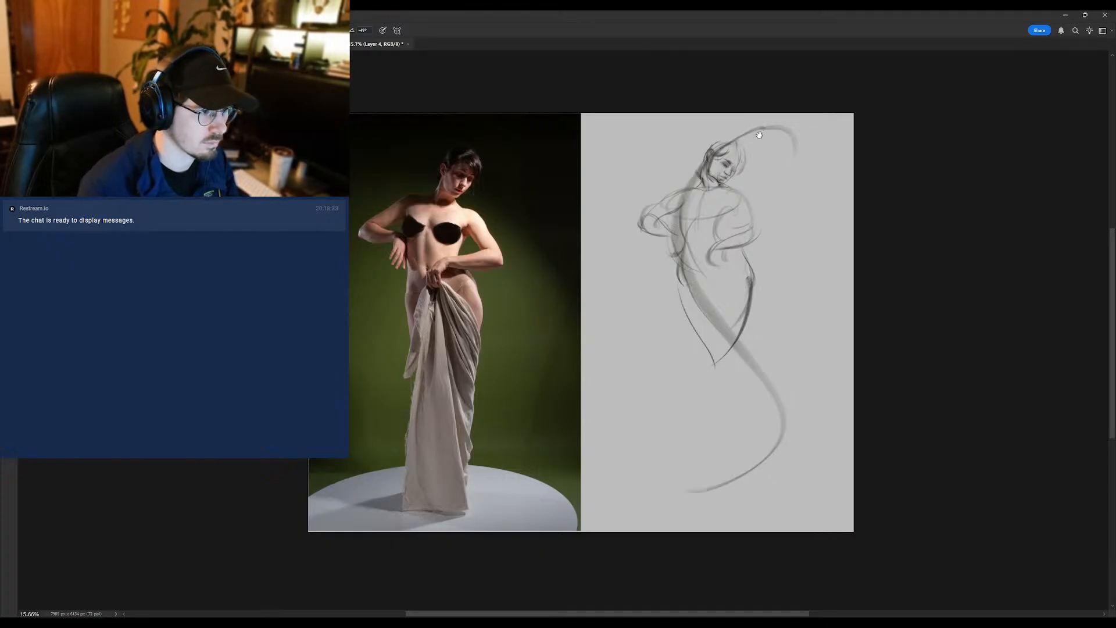
# - Darken the hair at the back of the sketched head with brush strokes and erase stray gesture marks between the neck and shoulder
pyautogui.scroll(2, 755, 145)
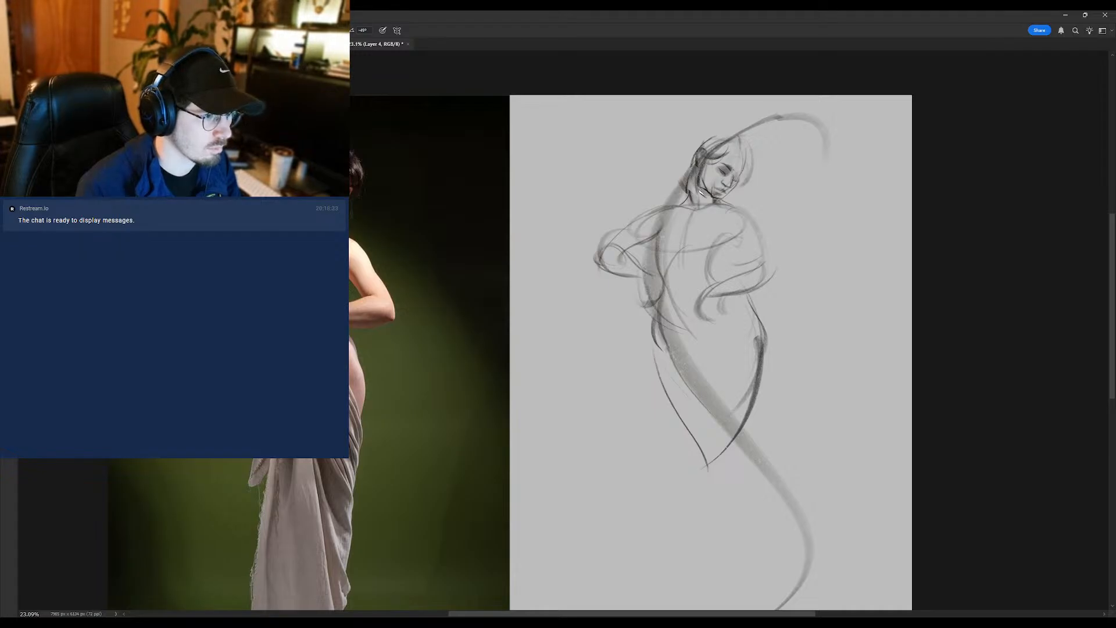
pyautogui.hotkey('shift', 'b')
pyautogui.press('e')
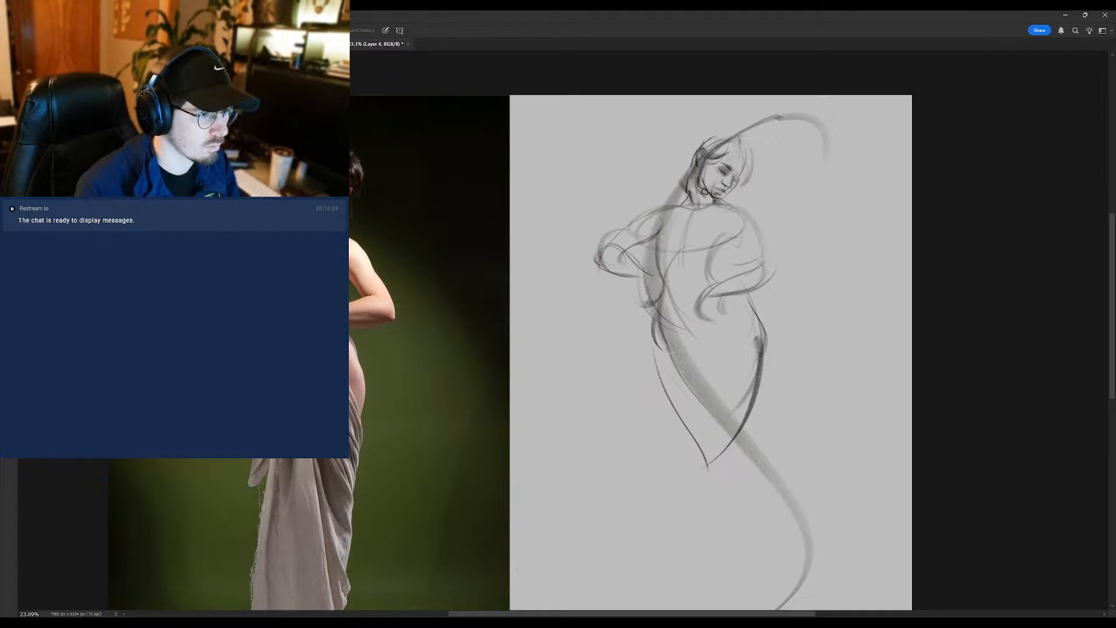
pyautogui.press('b')
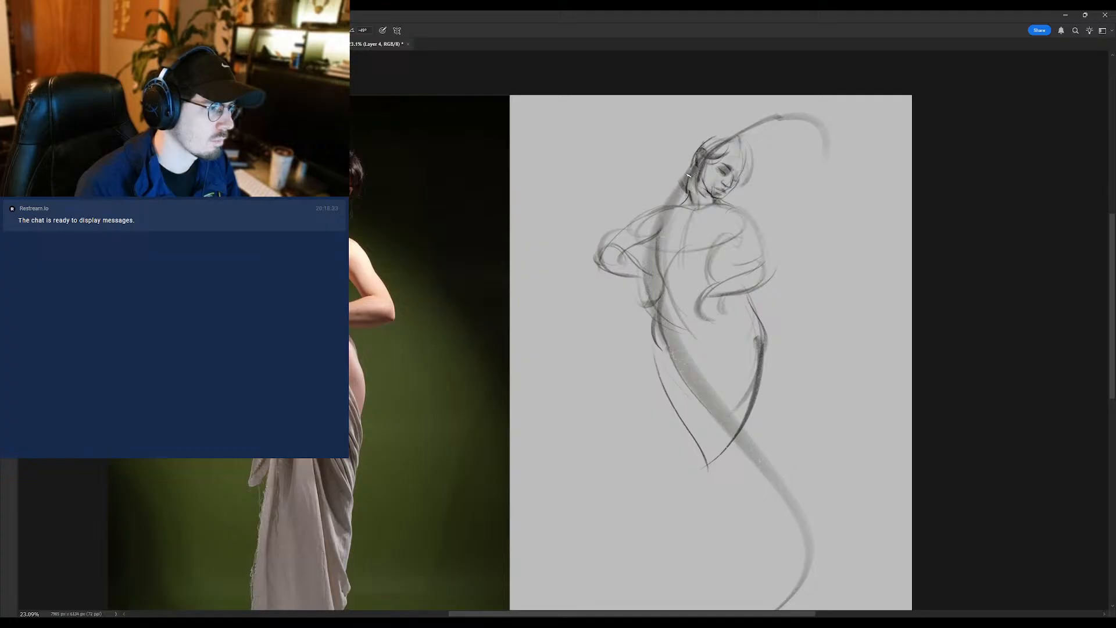
pyautogui.moveTo(696, 177)
pyautogui.mouseDown()
pyautogui.moveTo(700, 208)
pyautogui.moveTo(703, 179)
pyautogui.moveTo(699, 203)
pyautogui.moveTo(687, 172)
pyautogui.moveTo(678, 183)
pyautogui.moveTo(693, 160)
pyautogui.moveTo(681, 188)
pyautogui.mouseUp()
pyautogui.press('e')
pyautogui.press('b')
pyautogui.press('e')
pyautogui.press('b')
pyautogui.press('e')
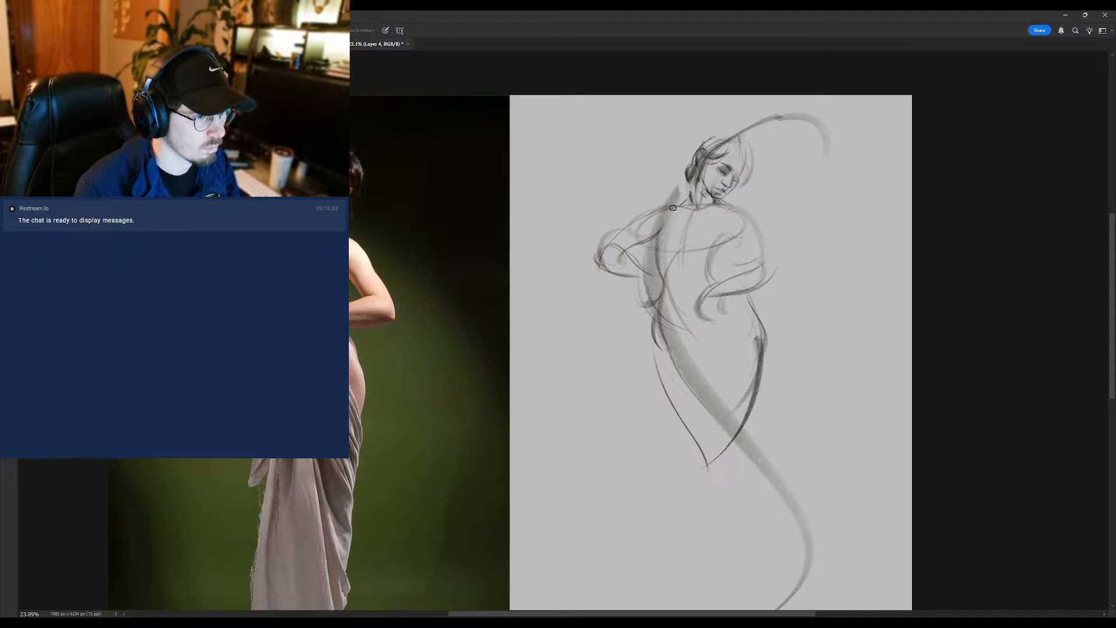
# - Refine the sketched head's hair and facial lines with the brush, checking them against the reference photo
pyautogui.scroll(-3, 684, 192)
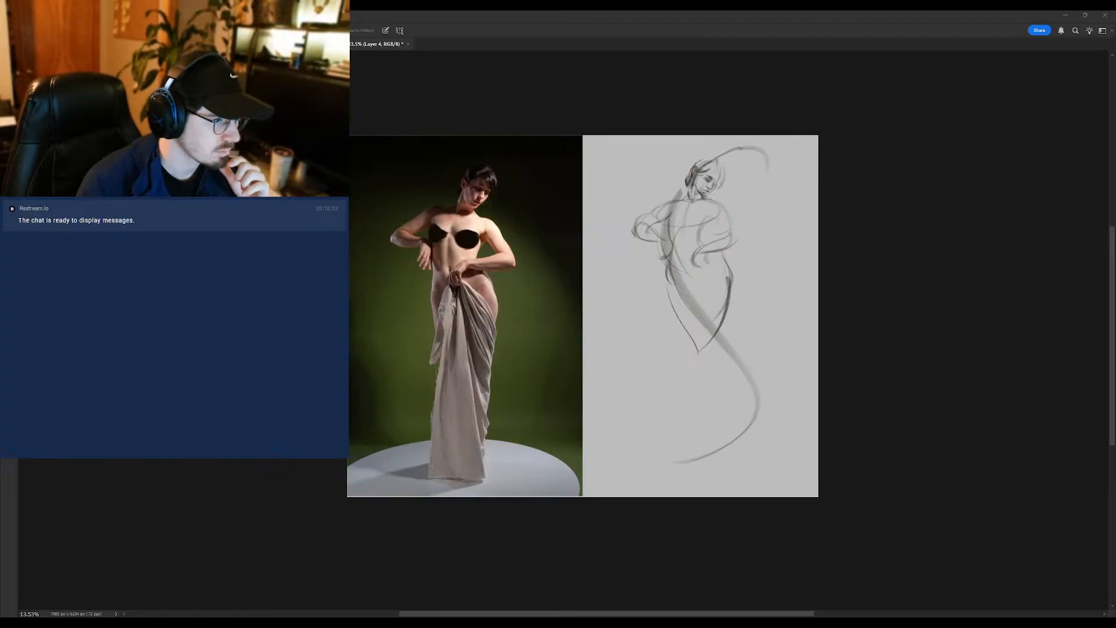
pyautogui.scroll(2, 692, 159)
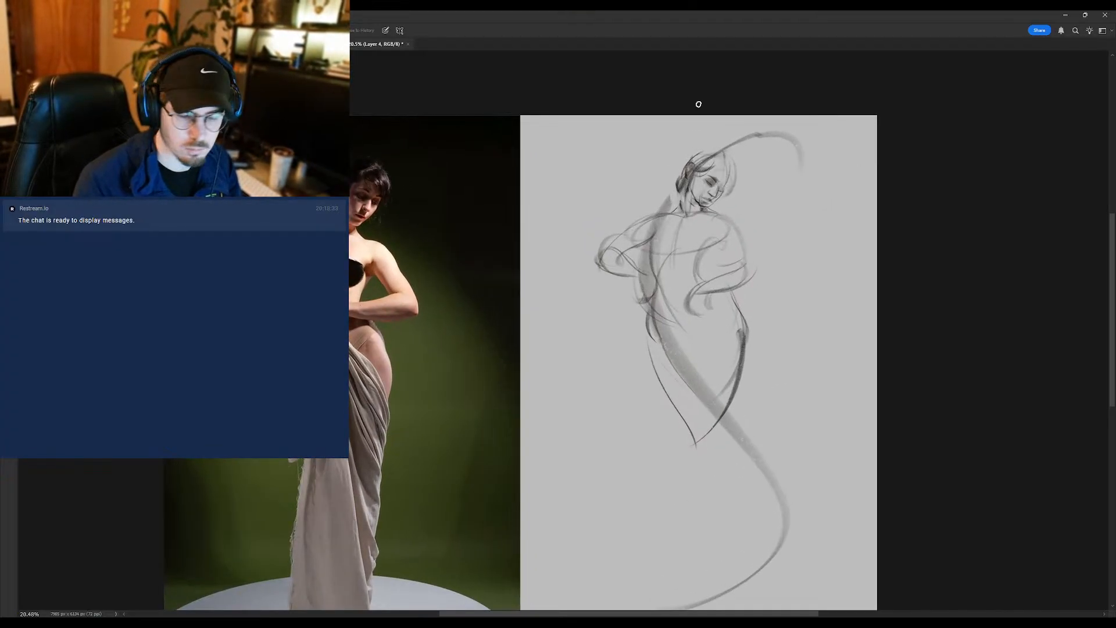
pyautogui.press('b')
pyautogui.scroll(2, 731, 200)
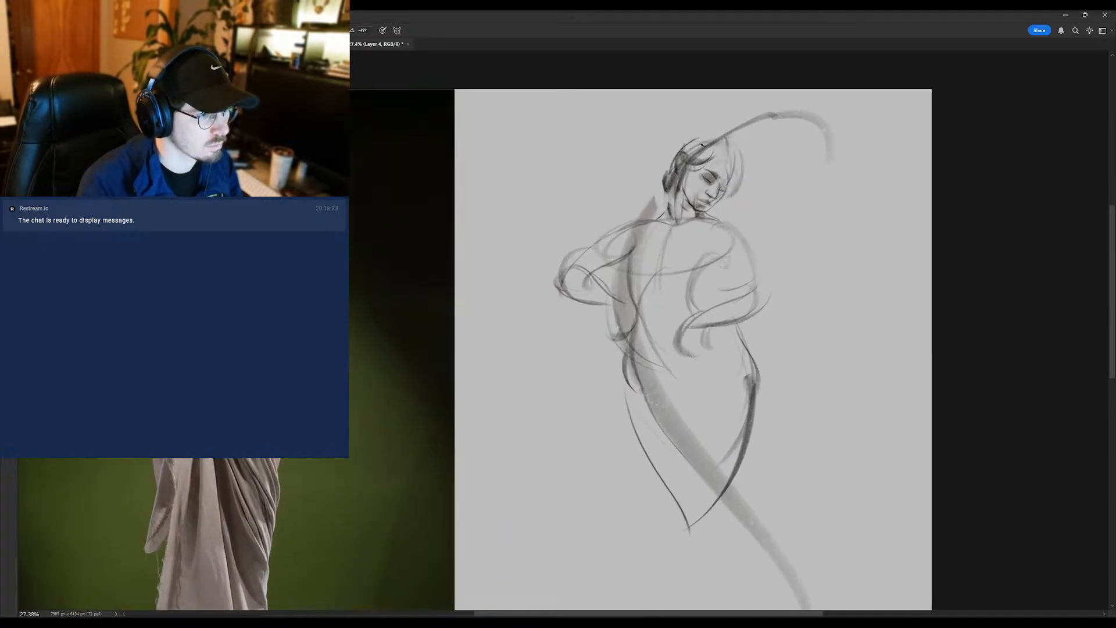
pyautogui.scroll(-1, 727, 186)
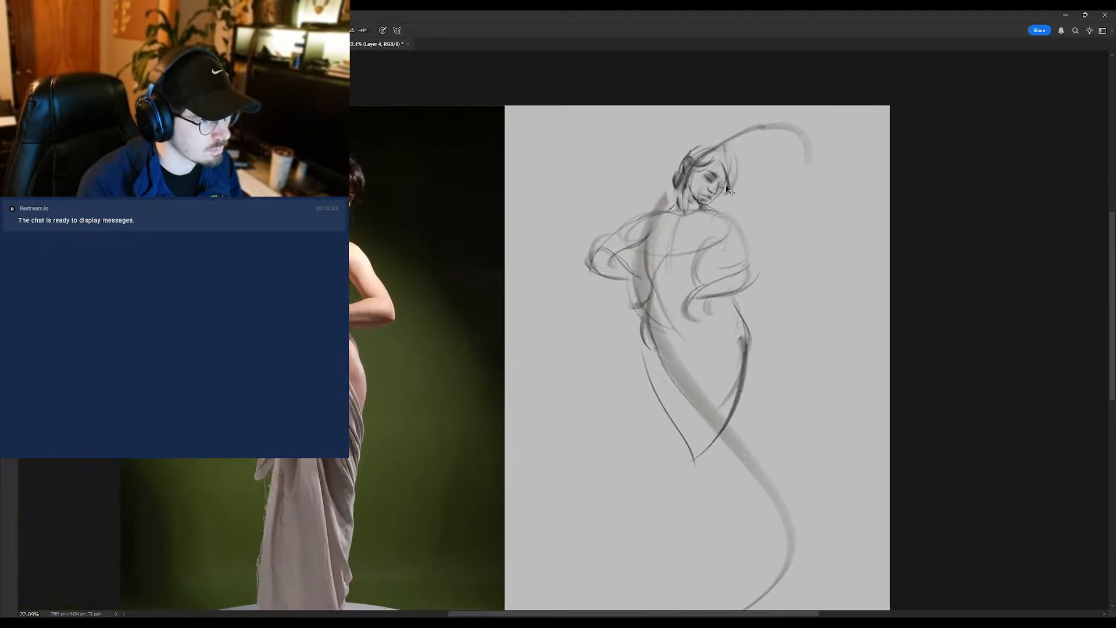
pyautogui.scroll(2, 688, 199)
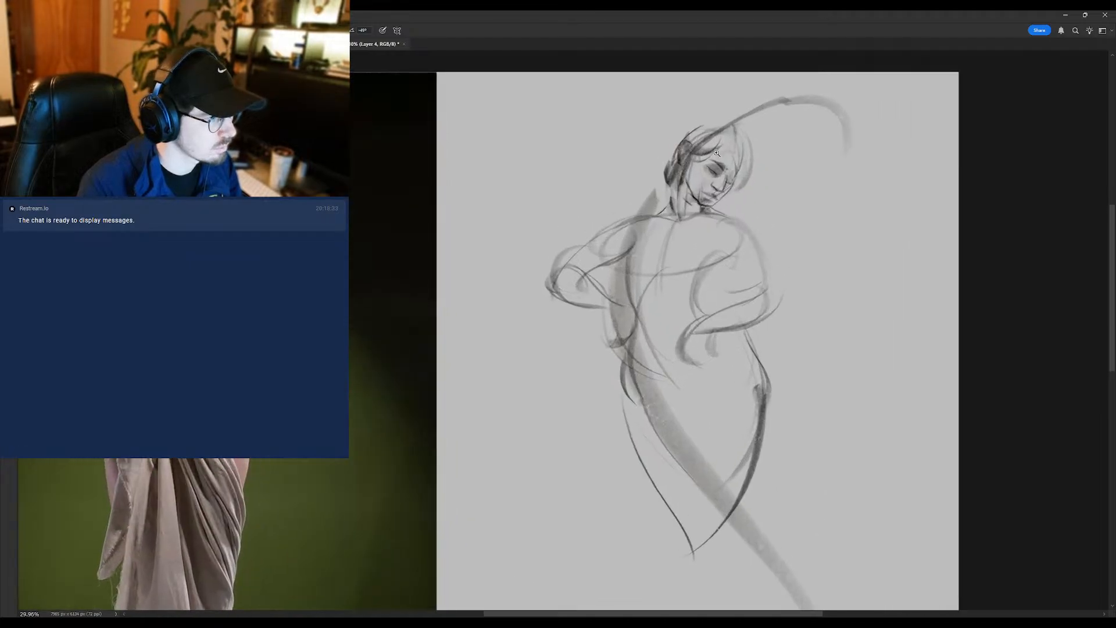
pyautogui.scroll(1, 716, 153)
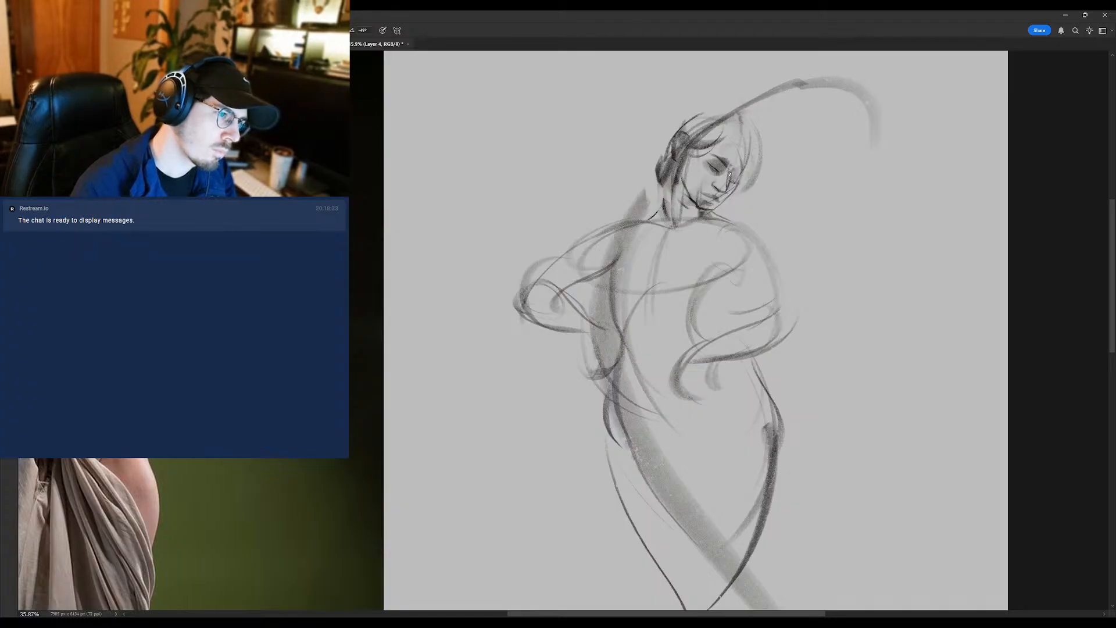
# - Clean up the jaw with the eraser and brush in the neck lines from behind the jaw down to the shoulder
pyautogui.press('e')
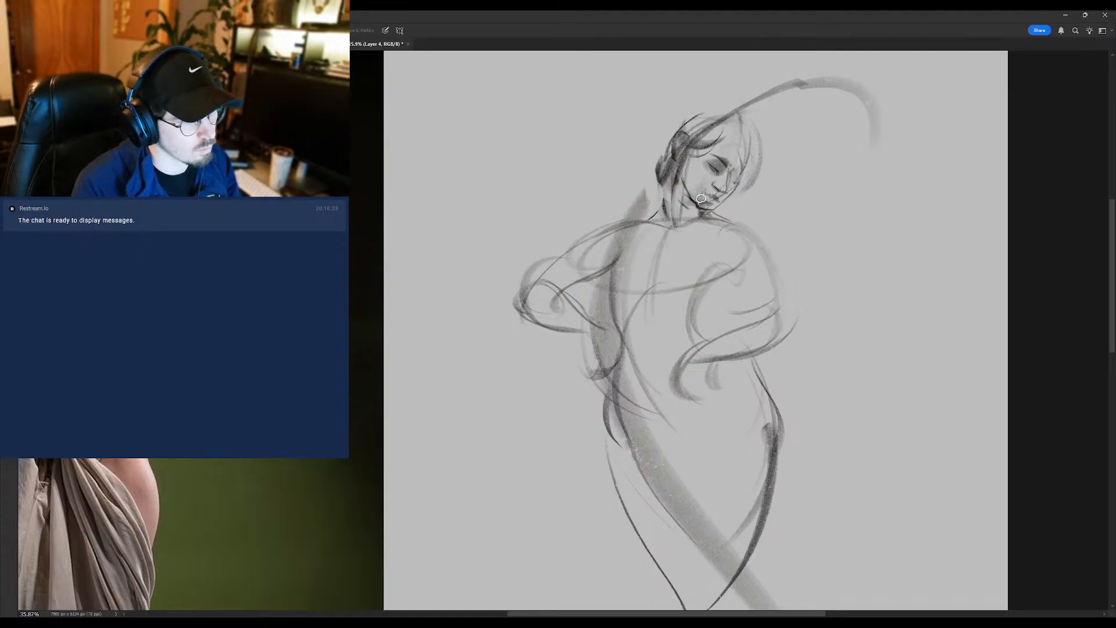
pyautogui.press('b')
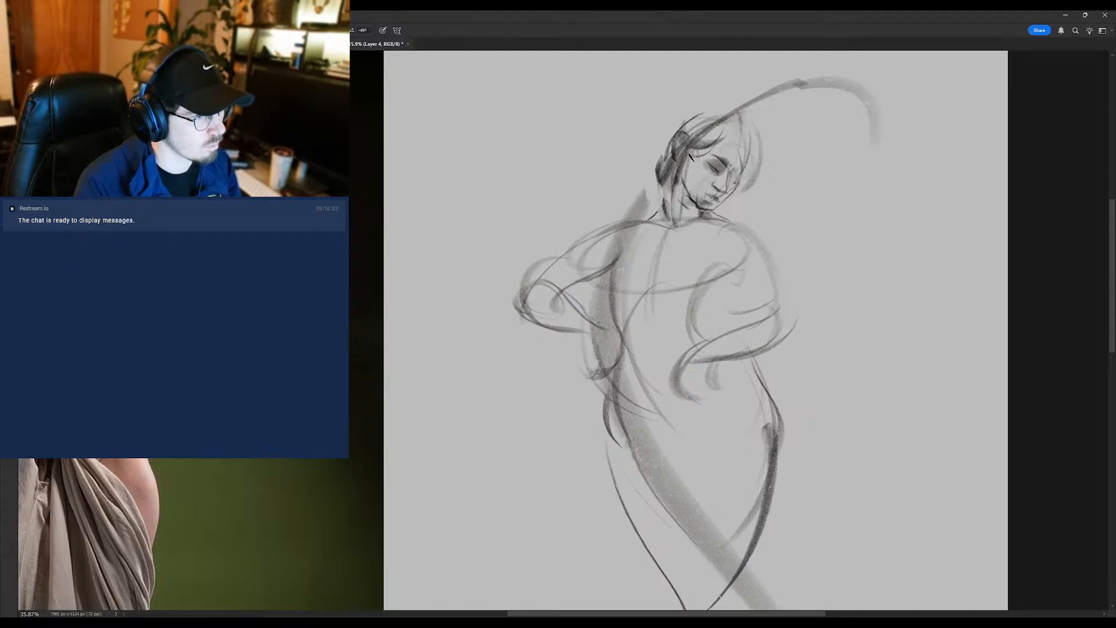
pyautogui.moveTo(690, 160); pyautogui.dragTo(681, 202)
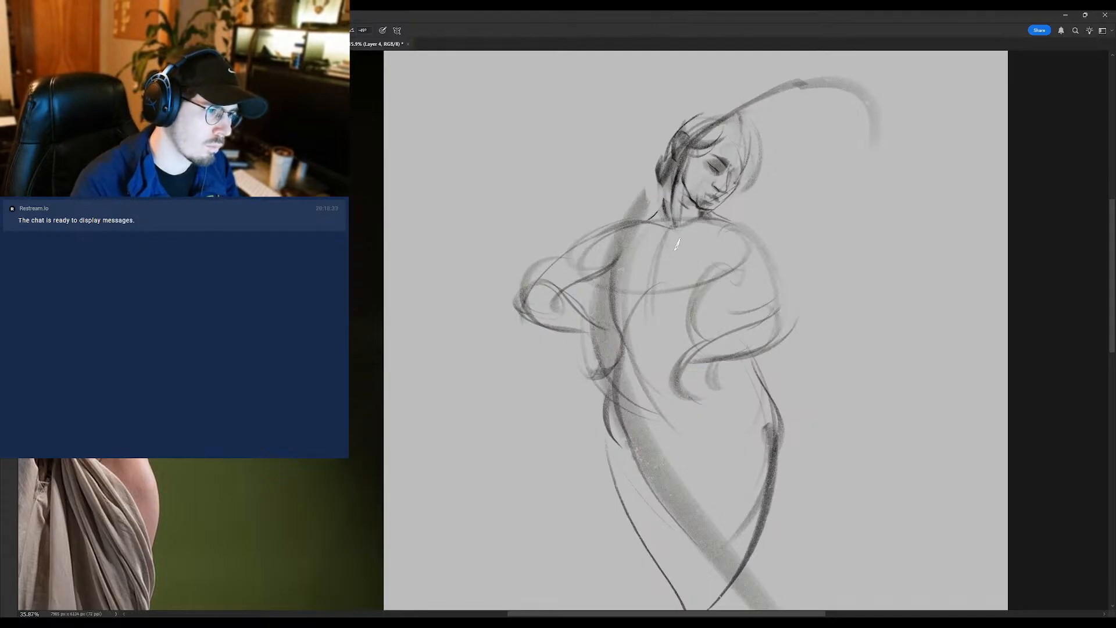
pyautogui.moveTo(672, 187); pyautogui.dragTo(675, 226)
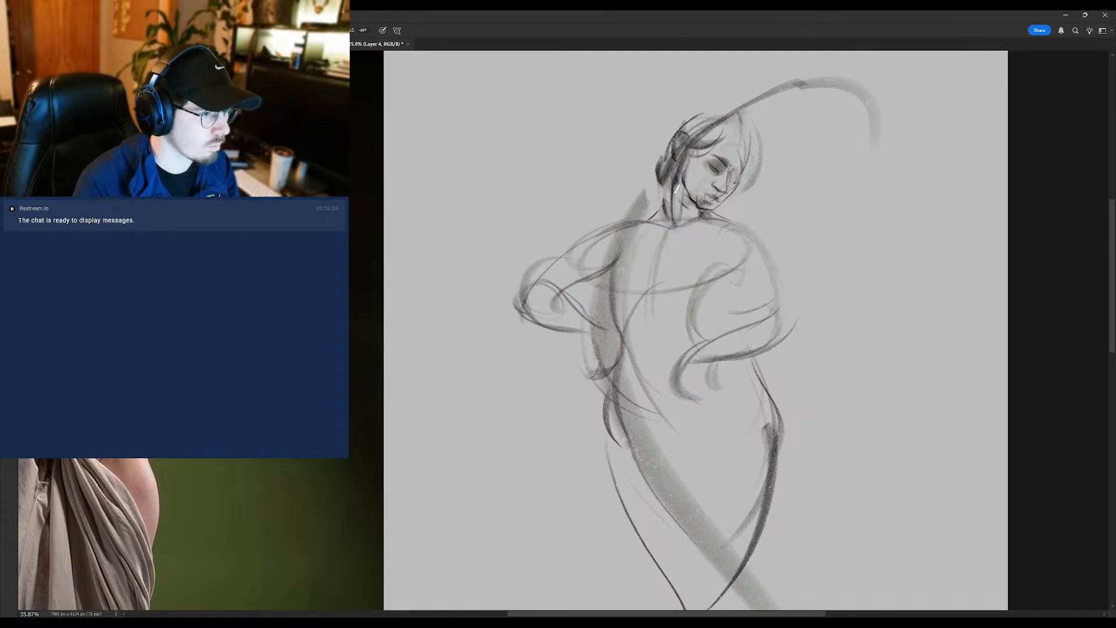
pyautogui.moveTo(675, 187); pyautogui.dragTo(647, 221)
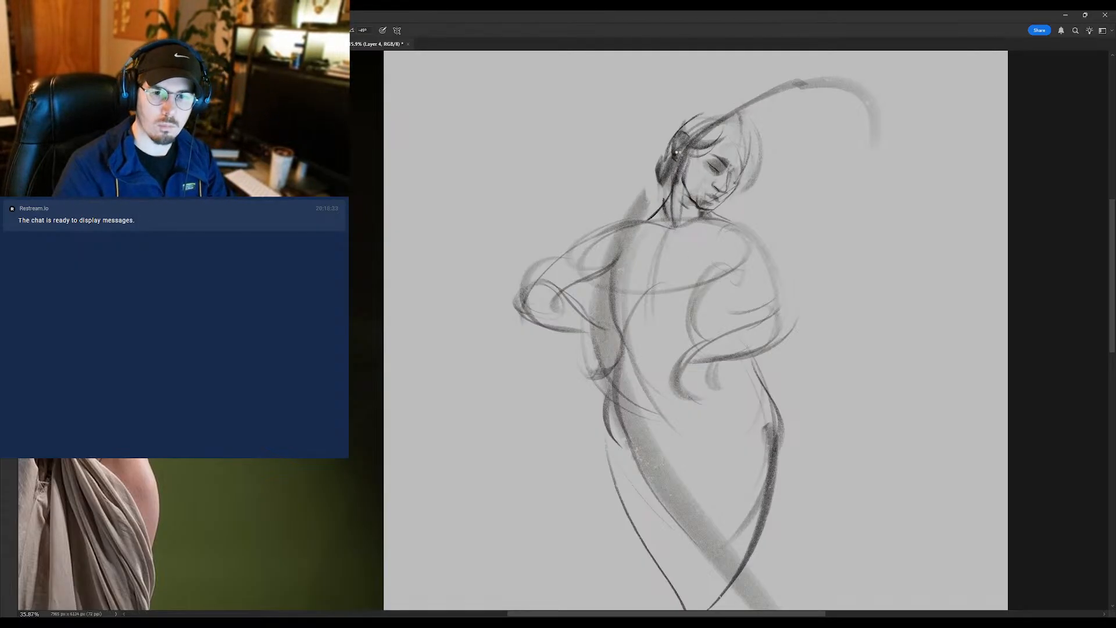
# - Flip the canvas horizontally and frame the sketched upper body beside the reference photo
pyautogui.hotkey('ctrl', 'shift', 'h')
pyautogui.moveTo(529, 230); pyautogui.dragTo(563, 235)
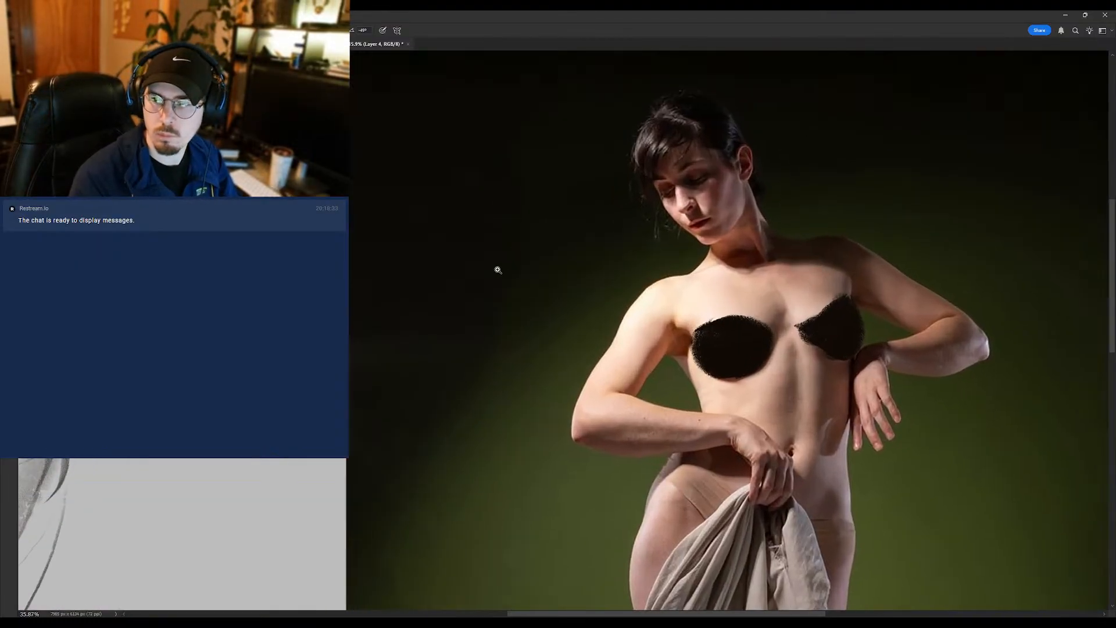
pyautogui.moveTo(495, 269)
pyautogui.mouseDown()
pyautogui.moveTo(447, 296)
pyautogui.moveTo(720, 289)
pyautogui.mouseUp()
pyautogui.moveTo(570, 236); pyautogui.dragTo(564, 241)
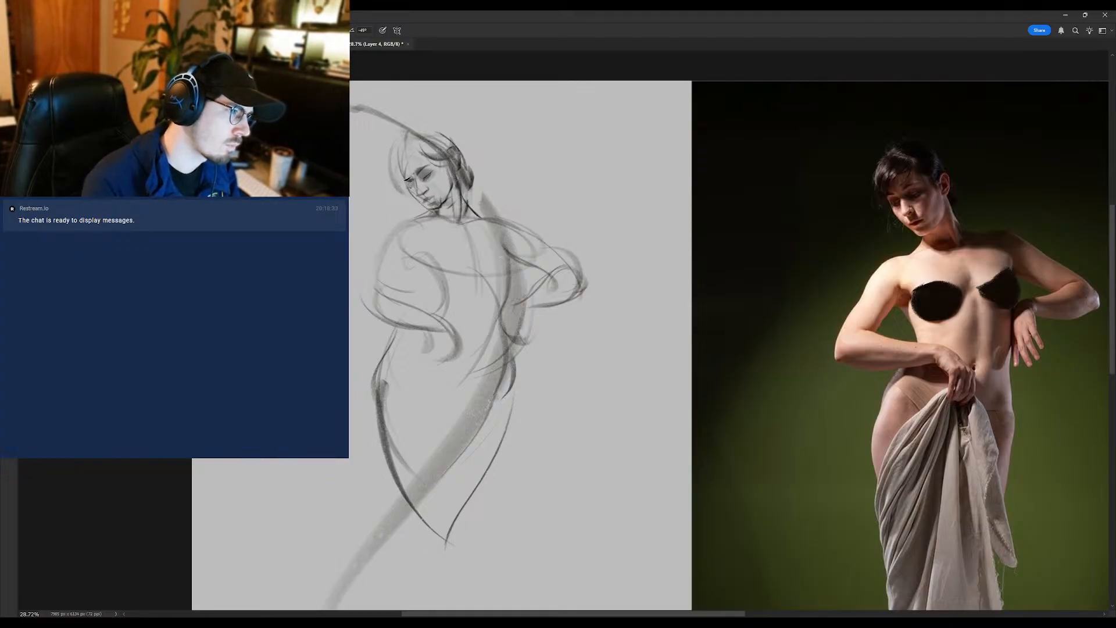
# - Rework the eyes and facial features on the mirrored sketch, alternating between eraser and brush
pyautogui.press('e')
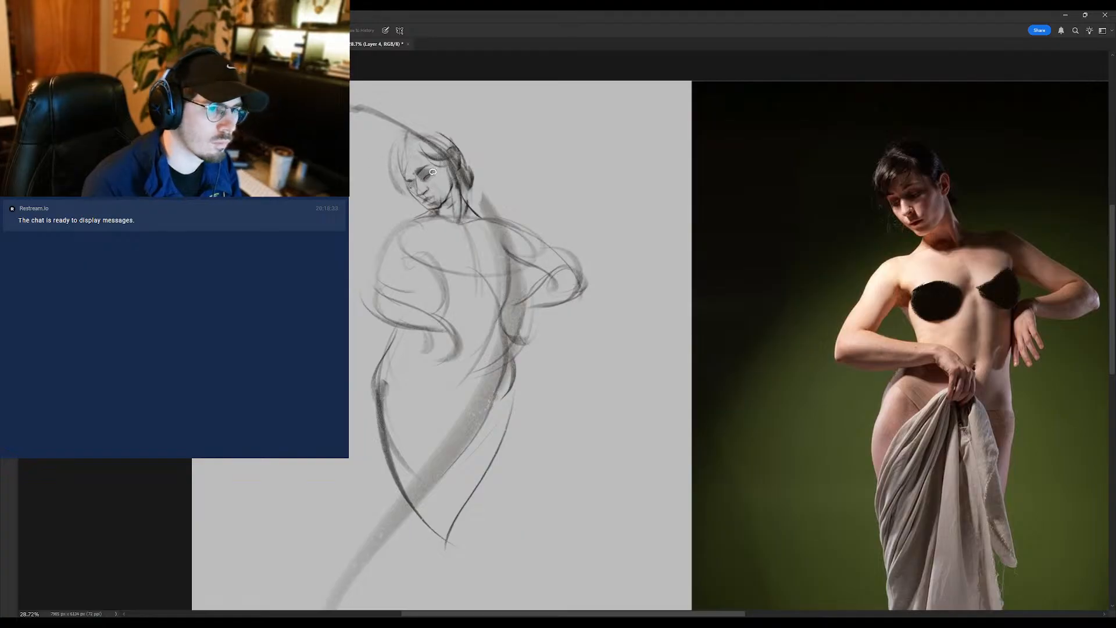
pyautogui.press('b')
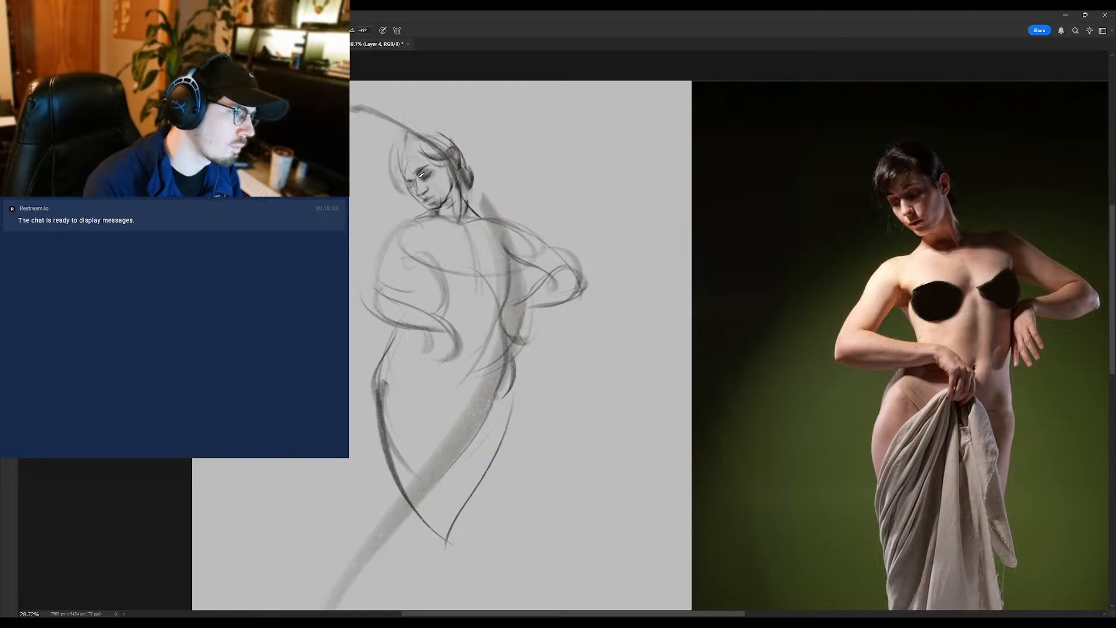
pyautogui.press('e')
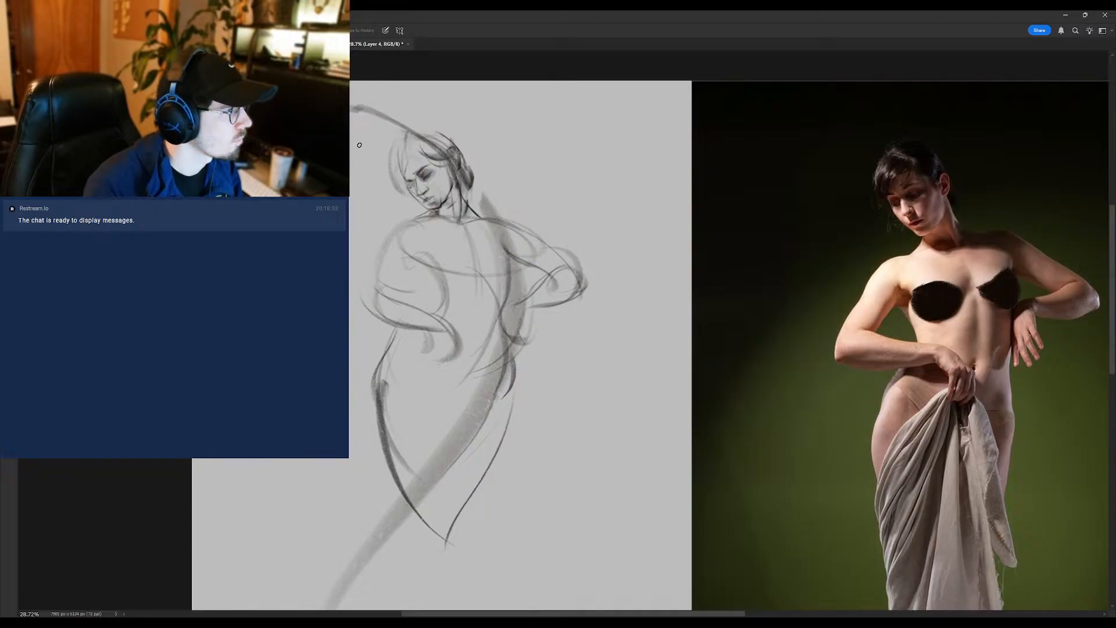
pyautogui.press('b')
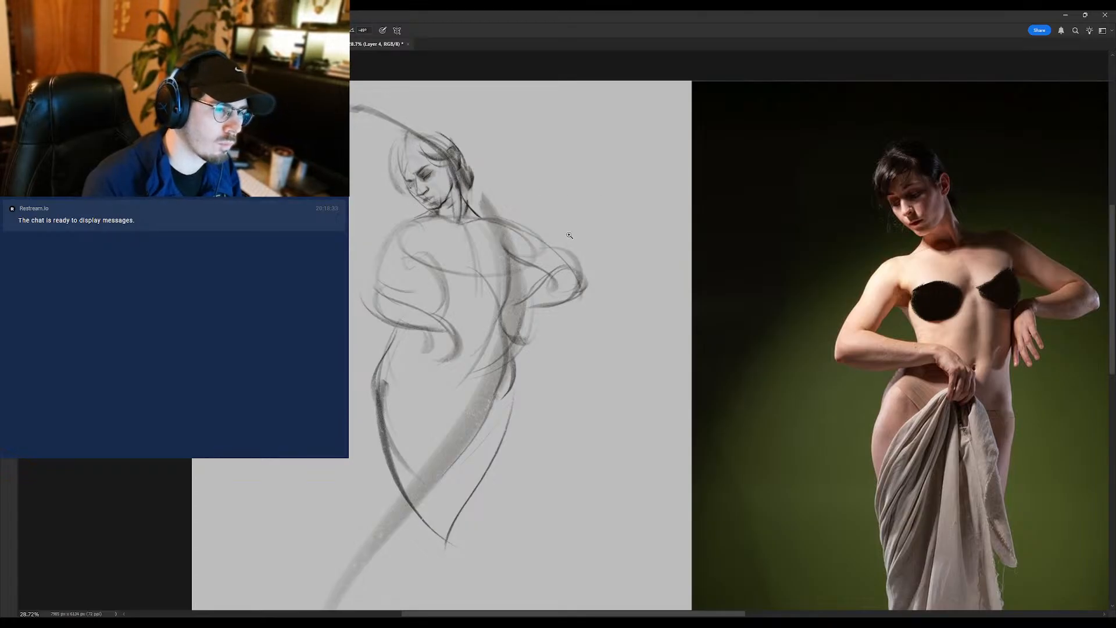
# - Darken the hair above the forehead with the brush and clean up the near eye with the eraser
pyautogui.moveTo(571, 235); pyautogui.dragTo(538, 254)
pyautogui.moveTo(501, 205)
pyautogui.mouseDown()
pyautogui.moveTo(537, 189)
pyautogui.moveTo(403, 244)
pyautogui.mouseUp()
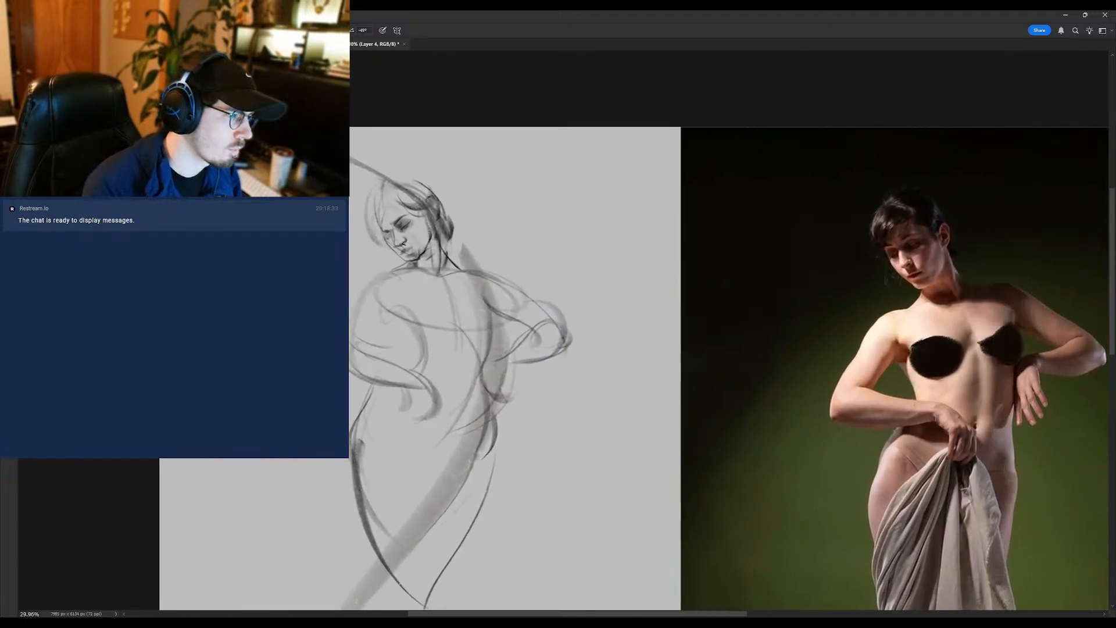
pyautogui.moveTo(406, 243)
pyautogui.mouseDown()
pyautogui.moveTo(390, 274)
pyautogui.moveTo(404, 248)
pyautogui.mouseUp()
pyautogui.hotkey('shift', 'b')
pyautogui.press('b')
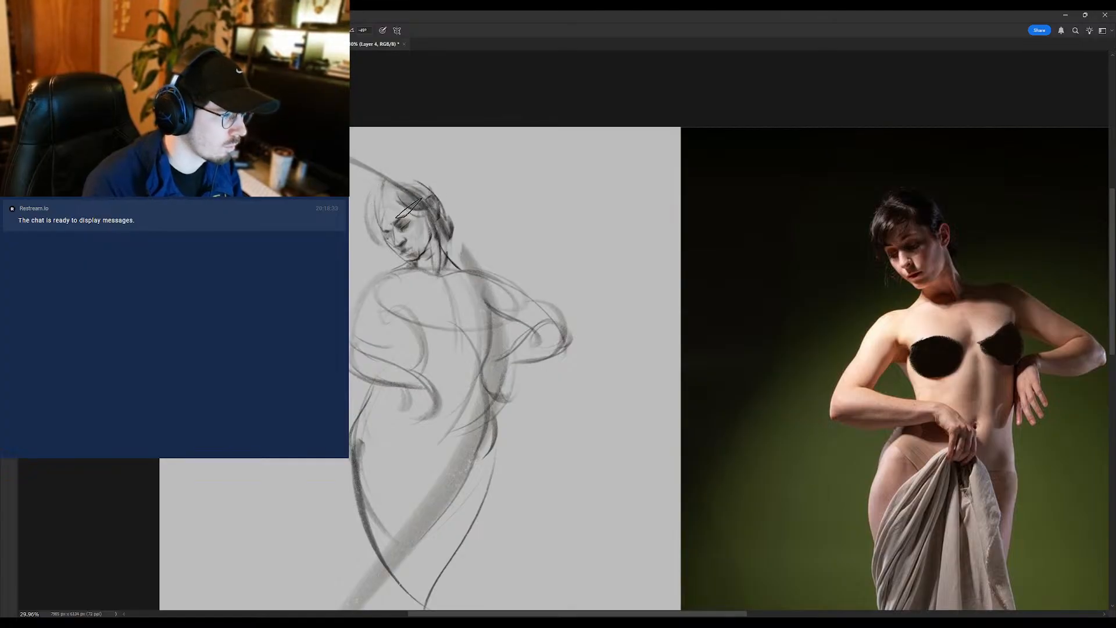
pyautogui.press('e')
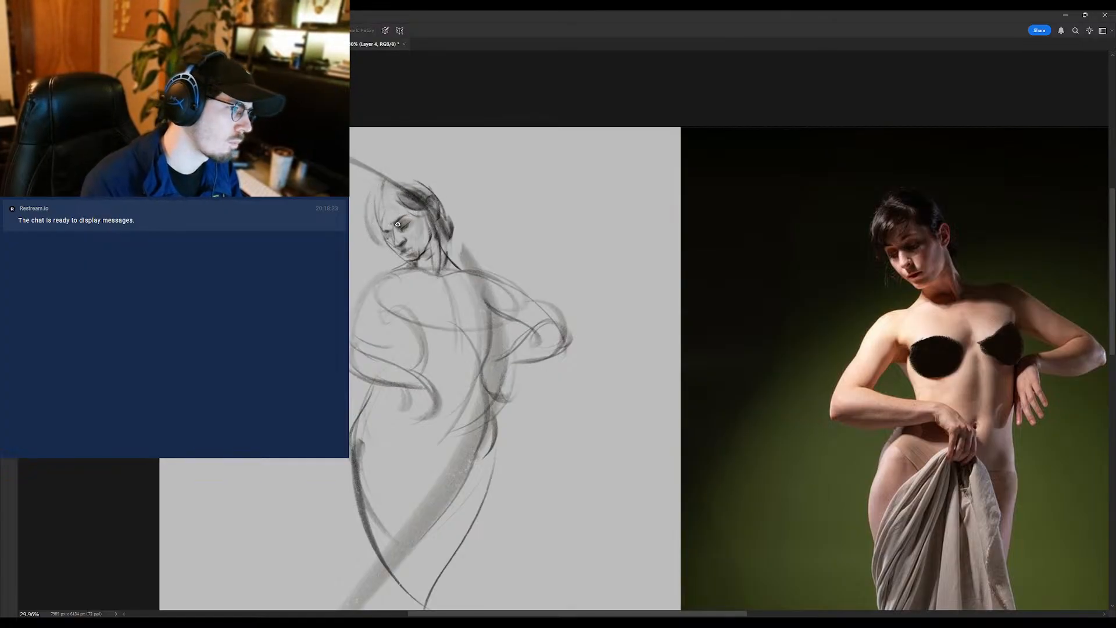
pyautogui.press('b')
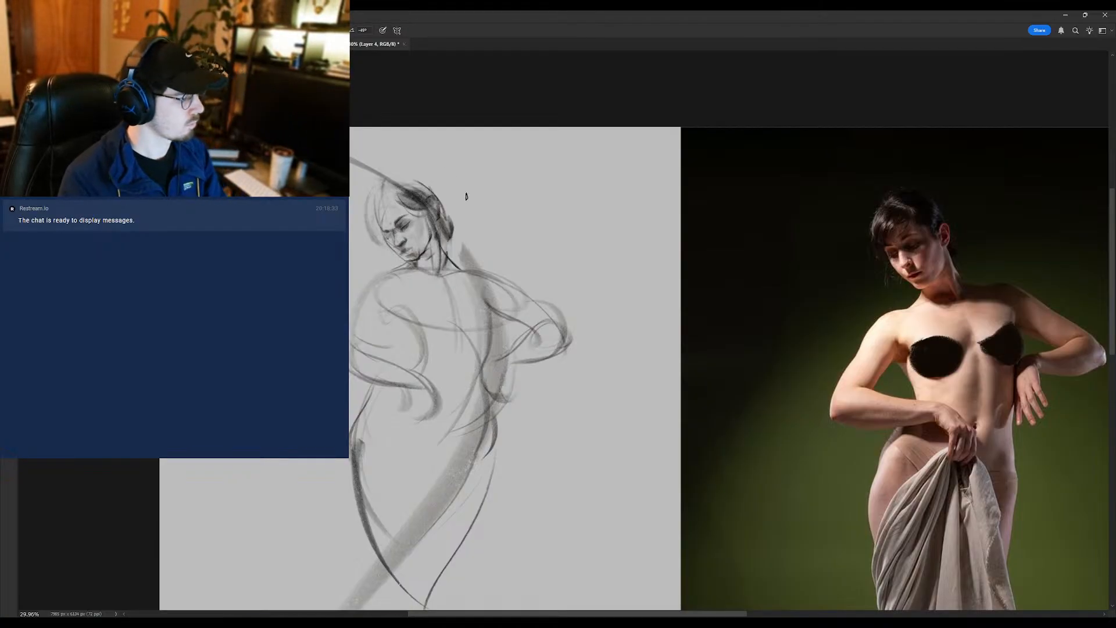
# - Flip the canvas horizontally back to its original orientation and frame the figure sketch
pyautogui.hotkey('ctrl', 'shift', 'h')
pyautogui.moveTo(796, 277); pyautogui.dragTo(661, 274)
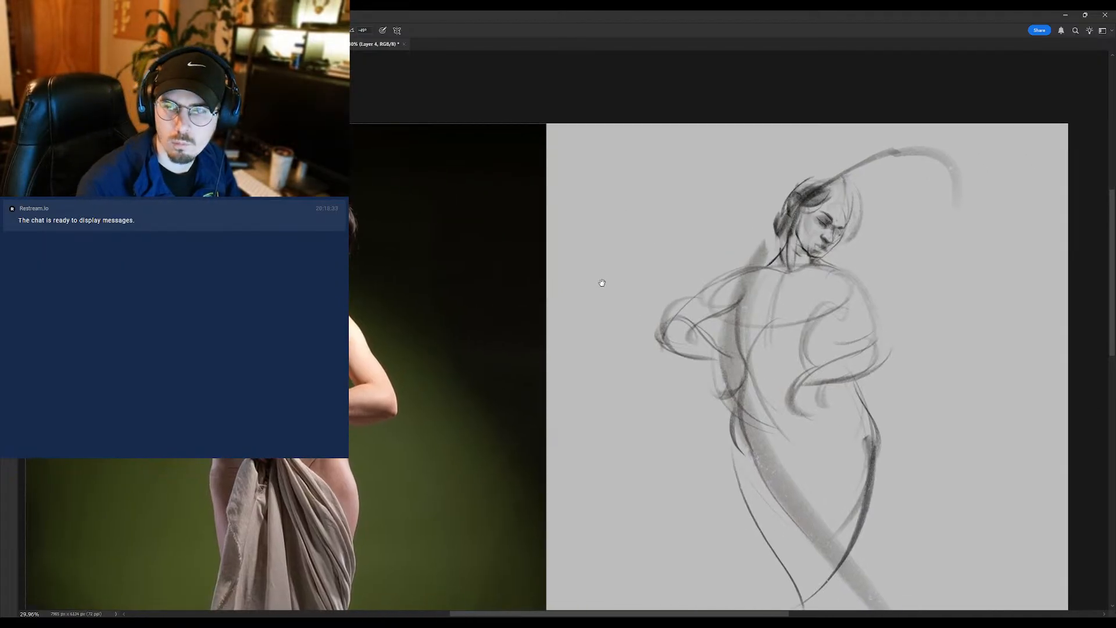
pyautogui.scroll(1, 818, 218)
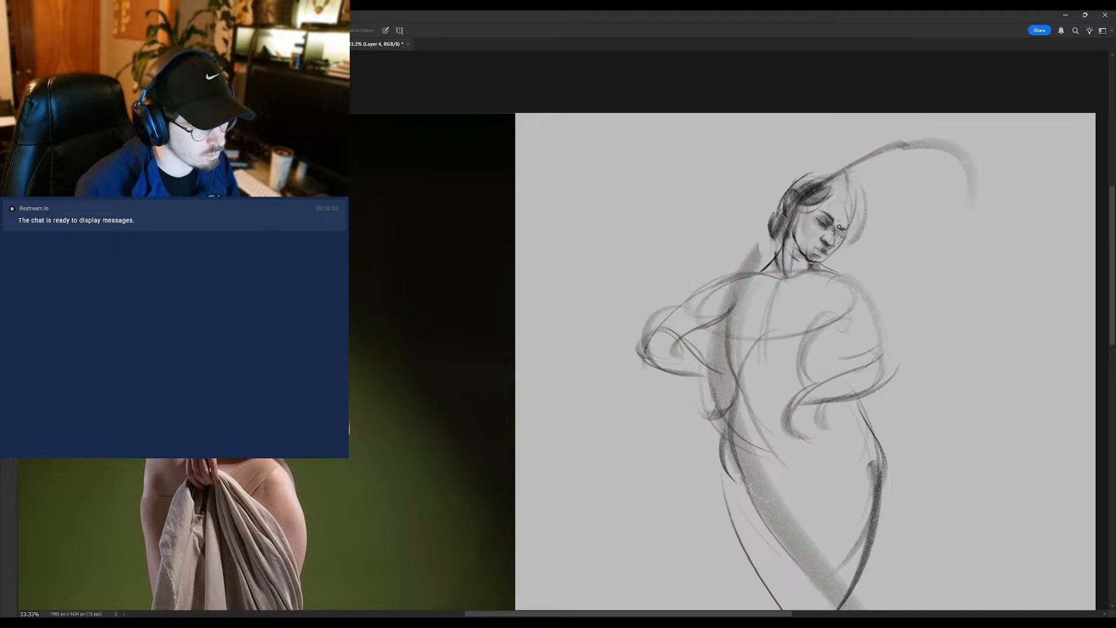
# - Add brush shading below the near eye and smudge the marks around the mouth and chin
pyautogui.press('b')
pyautogui.moveTo(815, 228); pyautogui.dragTo(825, 233)
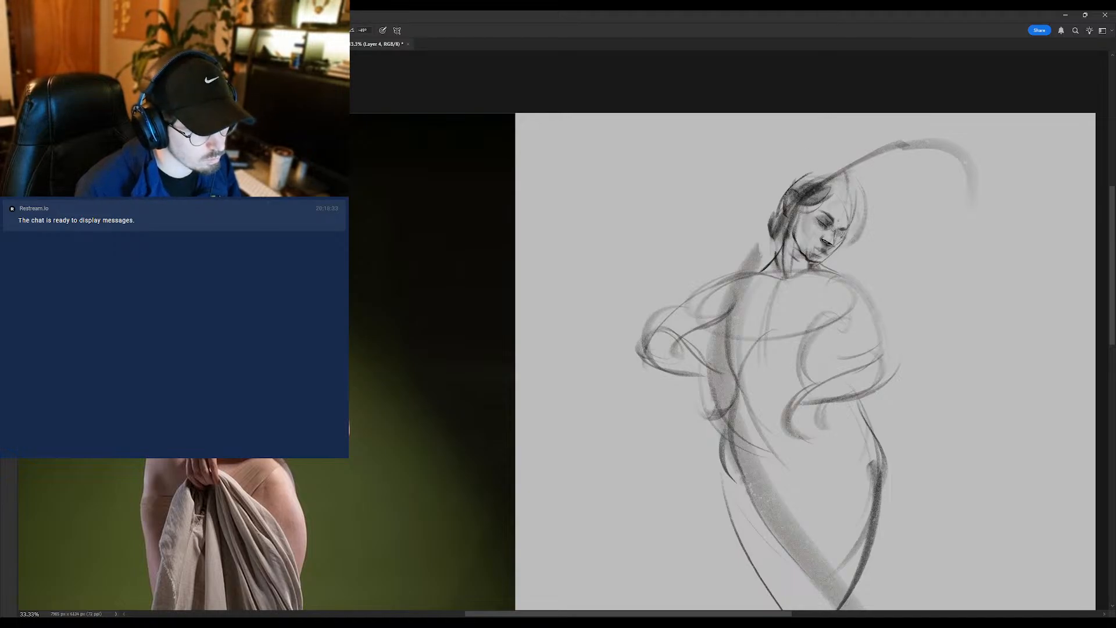
pyautogui.press('r')
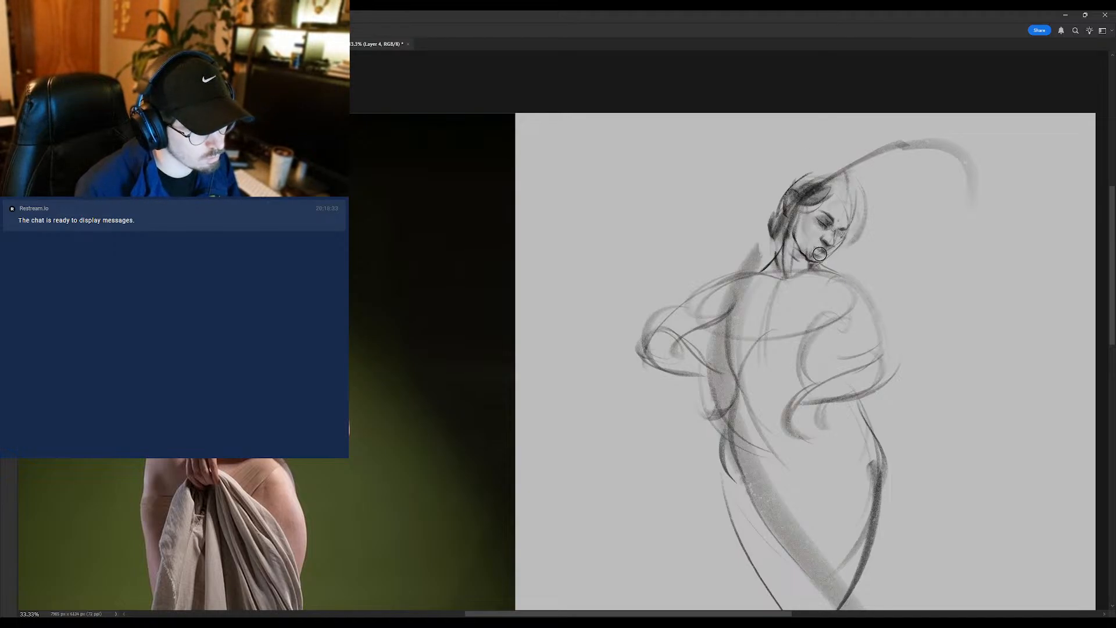
pyautogui.moveTo(820, 254); pyautogui.dragTo(816, 255)
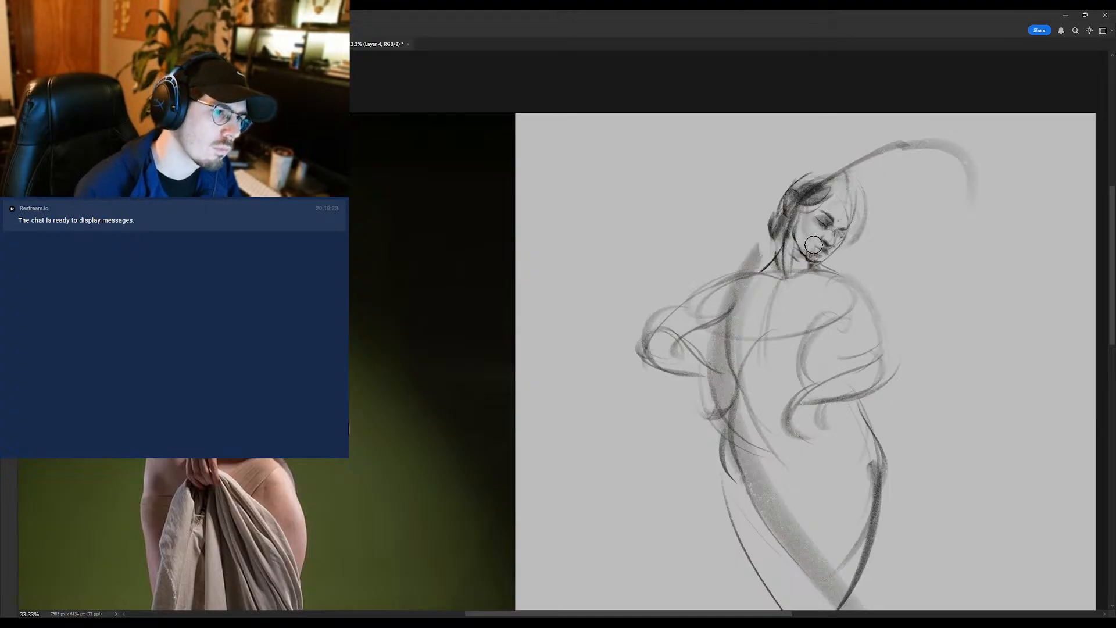
# - Refine the mouth, nose and jaw of the sketched face with small alternating eraser and brush touches
pyautogui.press('e')
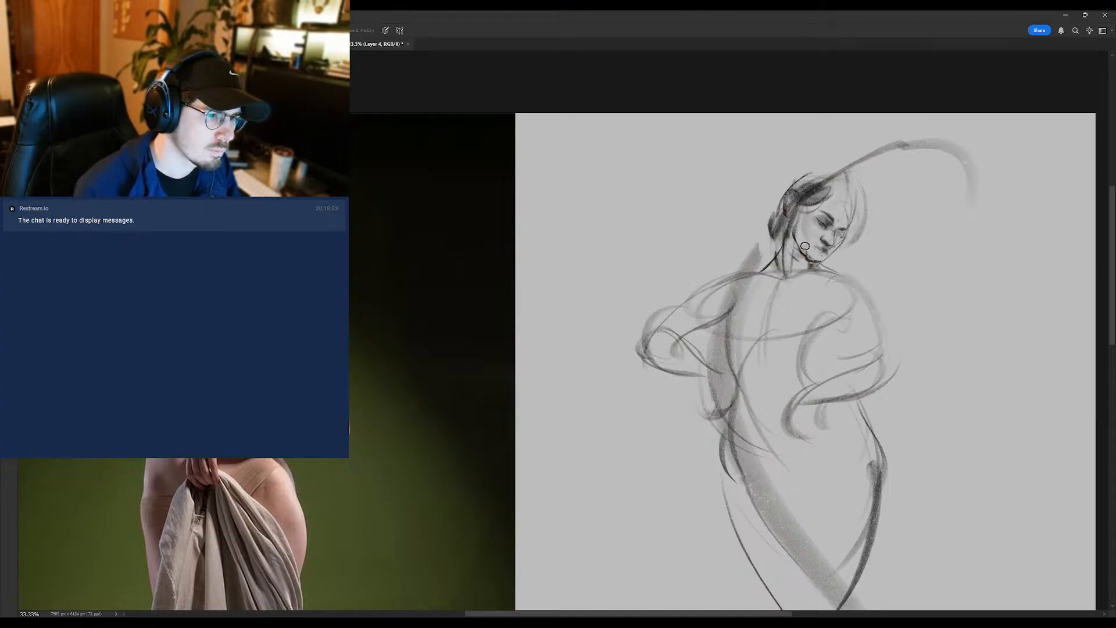
pyautogui.press('b')
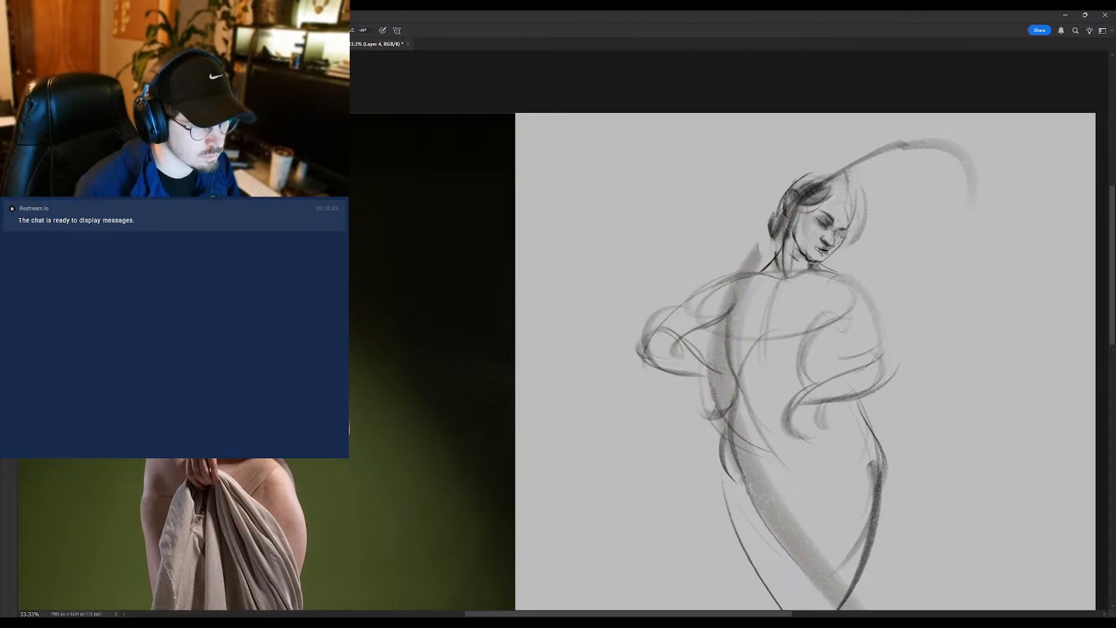
pyautogui.press('e')
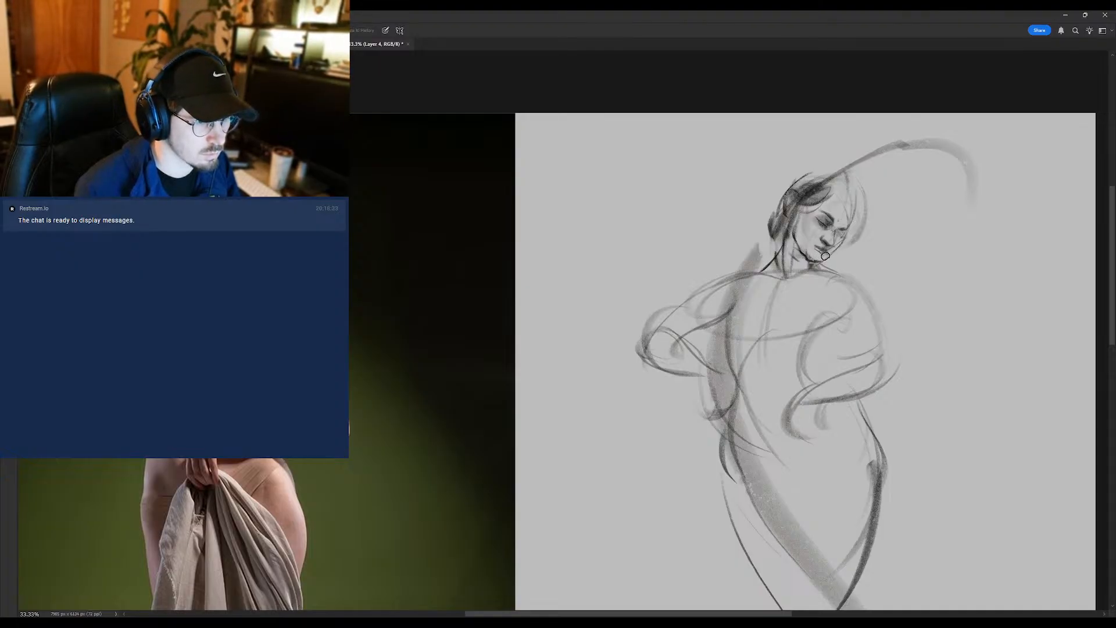
pyautogui.press('b')
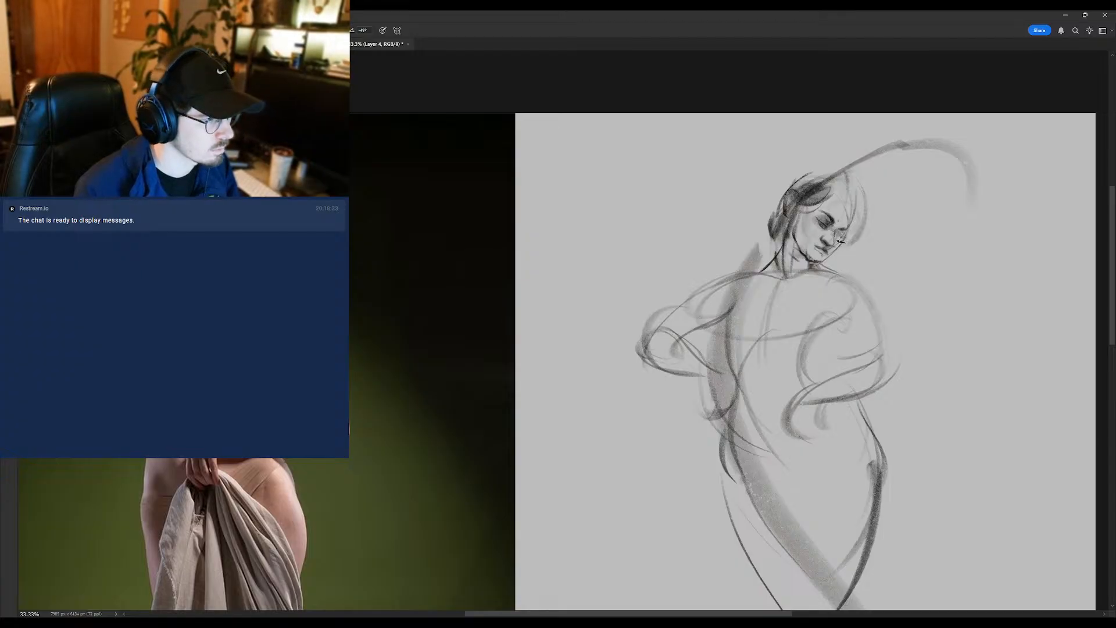
pyautogui.press('e')
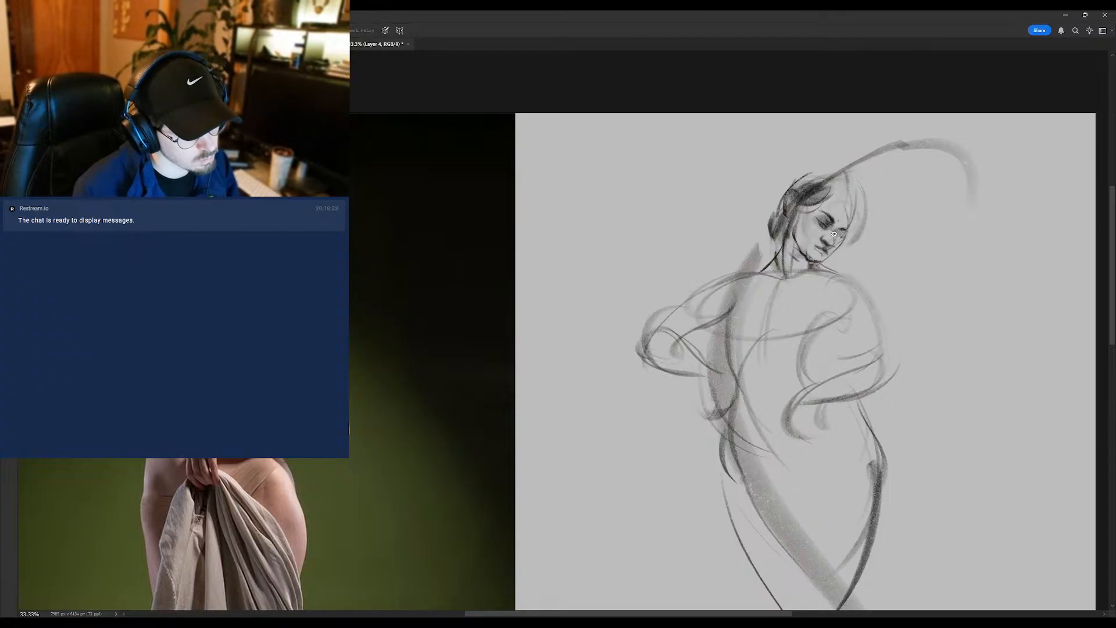
pyautogui.press('b')
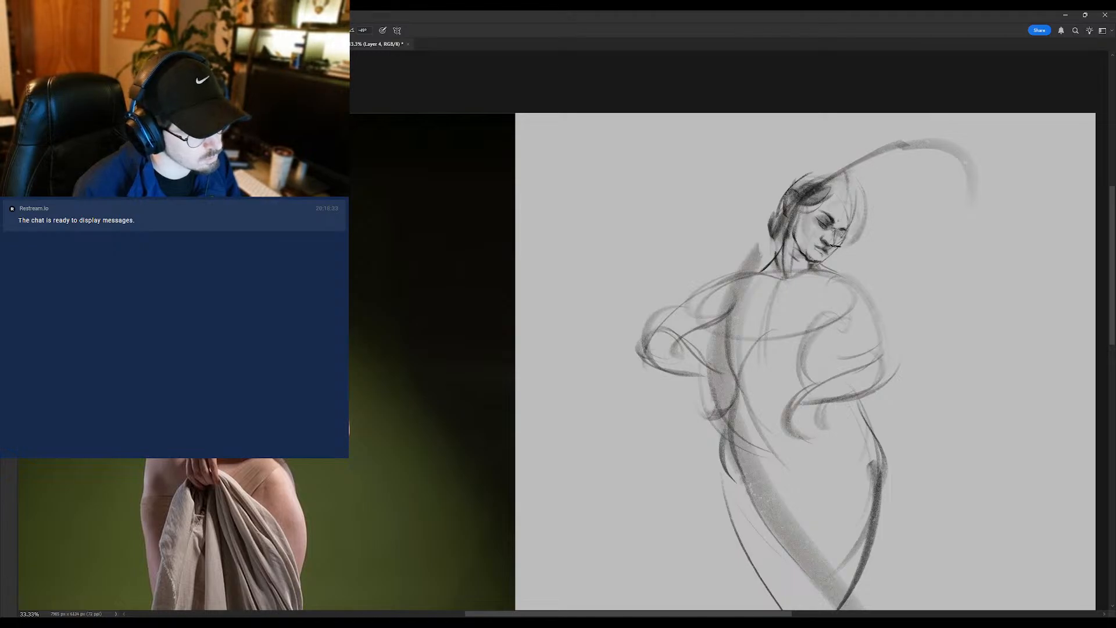
# - Soften the marks around the nose and mouth with the eraser and brush dark hair strands across the forehead
pyautogui.press('e')
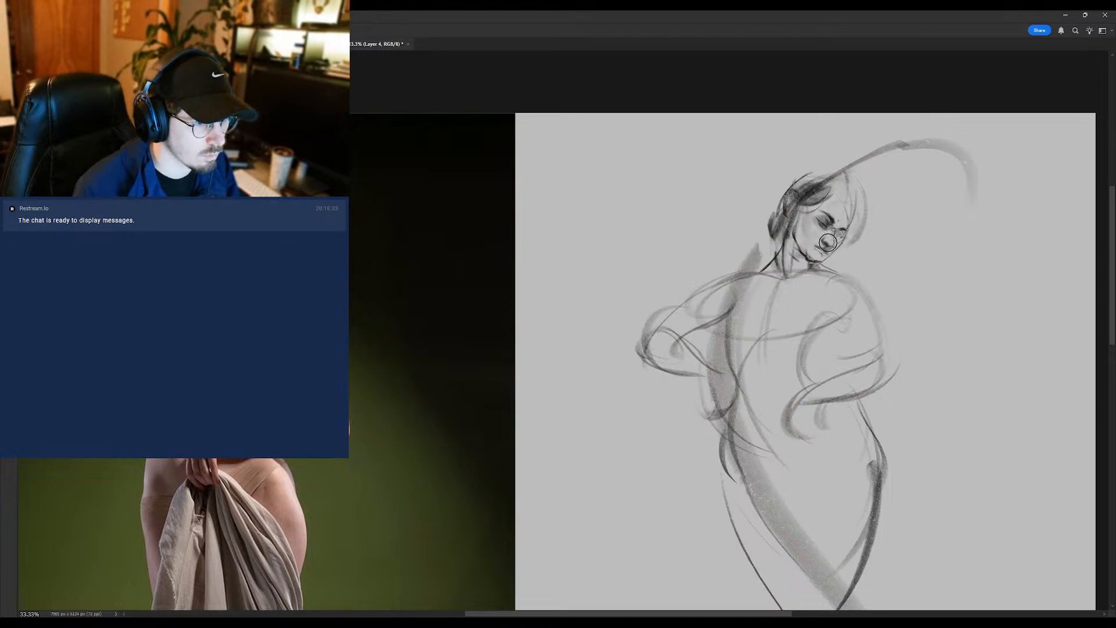
pyautogui.press('b')
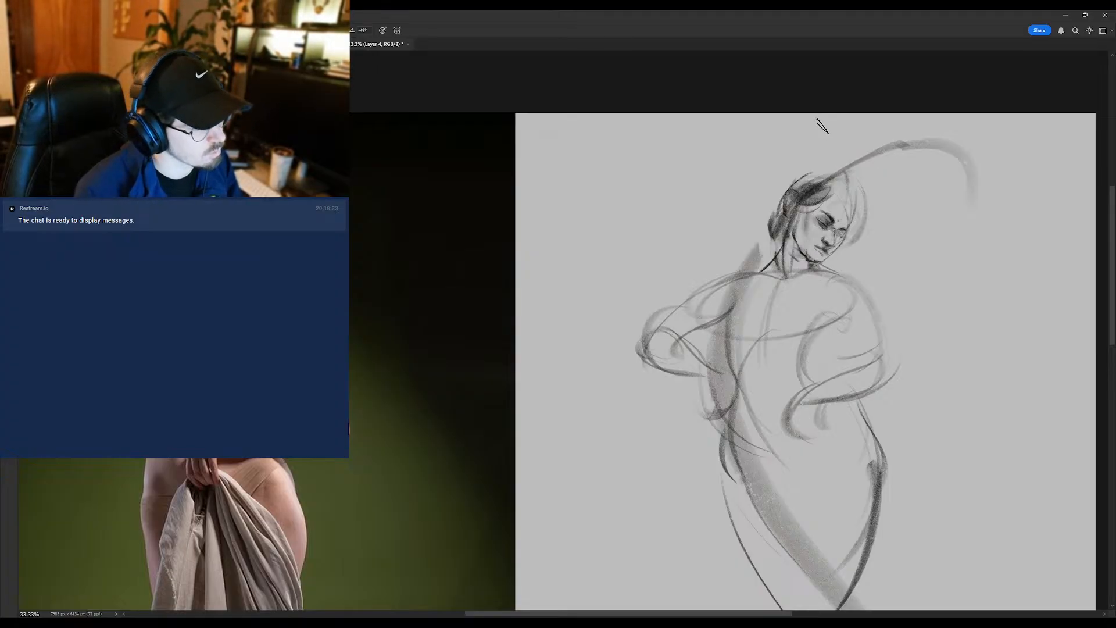
pyautogui.moveTo(835, 198)
pyautogui.mouseDown()
pyautogui.moveTo(847, 231)
pyautogui.moveTo(838, 232)
pyautogui.moveTo(849, 206)
pyautogui.moveTo(822, 169)
pyautogui.moveTo(858, 196)
pyautogui.mouseUp()
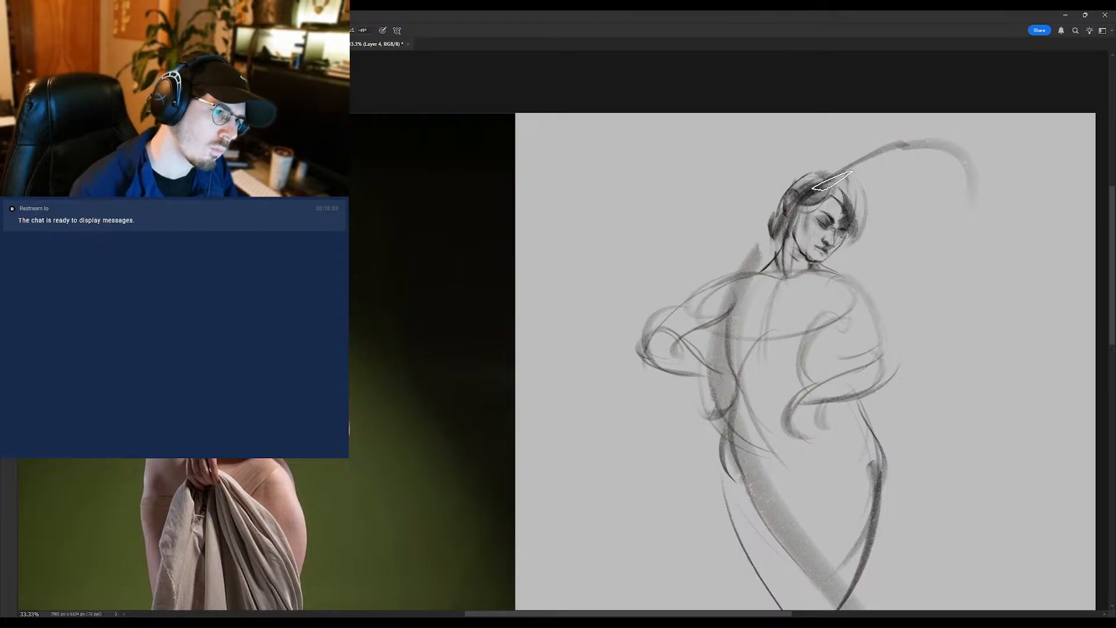
# - Erase the sweeping gesture arc above the head and the thick construction stroke beside the neck with an enlarged eraser
pyautogui.press('e')
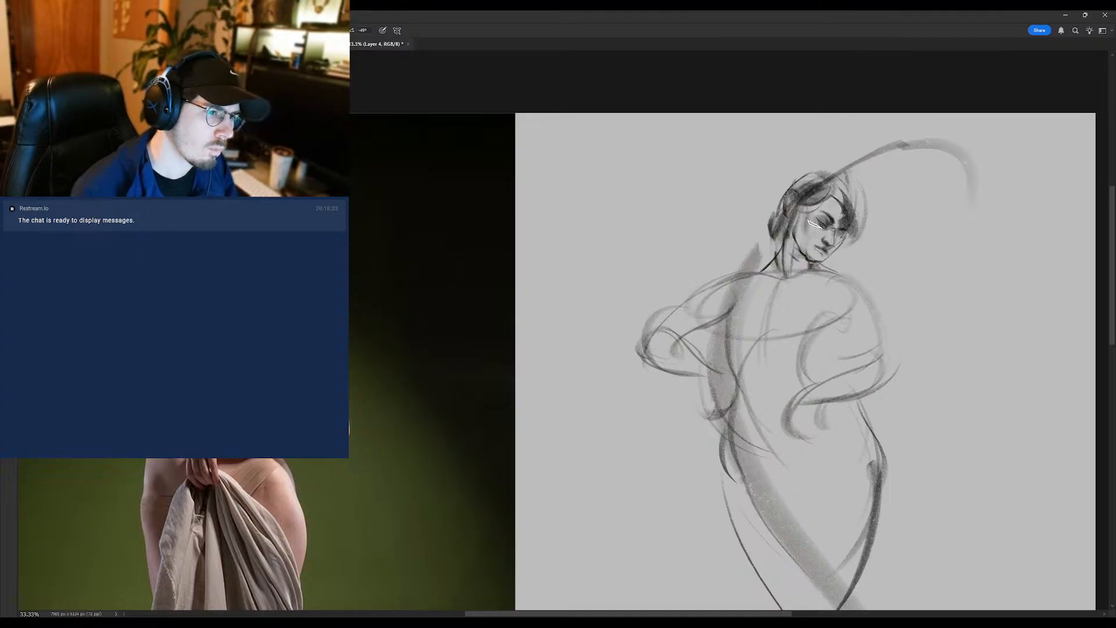
pyautogui.press(']')
pyautogui.press(']')
pyautogui.press(']')
pyautogui.press(']')
pyautogui.press(']')
pyautogui.press(']')
pyautogui.press(']')
pyautogui.press(']')
pyautogui.press(']')
pyautogui.press(']')
pyautogui.moveTo(860, 170)
pyautogui.mouseDown()
pyautogui.moveTo(959, 208)
pyautogui.moveTo(971, 198)
pyautogui.mouseUp()
pyautogui.press(']')
pyautogui.moveTo(737, 281)
pyautogui.mouseDown()
pyautogui.moveTo(730, 262)
pyautogui.moveTo(748, 256)
pyautogui.mouseUp()
pyautogui.press('[')
pyautogui.press('[')
pyautogui.moveTo(878, 165); pyautogui.dragTo(847, 159)
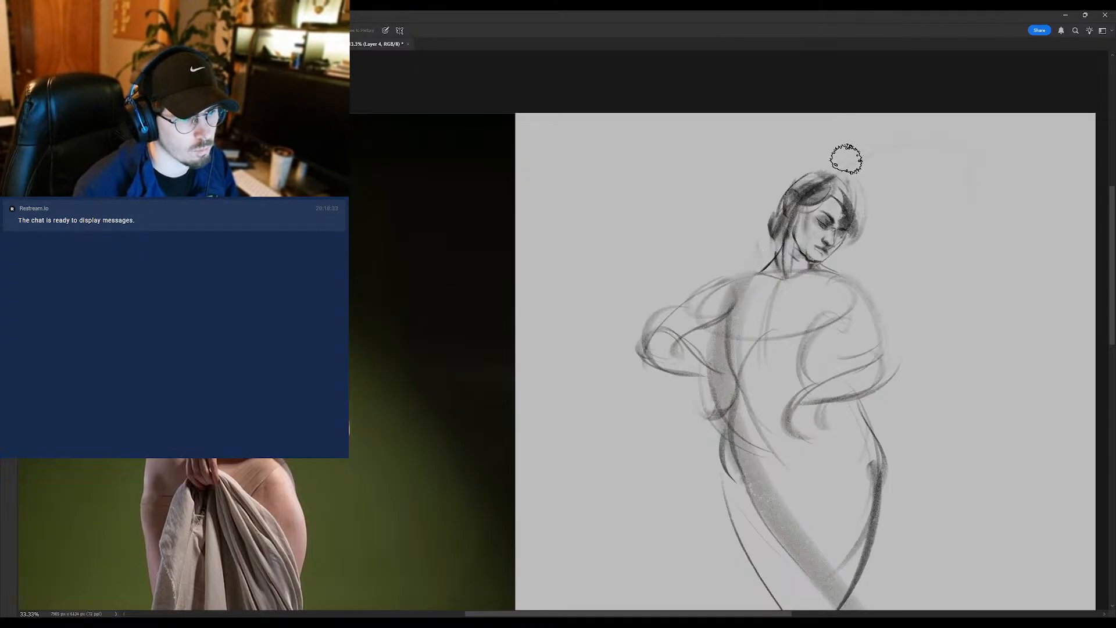
# - Flip the canvas horizontally and duplicate the sketch layer, with the sketch and reference photo framed side by side
pyautogui.hotkey('ctrl', 'shift', 'h')
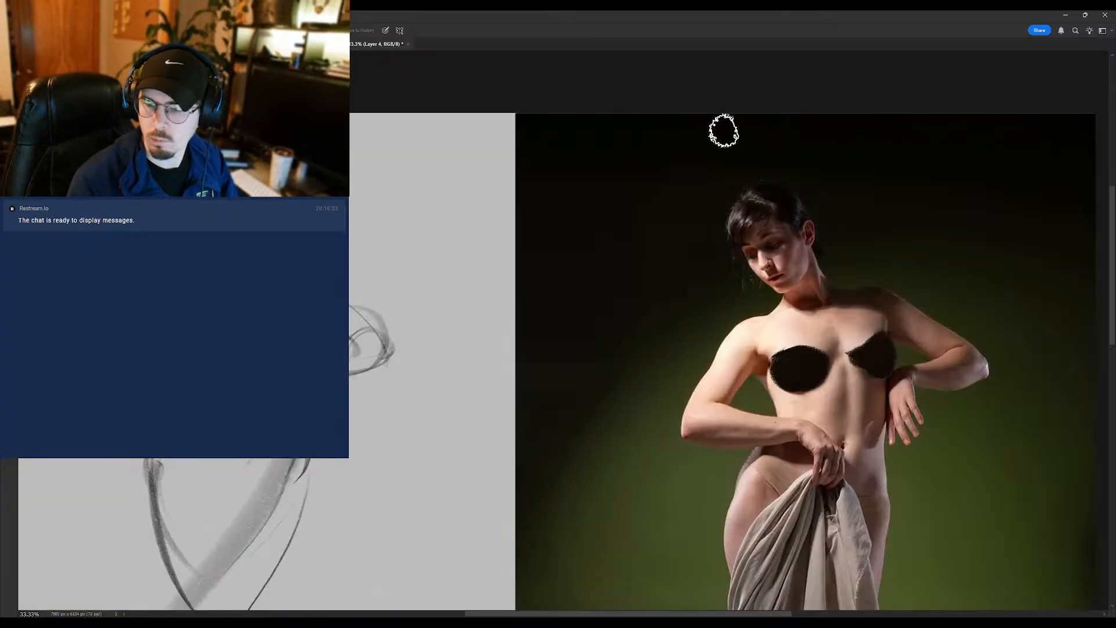
pyautogui.moveTo(544, 304); pyautogui.dragTo(755, 284)
pyautogui.hotkey('ctrl', 'j')
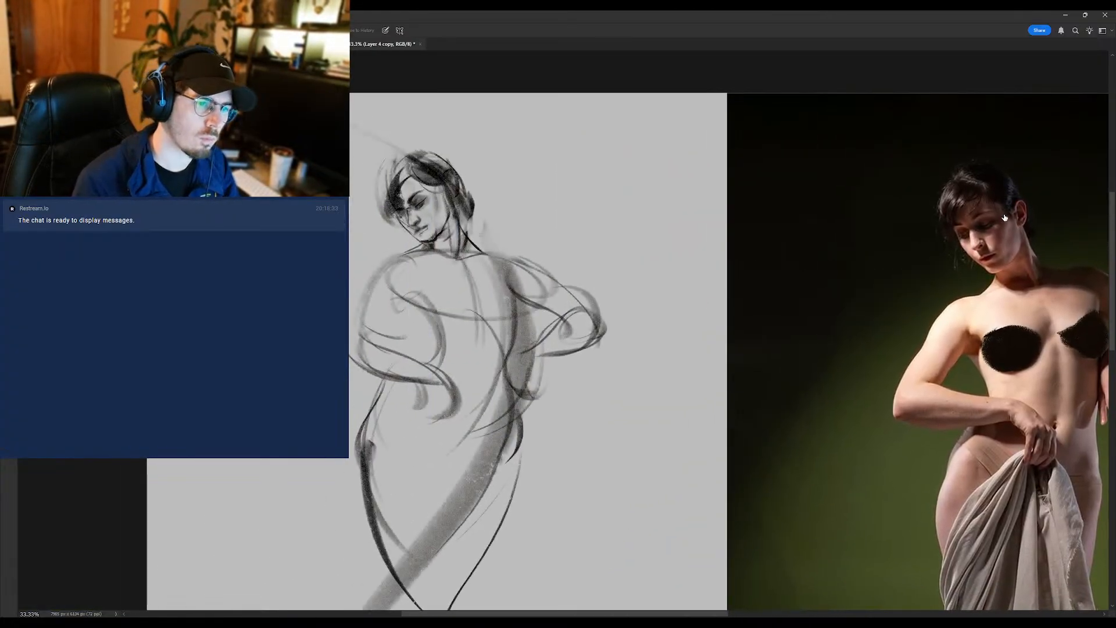
pyautogui.moveTo(576, 257); pyautogui.dragTo(541, 264)
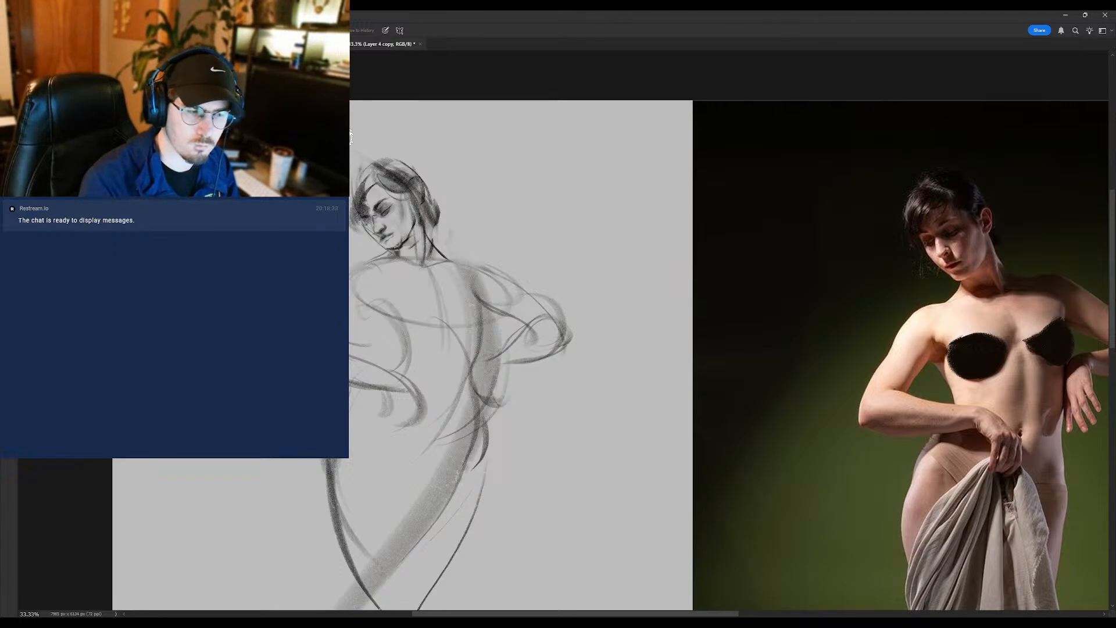
# - Strengthen the eyes and brow with the brush, lightening small spots between them with the eraser
pyautogui.press('b')
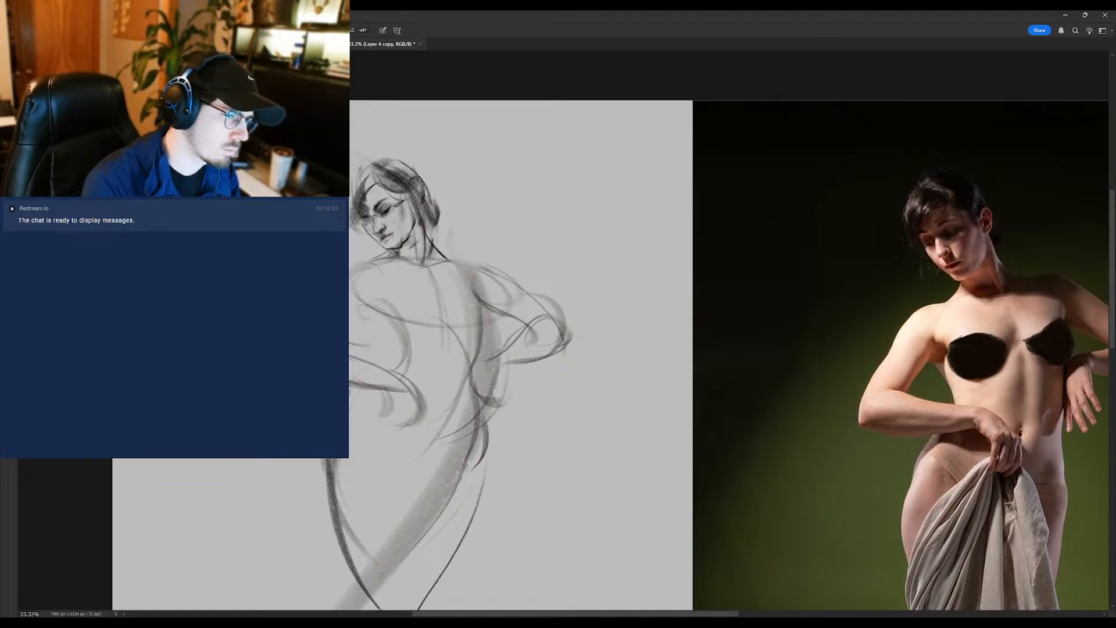
pyautogui.moveTo(379, 211); pyautogui.dragTo(384, 213)
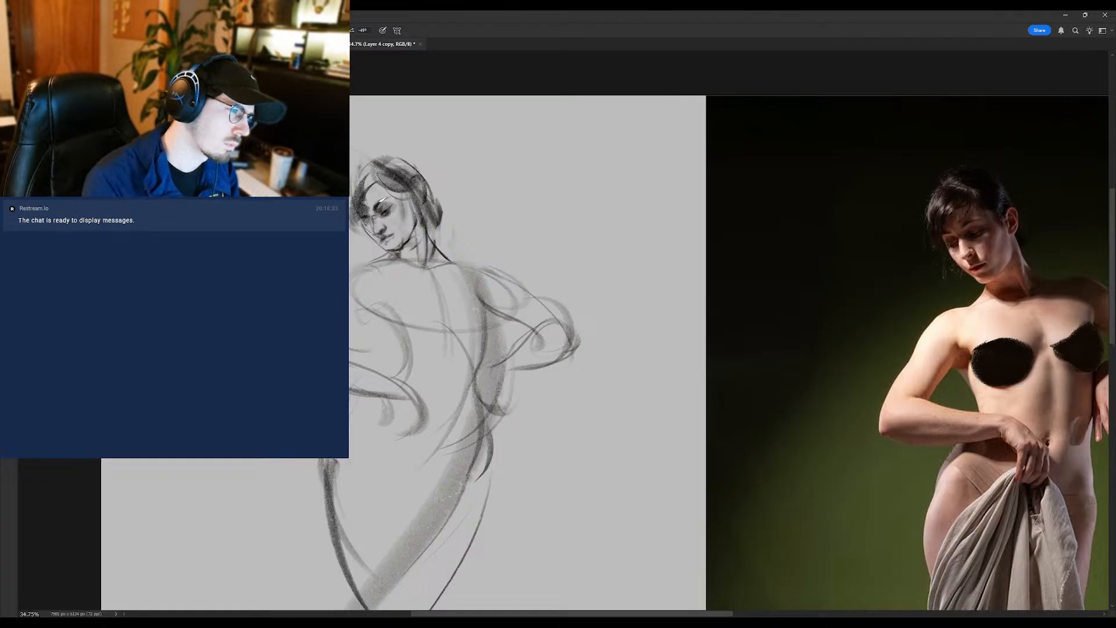
pyautogui.press('e')
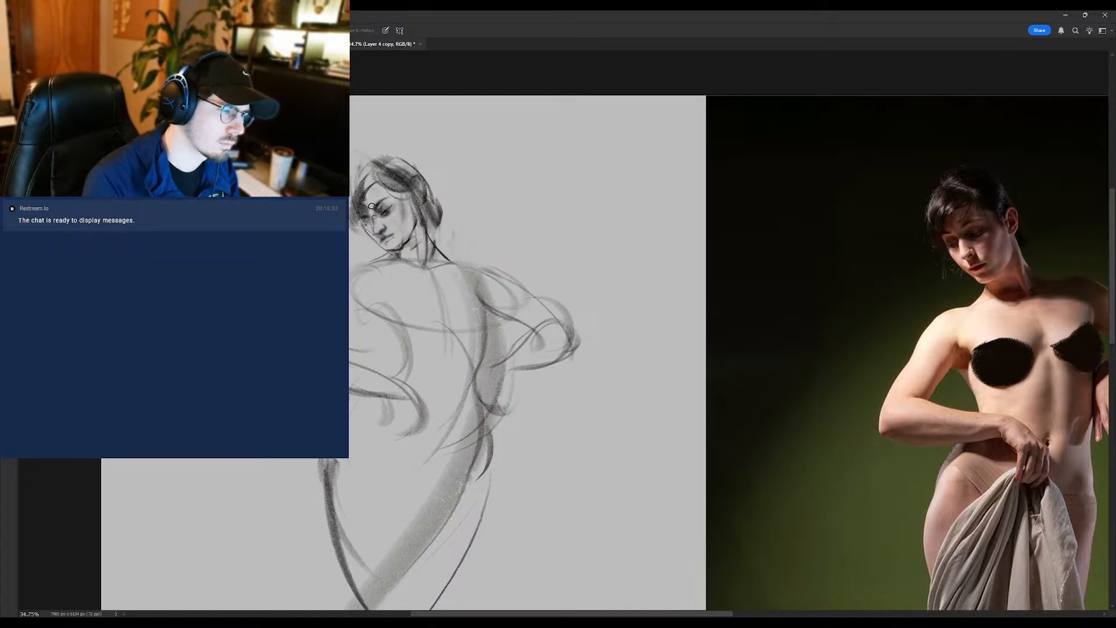
pyautogui.press('b')
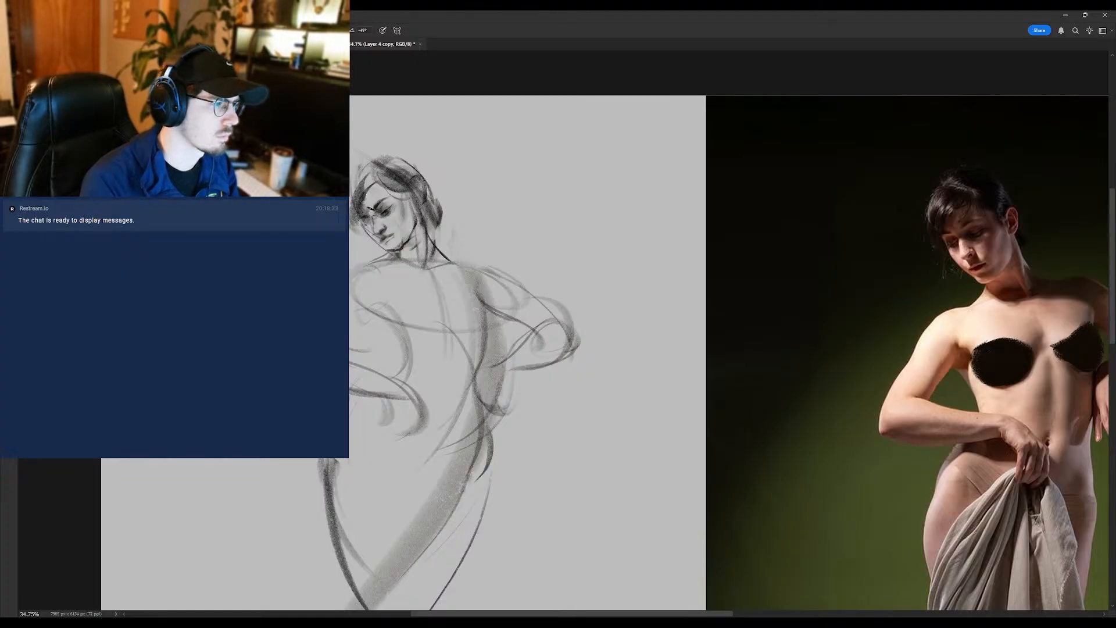
pyautogui.scroll(-6, 369, 210)
pyautogui.scroll(3, 369, 211)
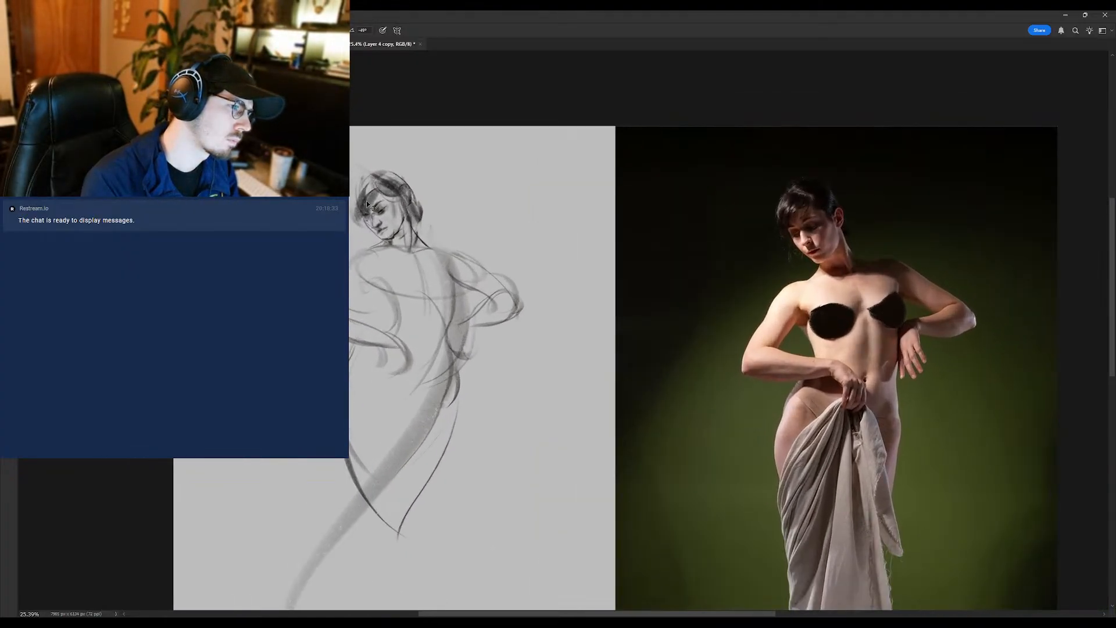
pyautogui.scroll(1, 391, 215)
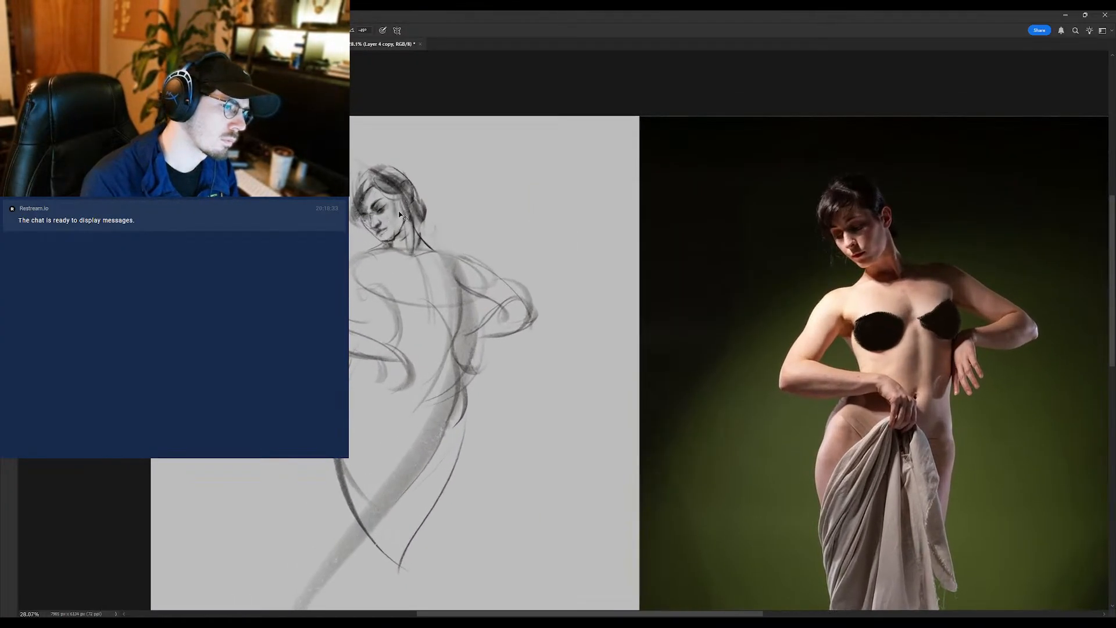
# - Carve the ear out of the hair at the side of the head, alternating eraser and brush
pyautogui.press('e')
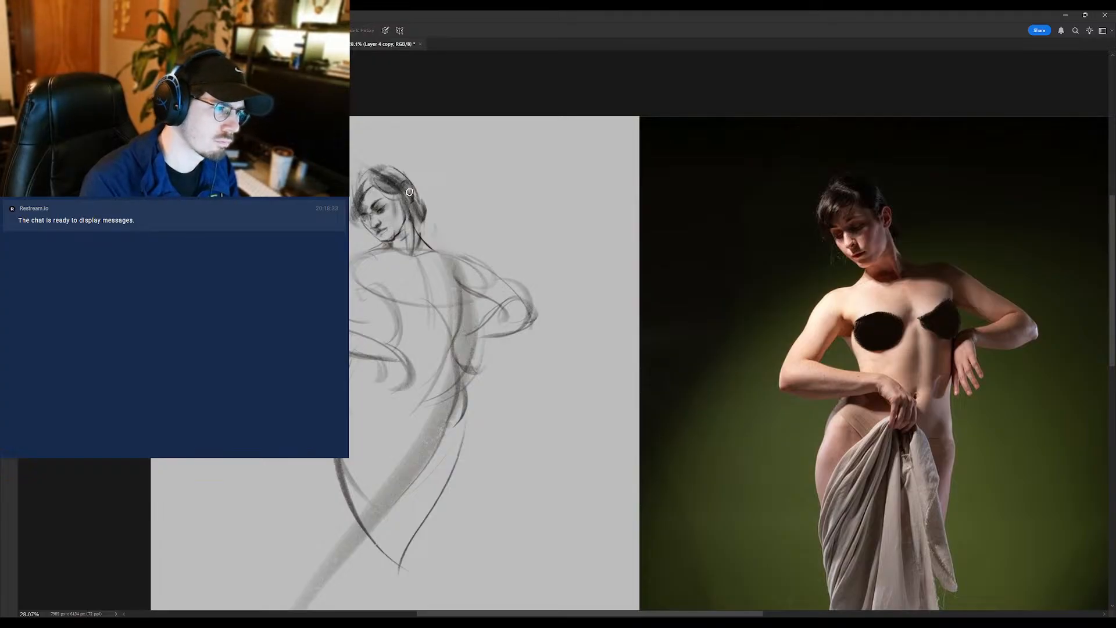
pyautogui.press('b')
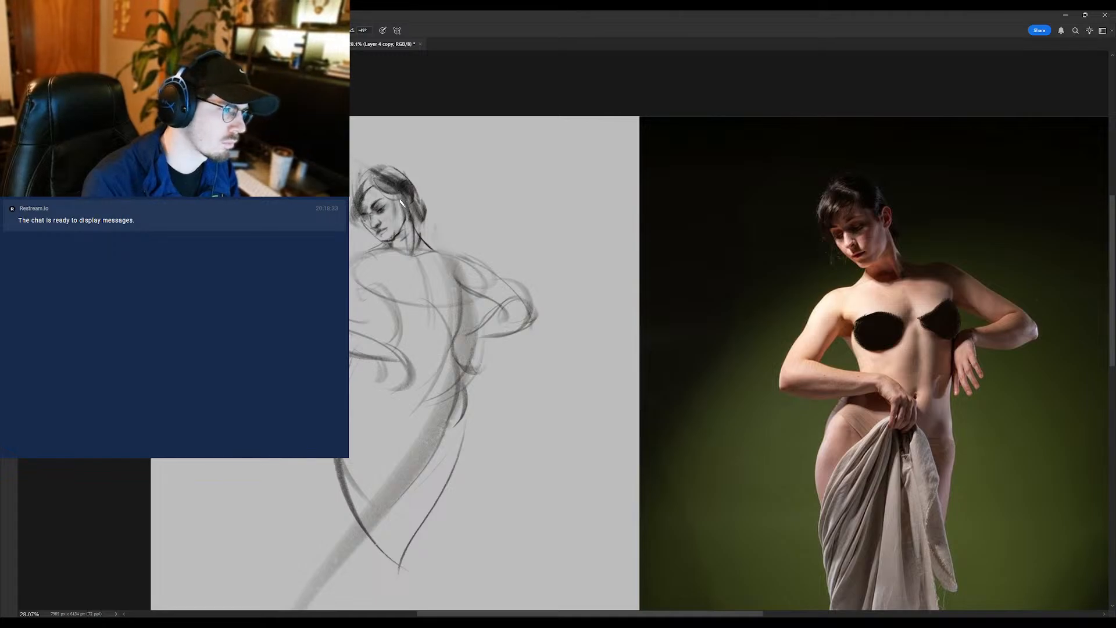
pyautogui.press('e')
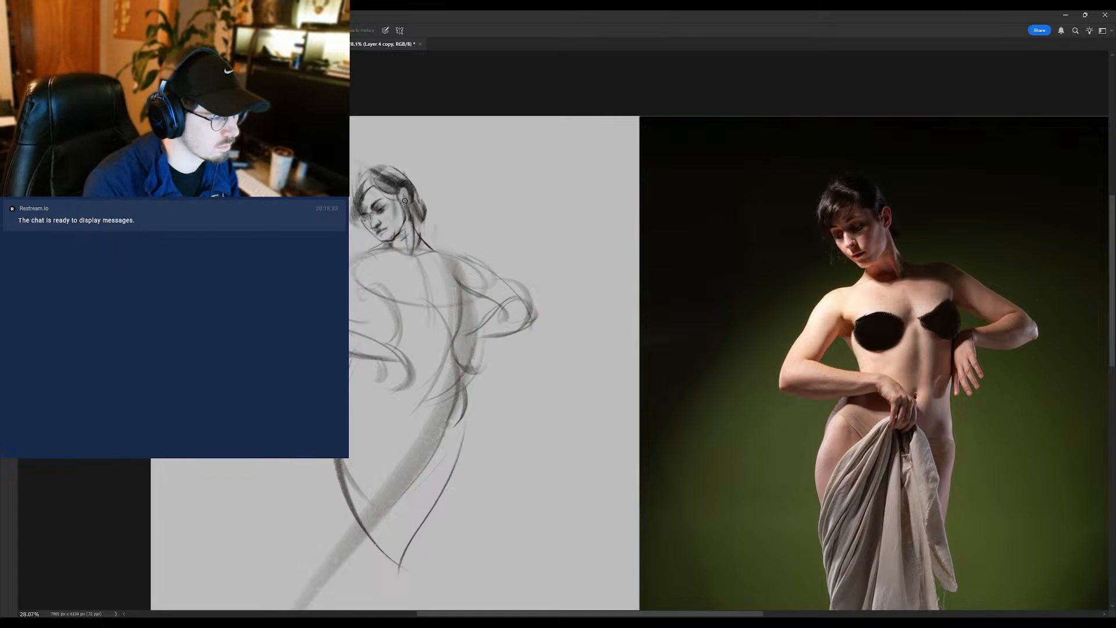
pyautogui.press('b')
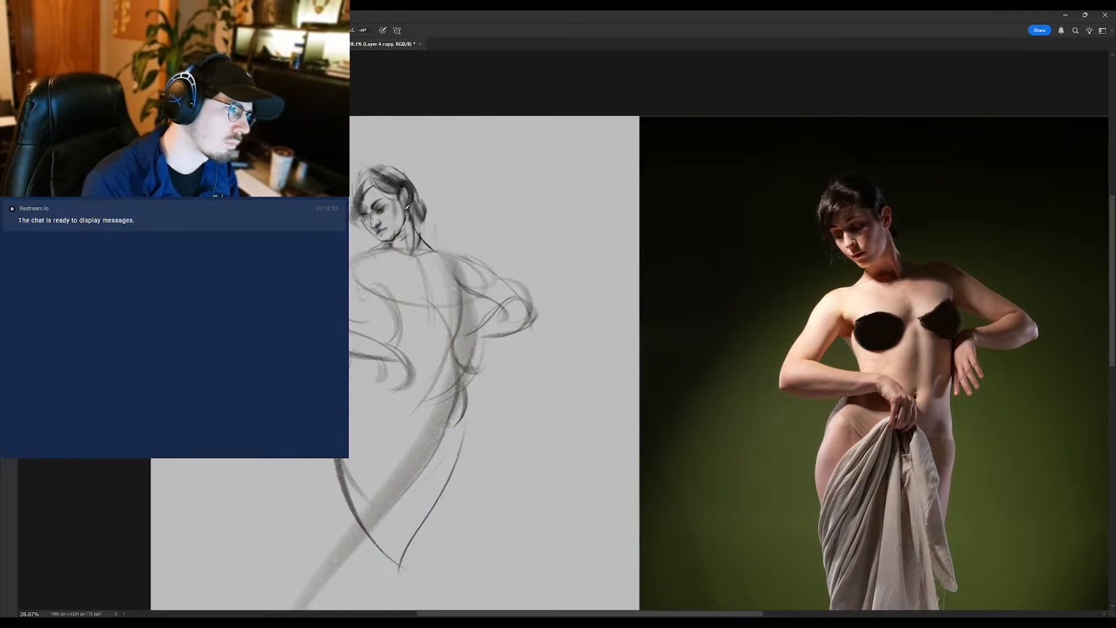
# - Clean up below the chin and rework the front of the face and hair with eraser and brush
pyautogui.press('e')
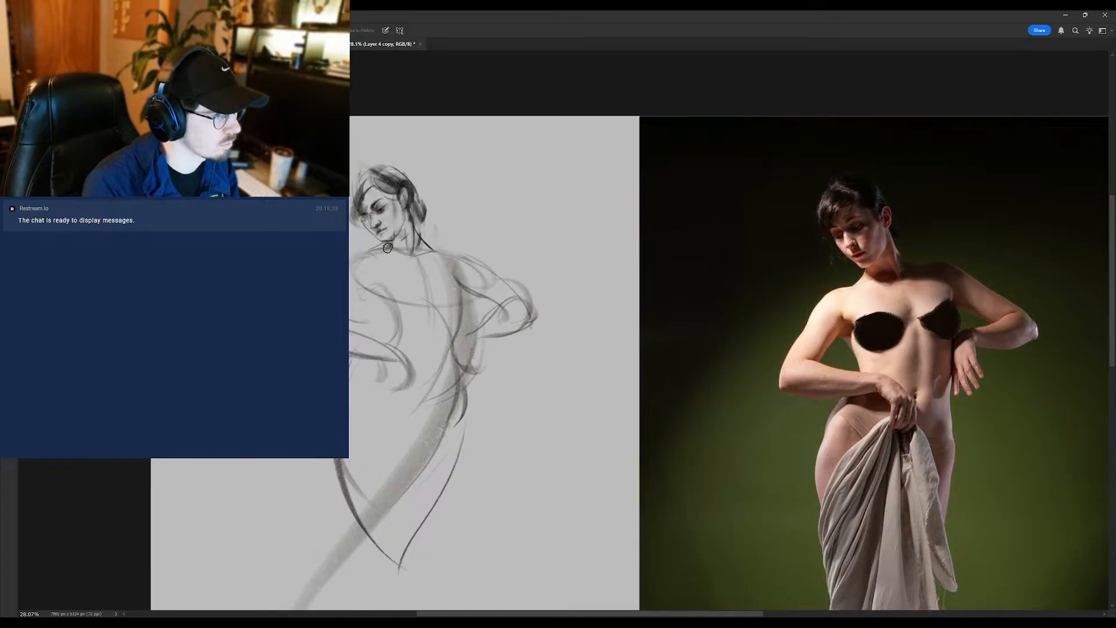
pyautogui.press('b')
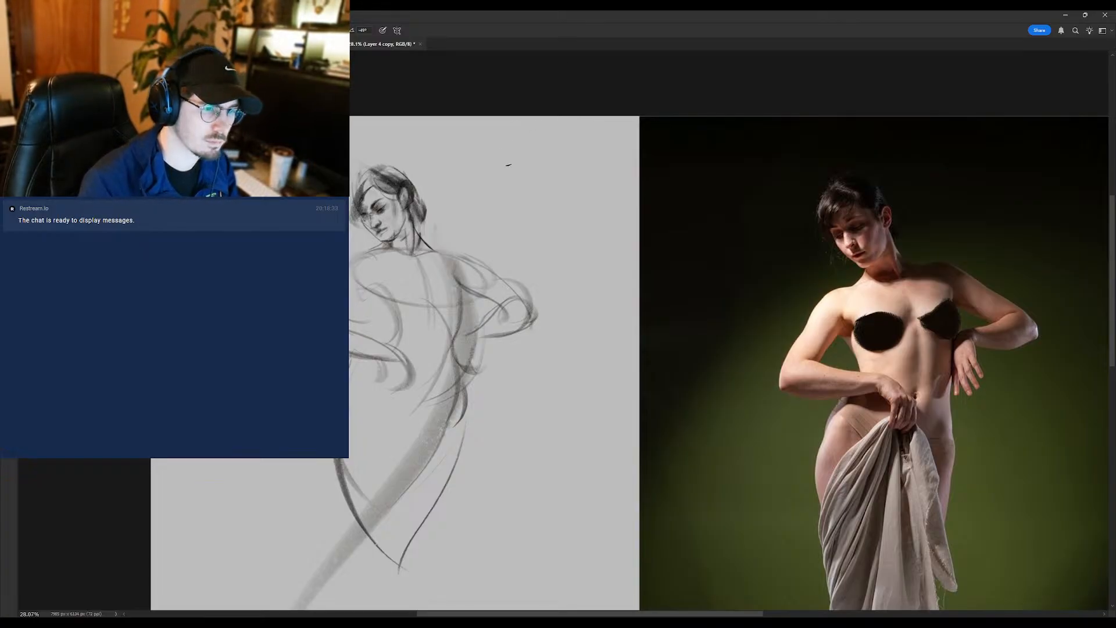
pyautogui.moveTo(357, 223)
pyautogui.mouseDown()
pyautogui.moveTo(401, 208)
pyautogui.moveTo(314, 239)
pyautogui.mouseUp()
pyautogui.press('e')
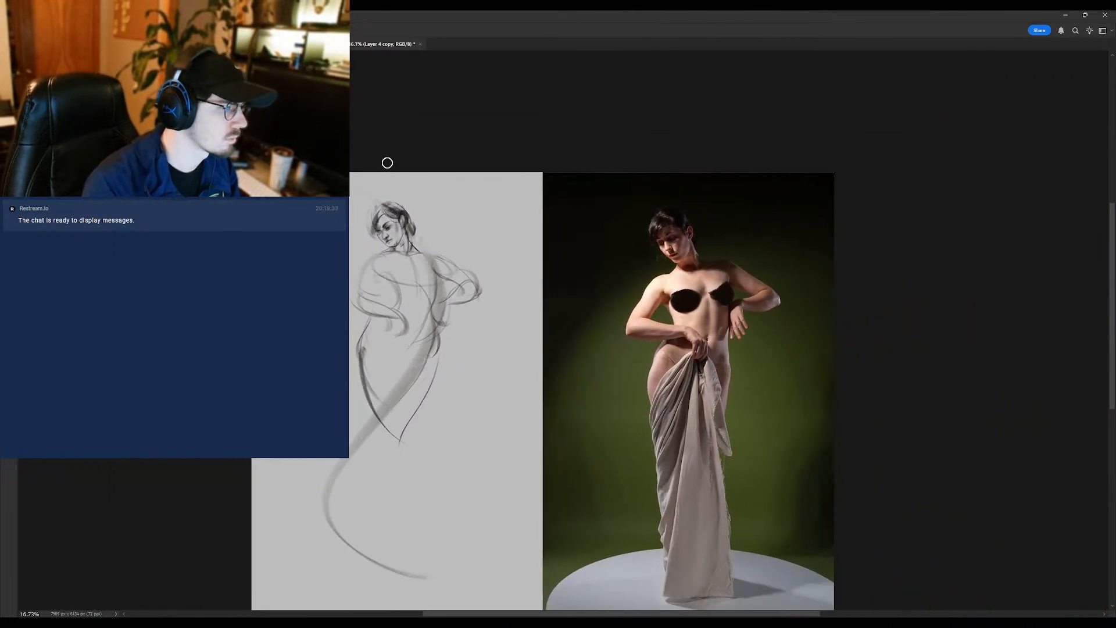
pyautogui.moveTo(377, 220)
pyautogui.mouseDown()
pyautogui.moveTo(397, 220)
pyautogui.moveTo(370, 235)
pyautogui.moveTo(378, 240)
pyautogui.mouseUp()
pyautogui.press('b')
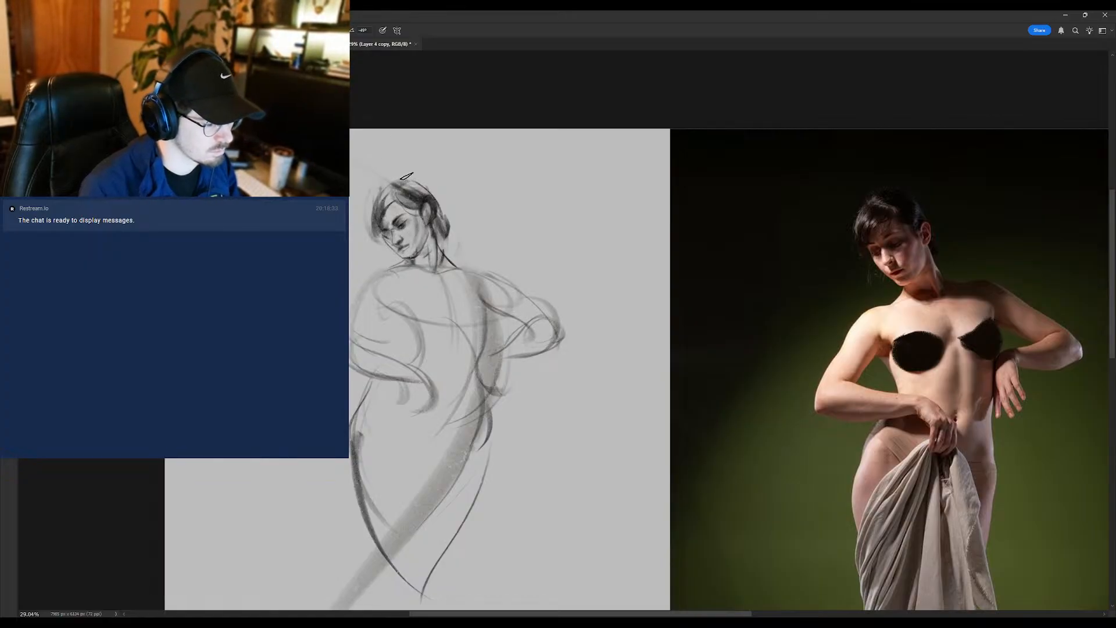
# - Erase the lock of hair behind the neck and darken the strands hanging in front of the face
pyautogui.press('e')
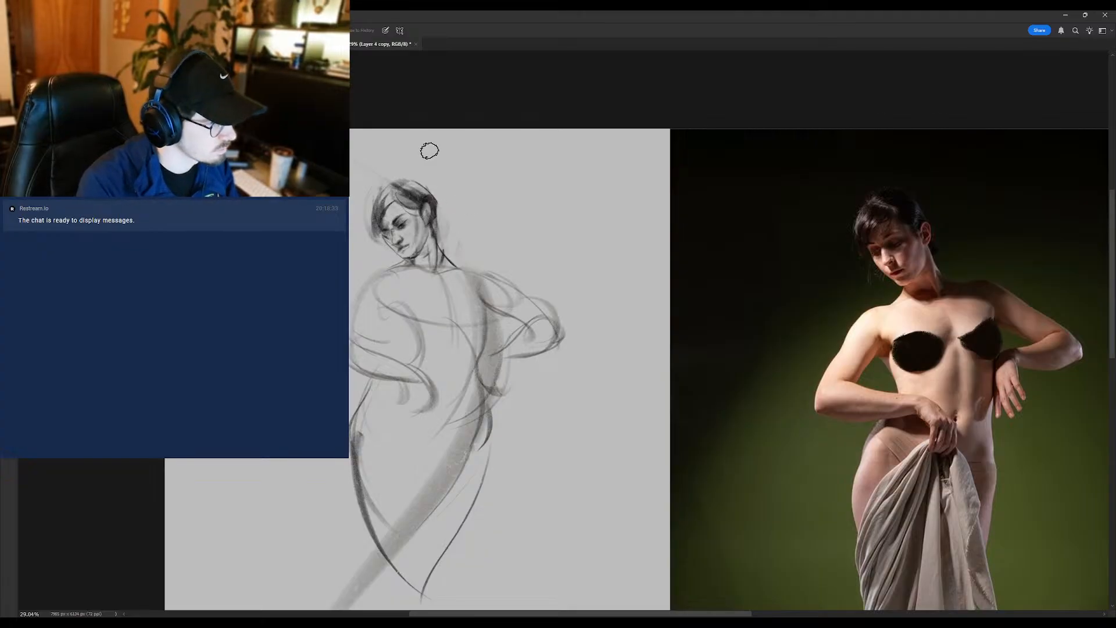
pyautogui.press('b')
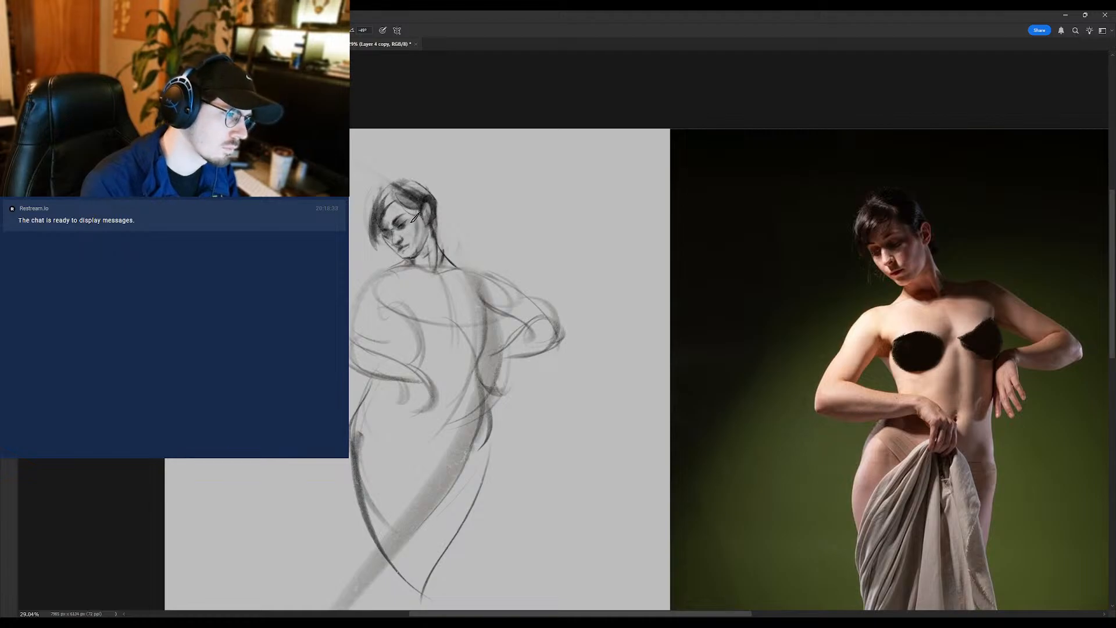
pyautogui.moveTo(410, 248); pyautogui.dragTo(412, 242)
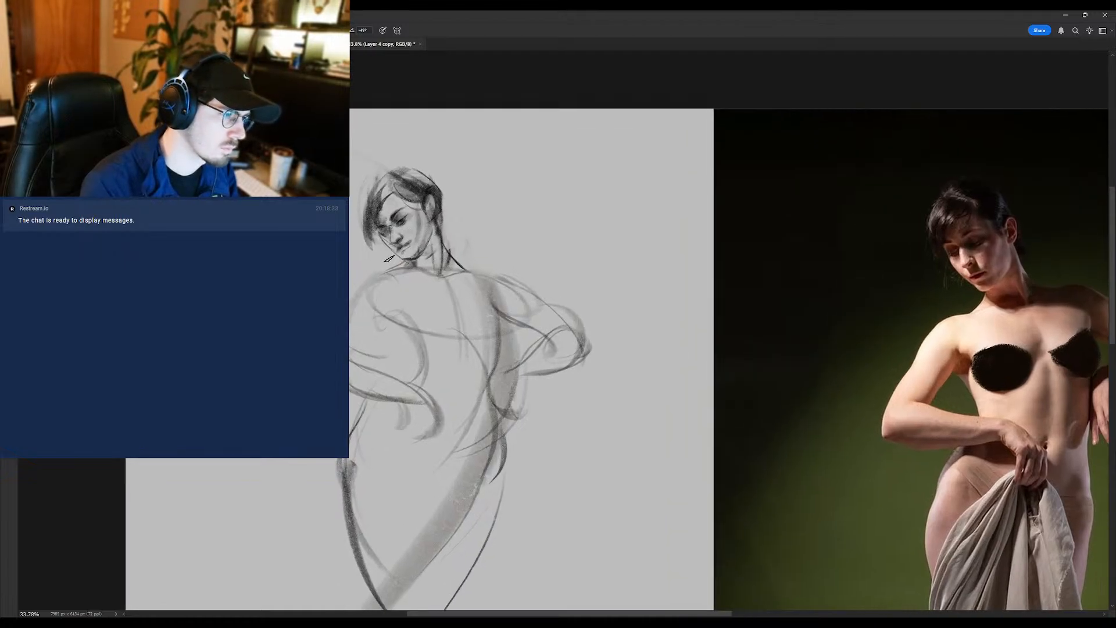
# - Trim the chin contour with the eraser and blend the shading on the face with the Mixer Brush
pyautogui.press('e')
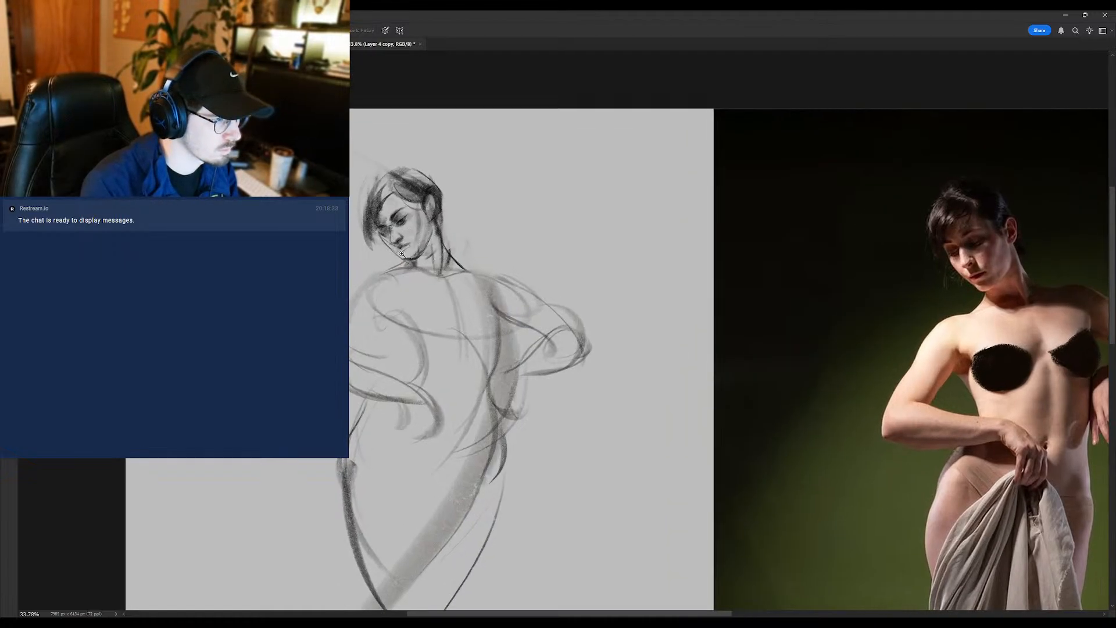
pyautogui.moveTo(402, 254); pyautogui.dragTo(393, 259)
pyautogui.press('b')
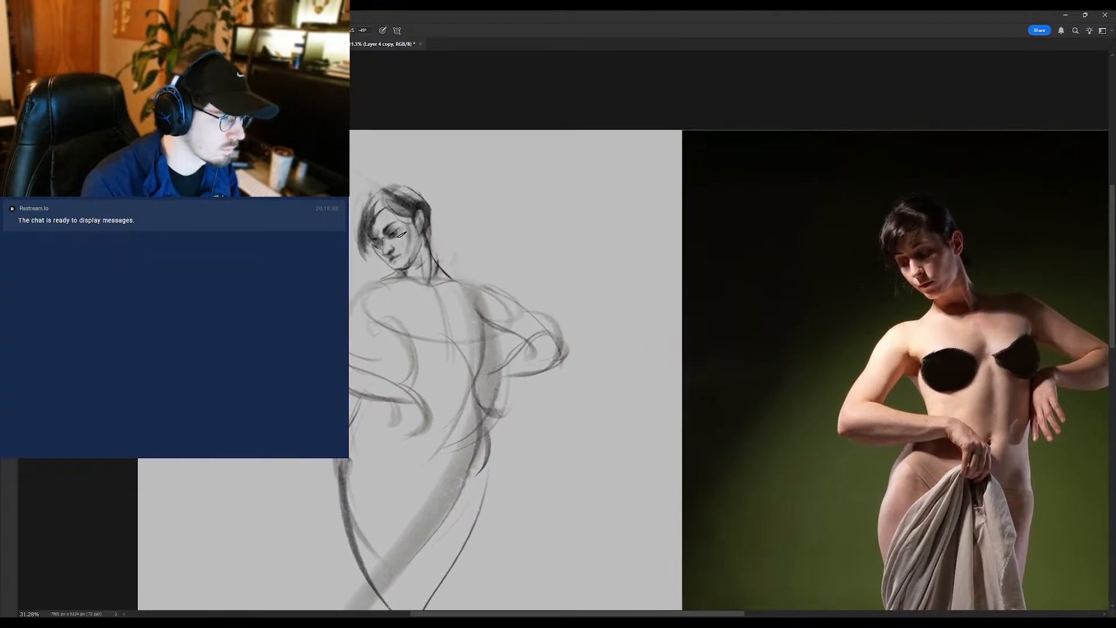
pyautogui.hotkey('shift', 'b')
pyautogui.moveTo(389, 232)
pyautogui.mouseDown()
pyautogui.moveTo(408, 232)
pyautogui.moveTo(381, 250)
pyautogui.mouseUp()
# - Switch to the REF layer and copy a lassoed part of the reference photo onto a new layer
pyautogui.click(1013, 259)
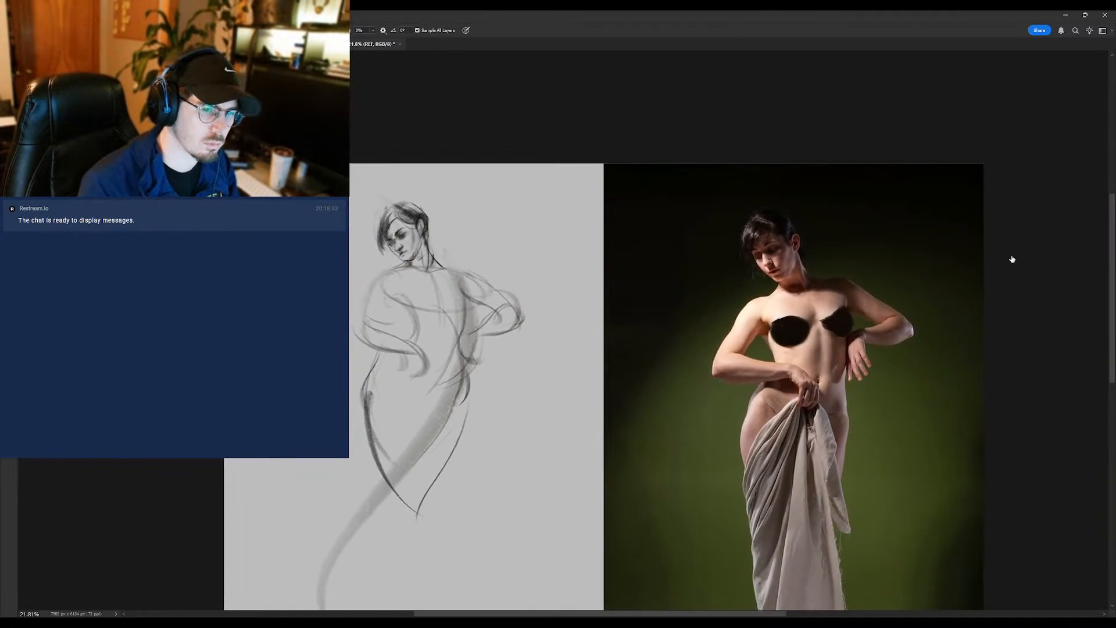
pyautogui.moveTo(843, 256)
pyautogui.mouseDown()
pyautogui.moveTo(659, 198)
pyautogui.moveTo(816, 225)
pyautogui.moveTo(802, 281)
pyautogui.moveTo(805, 221)
pyautogui.moveTo(806, 251)
pyautogui.mouseUp()
pyautogui.press('l')
pyautogui.hotkey('ctrl', 'j')
pyautogui.hotkey('ctrl', 'z')
pyautogui.hotkey('ctrl', 'z')
pyautogui.hotkey('ctrl', 'j')
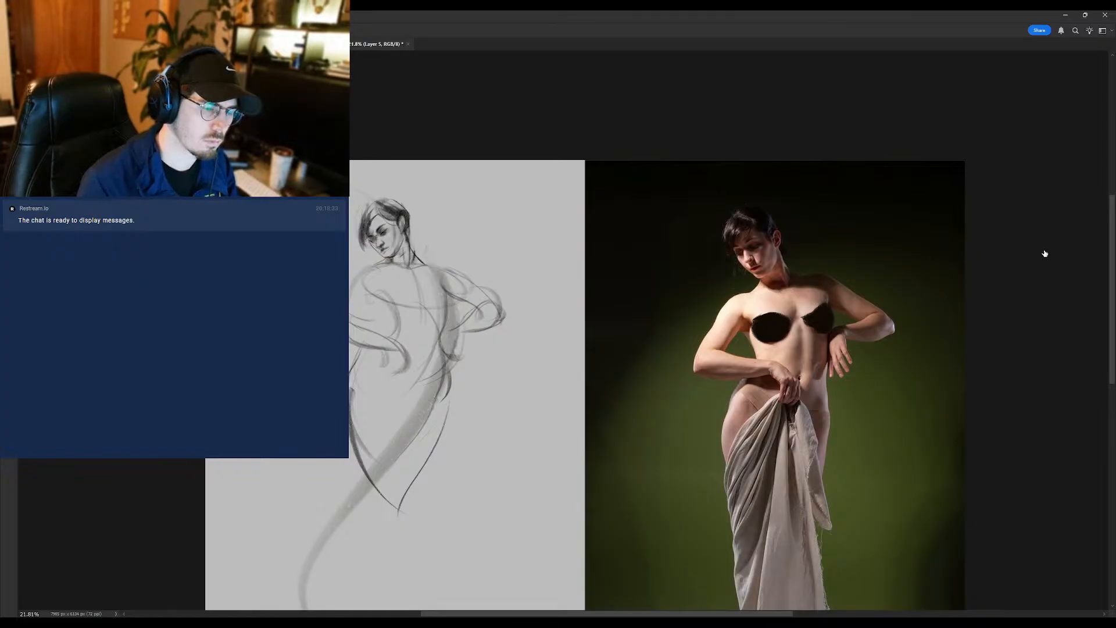
pyautogui.click(1044, 254)
pyautogui.press('b')
pyautogui.moveTo(758, 287); pyautogui.dragTo(675, 286)
pyautogui.hotkey('ctrl', 'z')
pyautogui.click(1071, 247)
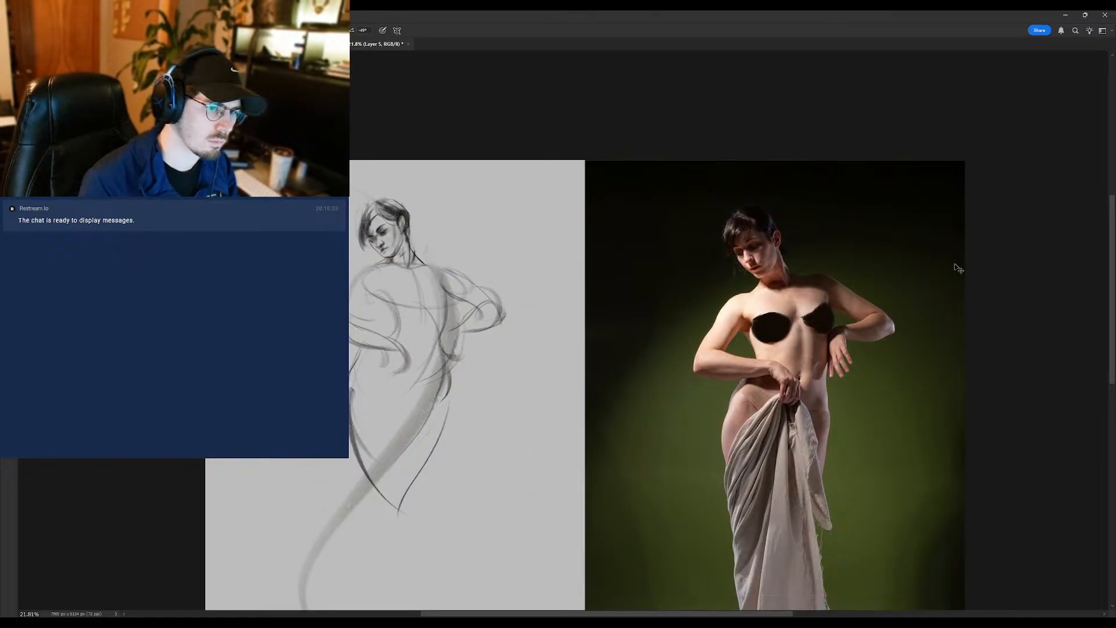
pyautogui.moveTo(766, 282); pyautogui.dragTo(556, 285)
pyautogui.hotkey('ctrl', 'z')
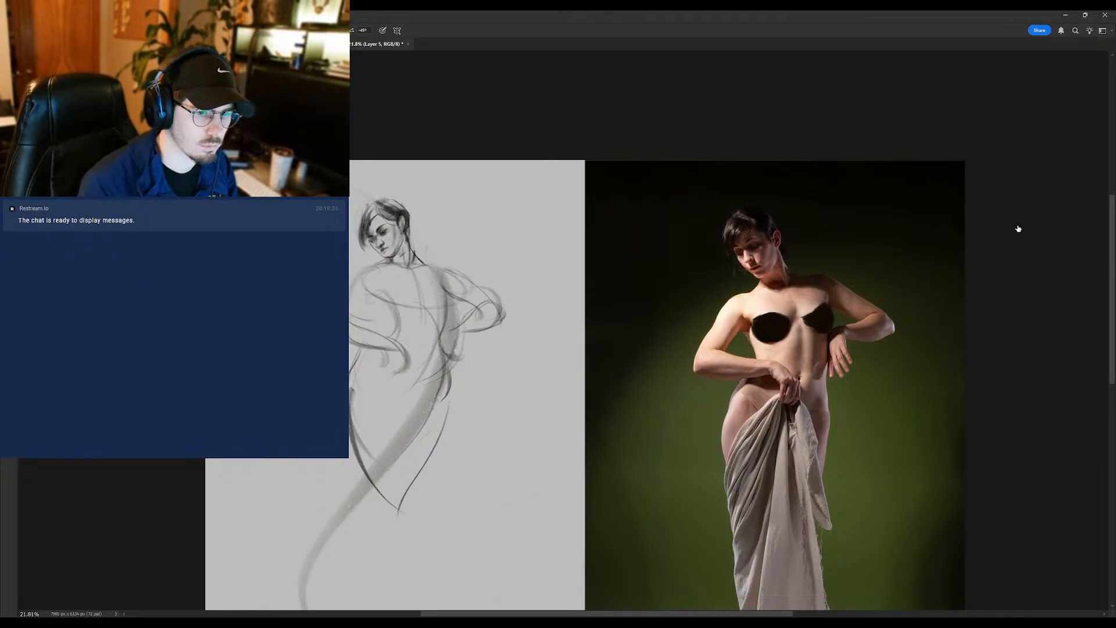
pyautogui.click(1045, 253)
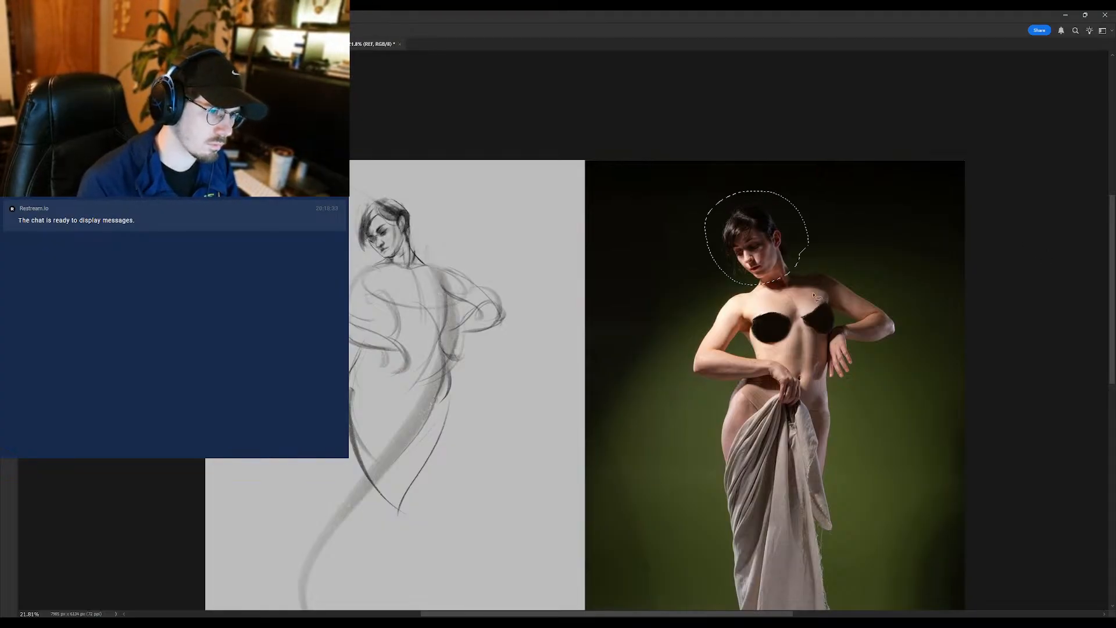
# - Copy the lassoed head from the REF layer, place the copy beside the sketched head, and return to the Layer 4 copy drawing layer
pyautogui.click(1045, 257)
pyautogui.moveTo(1046, 257); pyautogui.dragTo(1045, 191)
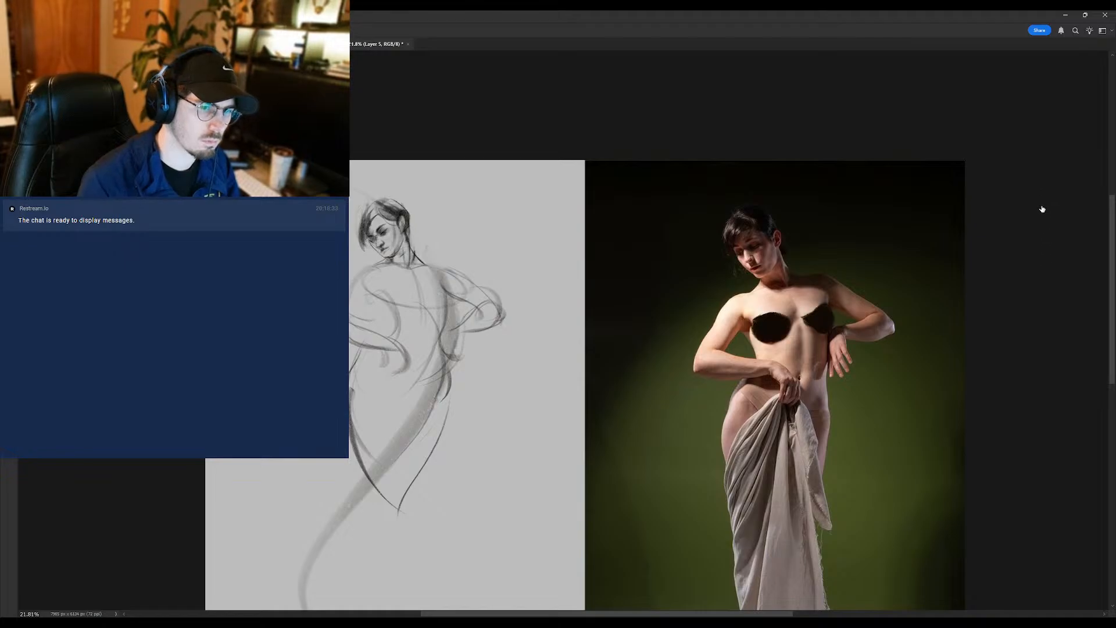
pyautogui.press('b')
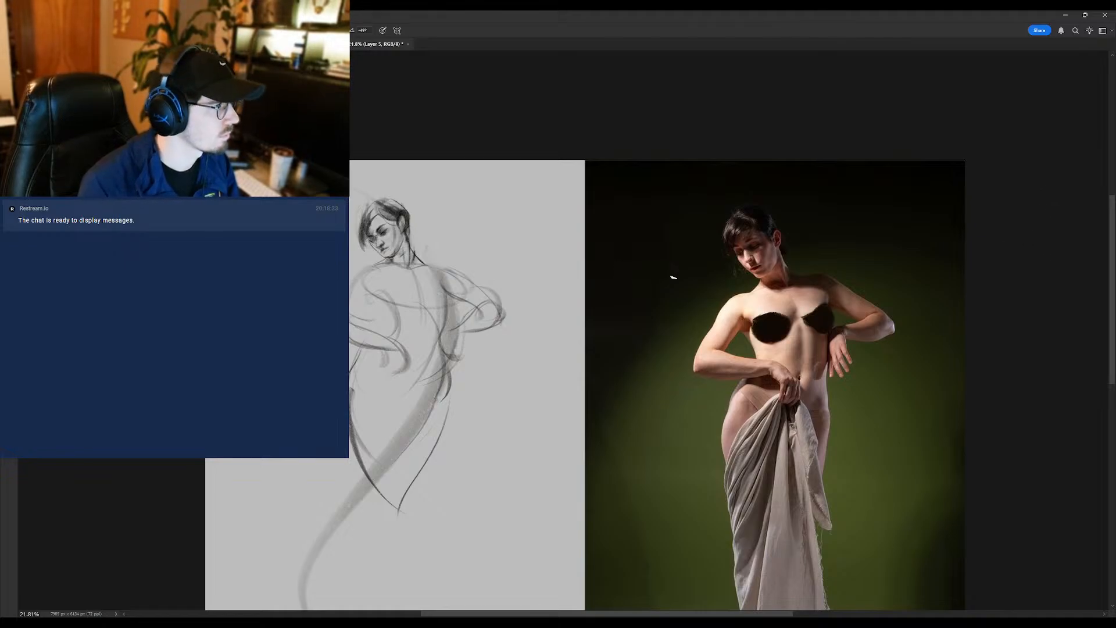
pyautogui.moveTo(799, 243)
pyautogui.mouseDown()
pyautogui.moveTo(525, 235)
pyautogui.moveTo(531, 222)
pyautogui.moveTo(512, 240)
pyautogui.moveTo(581, 238)
pyautogui.mouseUp()
pyautogui.click(1054, 206)
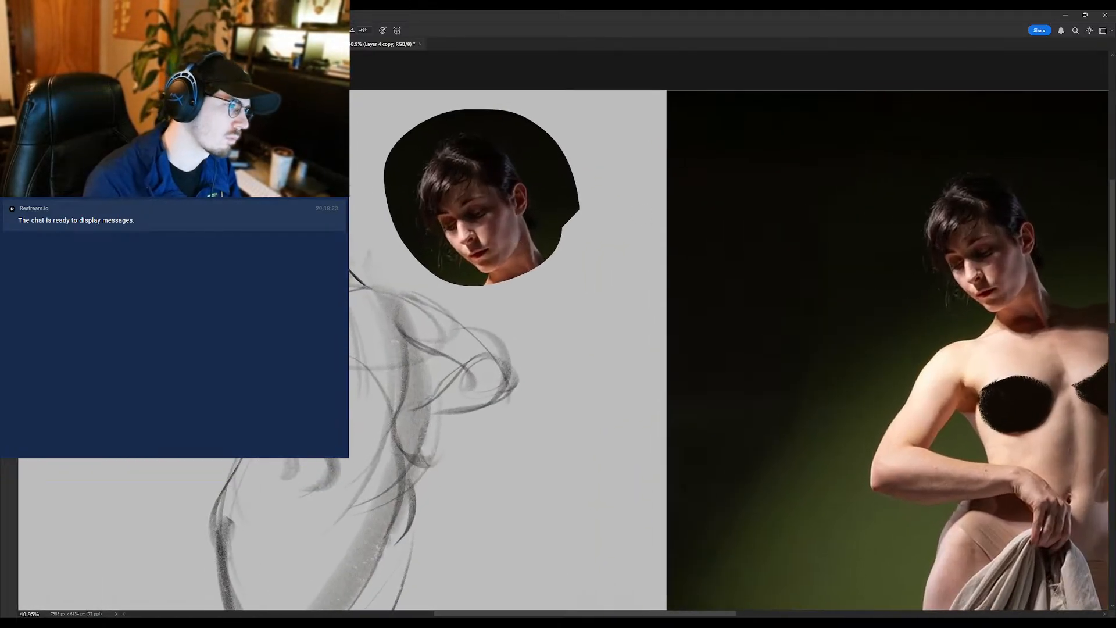
# - Refine the sketched head against the copied reference head using the eraser, brush and Mixer Brush
pyautogui.press('e')
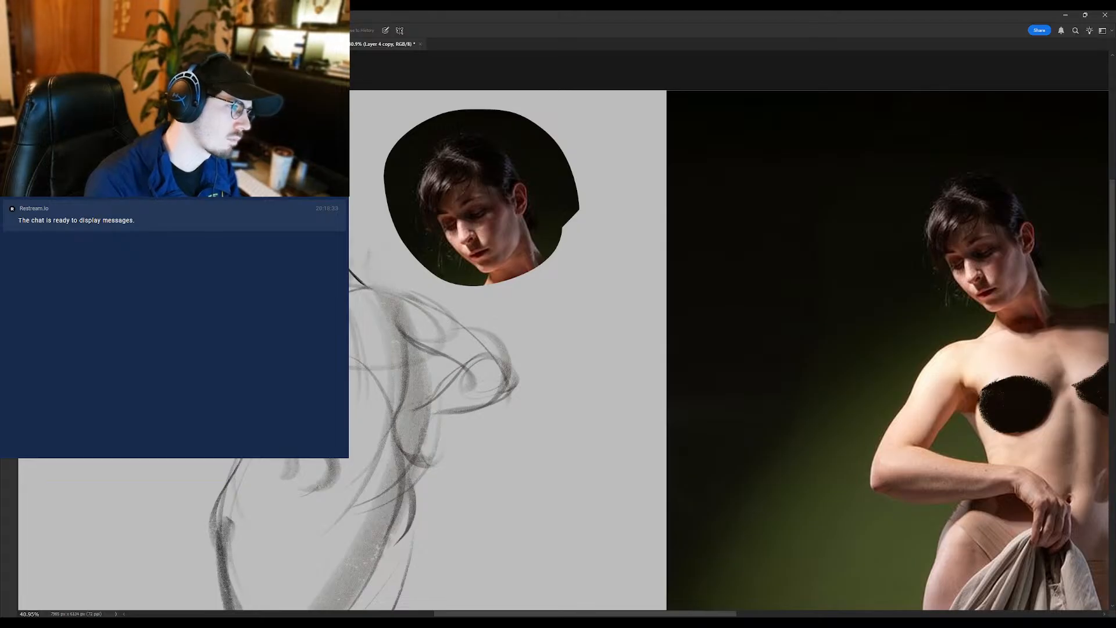
pyautogui.press('r')
pyautogui.press('e')
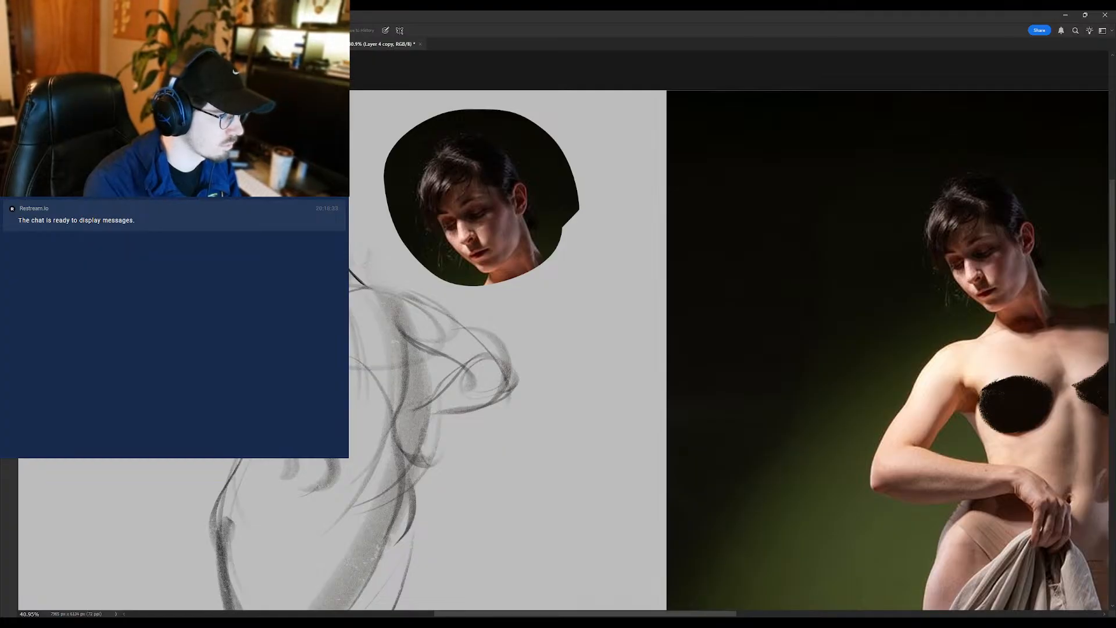
pyautogui.press('b')
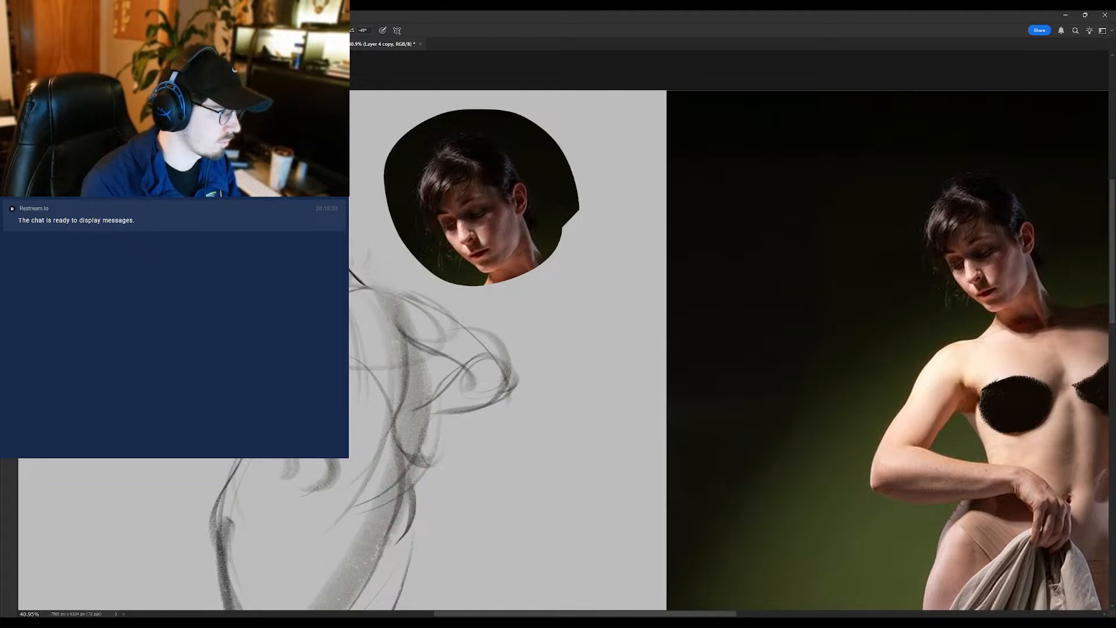
pyautogui.press('r')
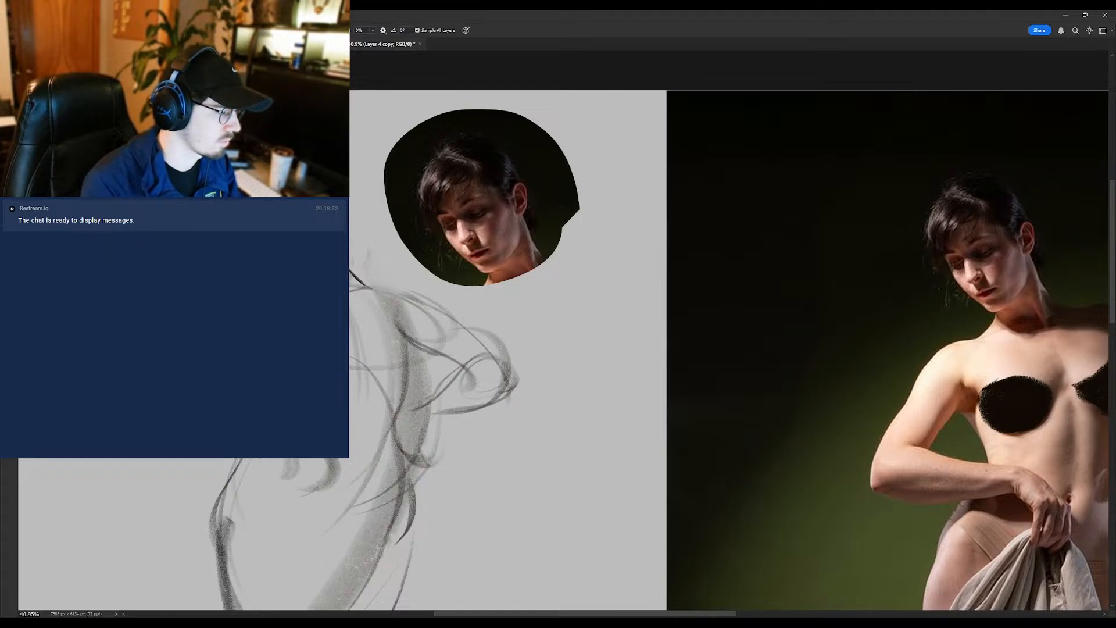
pyautogui.press('b')
# - Flip the canvas horizontally and bring the sketched head and its reference copy into view
pyautogui.scroll(-5, 314, 268)
pyautogui.scroll(4, 279, 236)
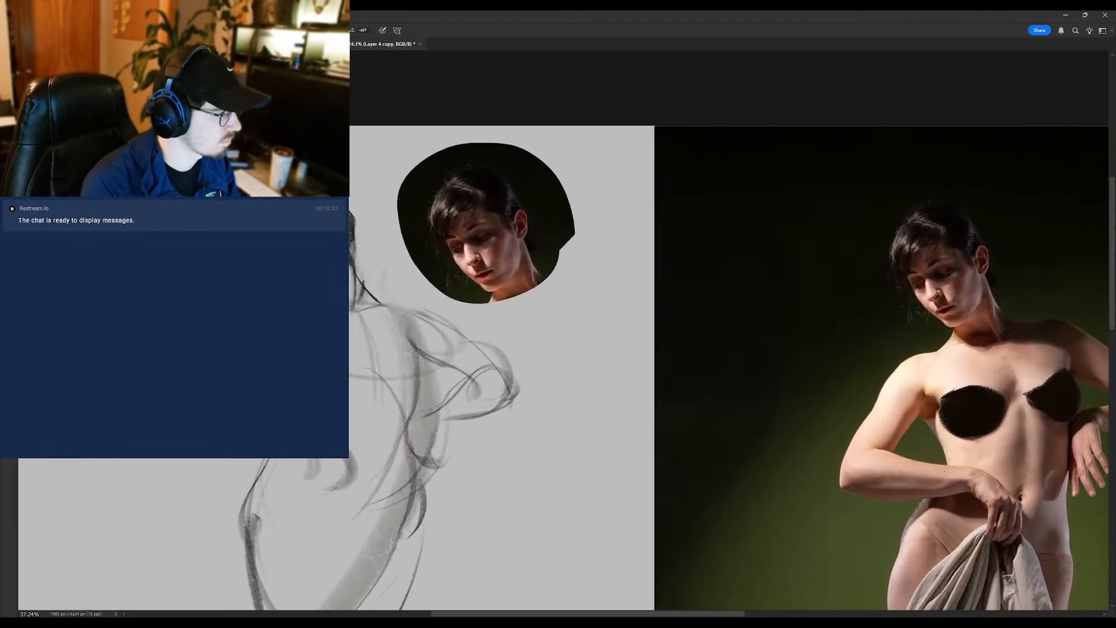
pyautogui.hotkey('ctrl', 'shift', 'h')
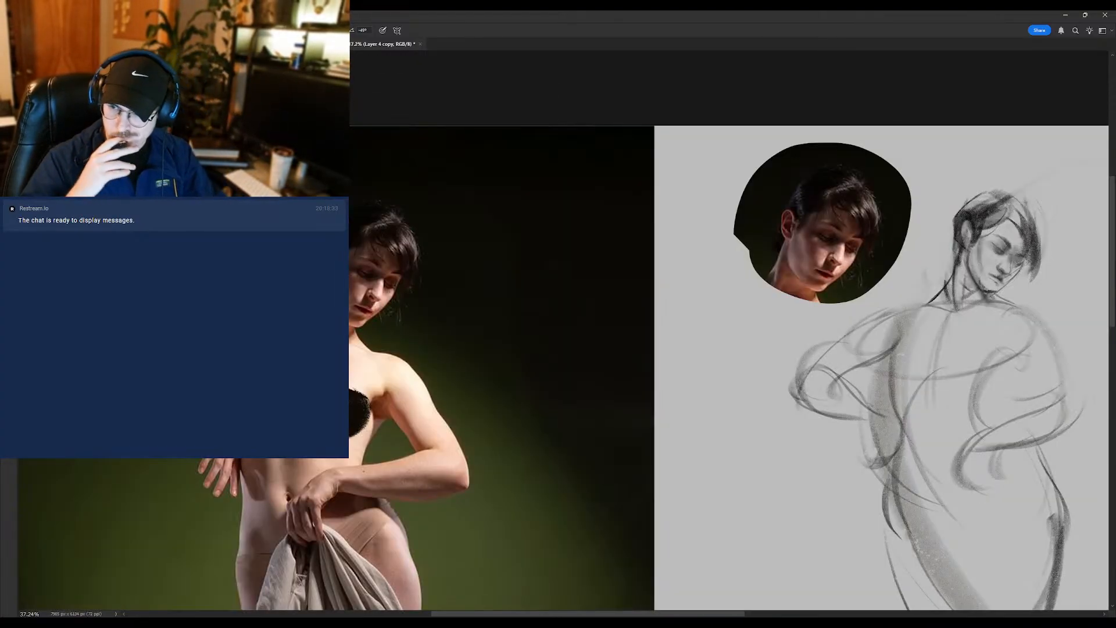
pyautogui.moveTo(700, 245); pyautogui.dragTo(386, 247)
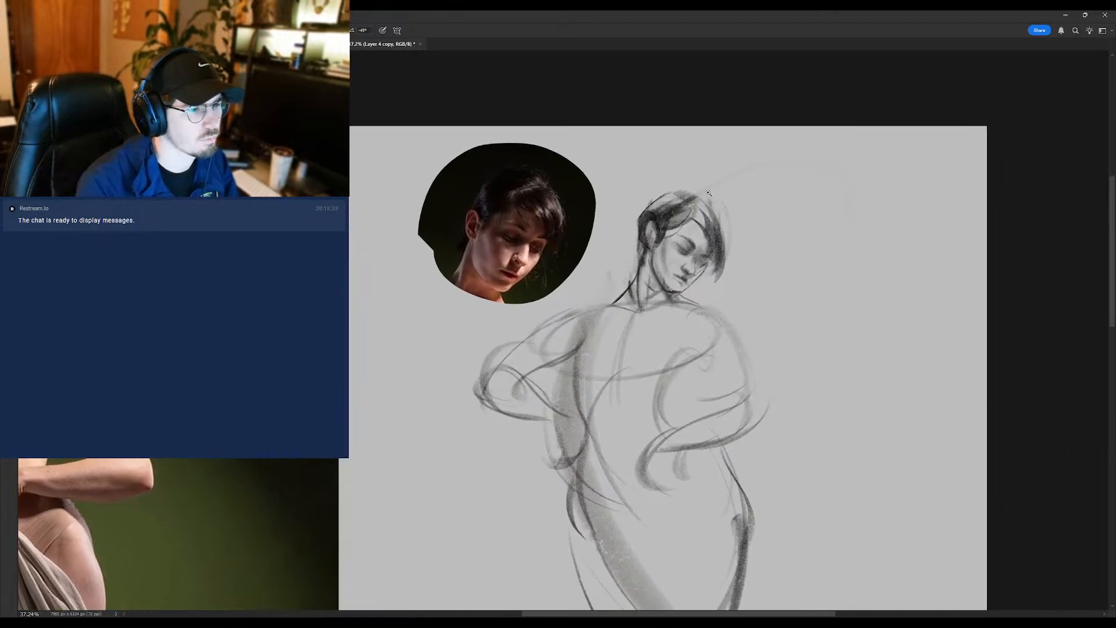
# - Rework the brow and darken the eye, nose and chin accents on the mirrored face
pyautogui.moveTo(669, 254); pyautogui.dragTo(682, 252)
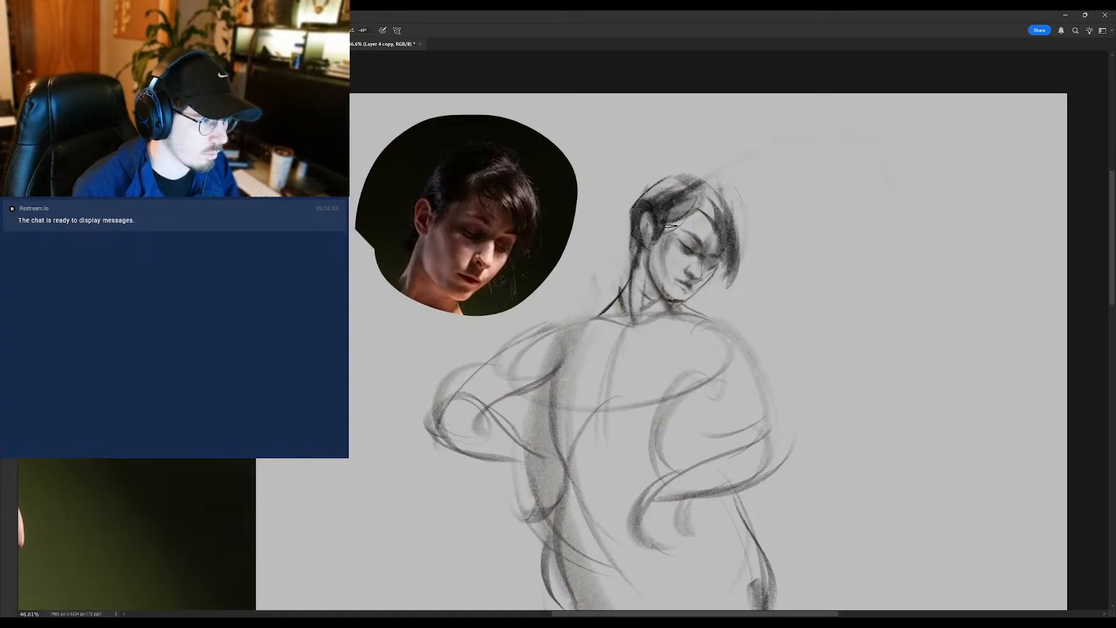
pyautogui.moveTo(696, 197)
pyautogui.mouseDown()
pyautogui.moveTo(677, 209)
pyautogui.moveTo(681, 185)
pyautogui.moveTo(668, 203)
pyautogui.mouseUp()
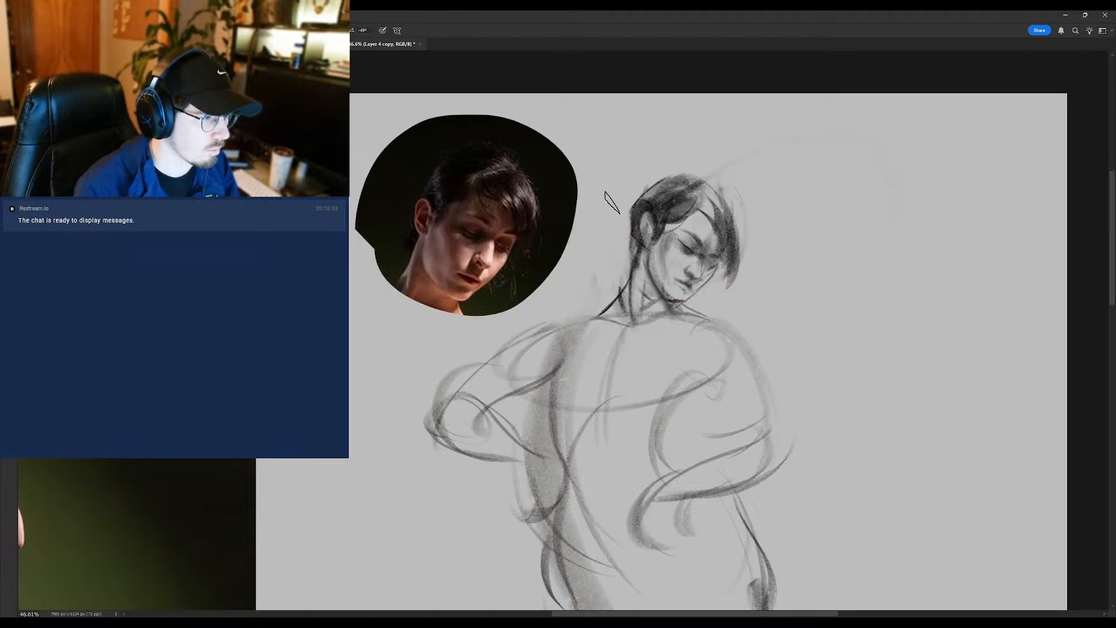
pyautogui.press('e')
pyautogui.press('b')
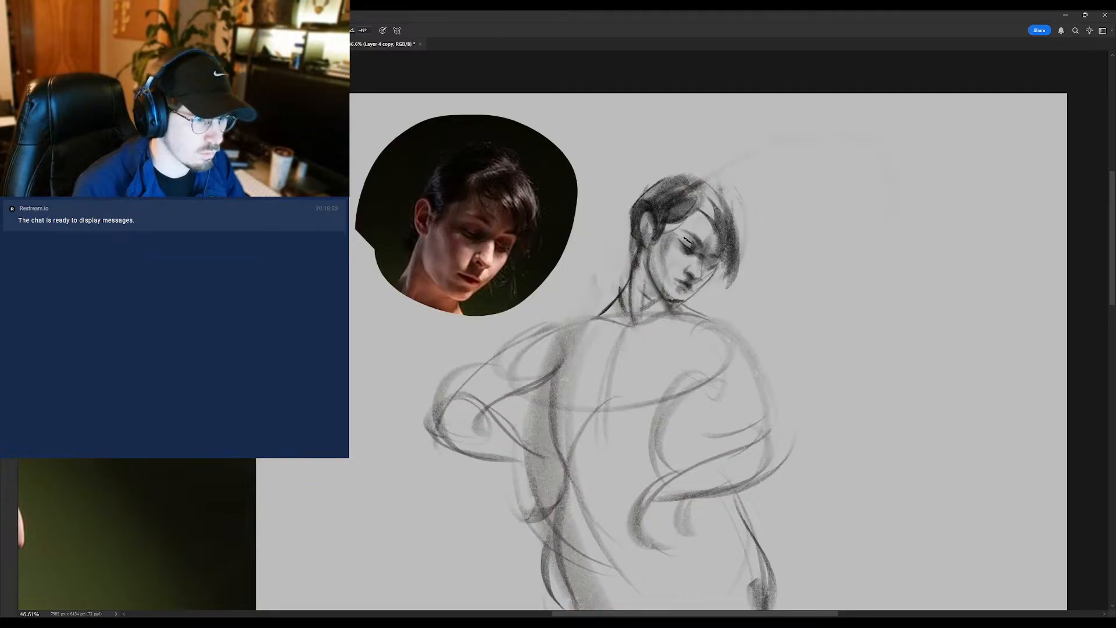
# - Fill out the hair at the crown with the brush, blend it, and clean up around it with a smaller eraser
pyautogui.press('e')
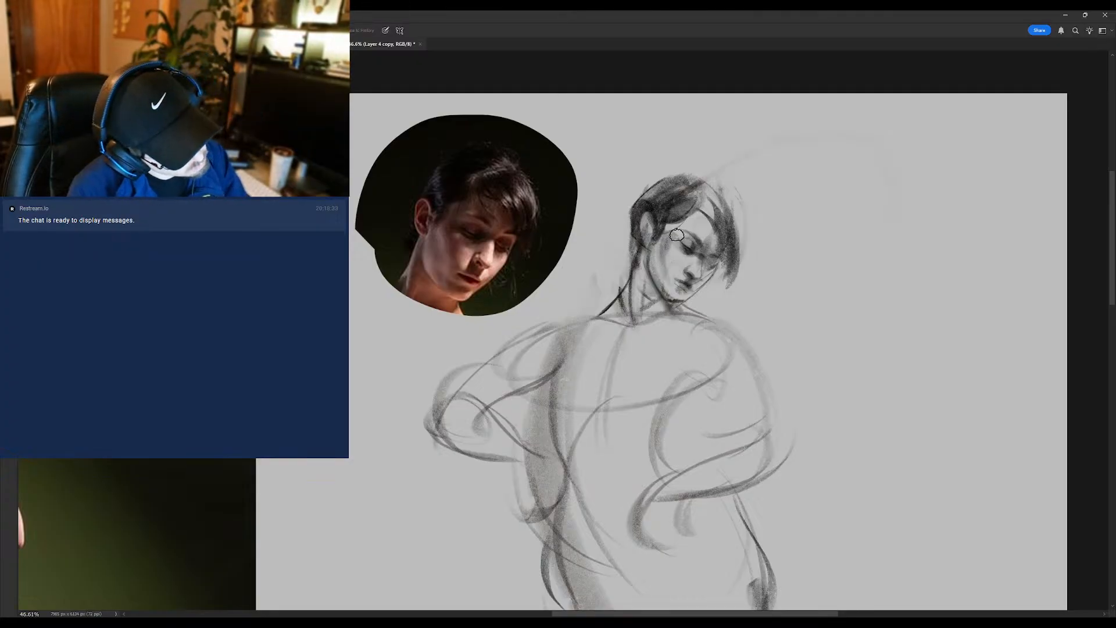
pyautogui.press('b')
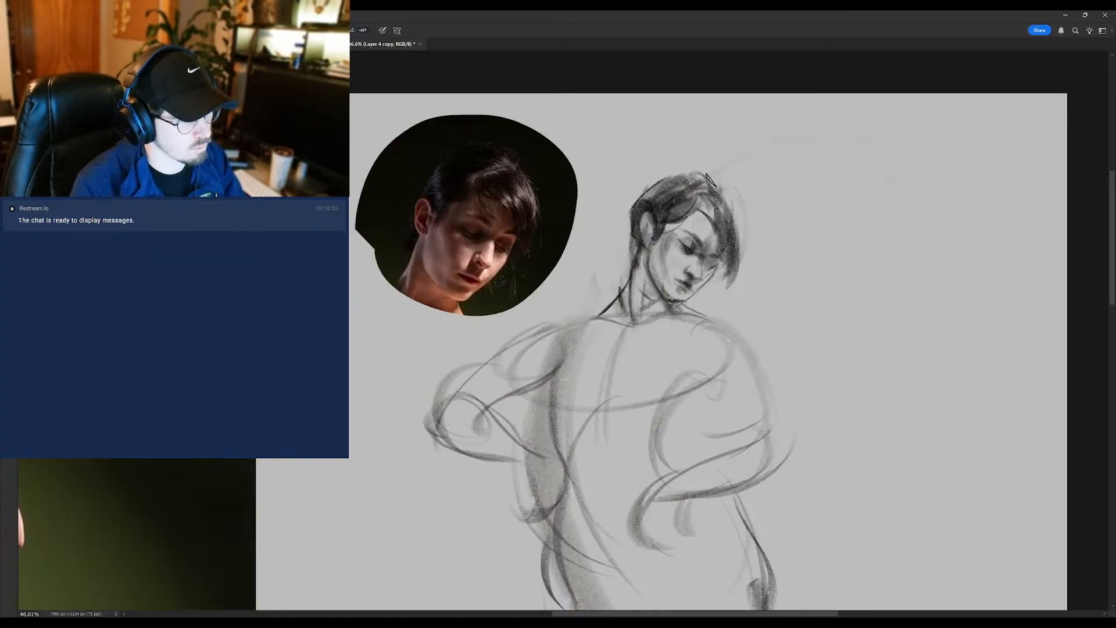
pyautogui.press('r')
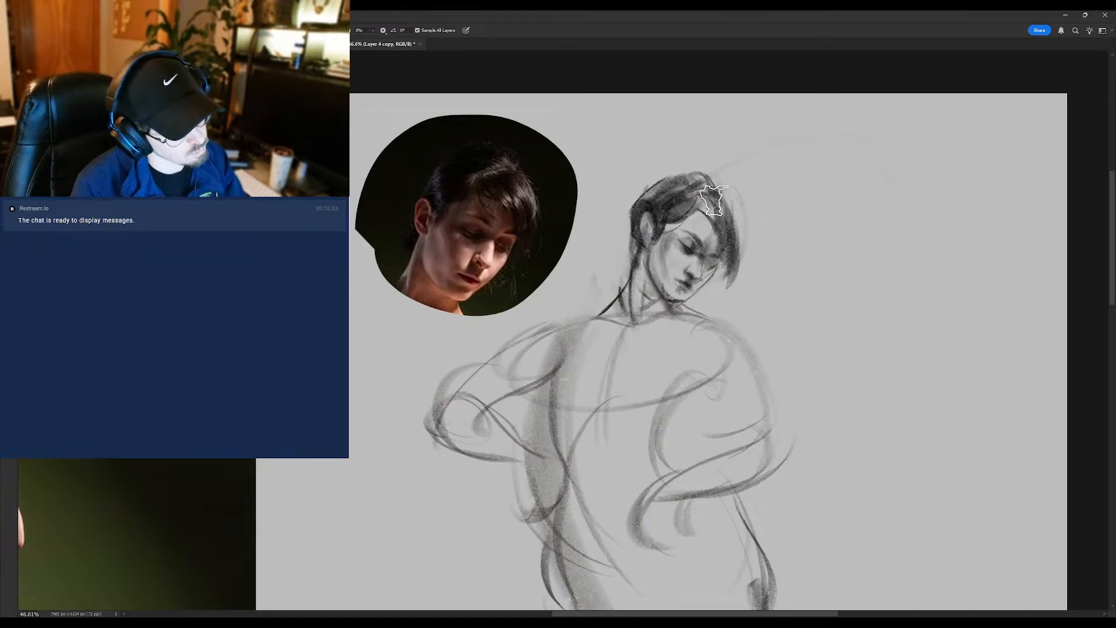
pyautogui.press('e')
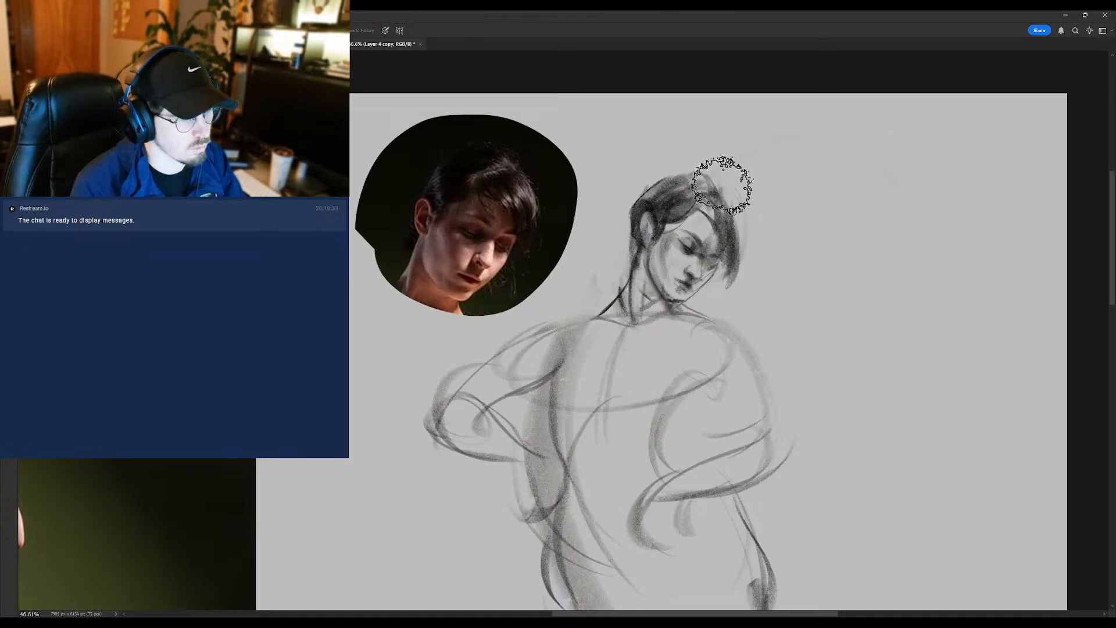
pyautogui.press('[')
pyautogui.press('[')
pyautogui.press('[')
pyautogui.press('[')
pyautogui.press('[')
pyautogui.press('[')
pyautogui.press('[')
pyautogui.press('[')
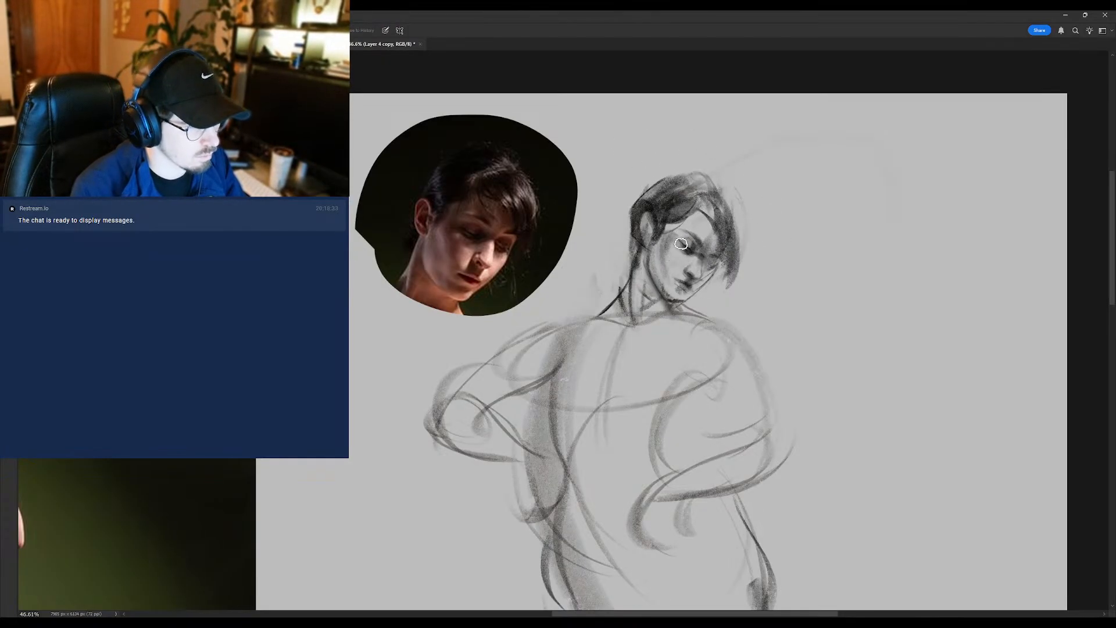
# - Soften the shading around the eye and cheek and redefine the facial features with eraser, brush and Mixer Brush
pyautogui.press('b')
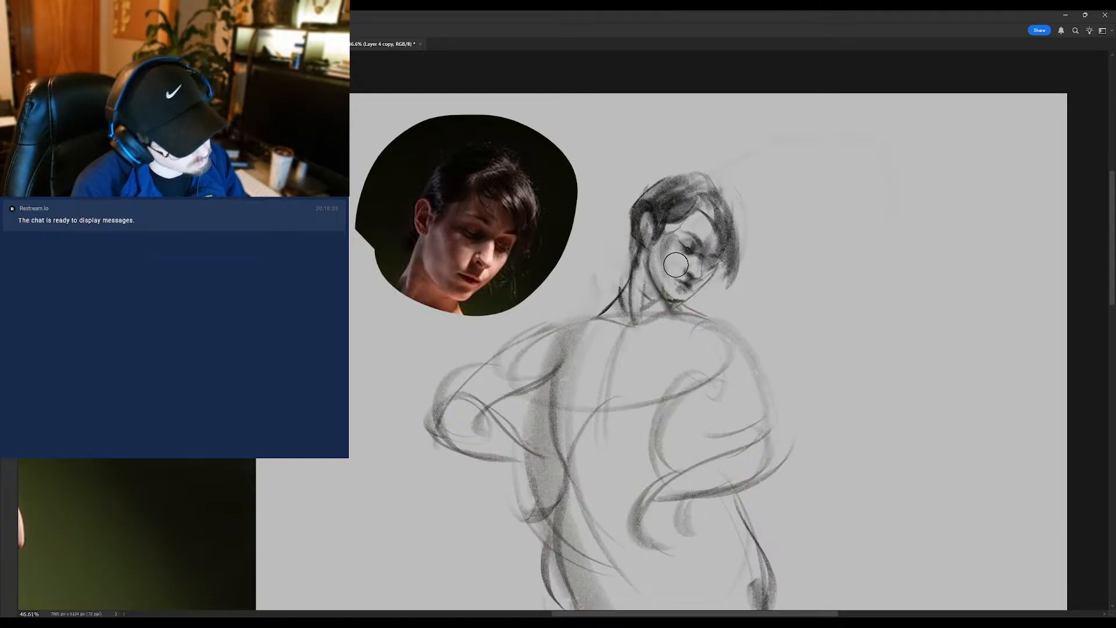
pyautogui.moveTo(672, 268)
pyautogui.mouseDown()
pyautogui.moveTo(631, 268)
pyautogui.moveTo(659, 268)
pyautogui.mouseUp()
pyautogui.press('e')
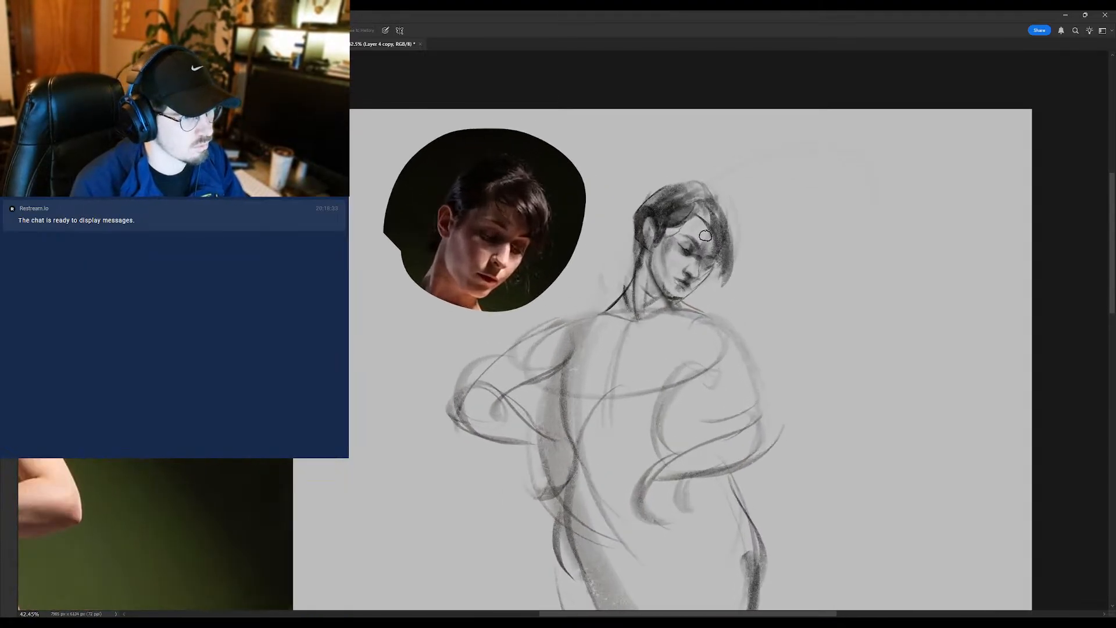
pyautogui.moveTo(705, 236); pyautogui.dragTo(707, 245)
pyautogui.press('b')
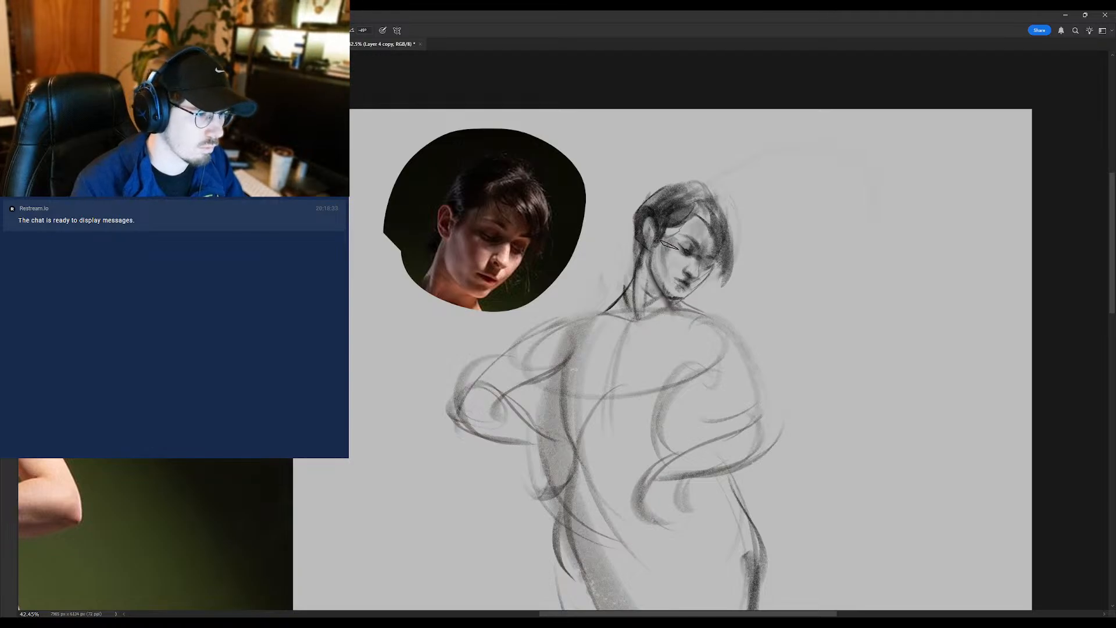
pyautogui.hotkey('shift', 'b')
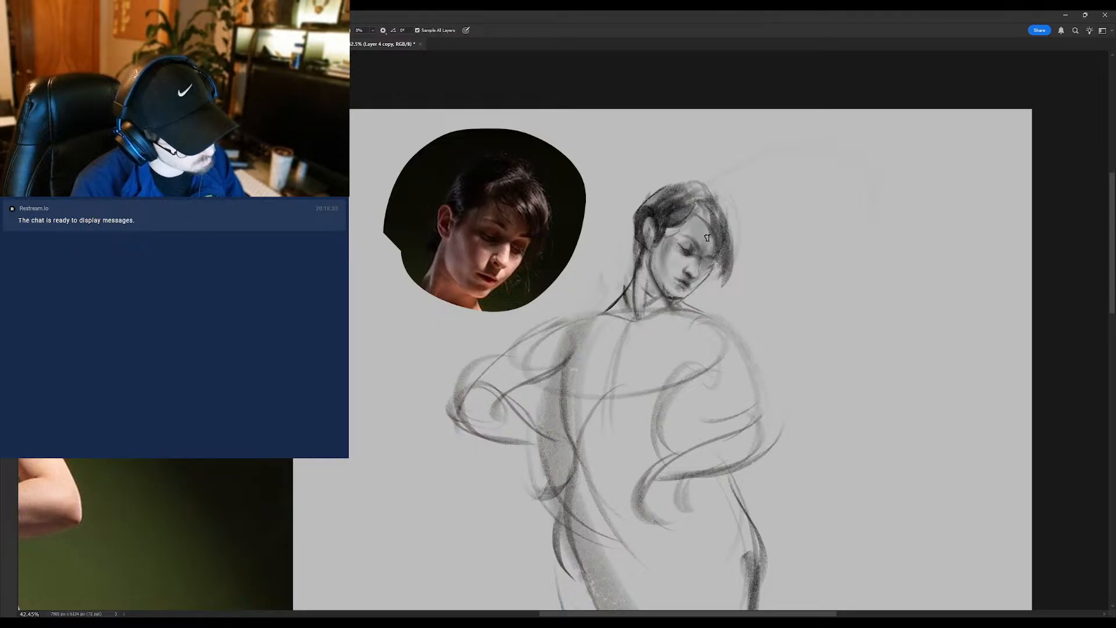
pyautogui.press('b')
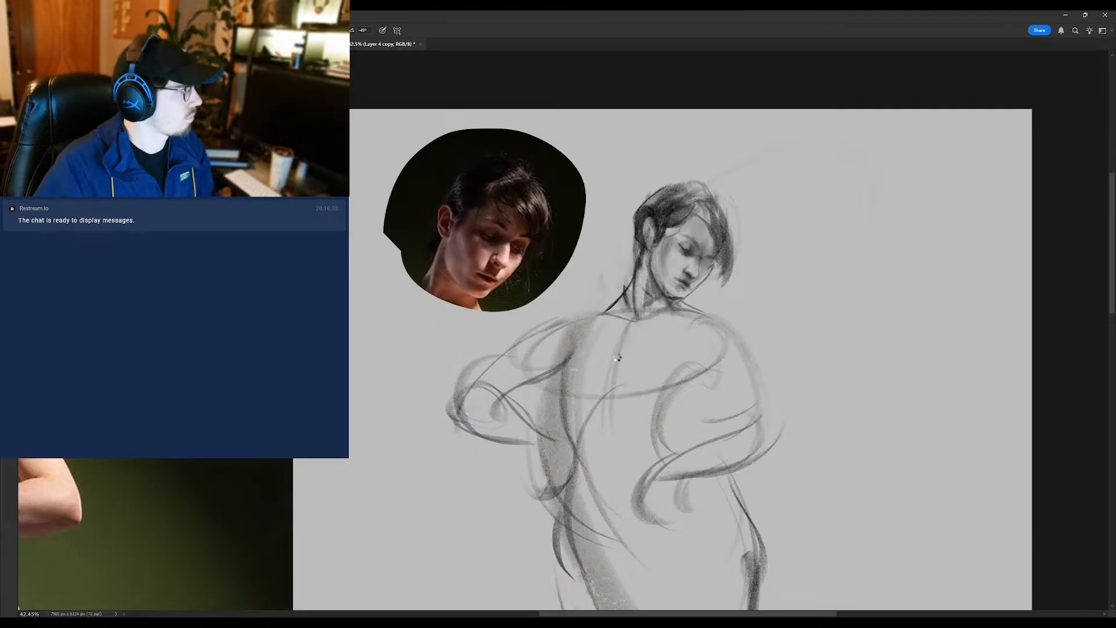
# - Flip the canvas back to its original orientation, trim the tip of the fringe and touch up the face and chin
pyautogui.hotkey('ctrl', 'shift', 'h')
pyautogui.moveTo(465, 304); pyautogui.dragTo(1079, 248)
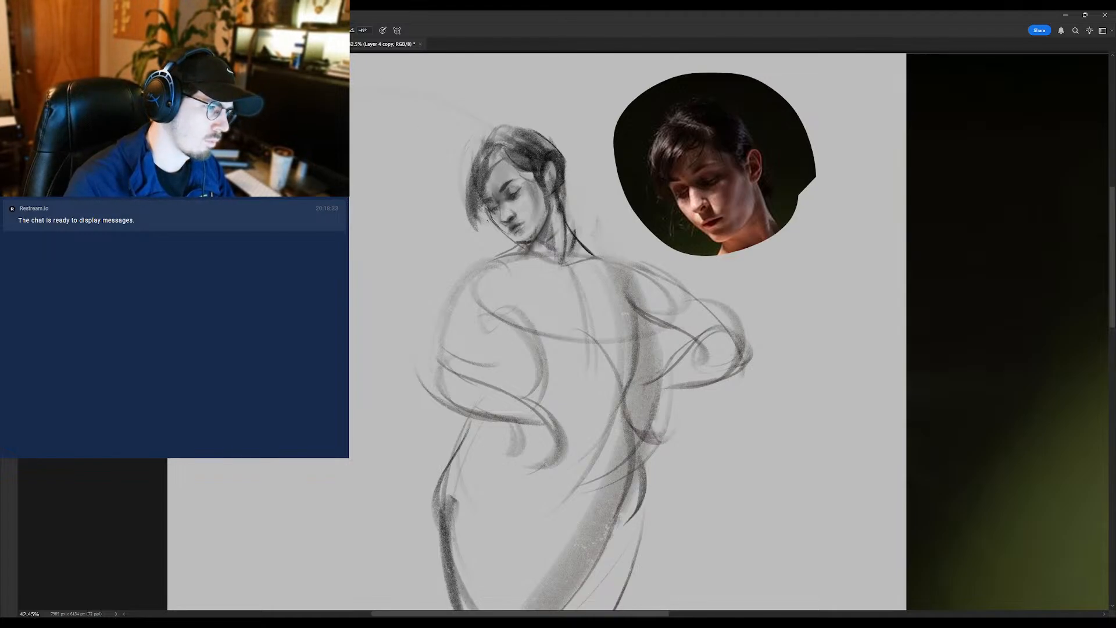
pyautogui.press('e')
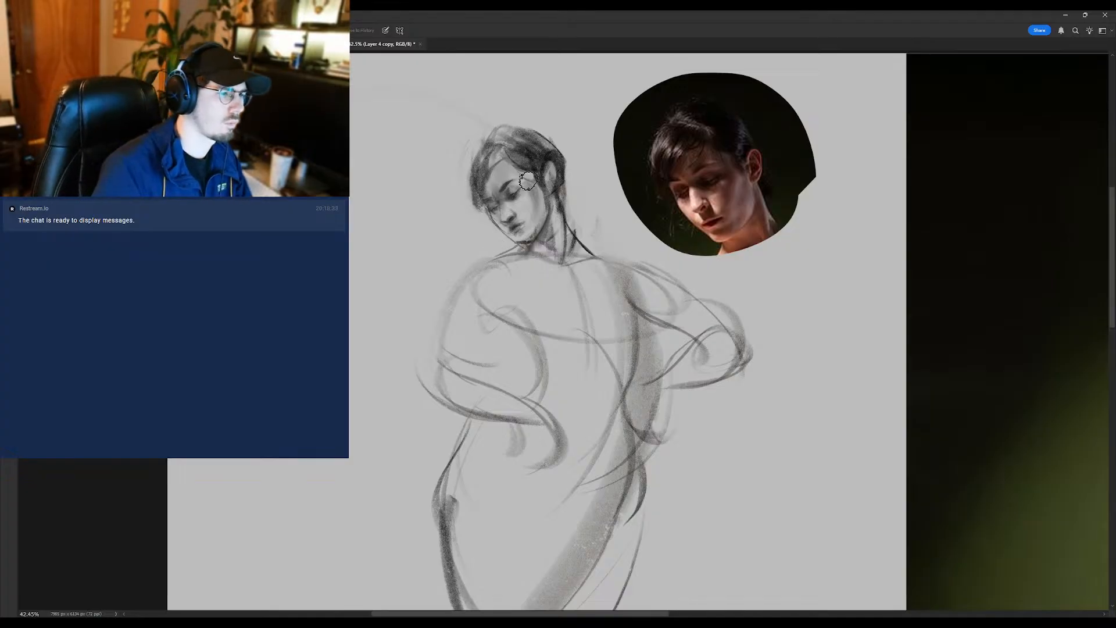
pyautogui.press('b')
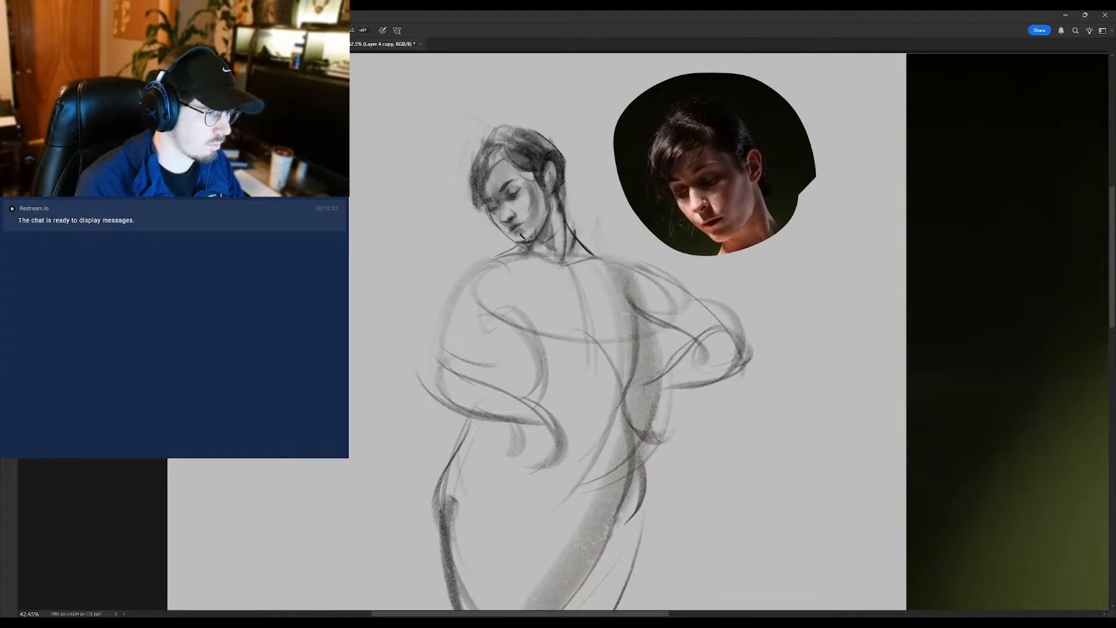
pyautogui.press('e')
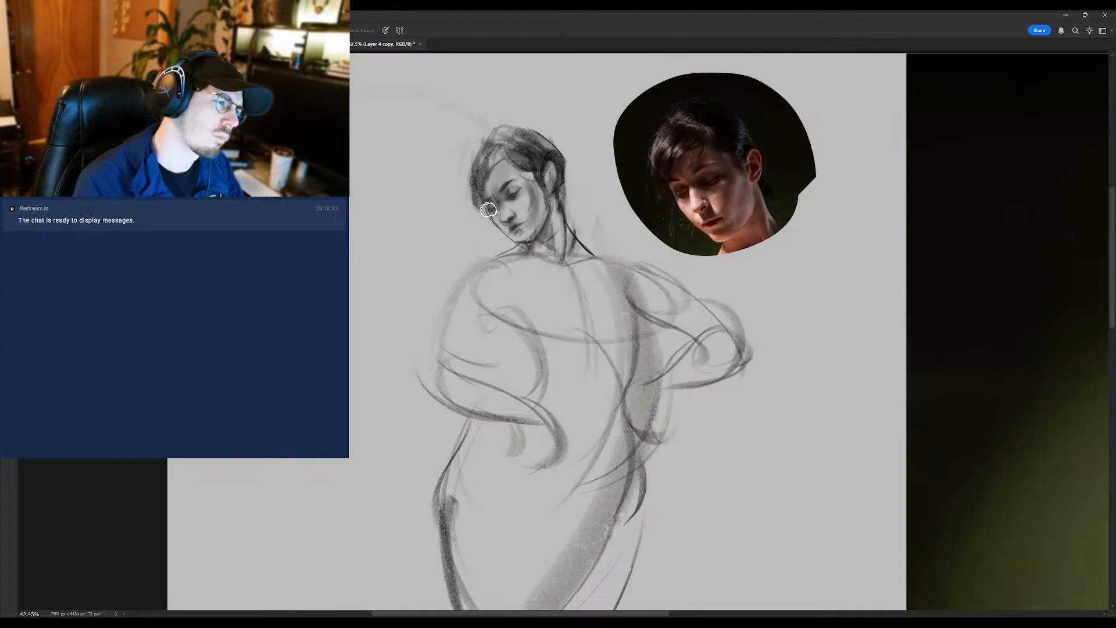
pyautogui.press('b')
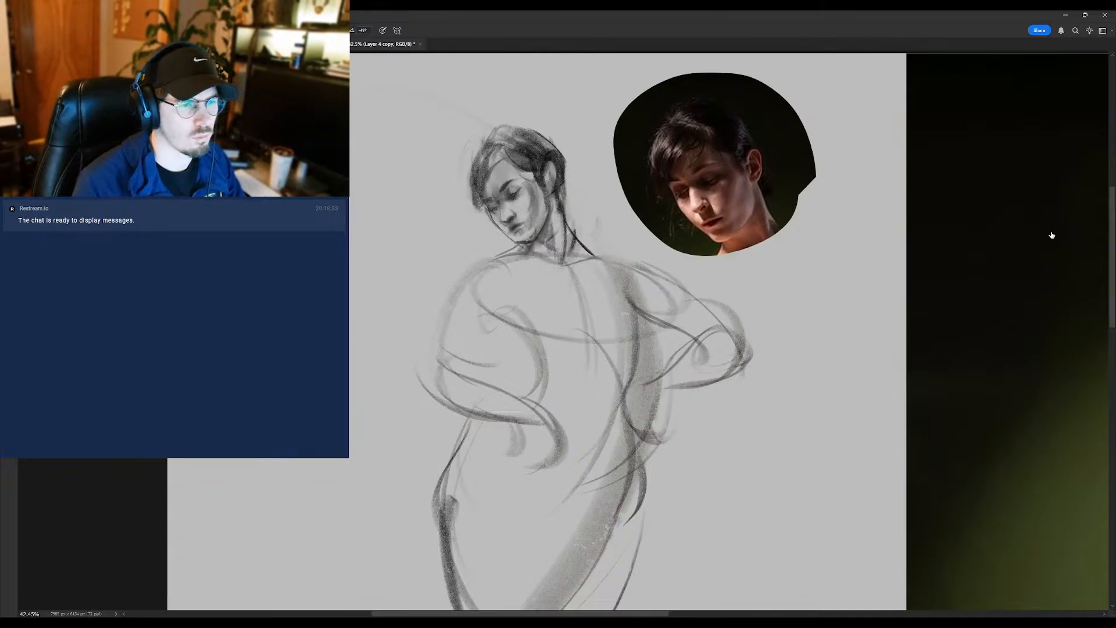
# - Duplicate the drawing layer and erase the outer edge of the hair along the crown and back of the head
pyautogui.hotkey('ctrl', 'j')
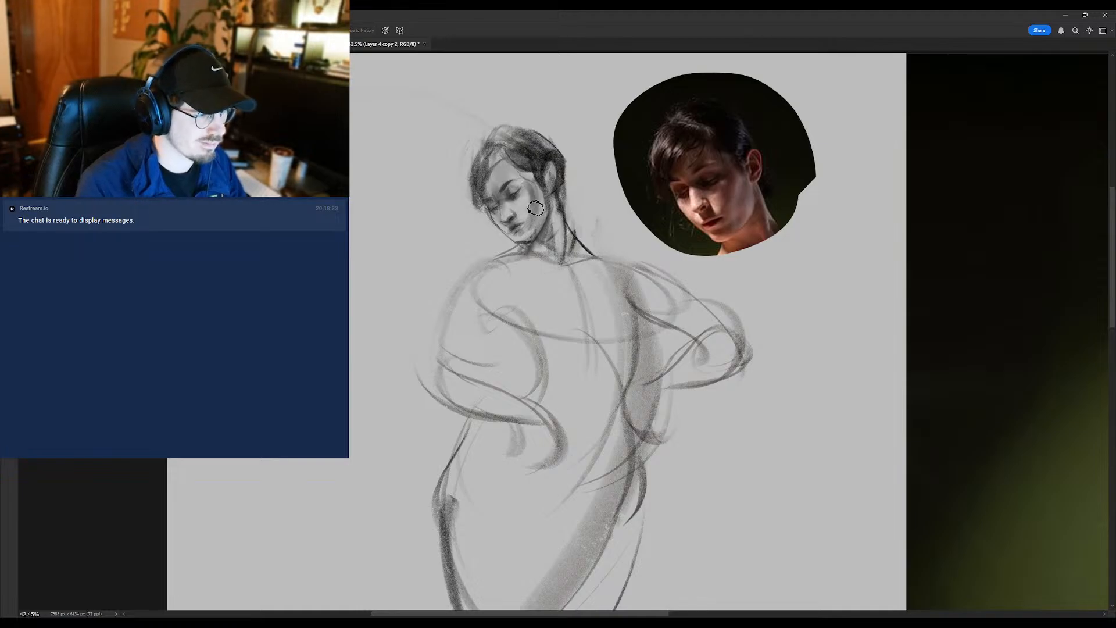
pyautogui.press('e')
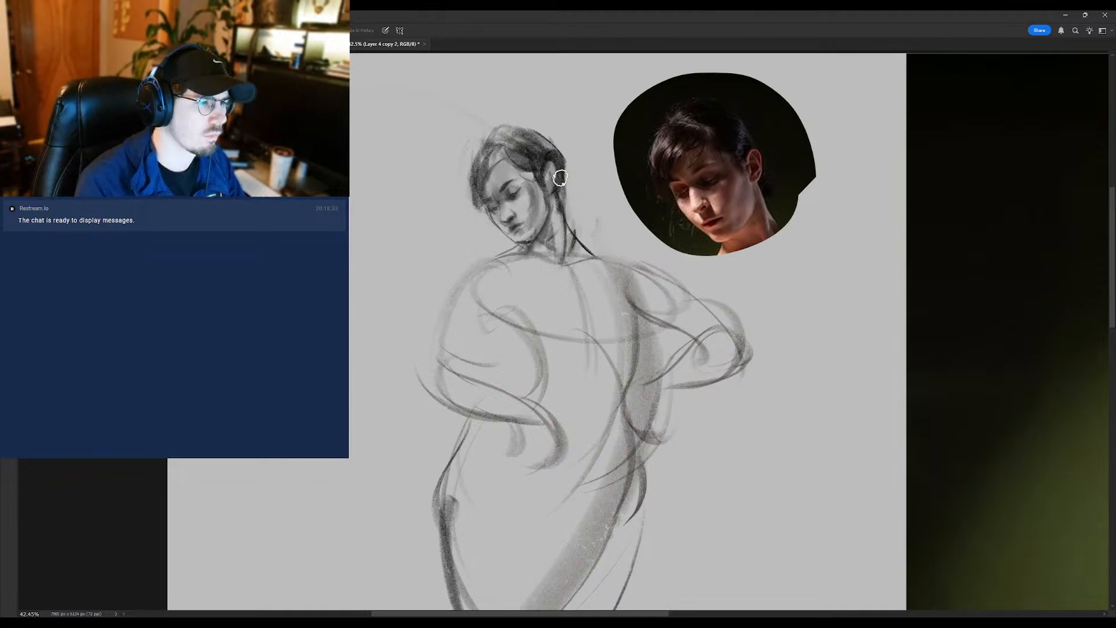
pyautogui.moveTo(569, 192)
pyautogui.mouseDown()
pyautogui.moveTo(563, 152)
pyautogui.moveTo(569, 166)
pyautogui.moveTo(517, 114)
pyautogui.moveTo(551, 140)
pyautogui.moveTo(494, 125)
pyautogui.moveTo(530, 121)
pyautogui.moveTo(466, 127)
pyautogui.moveTo(541, 129)
pyautogui.moveTo(511, 119)
pyautogui.mouseUp()
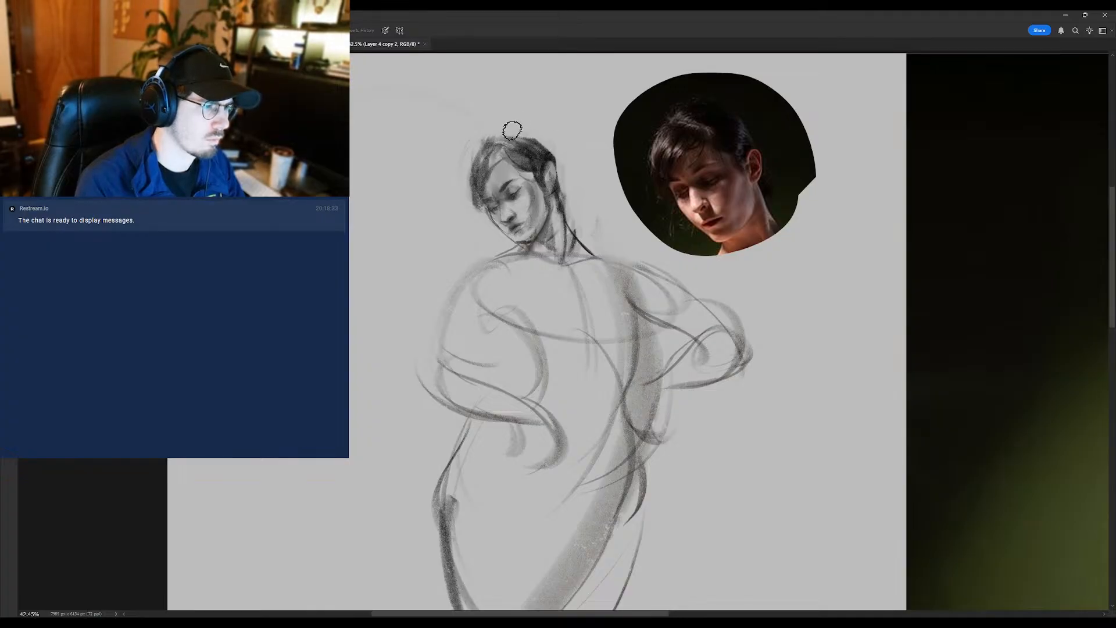
pyautogui.press('b')
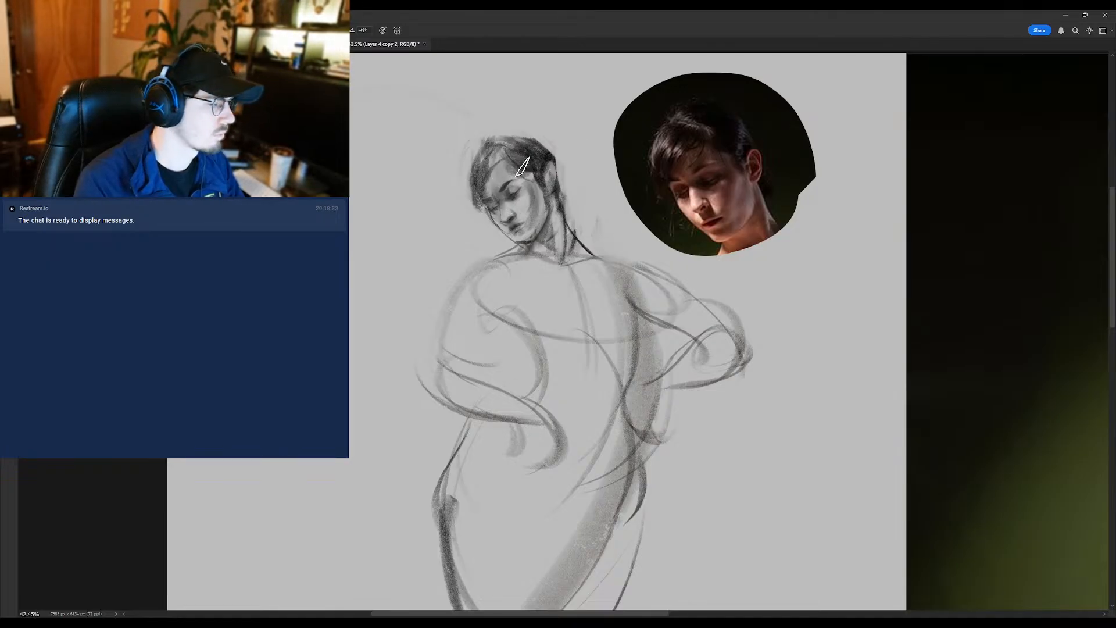
# - Lighten the side of the hair and the face with the eraser and brush a dark accent below the ear
pyautogui.press('e')
pyautogui.moveTo(521, 155)
pyautogui.mouseDown()
pyautogui.moveTo(486, 230)
pyautogui.moveTo(486, 259)
pyautogui.moveTo(536, 269)
pyautogui.mouseUp()
pyautogui.press('b')
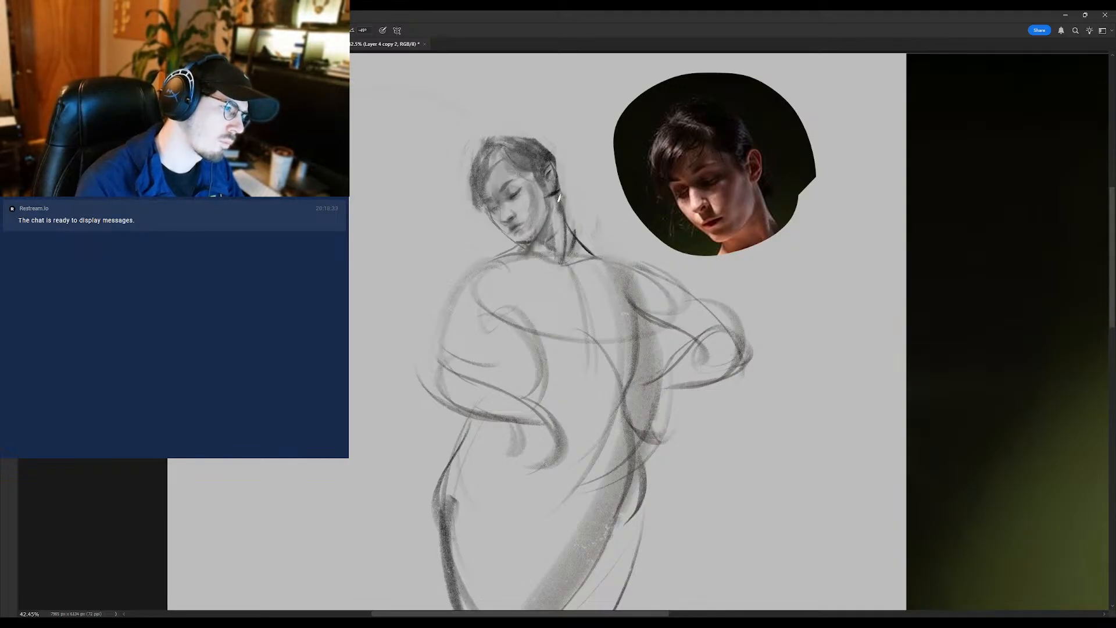
# - Select the drawn head with the Lasso and enlarge it slightly with Free Transform
pyautogui.press('l')
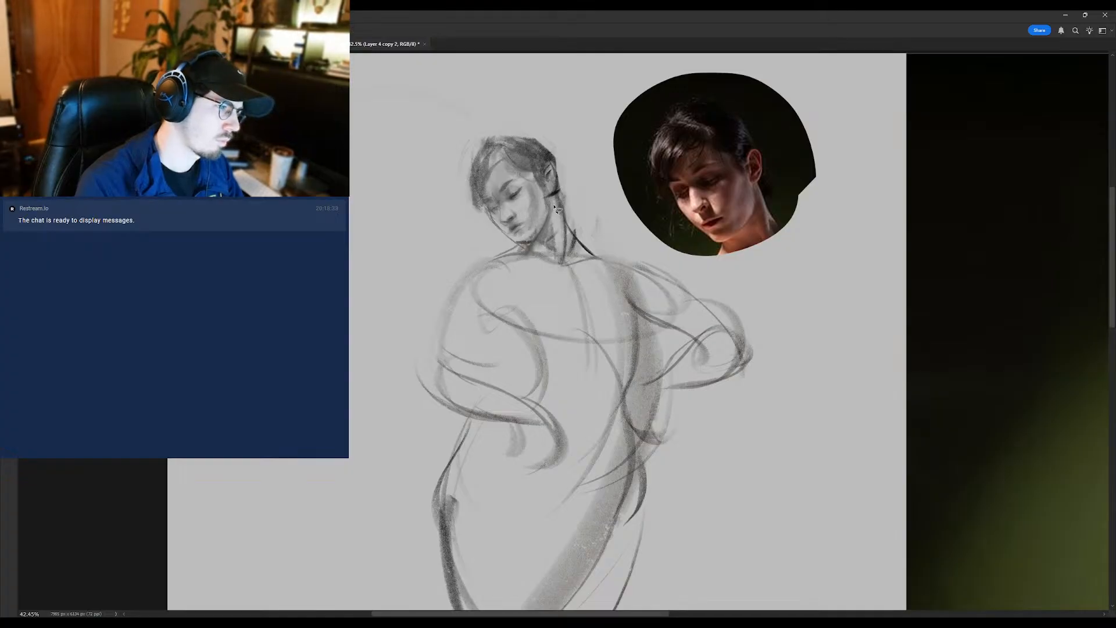
pyautogui.moveTo(553, 213)
pyautogui.mouseDown()
pyautogui.moveTo(561, 155)
pyautogui.moveTo(459, 124)
pyautogui.moveTo(494, 253)
pyautogui.moveTo(551, 250)
pyautogui.mouseUp()
pyautogui.hotkey('ctrl', 't')
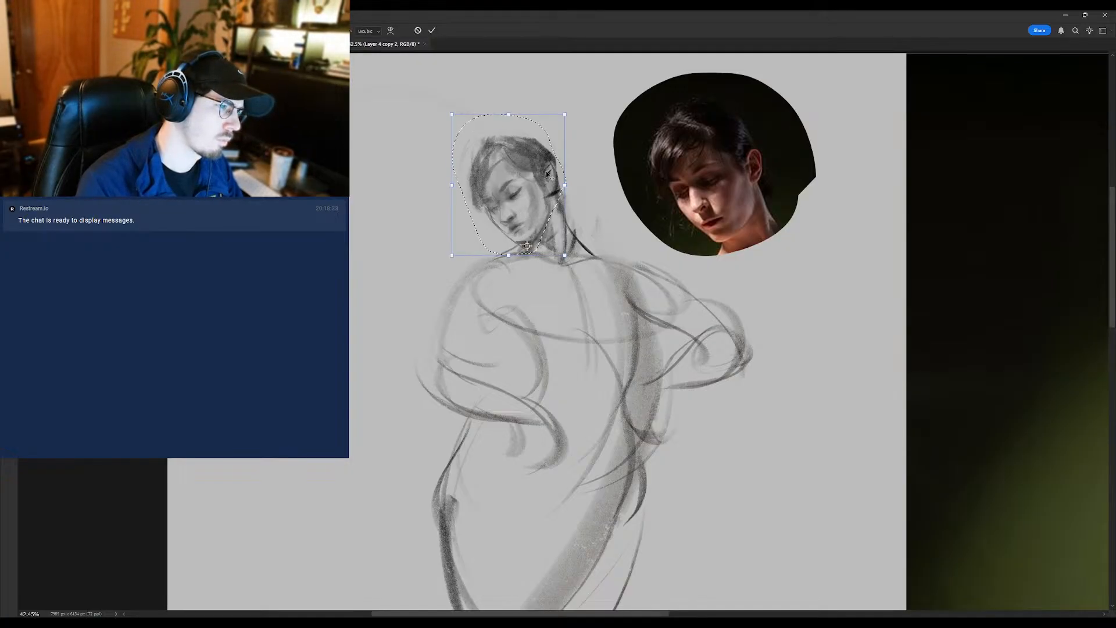
pyautogui.press('Return')
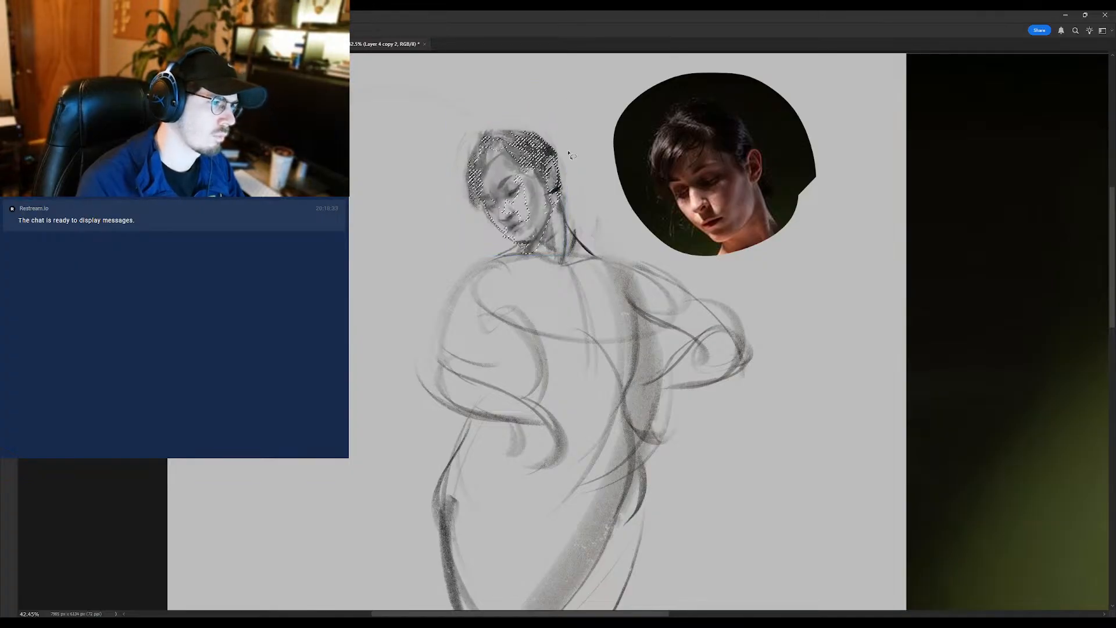
pyautogui.press('b')
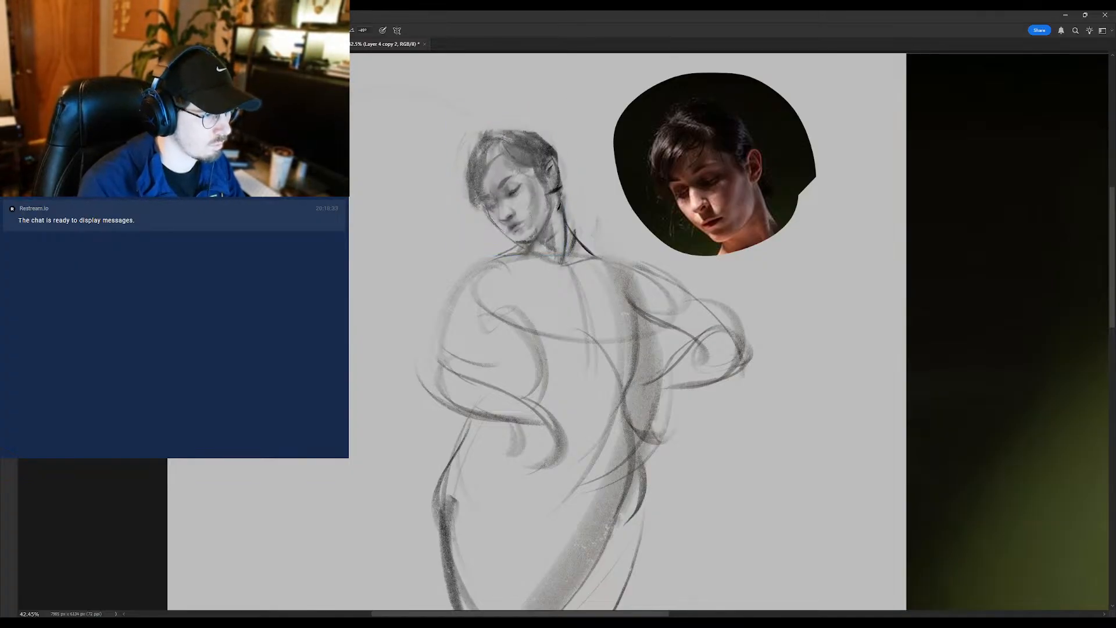
# - Clean up the jaw, neck and forehead of the sketched head with a smaller eraser
pyautogui.press('e')
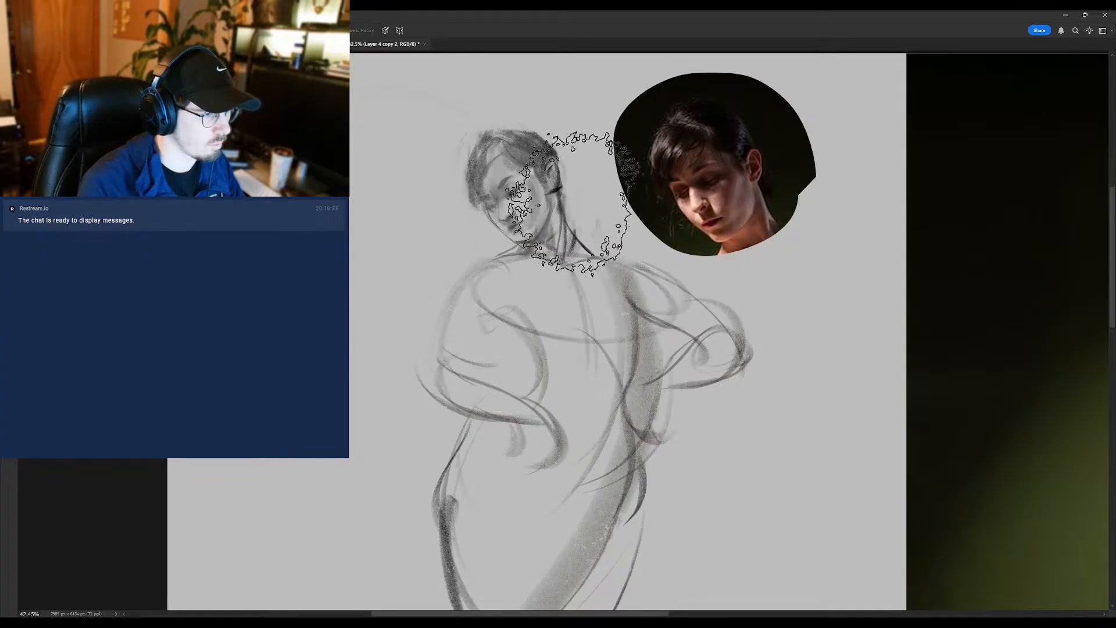
pyautogui.press('[')
pyautogui.press('[')
pyautogui.press('[')
pyautogui.press('[')
pyautogui.press('[')
pyautogui.press('[')
pyautogui.press('[')
pyautogui.press('[')
pyautogui.press('[')
pyautogui.press('[')
pyautogui.press('[')
pyautogui.press('[')
pyautogui.press('[')
pyautogui.press('[')
pyautogui.press('[')
pyautogui.press('[')
pyautogui.moveTo(565, 194)
pyautogui.mouseDown()
pyautogui.moveTo(568, 221)
pyautogui.moveTo(524, 239)
pyautogui.moveTo(535, 239)
pyautogui.mouseUp()
pyautogui.moveTo(499, 171); pyautogui.dragTo(521, 173)
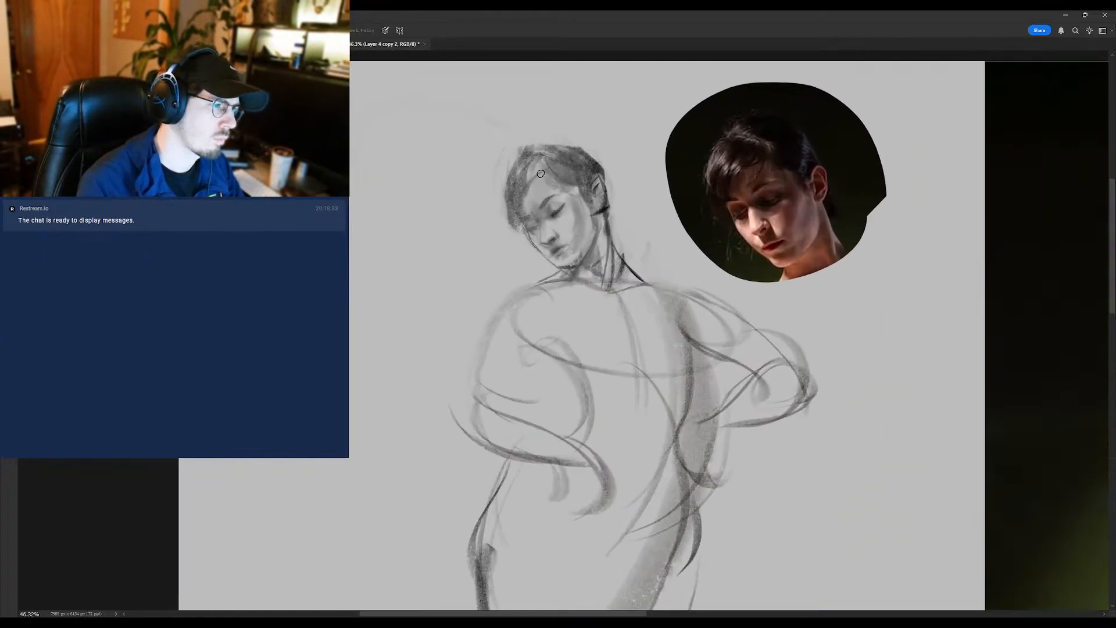
# - Define the eyebrow and brush in the cheek shading and jaw contour of the face
pyautogui.press('b')
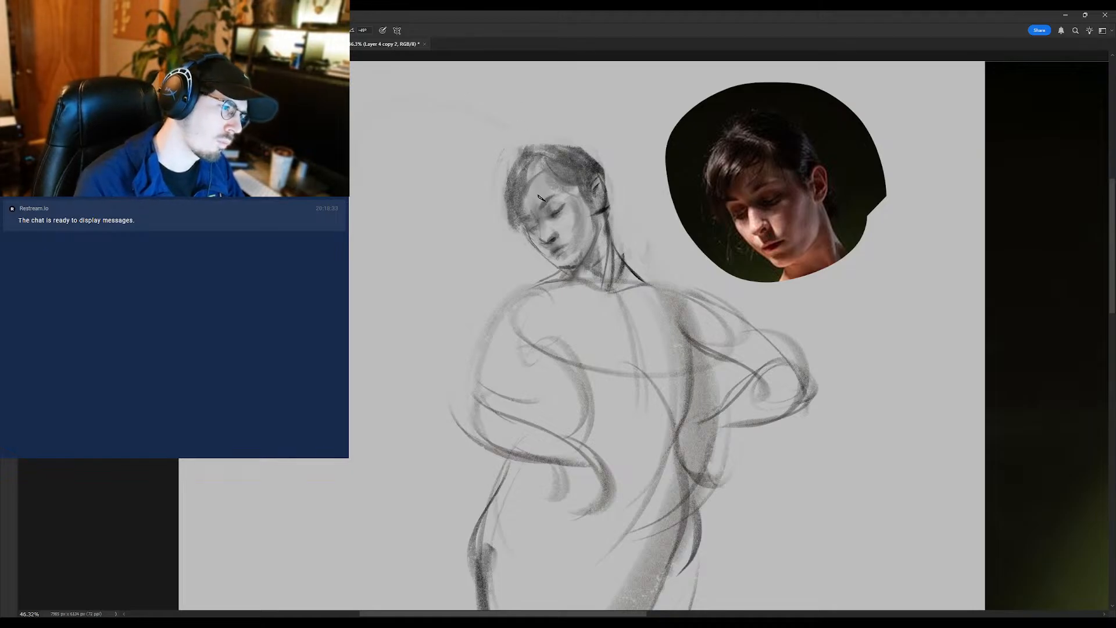
pyautogui.moveTo(540, 207); pyautogui.dragTo(552, 197)
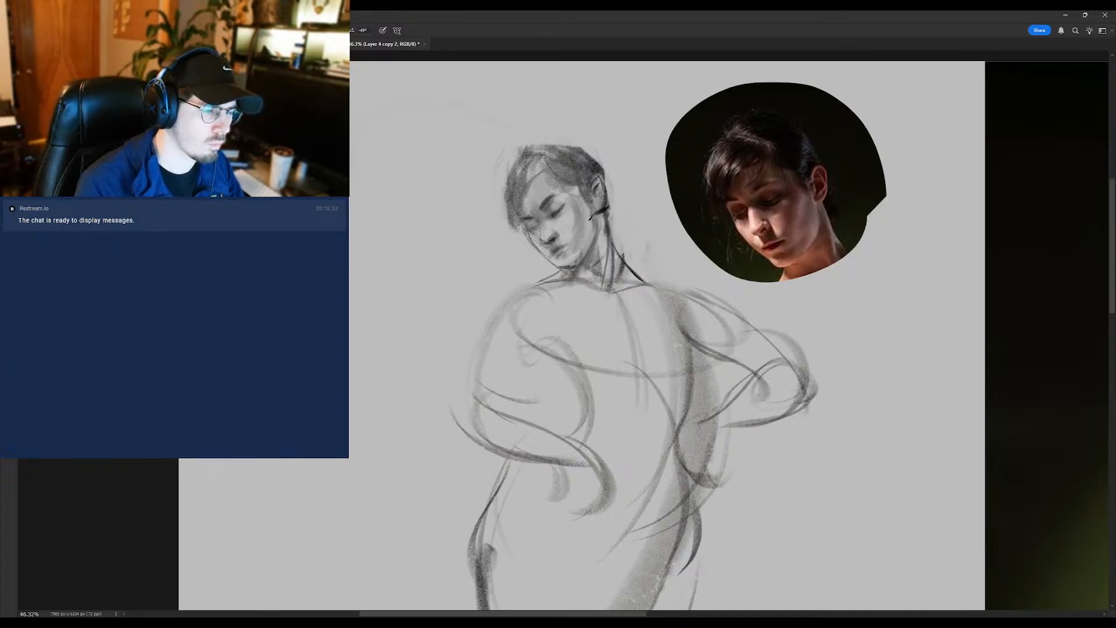
pyautogui.moveTo(574, 205); pyautogui.dragTo(571, 230)
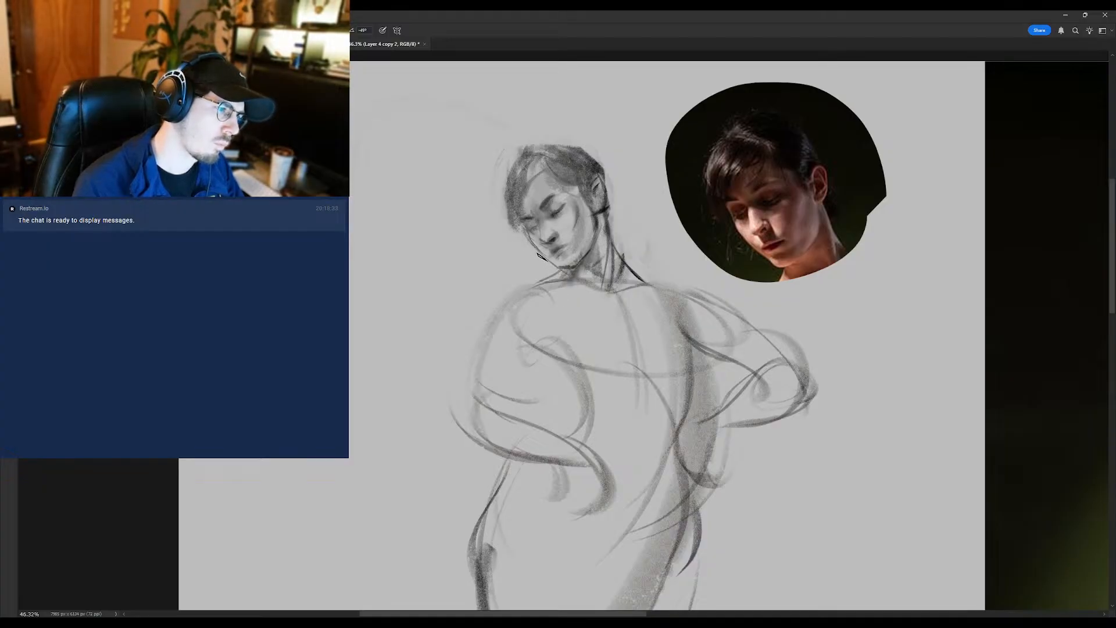
pyautogui.press('e')
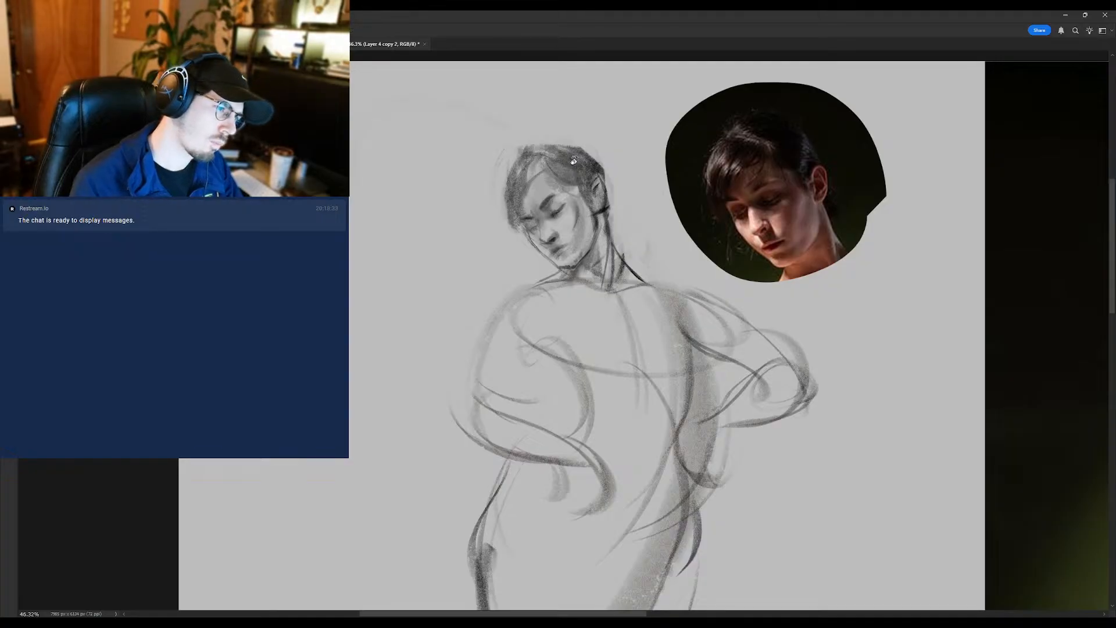
# - Rotate the canvas clockwise and rework the chin and mouth area with brush and eraser
pyautogui.press('r')
pyautogui.moveTo(572, 160); pyautogui.dragTo(616, 195)
pyautogui.press('b')
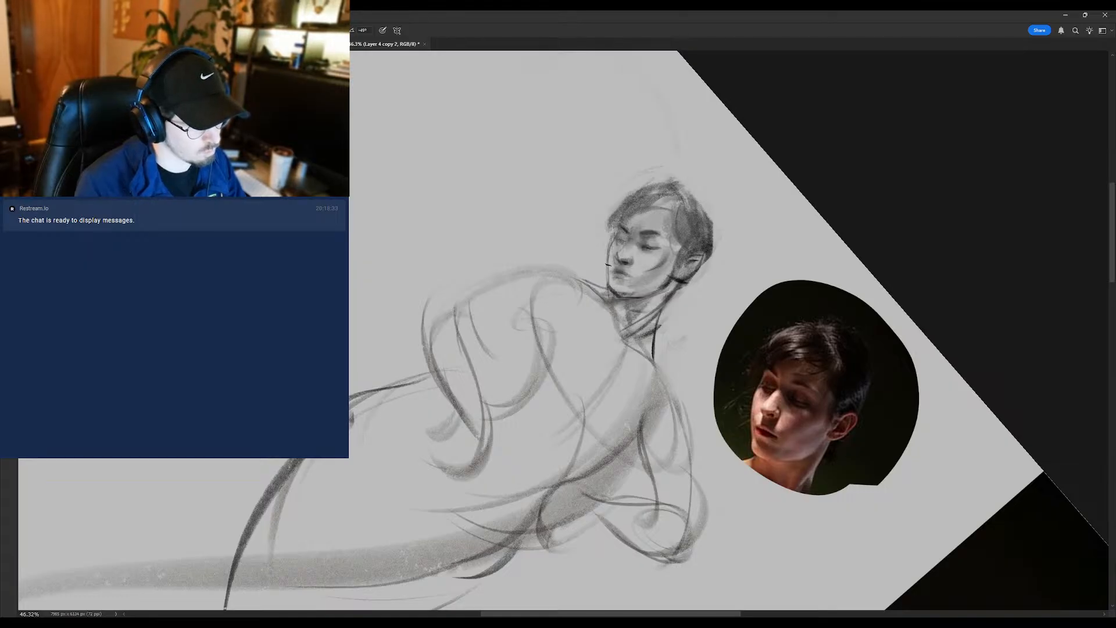
pyautogui.press('e')
pyautogui.press('b')
pyautogui.moveTo(615, 296)
pyautogui.mouseDown()
pyautogui.moveTo(630, 303)
pyautogui.moveTo(607, 297)
pyautogui.mouseUp()
pyautogui.press('e')
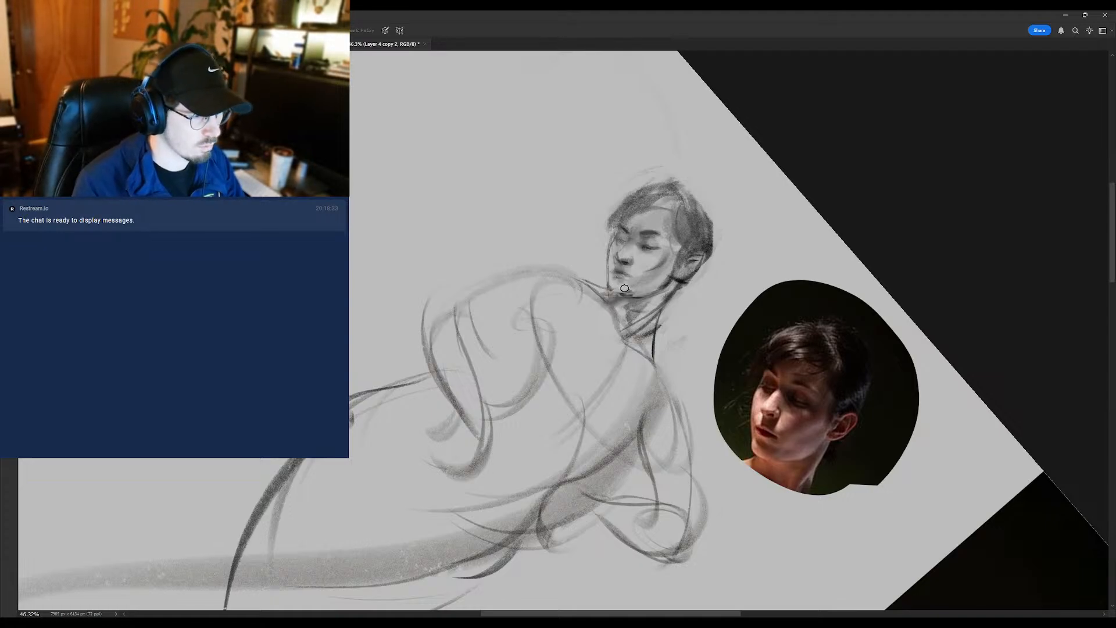
pyautogui.press('b')
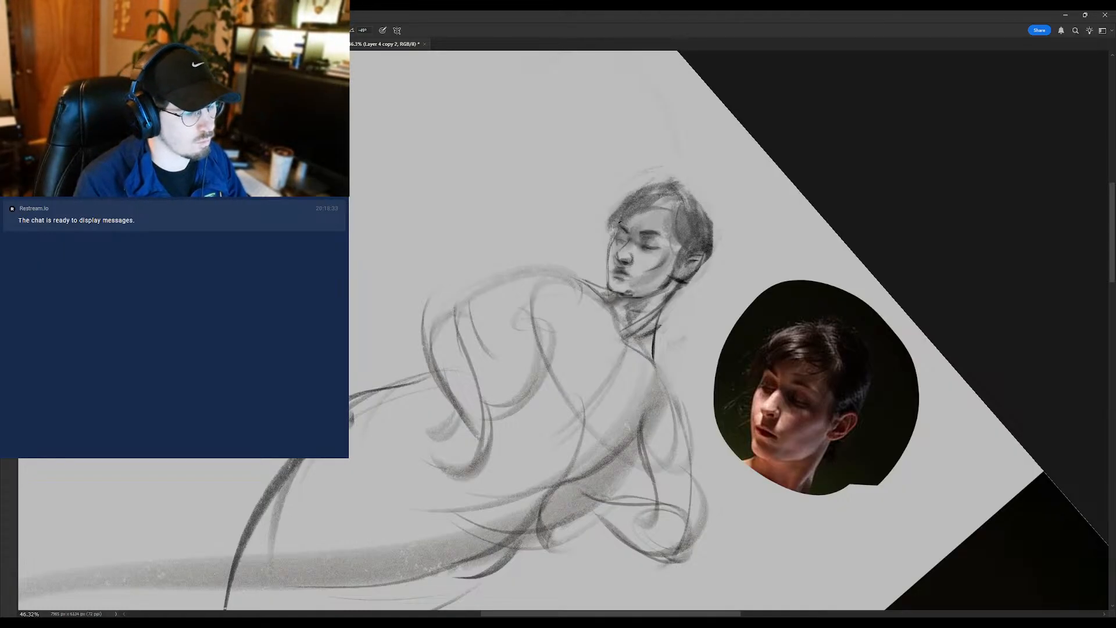
# - Redraw the fringe strokes down the side of the forehead, undoing failed strokes, and lighten the neck with the eraser
pyautogui.moveTo(625, 210)
pyautogui.mouseDown()
pyautogui.moveTo(609, 165)
pyautogui.moveTo(601, 197)
pyautogui.moveTo(581, 211)
pyautogui.mouseUp()
pyautogui.hotkey('ctrl', 'z')
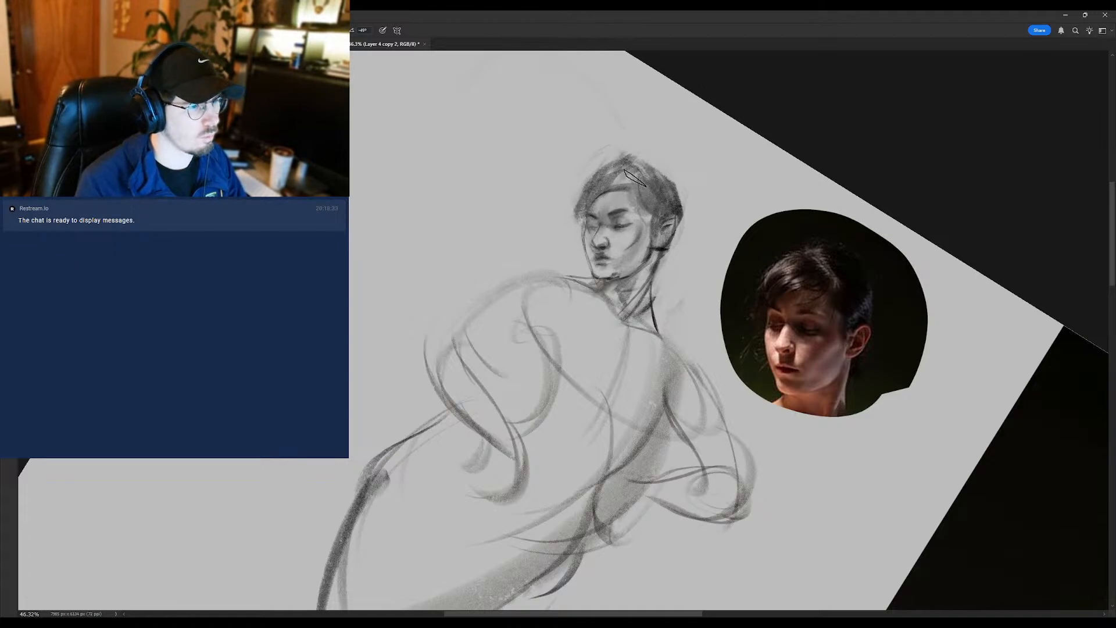
pyautogui.moveTo(637, 177)
pyautogui.mouseDown()
pyautogui.moveTo(590, 196)
pyautogui.moveTo(630, 169)
pyautogui.moveTo(605, 168)
pyautogui.moveTo(573, 233)
pyautogui.mouseUp()
pyautogui.hotkey('ctrl', 'z')
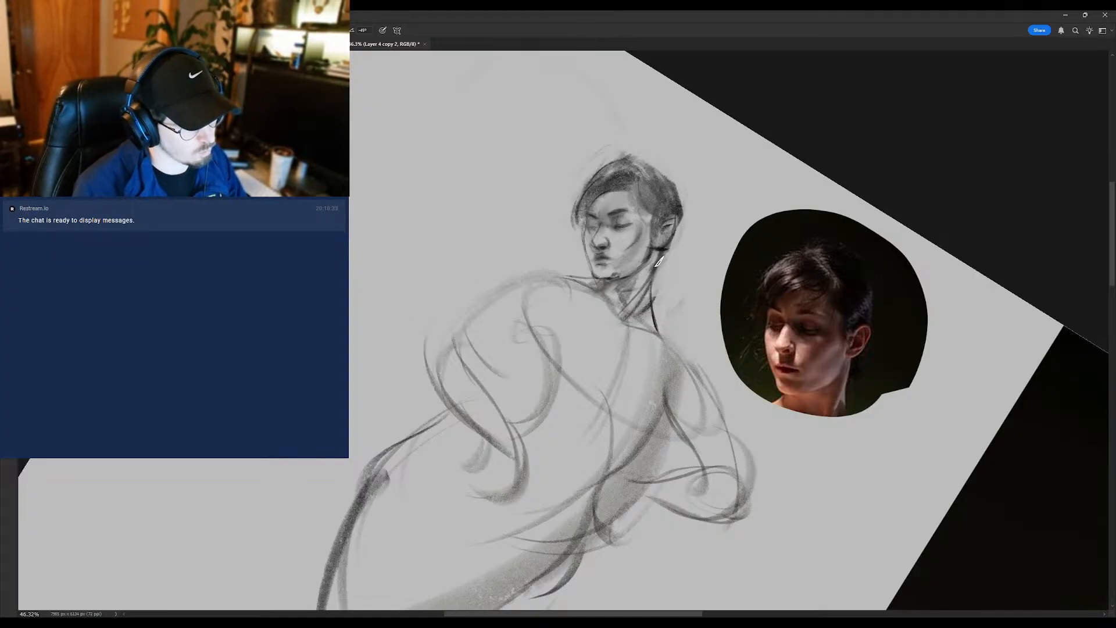
pyautogui.press('e')
pyautogui.moveTo(638, 293)
pyautogui.mouseDown()
pyautogui.moveTo(636, 278)
pyautogui.moveTo(628, 288)
pyautogui.mouseUp()
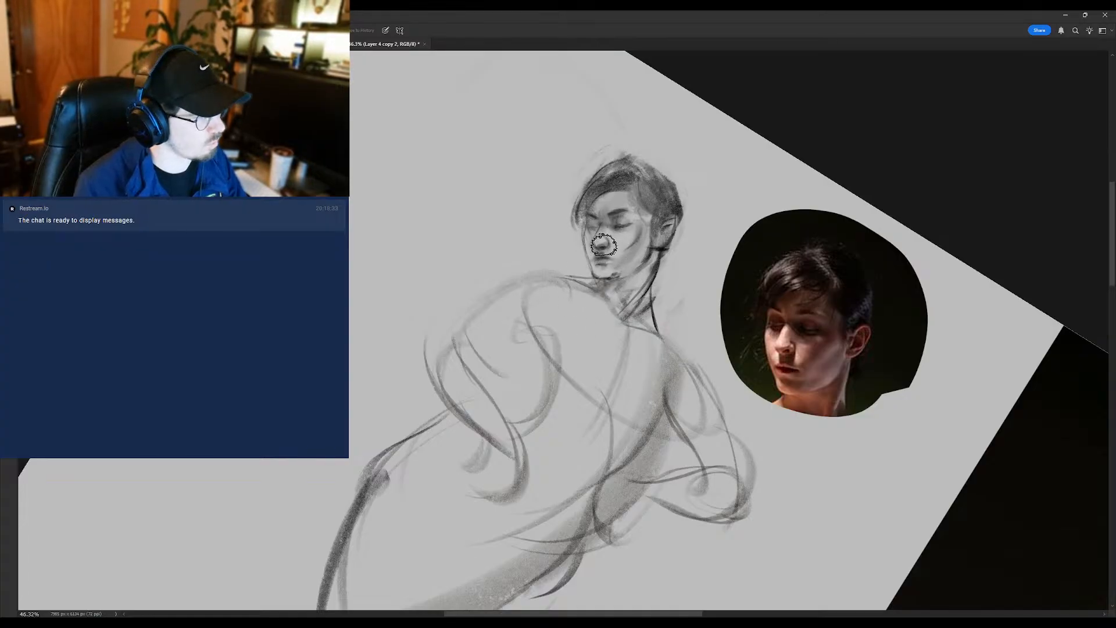
# - Refine the mouth, nose and eyes up close with a smaller eraser and the brush
pyautogui.press('[')
pyautogui.press('[')
pyautogui.press('[')
pyautogui.press('[')
pyautogui.press('[')
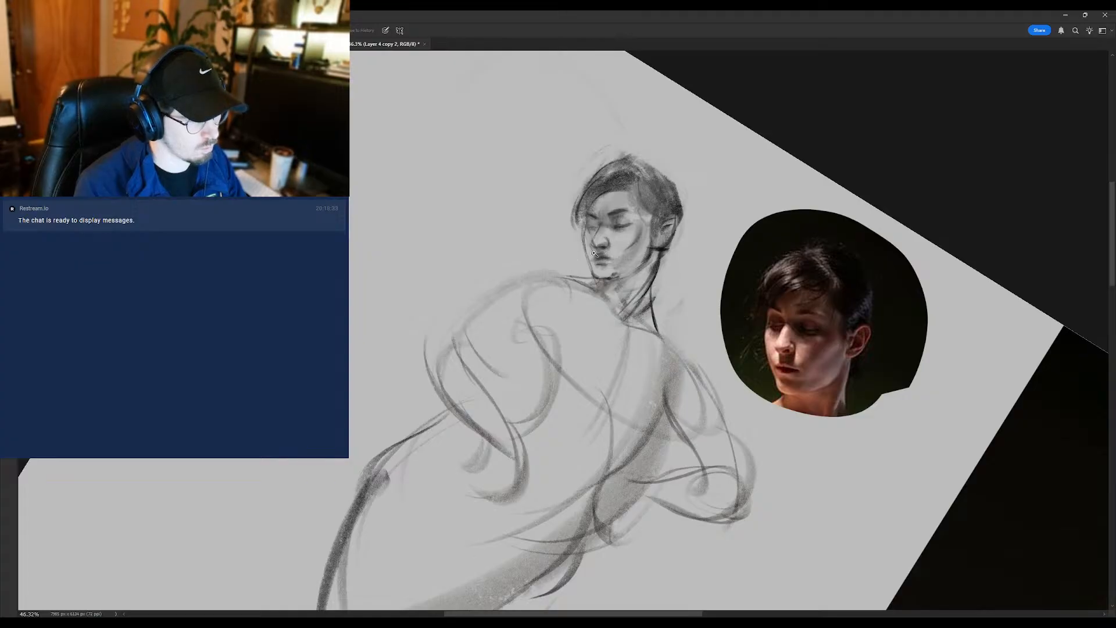
pyautogui.scroll(2, 594, 253)
pyautogui.press('b')
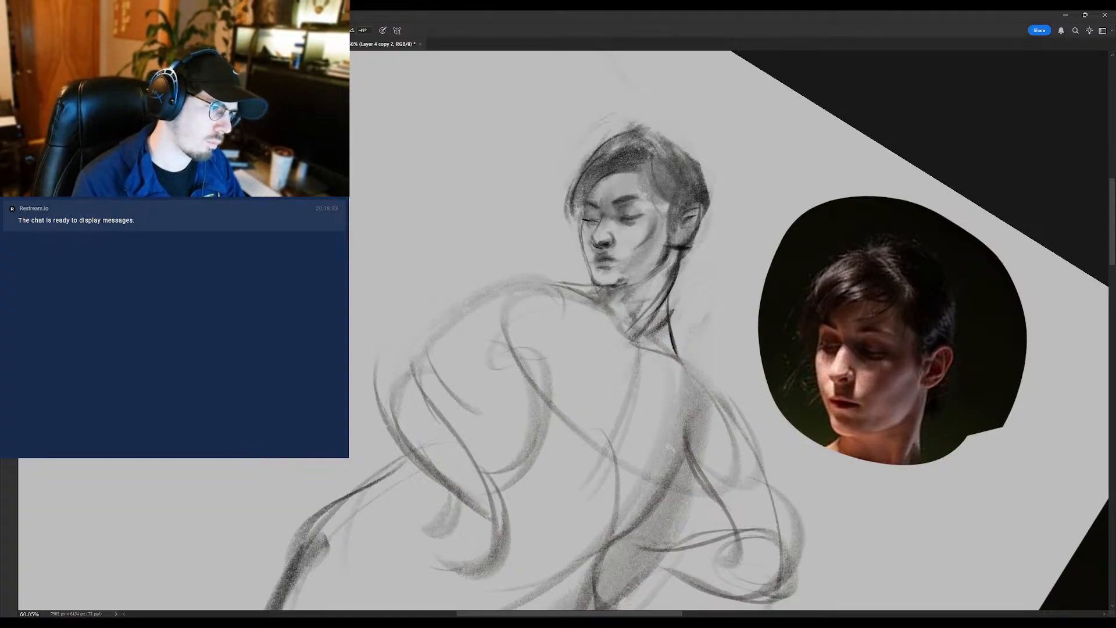
pyautogui.scroll(-1, 599, 224)
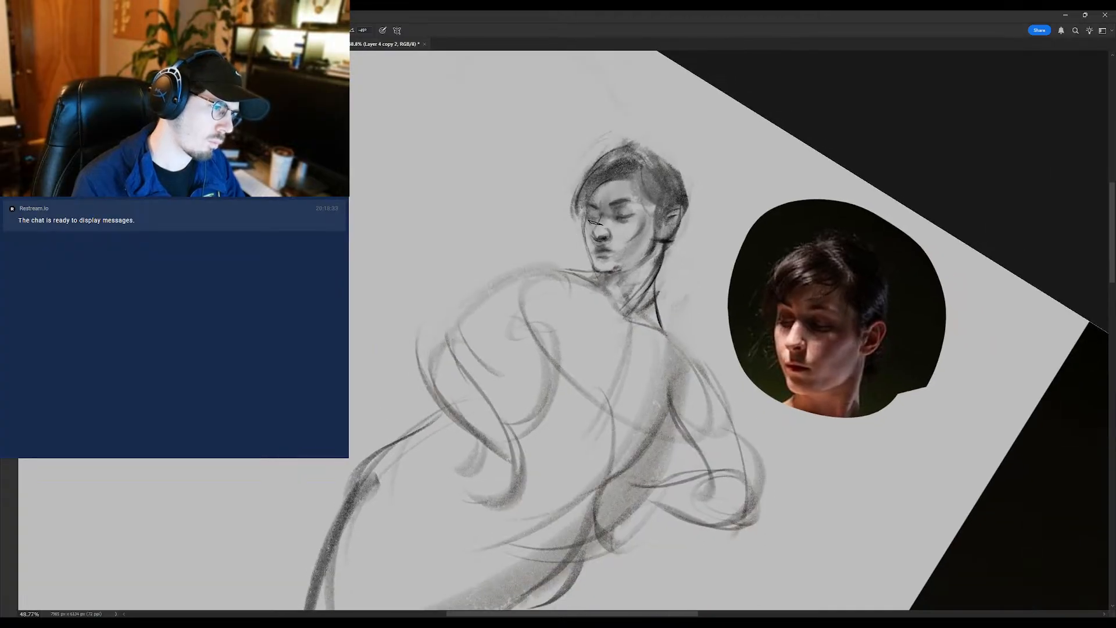
# - Rotate the canvas back upright and darken the fringe, crown and hair beside the ear with the brush
pyautogui.press('r')
pyautogui.moveTo(668, 201); pyautogui.dragTo(590, 160)
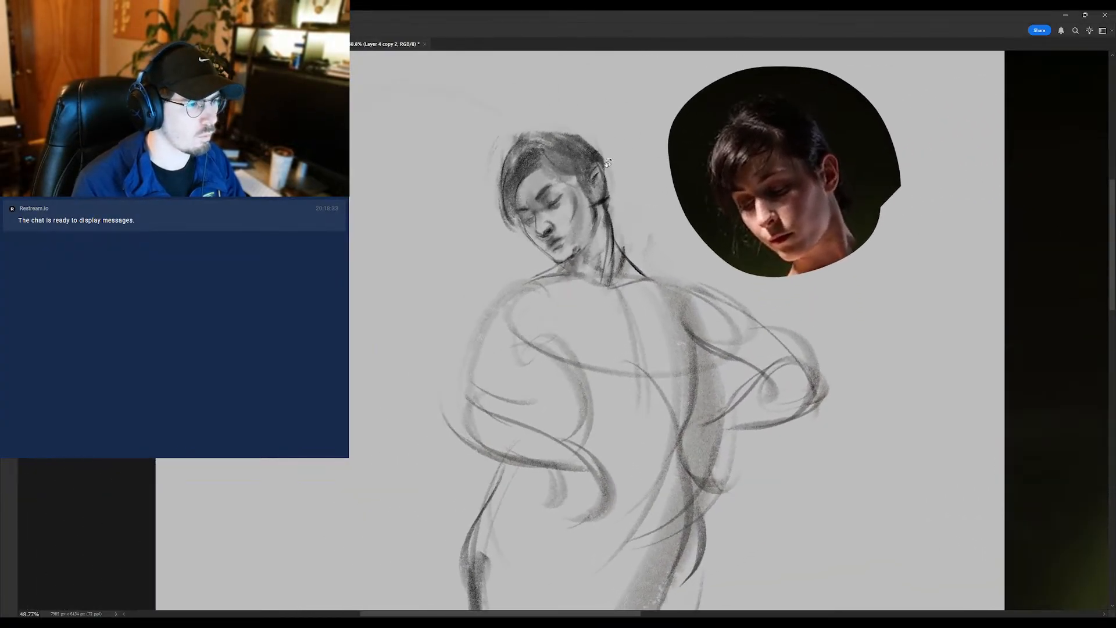
pyautogui.press('b')
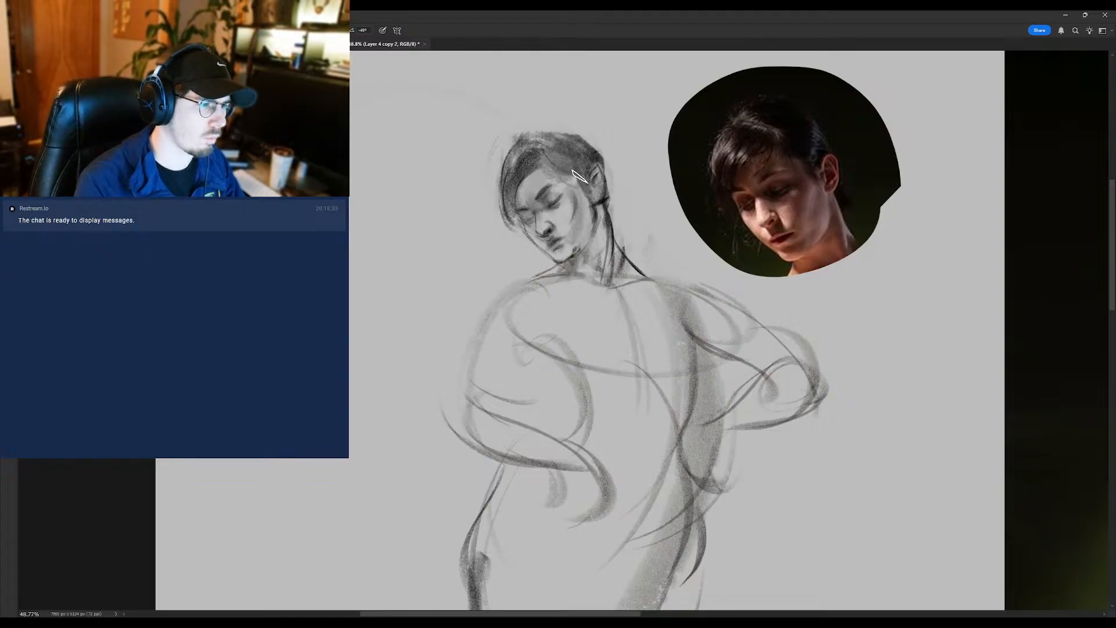
pyautogui.moveTo(566, 150)
pyautogui.mouseDown()
pyautogui.moveTo(583, 167)
pyautogui.moveTo(523, 179)
pyautogui.moveTo(523, 214)
pyautogui.moveTo(530, 177)
pyautogui.moveTo(472, 247)
pyautogui.moveTo(511, 244)
pyautogui.moveTo(539, 182)
pyautogui.moveTo(521, 224)
pyautogui.mouseUp()
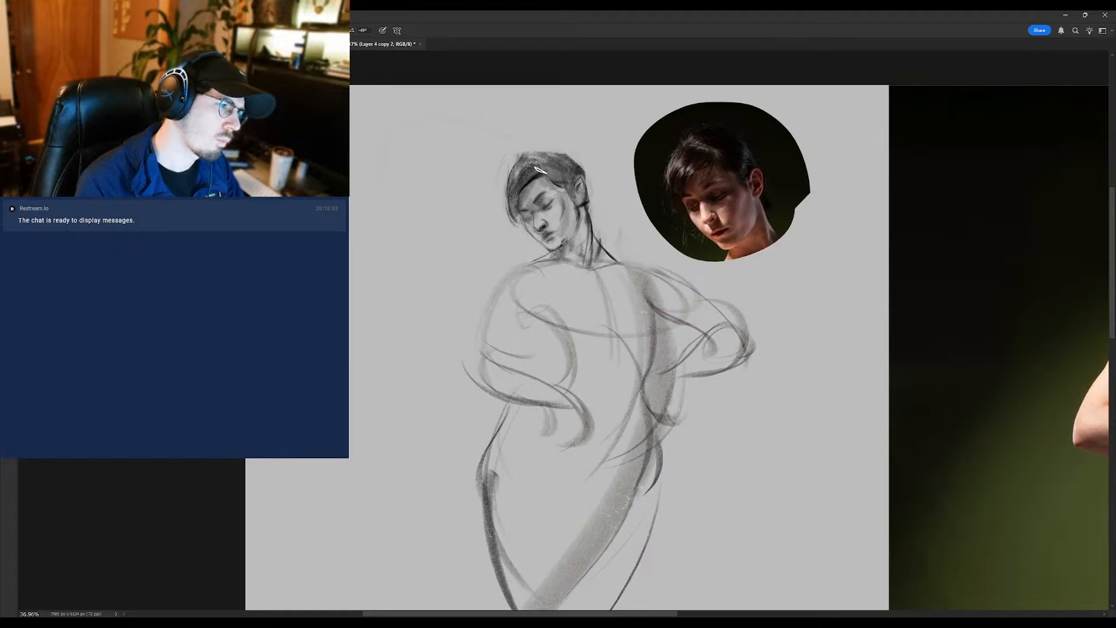
pyautogui.moveTo(542, 172)
pyautogui.mouseDown()
pyautogui.moveTo(514, 213)
pyautogui.moveTo(536, 168)
pyautogui.moveTo(520, 168)
pyautogui.moveTo(529, 164)
pyautogui.moveTo(499, 203)
pyautogui.moveTo(514, 174)
pyautogui.moveTo(556, 149)
pyautogui.moveTo(533, 164)
pyautogui.moveTo(569, 162)
pyautogui.moveTo(551, 152)
pyautogui.moveTo(574, 172)
pyautogui.mouseUp()
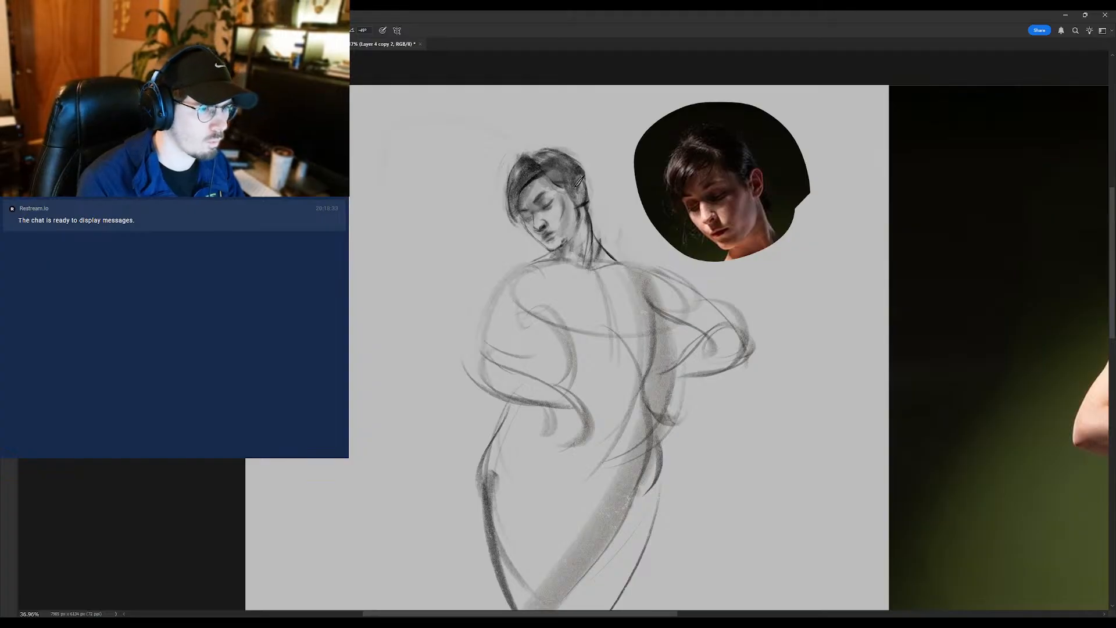
pyautogui.moveTo(569, 187)
pyautogui.mouseDown()
pyautogui.moveTo(575, 169)
pyautogui.moveTo(559, 177)
pyautogui.mouseUp()
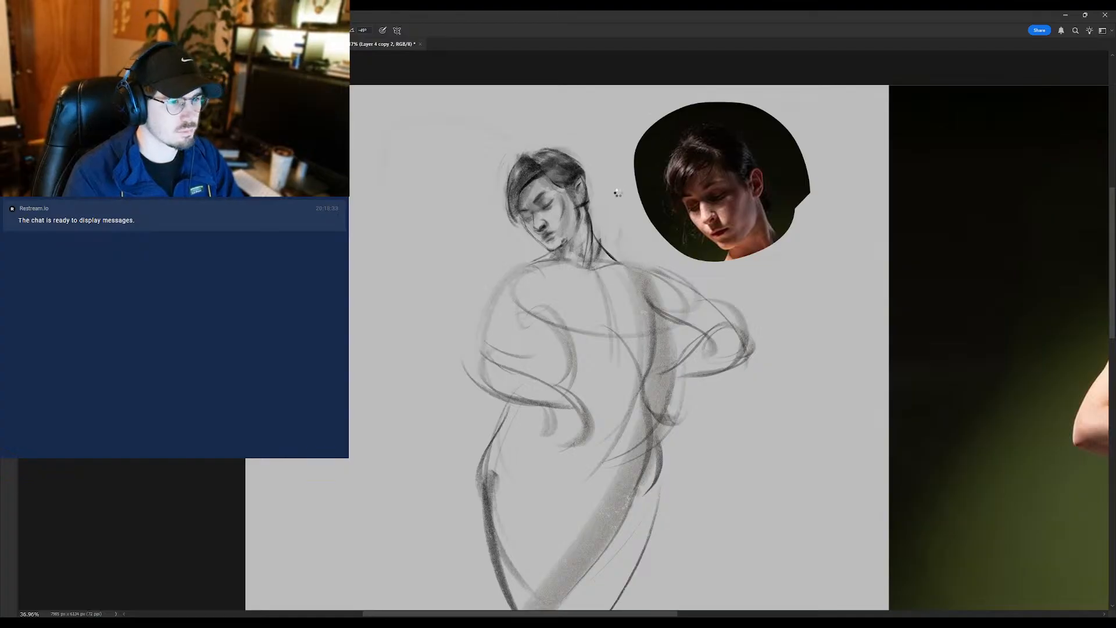
# - Flip the canvas horizontally and lighten the area around the nose and mouth with a smaller eraser
pyautogui.hotkey('ctrl', 'shift', 'h')
pyautogui.moveTo(700, 211); pyautogui.dragTo(232, 209)
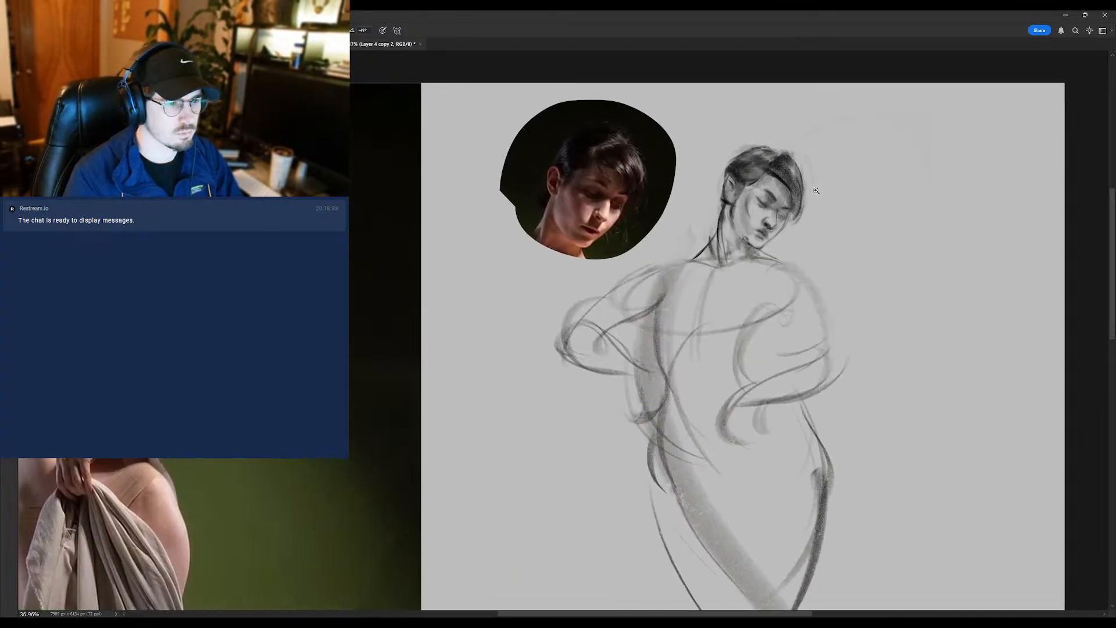
pyautogui.moveTo(780, 210)
pyautogui.mouseDown()
pyautogui.moveTo(830, 209)
pyautogui.moveTo(770, 197)
pyautogui.moveTo(758, 249)
pyautogui.moveTo(764, 231)
pyautogui.mouseUp()
pyautogui.press('e')
pyautogui.press('[')
pyautogui.press('[')
pyautogui.press('[')
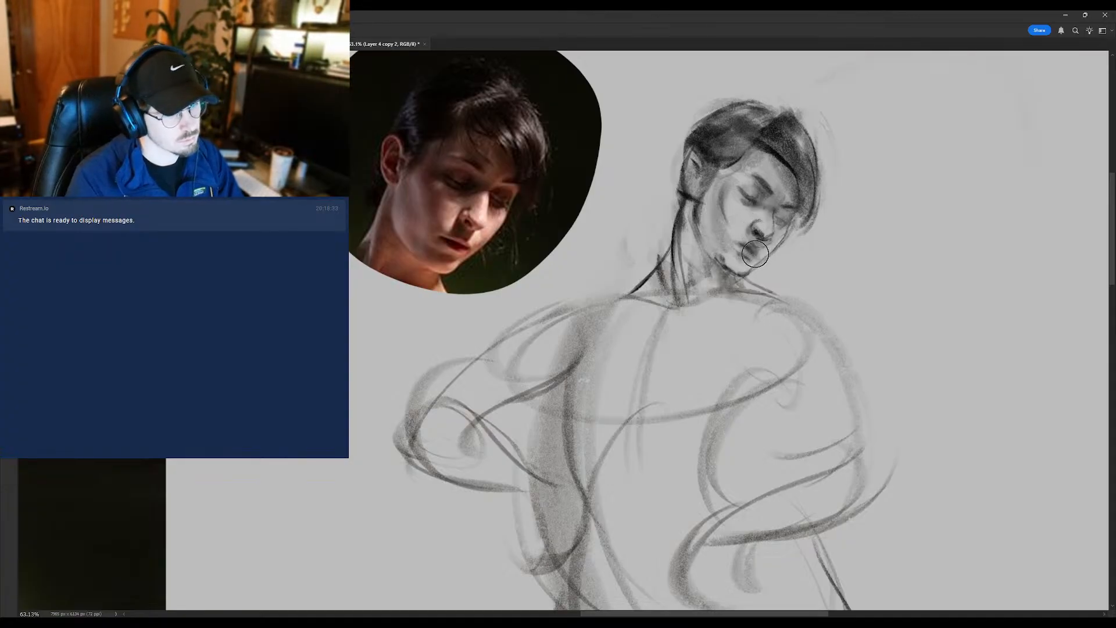
pyautogui.press('e')
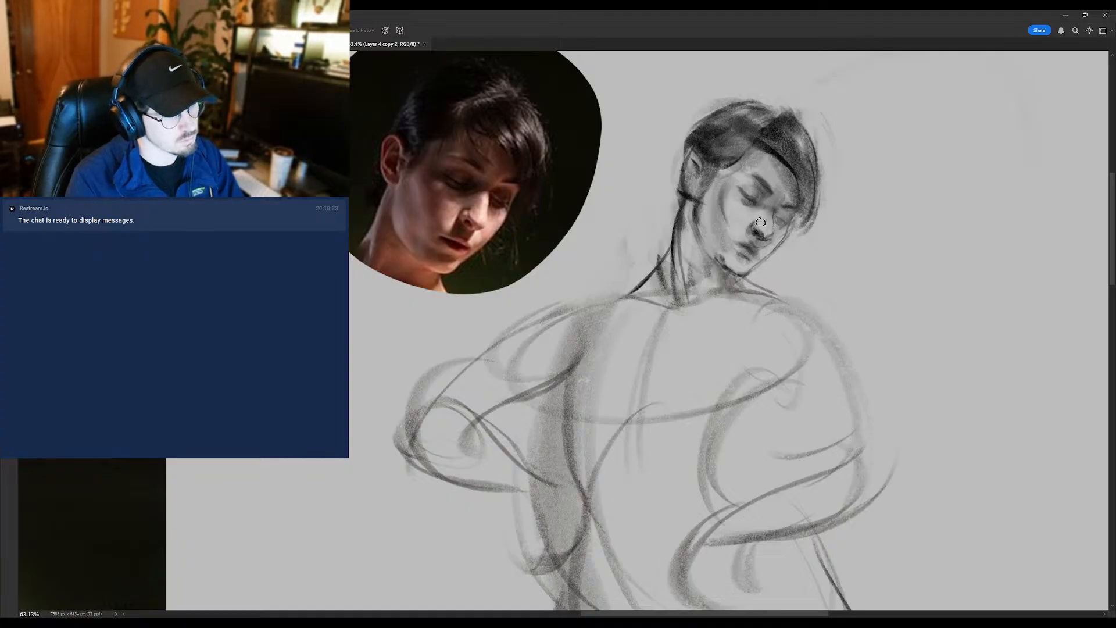
# - Redraw the lips and the underside of the nose, alternating the brush with the eraser
pyautogui.press('b')
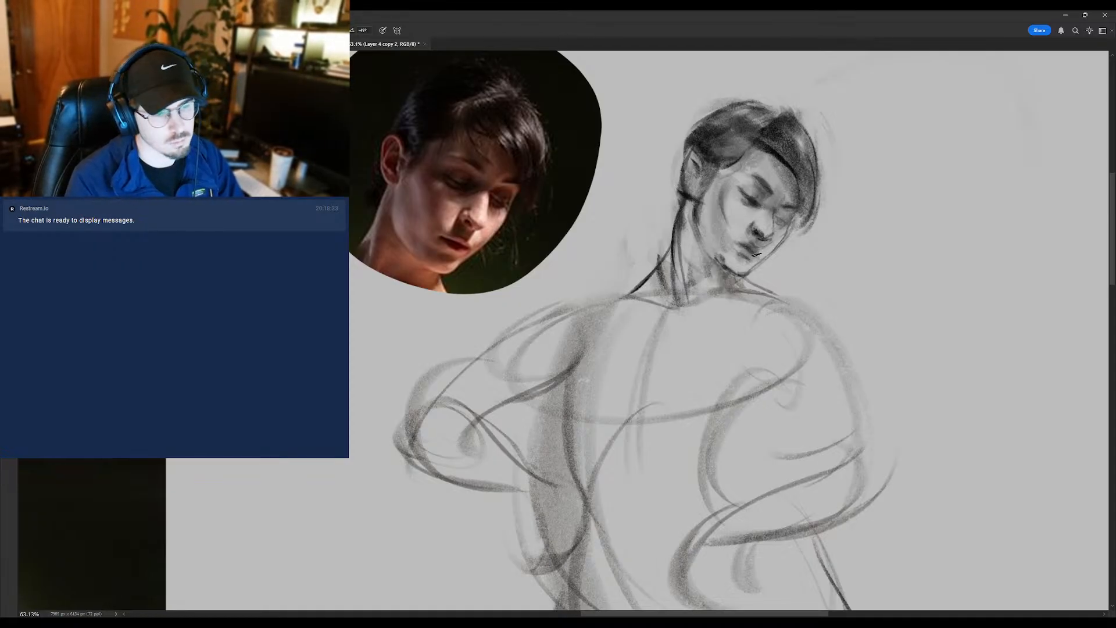
pyautogui.moveTo(748, 254); pyautogui.dragTo(757, 250)
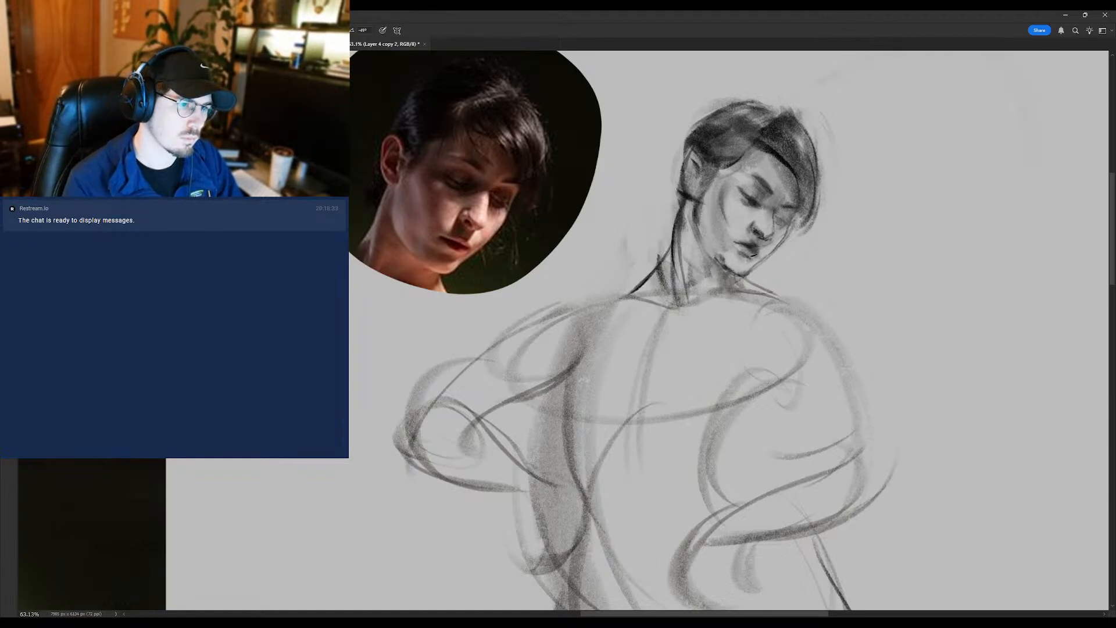
pyautogui.press('e')
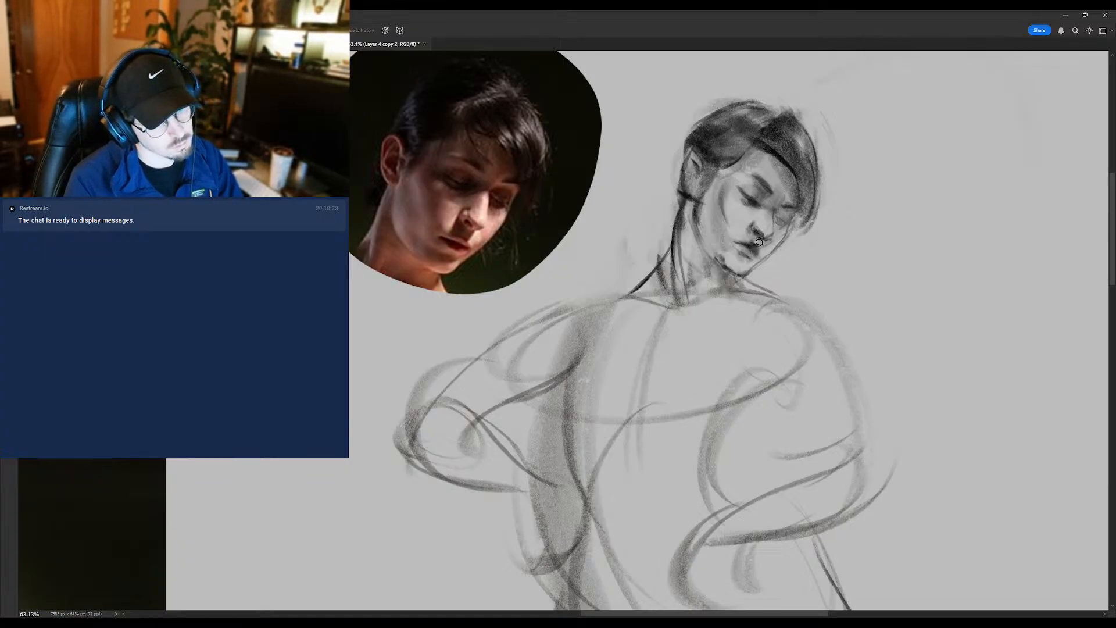
pyautogui.press('b')
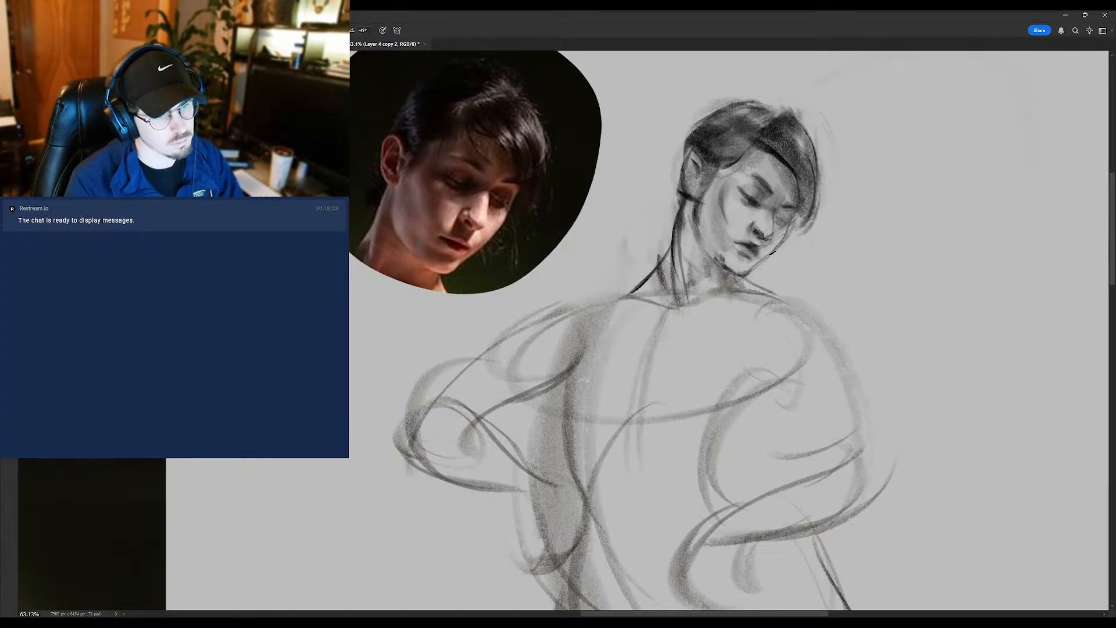
pyautogui.press('e')
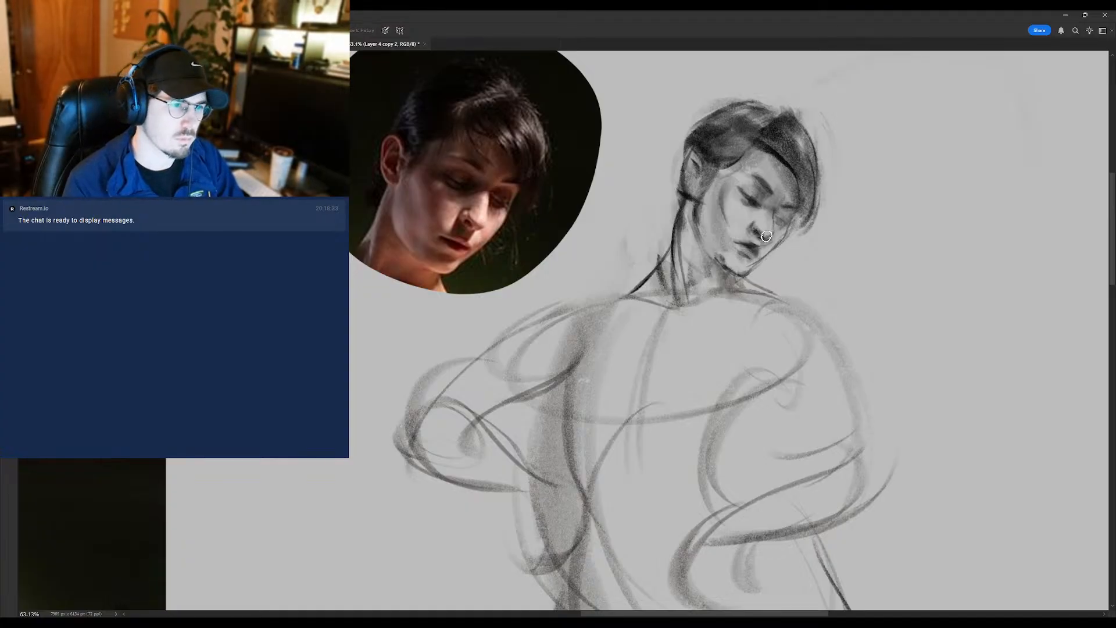
# - Rotate the canvas until the head stands more upright and refine the nose, mouth and jaw with brush and eraser
pyautogui.press('b')
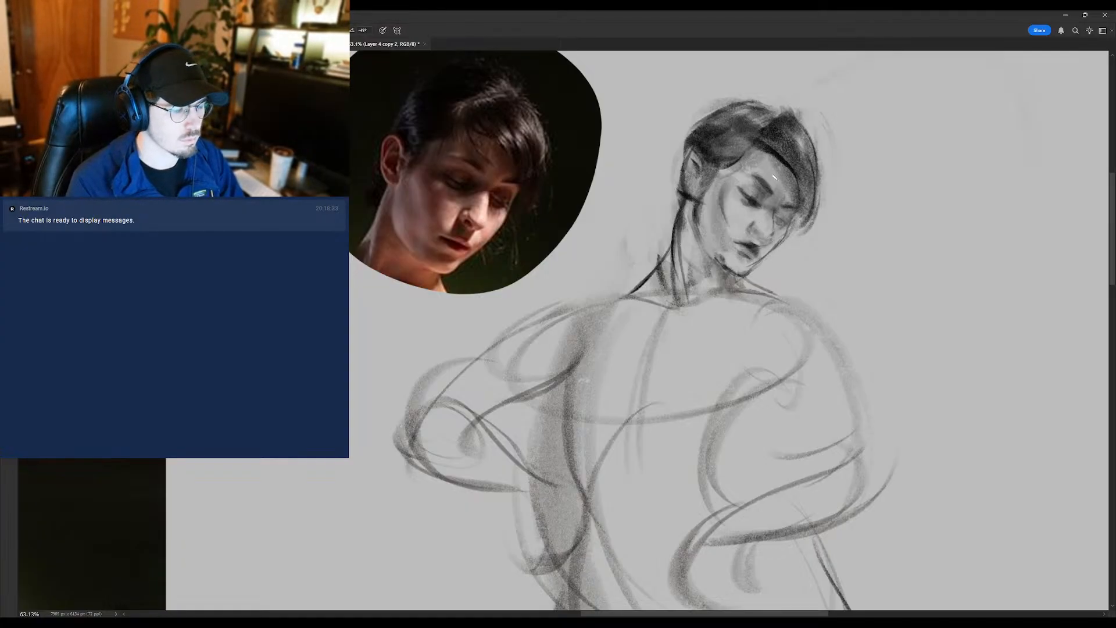
pyautogui.press('r')
pyautogui.moveTo(769, 240); pyautogui.dragTo(709, 224)
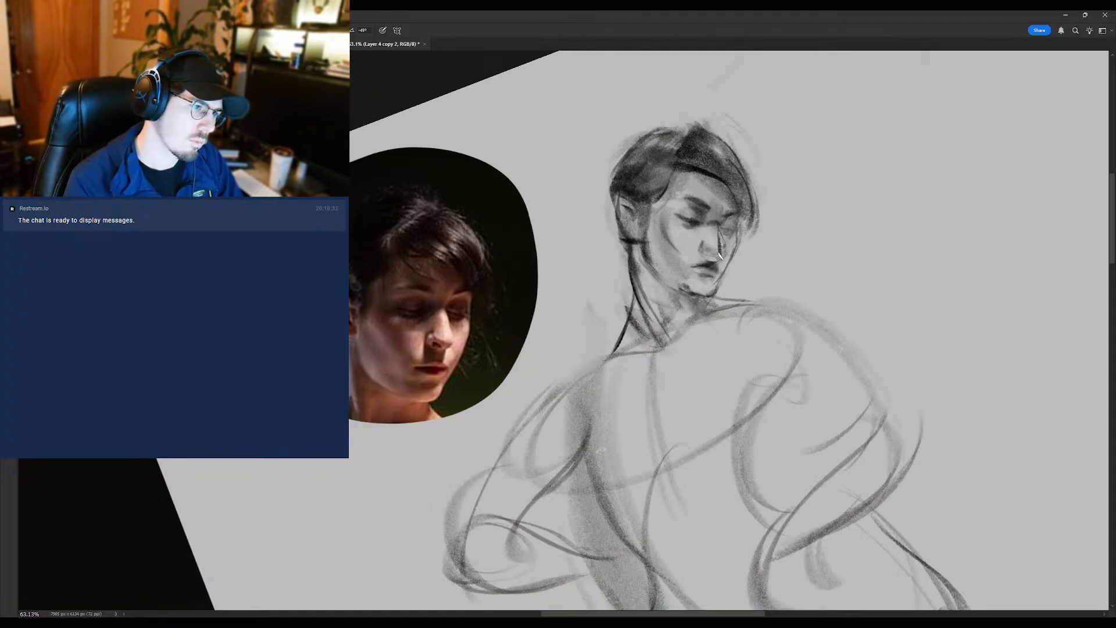
pyautogui.press('e')
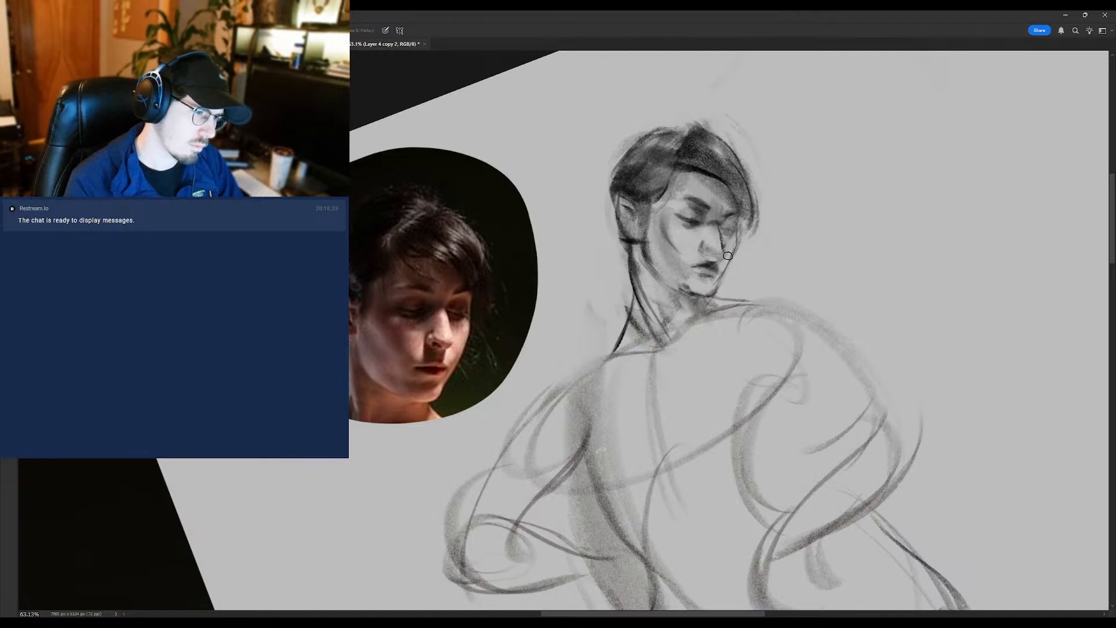
pyautogui.press('b')
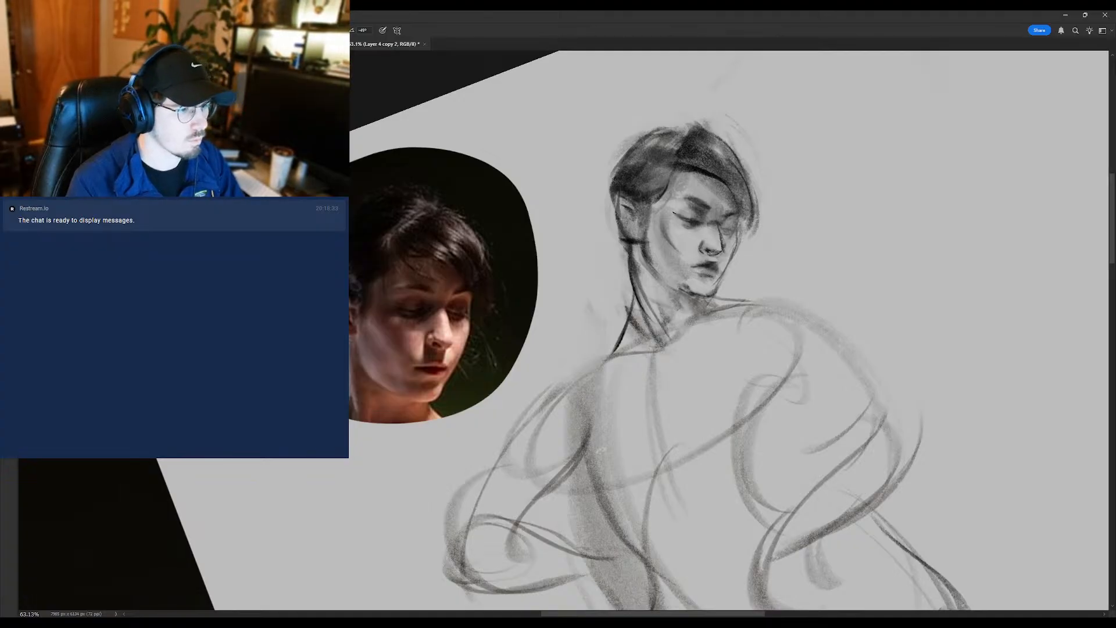
pyautogui.moveTo(683, 268)
pyautogui.mouseDown()
pyautogui.moveTo(613, 269)
pyautogui.moveTo(671, 269)
pyautogui.mouseUp()
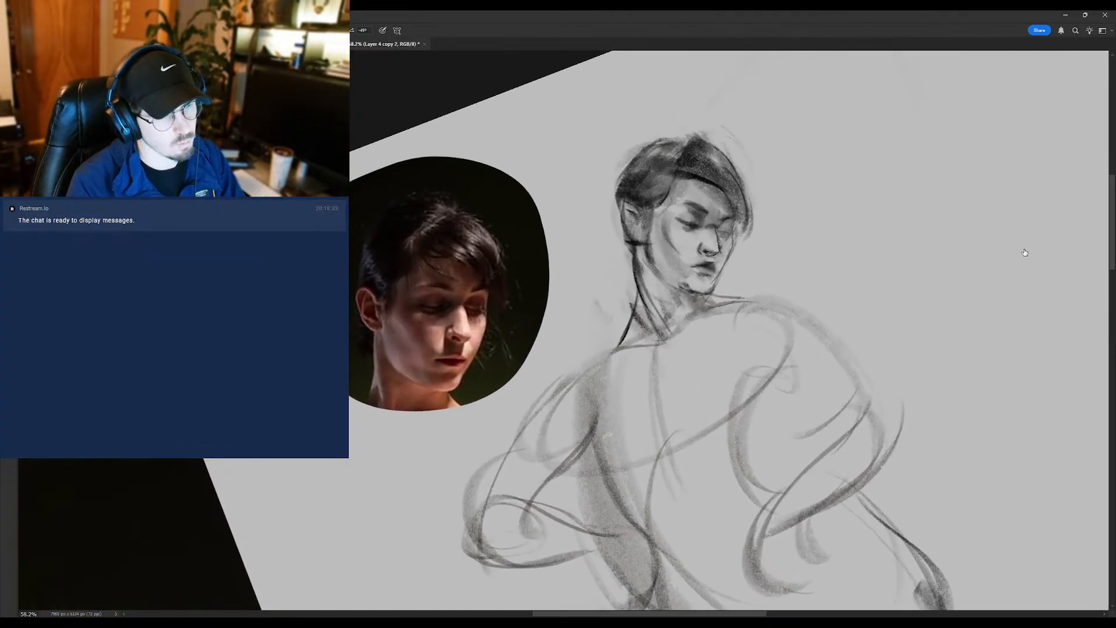
# - Duplicate the sketch layer and touch up the far eye, the fringe and the hairline in front of the ear
pyautogui.hotkey('ctrl', 'j')
pyautogui.click(1002, 218)
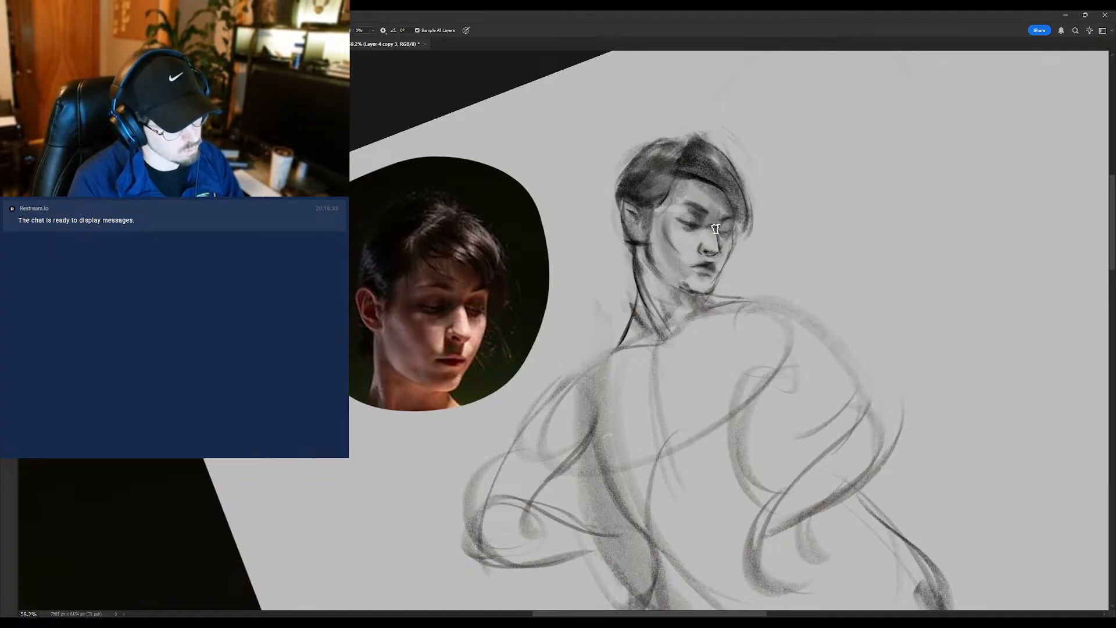
pyautogui.press('e')
pyautogui.press('b')
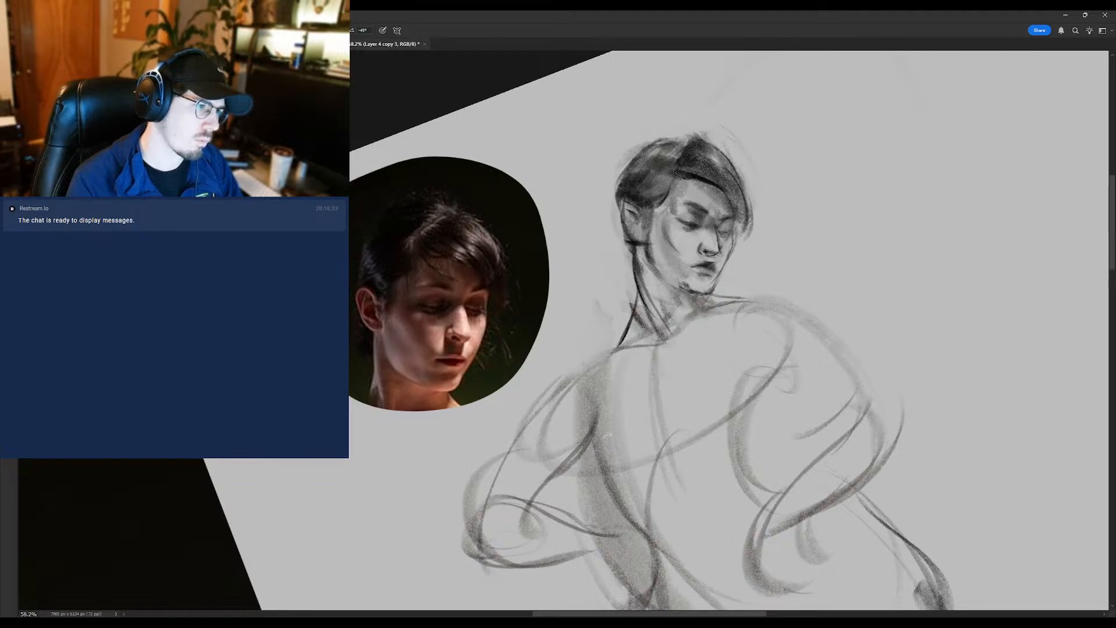
pyautogui.keyDown('alt'); pyautogui.click(717, 180); pyautogui.keyUp('alt')
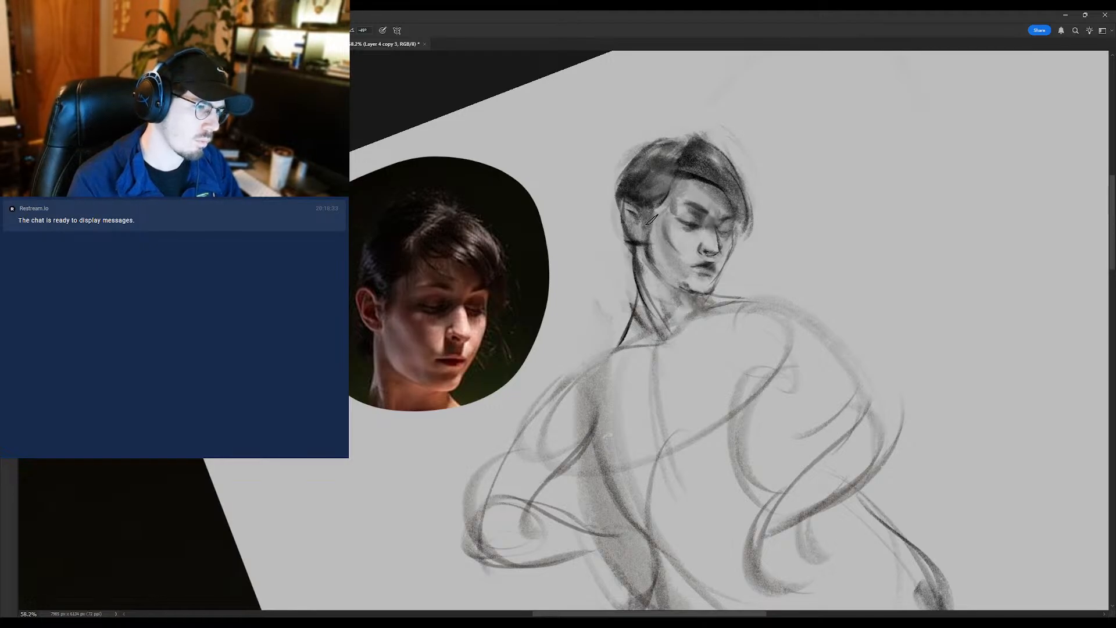
pyautogui.moveTo(664, 201); pyautogui.dragTo(649, 216)
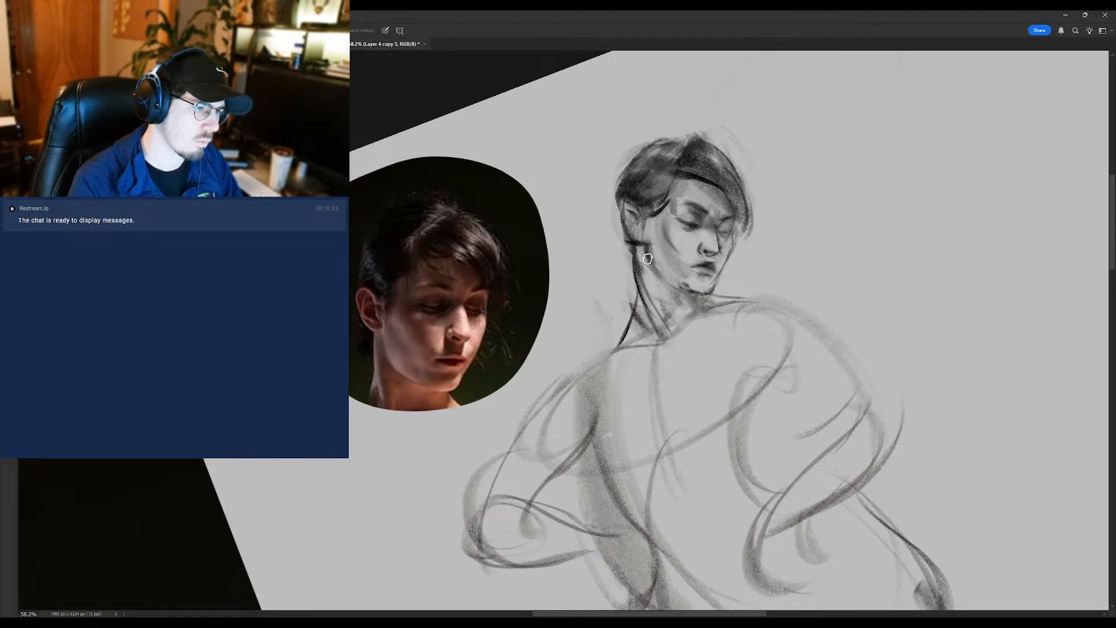
# - Trim the ear and nape with a larger eraser and redraw the dark hair behind the ear with the brush
pyautogui.press('r')
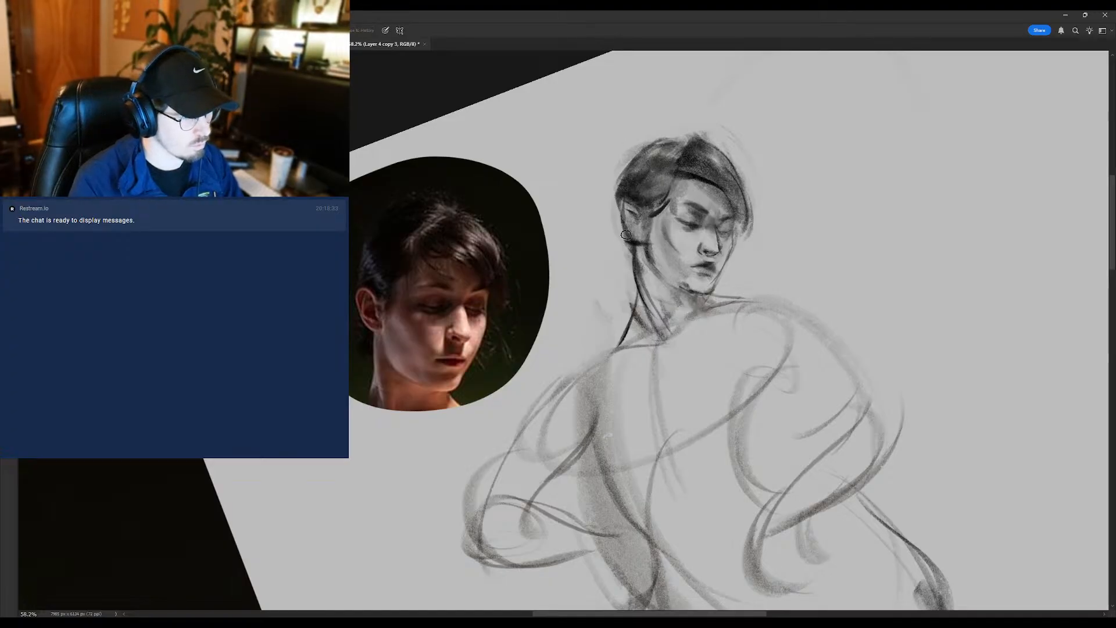
pyautogui.press(']')
pyautogui.press(']')
pyautogui.moveTo(620, 228)
pyautogui.mouseDown()
pyautogui.moveTo(645, 222)
pyautogui.moveTo(643, 205)
pyautogui.moveTo(635, 233)
pyautogui.moveTo(631, 201)
pyautogui.moveTo(639, 243)
pyautogui.mouseUp()
pyautogui.press('b')
pyautogui.moveTo(624, 205)
pyautogui.mouseDown()
pyautogui.moveTo(652, 245)
pyautogui.moveTo(577, 281)
pyautogui.moveTo(598, 276)
pyautogui.mouseUp()
pyautogui.press('e')
pyautogui.press('r')
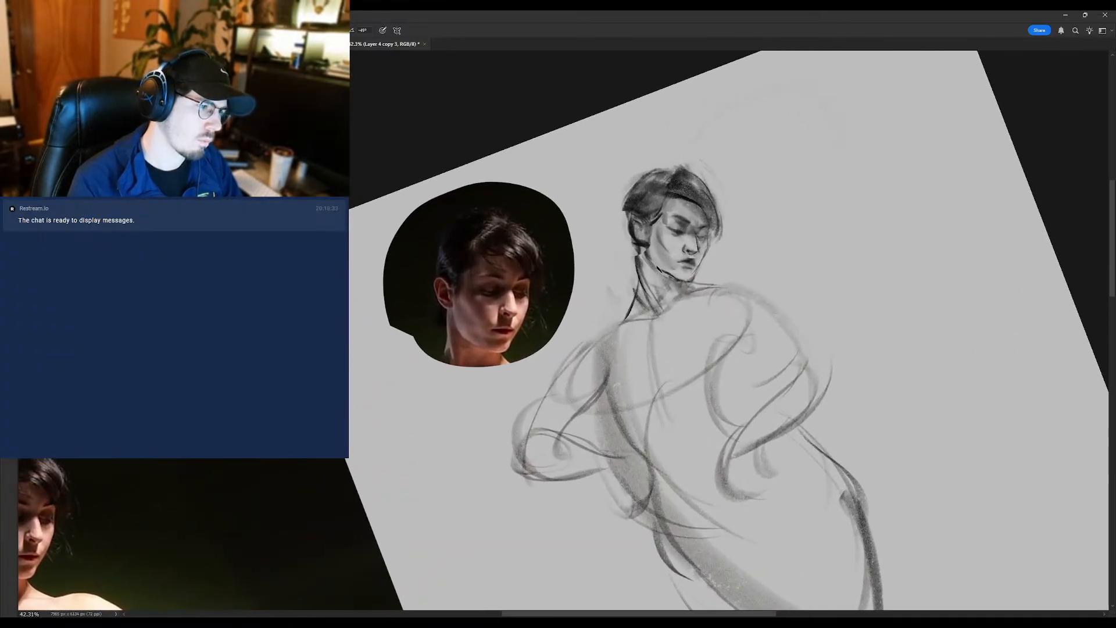
# - Redraw the back of the neck below the ear and clean up its outline with the eraser
pyautogui.press('e')
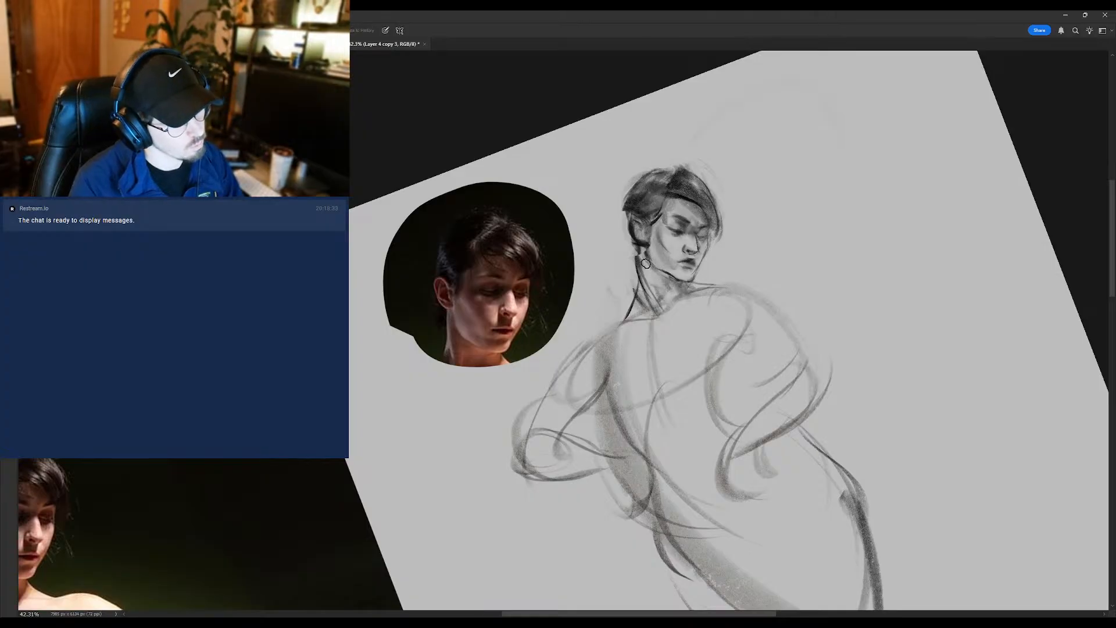
pyautogui.press('r')
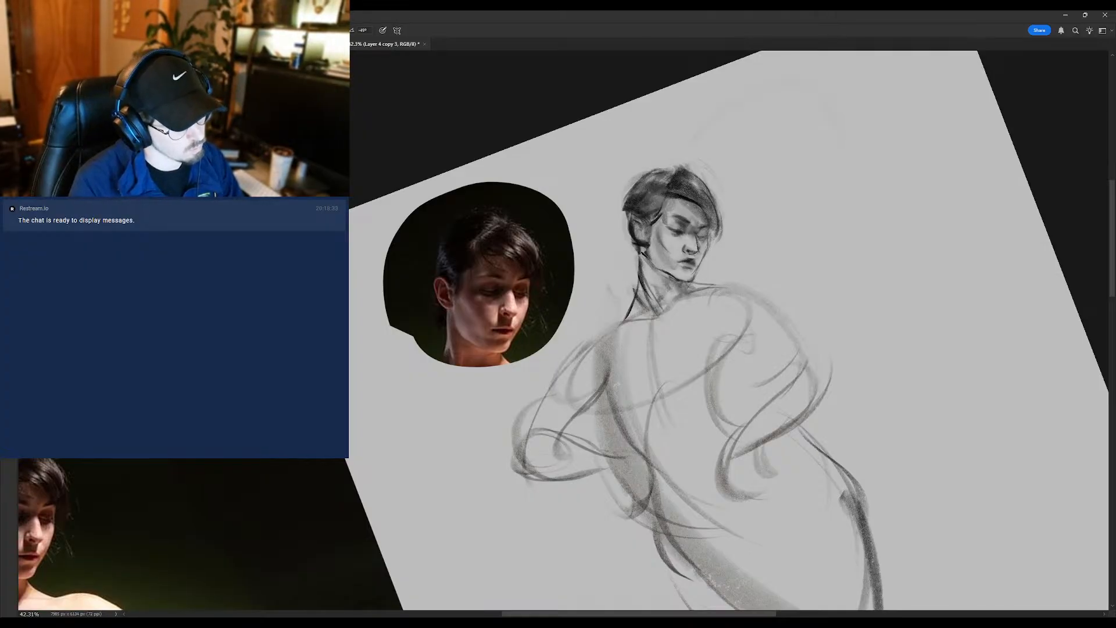
pyautogui.press('e')
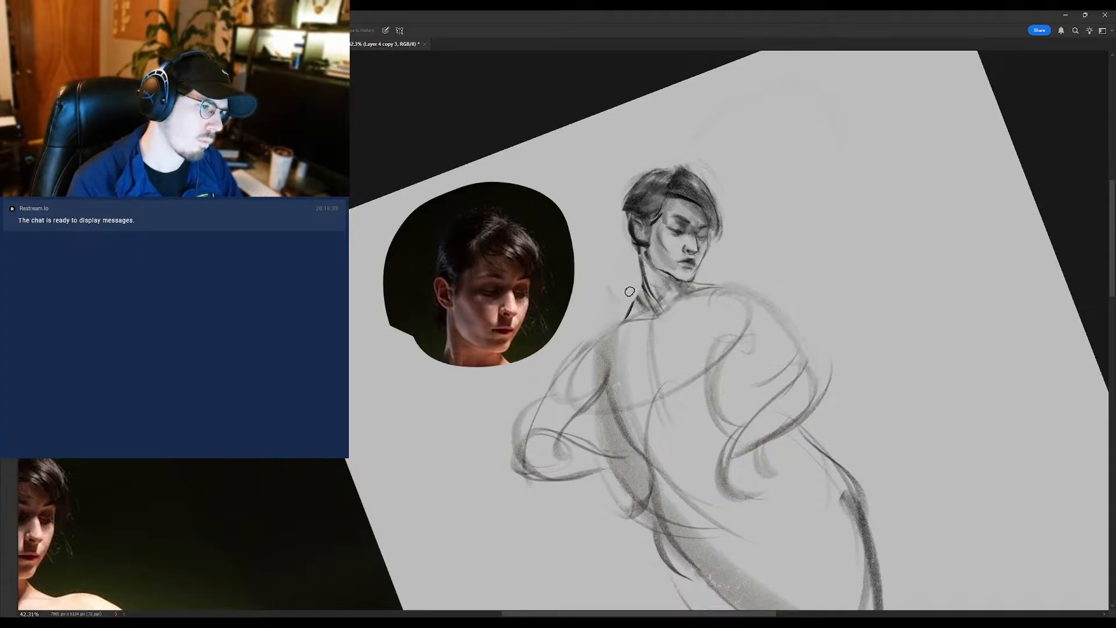
pyautogui.moveTo(629, 291)
pyautogui.mouseDown()
pyautogui.moveTo(587, 299)
pyautogui.moveTo(697, 292)
pyautogui.moveTo(594, 243)
pyautogui.moveTo(689, 288)
pyautogui.mouseUp()
# - Lasso the sketched head and neck, adjust their position and size with Free Transform, and deselect
pyautogui.press('l')
pyautogui.hotkey('ctrl', 't')
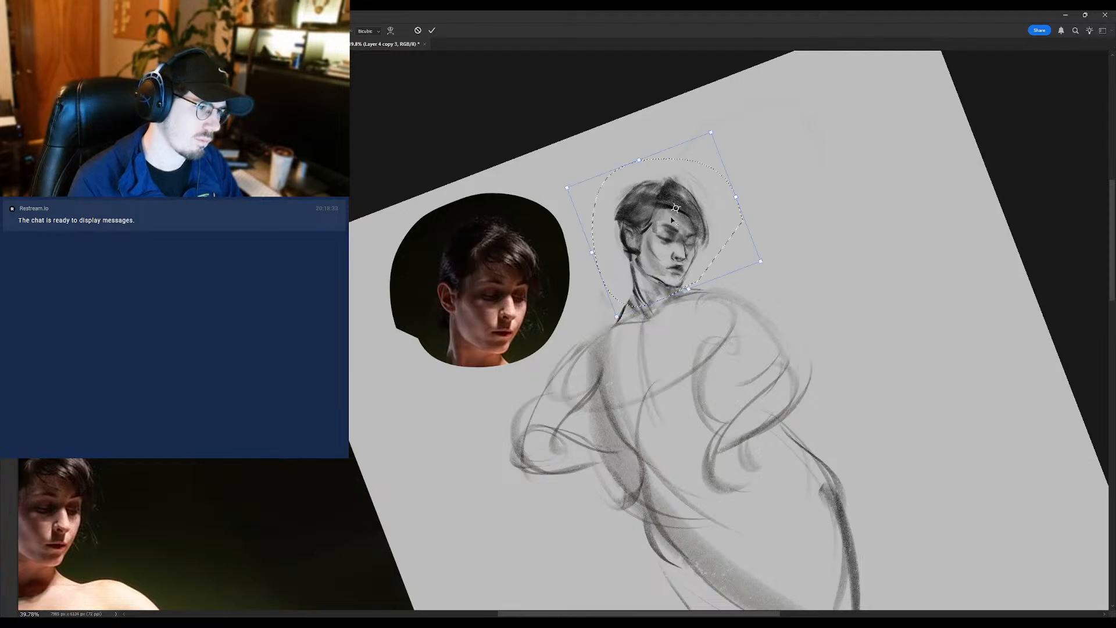
pyautogui.moveTo(671, 219); pyautogui.dragTo(675, 222)
pyautogui.moveTo(619, 319)
pyautogui.mouseDown()
pyautogui.moveTo(613, 329)
pyautogui.moveTo(598, 302)
pyautogui.moveTo(704, 233)
pyautogui.moveTo(652, 226)
pyautogui.mouseUp()
pyautogui.press('Return')
pyautogui.hotkey('ctrl', 'd')
# - Undo the last eraser stroke, lighten the forehead and brow with the eraser, and darken the far eye with the brush
pyautogui.press('e')
pyautogui.hotkey('ctrl', 'z')
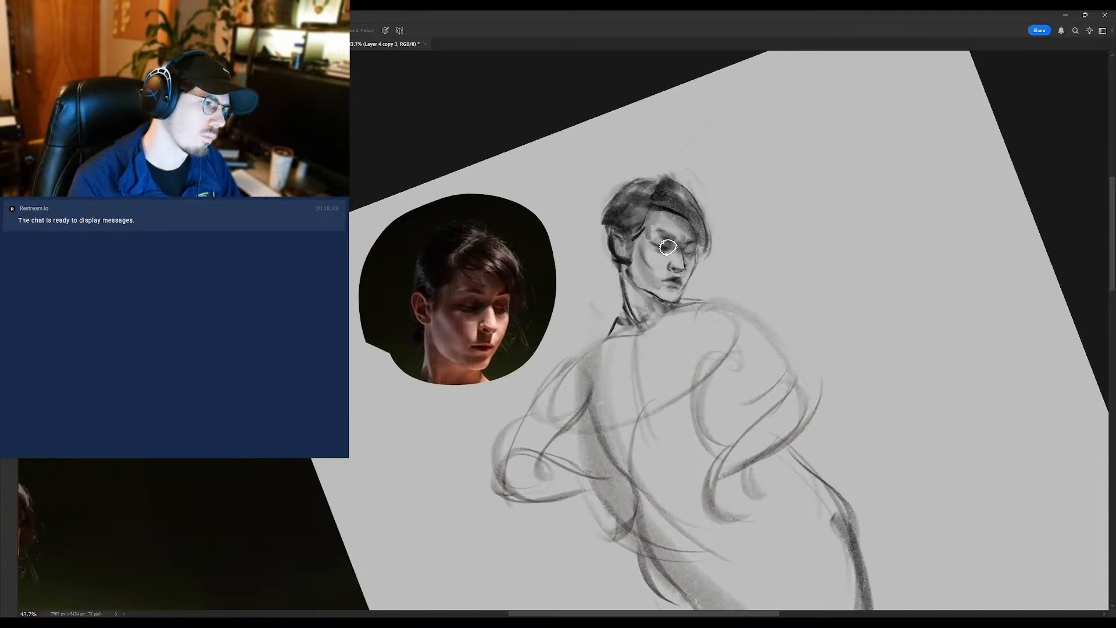
pyautogui.press('r')
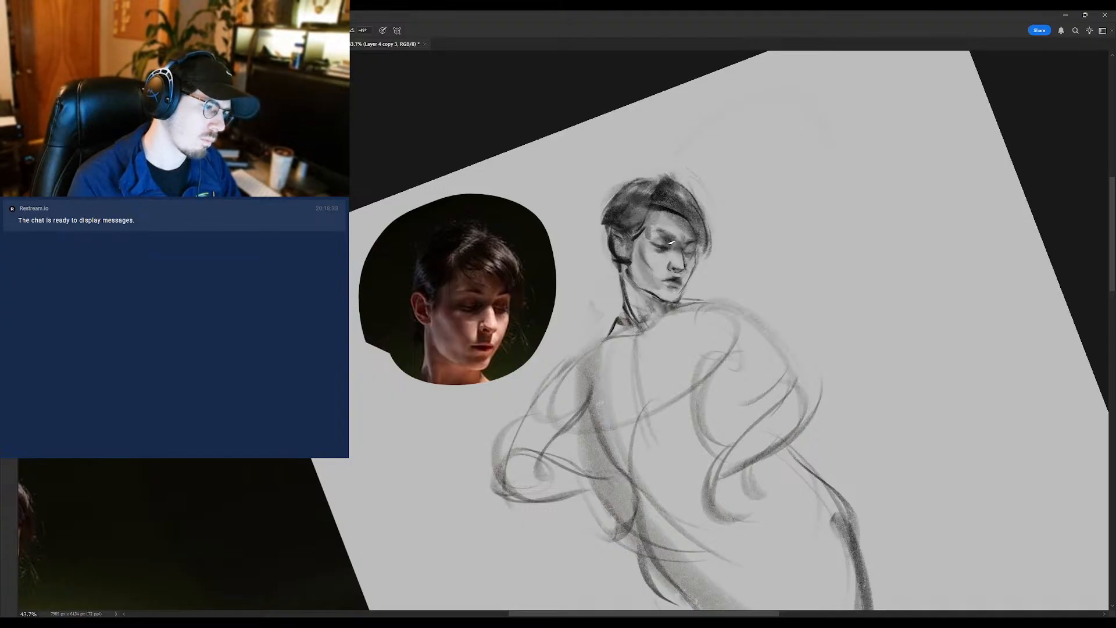
pyautogui.press('e')
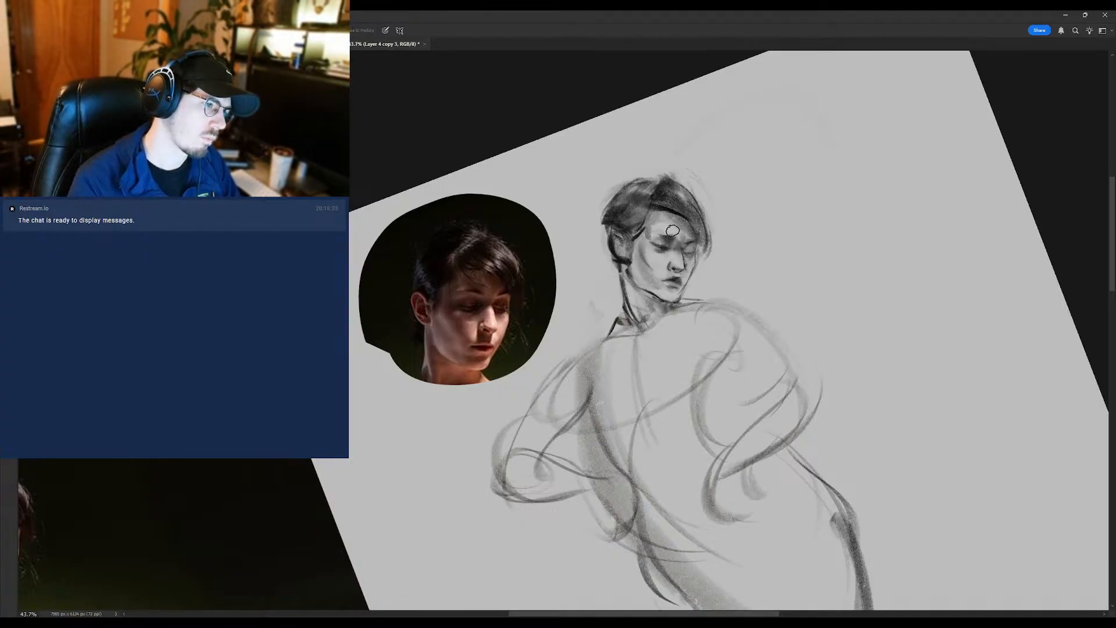
pyautogui.moveTo(667, 226); pyautogui.dragTo(648, 235)
pyautogui.press('b')
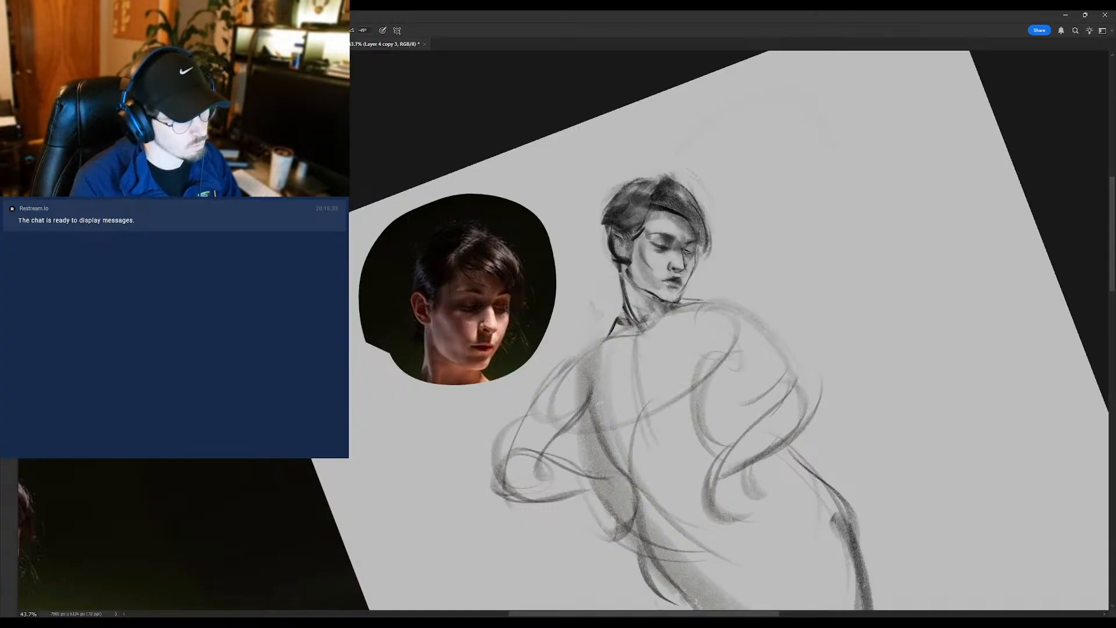
pyautogui.moveTo(684, 246); pyautogui.dragTo(690, 256)
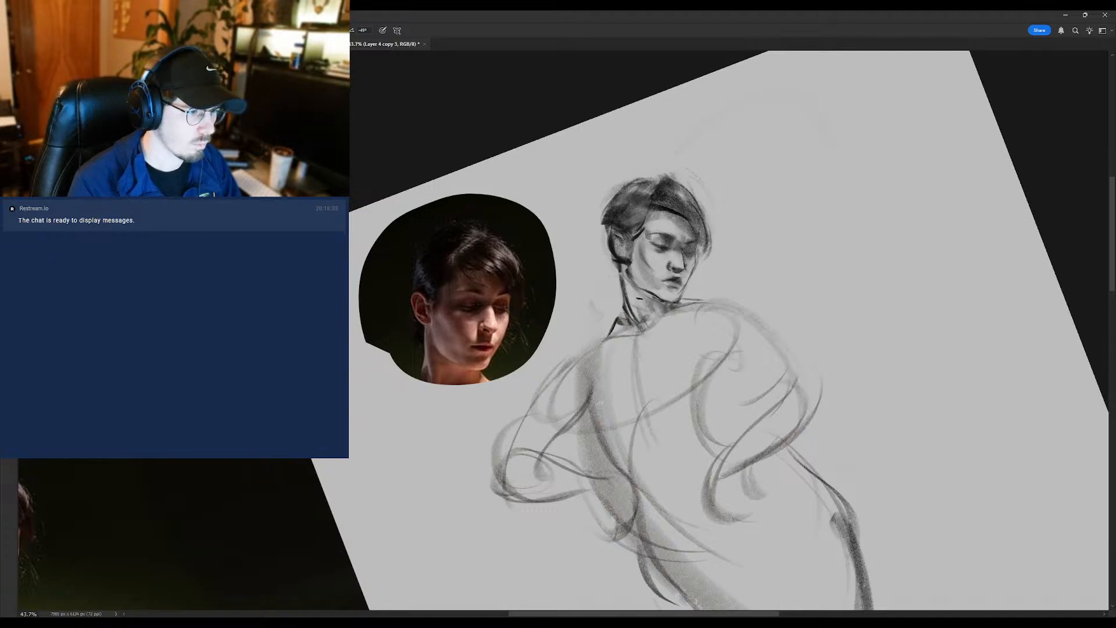
# - Shade the side of the neck below the ear with the brush, cleaning and blending the strokes
pyautogui.moveTo(634, 262); pyautogui.dragTo(641, 283)
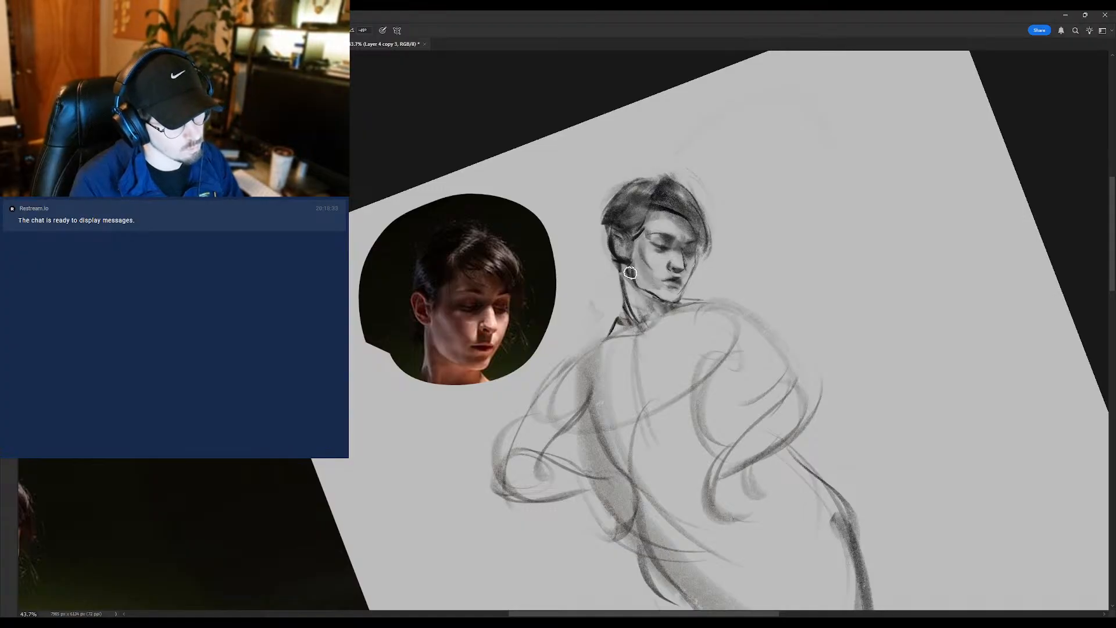
pyautogui.press('e')
pyautogui.press('b')
pyautogui.moveTo(628, 279); pyautogui.dragTo(631, 283)
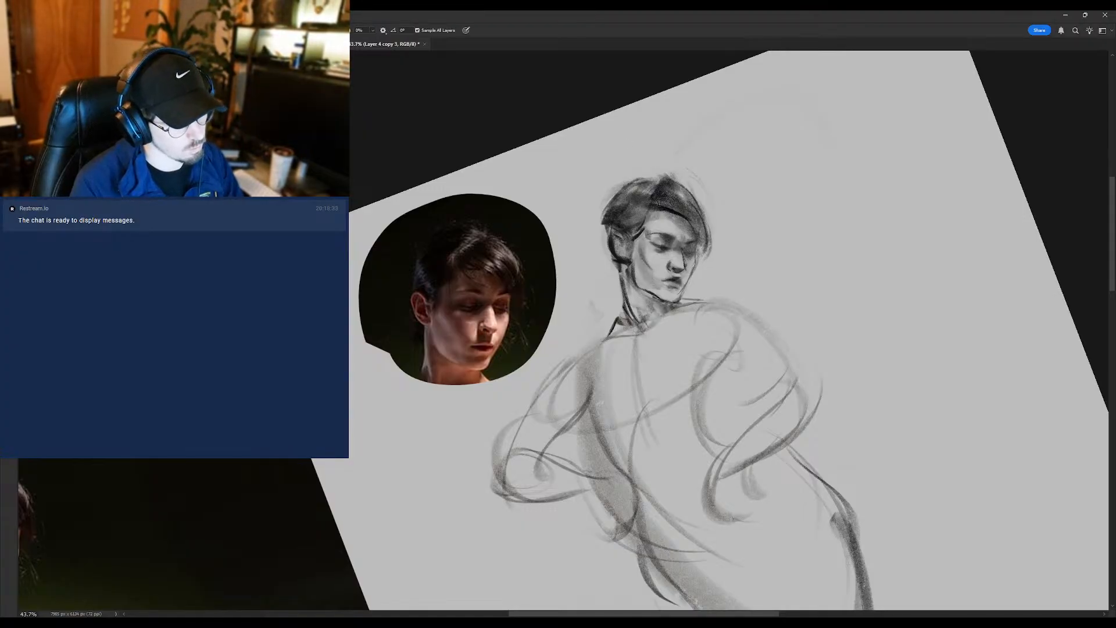
pyautogui.hotkey('shift', 'b')
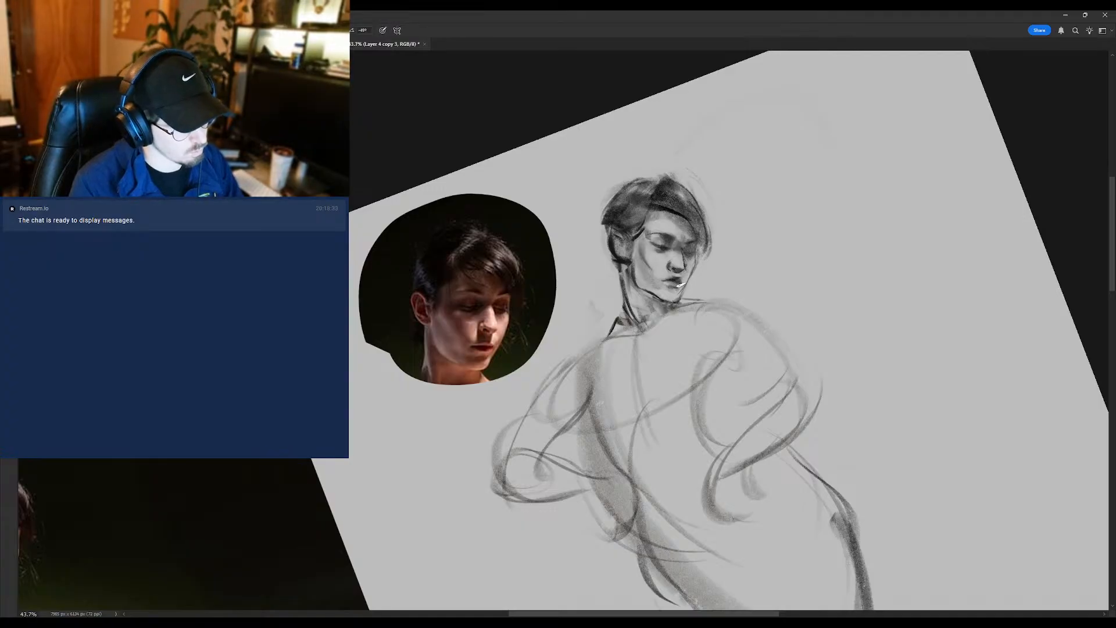
# - Refine the lower lip, chin and jawline, alternating the brush and eraser and softening the shadow beneath the jaw
pyautogui.press('e')
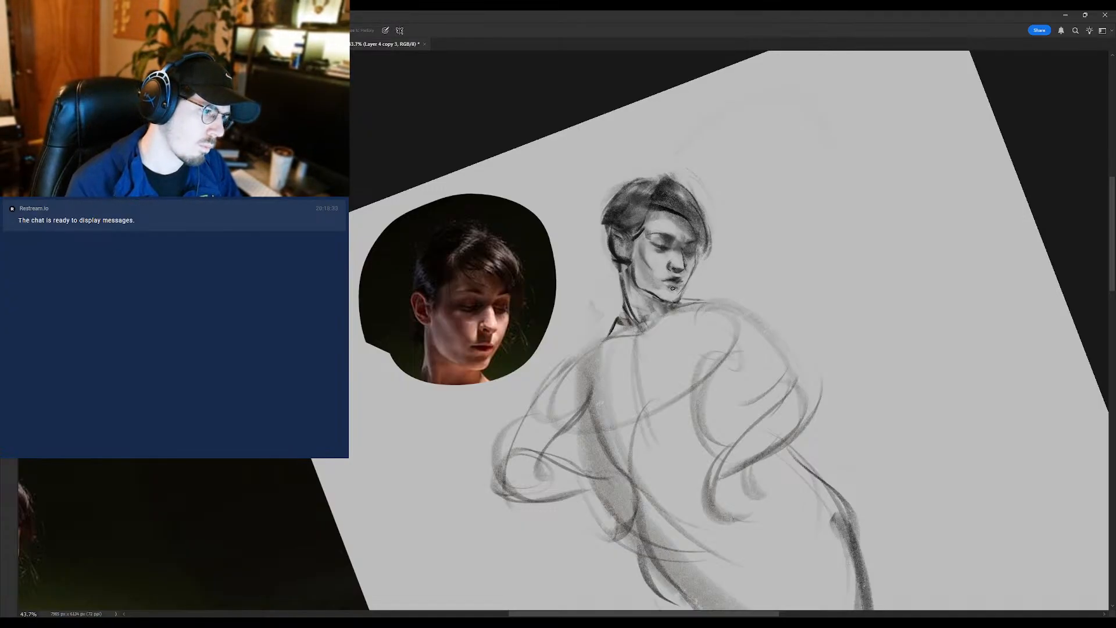
pyautogui.press('b')
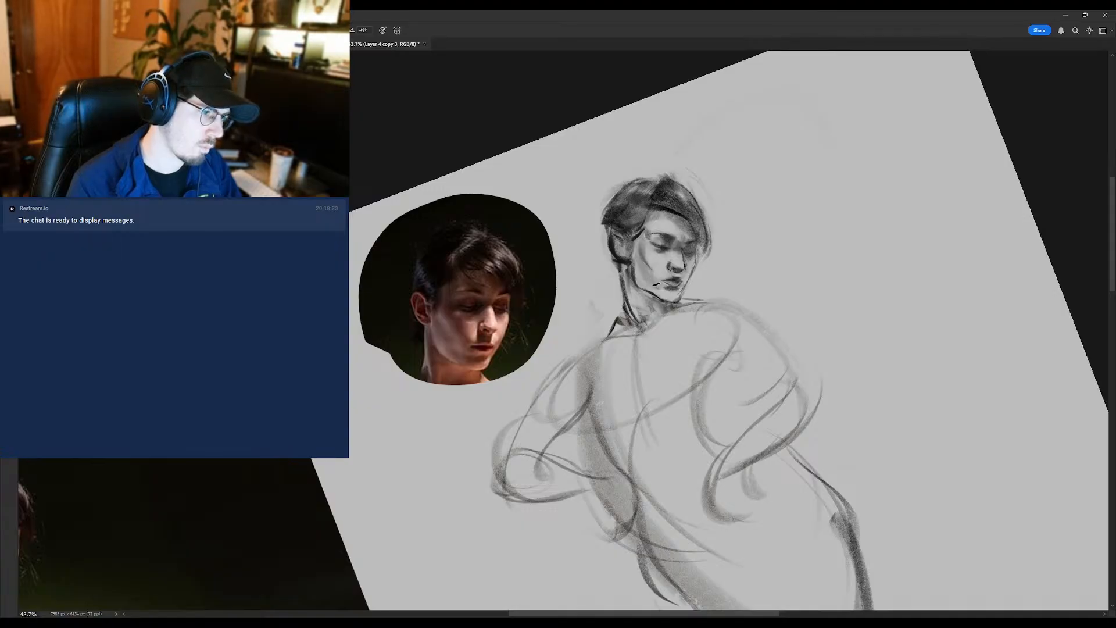
pyautogui.press('e')
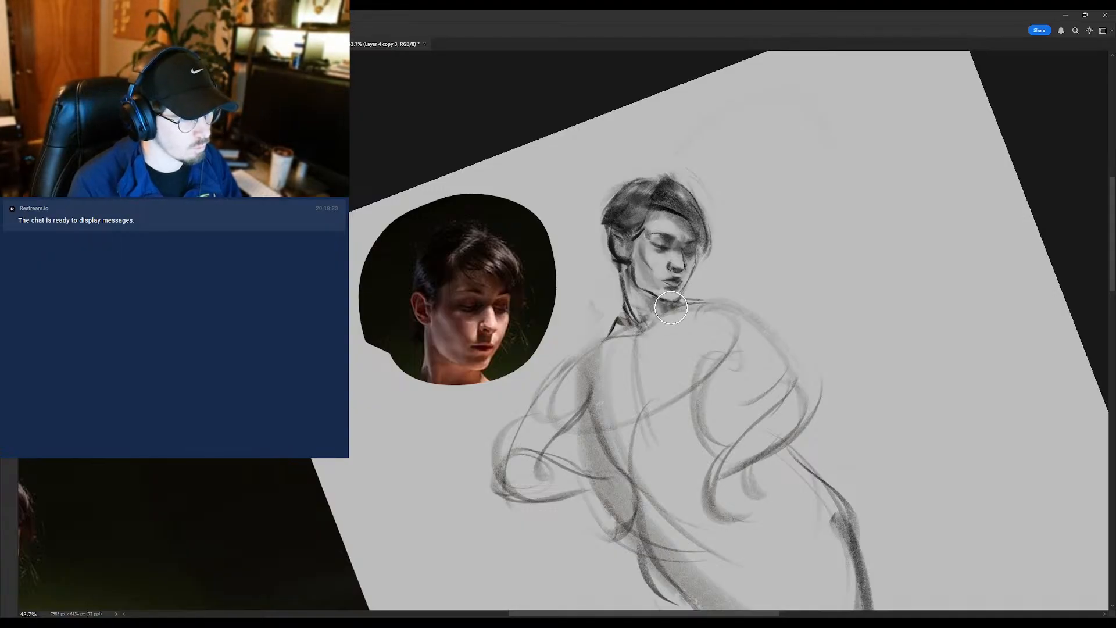
pyautogui.moveTo(671, 307); pyautogui.dragTo(675, 316)
pyautogui.press('e')
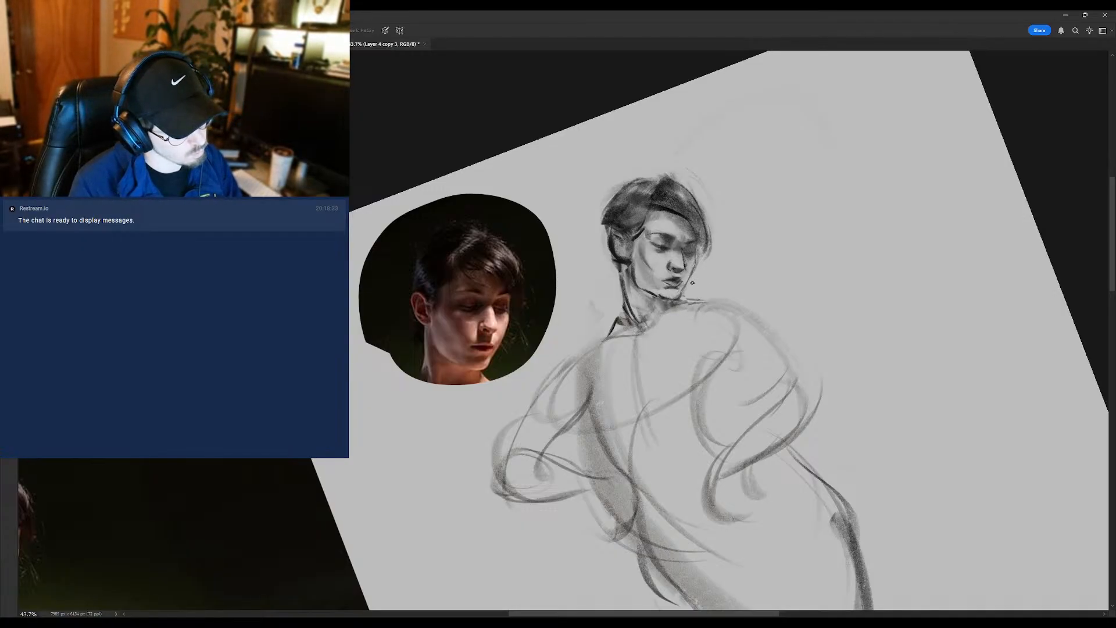
pyautogui.press('b')
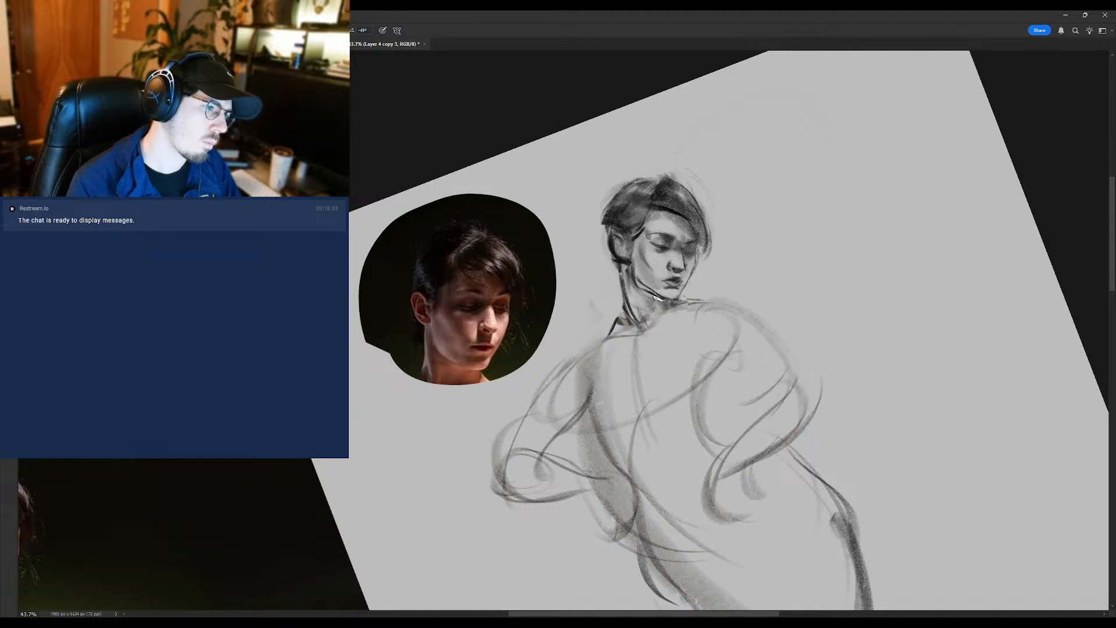
pyautogui.press('e')
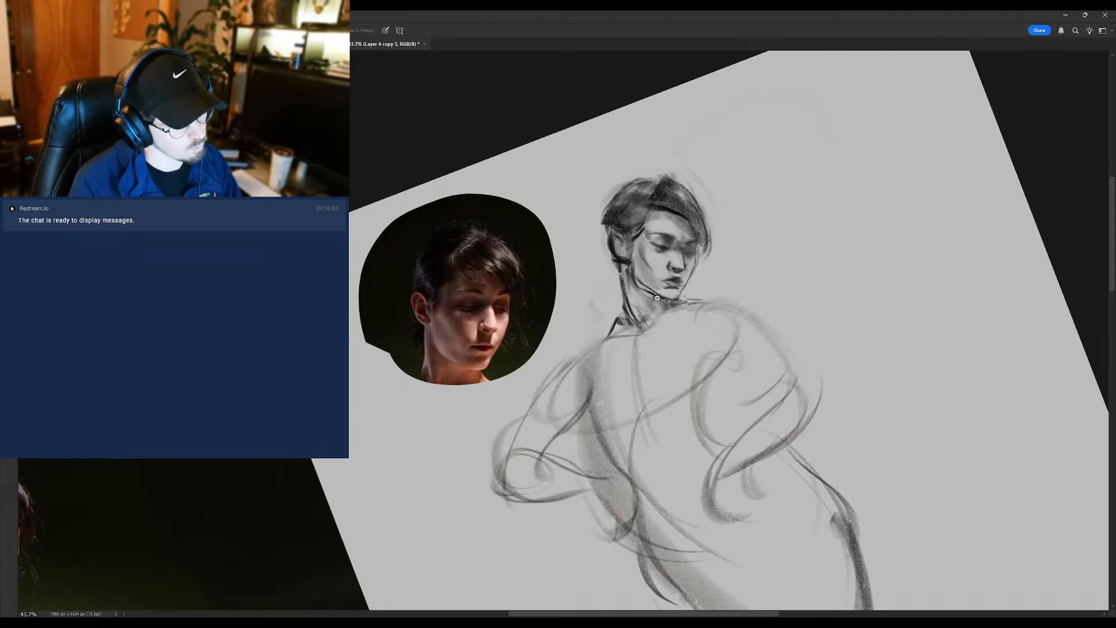
pyautogui.hotkey('shift', 'b')
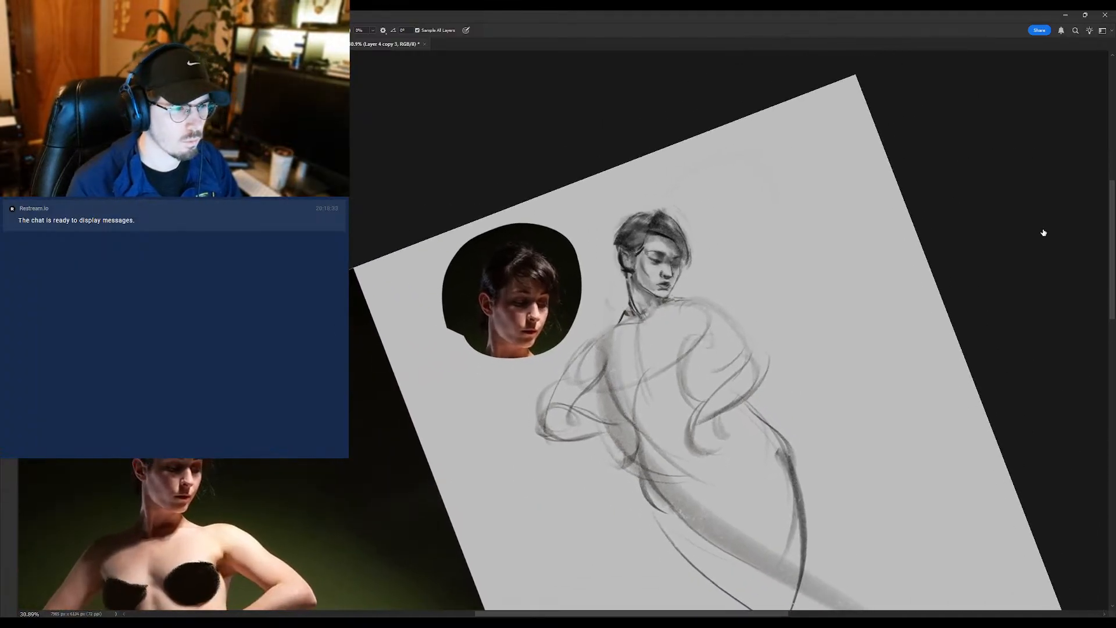
# - Duplicate the sketch layer, rotate the canvas back upright and flip it horizontally, framing the sketched head beside the reference head
pyautogui.click(1007, 225)
pyautogui.press('r')
pyautogui.moveTo(907, 174); pyautogui.dragTo(853, 314)
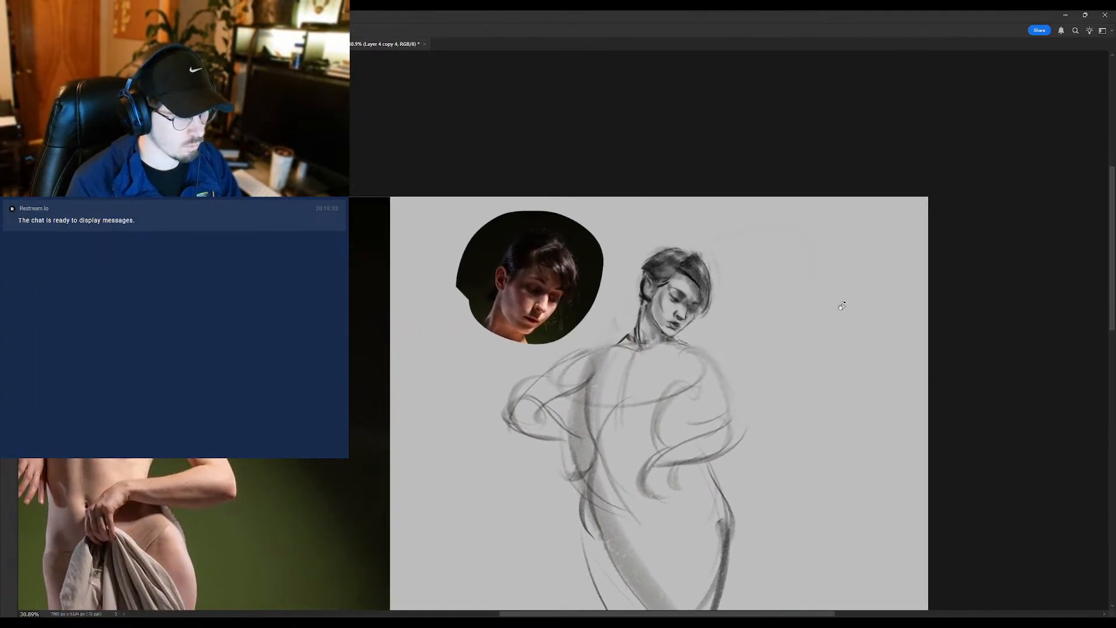
pyautogui.hotkey('ctrl', 'shift', 'h')
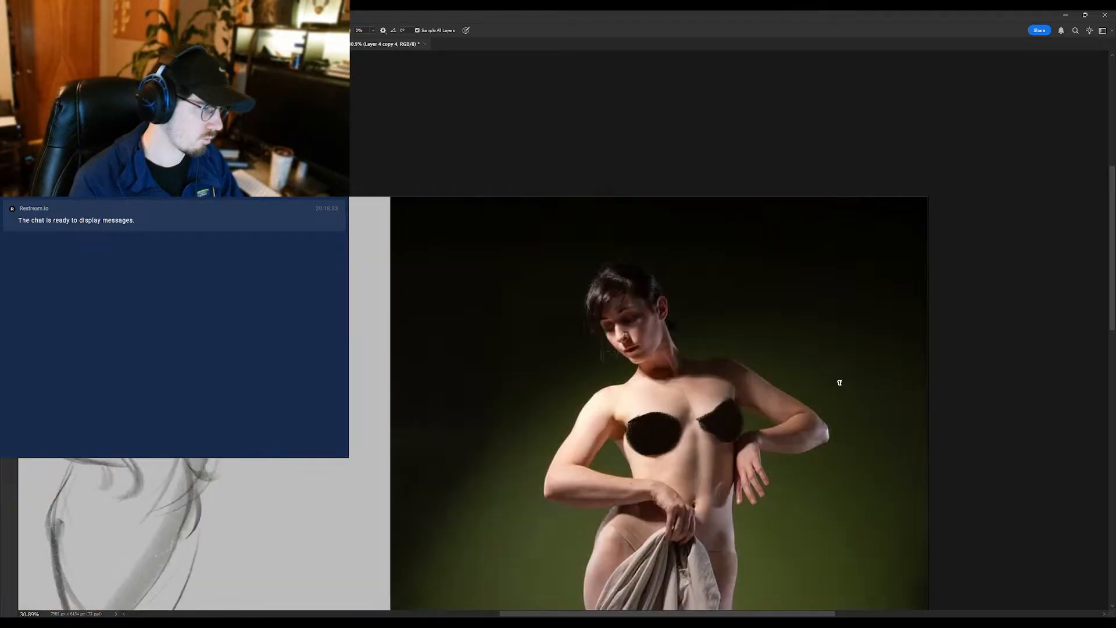
pyautogui.moveTo(155, 322); pyautogui.dragTo(524, 297)
pyautogui.moveTo(469, 260); pyautogui.dragTo(485, 270)
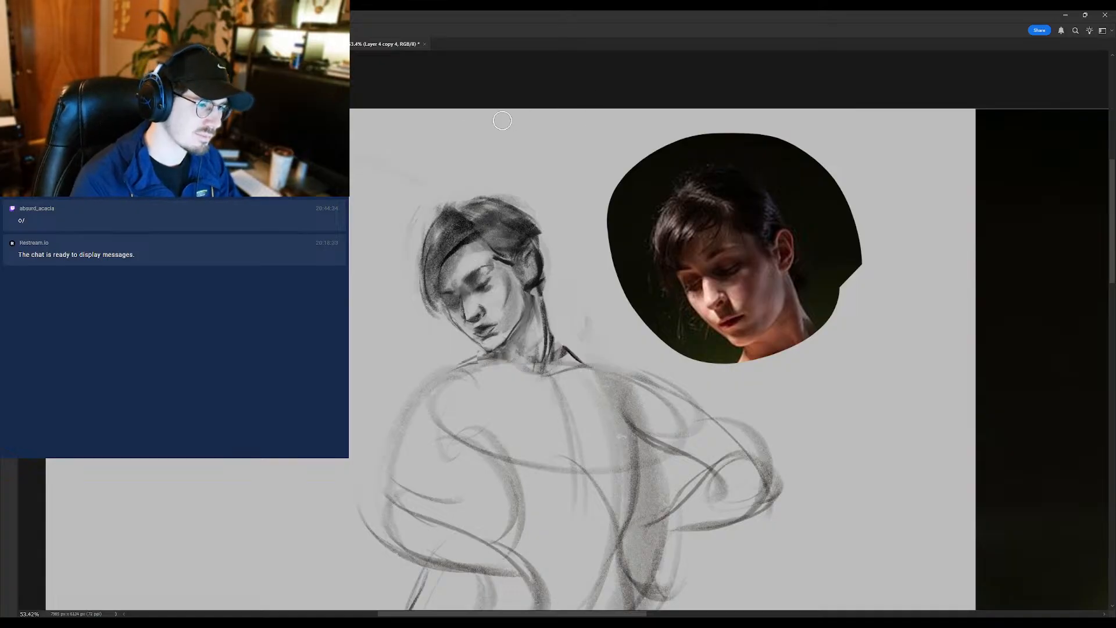
# - Touch up the brow and eye with the brush and clean the outer edge of the neck with the eraser
pyautogui.press('b')
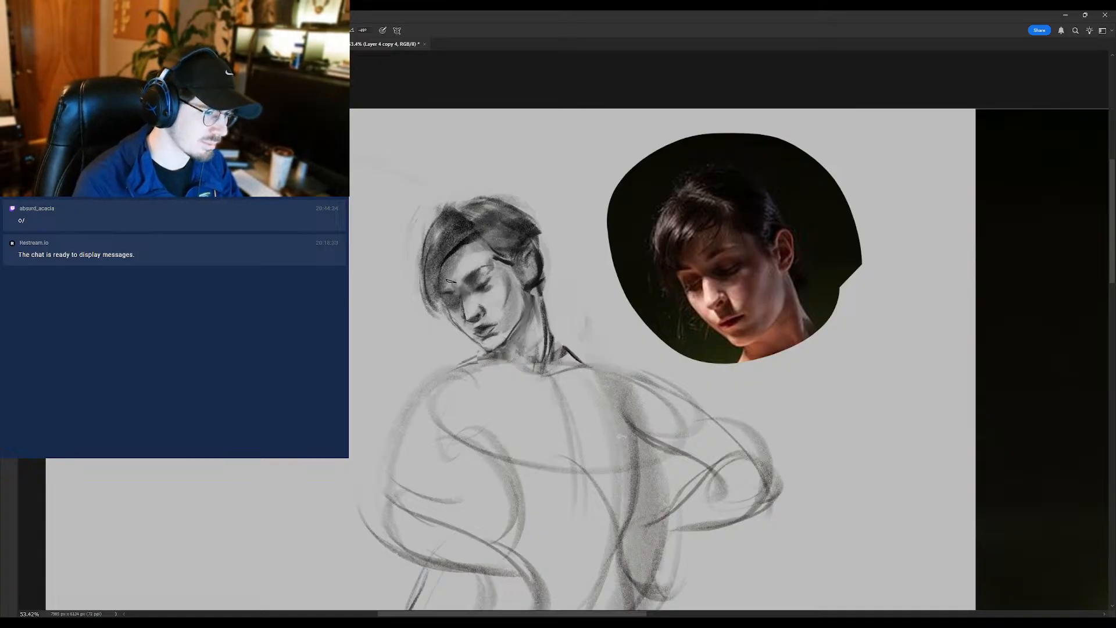
pyautogui.keyDown('alt'); pyautogui.click(486, 287); pyautogui.keyUp('alt')
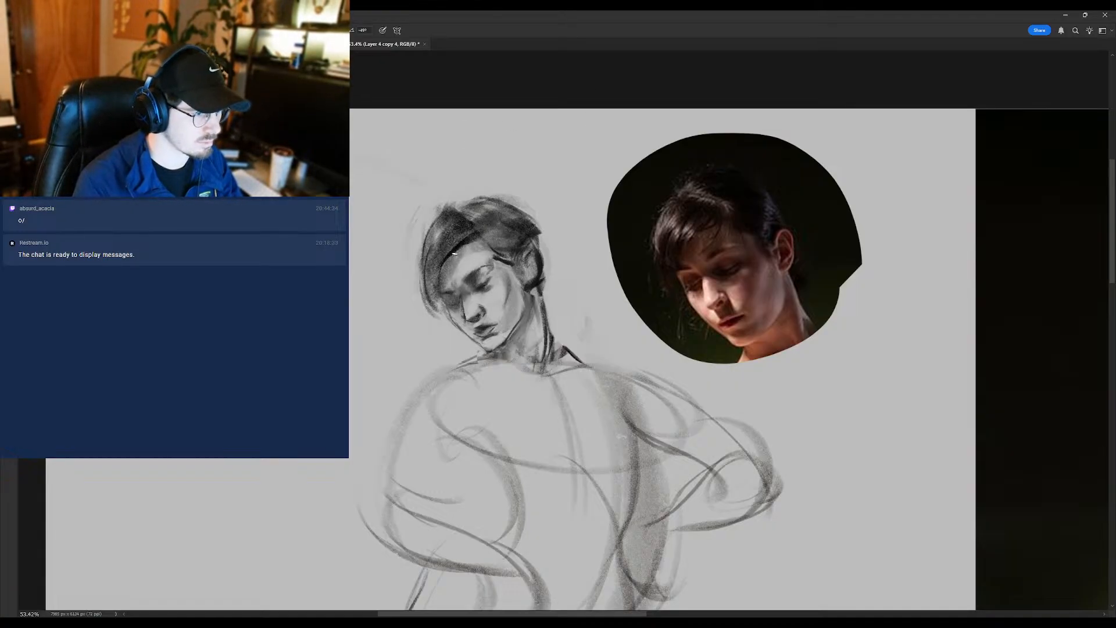
pyautogui.scroll(-3, 413, 250)
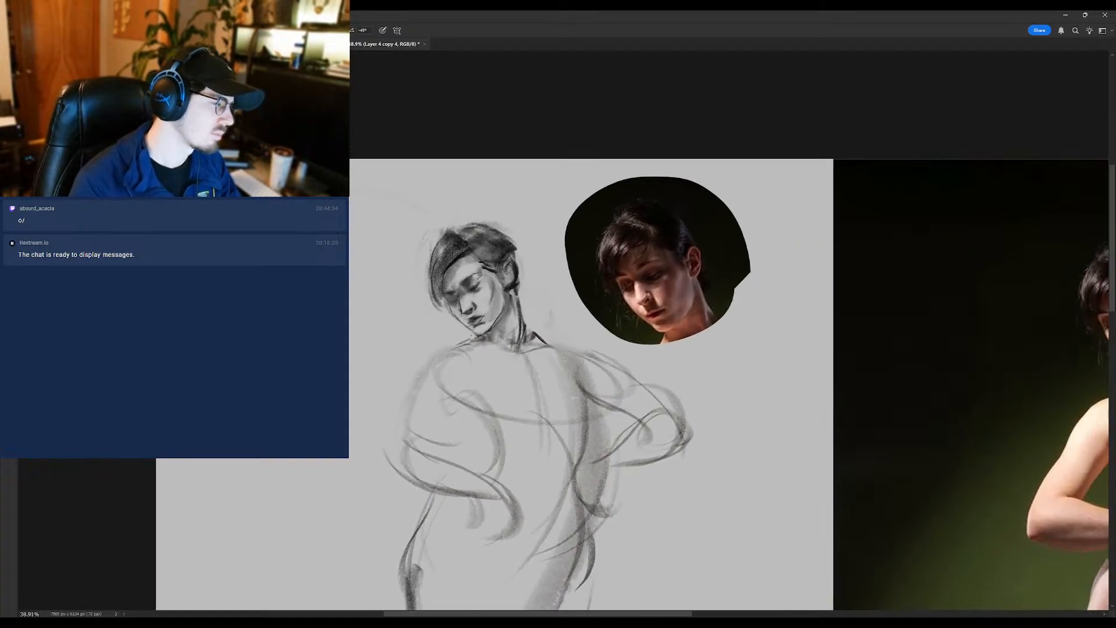
pyautogui.scroll(1, 436, 307)
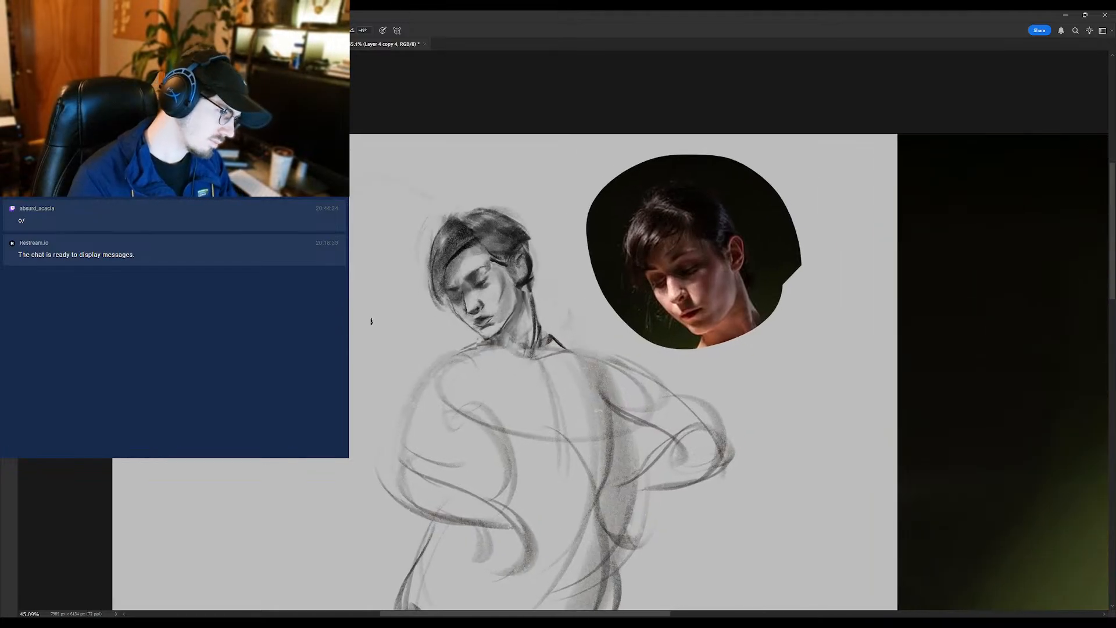
pyautogui.press('e')
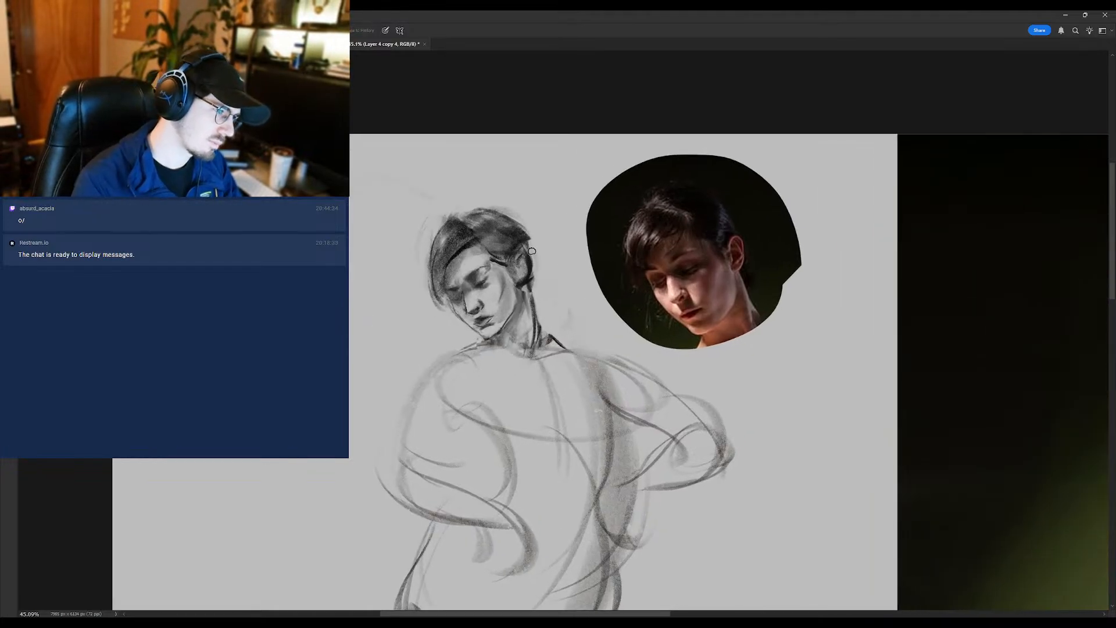
pyautogui.moveTo(536, 287); pyautogui.dragTo(544, 336)
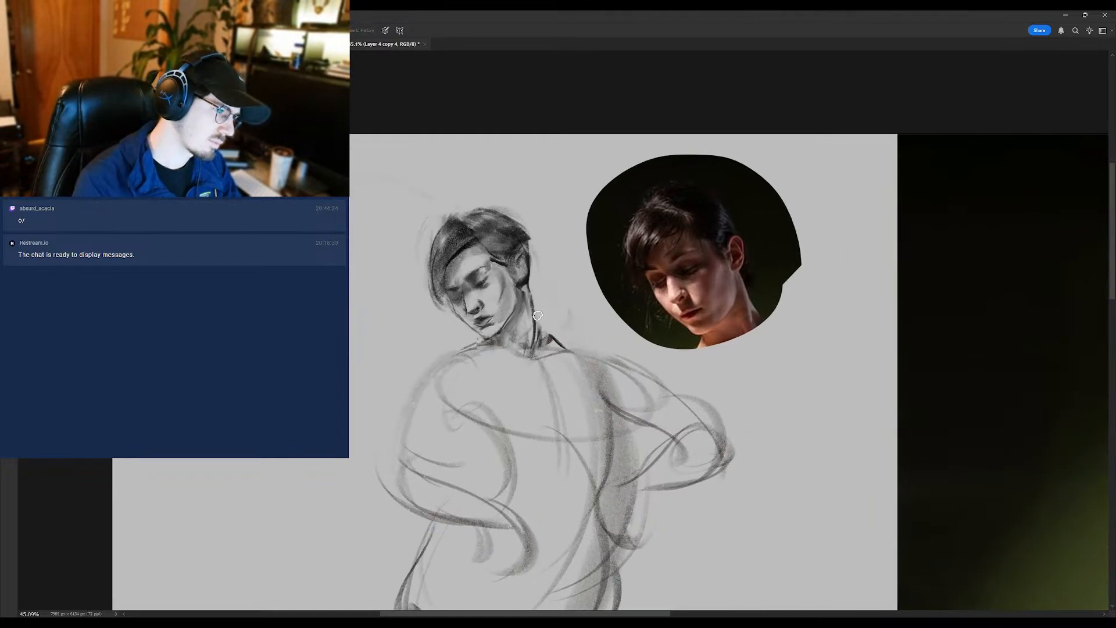
# - Strengthen the near eye and brow with the brush, softening the shading where the forehead meets the brow
pyautogui.press('b')
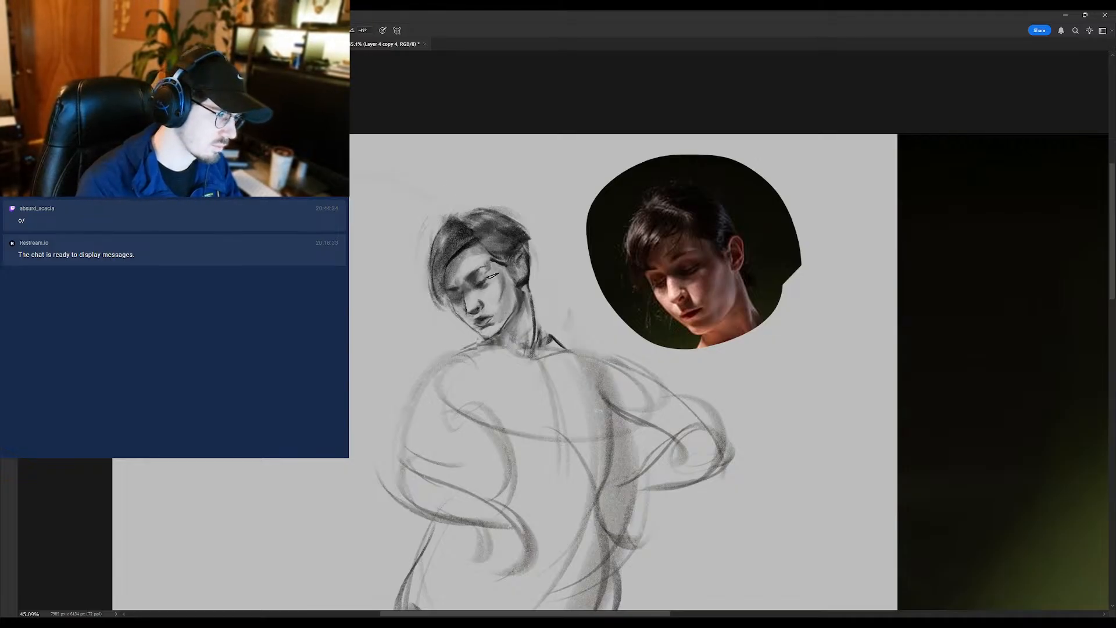
pyautogui.scroll(1, 484, 284)
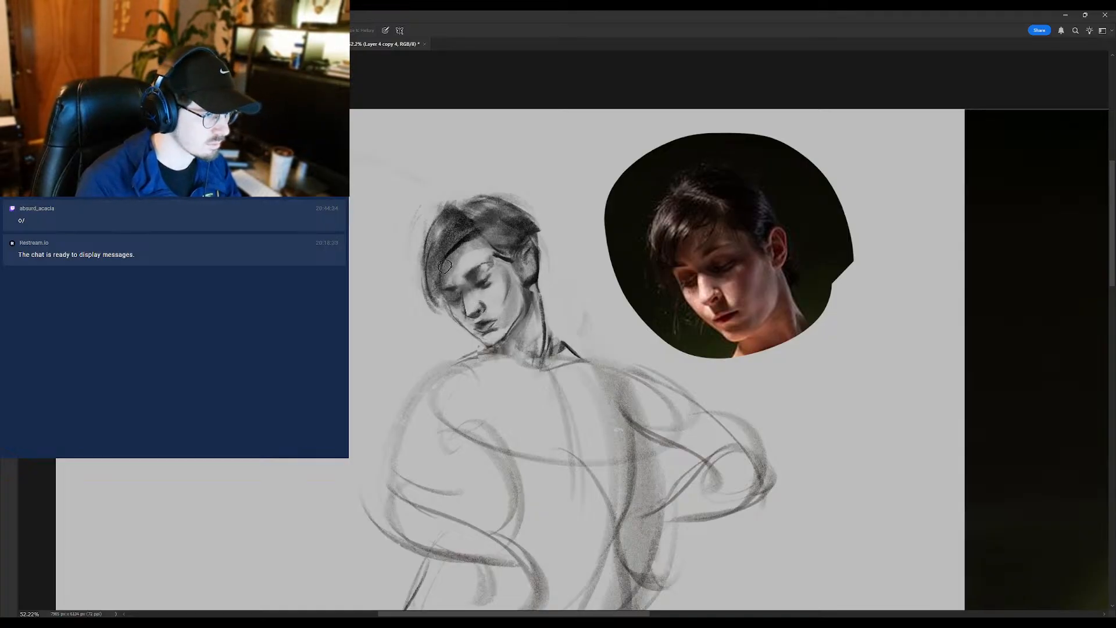
pyautogui.press('b')
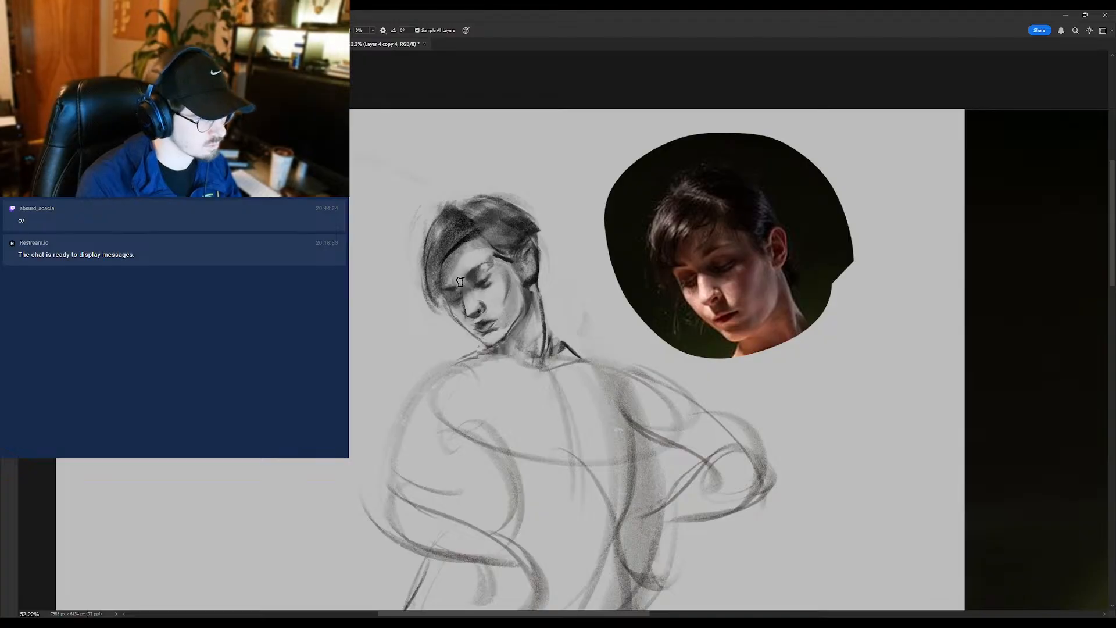
pyautogui.press('b')
pyautogui.scroll(-3, 443, 289)
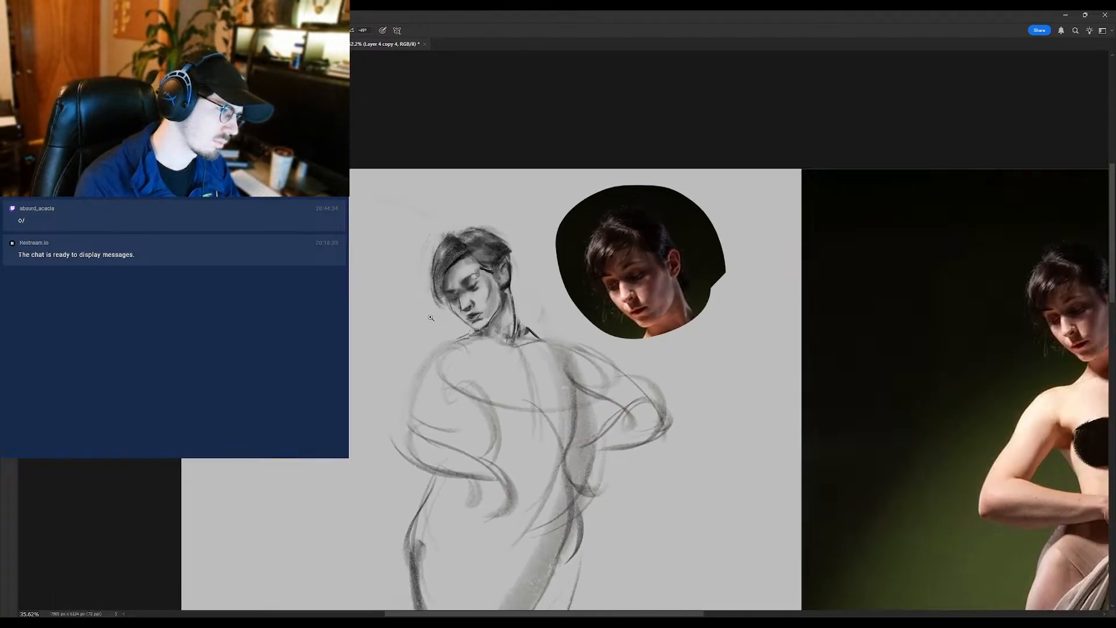
# - Duplicate the sketch layer and flip the canvas horizontally, framing the sketched figure beside the copied reference head
pyautogui.hotkey('ctrl', 'j')
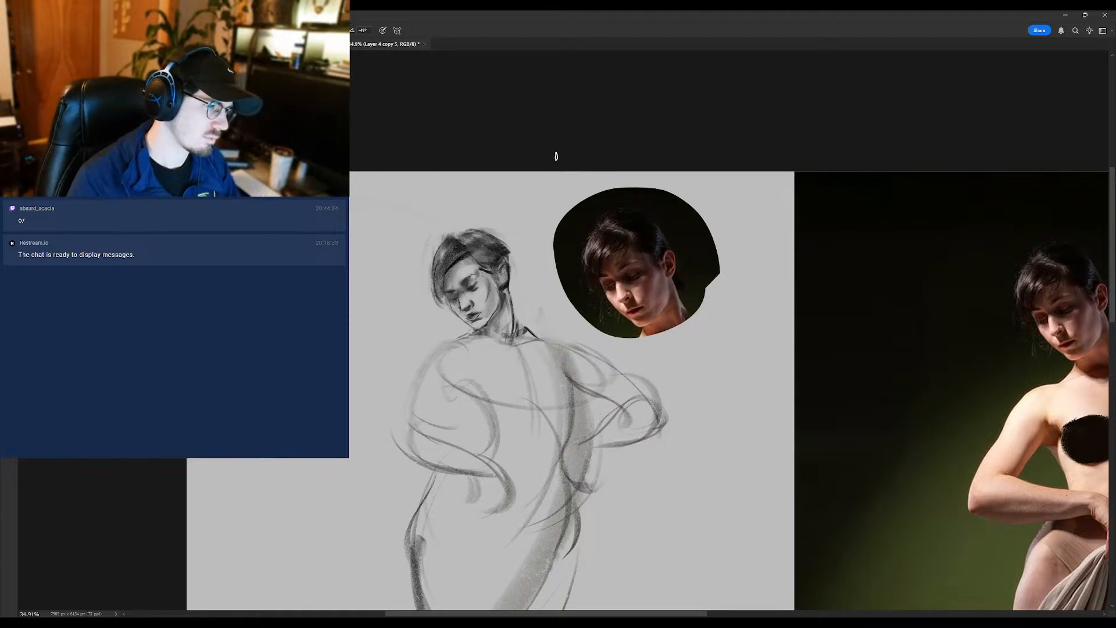
pyautogui.scroll(2, 480, 311)
pyautogui.scroll(1, 480, 311)
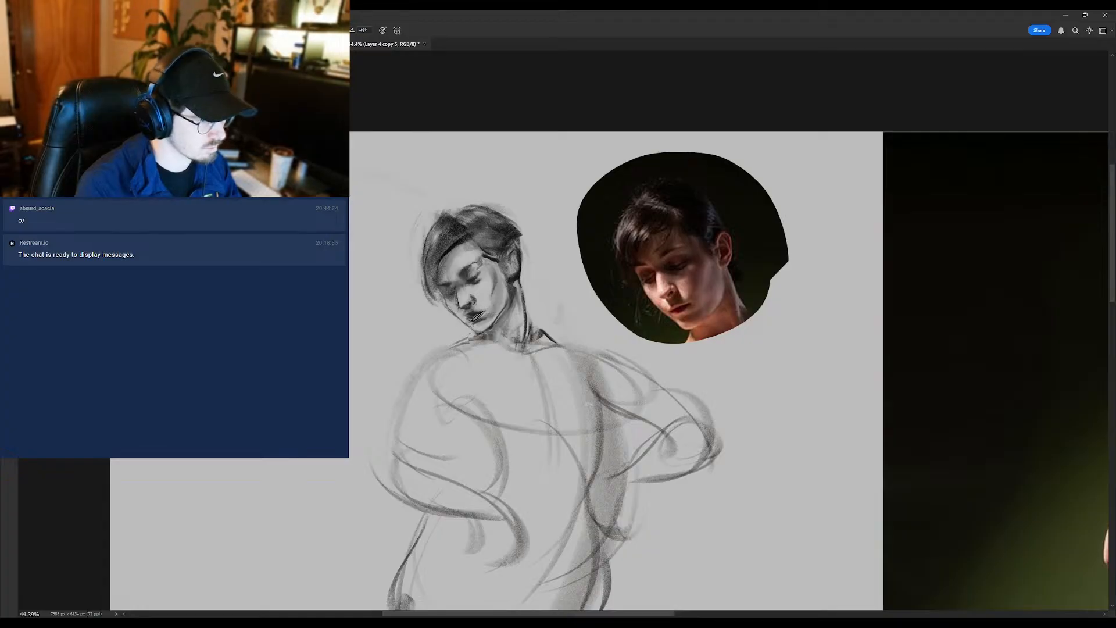
pyautogui.scroll(-2, 670, 285)
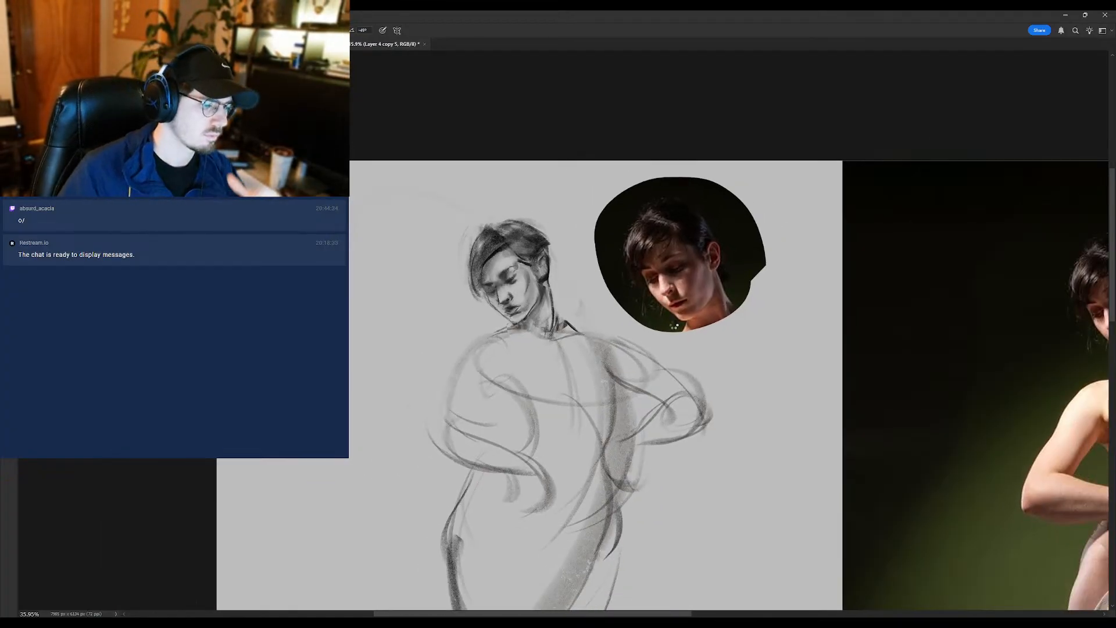
pyautogui.hotkey('ctrl', 'shift', 'h')
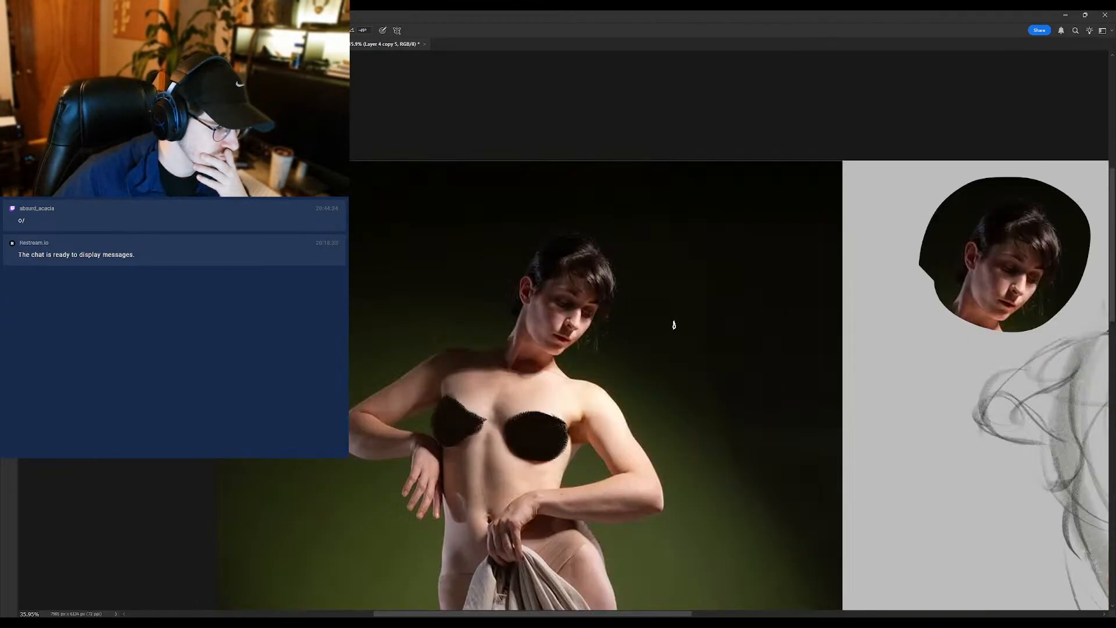
pyautogui.moveTo(730, 313); pyautogui.dragTo(242, 292)
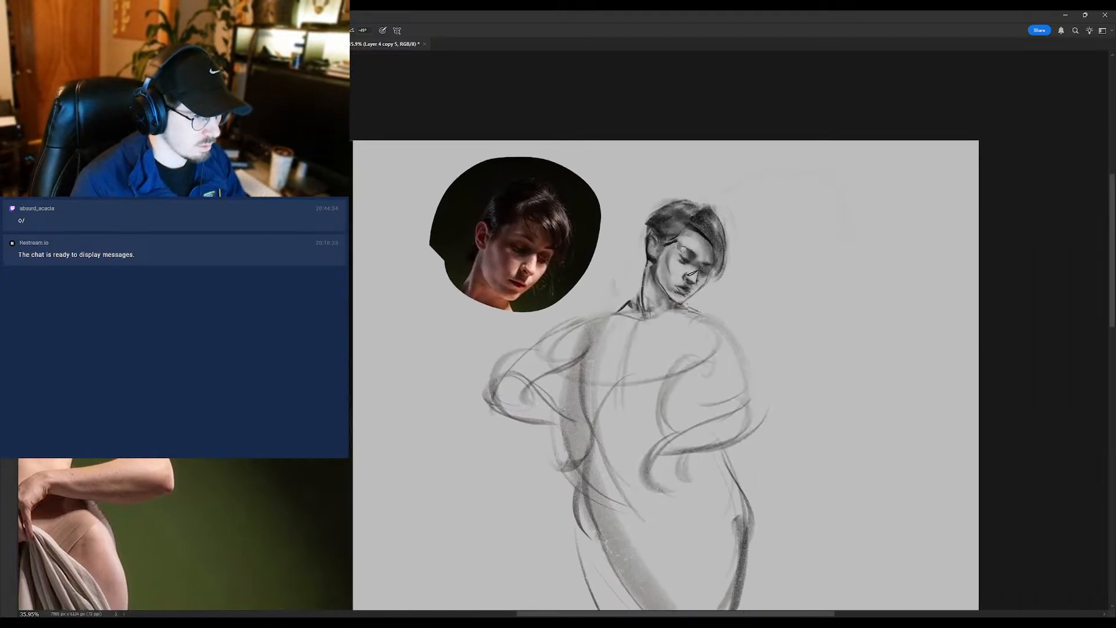
# - Refine the fringe along the forehead and the far side of the face, alternating the brush and eraser
pyautogui.keyDown('alt'); pyautogui.click(702, 233); pyautogui.keyUp('alt')
pyautogui.press('e')
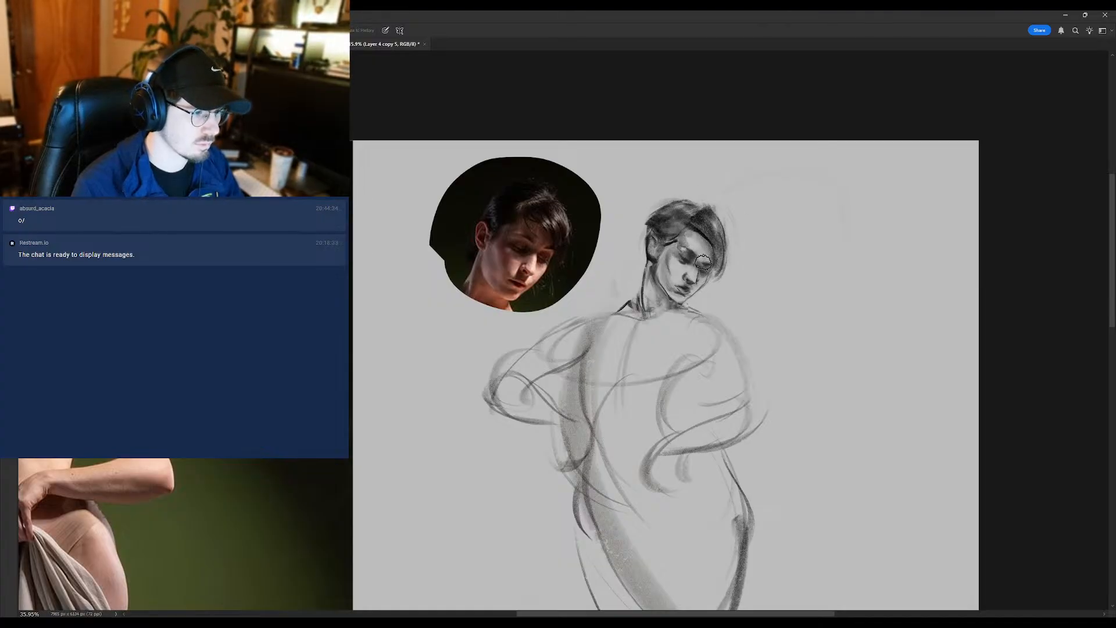
pyautogui.press('b')
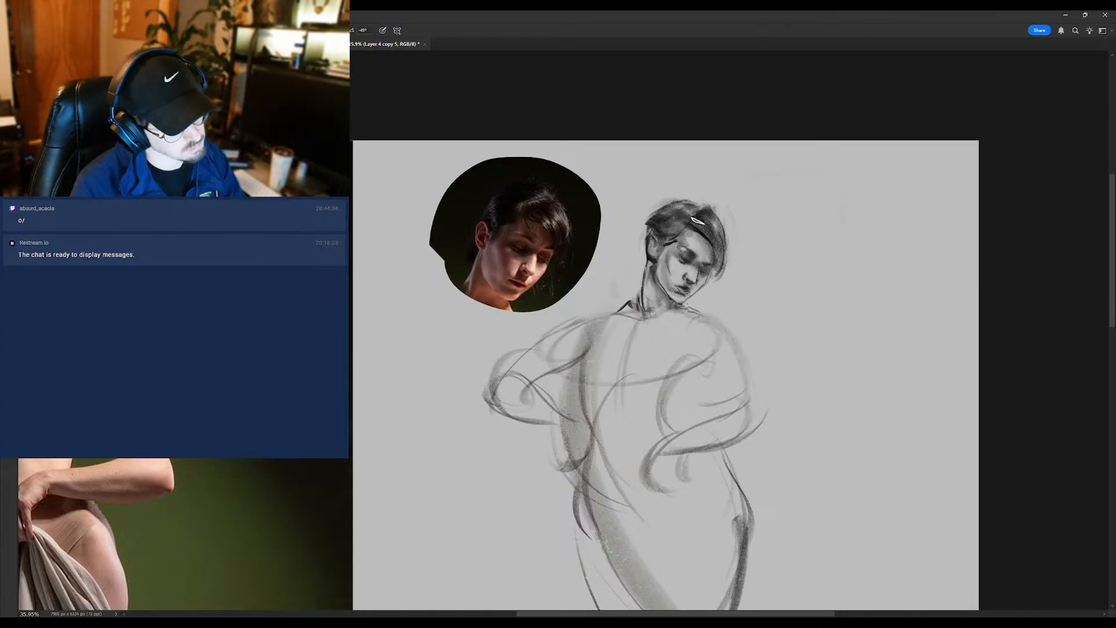
pyautogui.keyDown('alt'); pyautogui.click(701, 230); pyautogui.keyUp('alt')
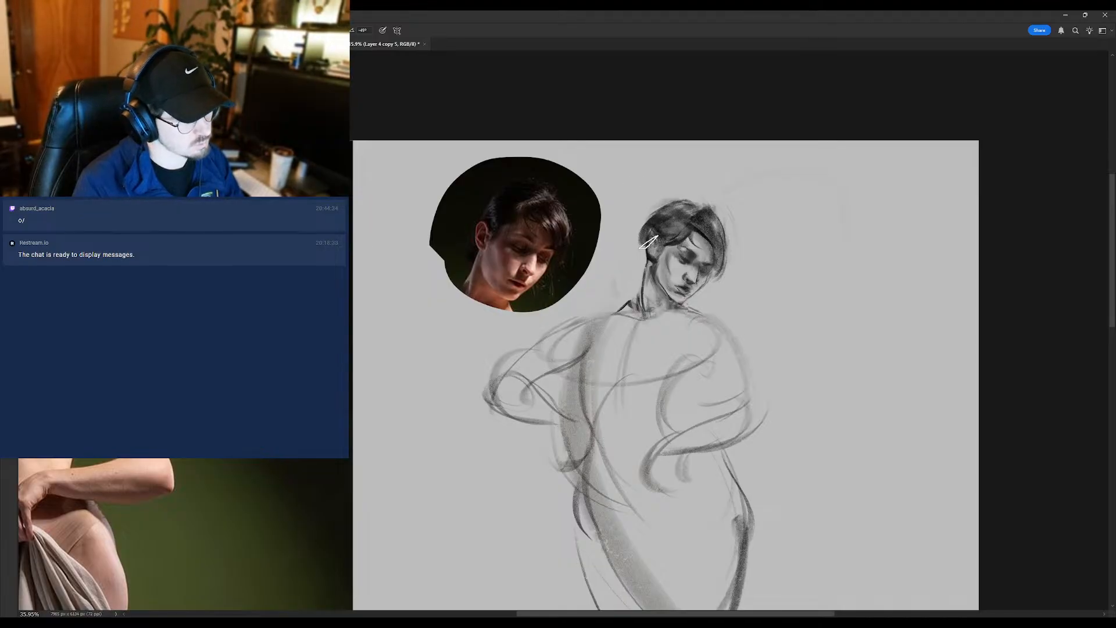
# - Undo the first stroke behind the ear, redraw the hair bun there, and add a loose strand beside the chin
pyautogui.moveTo(644, 220)
pyautogui.mouseDown()
pyautogui.moveTo(642, 276)
pyautogui.moveTo(642, 258)
pyautogui.mouseUp()
pyautogui.hotkey('ctrl', 'z')
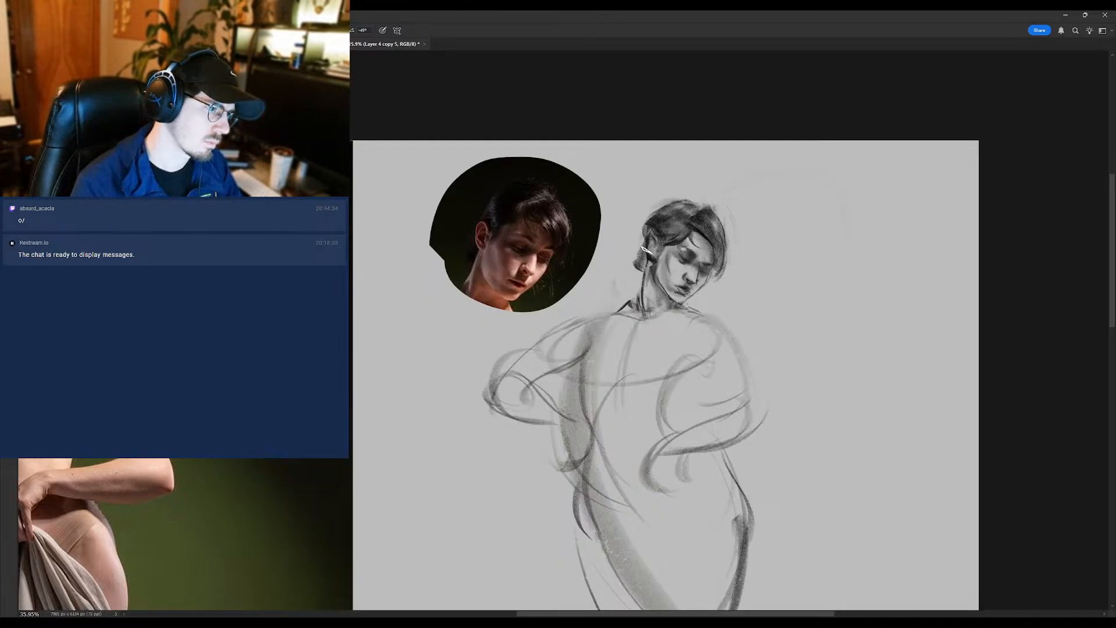
pyautogui.moveTo(644, 243); pyautogui.dragTo(626, 282)
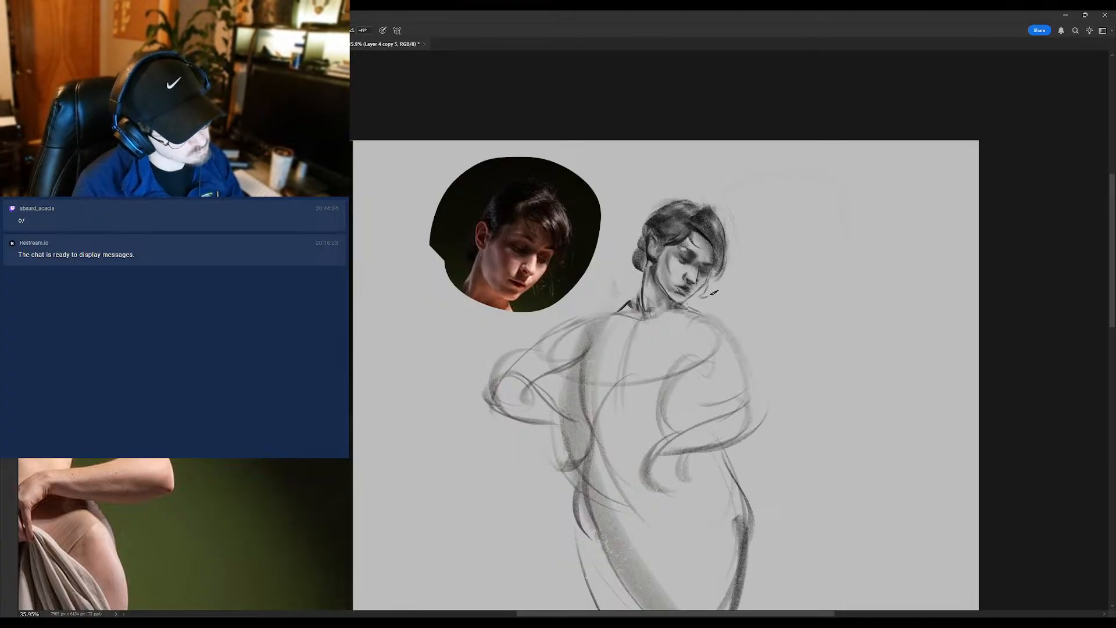
pyautogui.moveTo(704, 298)
pyautogui.mouseDown()
pyautogui.moveTo(660, 324)
pyautogui.moveTo(679, 304)
pyautogui.mouseUp()
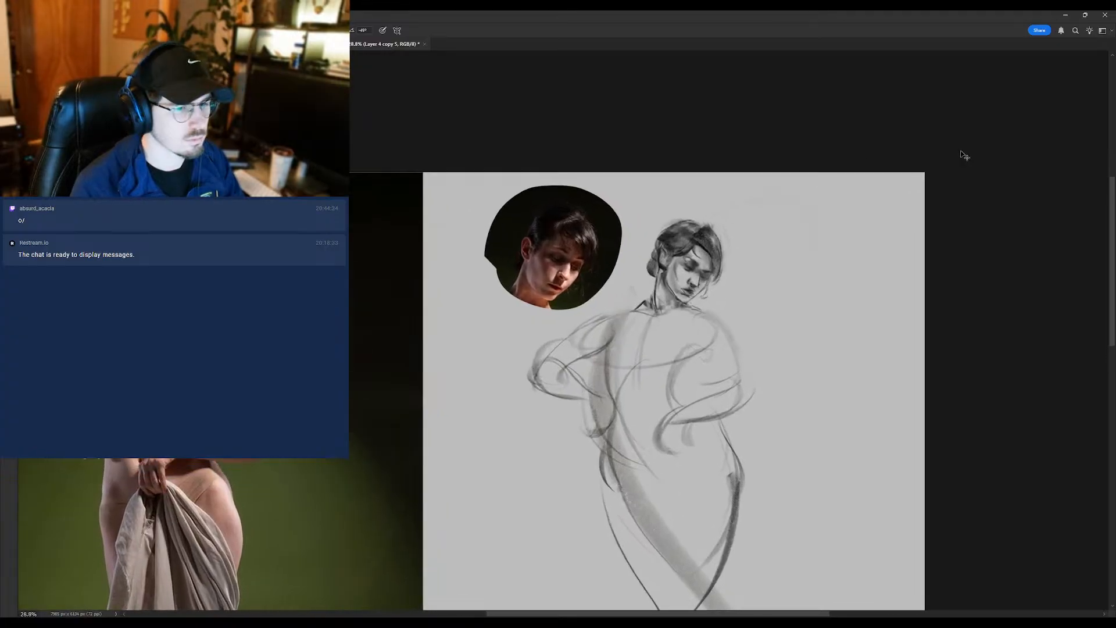
# - Duplicate the sketch layer again and flip the canvas back, framing the sketch beside the full reference photo
pyautogui.hotkey('ctrl', 'j')
pyautogui.click(931, 254)
pyautogui.hotkey('ctrl', 'shift', 'h')
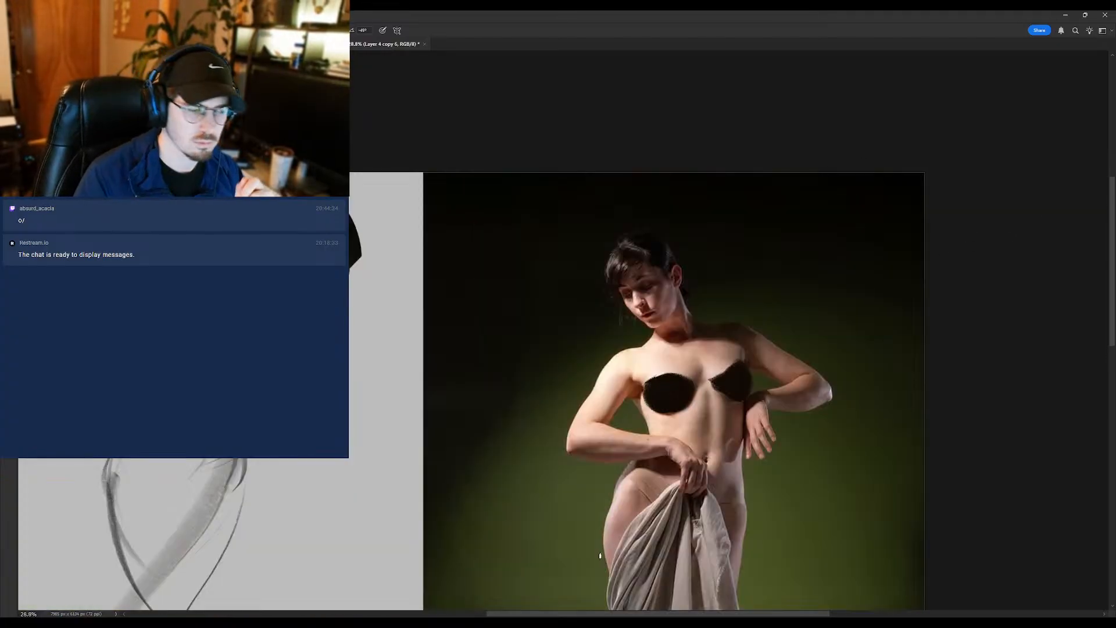
pyautogui.moveTo(330, 325)
pyautogui.mouseDown()
pyautogui.moveTo(472, 314)
pyautogui.moveTo(542, 230)
pyautogui.mouseUp()
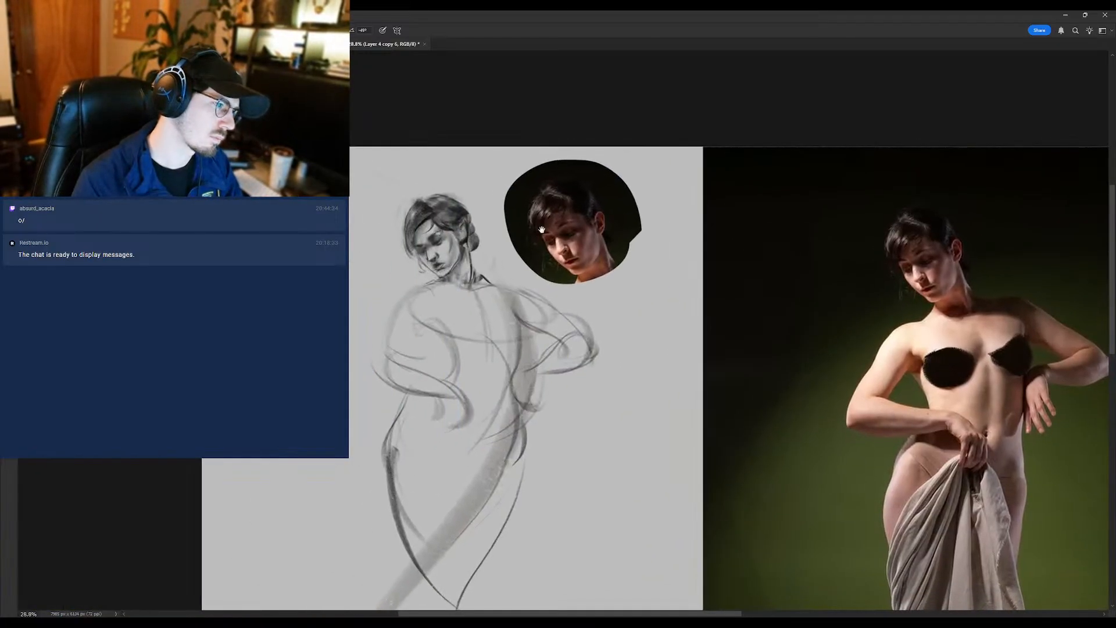
# - Refine the mouth and the far cheek with the brush, cleaning the strokes with the eraser
pyautogui.moveTo(402, 219); pyautogui.dragTo(419, 221)
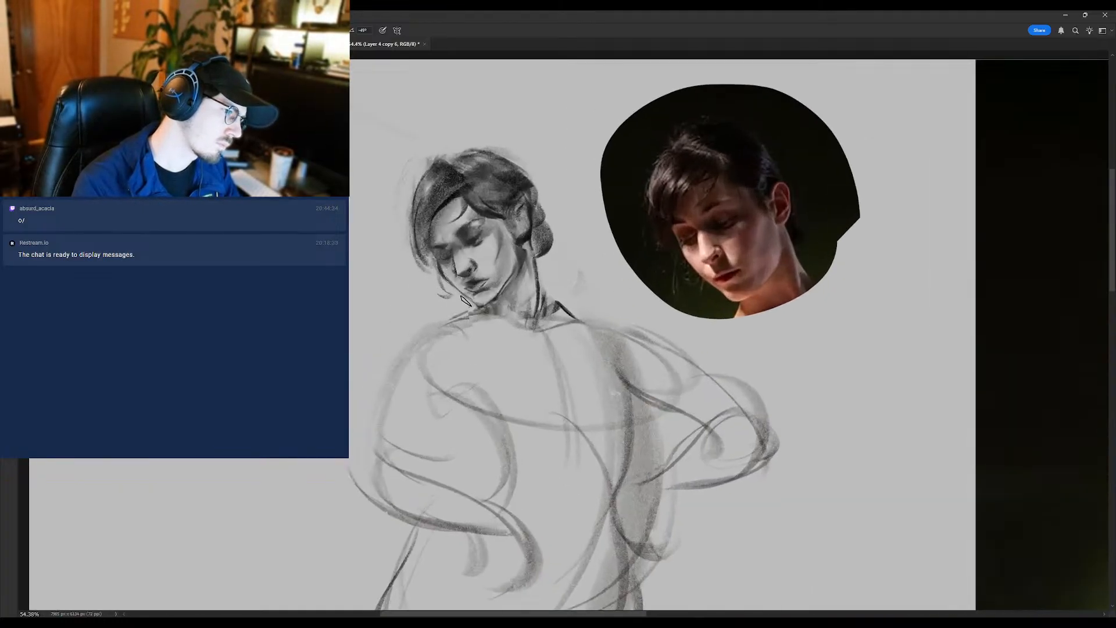
pyautogui.moveTo(454, 272)
pyautogui.mouseDown()
pyautogui.moveTo(410, 275)
pyautogui.moveTo(472, 288)
pyautogui.mouseUp()
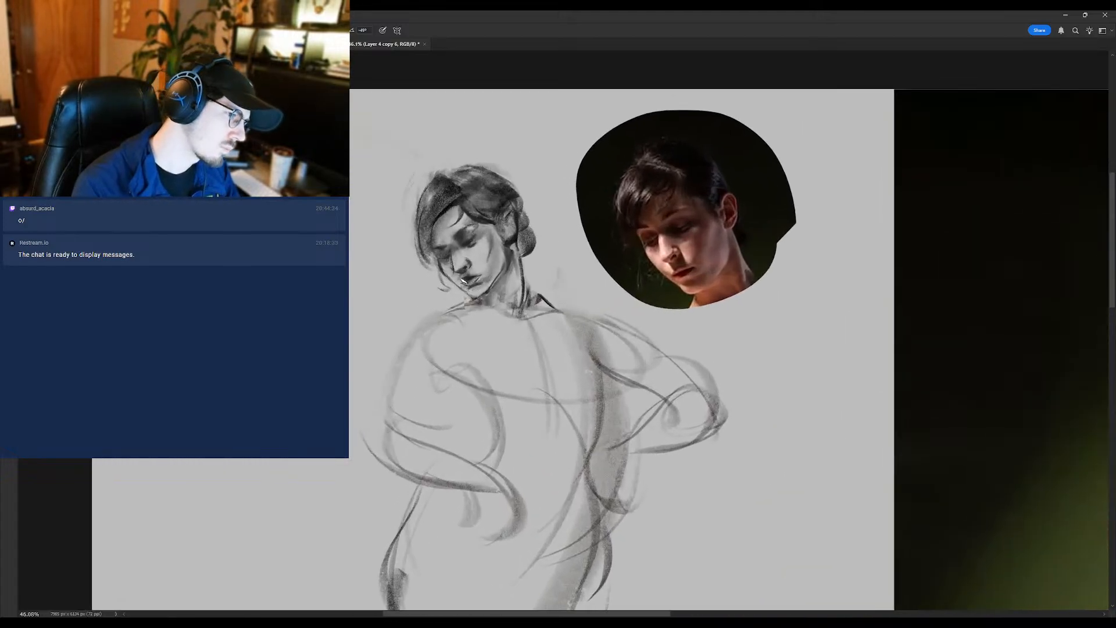
pyautogui.press('e')
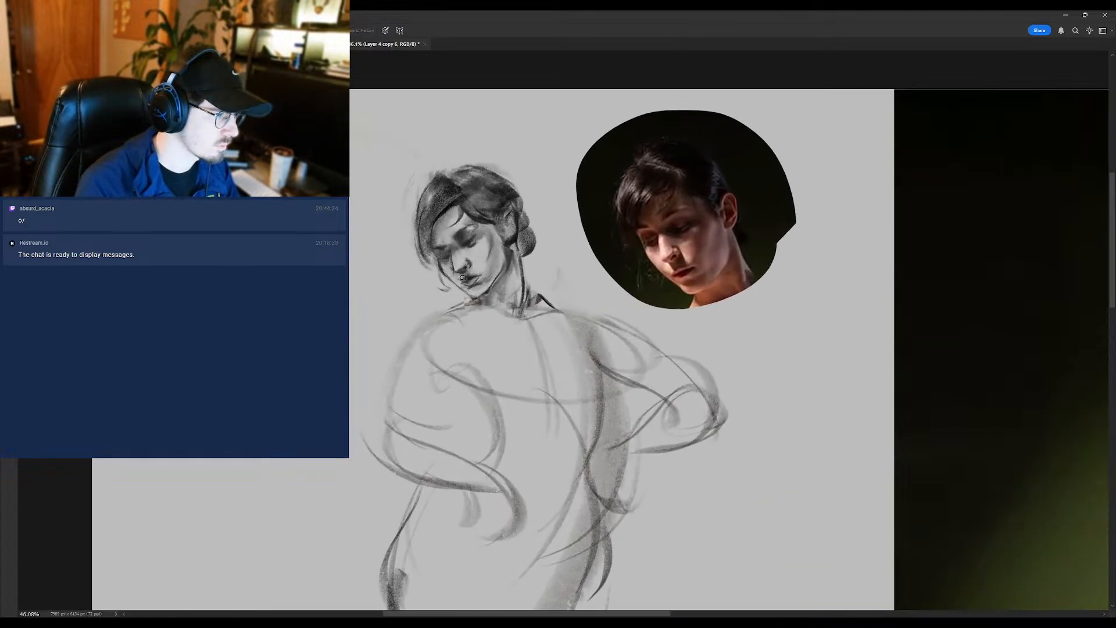
pyautogui.moveTo(445, 259)
pyautogui.mouseDown()
pyautogui.moveTo(427, 259)
pyautogui.moveTo(446, 259)
pyautogui.mouseUp()
# - Rework the far eye socket and the bridge of the nose, alternating the brush and eraser
pyautogui.press('b')
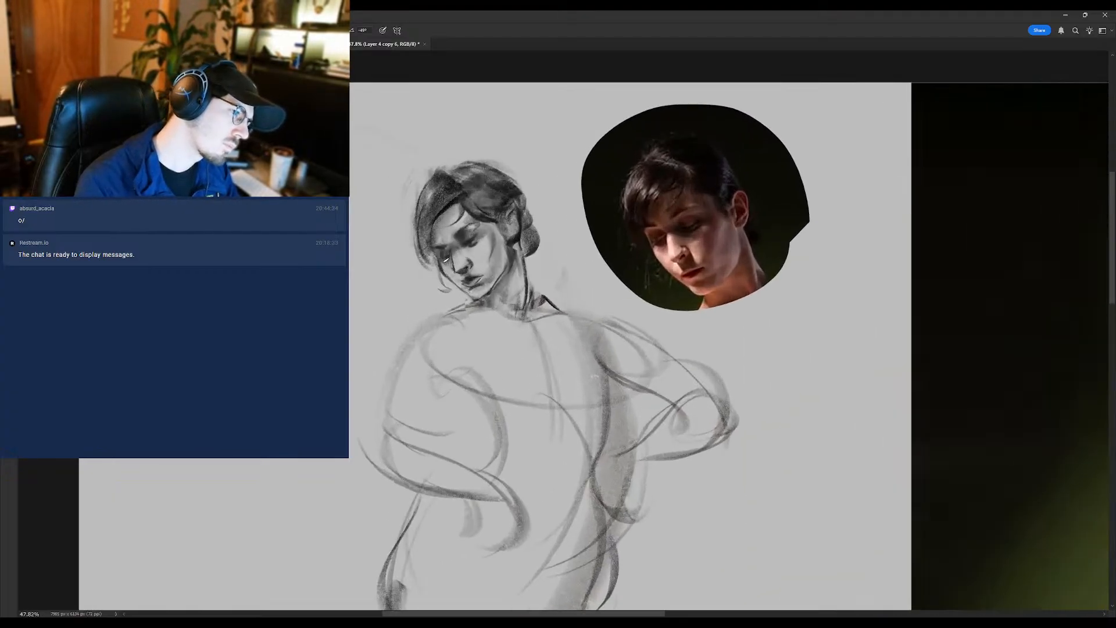
pyautogui.moveTo(448, 260)
pyautogui.mouseDown()
pyautogui.moveTo(415, 279)
pyautogui.moveTo(433, 292)
pyautogui.moveTo(463, 249)
pyautogui.moveTo(446, 251)
pyautogui.mouseUp()
pyautogui.press('e')
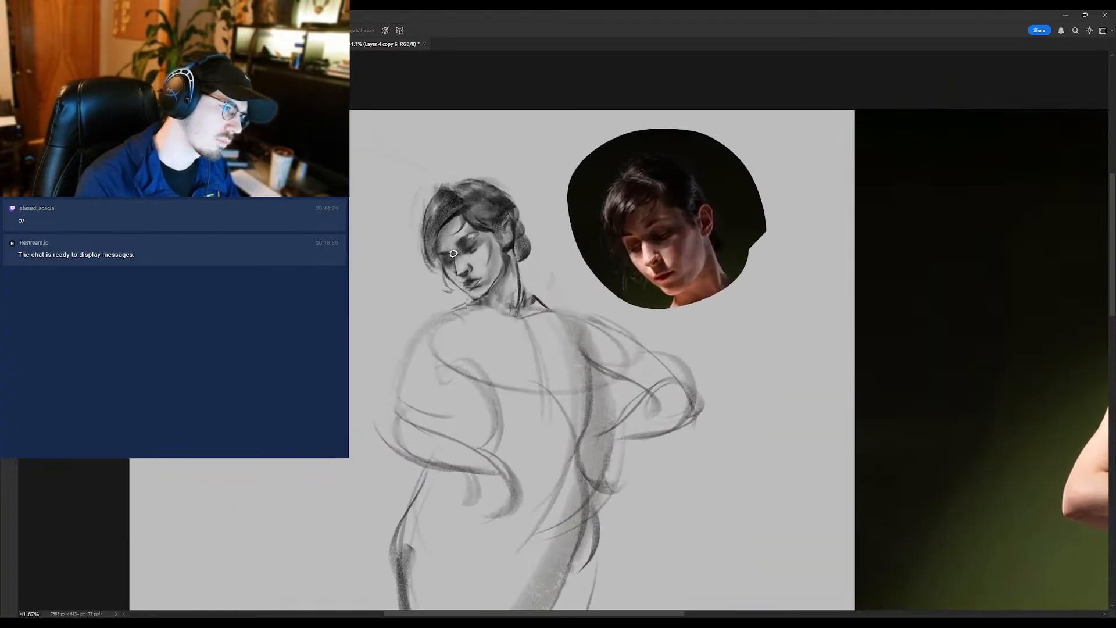
pyautogui.press('b')
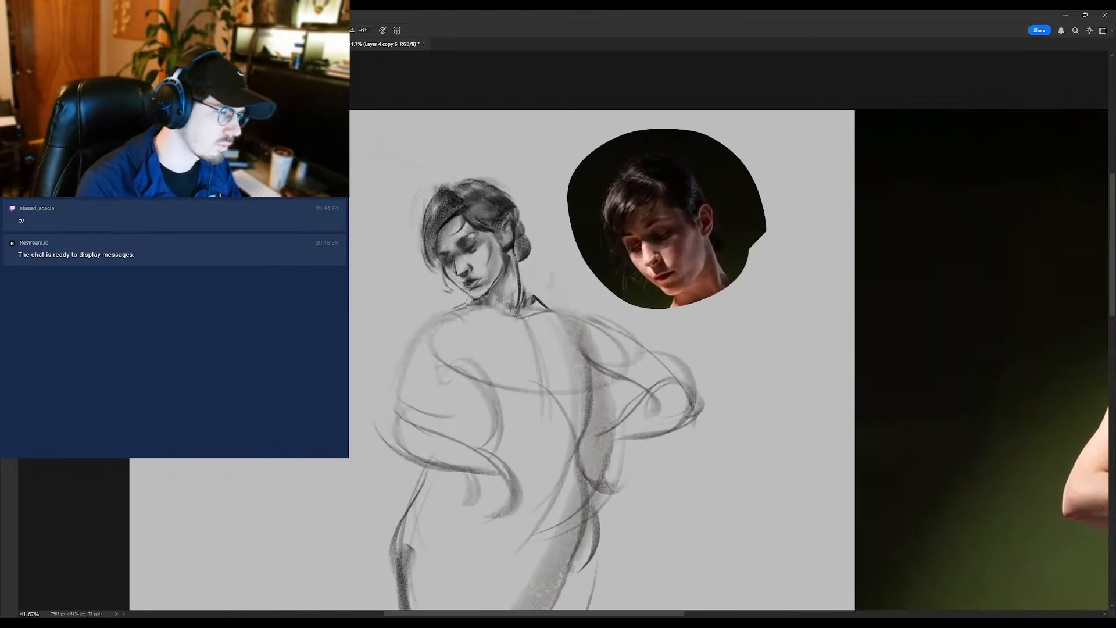
# - Darken the brows, the near eye socket and the inner corner of the near eye with the brush
pyautogui.moveTo(434, 242); pyautogui.dragTo(465, 249)
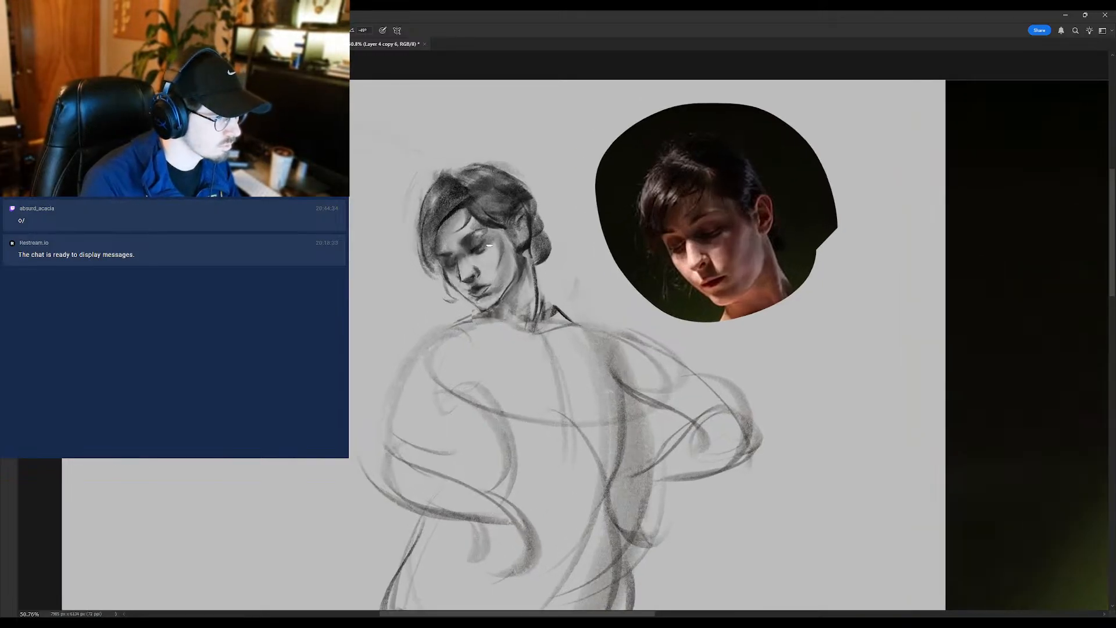
pyautogui.moveTo(464, 233)
pyautogui.mouseDown()
pyautogui.moveTo(440, 235)
pyautogui.moveTo(510, 248)
pyautogui.moveTo(419, 299)
pyautogui.moveTo(492, 273)
pyautogui.mouseUp()
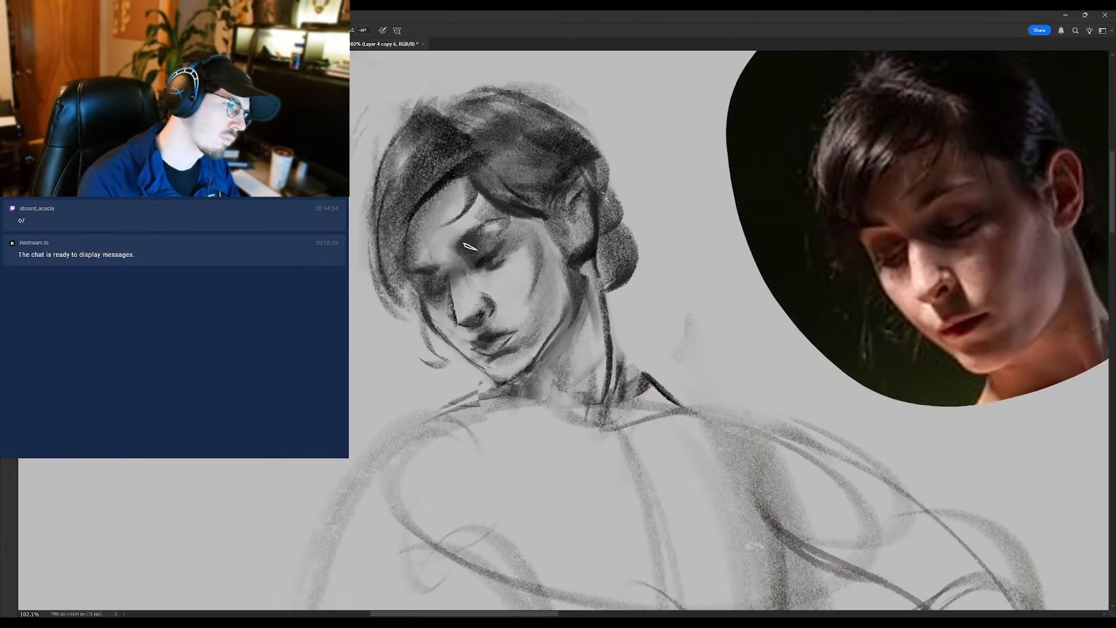
pyautogui.moveTo(467, 241)
pyautogui.mouseDown()
pyautogui.moveTo(487, 226)
pyautogui.moveTo(477, 242)
pyautogui.mouseUp()
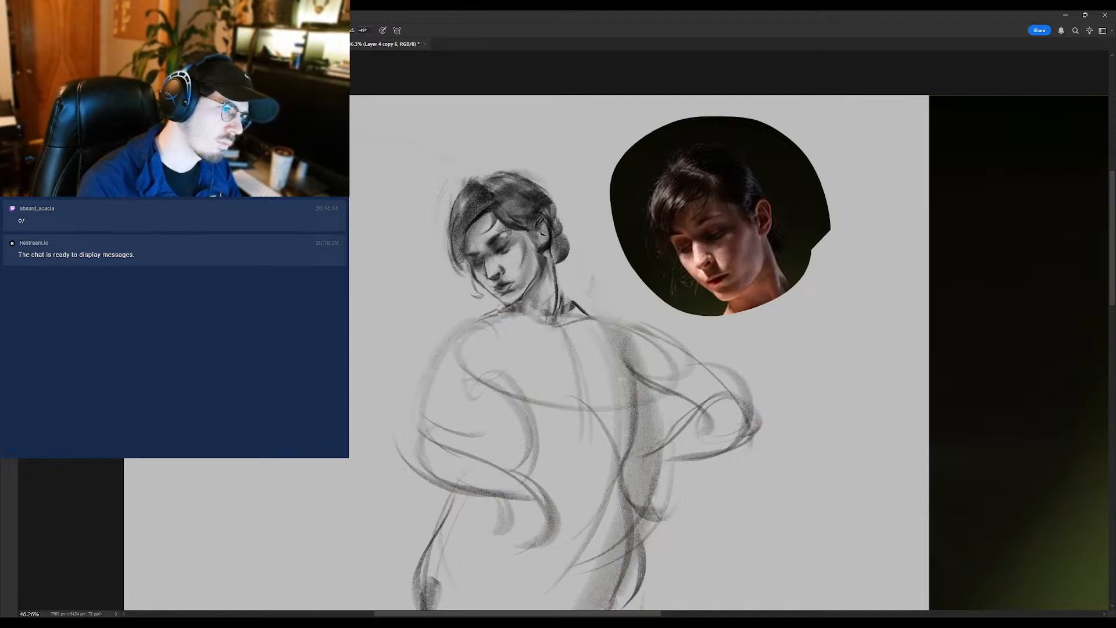
# - Soften the shading along the jaw and neck with the Smudge tool, cleaning the edges with the eraser
pyautogui.hotkey('shift', 'b')
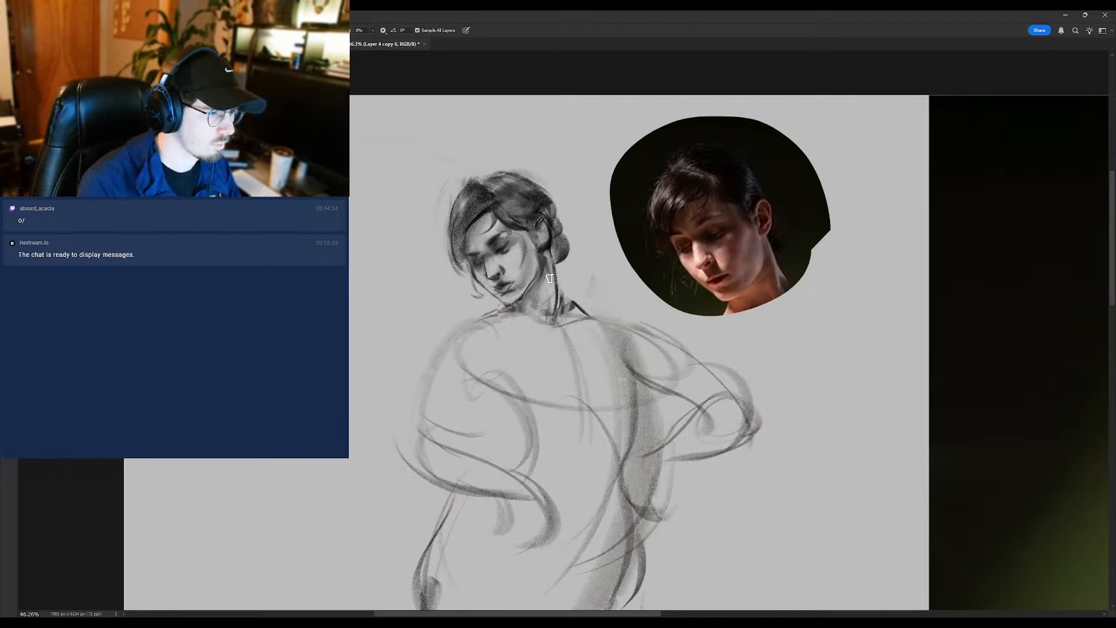
pyautogui.moveTo(543, 298)
pyautogui.mouseDown()
pyautogui.moveTo(519, 330)
pyautogui.moveTo(534, 317)
pyautogui.moveTo(519, 295)
pyautogui.mouseUp()
pyautogui.press('e')
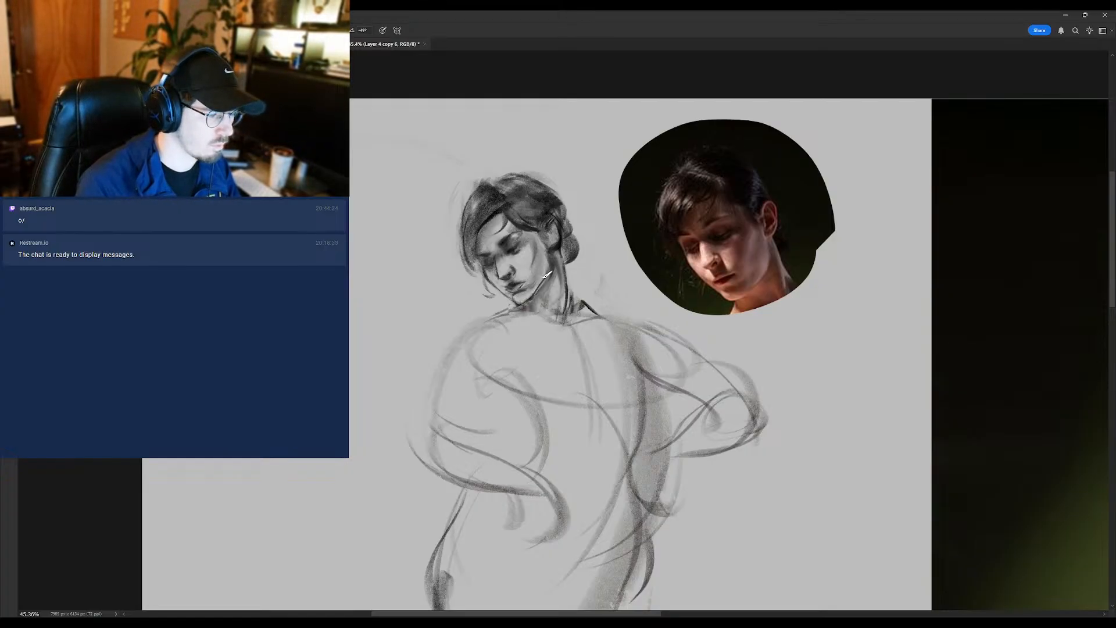
pyautogui.hotkey('shift', 'b')
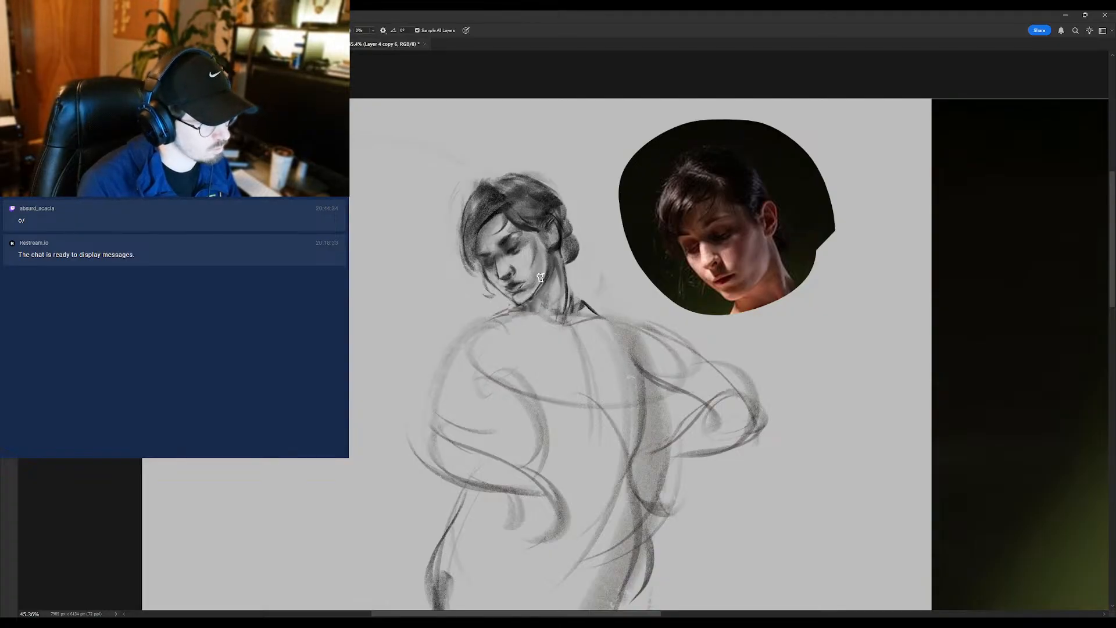
pyautogui.moveTo(545, 277)
pyautogui.mouseDown()
pyautogui.moveTo(516, 306)
pyautogui.moveTo(537, 279)
pyautogui.mouseUp()
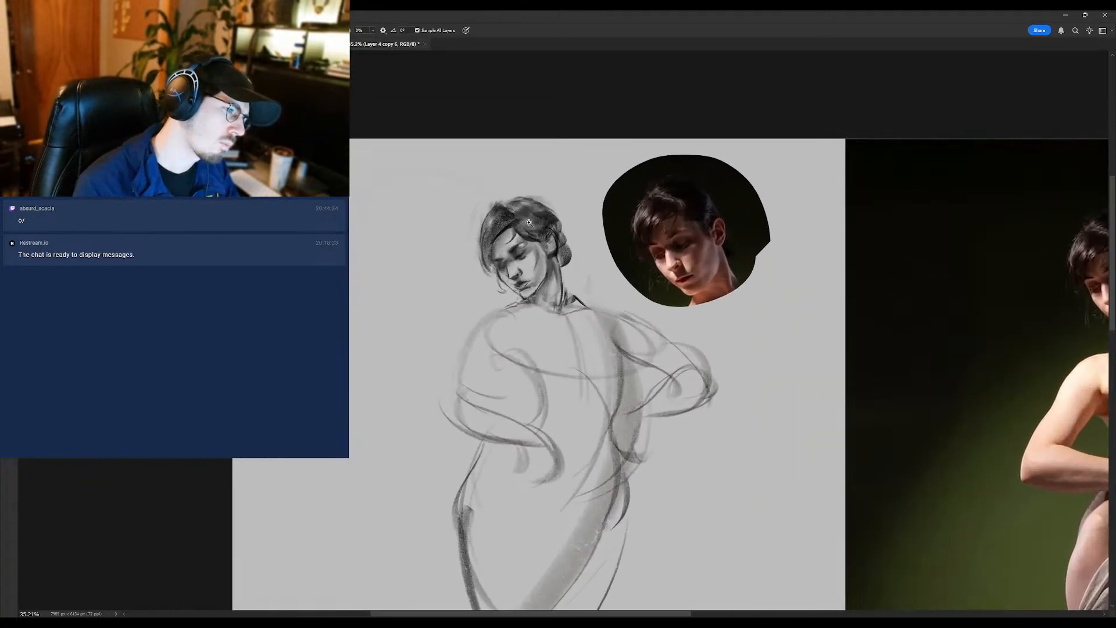
# - Blend the far eye area and rework the hair framing the forehead and far cheek with the brush
pyautogui.moveTo(509, 244); pyautogui.dragTo(518, 263)
pyautogui.press('b')
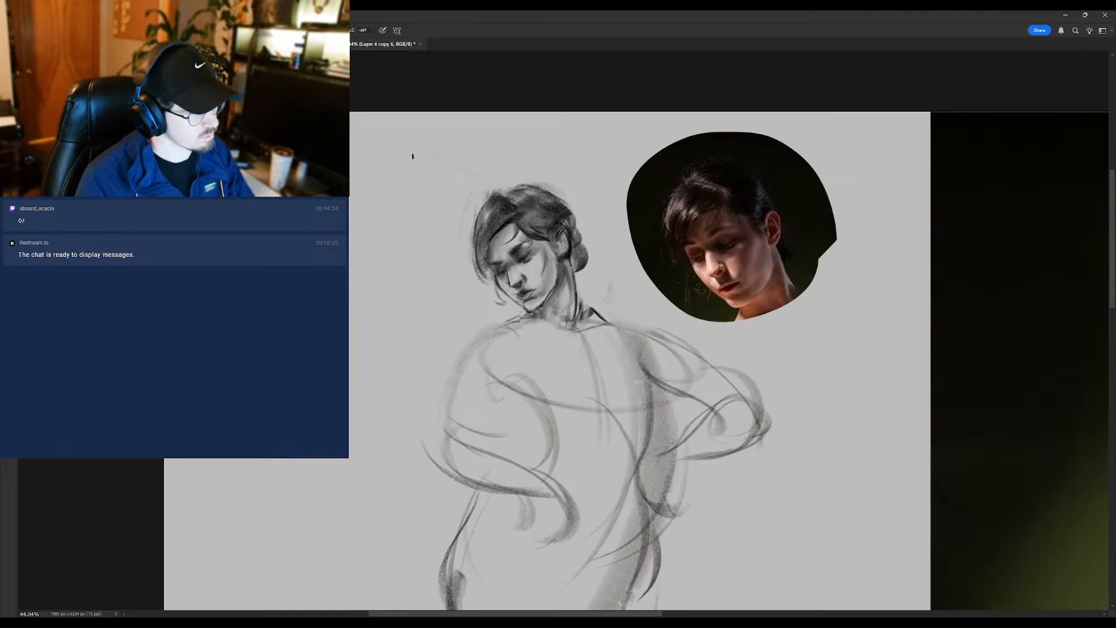
pyautogui.moveTo(518, 223)
pyautogui.mouseDown()
pyautogui.moveTo(469, 292)
pyautogui.moveTo(488, 281)
pyautogui.mouseUp()
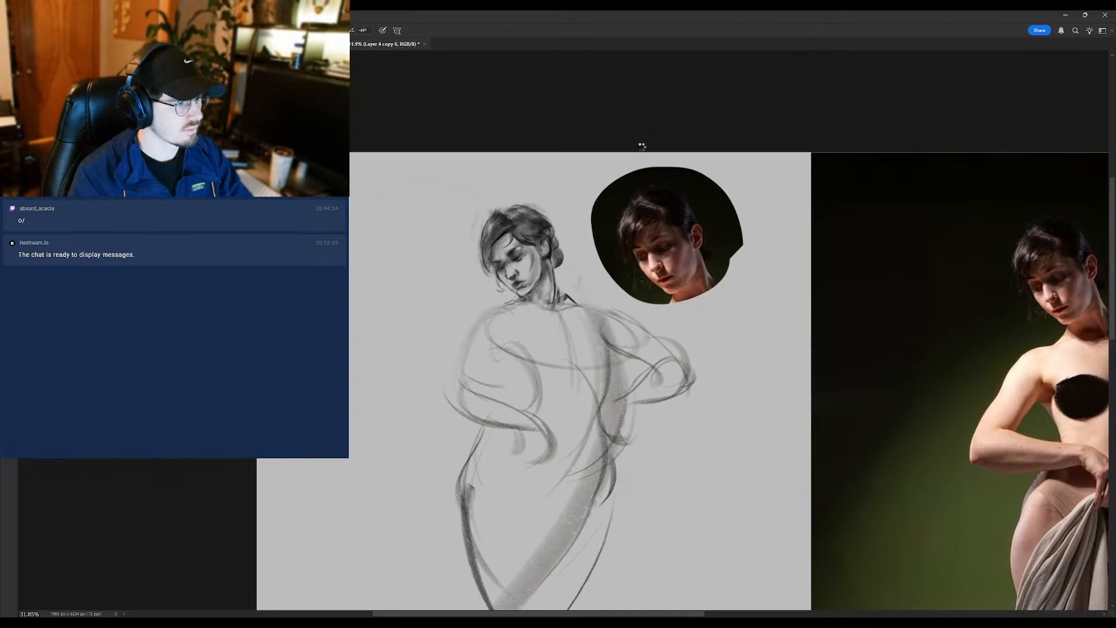
# - Flip the canvas horizontally, frame the sketched head and refine the chin with the brush and Smudge tool
pyautogui.hotkey('ctrl', 'shift', 'h')
pyautogui.moveTo(817, 327); pyautogui.dragTo(507, 351)
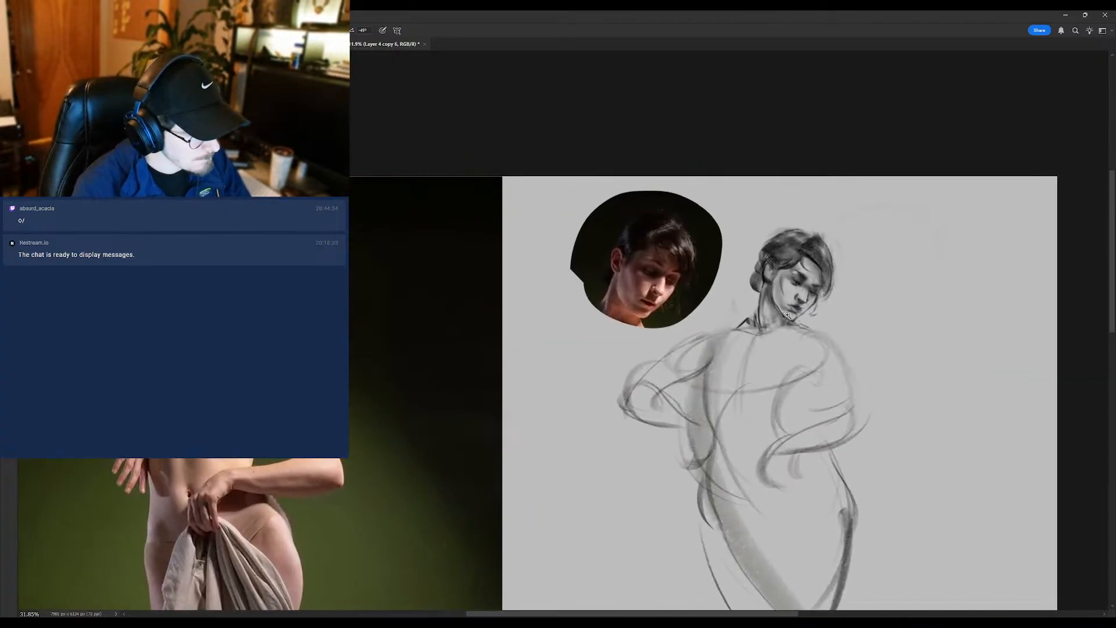
pyautogui.moveTo(793, 312)
pyautogui.mouseDown()
pyautogui.moveTo(831, 319)
pyautogui.moveTo(796, 317)
pyautogui.mouseUp()
pyautogui.press('r')
pyautogui.press('b')
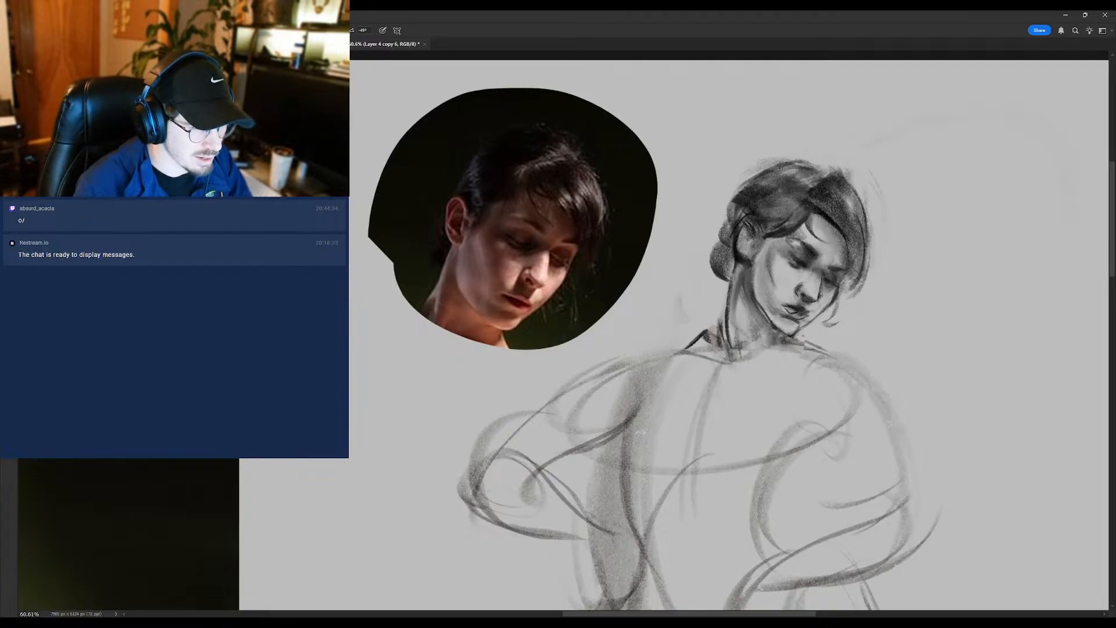
# - Duplicate the sketch layer and refine the mouth, chin and nose with the brush, checking the head against the whole figure
pyautogui.hotkey('ctrl', 'j')
pyautogui.click(1004, 214)
pyautogui.press('r')
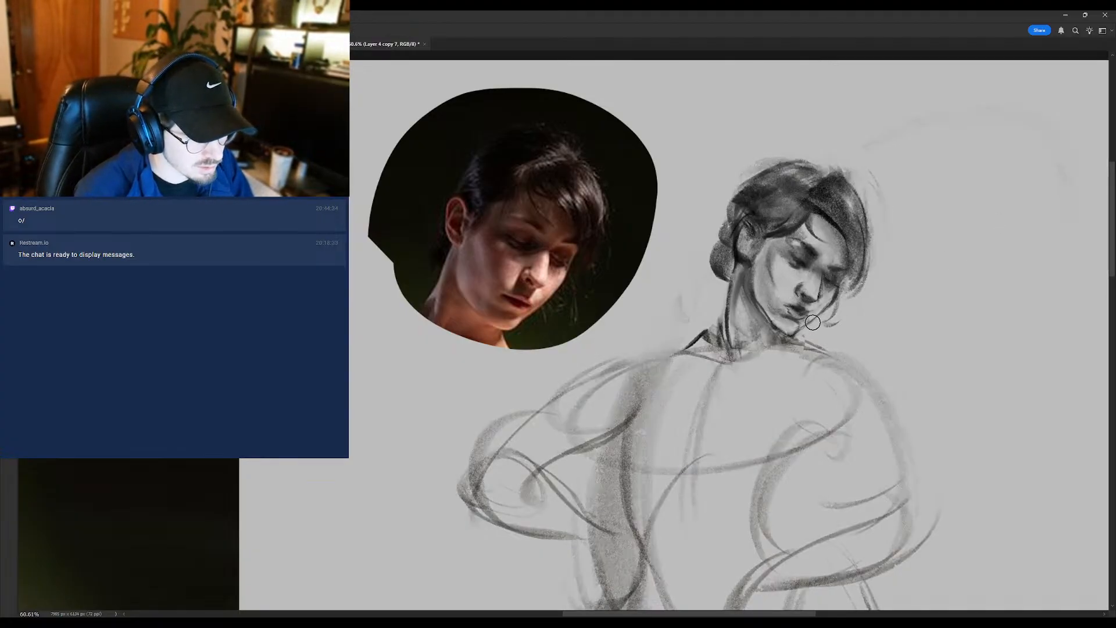
pyautogui.press('b')
pyautogui.scroll(-5, 799, 320)
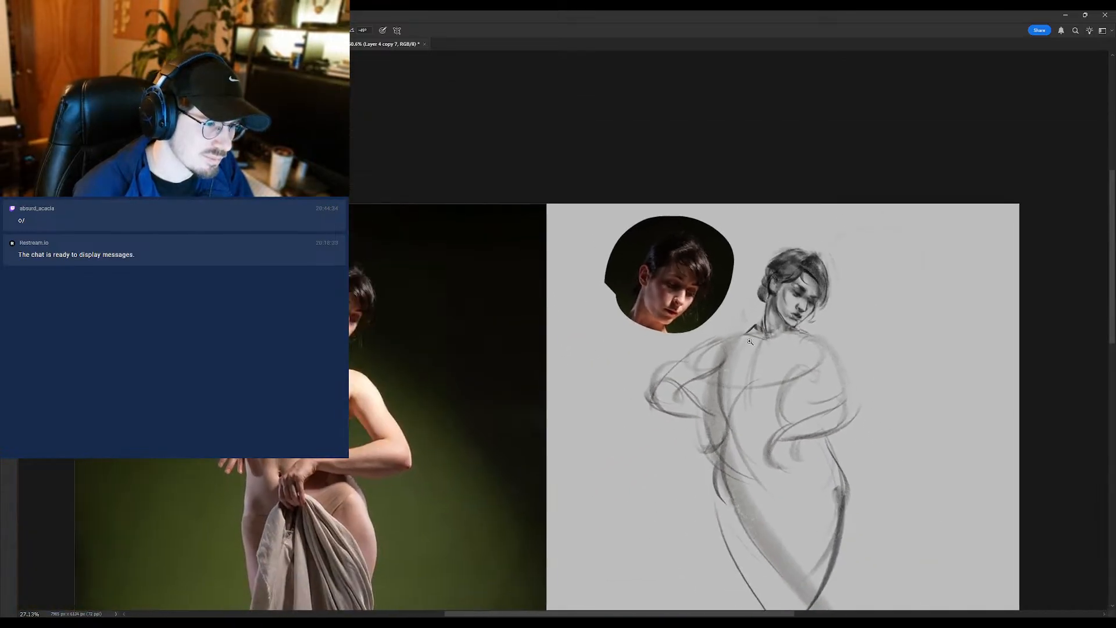
pyautogui.scroll(6, 798, 320)
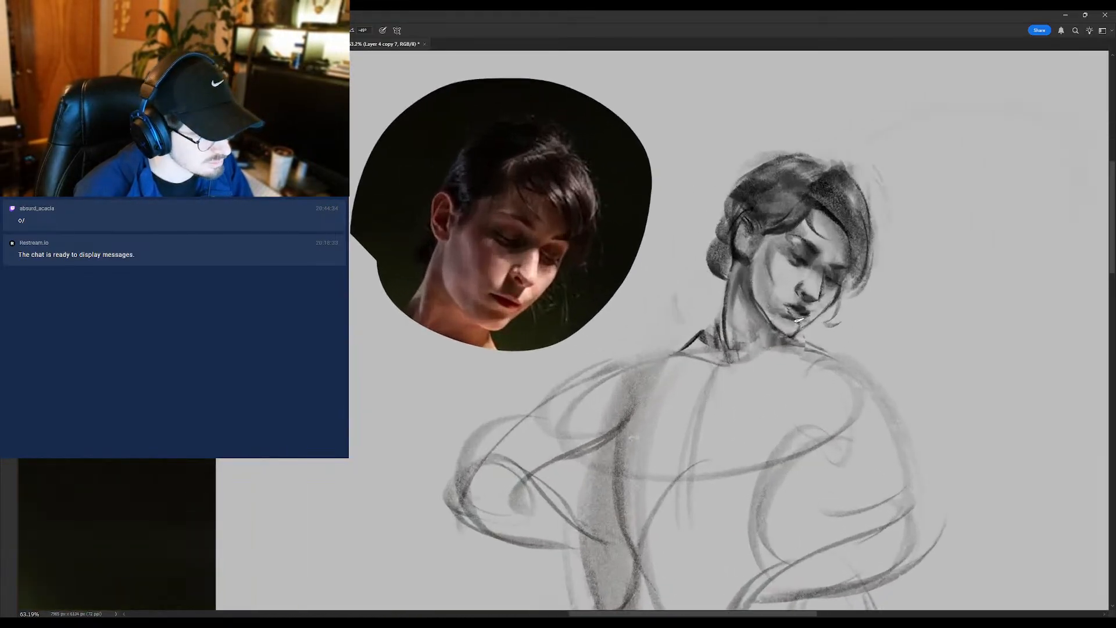
pyautogui.scroll(-5, 779, 299)
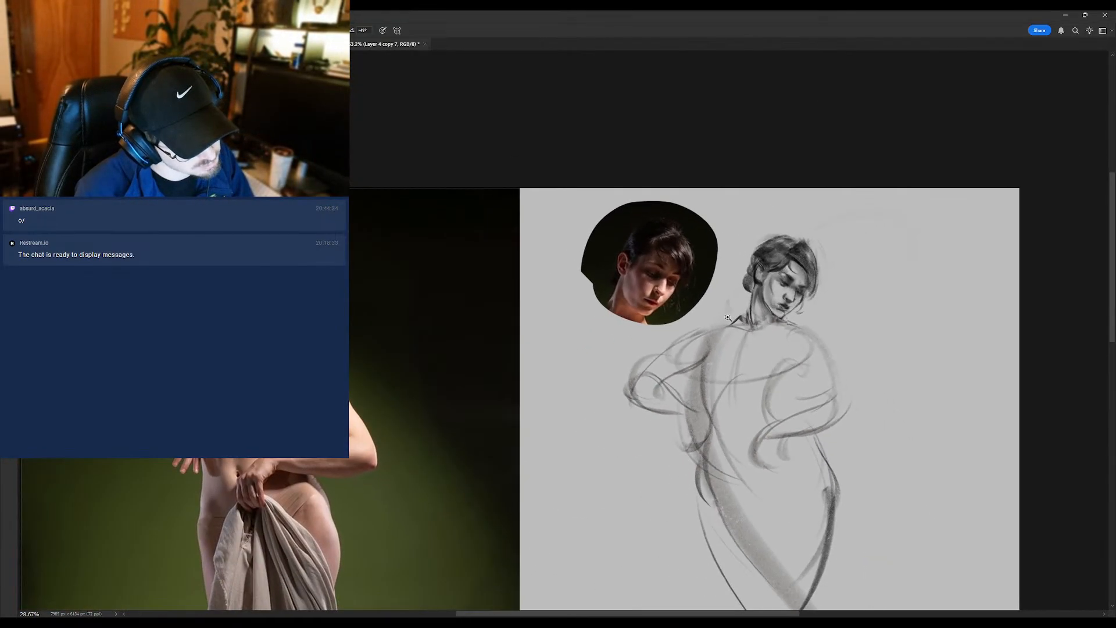
pyautogui.scroll(5, 779, 299)
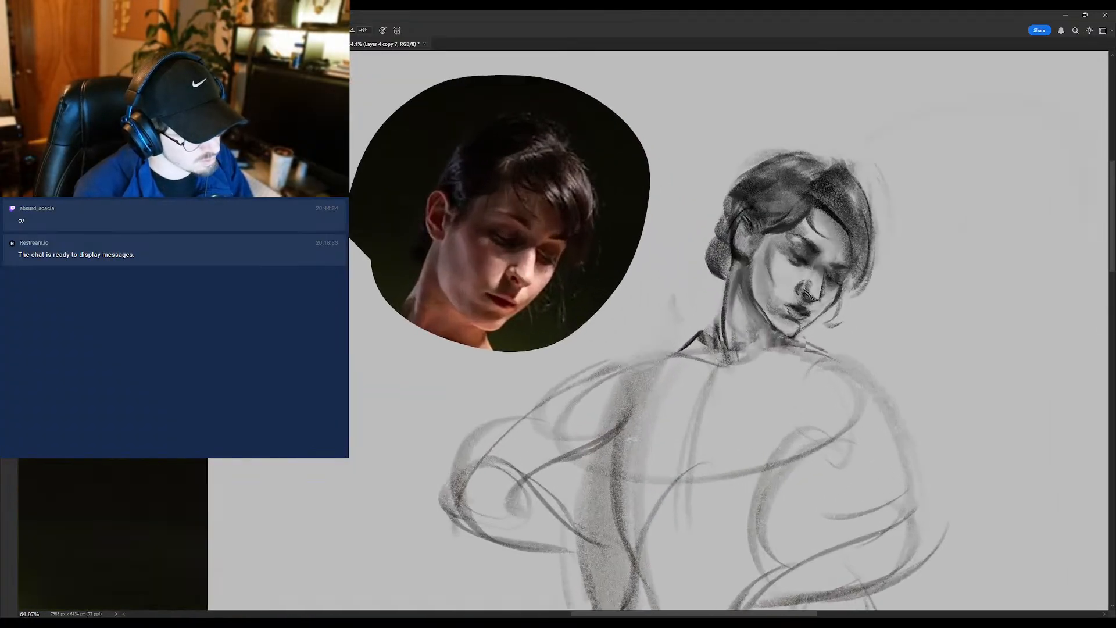
pyautogui.scroll(-4, 805, 297)
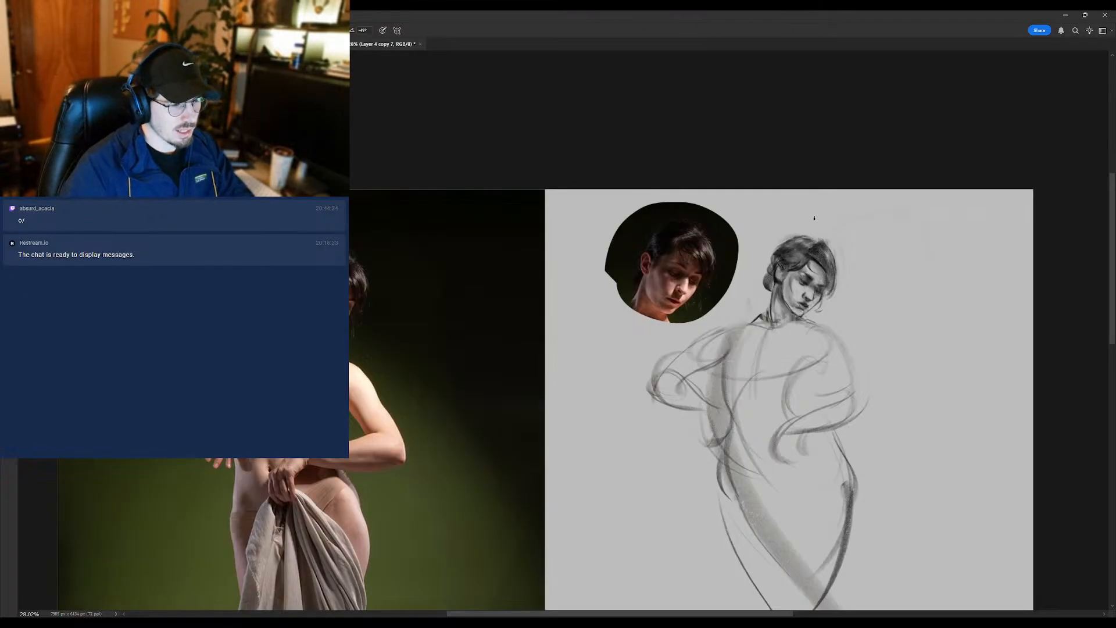
# - Flip the canvas back and frame the sketch beside the full reference photo
pyautogui.hotkey('ctrl', 'shift', 'h')
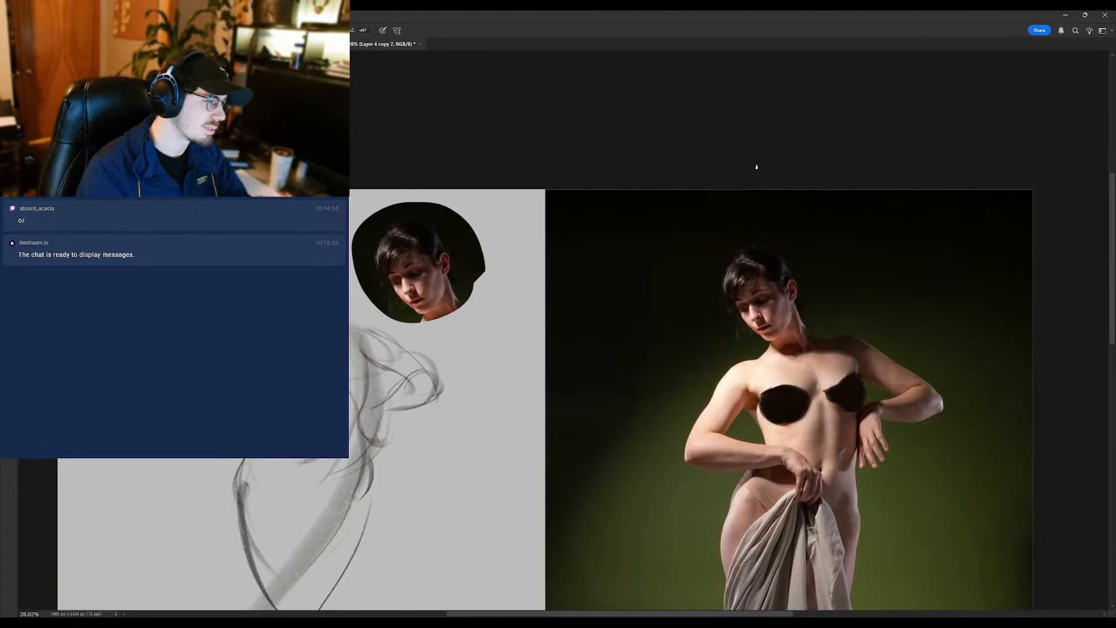
pyautogui.scroll(2, 282, 315)
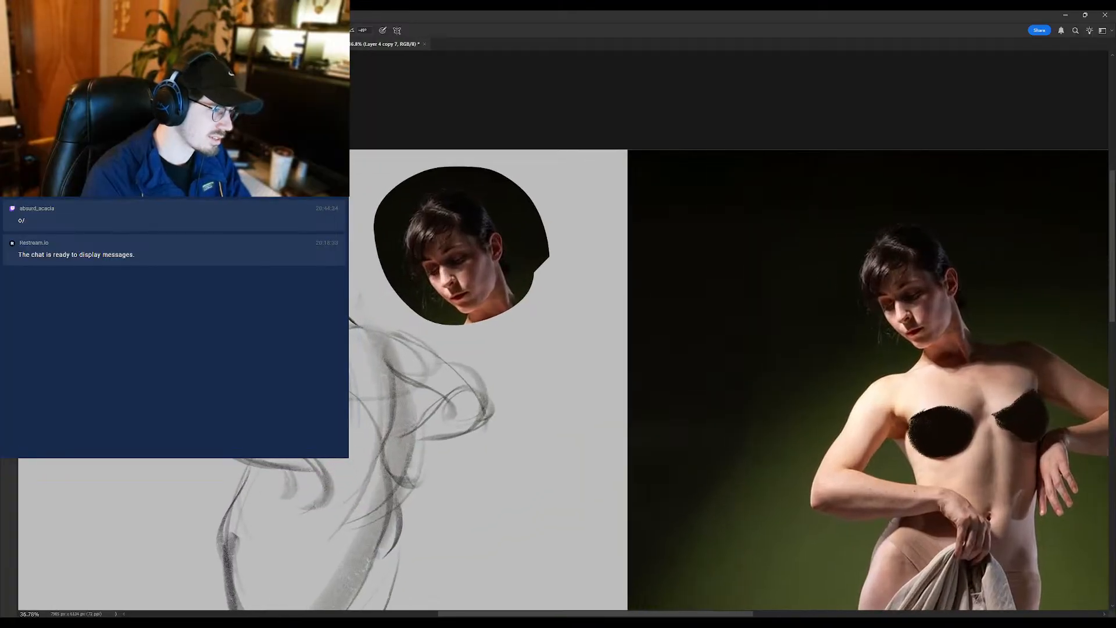
pyautogui.moveTo(281, 315); pyautogui.dragTo(279, 369)
pyautogui.press('l')
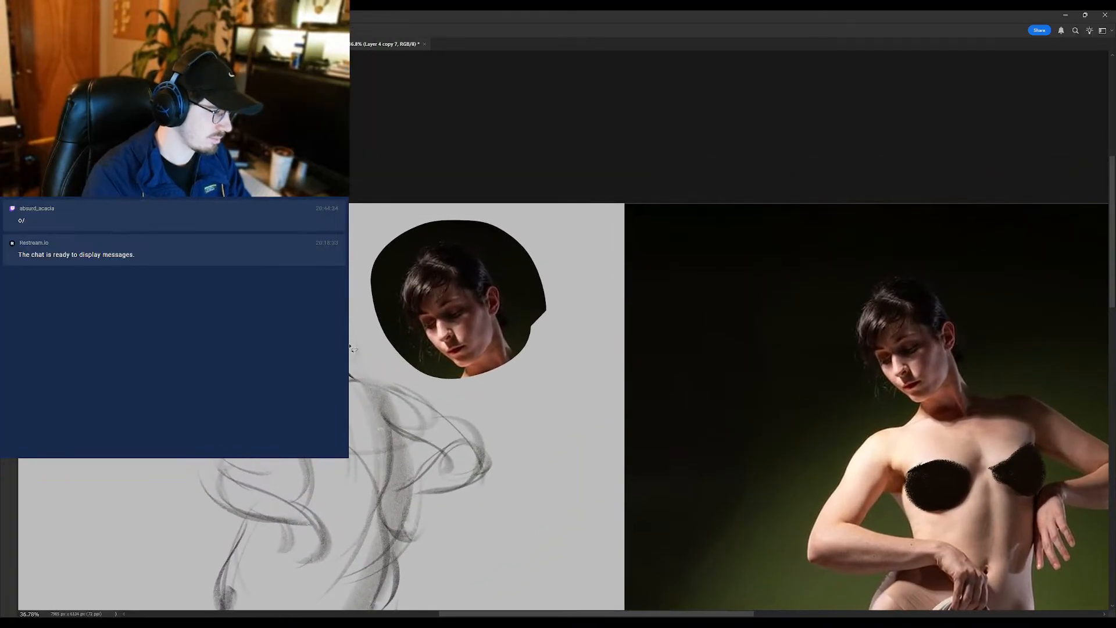
pyautogui.scroll(2, 301, 310)
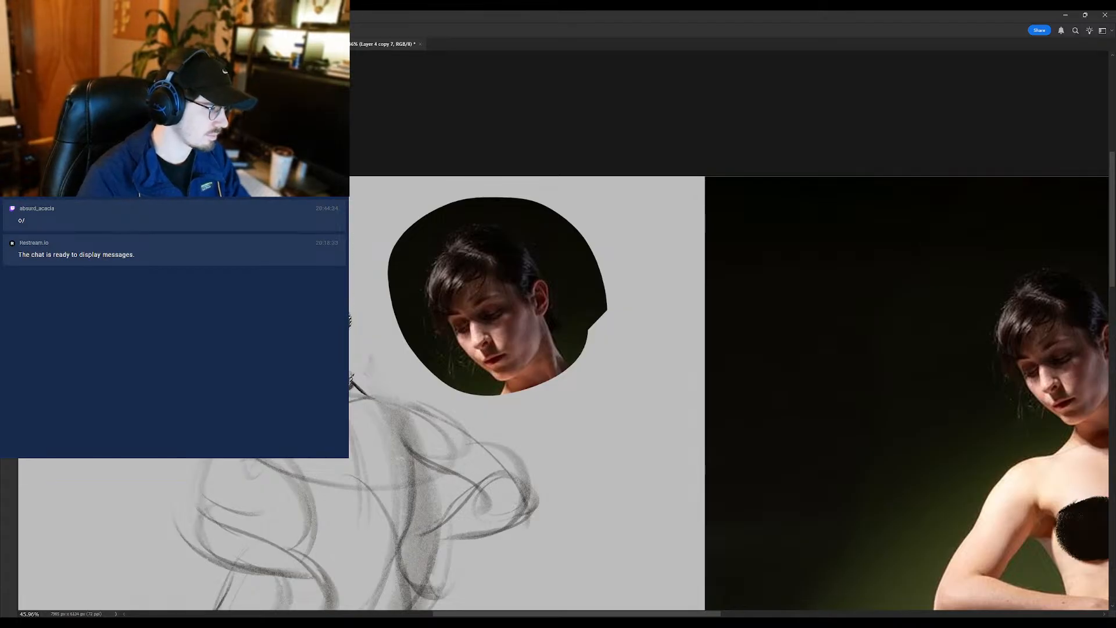
pyautogui.scroll(-3, 323, 382)
pyautogui.scroll(2, 314, 372)
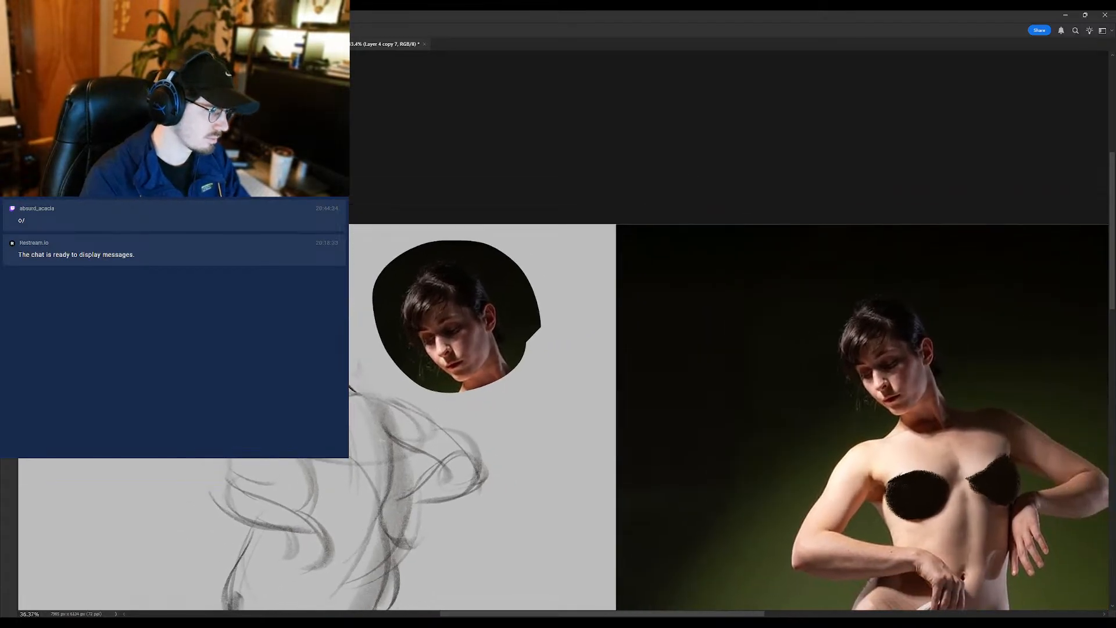
# - Continue refining the head against the reference photo, alternating the brush, eraser and Smudge tool
pyautogui.press('b')
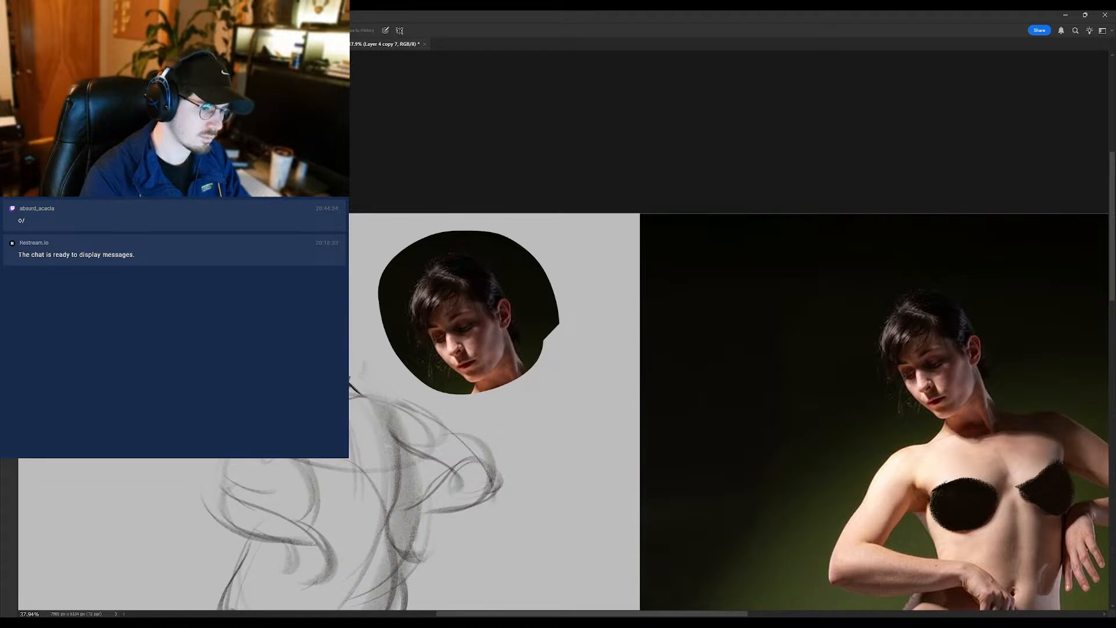
pyautogui.press('b')
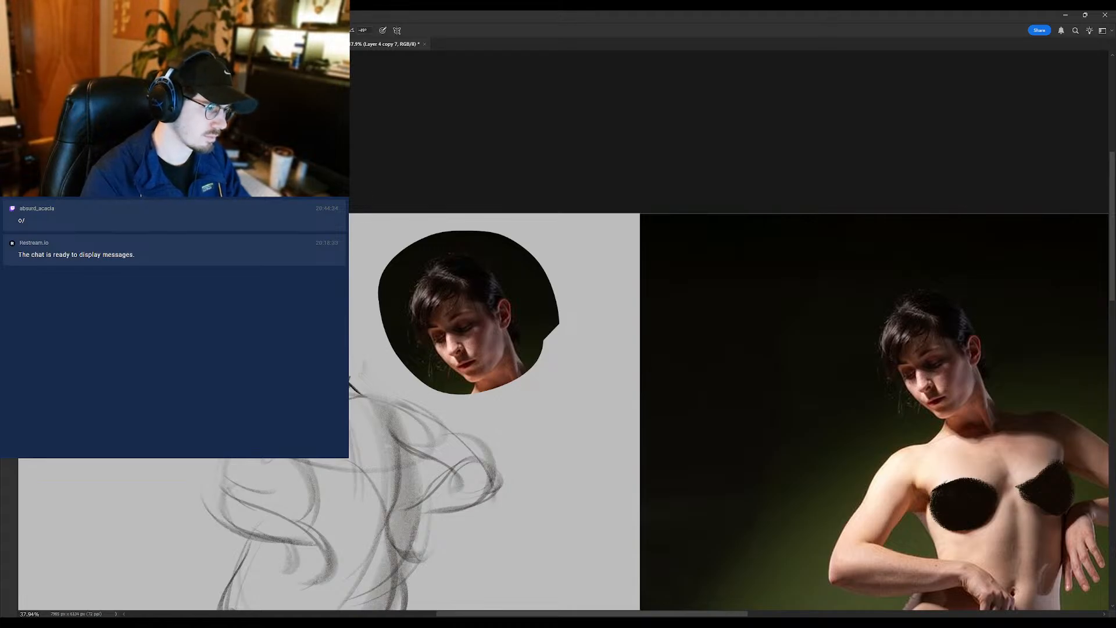
pyautogui.moveTo(355, 416); pyautogui.dragTo(279, 403)
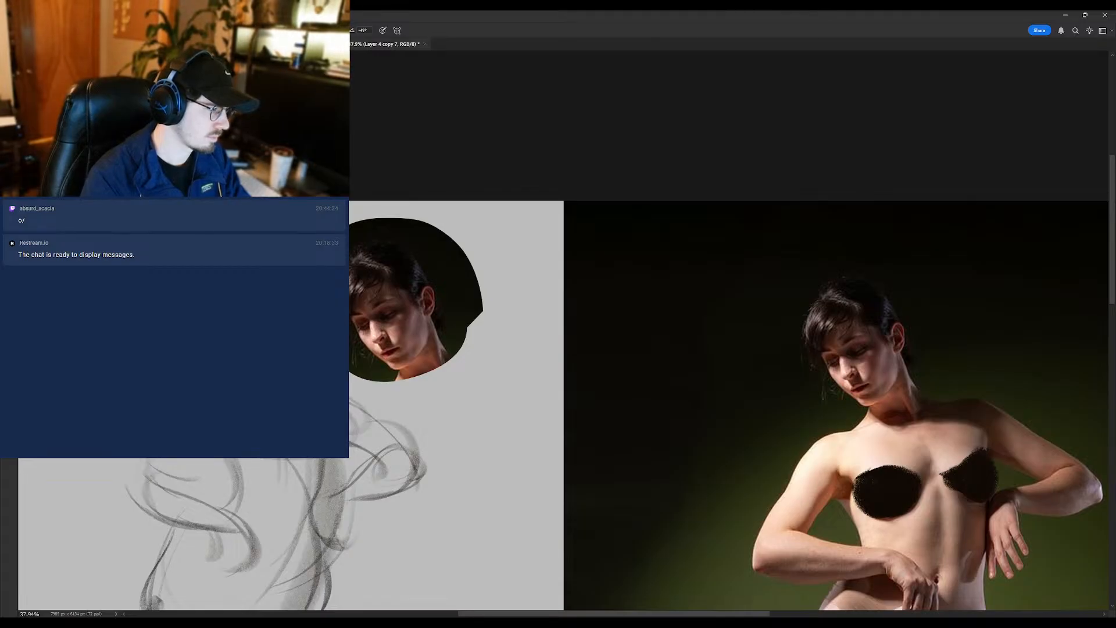
pyautogui.press('e')
pyautogui.press('r')
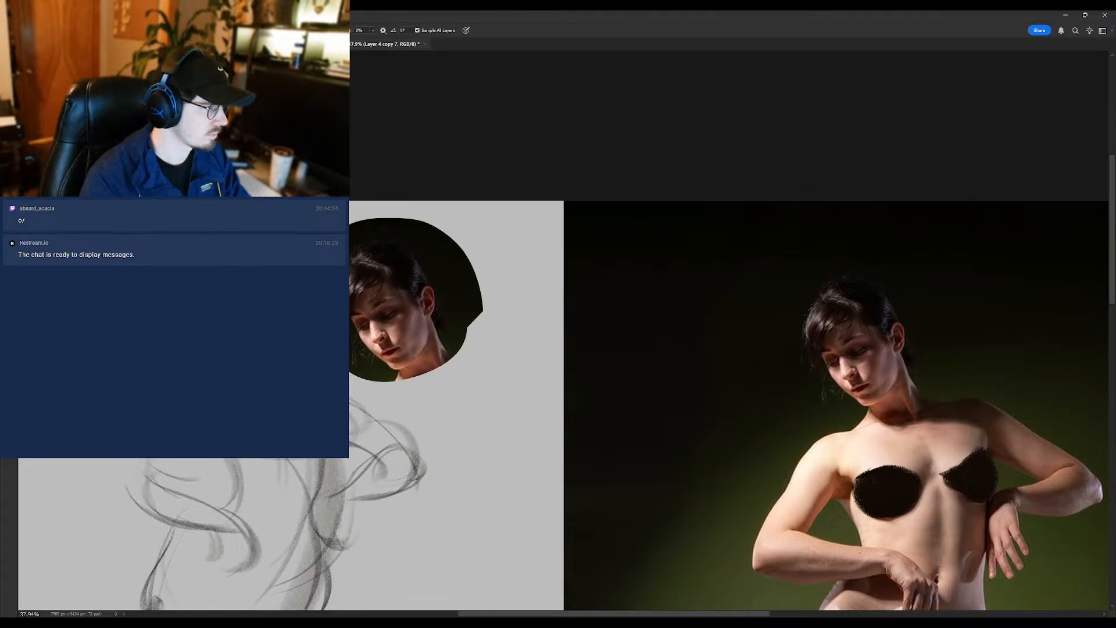
pyautogui.moveTo(111, 340); pyautogui.dragTo(183, 312)
pyautogui.press('b')
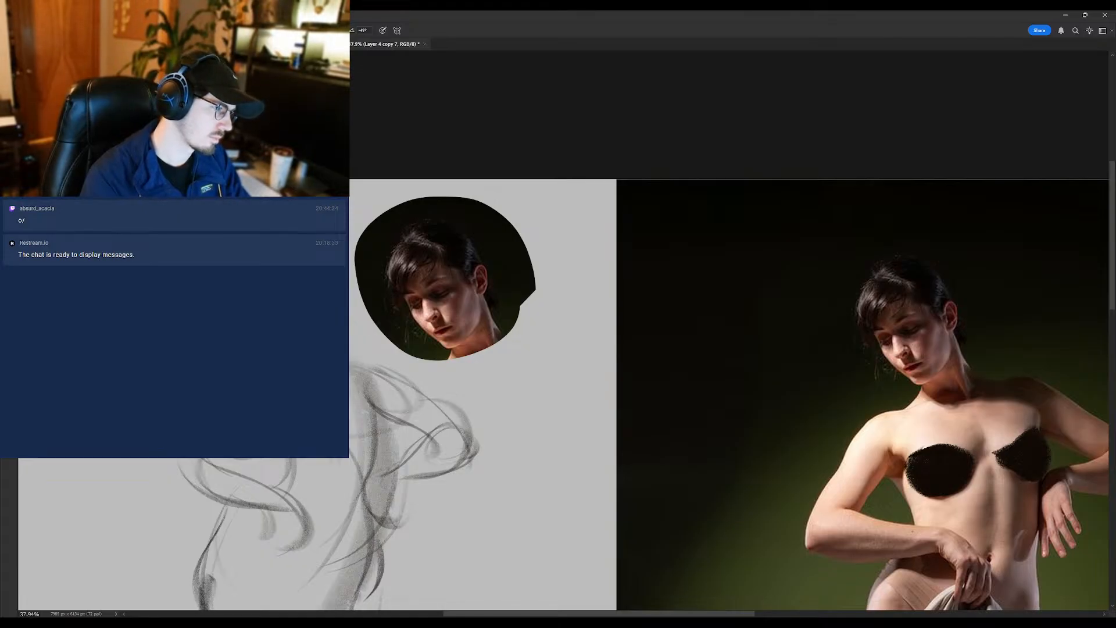
pyautogui.moveTo(258, 309); pyautogui.dragTo(218, 308)
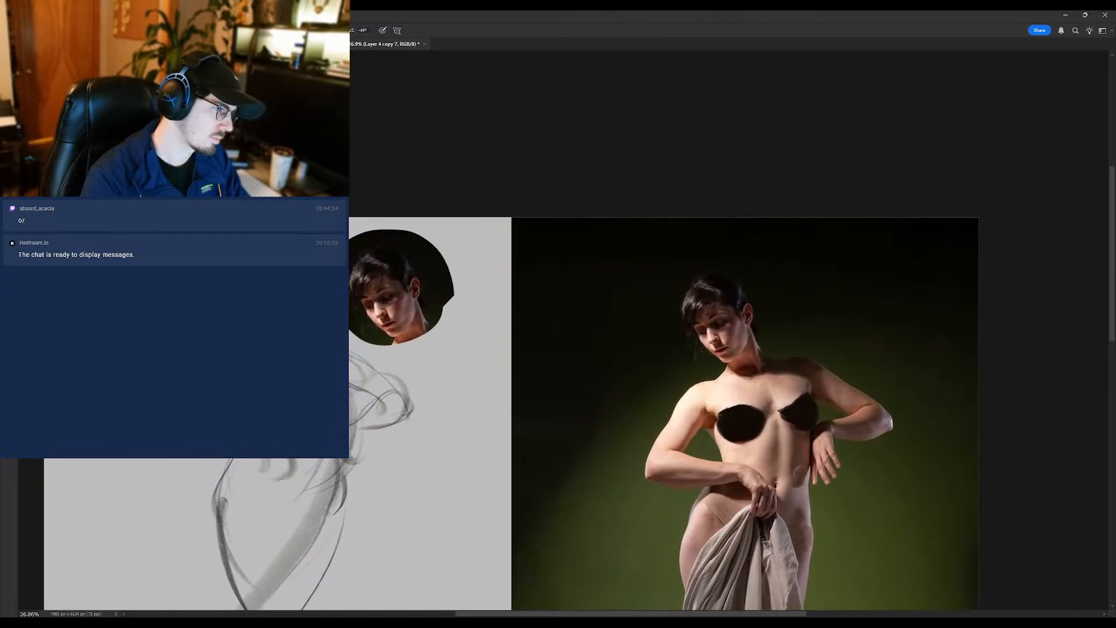
pyautogui.moveTo(219, 309); pyautogui.dragTo(233, 308)
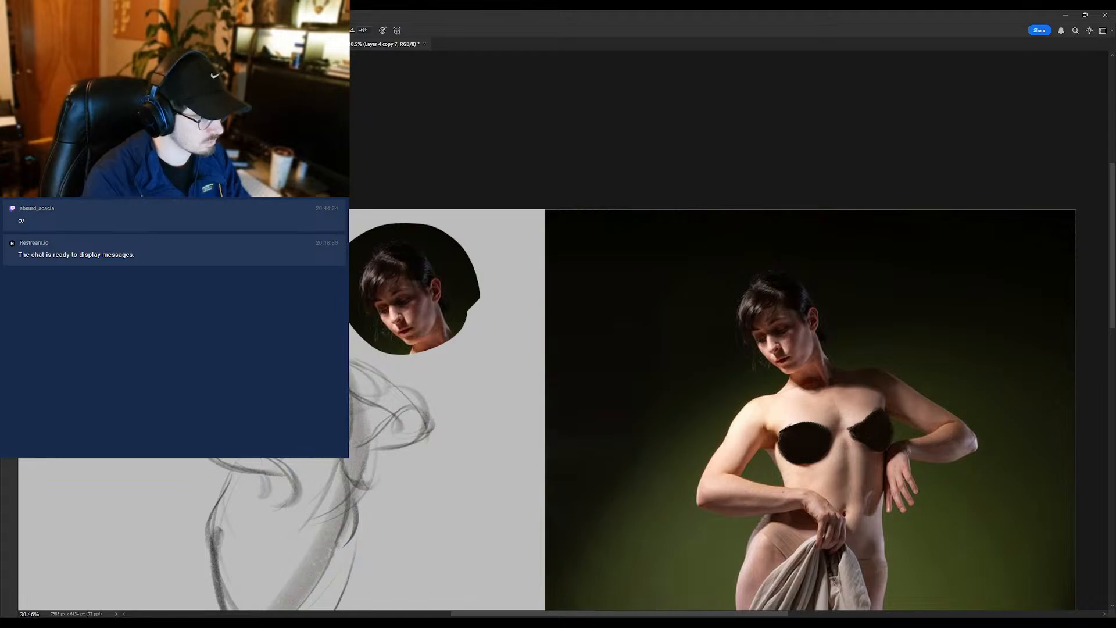
# - Duplicate the sketch layer and darken the front hair and the side of the neck above the shoulder with the brush
pyautogui.hotkey('ctrl', 'j')
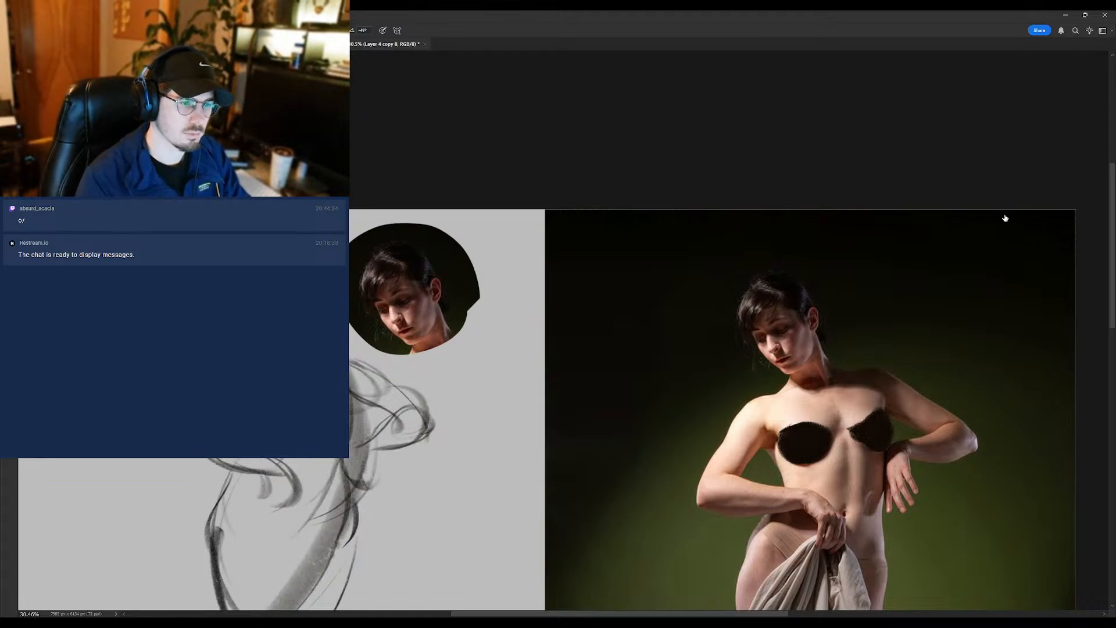
pyautogui.moveTo(1006, 218); pyautogui.dragTo(947, 219)
pyautogui.moveTo(239, 297); pyautogui.dragTo(298, 297)
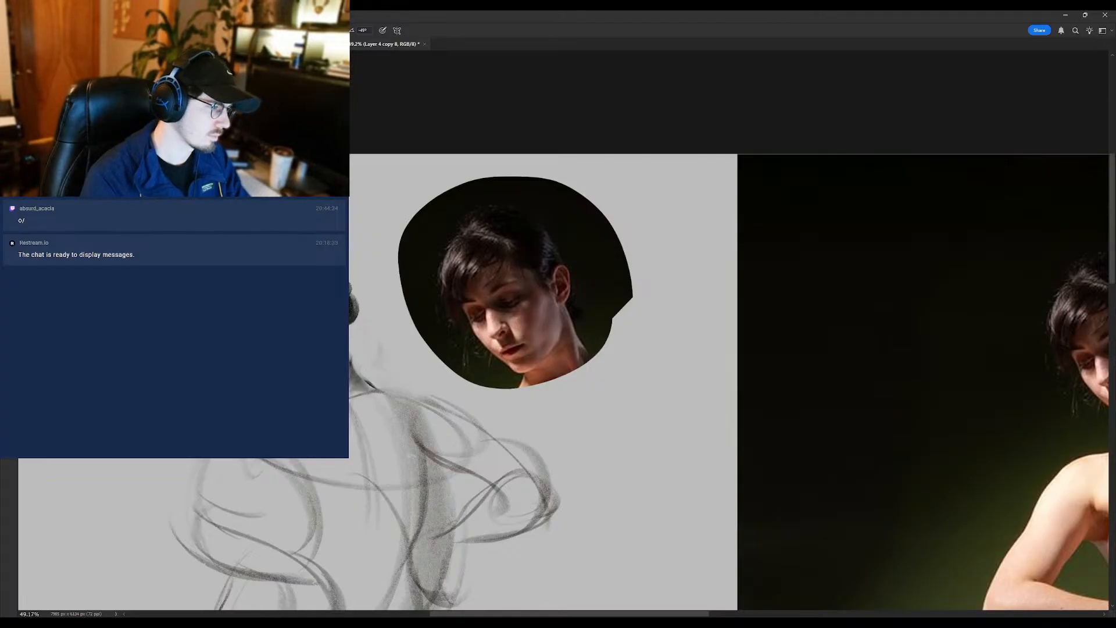
pyautogui.scroll(2, 275, 356)
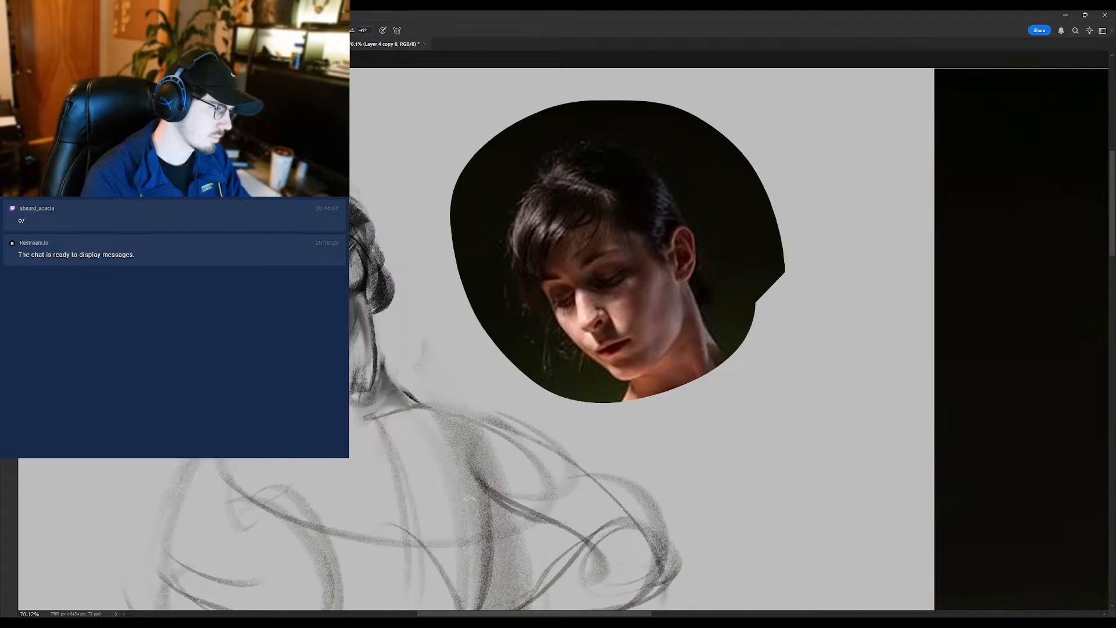
pyautogui.moveTo(292, 366)
pyautogui.mouseDown()
pyautogui.moveTo(227, 366)
pyautogui.moveTo(277, 366)
pyautogui.mouseUp()
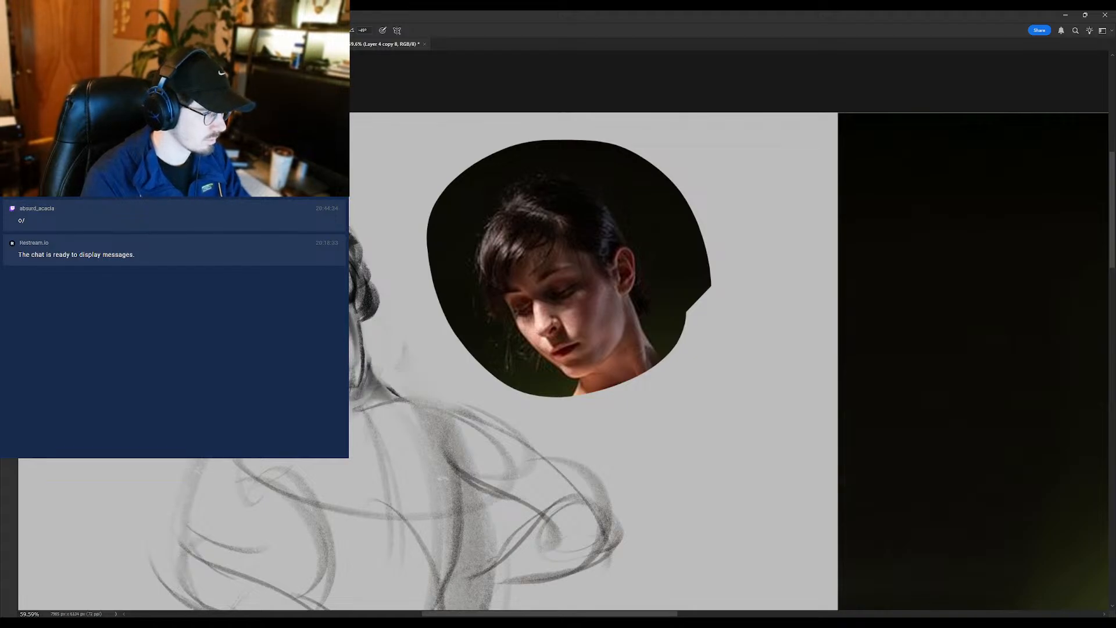
pyautogui.moveTo(313, 361)
pyautogui.mouseDown()
pyautogui.moveTo(274, 361)
pyautogui.moveTo(292, 361)
pyautogui.mouseUp()
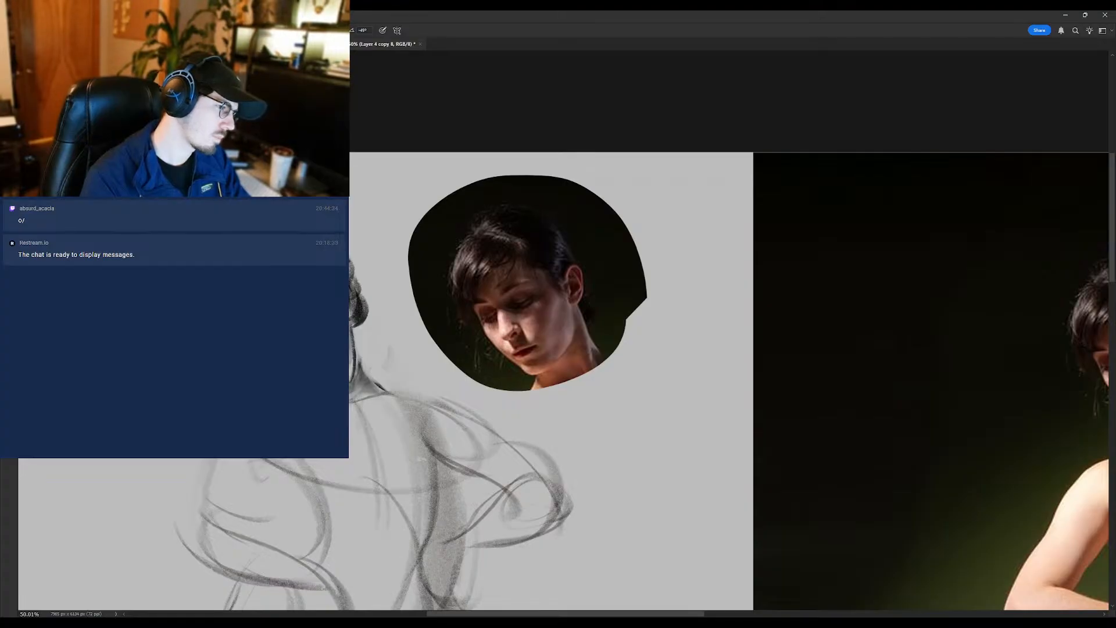
pyautogui.moveTo(308, 353); pyautogui.dragTo(272, 353)
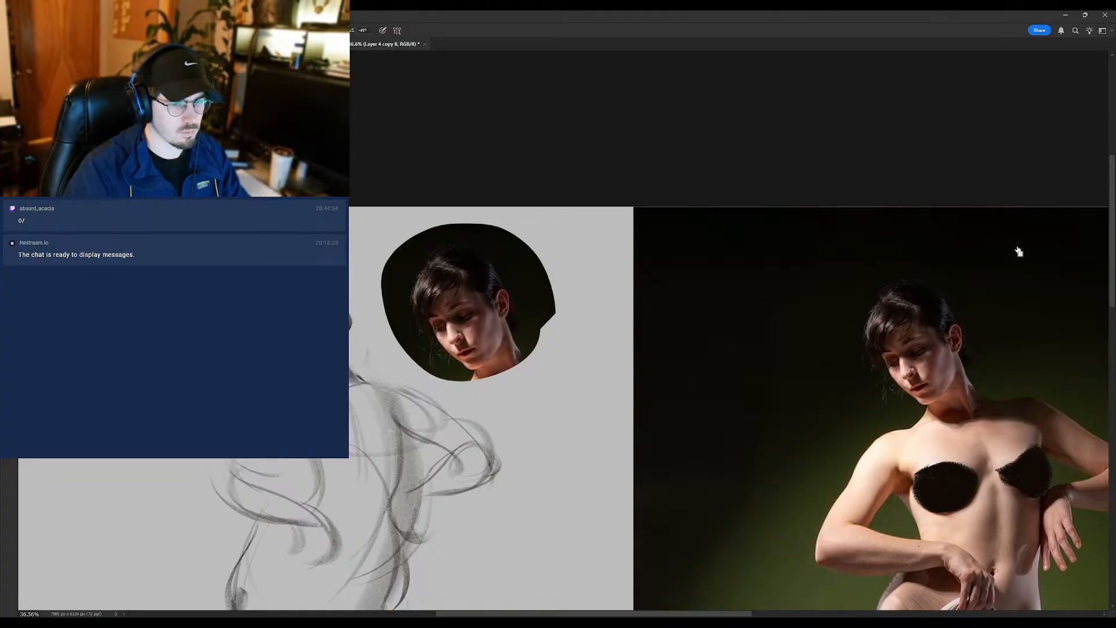
# - Duplicate the sketch layer again and flip the canvas horizontally, framing the sketch beside the copied reference head
pyautogui.hotkey('ctrl', 'j')
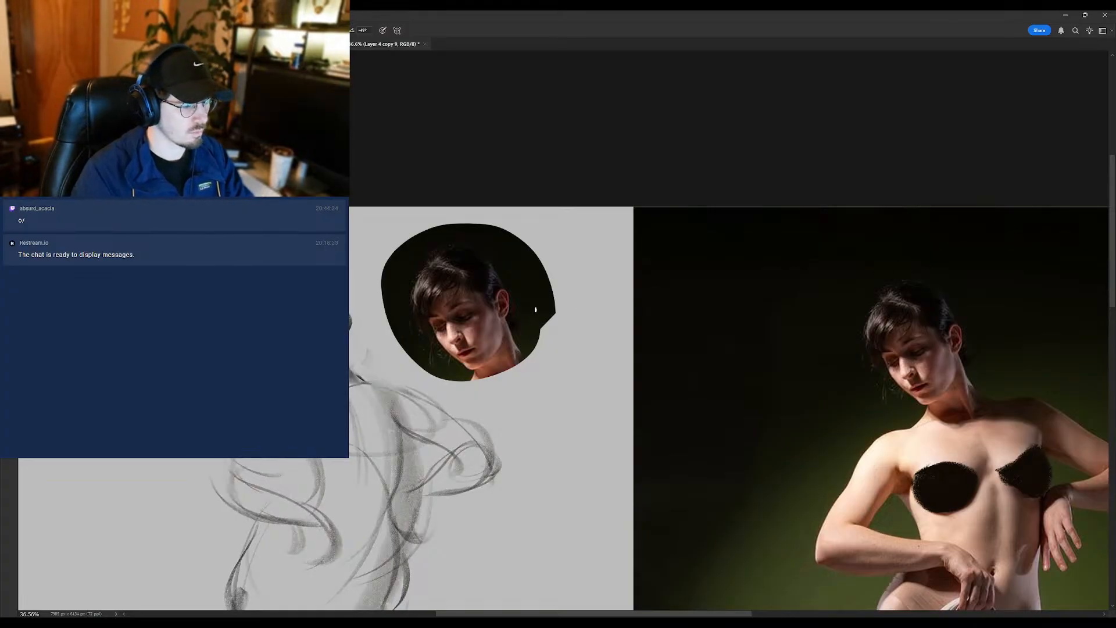
pyautogui.hotkey('ctrl', 'shift', 'h')
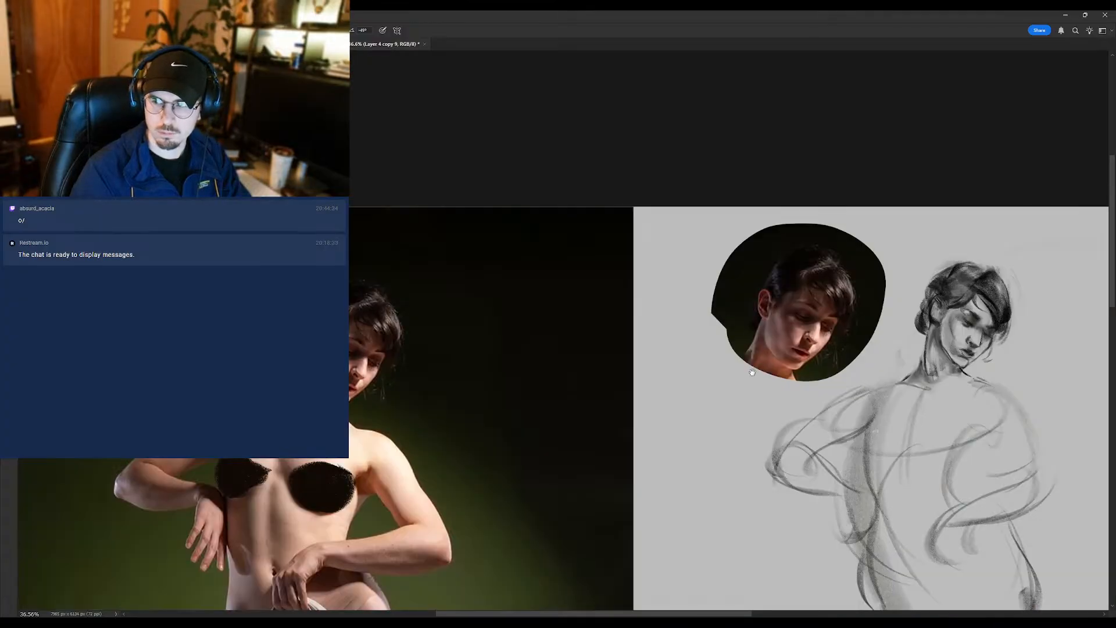
pyautogui.moveTo(947, 249); pyautogui.dragTo(714, 240)
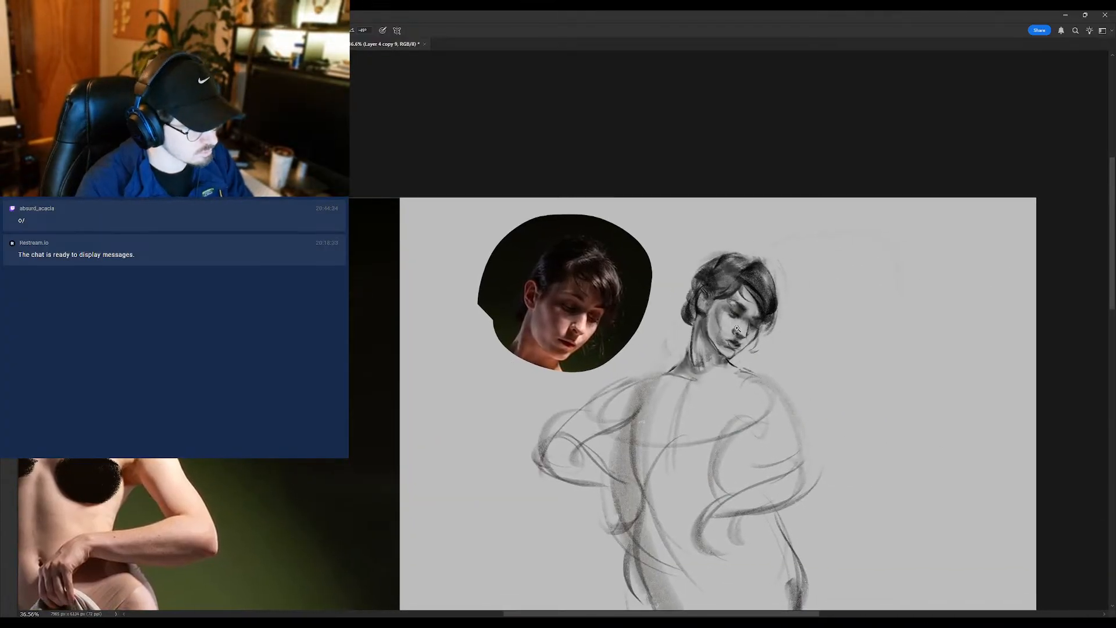
# - Touch up the front hair, eye and nose area of the sketched head with the brush, checking against the copied reference head
pyautogui.keyDown('alt'); pyautogui.click(773, 306); pyautogui.keyUp('alt')
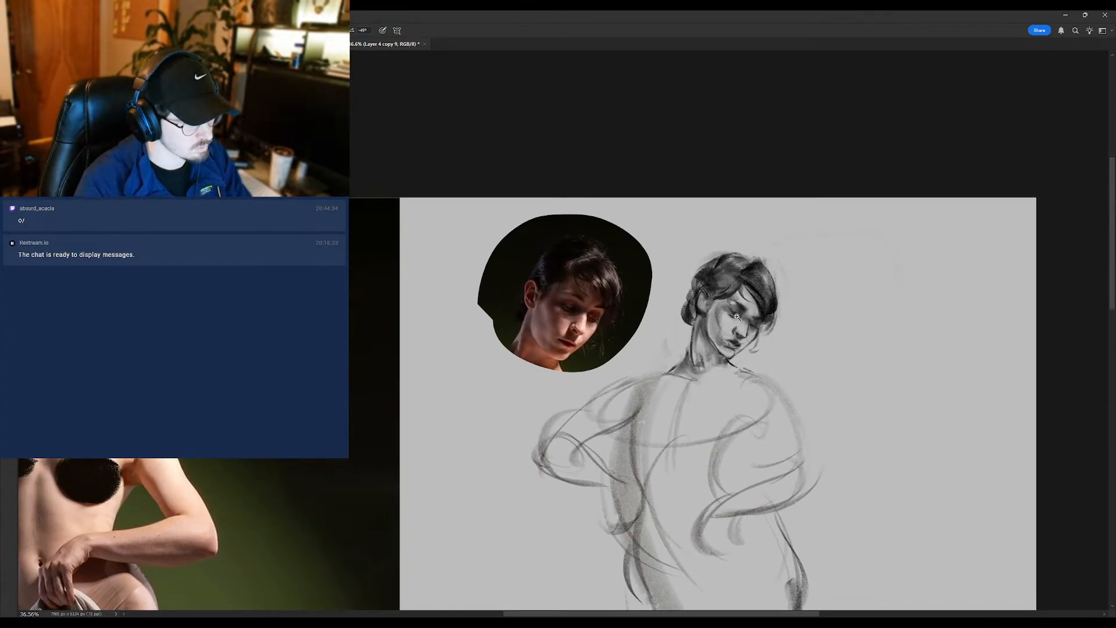
pyautogui.scroll(4, 735, 315)
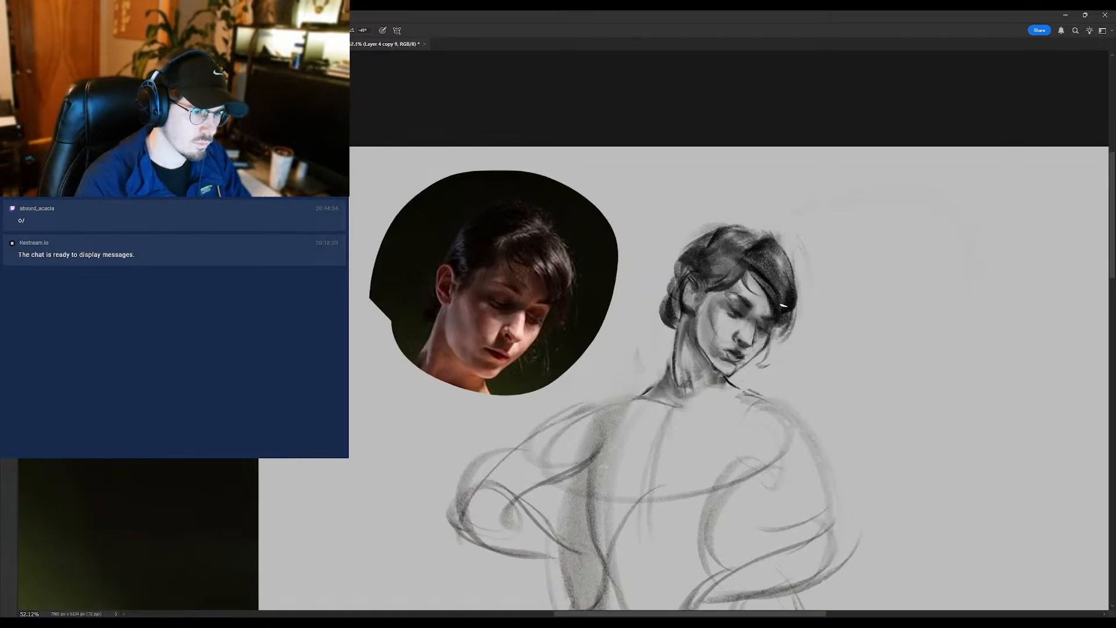
pyautogui.scroll(-7, 738, 317)
pyautogui.scroll(7, 738, 316)
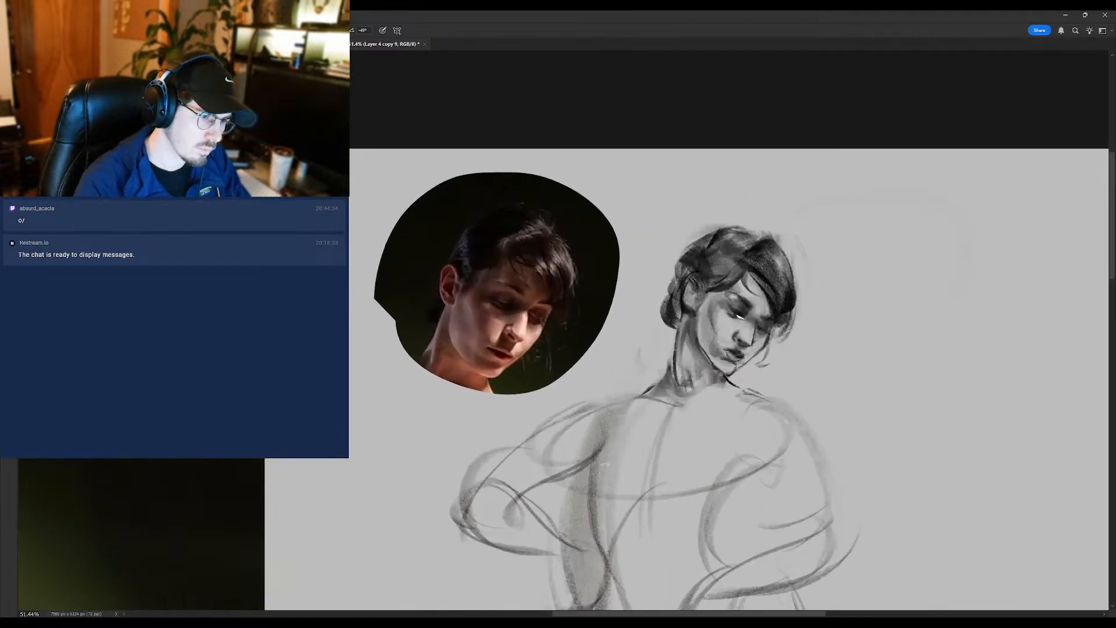
pyautogui.scroll(3, 735, 317)
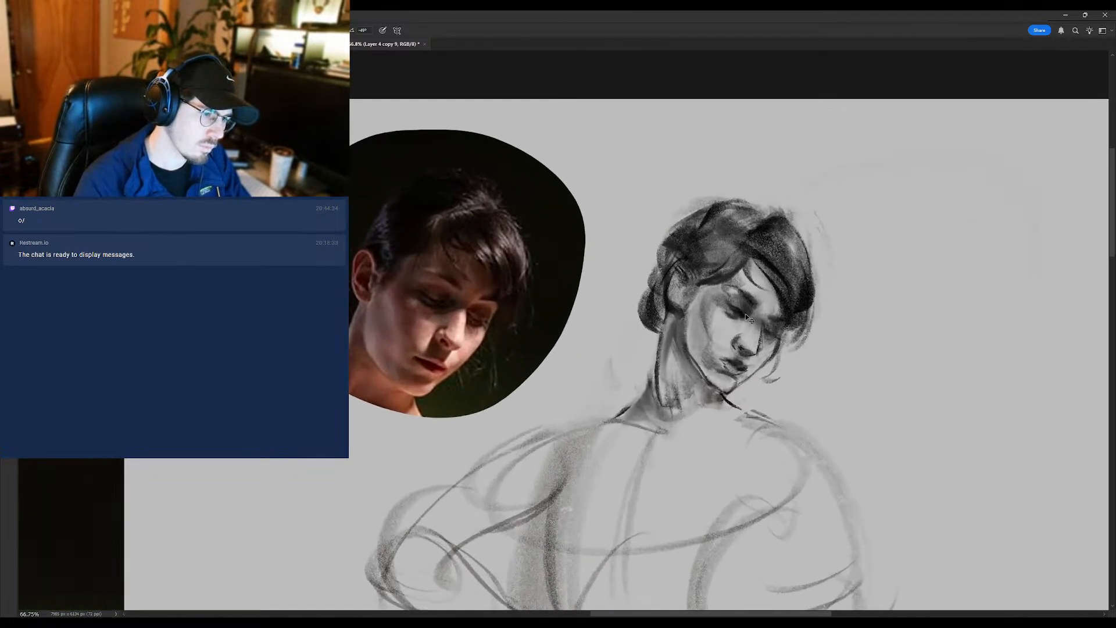
pyautogui.scroll(-3, 744, 314)
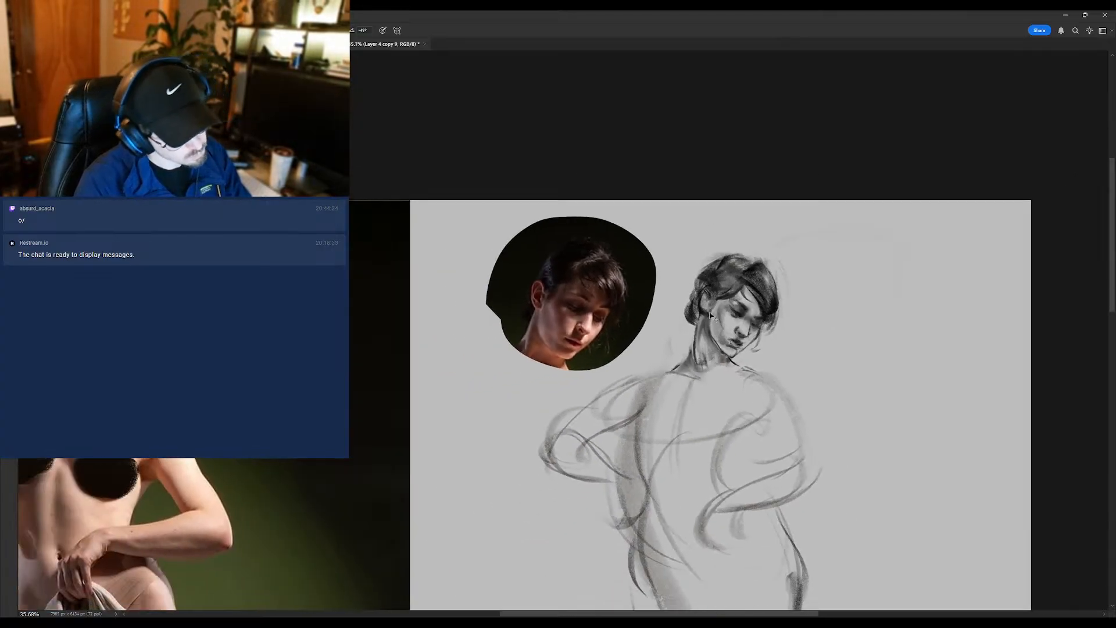
pyautogui.scroll(2, 757, 328)
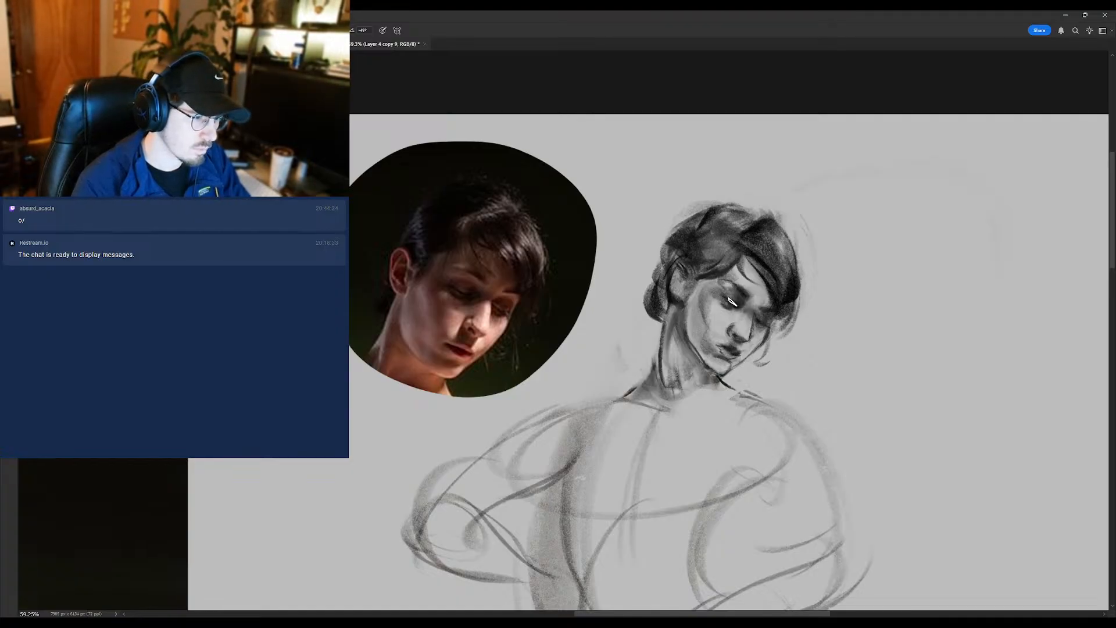
pyautogui.scroll(-5, 721, 305)
pyautogui.scroll(4, 732, 311)
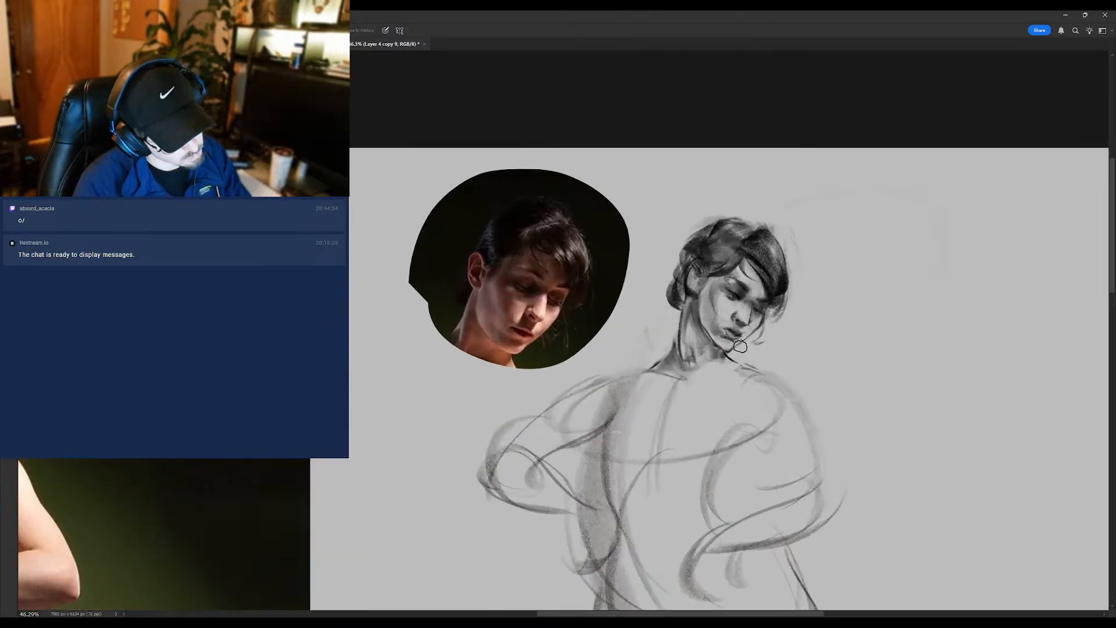
# - Deepen the shading around the eye and nose with the brush and blend the cheek with the Mixer Brush
pyautogui.press('b')
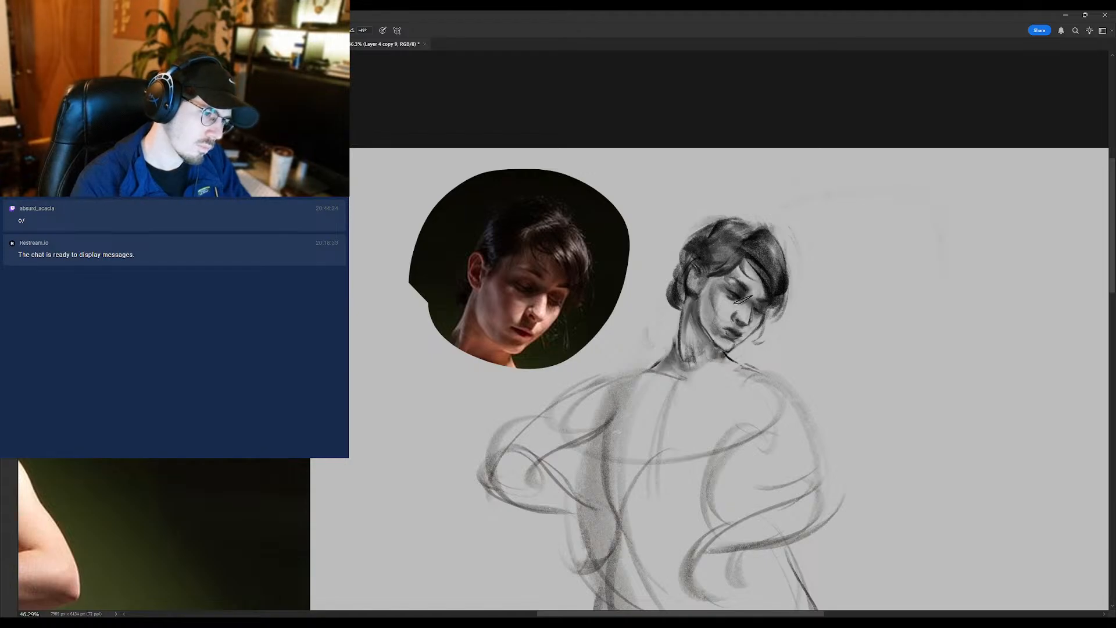
pyautogui.moveTo(735, 299)
pyautogui.mouseDown()
pyautogui.moveTo(709, 310)
pyautogui.moveTo(734, 308)
pyautogui.mouseUp()
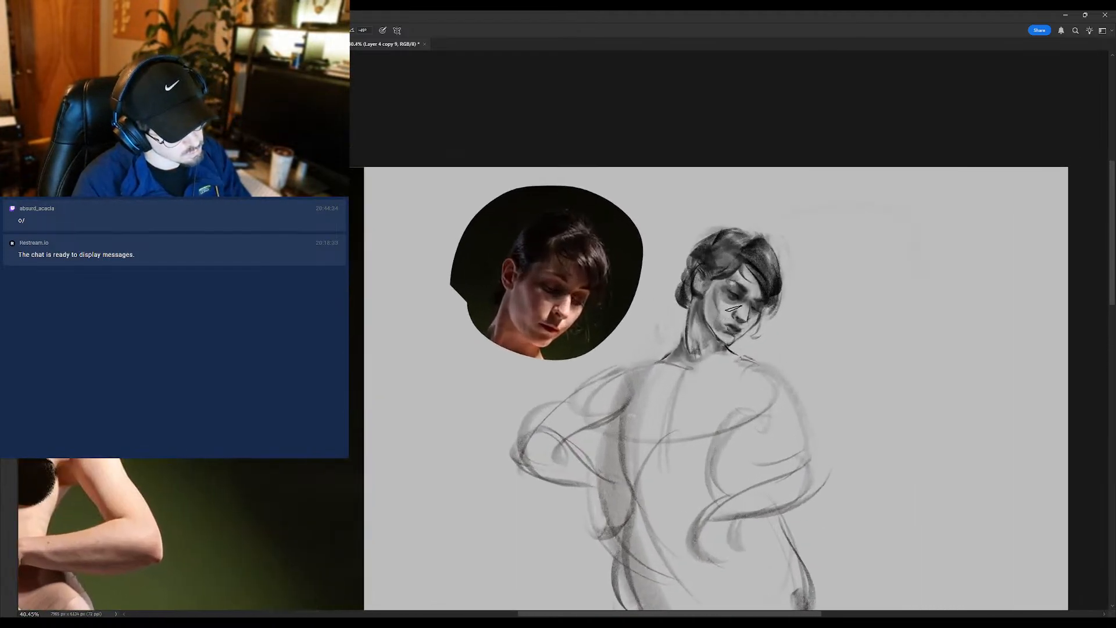
pyautogui.hotkey('shift', 'b')
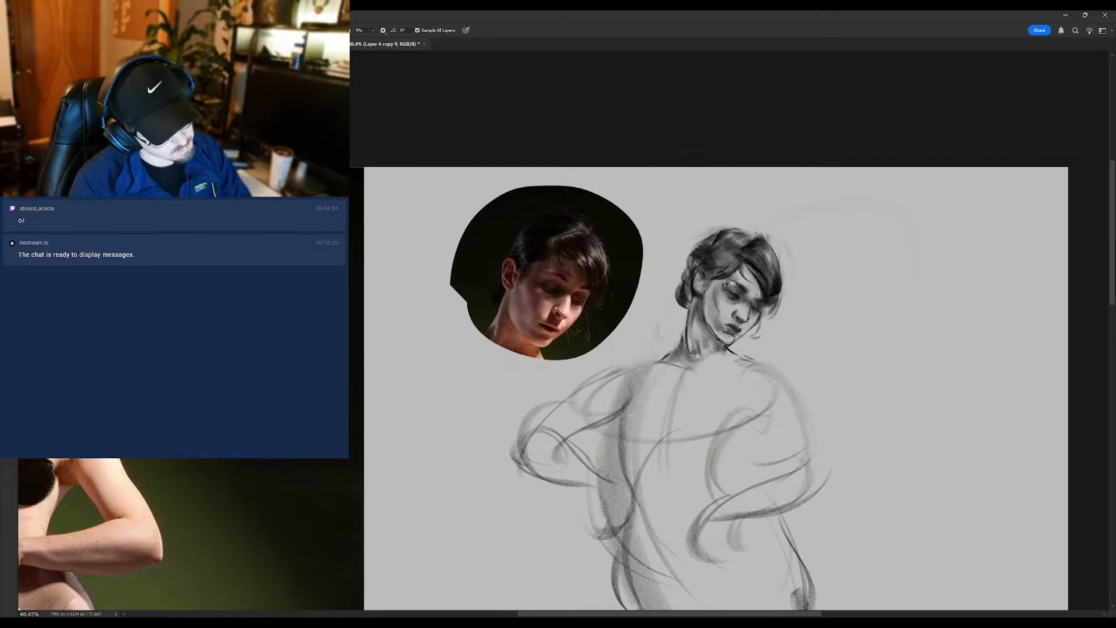
pyautogui.keyDown('alt'); pyautogui.click(724, 305); pyautogui.keyUp('alt')
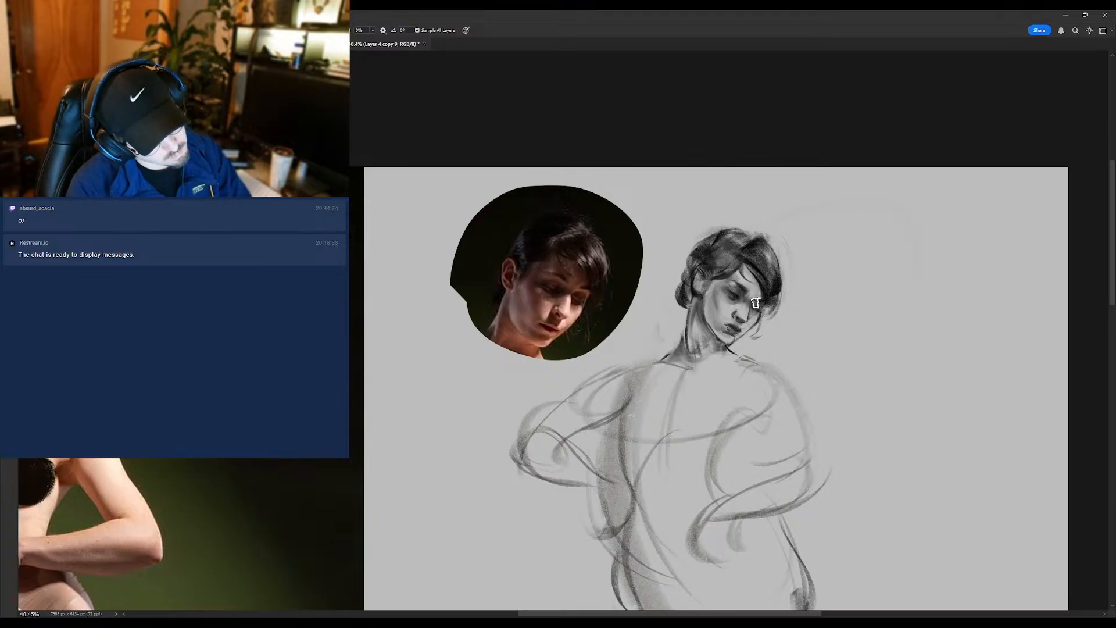
pyautogui.press('b')
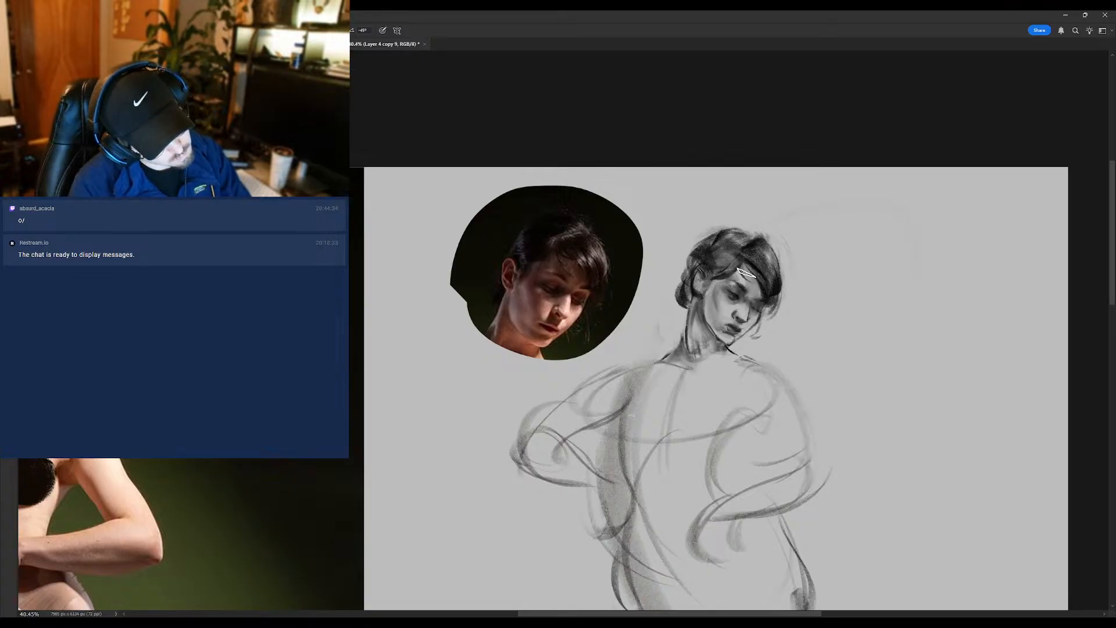
# - Flip the canvas back horizontally and compare the sketched face with the reference head at several magnifications
pyautogui.scroll(-4, 724, 320)
pyautogui.hotkey('ctrl', 'shift', 'h')
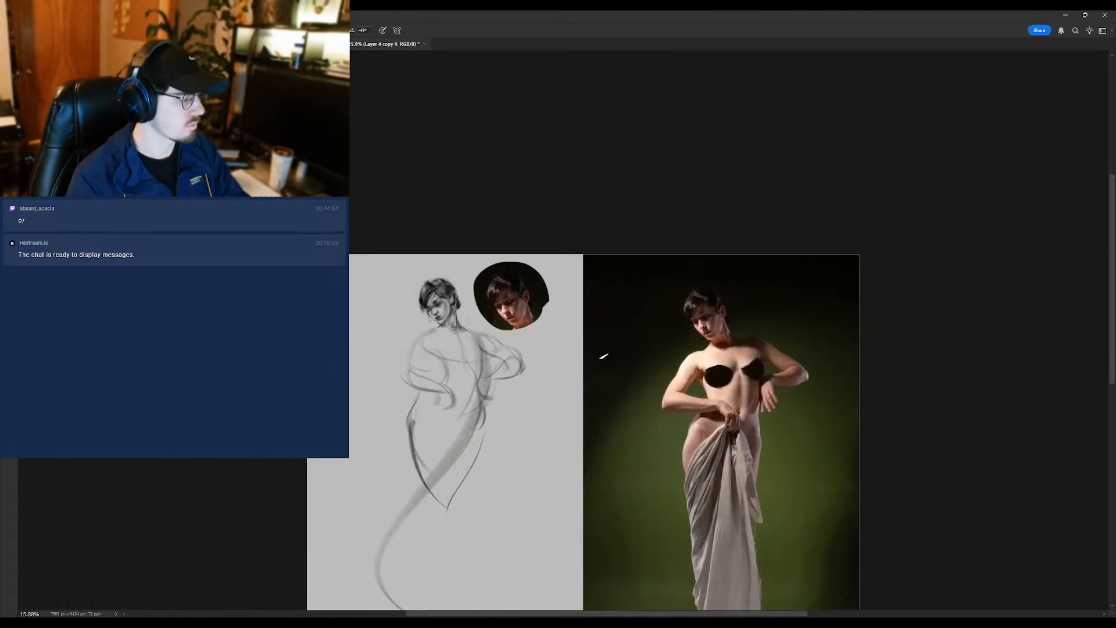
pyautogui.moveTo(405, 297); pyautogui.dragTo(463, 318)
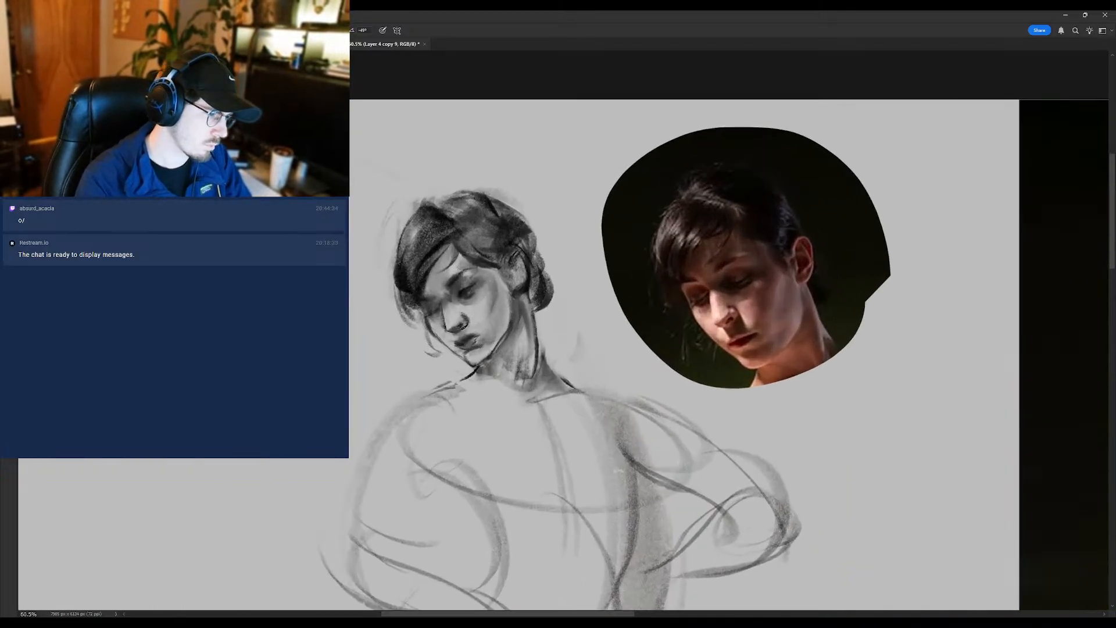
pyautogui.moveTo(455, 322); pyautogui.dragTo(472, 329)
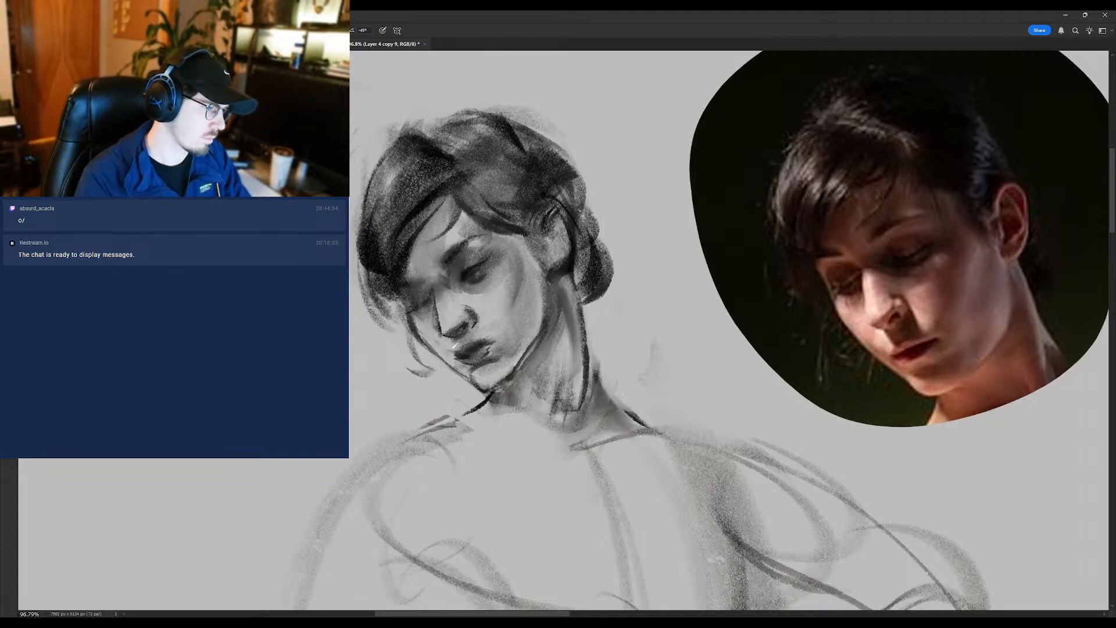
pyautogui.moveTo(456, 349); pyautogui.dragTo(433, 350)
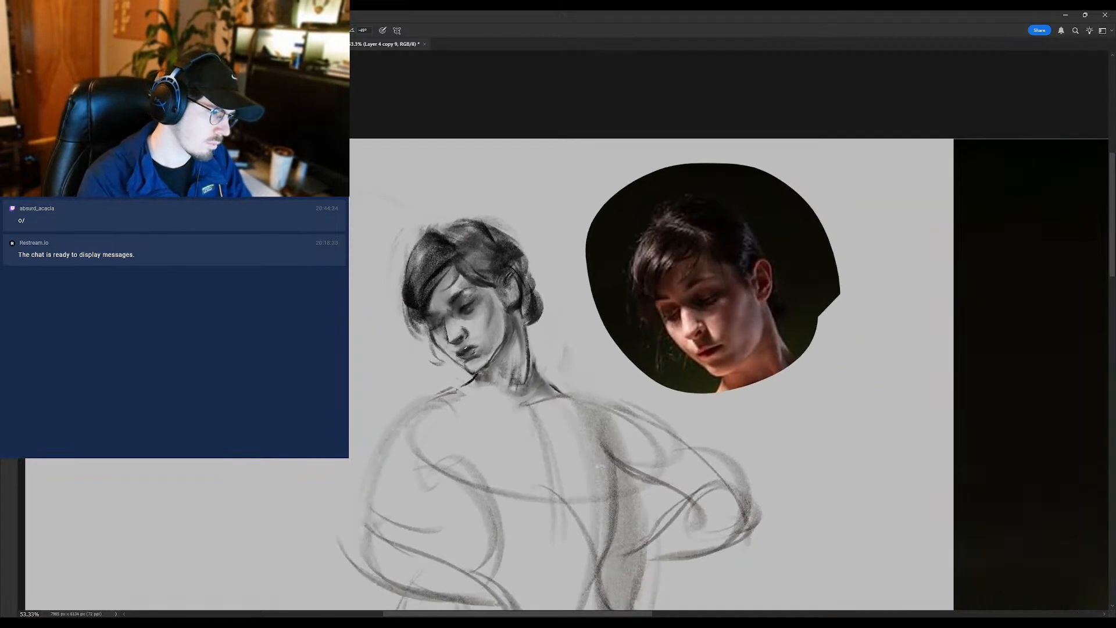
pyautogui.moveTo(454, 369); pyautogui.dragTo(431, 370)
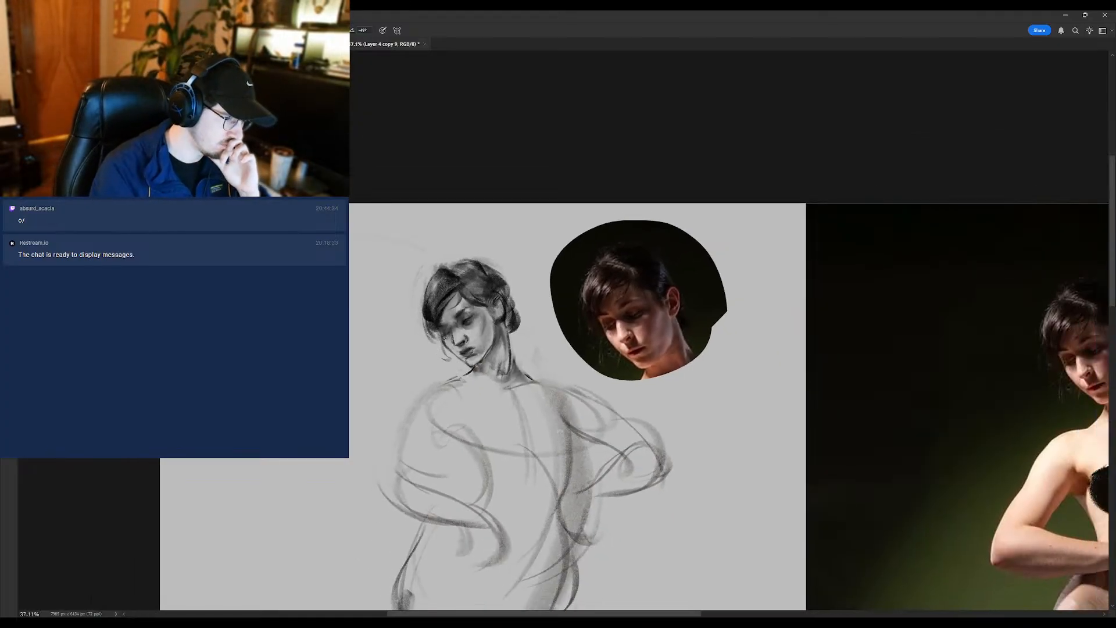
pyautogui.moveTo(465, 324)
pyautogui.mouseDown()
pyautogui.moveTo(476, 322)
pyautogui.moveTo(459, 339)
pyautogui.moveTo(436, 340)
pyautogui.moveTo(493, 337)
pyautogui.mouseUp()
# - Refine the shading of the eye and the cheek beside the nose, alternating the eraser and brush
pyautogui.press('e')
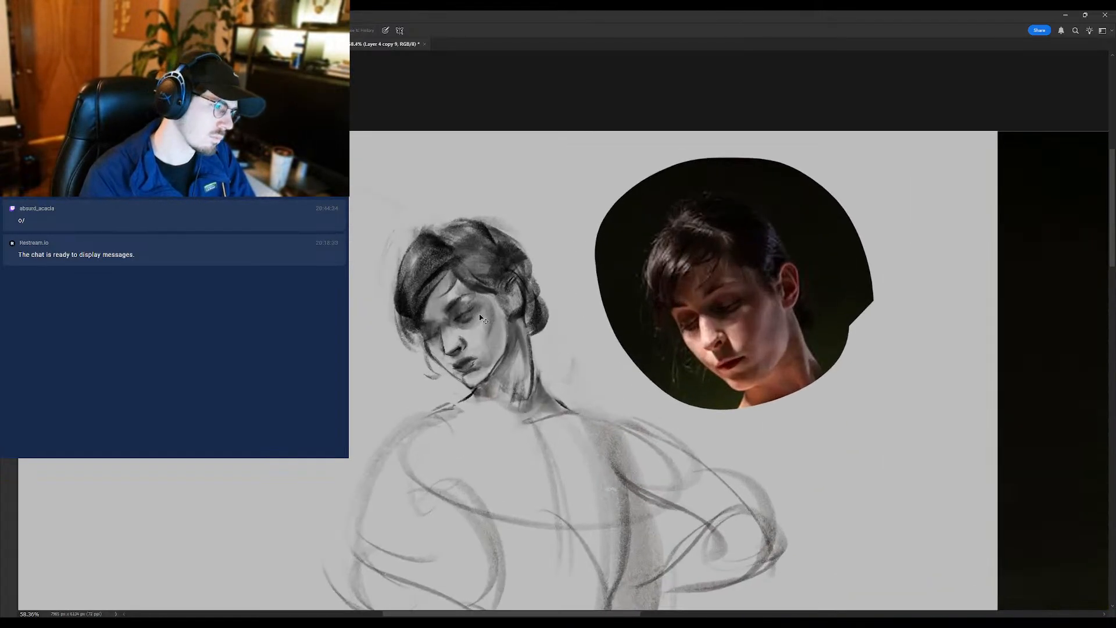
pyautogui.press('b')
pyautogui.hotkey('shift', 'b')
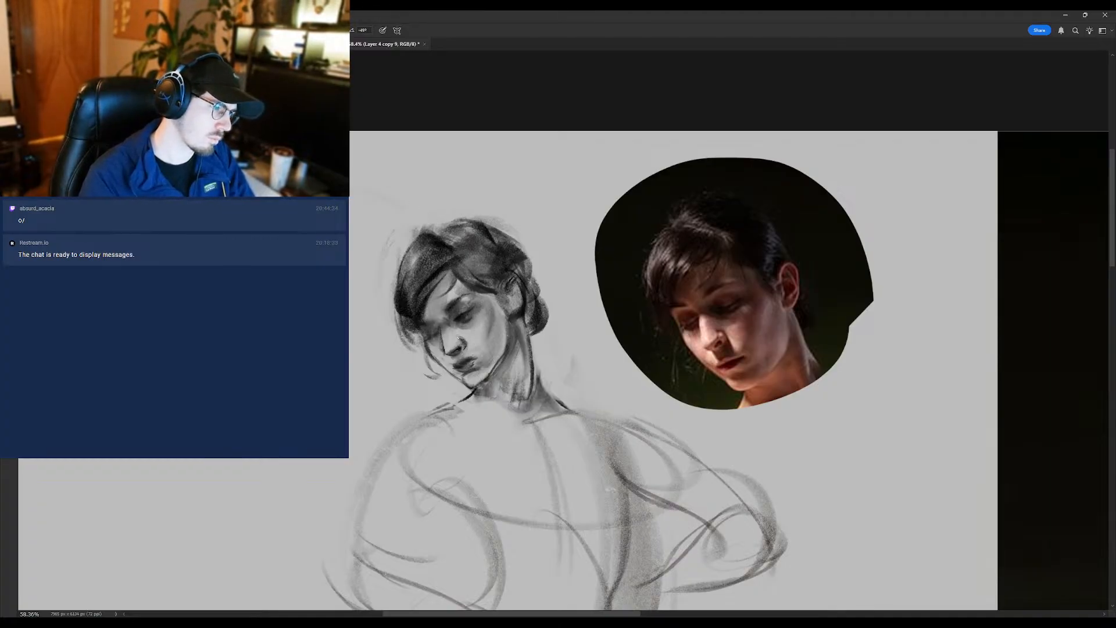
pyautogui.press('e')
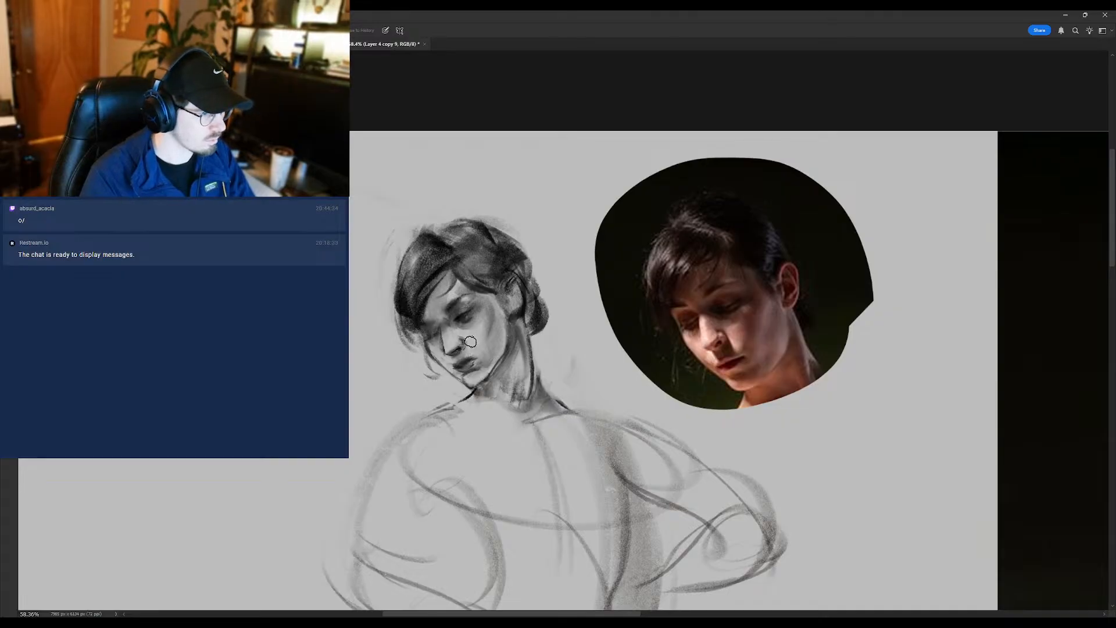
pyautogui.press('b')
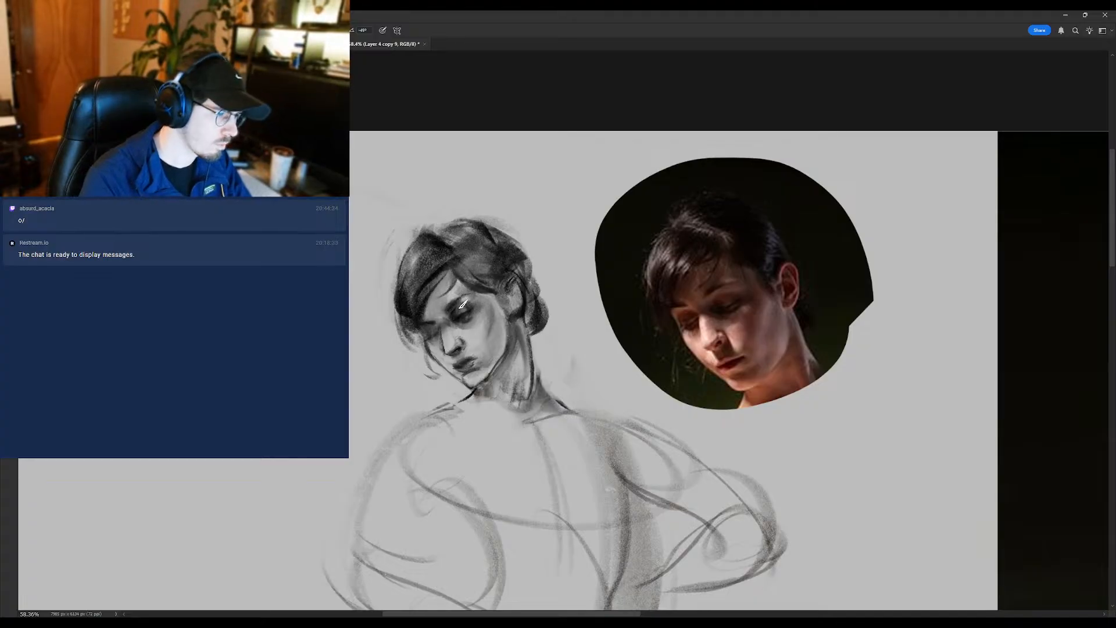
pyautogui.moveTo(467, 322)
pyautogui.mouseDown()
pyautogui.moveTo(377, 323)
pyautogui.moveTo(473, 325)
pyautogui.mouseUp()
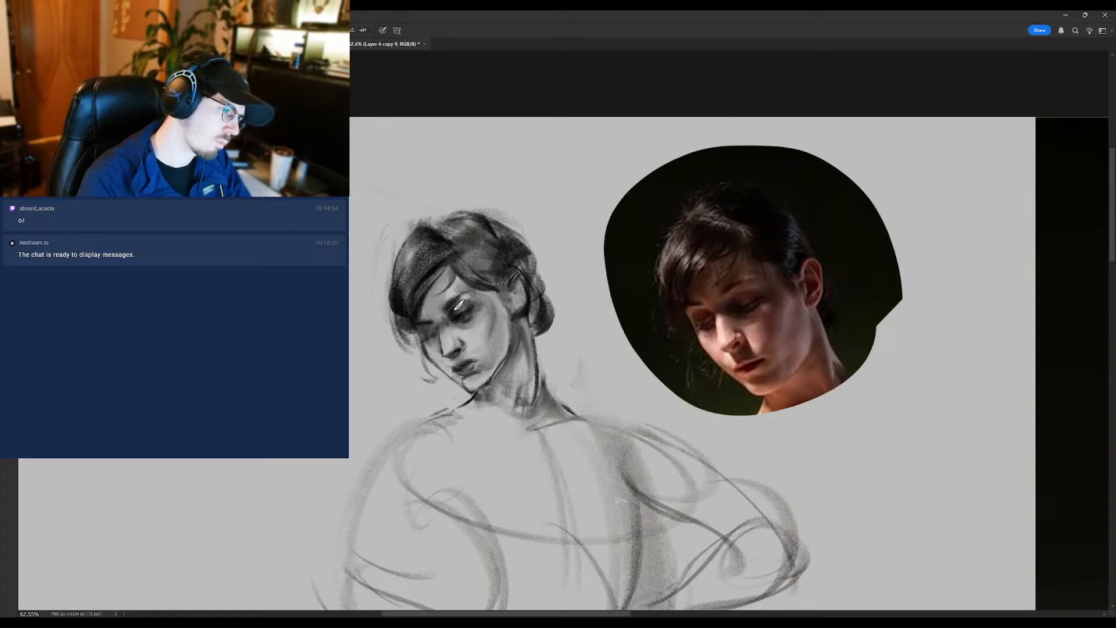
# - Flip the canvas horizontally again and frame the sketched head beside the copied reference head
pyautogui.moveTo(462, 332)
pyautogui.mouseDown()
pyautogui.moveTo(417, 340)
pyautogui.moveTo(427, 343)
pyautogui.mouseUp()
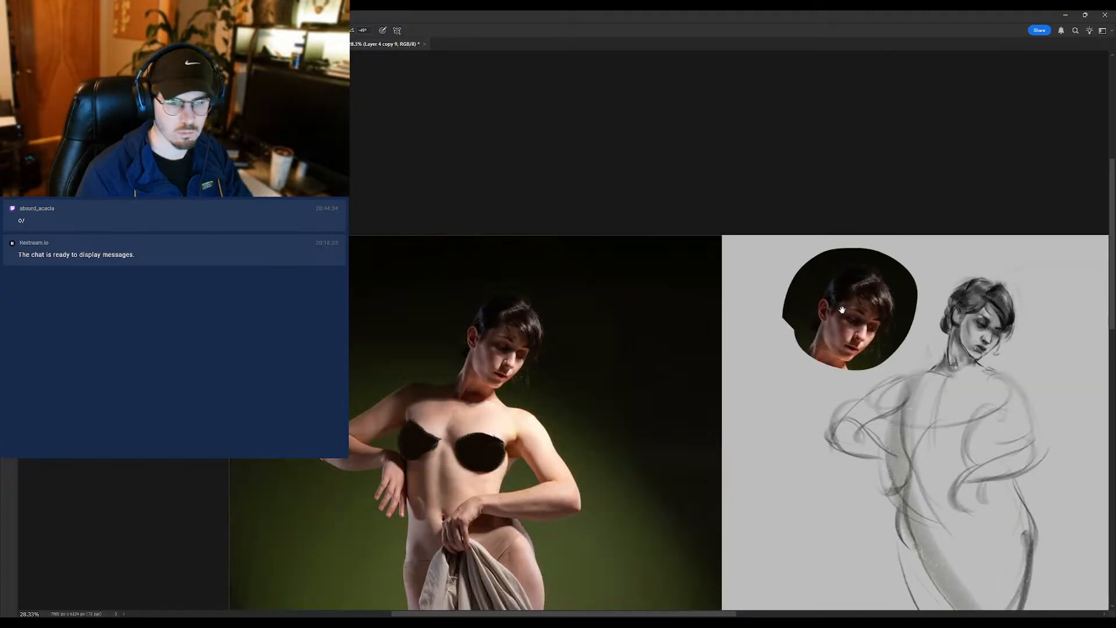
pyautogui.moveTo(842, 309); pyautogui.dragTo(819, 290)
pyautogui.moveTo(893, 284)
pyautogui.mouseDown()
pyautogui.moveTo(923, 284)
pyautogui.moveTo(871, 314)
pyautogui.mouseUp()
pyautogui.moveTo(872, 315); pyautogui.dragTo(833, 324)
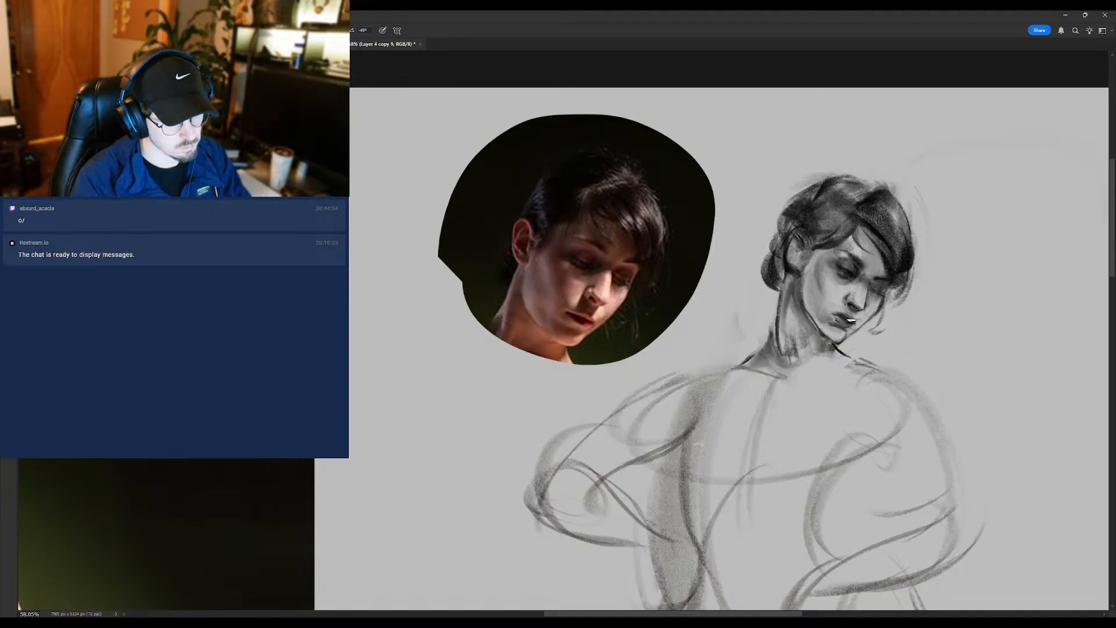
# - Soften the lips and the corner of the mouth with the Smudge tool, adjusting its size
pyautogui.press('r')
pyautogui.press(']')
pyautogui.press(']')
pyautogui.press(']')
pyautogui.press(']')
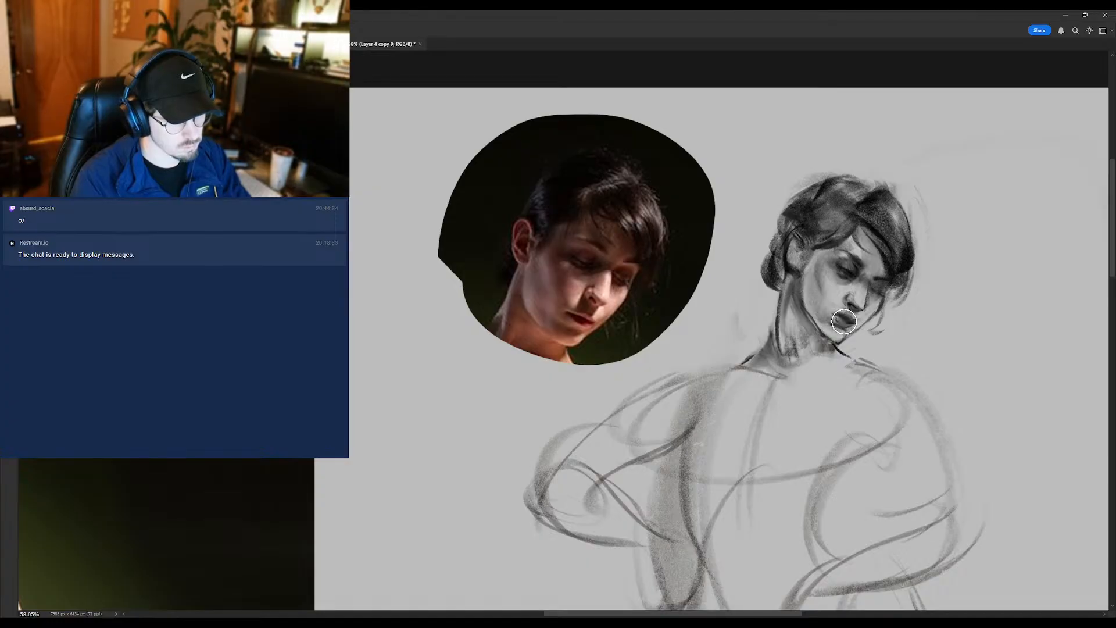
pyautogui.press('[')
pyautogui.press('[')
pyautogui.press('[')
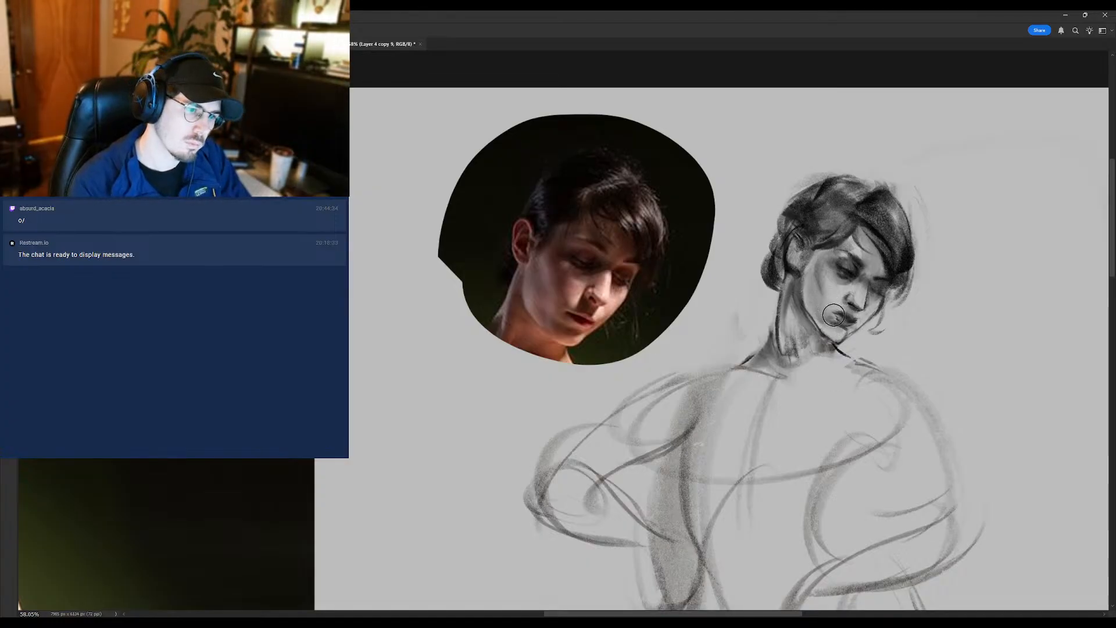
pyautogui.moveTo(837, 317); pyautogui.dragTo(832, 312)
# - Redefine the line between the lips with the brush and blend around the mouth and chin with the Mixer Brush
pyautogui.press('b')
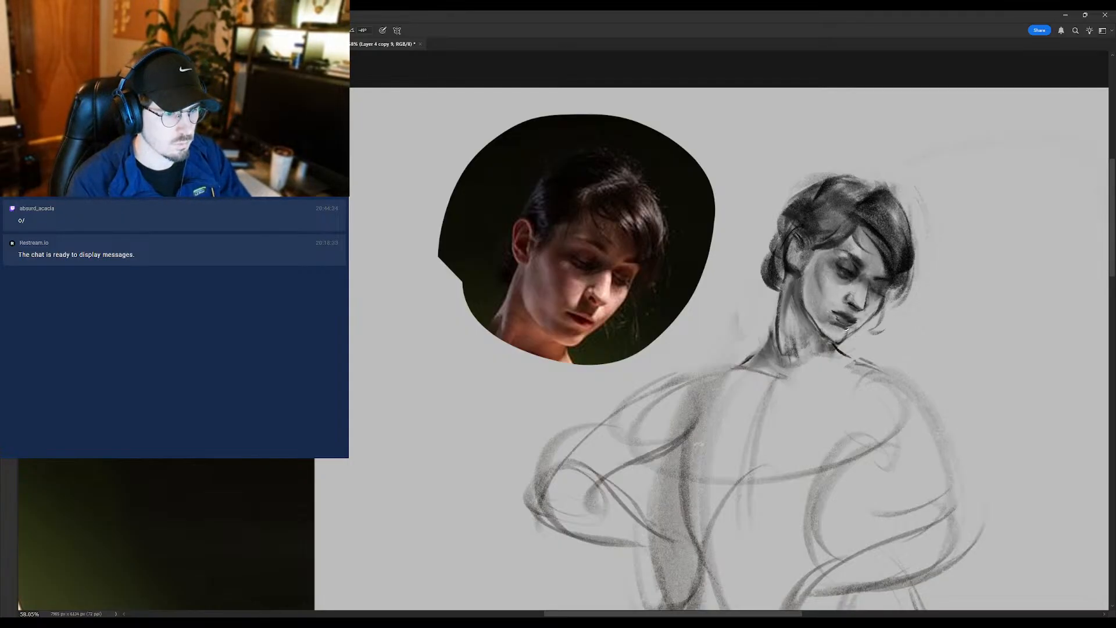
pyautogui.keyDown('alt'); pyautogui.click(831, 302); pyautogui.keyUp('alt')
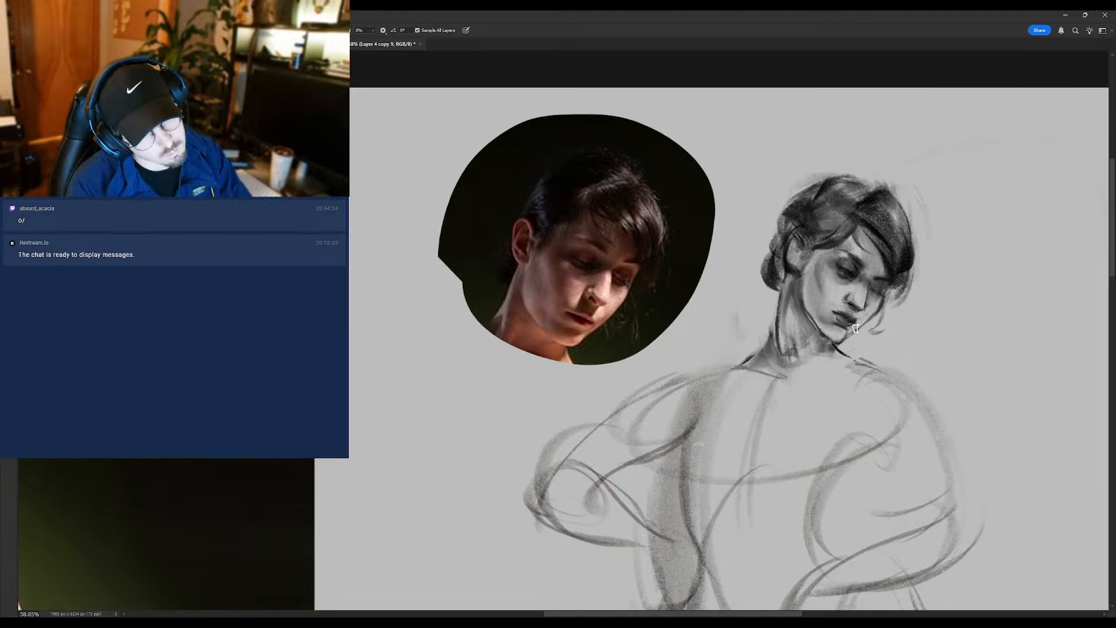
pyautogui.press('b')
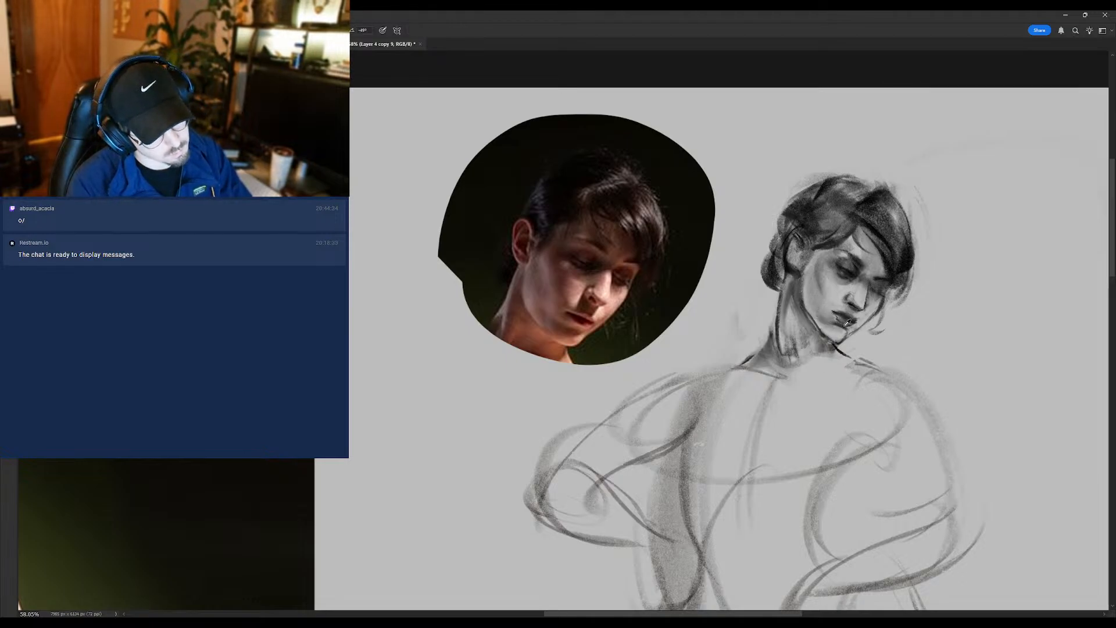
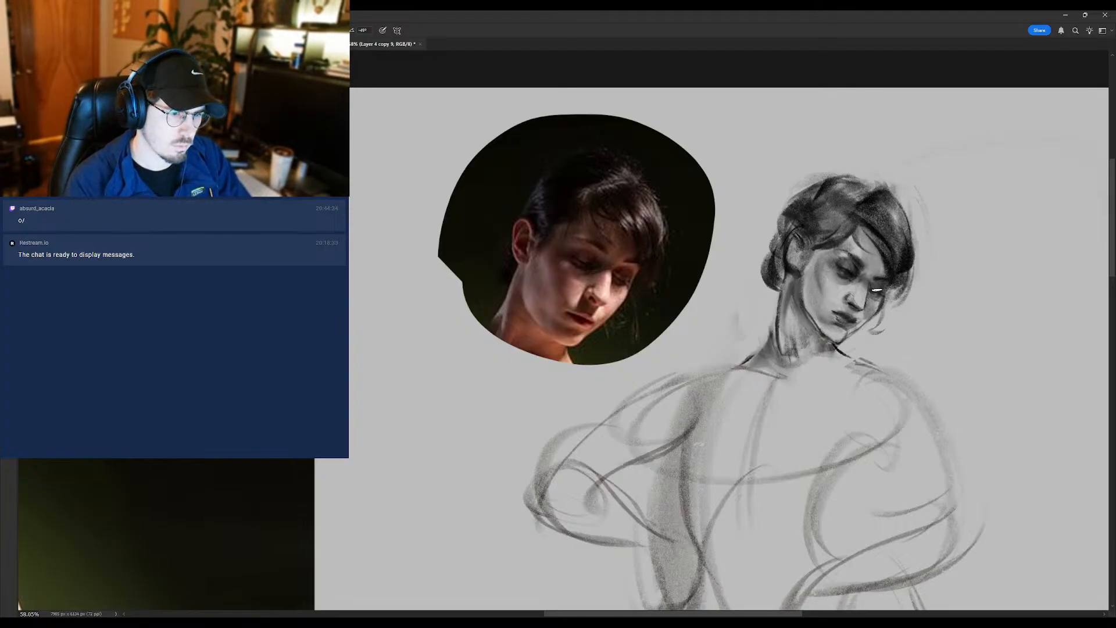
# - Refine the shading of the shadowed far eye, the nose and the hair edge beside them with small strokes
pyautogui.hotkey('ctrl', '+')
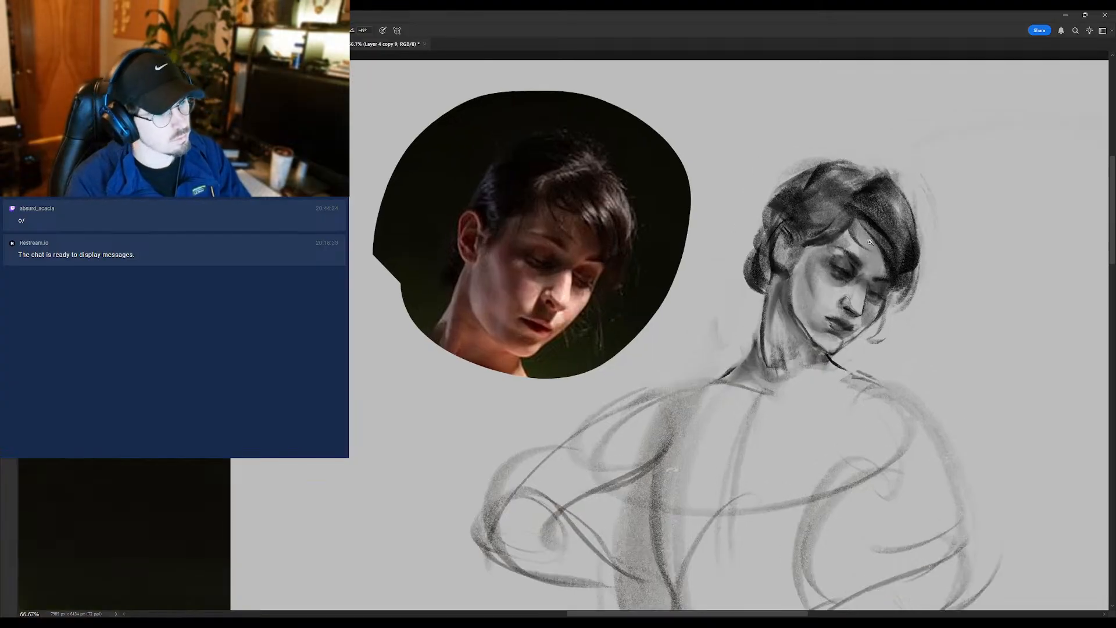
pyautogui.moveTo(870, 242); pyautogui.dragTo(874, 273)
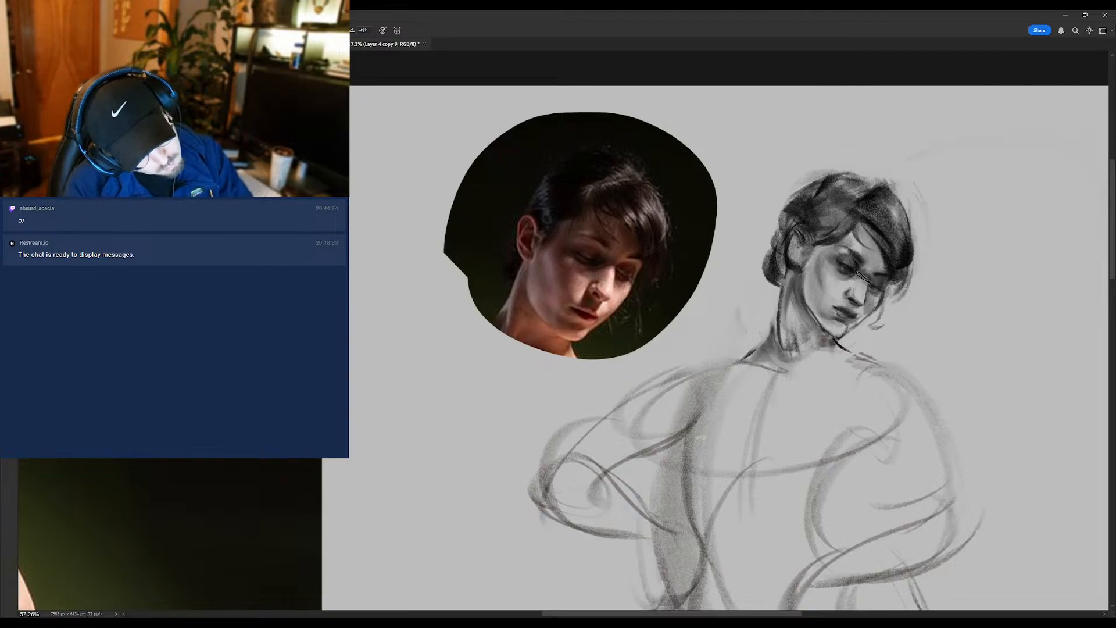
pyautogui.moveTo(852, 292)
pyautogui.mouseDown()
pyautogui.moveTo(805, 294)
pyautogui.moveTo(850, 296)
pyautogui.mouseUp()
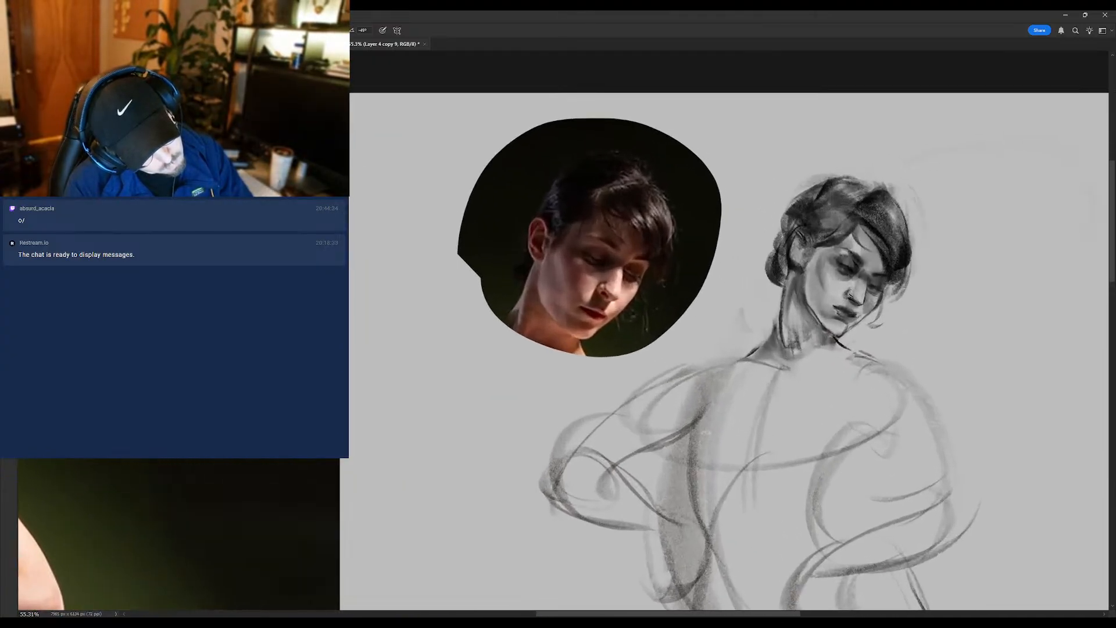
pyautogui.hotkey('shift', 'b')
pyautogui.press('r')
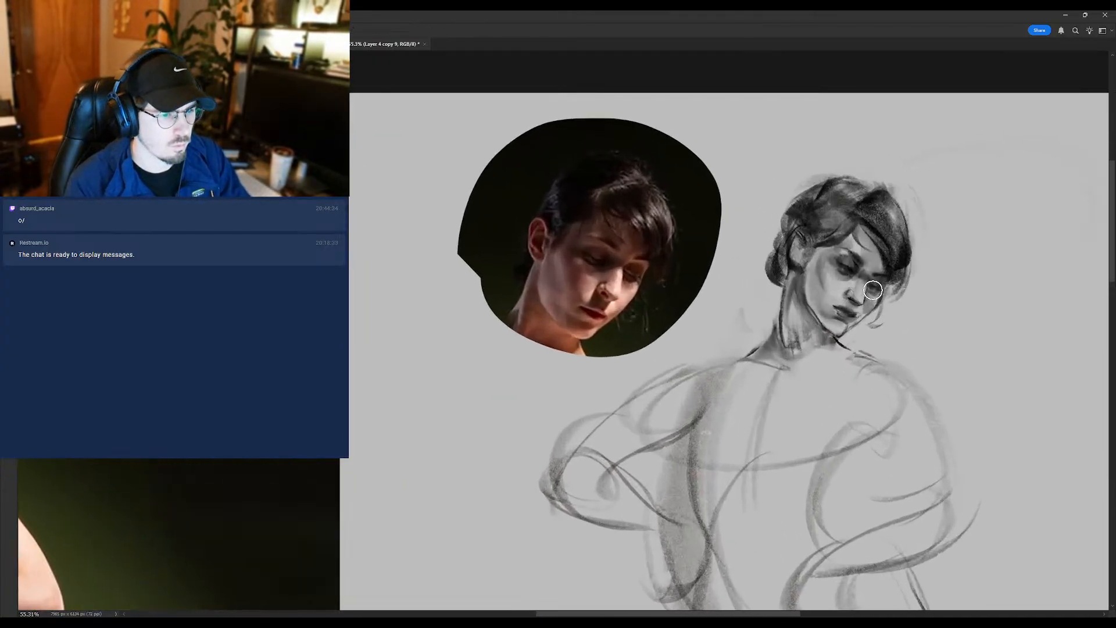
pyautogui.moveTo(902, 294); pyautogui.dragTo(870, 290)
# - Touch up the near eye with the brush and blend around the eye and mouth with the Mixer Brush
pyautogui.press('b')
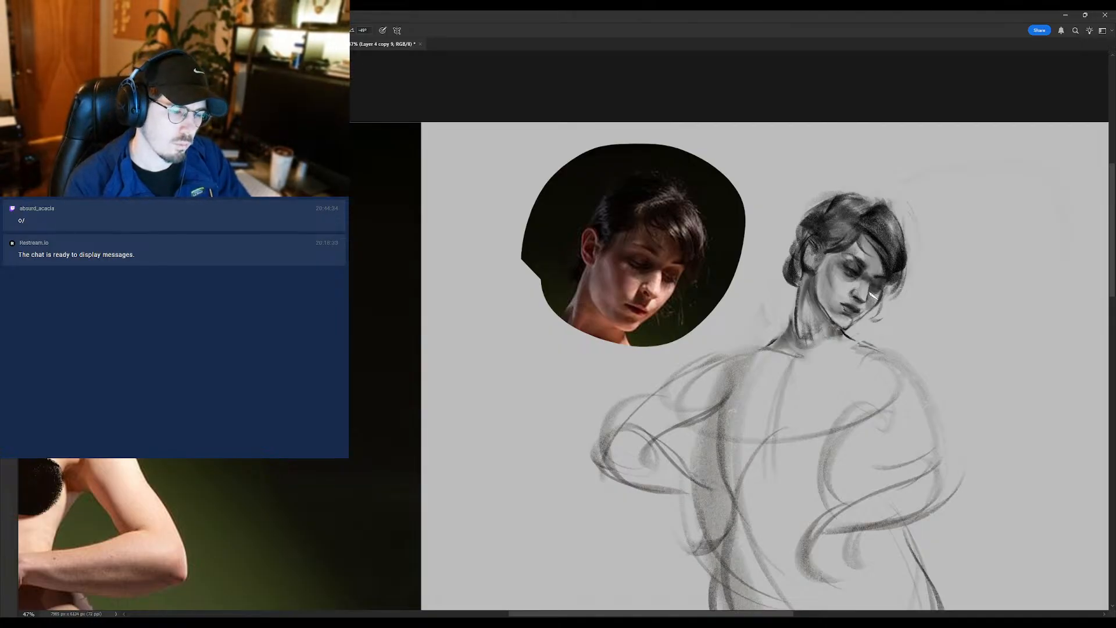
pyautogui.hotkey('shift', 'b')
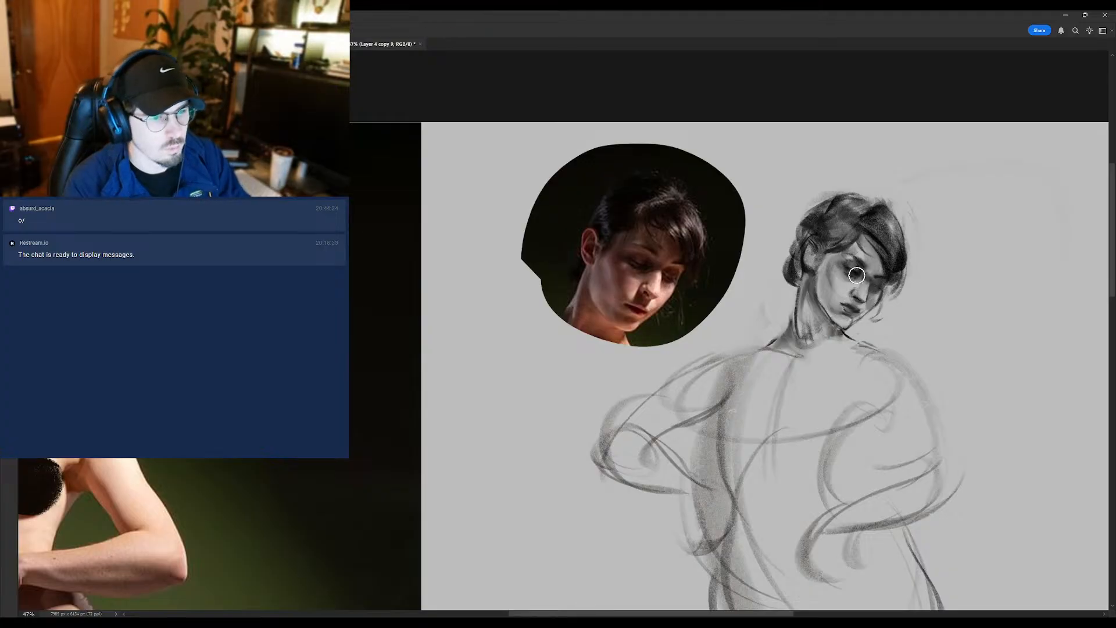
pyautogui.hotkey('shift', 'b')
pyautogui.hotkey('shift', 'b')
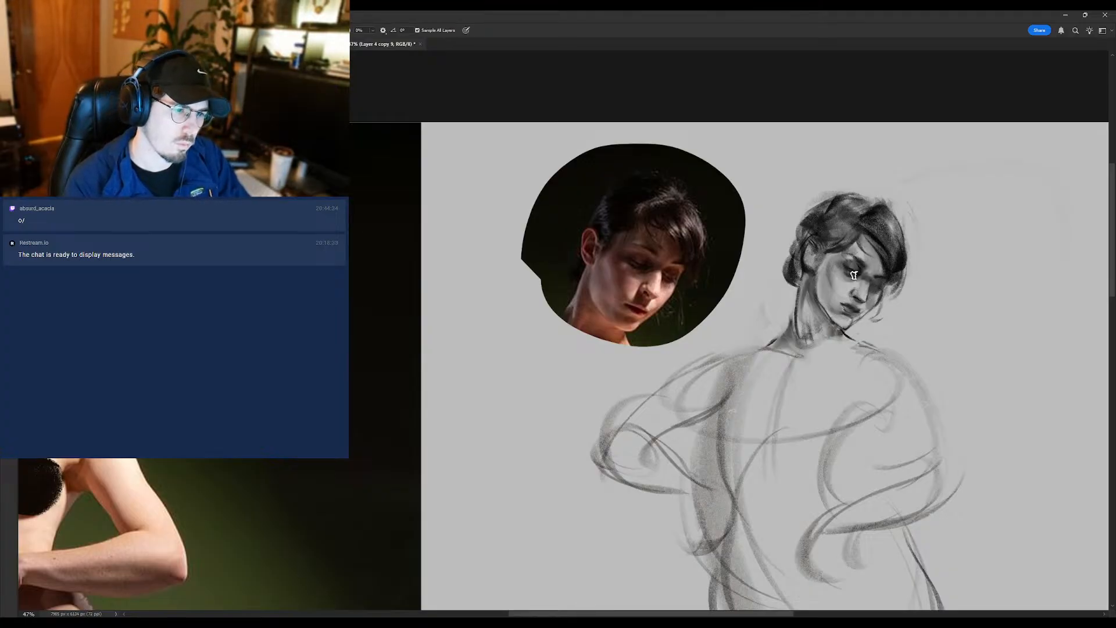
pyautogui.moveTo(853, 311)
pyautogui.mouseDown()
pyautogui.moveTo(814, 311)
pyautogui.moveTo(849, 305)
pyautogui.mouseUp()
# - Lighten the forehead, cheek and edge of the chin with the eraser, adjusting its size for each area
pyautogui.press('e')
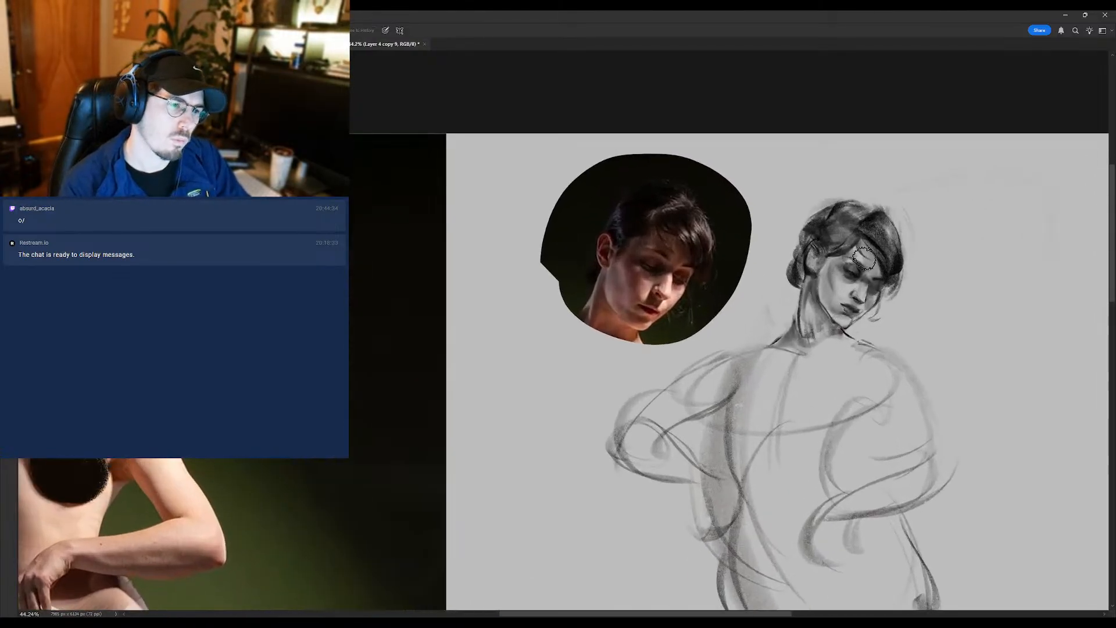
pyautogui.press(']')
pyautogui.press(']')
pyautogui.press(']')
pyautogui.press(']')
pyautogui.press(']')
pyautogui.press(']')
pyautogui.press(']')
pyautogui.press(']')
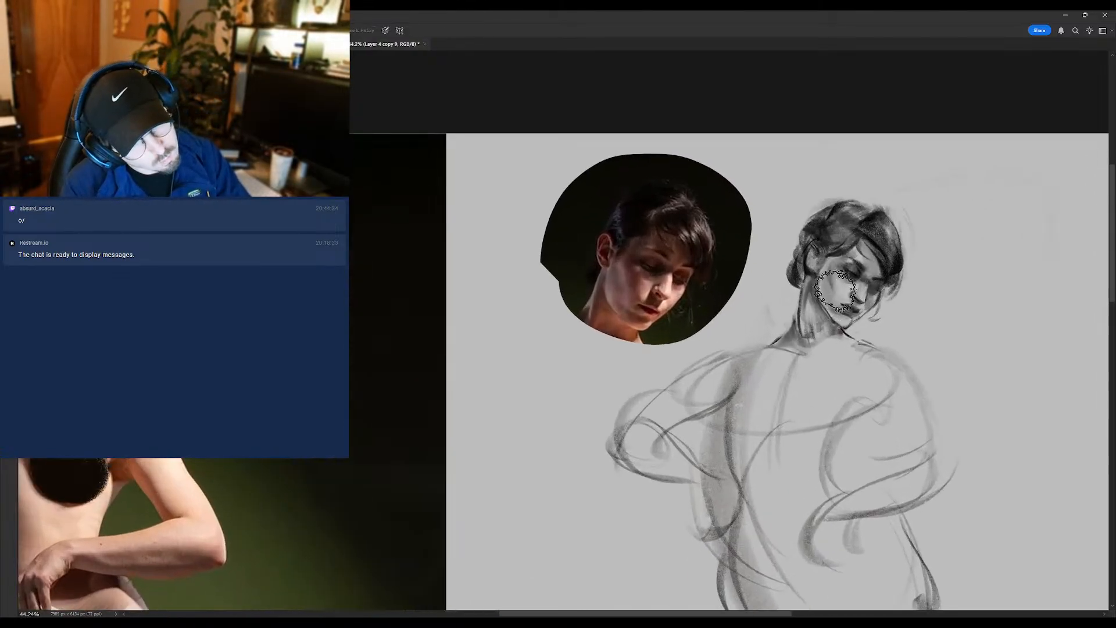
pyautogui.press('[')
pyautogui.press('[')
pyautogui.press('[')
pyautogui.press('[')
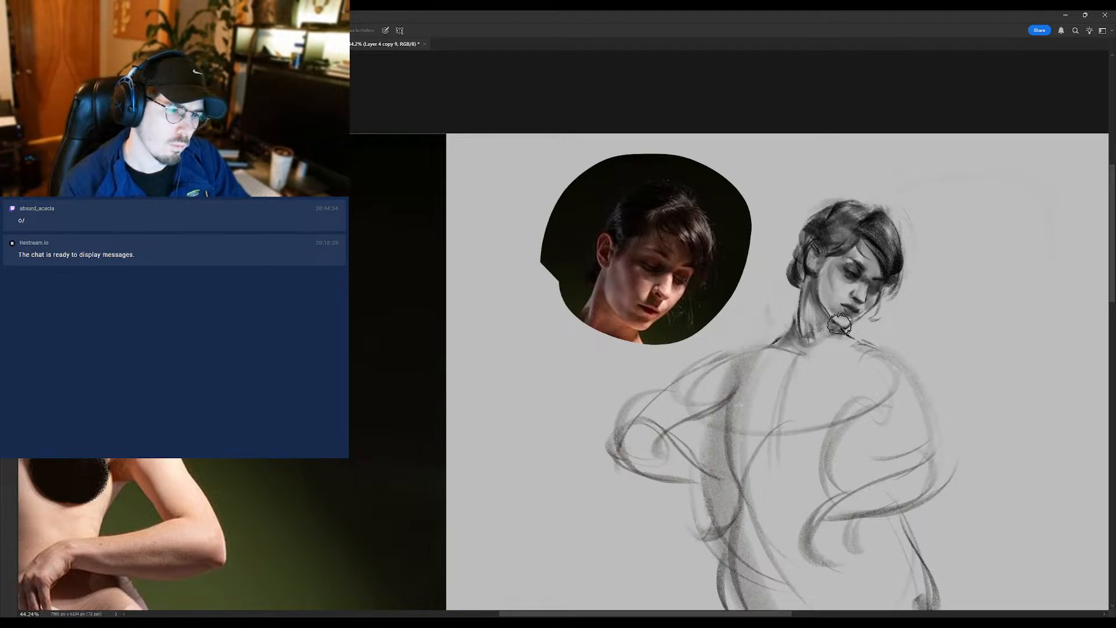
# - Flip the canvas horizontally and frame the sketched head beside the copied reference head
pyautogui.scroll(-2, 835, 321)
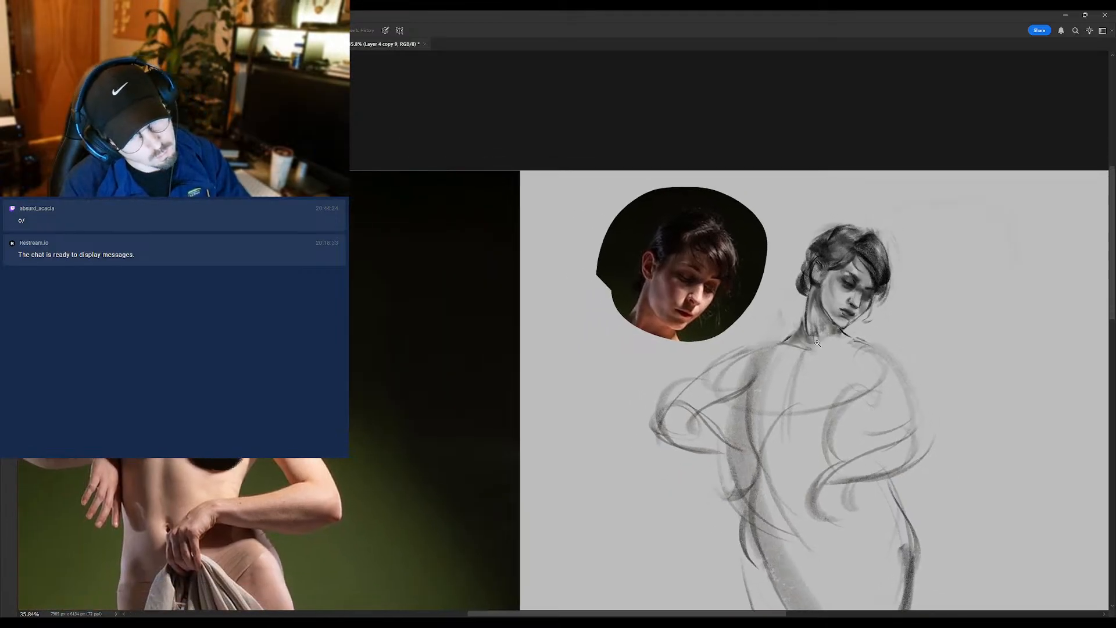
pyautogui.press('h')
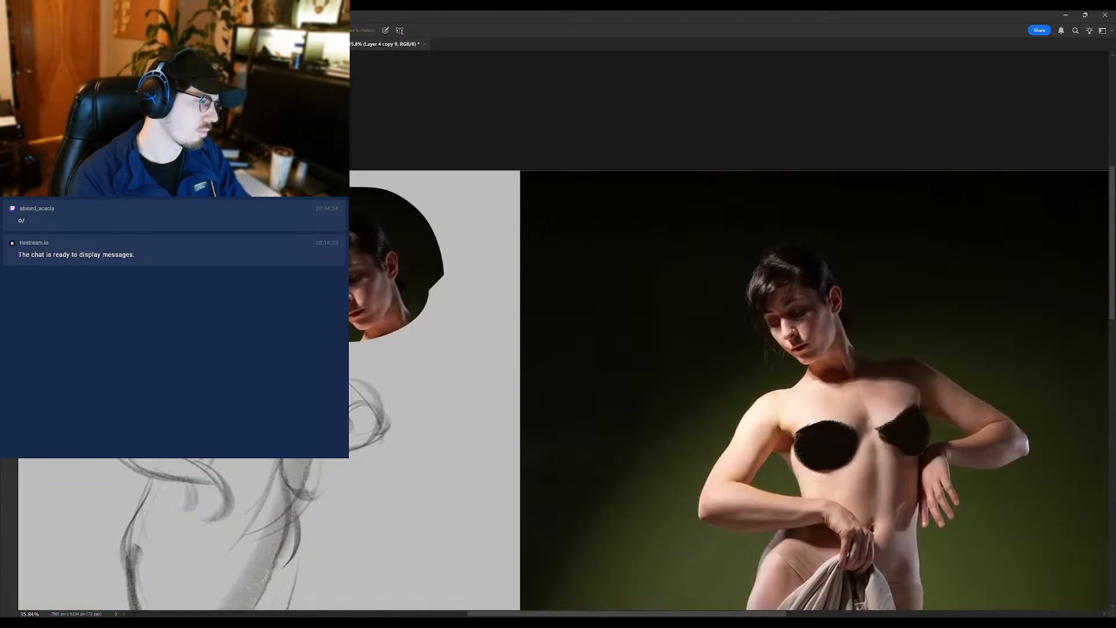
pyautogui.moveTo(204, 310)
pyautogui.mouseDown()
pyautogui.moveTo(630, 289)
pyautogui.moveTo(673, 302)
pyautogui.mouseUp()
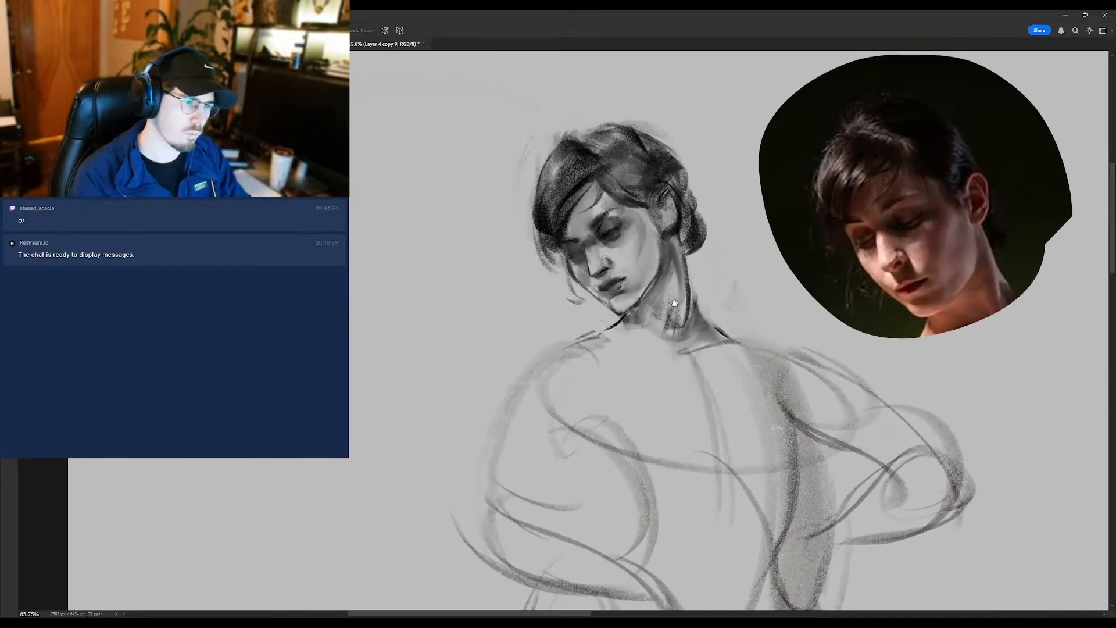
pyautogui.moveTo(843, 265); pyautogui.dragTo(821, 270)
# - Toggle the sketch layer's visibility to compare versions and duplicate the layer
pyautogui.click(1001, 205)
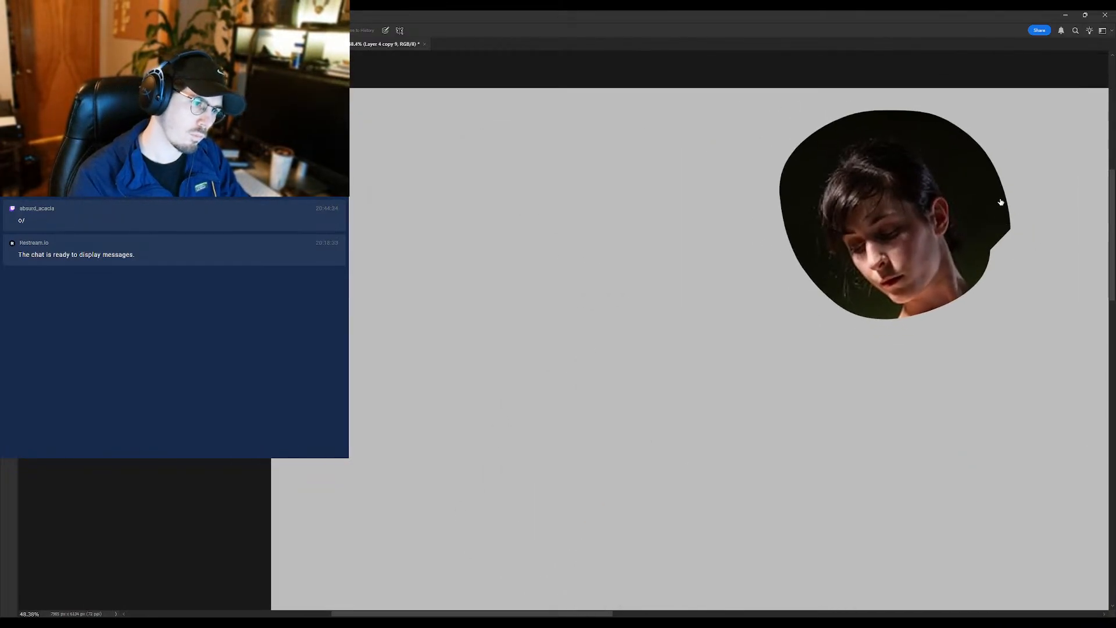
pyautogui.click(1004, 214)
pyautogui.click(1006, 202)
pyautogui.click(1005, 215)
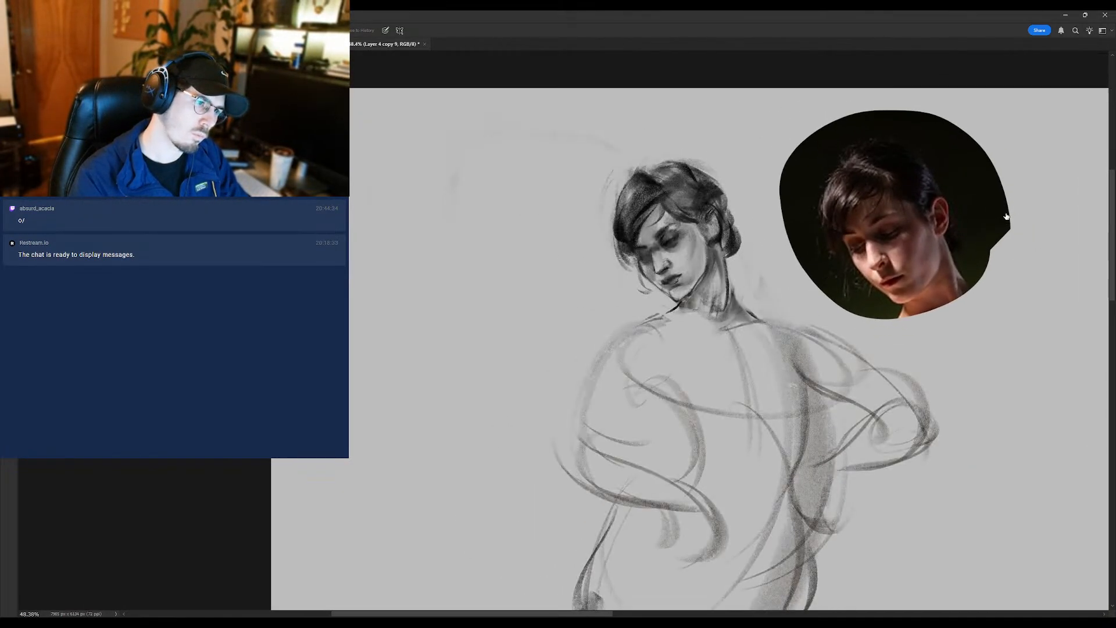
pyautogui.hotkey('ctrl', 'j')
pyautogui.click(1004, 218)
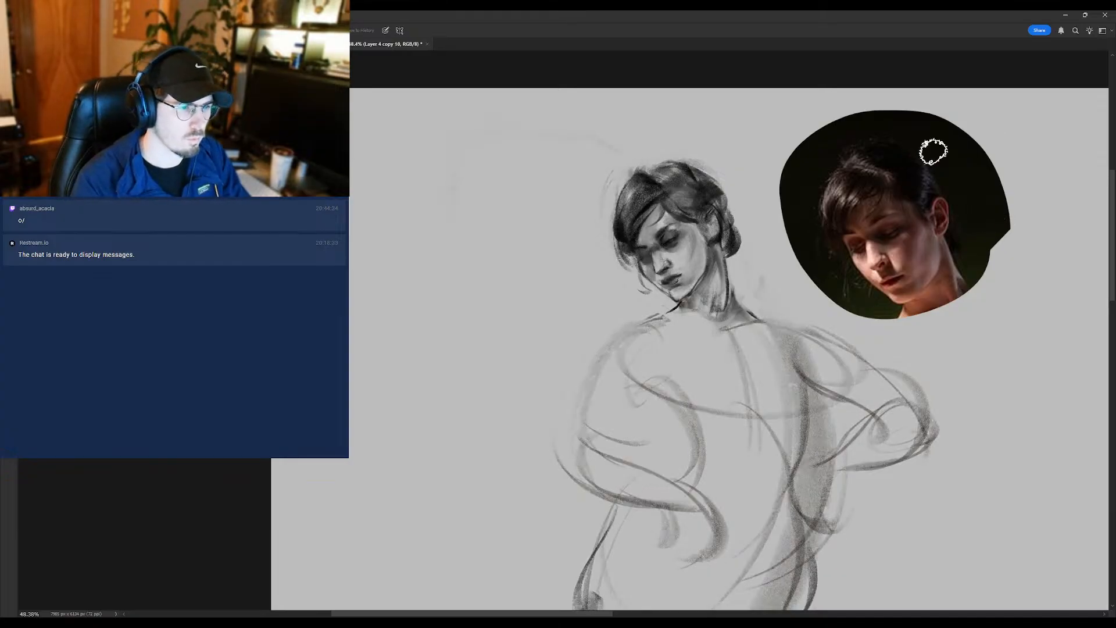
# - Rework the near eye, the nose and the shadowed far side of the face with brush strokes
pyautogui.moveTo(706, 240)
pyautogui.mouseDown()
pyautogui.moveTo(624, 269)
pyautogui.moveTo(664, 253)
pyautogui.mouseUp()
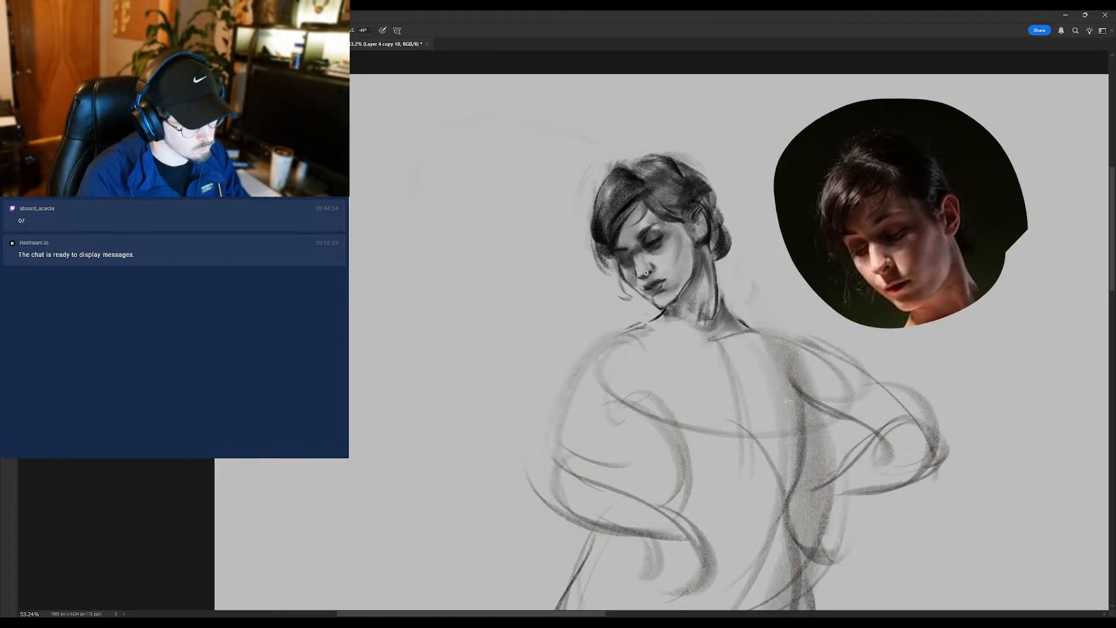
pyautogui.moveTo(648, 272)
pyautogui.mouseDown()
pyautogui.moveTo(615, 275)
pyautogui.moveTo(664, 250)
pyautogui.mouseUp()
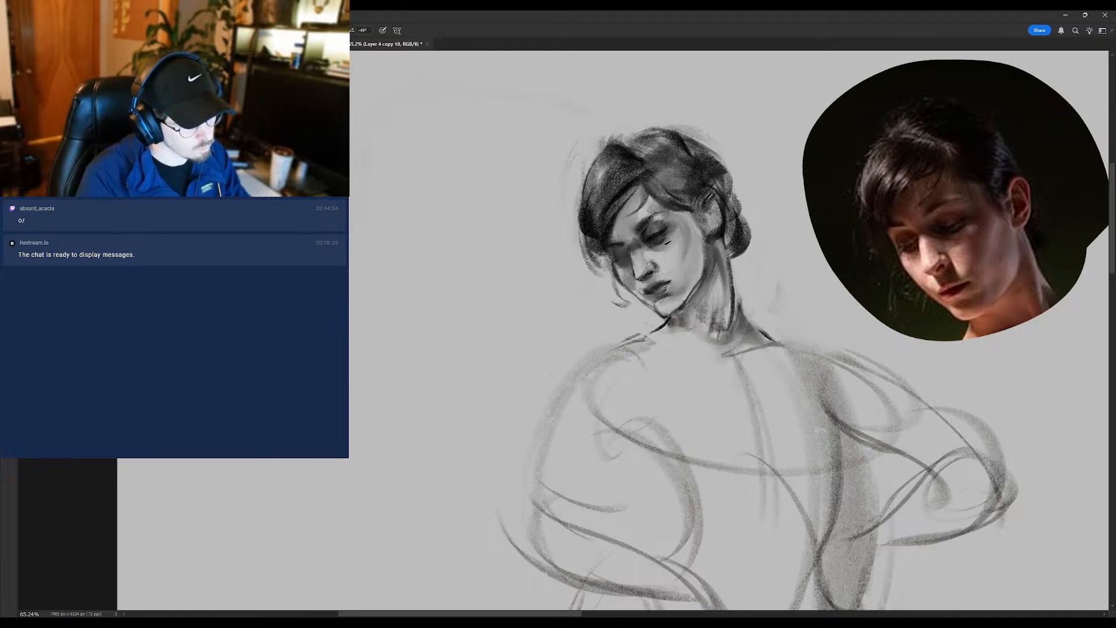
pyautogui.moveTo(630, 262); pyautogui.dragTo(612, 278)
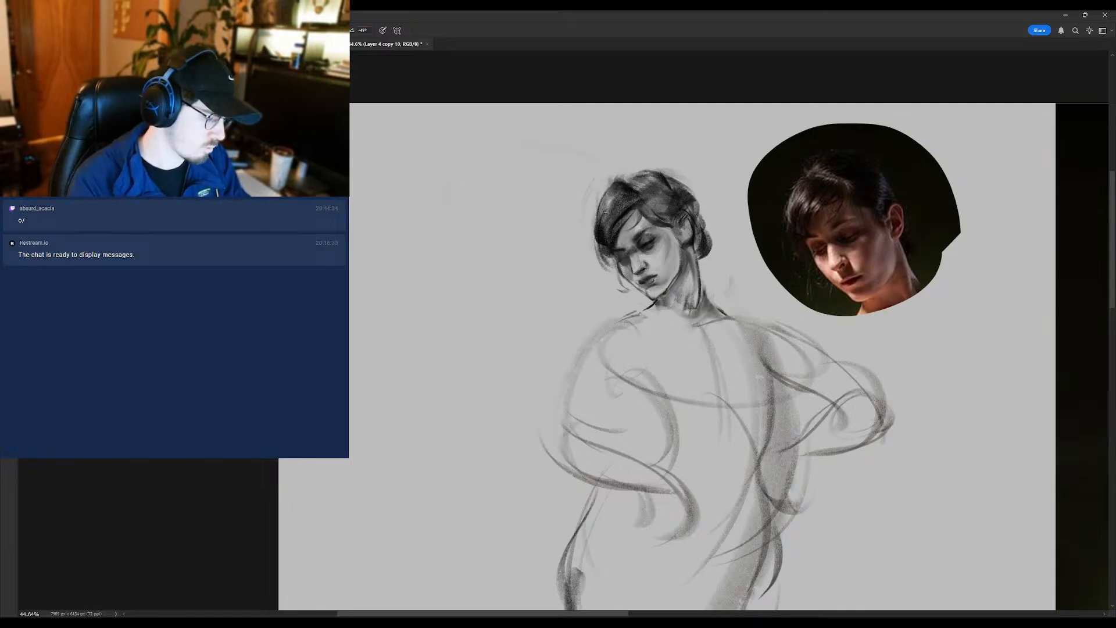
pyautogui.scroll(2, 640, 239)
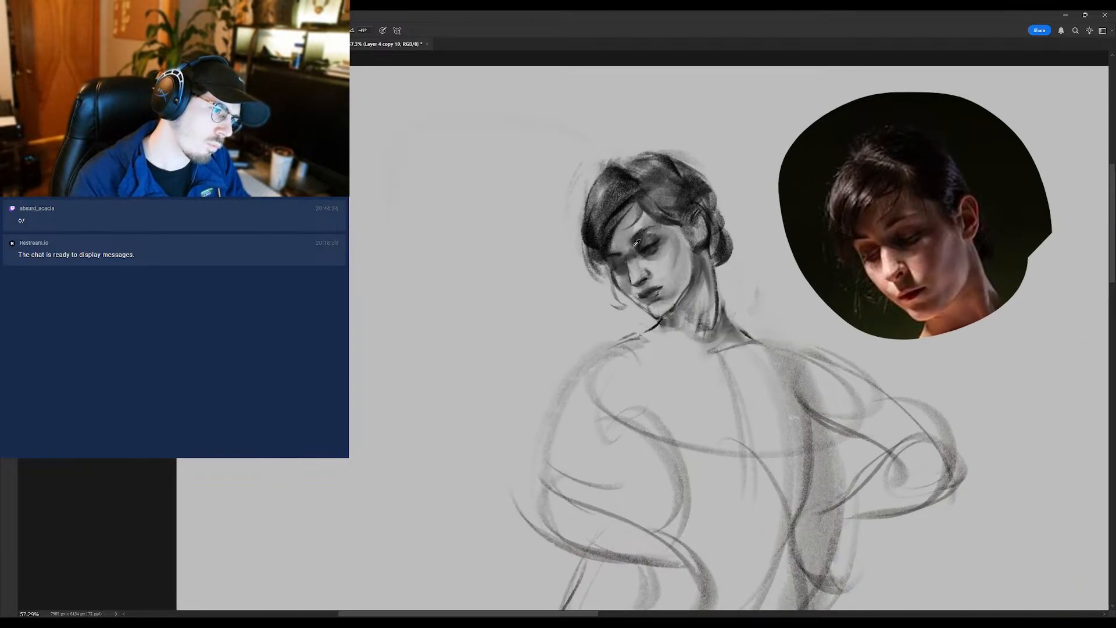
pyautogui.keyDown('alt'); pyautogui.click(628, 249); pyautogui.keyUp('alt')
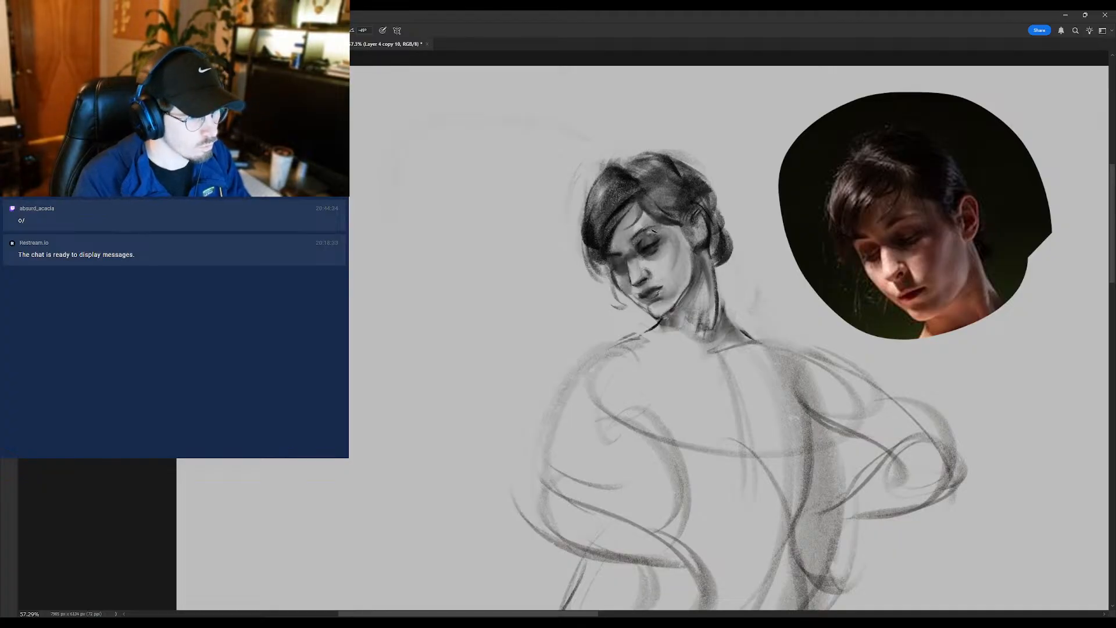
pyautogui.scroll(-7, 653, 230)
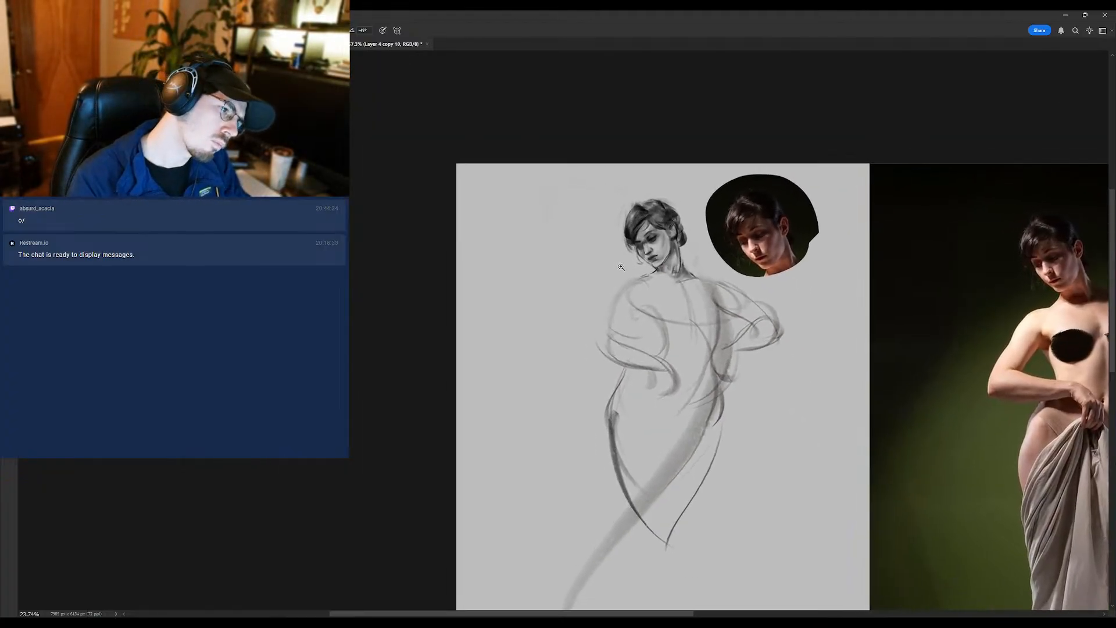
pyautogui.scroll(6, 655, 232)
# - Blend the brow and eye area with the Mixer Brush and sharpen the nose and its cast shadow with the brush
pyautogui.hotkey('shift', 'b')
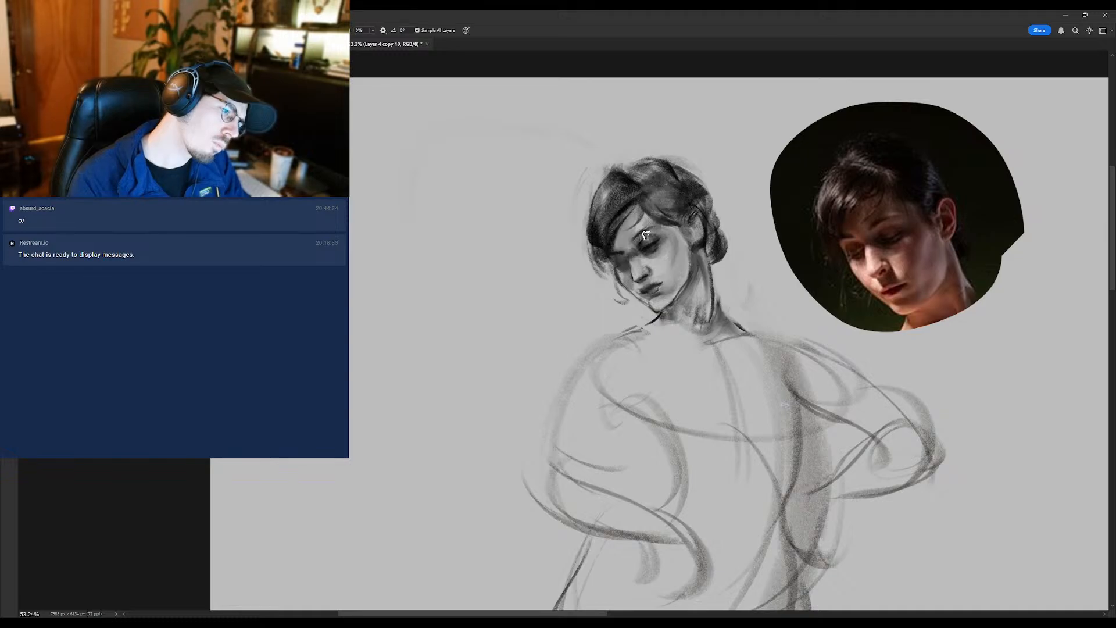
pyautogui.press('b')
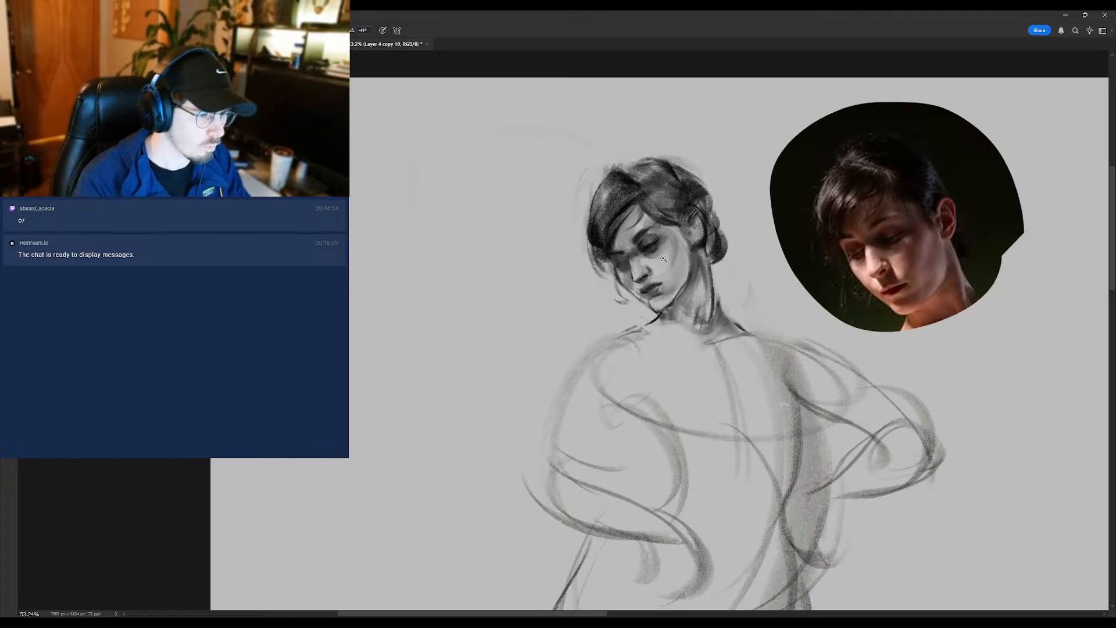
pyautogui.moveTo(657, 265)
pyautogui.mouseDown()
pyautogui.moveTo(626, 286)
pyautogui.moveTo(654, 256)
pyautogui.mouseUp()
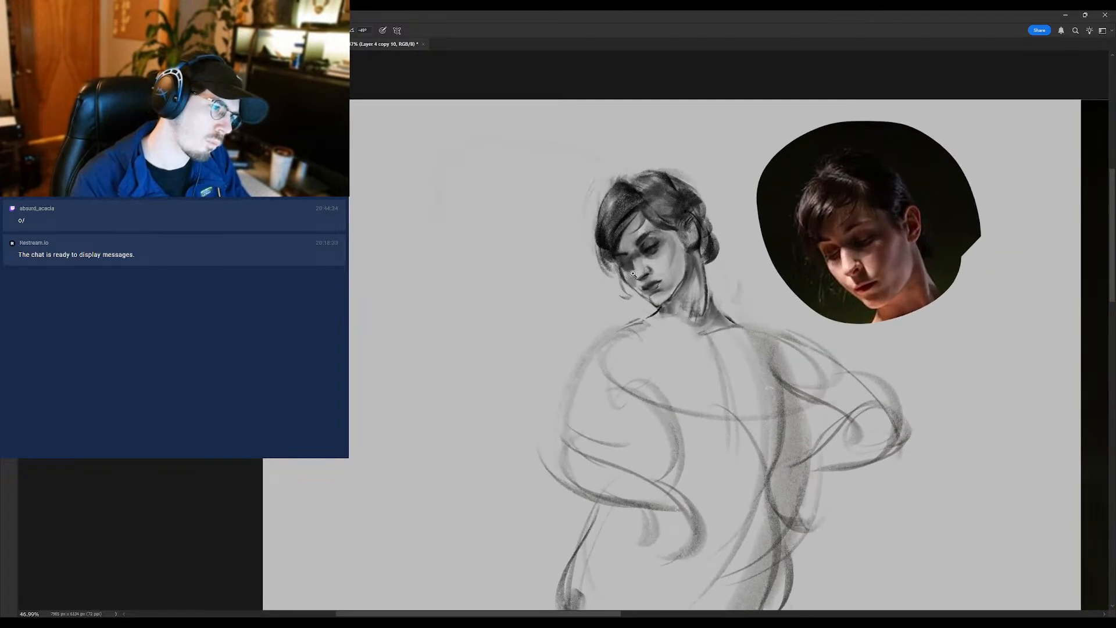
pyautogui.moveTo(636, 269)
pyautogui.mouseDown()
pyautogui.moveTo(607, 277)
pyautogui.moveTo(654, 264)
pyautogui.moveTo(650, 273)
pyautogui.mouseUp()
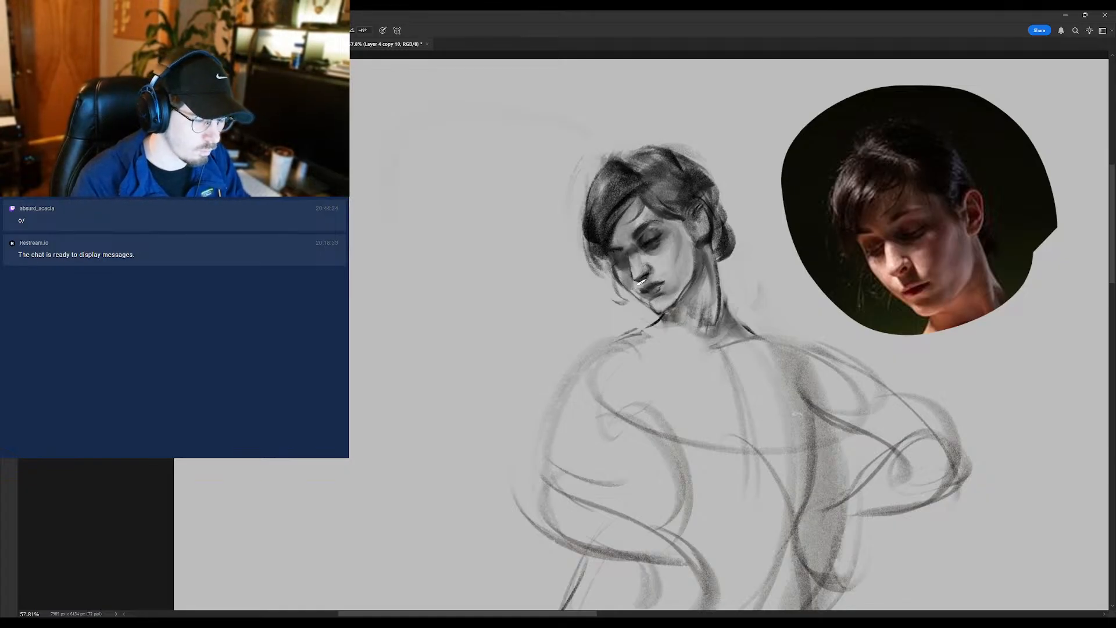
# - Refine the chin, jawline and cheek and the shadow under the jaw with brush strokes
pyautogui.scroll(-6, 653, 283)
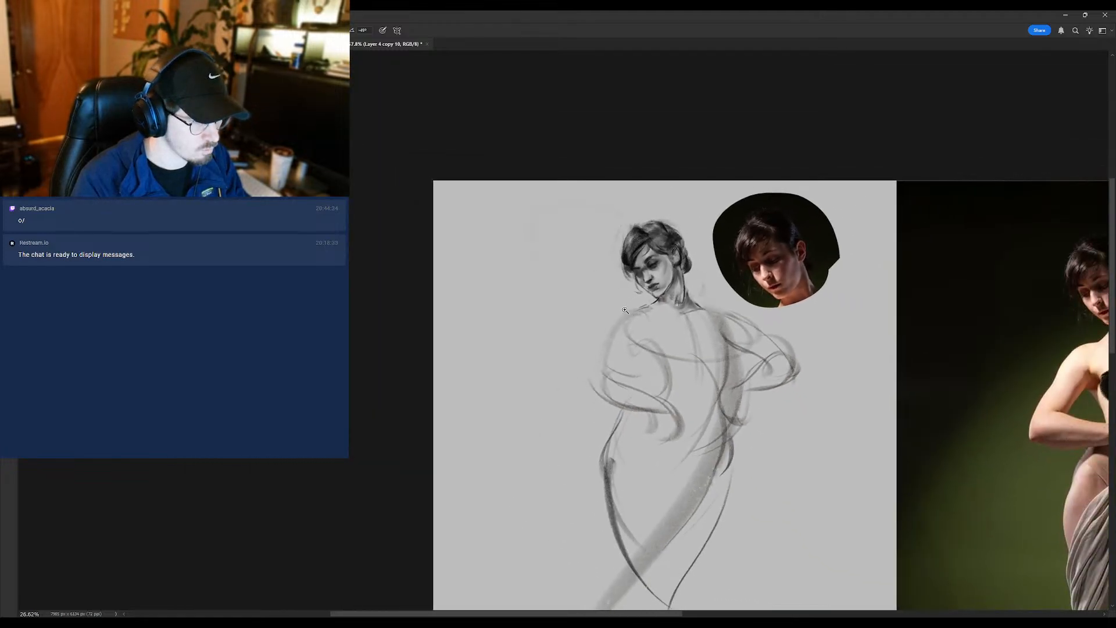
pyautogui.scroll(3, 654, 282)
pyautogui.scroll(2, 651, 279)
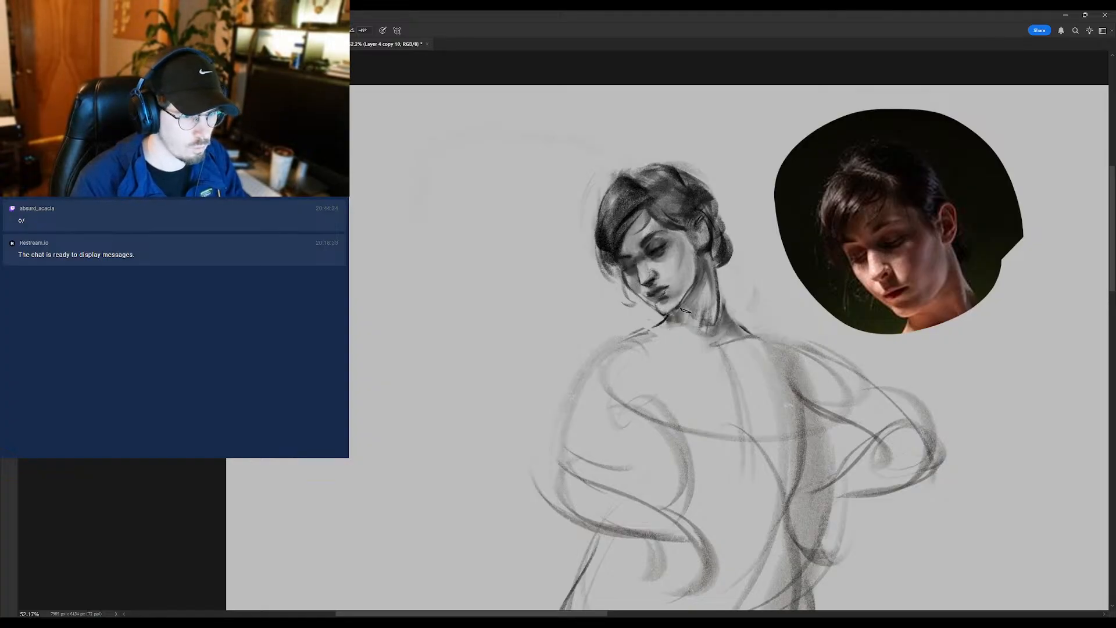
pyautogui.moveTo(672, 298)
pyautogui.mouseDown()
pyautogui.moveTo(642, 293)
pyautogui.moveTo(672, 290)
pyautogui.mouseUp()
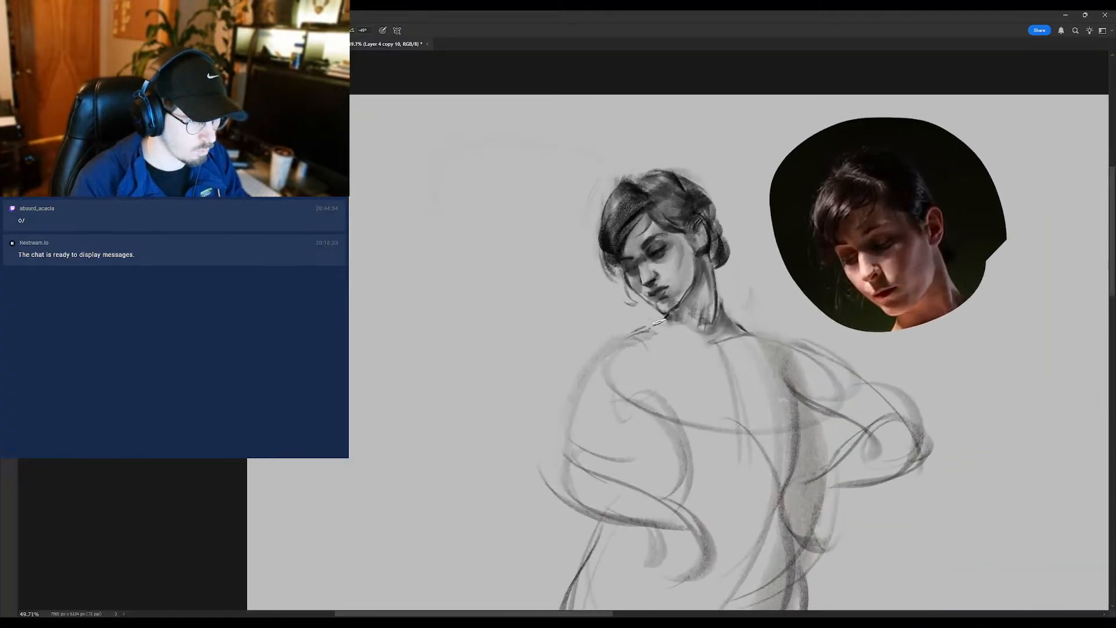
pyautogui.moveTo(662, 318)
pyautogui.mouseDown()
pyautogui.moveTo(598, 315)
pyautogui.moveTo(626, 310)
pyautogui.moveTo(677, 267)
pyautogui.mouseUp()
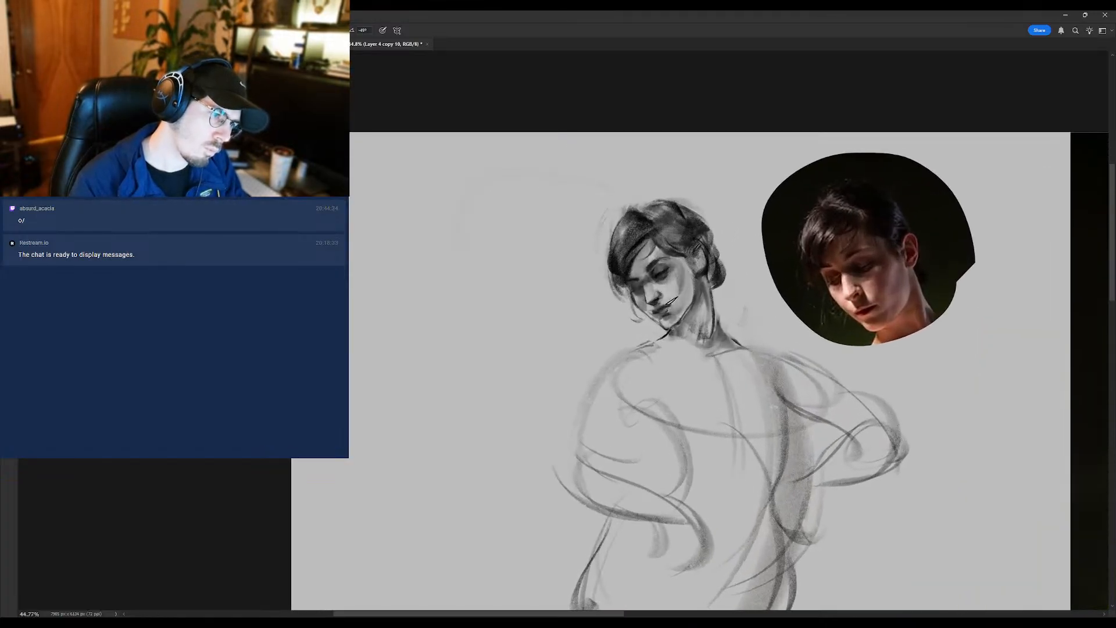
pyautogui.moveTo(694, 292); pyautogui.dragTo(656, 325)
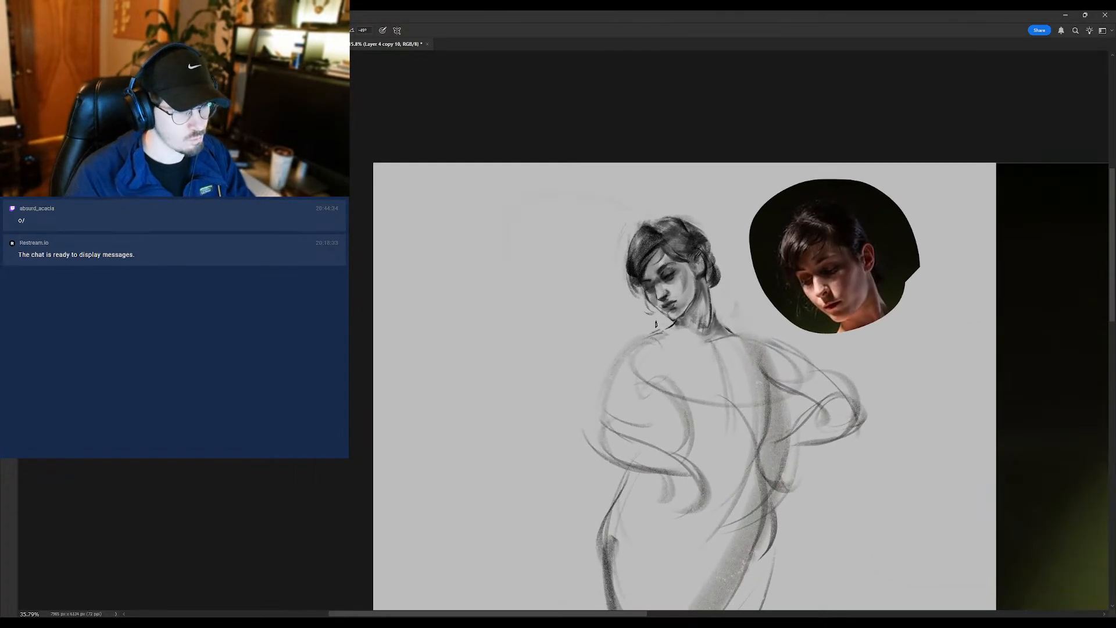
# - Flip the canvas horizontally again and enlarge the sketched head beside the reference head
pyautogui.hotkey('ctrl', 'shift', 'h')
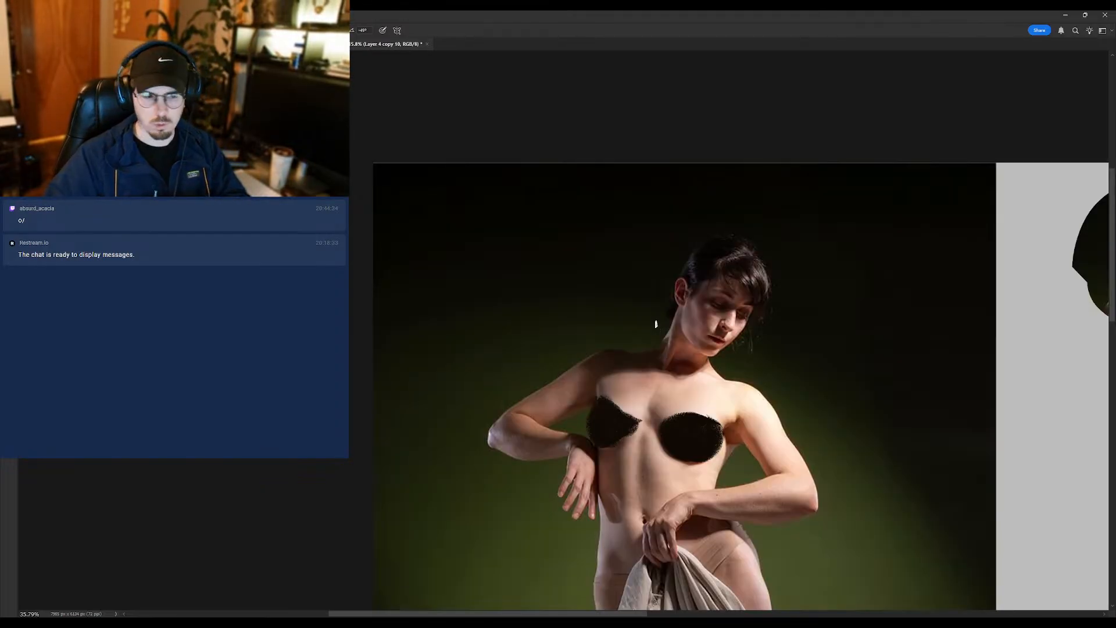
pyautogui.moveTo(869, 319); pyautogui.dragTo(326, 314)
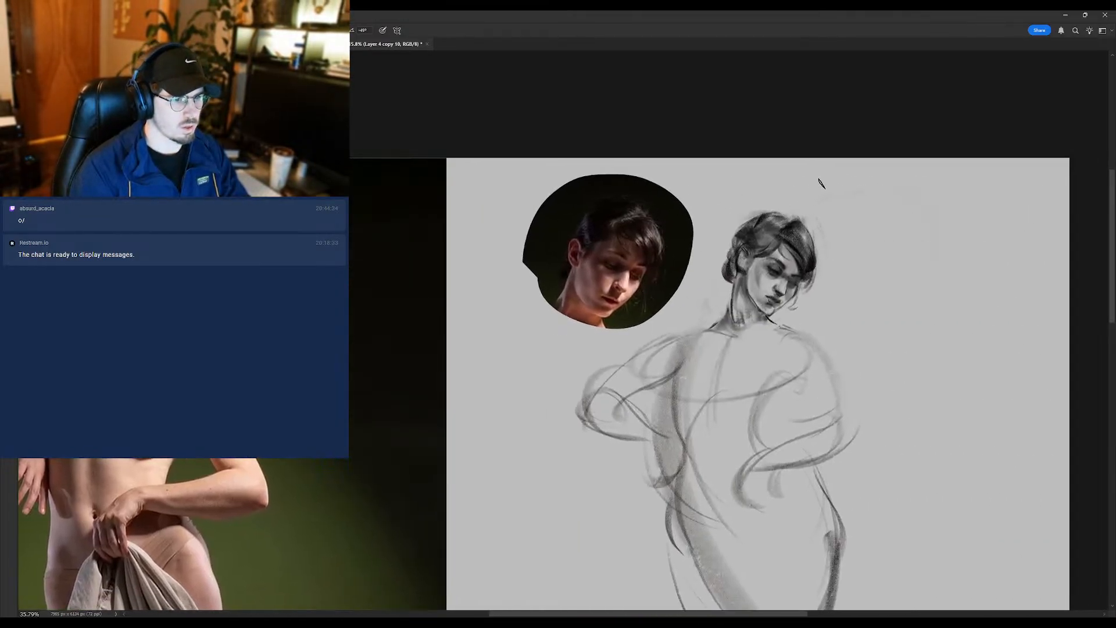
pyautogui.moveTo(774, 258); pyautogui.dragTo(843, 290)
# - Clean up the edge beside the chin with the eraser and rotate the canvas view so the head stands nearly upright
pyautogui.press('e')
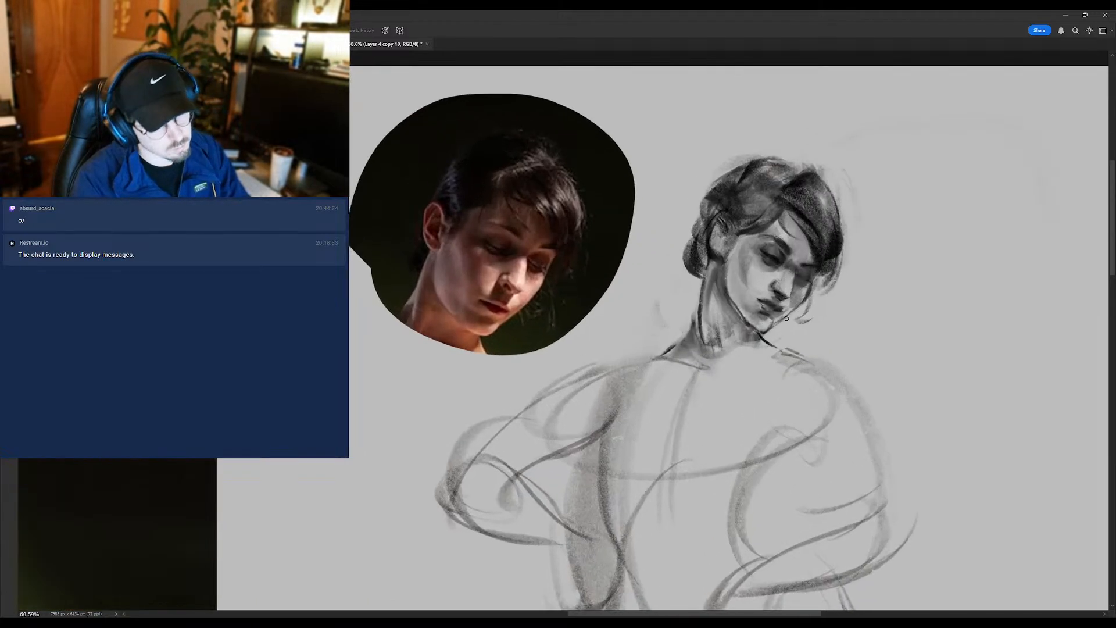
pyautogui.press('r')
pyautogui.moveTo(801, 261); pyautogui.dragTo(741, 174)
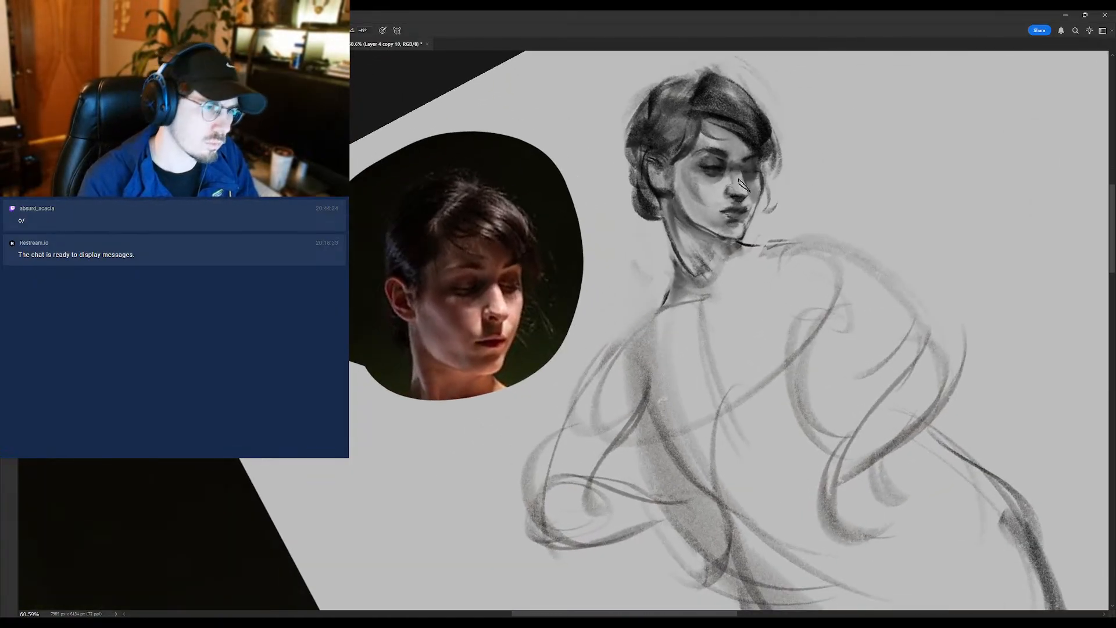
# - Blend the nose bridge and the shadowed far eye of the sketched head with the Mixer Brush
pyautogui.hotkey('shift', 'b')
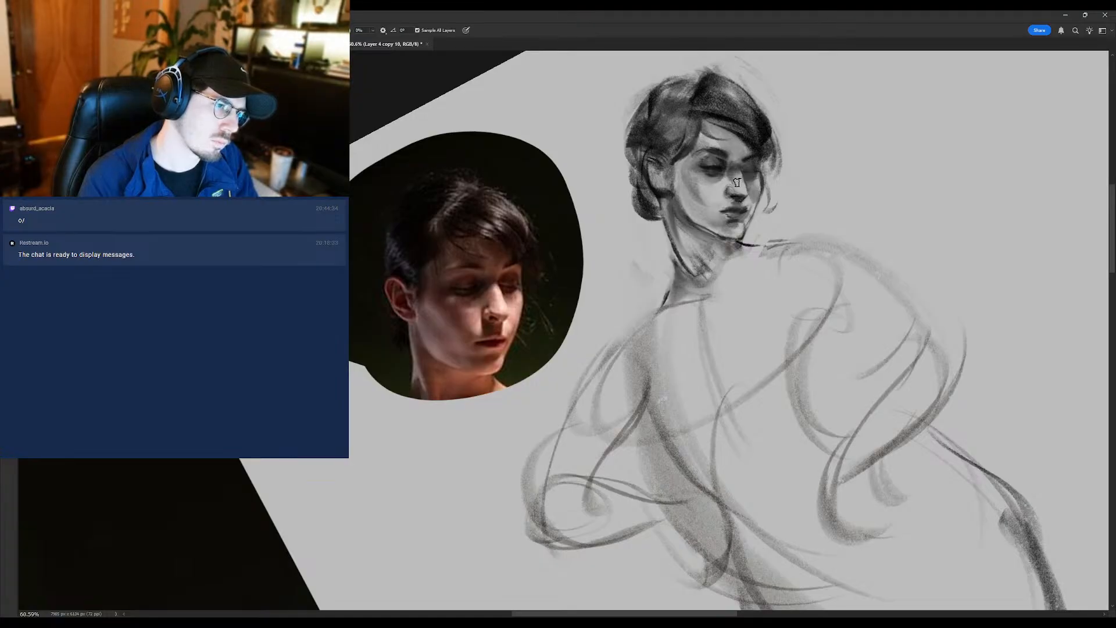
pyautogui.keyDown('alt'); pyautogui.click(742, 149); pyautogui.keyUp('alt')
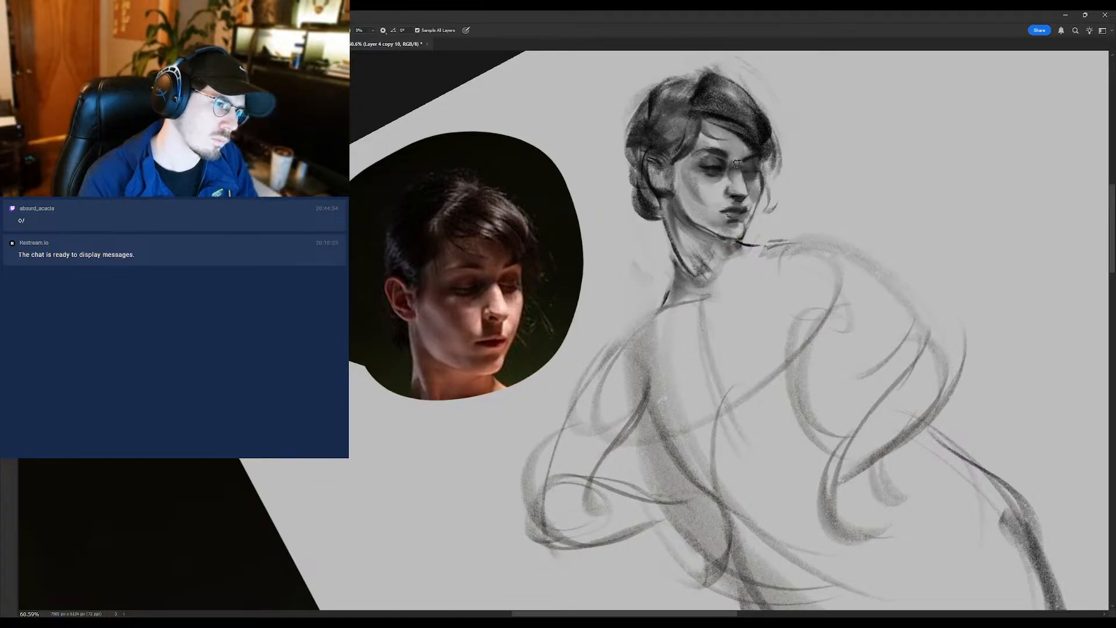
pyautogui.keyDown('alt'); pyautogui.click(733, 164); pyautogui.keyUp('alt')
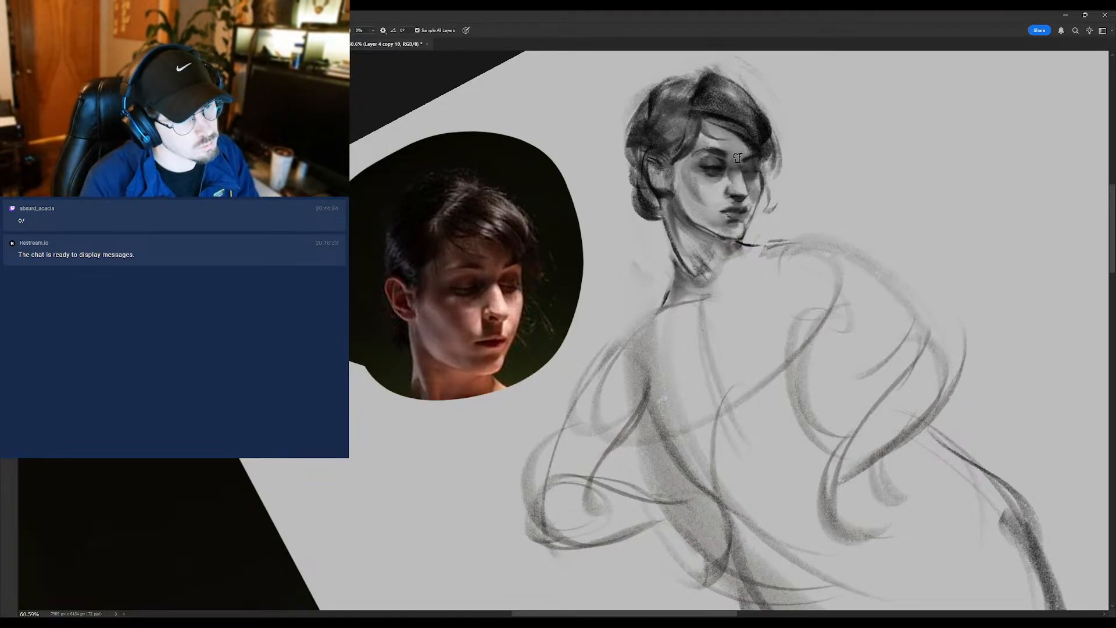
pyautogui.hotkey('shift', 'b')
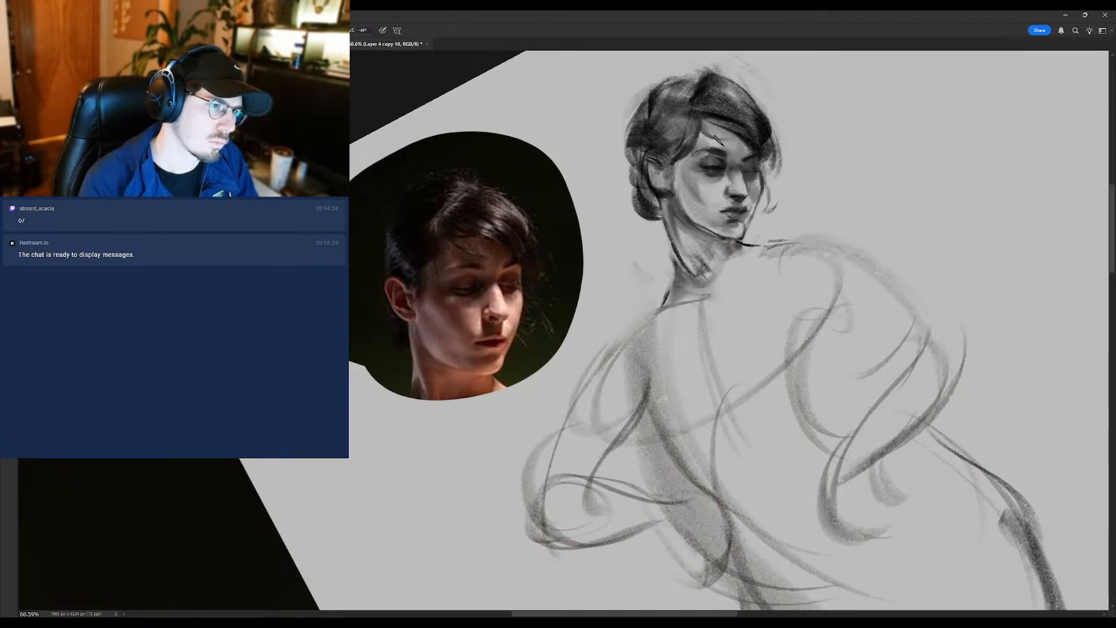
# - Refine the brow and near eye with brush strokes and soften the shading of the near cheek with the Mixer Brush
pyautogui.keyDown('alt'); pyautogui.click(712, 144); pyautogui.keyUp('alt')
pyautogui.moveTo(720, 151)
pyautogui.mouseDown()
pyautogui.moveTo(685, 165)
pyautogui.moveTo(711, 169)
pyautogui.mouseUp()
pyautogui.hotkey('shift', 'b')
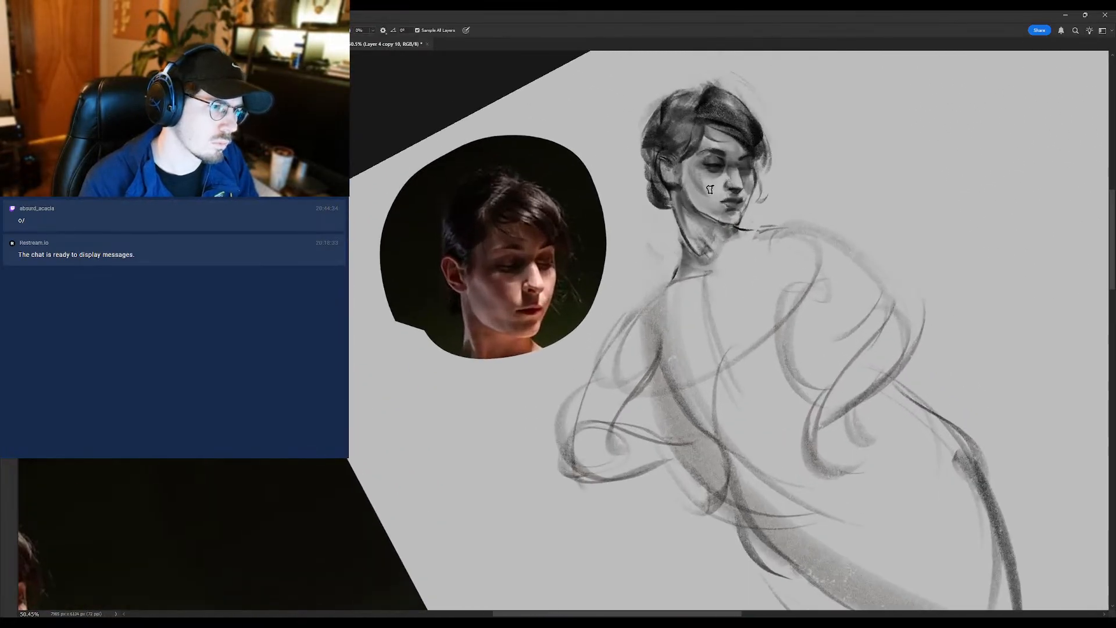
pyautogui.moveTo(710, 201)
pyautogui.mouseDown()
pyautogui.moveTo(694, 197)
pyautogui.moveTo(707, 188)
pyautogui.mouseUp()
pyautogui.press('b')
pyautogui.keyDown('alt'); pyautogui.click(710, 183); pyautogui.keyUp('alt')
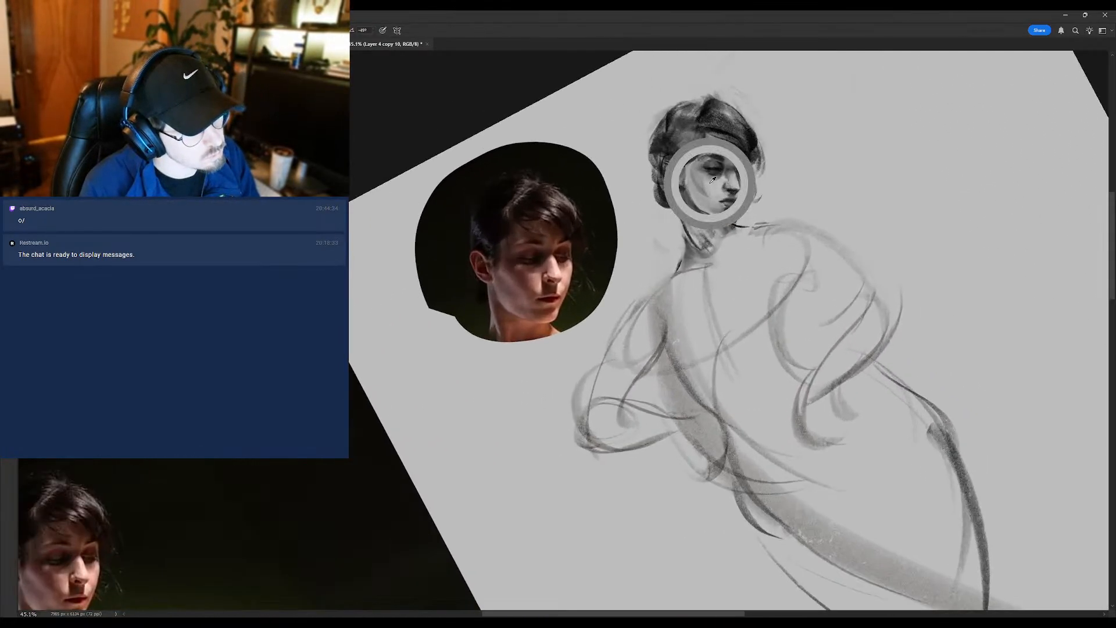
pyautogui.keyDown('alt'); pyautogui.click(722, 180); pyautogui.keyUp('alt')
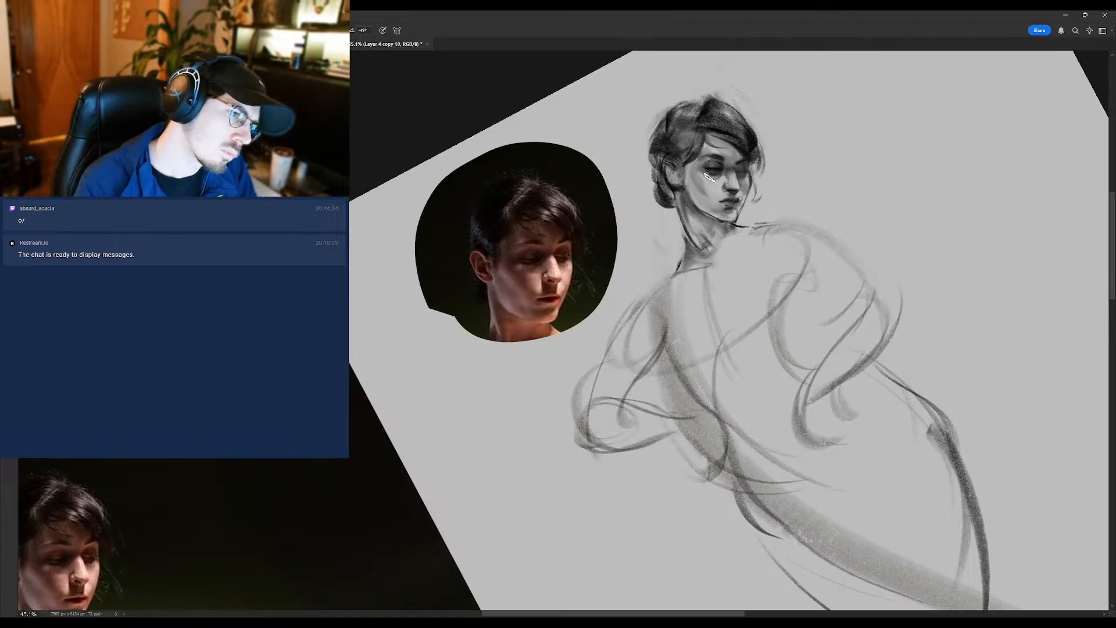
# - Rework the mouth and chin, blend the jawline with the Mixer Brush, and clean up the side of the neck with the eraser
pyautogui.moveTo(701, 160)
pyautogui.mouseDown()
pyautogui.moveTo(671, 172)
pyautogui.moveTo(717, 103)
pyautogui.mouseUp()
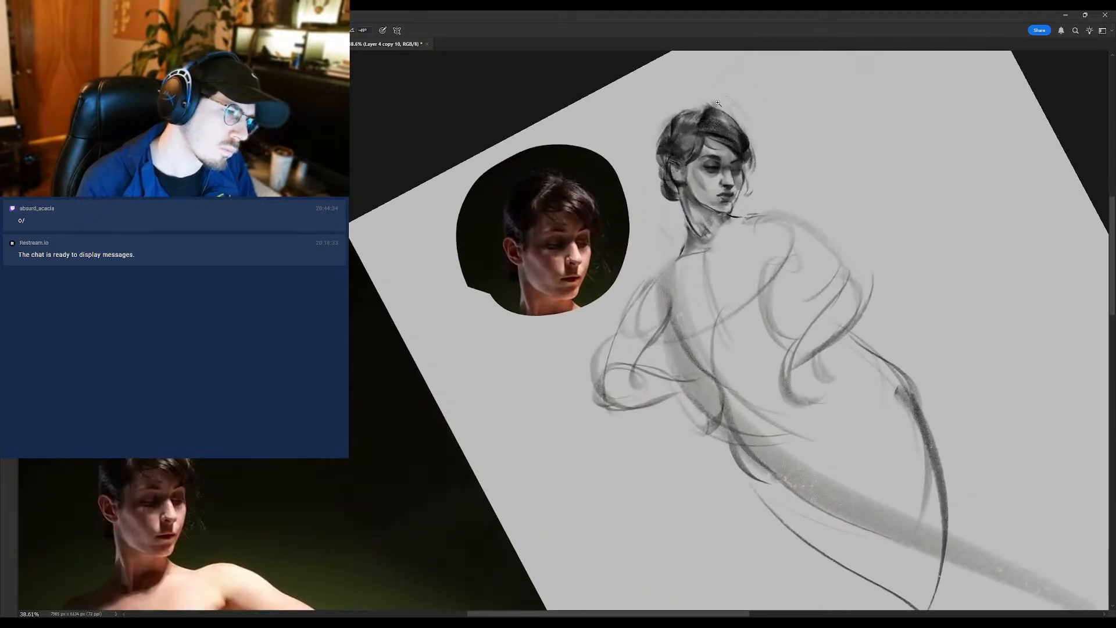
pyautogui.moveTo(719, 202); pyautogui.dragTo(732, 201)
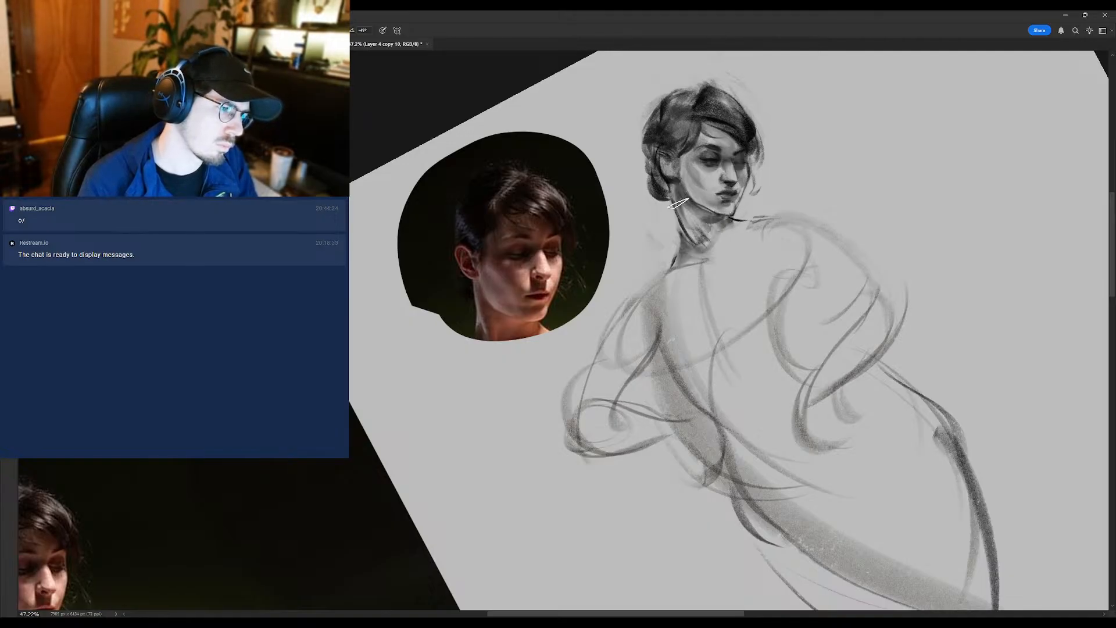
pyautogui.hotkey('shift', 'b')
pyautogui.moveTo(693, 215); pyautogui.dragTo(747, 182)
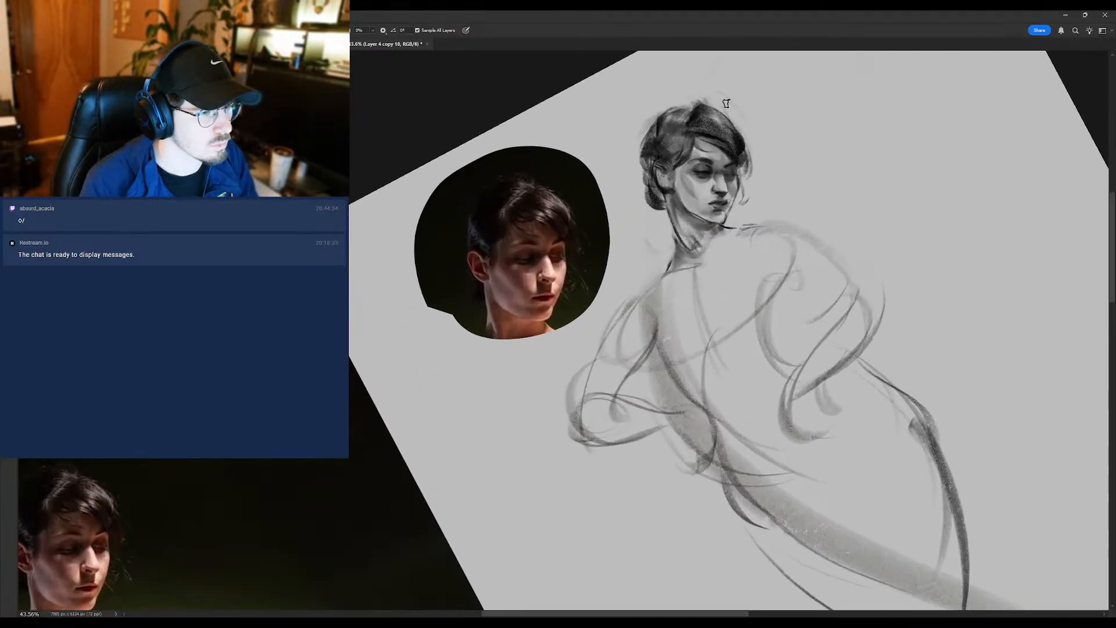
pyautogui.hotkey('shift', 'b')
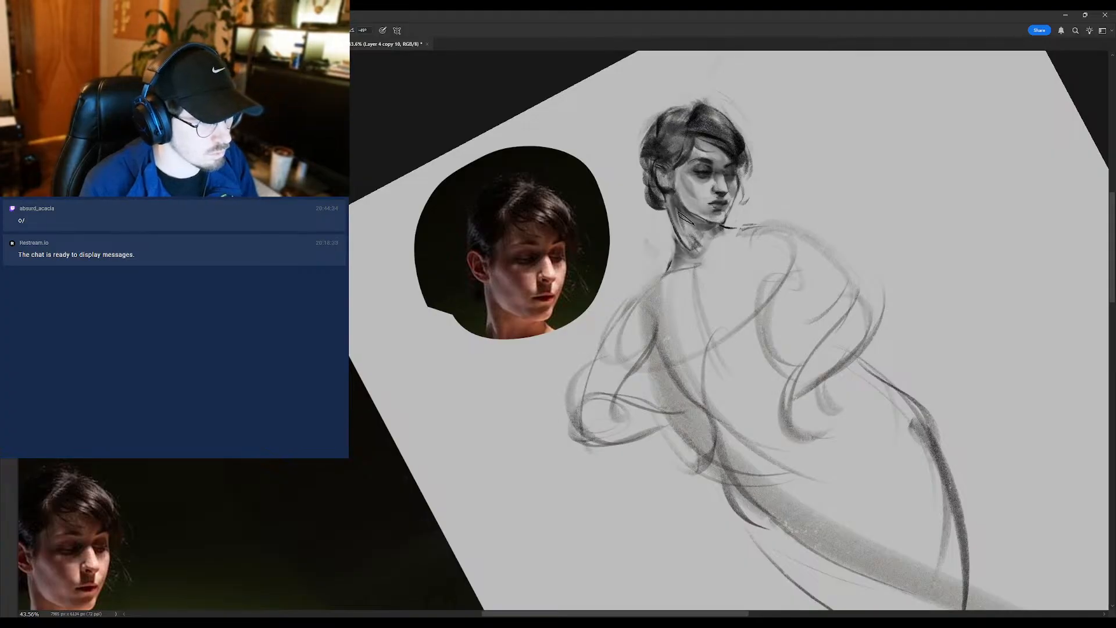
pyautogui.hotkey('shift', 'b')
pyautogui.press('e')
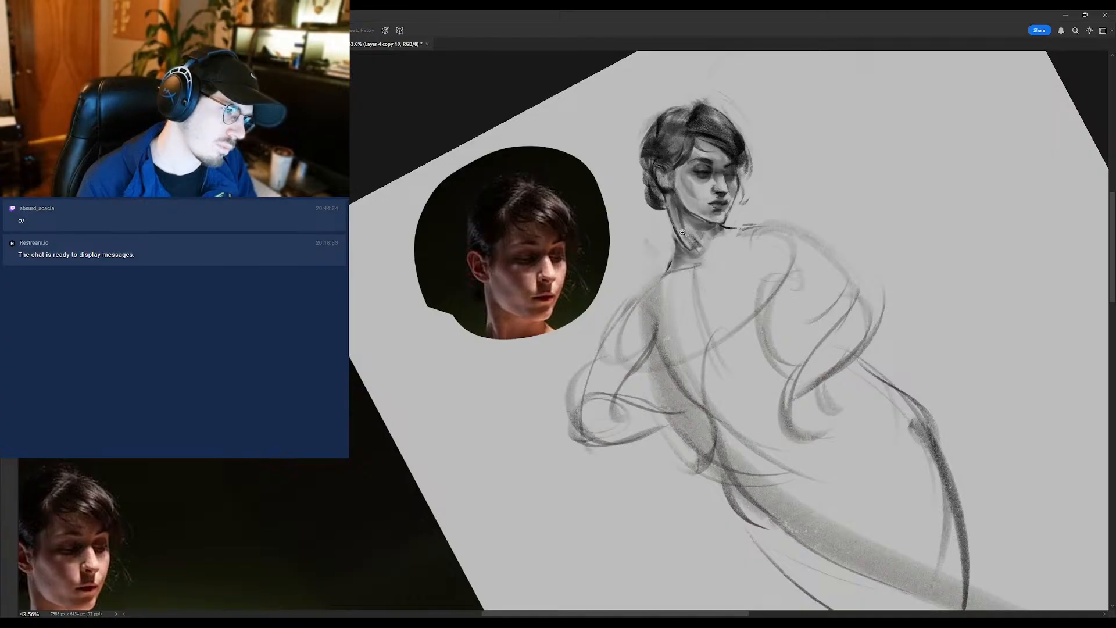
pyautogui.moveTo(682, 233); pyautogui.dragTo(653, 227)
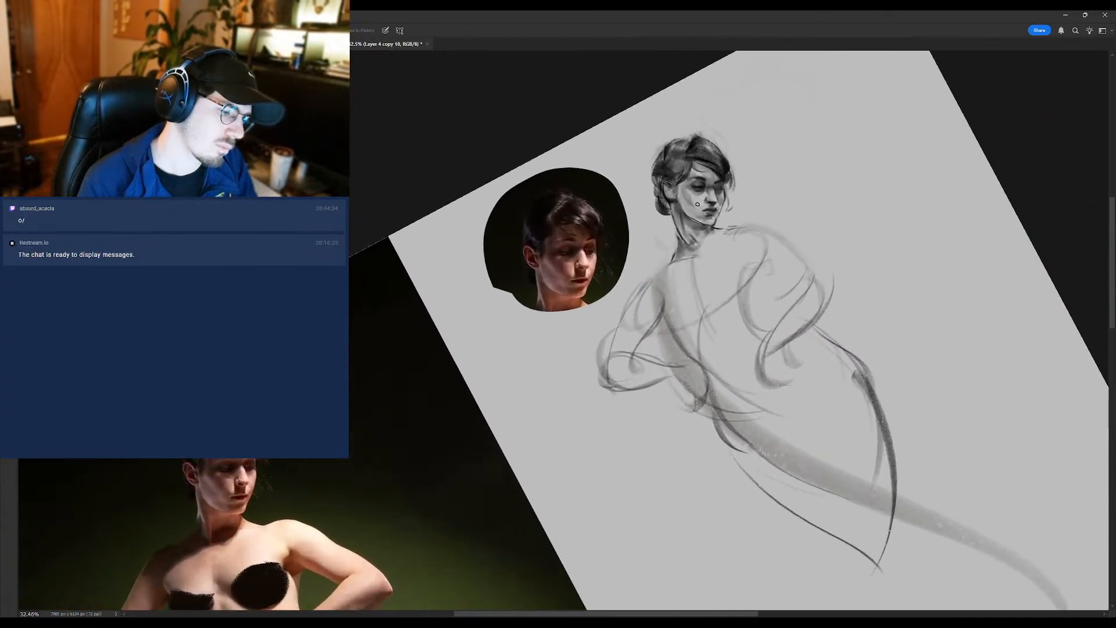
# - Compare the sketched head and overall figure with the reference photo at close and distant zoom levels
pyautogui.press('r')
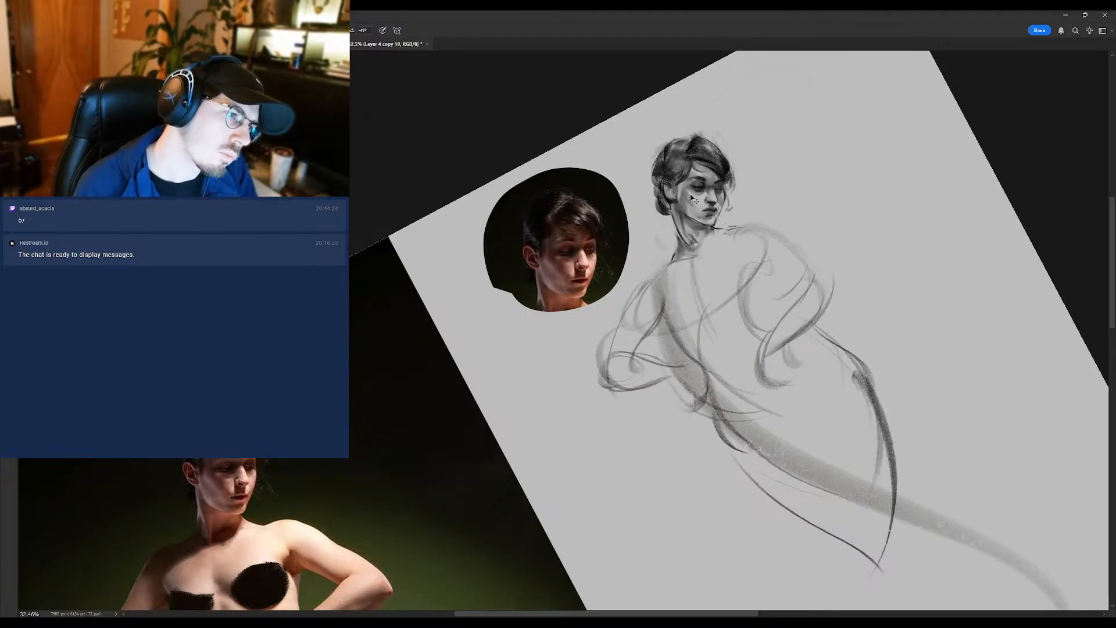
pyautogui.hotkey('shift', 'b')
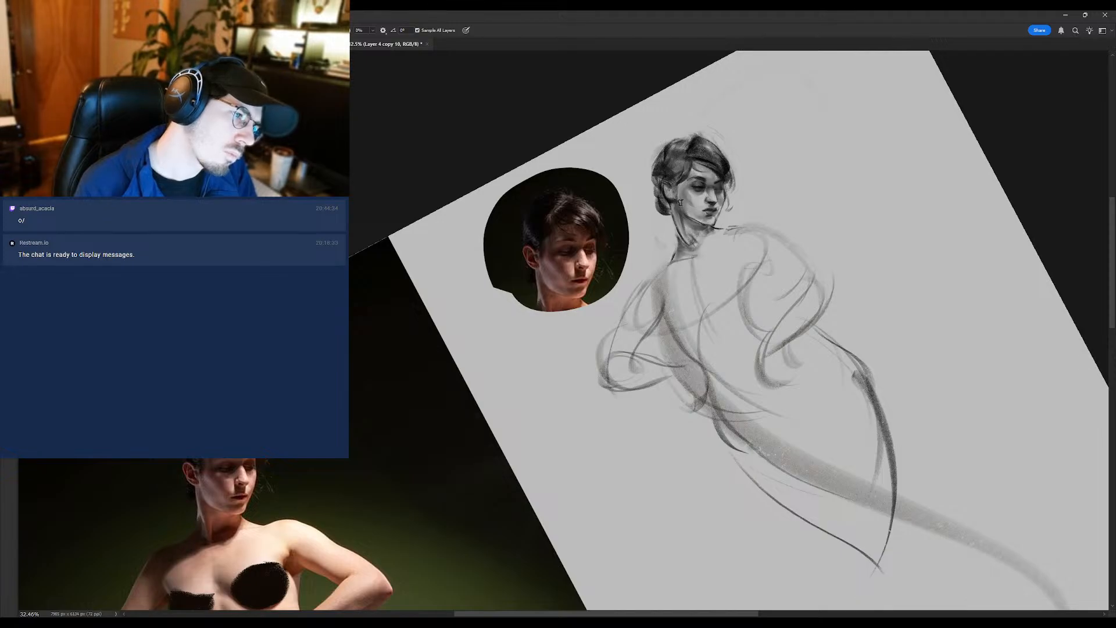
pyautogui.scroll(-3, 680, 202)
pyautogui.scroll(1, 686, 172)
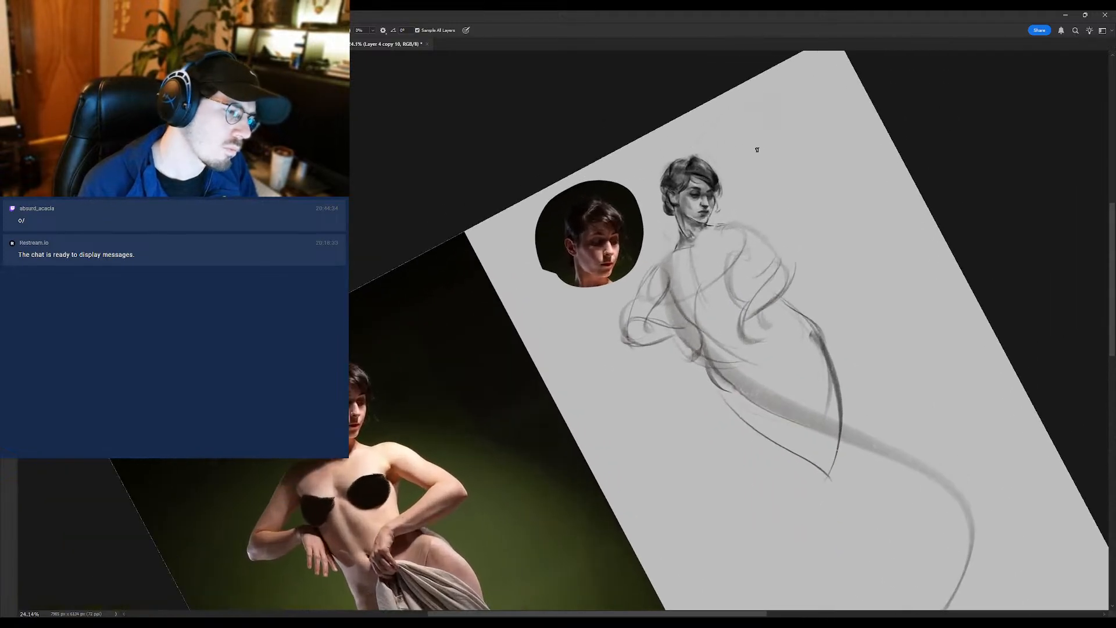
pyautogui.scroll(3, 710, 188)
pyautogui.hotkey('shift', 'b')
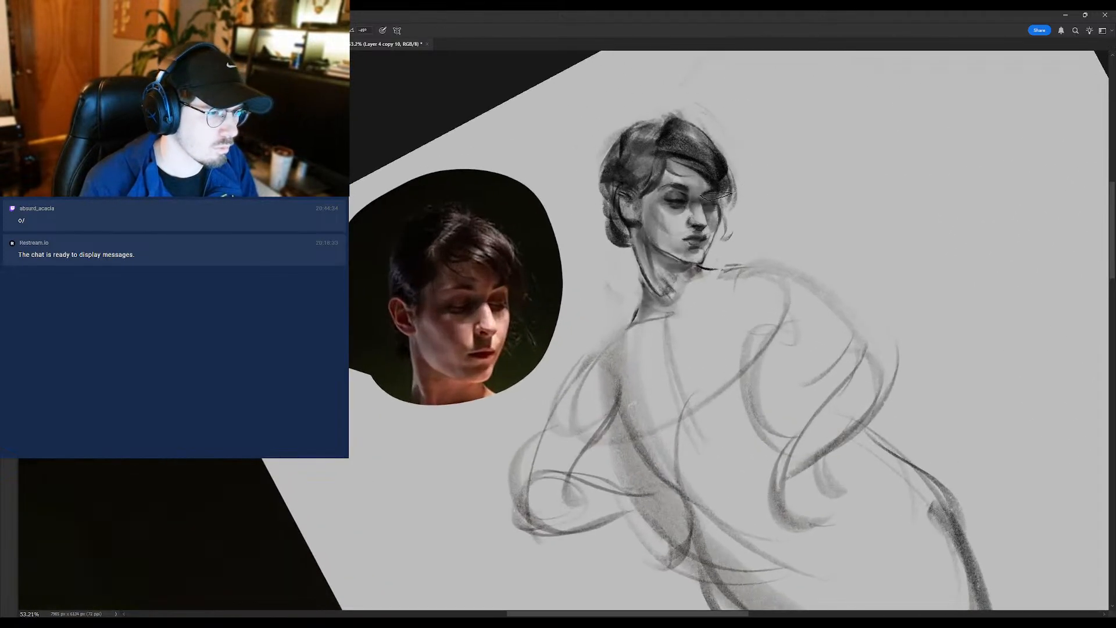
pyautogui.scroll(-1, 713, 207)
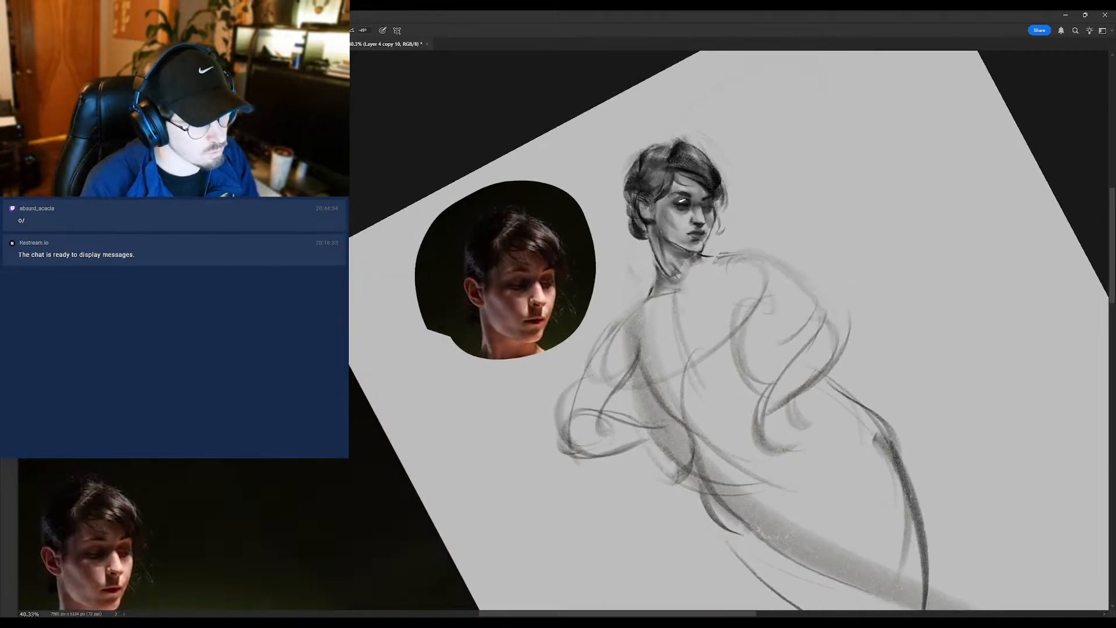
pyautogui.scroll(-2, 677, 217)
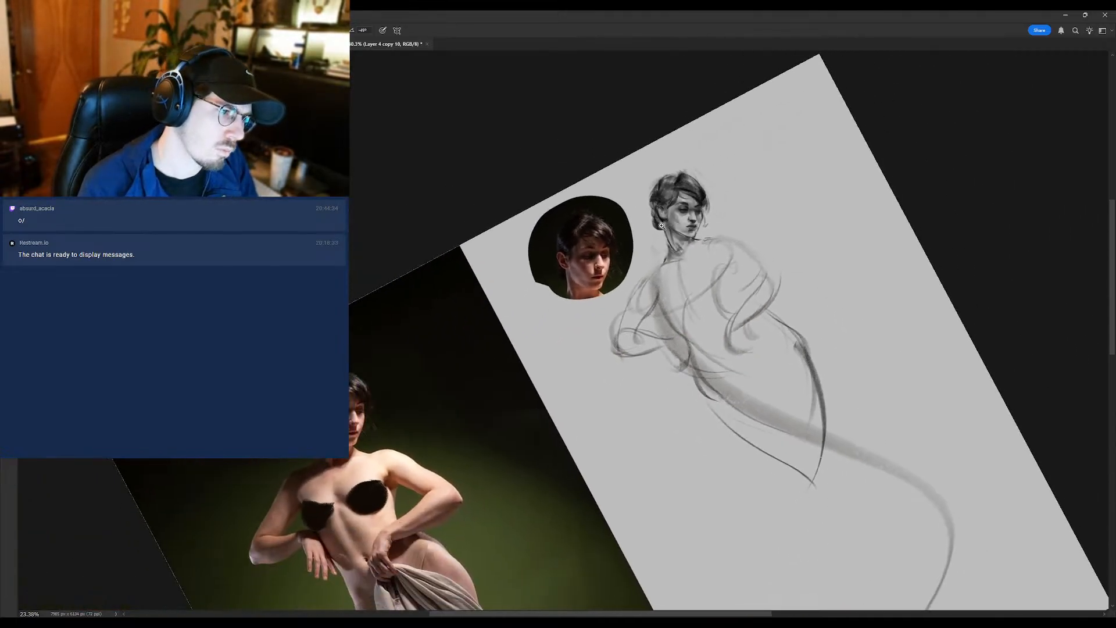
pyautogui.scroll(2, 711, 212)
pyautogui.scroll(2, 705, 210)
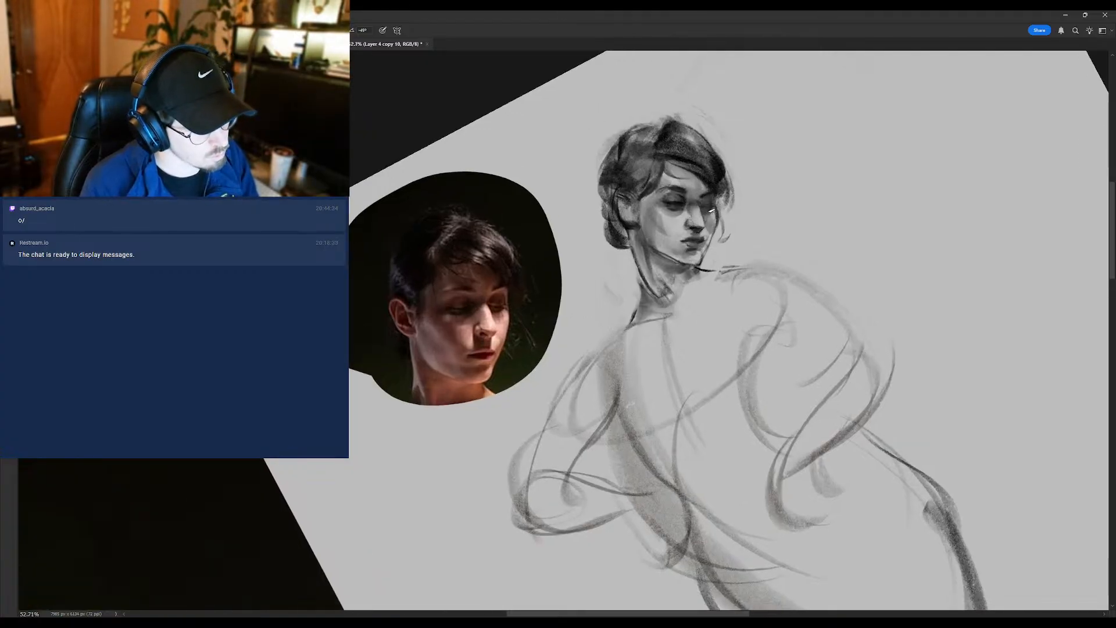
pyautogui.scroll(-3, 700, 211)
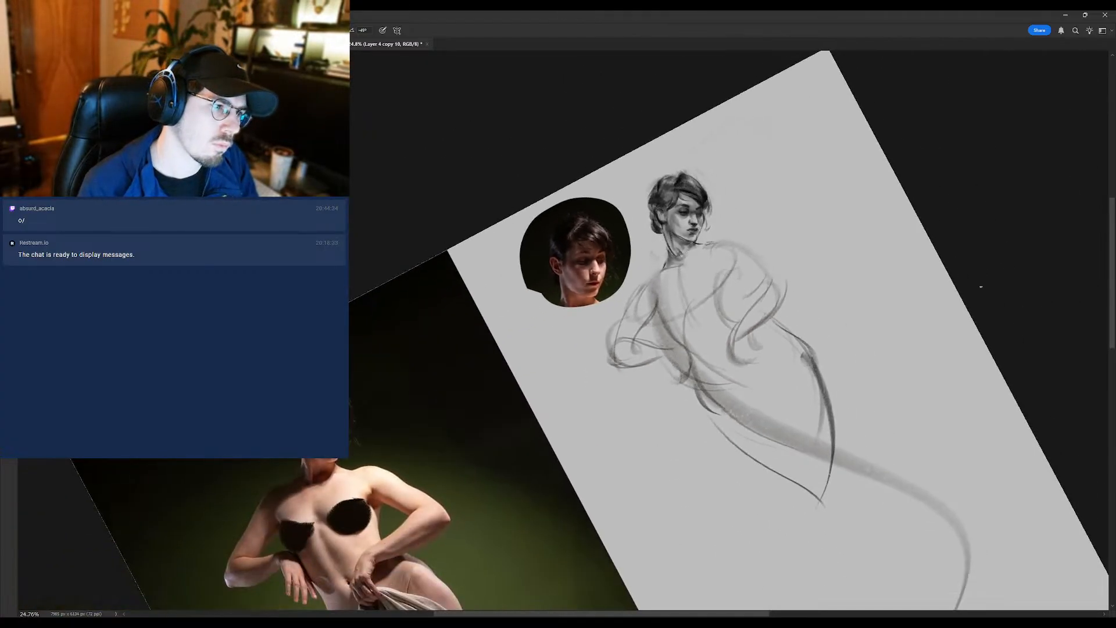
# - Duplicate the sketch layer with the canvas view set upright, and rotate the view back to a slight tilt
pyautogui.press('r')
pyautogui.moveTo(828, 232); pyautogui.dragTo(862, 346)
pyautogui.hotkey('ctrl', 'j')
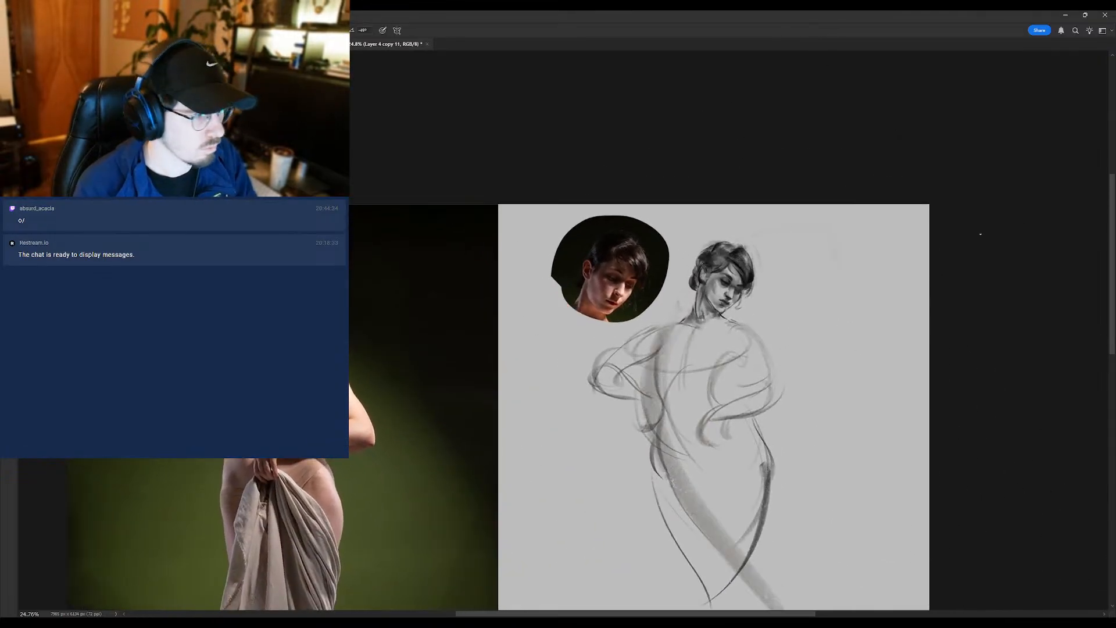
pyautogui.press('r')
pyautogui.moveTo(770, 271); pyautogui.dragTo(741, 167)
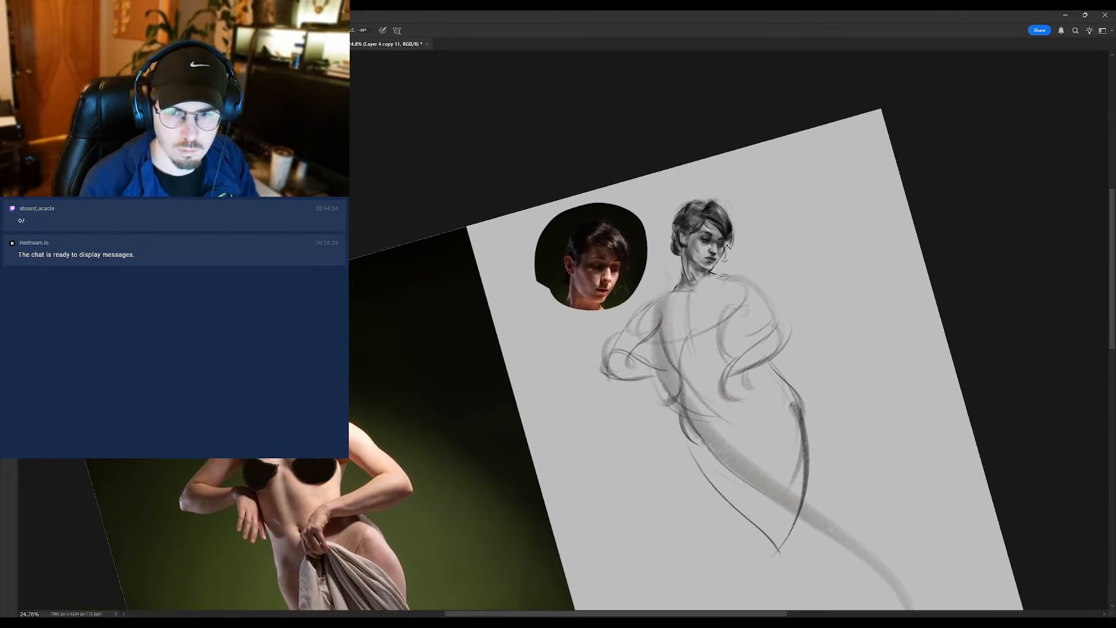
# - Refine the far eye socket, the far cheek's contour and the side of the nose with brush strokes
pyautogui.moveTo(740, 271); pyautogui.dragTo(728, 242)
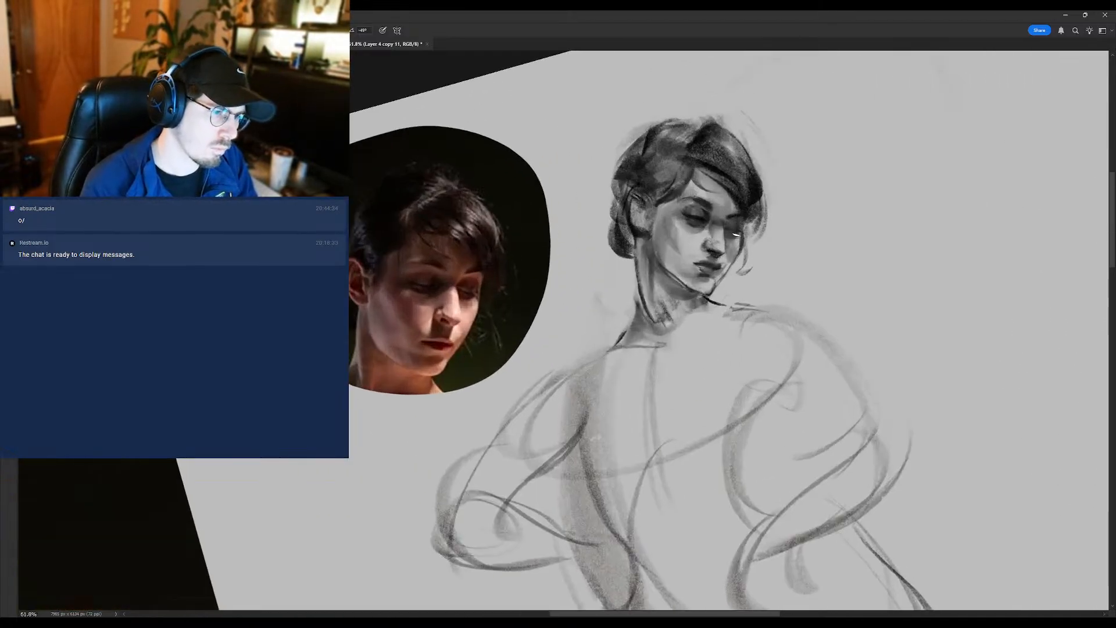
pyautogui.moveTo(731, 241)
pyautogui.mouseDown()
pyautogui.moveTo(691, 237)
pyautogui.moveTo(742, 236)
pyautogui.mouseUp()
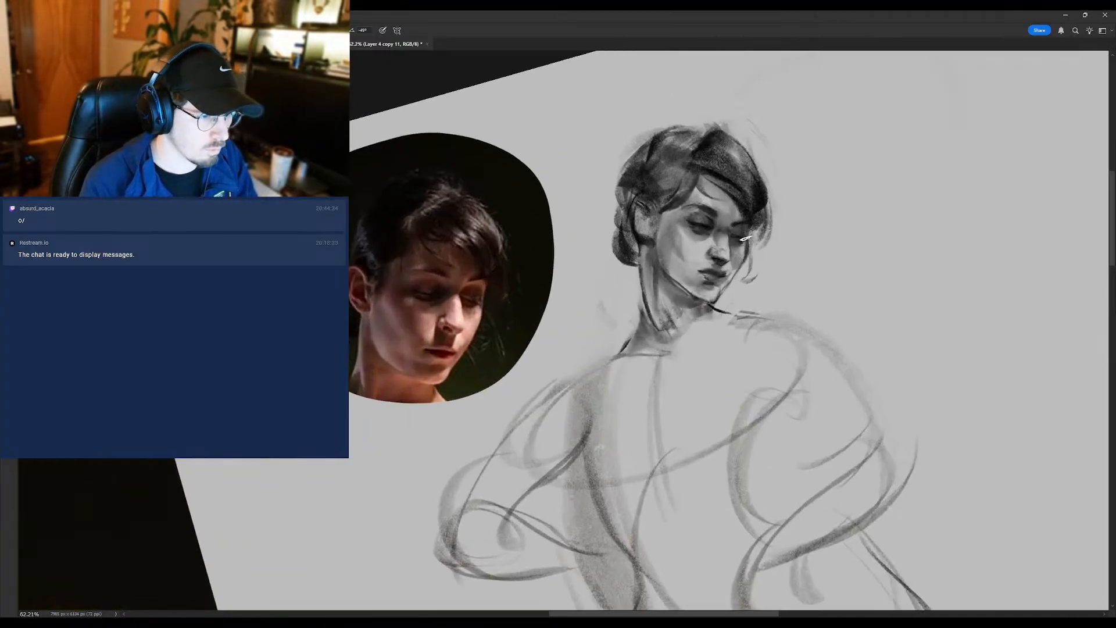
pyautogui.moveTo(726, 258)
pyautogui.mouseDown()
pyautogui.moveTo(700, 251)
pyautogui.moveTo(732, 252)
pyautogui.moveTo(673, 269)
pyautogui.moveTo(739, 267)
pyautogui.mouseUp()
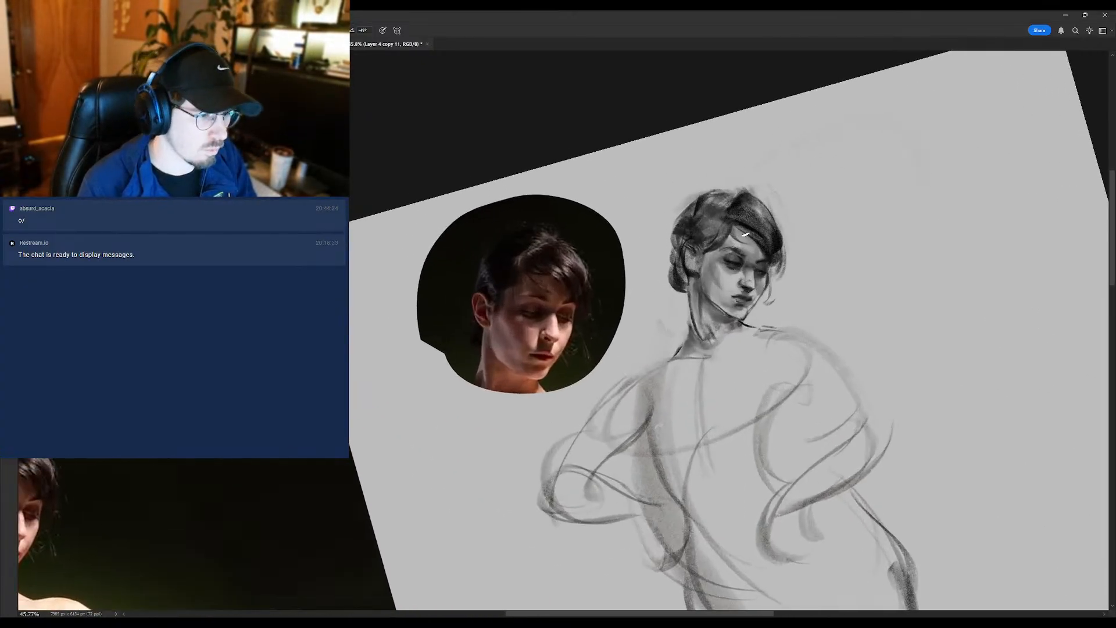
# - Adjust the forehead along the hairline, the temple and the area beside the near eye with brush strokes
pyautogui.keyDown('alt'); pyautogui.click(734, 243); pyautogui.keyUp('alt')
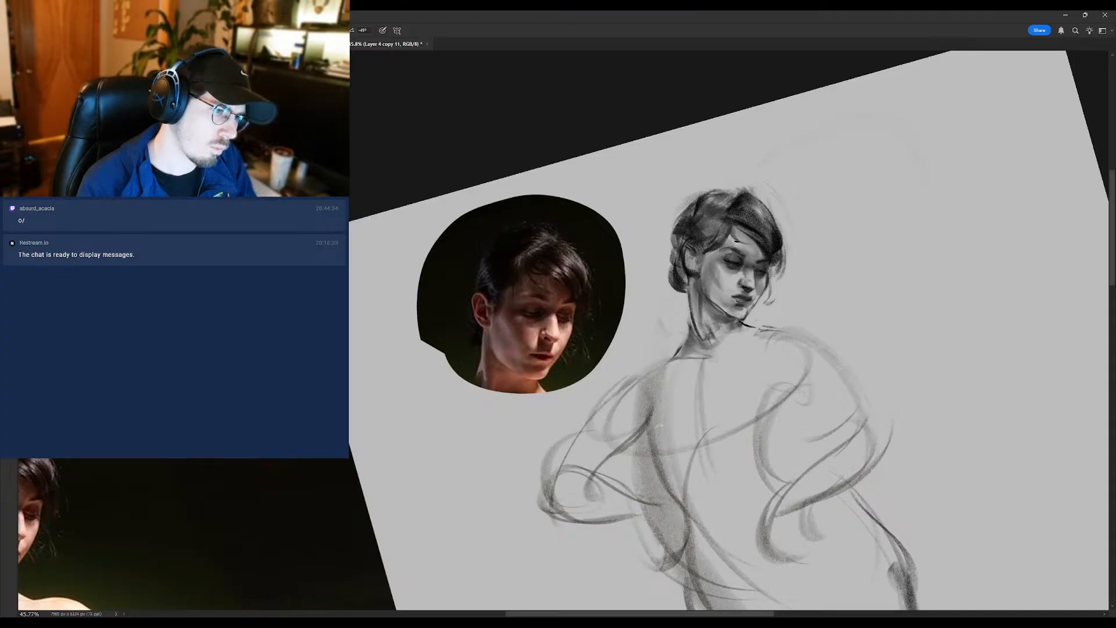
pyautogui.keyDown('alt'); pyautogui.click(735, 243); pyautogui.keyUp('alt')
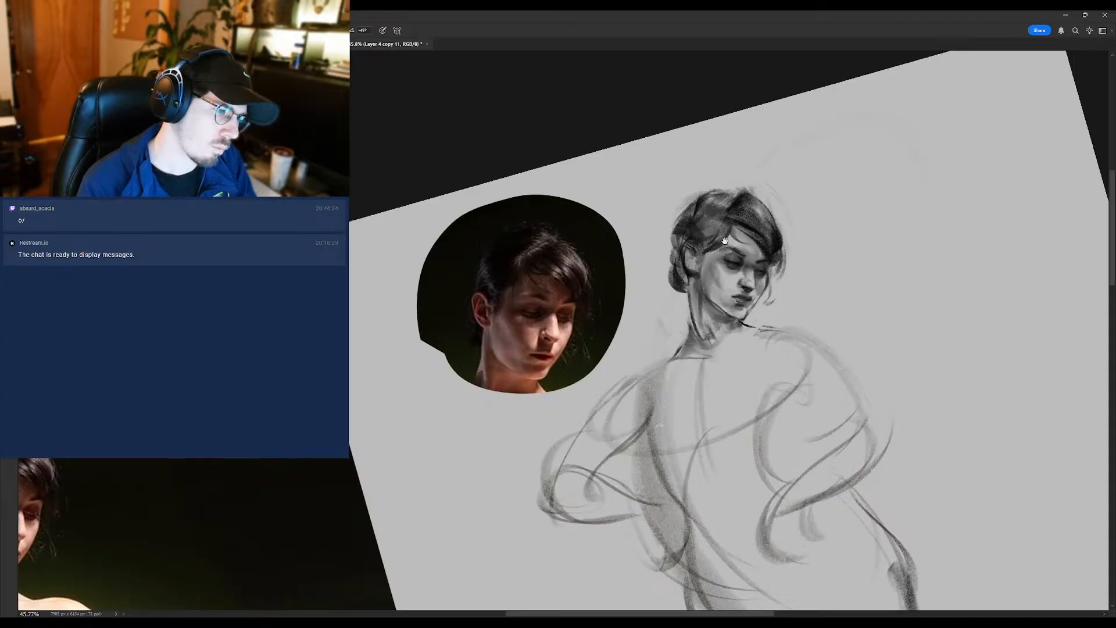
pyautogui.moveTo(723, 246)
pyautogui.mouseDown()
pyautogui.moveTo(687, 254)
pyautogui.moveTo(722, 267)
pyautogui.mouseUp()
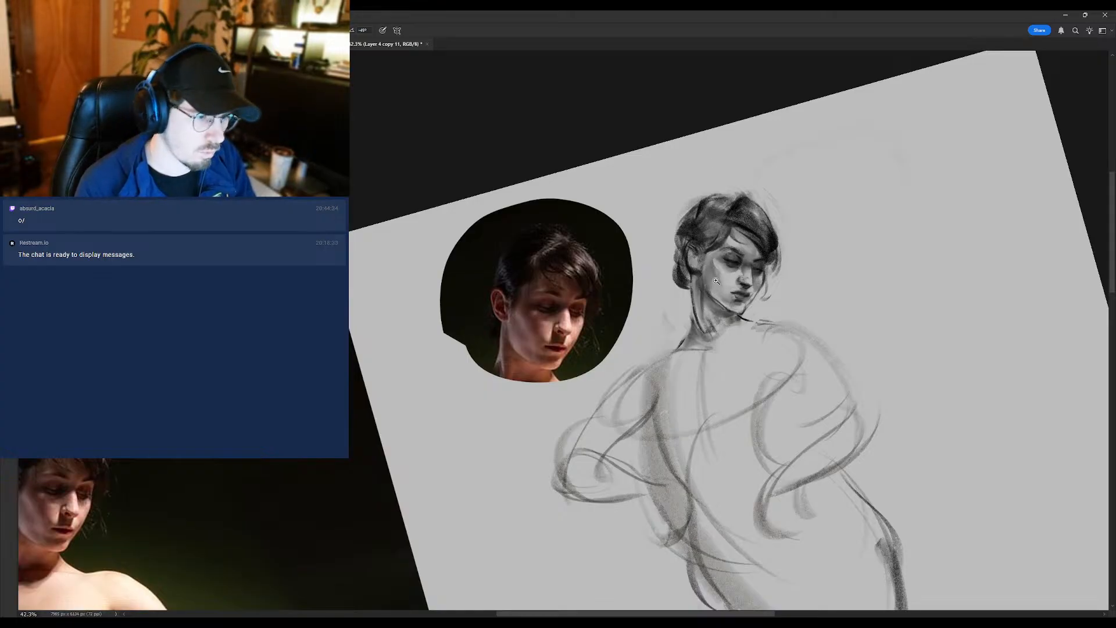
pyautogui.moveTo(721, 270)
pyautogui.mouseDown()
pyautogui.moveTo(687, 289)
pyautogui.moveTo(721, 266)
pyautogui.mouseUp()
pyautogui.keyDown('alt'); pyautogui.click(721, 269); pyautogui.keyUp('alt')
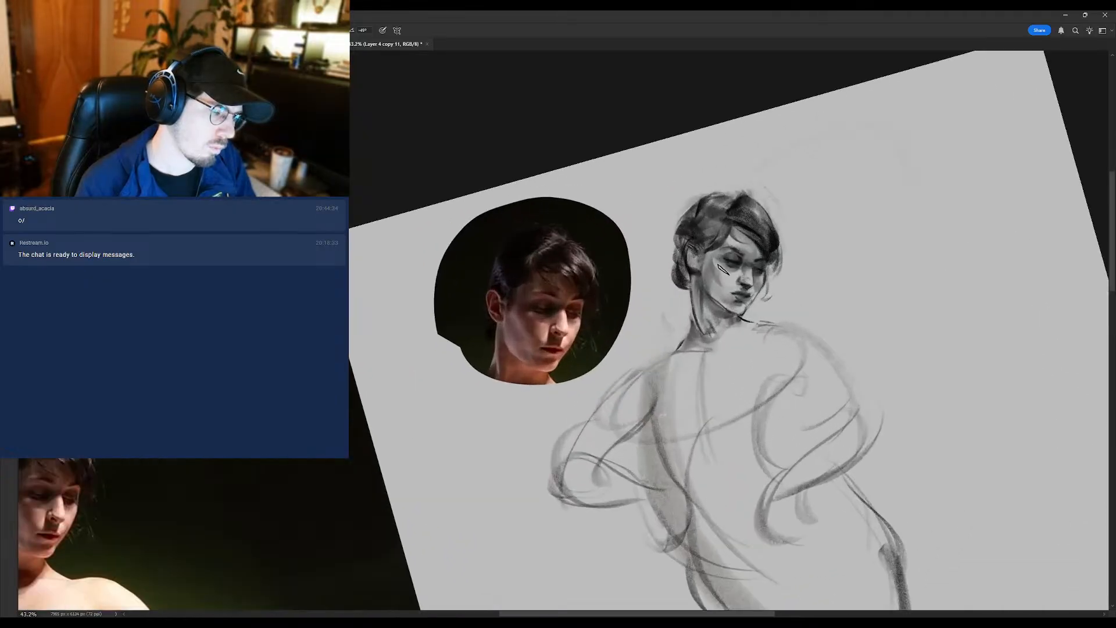
# - Blend the near cheek and jaw with the Smudge tool, and touch up the far brow and neck with brush strokes
pyautogui.press('r')
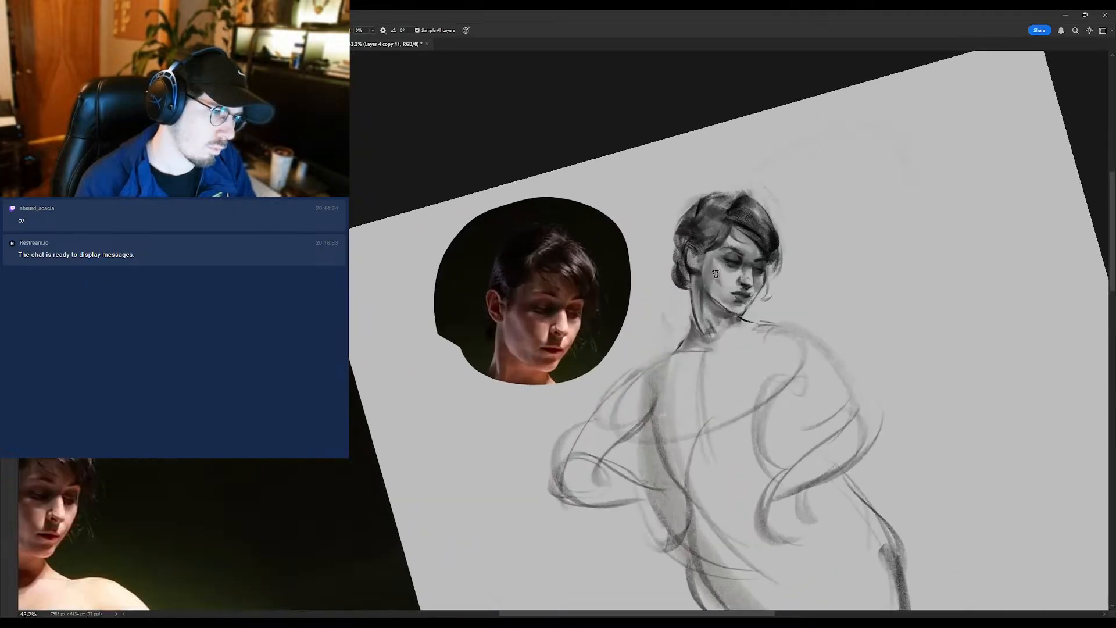
pyautogui.moveTo(712, 294)
pyautogui.mouseDown()
pyautogui.moveTo(681, 306)
pyautogui.moveTo(706, 290)
pyautogui.mouseUp()
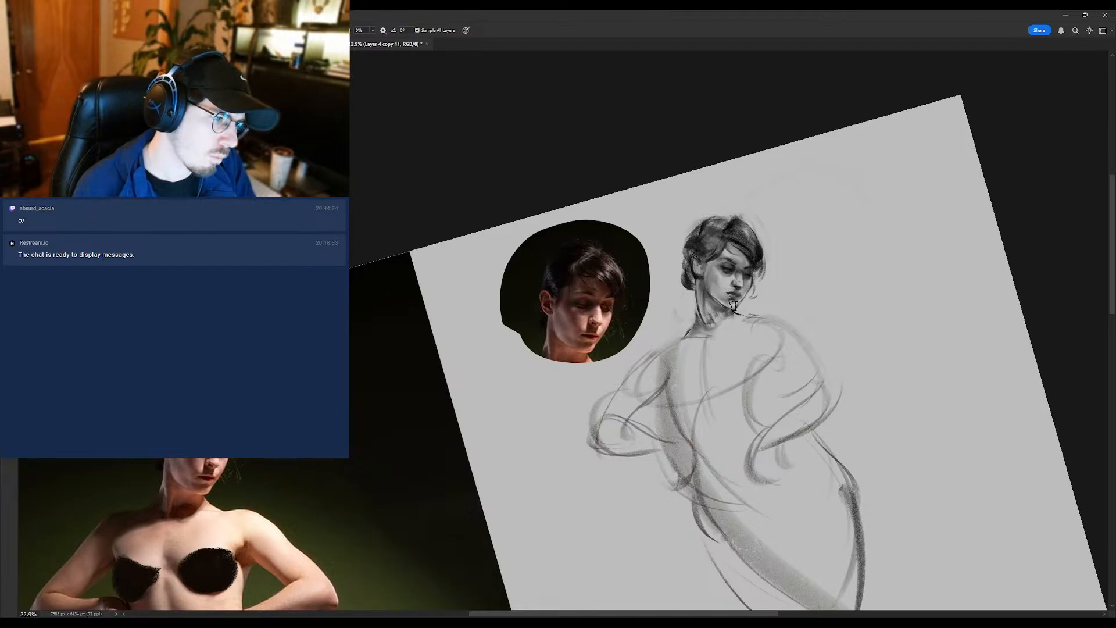
pyautogui.press('b')
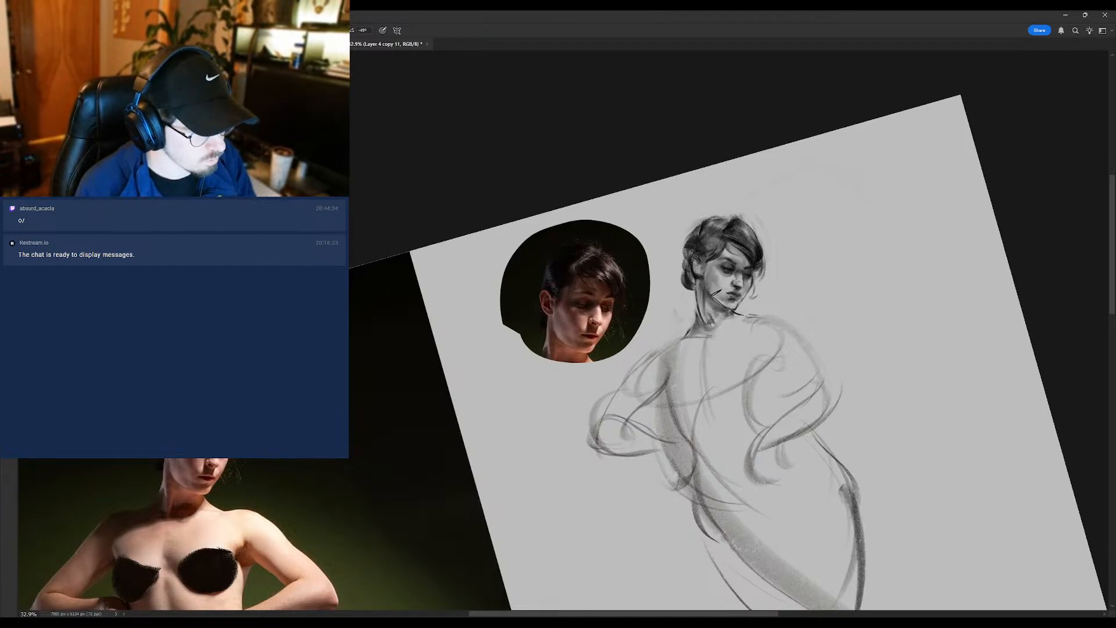
pyautogui.keyDown('alt'); pyautogui.click(754, 251); pyautogui.keyUp('alt')
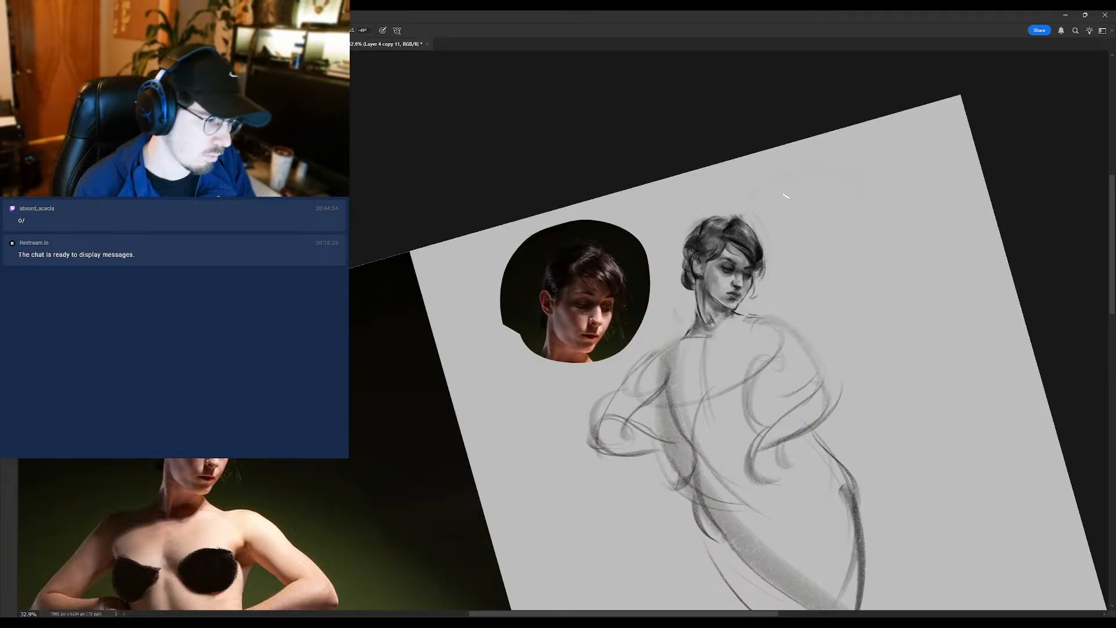
pyautogui.press('r')
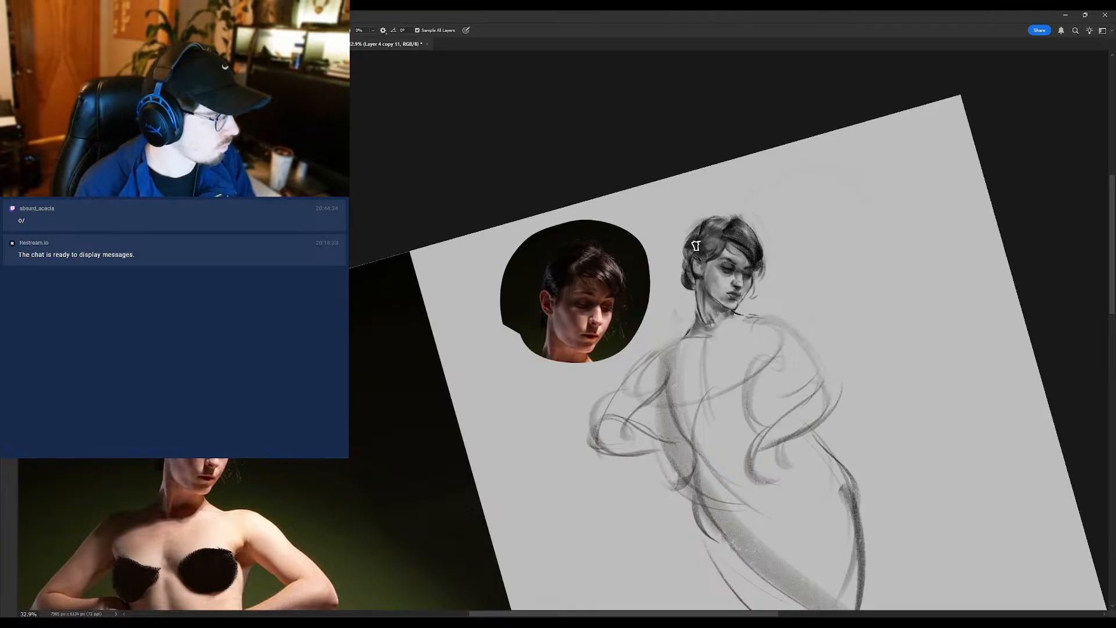
pyautogui.press('b')
pyautogui.moveTo(702, 286); pyautogui.dragTo(715, 338)
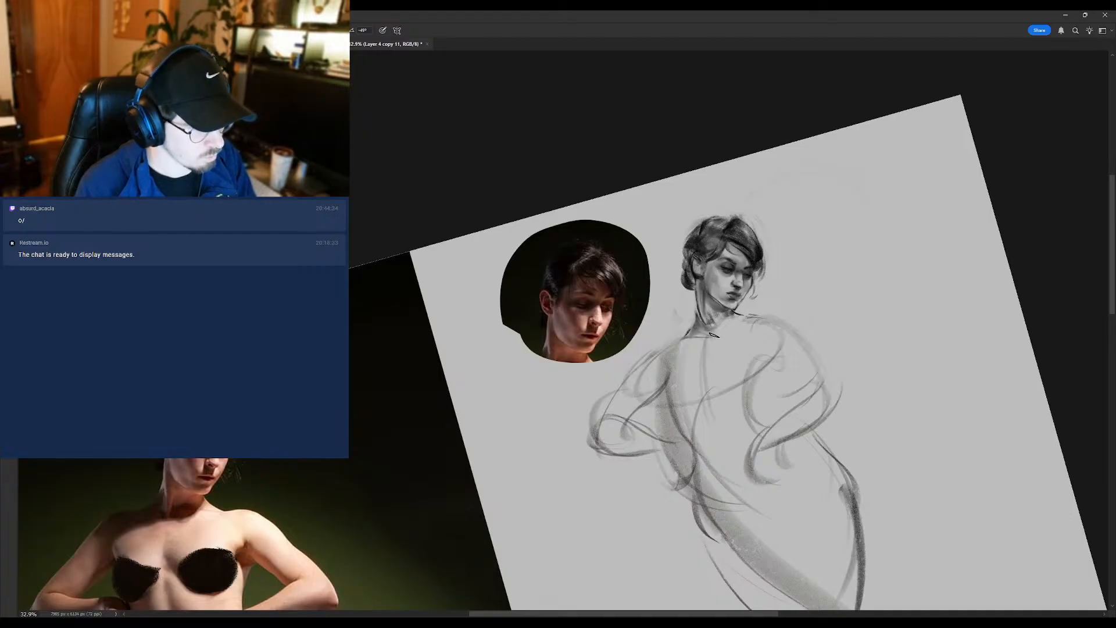
# - Set the tilted canvas view upright and duplicate the sketch layer
pyautogui.press('r')
pyautogui.moveTo(730, 226)
pyautogui.mouseDown()
pyautogui.moveTo(764, 274)
pyautogui.moveTo(729, 320)
pyautogui.moveTo(785, 297)
pyautogui.mouseUp()
pyautogui.hotkey('ctrl', 'space')
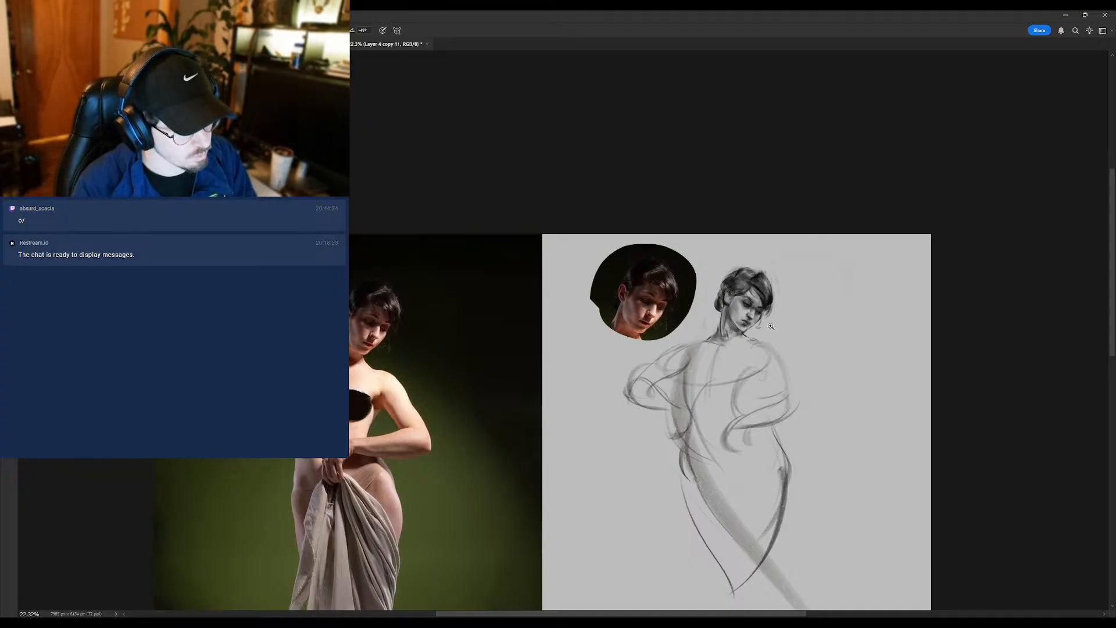
pyautogui.moveTo(771, 327); pyautogui.dragTo(822, 281)
pyautogui.hotkey('ctrl', 'j')
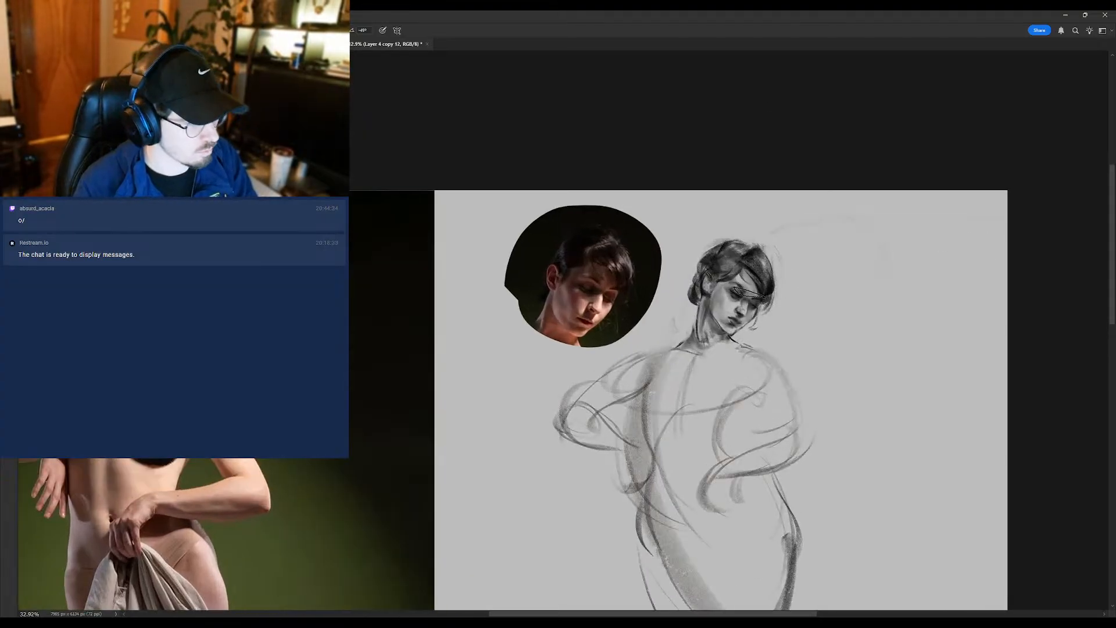
# - Clean up the area around the neck and head, and touch up the face beside the nose with a brush
pyautogui.press('e')
pyautogui.press(']')
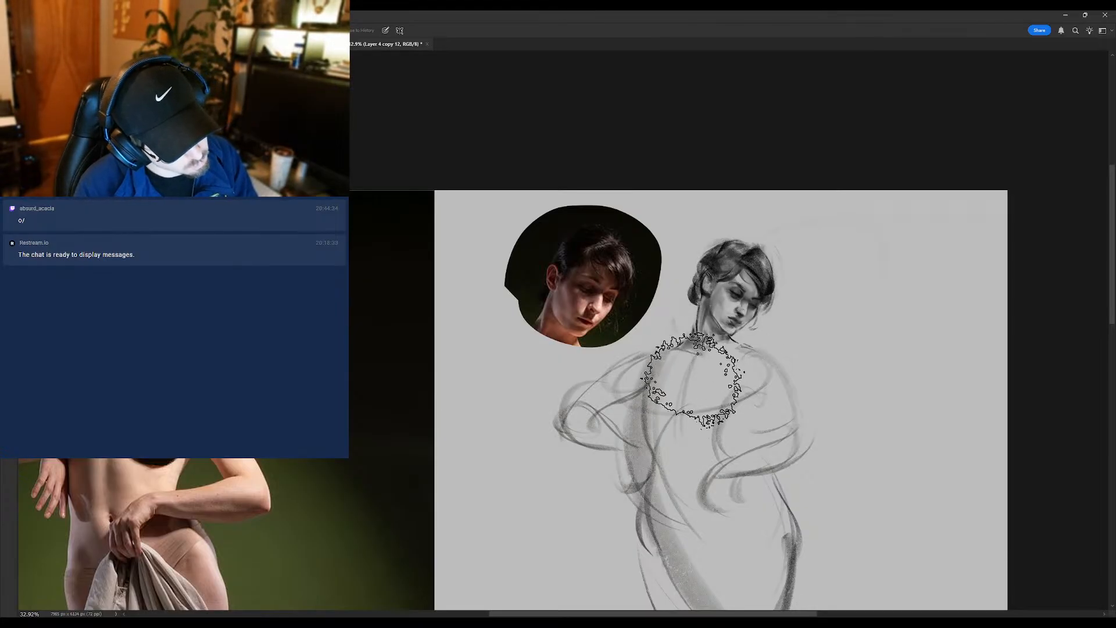
pyautogui.press('[')
pyautogui.press('[')
pyautogui.press('[')
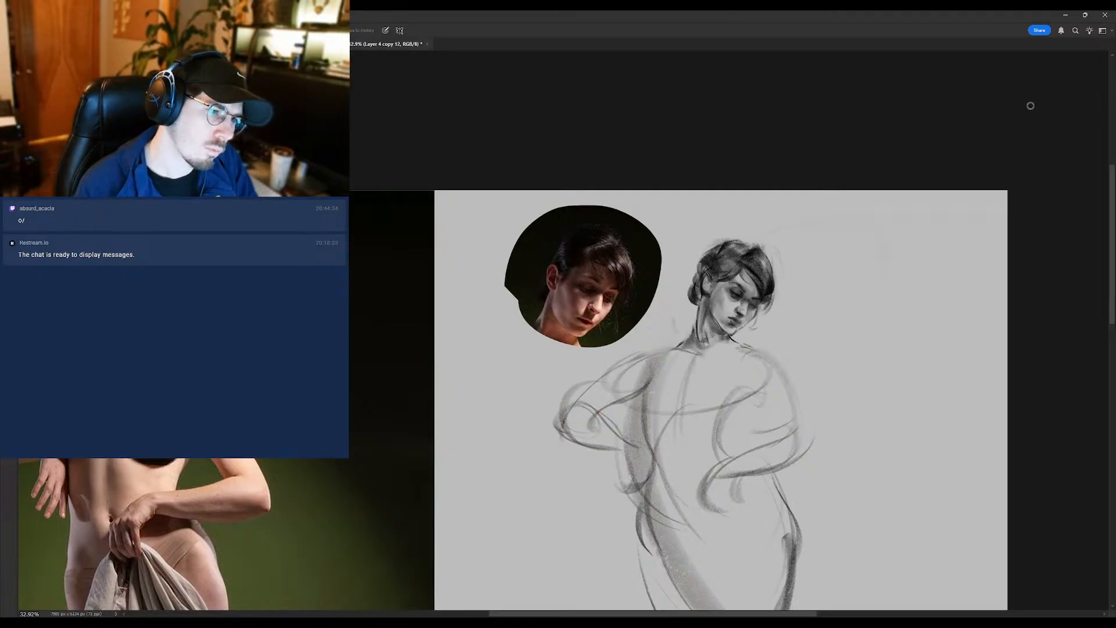
pyautogui.press('r')
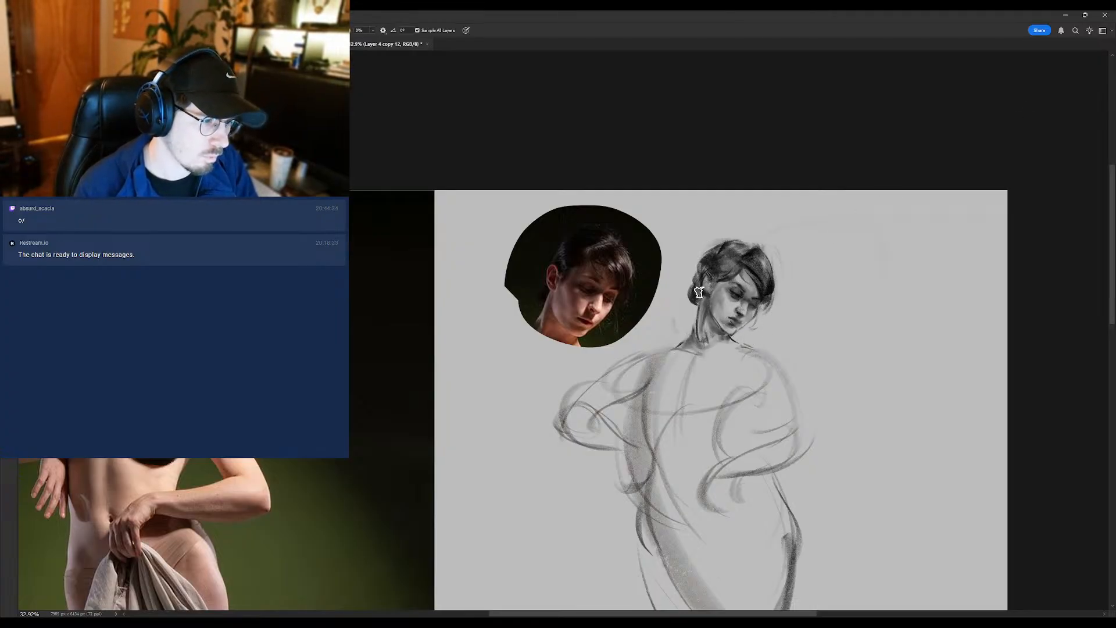
pyautogui.press('b')
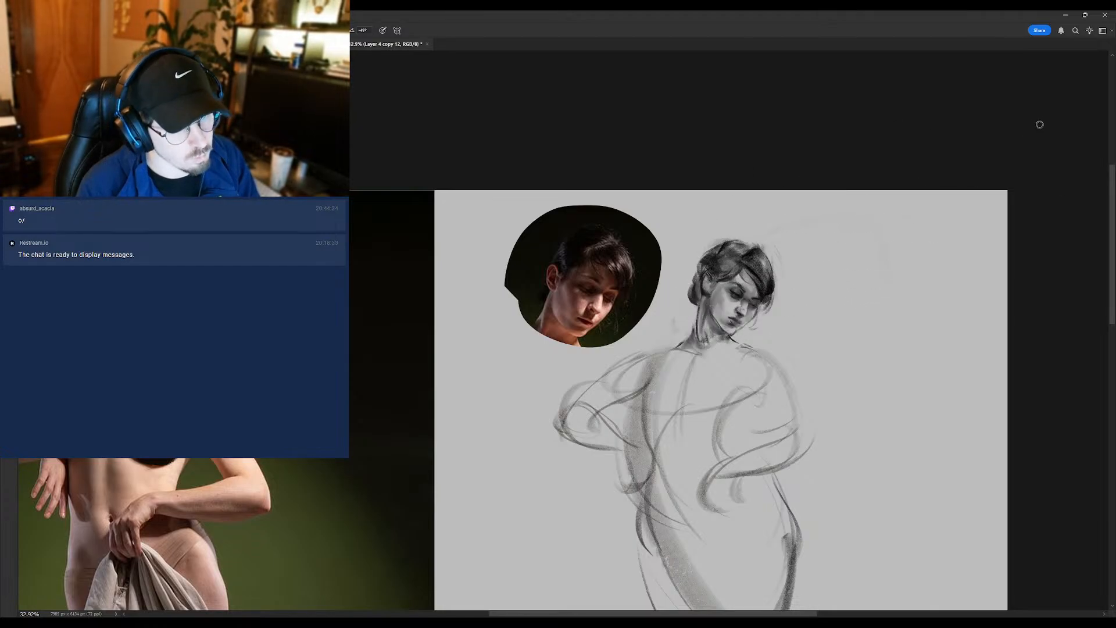
pyautogui.moveTo(741, 309); pyautogui.dragTo(749, 306)
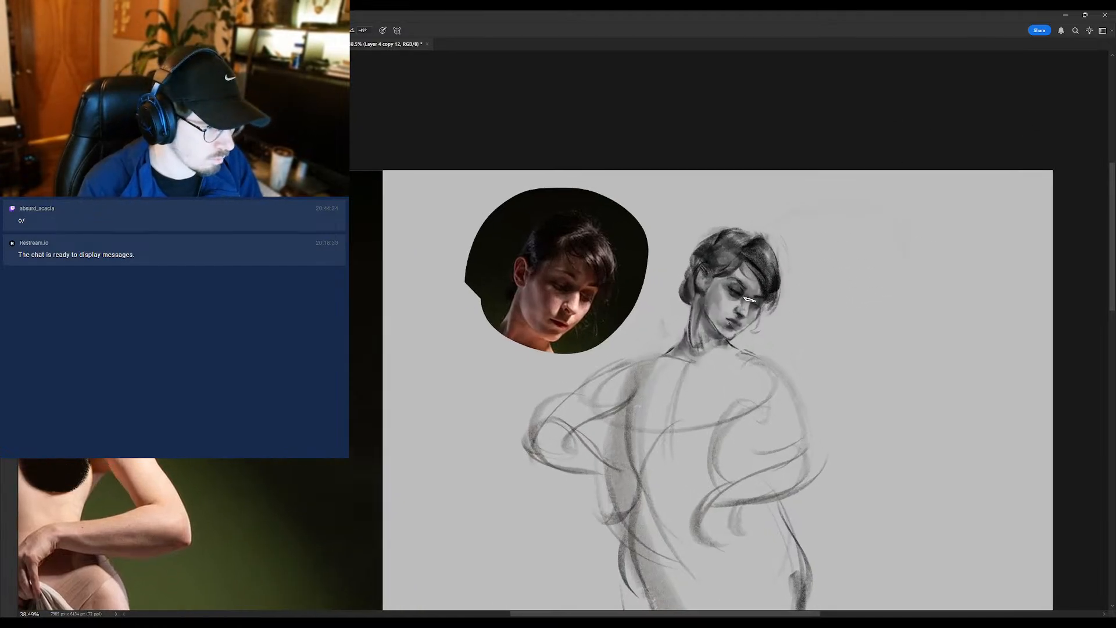
# - Refine the near eye's lid and socket and the corner of the mouth with small brush strokes
pyautogui.moveTo(730, 299); pyautogui.dragTo(751, 287)
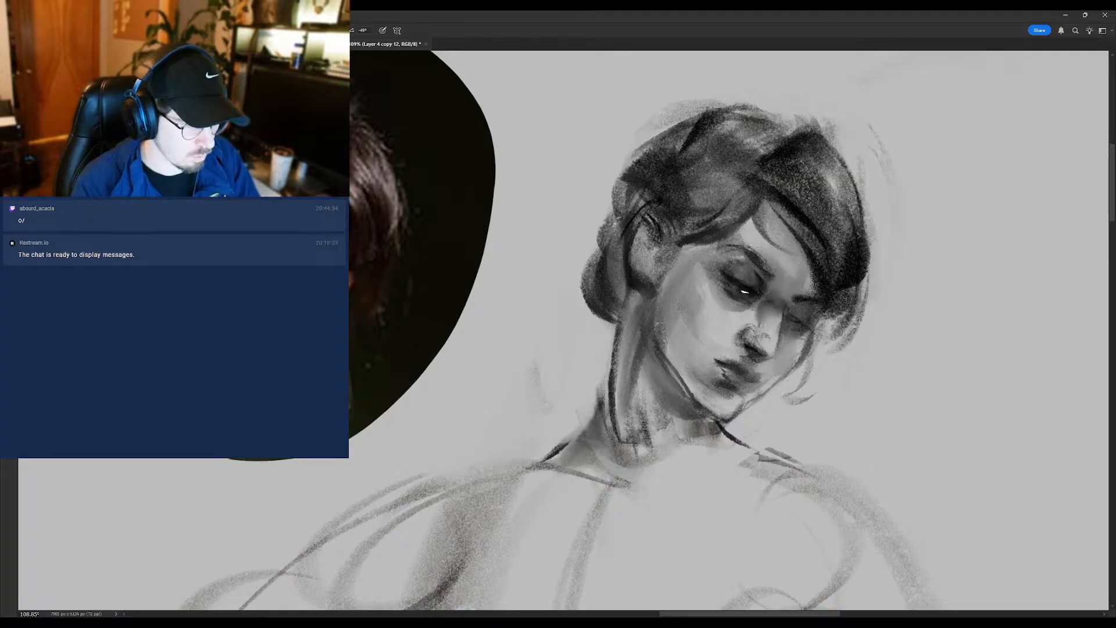
pyautogui.keyDown('alt'); pyautogui.click(729, 309); pyautogui.keyUp('alt')
pyautogui.moveTo(717, 287)
pyautogui.mouseDown()
pyautogui.moveTo(686, 319)
pyautogui.moveTo(712, 330)
pyautogui.moveTo(742, 288)
pyautogui.moveTo(745, 304)
pyautogui.mouseUp()
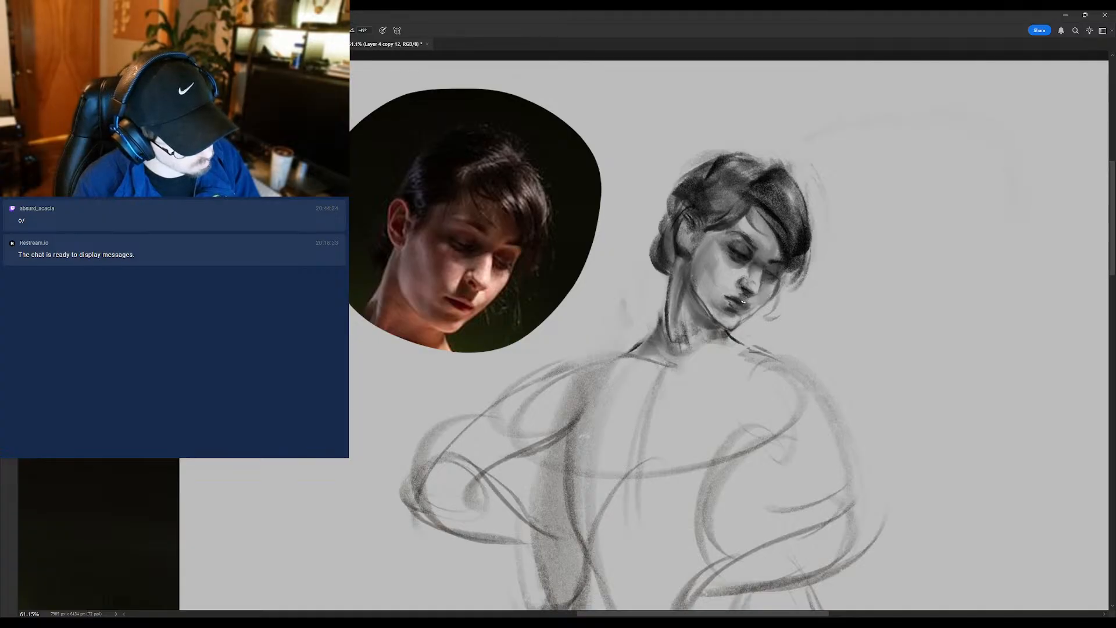
pyautogui.moveTo(758, 304); pyautogui.dragTo(778, 291)
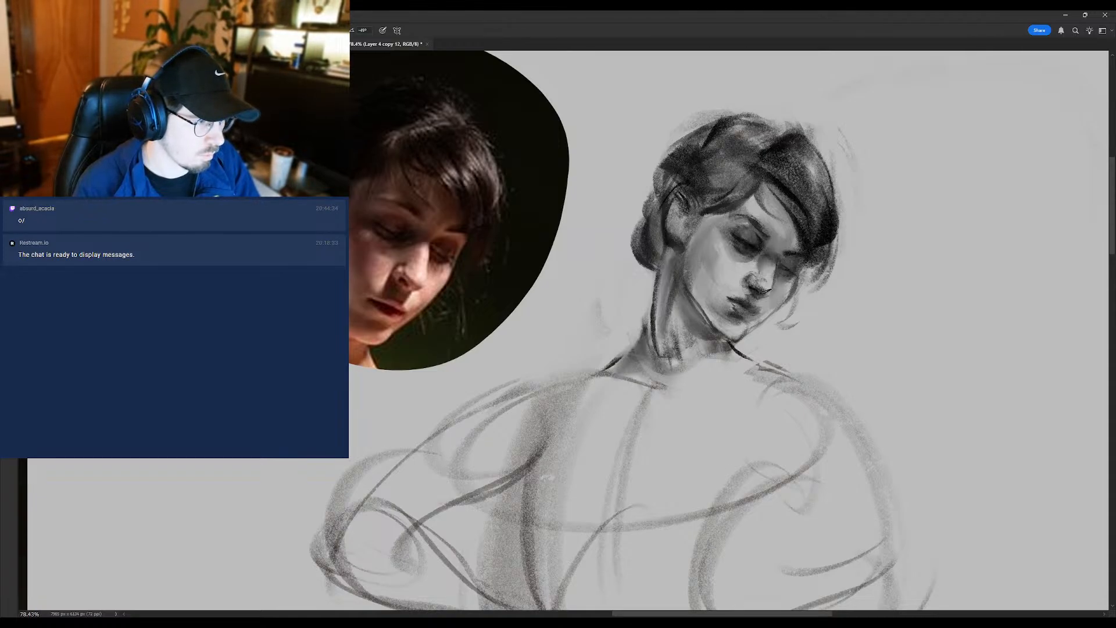
# - Darken the underside of the nose and refine the lips with small brush strokes
pyautogui.keyDown('alt'); pyautogui.click(767, 282); pyautogui.keyUp('alt')
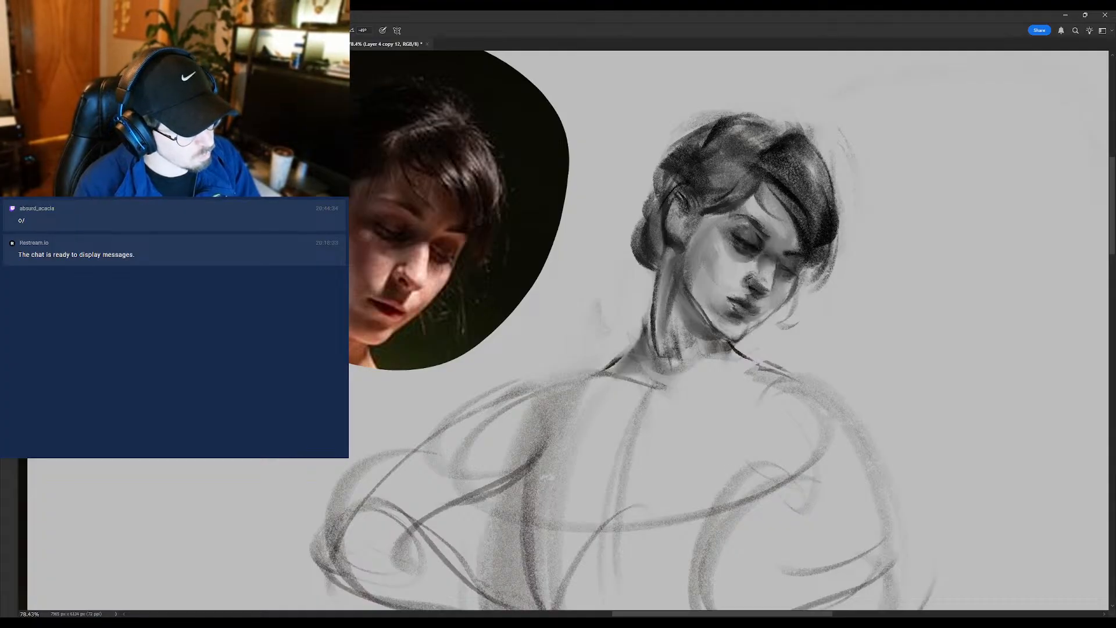
pyautogui.keyDown('alt'); pyautogui.click(755, 278); pyautogui.keyUp('alt')
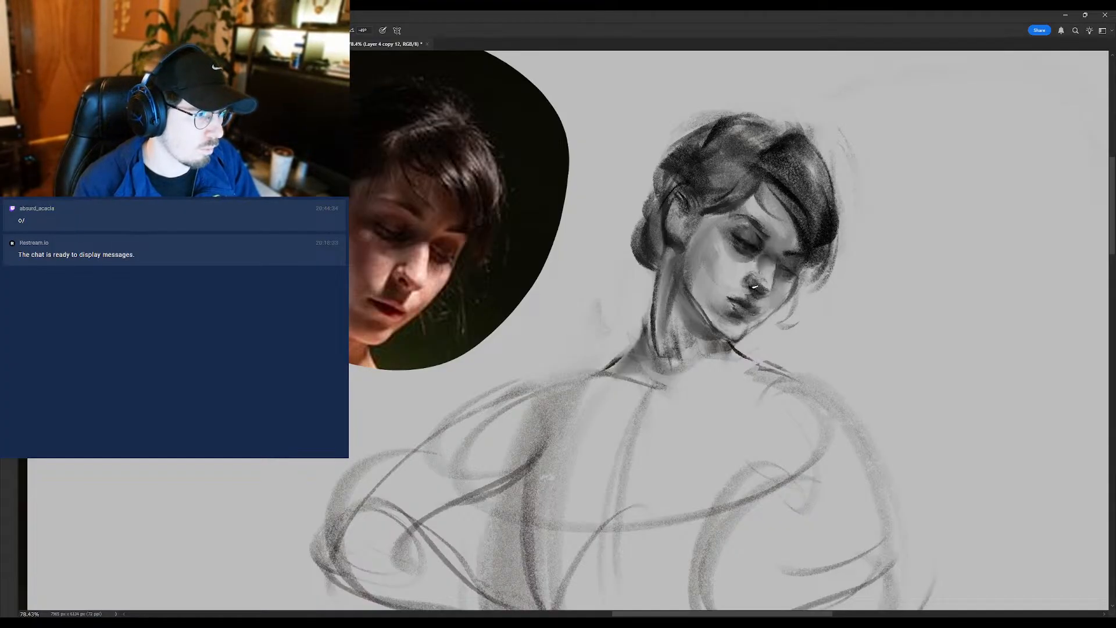
pyautogui.keyDown('alt'); pyautogui.click(750, 288); pyautogui.keyUp('alt')
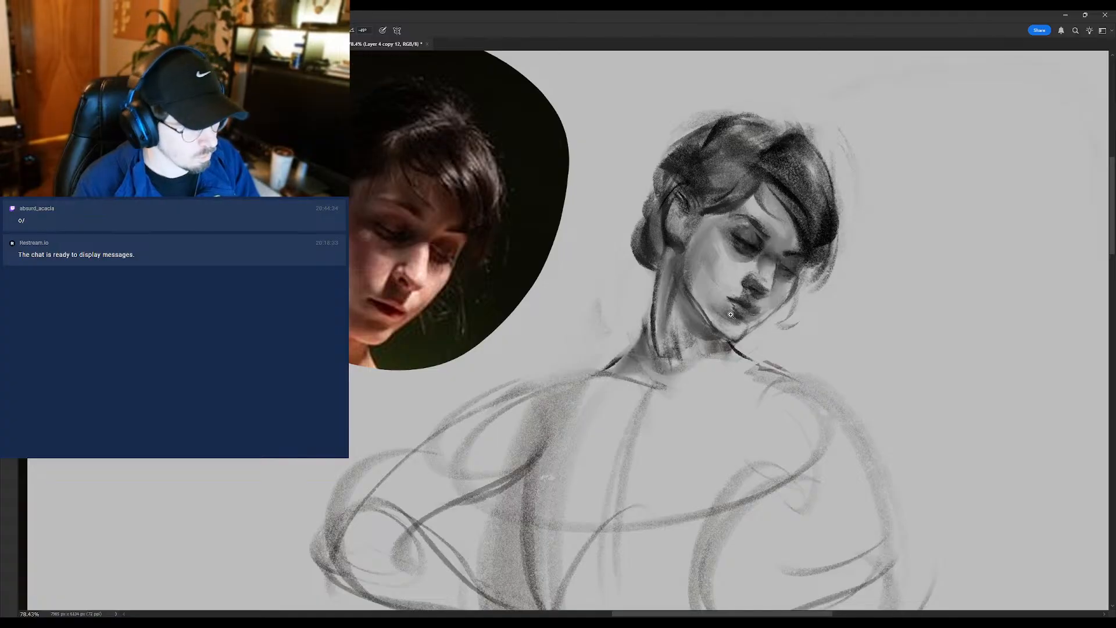
pyautogui.moveTo(740, 309)
pyautogui.mouseDown()
pyautogui.moveTo(690, 329)
pyautogui.moveTo(758, 317)
pyautogui.mouseUp()
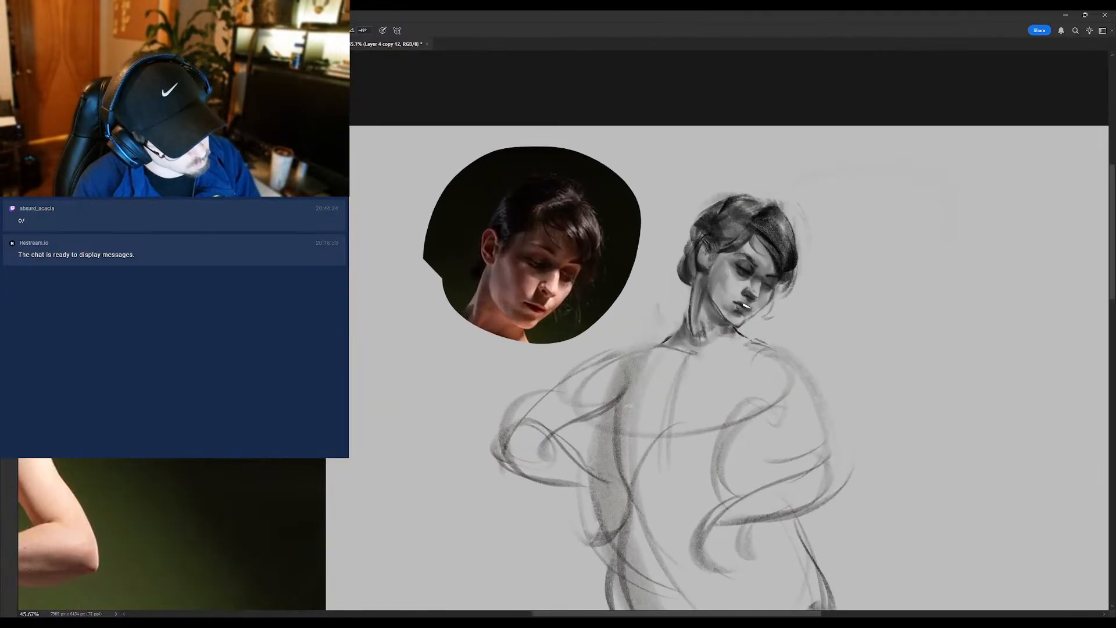
pyautogui.keyDown('alt'); pyautogui.click(749, 299); pyautogui.keyUp('alt')
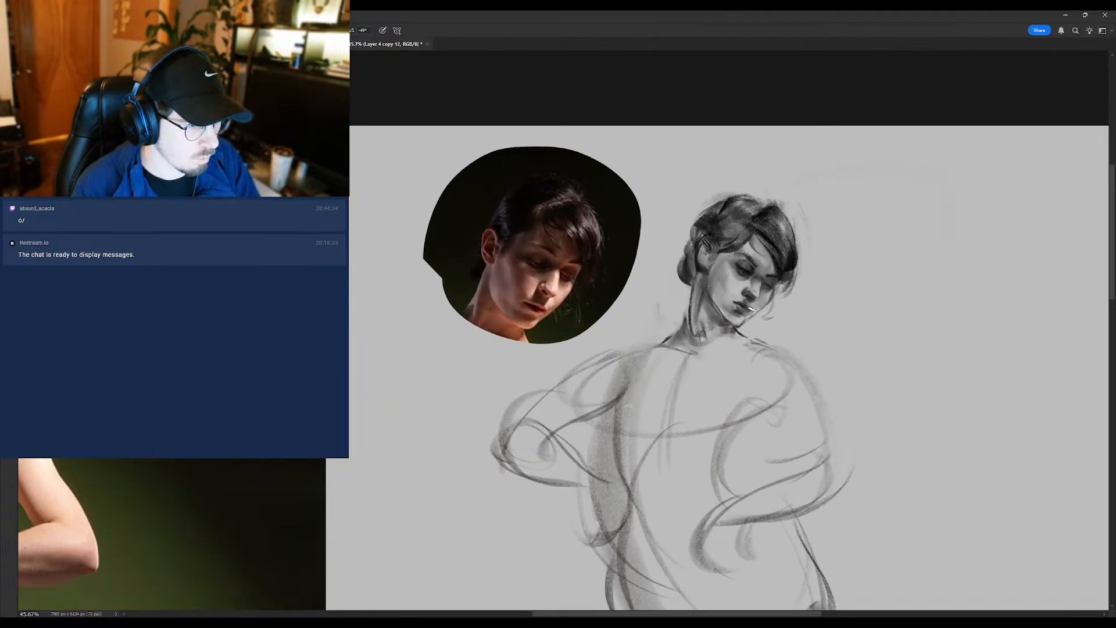
# - Flip the canvas horizontally and frame the mirrored head beside the reference portrait
pyautogui.moveTo(750, 315); pyautogui.dragTo(698, 317)
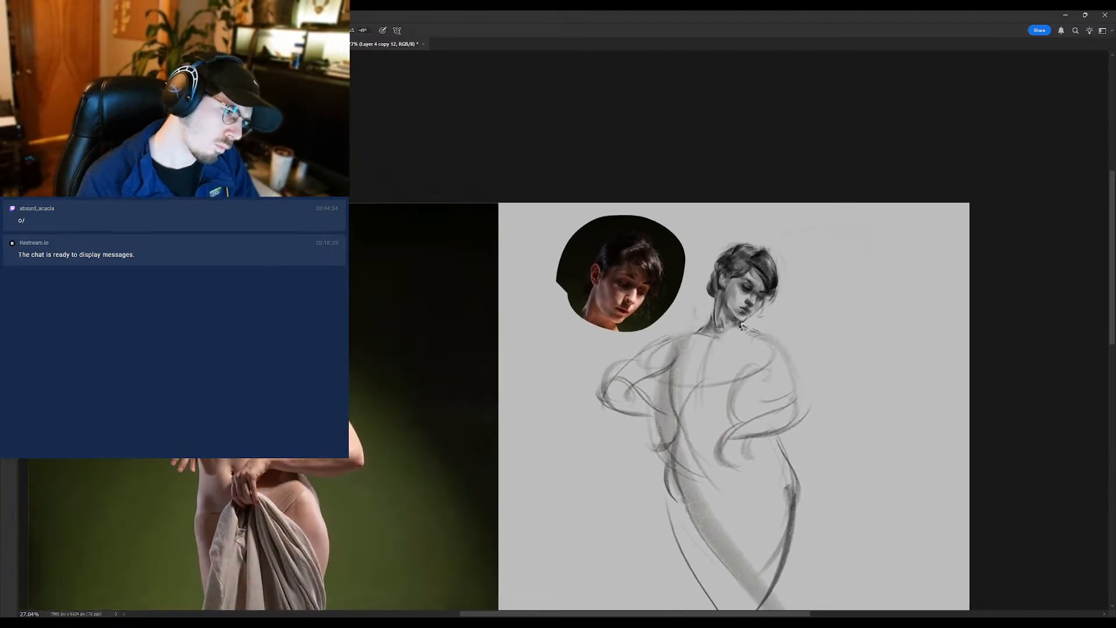
pyautogui.hotkey('ctrl', 'shift', 'h')
pyautogui.moveTo(280, 338); pyautogui.dragTo(680, 273)
pyautogui.moveTo(654, 227); pyautogui.dragTo(705, 248)
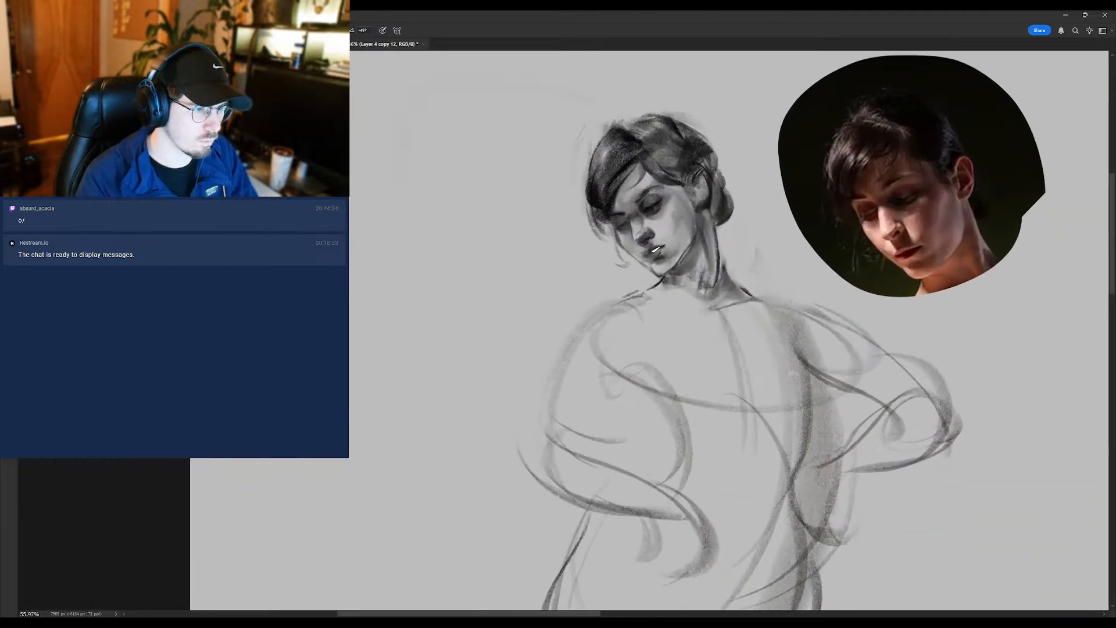
# - Refine the near eye, the chin and the near cheek of the mirrored head with brush strokes
pyautogui.keyDown('alt'); pyautogui.click(657, 205); pyautogui.keyUp('alt')
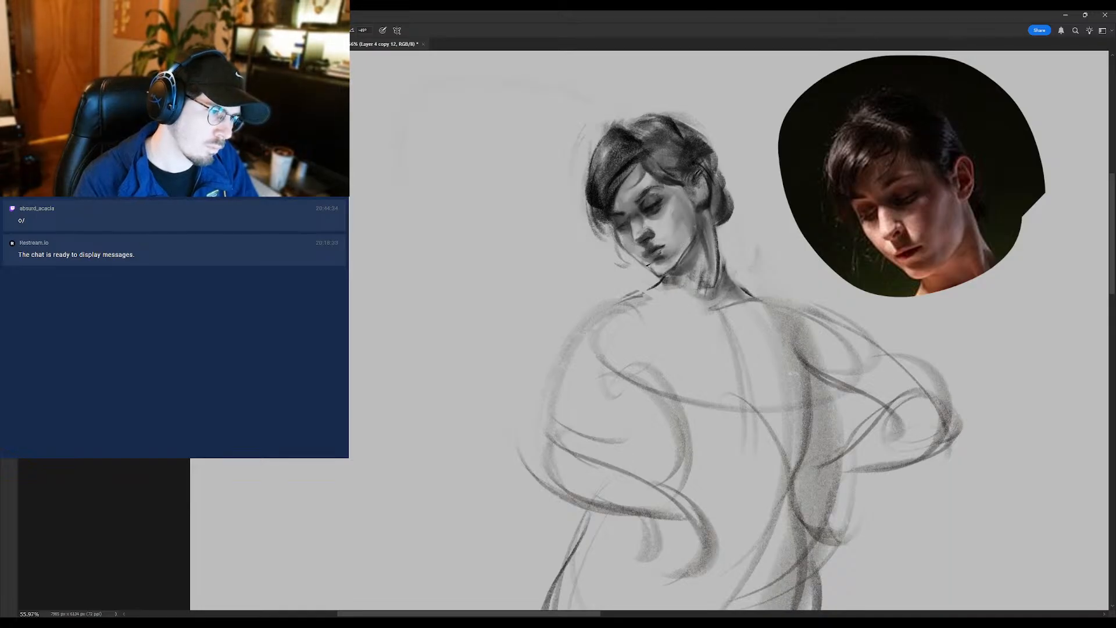
pyautogui.moveTo(668, 254); pyautogui.dragTo(624, 252)
pyautogui.moveTo(687, 227)
pyautogui.mouseDown()
pyautogui.moveTo(662, 255)
pyautogui.moveTo(635, 255)
pyautogui.moveTo(694, 238)
pyautogui.mouseUp()
pyautogui.keyDown('alt'); pyautogui.click(669, 255); pyautogui.keyUp('alt')
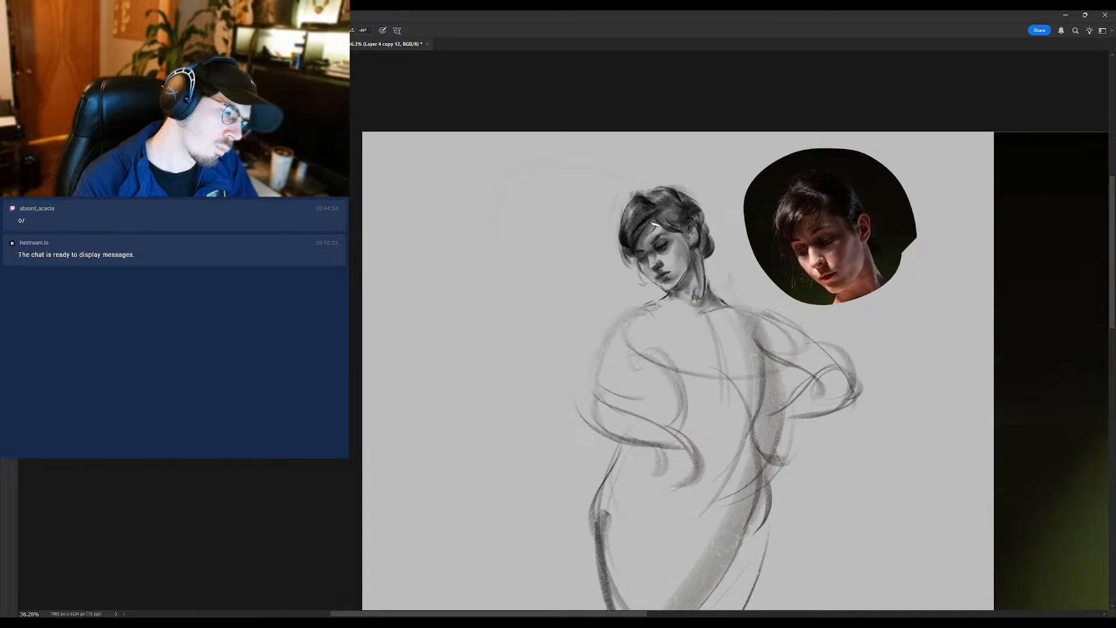
# - Adjust the forehead below the hairline and the area around the near eye, comparing the head with the reference photo
pyautogui.moveTo(640, 246)
pyautogui.mouseDown()
pyautogui.moveTo(613, 267)
pyautogui.moveTo(665, 240)
pyautogui.mouseUp()
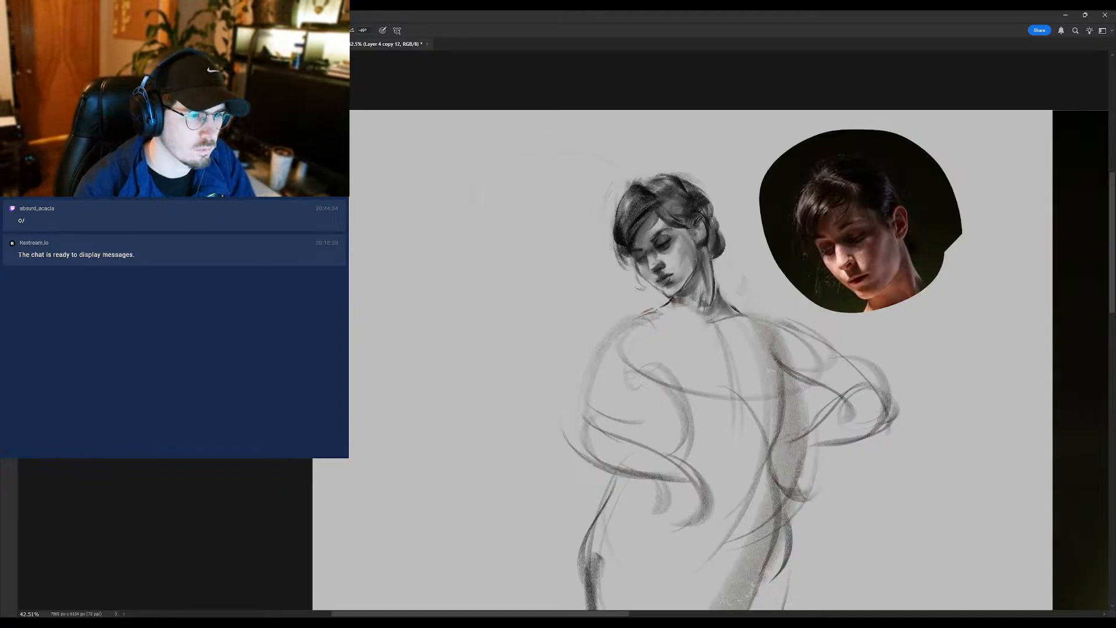
pyautogui.moveTo(673, 244)
pyautogui.mouseDown()
pyautogui.moveTo(636, 286)
pyautogui.moveTo(665, 256)
pyautogui.mouseUp()
pyautogui.keyDown('alt'); pyautogui.click(666, 257); pyautogui.keyUp('alt')
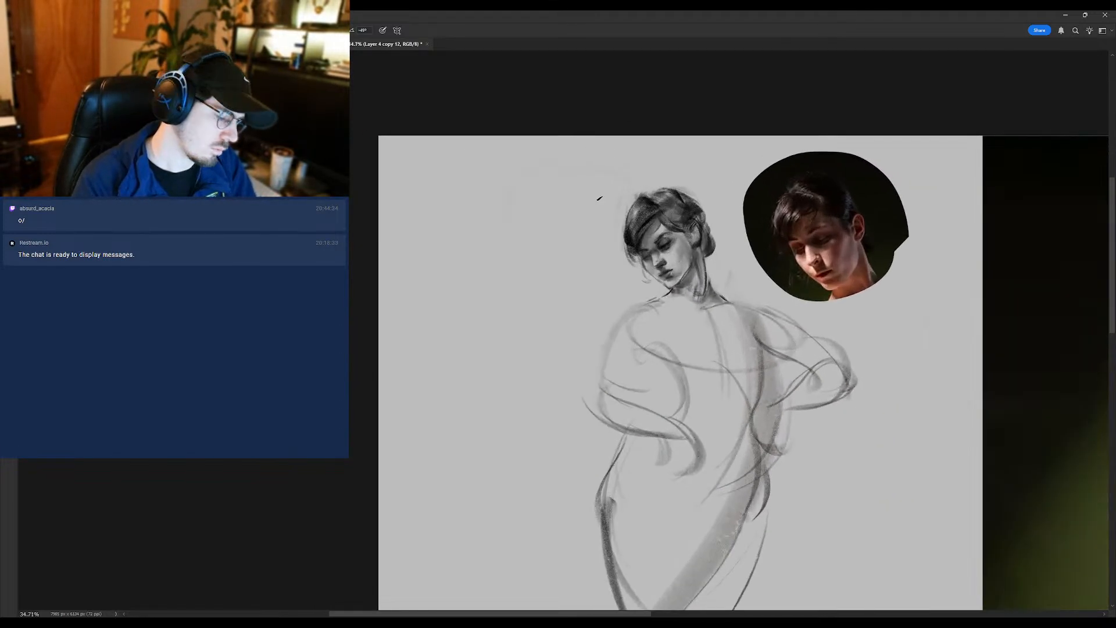
pyautogui.moveTo(650, 256); pyautogui.dragTo(679, 238)
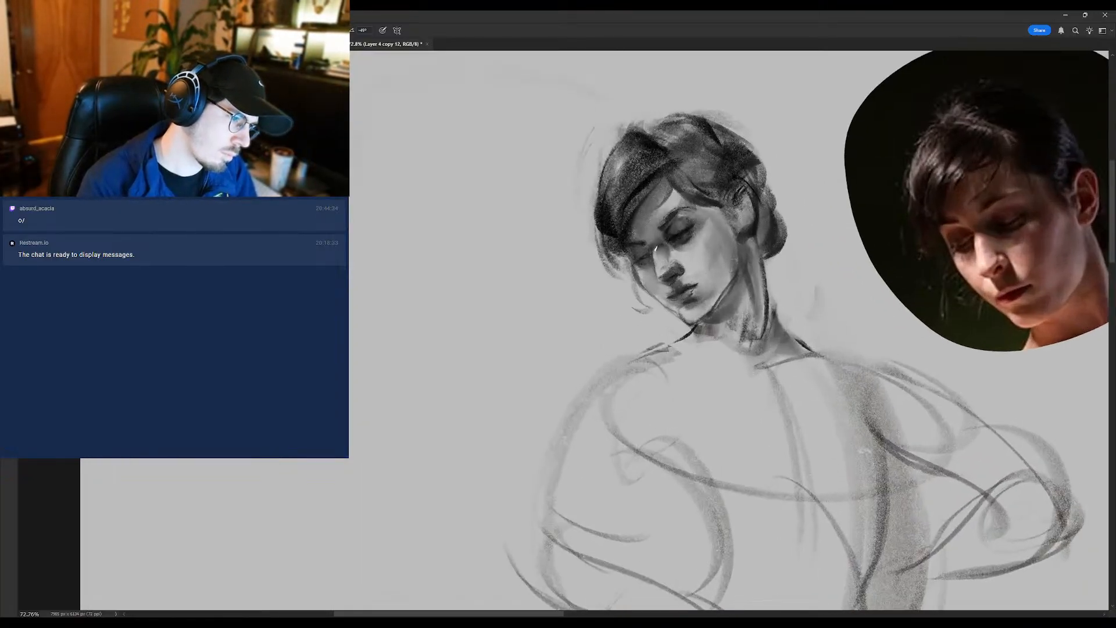
pyautogui.moveTo(660, 273); pyautogui.dragTo(610, 312)
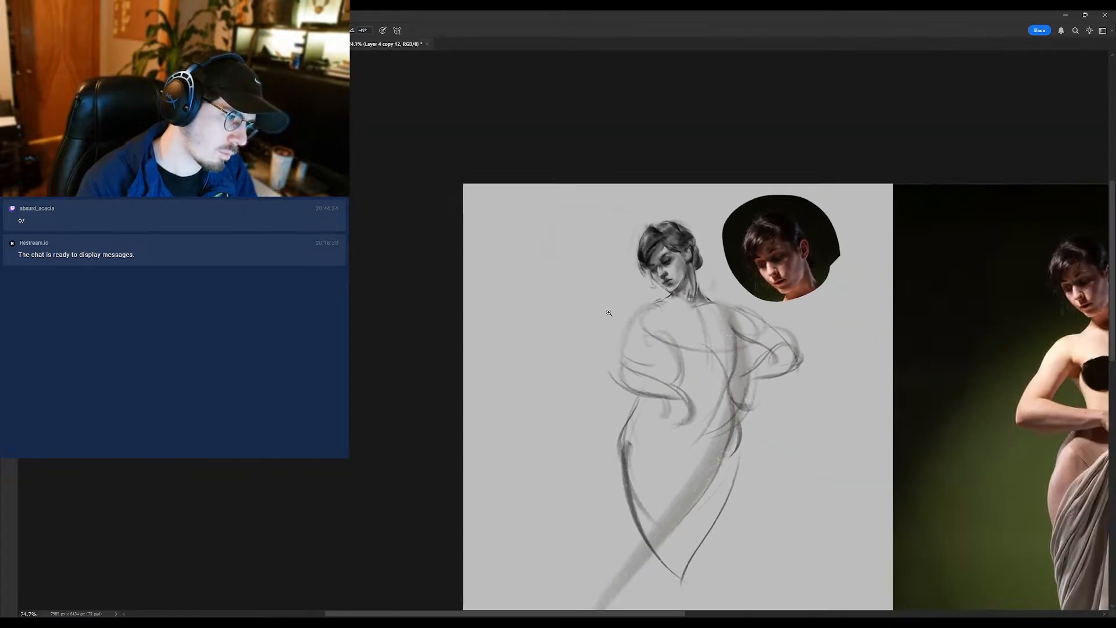
pyautogui.moveTo(666, 276)
pyautogui.mouseDown()
pyautogui.moveTo(683, 235)
pyautogui.moveTo(593, 292)
pyautogui.moveTo(676, 271)
pyautogui.moveTo(663, 268)
pyautogui.moveTo(676, 260)
pyautogui.mouseUp()
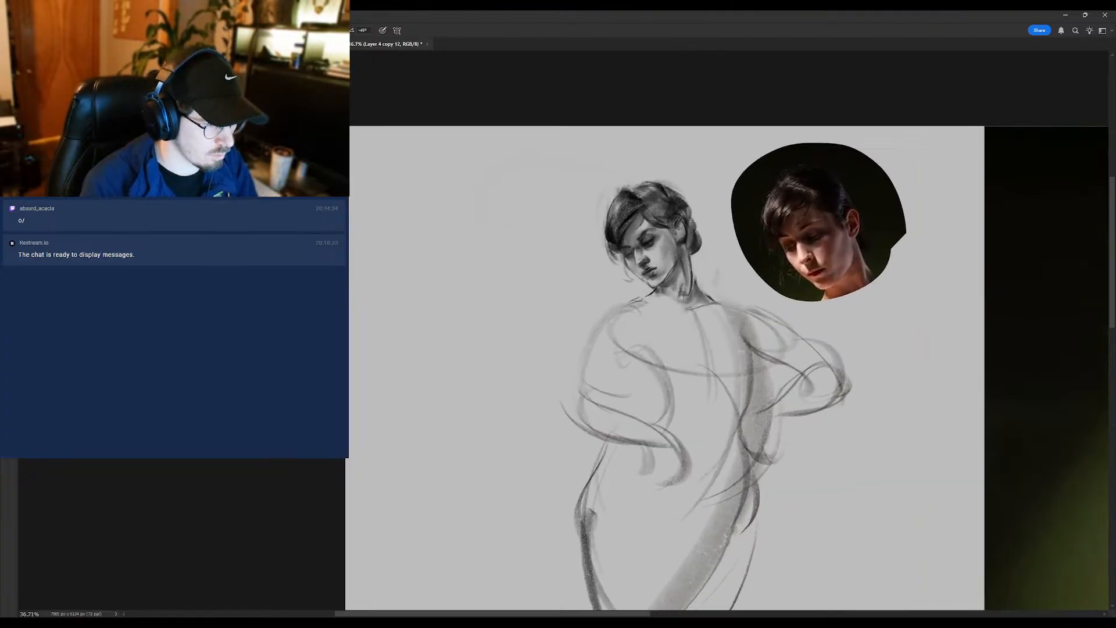
# - Refine the near eye and cheek with brush and smudge strokes, and check the mirrored head against the reference photo
pyautogui.keyDown('alt'); pyautogui.click(652, 245); pyautogui.keyUp('alt')
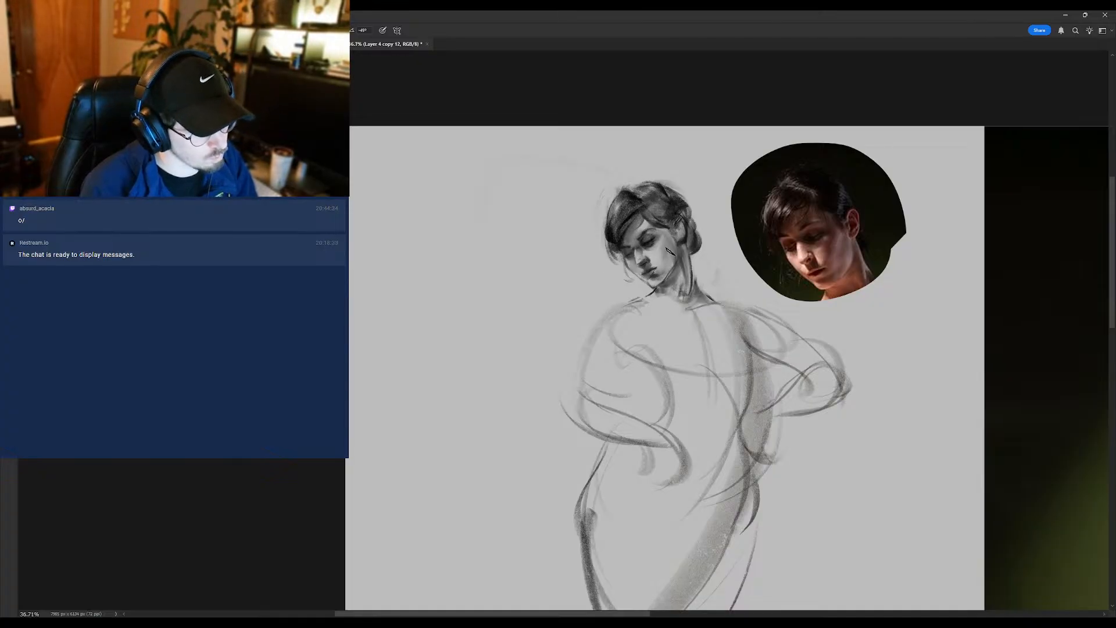
pyautogui.moveTo(668, 263)
pyautogui.mouseDown()
pyautogui.moveTo(582, 261)
pyautogui.moveTo(676, 259)
pyautogui.moveTo(665, 246)
pyautogui.mouseUp()
pyautogui.hotkey('shift', 'b')
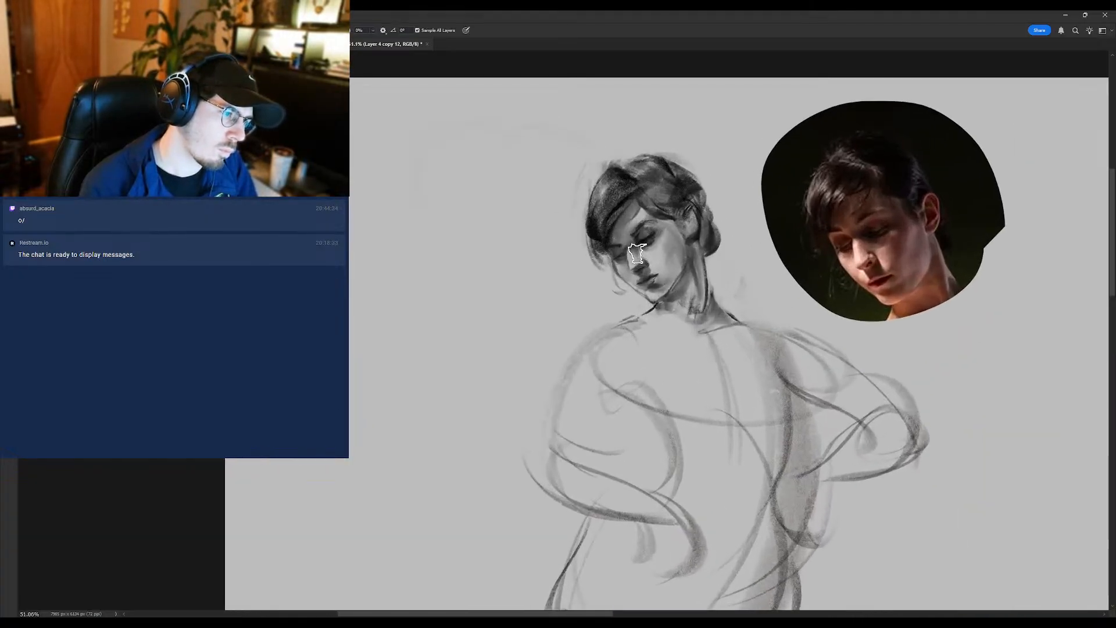
pyautogui.press('b')
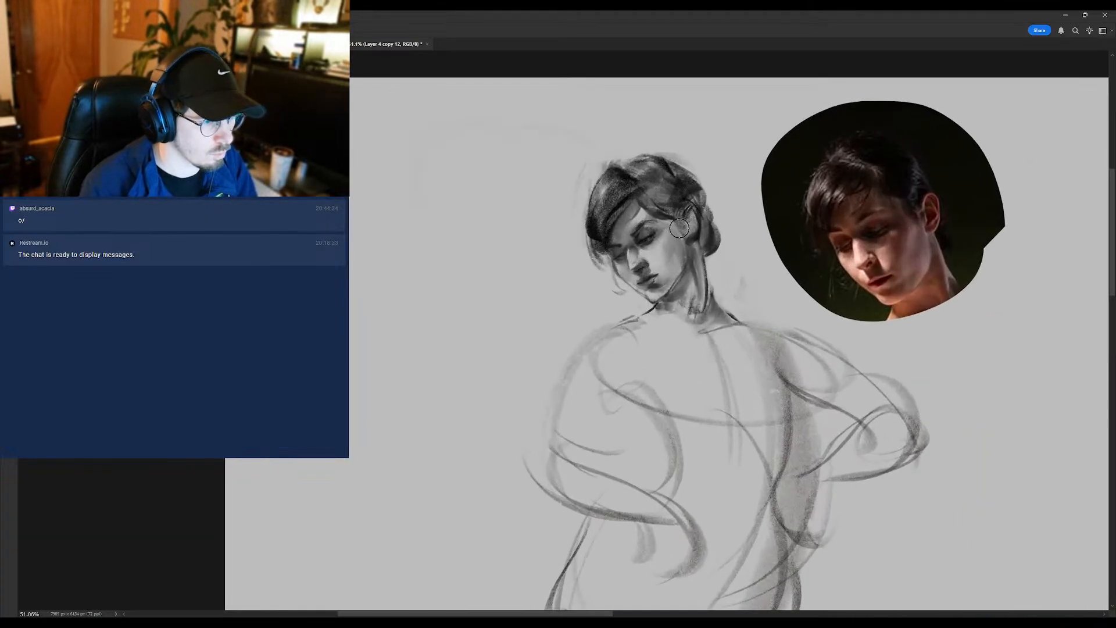
pyautogui.moveTo(663, 246)
pyautogui.mouseDown()
pyautogui.moveTo(587, 244)
pyautogui.moveTo(667, 234)
pyautogui.moveTo(624, 297)
pyautogui.mouseUp()
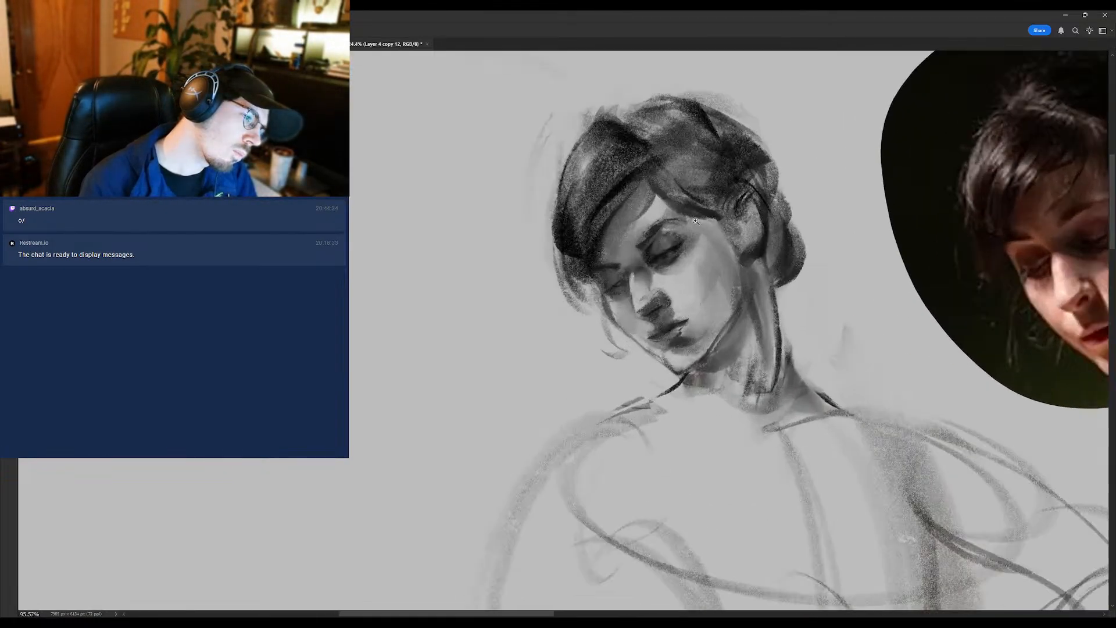
pyautogui.moveTo(644, 254); pyautogui.dragTo(673, 272)
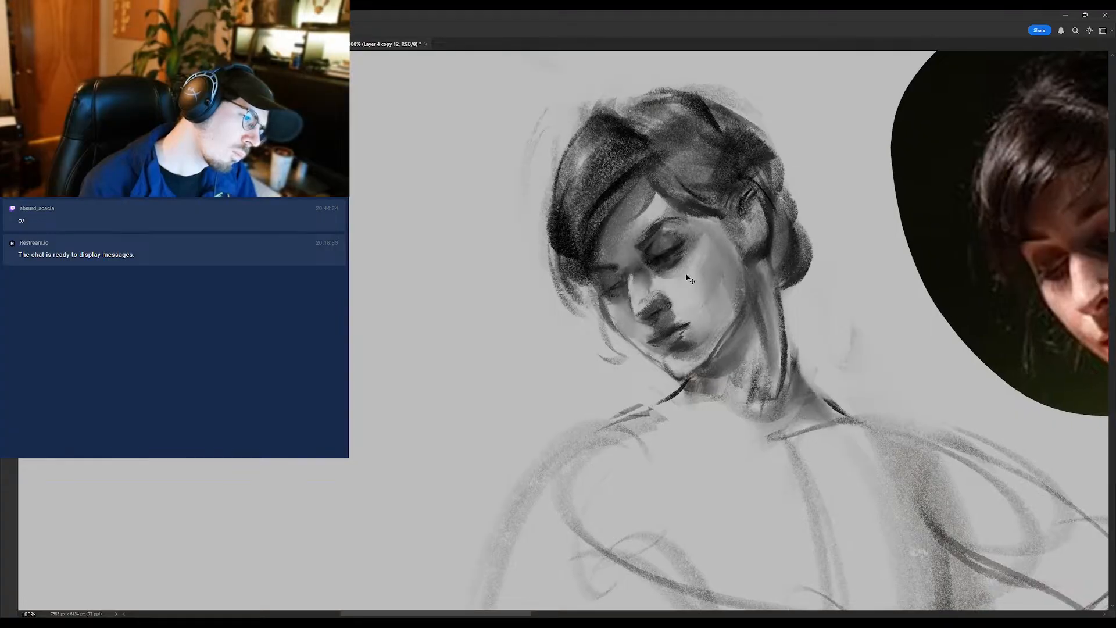
# - Enlarge the brush and adjust the shading across the eyes and beside the nose
pyautogui.press(']')
pyautogui.moveTo(669, 268)
pyautogui.mouseDown()
pyautogui.moveTo(681, 257)
pyautogui.moveTo(603, 285)
pyautogui.mouseUp()
pyautogui.moveTo(663, 311)
pyautogui.mouseDown()
pyautogui.moveTo(632, 311)
pyautogui.moveTo(644, 309)
pyautogui.mouseUp()
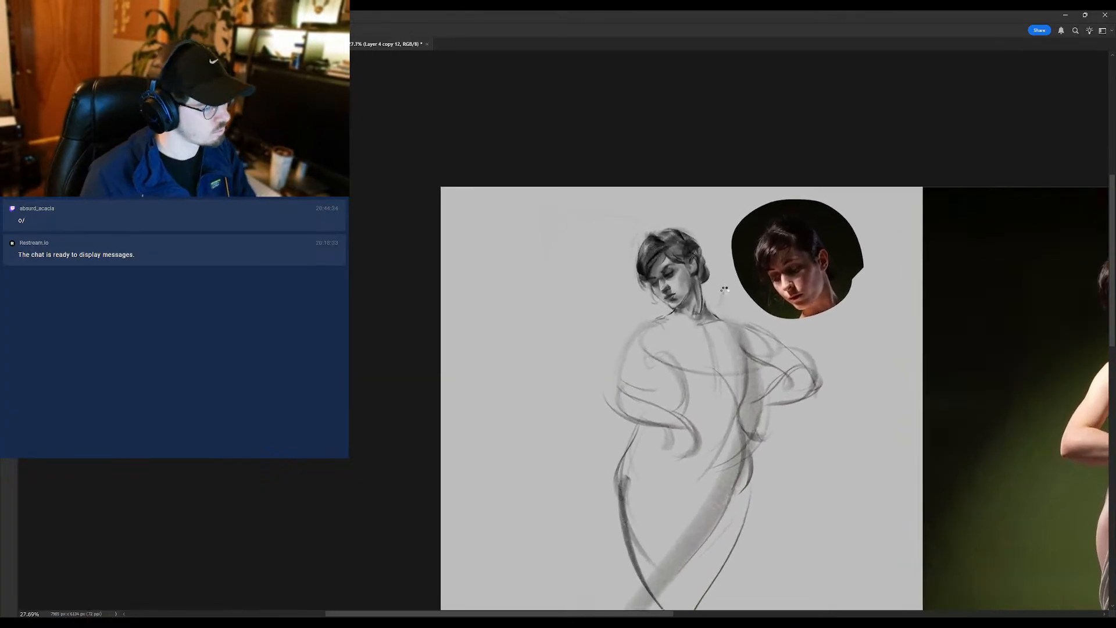
# - Flip the canvas horizontally and frame the mirrored figure sketch beside the reference portrait
pyautogui.hotkey('ctrl', 'shift', 'h')
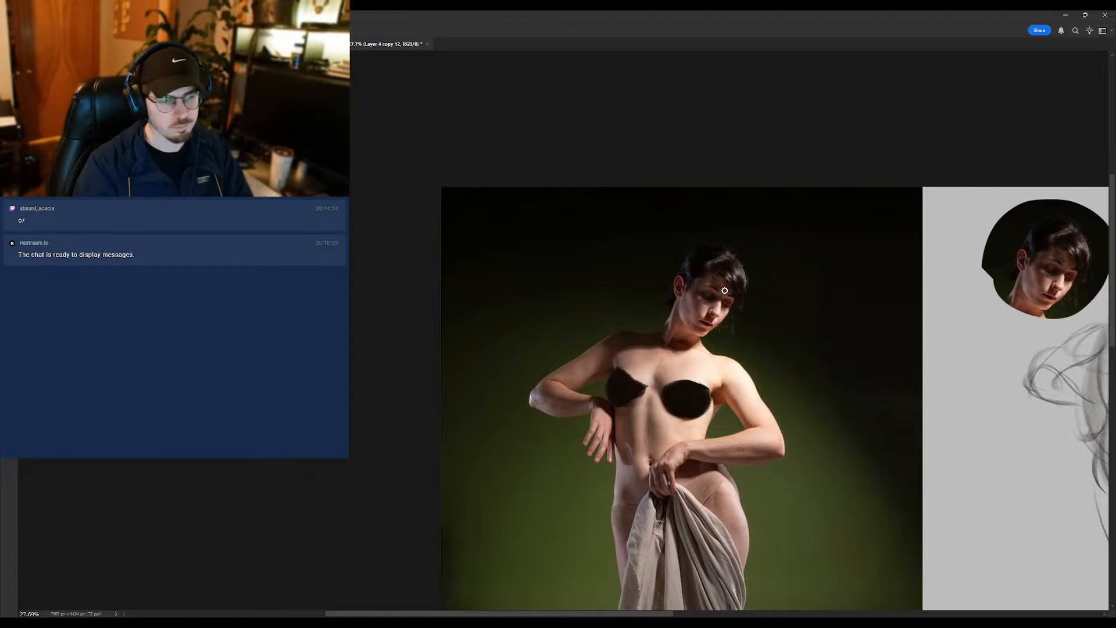
pyautogui.moveTo(978, 348); pyautogui.dragTo(524, 297)
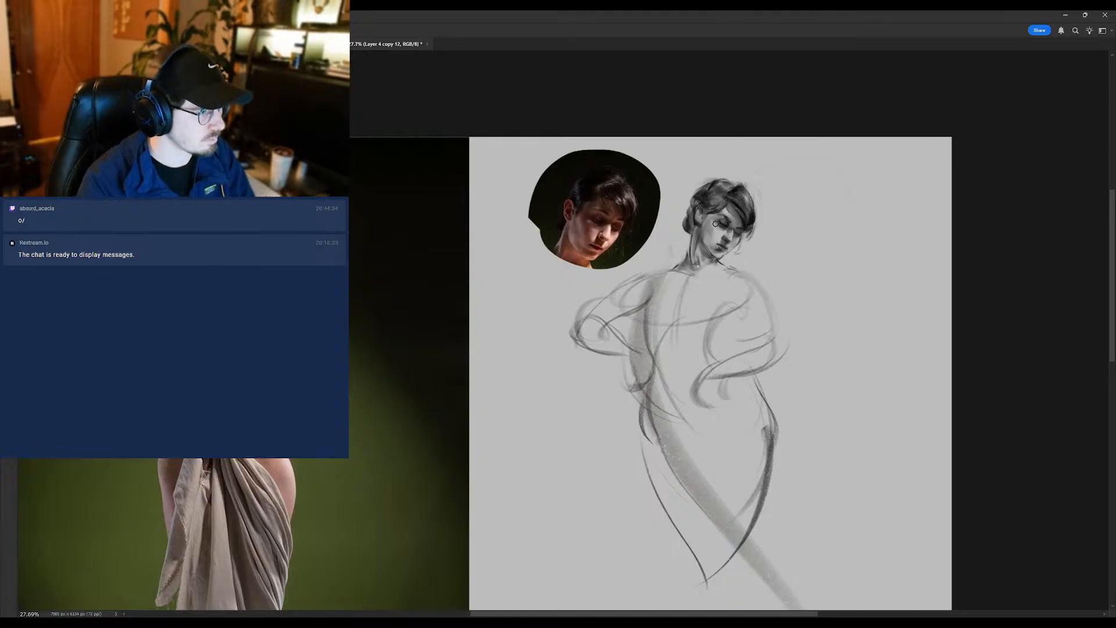
pyautogui.scroll(1, 709, 232)
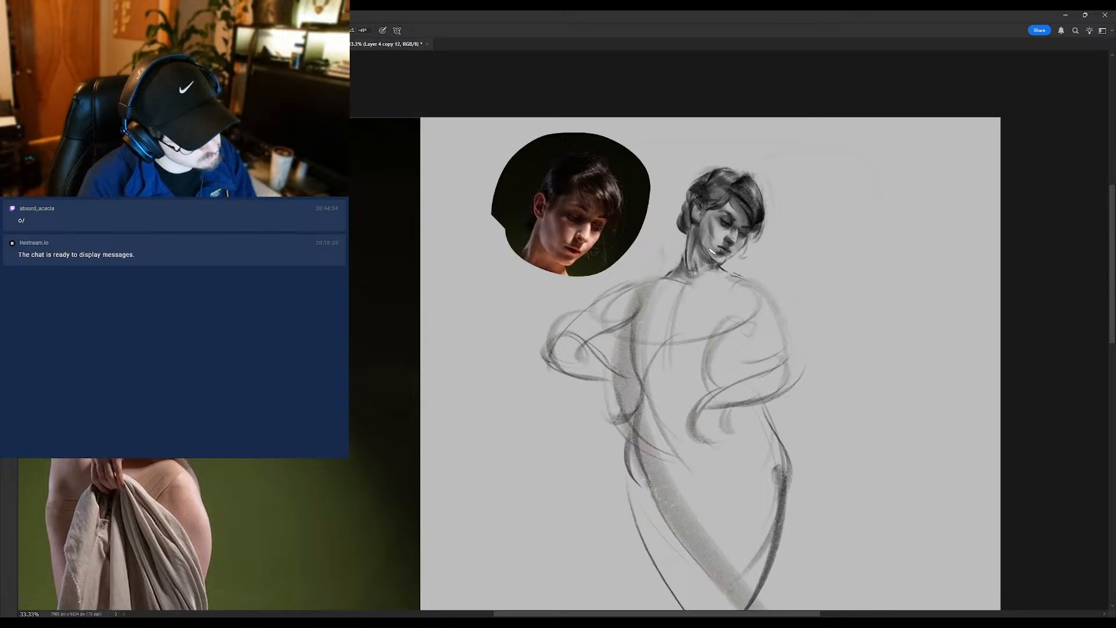
# - Refine the near cheek, jawline and upper neck of the mirrored head with short brush strokes
pyautogui.moveTo(707, 252)
pyautogui.mouseDown()
pyautogui.moveTo(674, 247)
pyautogui.moveTo(711, 231)
pyautogui.mouseUp()
pyautogui.keyDown('alt'); pyautogui.click(714, 200); pyautogui.keyUp('alt')
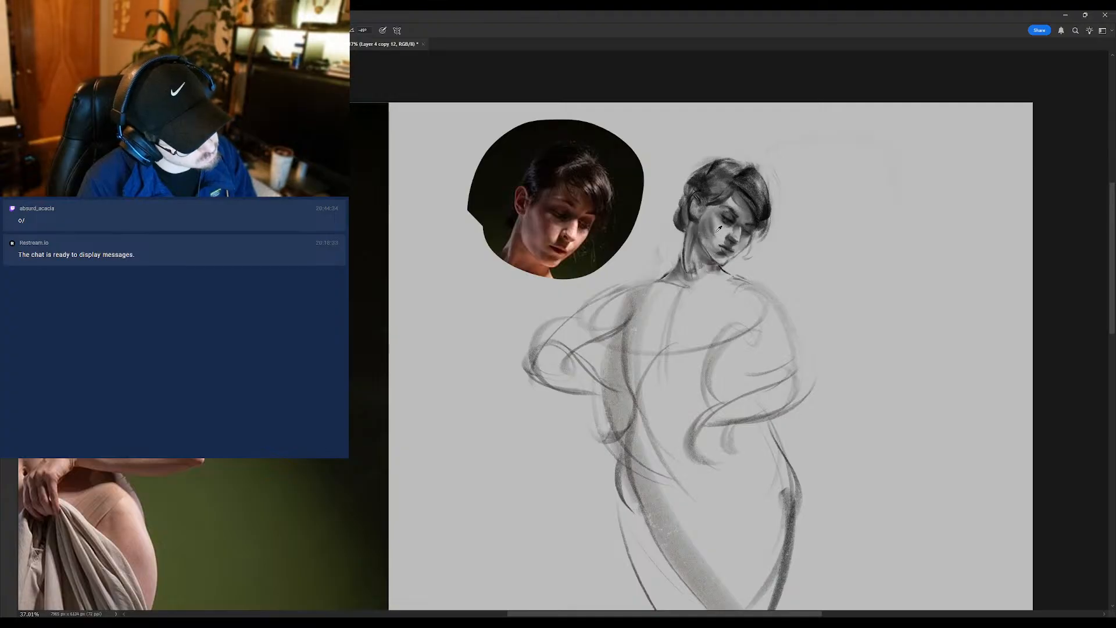
pyautogui.keyDown('alt'); pyautogui.click(718, 235); pyautogui.keyUp('alt')
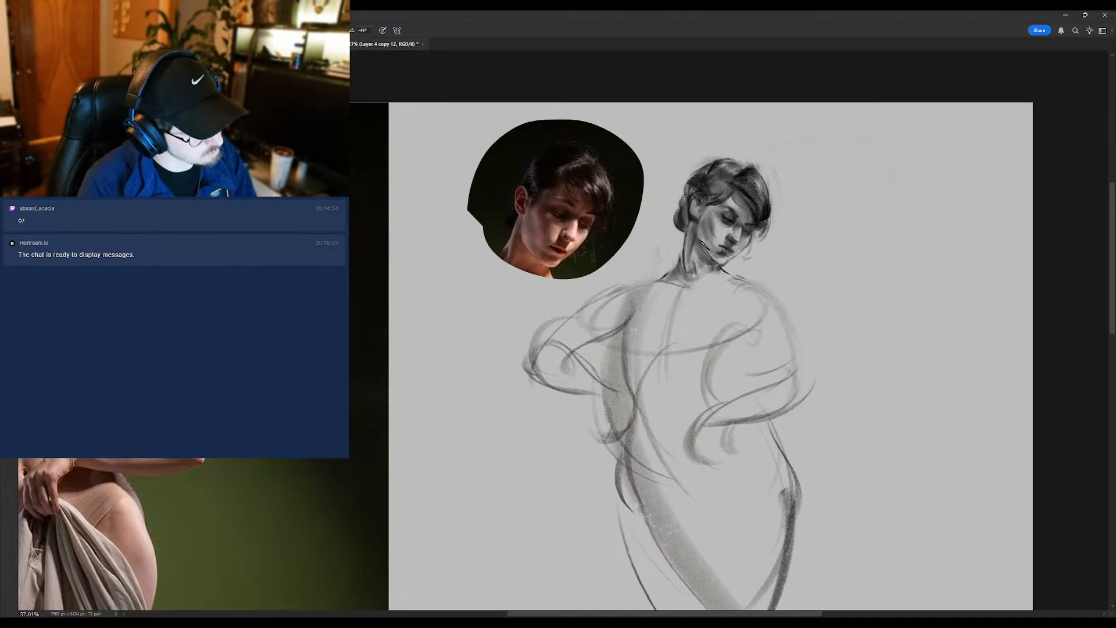
pyautogui.moveTo(701, 259)
pyautogui.mouseDown()
pyautogui.moveTo(649, 258)
pyautogui.moveTo(690, 253)
pyautogui.mouseUp()
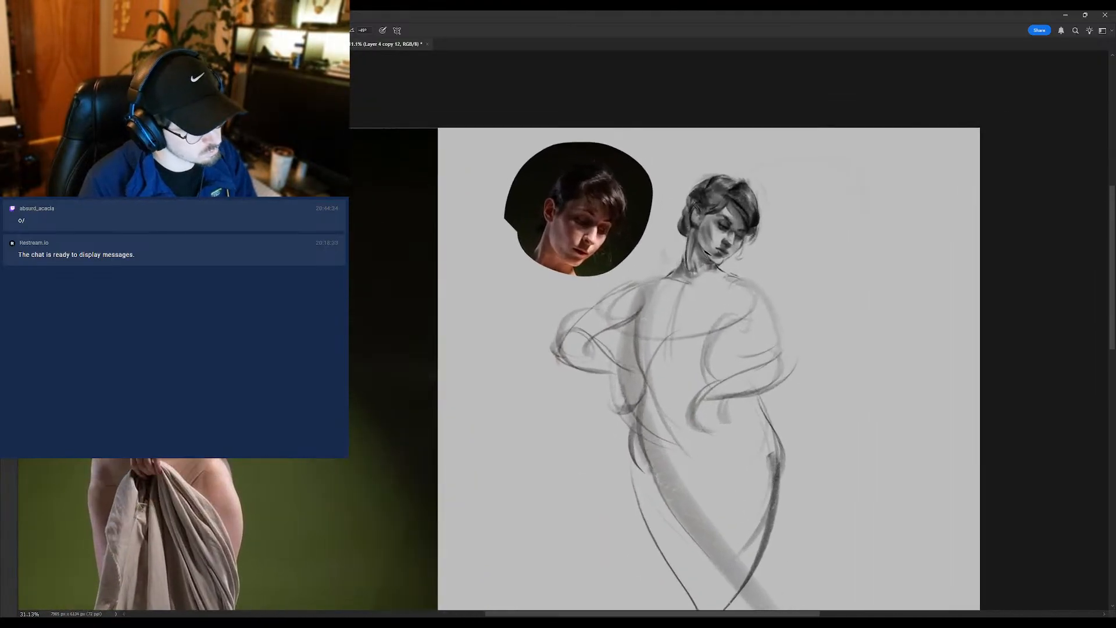
pyautogui.keyDown('alt'); pyautogui.click(705, 237); pyautogui.keyUp('alt')
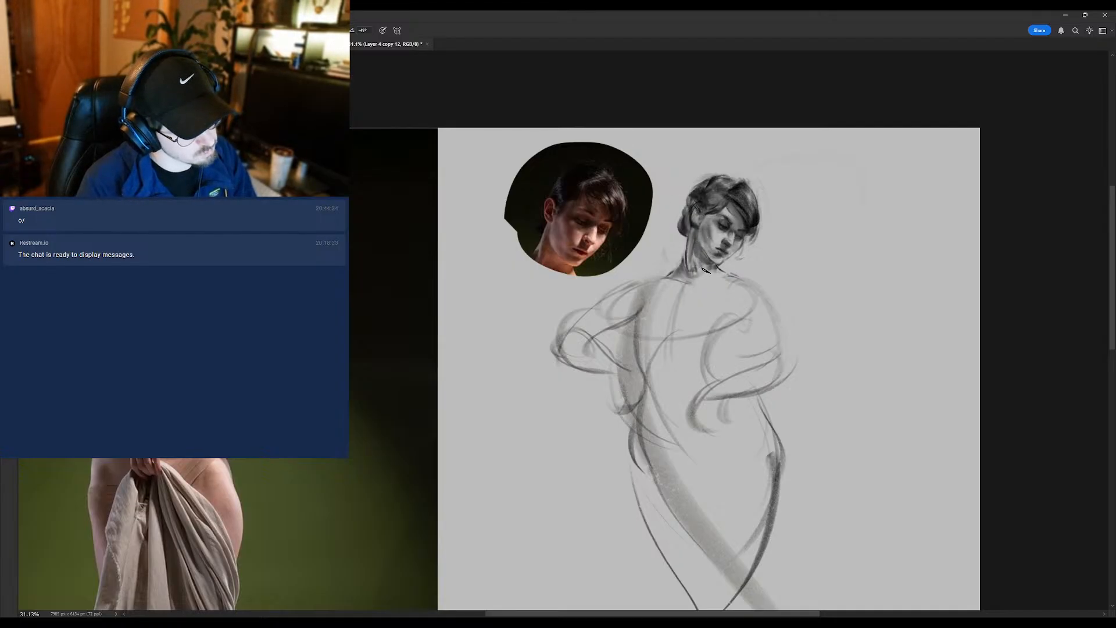
pyautogui.moveTo(700, 281)
pyautogui.mouseDown()
pyautogui.moveTo(651, 279)
pyautogui.moveTo(704, 273)
pyautogui.mouseUp()
pyautogui.hotkey('shift', 'b')
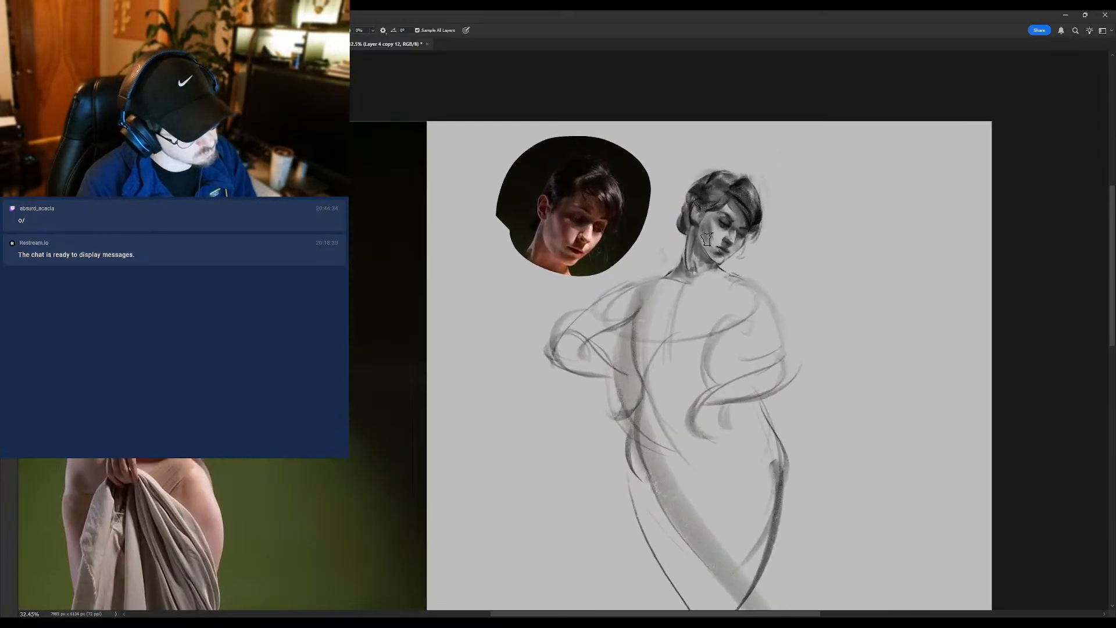
pyautogui.scroll(-3, 707, 214)
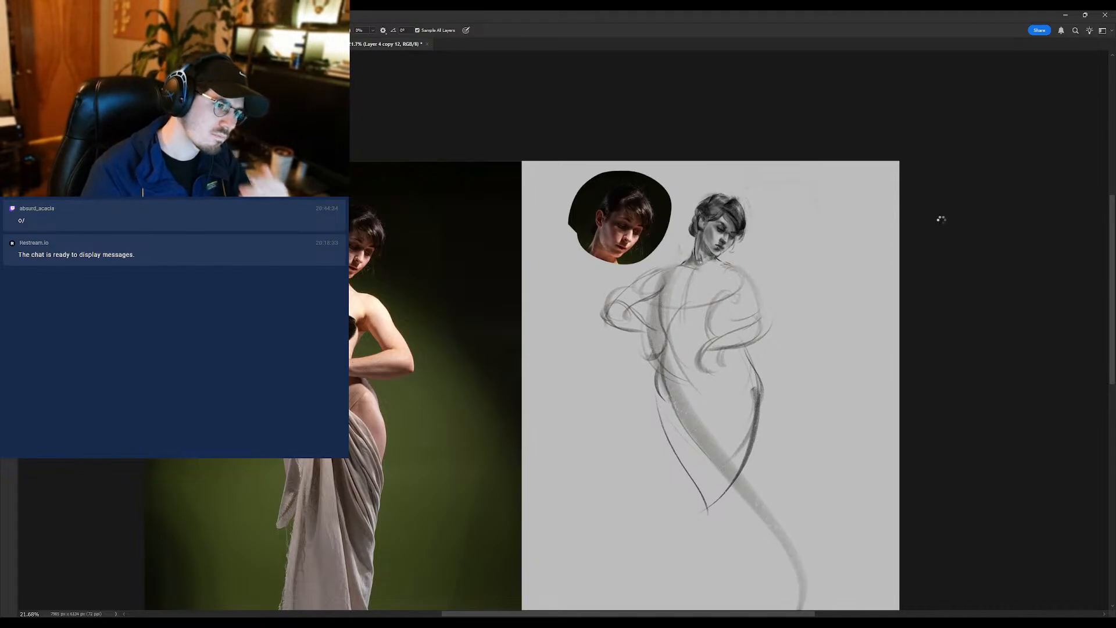
# - Flip the canvas back horizontally and frame the head and torso beside the reference portrait
pyautogui.hotkey('ctrl', 'shift', 'h')
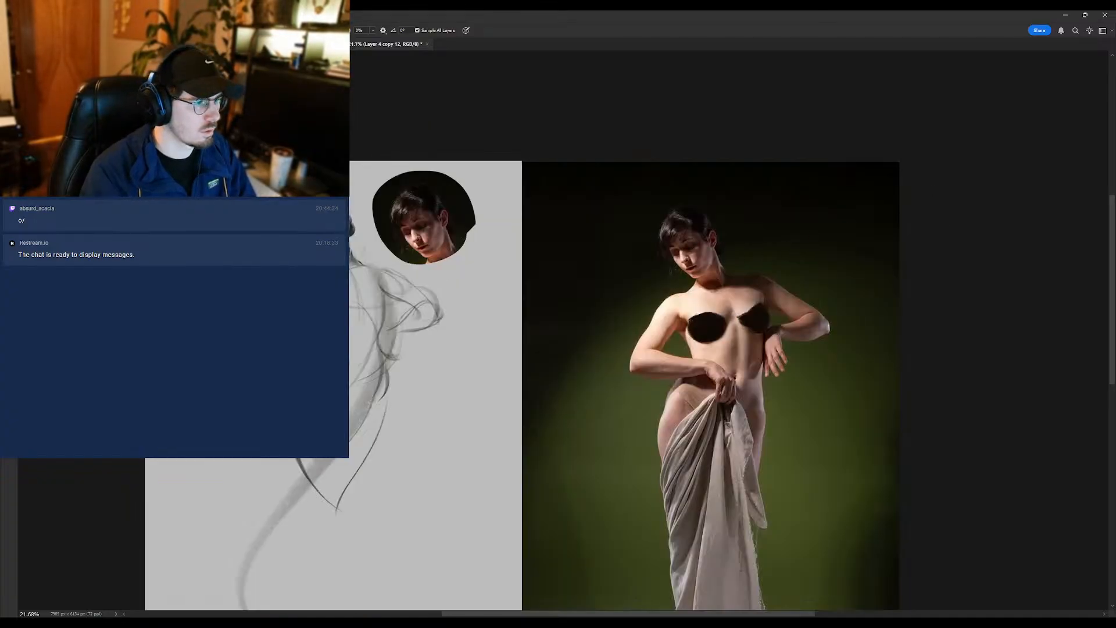
pyautogui.moveTo(282, 266); pyautogui.dragTo(605, 253)
pyautogui.moveTo(658, 199); pyautogui.dragTo(699, 196)
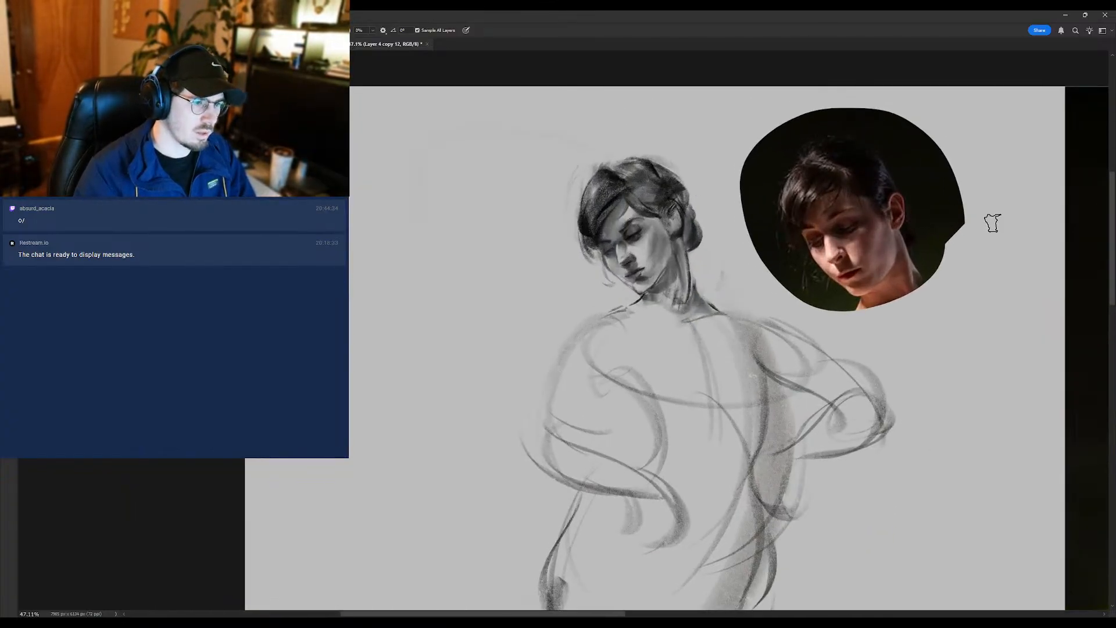
pyautogui.hotkey('ctrl', 'j')
pyautogui.hotkey('ctrl', 'z')
pyautogui.click(1005, 220)
pyautogui.click(1004, 203)
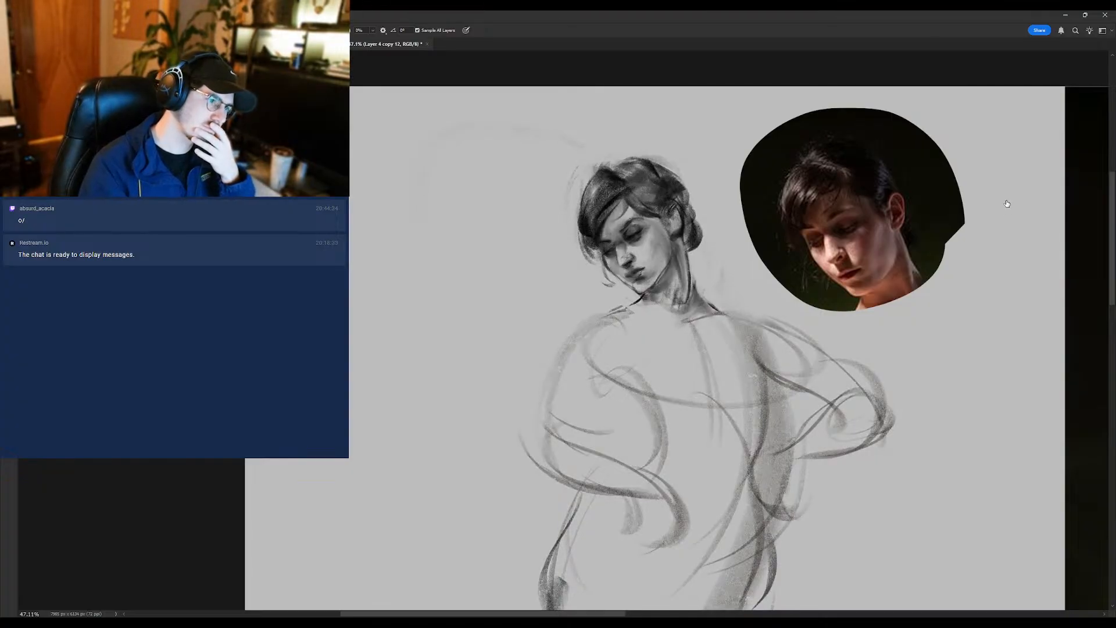
pyautogui.click(1004, 203)
pyautogui.click(1004, 220)
pyautogui.click(1005, 203)
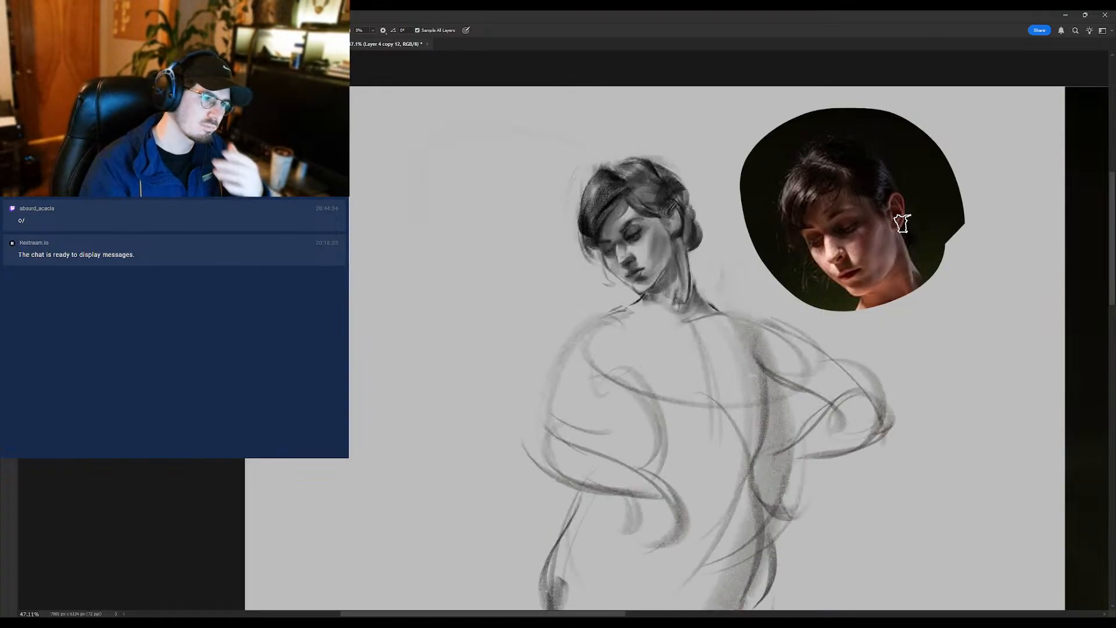
# - Rework the forehead, near eye and chin of the head with brush strokes
pyautogui.press('b')
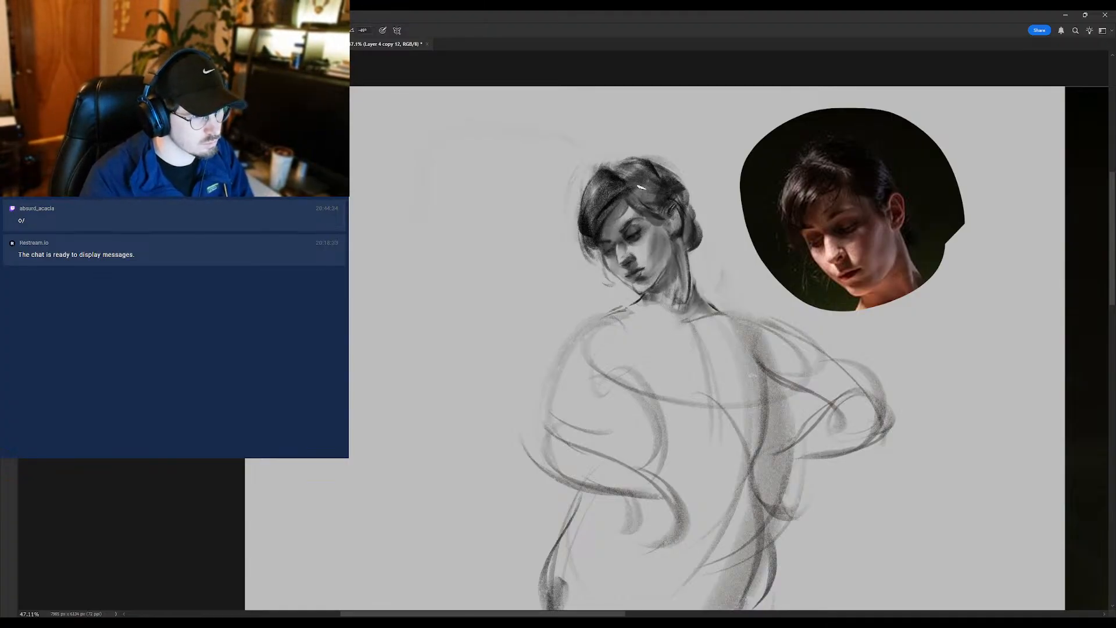
pyautogui.moveTo(669, 207); pyautogui.dragTo(619, 240)
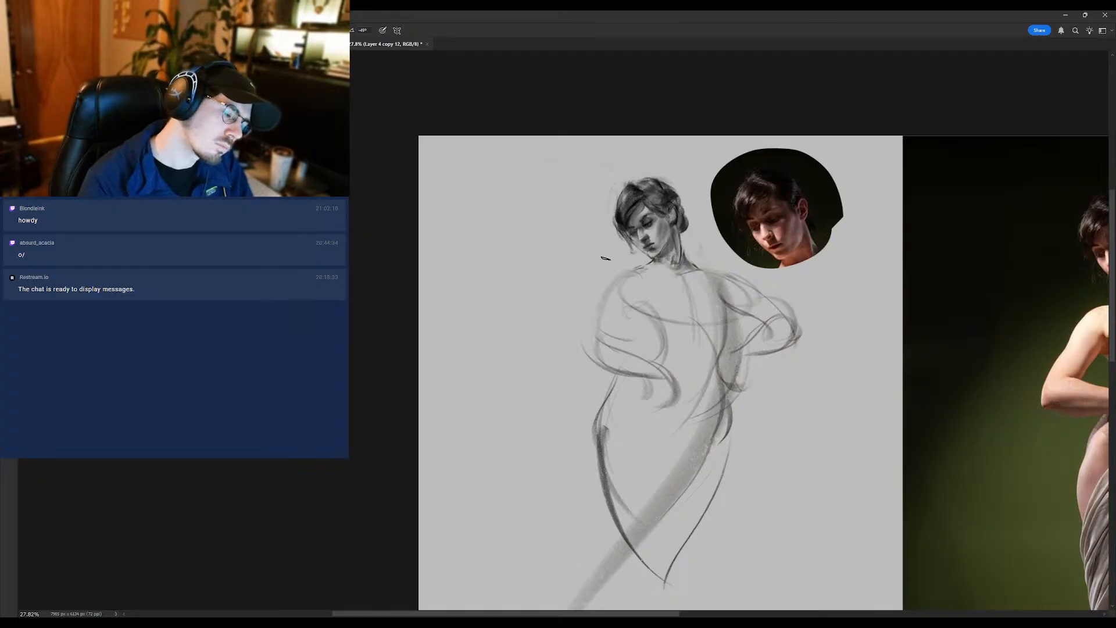
pyautogui.moveTo(628, 238); pyautogui.dragTo(649, 224)
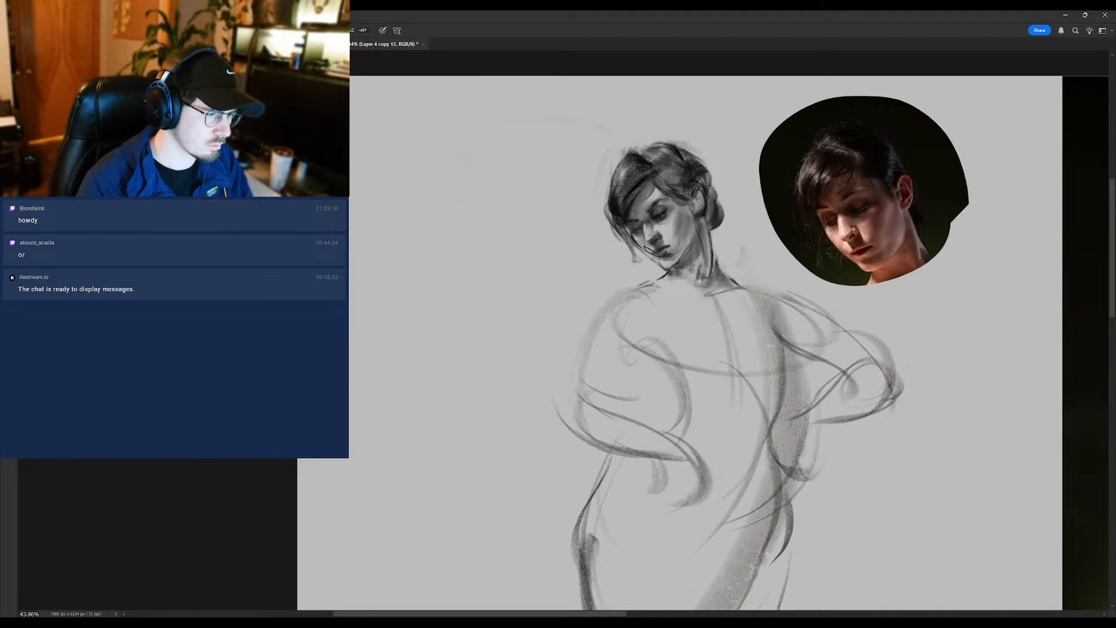
pyautogui.moveTo(669, 273); pyautogui.dragTo(649, 273)
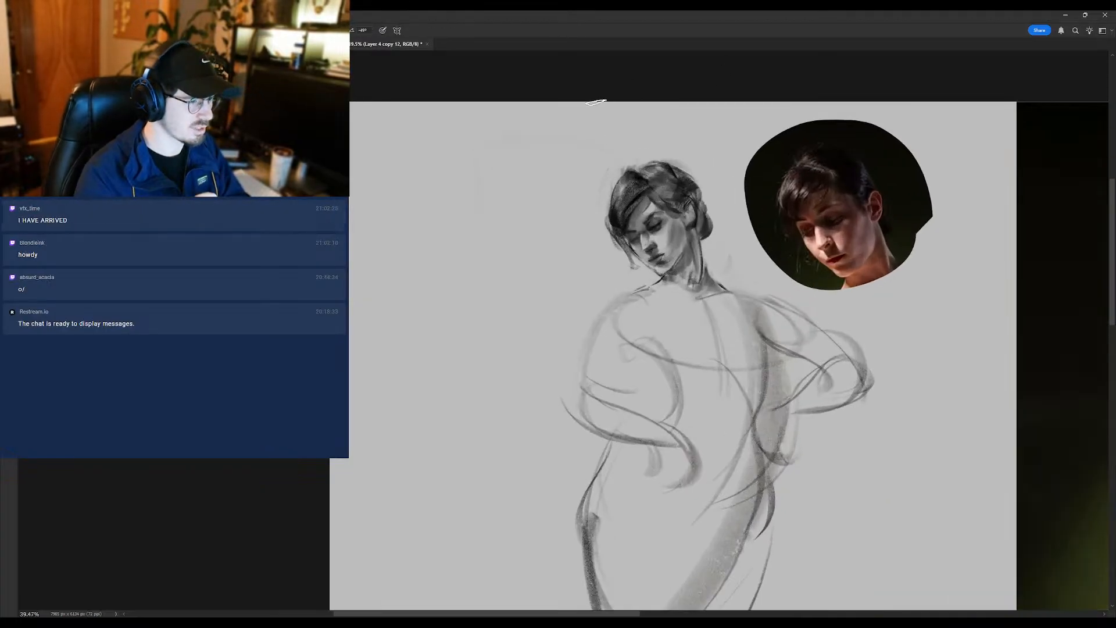
# - Examine the head's features and values against the reference photo at close and distant zooms
pyautogui.scroll(3, 663, 261)
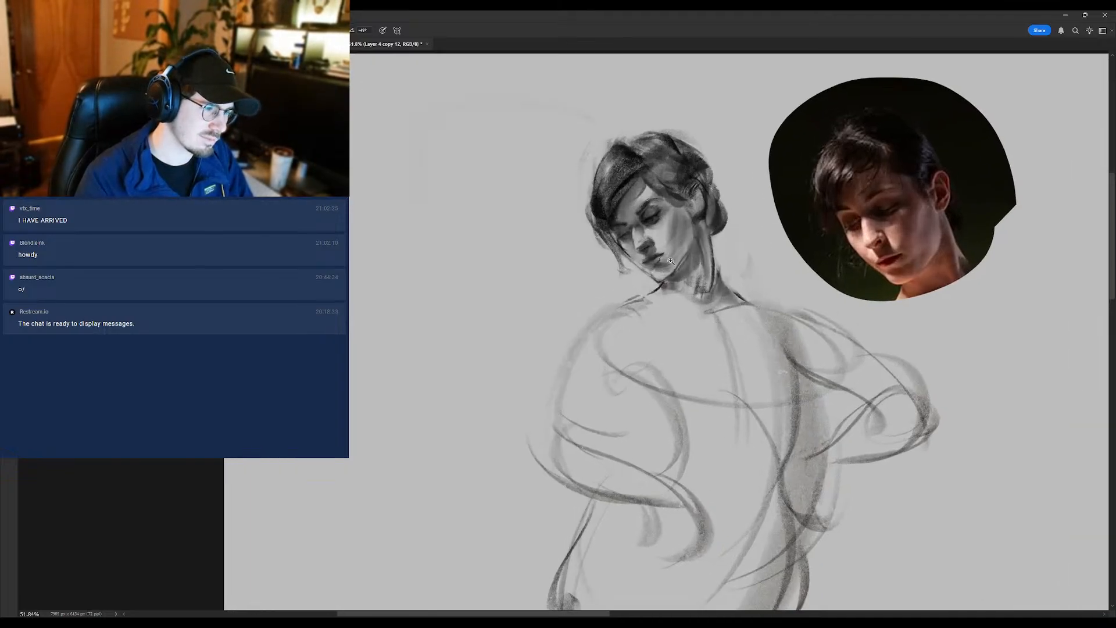
pyautogui.scroll(-3, 663, 270)
pyautogui.scroll(3, 687, 230)
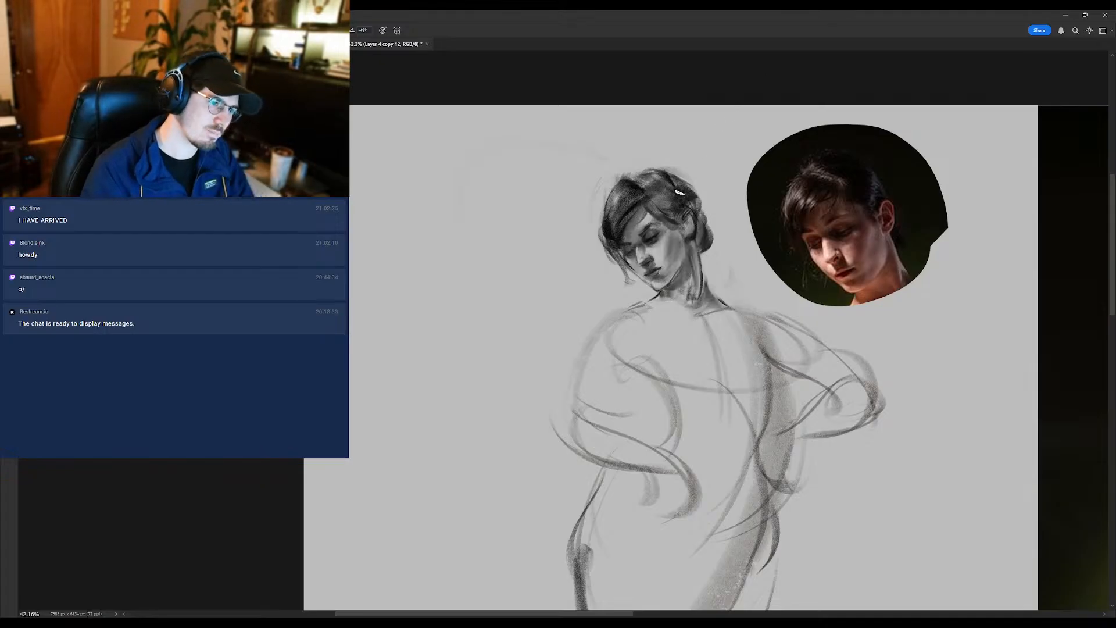
pyautogui.scroll(1, 654, 243)
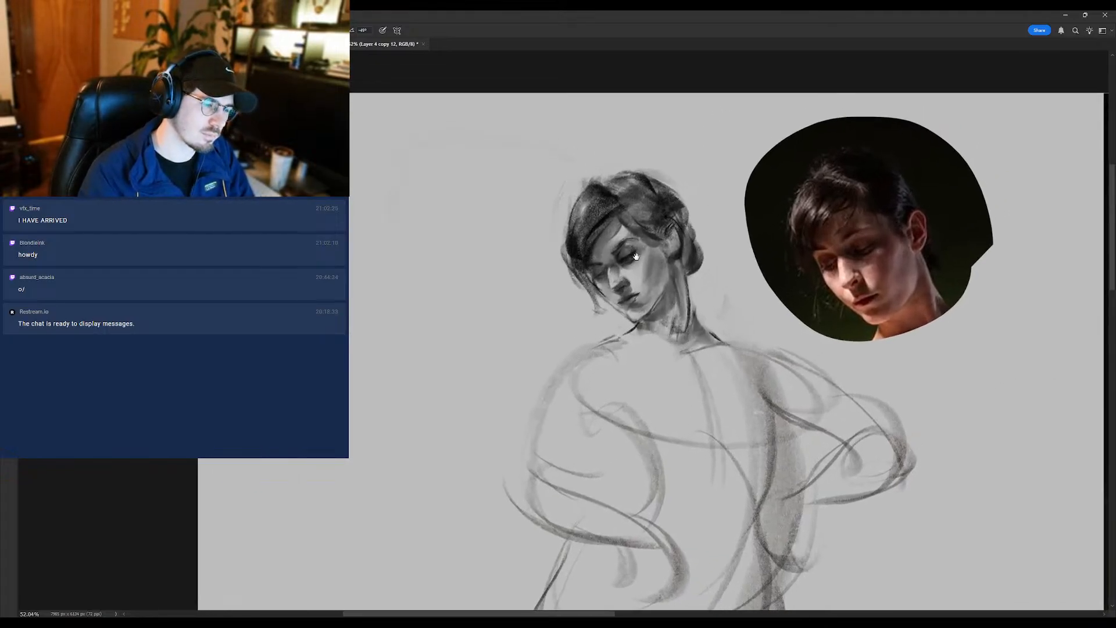
pyautogui.scroll(1, 659, 235)
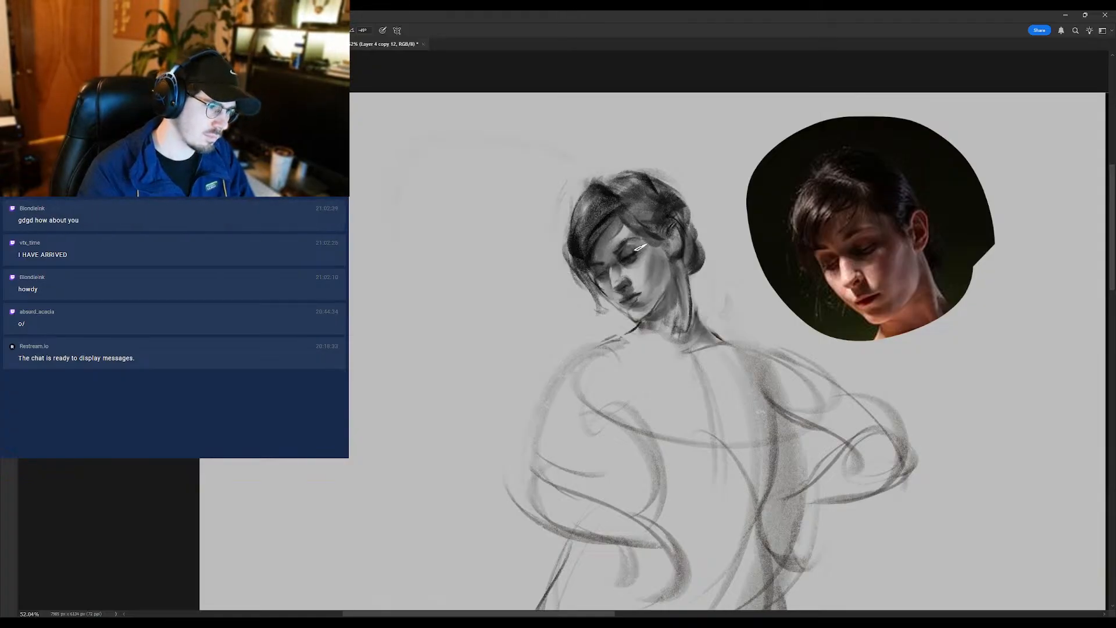
pyautogui.scroll(-2, 637, 265)
pyautogui.scroll(1, 630, 256)
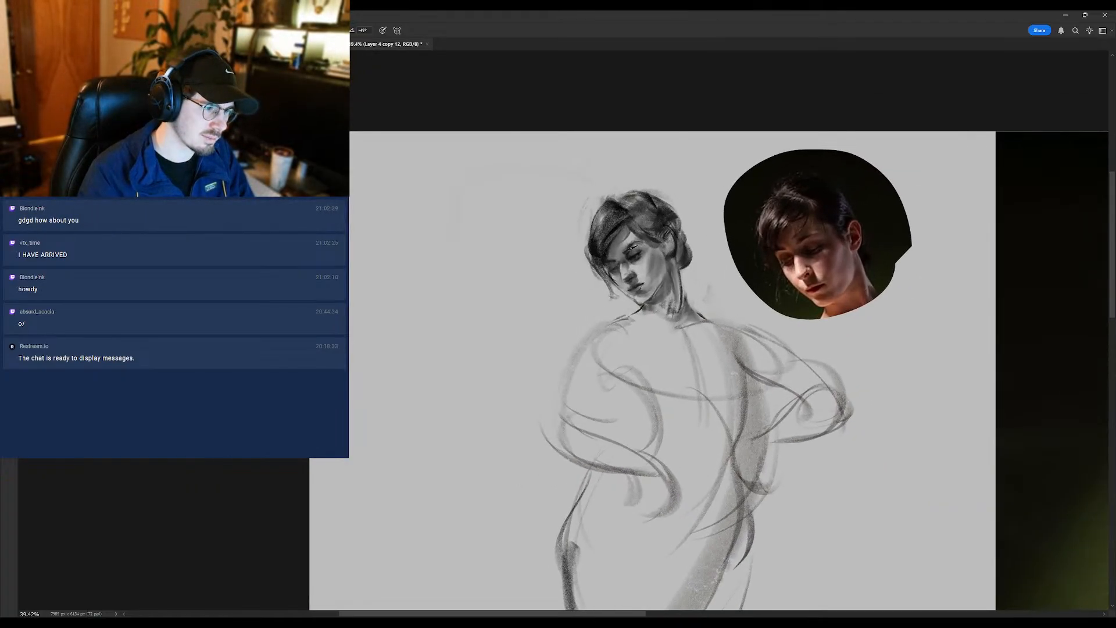
pyautogui.scroll(-2, 641, 246)
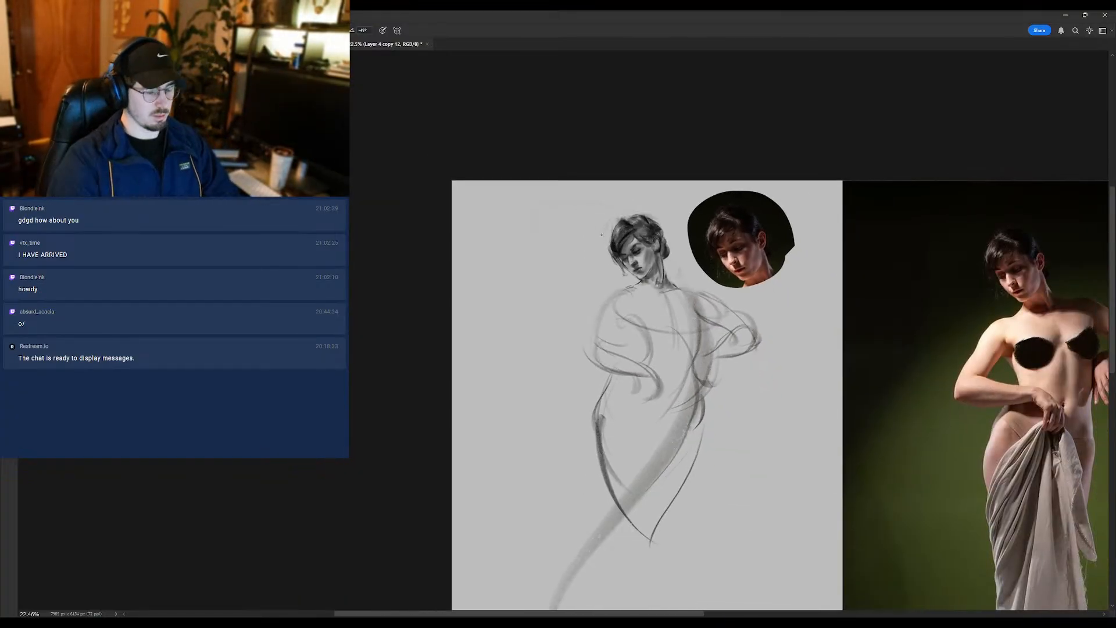
pyautogui.scroll(2, 630, 241)
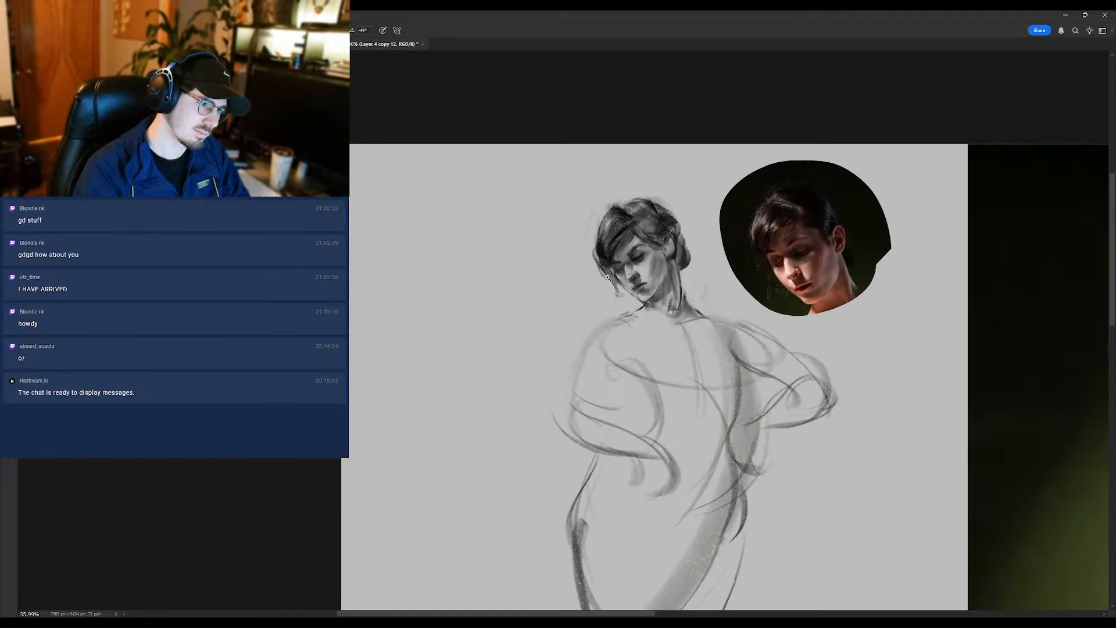
pyautogui.scroll(-2, 607, 277)
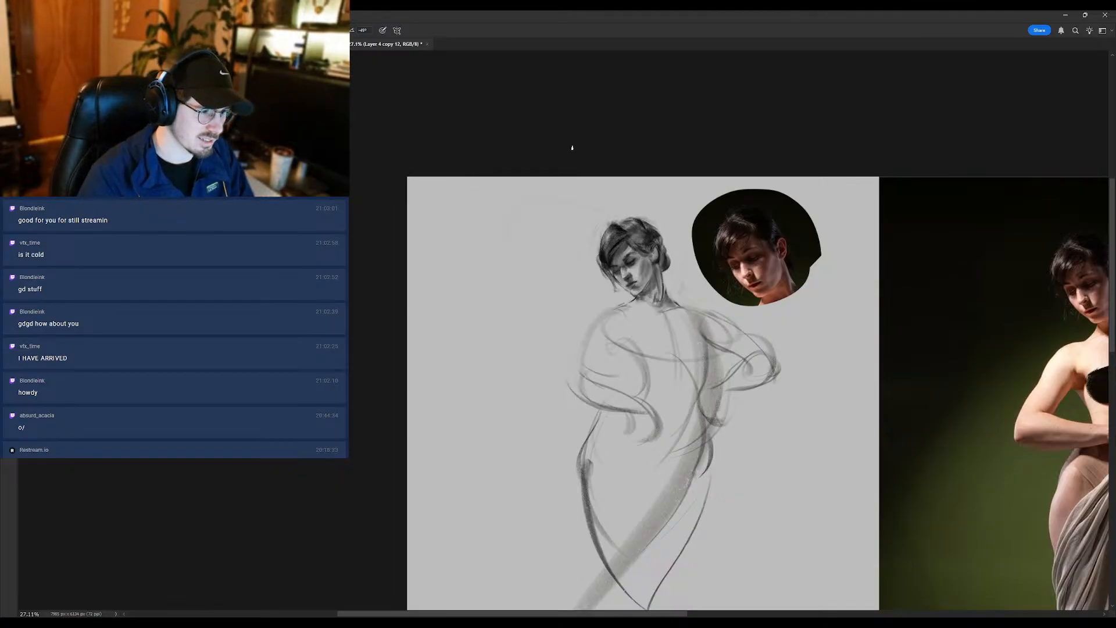
# - Refine the near cheek, the jaw under the chin and the upper neck with brush strokes
pyautogui.moveTo(646, 275); pyautogui.dragTo(665, 263)
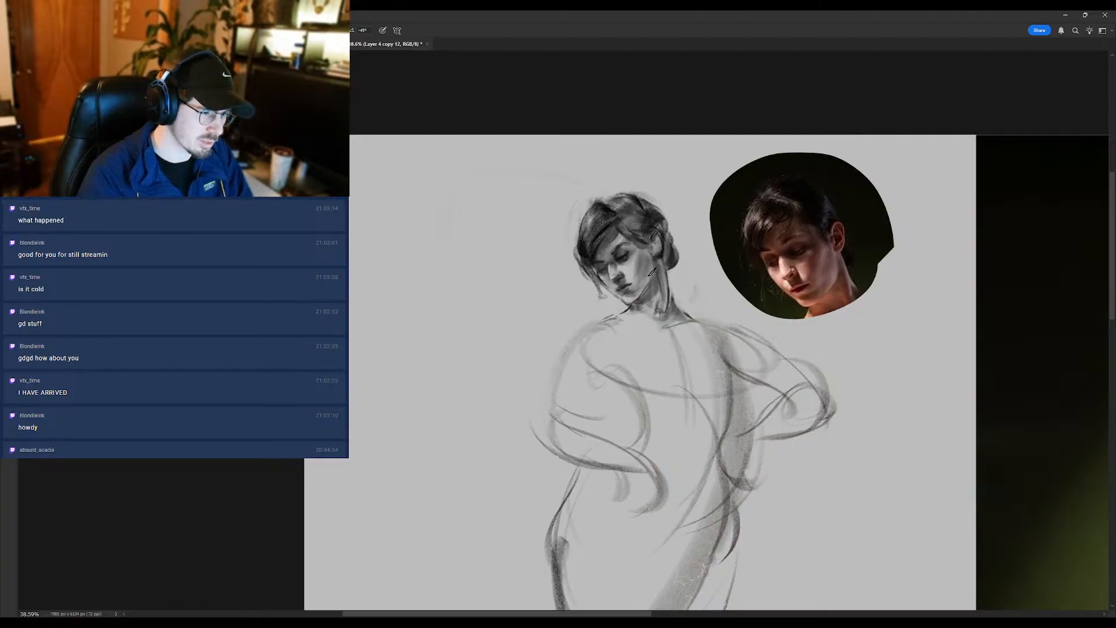
pyautogui.moveTo(650, 323); pyautogui.dragTo(612, 363)
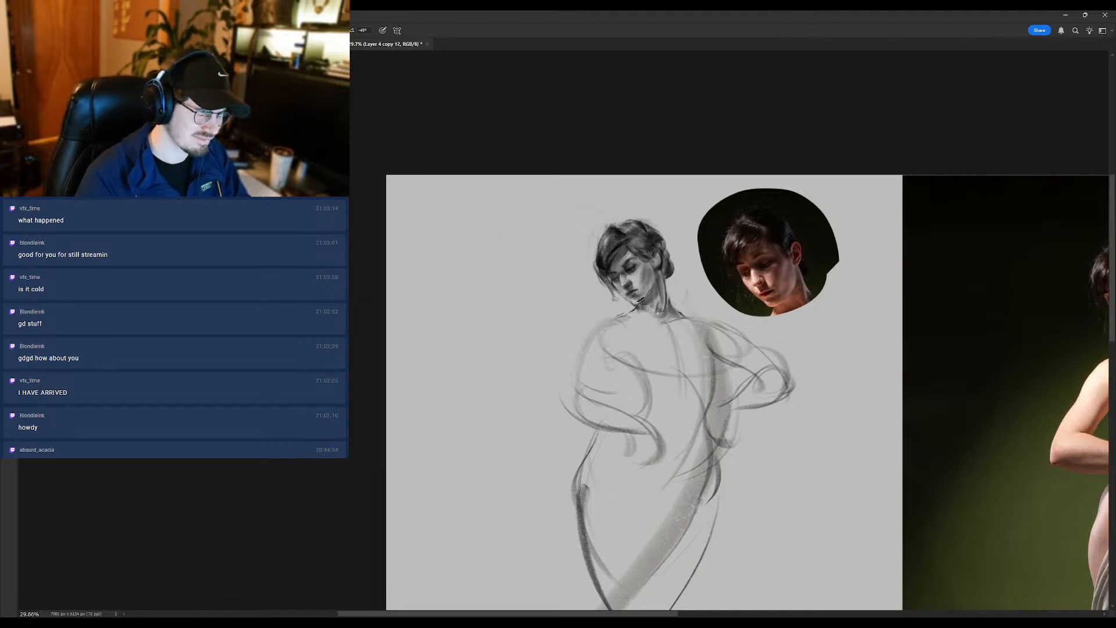
pyautogui.moveTo(637, 304); pyautogui.dragTo(647, 303)
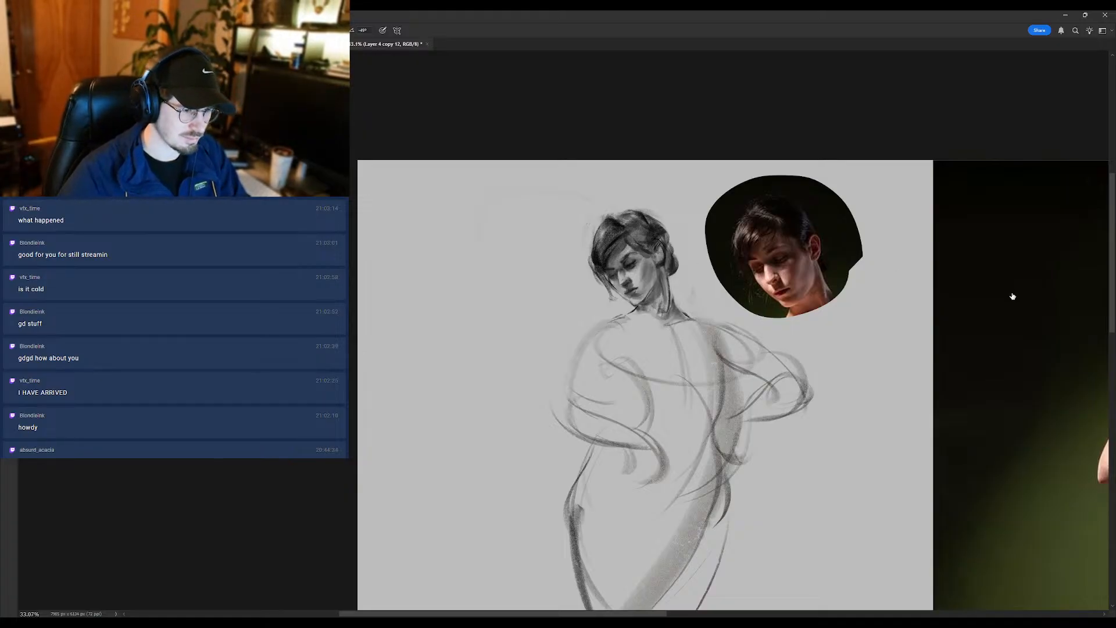
pyautogui.moveTo(1002, 403); pyautogui.dragTo(974, 403)
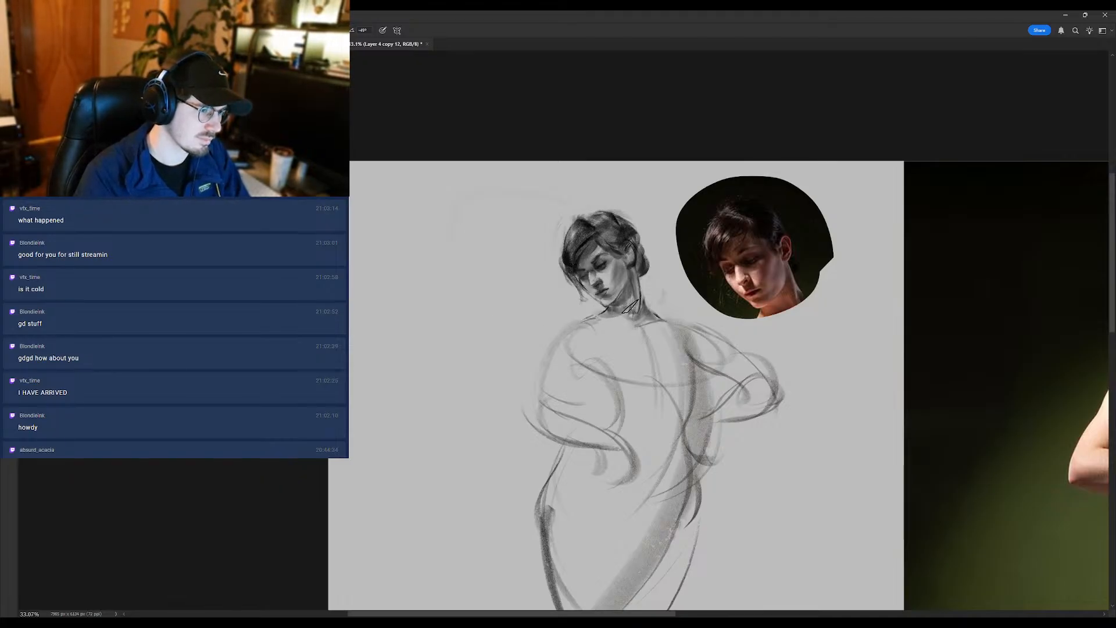
pyautogui.moveTo(596, 311); pyautogui.dragTo(572, 265)
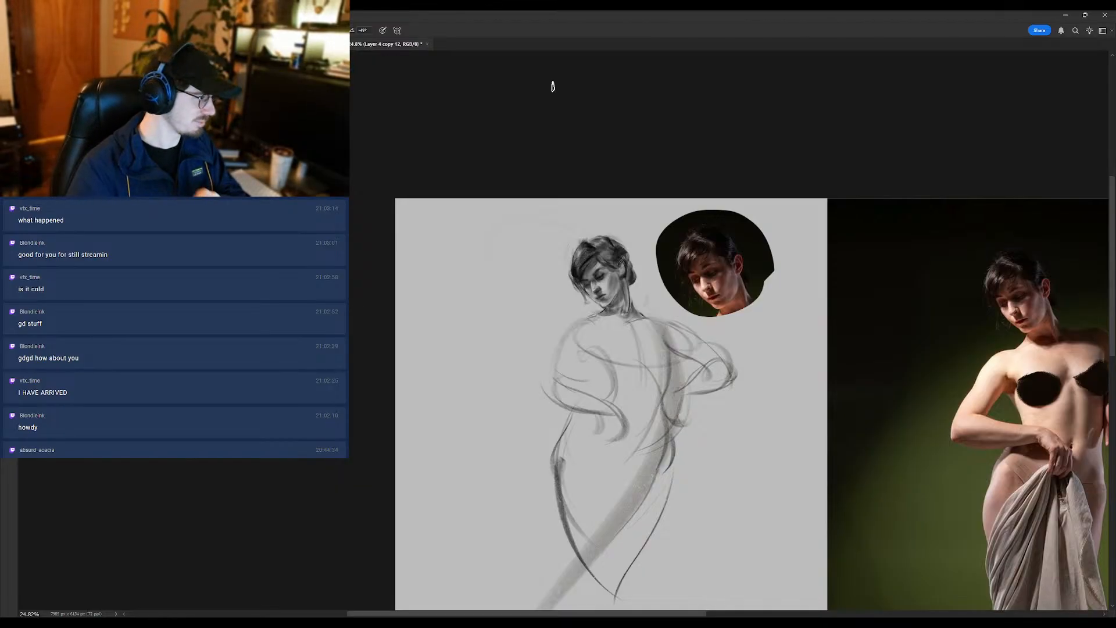
# - Adjust the near eye, the brow and the forehead below the hairline with small brush strokes
pyautogui.click(600, 273)
pyautogui.moveTo(600, 273)
pyautogui.mouseDown()
pyautogui.moveTo(618, 271)
pyautogui.moveTo(606, 271)
pyautogui.mouseUp()
pyautogui.keyDown('alt'); pyautogui.click(602, 278); pyautogui.keyUp('alt')
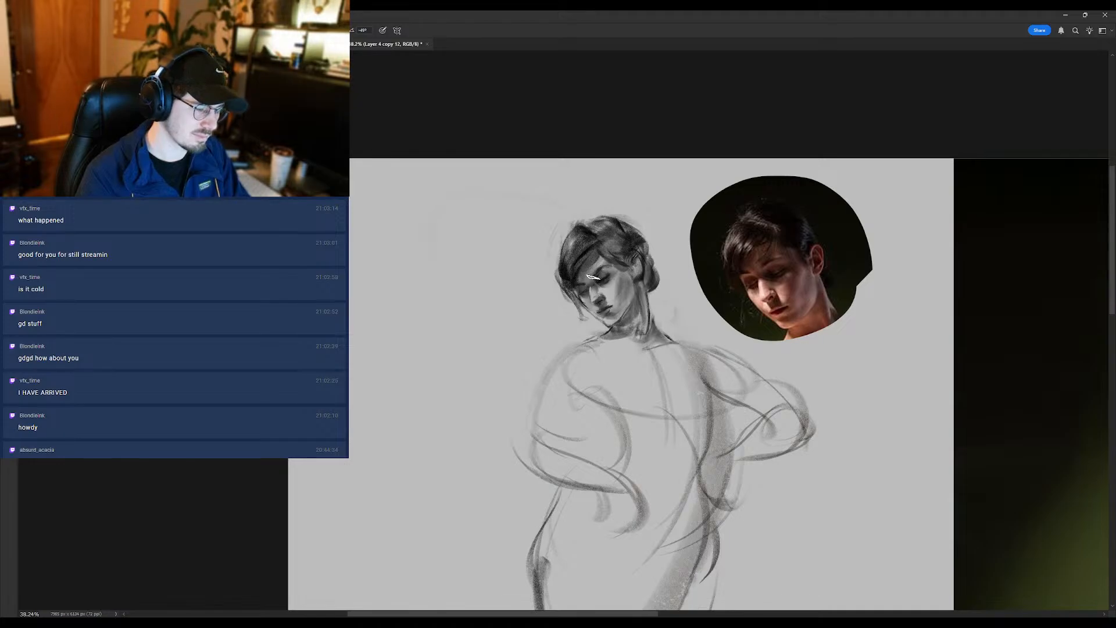
pyautogui.keyDown('alt'); pyautogui.click(607, 278); pyautogui.keyUp('alt')
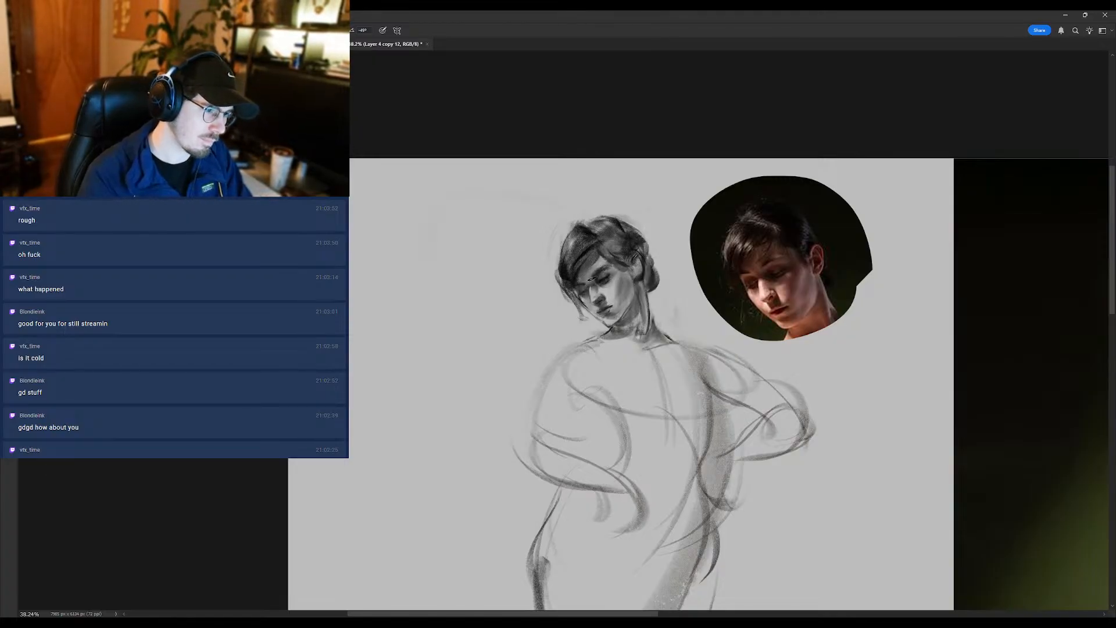
pyautogui.moveTo(601, 262); pyautogui.dragTo(582, 289)
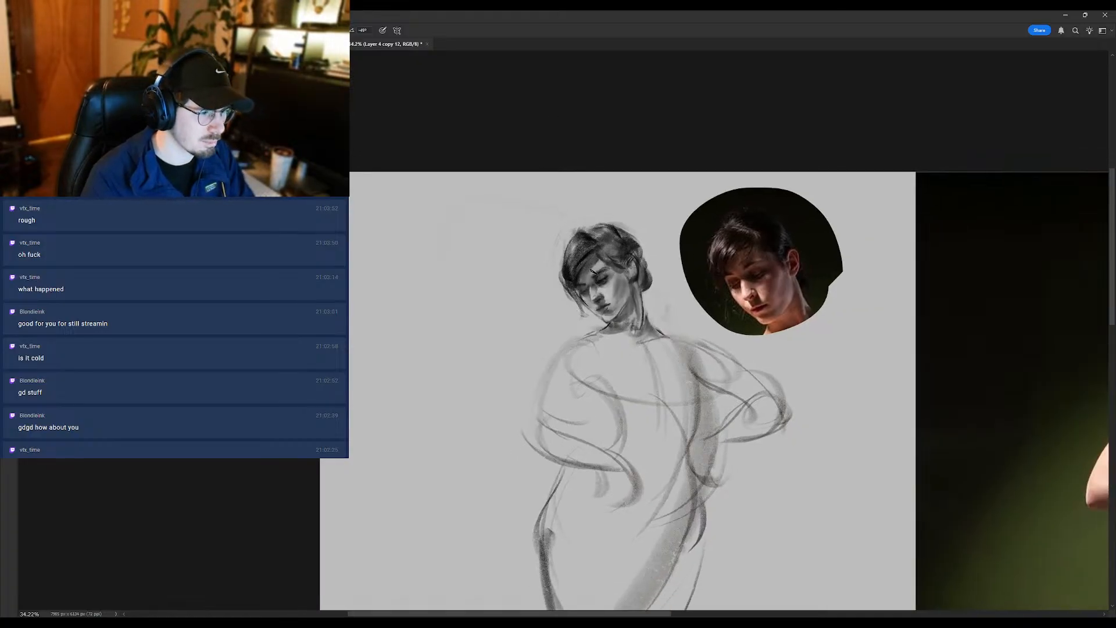
pyautogui.moveTo(583, 286)
pyautogui.mouseDown()
pyautogui.moveTo(542, 290)
pyautogui.moveTo(590, 279)
pyautogui.mouseUp()
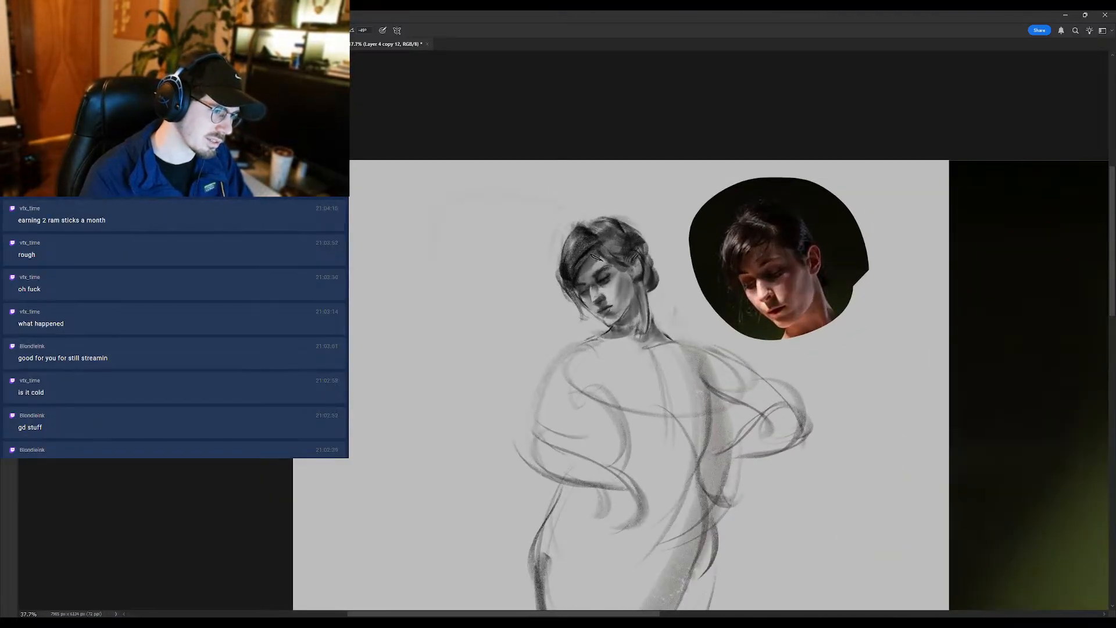
# - Refine the hair beside the forehead and the shading of the face with small brush strokes, checking them at different zooms
pyautogui.moveTo(568, 311)
pyautogui.mouseDown()
pyautogui.moveTo(548, 331)
pyautogui.moveTo(573, 308)
pyautogui.mouseUp()
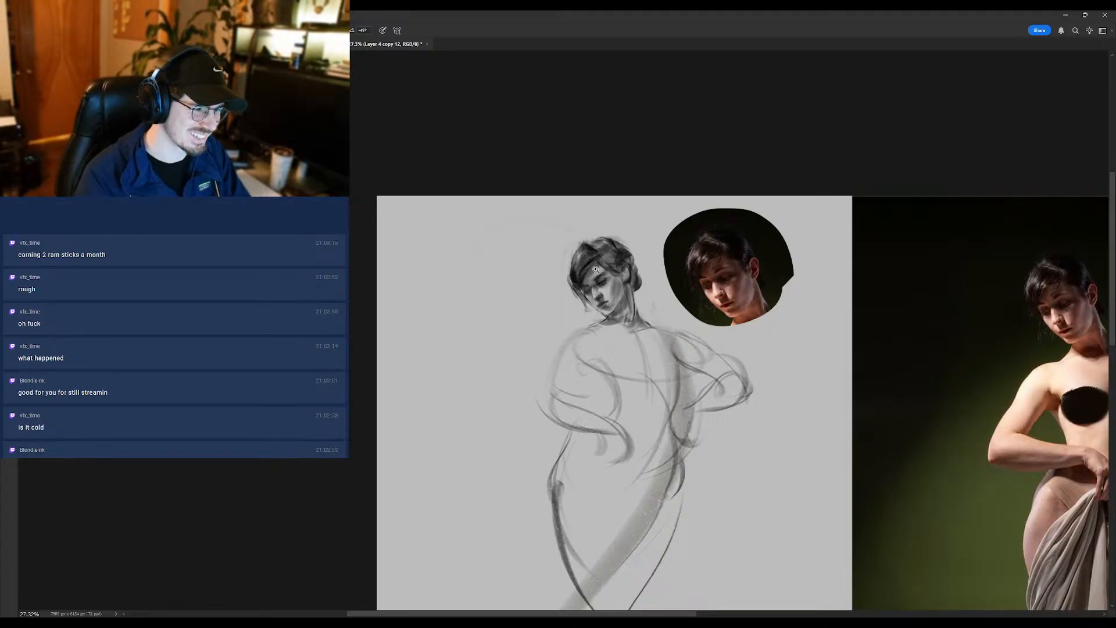
pyautogui.moveTo(596, 270); pyautogui.dragTo(621, 289)
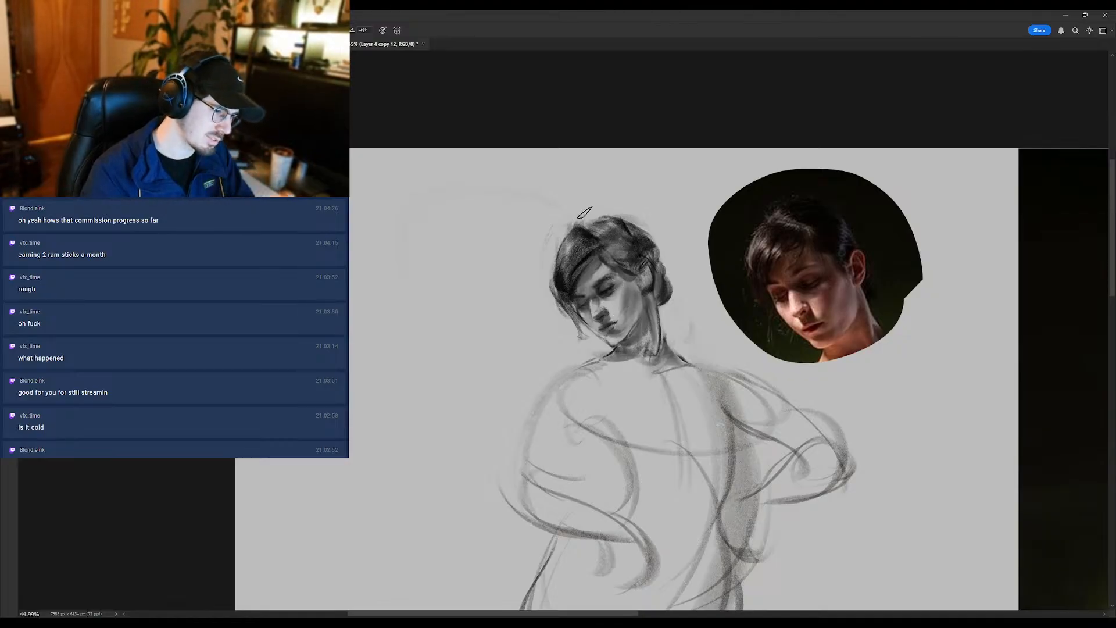
pyautogui.moveTo(573, 283); pyautogui.dragTo(603, 301)
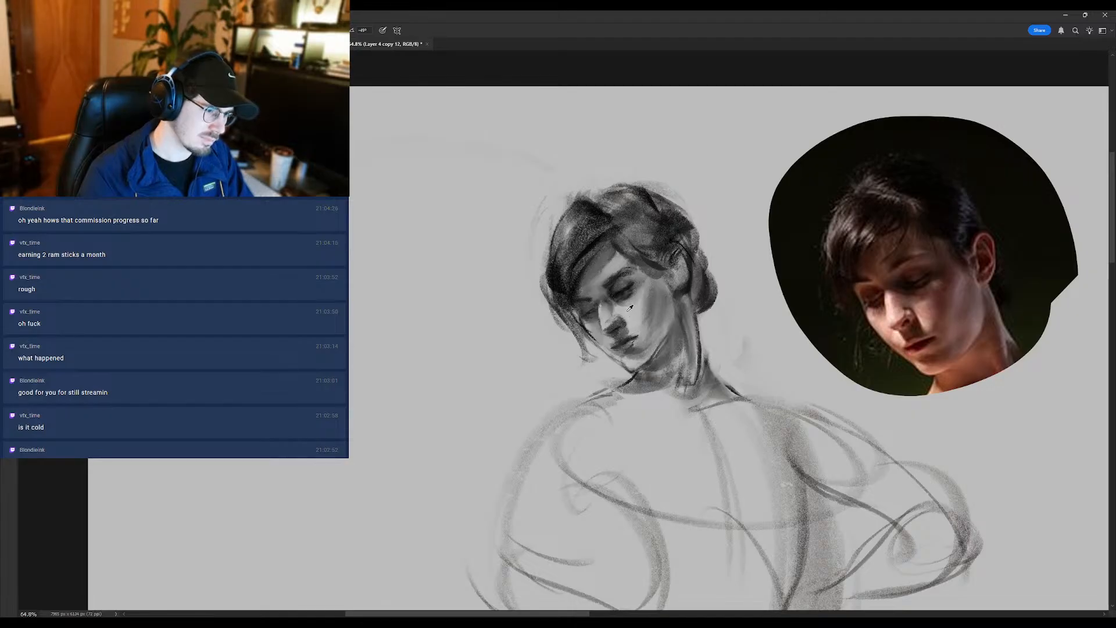
pyautogui.moveTo(608, 331); pyautogui.dragTo(582, 347)
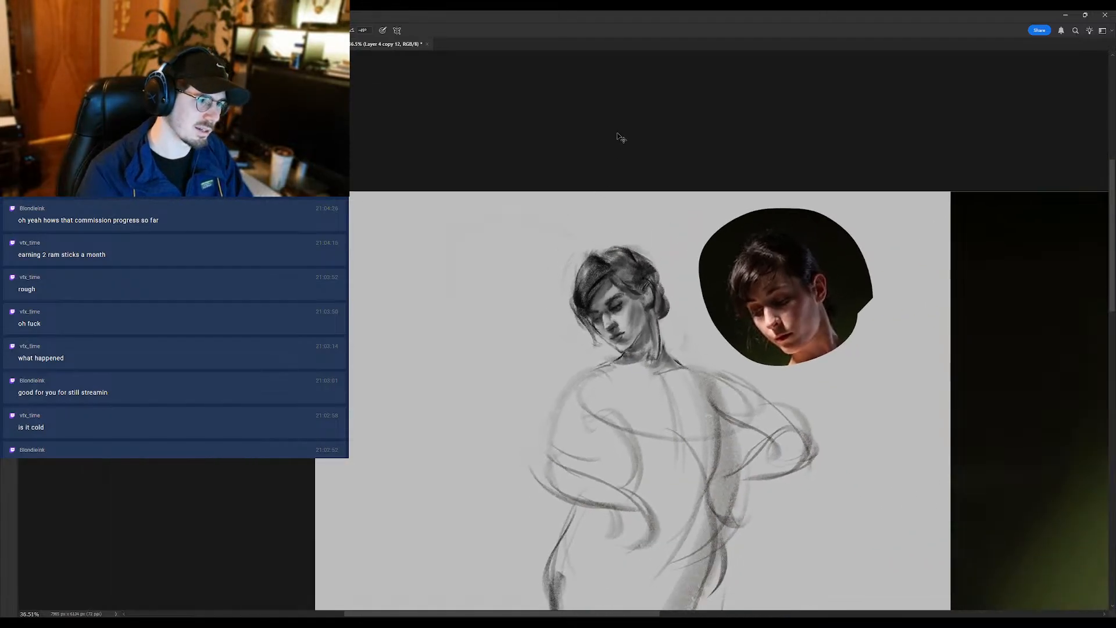
pyautogui.moveTo(644, 314)
pyautogui.mouseDown()
pyautogui.moveTo(628, 318)
pyautogui.moveTo(699, 342)
pyautogui.moveTo(691, 360)
pyautogui.moveTo(674, 361)
pyautogui.mouseUp()
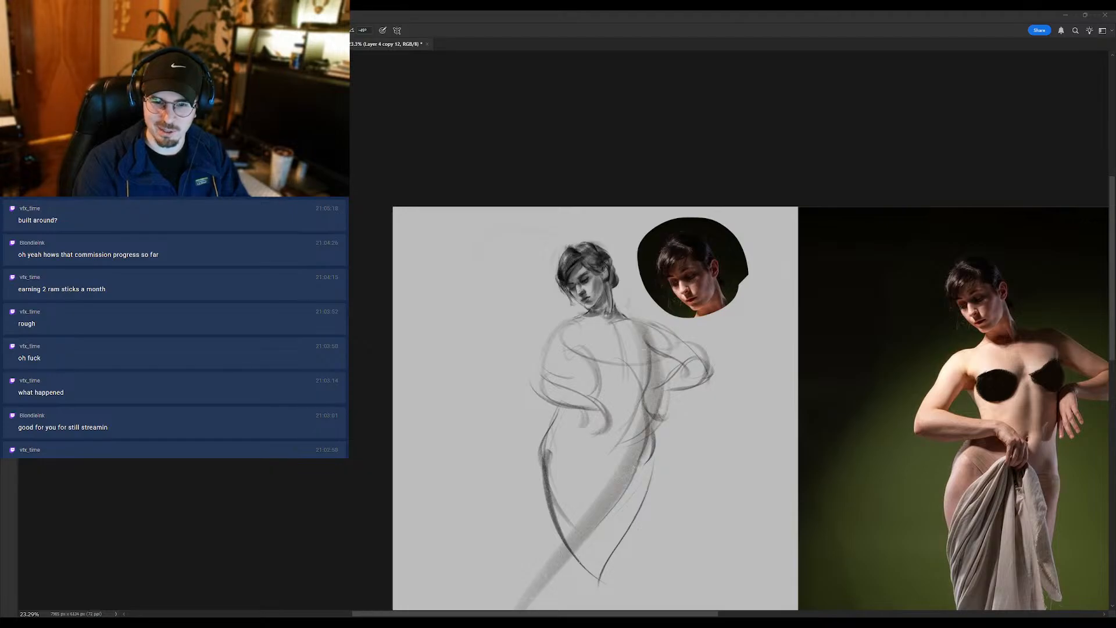
# - Paste the black-and-white engraving of the winged figures, enlarge it and place it over the sketch beside the reference photo
pyautogui.hotkey('ctrl', 'v')
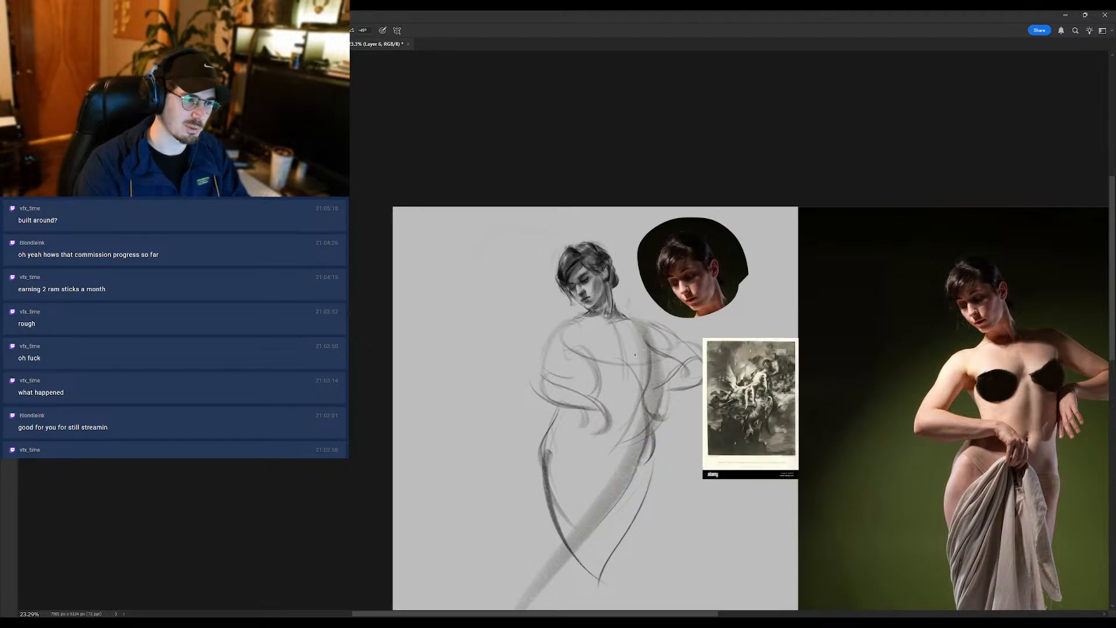
pyautogui.scroll(-2, 720, 384)
pyautogui.hotkey('ctrl', 't')
pyautogui.moveTo(705, 356); pyautogui.dragTo(416, 240)
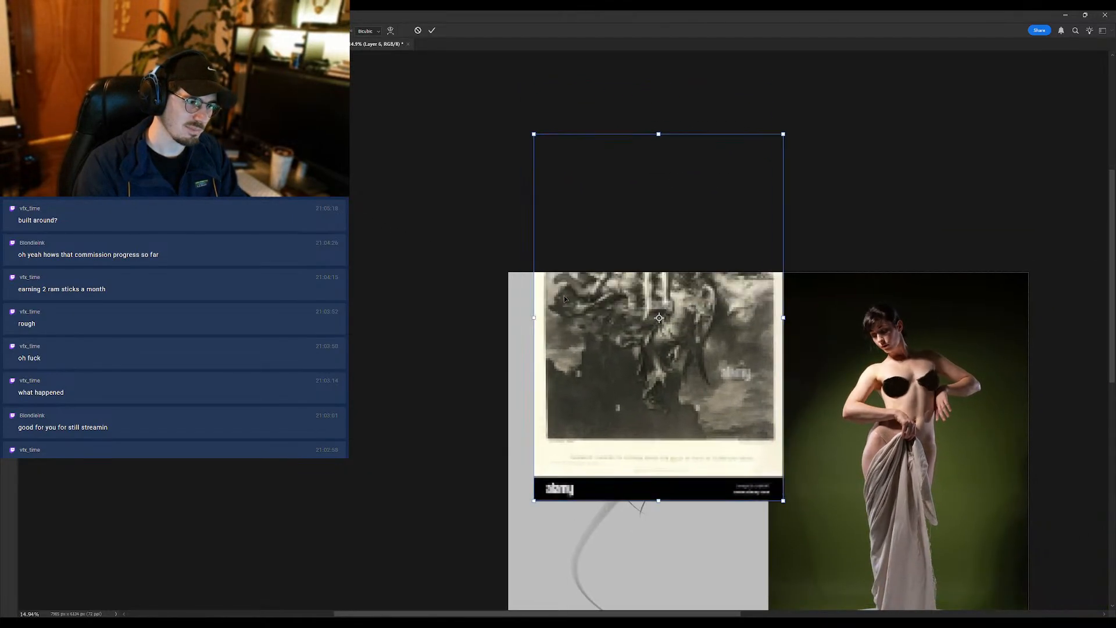
pyautogui.moveTo(630, 265); pyautogui.dragTo(633, 407)
pyautogui.press('Return')
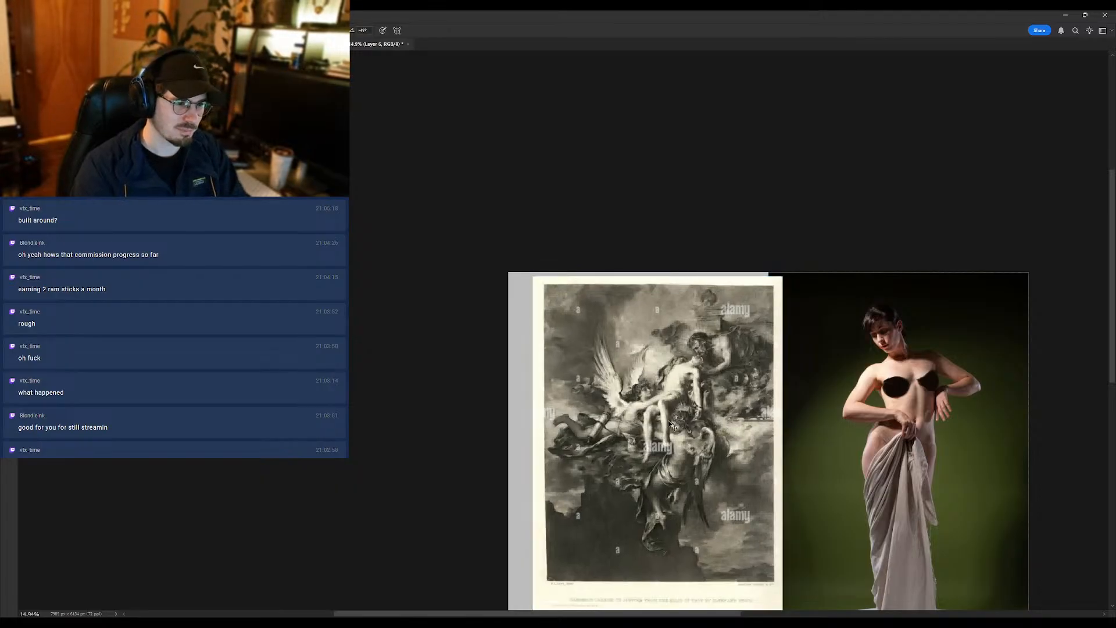
pyautogui.scroll(2, 657, 369)
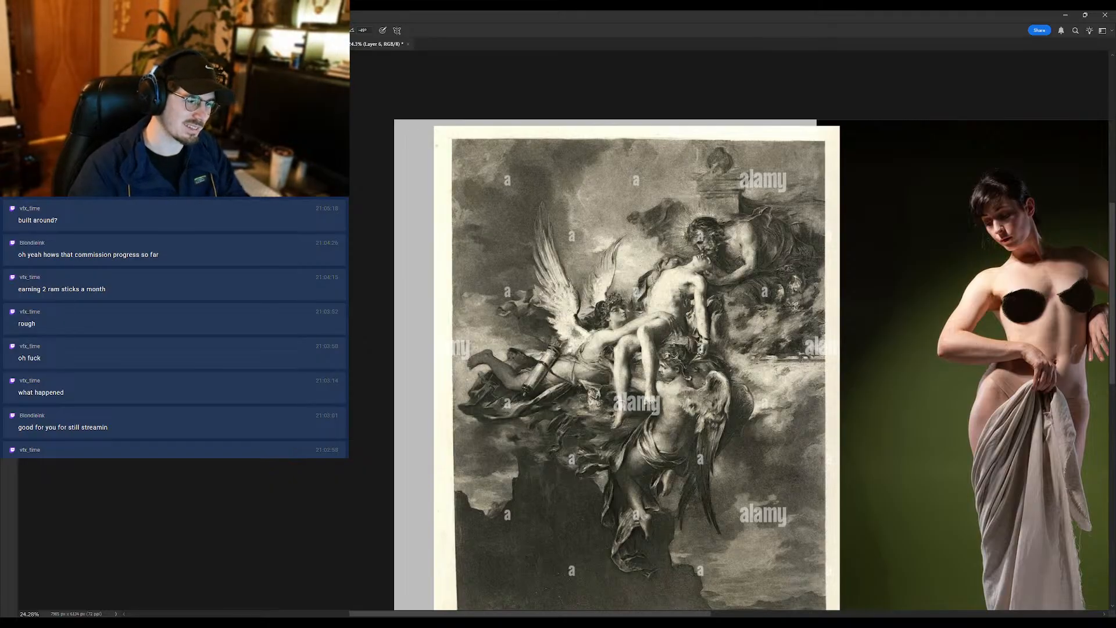
pyautogui.moveTo(644, 434); pyautogui.dragTo(617, 362)
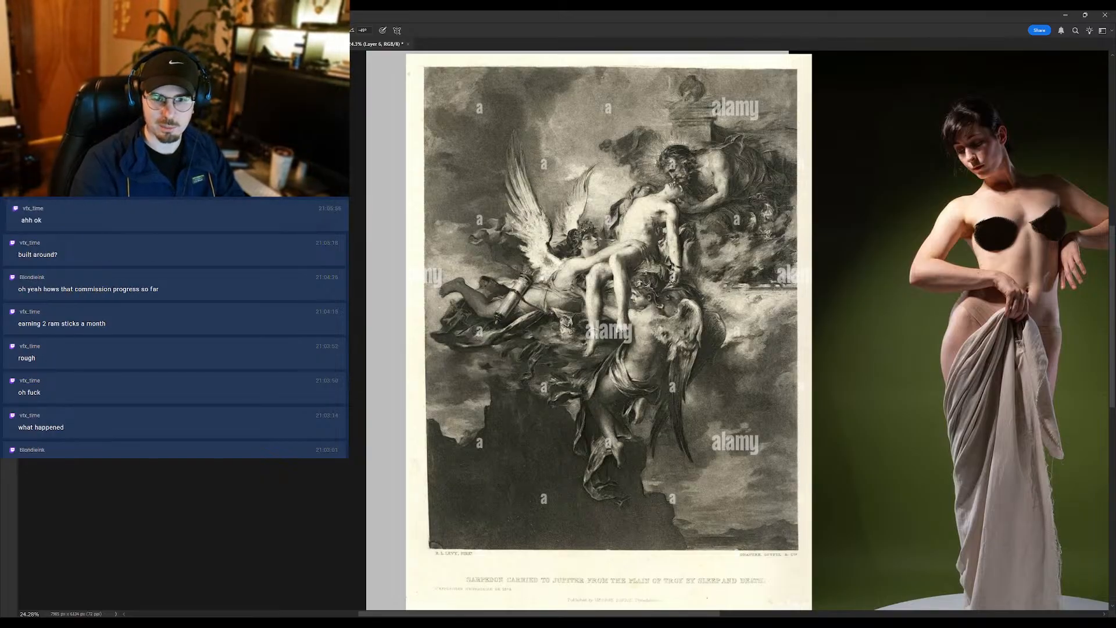
# - Paste the blue-sky painting with the red-draped man, enlarge it and place it over the engraving
pyautogui.hotkey('ctrl', 'v')
pyautogui.hotkey('ctrl', 't')
pyautogui.moveTo(715, 298)
pyautogui.mouseDown()
pyautogui.moveTo(675, 242)
pyautogui.moveTo(466, 51)
pyautogui.mouseUp()
pyautogui.moveTo(638, 184)
pyautogui.keyDown('ctrl'); pyautogui.mouseDown()
pyautogui.moveTo(613, 332)
pyautogui.moveTo(632, 376)
pyautogui.mouseUp(); pyautogui.keyUp('ctrl')
pyautogui.hotkey('ctrl', 't')
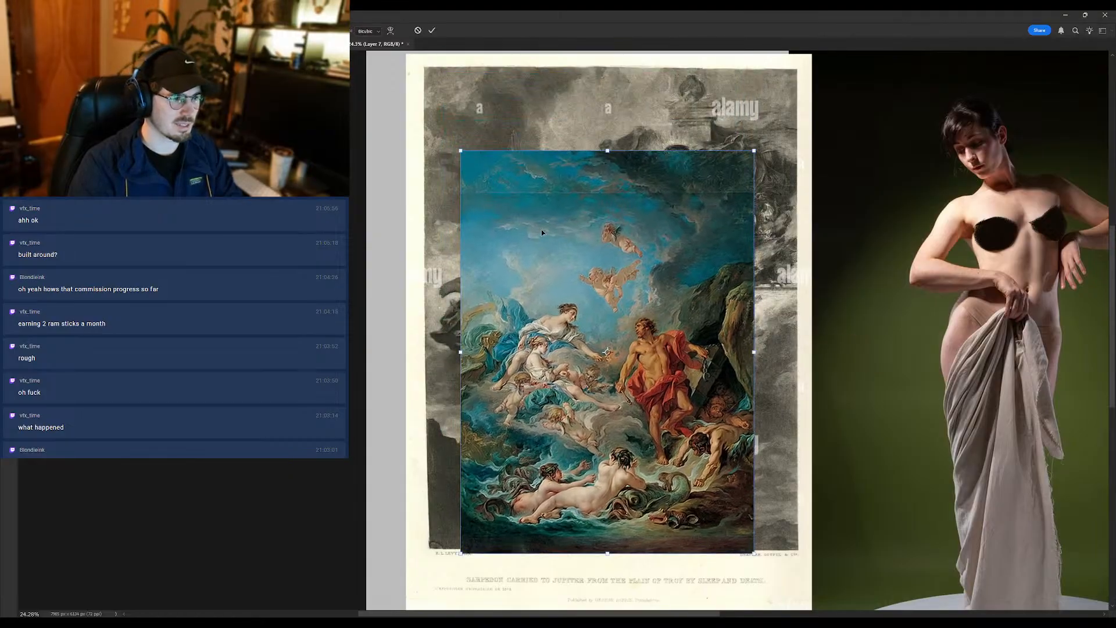
pyautogui.moveTo(463, 155); pyautogui.dragTo(409, 80)
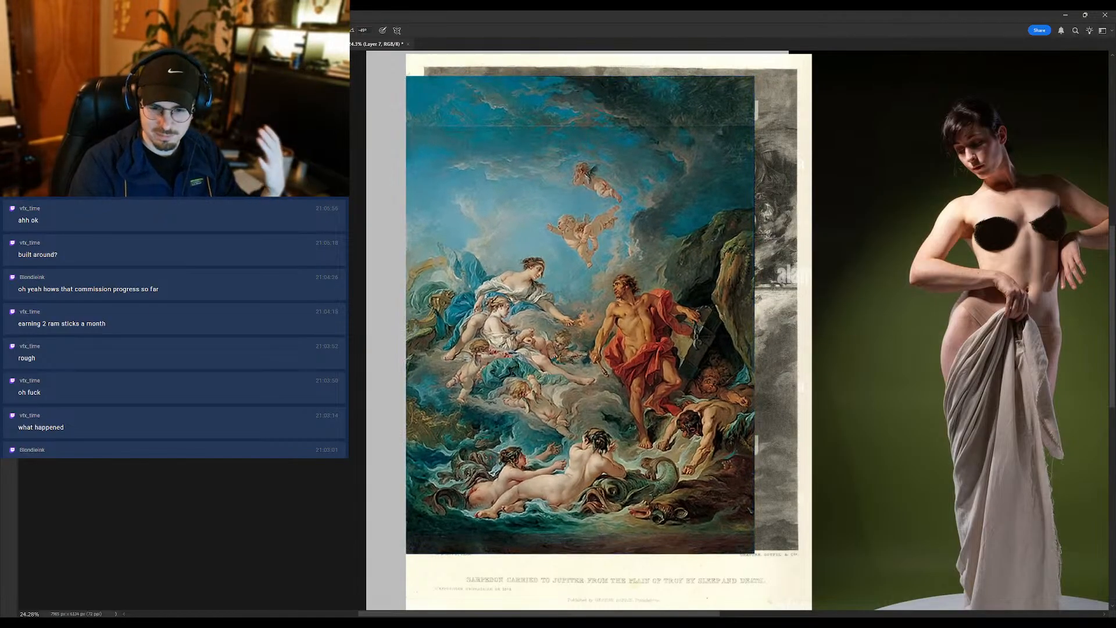
pyautogui.press('Return')
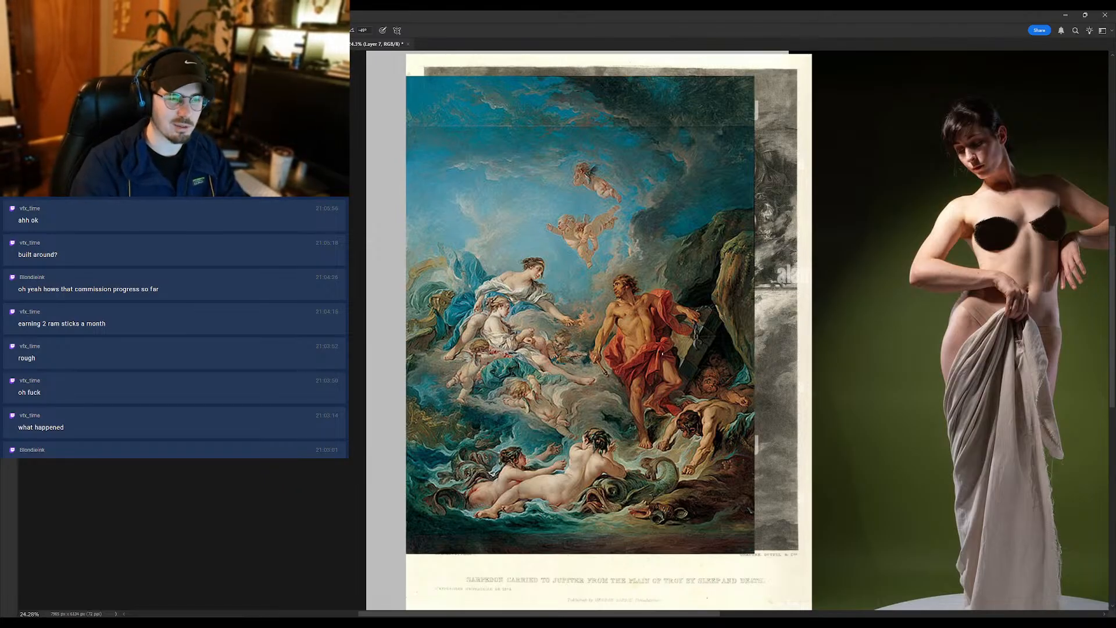
# - Paste the painting of the yellow-draped standing man, enlarge it and move it down over the other pasted artworks
pyautogui.hotkey('ctrl', 'v')
pyautogui.hotkey('ctrl', 't')
pyautogui.moveTo(716, 303)
pyautogui.mouseDown()
pyautogui.moveTo(503, 170)
pyautogui.moveTo(378, 47)
pyautogui.mouseUp()
pyautogui.press('Return')
pyautogui.moveTo(581, 179)
pyautogui.mouseDown()
pyautogui.moveTo(606, 402)
pyautogui.moveTo(603, 348)
pyautogui.mouseUp()
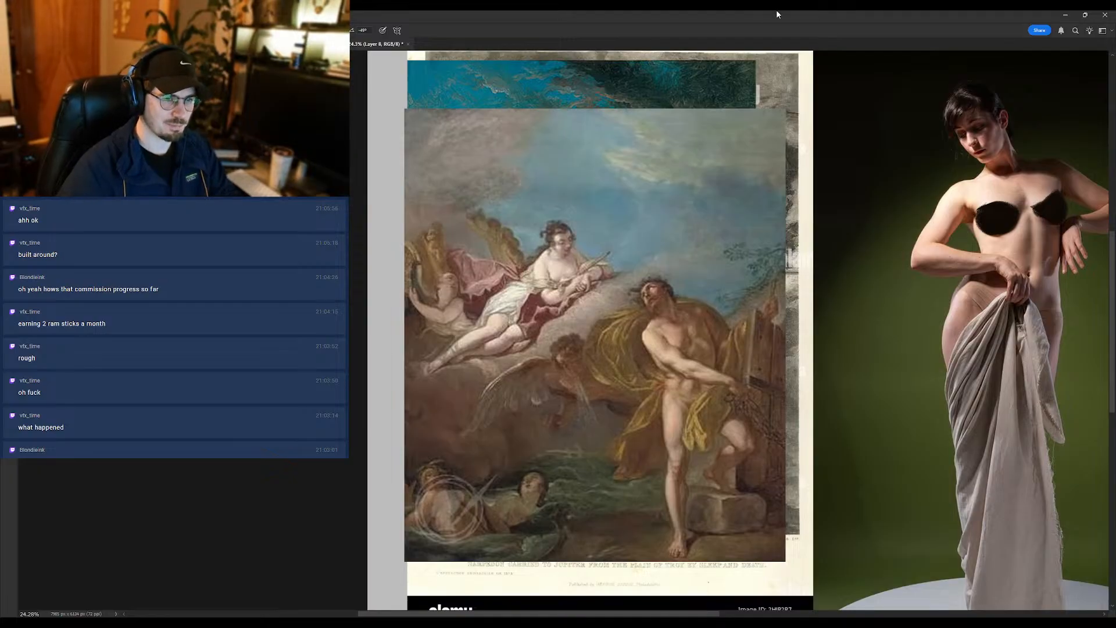
# - Hide the three pasted artworks to uncover the figure sketch
pyautogui.click(1003, 207)
pyautogui.click(1000, 226)
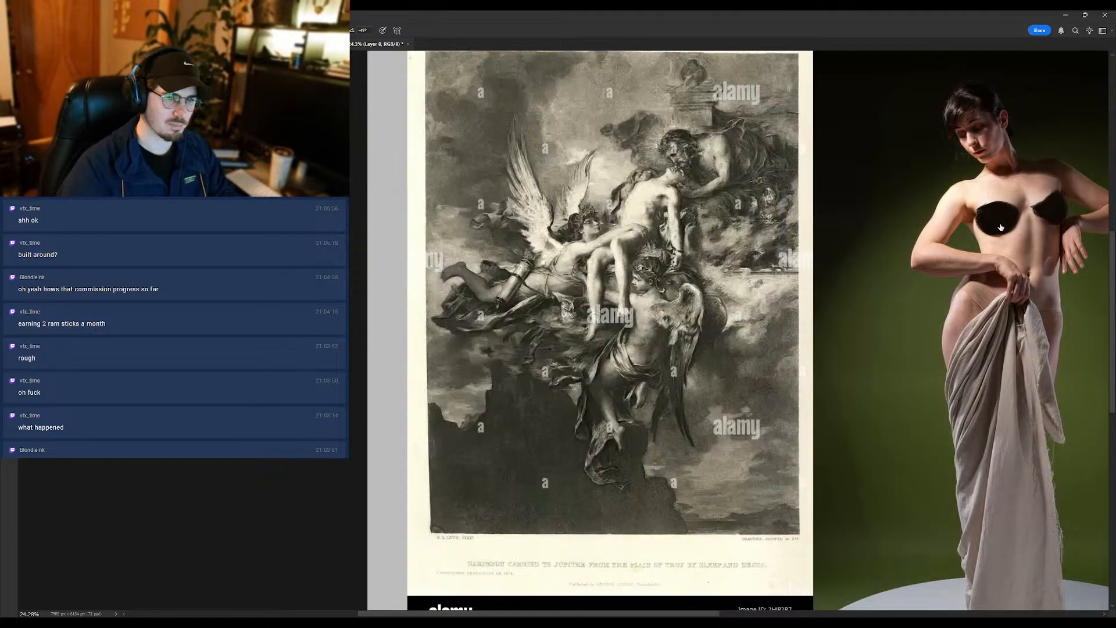
pyautogui.click(1003, 229)
pyautogui.moveTo(804, 259); pyautogui.dragTo(790, 279)
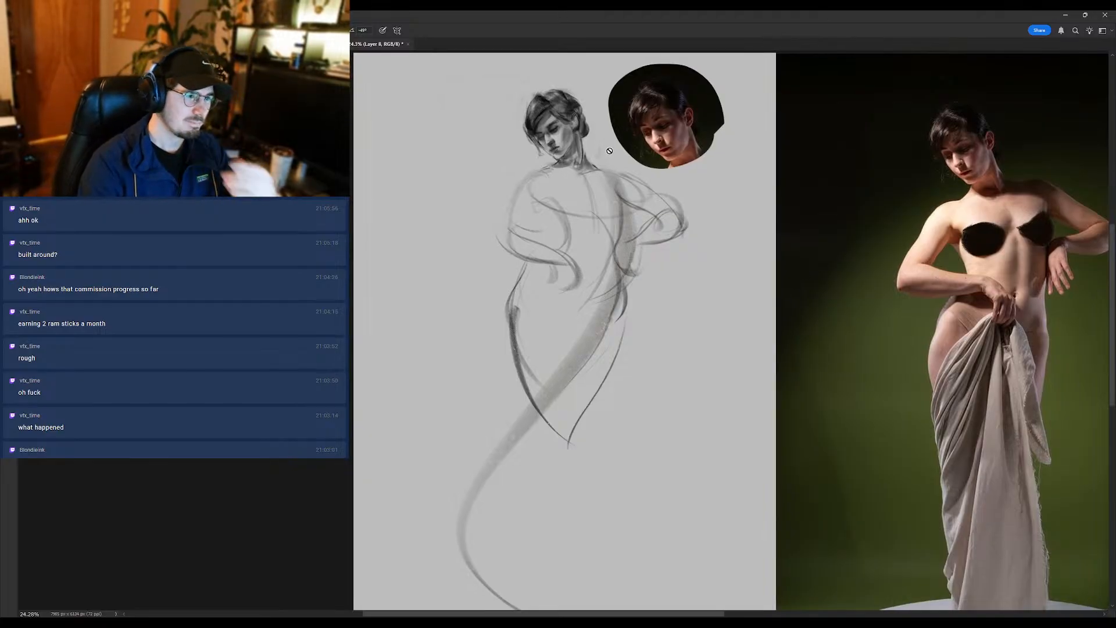
# - Duplicate the figure sketch layer and continue on the copy
pyautogui.moveTo(617, 182); pyautogui.dragTo(598, 229)
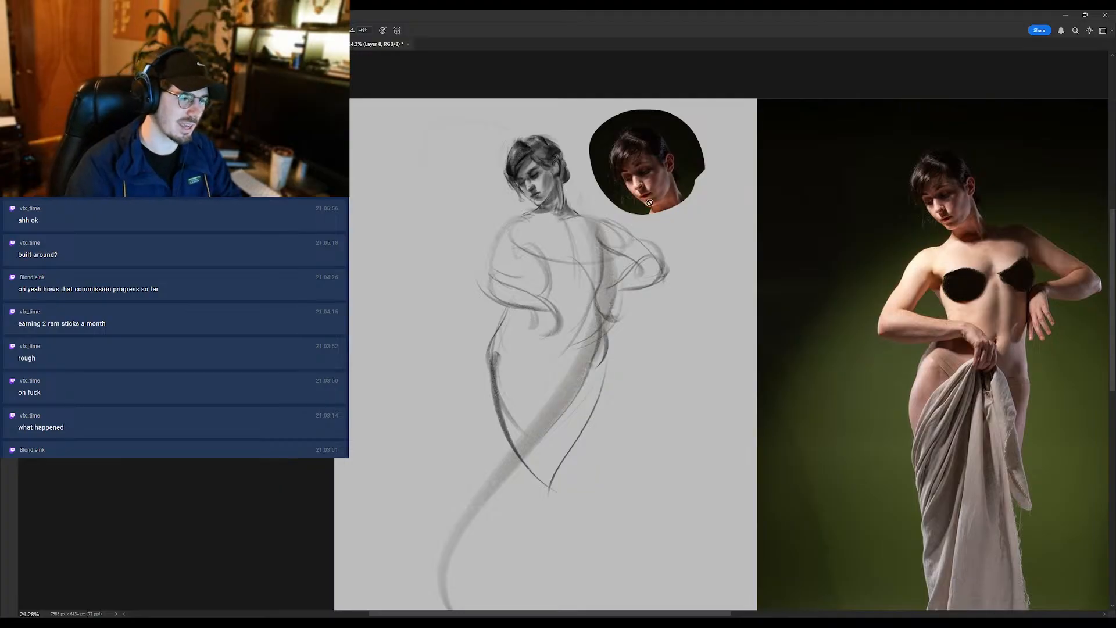
pyautogui.moveTo(651, 204); pyautogui.dragTo(642, 205)
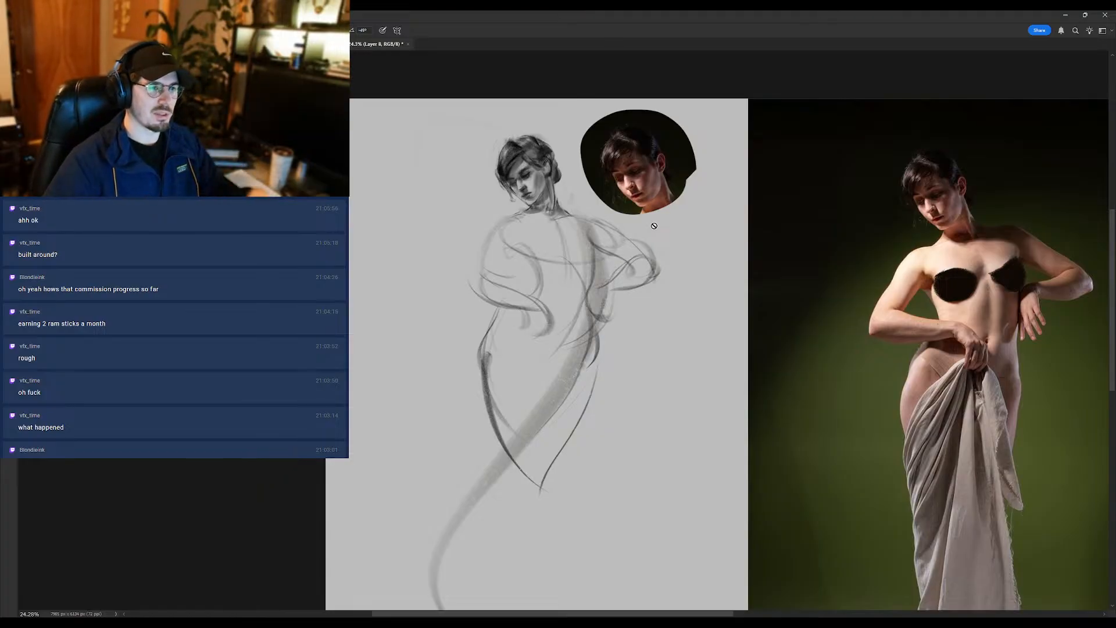
pyautogui.moveTo(803, 308); pyautogui.dragTo(735, 317)
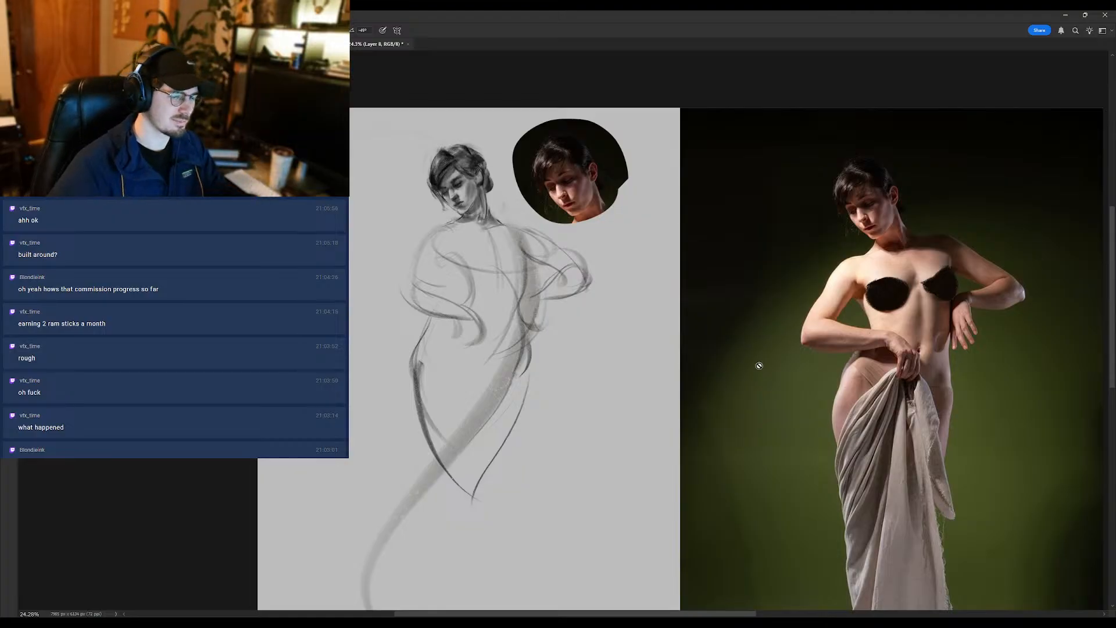
pyautogui.hotkey('ctrl', 'e')
pyautogui.hotkey('ctrl', 'j')
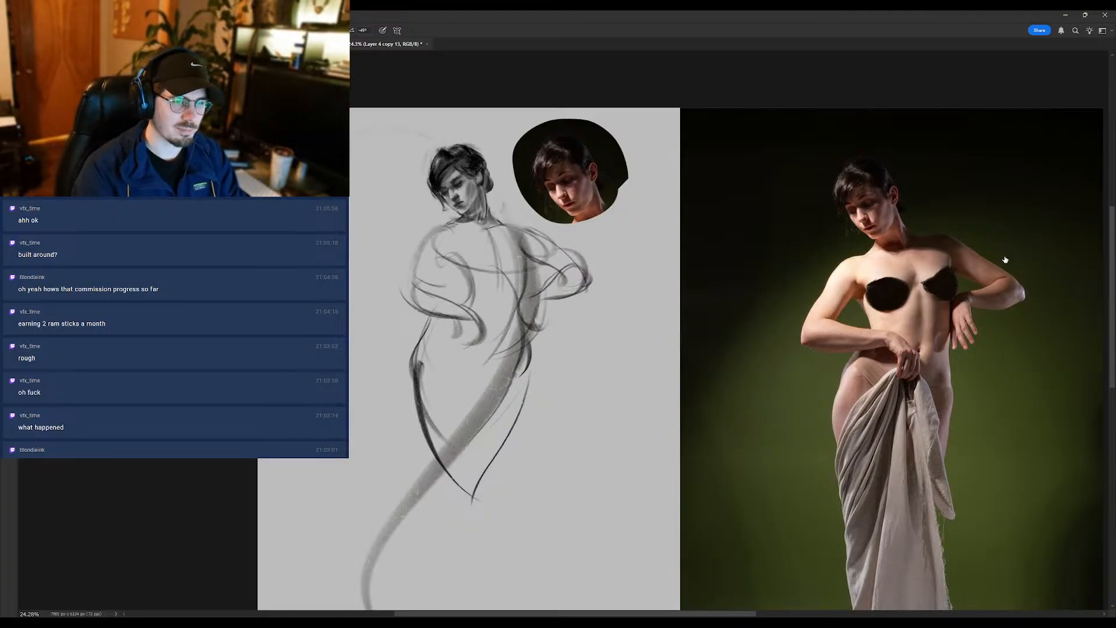
pyautogui.hotkey('ctrl', 'z')
# - Touch up the far side of the face, the forehead and the hairline with brush strokes
pyautogui.moveTo(437, 176); pyautogui.dragTo(517, 183)
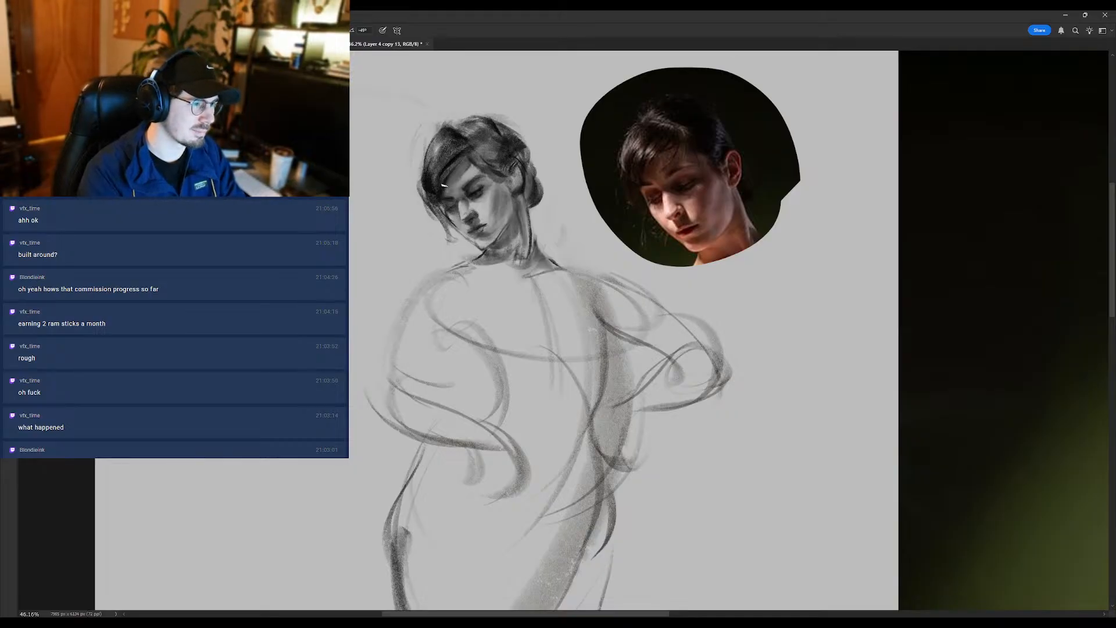
pyautogui.click(456, 214)
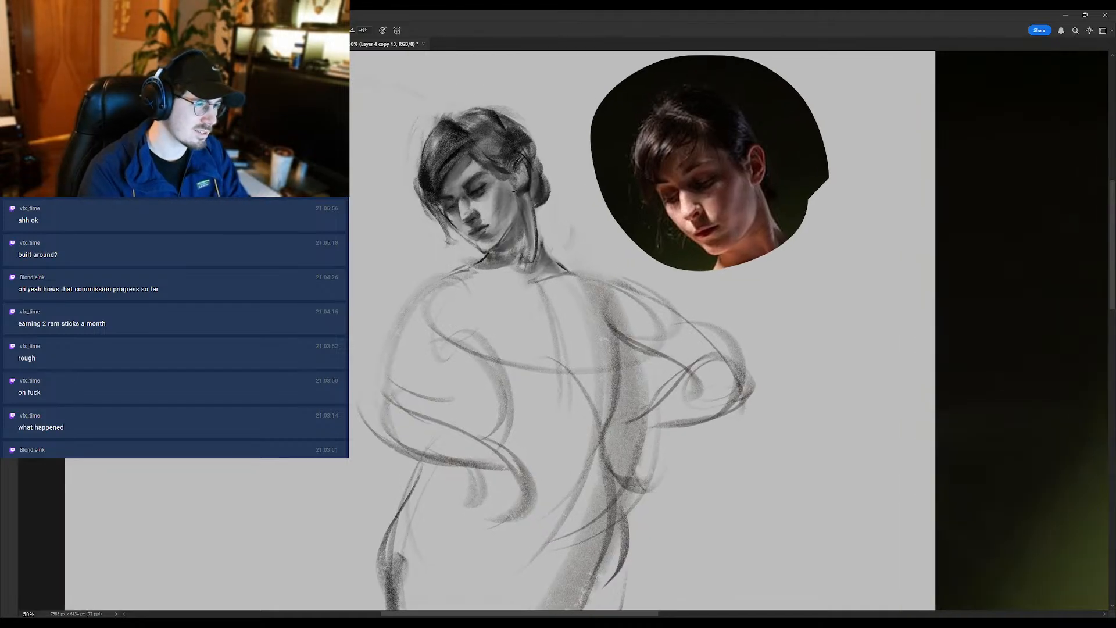
pyautogui.moveTo(516, 207)
pyautogui.mouseDown()
pyautogui.moveTo(491, 285)
pyautogui.moveTo(476, 289)
pyautogui.mouseUp()
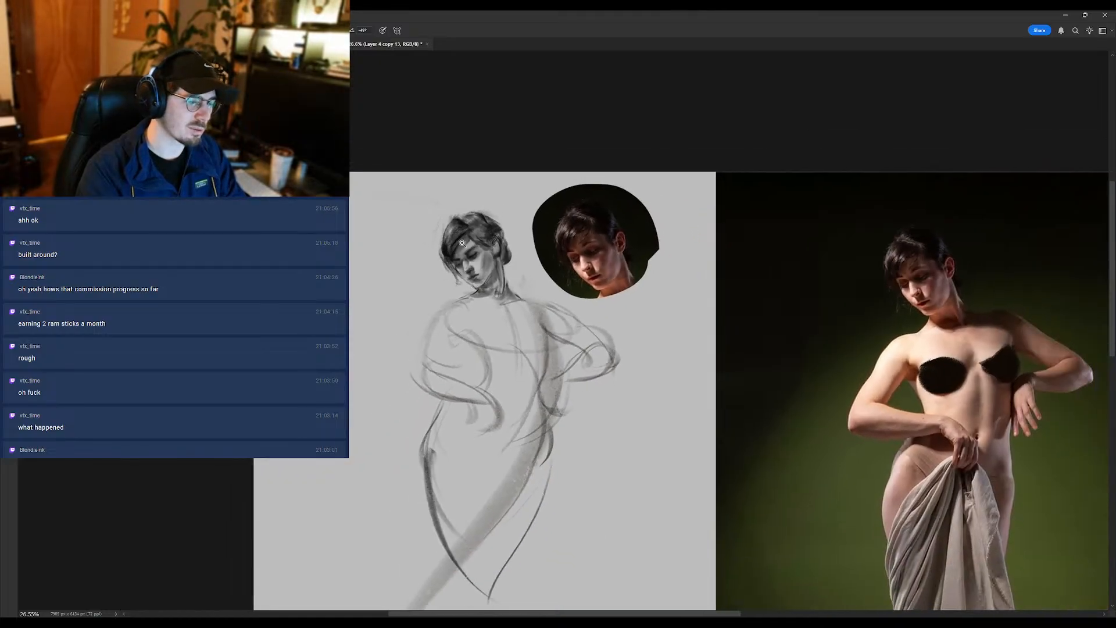
pyautogui.moveTo(461, 250); pyautogui.dragTo(480, 231)
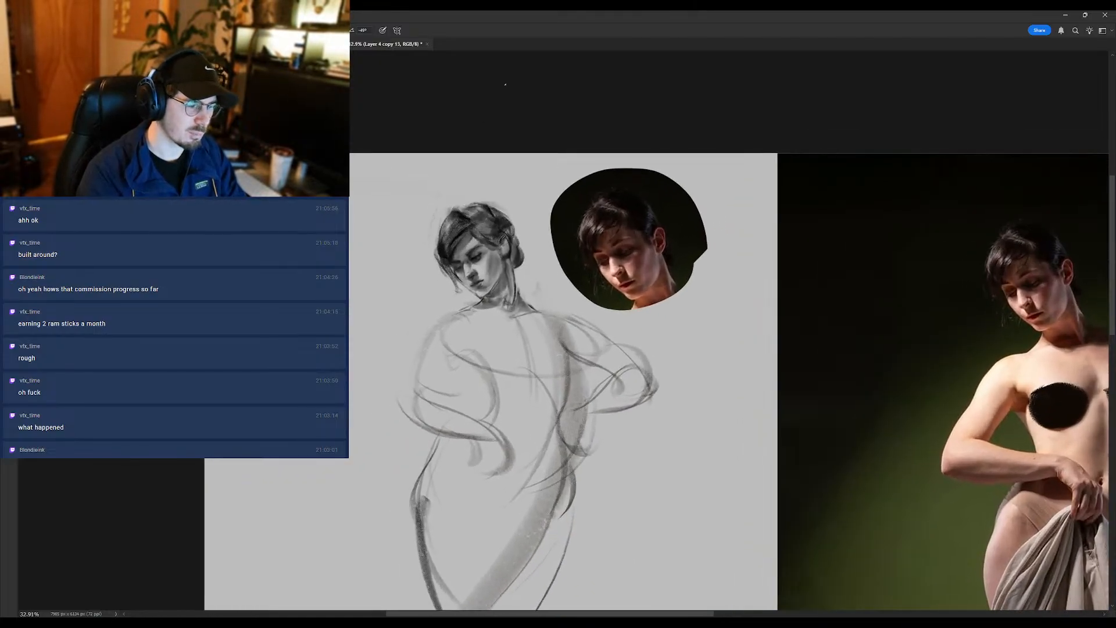
pyautogui.moveTo(489, 247); pyautogui.dragTo(505, 231)
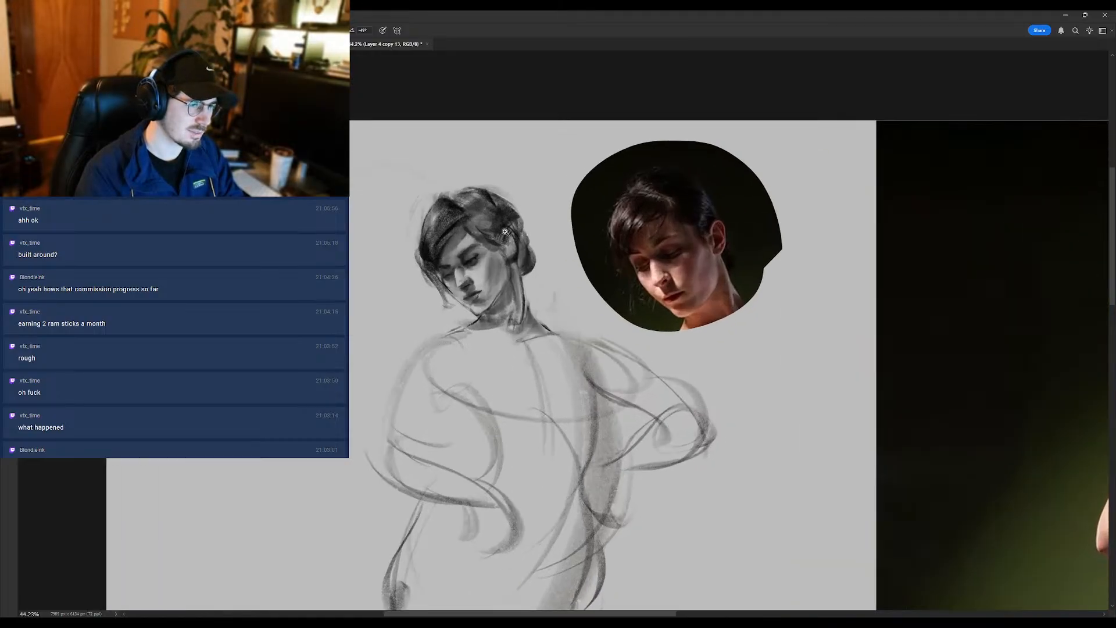
# - Refine the near cheek, the mouth area and the chin, alternating between brush strokes and the blending tool
pyautogui.moveTo(492, 276); pyautogui.dragTo(494, 280)
pyautogui.hotkey('shift', 'b')
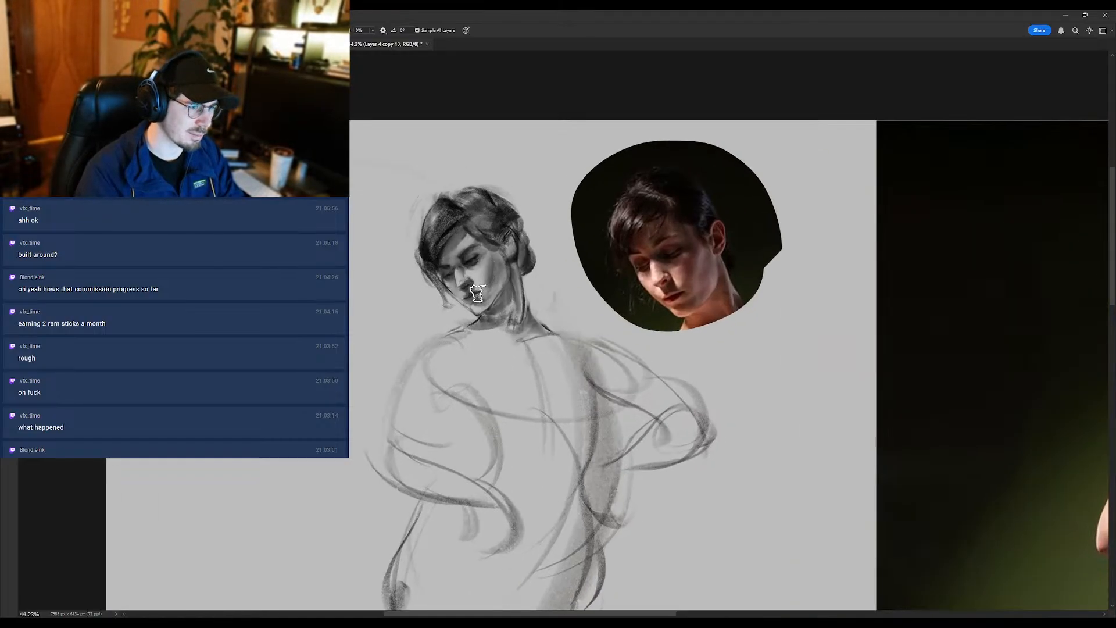
pyautogui.hotkey('shift', 'b')
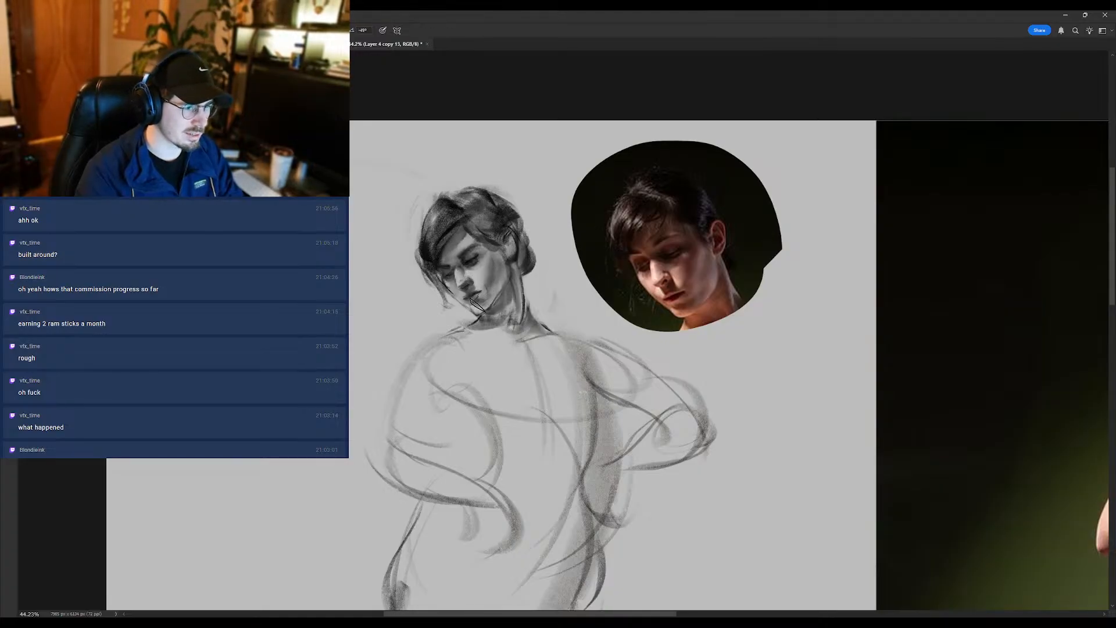
pyautogui.moveTo(493, 315)
pyautogui.mouseDown()
pyautogui.moveTo(476, 340)
pyautogui.moveTo(484, 314)
pyautogui.moveTo(501, 315)
pyautogui.moveTo(491, 317)
pyautogui.mouseUp()
pyautogui.hotkey('shift', 'b')
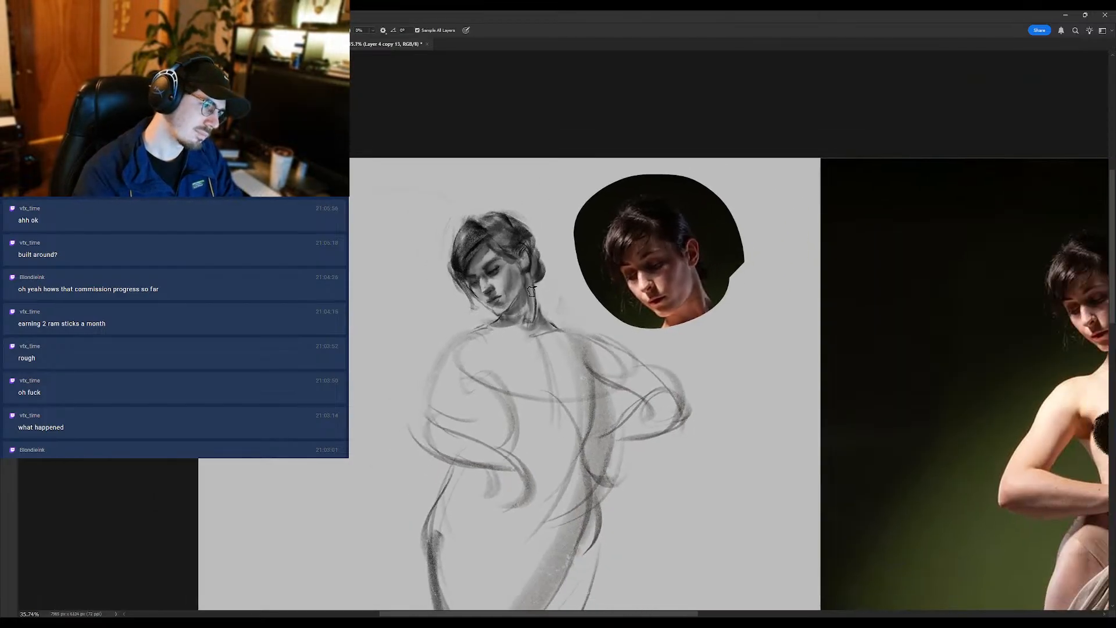
pyautogui.moveTo(570, 316); pyautogui.dragTo(565, 327)
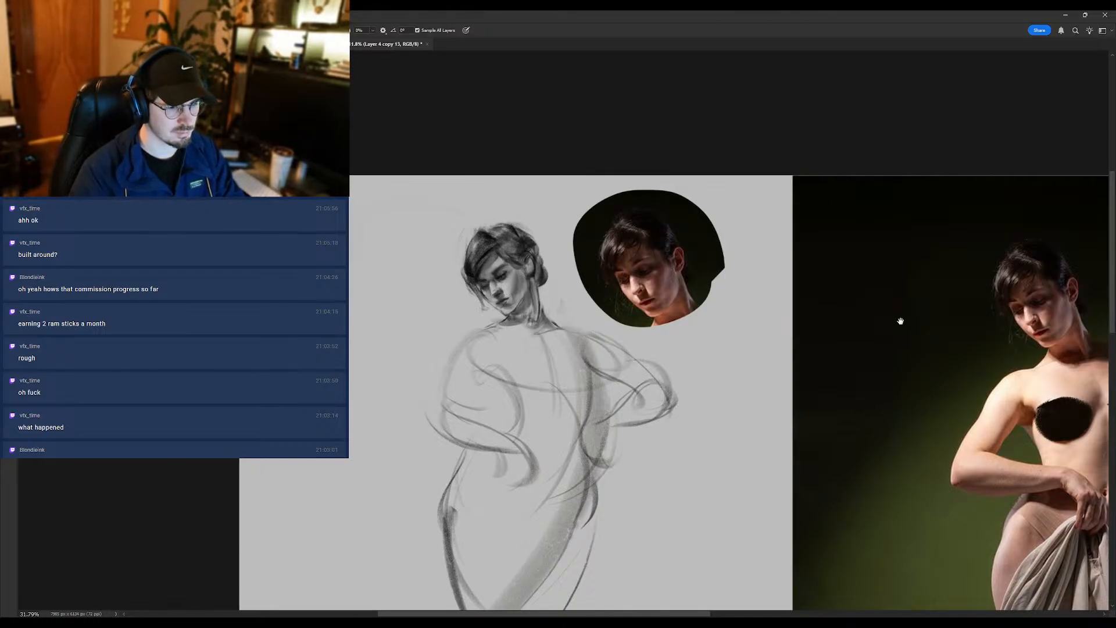
# - Flip the canvas horizontally and bring the mirrored head into view beside its reference
pyautogui.hotkey('ctrl', 'shift', 'h')
pyautogui.moveTo(798, 360); pyautogui.dragTo(576, 326)
pyautogui.moveTo(881, 264); pyautogui.dragTo(885, 261)
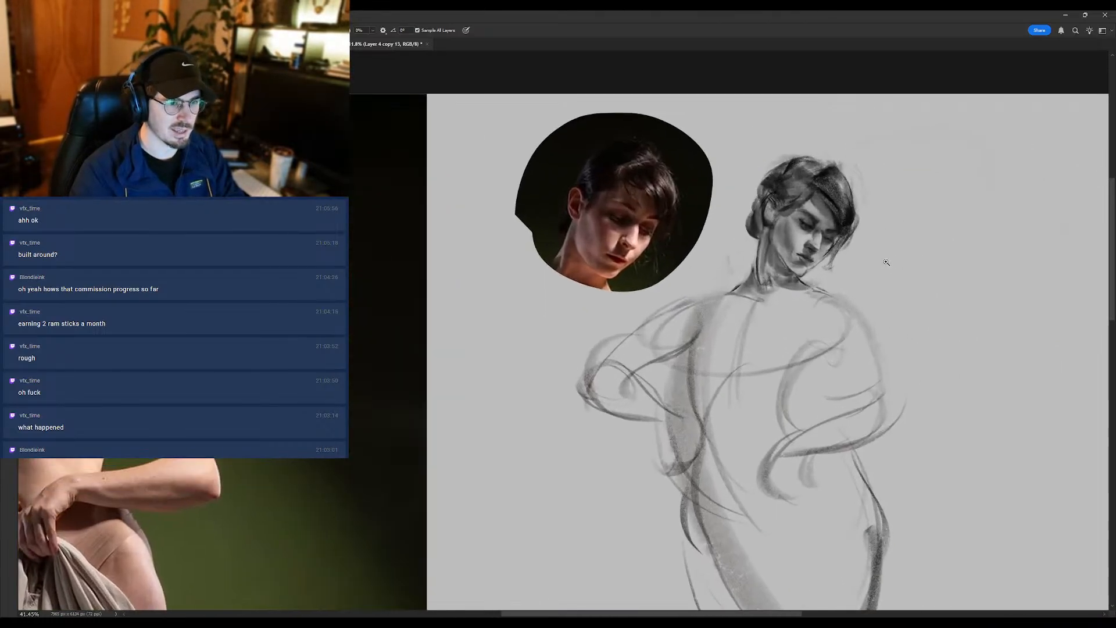
# - Adjust the near eye and upper cheek of the mirrored head with small strokes, comparing against the mirrored reference
pyautogui.moveTo(801, 227); pyautogui.dragTo(813, 232)
pyautogui.press('b')
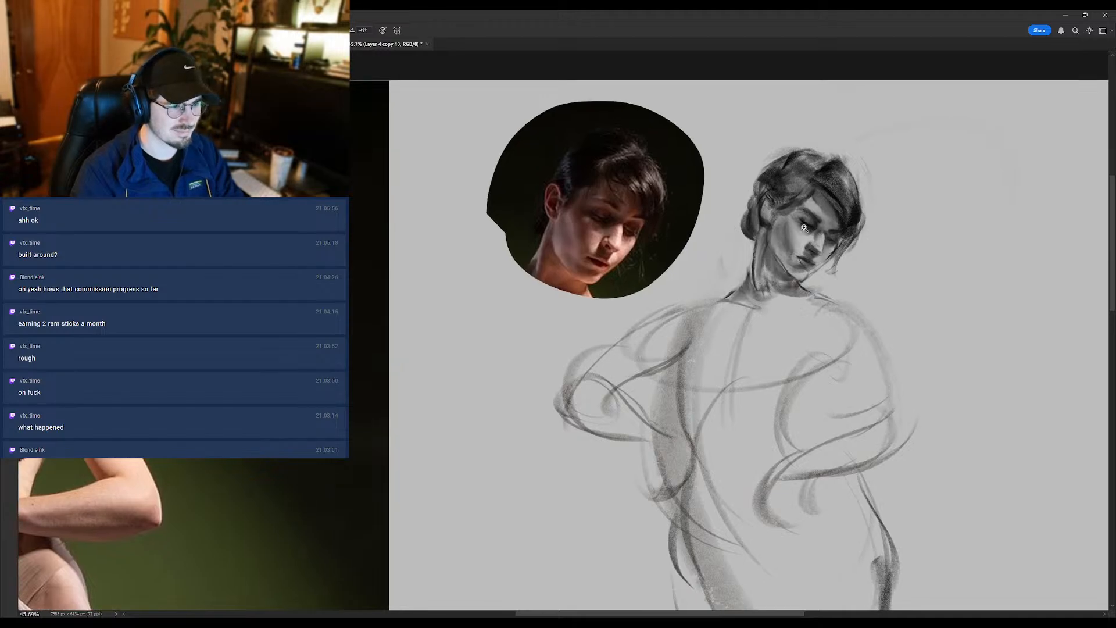
pyautogui.scroll(2, 812, 232)
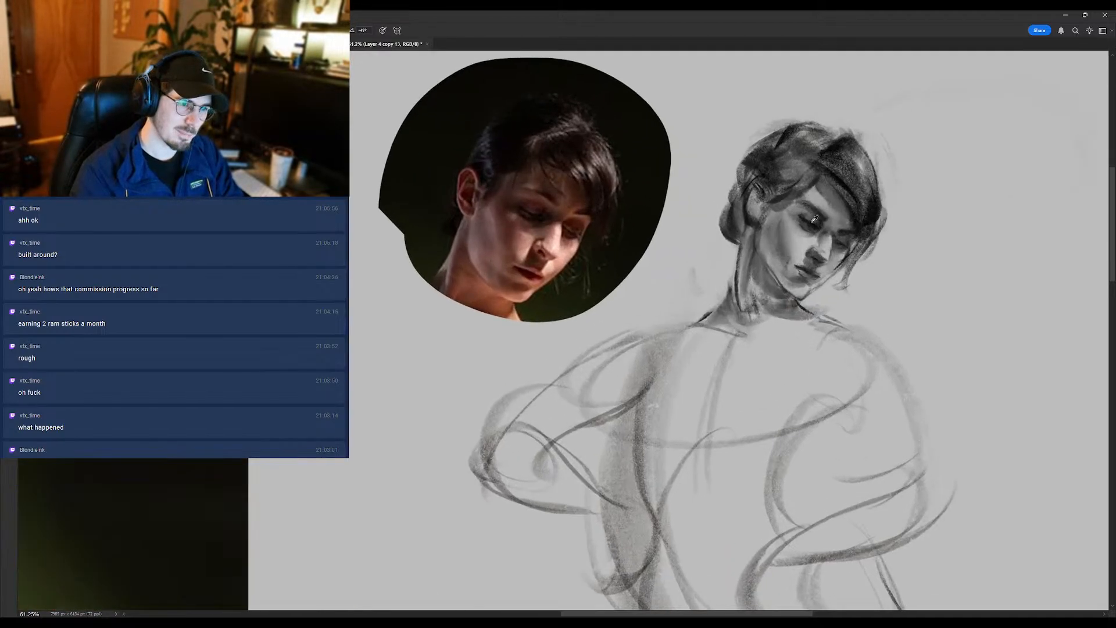
pyautogui.moveTo(824, 183); pyautogui.dragTo(788, 225)
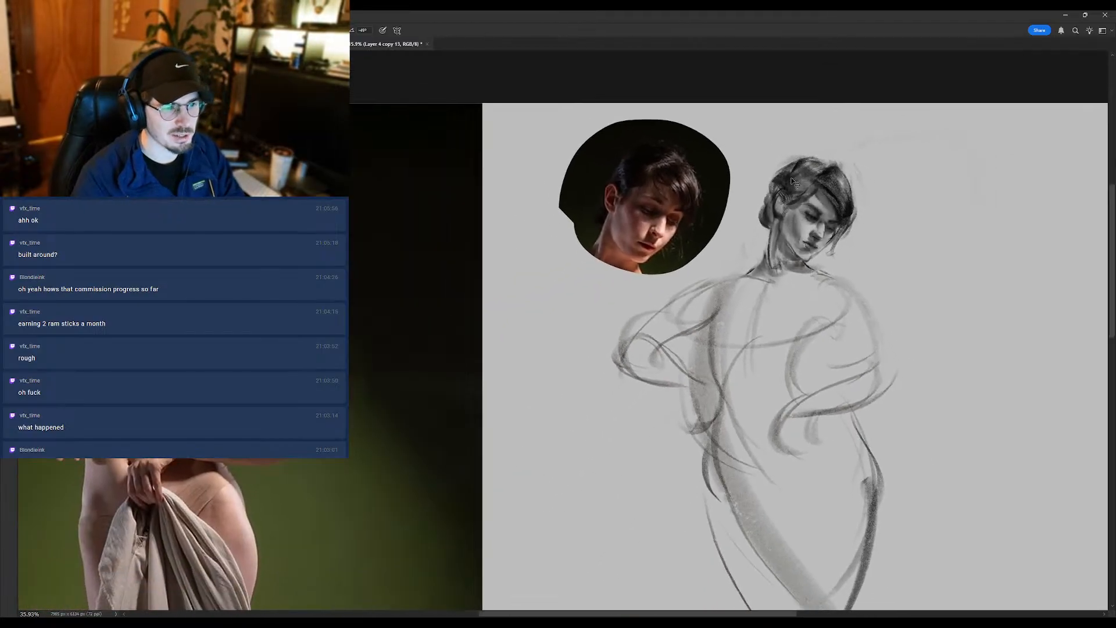
pyautogui.click(799, 211)
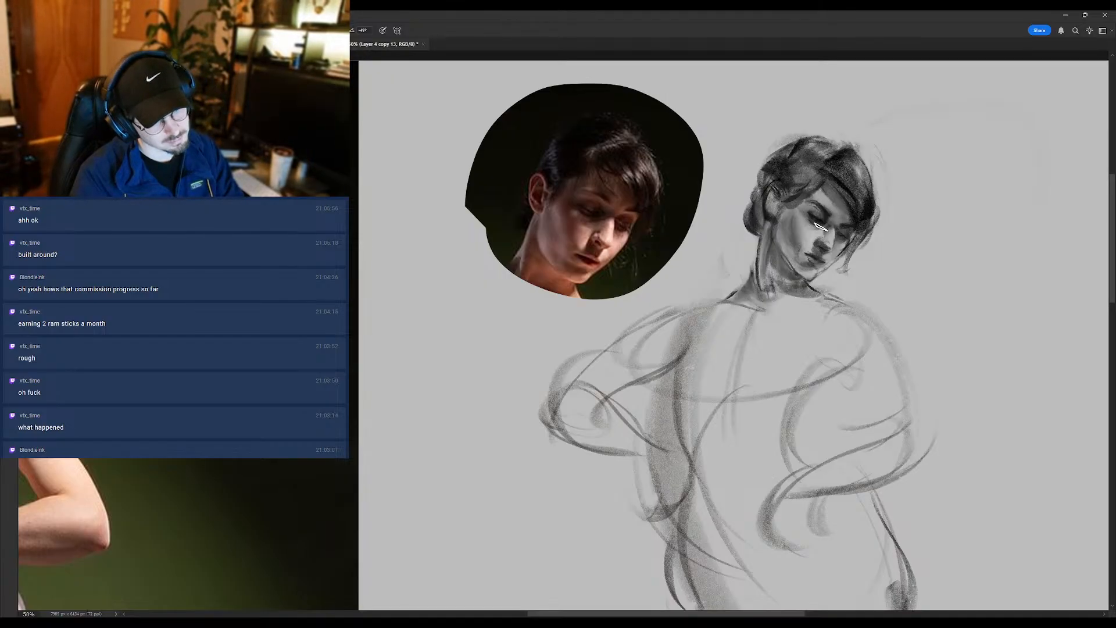
pyautogui.scroll(-3, 819, 227)
pyautogui.scroll(1, 833, 214)
pyautogui.scroll(2, 833, 215)
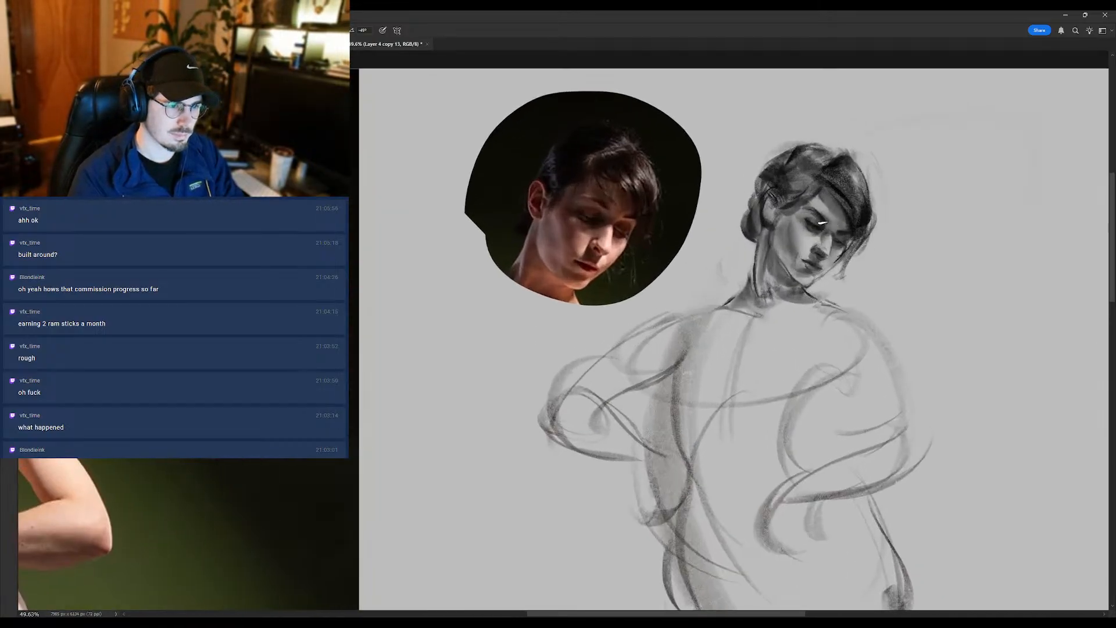
# - Refine the near eye, the nose, the cheek and the hair at the far temple with small brush strokes
pyautogui.scroll(-4, 824, 230)
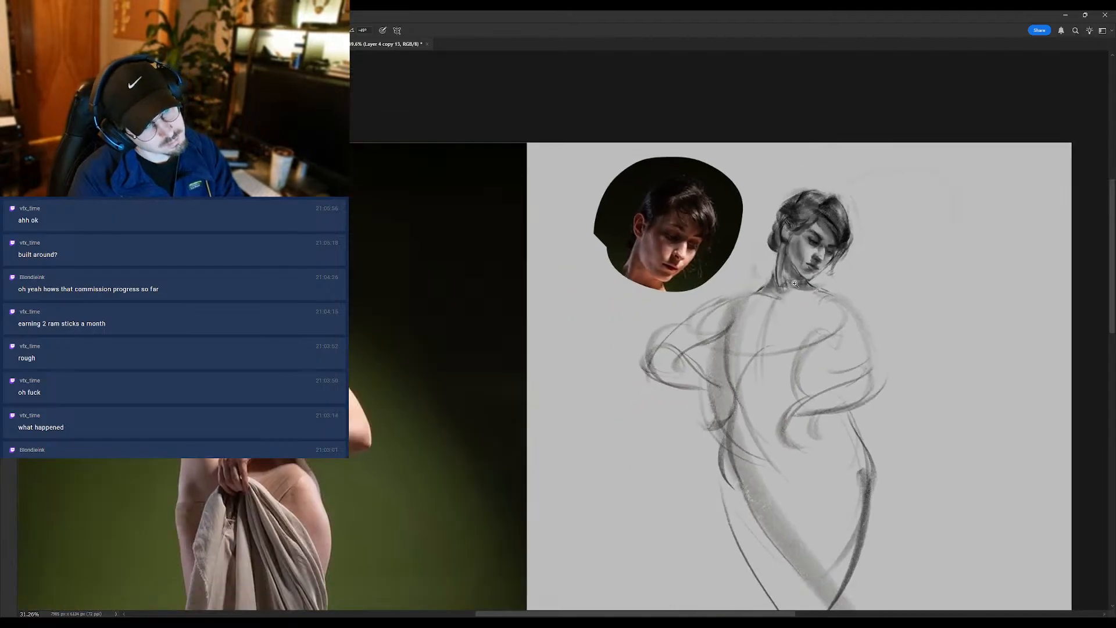
pyautogui.scroll(3, 778, 294)
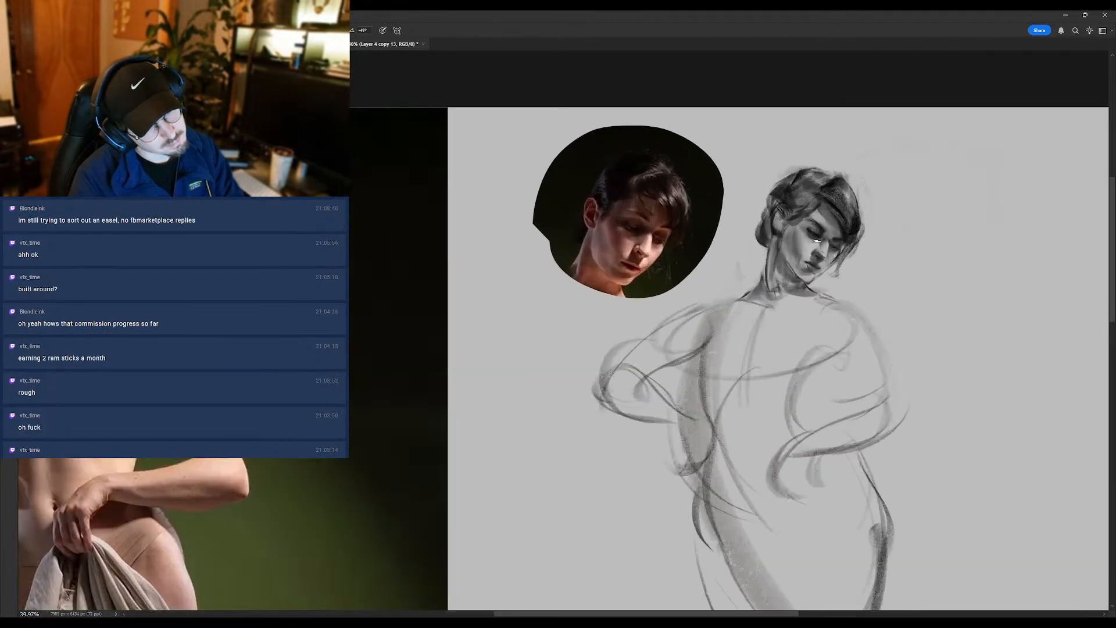
pyautogui.scroll(-3, 798, 279)
pyautogui.scroll(4, 808, 266)
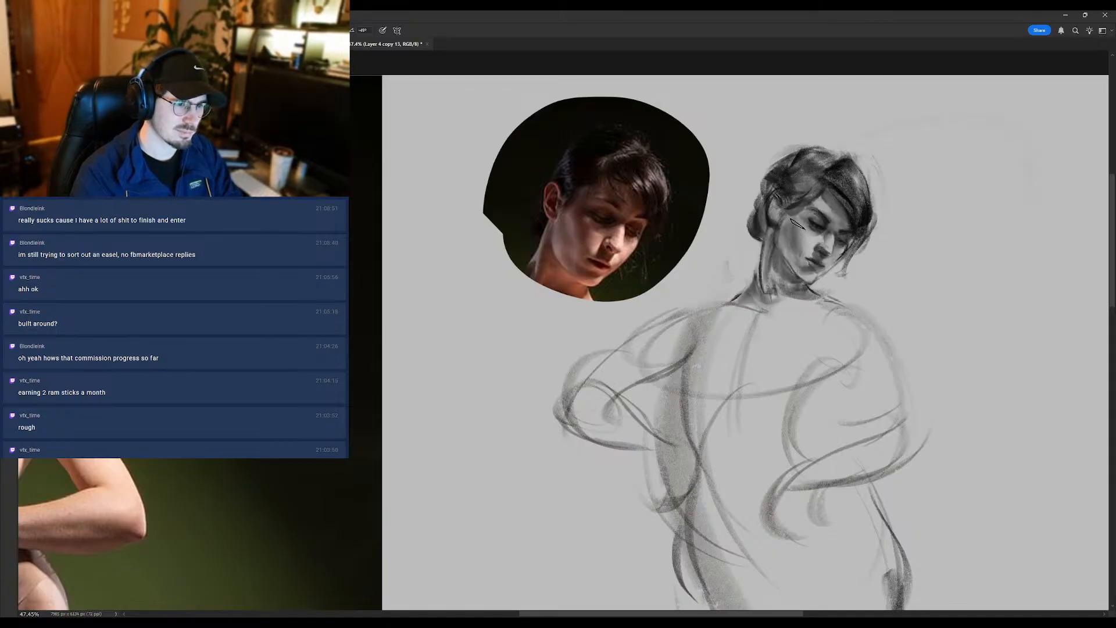
pyautogui.keyDown('alt'); pyautogui.click(809, 253); pyautogui.keyUp('alt')
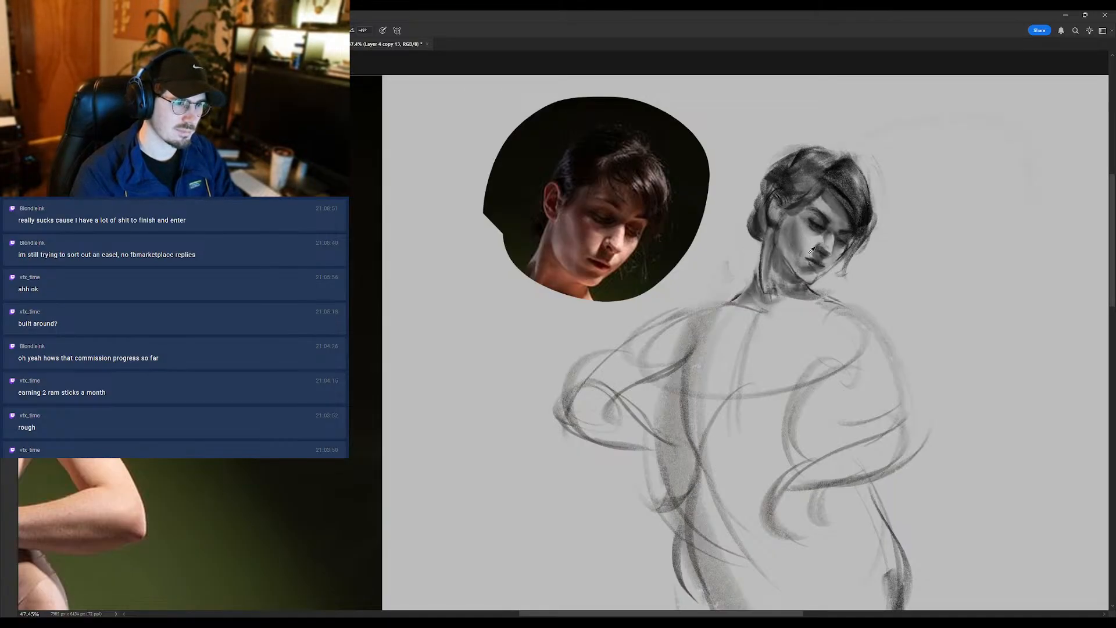
pyautogui.moveTo(812, 275); pyautogui.dragTo(827, 242)
pyautogui.keyDown('alt'); pyautogui.click(815, 240); pyautogui.keyUp('alt')
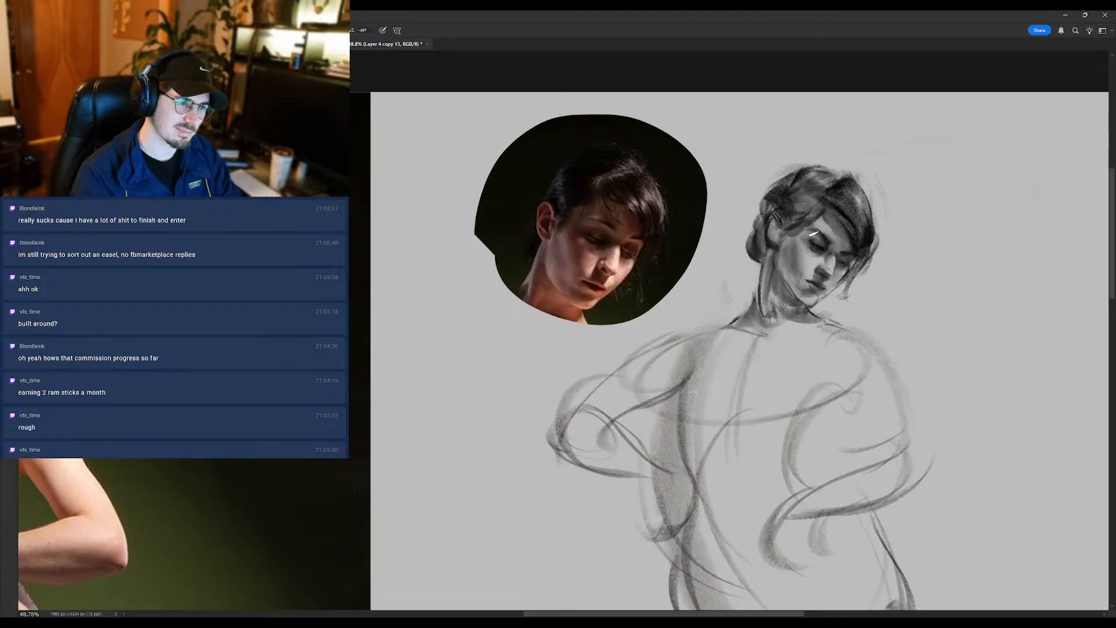
pyautogui.moveTo(800, 246); pyautogui.dragTo(830, 254)
pyautogui.keyDown('alt'); pyautogui.click(841, 240); pyautogui.keyUp('alt')
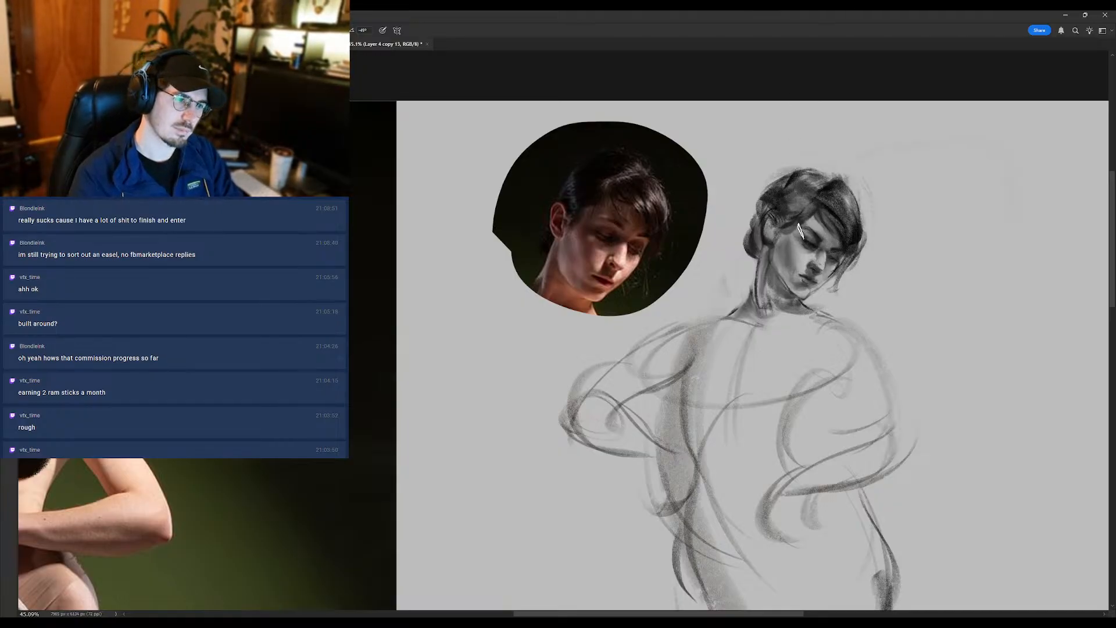
pyautogui.moveTo(793, 276); pyautogui.dragTo(741, 270)
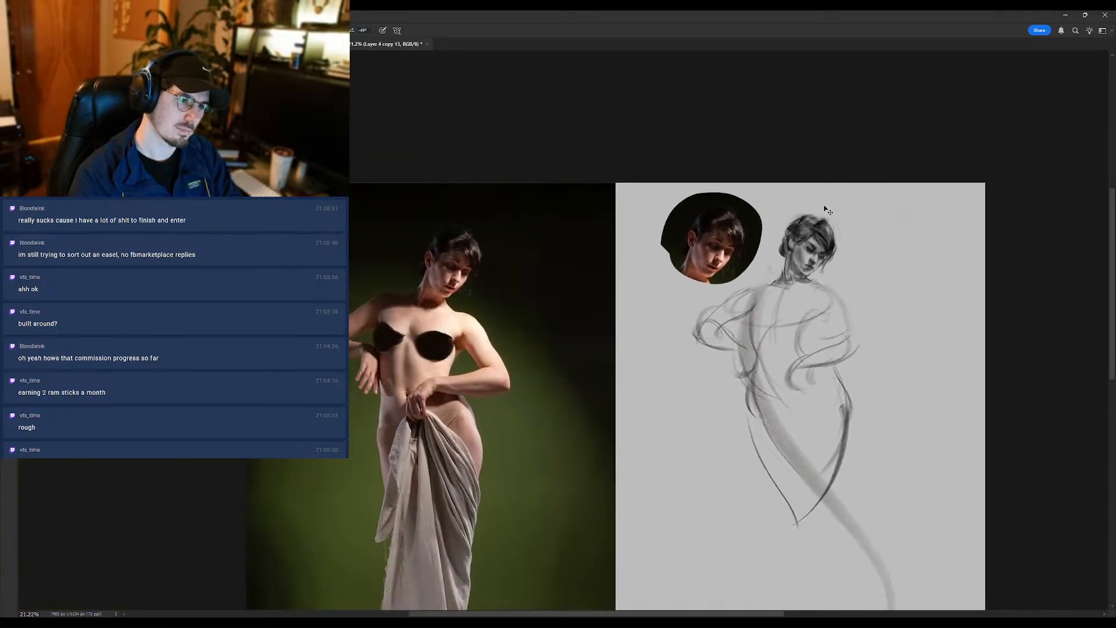
pyautogui.moveTo(834, 250)
pyautogui.mouseDown()
pyautogui.moveTo(845, 249)
pyautogui.moveTo(811, 261)
pyautogui.moveTo(822, 267)
pyautogui.mouseUp()
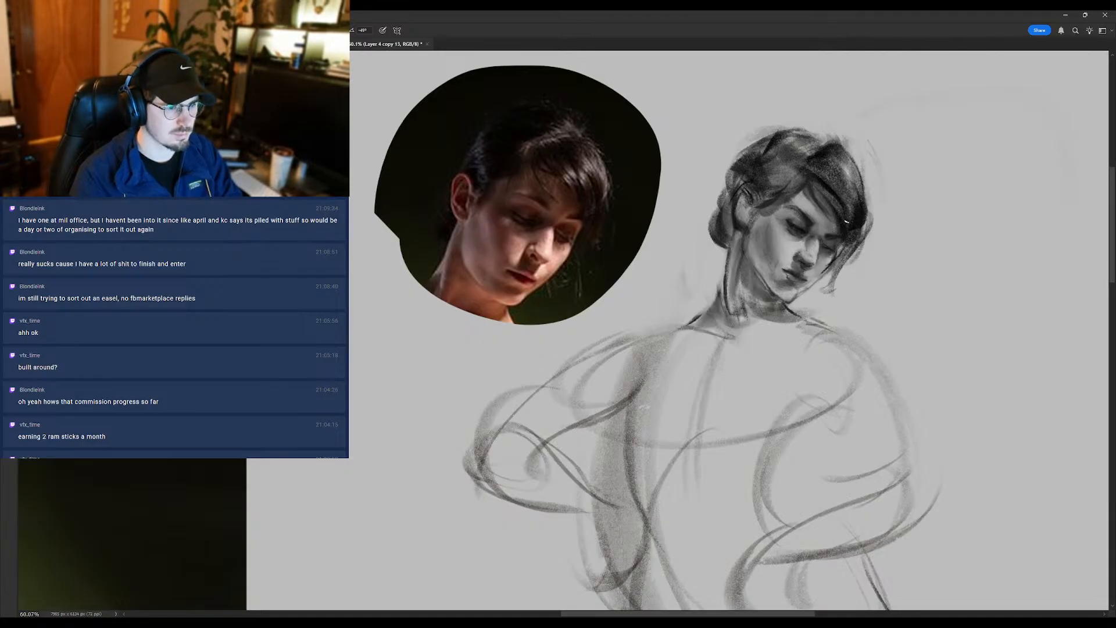
# - Examine the drawn head against its reference photo, both close up and within the whole figure
pyautogui.scroll(2, 802, 247)
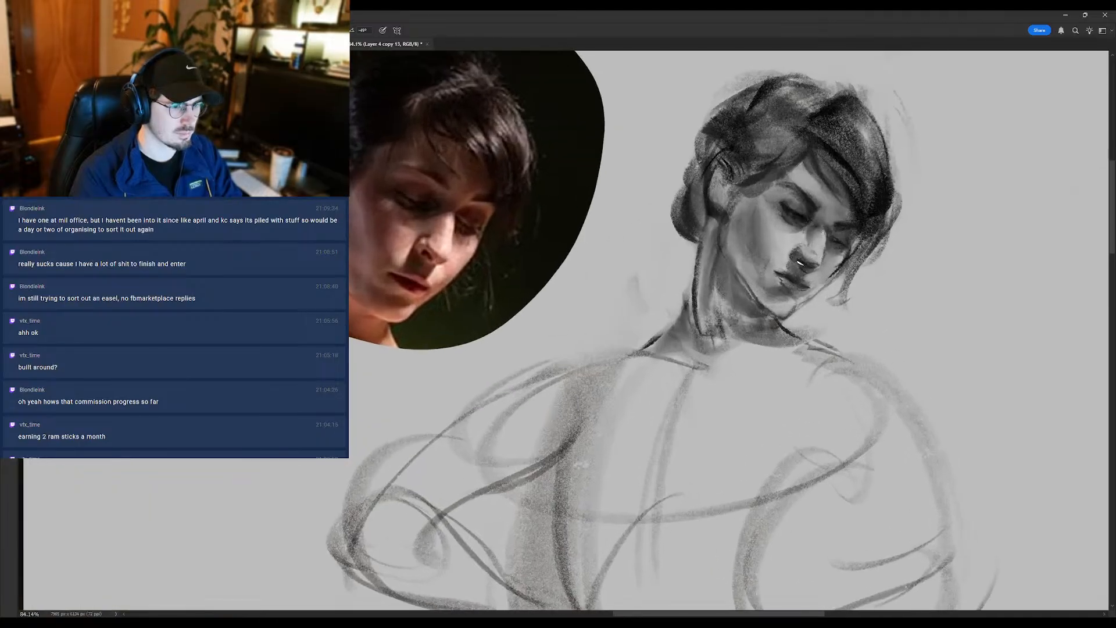
pyautogui.scroll(-3, 804, 266)
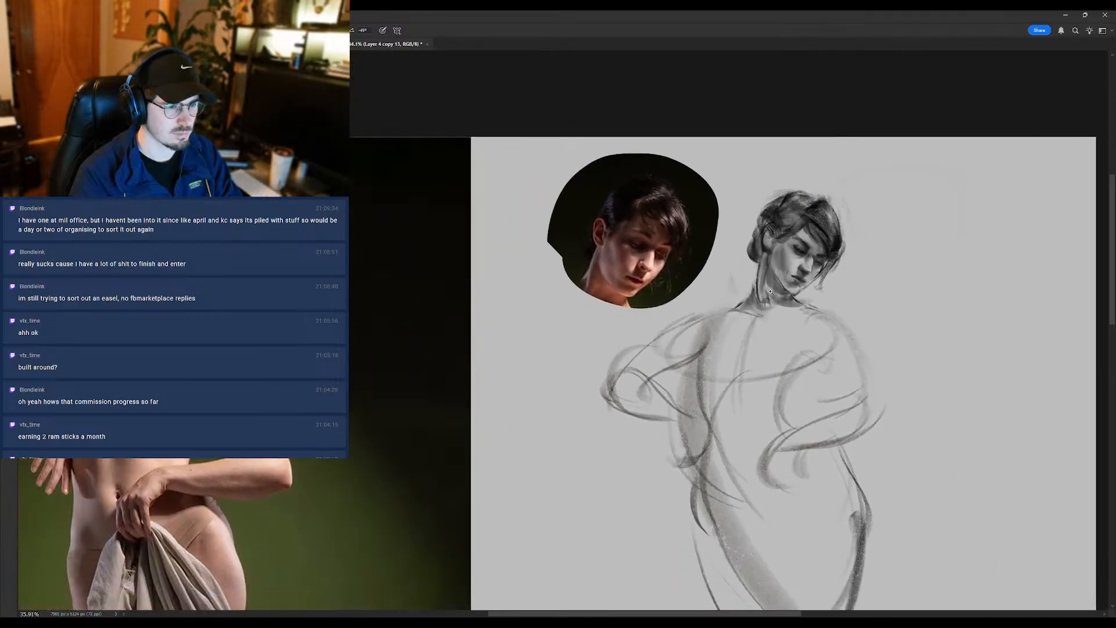
pyautogui.scroll(2, 819, 266)
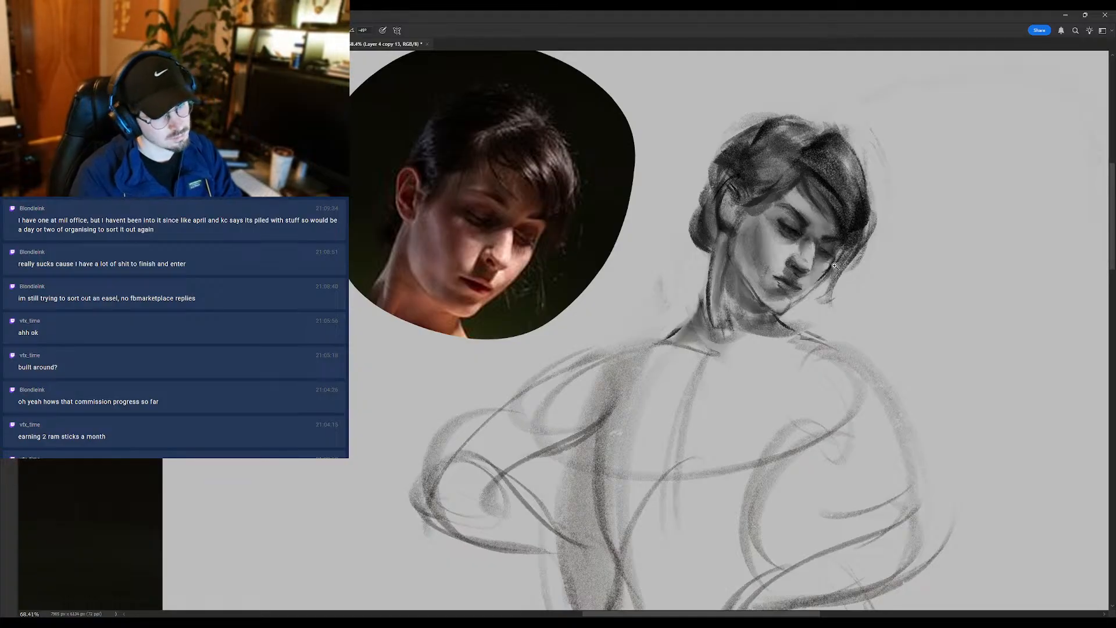
pyautogui.scroll(-2, 835, 266)
pyautogui.scroll(3, 844, 261)
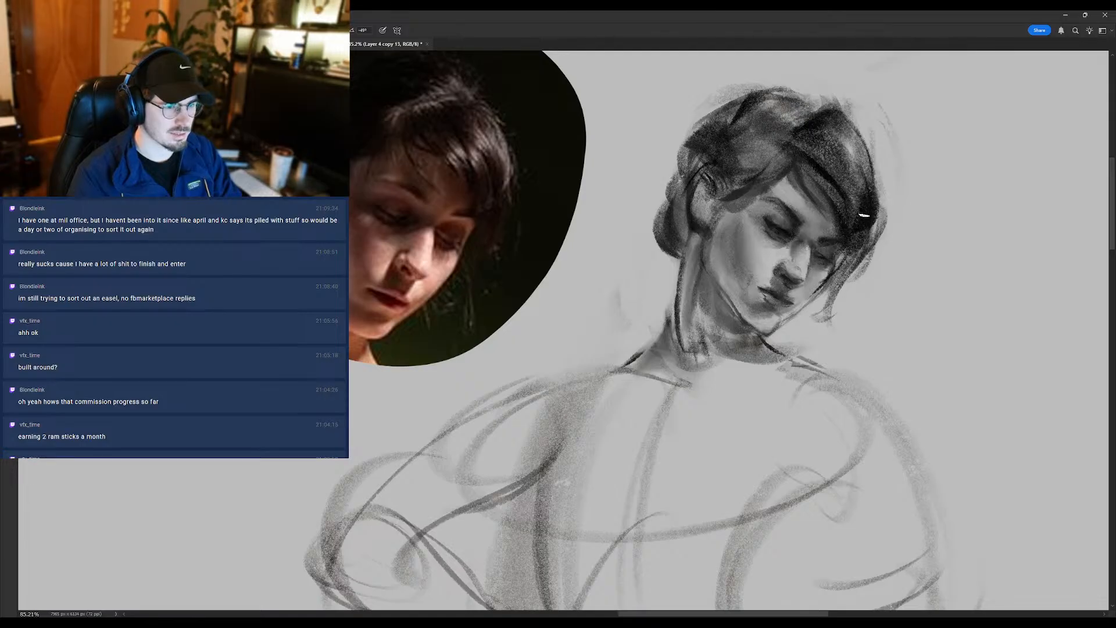
pyautogui.scroll(-3, 831, 256)
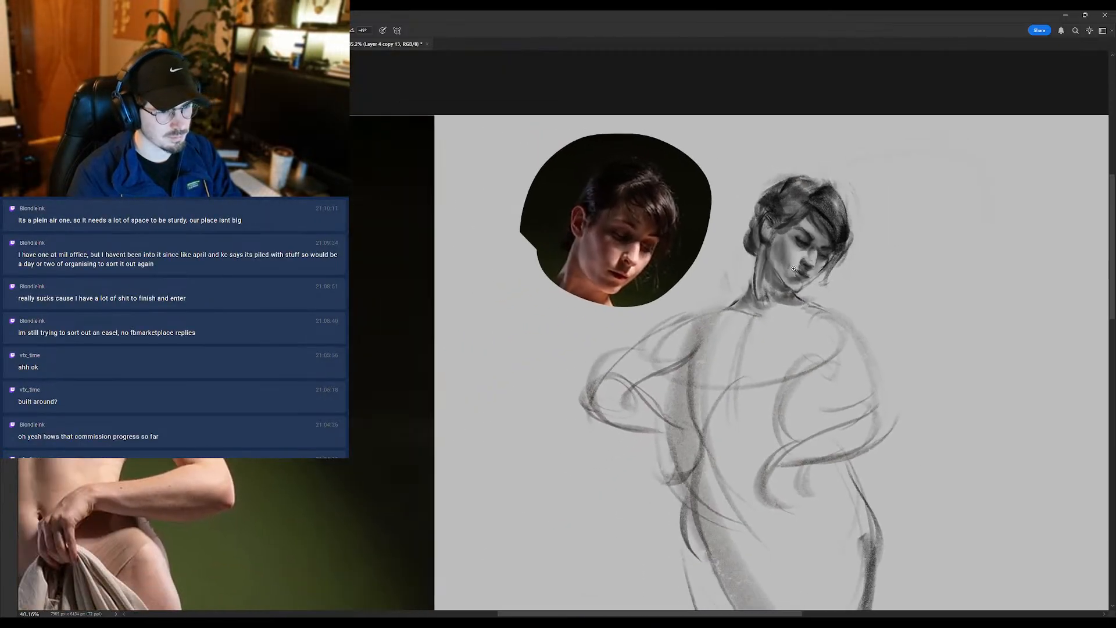
pyautogui.scroll(1, 786, 271)
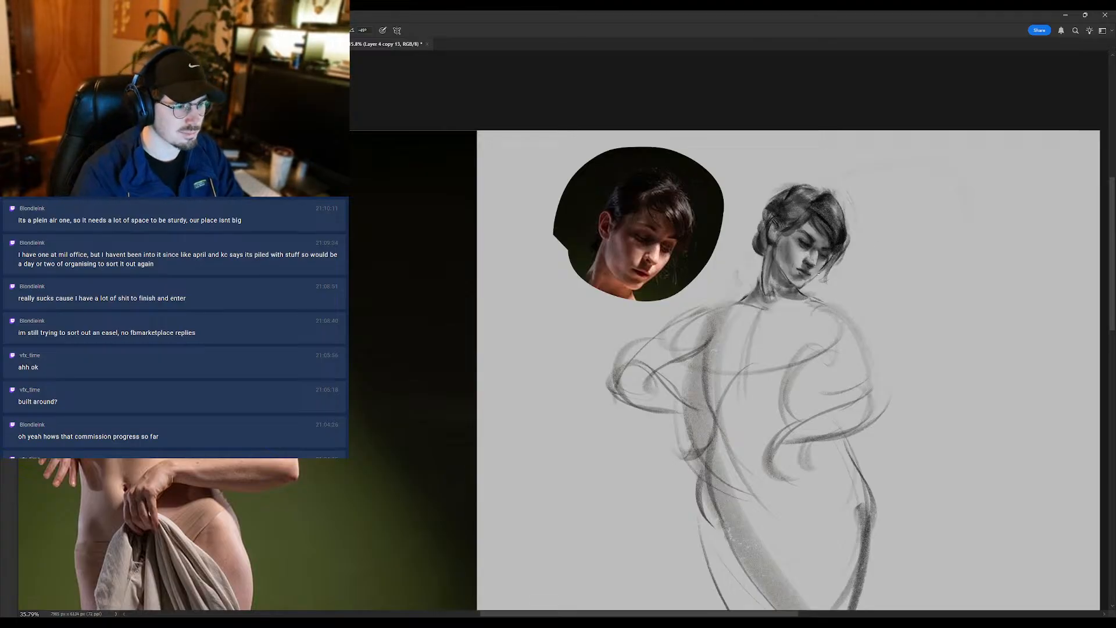
pyautogui.scroll(4, 804, 274)
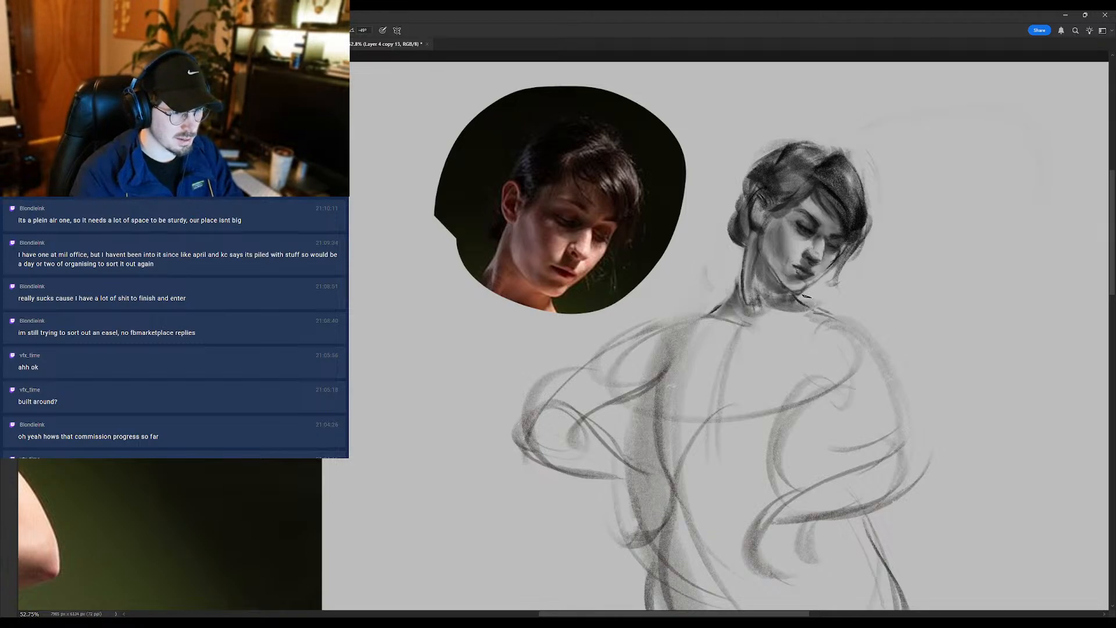
# - Clean up the edge beneath the chin and jaw with the eraser
pyautogui.press('e')
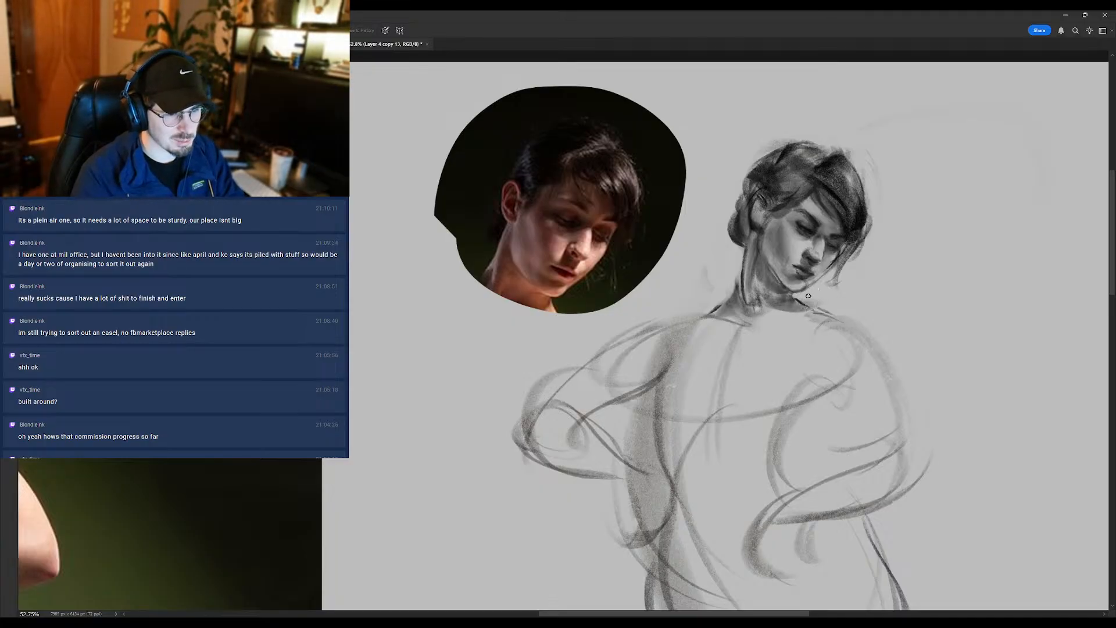
pyautogui.scroll(-1, 803, 299)
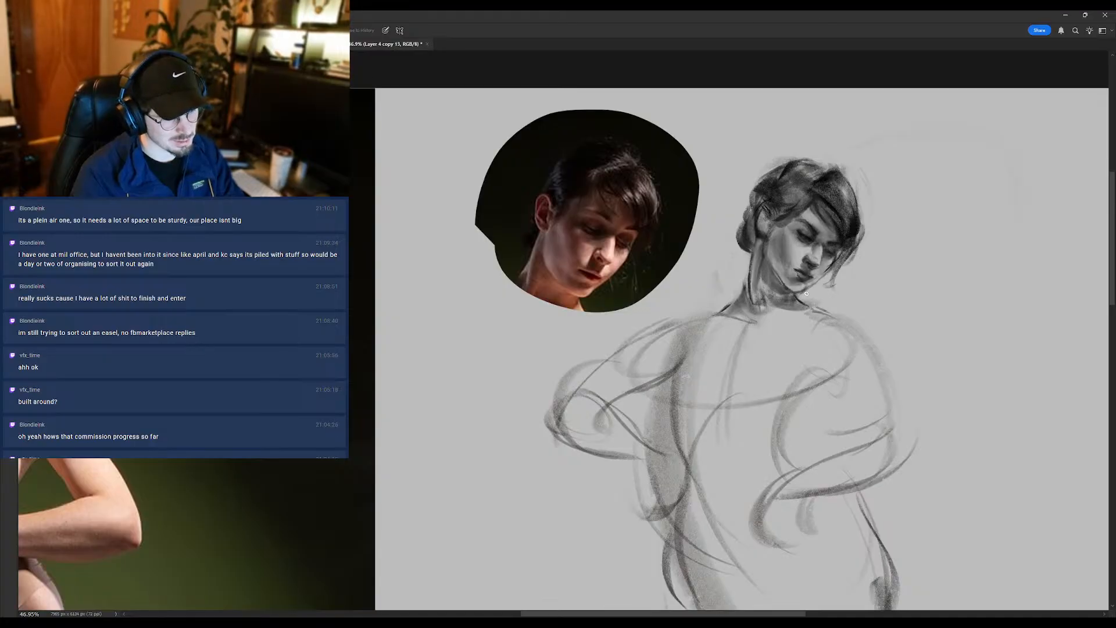
pyautogui.moveTo(806, 297)
pyautogui.mouseDown()
pyautogui.moveTo(715, 298)
pyautogui.moveTo(799, 298)
pyautogui.moveTo(725, 311)
pyautogui.moveTo(802, 314)
pyautogui.mouseUp()
pyautogui.press('b')
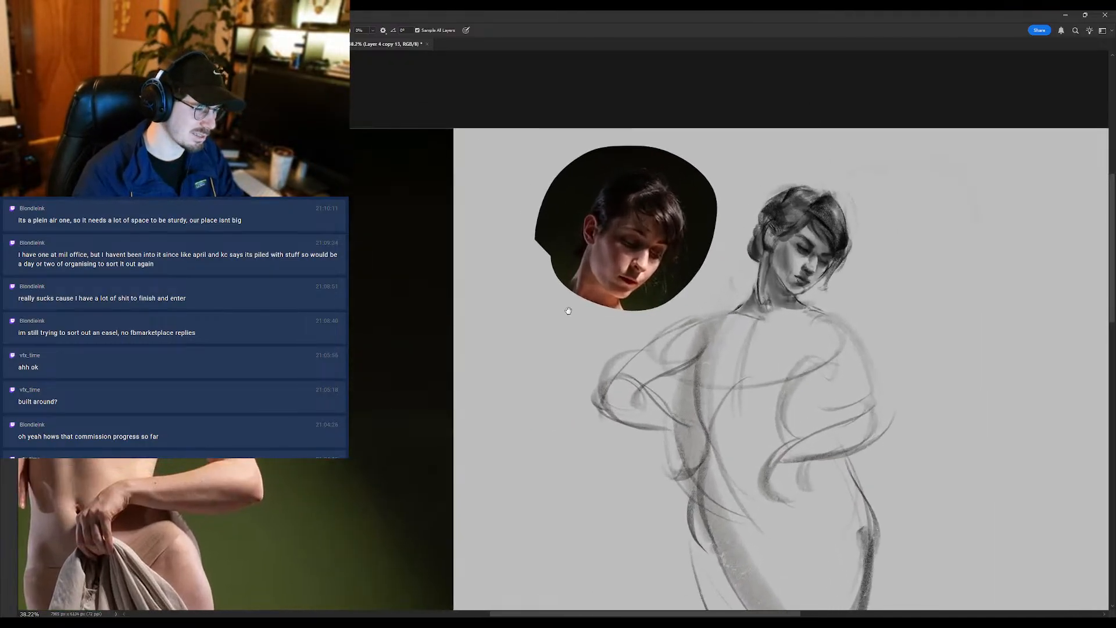
# - Flip the canvas horizontally and touch up the far eye and nose with blending and brush strokes
pyautogui.hotkey('ctrl', 'shift', 'h')
pyautogui.moveTo(241, 328); pyautogui.dragTo(632, 410)
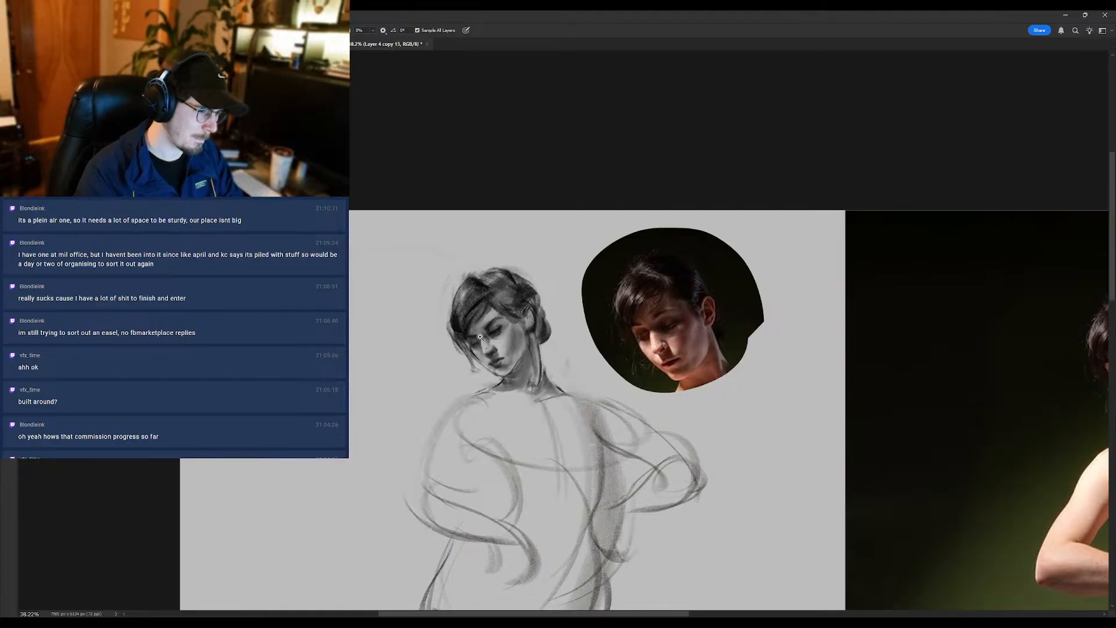
pyautogui.moveTo(473, 344); pyautogui.dragTo(494, 344)
pyautogui.press('b')
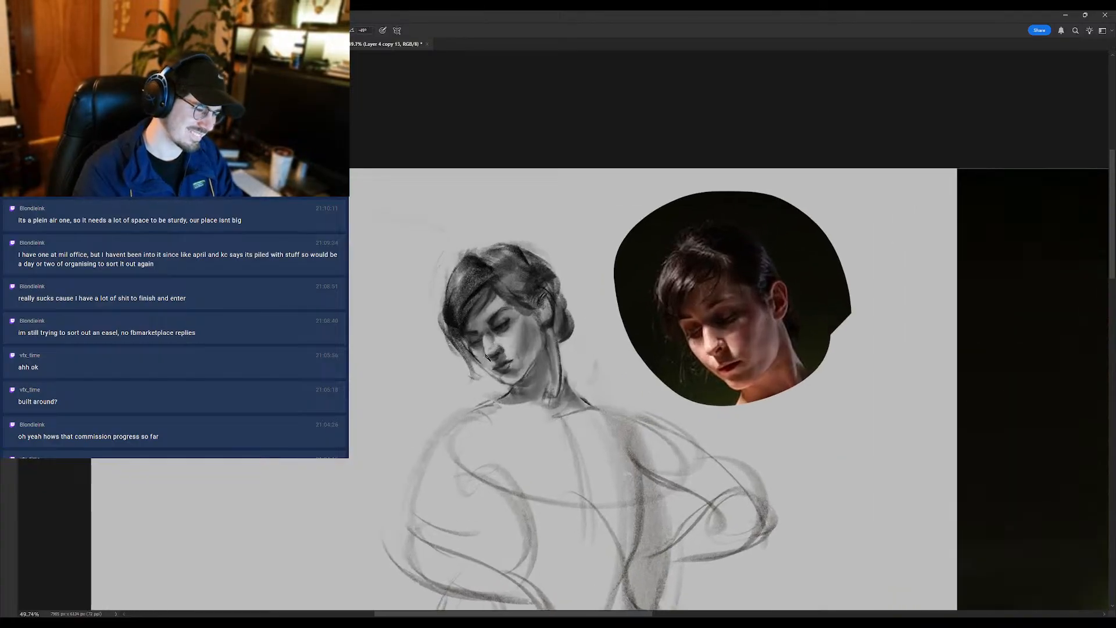
pyautogui.keyDown('alt'); pyautogui.click(496, 347); pyautogui.keyUp('alt')
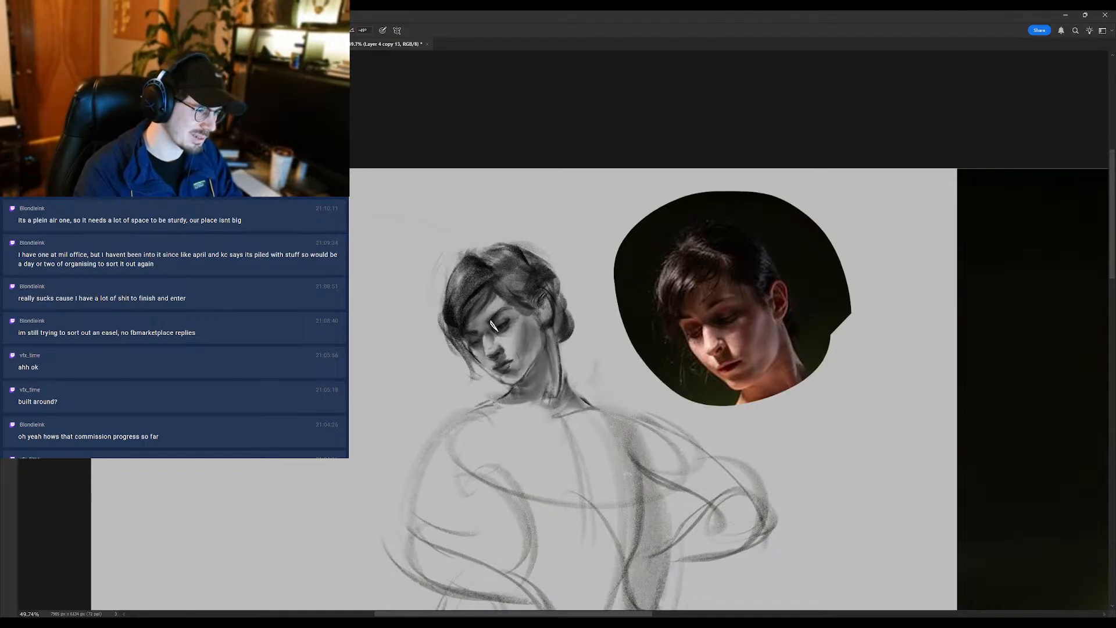
# - Rotate the view so the face stands nearly upright and refine the near eye with small strokes
pyautogui.press('r')
pyautogui.moveTo(496, 325); pyautogui.dragTo(536, 186)
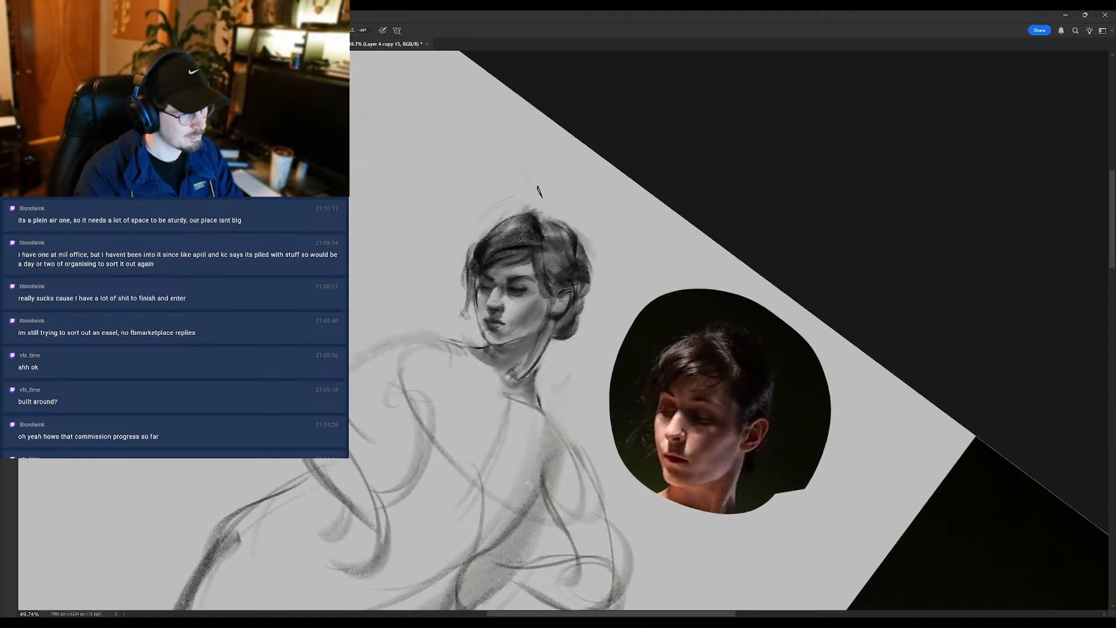
pyautogui.keyDown('alt'); pyautogui.click(522, 292); pyautogui.keyUp('alt')
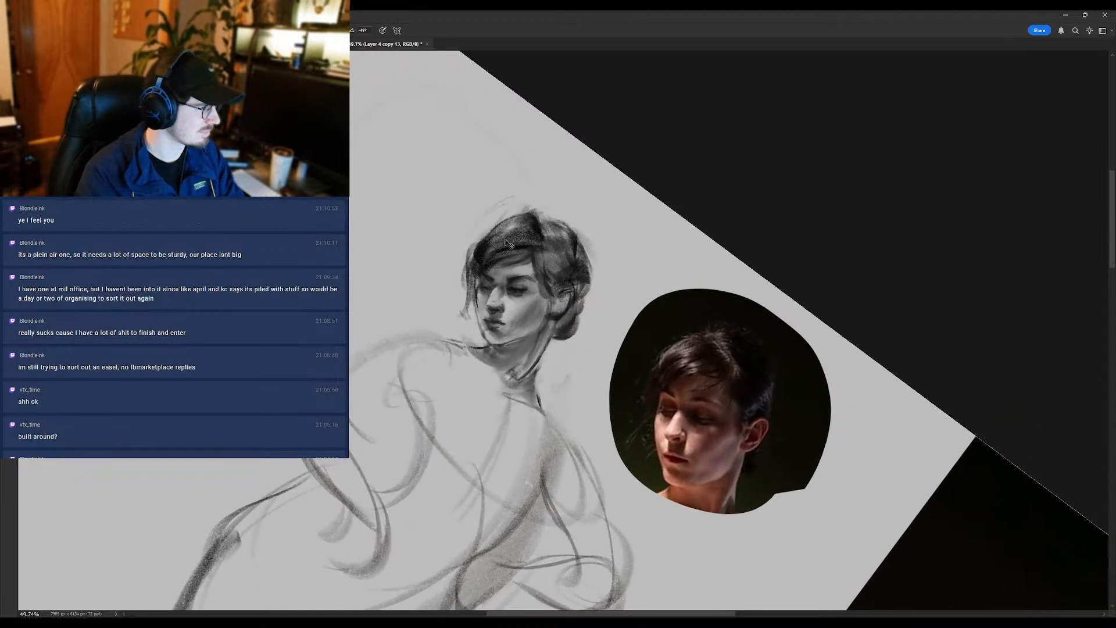
pyautogui.keyDown('alt'); pyautogui.click(522, 288); pyautogui.keyUp('alt')
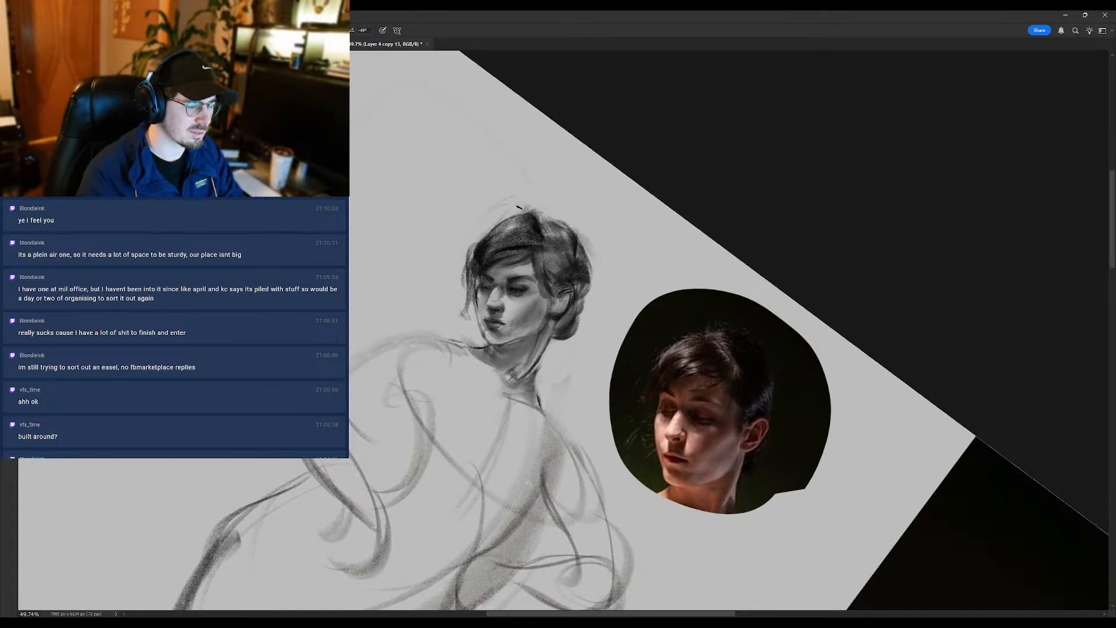
# - Adjust the tones across the forehead and brow with an enlarged Dodge/Burn tool, and return the view to level
pyautogui.press('r')
pyautogui.moveTo(547, 223); pyautogui.dragTo(522, 232)
pyautogui.moveTo(488, 290); pyautogui.dragTo(506, 292)
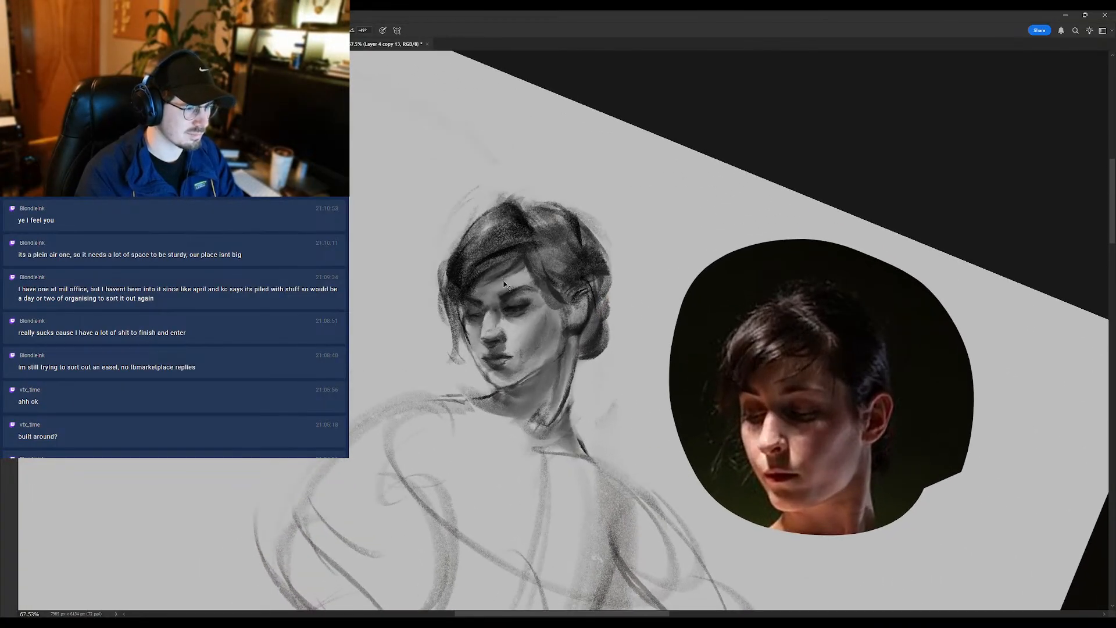
pyautogui.press('o')
pyautogui.press(']')
pyautogui.press(']')
pyautogui.press(']')
pyautogui.press(']')
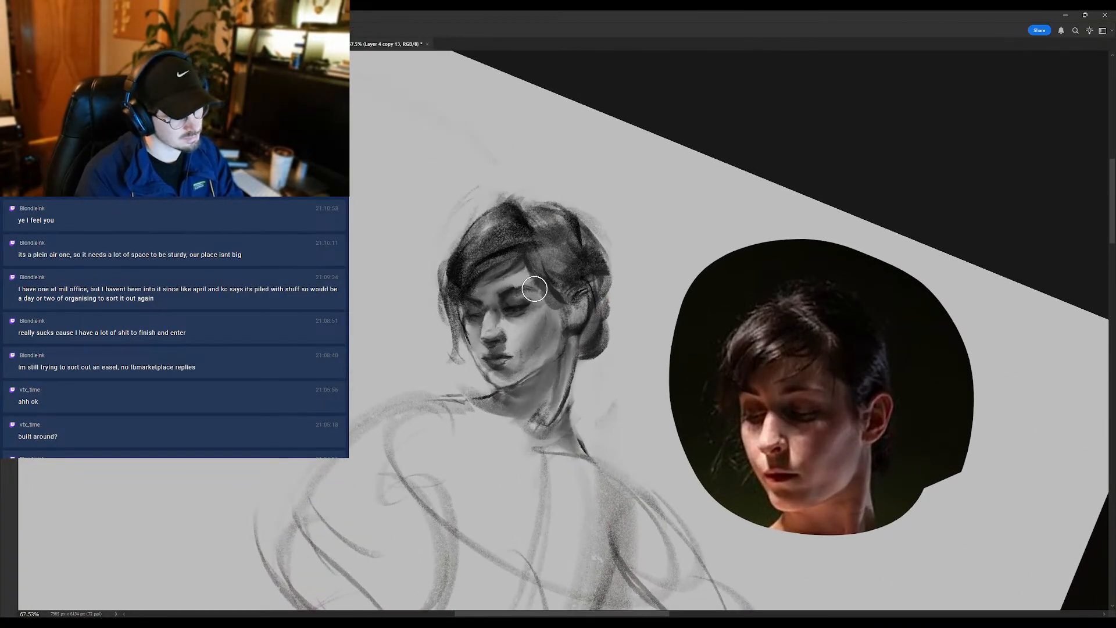
pyautogui.moveTo(522, 292)
pyautogui.mouseDown()
pyautogui.moveTo(511, 290)
pyautogui.moveTo(534, 288)
pyautogui.moveTo(439, 318)
pyautogui.moveTo(460, 314)
pyautogui.mouseUp()
pyautogui.press('r')
pyautogui.moveTo(529, 282); pyautogui.dragTo(490, 290)
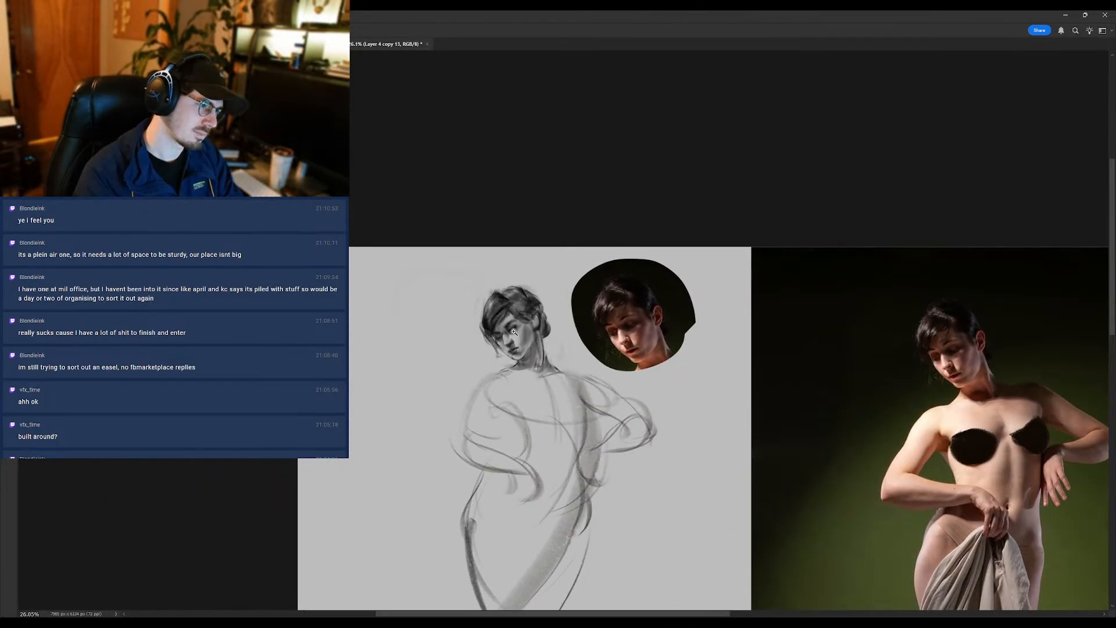
# - Sample a tone from the face and rework the lips, the chin and the near eye with short strokes
pyautogui.moveTo(513, 333); pyautogui.dragTo(542, 314)
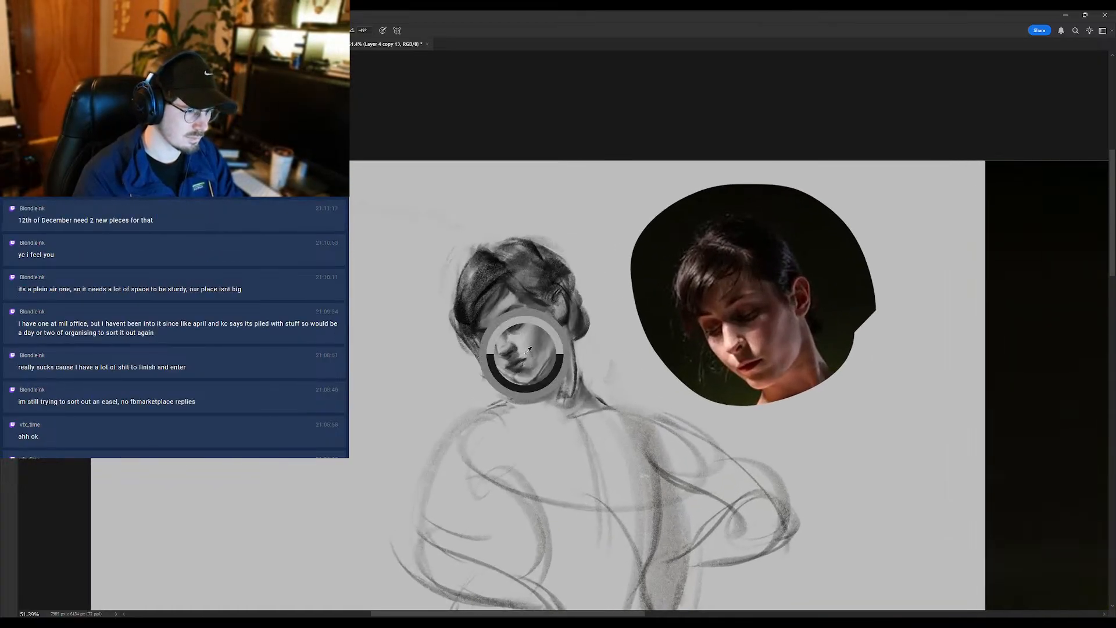
pyautogui.moveTo(519, 386); pyautogui.dragTo(528, 384)
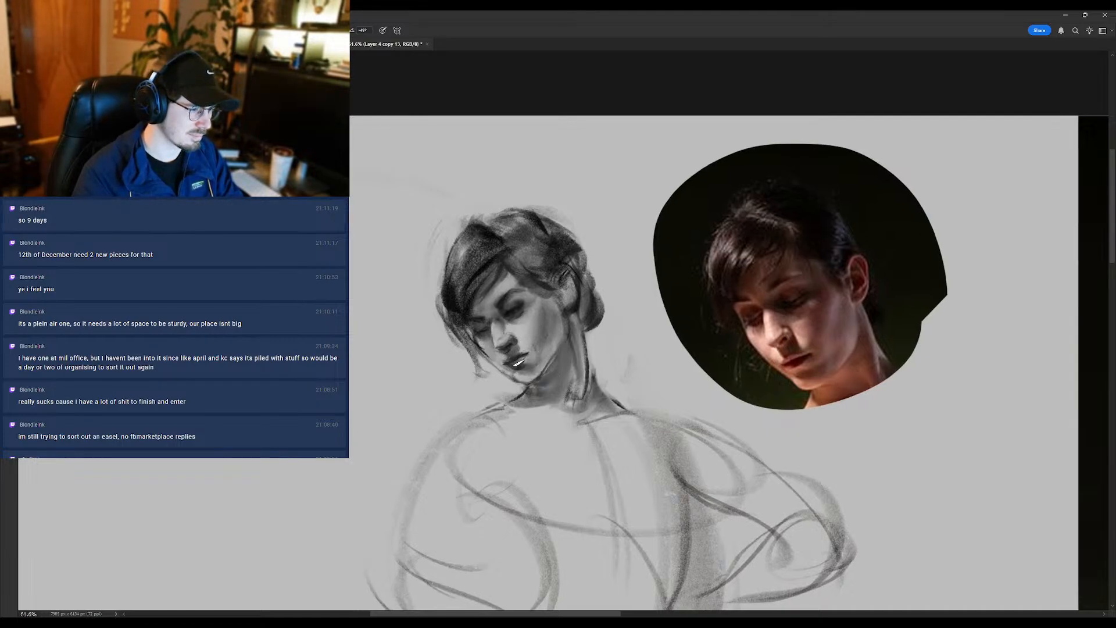
pyautogui.moveTo(519, 368)
pyautogui.mouseDown()
pyautogui.moveTo(470, 368)
pyautogui.moveTo(517, 365)
pyautogui.mouseUp()
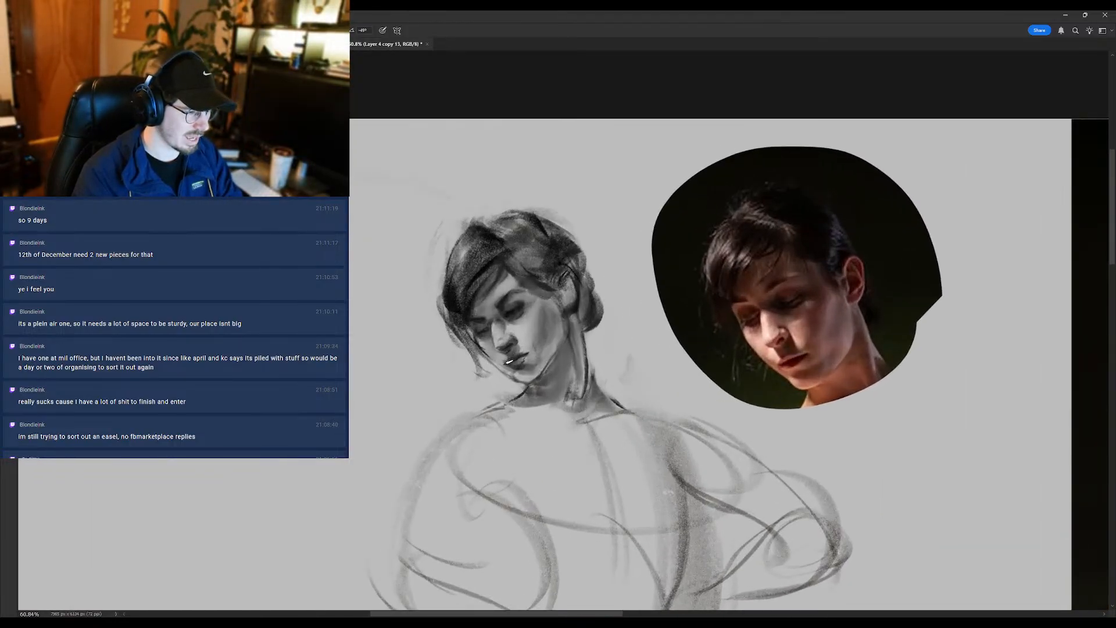
pyautogui.keyDown('alt'); pyautogui.click(515, 309); pyautogui.keyUp('alt')
pyautogui.keyDown('alt'); pyautogui.click(506, 313); pyautogui.keyUp('alt')
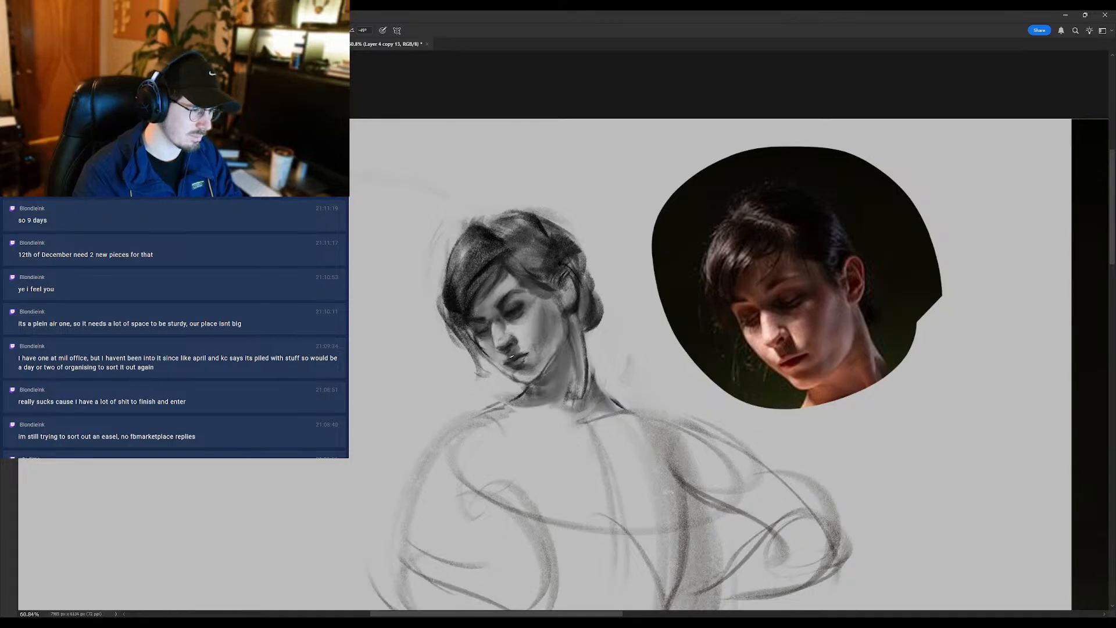
# - Refine the mouth corner, the lower cheek and the chin with brush strokes matched to the reference
pyautogui.keyDown('alt'); pyautogui.click(520, 350); pyautogui.keyUp('alt')
pyautogui.moveTo(515, 351)
pyautogui.mouseDown()
pyautogui.moveTo(444, 341)
pyautogui.moveTo(560, 344)
pyautogui.mouseUp()
pyautogui.keyDown('alt'); pyautogui.click(522, 351); pyautogui.keyUp('alt')
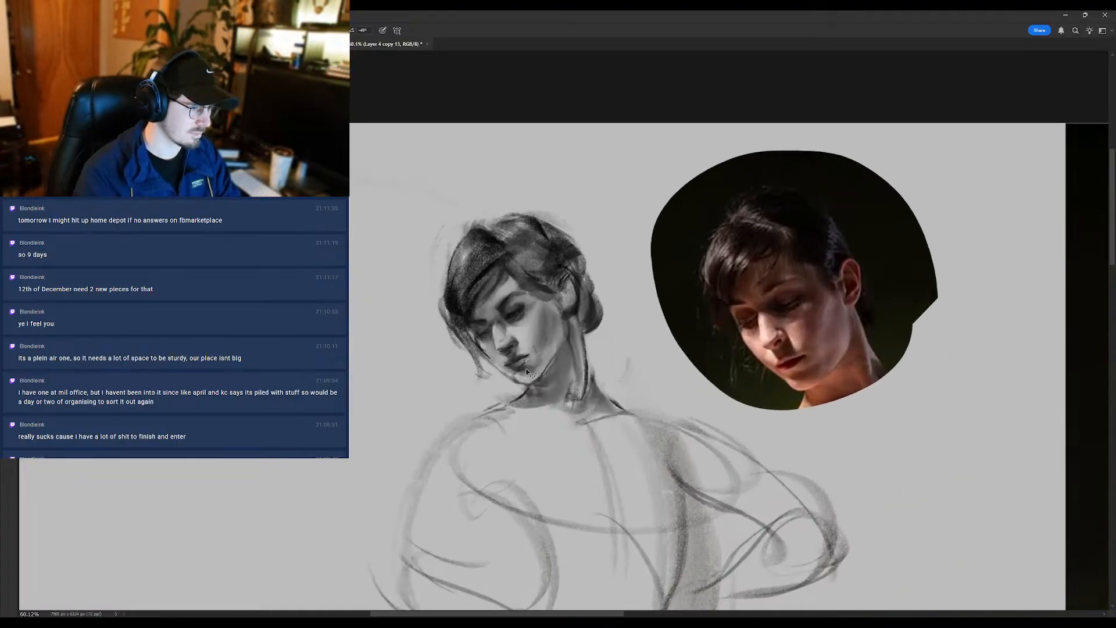
pyautogui.keyDown('alt'); pyautogui.click(519, 311); pyautogui.keyUp('alt')
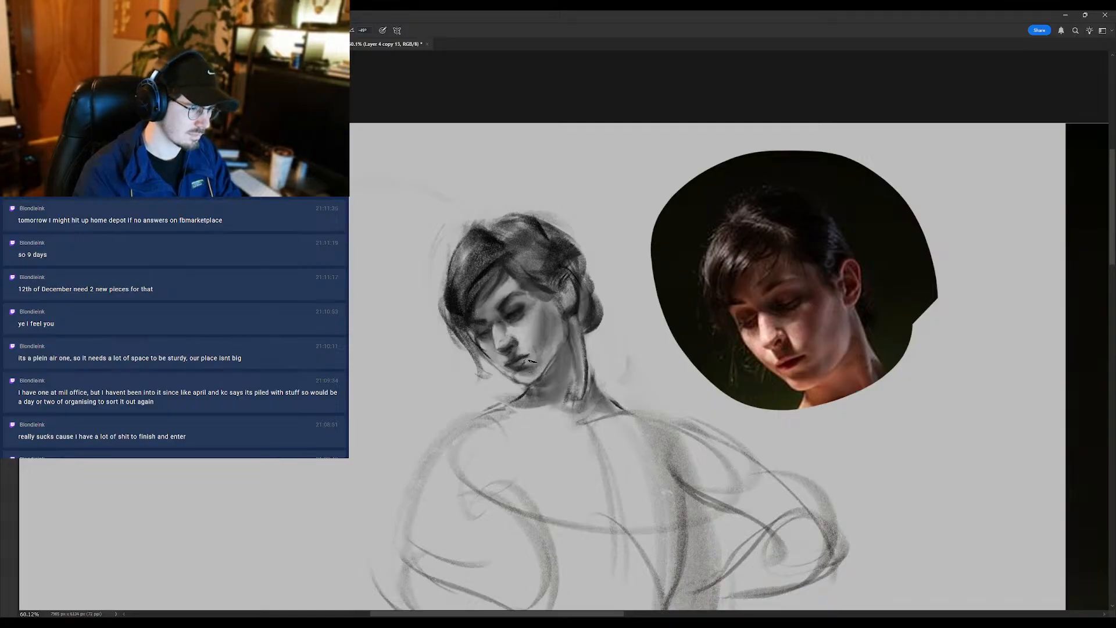
pyautogui.moveTo(531, 361); pyautogui.dragTo(514, 392)
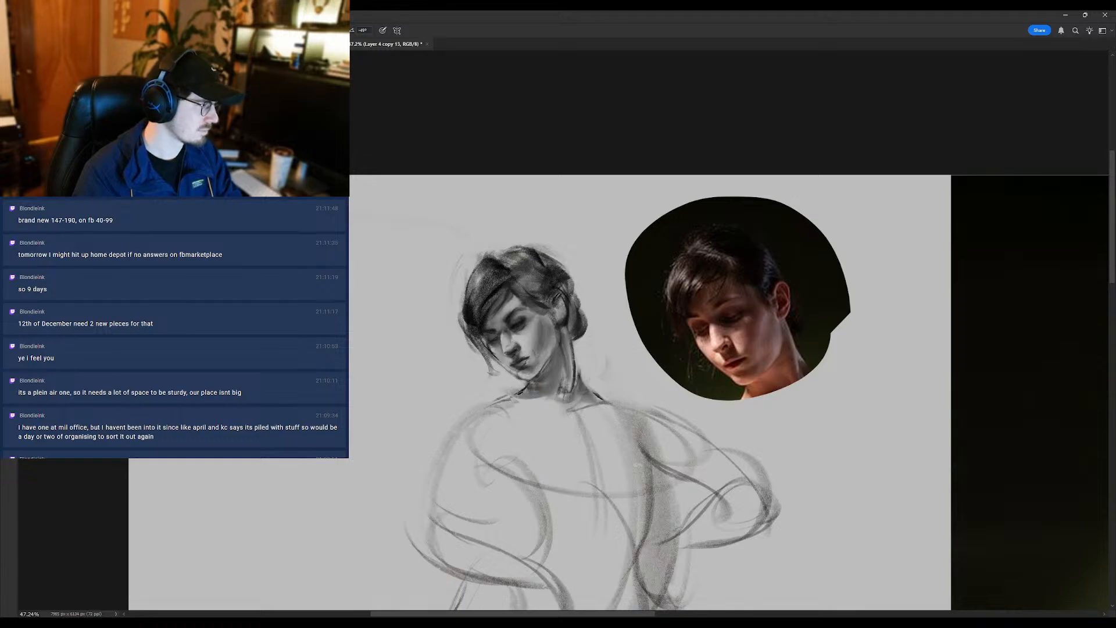
pyautogui.scroll(3, 541, 378)
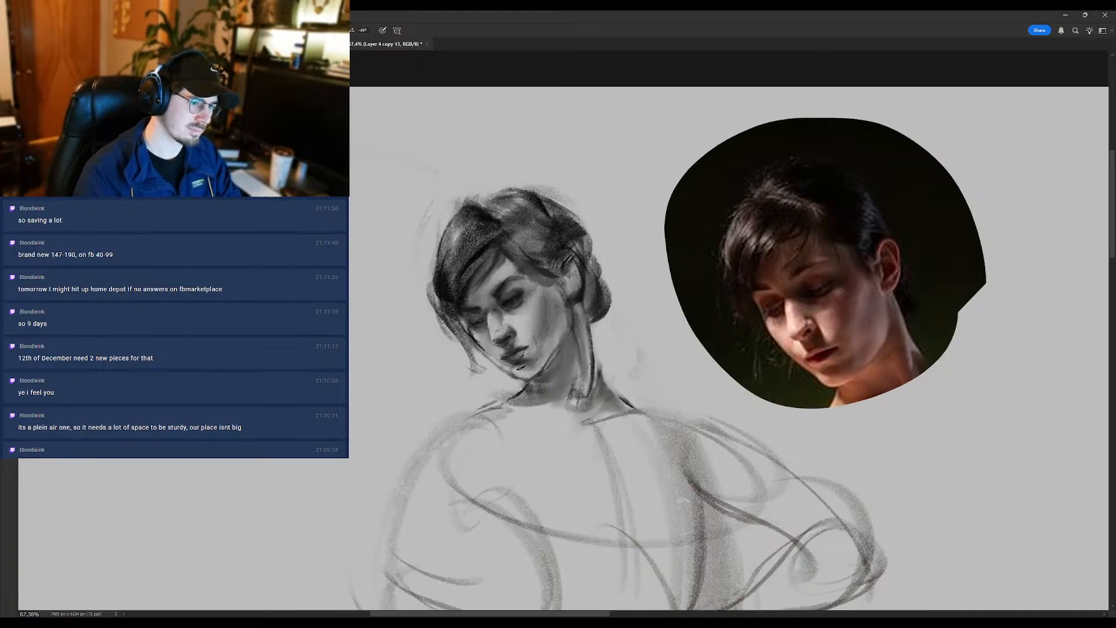
# - Refine the chin and jaw contour with the Brush and clean its lower edge with the Eraser
pyautogui.moveTo(517, 367); pyautogui.dragTo(534, 377)
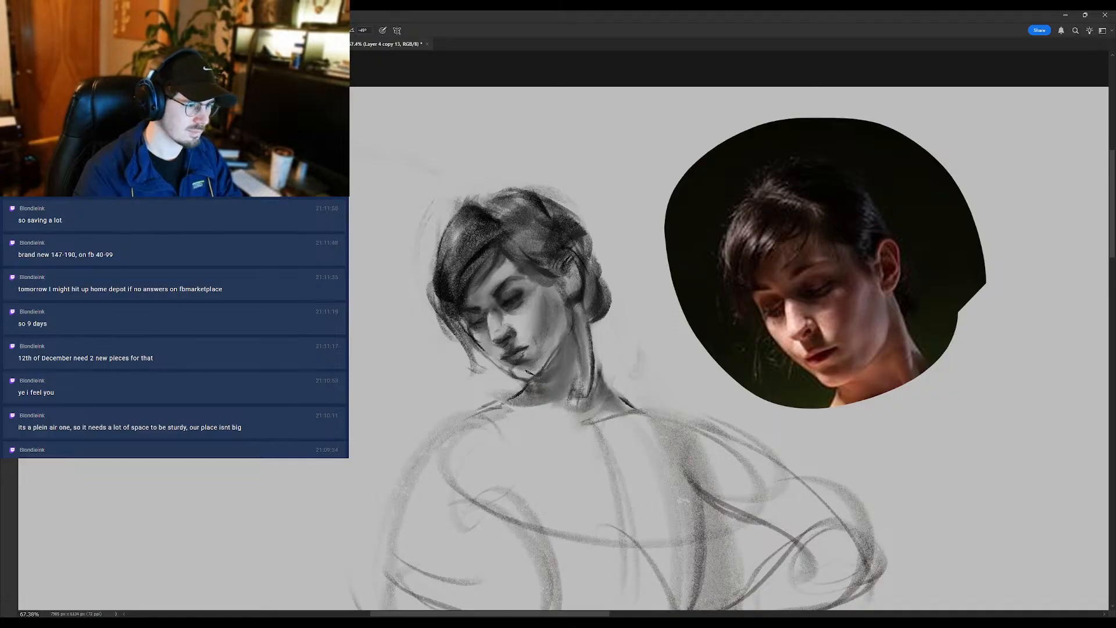
pyautogui.press('e')
pyautogui.moveTo(521, 374); pyautogui.dragTo(530, 371)
pyautogui.scroll(-6, 530, 370)
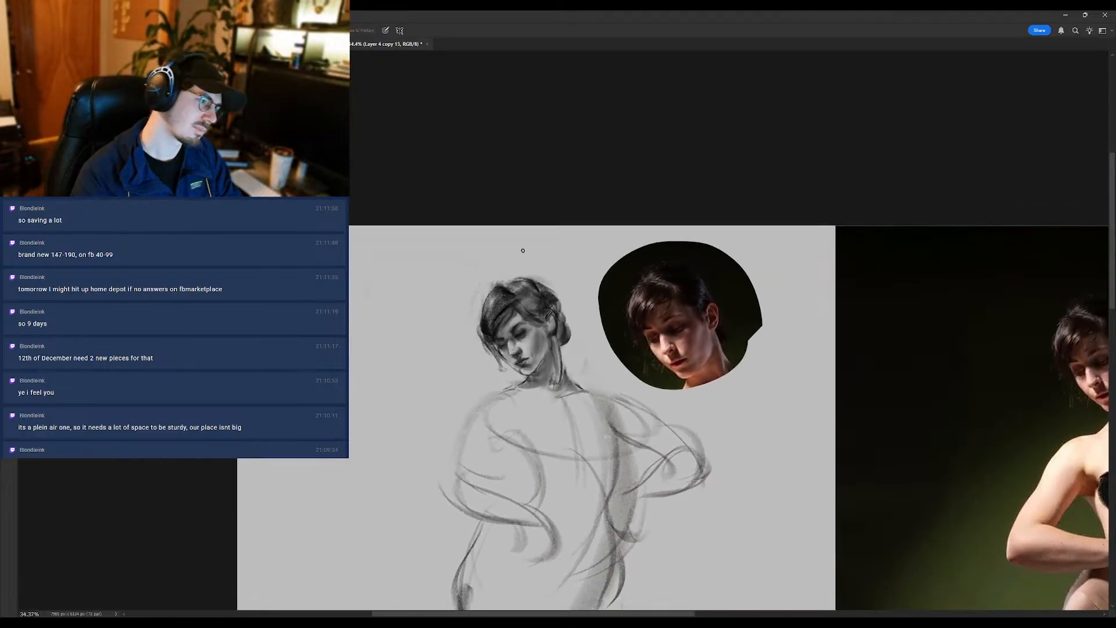
pyautogui.scroll(5, 529, 357)
pyautogui.press('b')
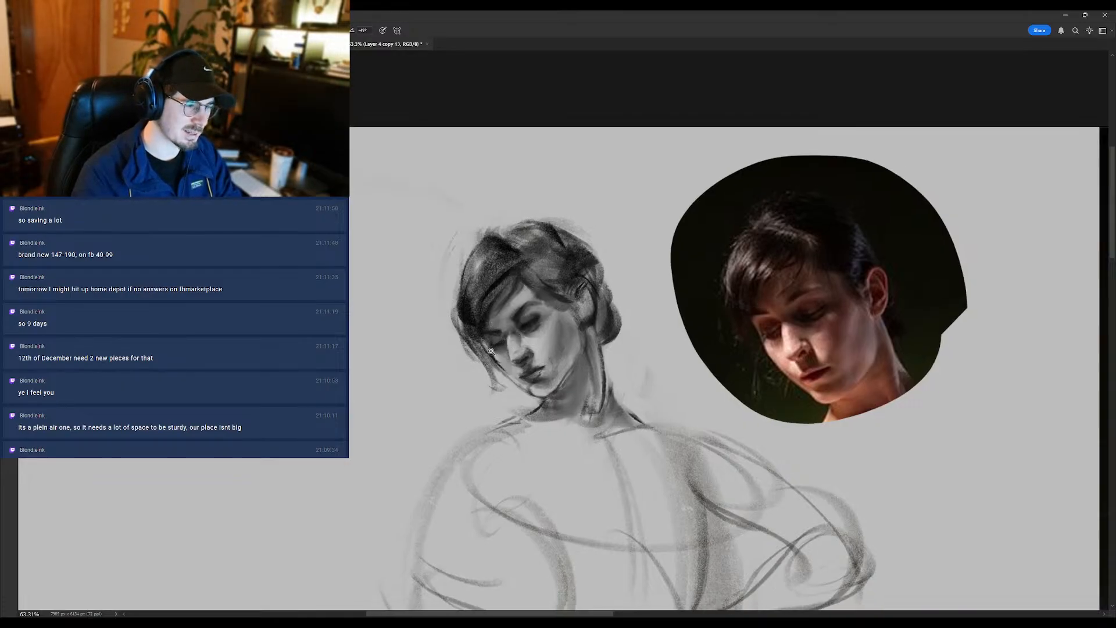
# - Mirror the canvas and compare the head's likeness and proportions with the reference photo at several magnifications
pyautogui.scroll(-5, 495, 352)
pyautogui.scroll(2, 483, 364)
pyautogui.scroll(1, 481, 366)
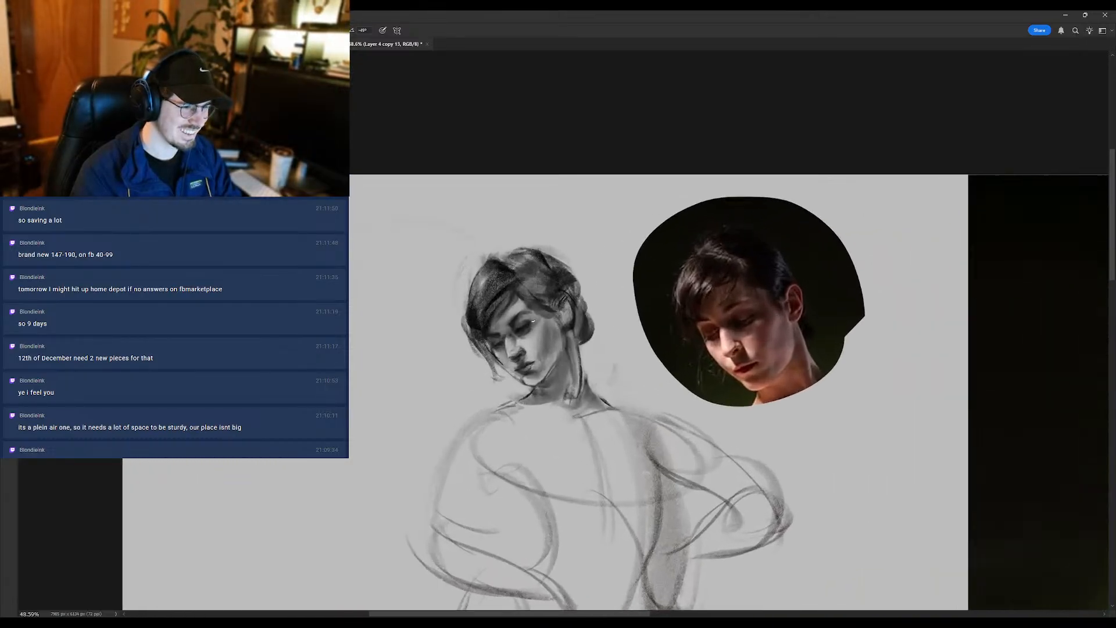
pyautogui.scroll(-4, 530, 327)
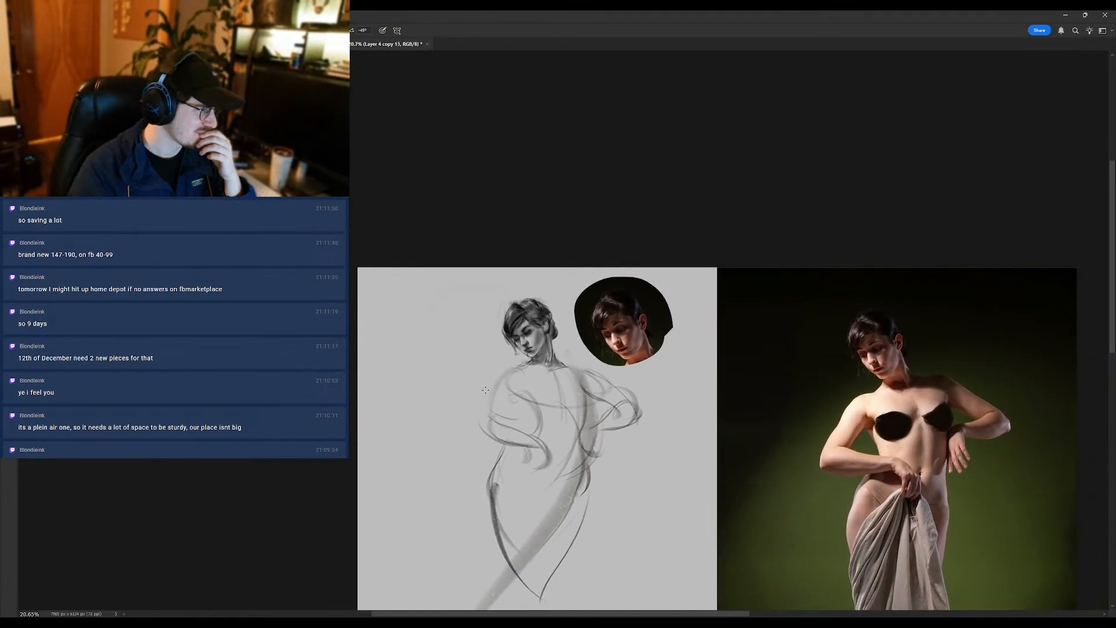
pyautogui.hotkey('ctrl', 'shift', 'h')
pyautogui.moveTo(886, 322); pyautogui.dragTo(875, 320)
pyautogui.scroll(4, 875, 320)
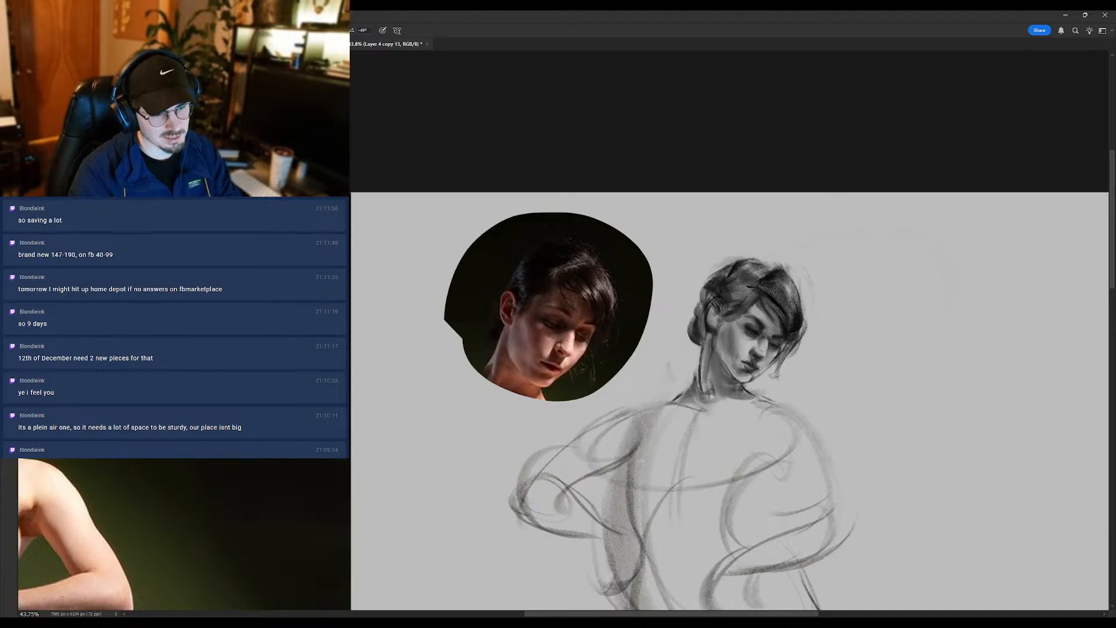
pyautogui.scroll(-4, 757, 316)
pyautogui.scroll(5, 757, 316)
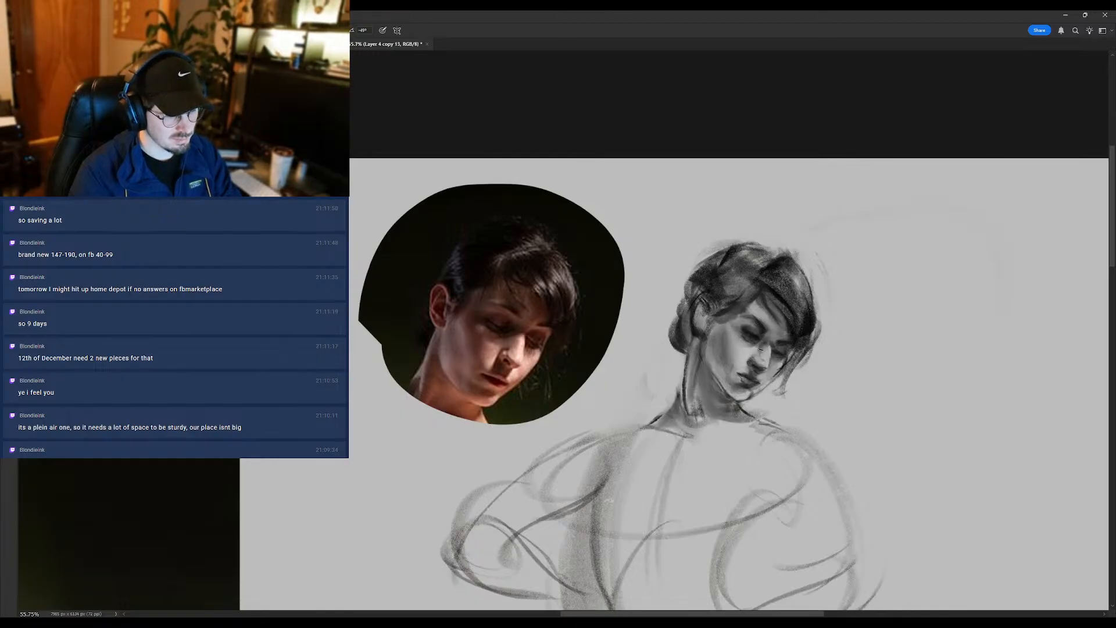
pyautogui.scroll(-4, 758, 368)
pyautogui.scroll(4, 759, 369)
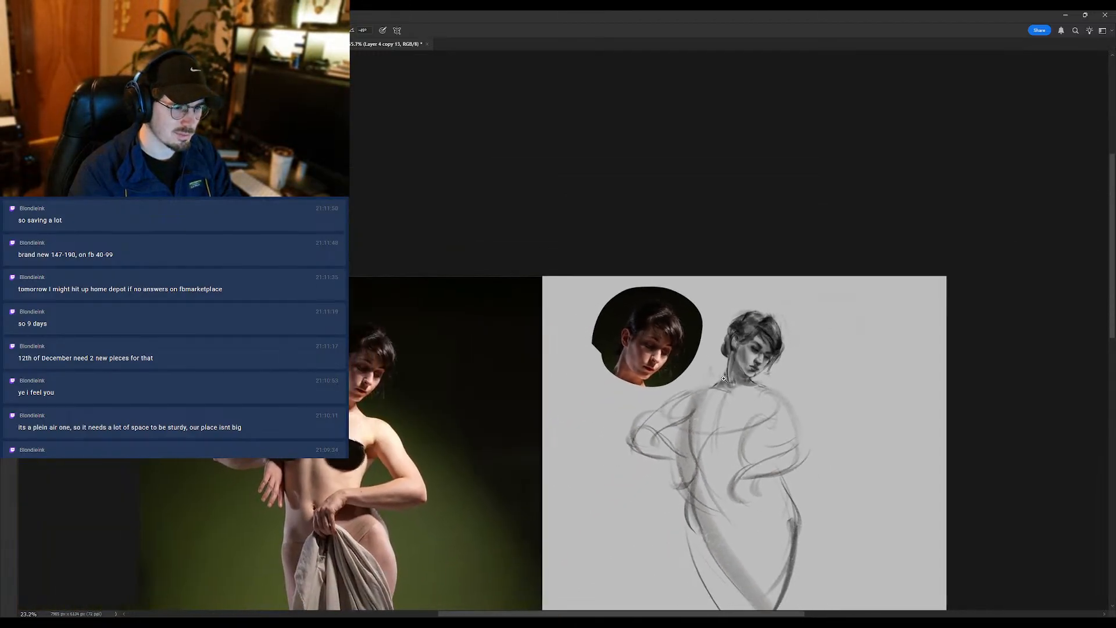
# - Tilt the mirrored view until the face is almost upright and touch up the mouth, nose and temple
pyautogui.press('r')
pyautogui.moveTo(780, 310)
pyautogui.mouseDown()
pyautogui.moveTo(781, 320)
pyautogui.moveTo(757, 233)
pyautogui.moveTo(775, 303)
pyautogui.mouseUp()
pyautogui.hotkey('ctrl', 'space')
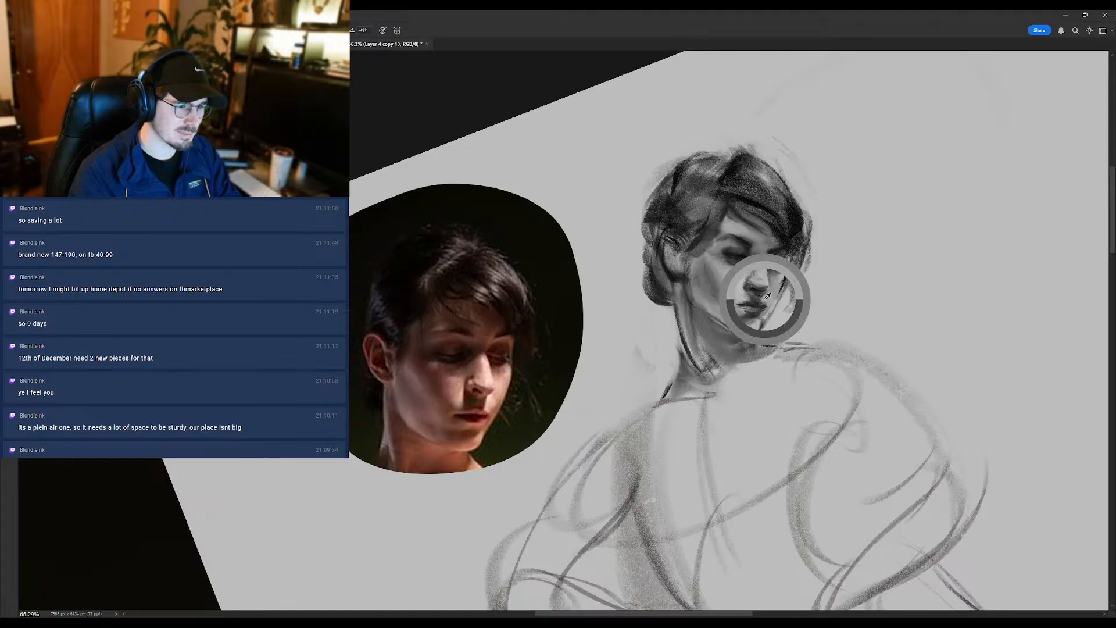
pyautogui.moveTo(758, 298)
pyautogui.mouseDown()
pyautogui.moveTo(727, 313)
pyautogui.moveTo(762, 294)
pyautogui.mouseUp()
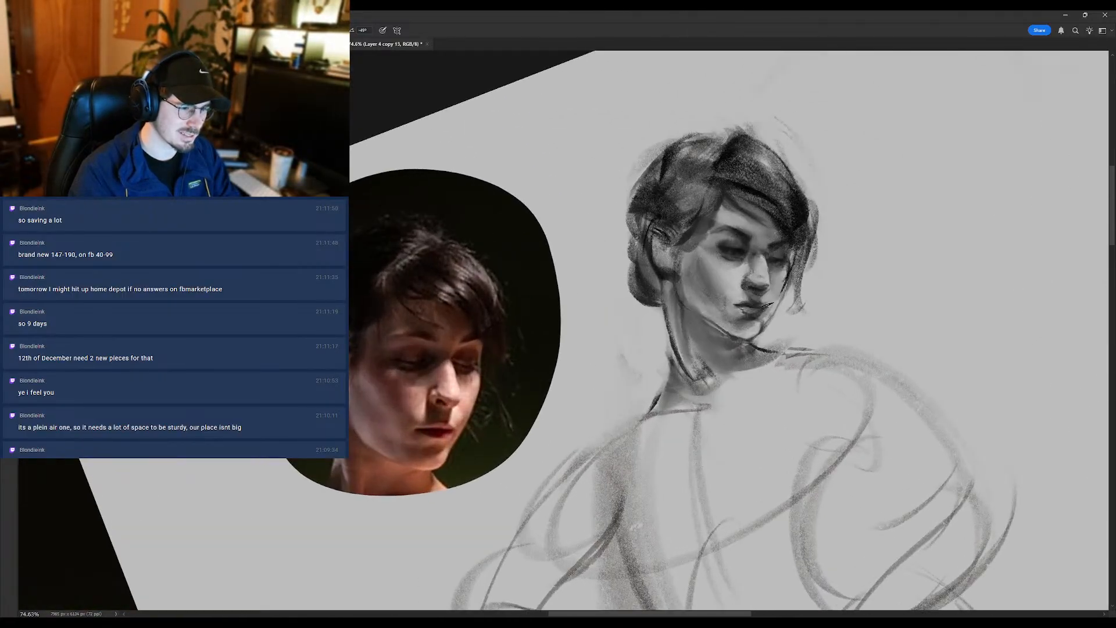
pyautogui.keyDown('alt'); pyautogui.click(763, 297); pyautogui.keyUp('alt')
pyautogui.keyDown('alt'); pyautogui.click(765, 275); pyautogui.keyUp('alt')
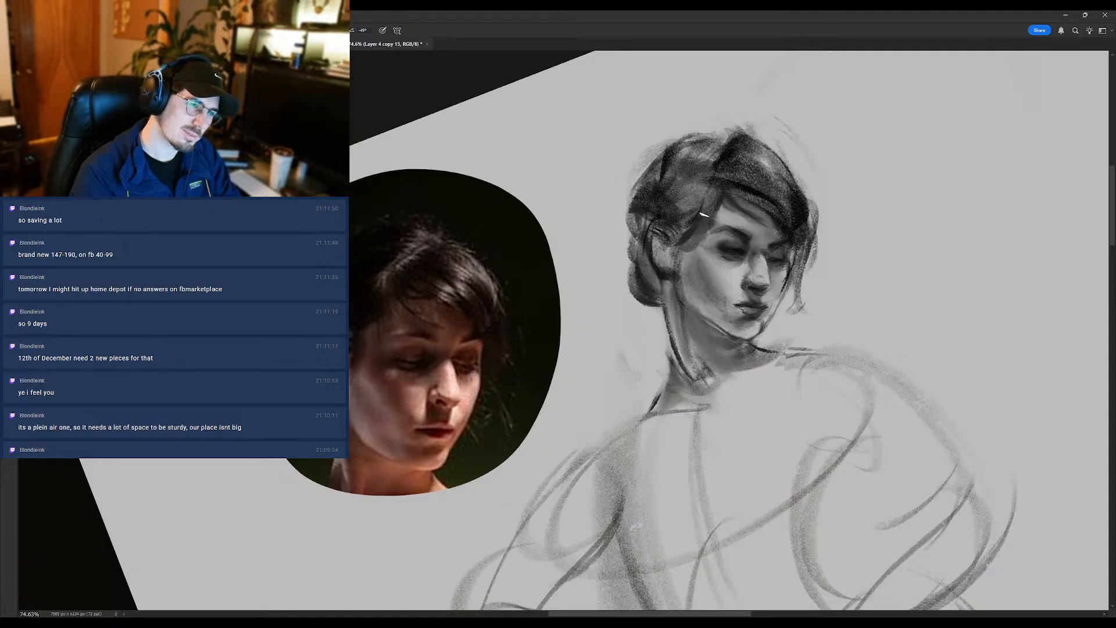
pyautogui.moveTo(722, 224); pyautogui.dragTo(678, 251)
# - Return the view to level and duplicate the drawing layer
pyautogui.press('r')
pyautogui.moveTo(800, 161)
pyautogui.mouseDown()
pyautogui.moveTo(817, 258)
pyautogui.moveTo(831, 263)
pyautogui.mouseUp()
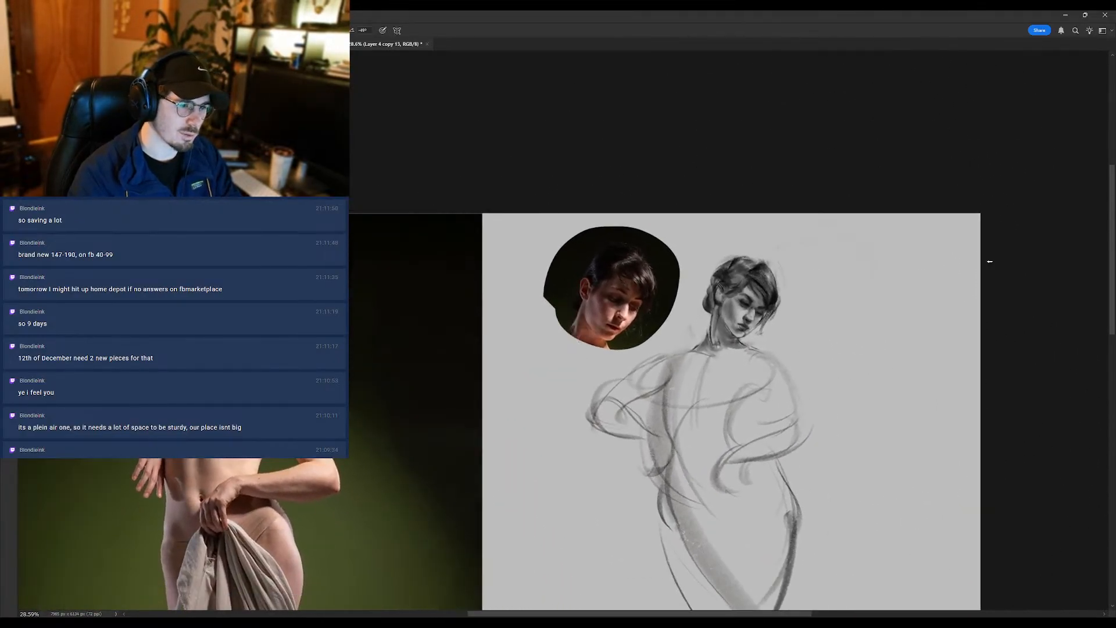
pyautogui.hotkey('ctrl', 'j')
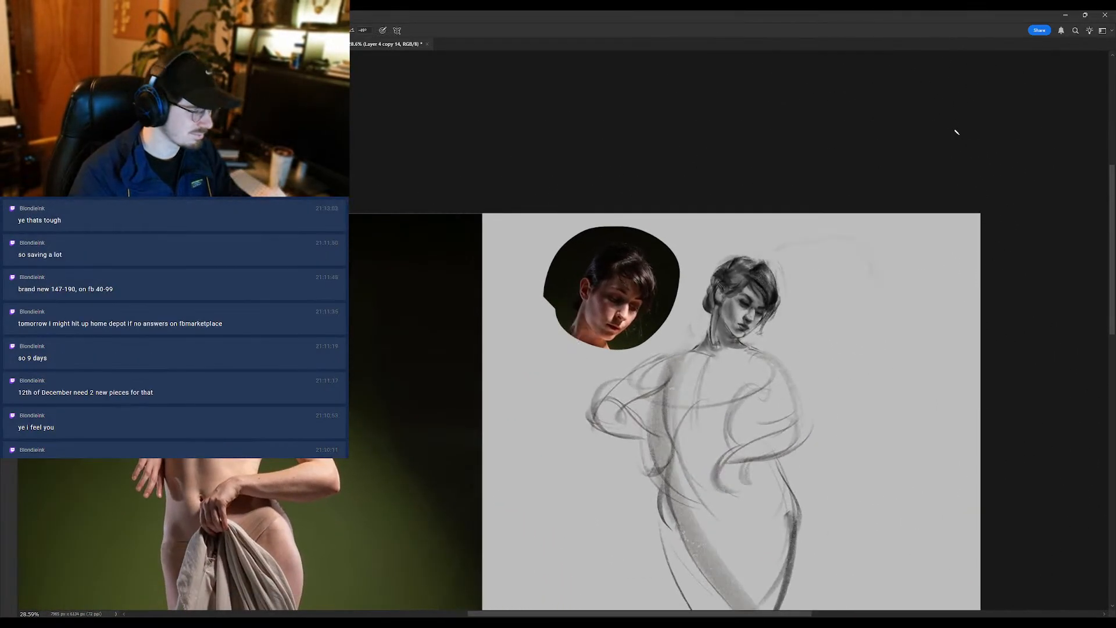
# - Rework the jaw corner and the side of the neck with brush strokes, and switch to the Eraser at the neck's base
pyautogui.moveTo(713, 311); pyautogui.dragTo(731, 306)
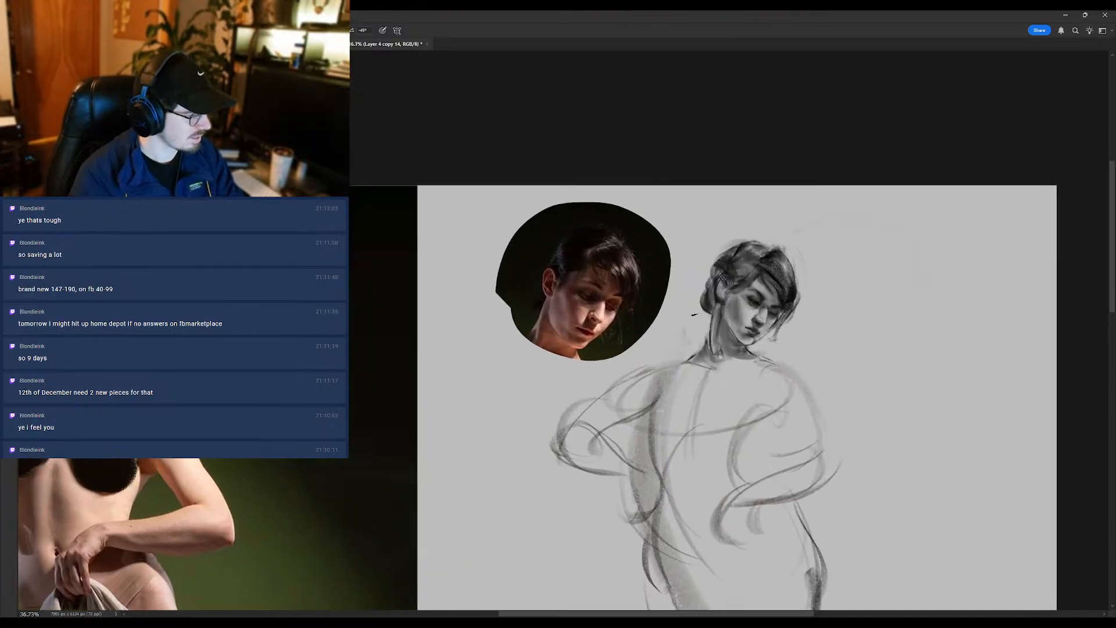
pyautogui.moveTo(720, 334); pyautogui.dragTo(723, 356)
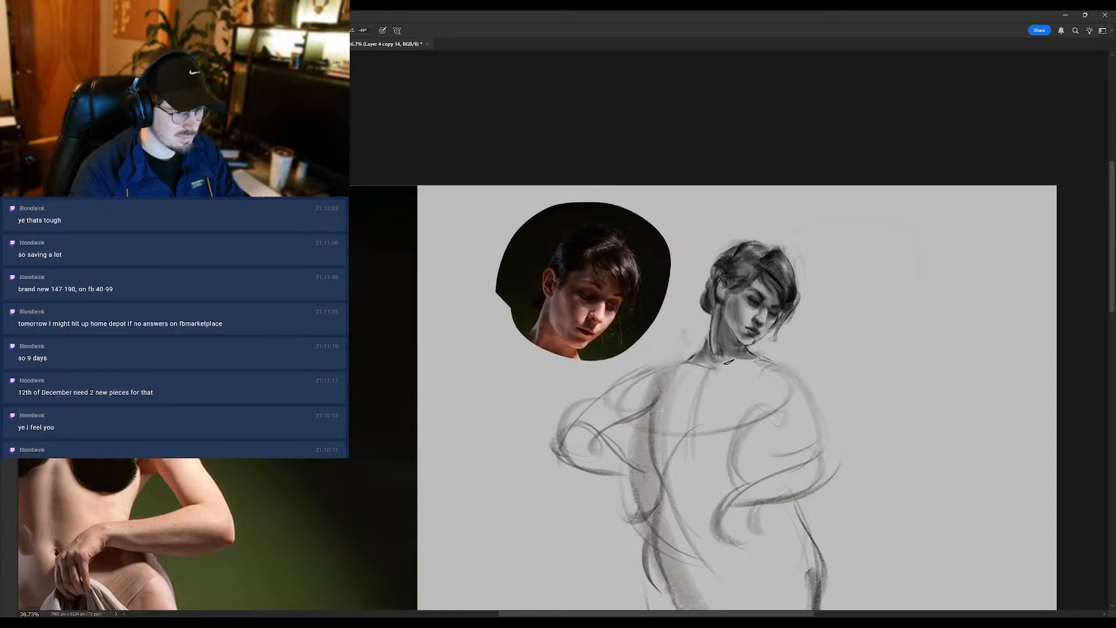
pyautogui.press('e')
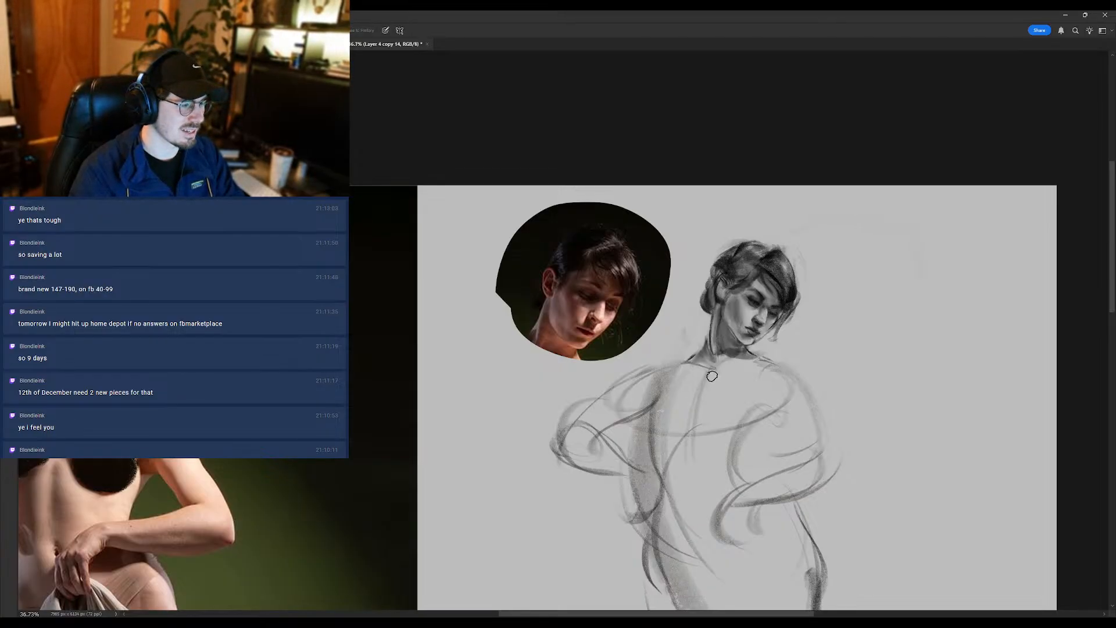
pyautogui.scroll(-2, 707, 372)
pyautogui.scroll(3, 697, 372)
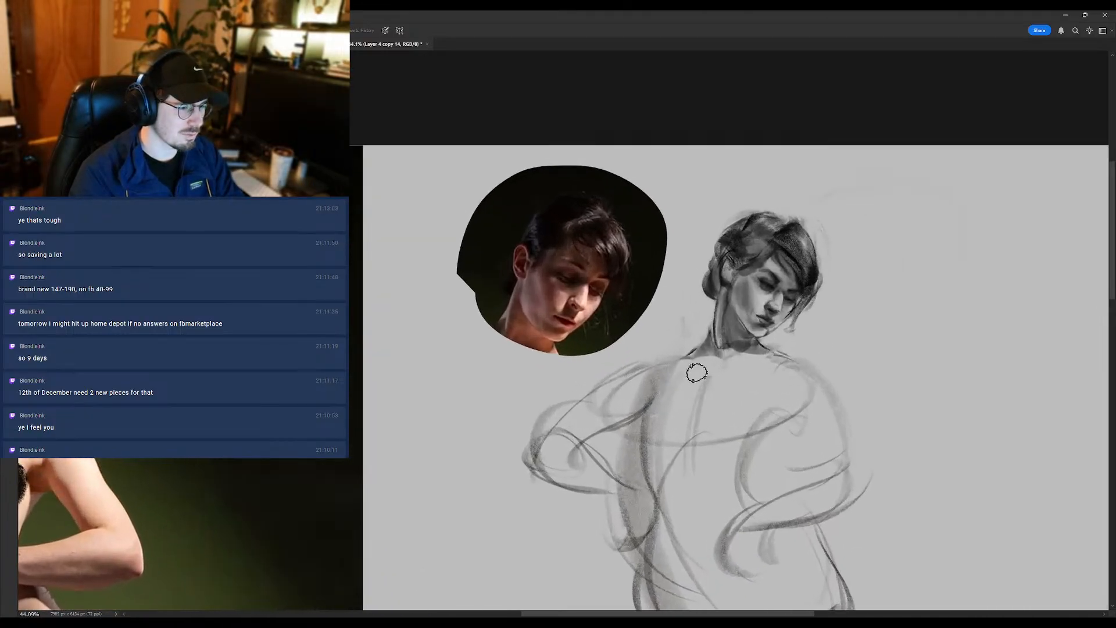
pyautogui.press('b')
pyautogui.moveTo(707, 335)
pyautogui.mouseDown()
pyautogui.moveTo(649, 367)
pyautogui.moveTo(733, 351)
pyautogui.moveTo(686, 348)
pyautogui.mouseUp()
pyautogui.hotkey('ctrl', 'z')
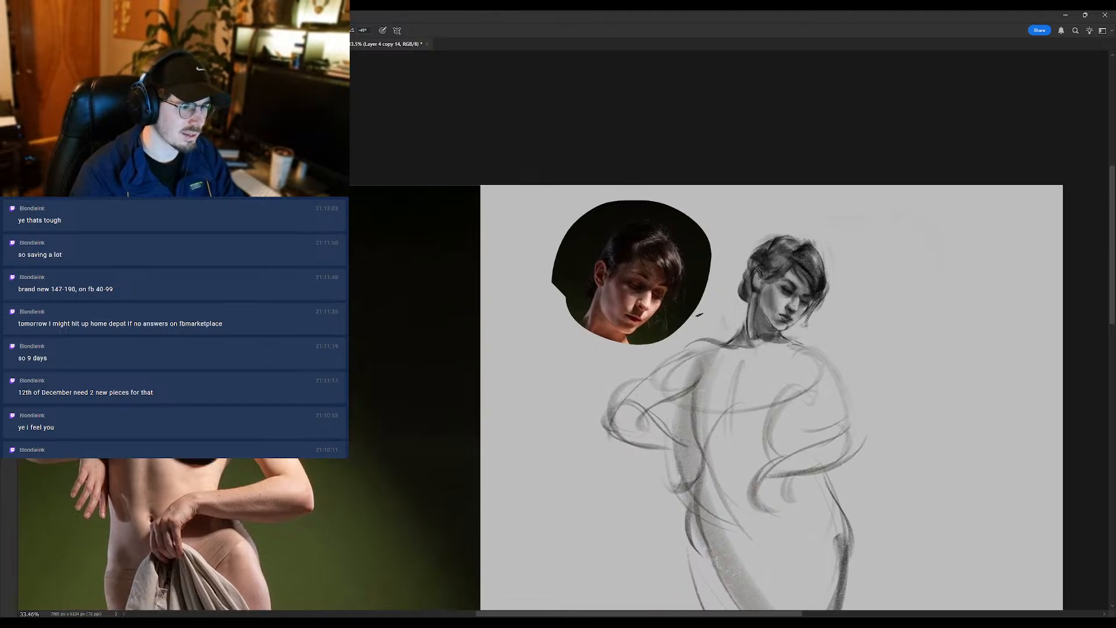
pyautogui.hotkey('ctrl', 'z')
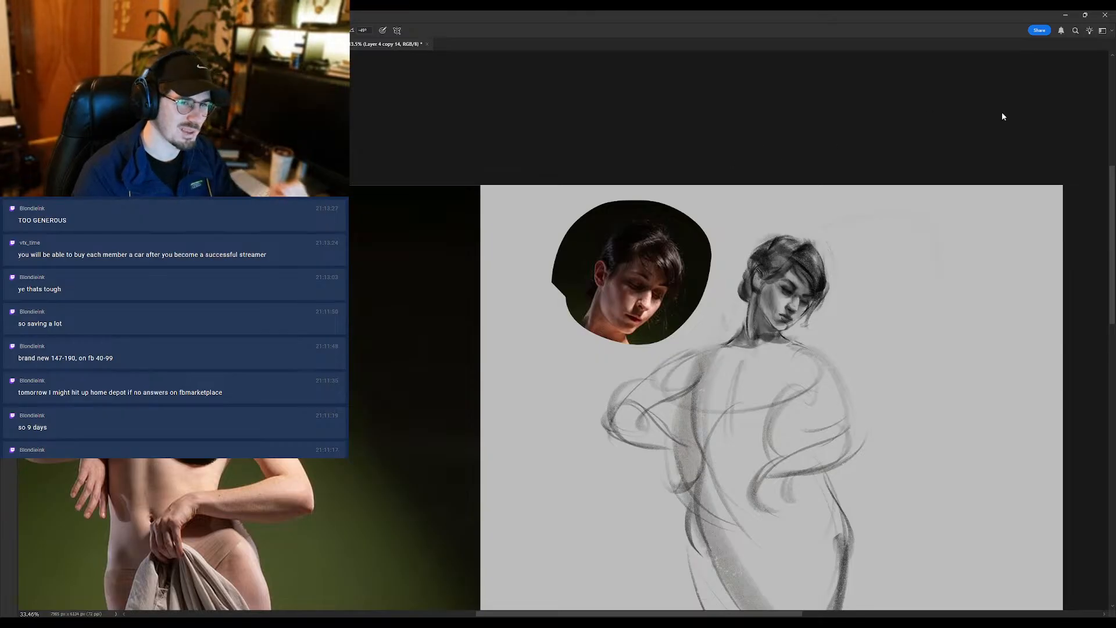
# - Adjust the tones around the eyes with the Dodge/Burn tool and shade the cheek and jaw with the Brush
pyautogui.scroll(2, 786, 319)
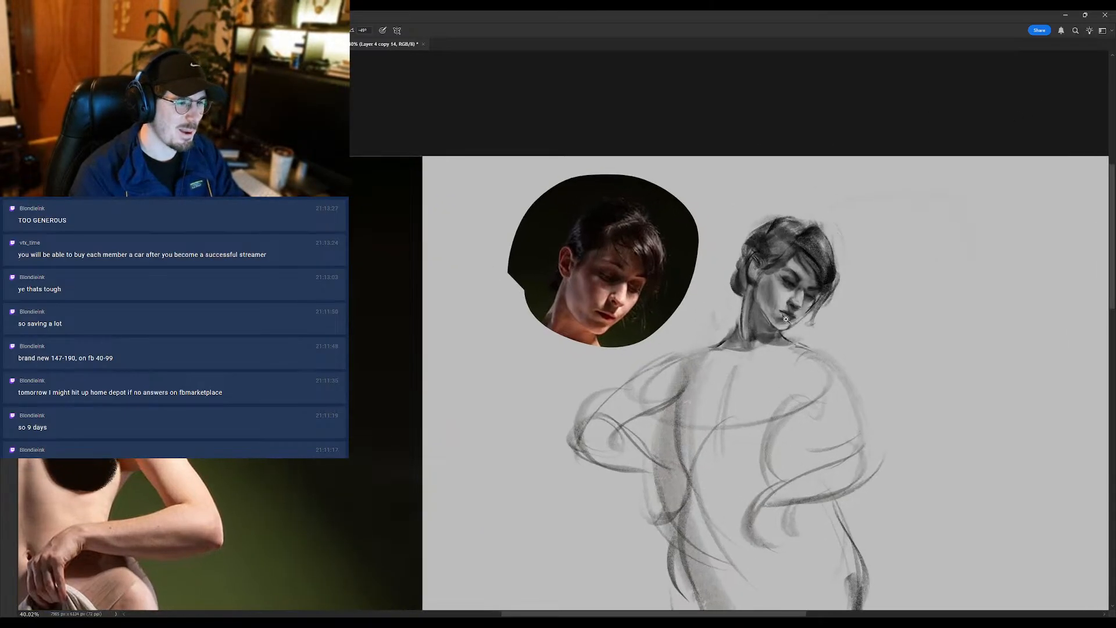
pyautogui.press('o')
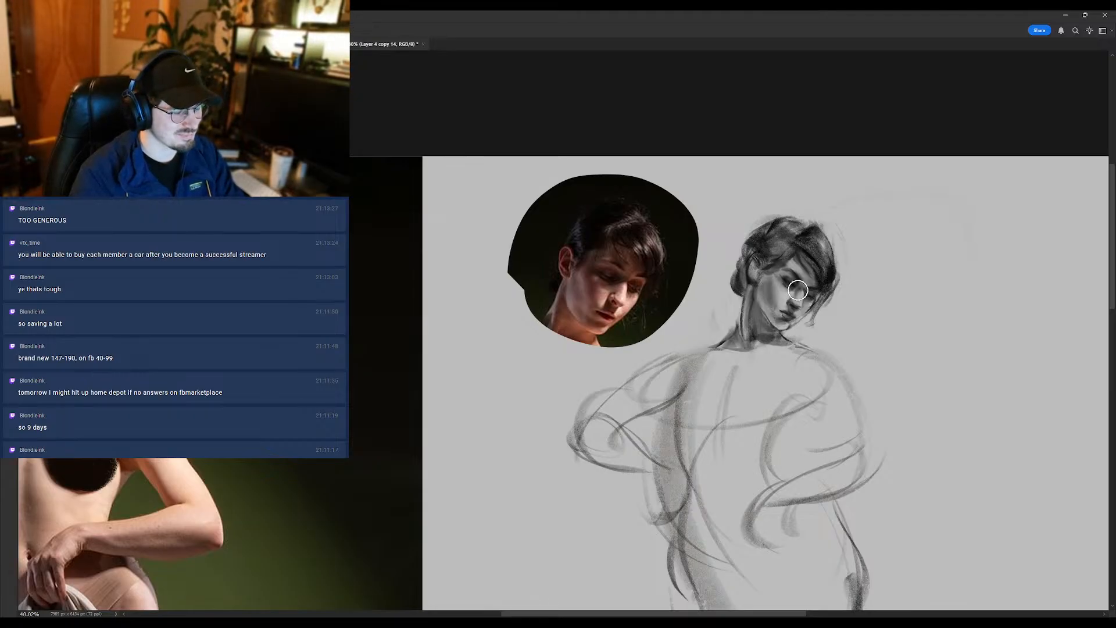
pyautogui.press('b')
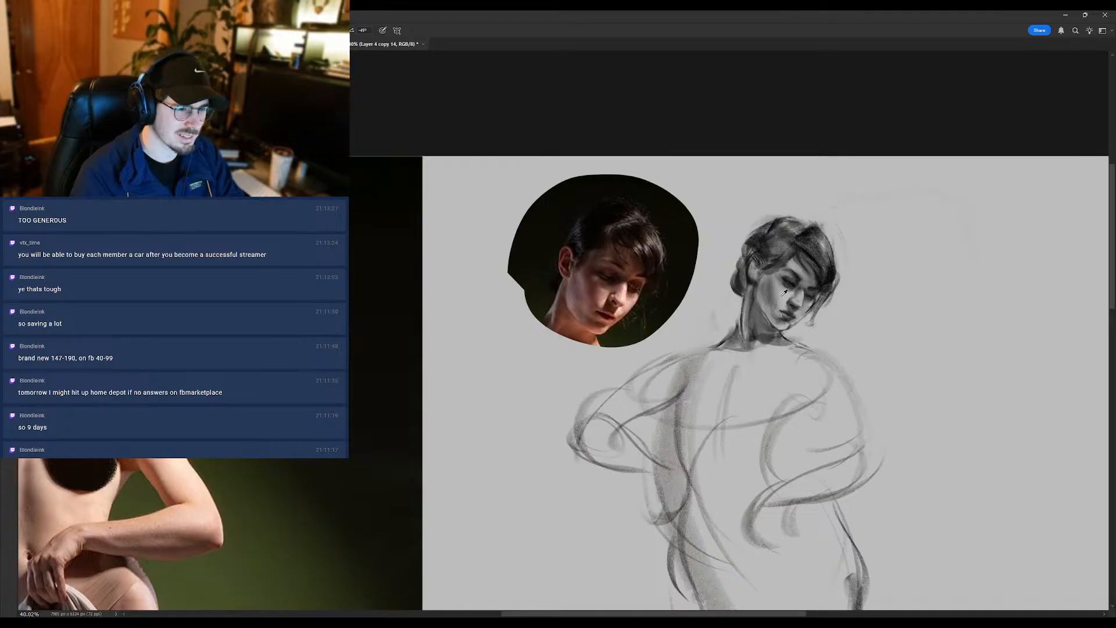
pyautogui.keyDown('alt'); pyautogui.click(773, 288); pyautogui.keyUp('alt')
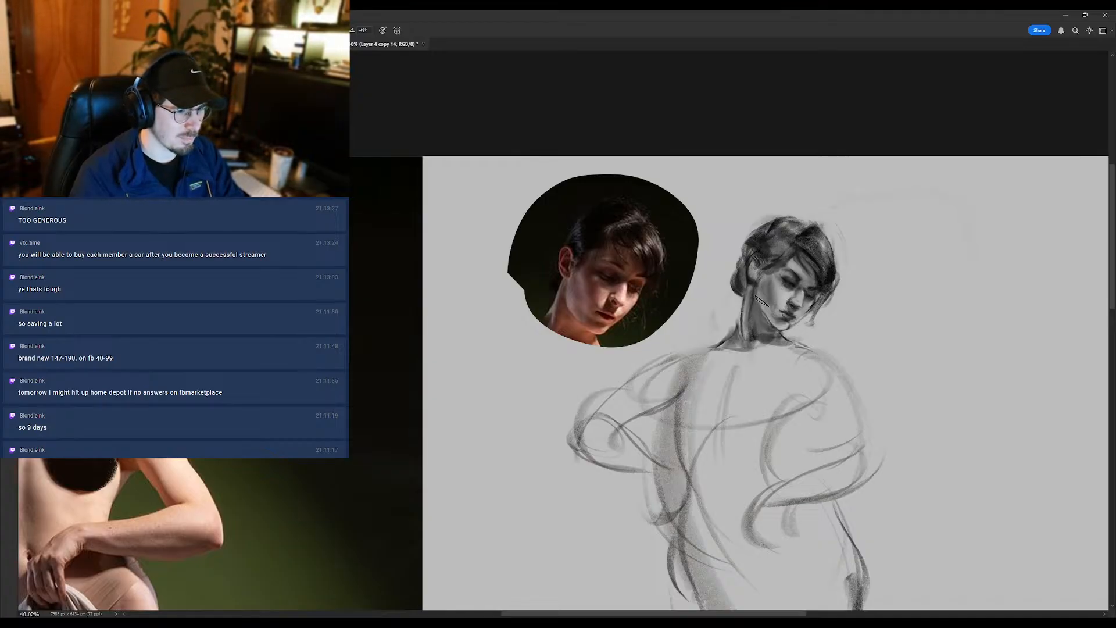
pyautogui.moveTo(777, 303)
pyautogui.mouseDown()
pyautogui.moveTo(764, 280)
pyautogui.moveTo(785, 273)
pyautogui.mouseUp()
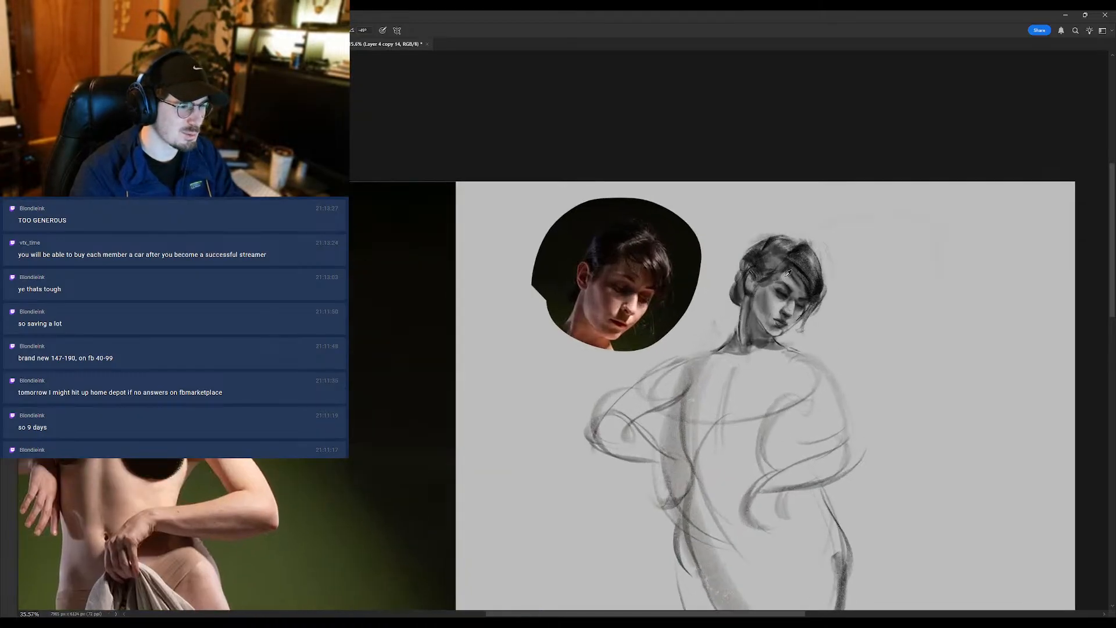
# - Refine the near eye, the brow and the side of the cheek with small brush dabs
pyautogui.moveTo(773, 289)
pyautogui.mouseDown()
pyautogui.moveTo(734, 289)
pyautogui.moveTo(778, 291)
pyautogui.mouseUp()
pyautogui.keyDown('alt'); pyautogui.click(775, 290); pyautogui.keyUp('alt')
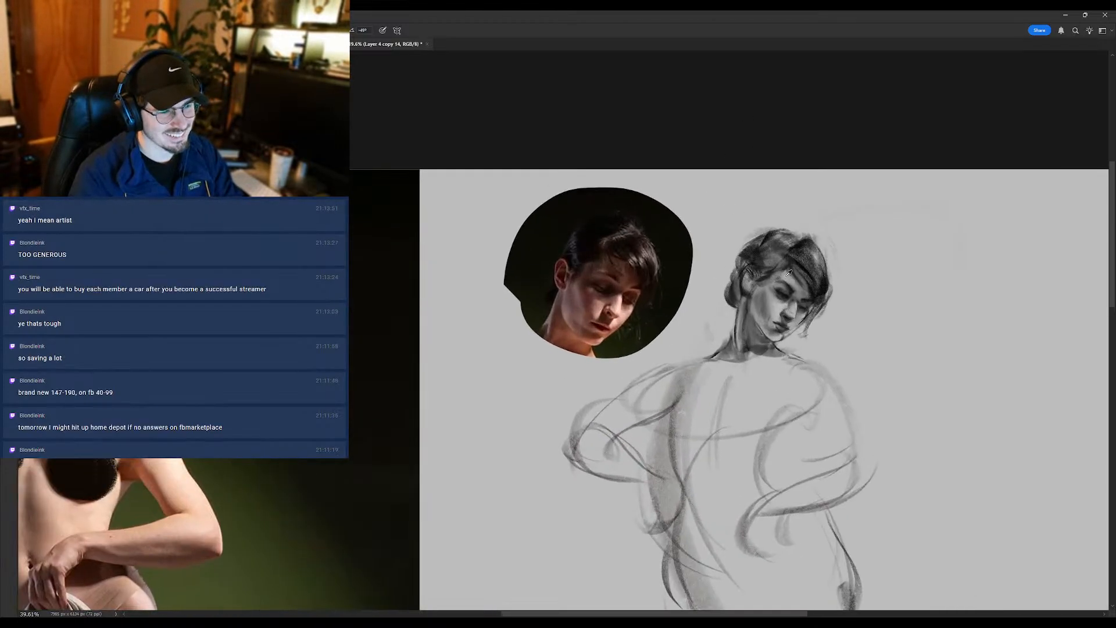
pyautogui.keyDown('alt'); pyautogui.click(787, 272); pyautogui.keyUp('alt')
pyautogui.keyDown('alt'); pyautogui.click(788, 289); pyautogui.keyUp('alt')
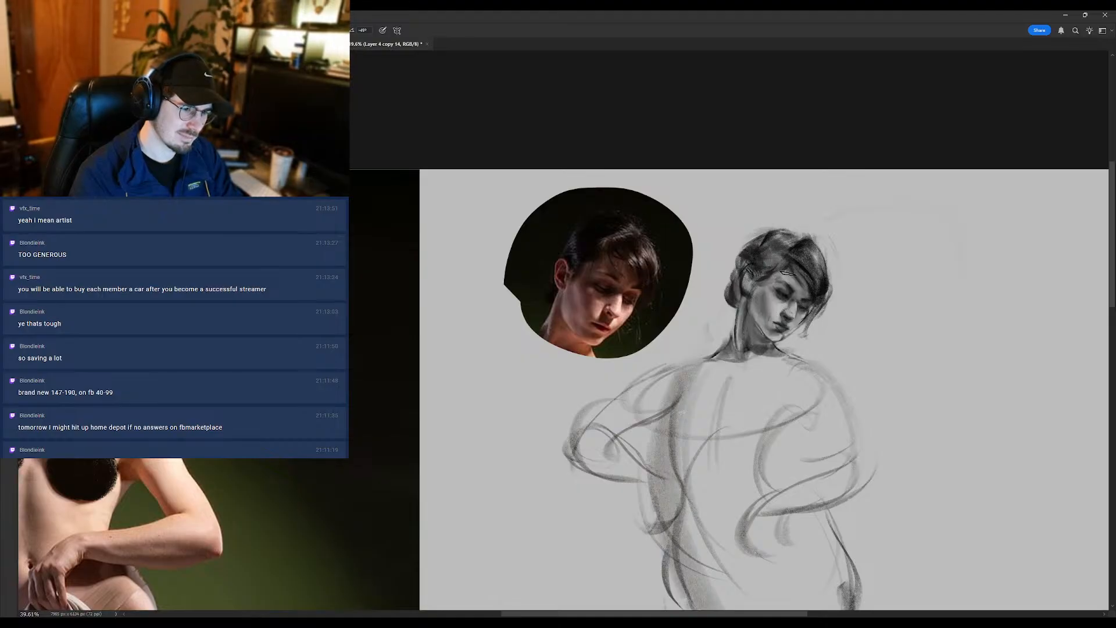
pyautogui.moveTo(757, 295)
pyautogui.mouseDown()
pyautogui.moveTo(731, 305)
pyautogui.moveTo(764, 291)
pyautogui.mouseUp()
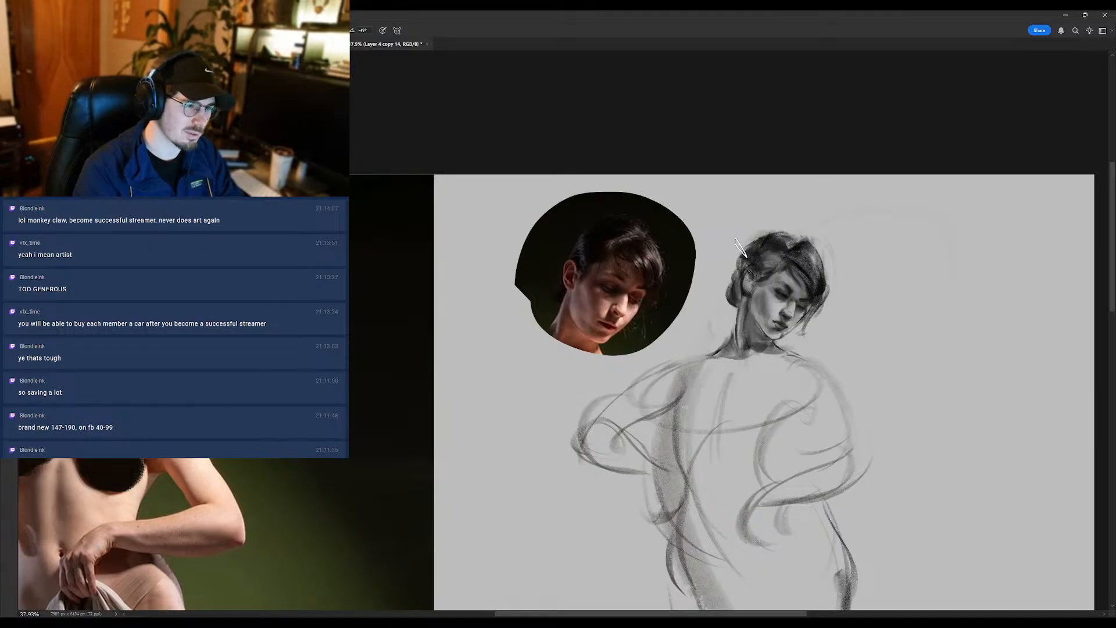
pyautogui.scroll(-2, 774, 259)
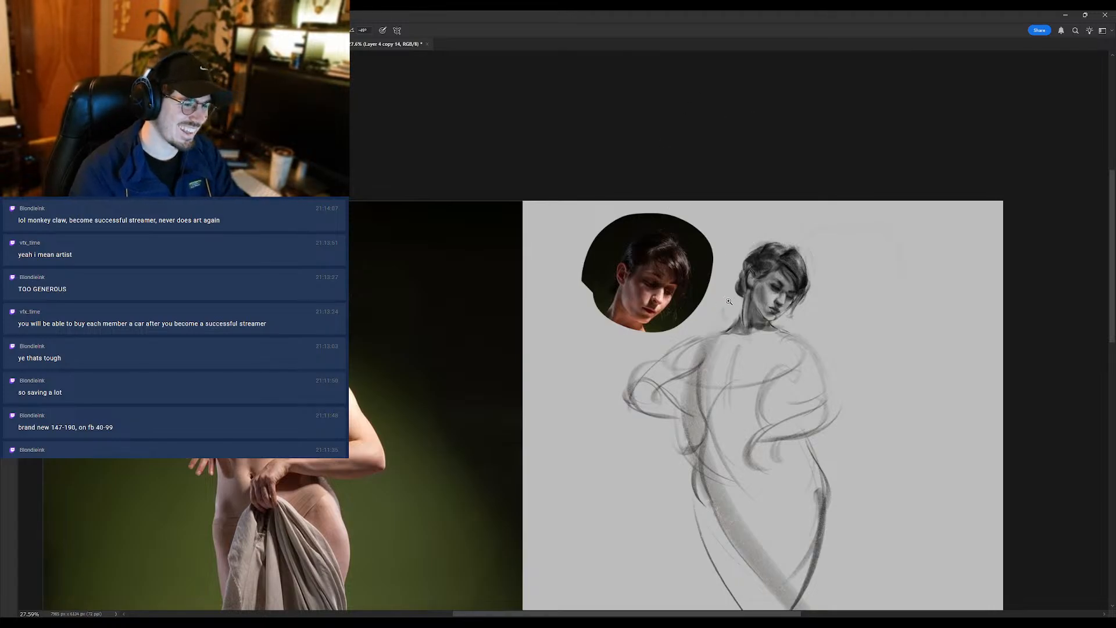
pyautogui.scroll(1, 727, 298)
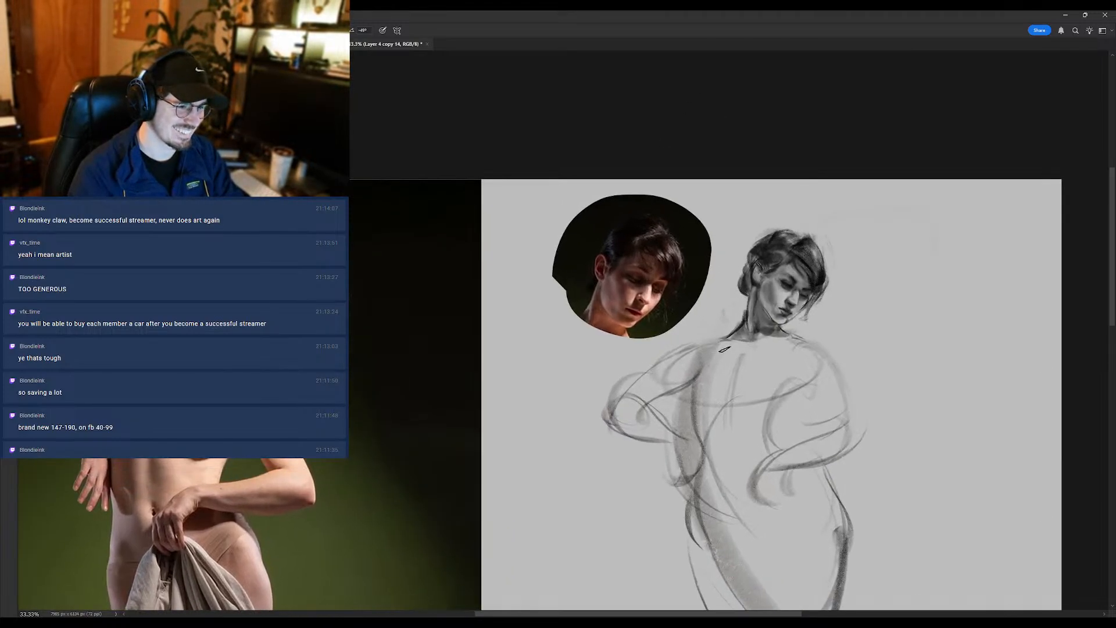
pyautogui.press('e')
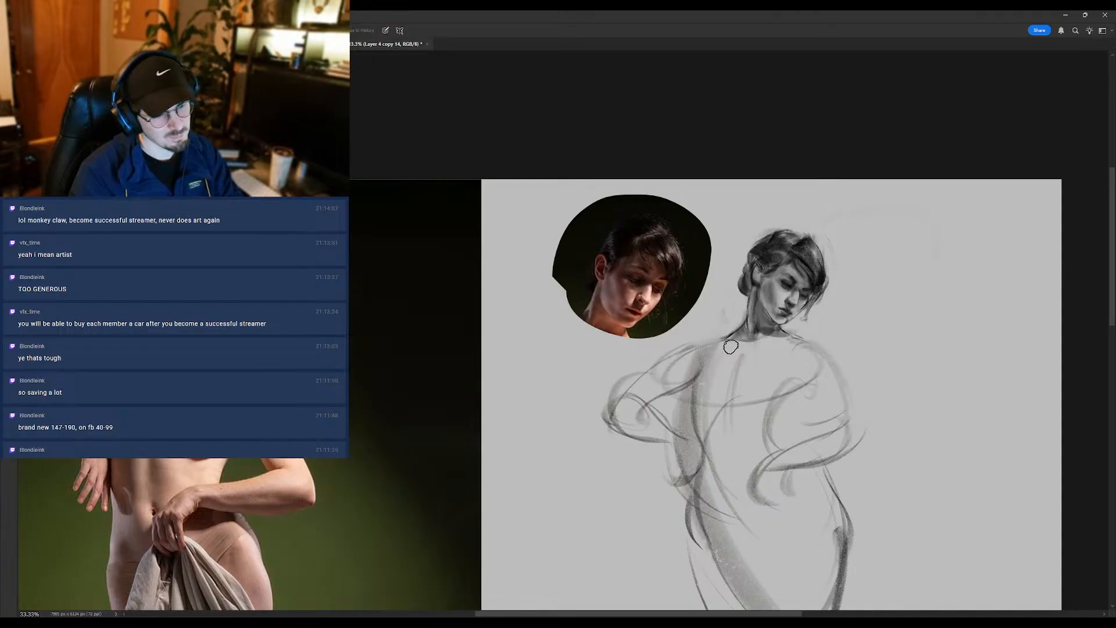
pyautogui.press('b')
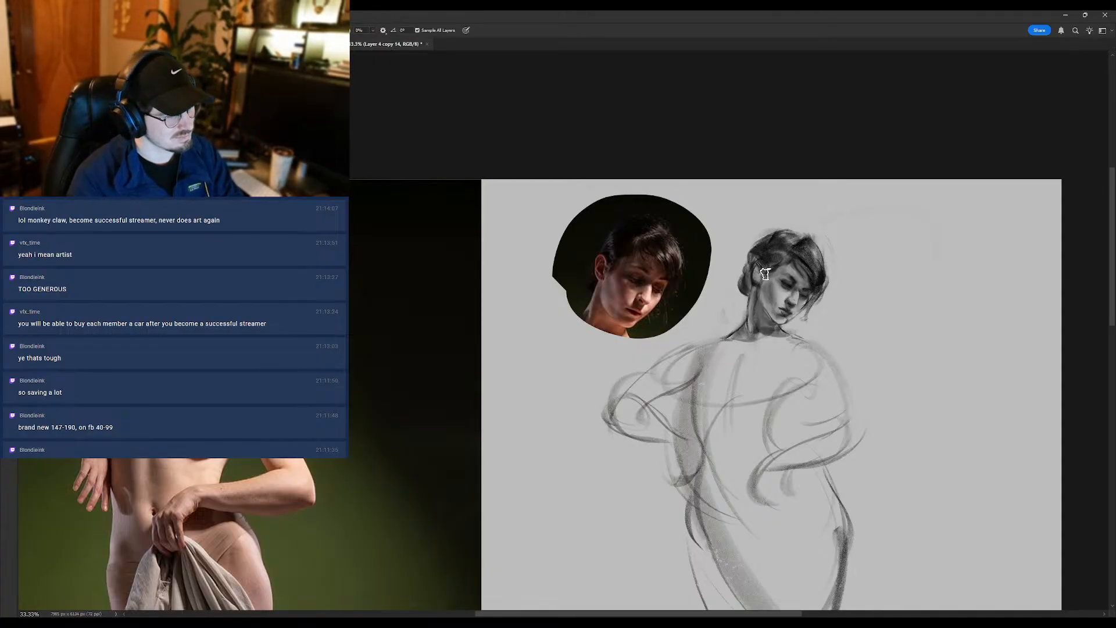
pyautogui.hotkey('shift', 'b')
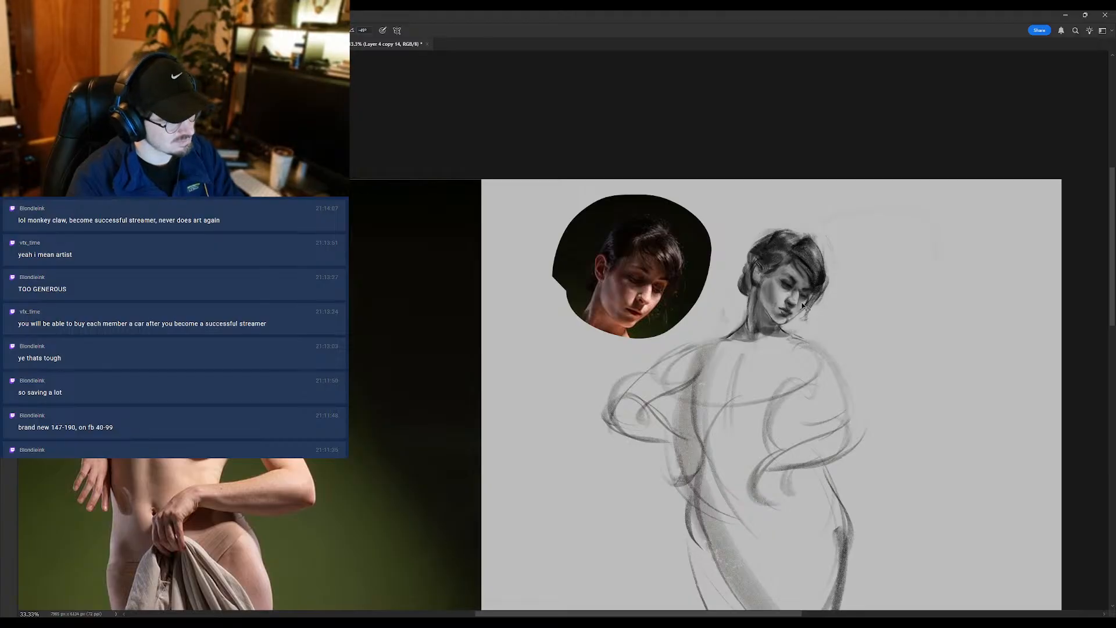
# - Tilt the view slightly around the enlarged head and touch up the far side of the face beside the nose
pyautogui.press('r')
pyautogui.moveTo(779, 314); pyautogui.dragTo(767, 209)
pyautogui.hotkey('ctrl', 'space')
pyautogui.moveTo(766, 278); pyautogui.dragTo(785, 233)
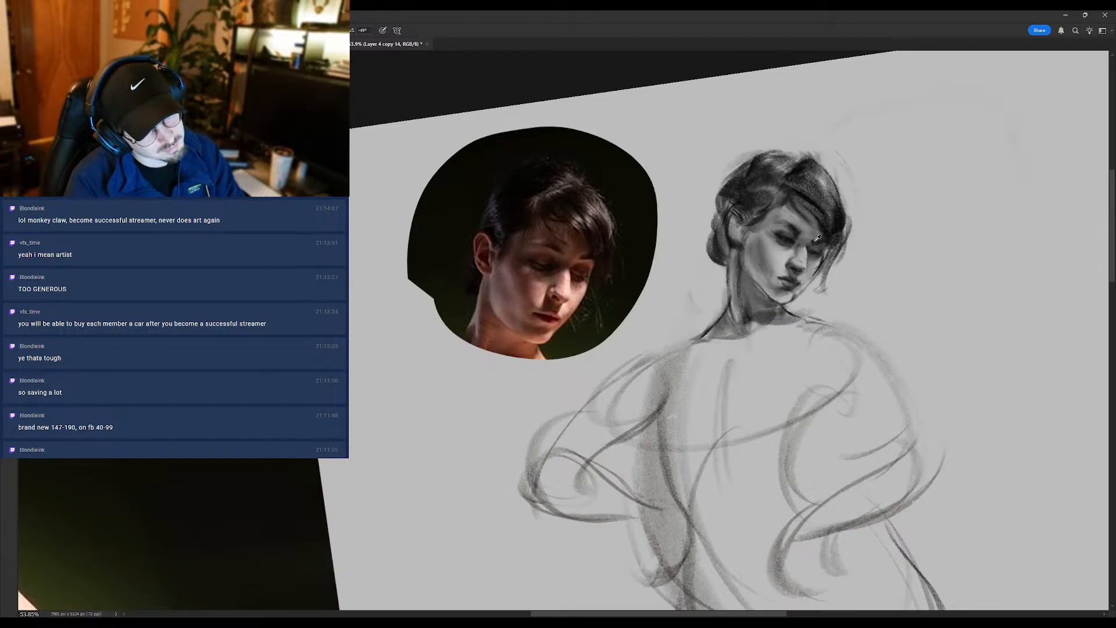
pyautogui.hotkey('ctrl', 'space')
pyautogui.moveTo(803, 230)
pyautogui.mouseDown()
pyautogui.moveTo(756, 233)
pyautogui.moveTo(799, 244)
pyautogui.mouseUp()
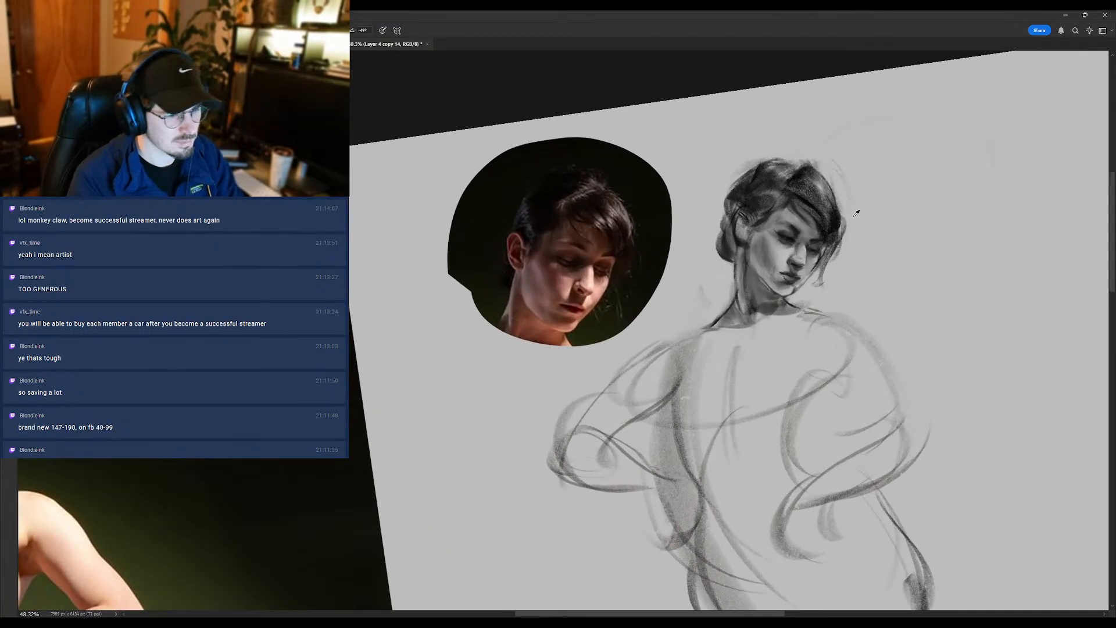
pyautogui.keyDown('alt'); pyautogui.click(816, 256); pyautogui.keyUp('alt')
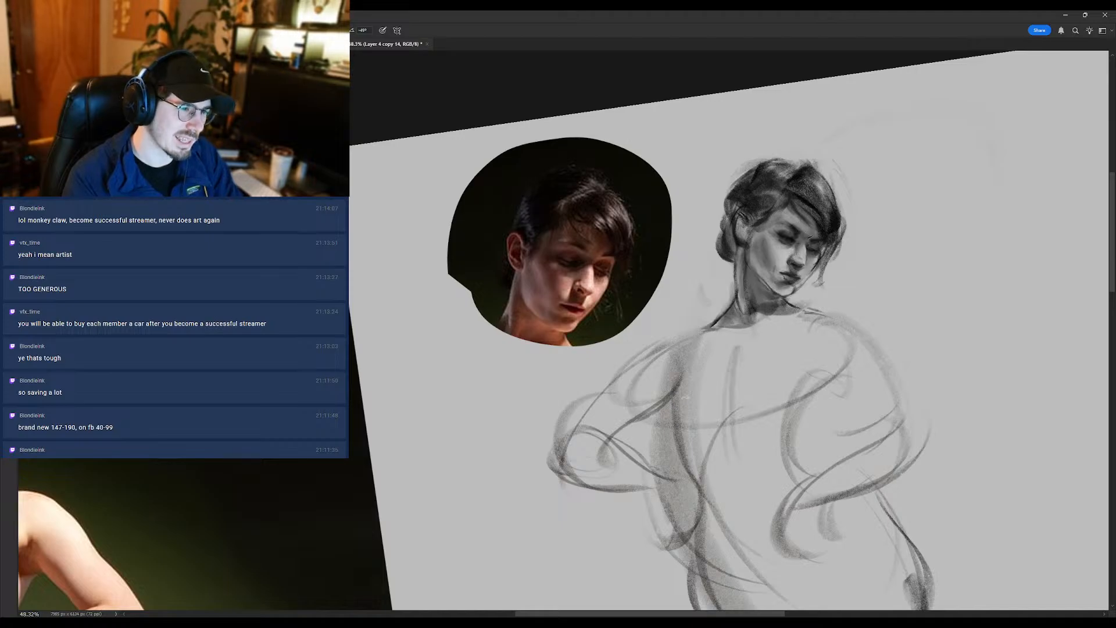
# - Touch up the near eye and the side of the cheek with small brush strokes
pyautogui.keyDown('alt'); pyautogui.click(810, 236); pyautogui.keyUp('alt')
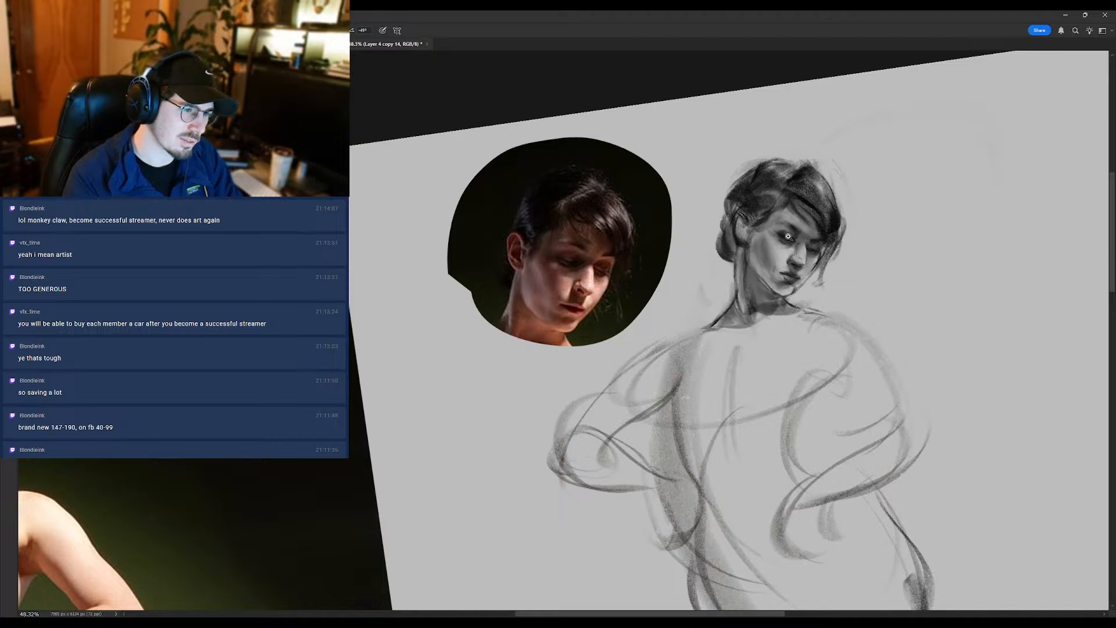
pyautogui.moveTo(788, 237)
pyautogui.mouseDown()
pyautogui.moveTo(734, 236)
pyautogui.moveTo(786, 232)
pyautogui.moveTo(728, 267)
pyautogui.mouseUp()
pyautogui.keyDown('alt'); pyautogui.click(792, 238); pyautogui.keyUp('alt')
# - Straighten the tilted view to upright and flip the canvas horizontally
pyautogui.press('r')
pyautogui.moveTo(835, 195); pyautogui.dragTo(845, 221)
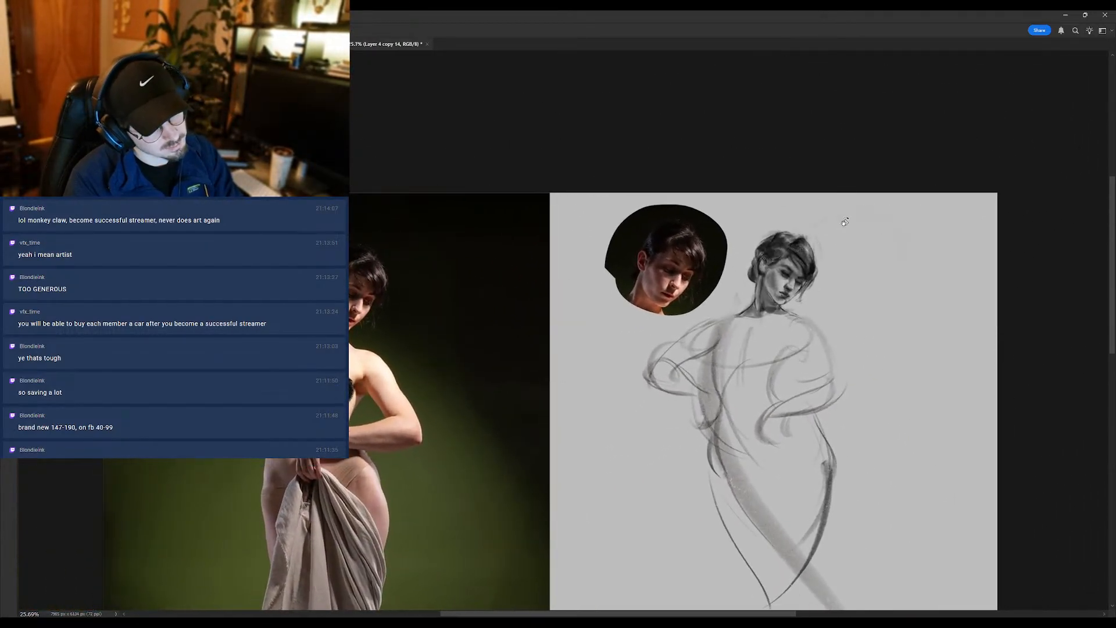
pyautogui.hotkey('ctrl', 'shift', 'h')
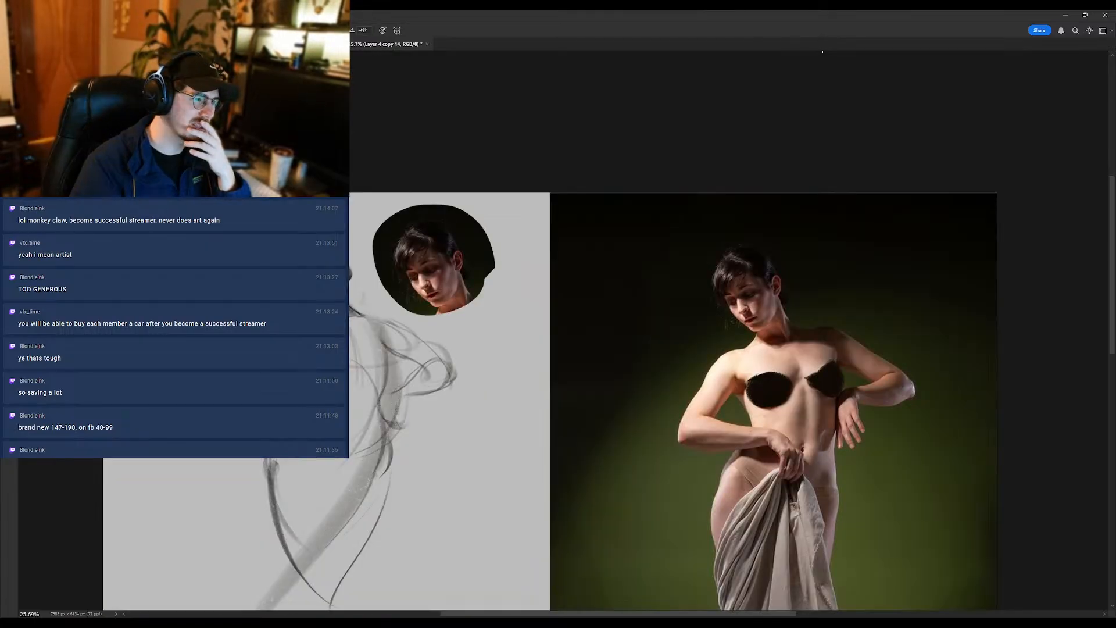
# - Refine the eye, nose and temple of the mirrored head with small brush strokes against the reference
pyautogui.moveTo(424, 224); pyautogui.dragTo(463, 241)
pyautogui.click(422, 259)
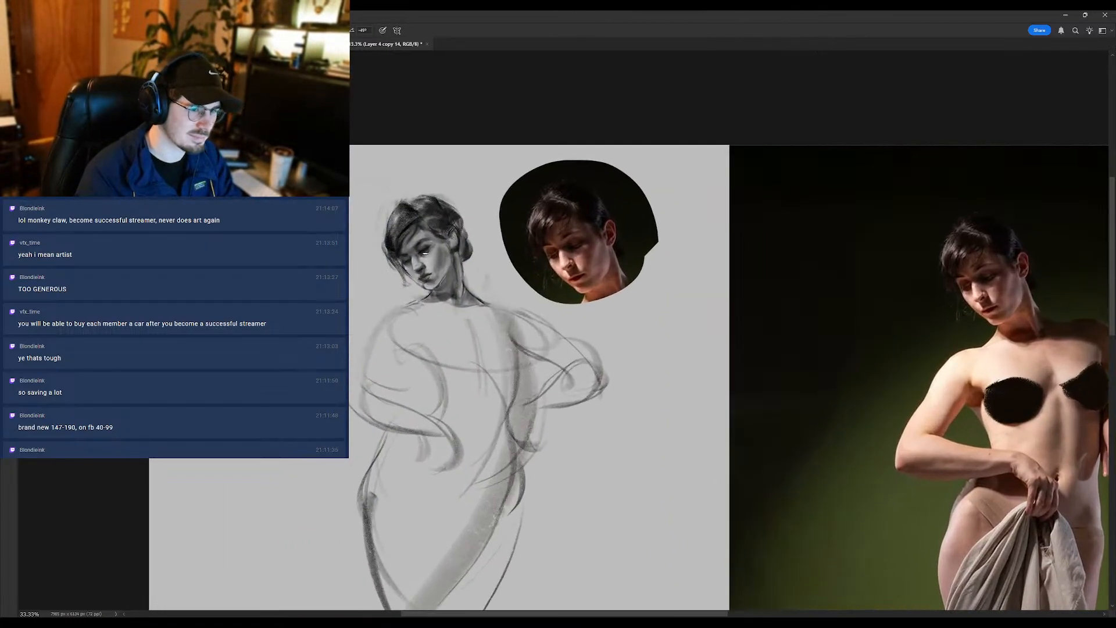
pyautogui.moveTo(428, 276); pyautogui.dragTo(390, 317)
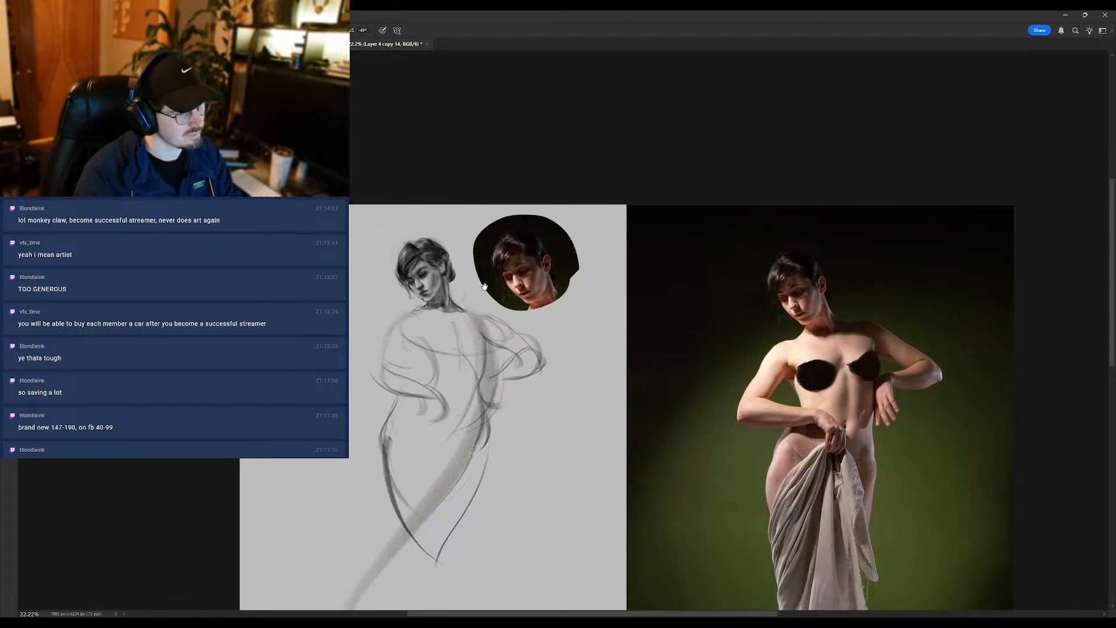
pyautogui.scroll(2, 415, 272)
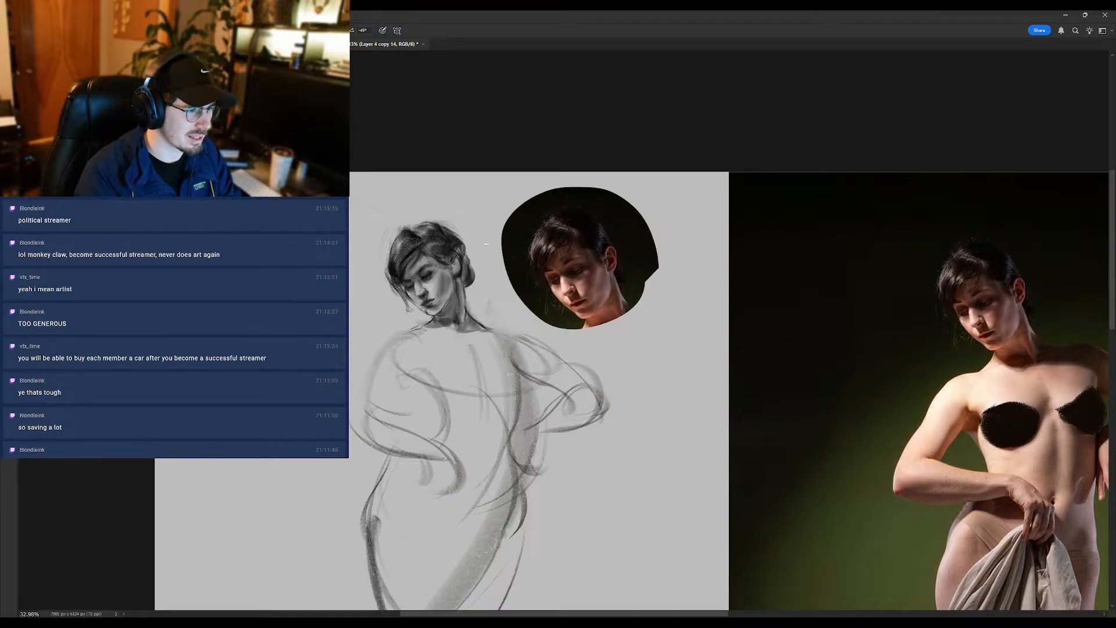
pyautogui.keyDown('alt'); pyautogui.click(411, 255); pyautogui.keyUp('alt')
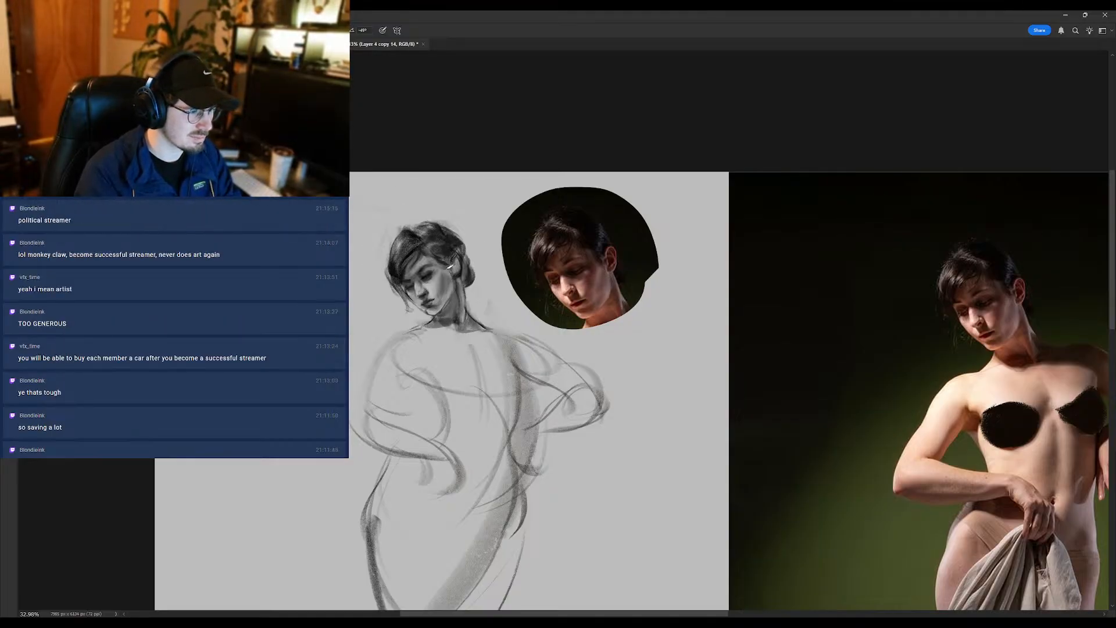
pyautogui.moveTo(440, 257)
pyautogui.mouseDown()
pyautogui.moveTo(398, 263)
pyautogui.moveTo(448, 278)
pyautogui.mouseUp()
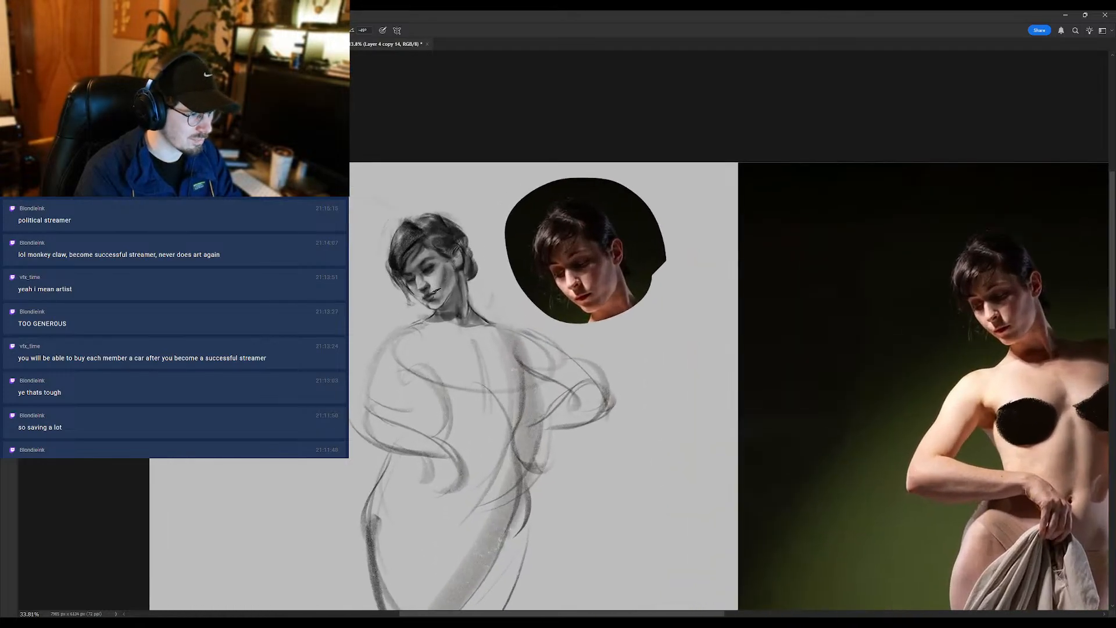
# - Smudge the cheek tones beside the mouth and up to the temple, and return to the Brush
pyautogui.hotkey('shift', 'b')
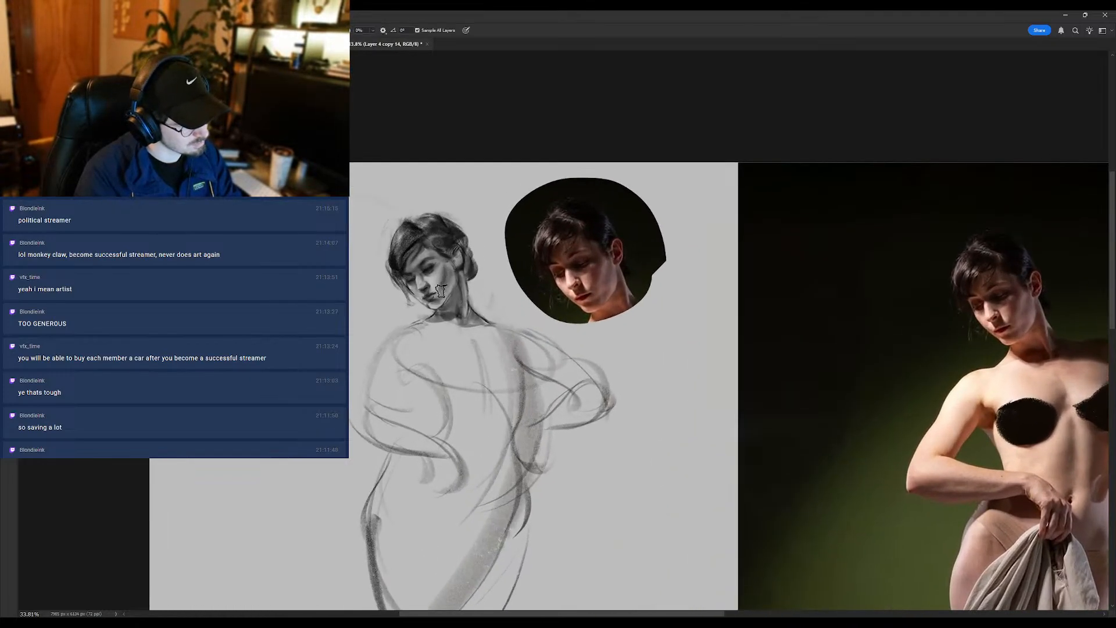
pyautogui.moveTo(442, 291)
pyautogui.mouseDown()
pyautogui.moveTo(448, 267)
pyautogui.moveTo(443, 293)
pyautogui.mouseUp()
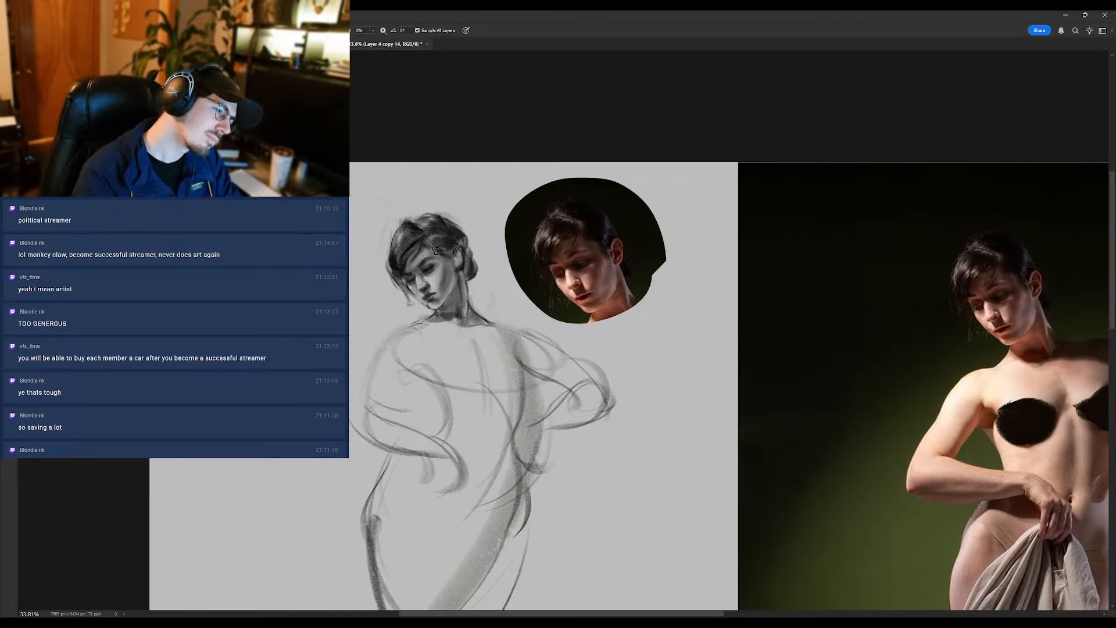
pyautogui.hotkey('shift', 'b')
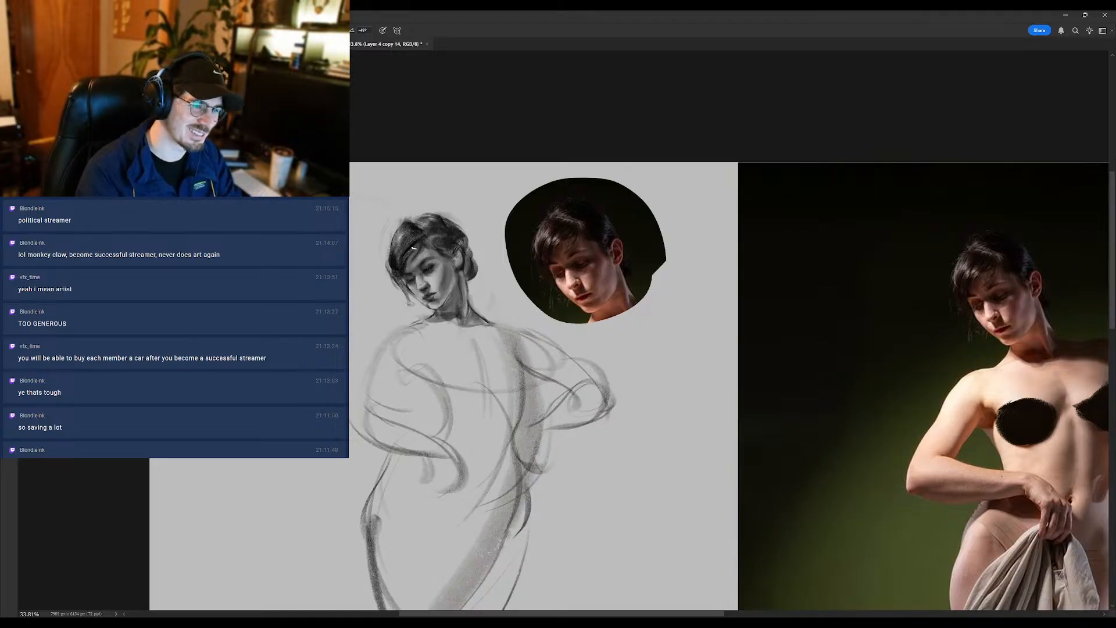
# - Touch up the mouth and chin of the mirrored head with short brush strokes
pyautogui.scroll(3, 416, 282)
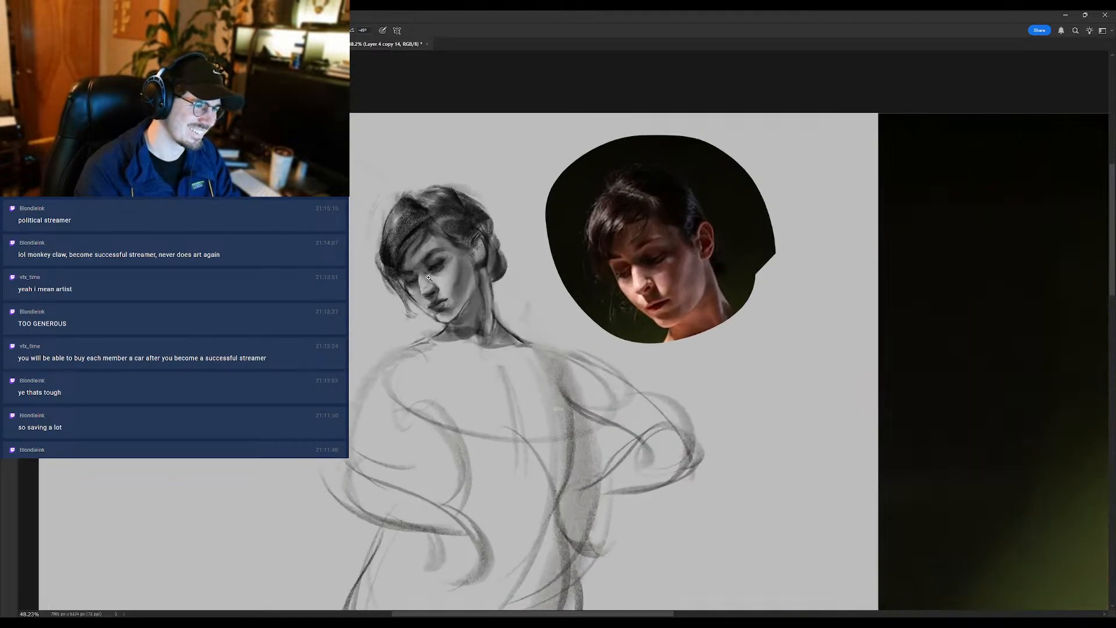
pyautogui.scroll(-3, 413, 255)
pyautogui.moveTo(412, 251); pyautogui.dragTo(340, 271)
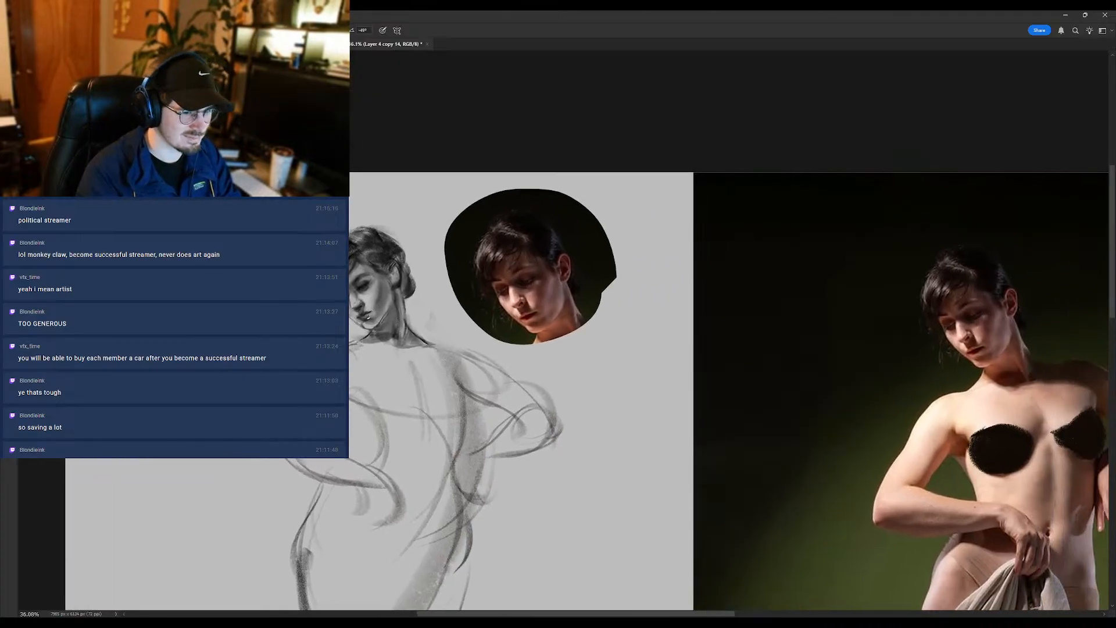
pyautogui.scroll(2, 357, 314)
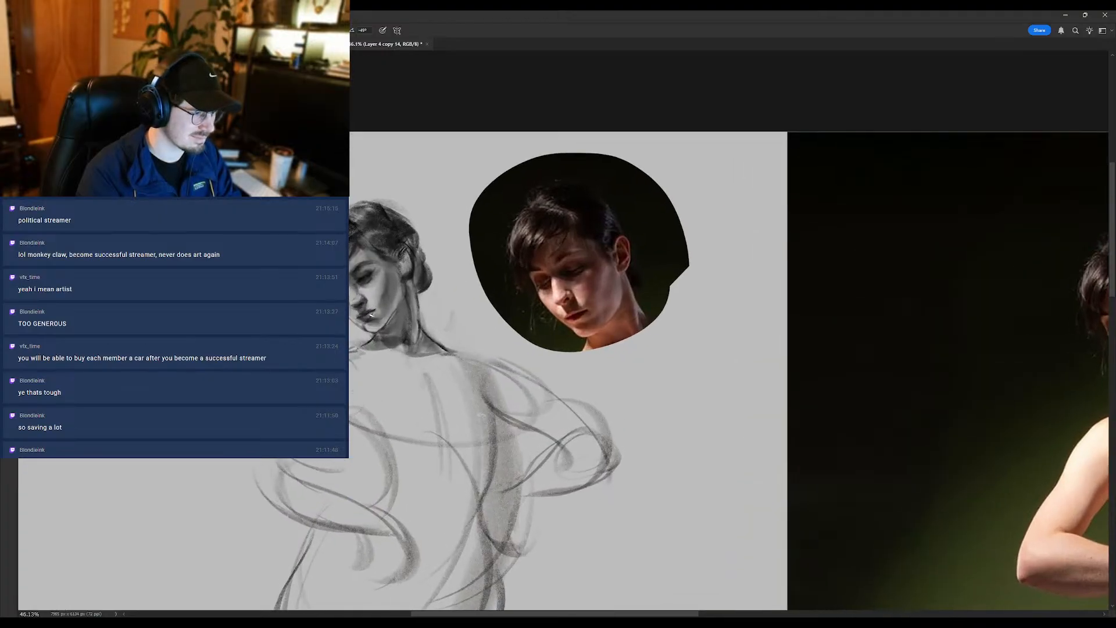
pyautogui.moveTo(365, 326); pyautogui.dragTo(392, 316)
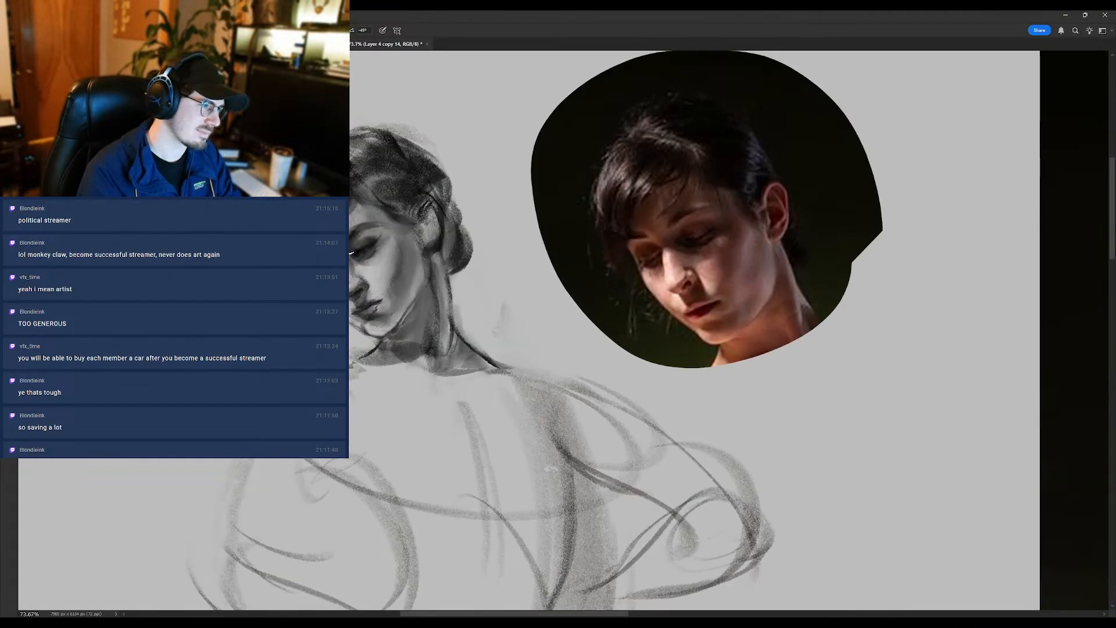
# - Compare the mirrored head with the reference portrait and the full figure photo, both enlarged and reduced
pyautogui.scroll(-2, 356, 239)
pyautogui.scroll(-2, 351, 245)
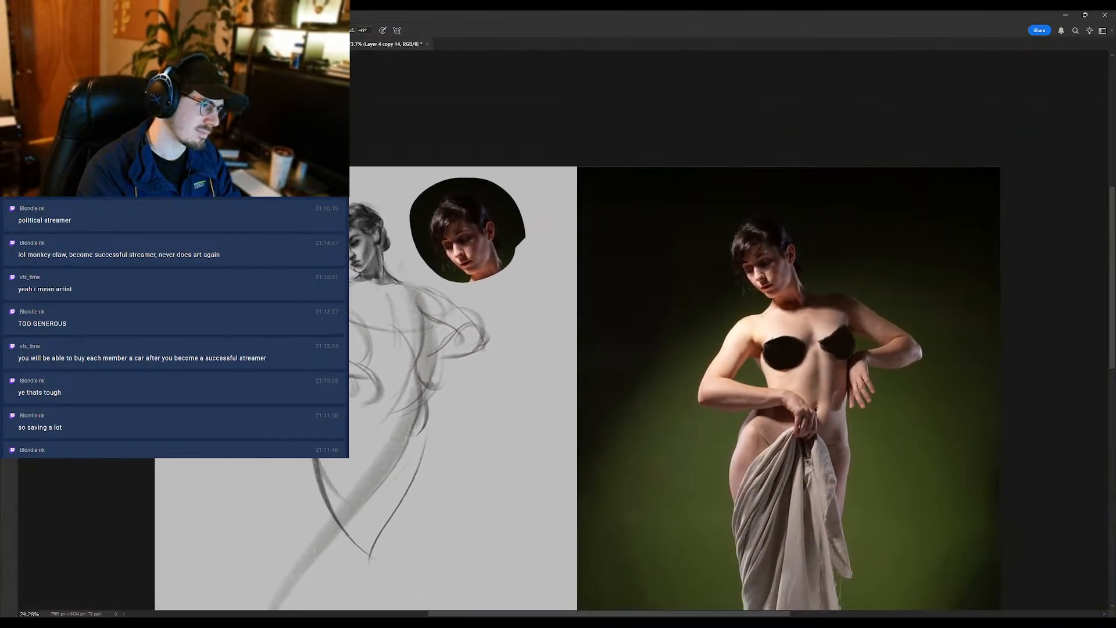
pyautogui.scroll(2, 350, 245)
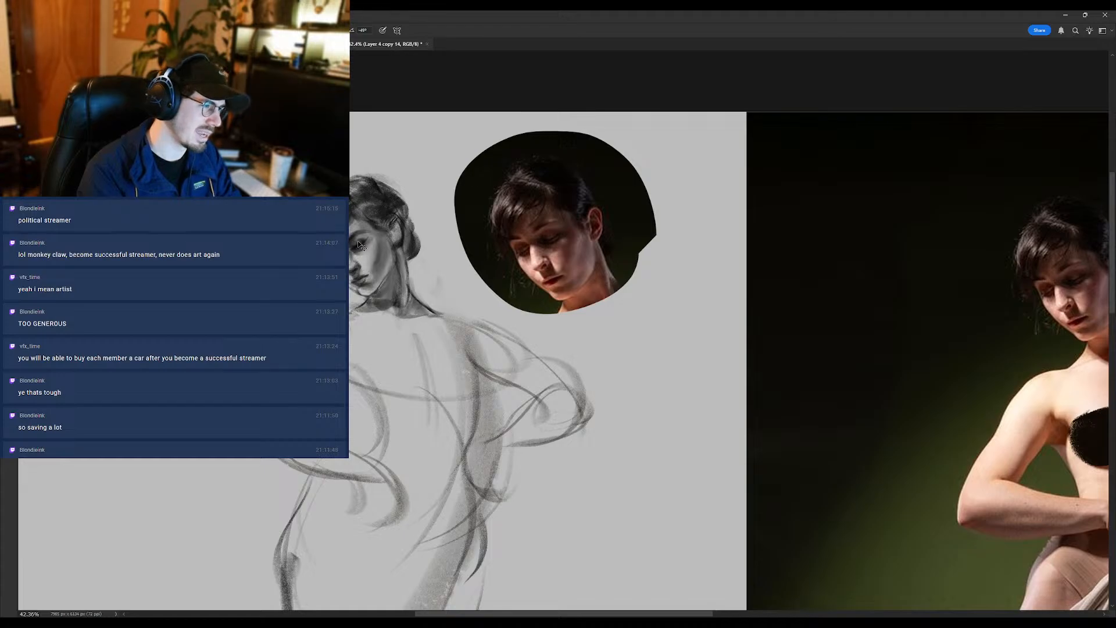
pyautogui.scroll(-2, 350, 256)
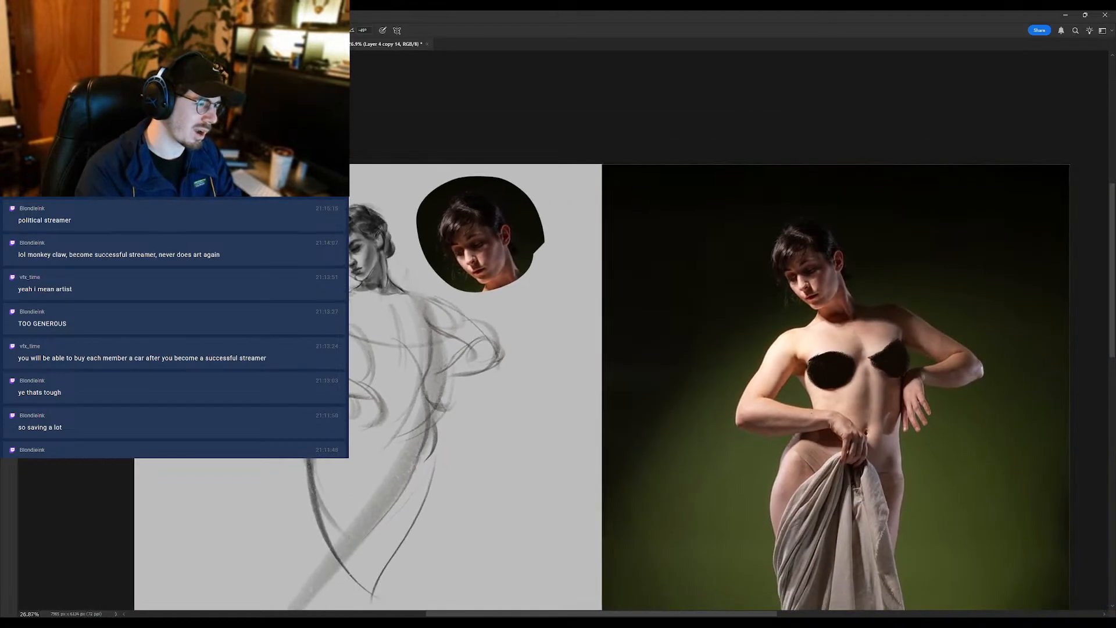
pyautogui.scroll(1, 345, 242)
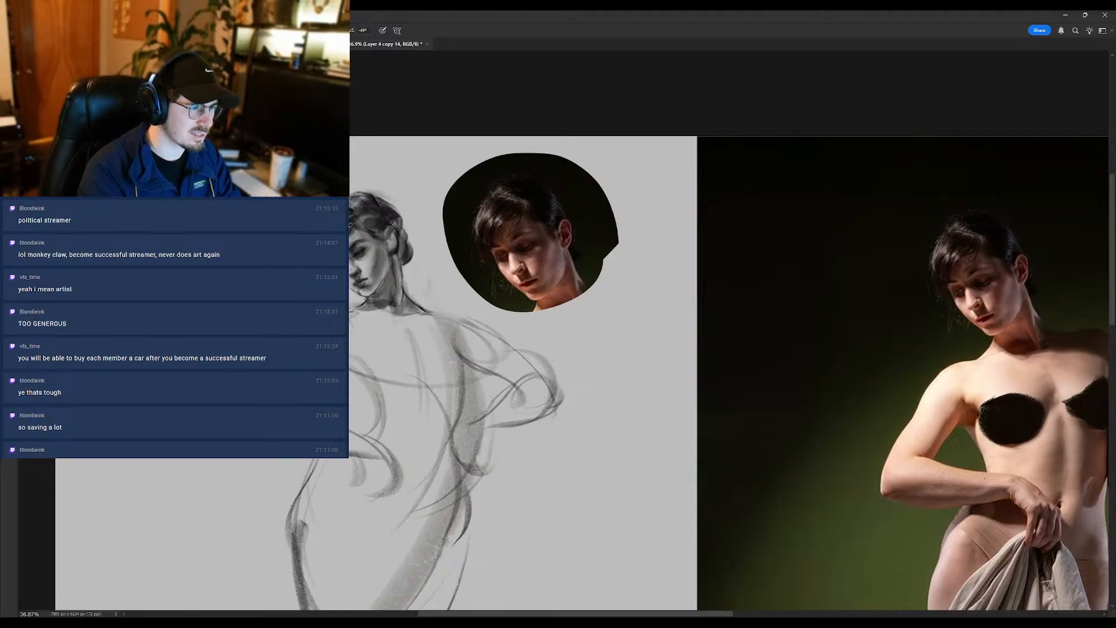
pyautogui.moveTo(355, 179); pyautogui.dragTo(308, 193)
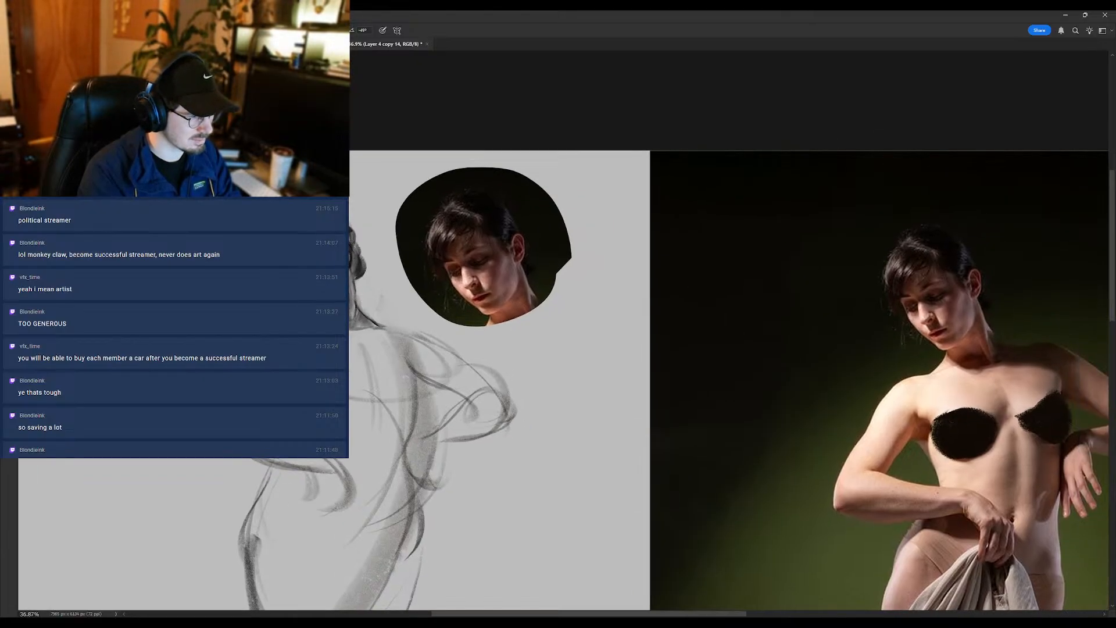
pyautogui.moveTo(350, 284)
pyautogui.mouseDown()
pyautogui.moveTo(320, 307)
pyautogui.moveTo(335, 297)
pyautogui.moveTo(324, 279)
pyautogui.mouseUp()
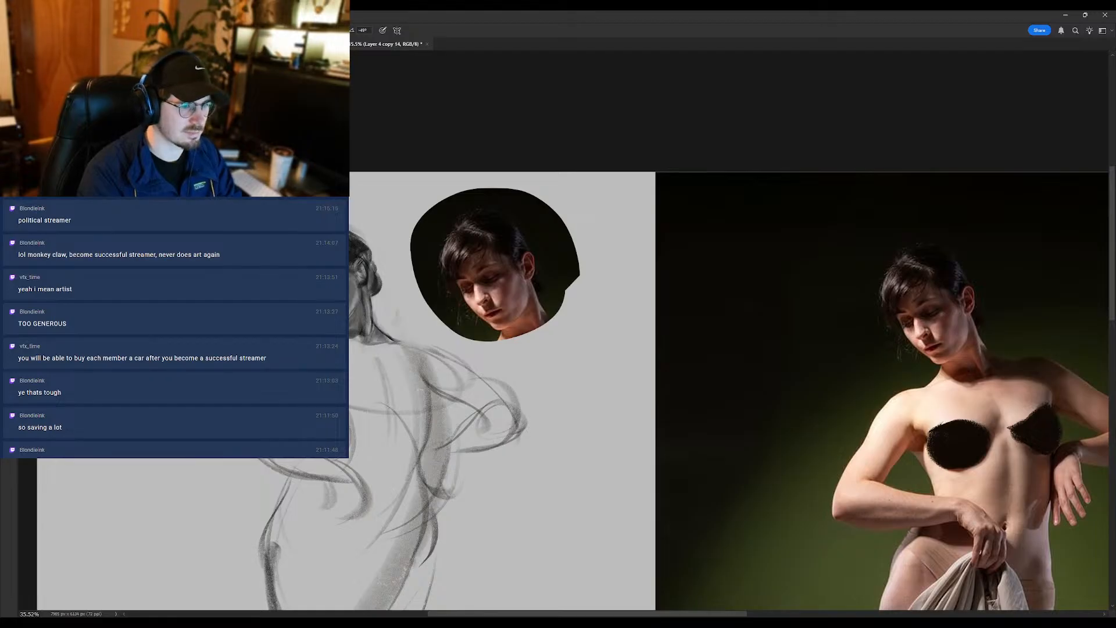
# - Turn on the Dot Gain 20% grayscale proof and smudge the tones around the mouth and jaw
pyautogui.hotkey('ctrl', 'y')
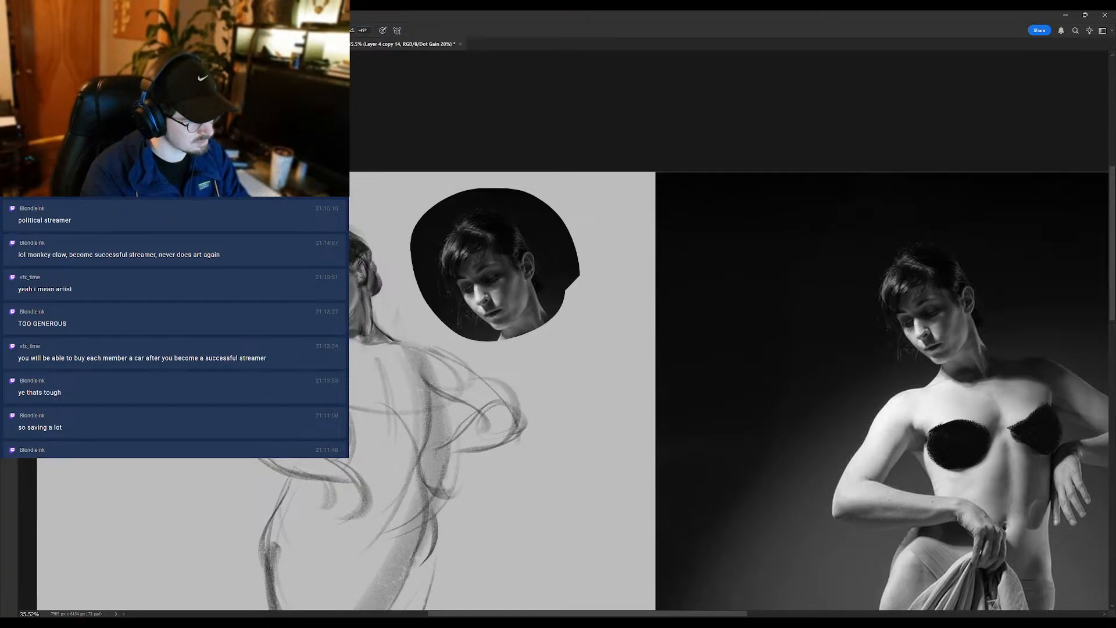
pyautogui.scroll(-6, 330, 314)
pyautogui.scroll(3, 330, 313)
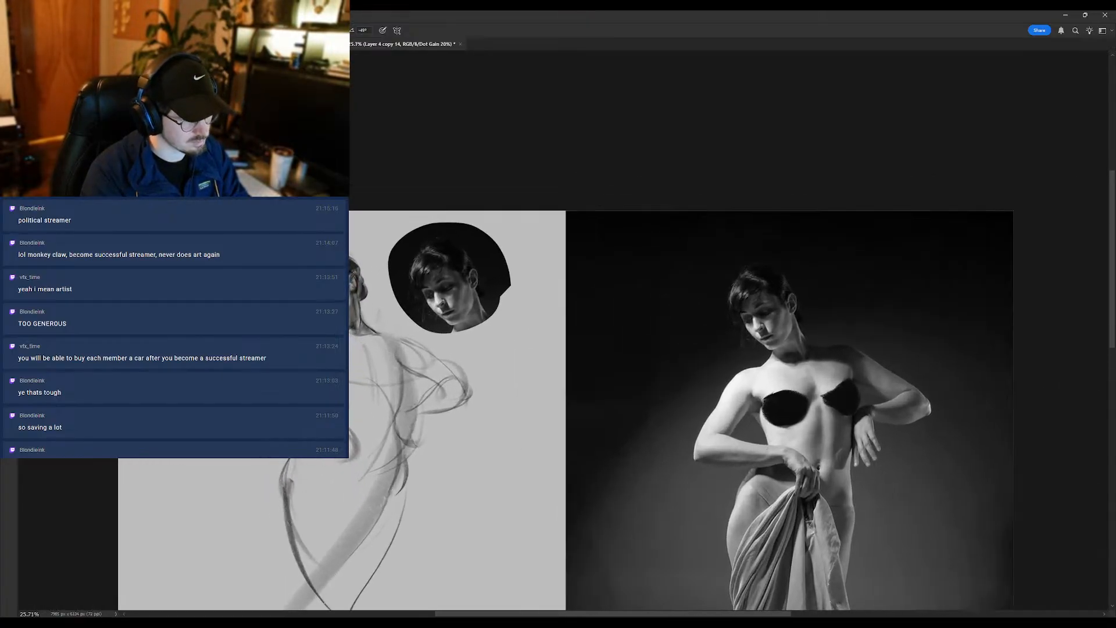
pyautogui.scroll(1, 328, 337)
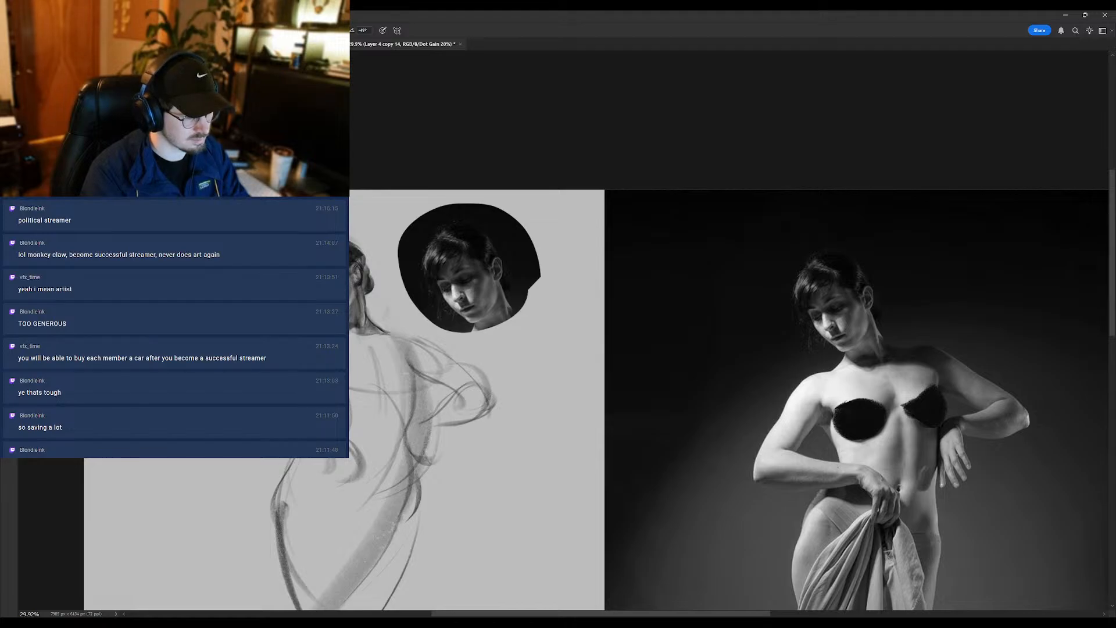
pyautogui.scroll(3, 351, 312)
pyautogui.press('r')
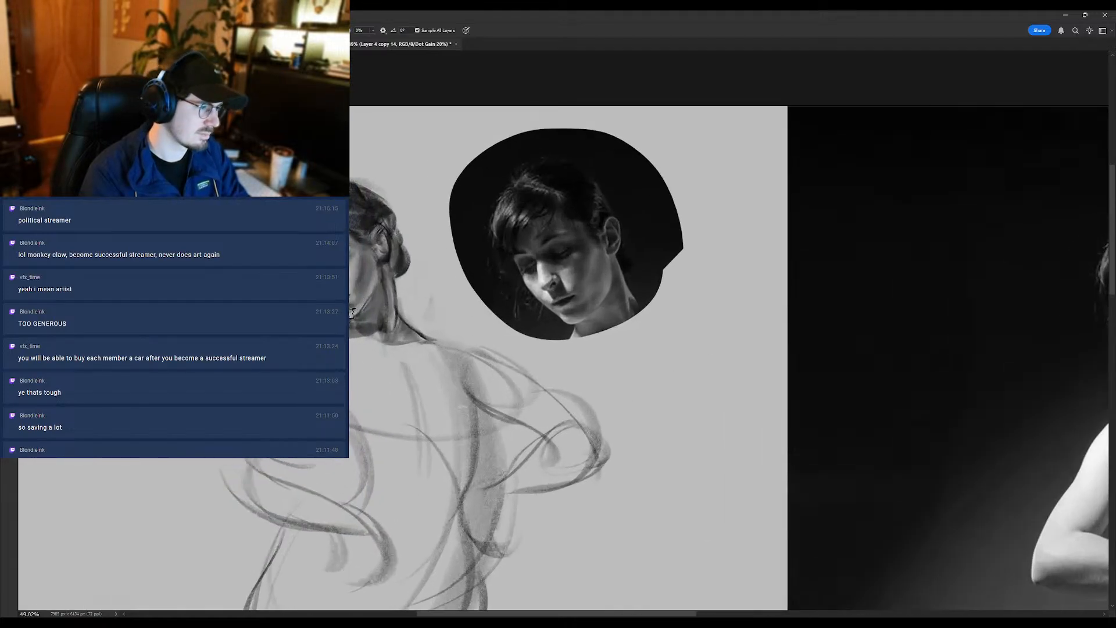
pyautogui.press('b')
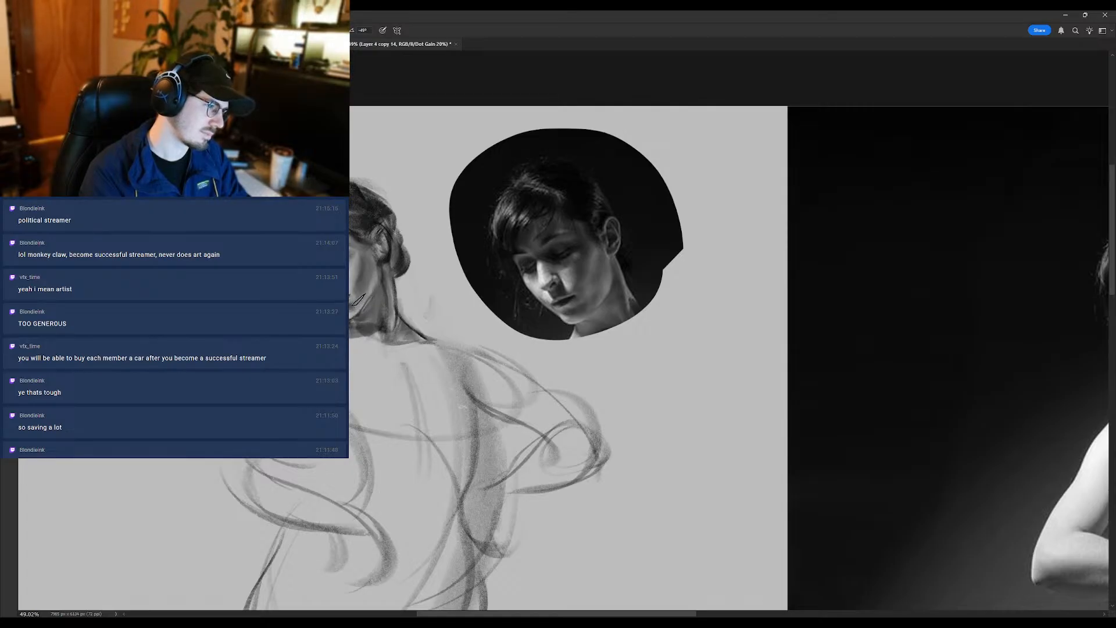
# - Flip the canvas back horizontally and check the drawn head's values against the grayscale reference
pyautogui.scroll(-2, 352, 302)
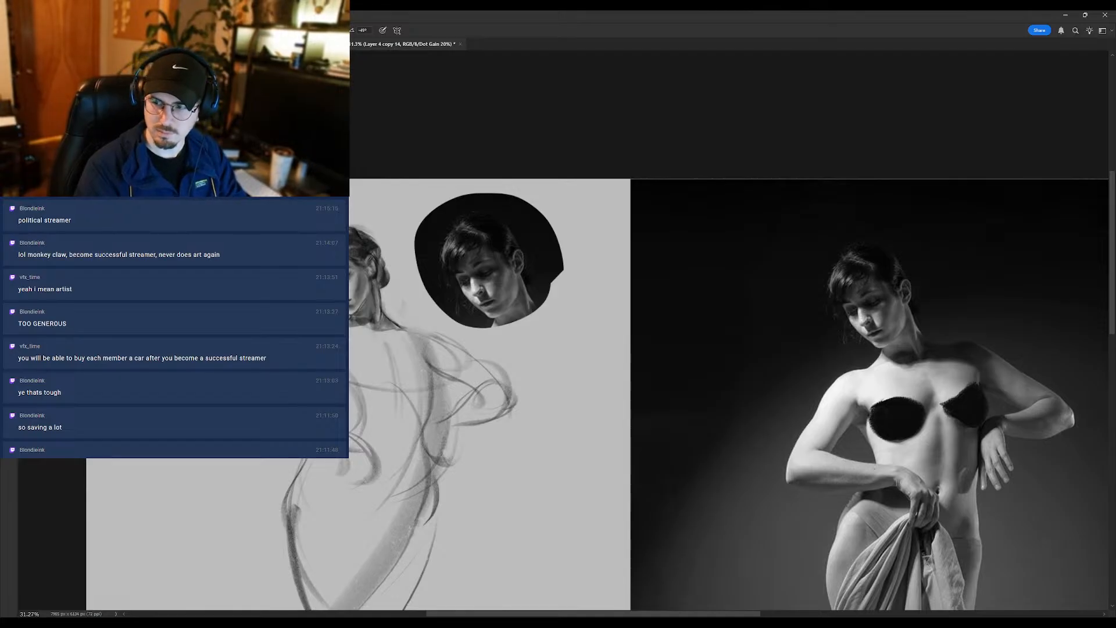
pyautogui.hotkey('ctrl', 'shift', 'h')
pyautogui.scroll(1, 851, 305)
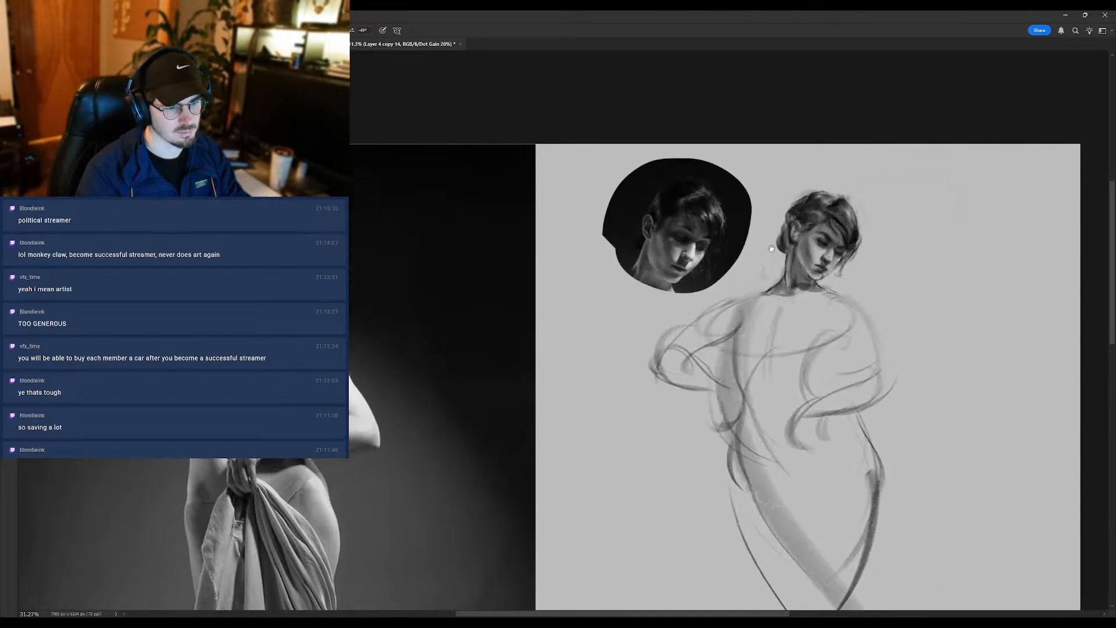
pyautogui.scroll(1, 825, 233)
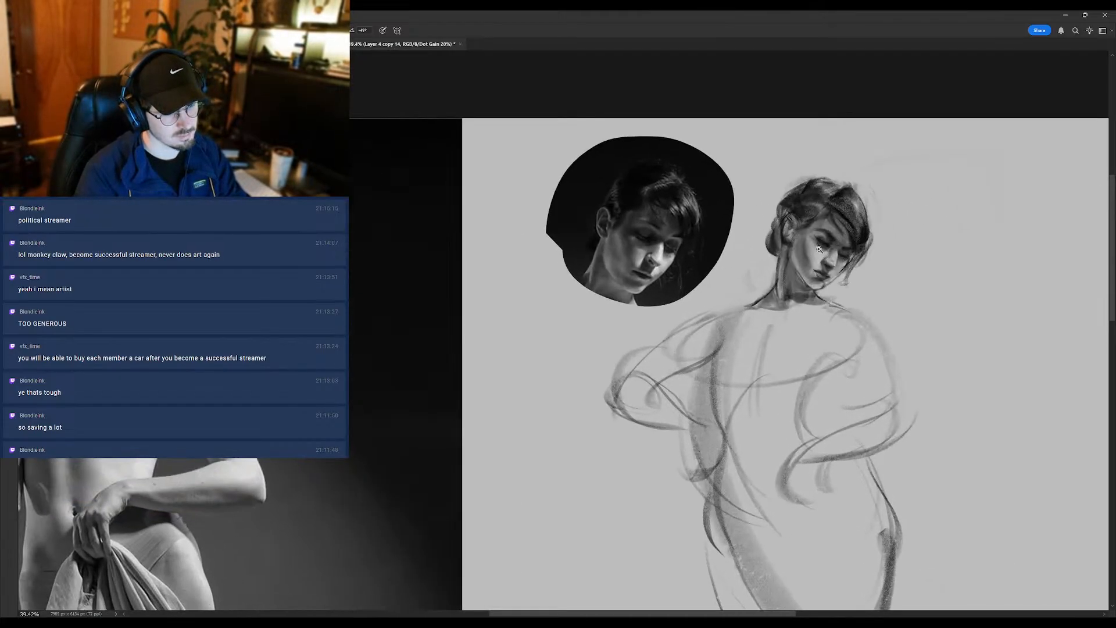
pyautogui.scroll(1, 820, 250)
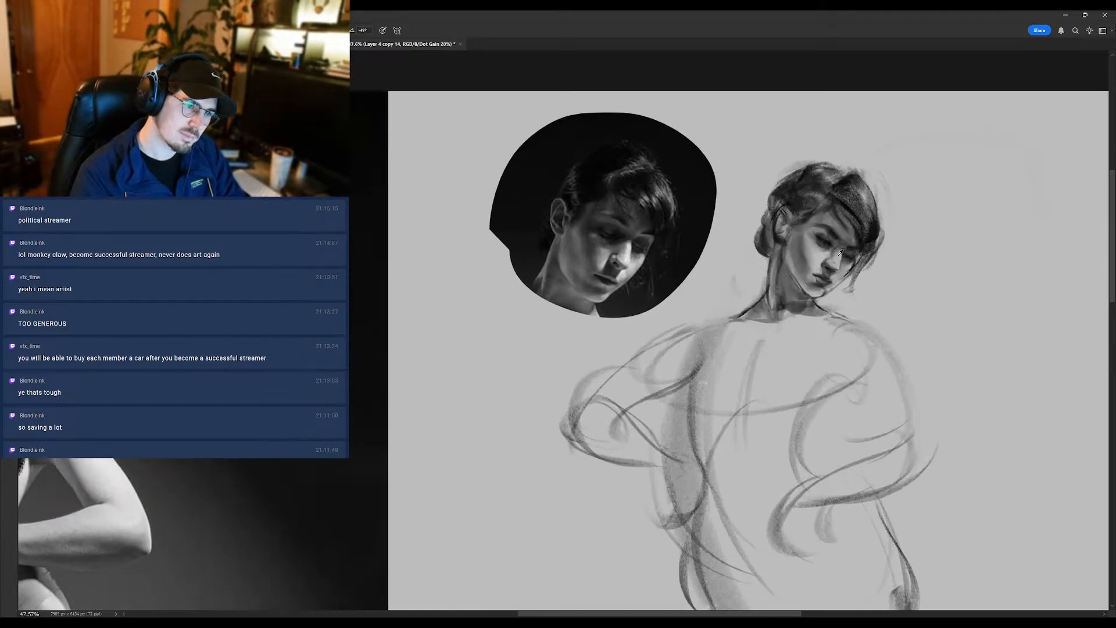
pyautogui.scroll(-3, 837, 255)
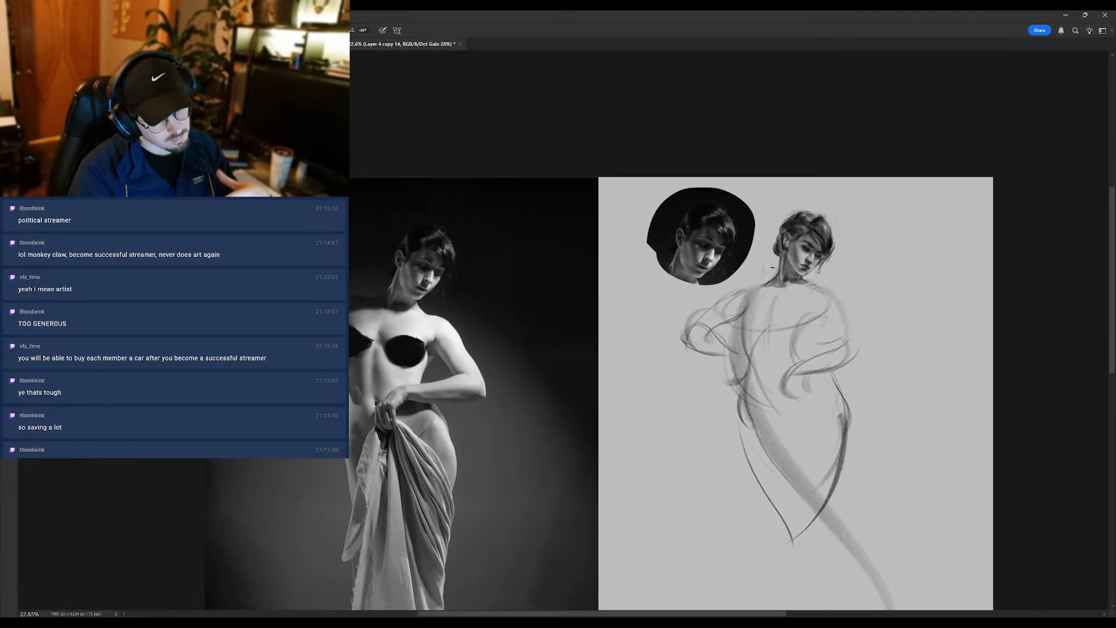
pyautogui.scroll(3, 814, 242)
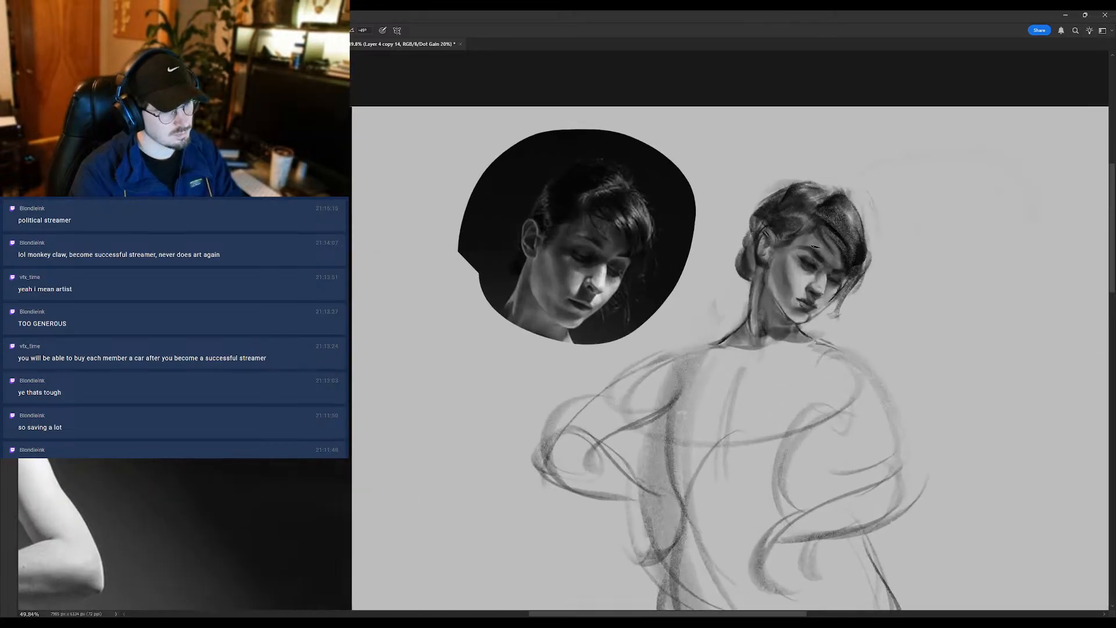
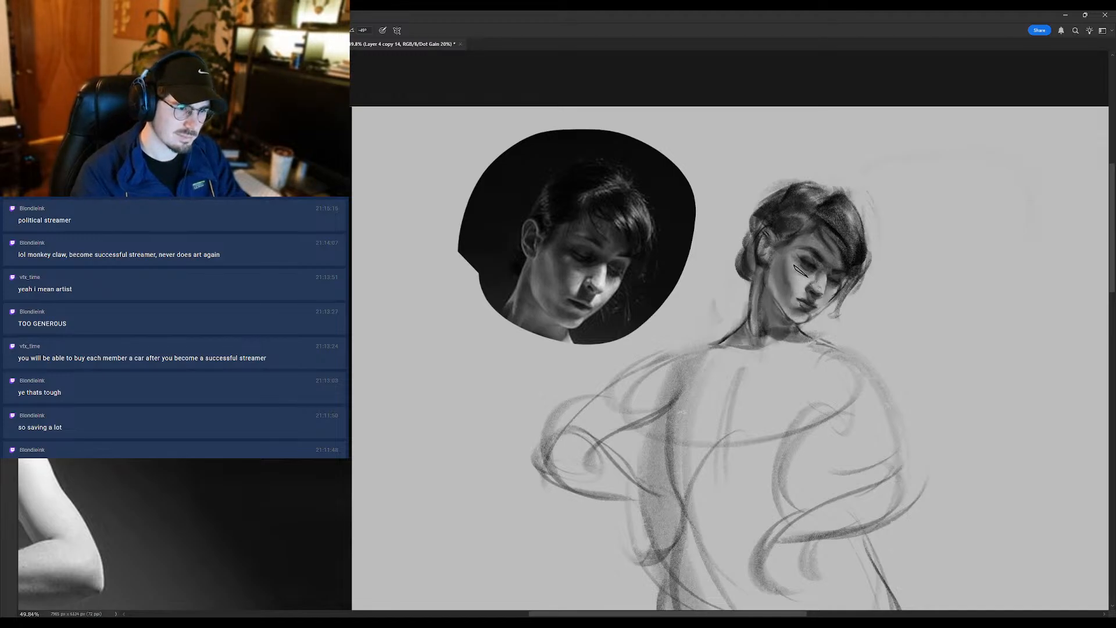
# - Touch up the shading around the drawn head's nearer eye and cheek with short brush strokes
pyautogui.moveTo(788, 277)
pyautogui.mouseDown()
pyautogui.moveTo(760, 285)
pyautogui.moveTo(826, 270)
pyautogui.mouseUp()
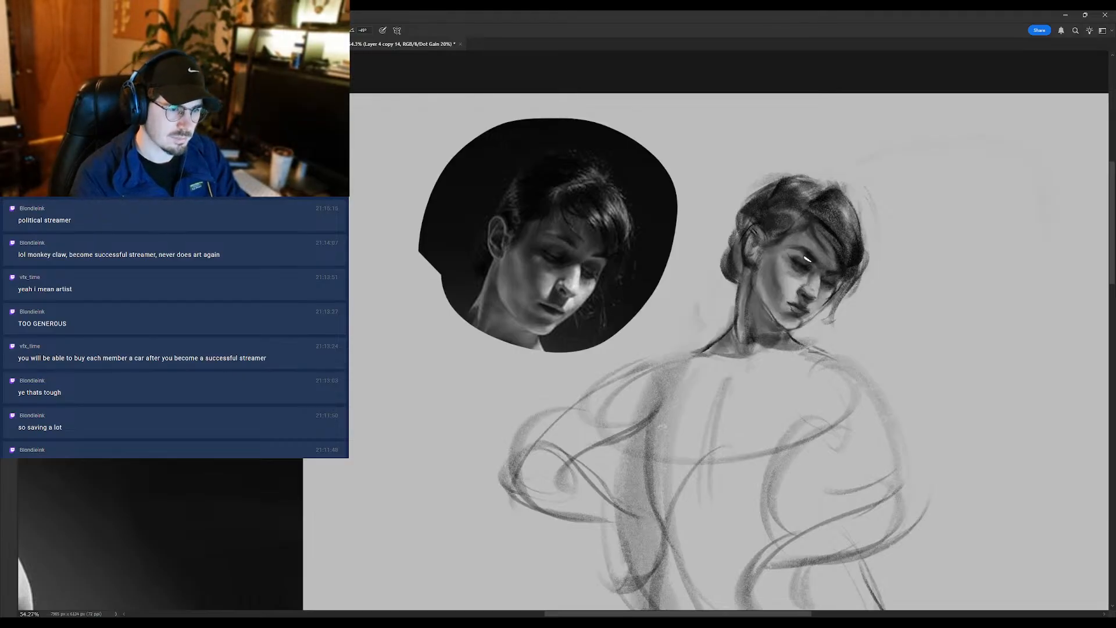
pyautogui.moveTo(777, 259)
pyautogui.mouseDown()
pyautogui.moveTo(714, 259)
pyautogui.moveTo(730, 258)
pyautogui.mouseUp()
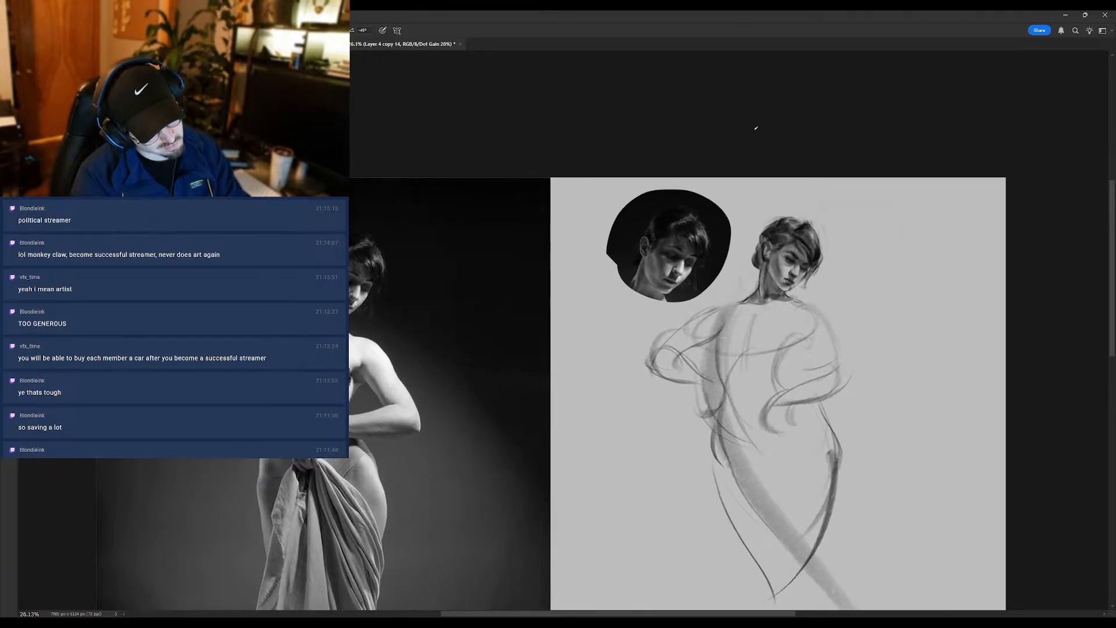
# - Toggle the head layers' visibility to compare earlier versions of the drawing, and duplicate the current head layer
pyautogui.click(1008, 253)
pyautogui.click(1005, 243)
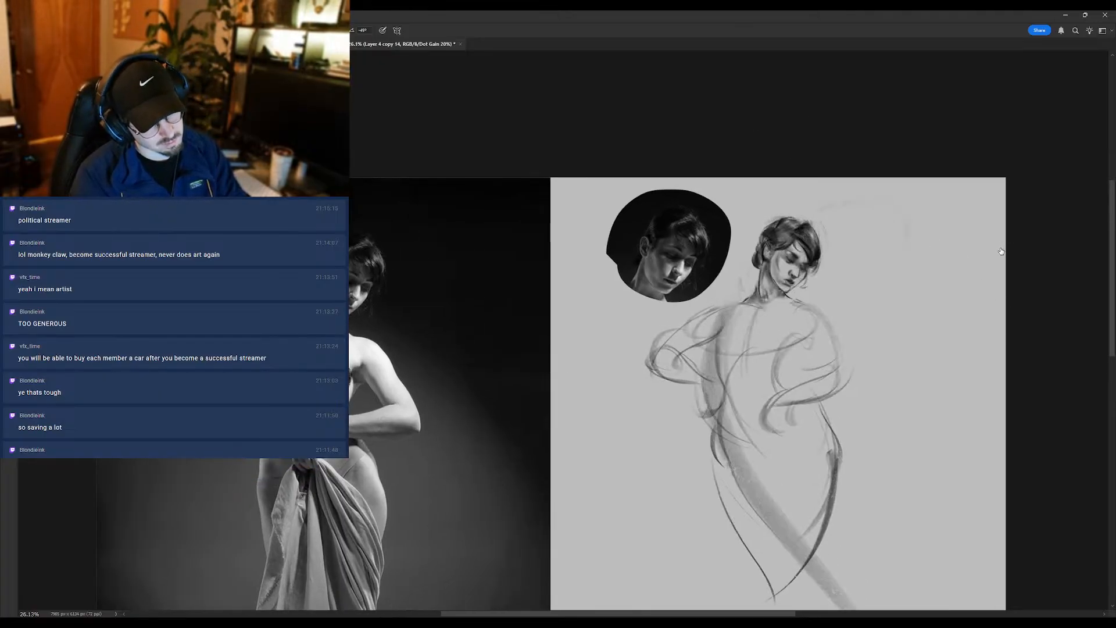
pyautogui.click(1005, 344)
pyautogui.click(1004, 352)
pyautogui.click(1007, 256)
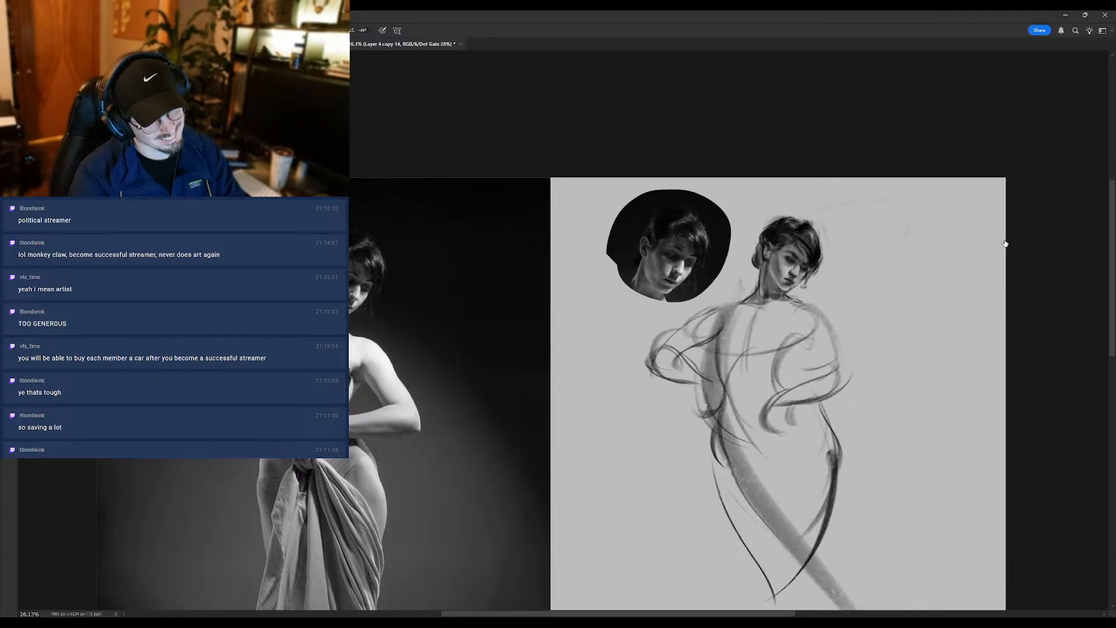
pyautogui.click(1005, 243)
pyautogui.click(1004, 298)
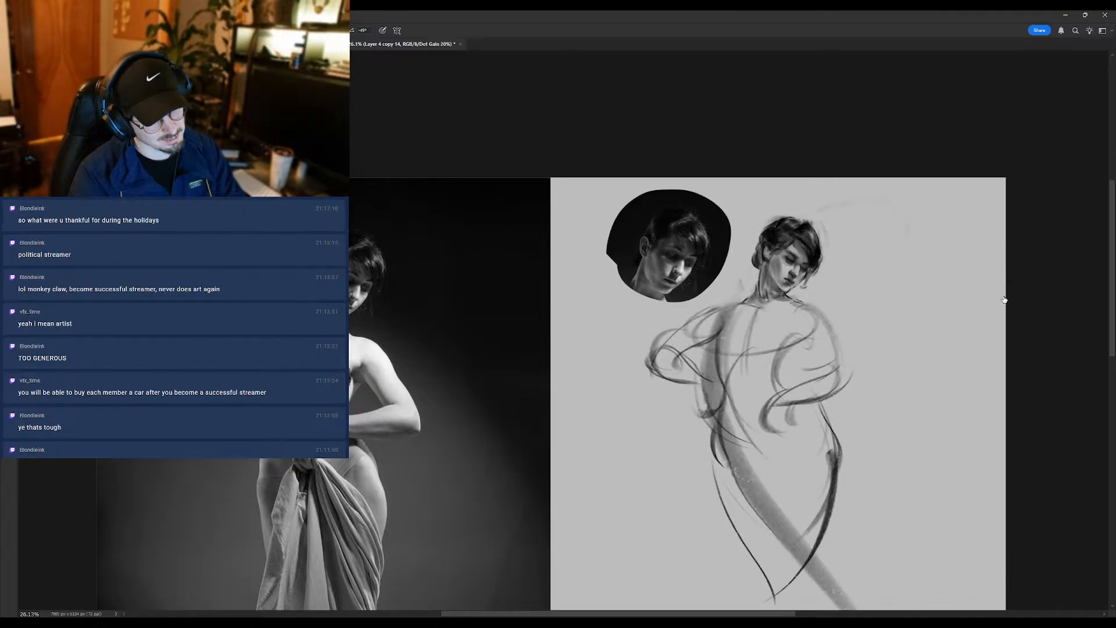
pyautogui.click(1004, 269)
pyautogui.click(1003, 265)
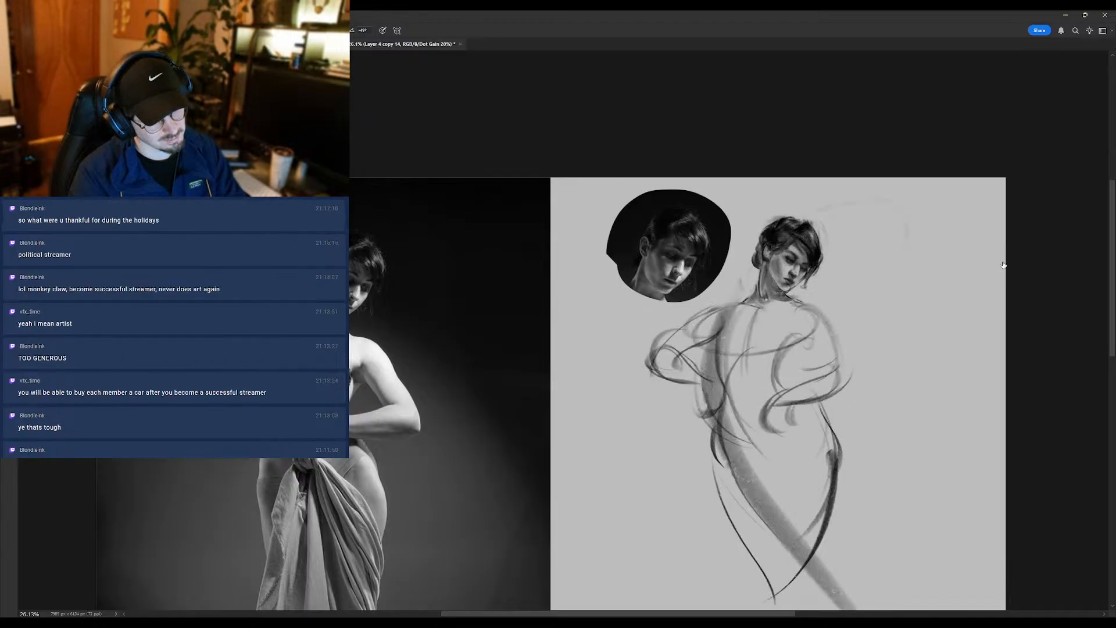
pyautogui.click(1005, 271)
pyautogui.click(1005, 252)
pyautogui.click(1006, 270)
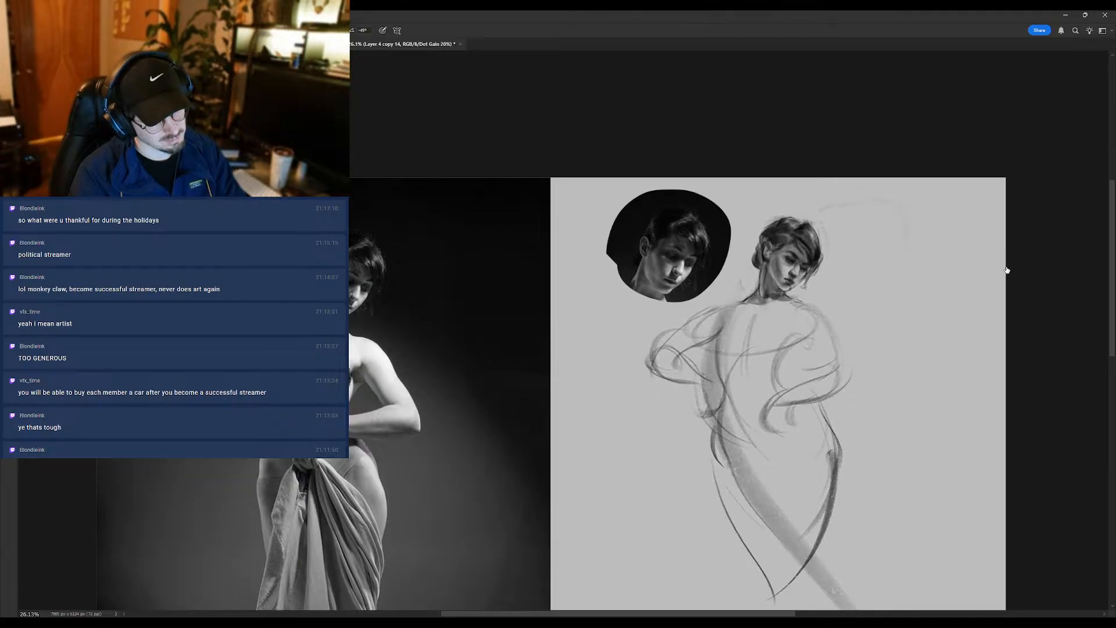
pyautogui.click(1019, 256)
pyautogui.click(1003, 259)
pyautogui.click(1003, 259)
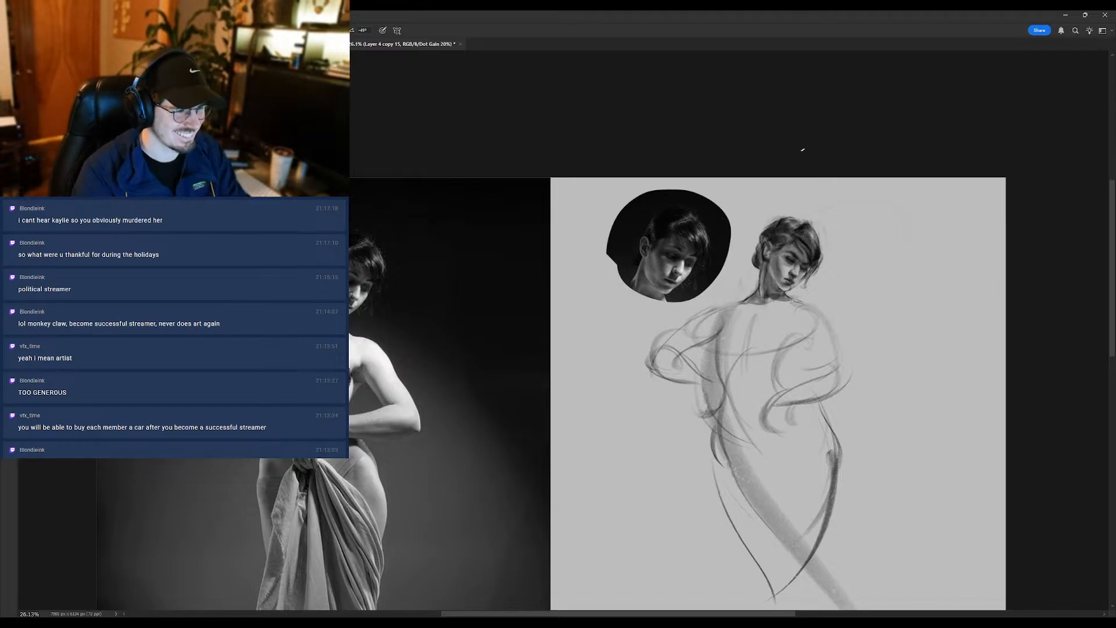
# - Refine the forehead, nose and fringe edge of the drawn head with short brush strokes
pyautogui.moveTo(794, 263)
pyautogui.mouseDown()
pyautogui.moveTo(821, 239)
pyautogui.moveTo(791, 281)
pyautogui.mouseUp()
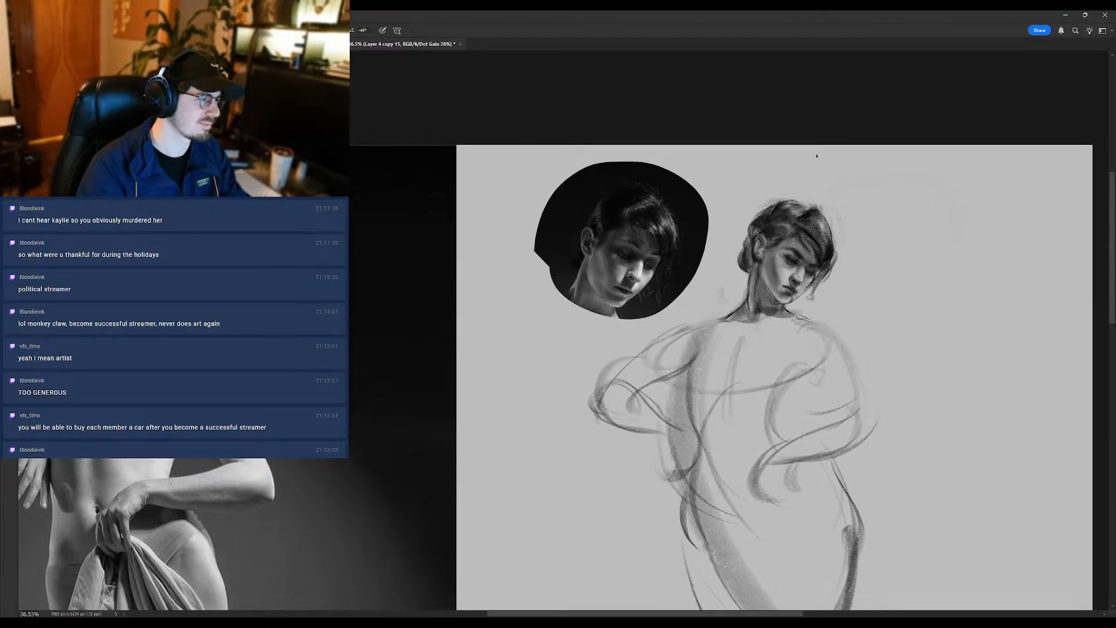
pyautogui.moveTo(787, 231); pyautogui.dragTo(802, 265)
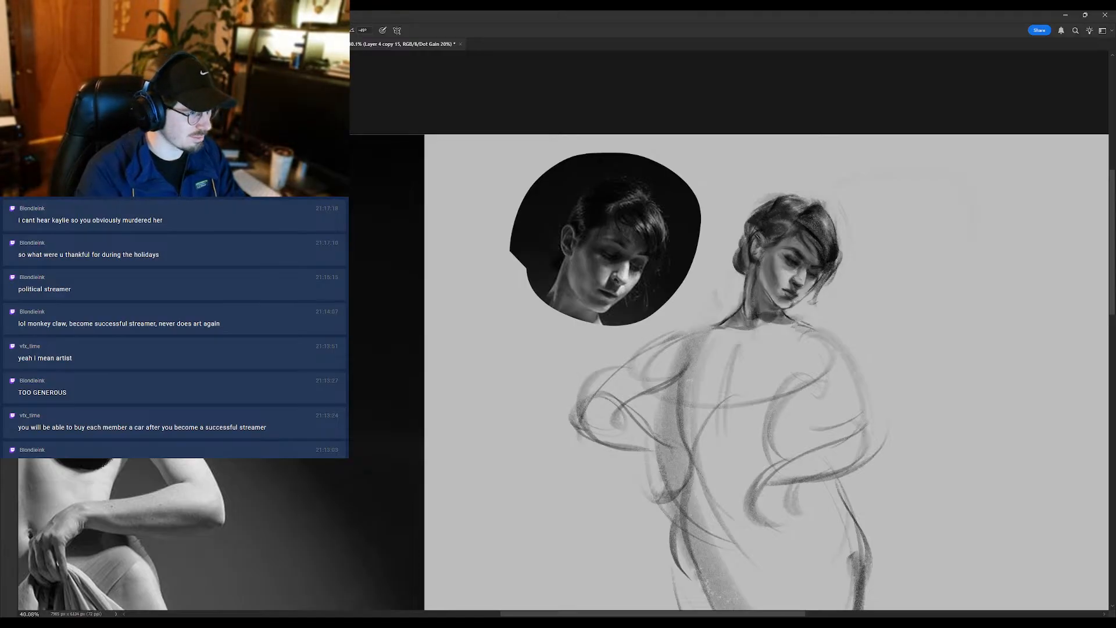
pyautogui.scroll(1, 777, 301)
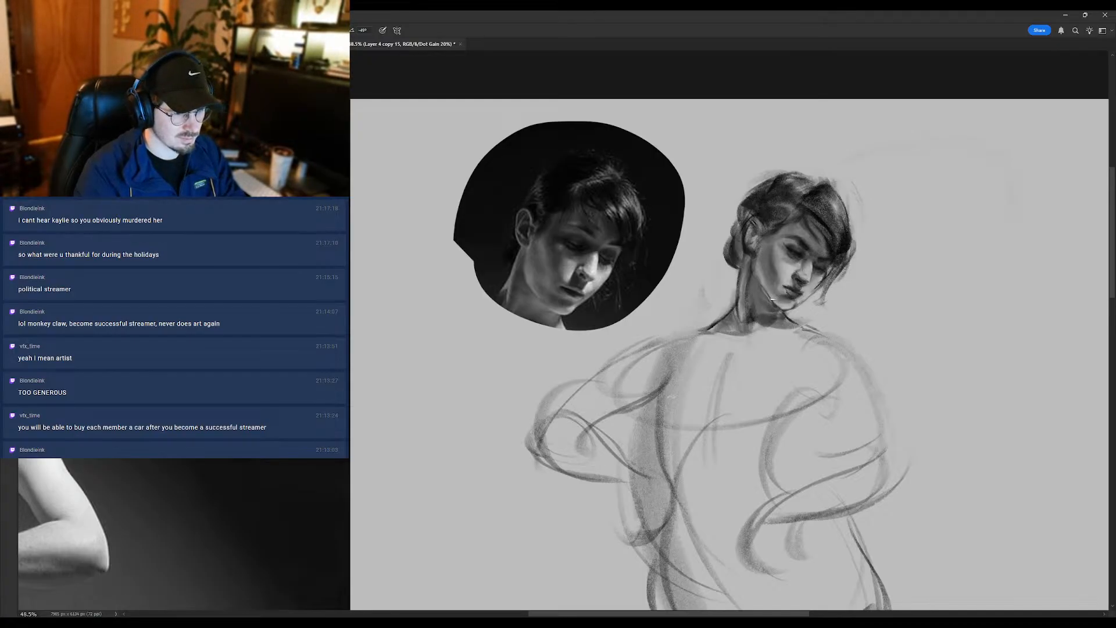
pyautogui.keyDown('alt'); pyautogui.click(837, 256); pyautogui.keyUp('alt')
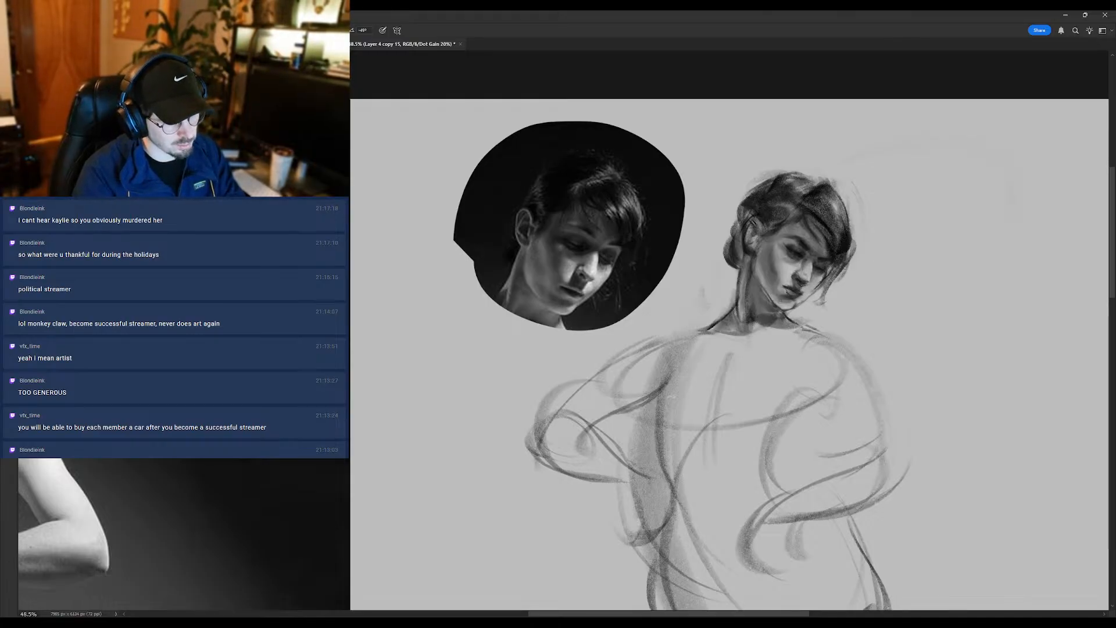
pyautogui.scroll(2, 792, 282)
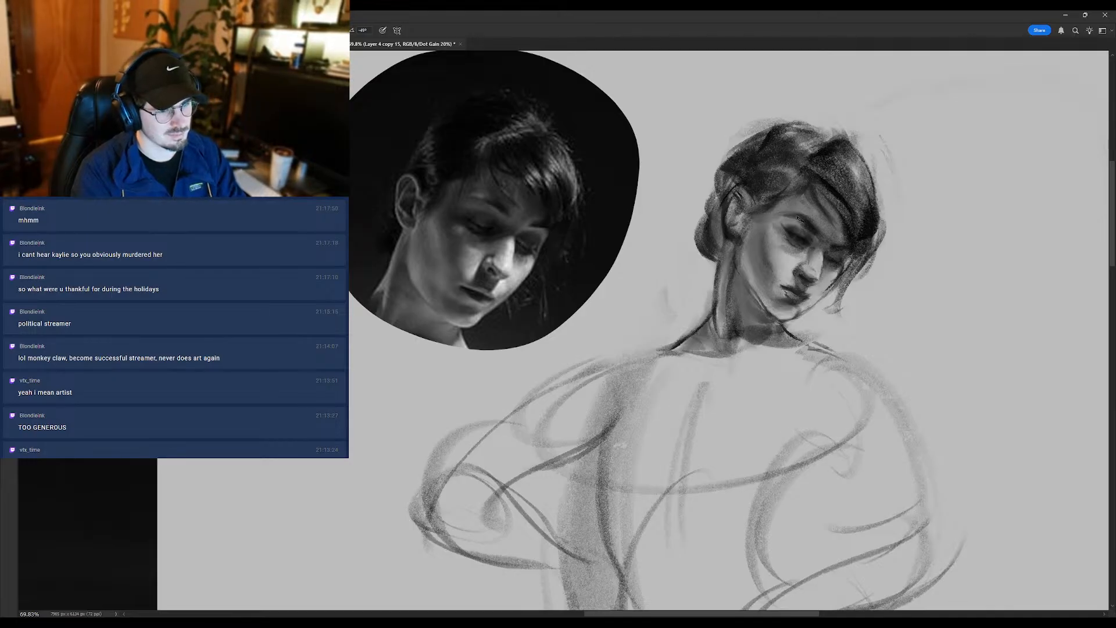
# - Soften the mouth and chin with a smaller eraser and touch up the far side of the face
pyautogui.press('e')
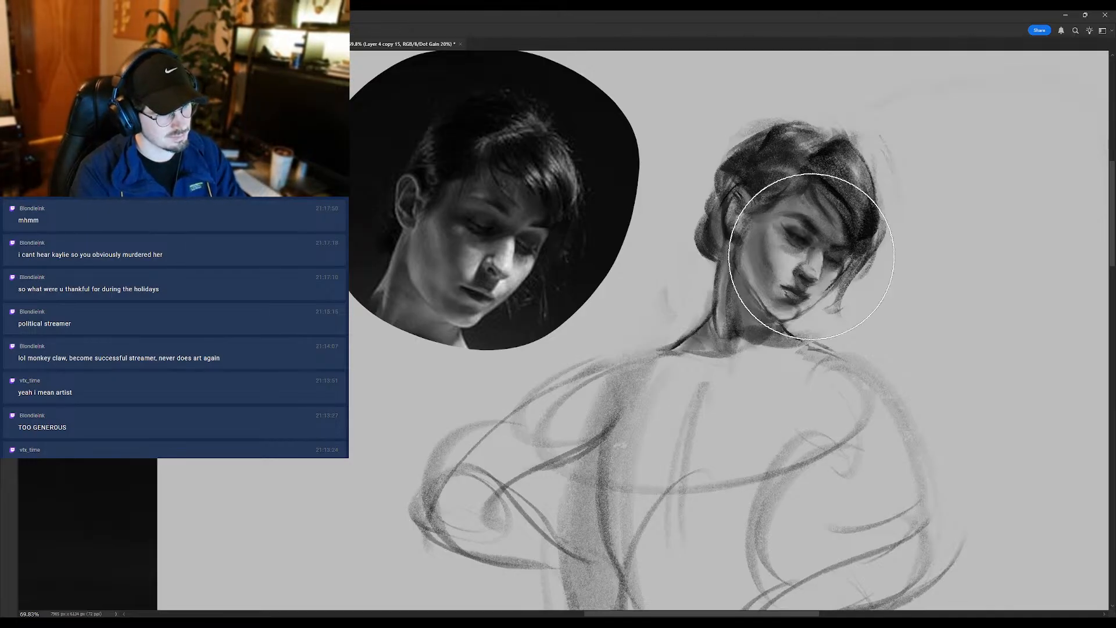
pyautogui.press('[')
pyautogui.press('[')
pyautogui.press('[')
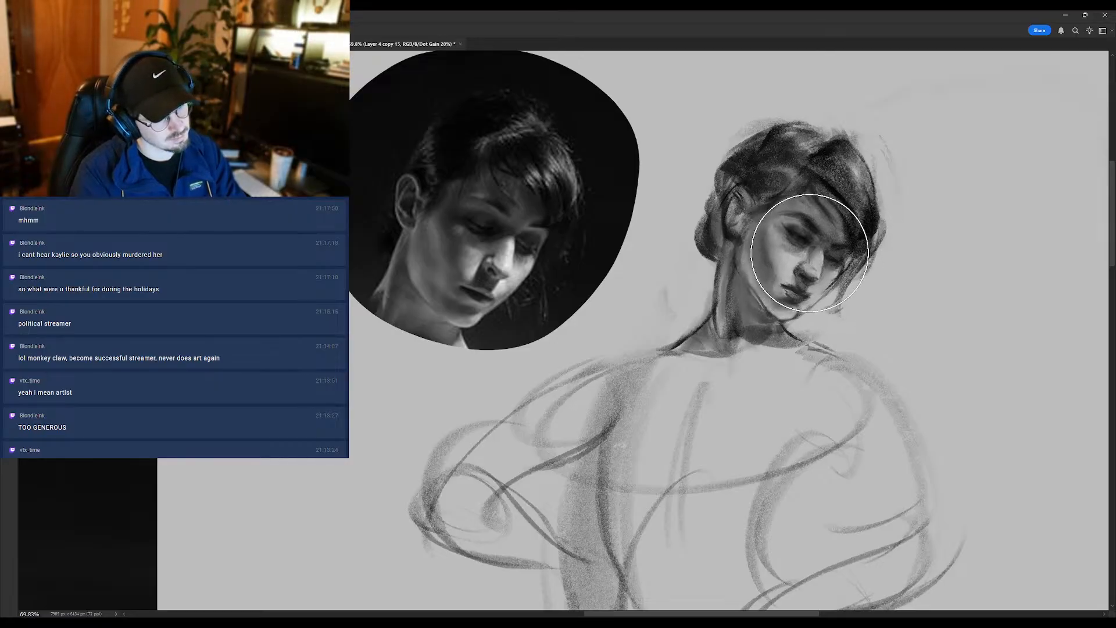
pyautogui.moveTo(792, 283)
pyautogui.mouseDown()
pyautogui.moveTo(744, 324)
pyautogui.moveTo(778, 319)
pyautogui.mouseUp()
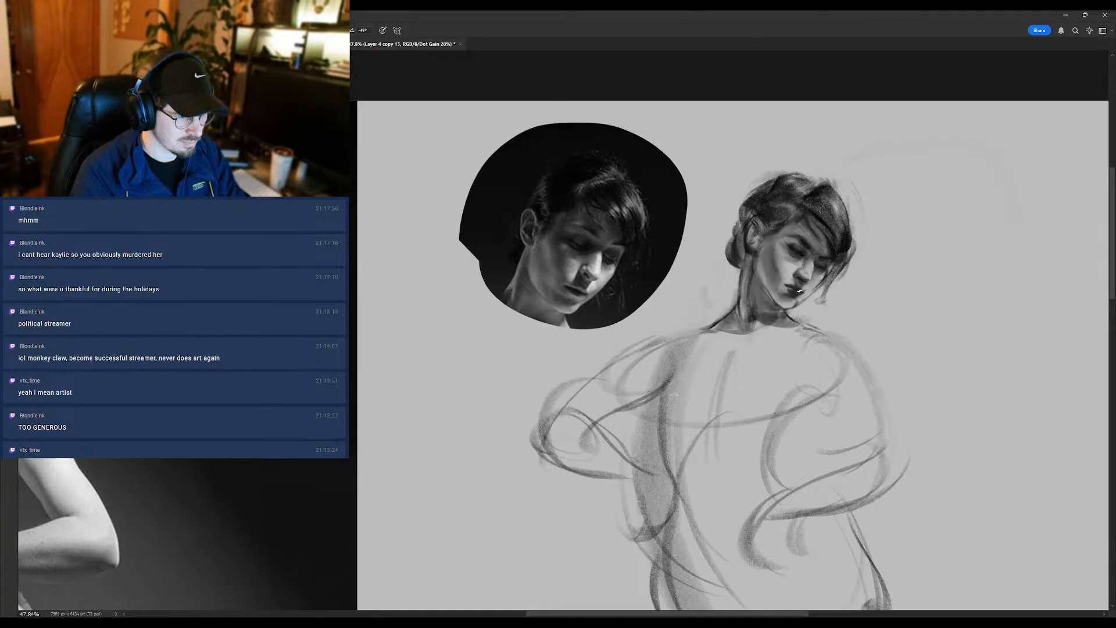
pyautogui.keyDown('alt'); pyautogui.click(823, 258); pyautogui.keyUp('alt')
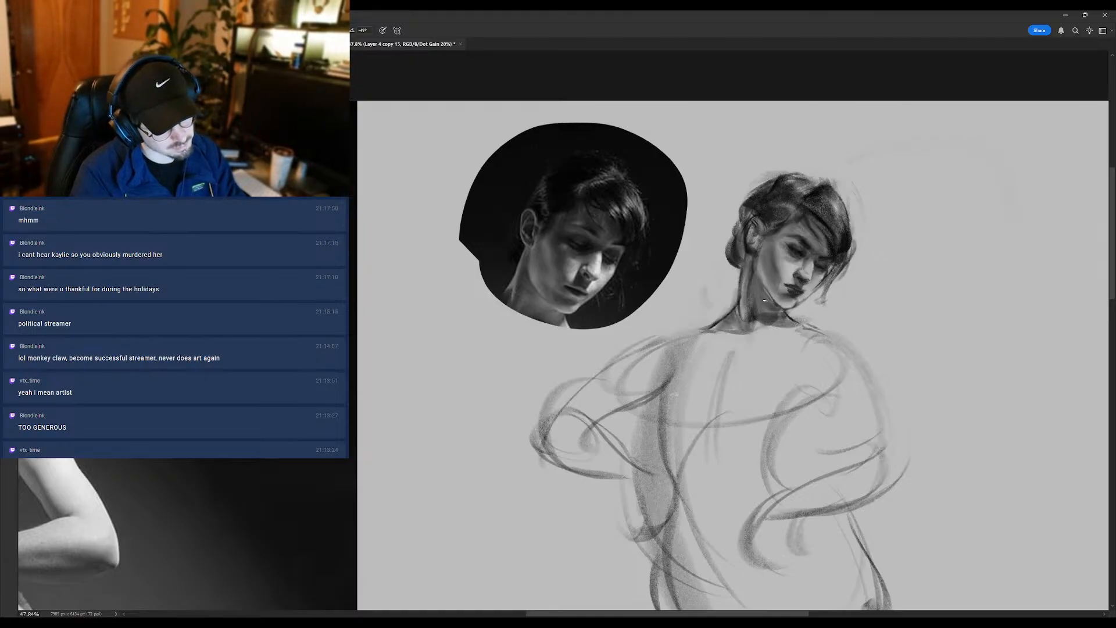
pyautogui.scroll(-2, 765, 300)
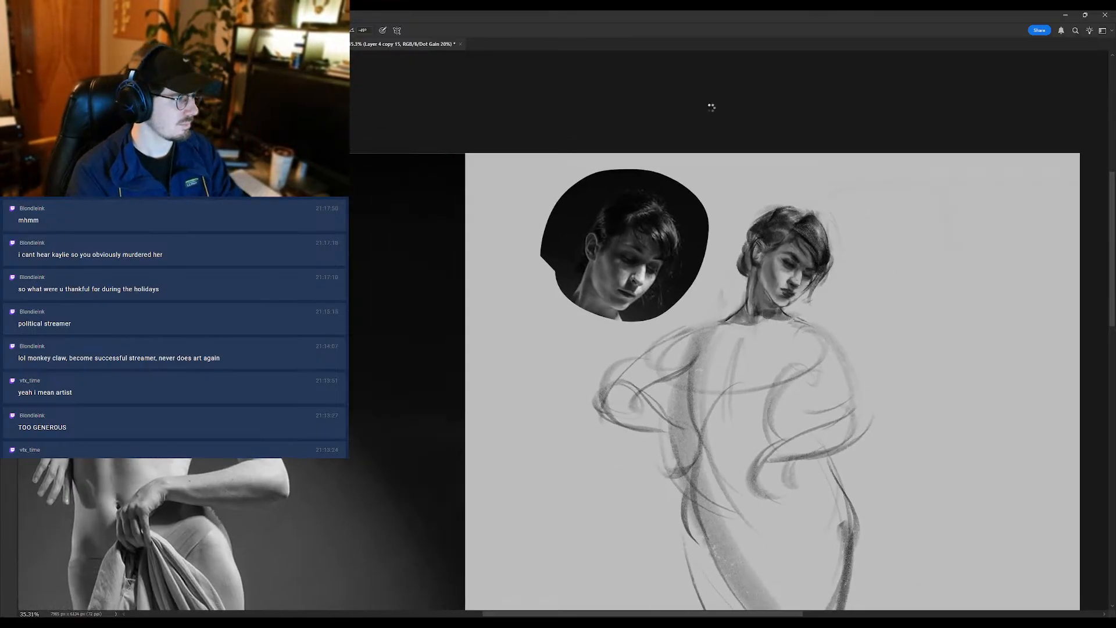
# - Flip the canvas horizontally and check the mirrored face and mouth against the reference portrait
pyautogui.hotkey('ctrl', 'shift', 'h')
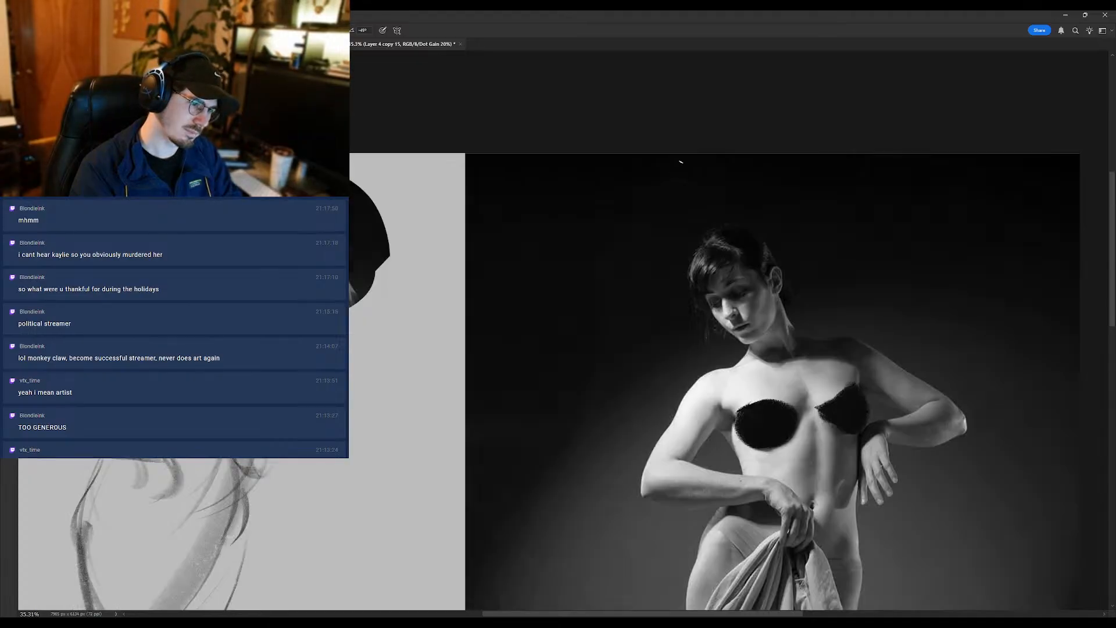
pyautogui.moveTo(302, 369); pyautogui.dragTo(606, 327)
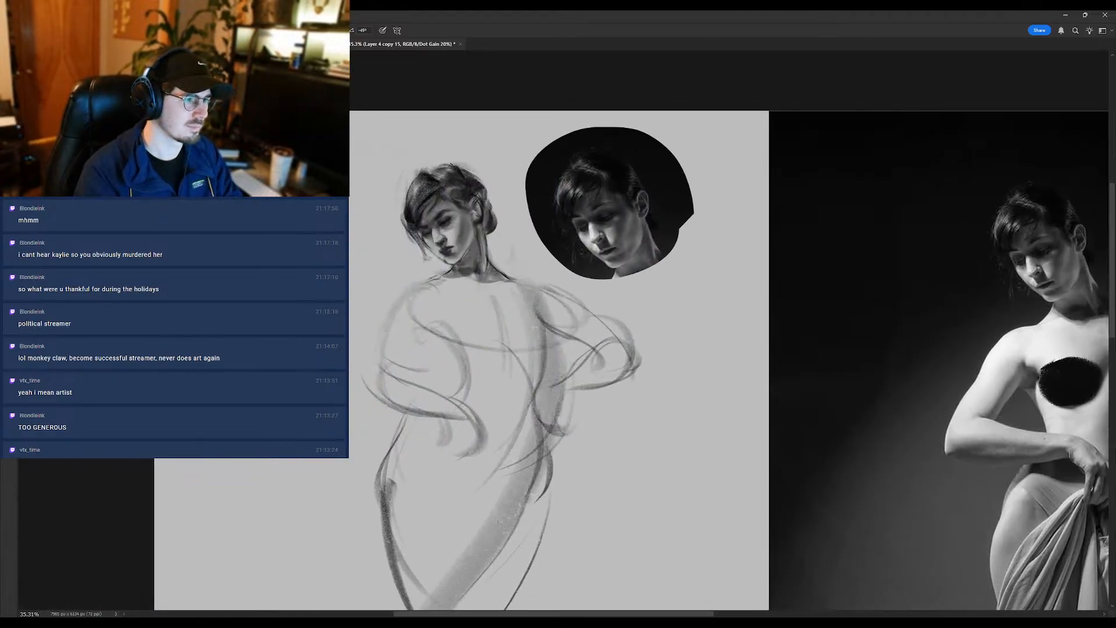
pyautogui.moveTo(453, 234); pyautogui.dragTo(474, 235)
pyautogui.keyDown('alt'); pyautogui.click(433, 256); pyautogui.keyUp('alt')
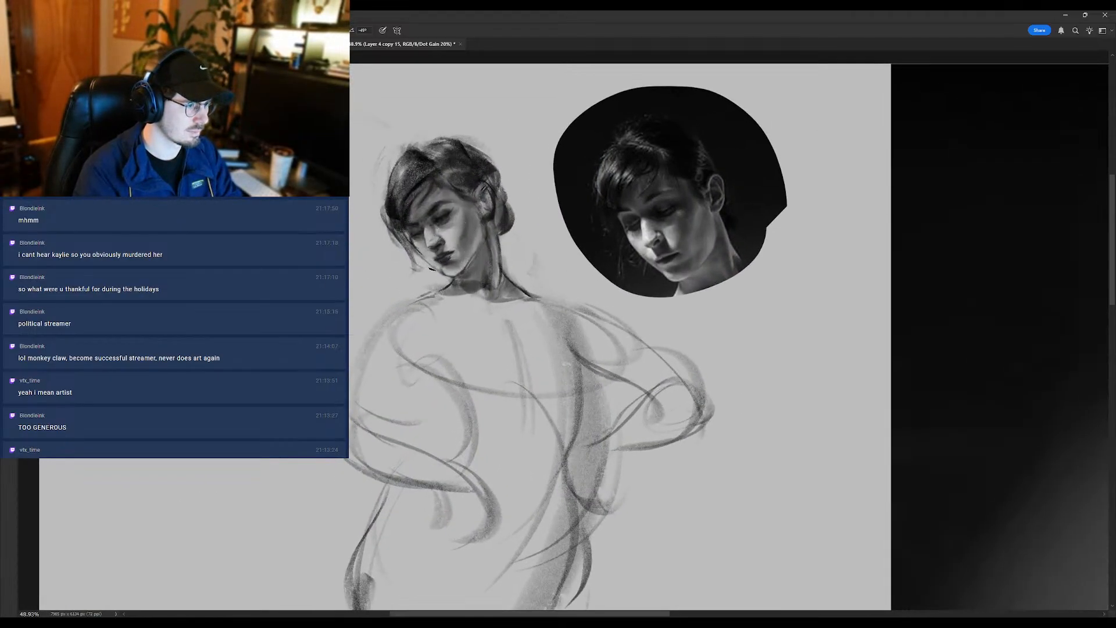
pyautogui.moveTo(435, 266); pyautogui.dragTo(434, 242)
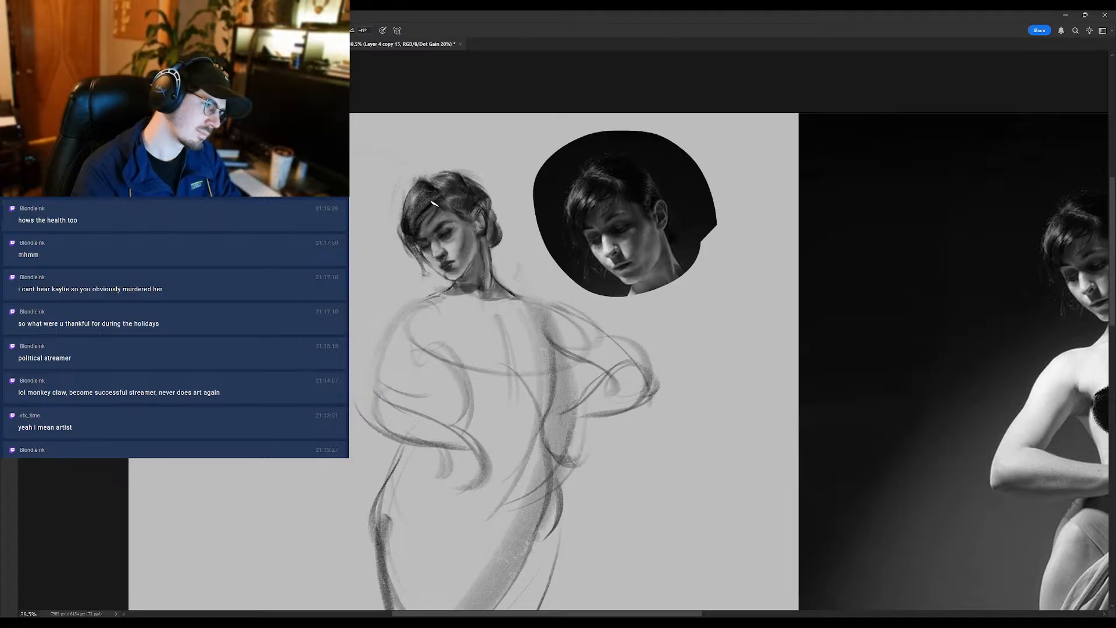
# - Compare the mirrored head's features and values with the portrait and full figure photo, both enlarged and reduced
pyautogui.moveTo(433, 204); pyautogui.dragTo(402, 233)
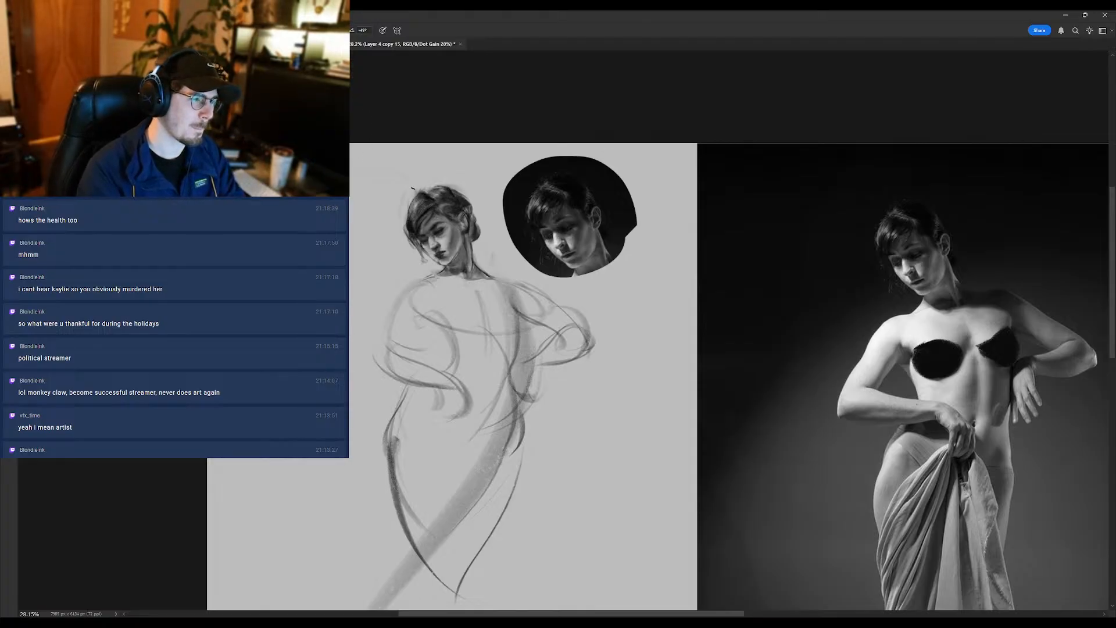
pyautogui.moveTo(433, 277); pyautogui.dragTo(463, 265)
pyautogui.keyDown('alt'); pyautogui.click(442, 234); pyautogui.keyUp('alt')
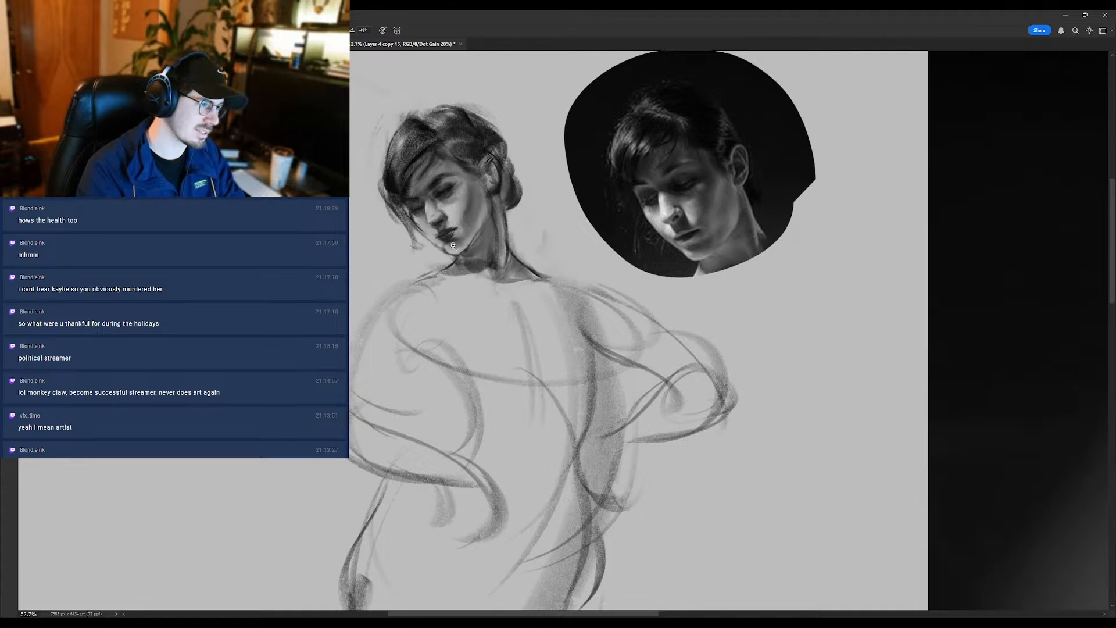
pyautogui.moveTo(453, 246); pyautogui.dragTo(414, 276)
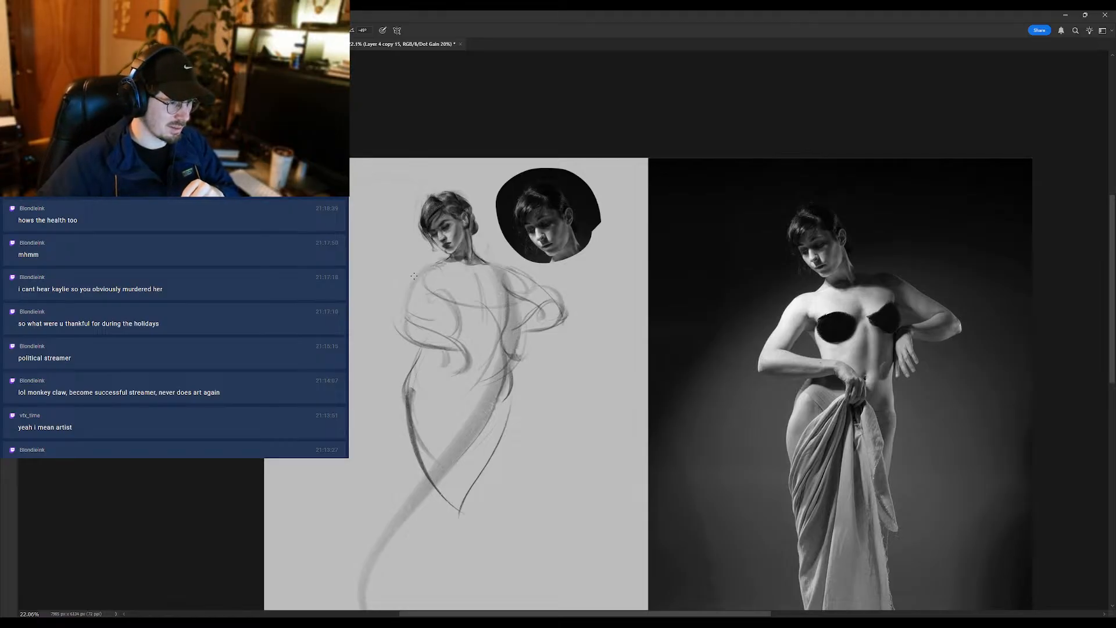
pyautogui.click(454, 182)
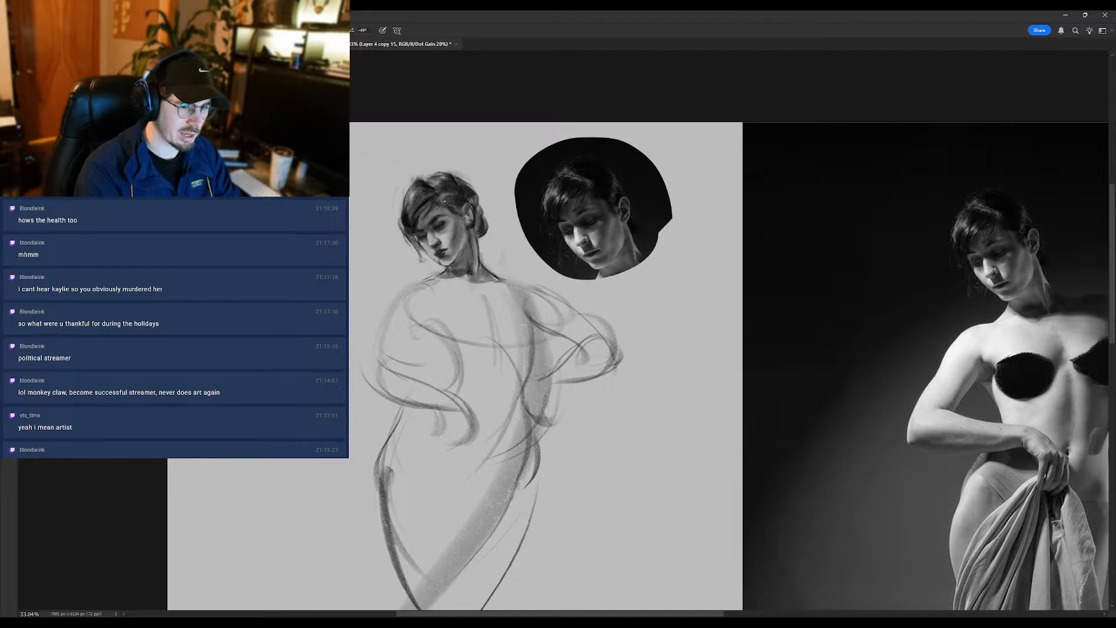
pyautogui.moveTo(445, 201); pyautogui.dragTo(406, 216)
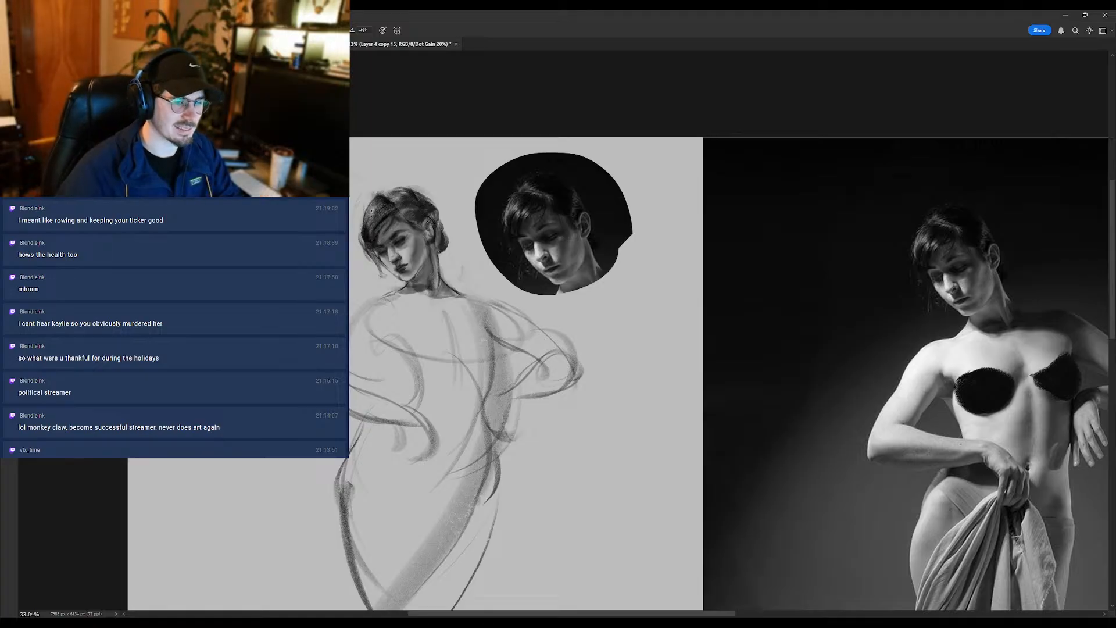
pyautogui.moveTo(416, 231); pyautogui.dragTo(426, 232)
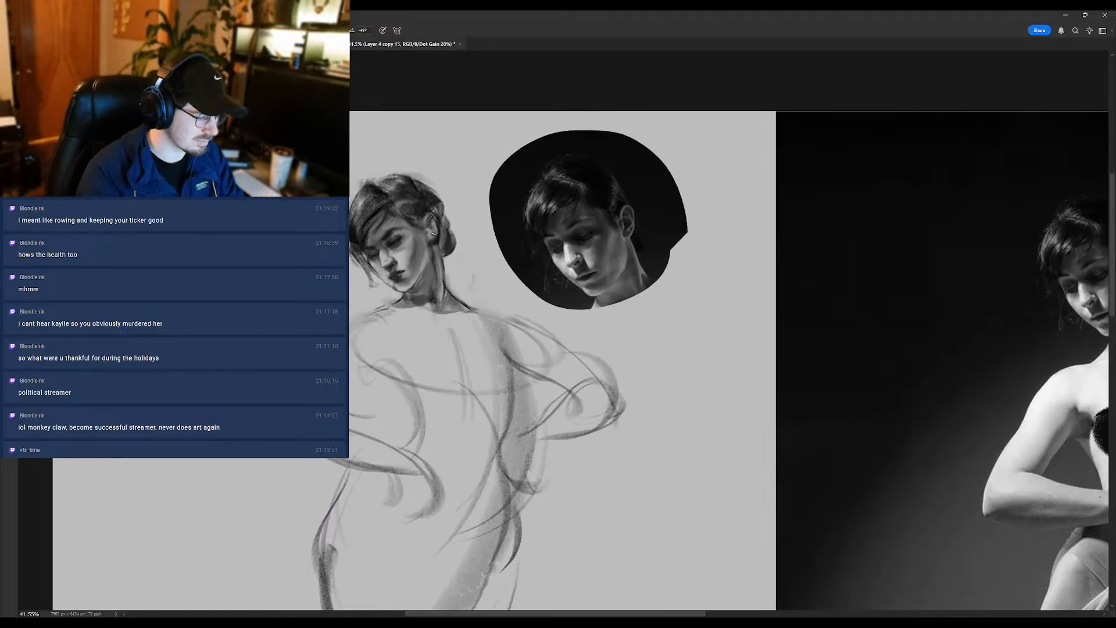
# - Lasso the mirrored head's cheek down to the jaw and check the area against the reference figure
pyautogui.press('l')
pyautogui.moveTo(410, 275)
pyautogui.mouseDown()
pyautogui.moveTo(408, 232)
pyautogui.moveTo(423, 250)
pyautogui.moveTo(412, 273)
pyautogui.mouseUp()
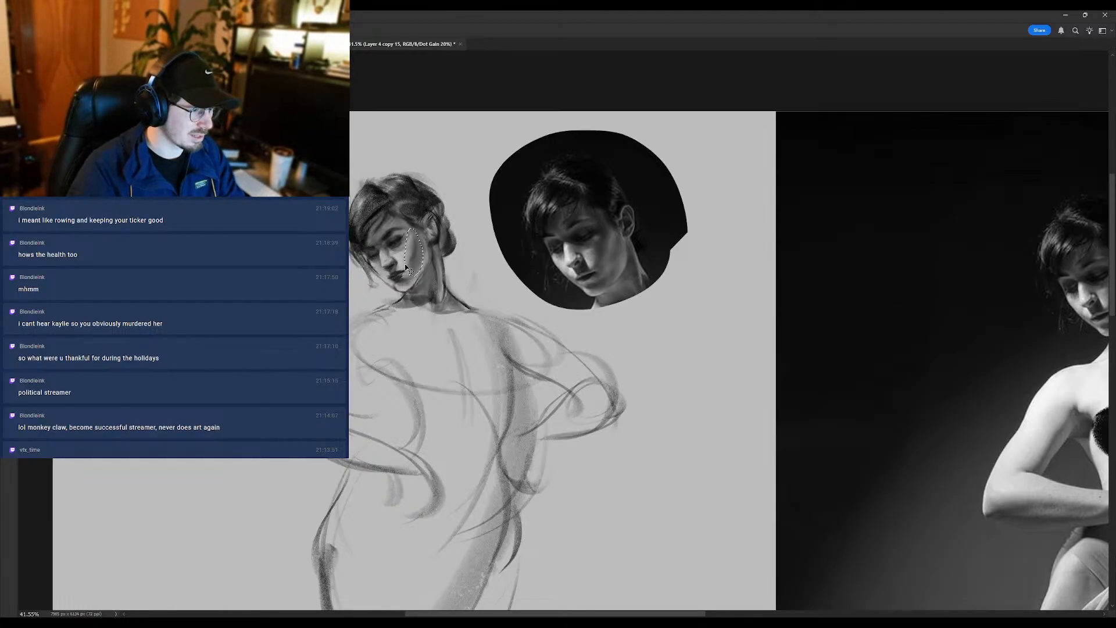
pyautogui.moveTo(408, 262); pyautogui.dragTo(381, 299)
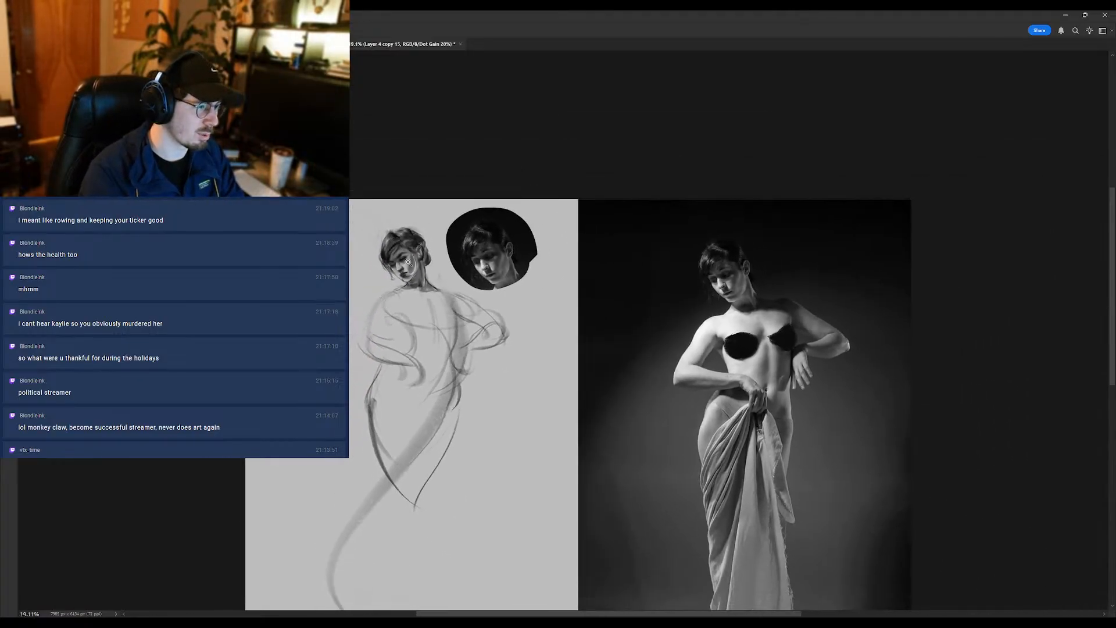
pyautogui.moveTo(408, 263); pyautogui.dragTo(429, 265)
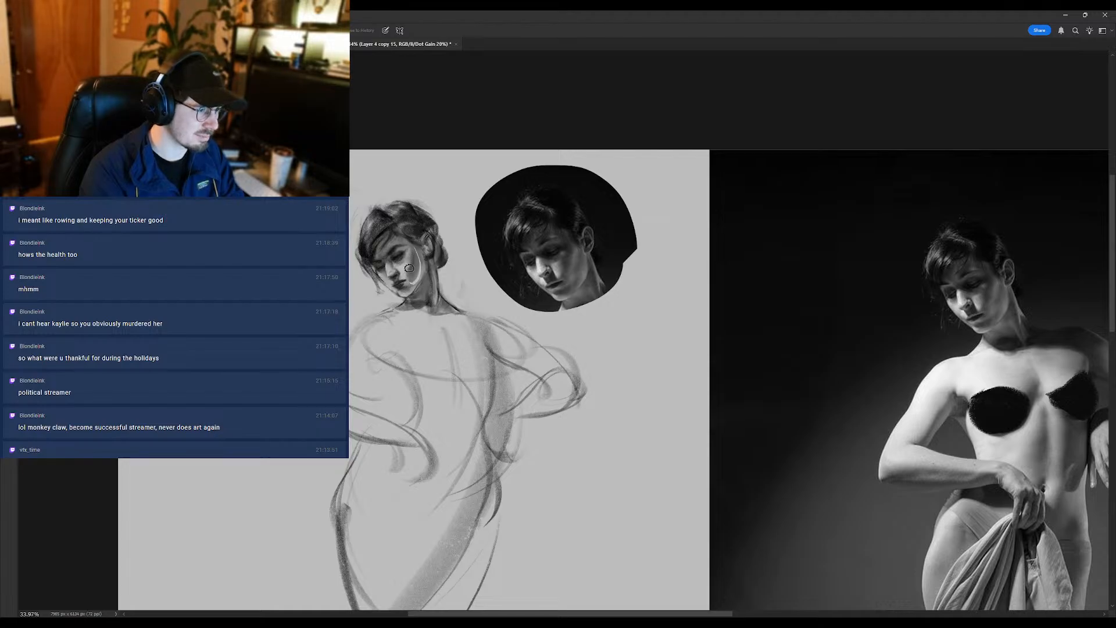
# - Brush over the cheek and jaw edge of the mirrored head to rework the side plane's shading
pyautogui.press('b')
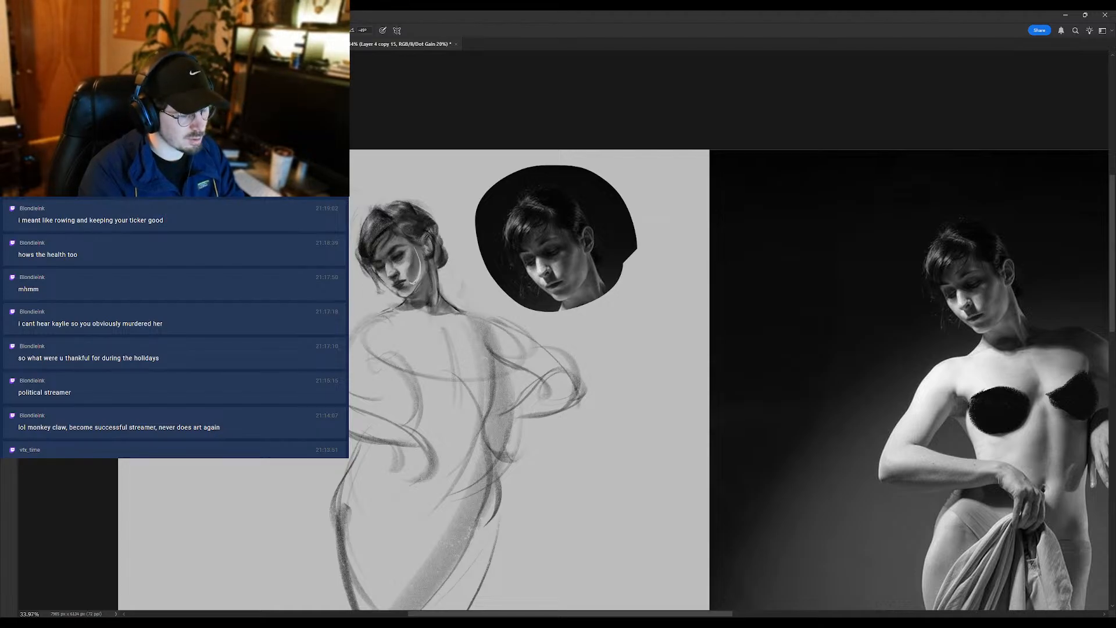
pyautogui.moveTo(416, 274); pyautogui.dragTo(414, 287)
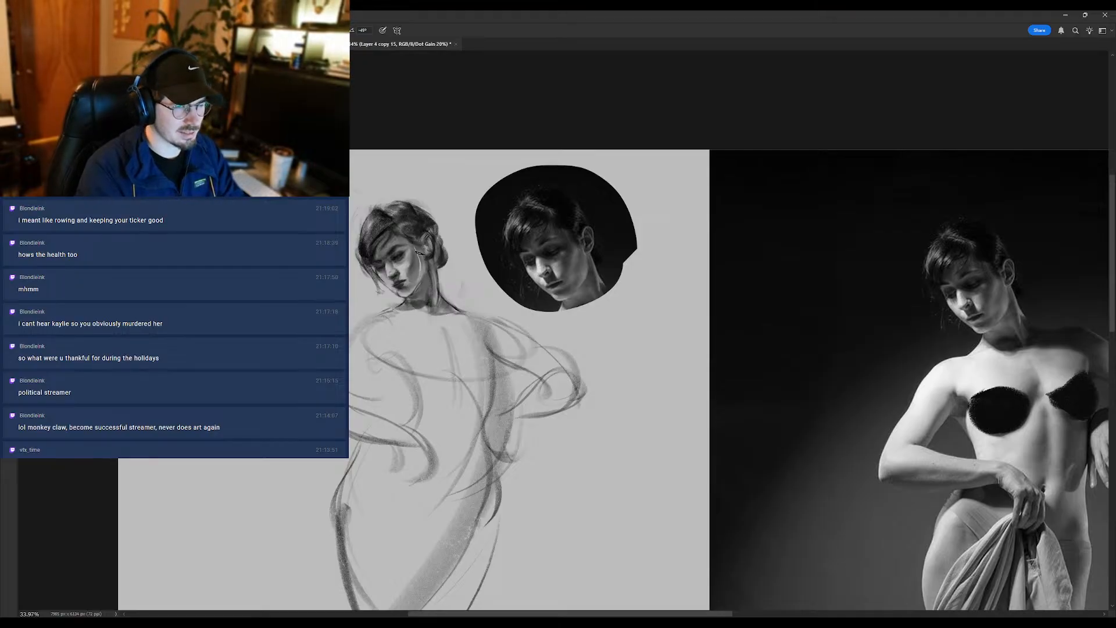
pyautogui.keyDown('alt'); pyautogui.click(415, 257); pyautogui.keyUp('alt')
pyautogui.moveTo(416, 250); pyautogui.dragTo(422, 269)
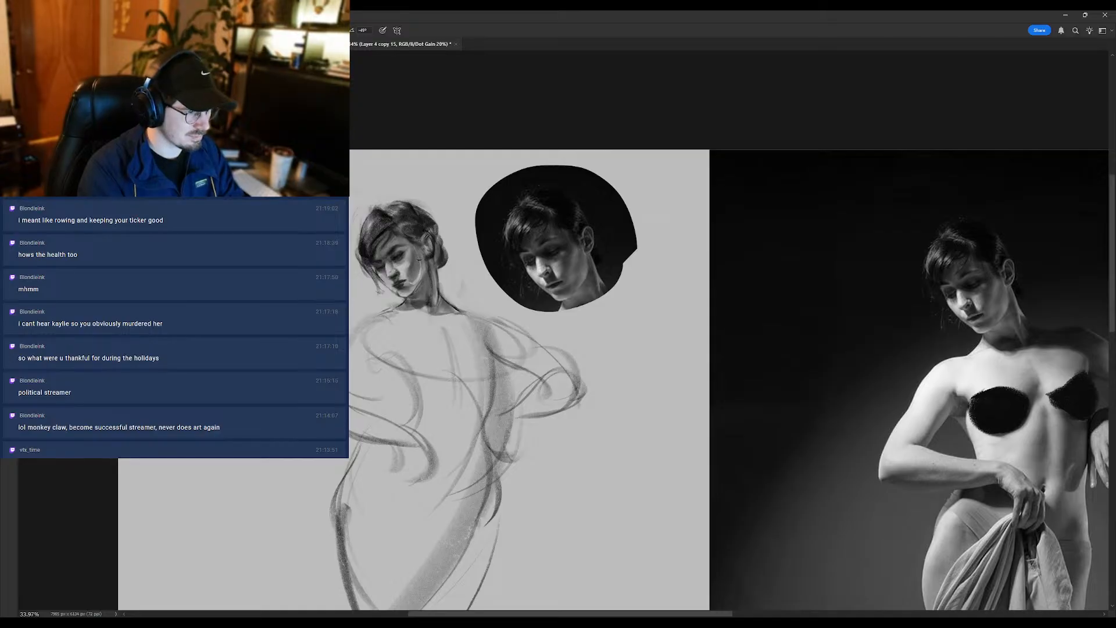
pyautogui.moveTo(419, 260); pyautogui.dragTo(415, 283)
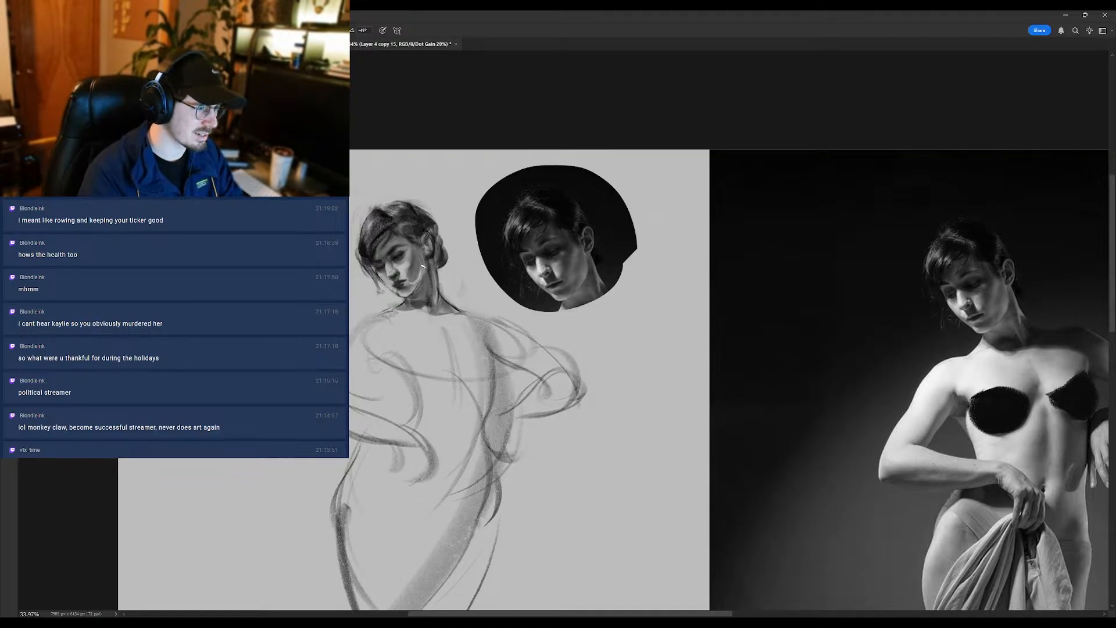
# - Dab small brush strokes over the mirrored head's cheek below the ear and toward the jaw to refine the shading
pyautogui.moveTo(423, 266); pyautogui.dragTo(414, 286)
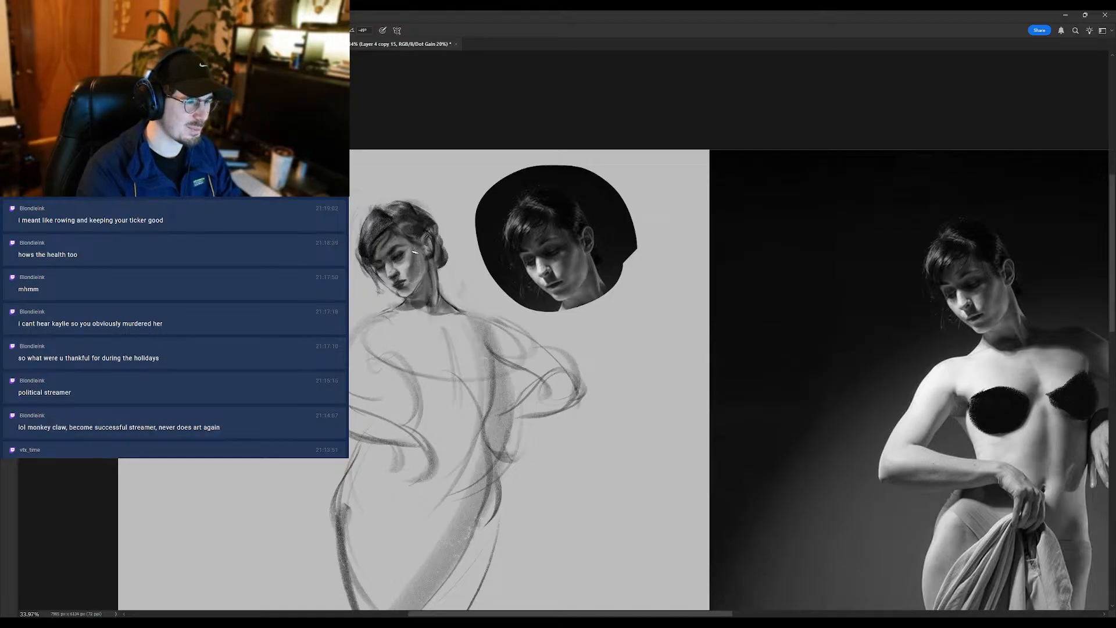
pyautogui.keyDown('alt'); pyautogui.click(412, 264); pyautogui.keyUp('alt')
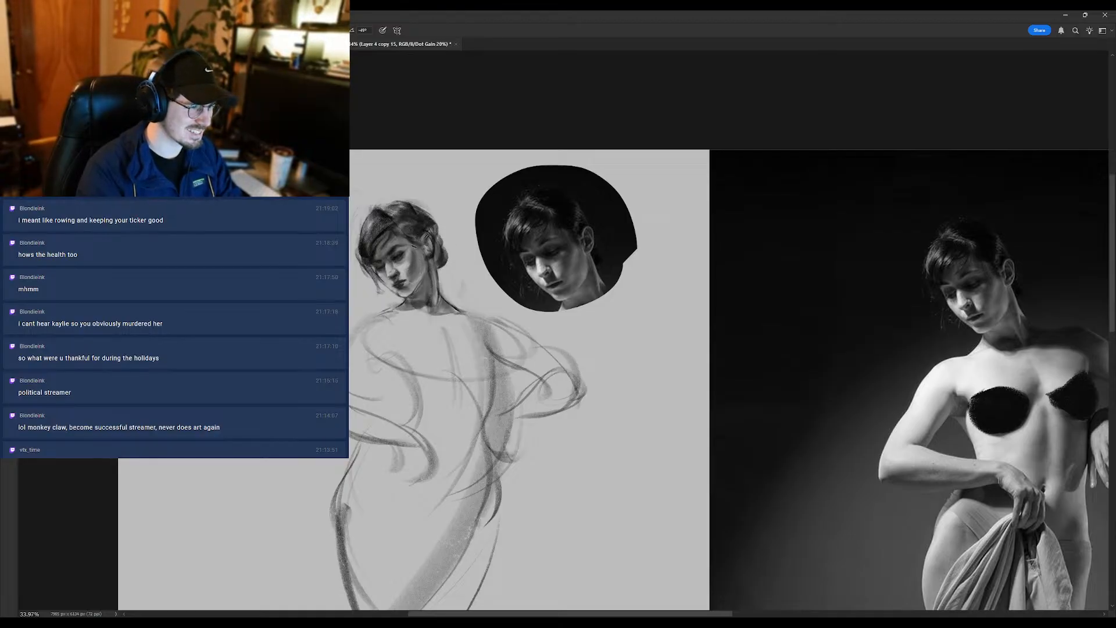
pyautogui.keyDown('alt'); pyautogui.click(417, 267); pyautogui.keyUp('alt')
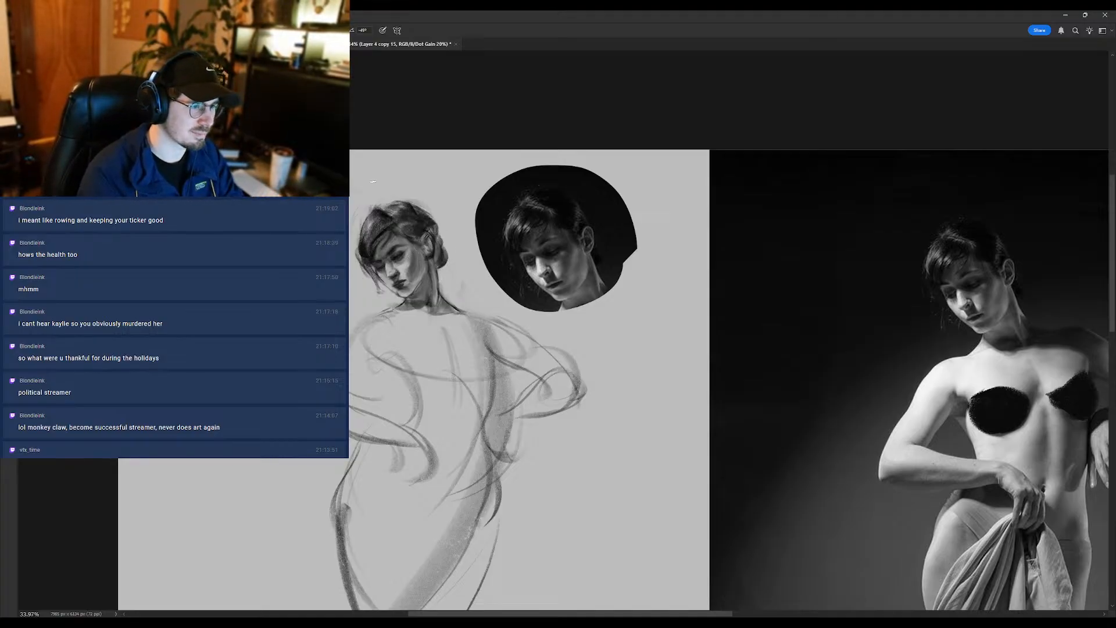
pyautogui.keyDown('alt'); pyautogui.click(408, 246); pyautogui.keyUp('alt')
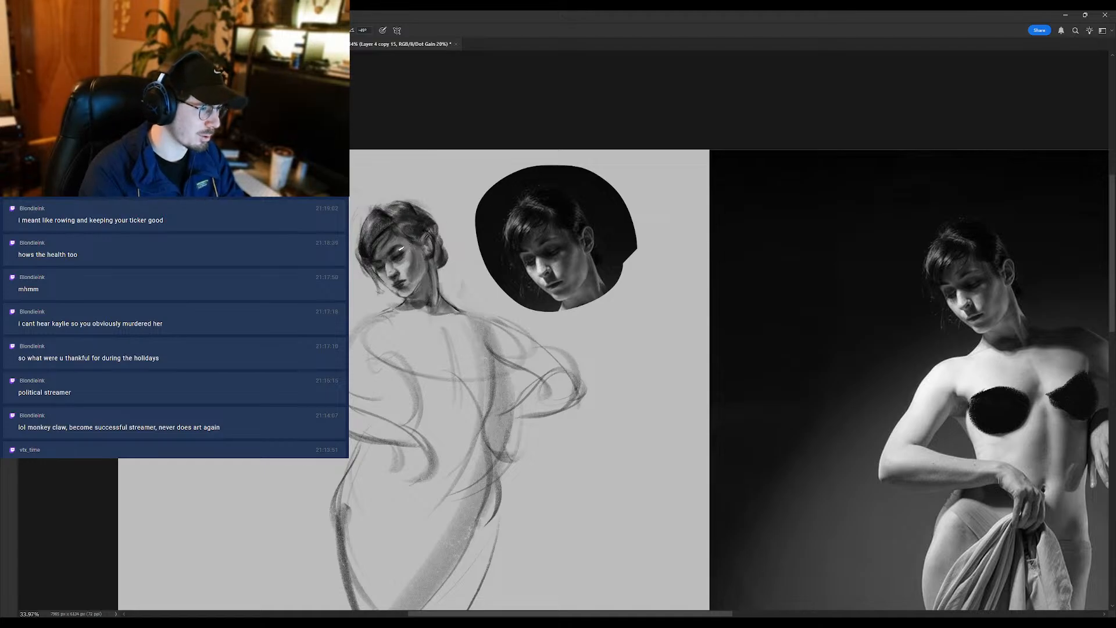
pyautogui.keyDown('alt'); pyautogui.click(413, 248); pyautogui.keyUp('alt')
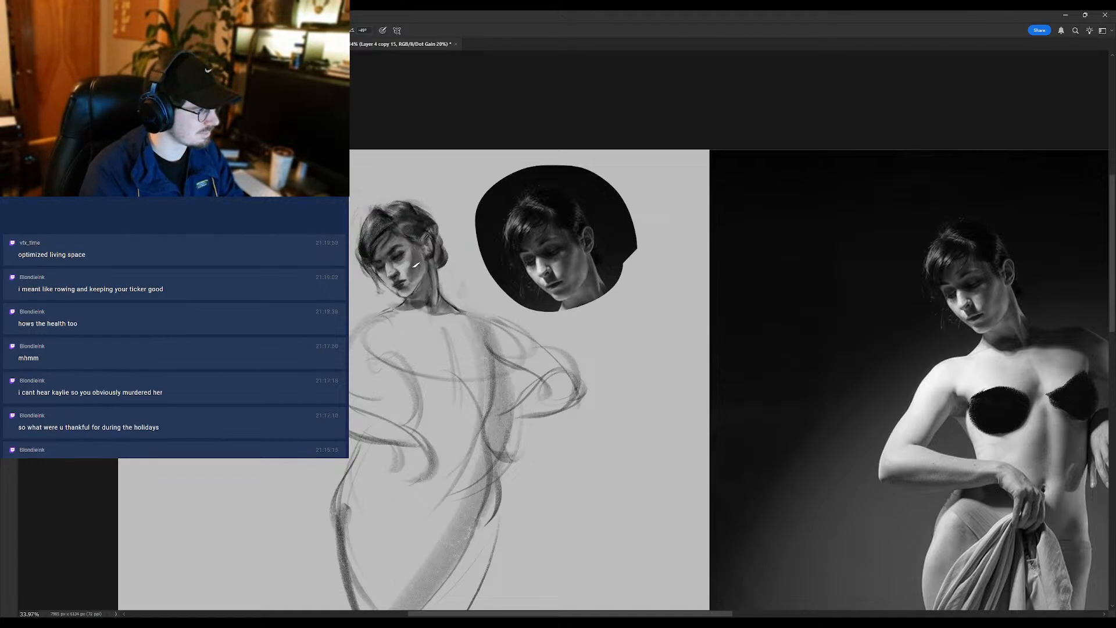
# - Refine the mirrored head's jawline, near cheek and eye area with short brush strokes
pyautogui.hotkey('shift', 'b')
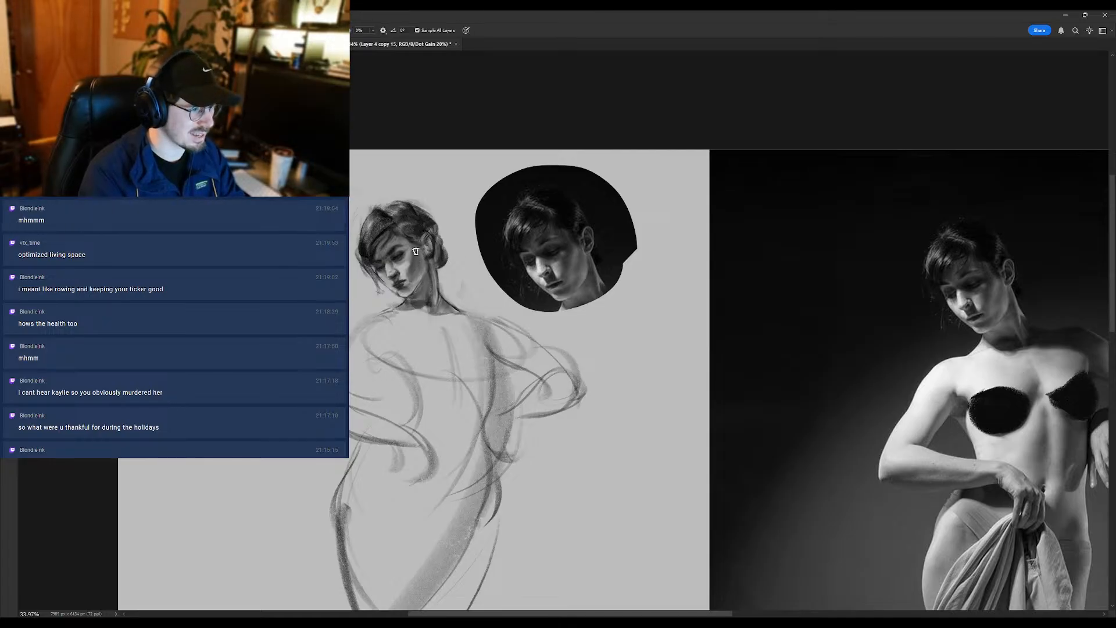
pyautogui.press('b')
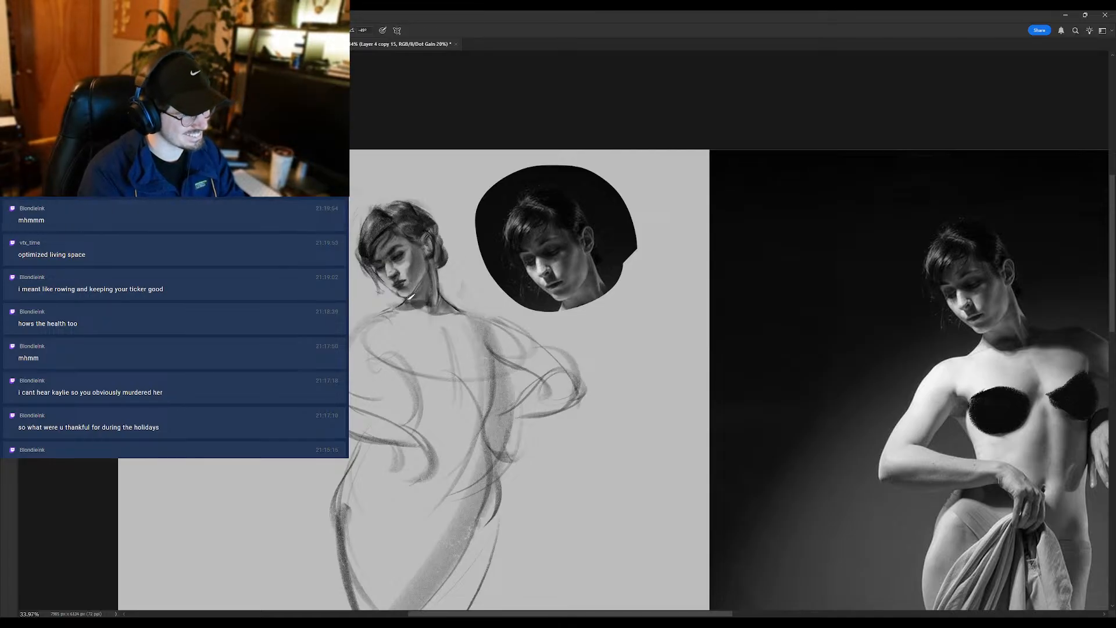
pyautogui.moveTo(413, 292)
pyautogui.mouseDown()
pyautogui.moveTo(377, 332)
pyautogui.moveTo(401, 296)
pyautogui.moveTo(403, 263)
pyautogui.mouseUp()
pyautogui.keyDown('alt'); pyautogui.click(405, 264); pyautogui.keyUp('alt')
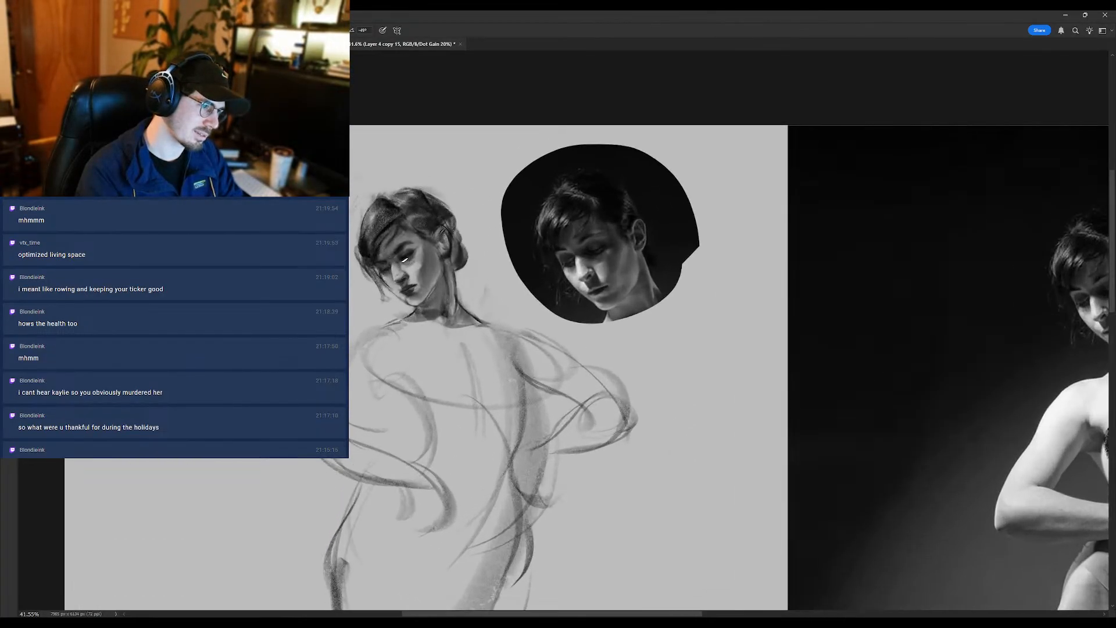
pyautogui.keyDown('alt'); pyautogui.click(405, 262); pyautogui.keyUp('alt')
pyautogui.keyDown('alt'); pyautogui.click(400, 265); pyautogui.keyUp('alt')
pyautogui.moveTo(395, 267); pyautogui.dragTo(352, 303)
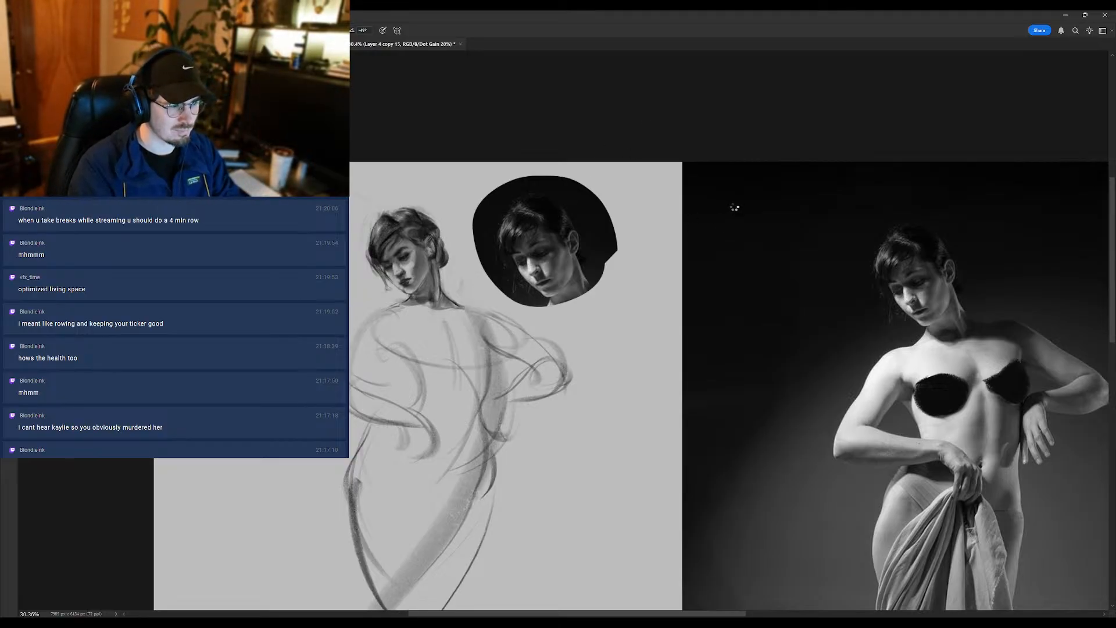
# - Flip the canvas back horizontally and compare the drawn head with the portrait and the full figure photo
pyautogui.hotkey('ctrl', 'shift', 'h')
pyautogui.moveTo(759, 194); pyautogui.dragTo(622, 213)
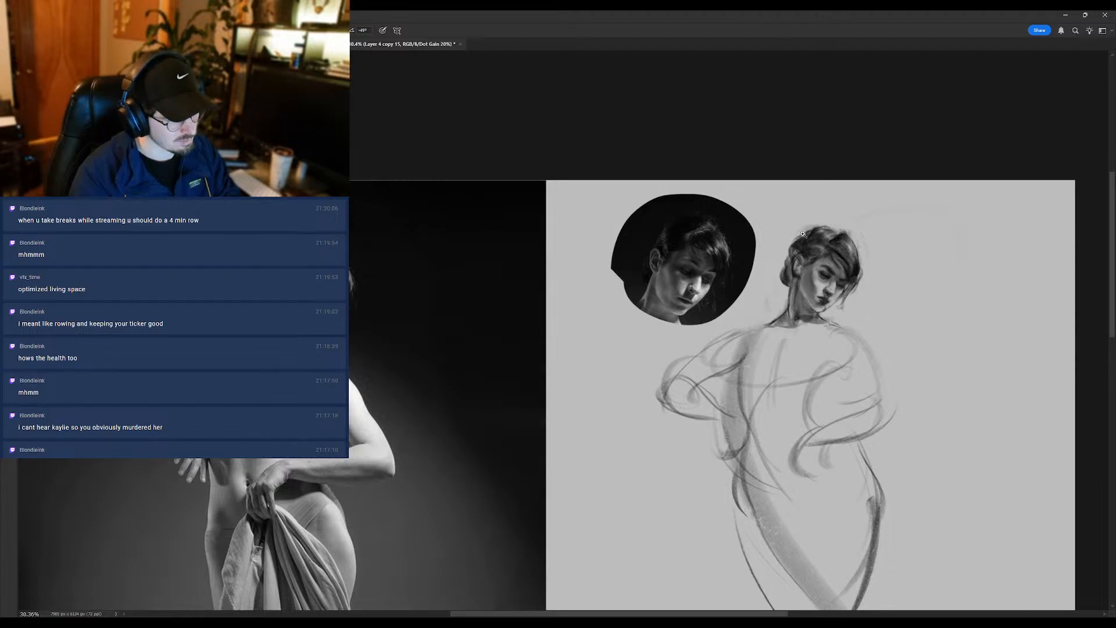
pyautogui.scroll(1, 799, 269)
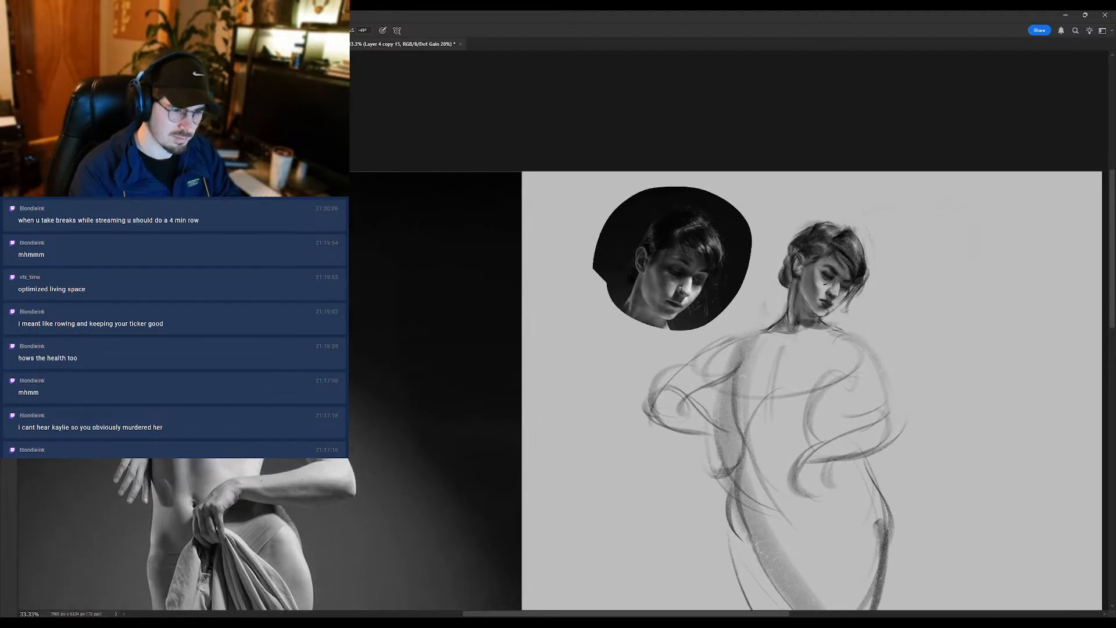
pyautogui.scroll(-7, 824, 281)
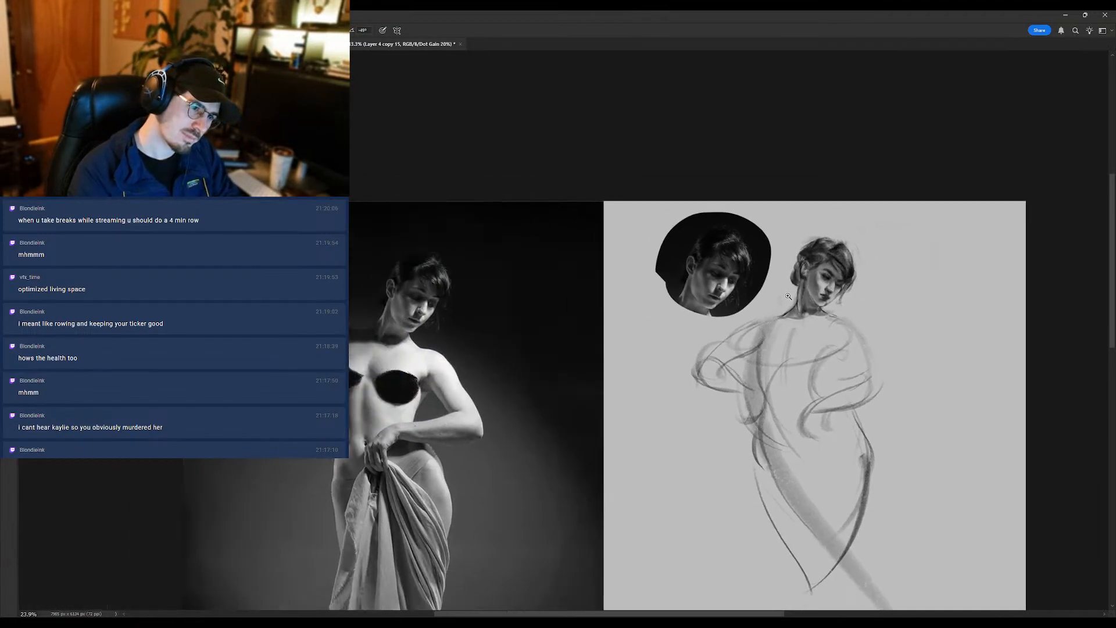
pyautogui.scroll(9, 823, 280)
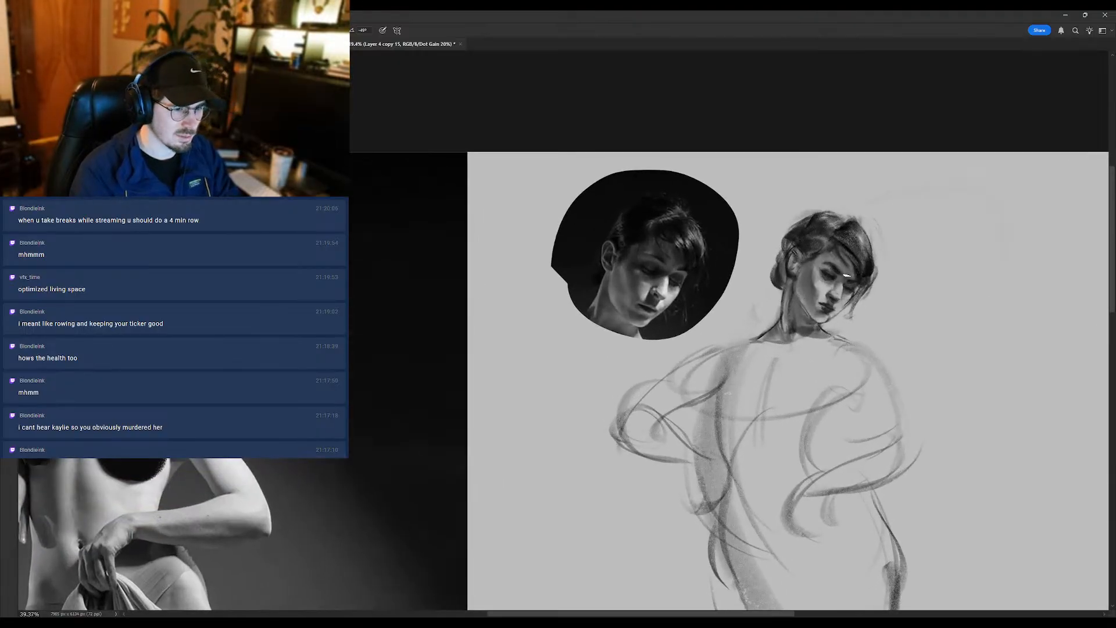
# - Touch up the far eye, nose, lower cheek and hair edge of the unmirrored head with small brush marks
pyautogui.keyDown('alt'); pyautogui.click(843, 271); pyautogui.keyUp('alt')
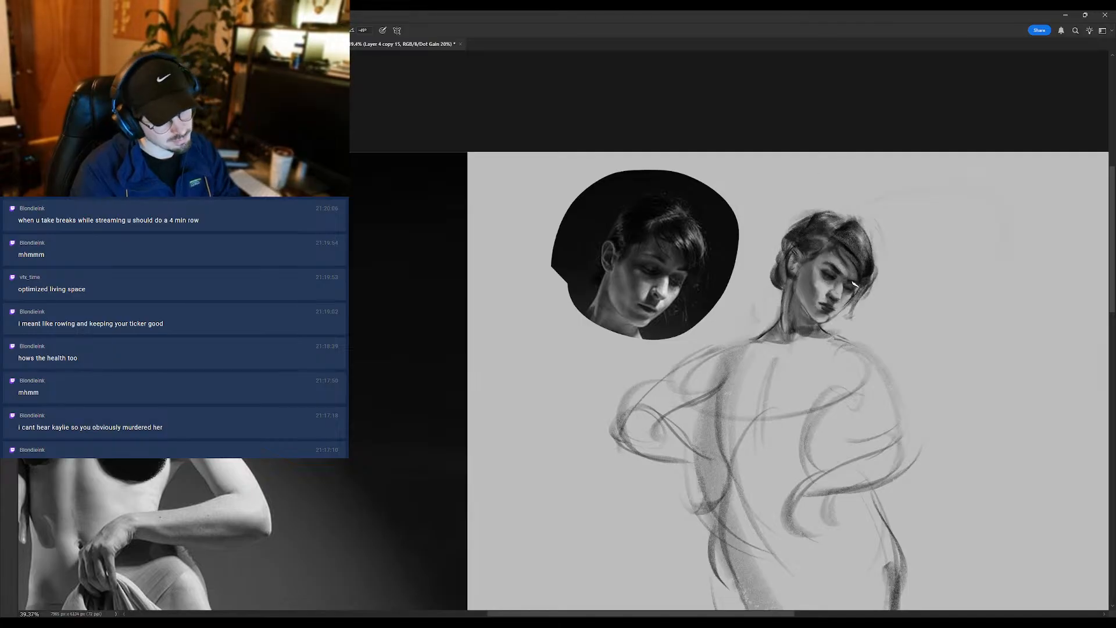
pyautogui.keyDown('alt'); pyautogui.click(871, 267); pyautogui.keyUp('alt')
pyautogui.moveTo(850, 286)
pyautogui.mouseDown()
pyautogui.moveTo(782, 285)
pyautogui.moveTo(853, 283)
pyautogui.mouseUp()
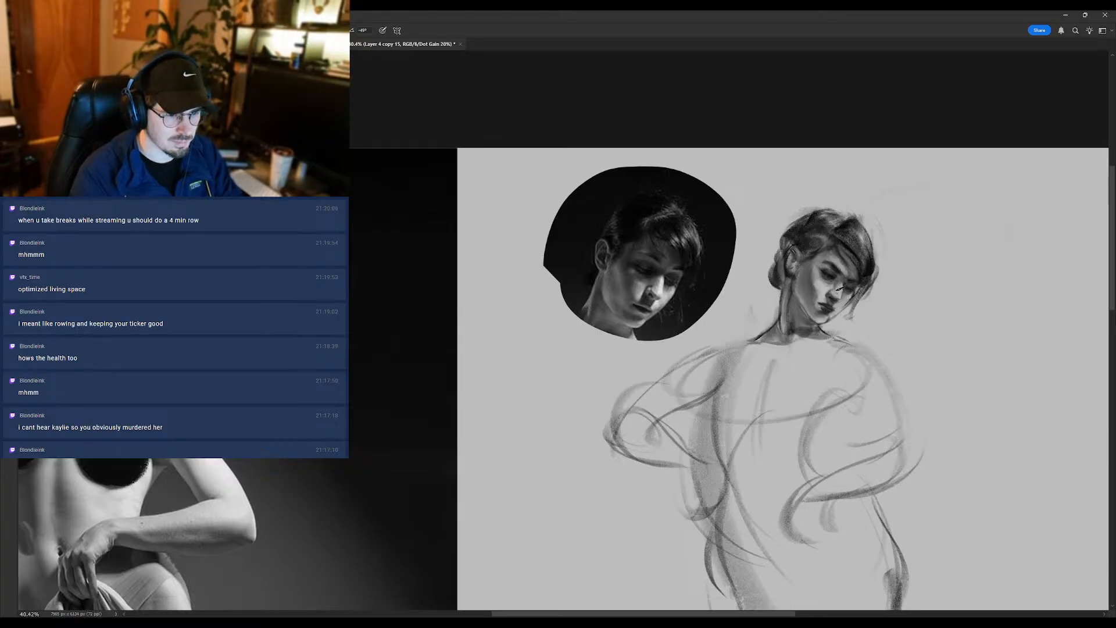
pyautogui.moveTo(820, 301)
pyautogui.mouseDown()
pyautogui.moveTo(795, 306)
pyautogui.moveTo(831, 316)
pyautogui.moveTo(821, 321)
pyautogui.mouseUp()
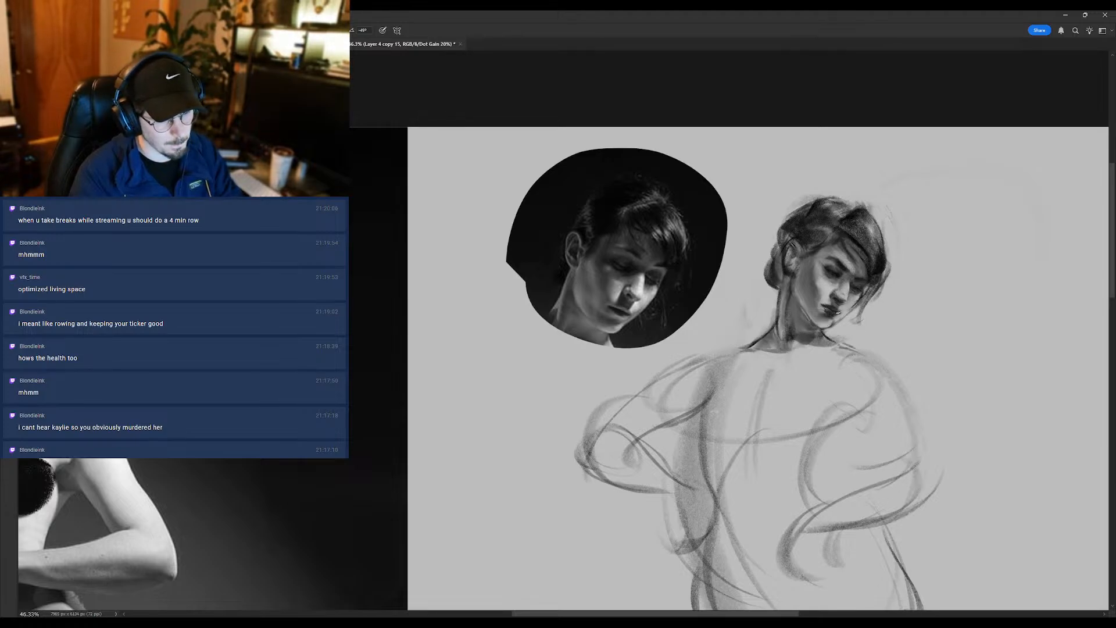
pyautogui.keyDown('alt'); pyautogui.click(848, 300); pyautogui.keyUp('alt')
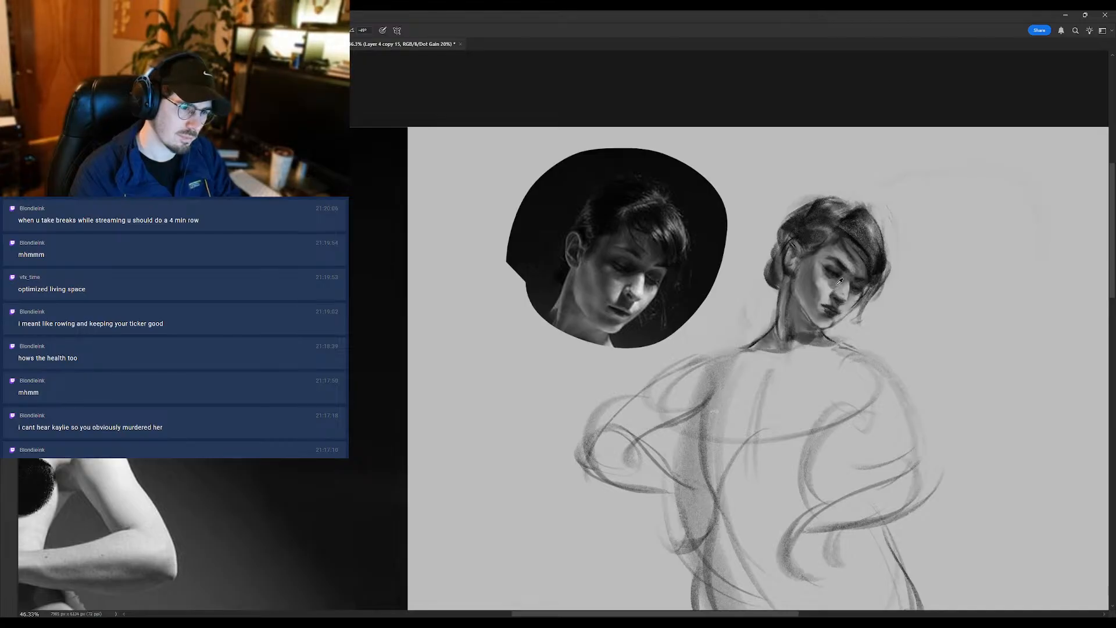
# - Examine the unmirrored head's features and values against the portrait at several sizes
pyautogui.scroll(-3, 828, 285)
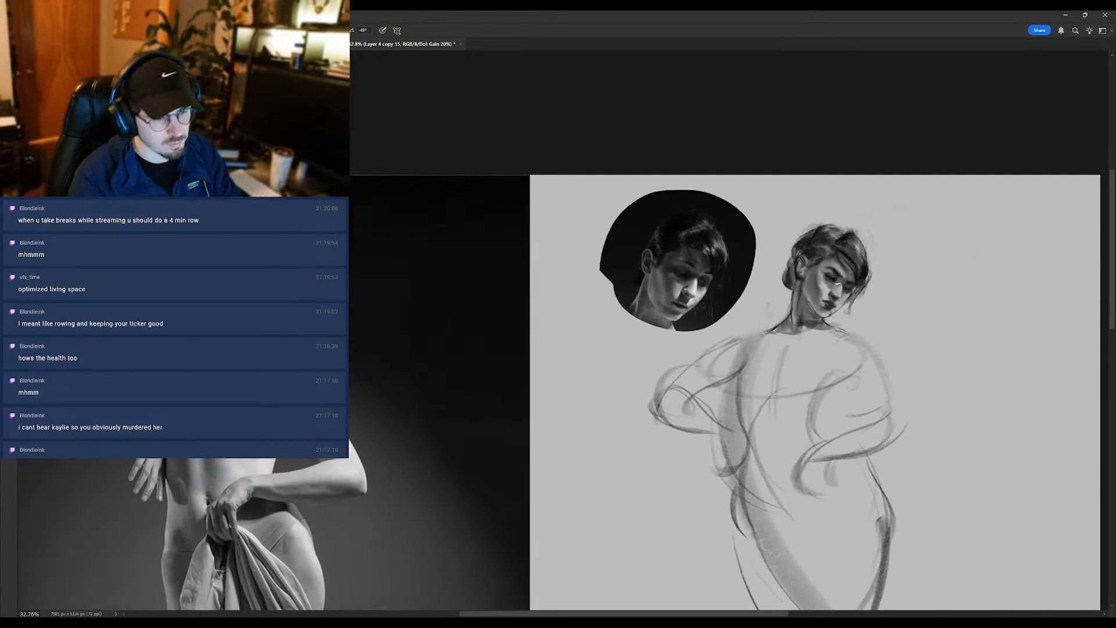
pyautogui.scroll(-3, 781, 286)
pyautogui.scroll(3, 761, 298)
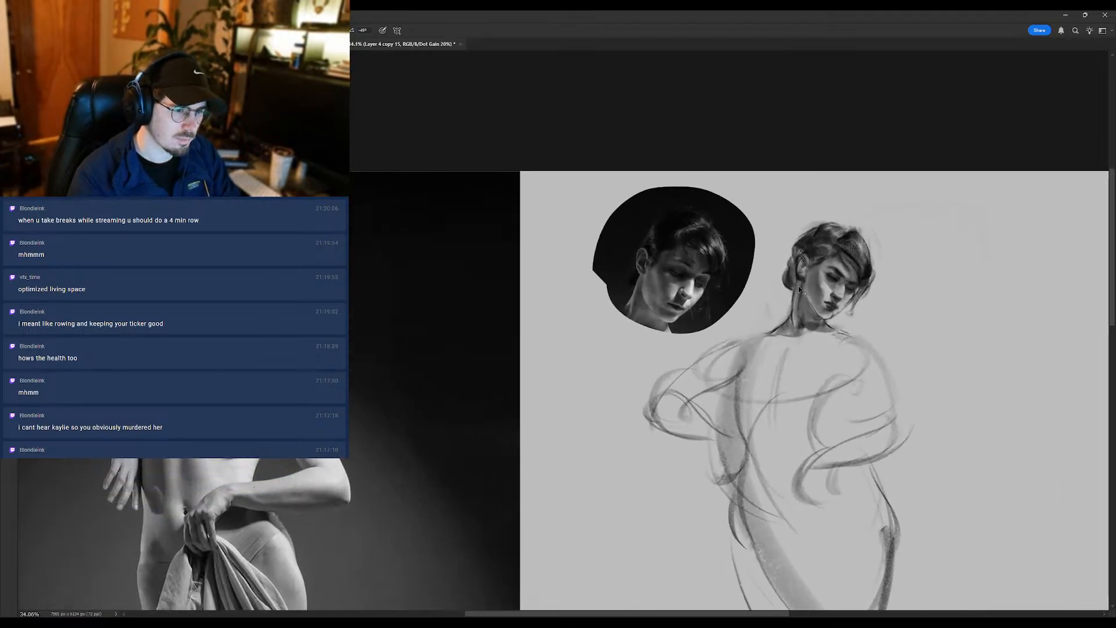
pyautogui.scroll(1, 789, 287)
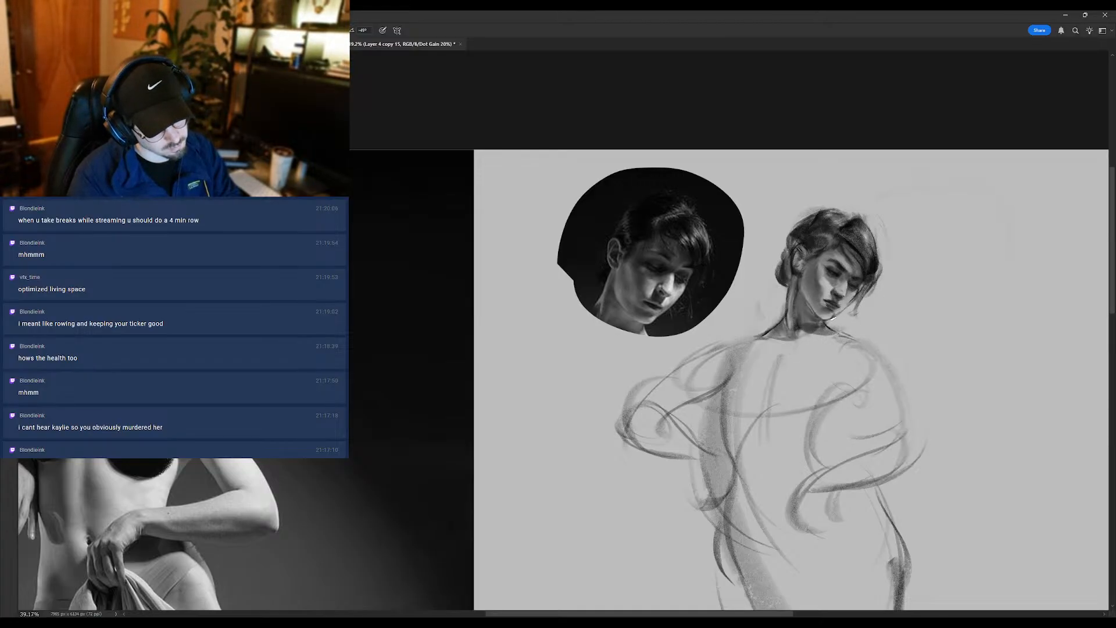
pyautogui.scroll(-1, 832, 315)
pyautogui.scroll(2, 832, 314)
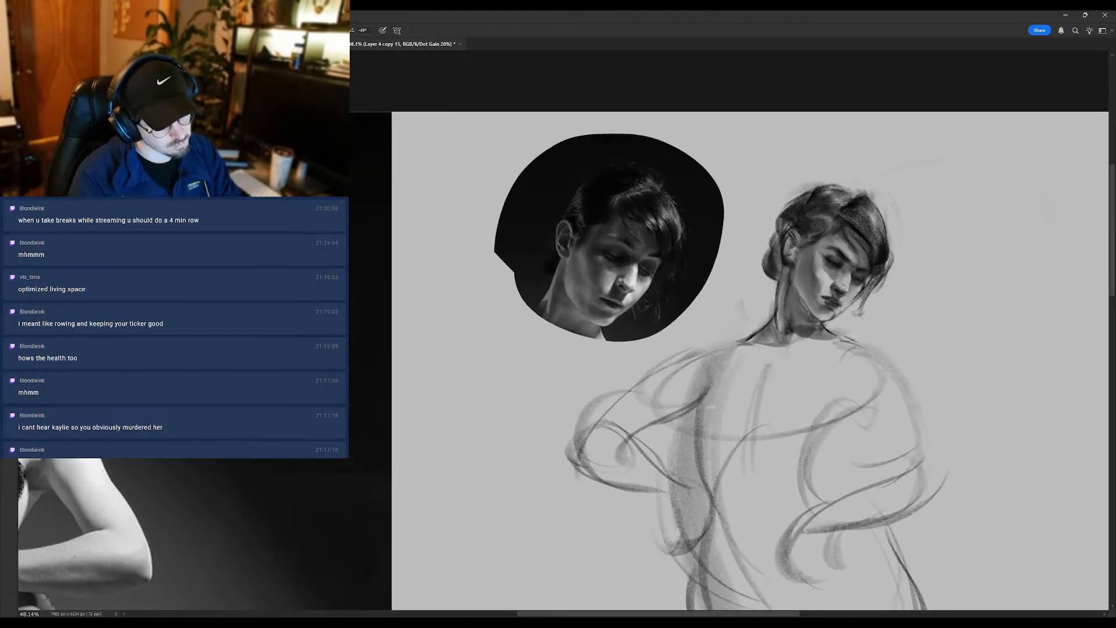
pyautogui.scroll(-2, 816, 303)
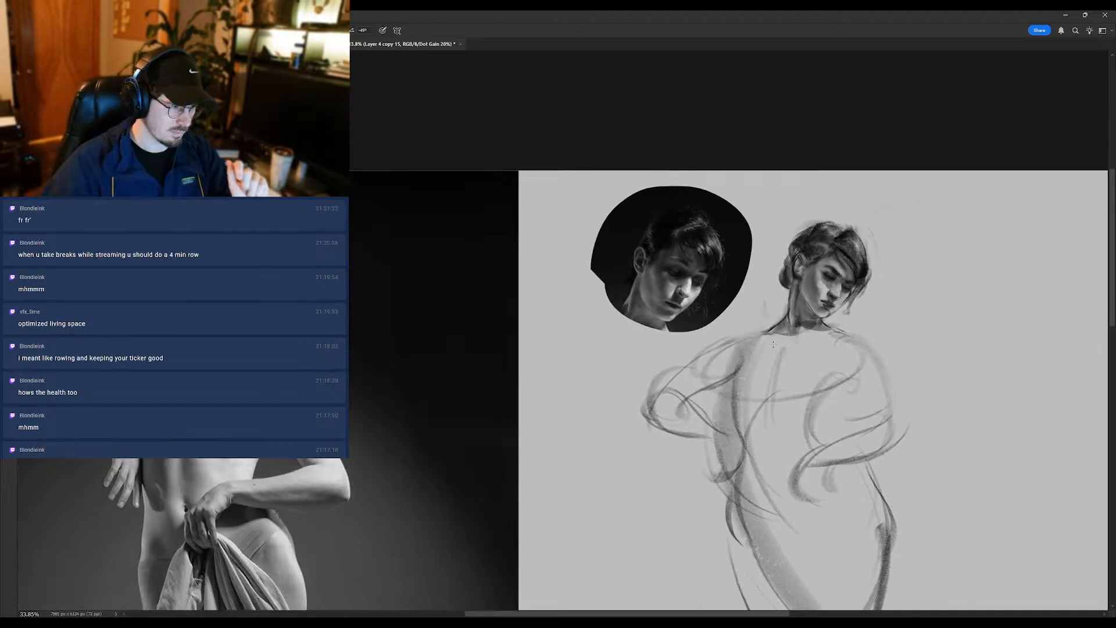
# - Brush small corrections around the near eye and upper cheek of the unmirrored head
pyautogui.scroll(1, 825, 279)
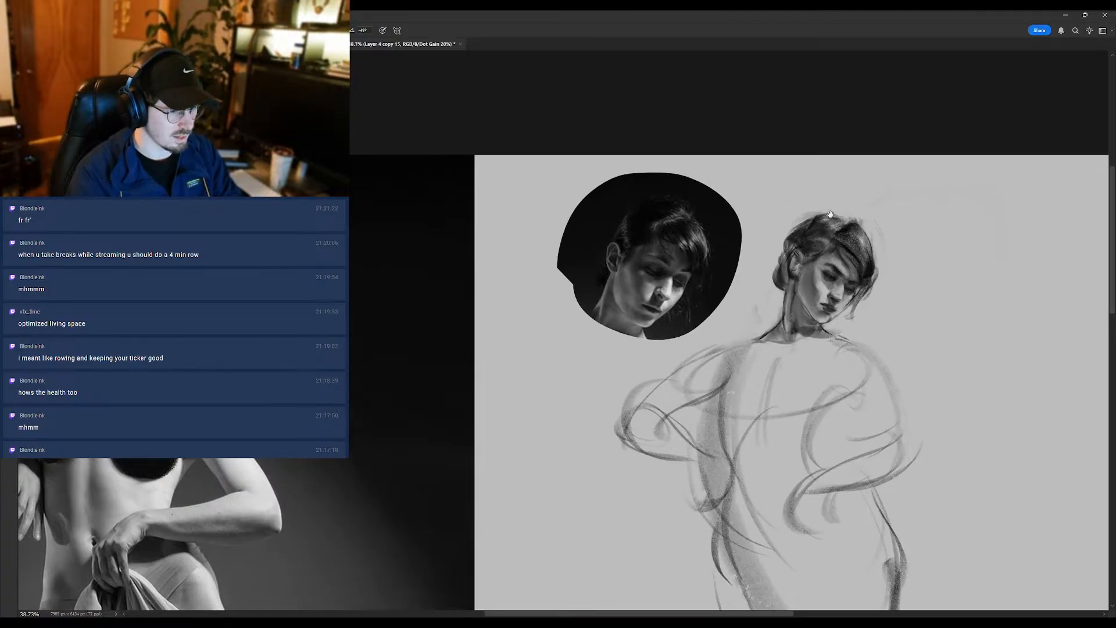
pyautogui.keyDown('alt'); pyautogui.click(832, 282); pyautogui.keyUp('alt')
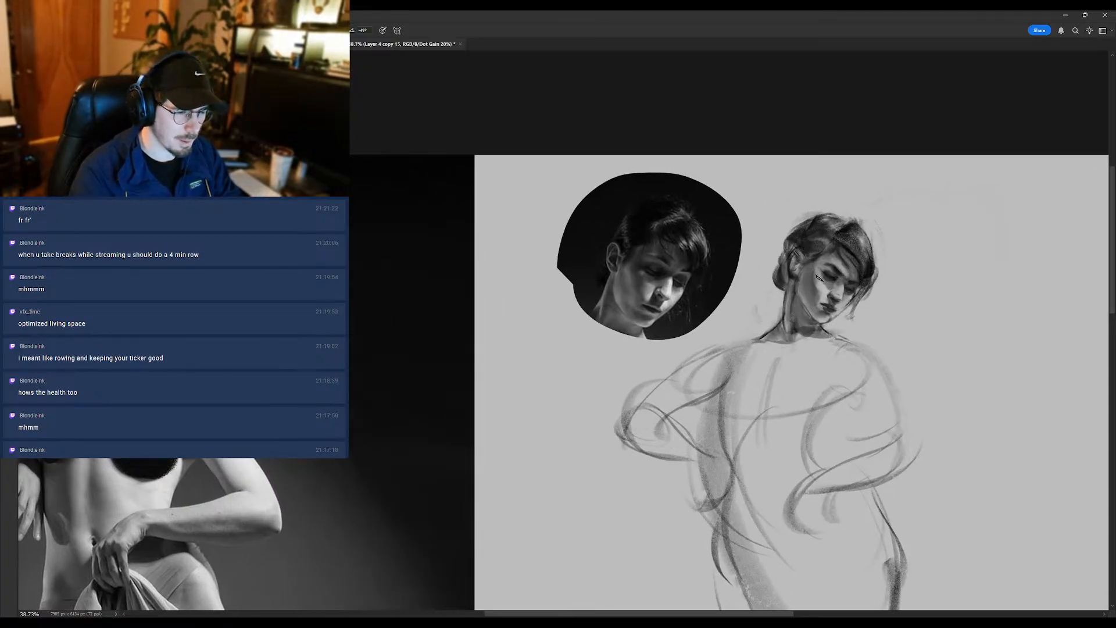
pyautogui.keyDown('alt'); pyautogui.click(834, 272); pyautogui.keyUp('alt')
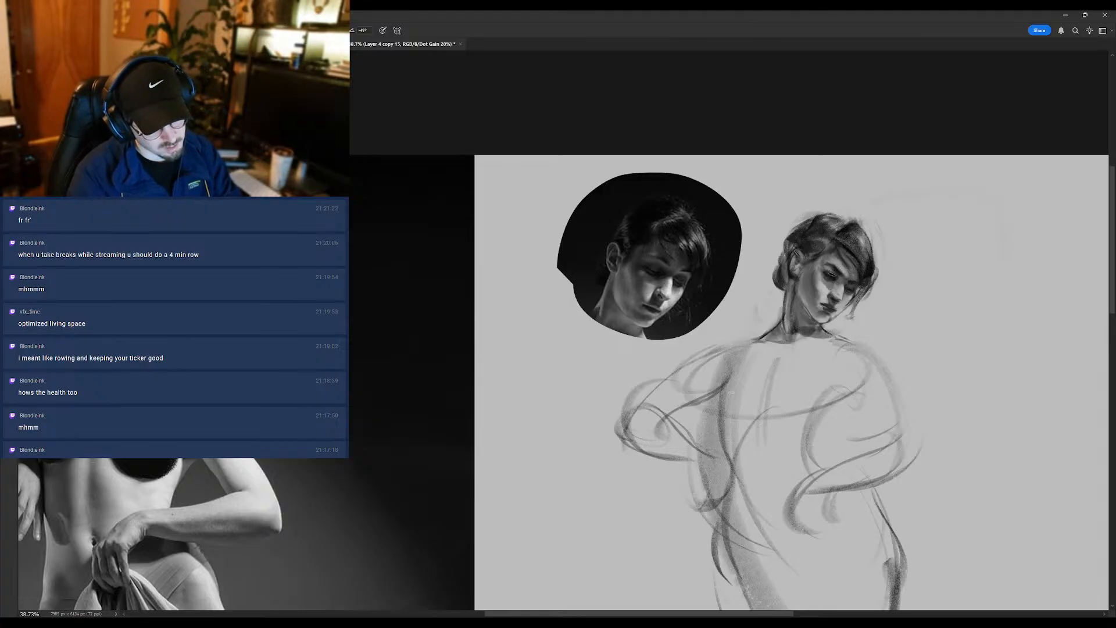
# - Mirror the canvas again and check the whole sketch's head and shoulders against the figure photo
pyautogui.scroll(-2, 830, 282)
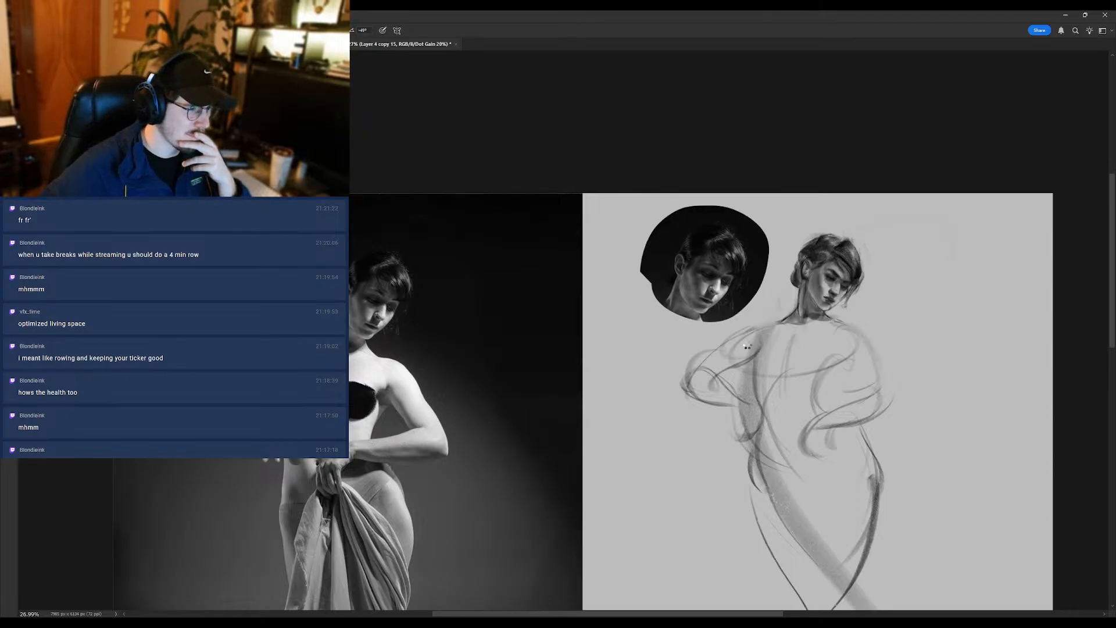
pyautogui.hotkey('ctrl', 'shift', 'h')
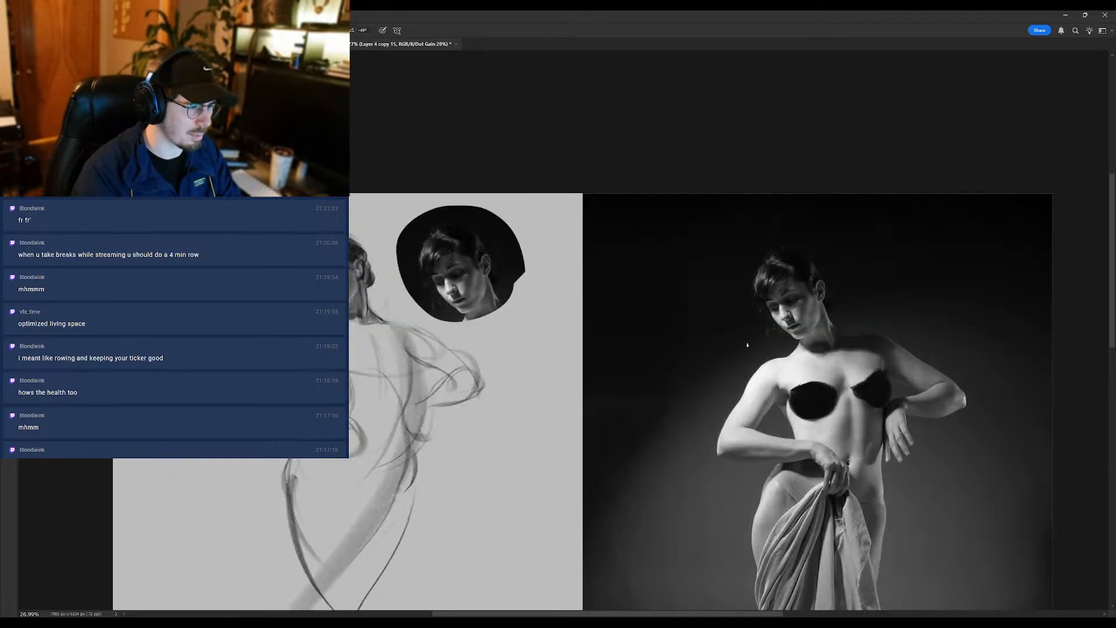
pyautogui.scroll(1, 358, 288)
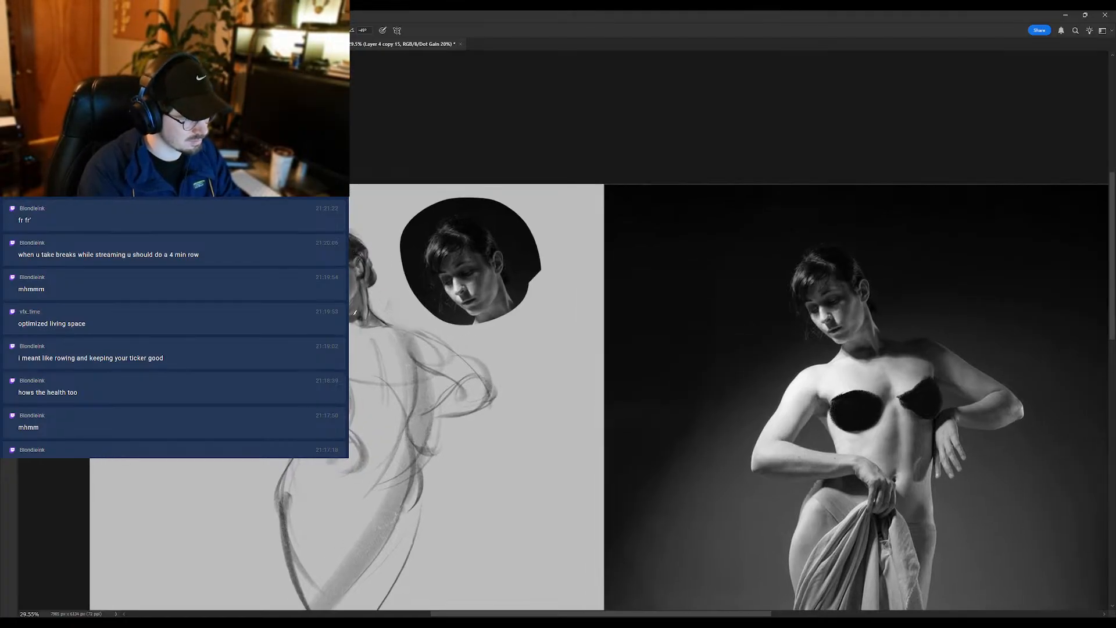
pyautogui.scroll(-1, 365, 283)
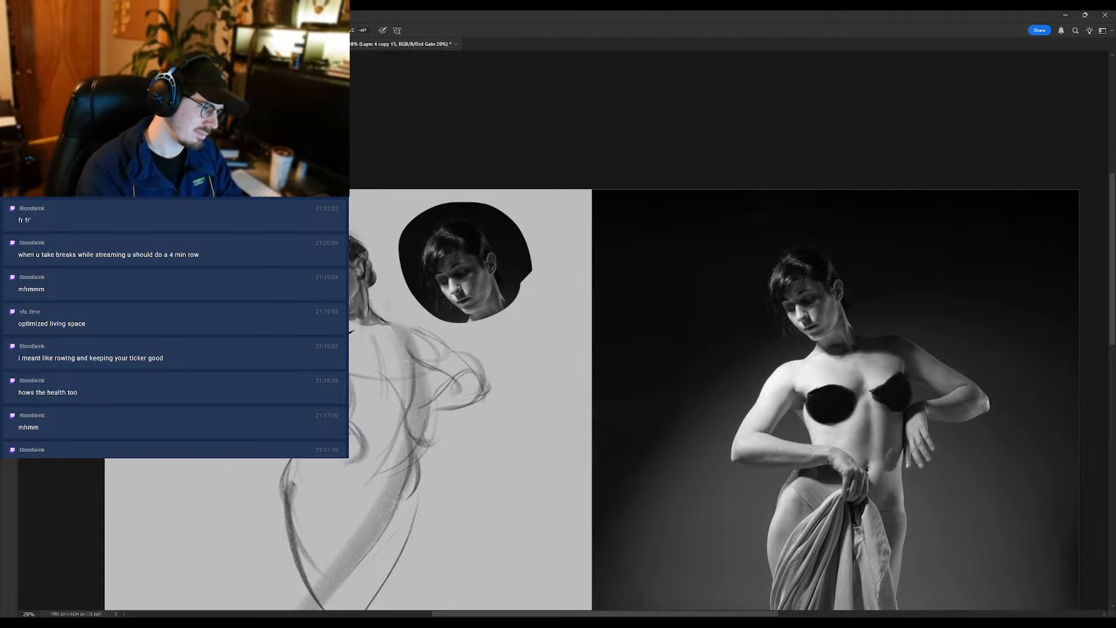
# - Try a brush stroke along the shoulder line at the base of the mirrored figure's neck
pyautogui.moveTo(352, 332); pyautogui.dragTo(388, 329)
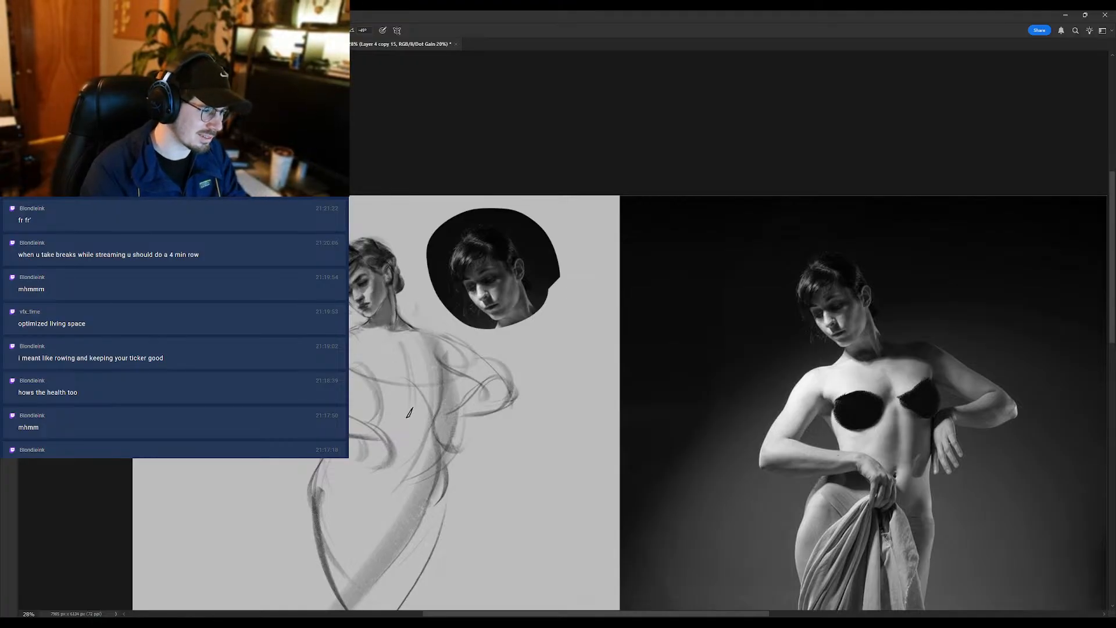
pyautogui.keyDown('alt'); pyautogui.click(473, 255); pyautogui.keyUp('alt')
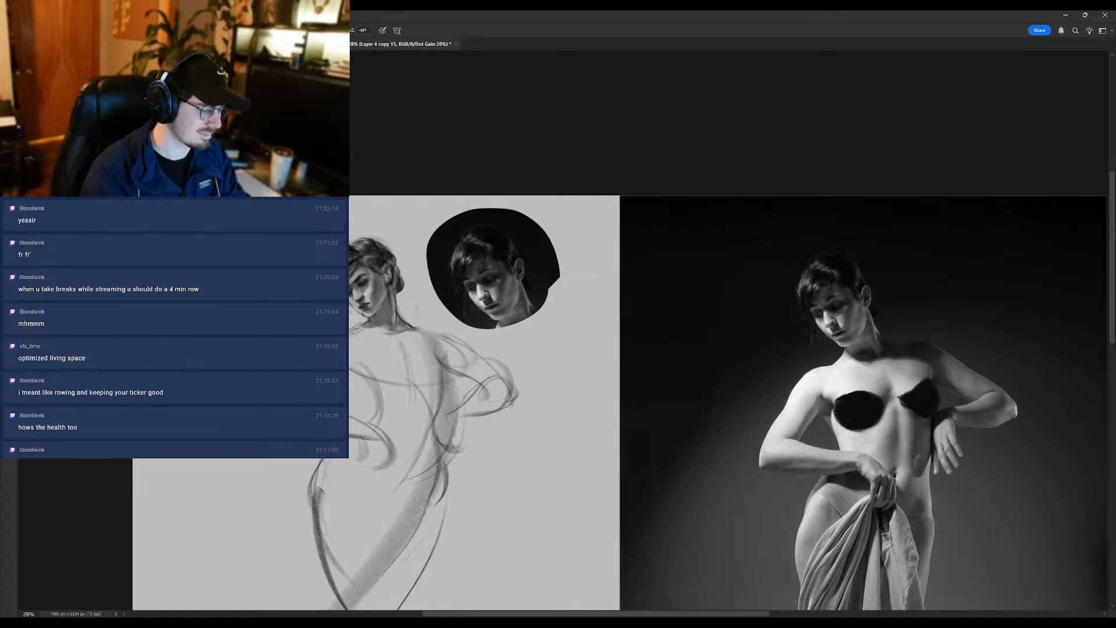
pyautogui.moveTo(391, 329); pyautogui.dragTo(364, 327)
pyautogui.hotkey('ctrl', 'z')
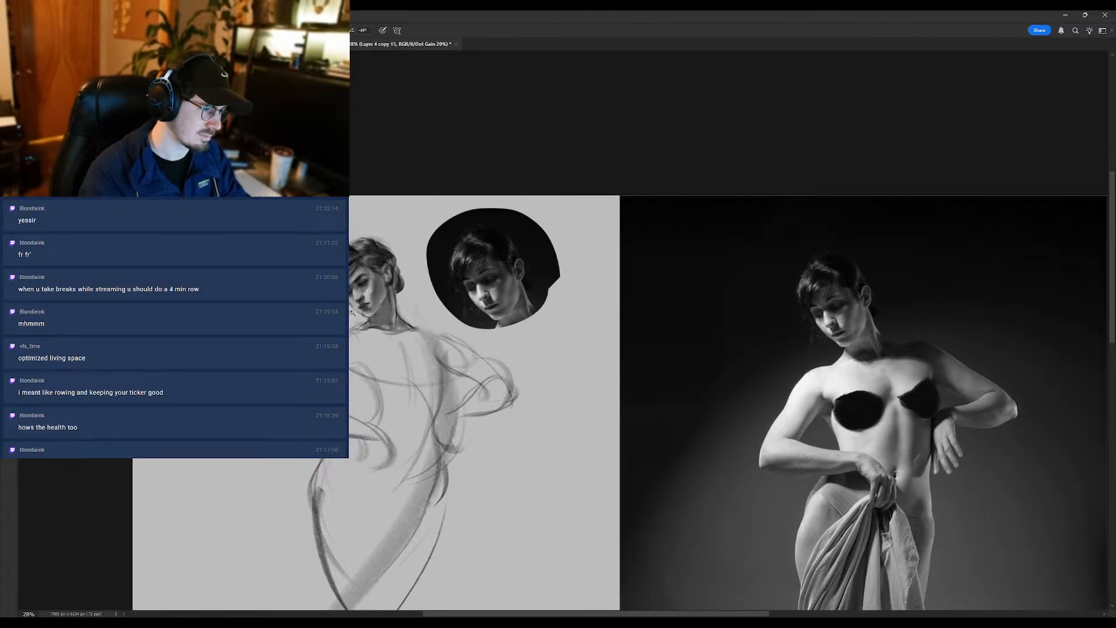
# - Check the mirrored face against the portrait and figure photo, first reduced and then enlarged
pyautogui.scroll(-3, 352, 313)
pyautogui.scroll(1, 358, 273)
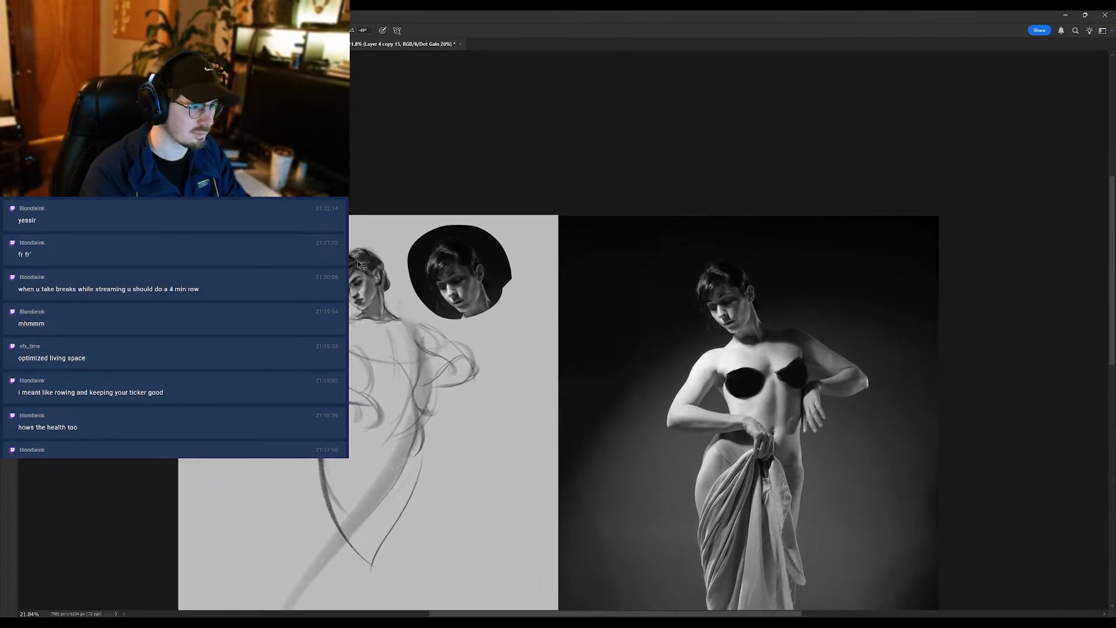
pyautogui.scroll(1, 352, 285)
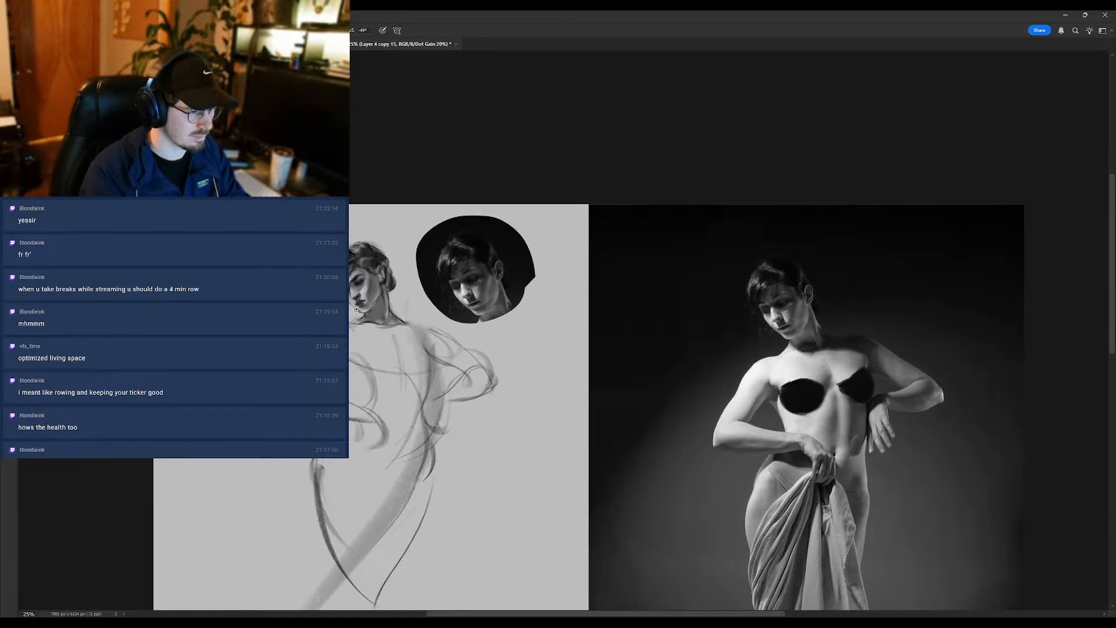
pyautogui.scroll(2, 367, 308)
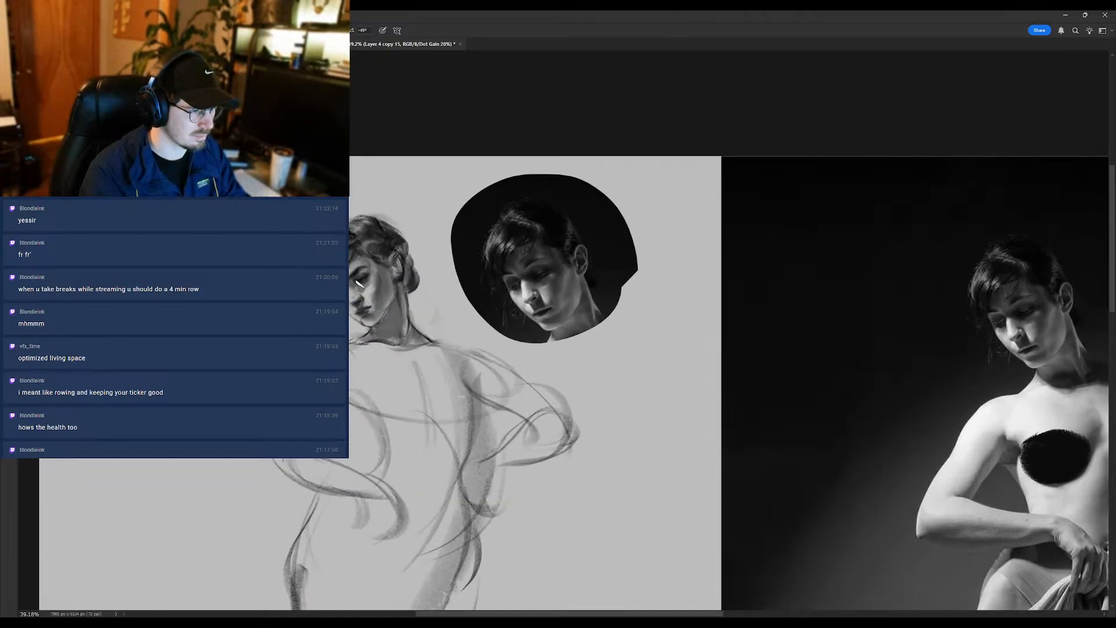
# - Compare the sketch's head and upper body with the portrait and figure photo at several sizes
pyautogui.scroll(-2, 328, 320)
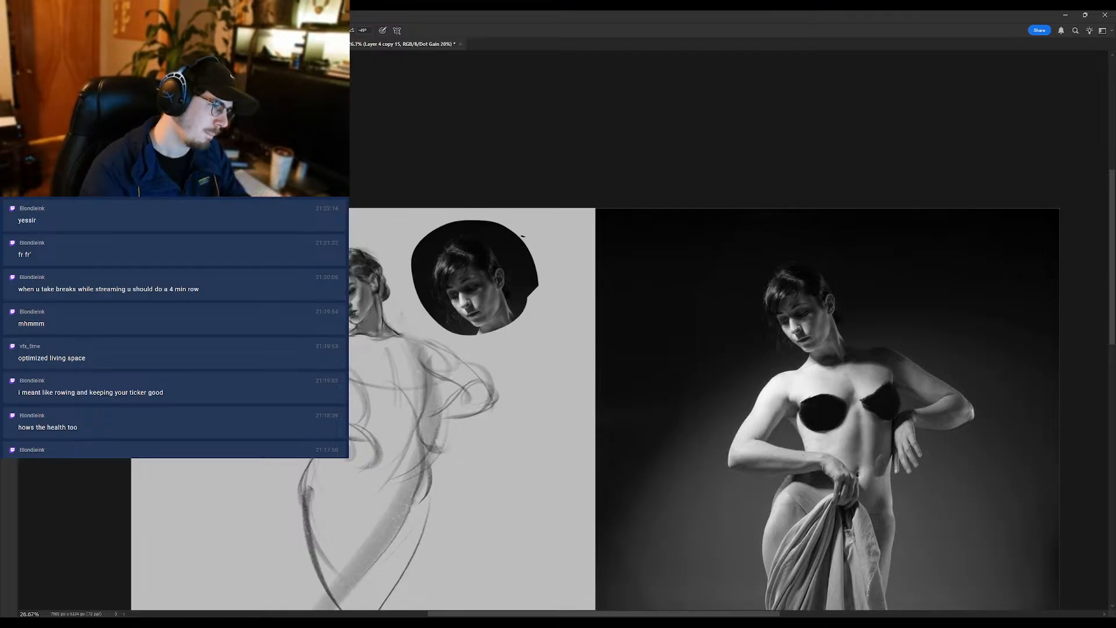
pyautogui.scroll(1, 381, 305)
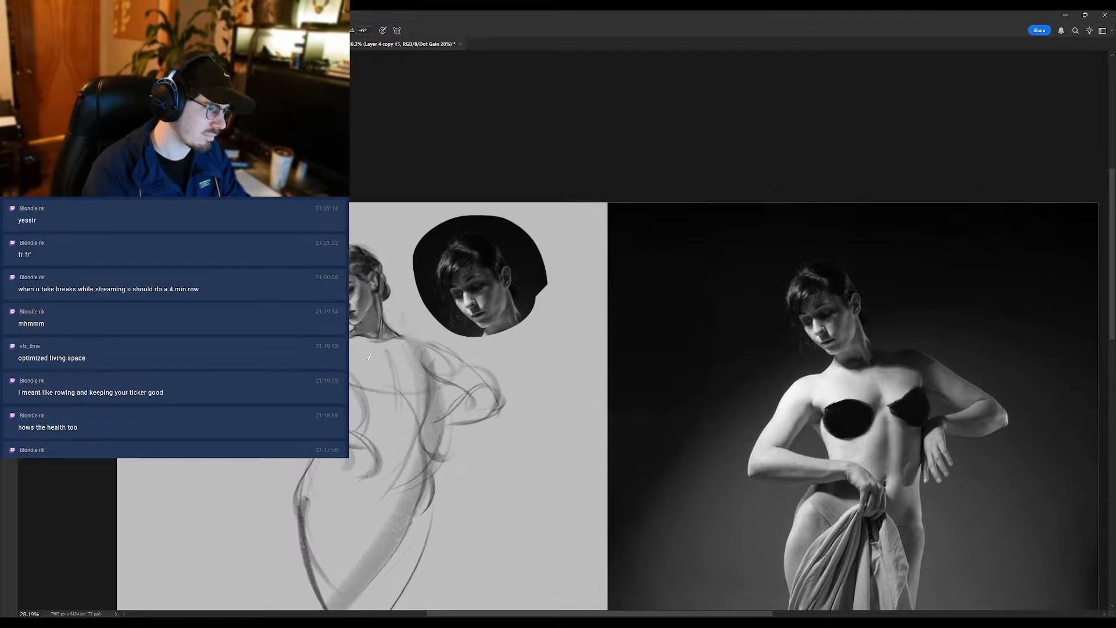
pyautogui.scroll(1, 388, 324)
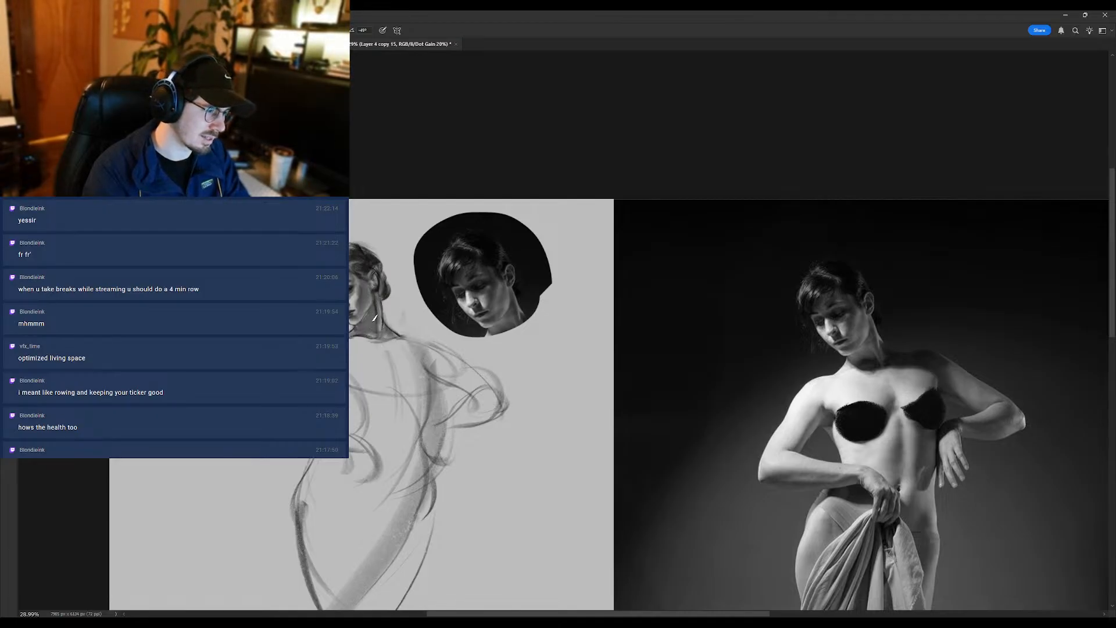
pyautogui.scroll(-5, 376, 326)
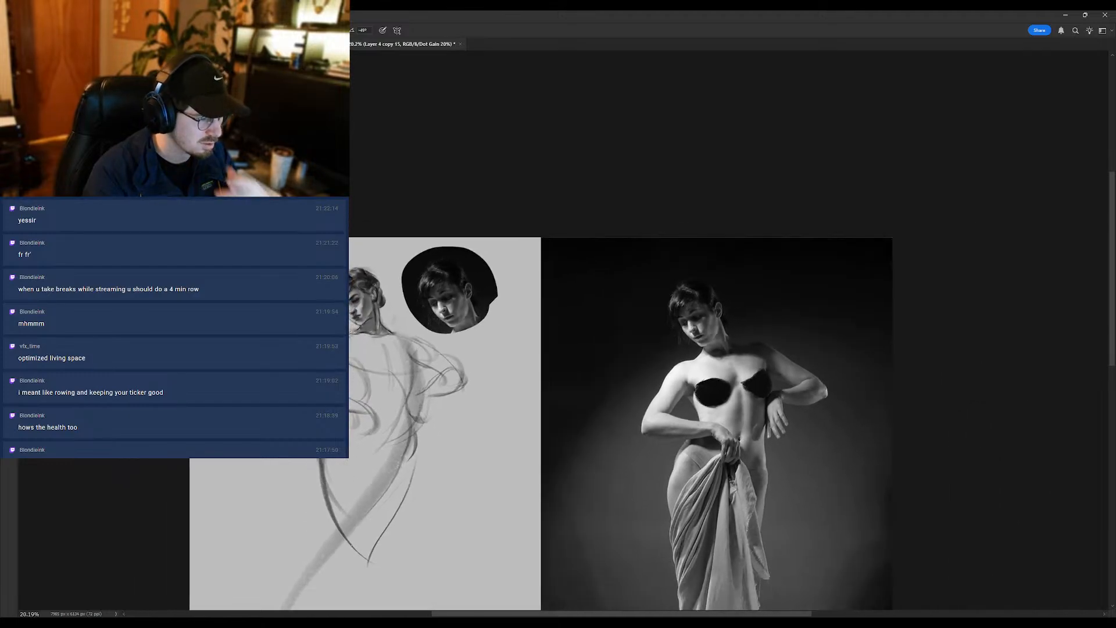
pyautogui.scroll(5, 370, 300)
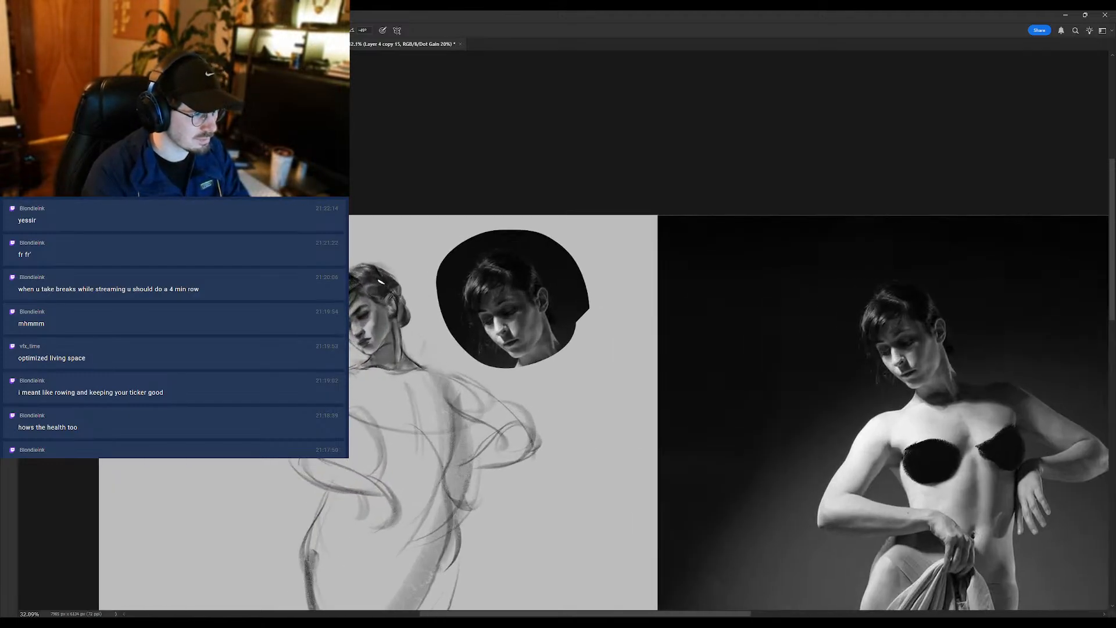
pyautogui.scroll(-3, 372, 297)
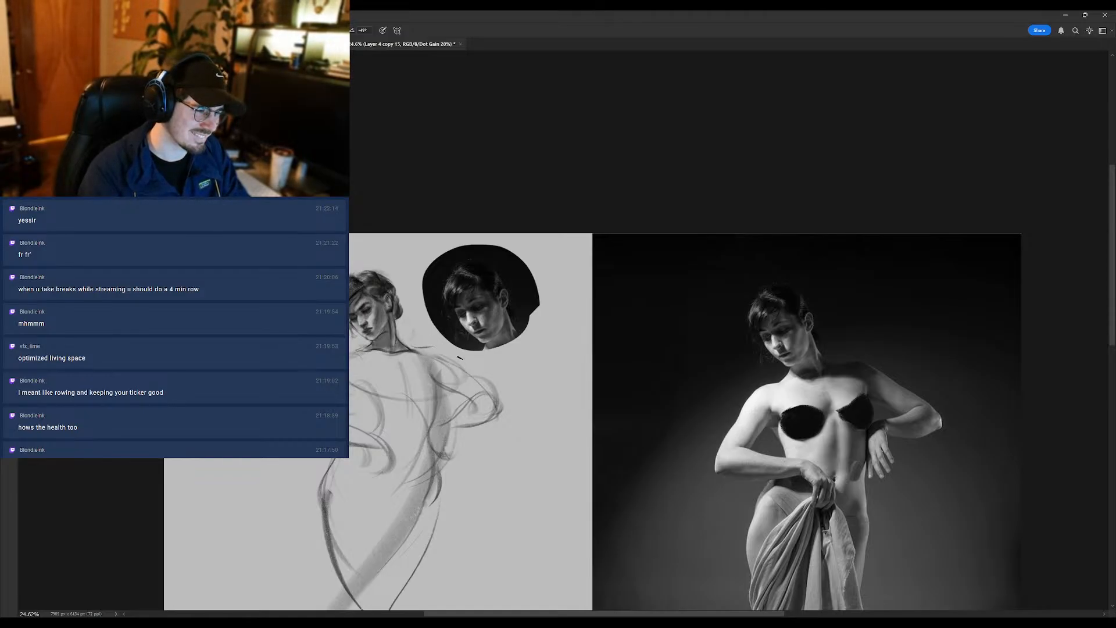
# - Brush contour accents on the chest and beneath the near shoulder, undoing the unwanted strokes
pyautogui.moveTo(447, 372); pyautogui.dragTo(414, 410)
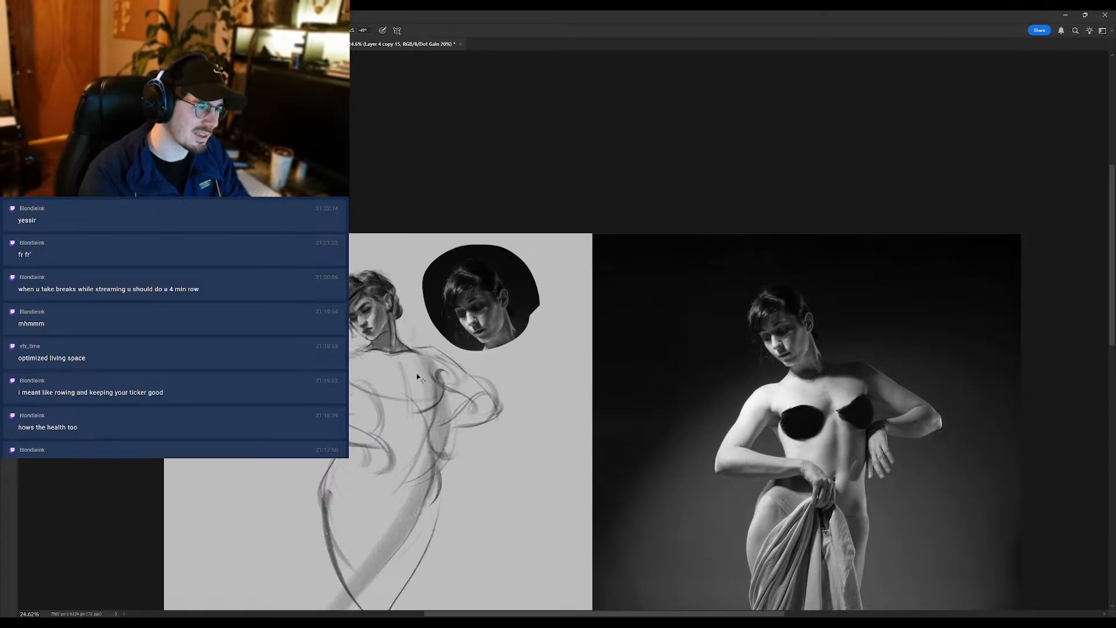
pyautogui.hotkey('ctrl', 'z')
pyautogui.moveTo(435, 370)
pyautogui.mouseDown()
pyautogui.moveTo(386, 381)
pyautogui.moveTo(412, 402)
pyautogui.mouseUp()
pyautogui.hotkey('ctrl', 'z')
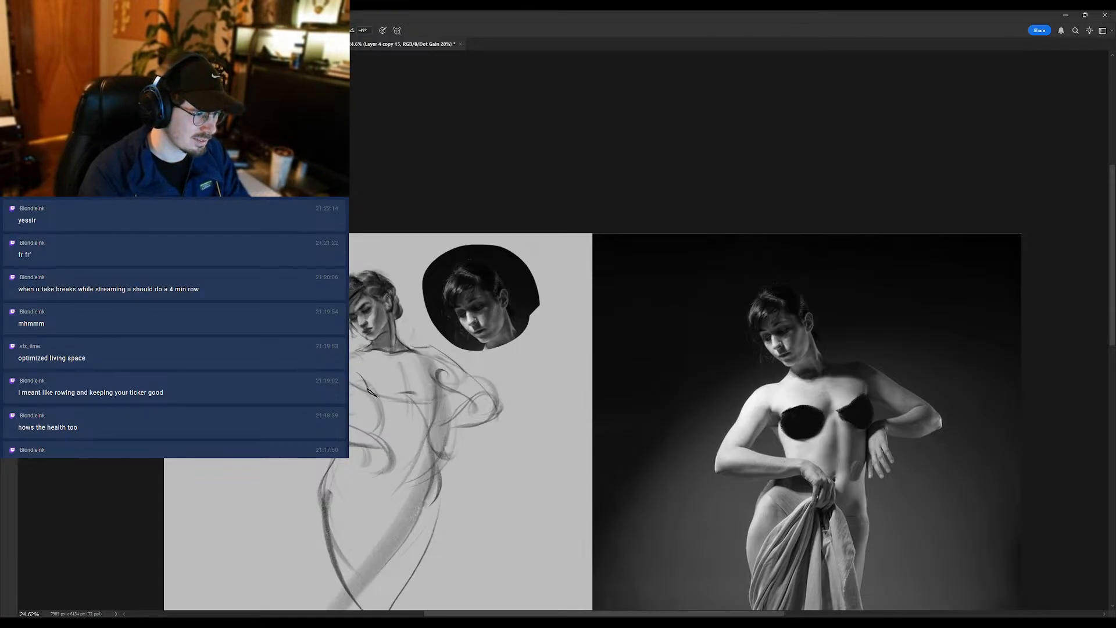
pyautogui.moveTo(373, 375); pyautogui.dragTo(382, 327)
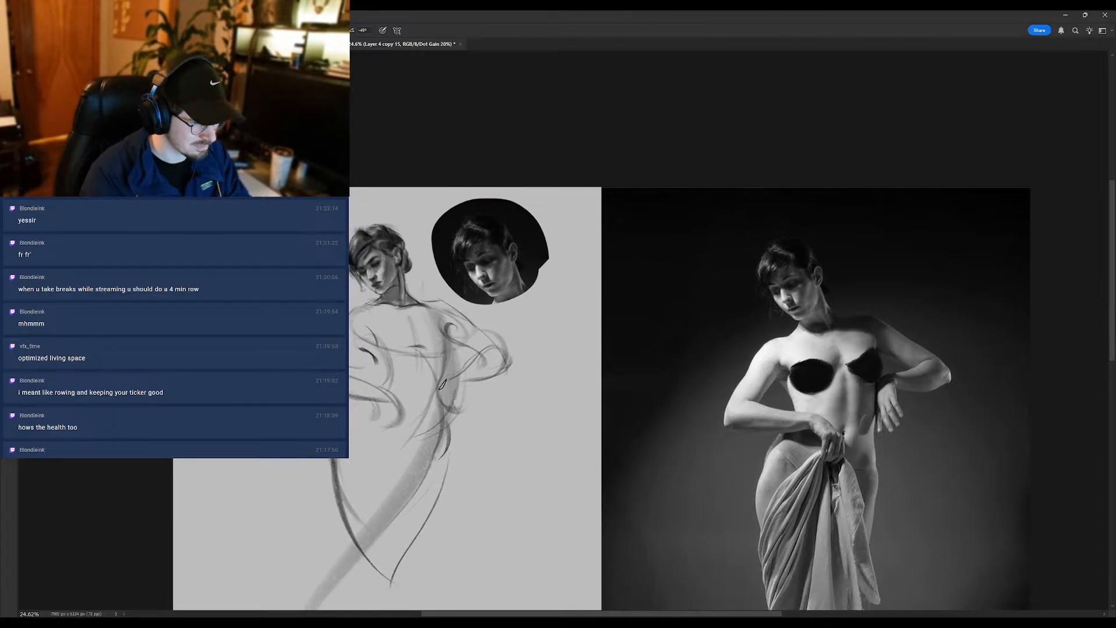
# - Work over the side of the torso with brush strokes and darken the bent arm's elbow
pyautogui.moveTo(437, 354)
pyautogui.mouseDown()
pyautogui.moveTo(427, 430)
pyautogui.moveTo(451, 378)
pyautogui.mouseUp()
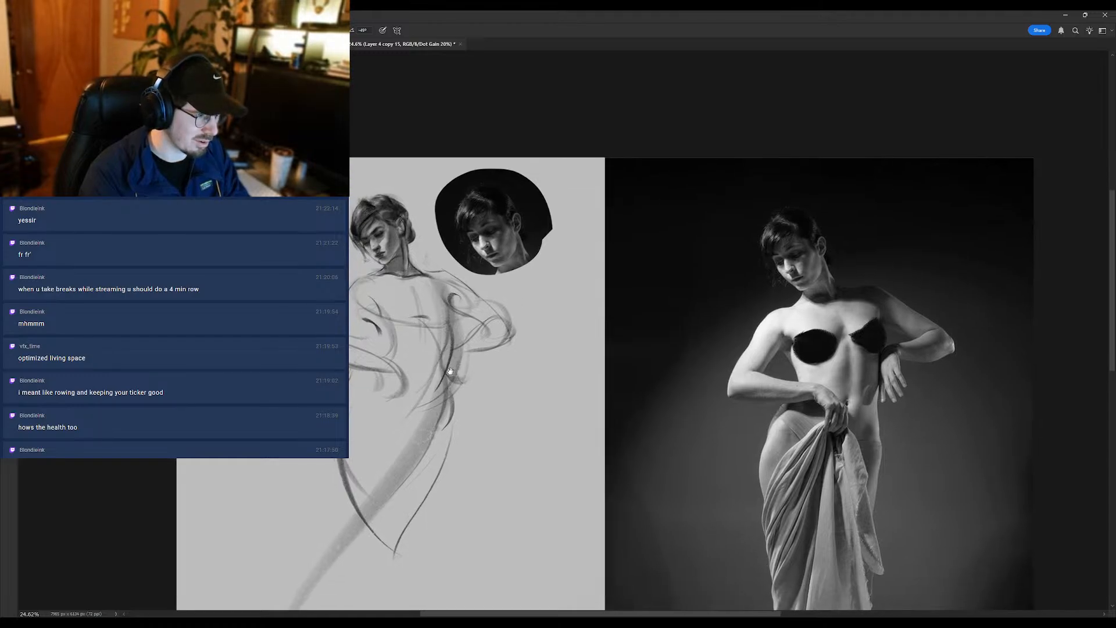
pyautogui.hotkey('ctrl', 'z')
pyautogui.moveTo(435, 322); pyautogui.dragTo(434, 405)
pyautogui.scroll(-3, 434, 410)
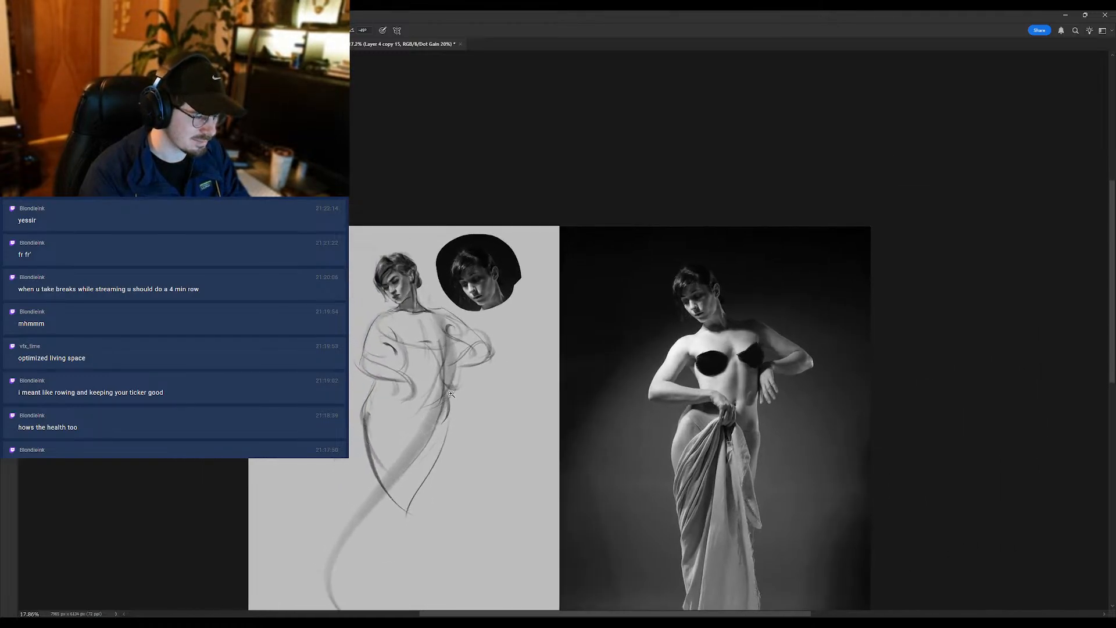
pyautogui.moveTo(484, 336); pyautogui.dragTo(473, 362)
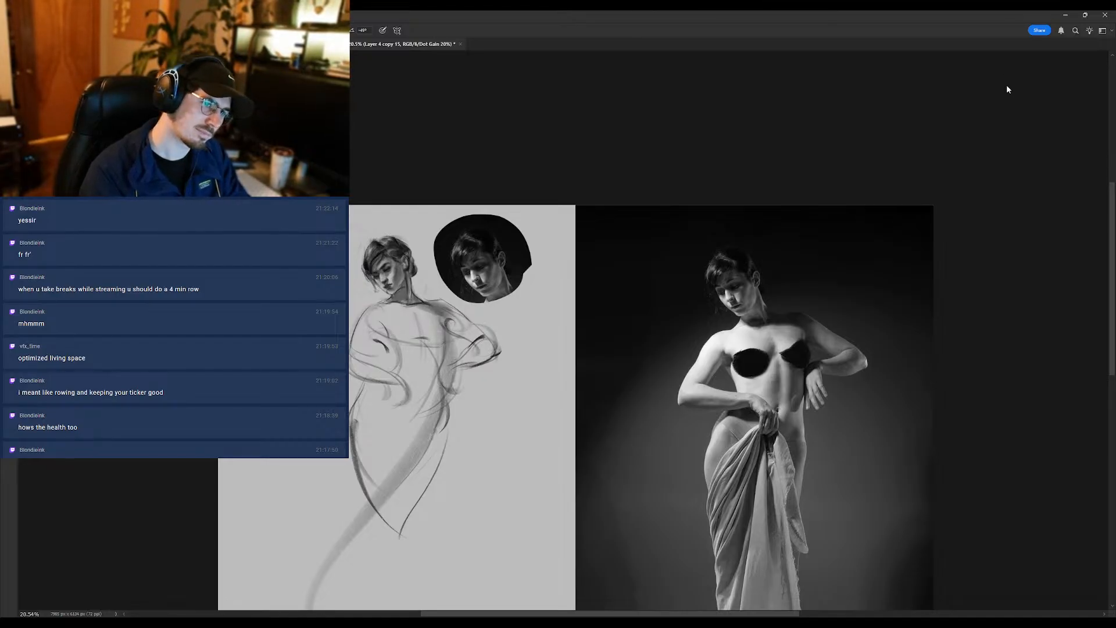
# - Duplicate the sketch layer and brush small touches into the hair around the forehead
pyautogui.scroll(2, 386, 256)
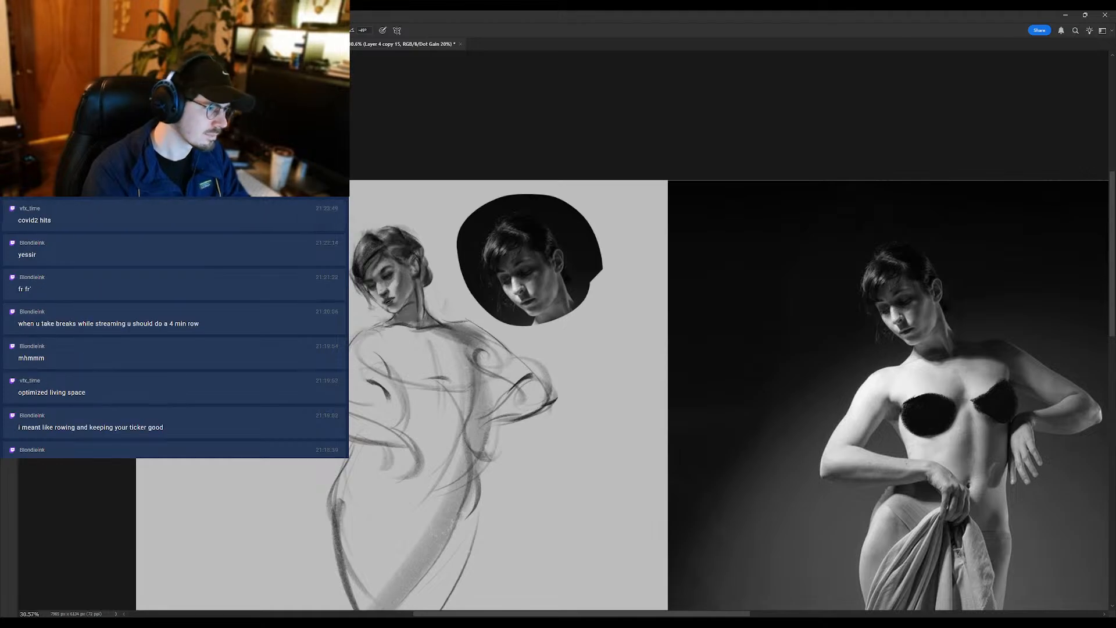
pyautogui.moveTo(489, 265); pyautogui.dragTo(523, 239)
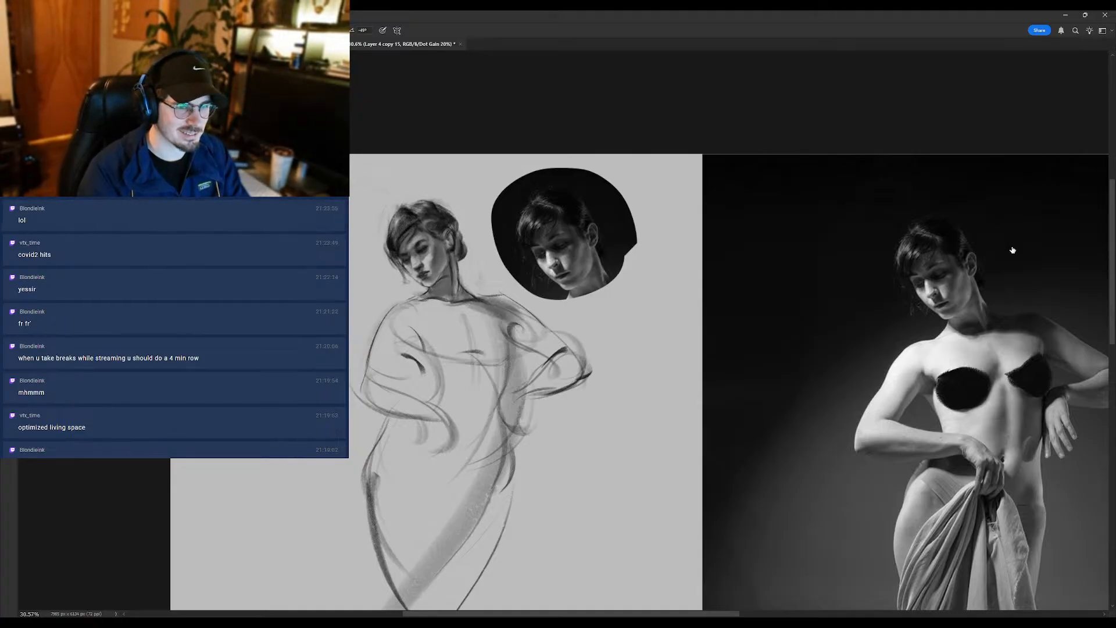
pyautogui.hotkey('ctrl', 'j')
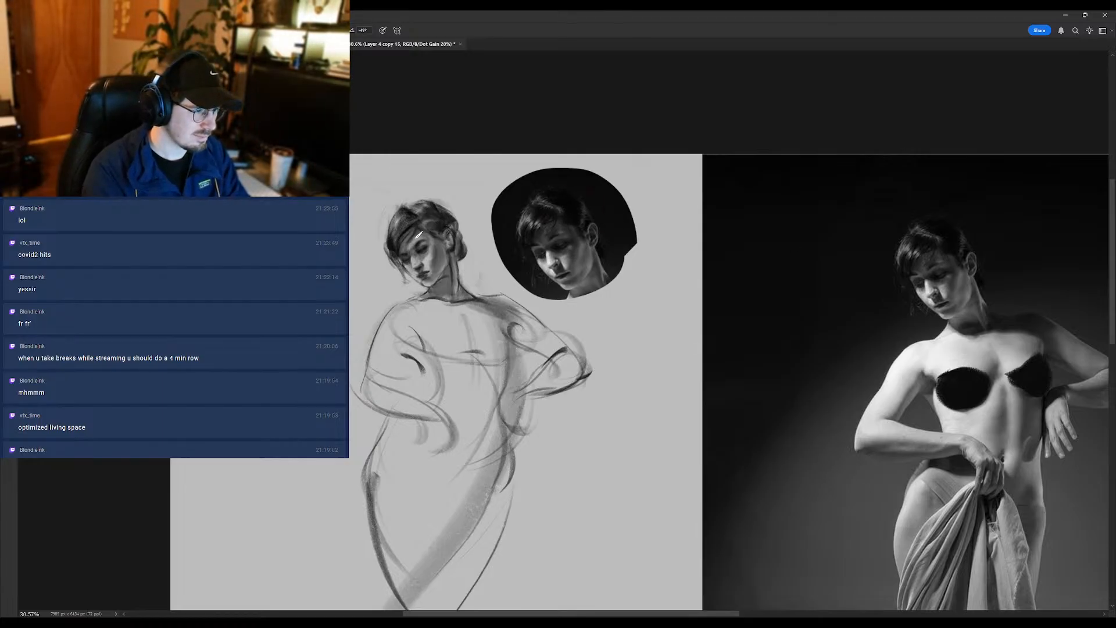
pyautogui.keyDown('alt'); pyautogui.click(408, 229); pyautogui.keyUp('alt')
pyautogui.moveTo(443, 227); pyautogui.dragTo(432, 239)
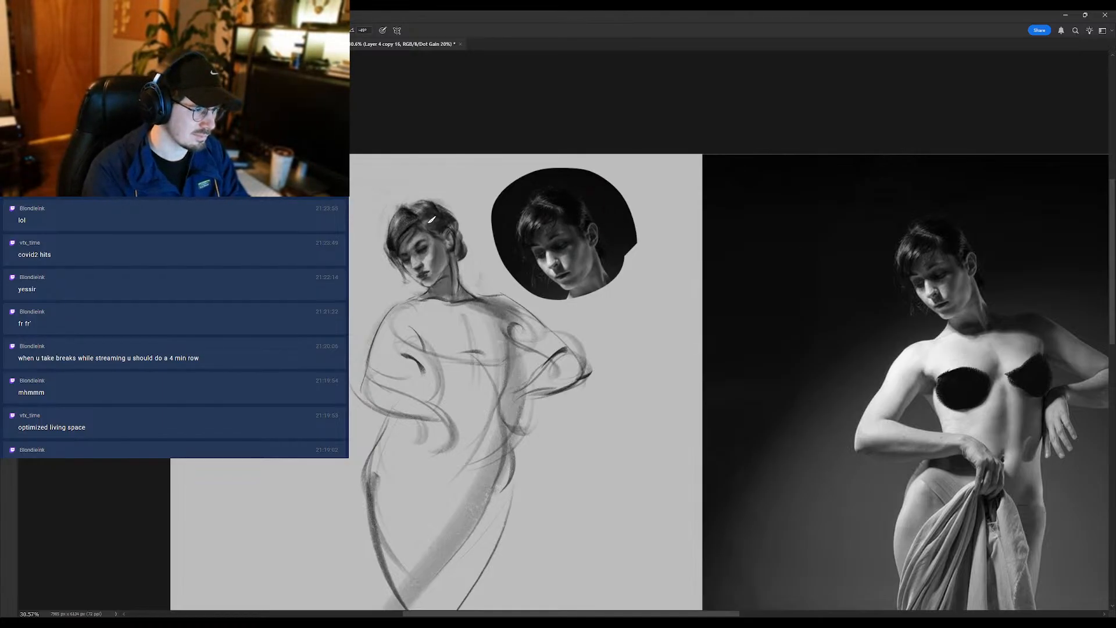
pyautogui.moveTo(461, 183); pyautogui.dragTo(484, 233)
pyautogui.moveTo(488, 291); pyautogui.dragTo(465, 325)
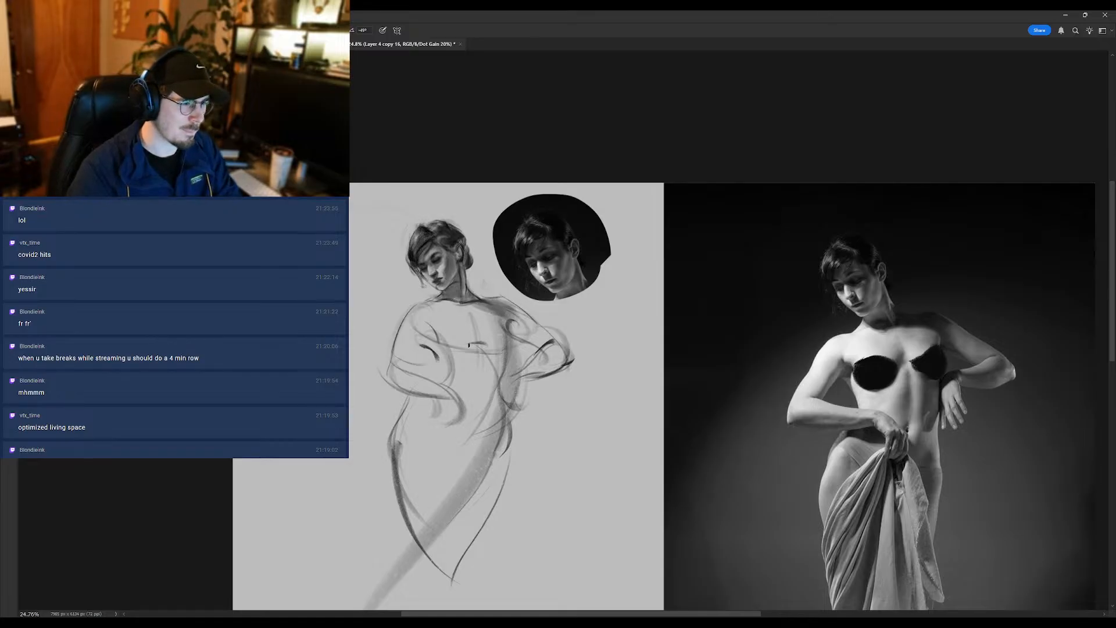
pyautogui.moveTo(419, 263)
pyautogui.mouseDown()
pyautogui.moveTo(438, 260)
pyautogui.moveTo(363, 342)
pyautogui.mouseUp()
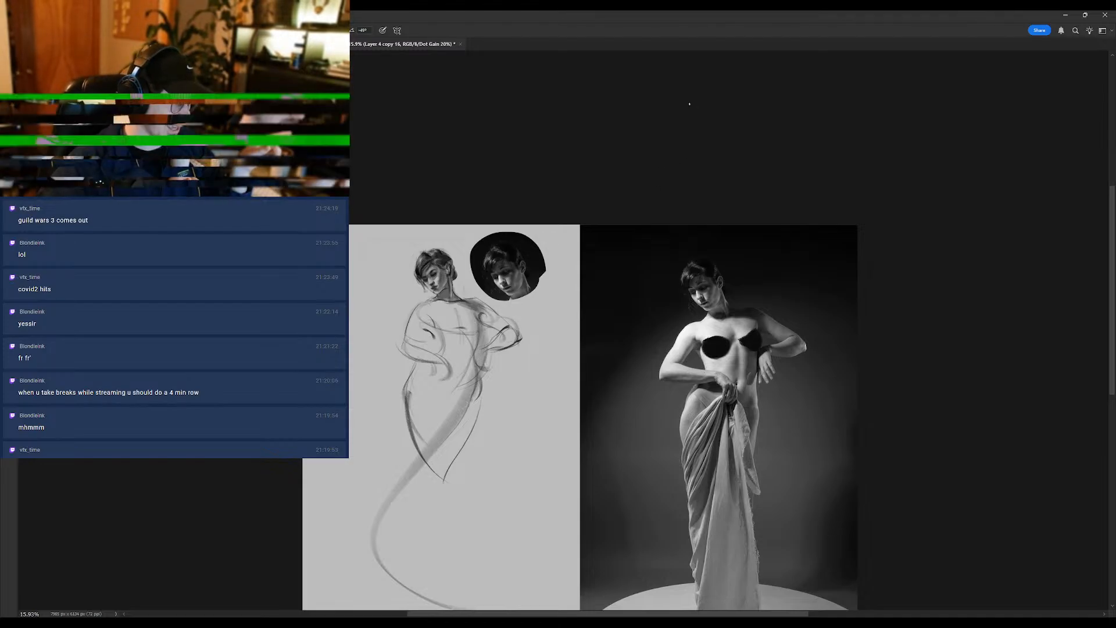
# - Mirror the canvas and check the enlarged head and shoulders against the portrait
pyautogui.hotkey('ctrl', 'shift', 'h')
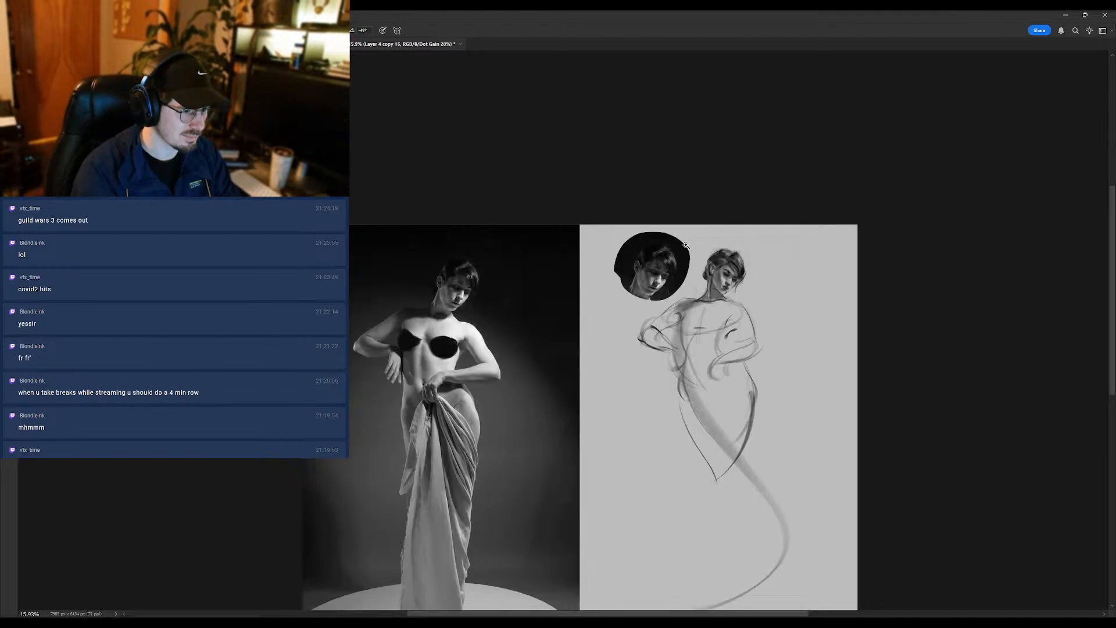
pyautogui.click(726, 268)
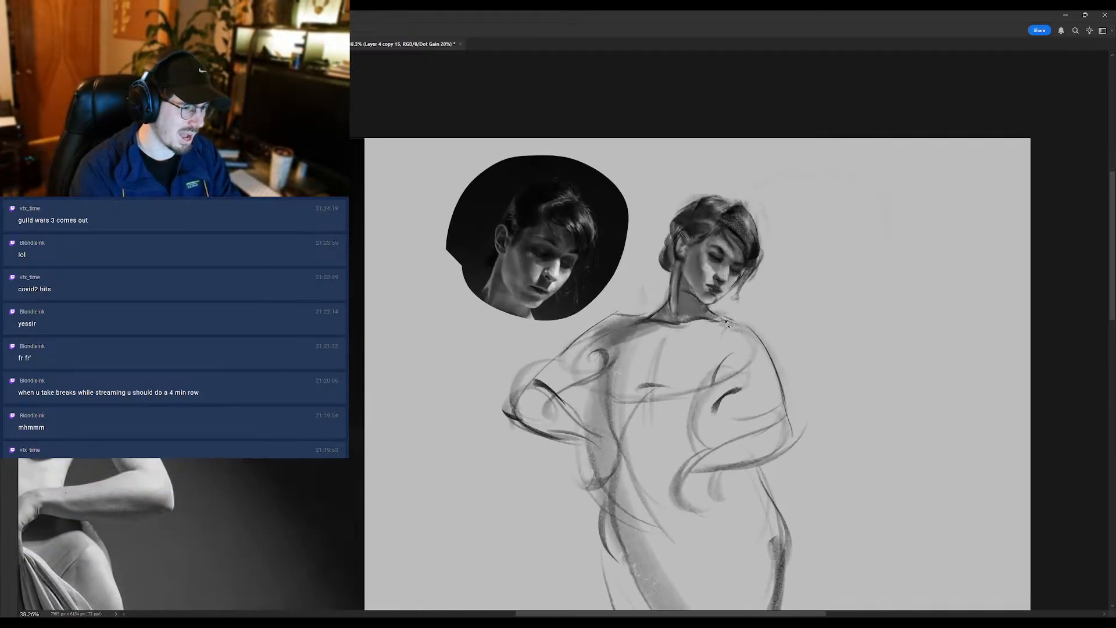
pyautogui.moveTo(751, 315)
pyautogui.mouseDown()
pyautogui.moveTo(711, 320)
pyautogui.moveTo(606, 248)
pyautogui.moveTo(760, 185)
pyautogui.moveTo(729, 321)
pyautogui.moveTo(690, 321)
pyautogui.moveTo(644, 289)
pyautogui.mouseUp()
pyautogui.hotkey('ctrl', 'd')
pyautogui.moveTo(686, 259); pyautogui.dragTo(750, 263)
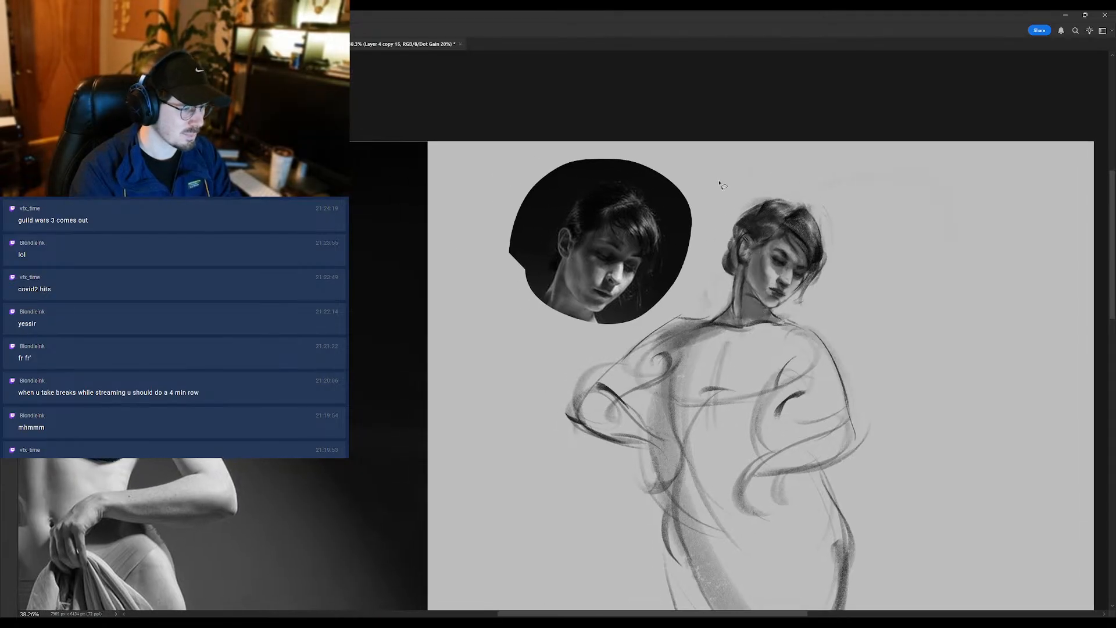
# - Try a brush stroke from the side of the mirrored figure's neck toward the shoulder
pyautogui.press('b')
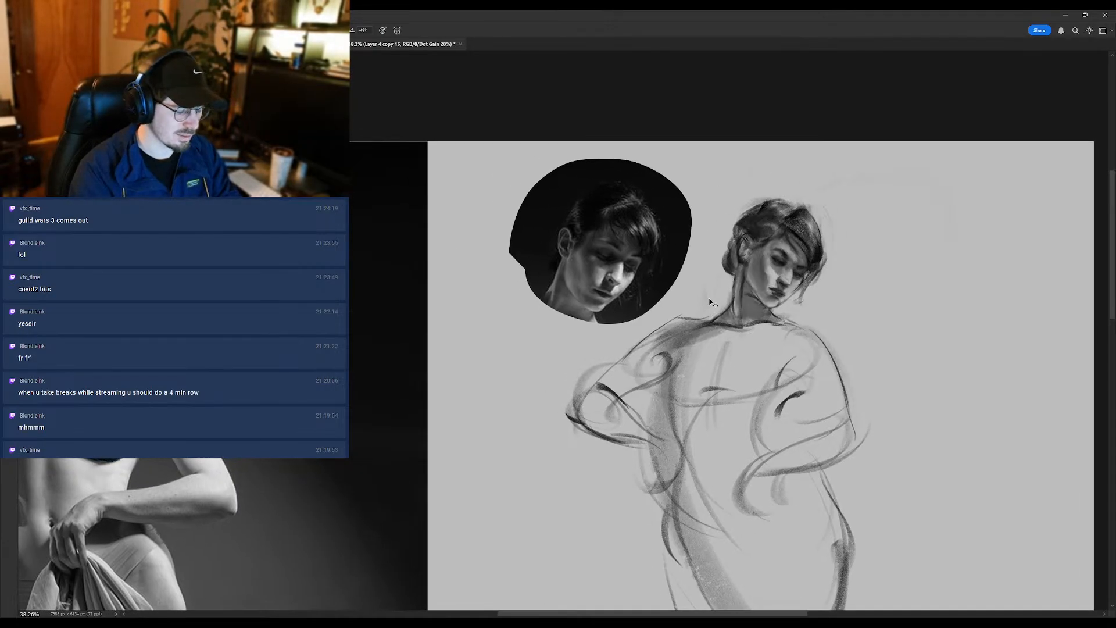
pyautogui.moveTo(736, 286); pyautogui.dragTo(699, 319)
pyautogui.hotkey('ctrl', 'z')
# - Examine the mirrored head, neck and shoulders against the reference images, both reduced and enlarged
pyautogui.scroll(-3, 667, 305)
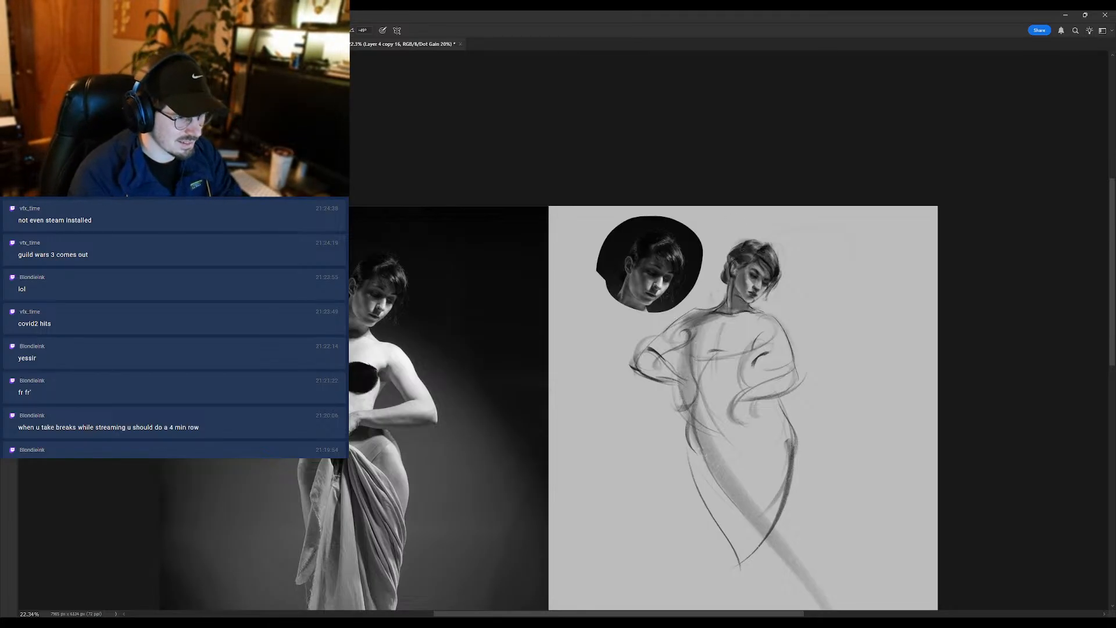
pyautogui.scroll(2, 759, 282)
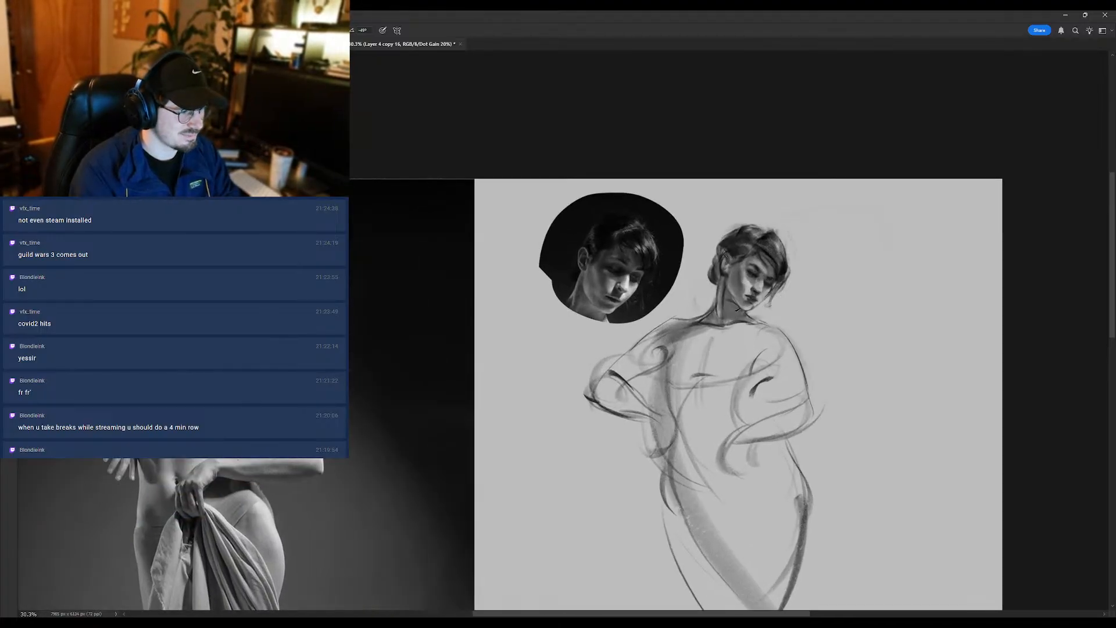
pyautogui.scroll(2, 738, 302)
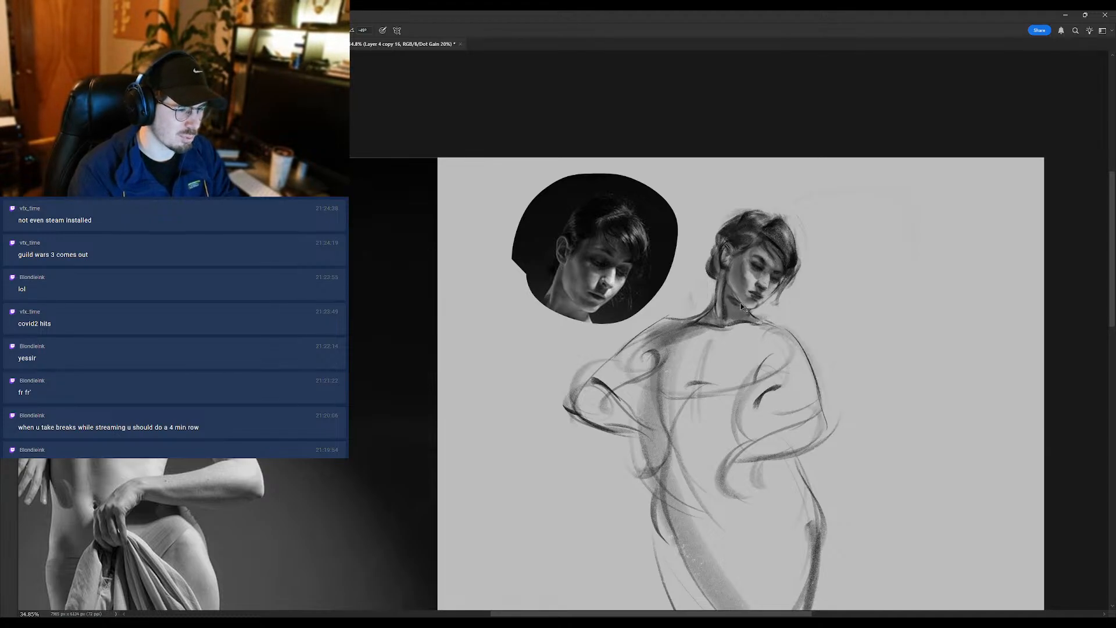
pyautogui.scroll(4, 729, 259)
pyautogui.hotkey('shift', 'b')
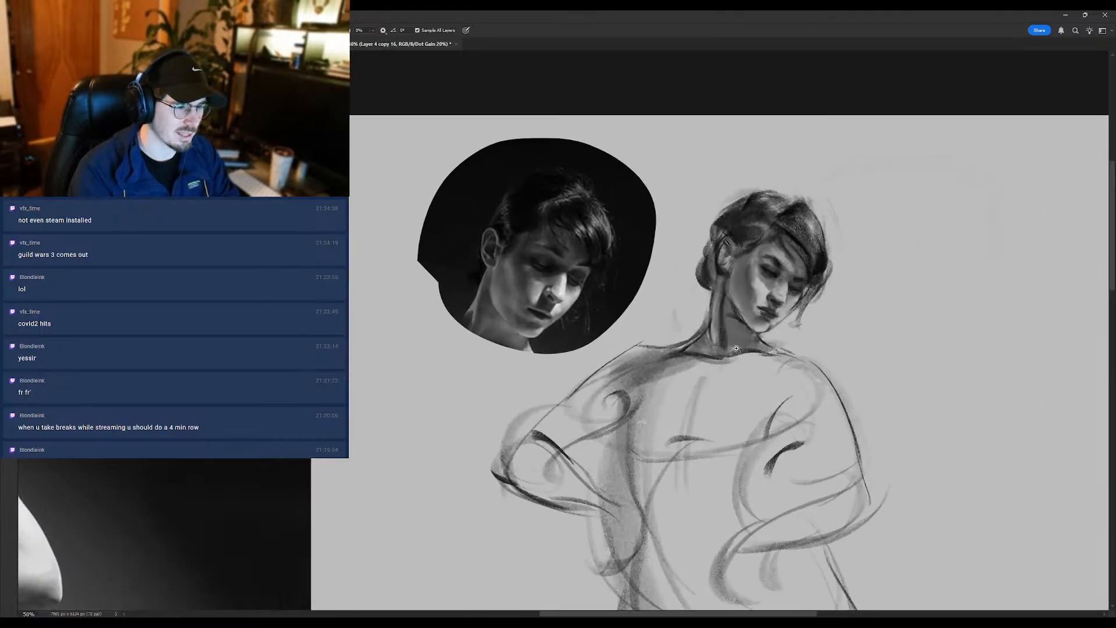
pyautogui.scroll(-3, 735, 353)
pyautogui.press('e')
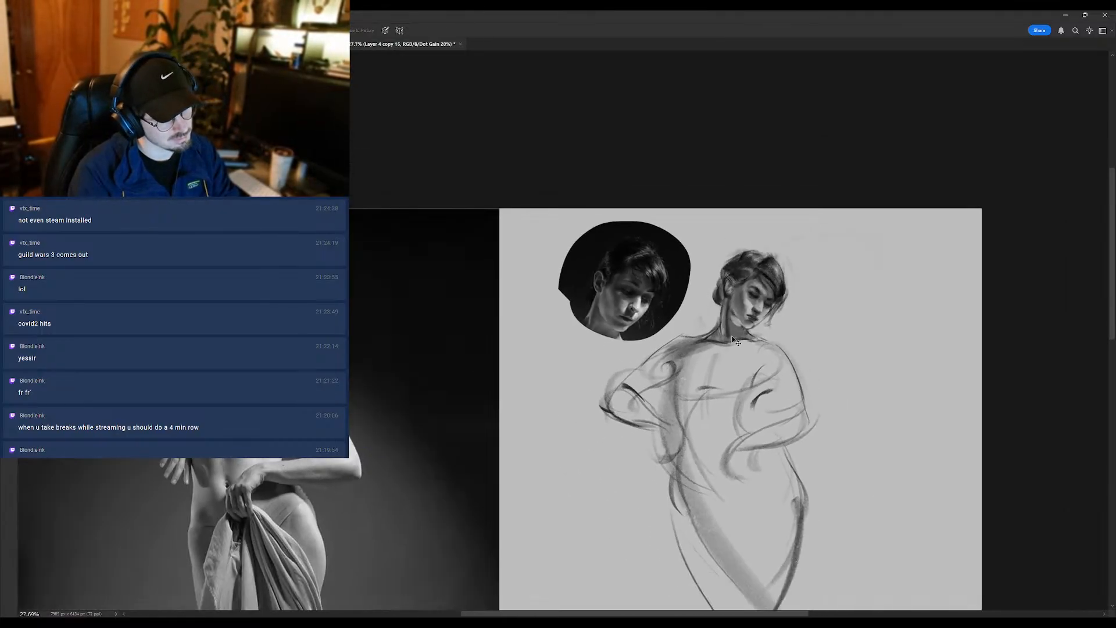
pyautogui.scroll(-2, 738, 337)
pyautogui.press('b')
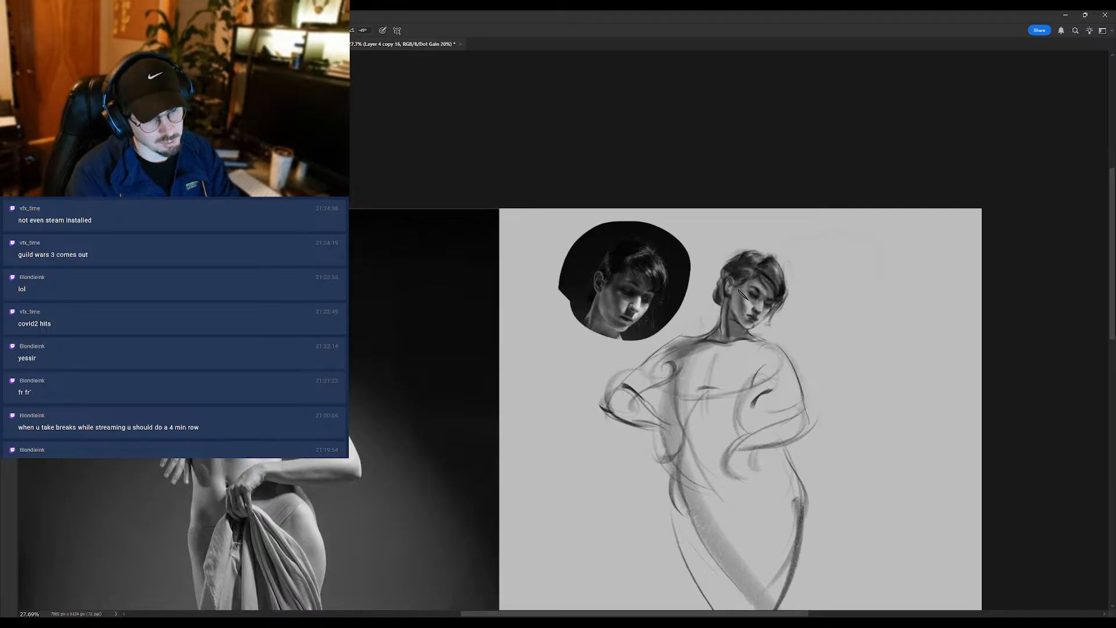
pyautogui.scroll(-1, 745, 312)
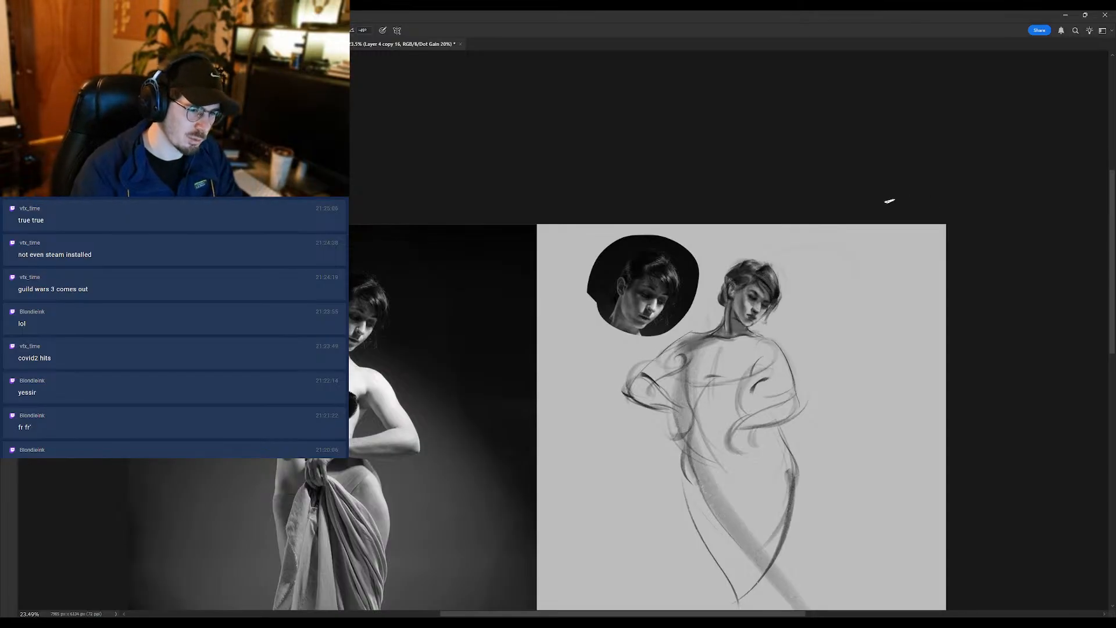
# - Brush soft shading over the mirrored figure's shoulder and upper chest just below the neck
pyautogui.keyDown('alt'); pyautogui.click(693, 282); pyautogui.keyUp('alt')
pyautogui.moveTo(682, 357)
pyautogui.mouseDown()
pyautogui.moveTo(720, 347)
pyautogui.moveTo(704, 342)
pyautogui.mouseUp()
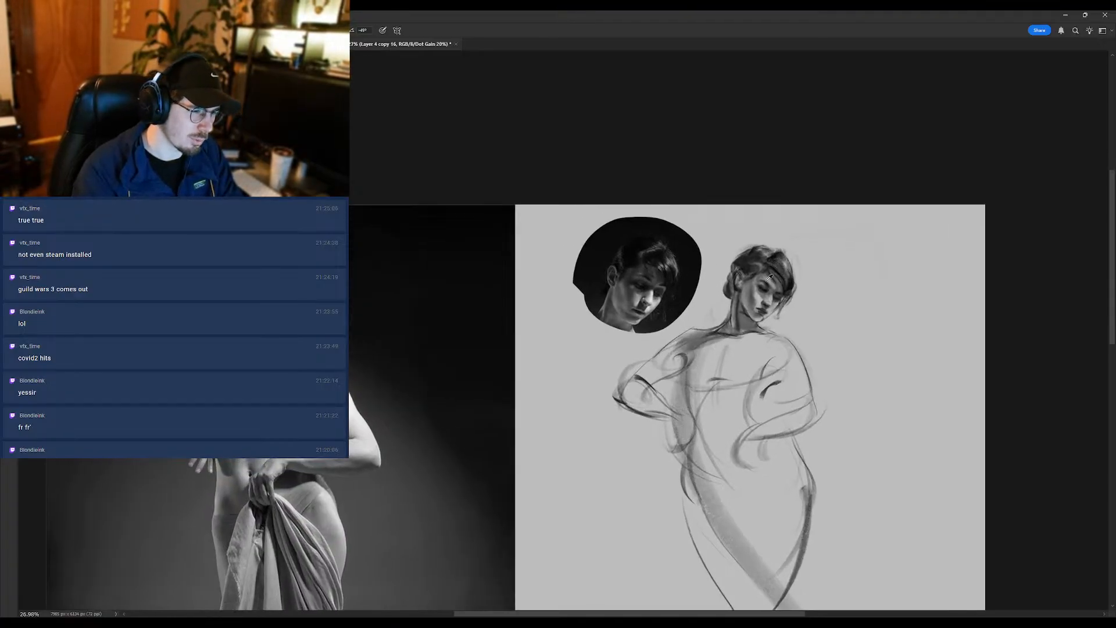
pyautogui.keyDown('alt'); pyautogui.click(764, 291); pyautogui.keyUp('alt')
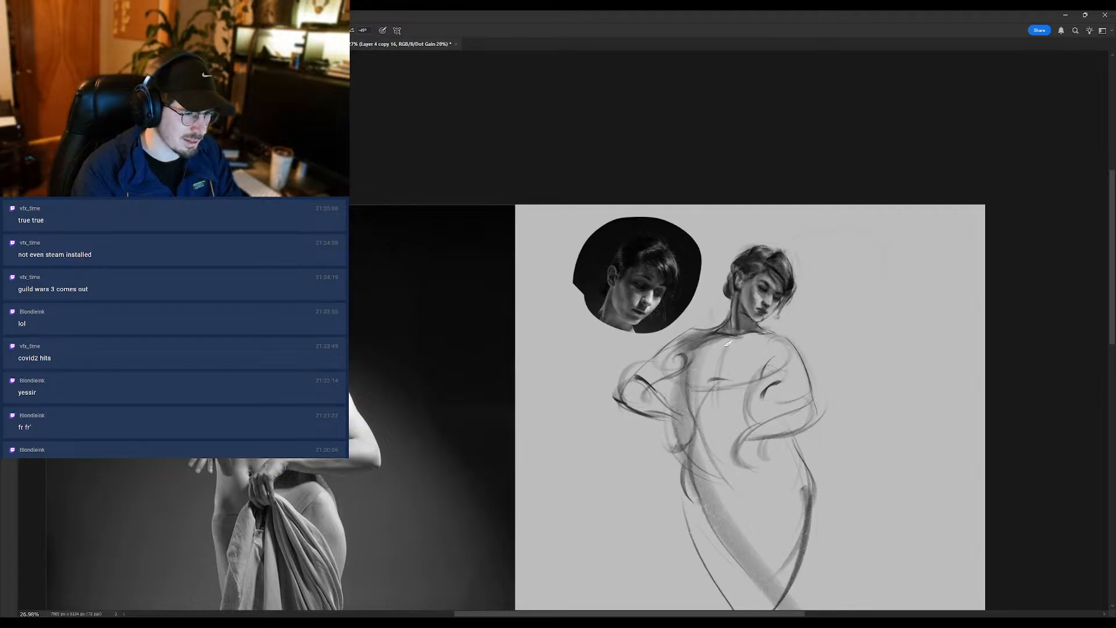
pyautogui.keyDown('alt'); pyautogui.click(777, 260); pyautogui.keyUp('alt')
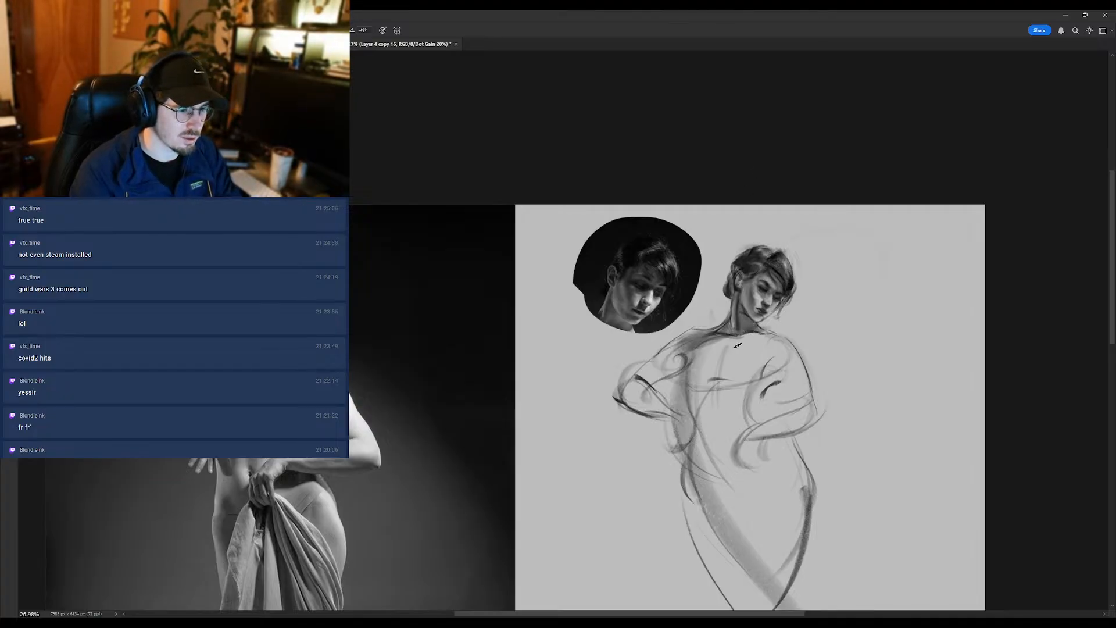
pyautogui.keyDown('alt'); pyautogui.click(762, 262); pyautogui.keyUp('alt')
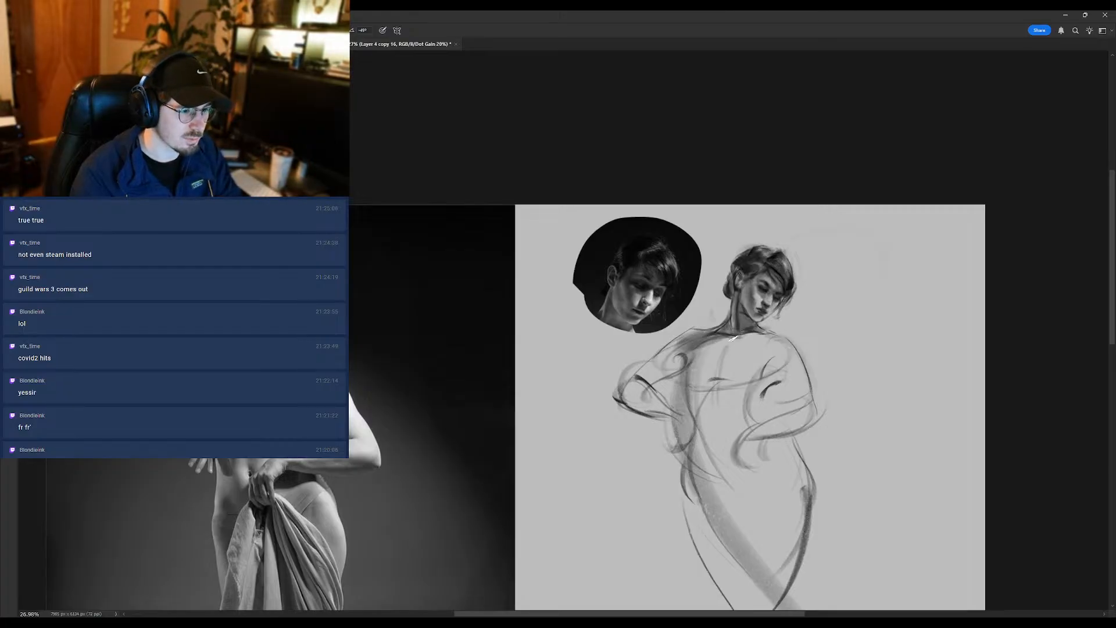
pyautogui.moveTo(728, 328); pyautogui.dragTo(695, 348)
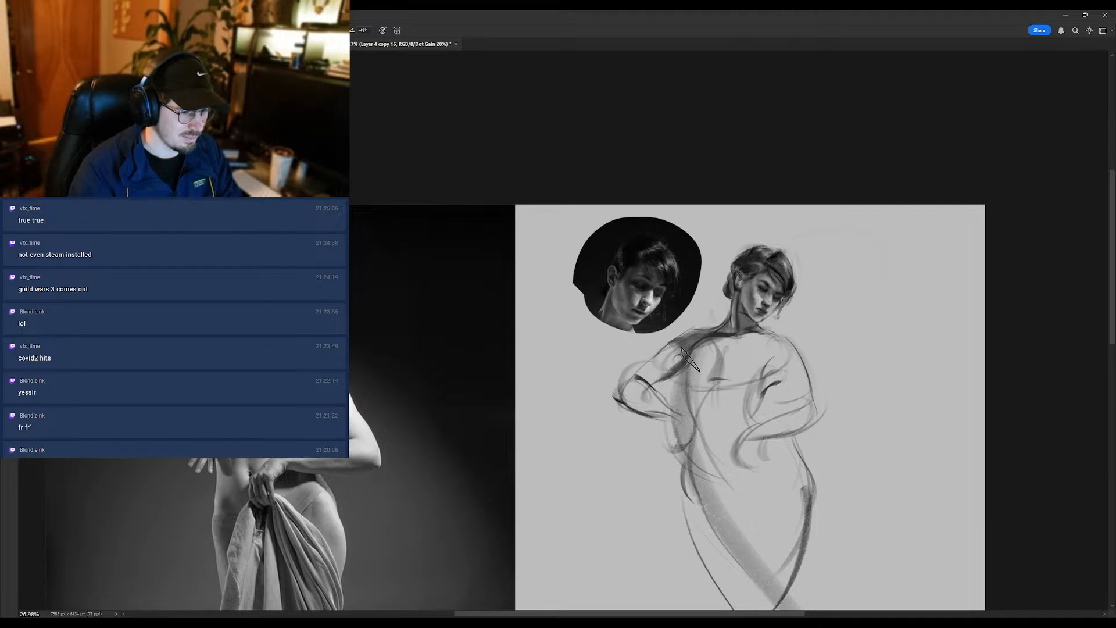
pyautogui.scroll(-3, 734, 370)
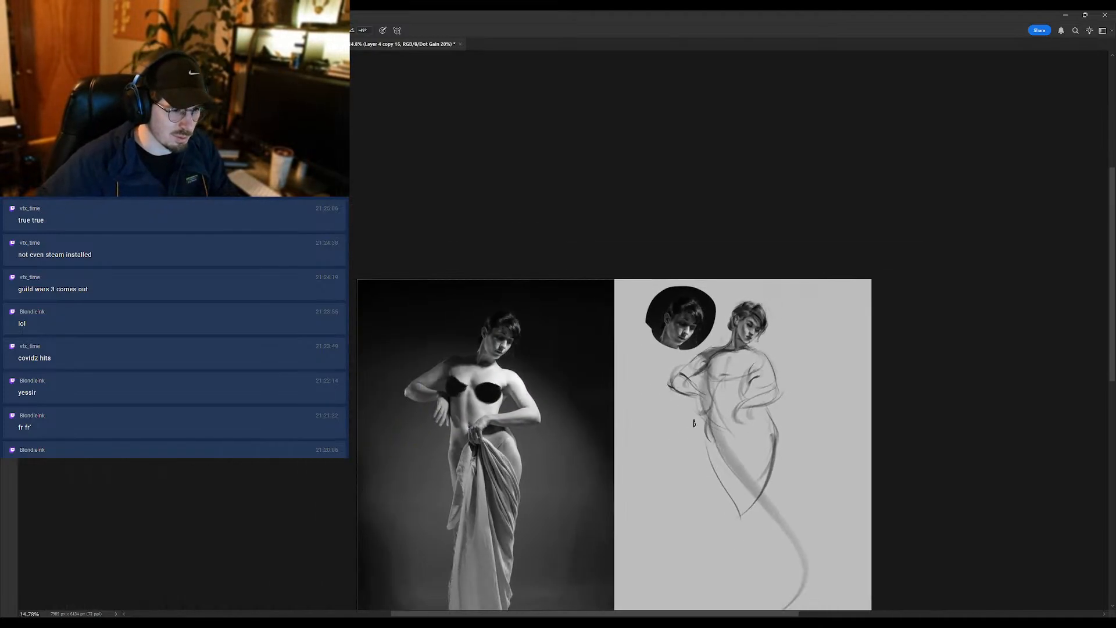
# - Erase the dark, heavy contour along the figure's outer hip and thigh, leaving room for a lighter line
pyautogui.scroll(1, 761, 411)
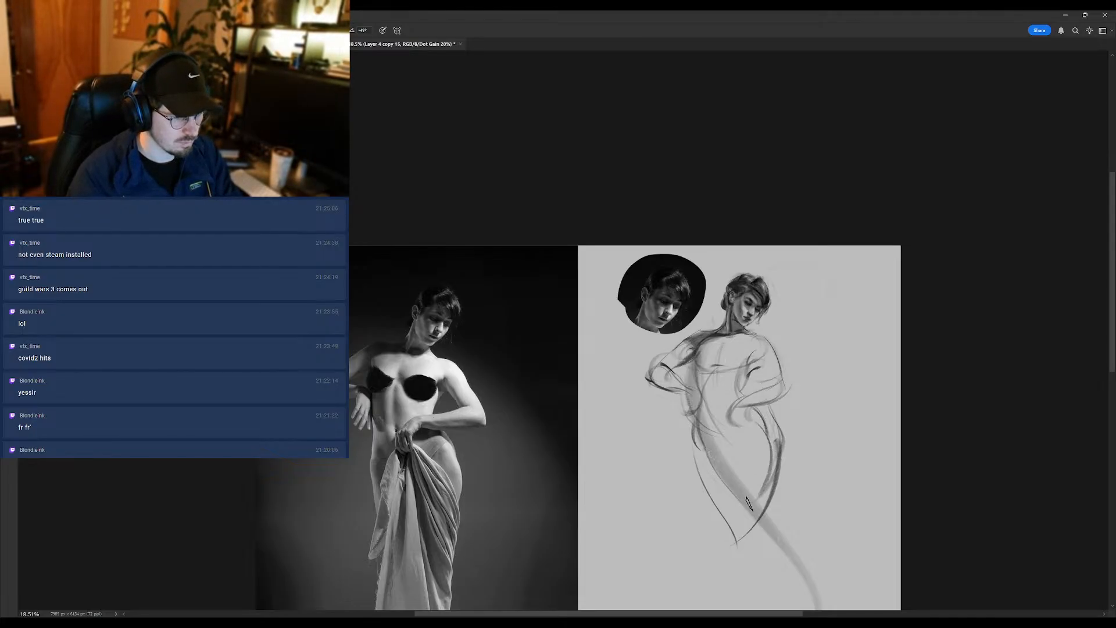
pyautogui.press('e')
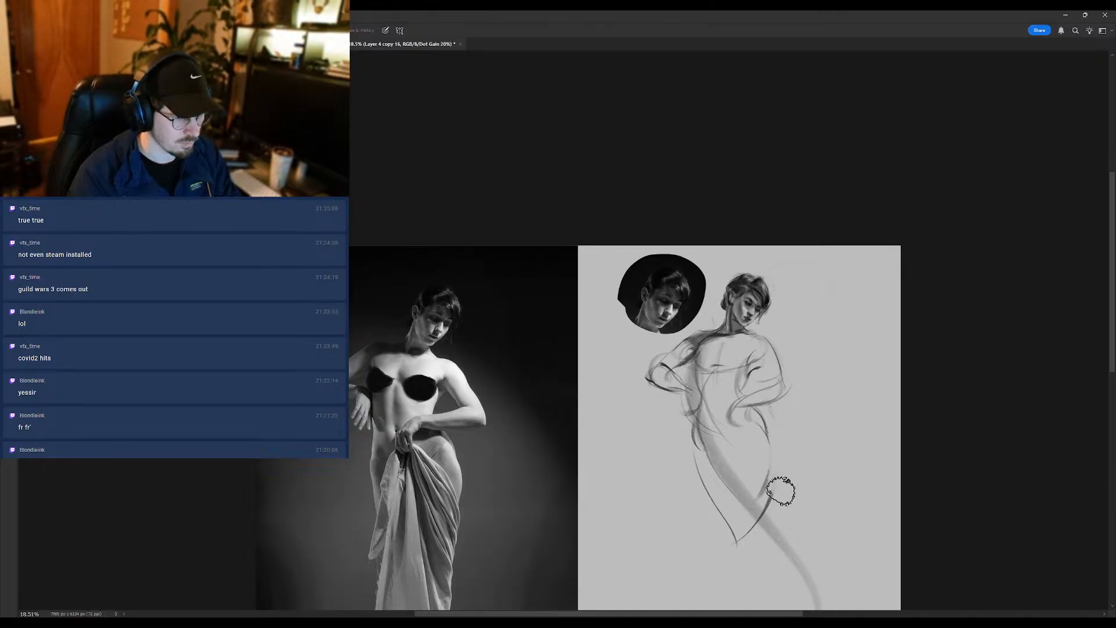
pyautogui.moveTo(736, 460)
pyautogui.mouseDown()
pyautogui.moveTo(730, 431)
pyautogui.moveTo(685, 395)
pyautogui.moveTo(676, 346)
pyautogui.mouseUp()
pyautogui.press('b')
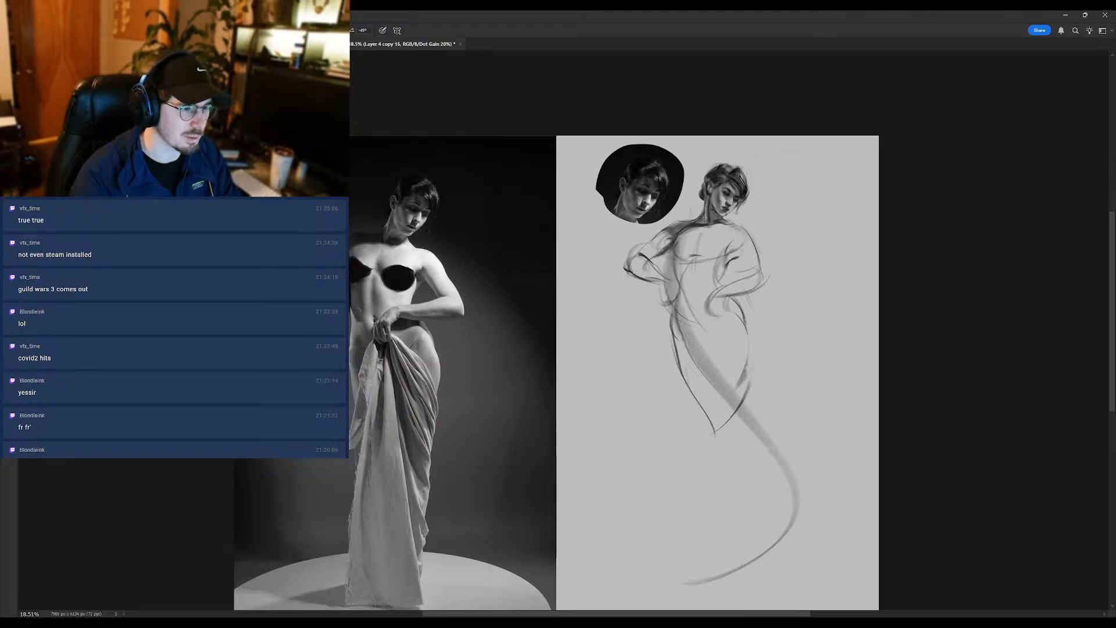
# - Darken and define the forearm of the bent arm below the portrait inset, from the elbow to the hand at the waist
pyautogui.scroll(6, 662, 244)
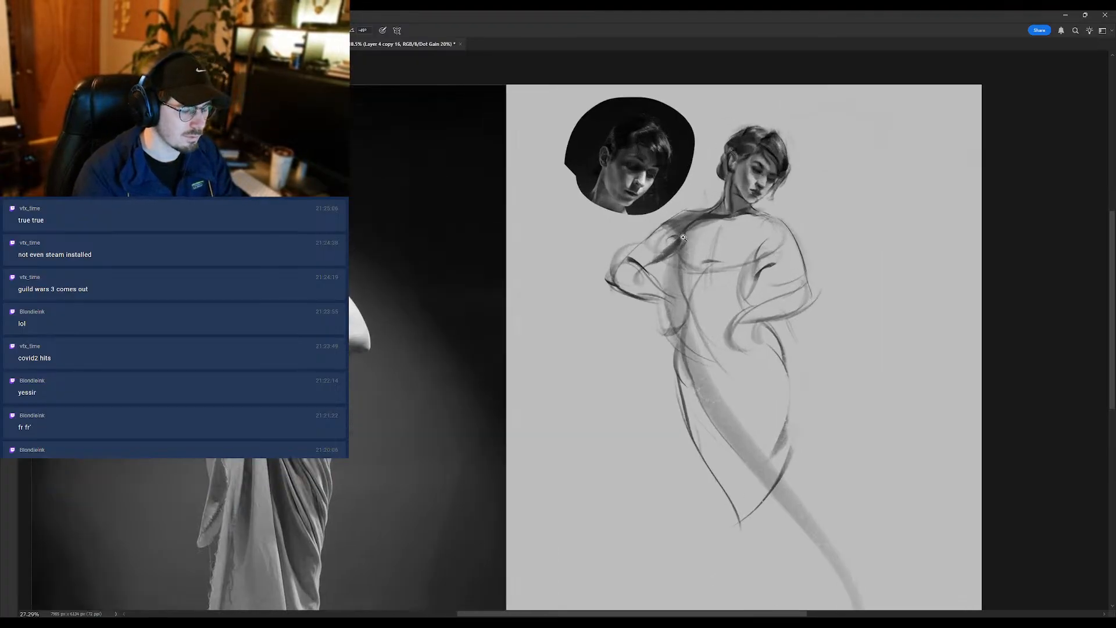
pyautogui.scroll(-1, 668, 258)
pyautogui.moveTo(668, 258)
pyautogui.mouseDown()
pyautogui.moveTo(682, 292)
pyautogui.moveTo(660, 312)
pyautogui.mouseUp()
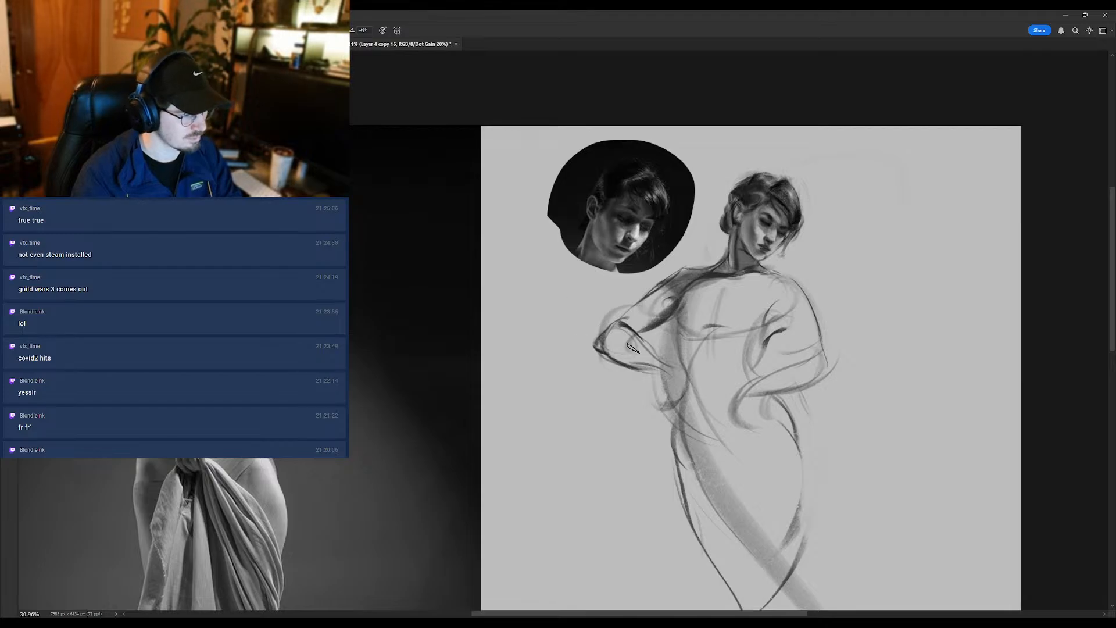
pyautogui.moveTo(606, 342)
pyautogui.mouseDown()
pyautogui.moveTo(671, 370)
pyautogui.moveTo(665, 390)
pyautogui.mouseUp()
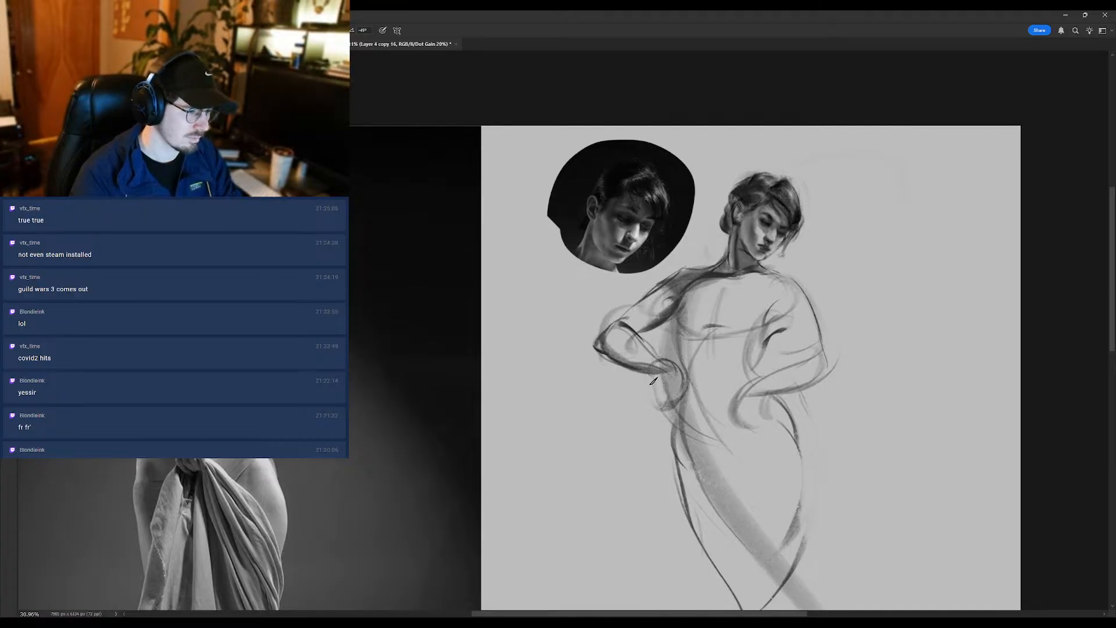
pyautogui.scroll(-1, 669, 404)
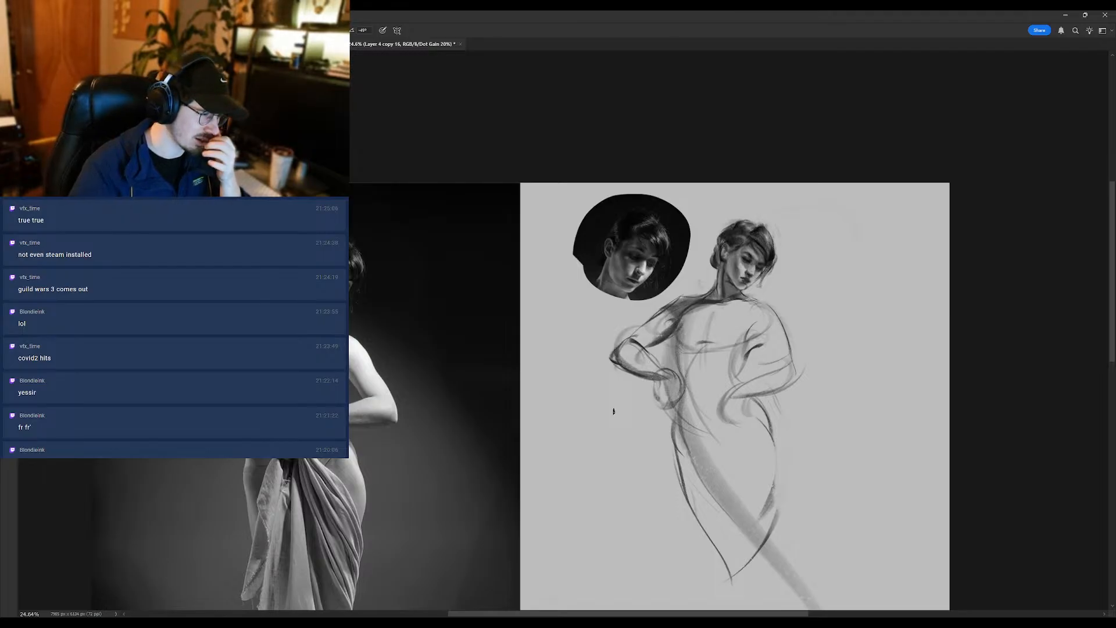
# - Mirror the canvas and compare the figure's head, shoulders and arms with the reference photo at different sizes
pyautogui.scroll(2, 748, 266)
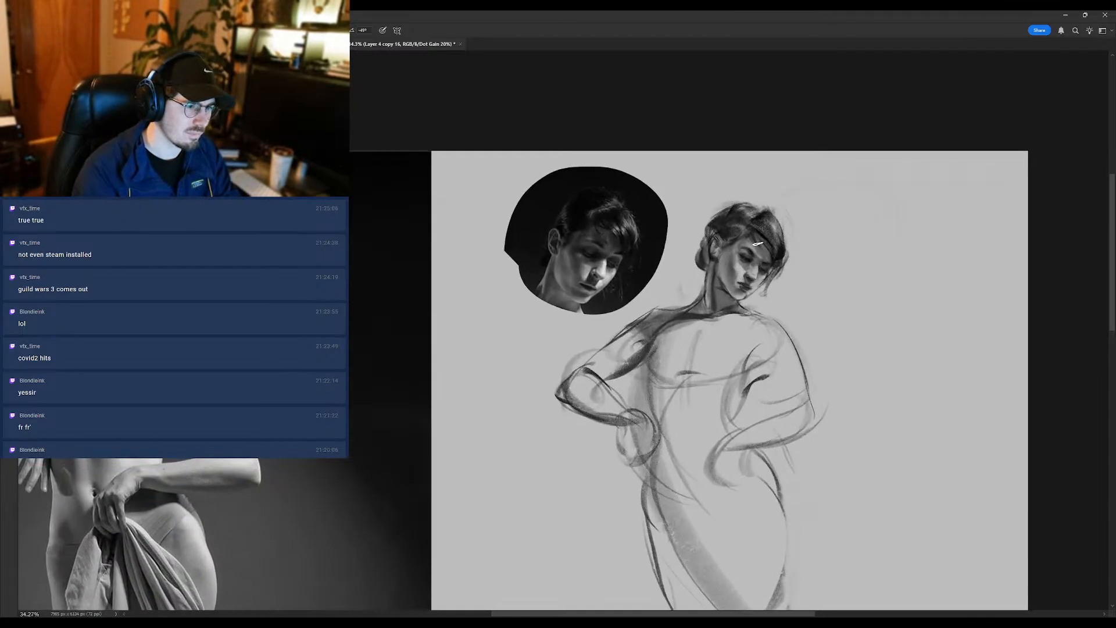
pyautogui.scroll(-3, 759, 247)
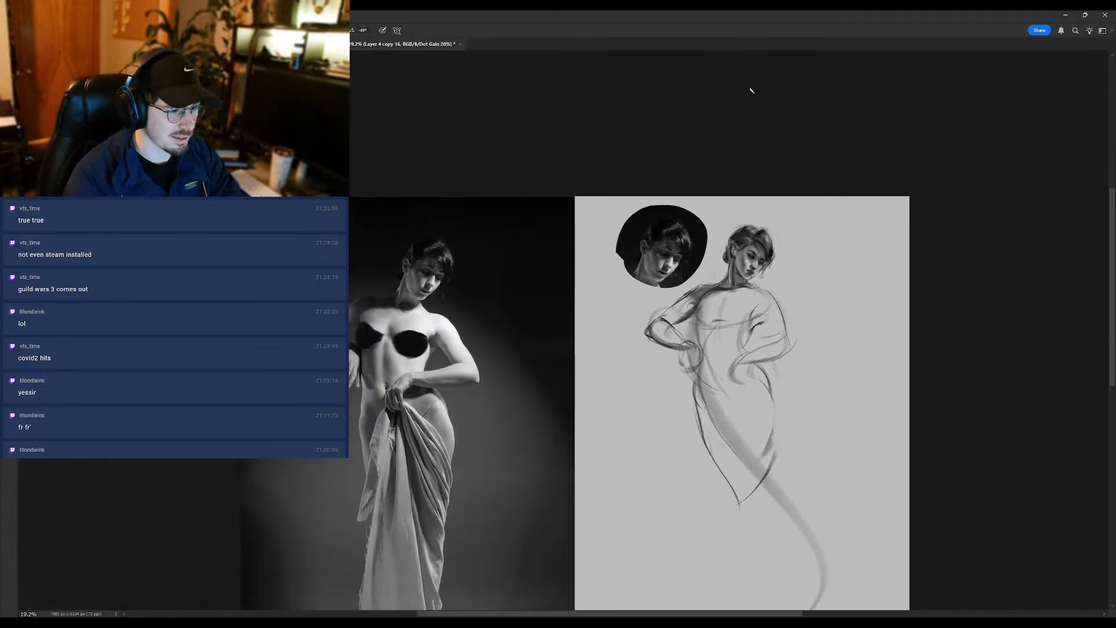
pyautogui.hotkey('ctrl', 'shift', 'h')
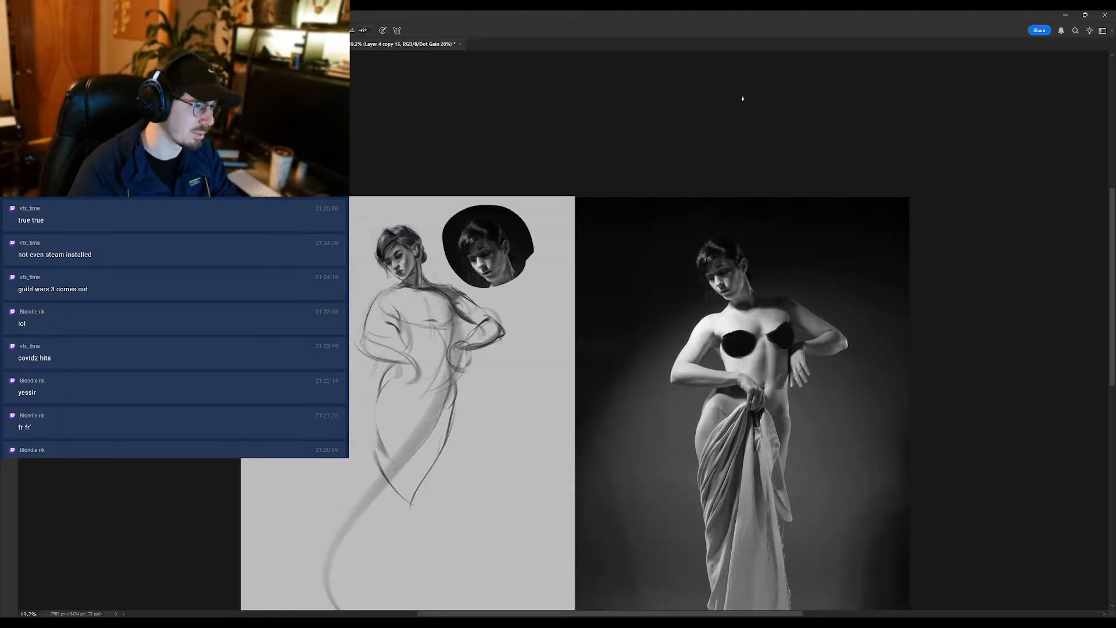
pyautogui.moveTo(433, 320); pyautogui.dragTo(458, 362)
pyautogui.moveTo(421, 300); pyautogui.dragTo(432, 303)
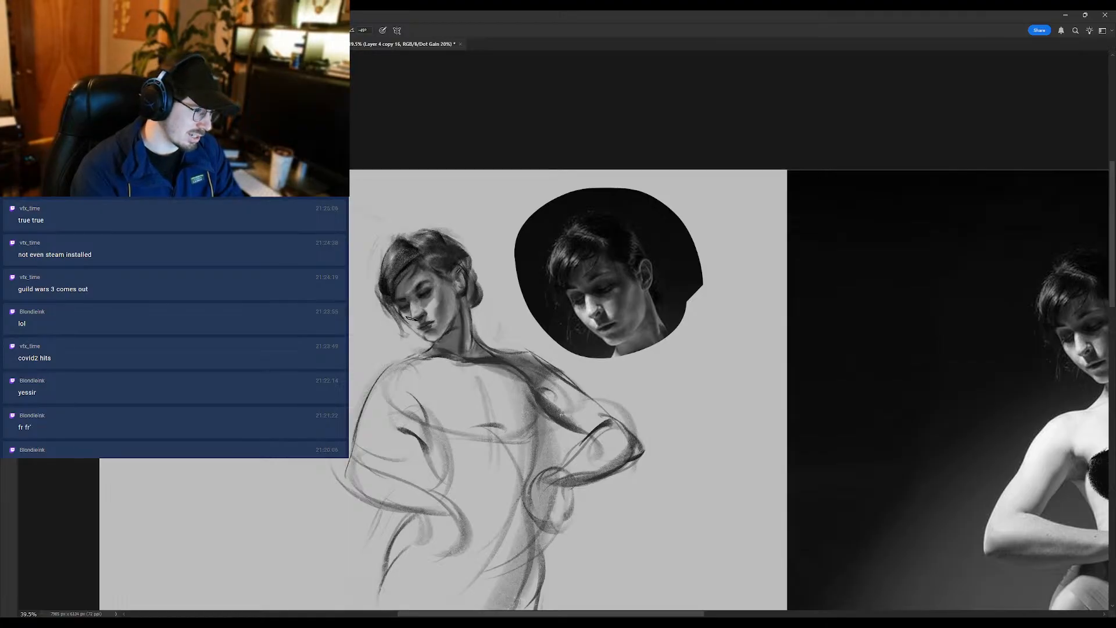
pyautogui.moveTo(417, 332)
pyautogui.mouseDown()
pyautogui.moveTo(385, 343)
pyautogui.moveTo(401, 356)
pyautogui.mouseUp()
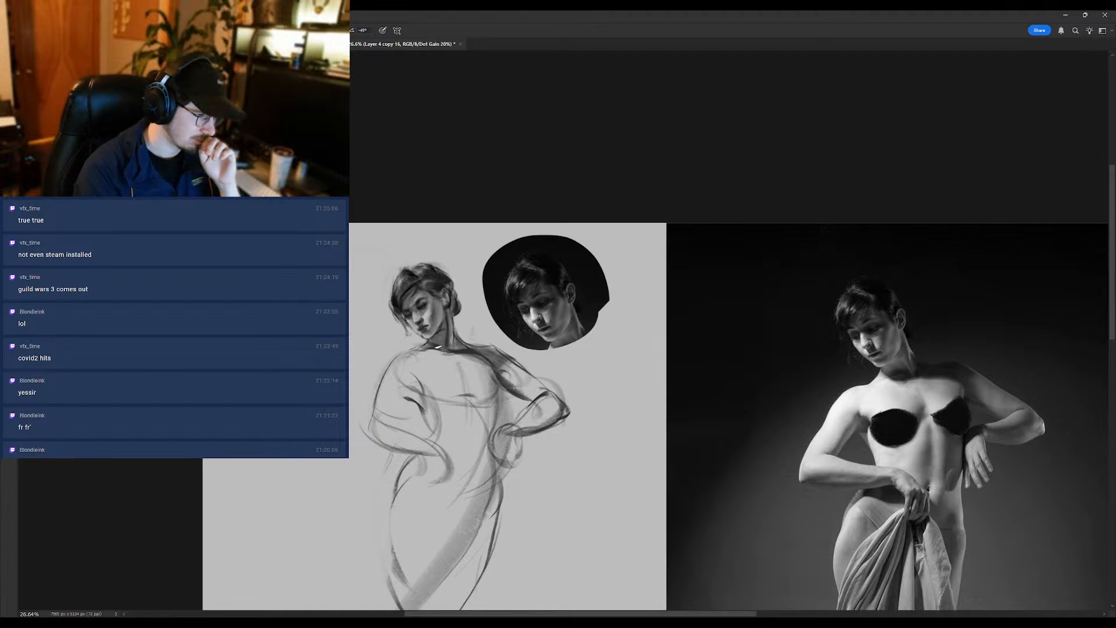
pyautogui.moveTo(437, 321)
pyautogui.mouseDown()
pyautogui.moveTo(446, 318)
pyautogui.moveTo(405, 353)
pyautogui.moveTo(501, 333)
pyautogui.mouseUp()
pyautogui.keyDown('alt'); pyautogui.click(425, 314); pyautogui.keyUp('alt')
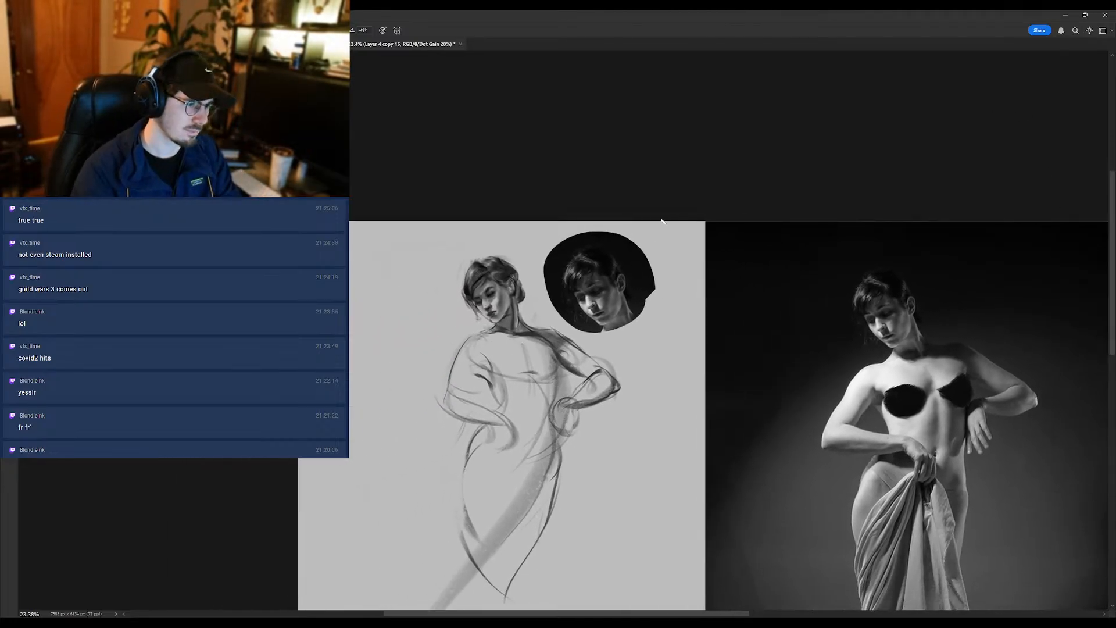
pyautogui.keyDown('alt'); pyautogui.click(604, 264); pyautogui.keyUp('alt')
pyautogui.moveTo(567, 301); pyautogui.dragTo(560, 255)
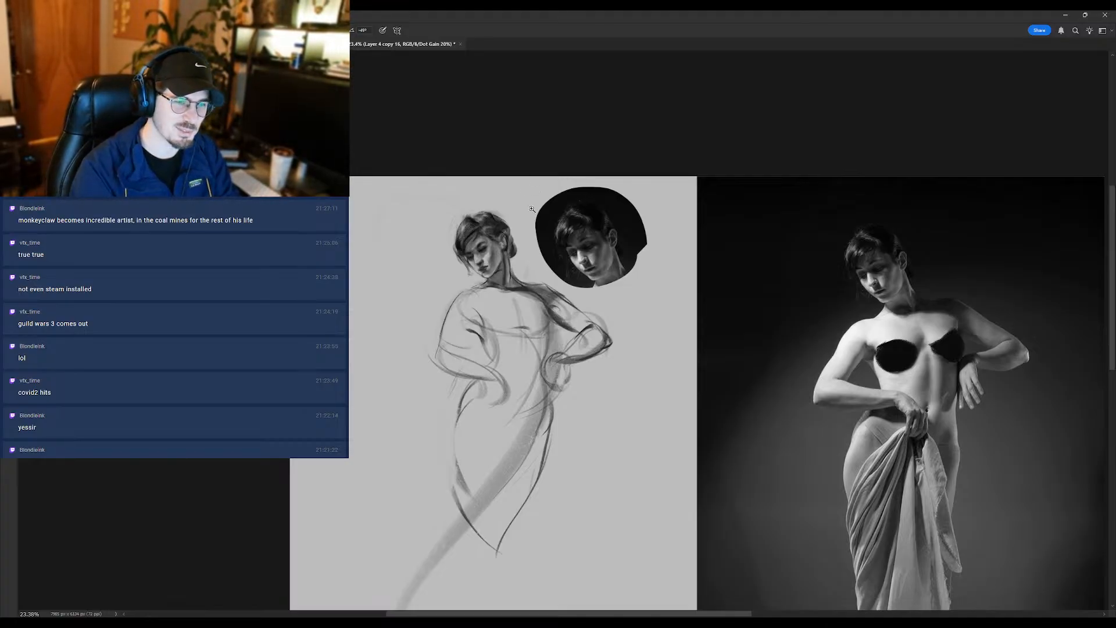
pyautogui.scroll(3, 475, 254)
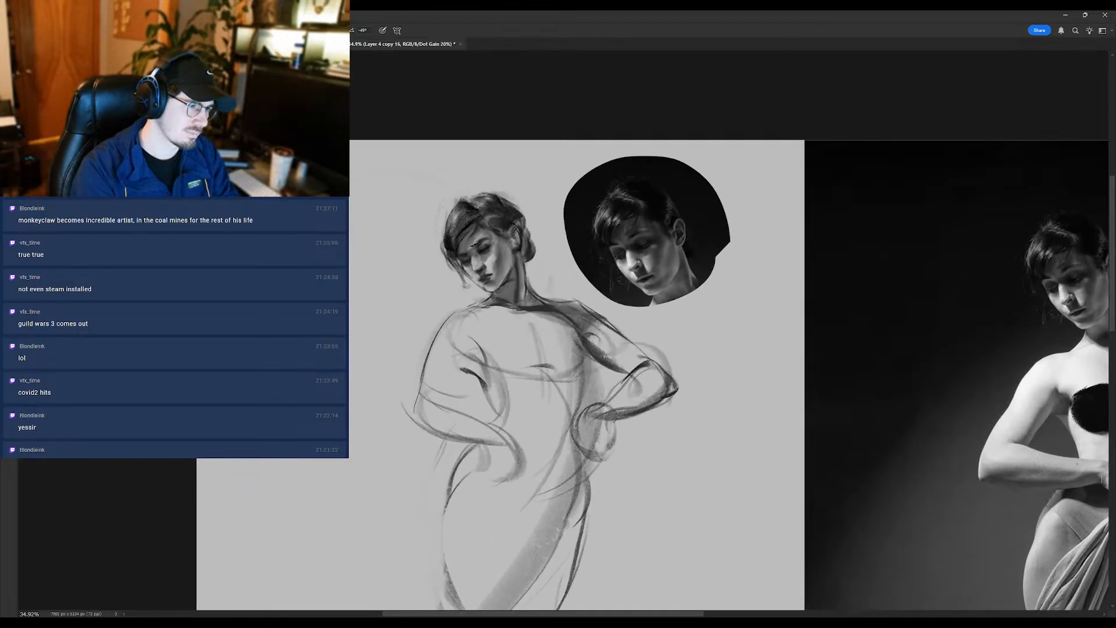
pyautogui.scroll(-2, 475, 256)
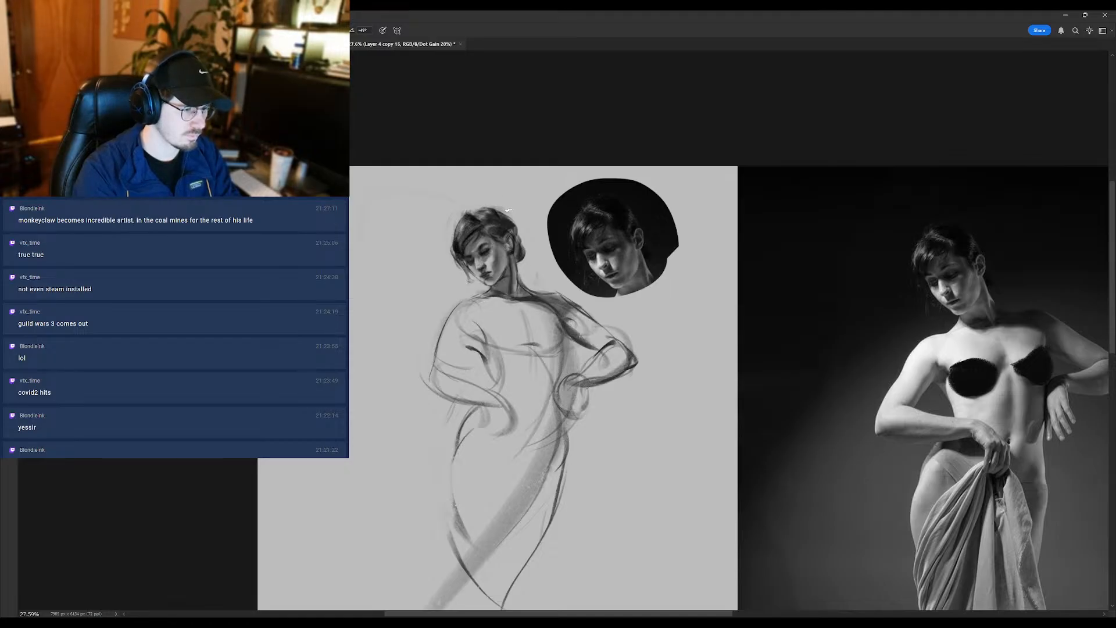
# - Examine the mirrored face, neck and torso beside the portrait inset and the full reference photo, enlarged and reduced
pyautogui.moveTo(465, 310); pyautogui.dragTo(429, 310)
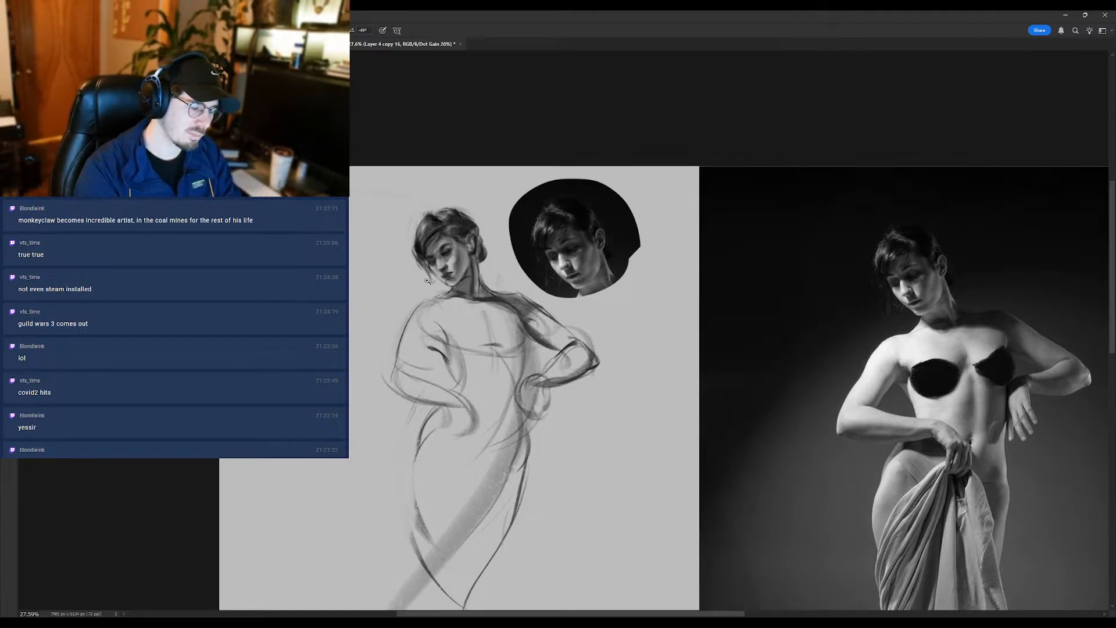
pyautogui.moveTo(427, 281); pyautogui.dragTo(452, 248)
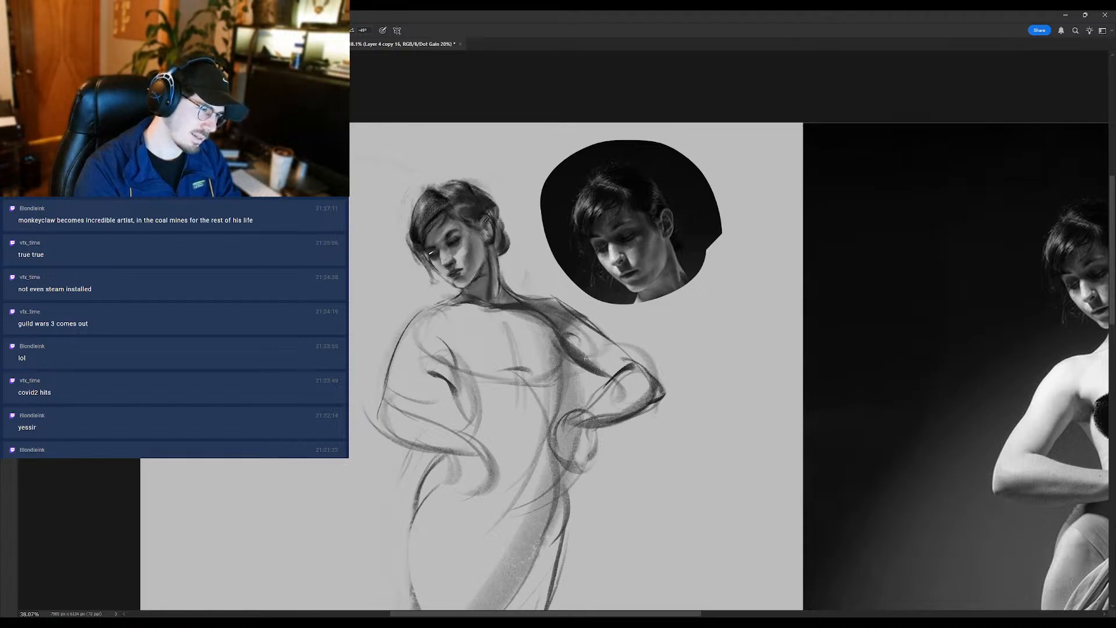
pyautogui.moveTo(445, 265); pyautogui.dragTo(411, 295)
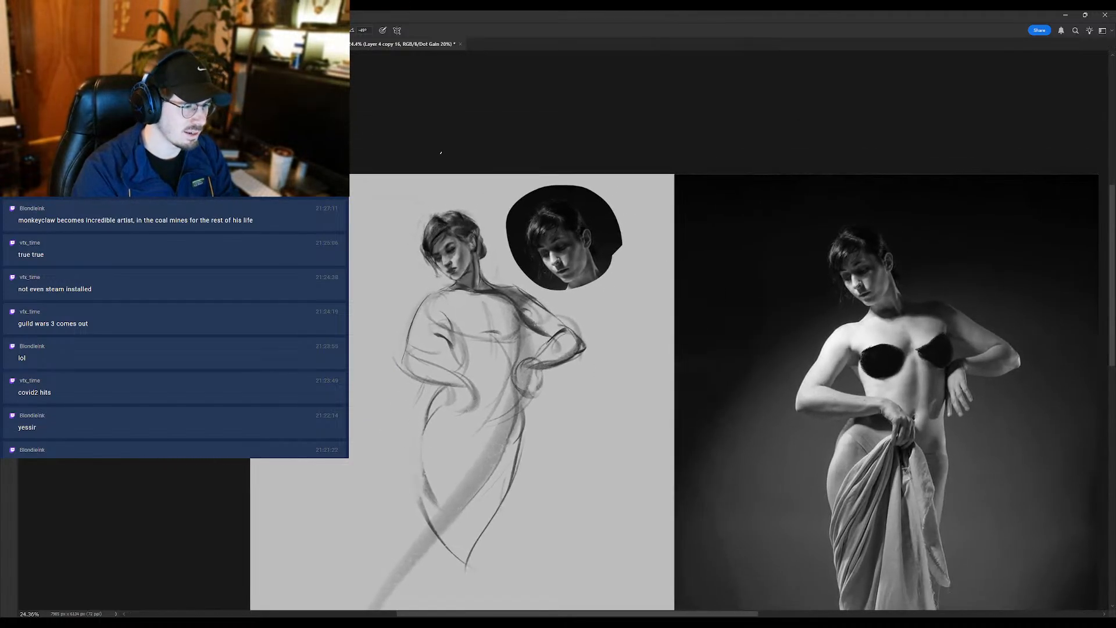
pyautogui.moveTo(441, 228)
pyautogui.mouseDown()
pyautogui.moveTo(464, 242)
pyautogui.moveTo(456, 262)
pyautogui.mouseUp()
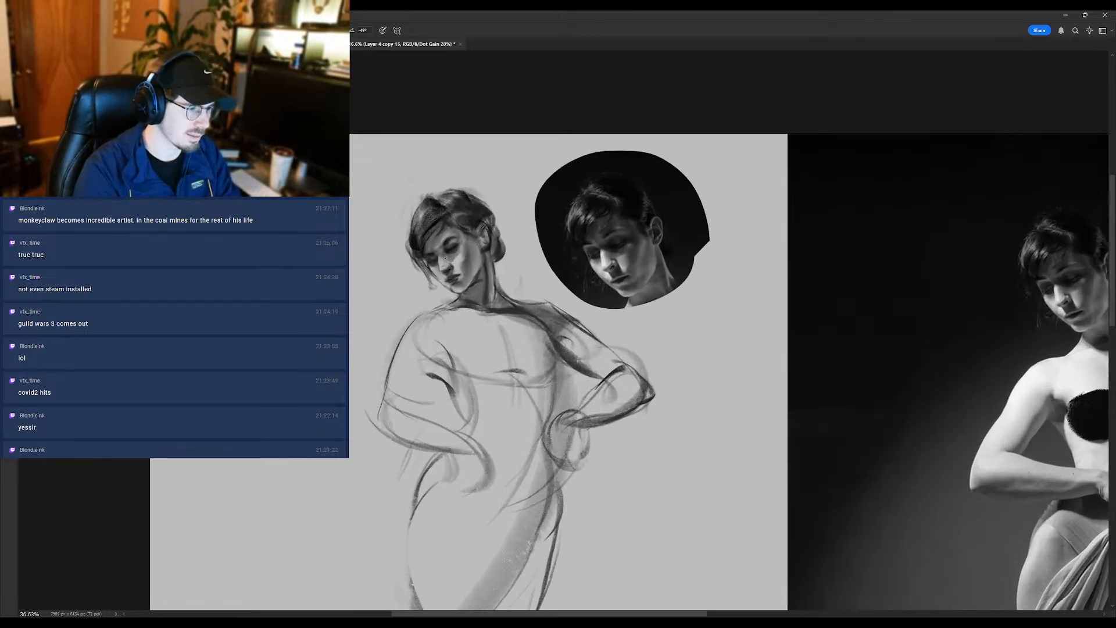
pyautogui.keyDown('alt'); pyautogui.click(458, 256); pyautogui.keyUp('alt')
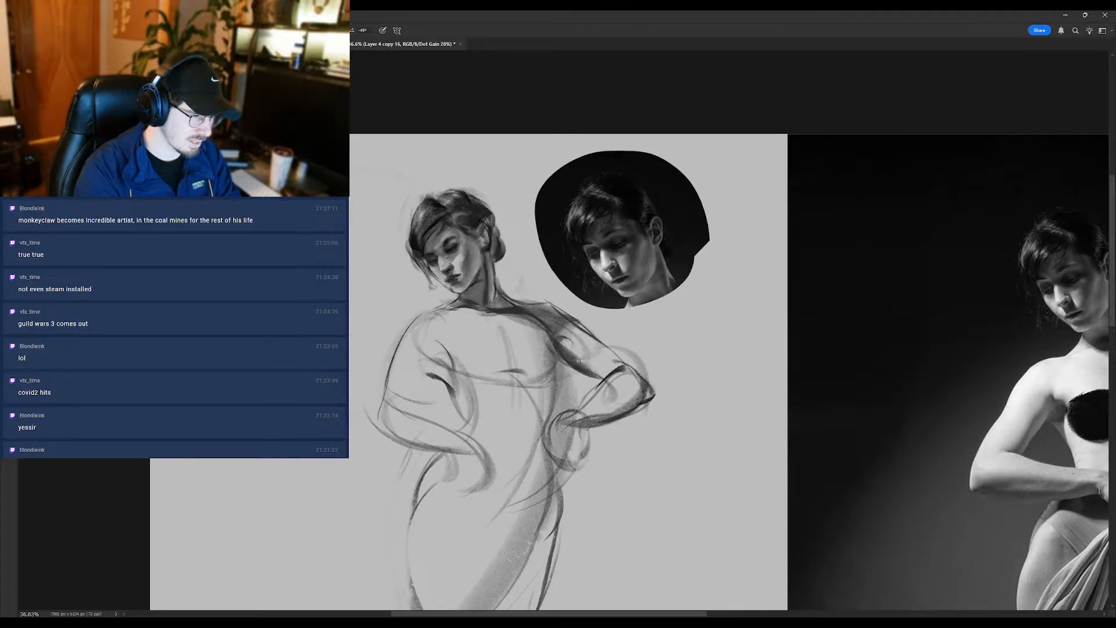
pyautogui.moveTo(455, 263)
pyautogui.mouseDown()
pyautogui.moveTo(443, 288)
pyautogui.moveTo(482, 282)
pyautogui.moveTo(417, 314)
pyautogui.moveTo(376, 314)
pyautogui.moveTo(360, 337)
pyautogui.mouseUp()
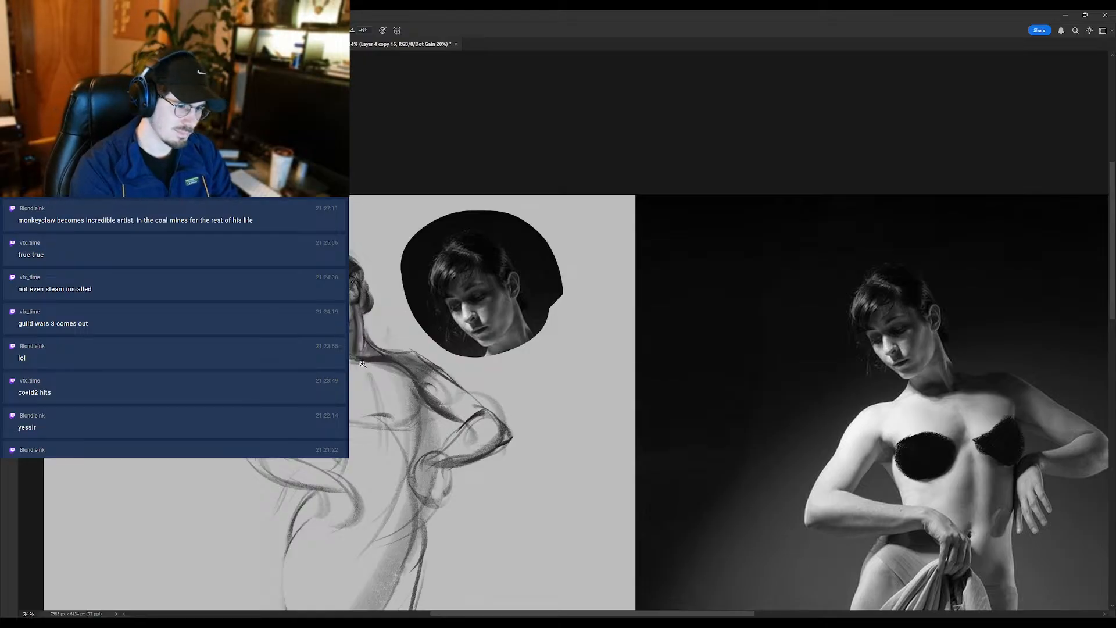
pyautogui.moveTo(354, 366); pyautogui.dragTo(367, 359)
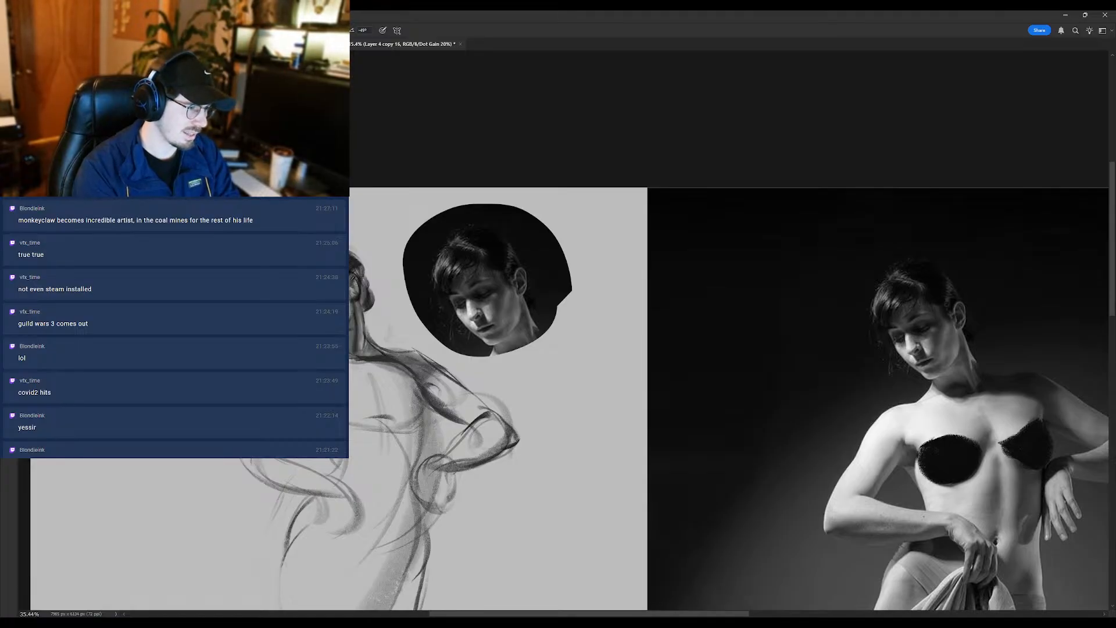
pyautogui.scroll(-3, 288, 382)
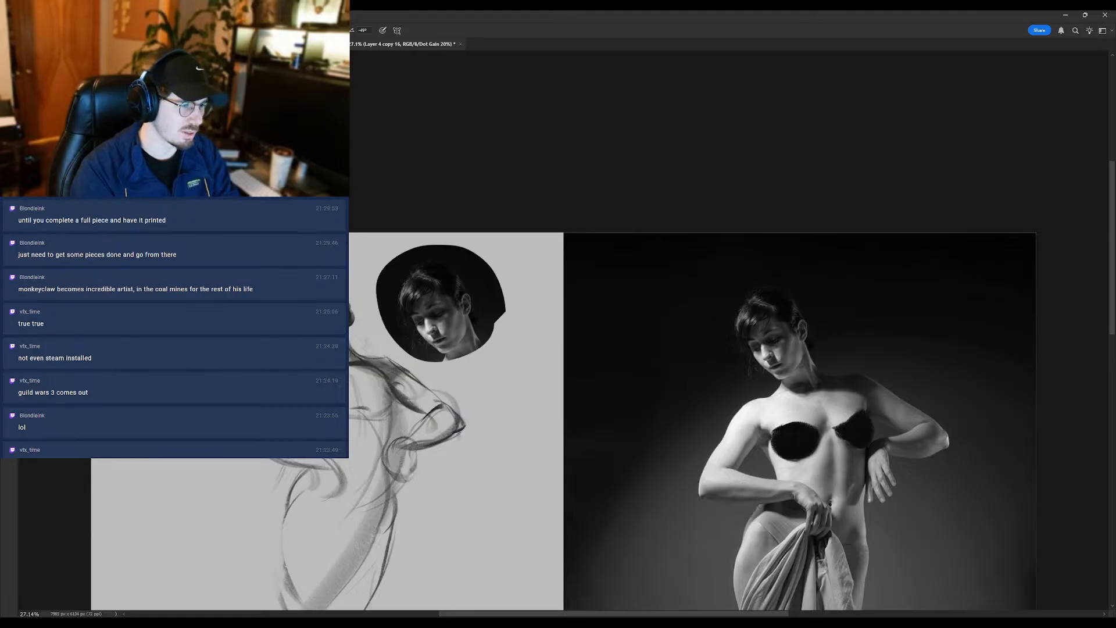
pyautogui.scroll(2, 279, 445)
pyautogui.scroll(-1, 418, 401)
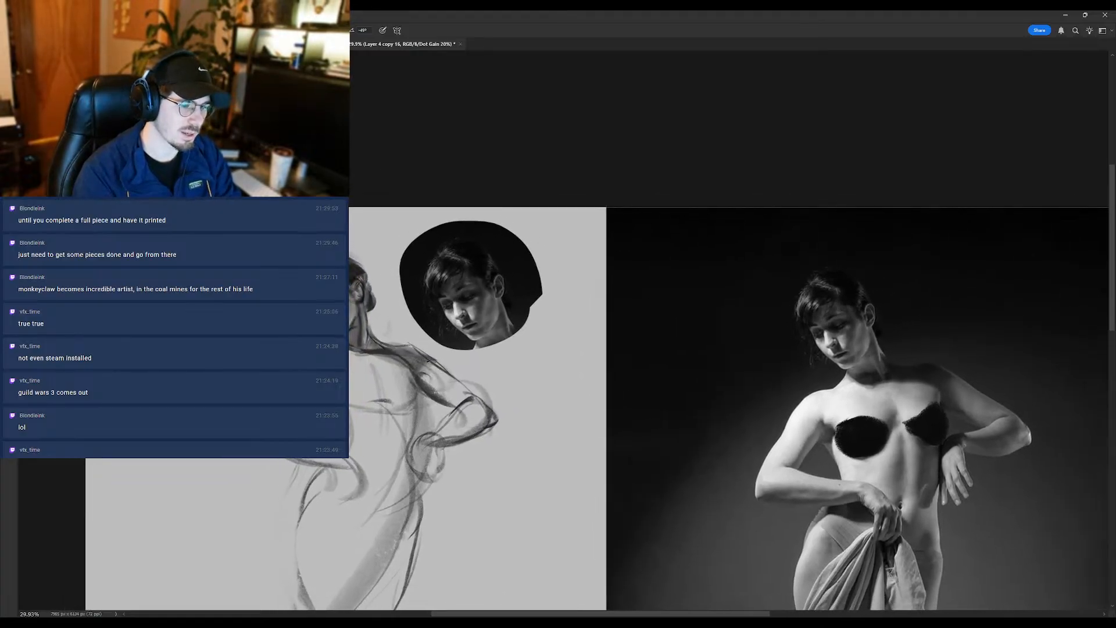
# - Brush darker strokes into the hand at the mirrored figure's waist and shade along the opposite hip and thigh
pyautogui.moveTo(461, 434); pyautogui.dragTo(398, 358)
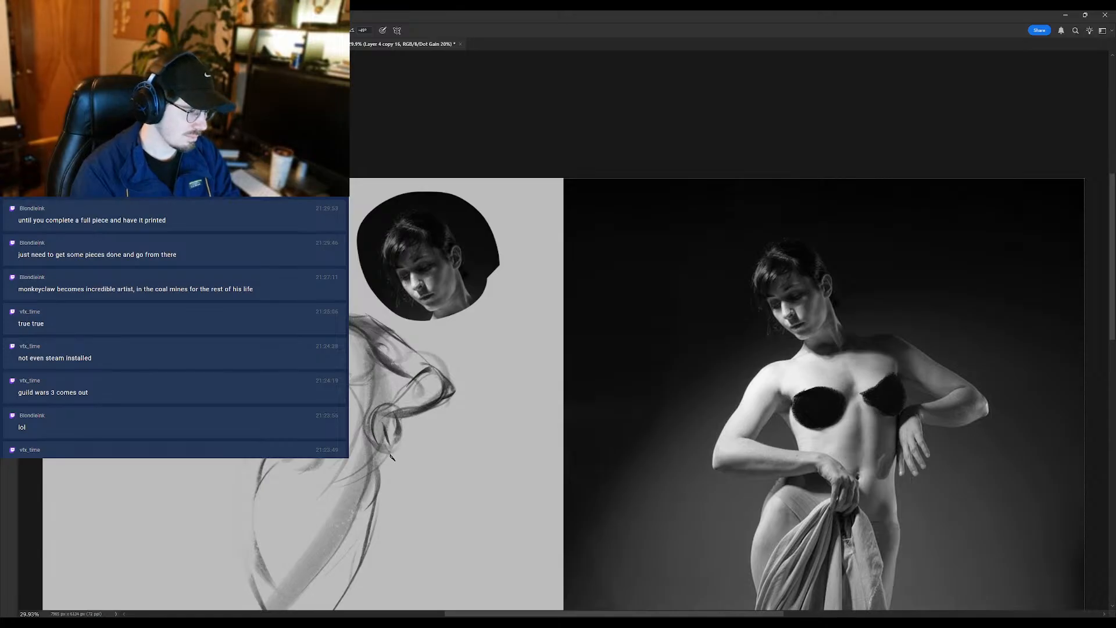
pyautogui.scroll(-3, 393, 452)
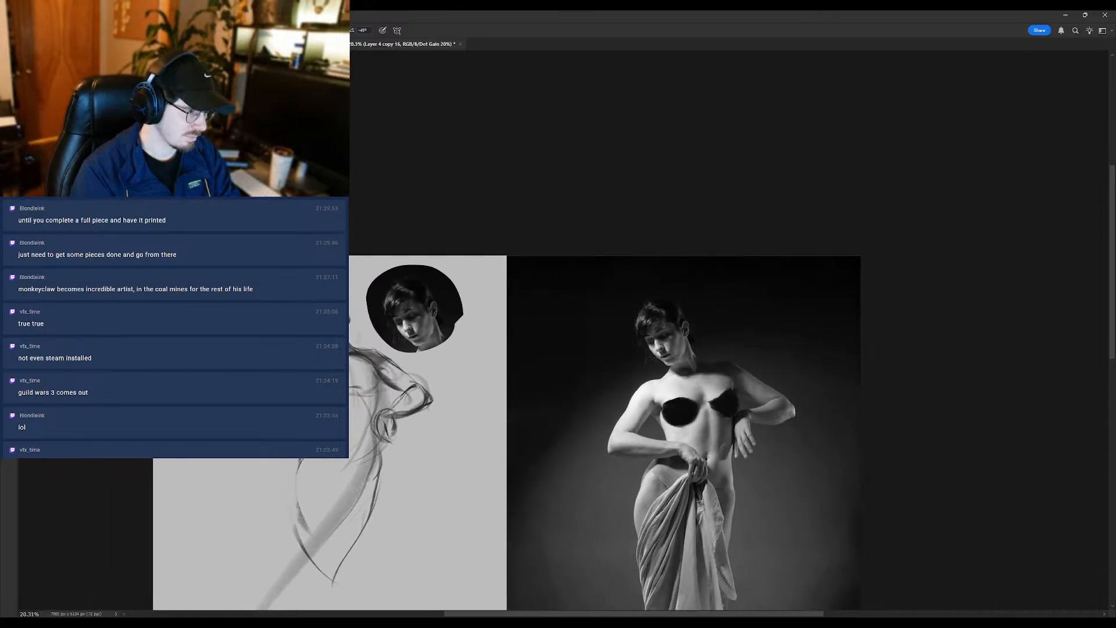
pyautogui.scroll(2, 394, 452)
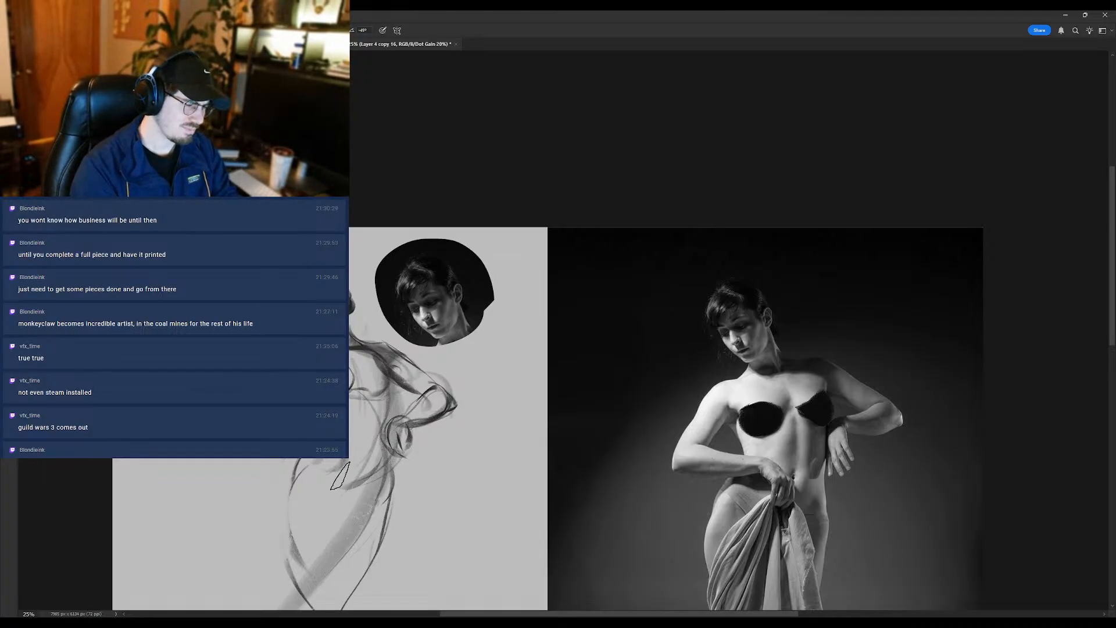
pyautogui.moveTo(364, 488); pyautogui.dragTo(385, 428)
pyautogui.scroll(-2, 405, 464)
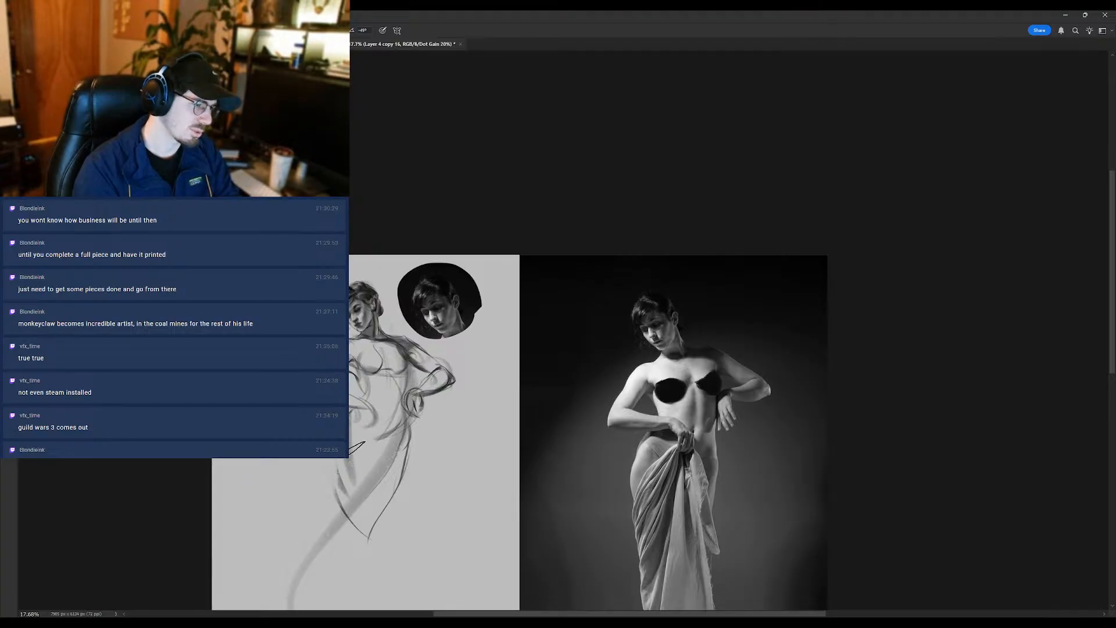
# - Sketch contour lines down the mirrored figure's torso from the chest to the abdomen, undoing the last stroke
pyautogui.scroll(1, 352, 419)
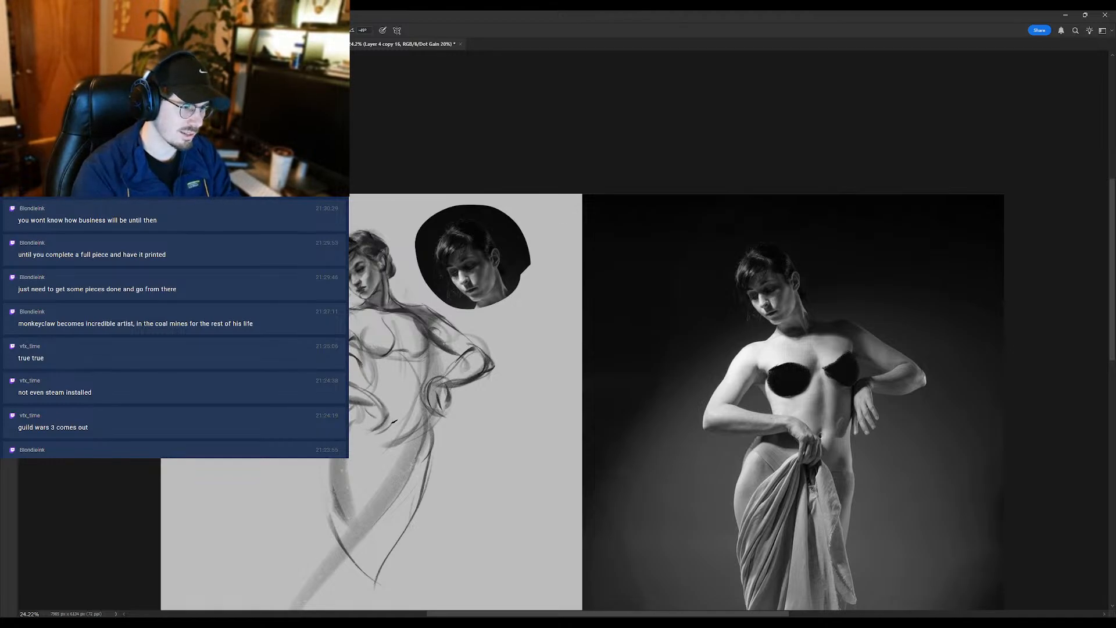
pyautogui.moveTo(429, 375); pyautogui.dragTo(439, 370)
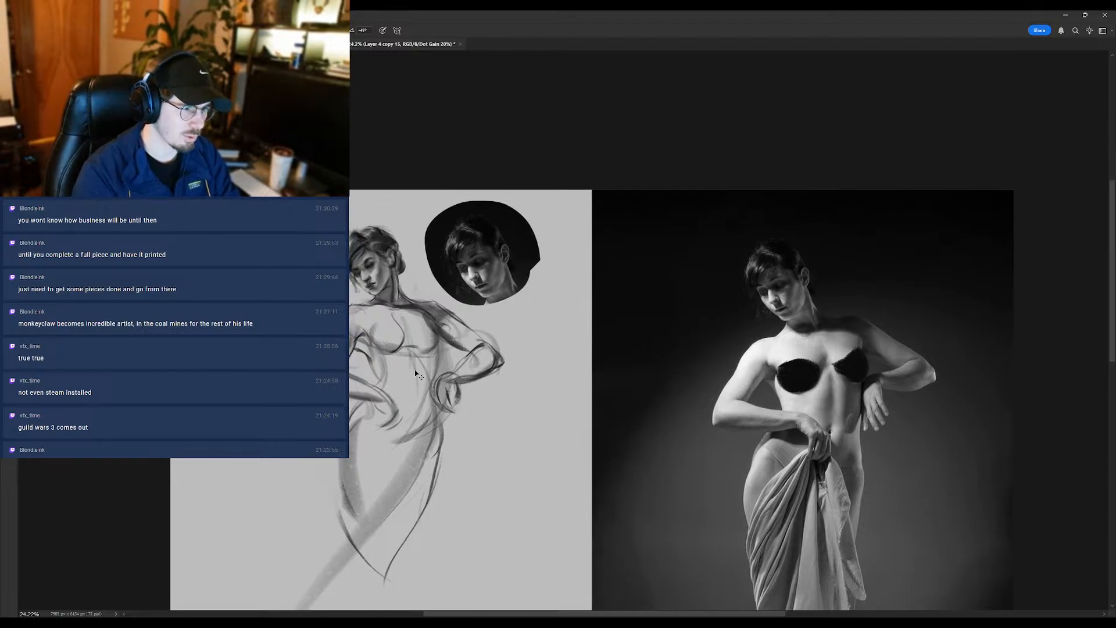
pyautogui.moveTo(398, 333); pyautogui.dragTo(409, 429)
pyautogui.hotkey('ctrl', 'z')
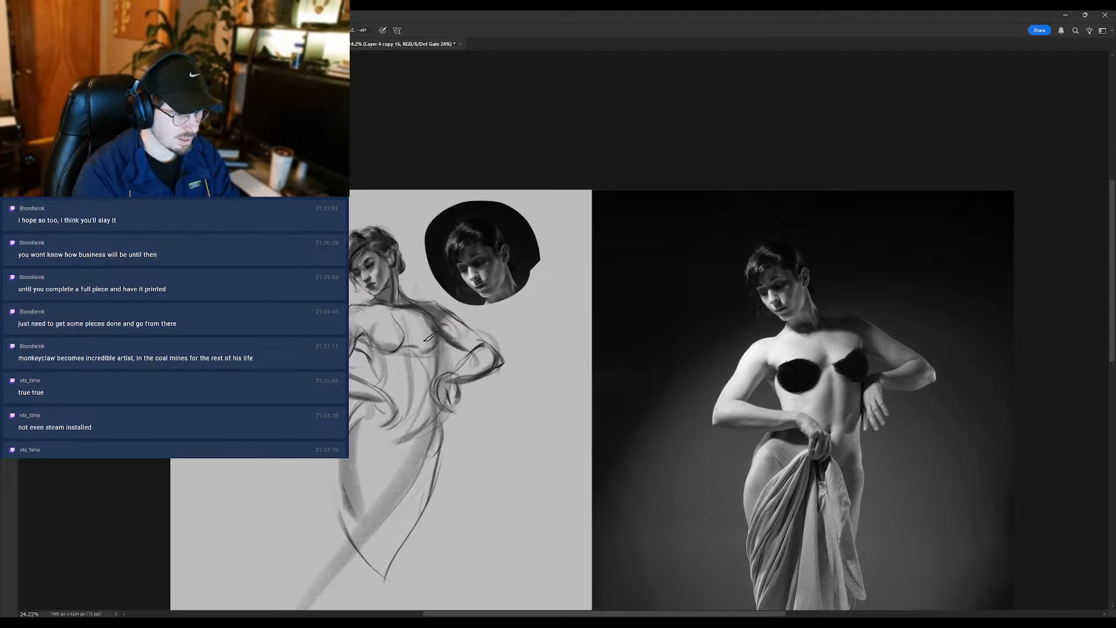
# - Flip the canvas back and check the whole figure reduced, then its head and torso enlarged
pyautogui.scroll(-2, 414, 331)
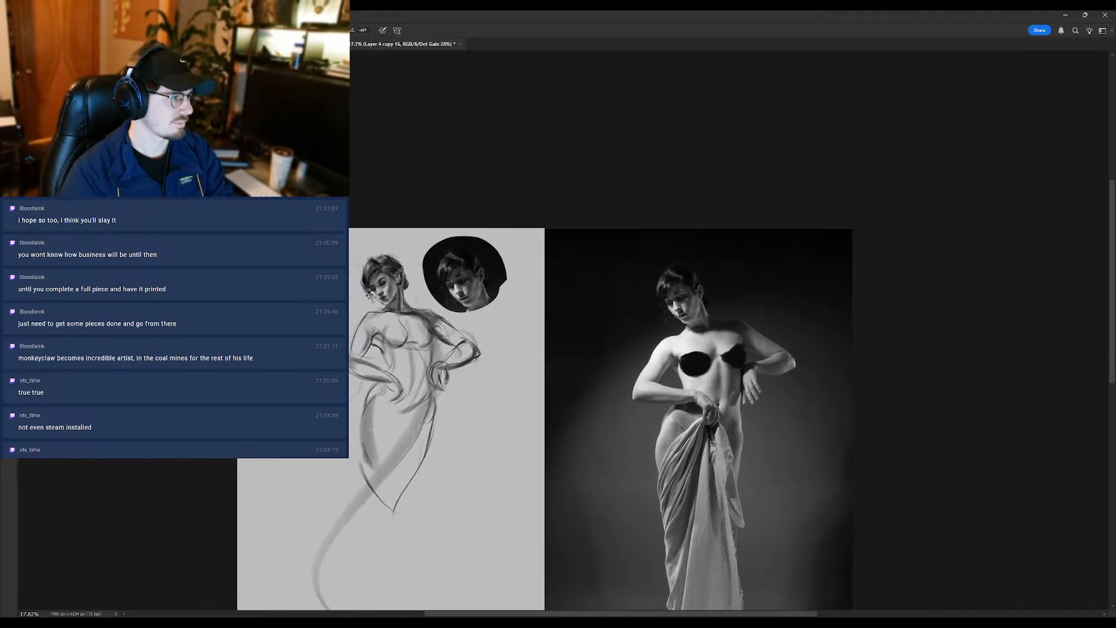
pyautogui.hotkey('ctrl', 'shift', 'h')
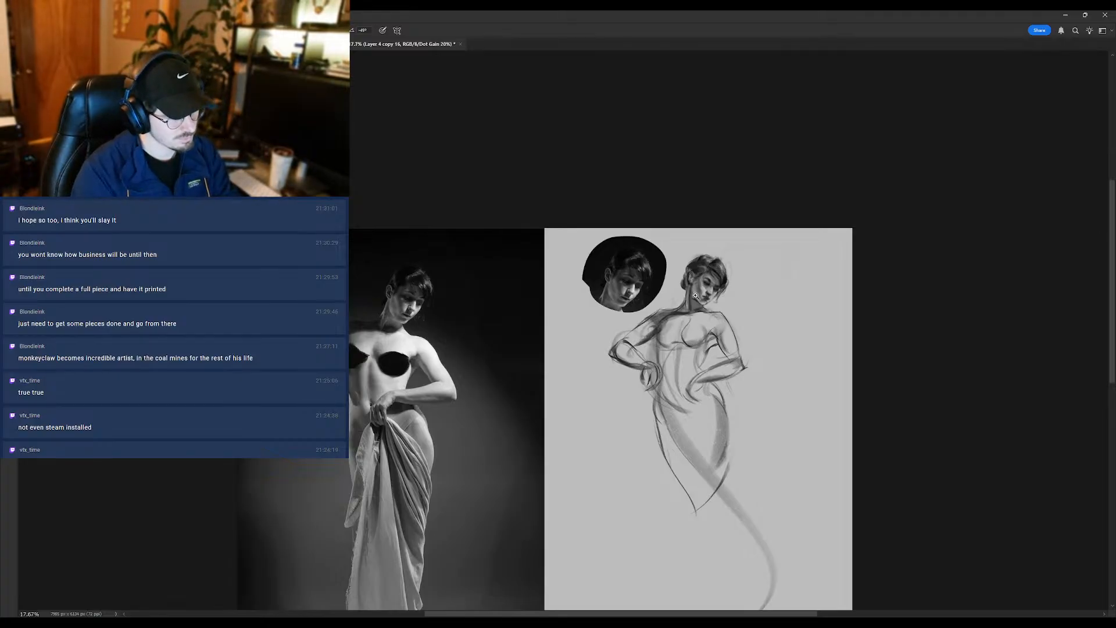
pyautogui.scroll(2, 700, 297)
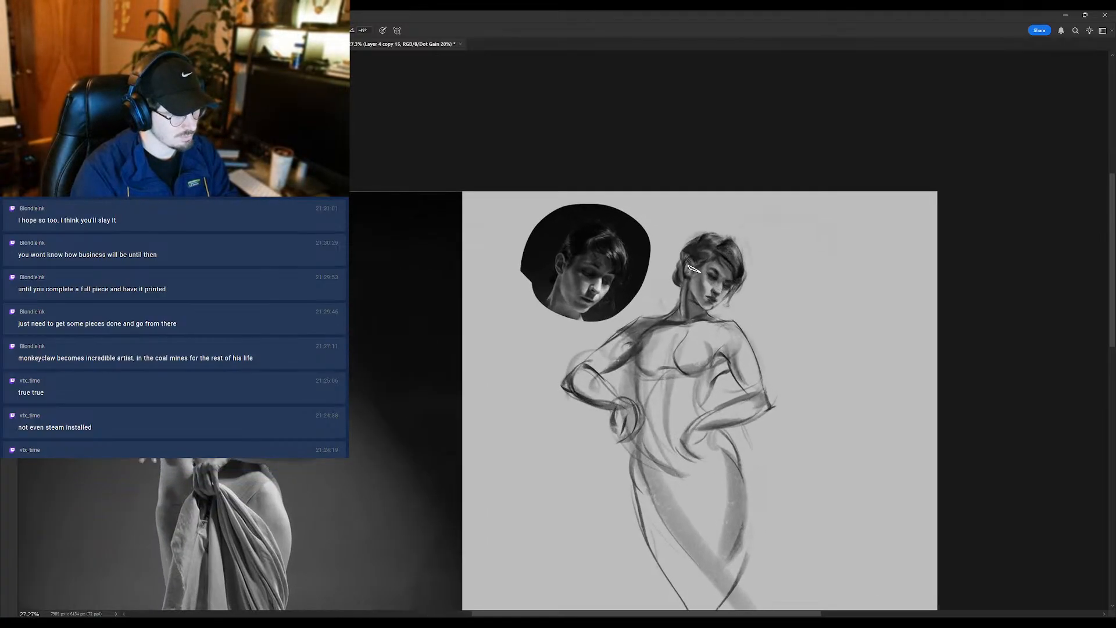
# - Refine the face and the shoulder and arm lines with small brush touches, and lighten the face with the Eraser
pyautogui.keyDown('alt'); pyautogui.click(721, 255); pyautogui.keyUp('alt')
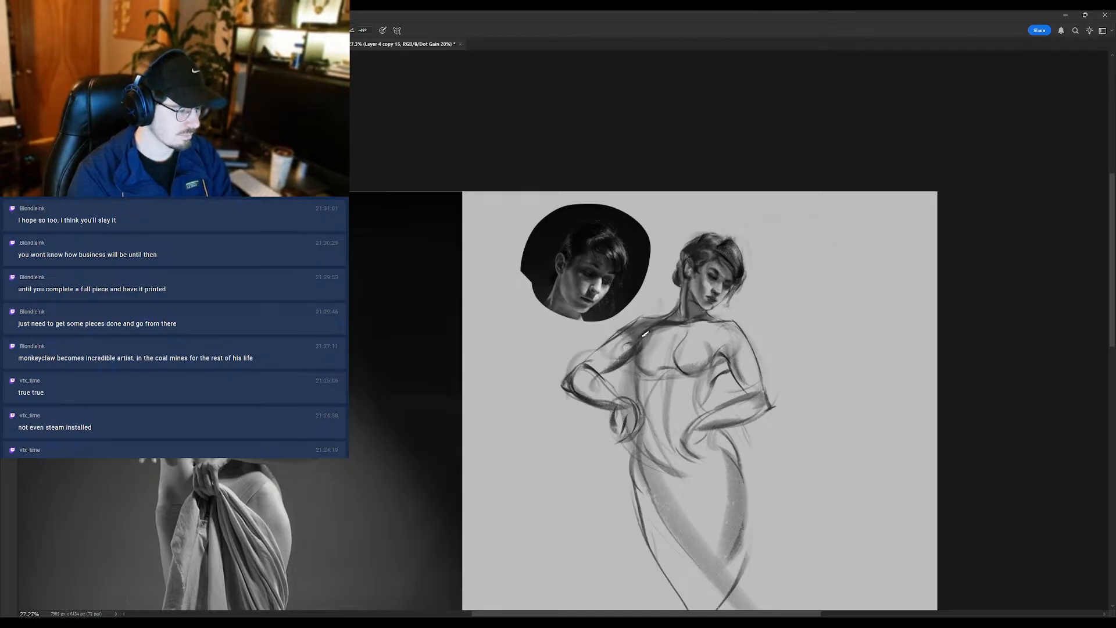
pyautogui.moveTo(624, 359); pyautogui.dragTo(619, 362)
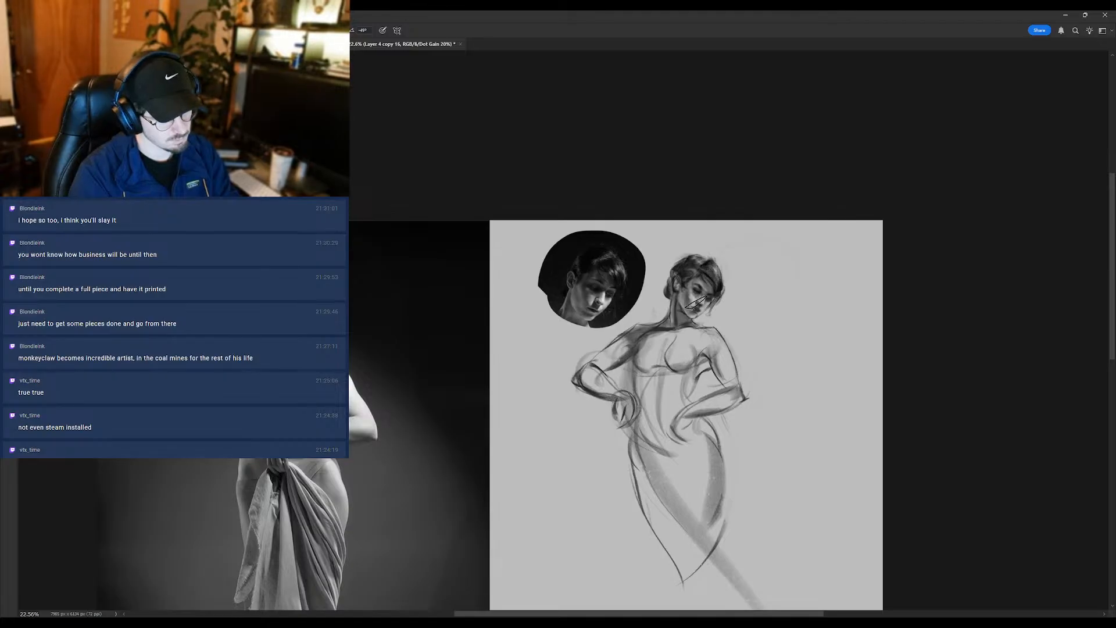
pyautogui.keyDown('alt'); pyautogui.click(714, 281); pyautogui.keyUp('alt')
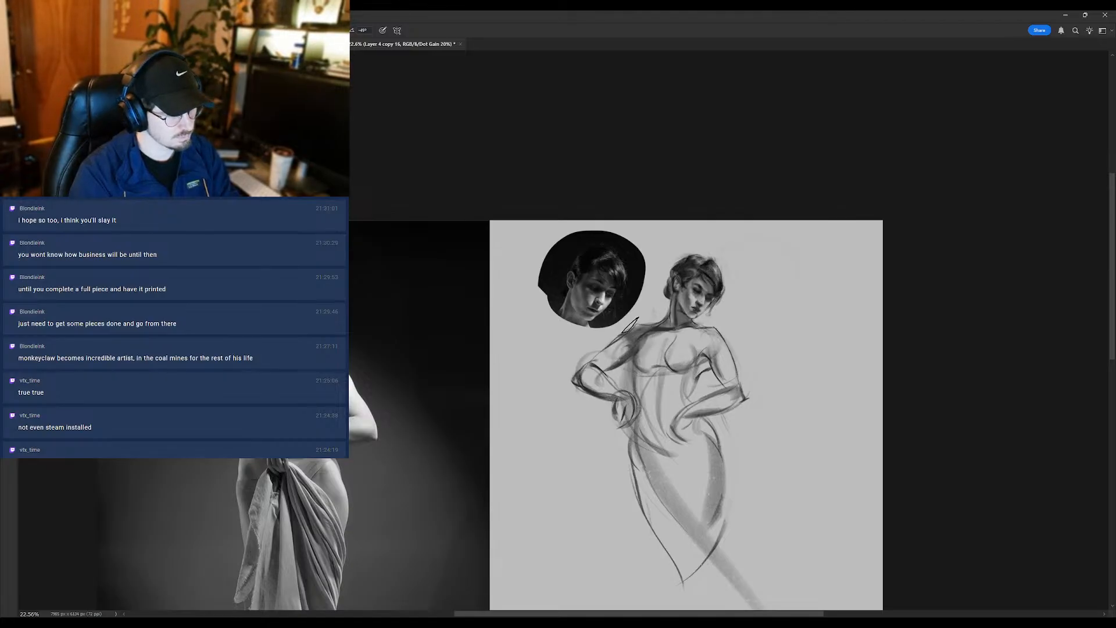
pyautogui.moveTo(598, 377); pyautogui.dragTo(588, 386)
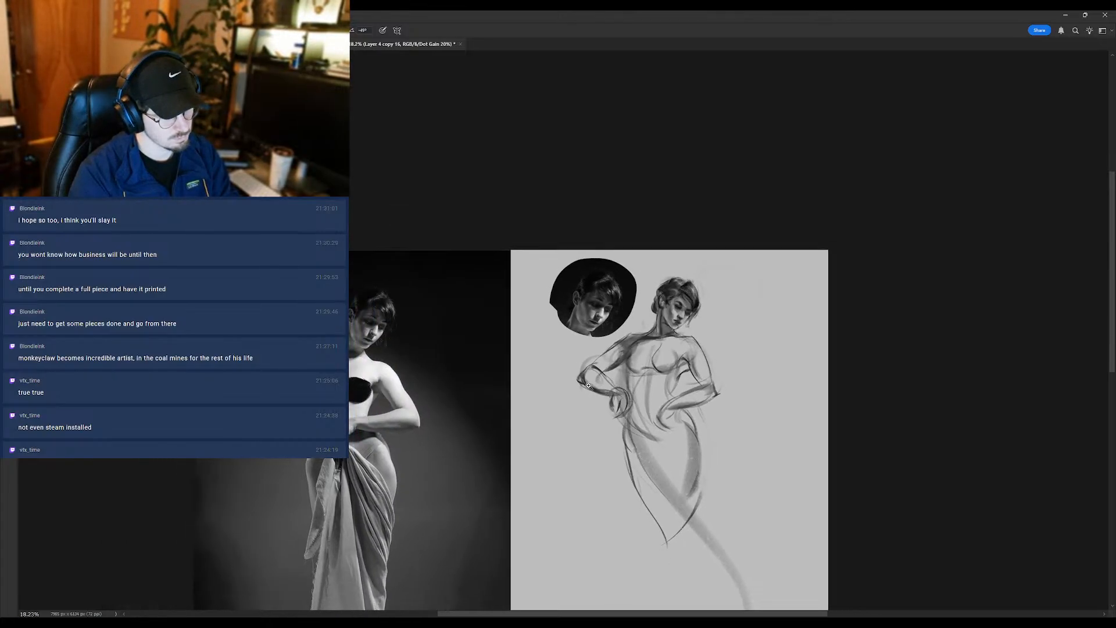
pyautogui.moveTo(665, 339); pyautogui.dragTo(680, 336)
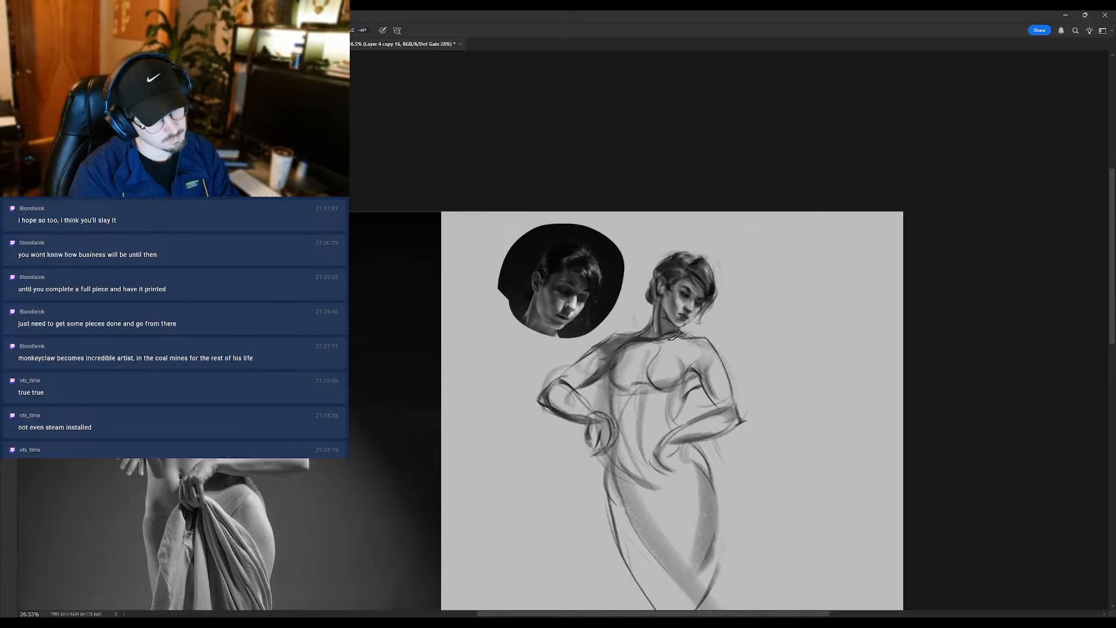
pyautogui.keyDown('alt'); pyautogui.click(680, 306); pyautogui.keyUp('alt')
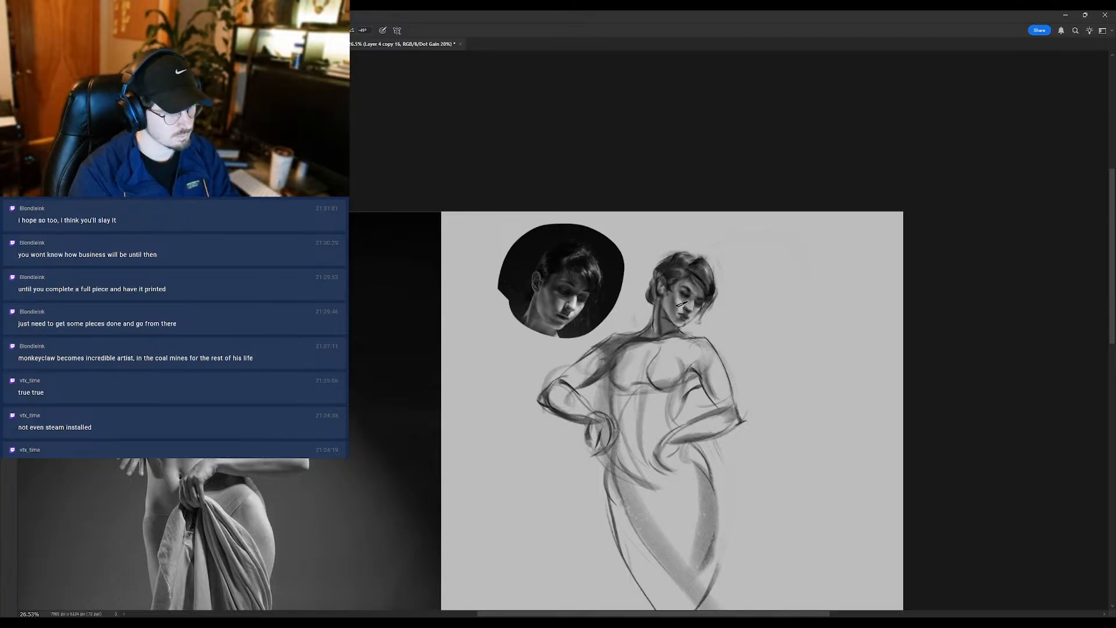
pyautogui.moveTo(680, 304)
pyautogui.mouseDown()
pyautogui.moveTo(641, 310)
pyautogui.moveTo(675, 207)
pyautogui.mouseUp()
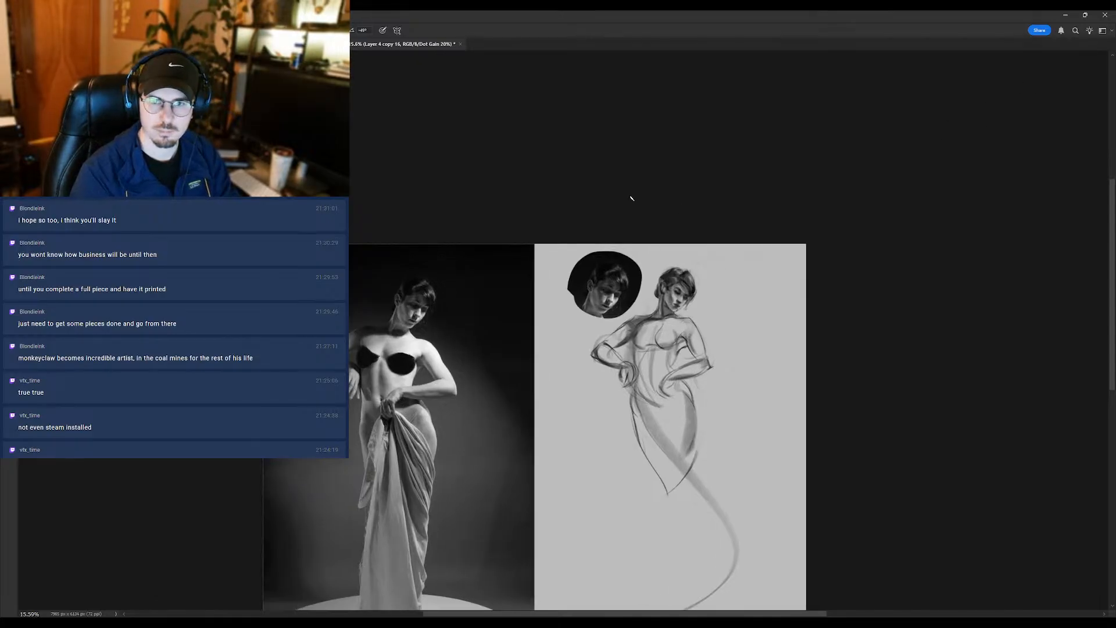
pyautogui.press('e')
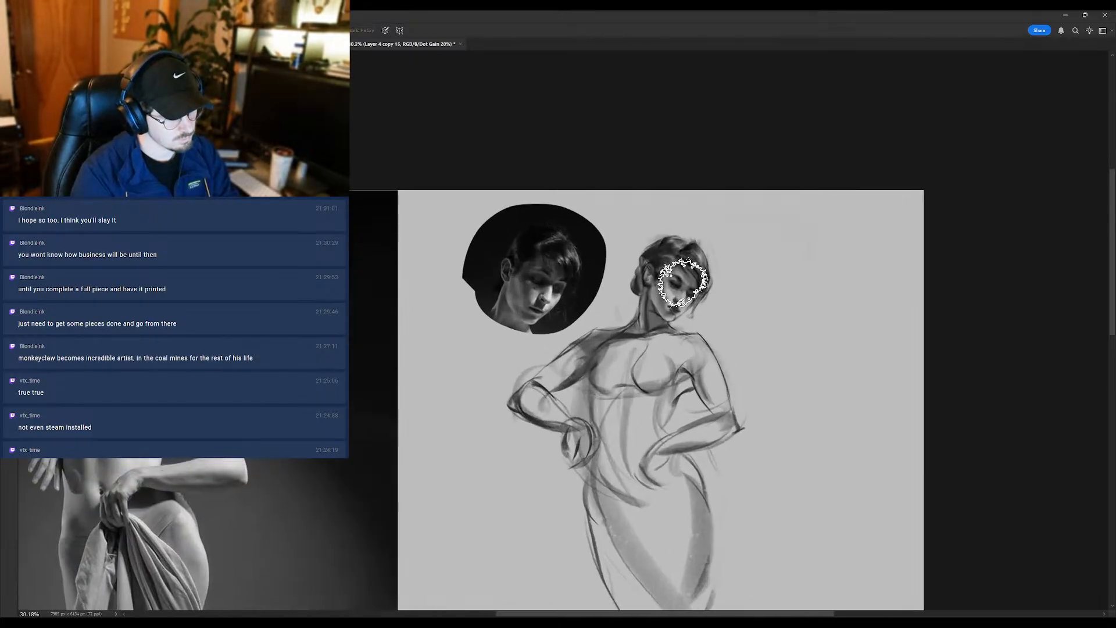
pyautogui.moveTo(630, 367); pyautogui.dragTo(572, 369)
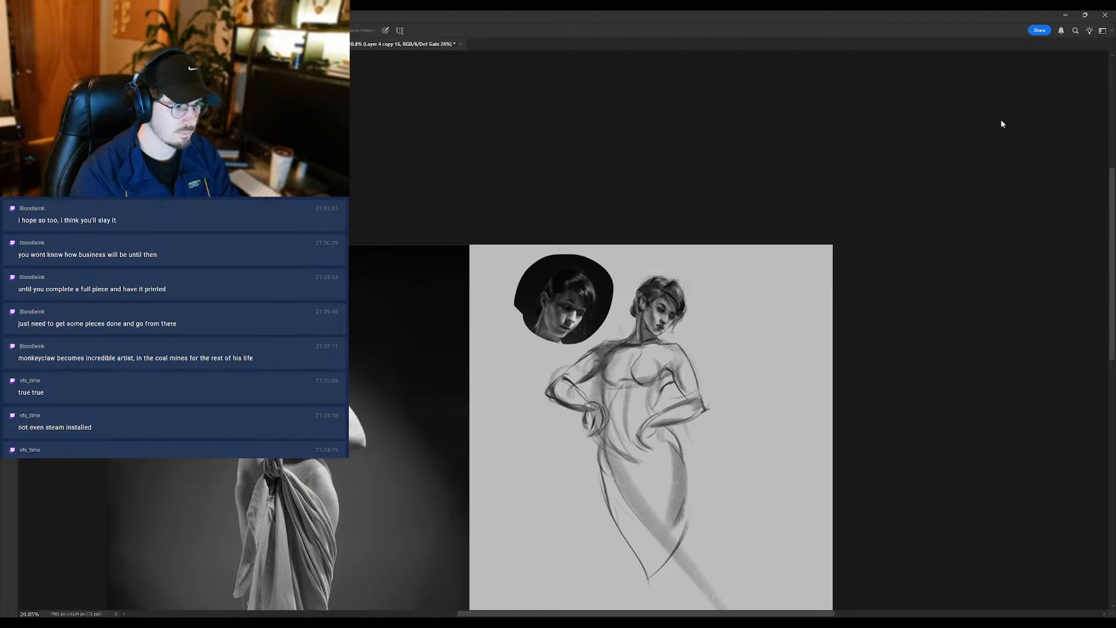
pyautogui.moveTo(703, 360); pyautogui.dragTo(700, 277)
# - Brush strokes along the forearm and hand resting on the hip, undoing the first attempt and restating it
pyautogui.press('b')
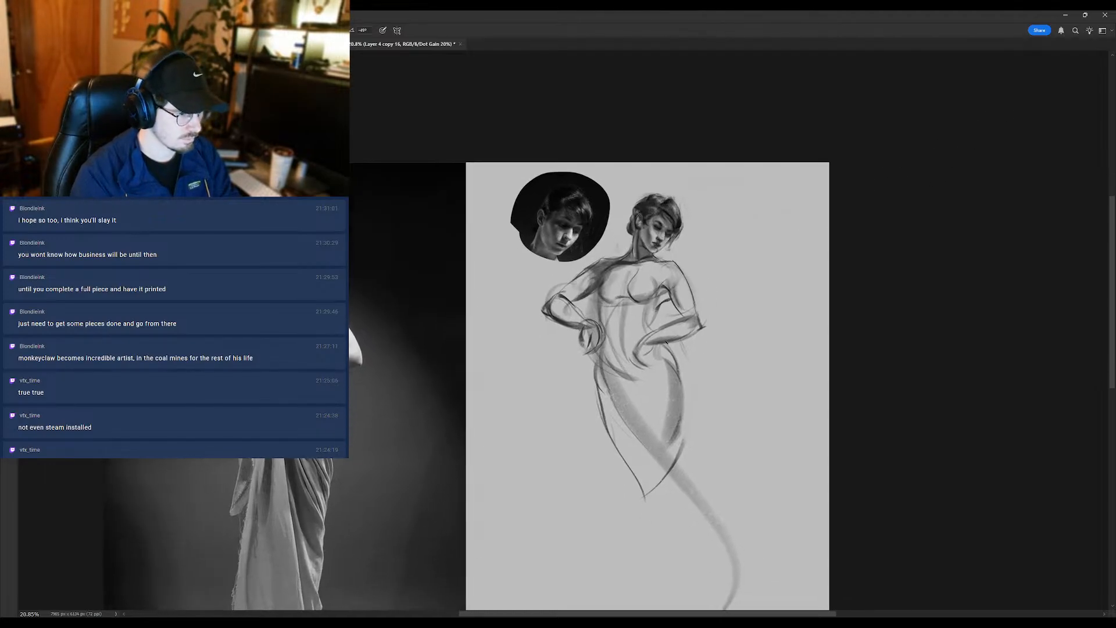
pyautogui.moveTo(656, 348); pyautogui.dragTo(650, 352)
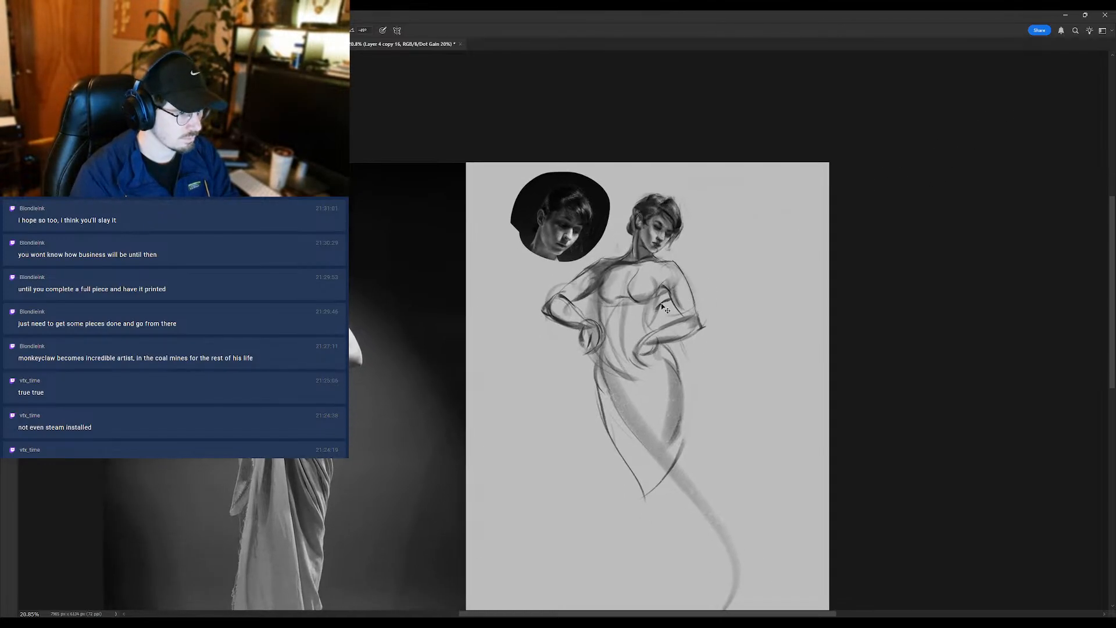
pyautogui.hotkey('ctrl', 'z')
pyautogui.moveTo(685, 325); pyautogui.dragTo(656, 331)
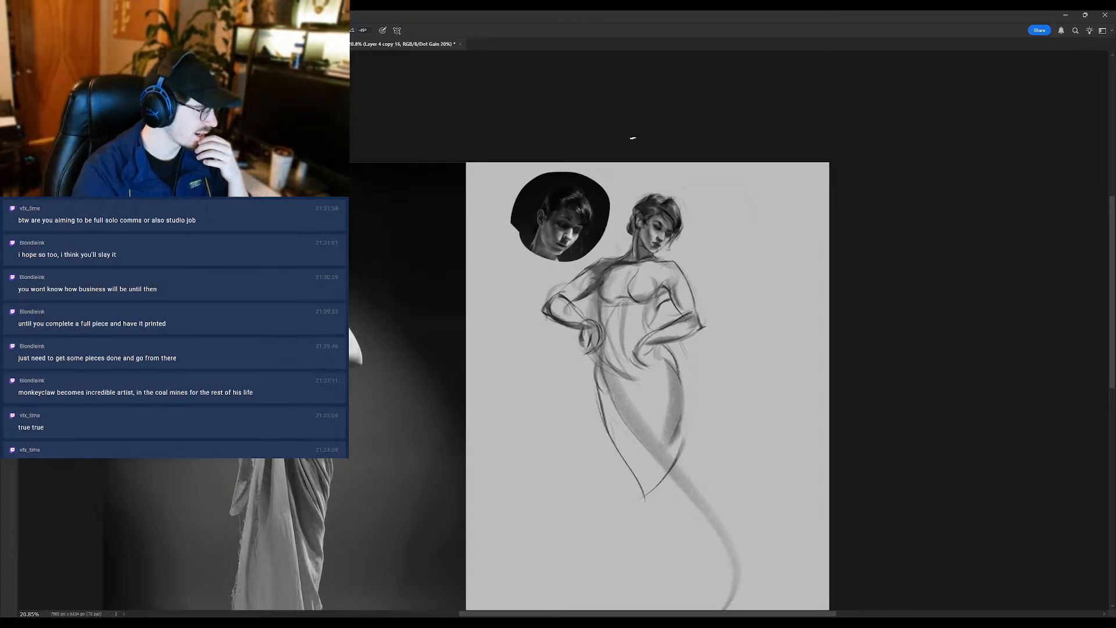
# - Brush small shading touches onto the cheek, jaw and neck, comparing the face with the portrait inset
pyautogui.moveTo(665, 218); pyautogui.dragTo(684, 221)
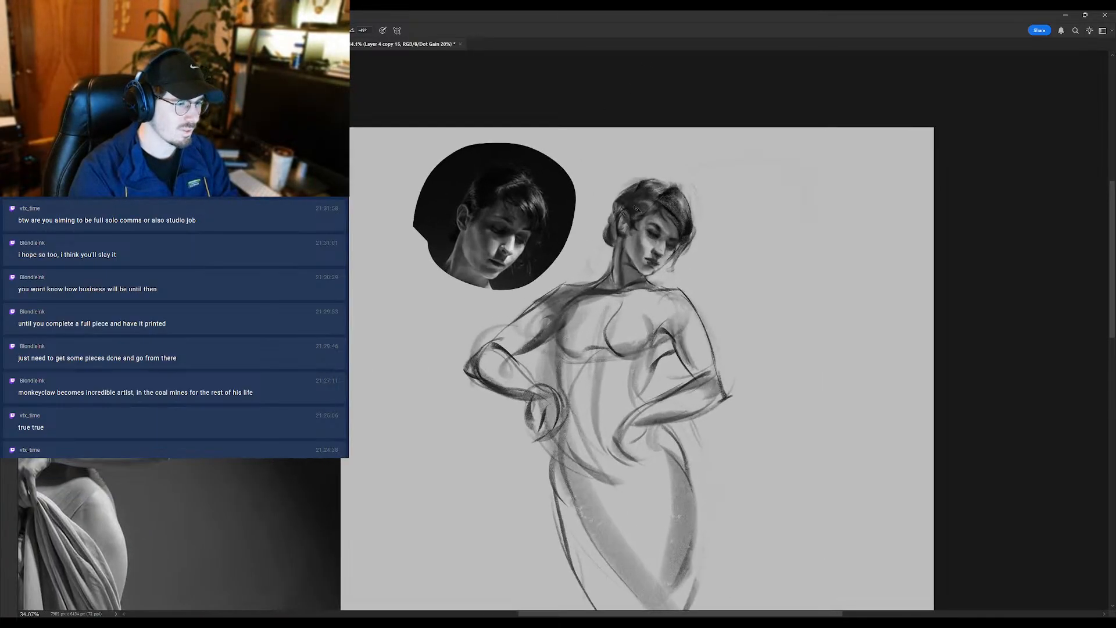
pyautogui.keyDown('alt'); pyautogui.click(649, 246); pyautogui.keyUp('alt')
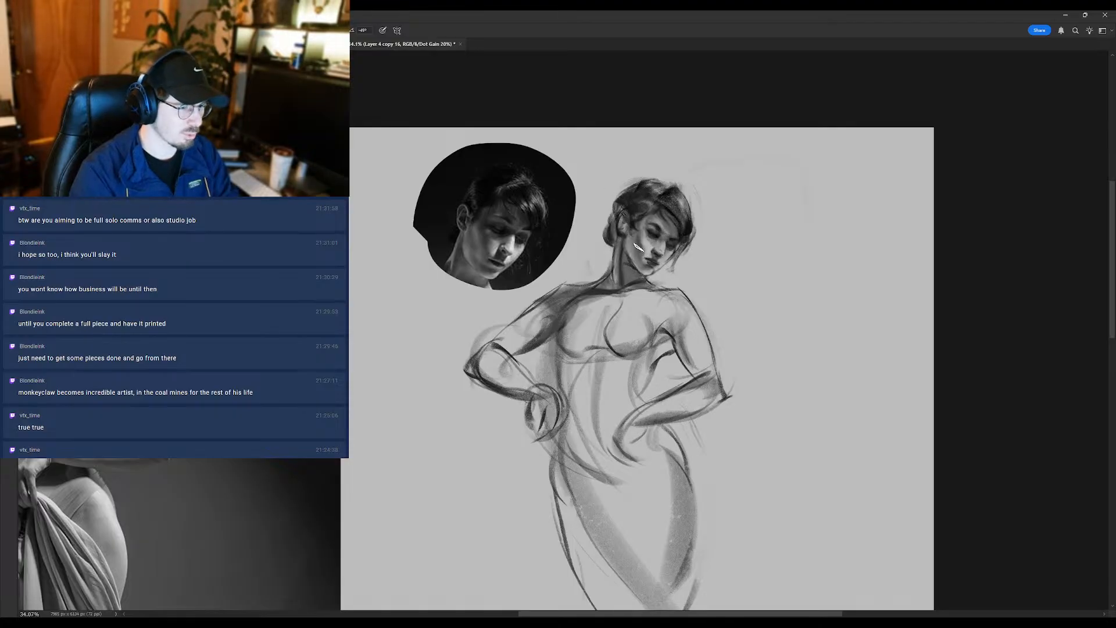
pyautogui.moveTo(639, 262)
pyautogui.mouseDown()
pyautogui.moveTo(615, 268)
pyautogui.moveTo(629, 281)
pyautogui.mouseUp()
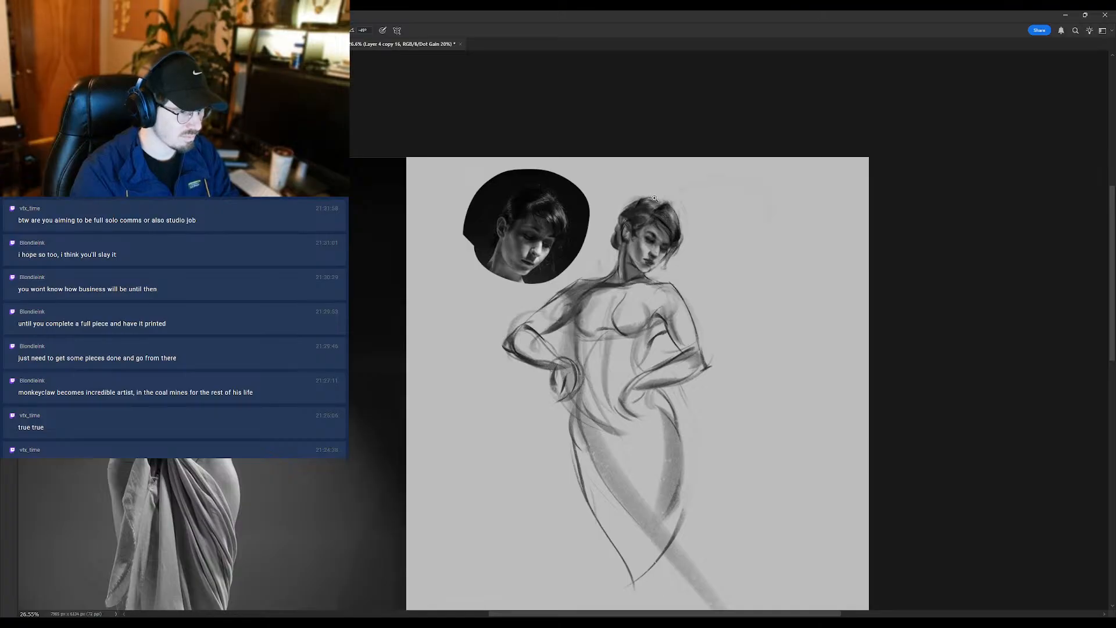
pyautogui.click(634, 250)
pyautogui.keyDown('alt'); pyautogui.click(658, 237); pyautogui.keyUp('alt')
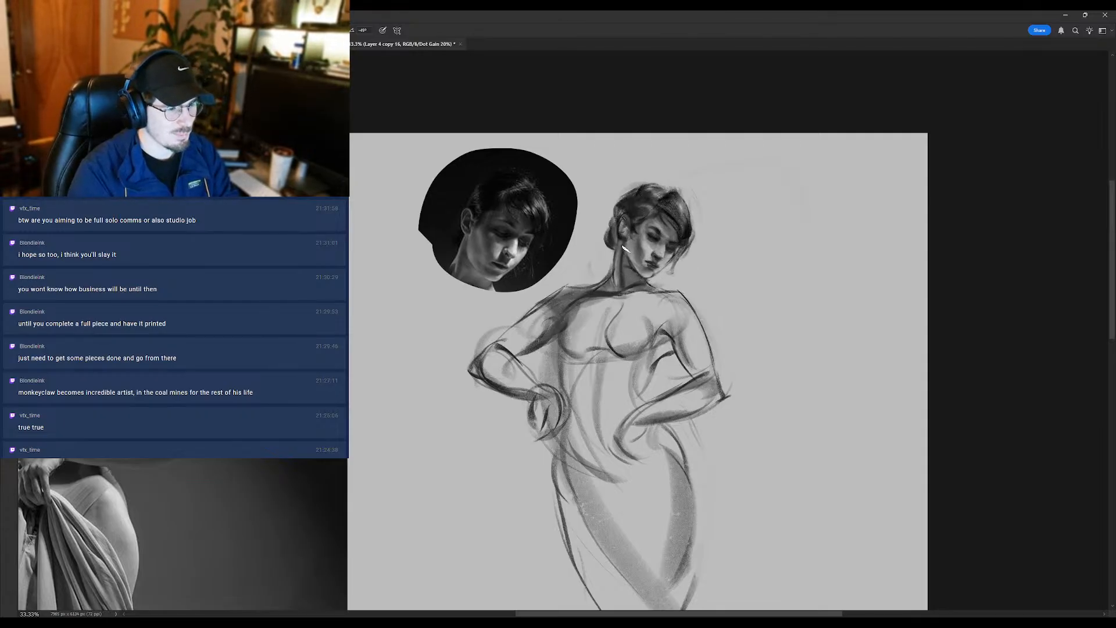
pyautogui.keyDown('alt'); pyautogui.click(640, 262); pyautogui.keyUp('alt')
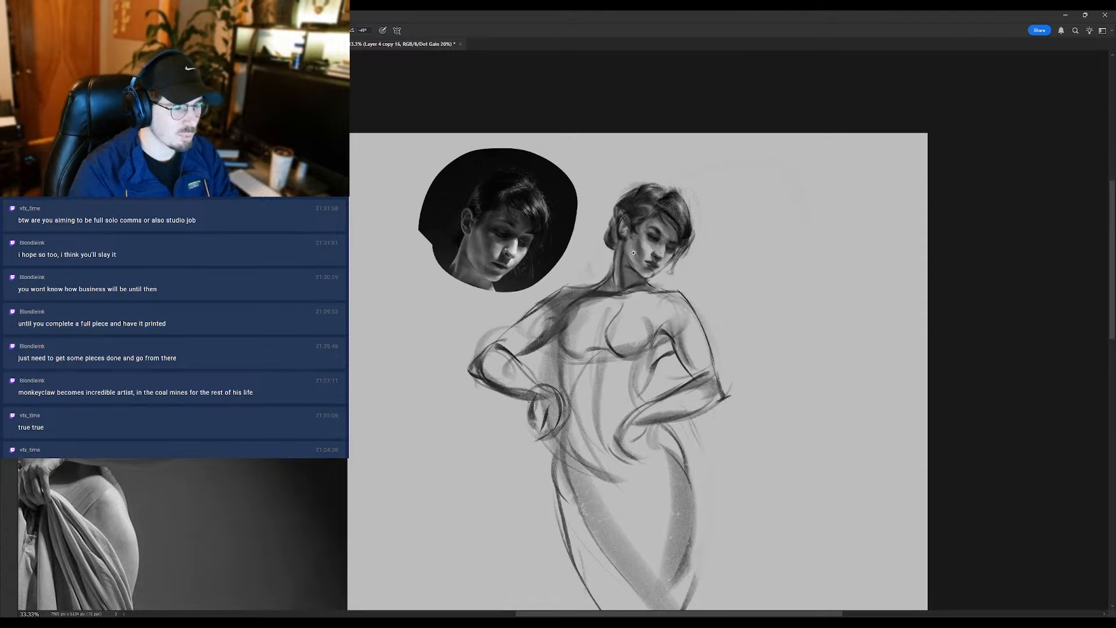
pyautogui.scroll(-2, 634, 253)
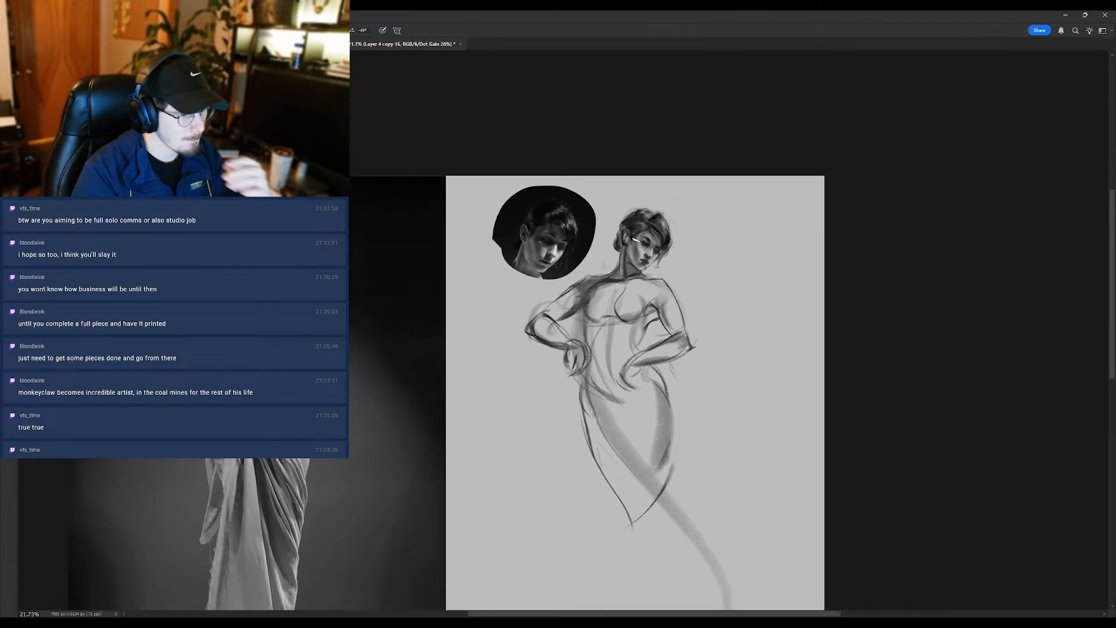
pyautogui.scroll(2, 629, 255)
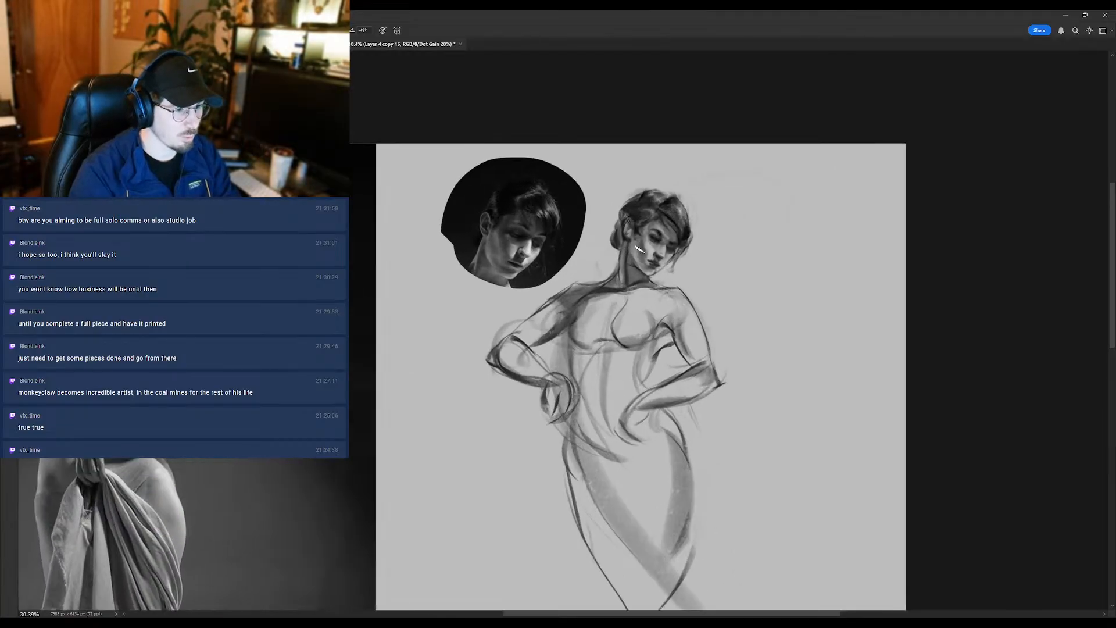
# - Smudge the shading on the cheek beside the nose to soften the face
pyautogui.press('r')
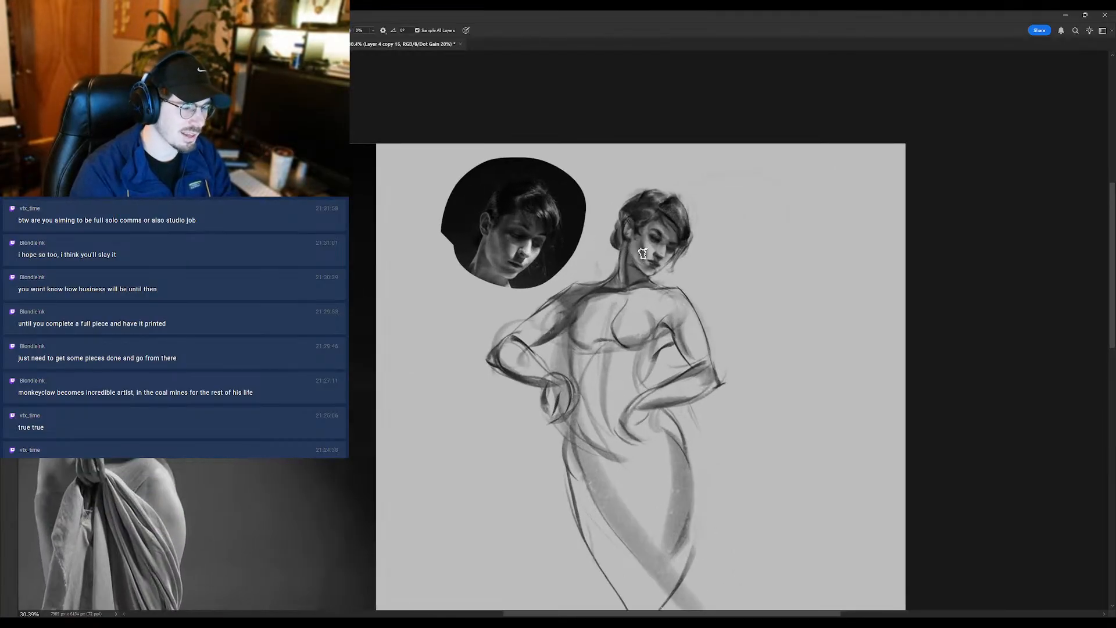
pyautogui.scroll(-2, 651, 274)
pyautogui.scroll(2, 651, 273)
pyautogui.keyDown('alt'); pyautogui.click(648, 250); pyautogui.keyUp('alt')
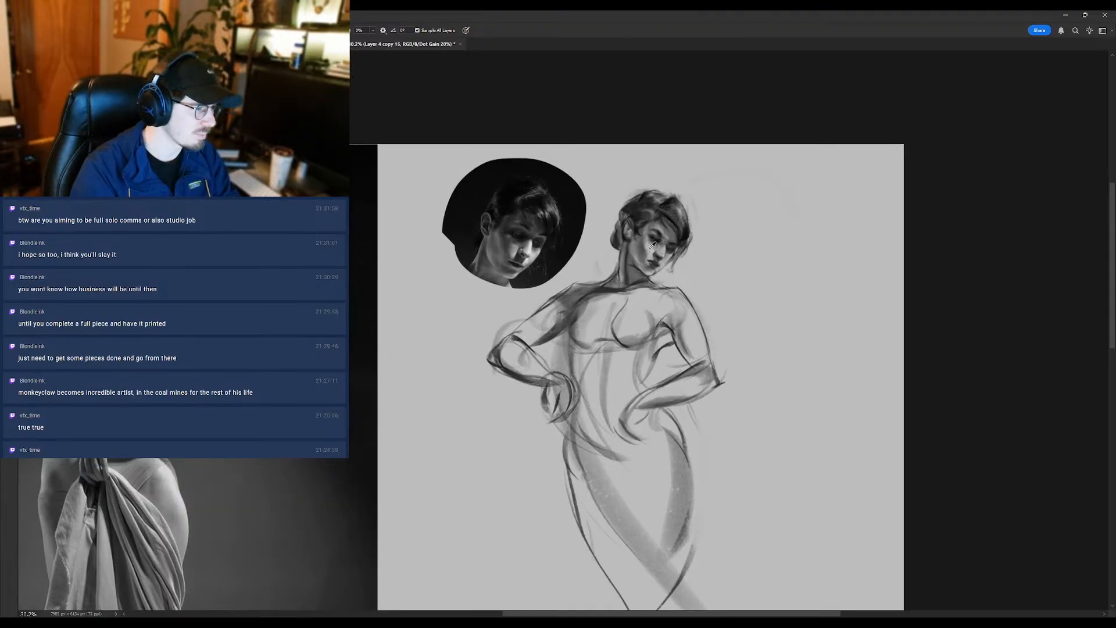
# - Brush darker accents around the eye and nose, matching the face to the portrait inset
pyautogui.press('b')
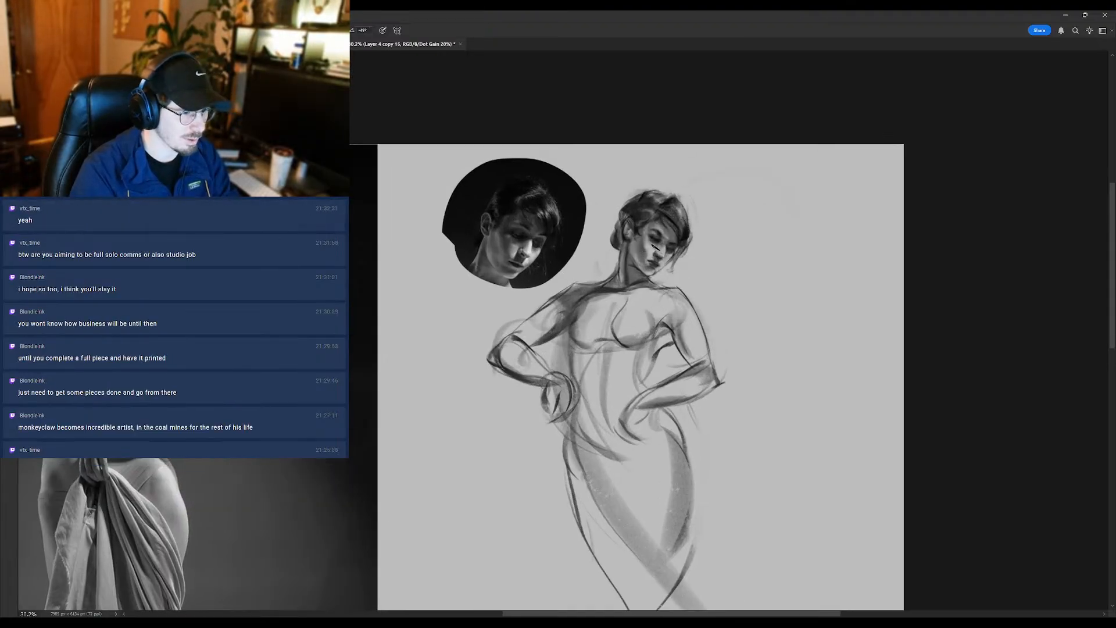
pyautogui.keyDown('alt'); pyautogui.click(655, 245); pyautogui.keyUp('alt')
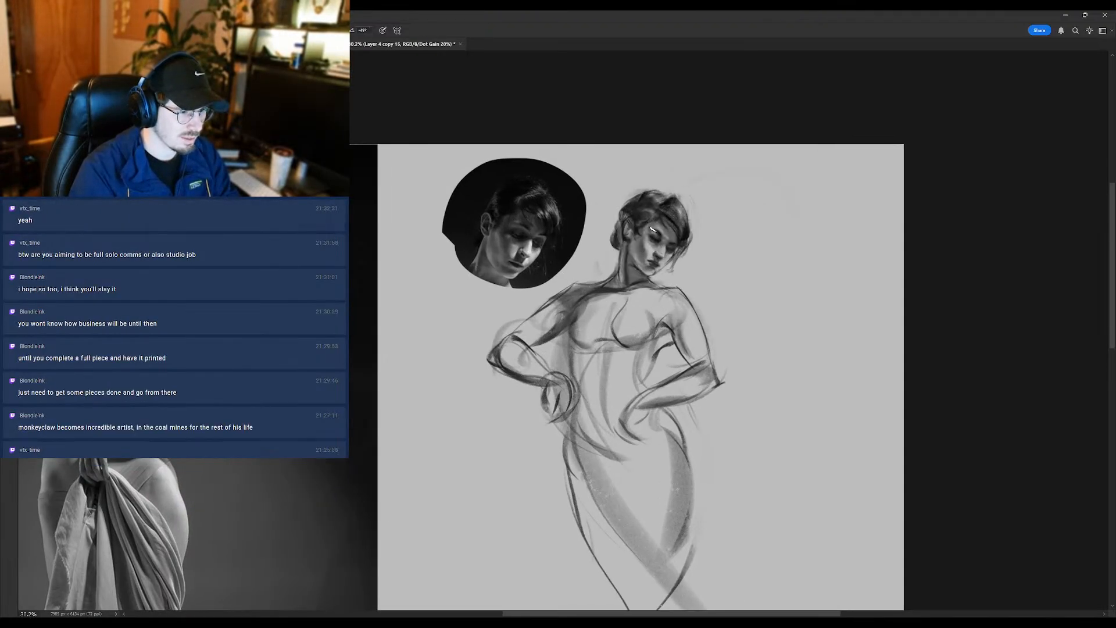
pyautogui.scroll(-1, 652, 230)
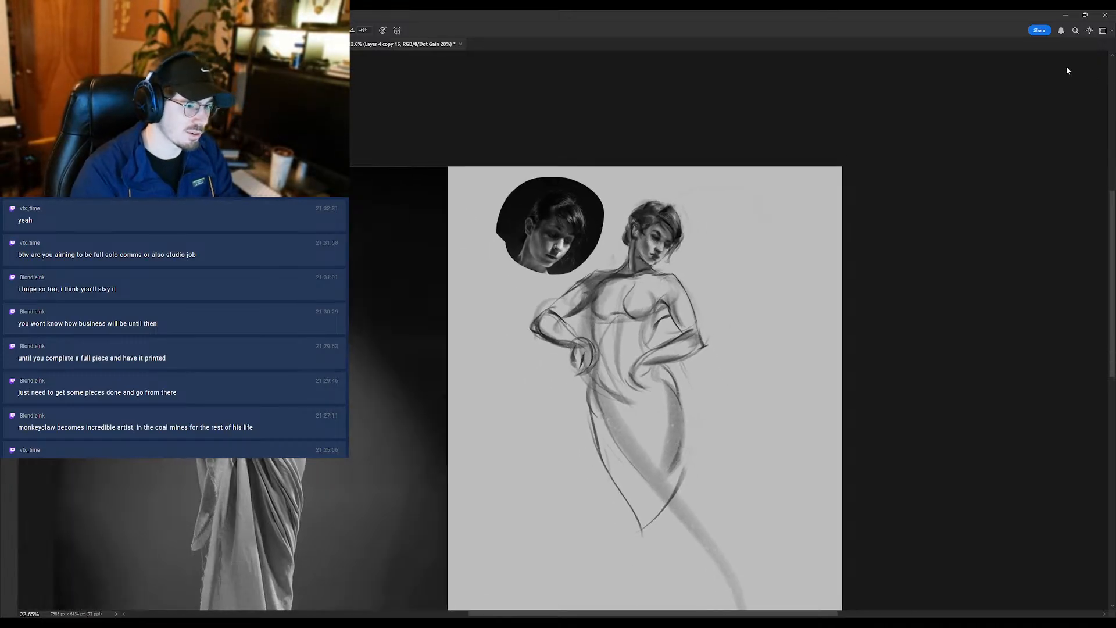
pyautogui.scroll(1, 598, 209)
pyautogui.keyDown('alt'); pyautogui.click(537, 210); pyautogui.keyUp('alt')
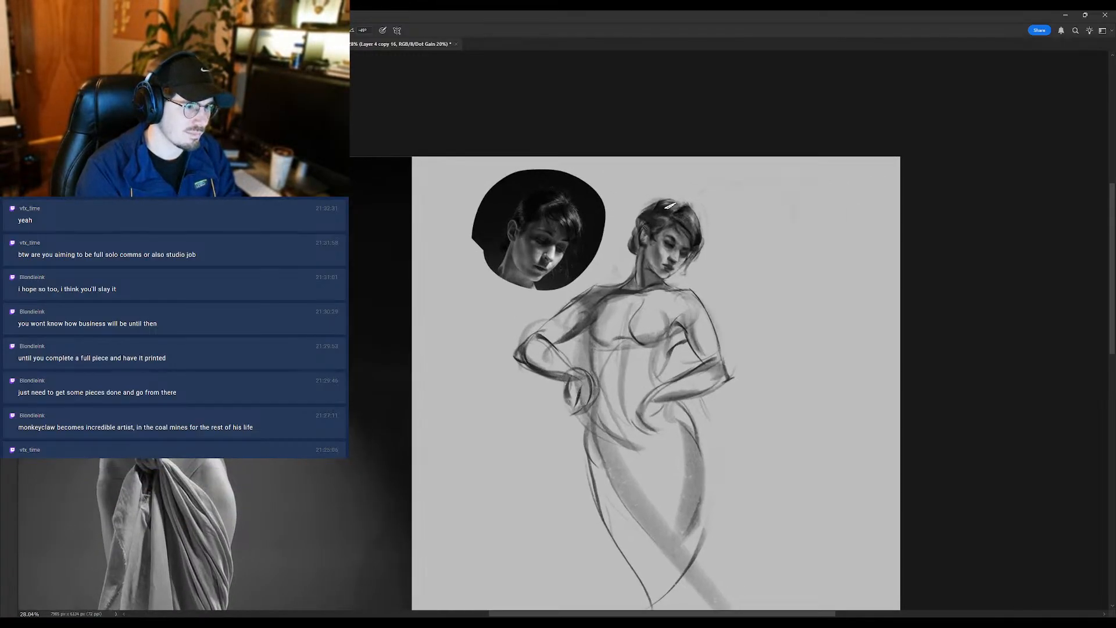
# - Duplicate the sketch layer, lasso the bent arm and hand beside the inset, shift them toward the torso and deselect
pyautogui.scroll(-2, 651, 218)
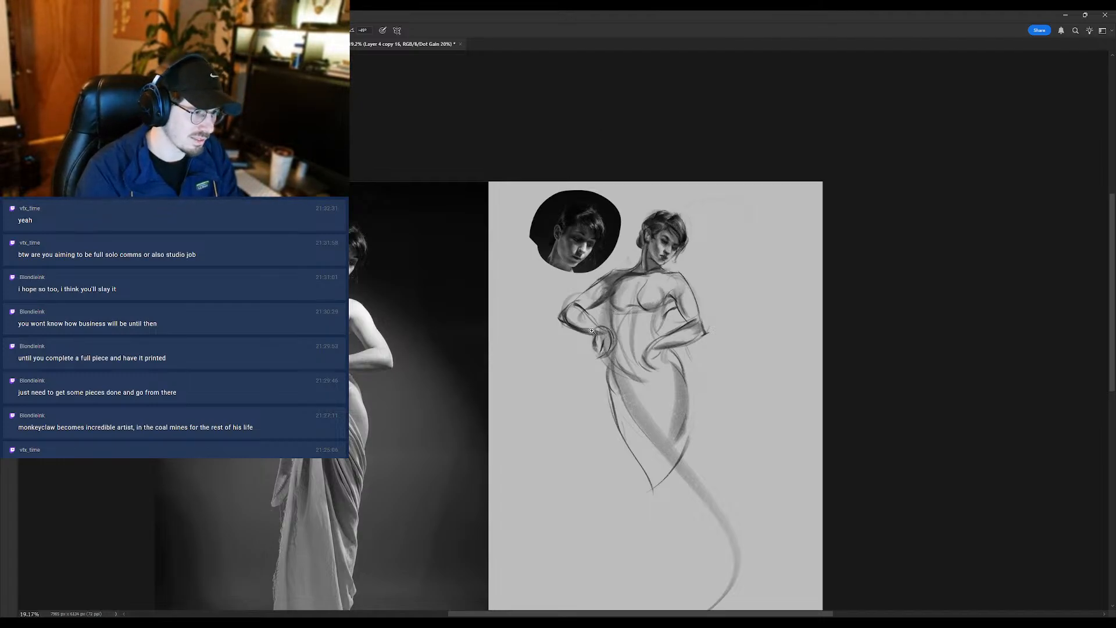
pyautogui.moveTo(591, 331); pyautogui.dragTo(602, 325)
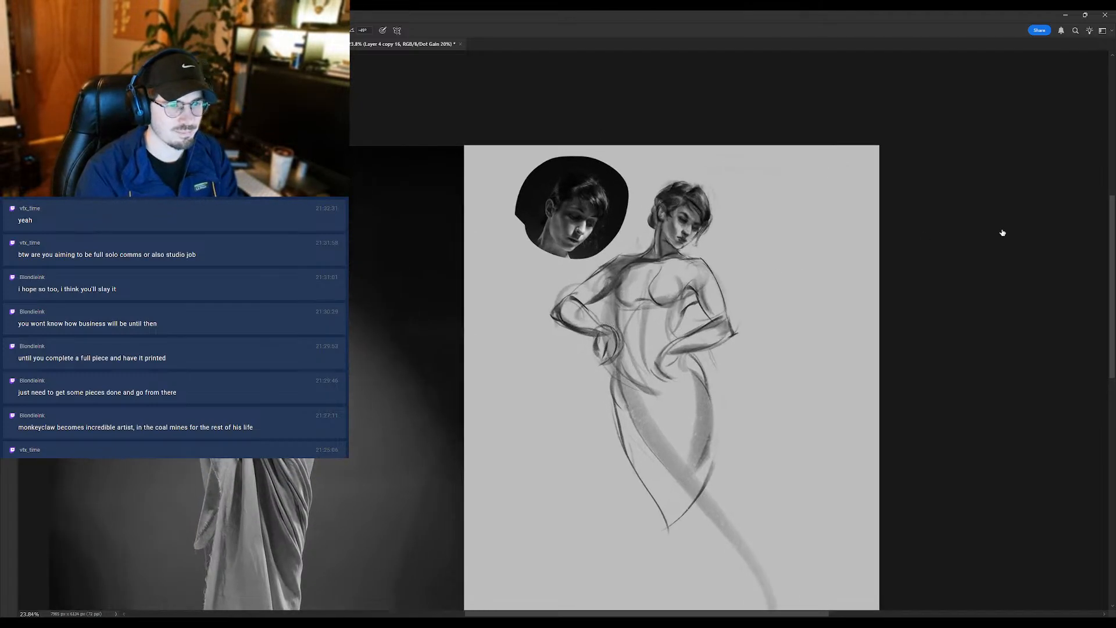
pyautogui.hotkey('ctrl', 'j')
pyautogui.click(1001, 260)
pyautogui.press('l')
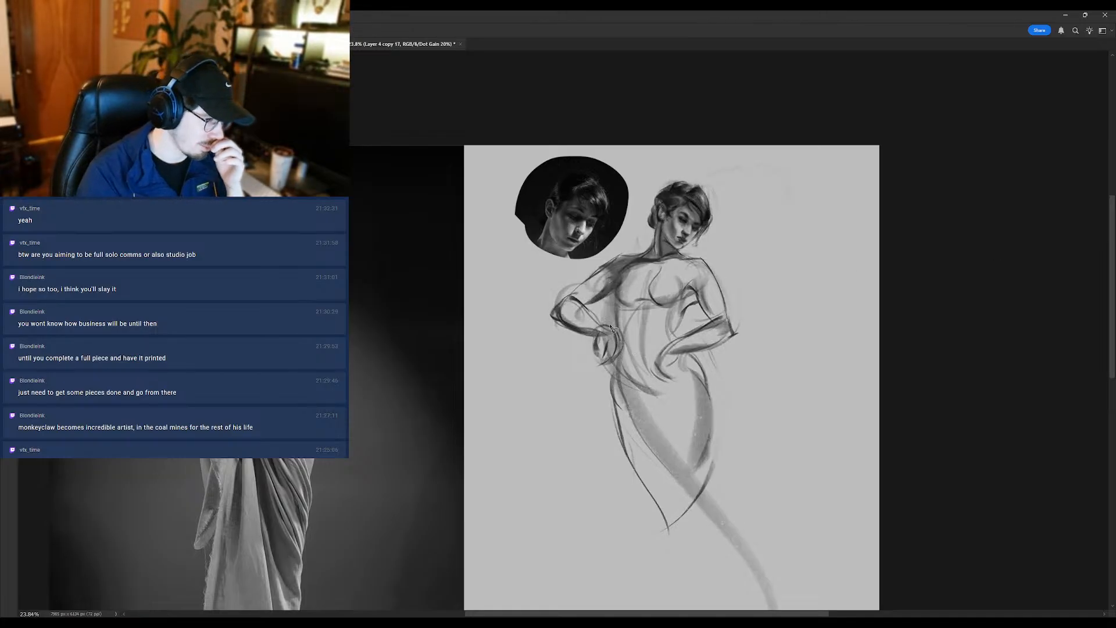
pyautogui.moveTo(612, 323)
pyautogui.mouseDown()
pyautogui.moveTo(627, 348)
pyautogui.moveTo(570, 357)
pyautogui.moveTo(542, 297)
pyautogui.moveTo(594, 299)
pyautogui.moveTo(615, 332)
pyautogui.mouseUp()
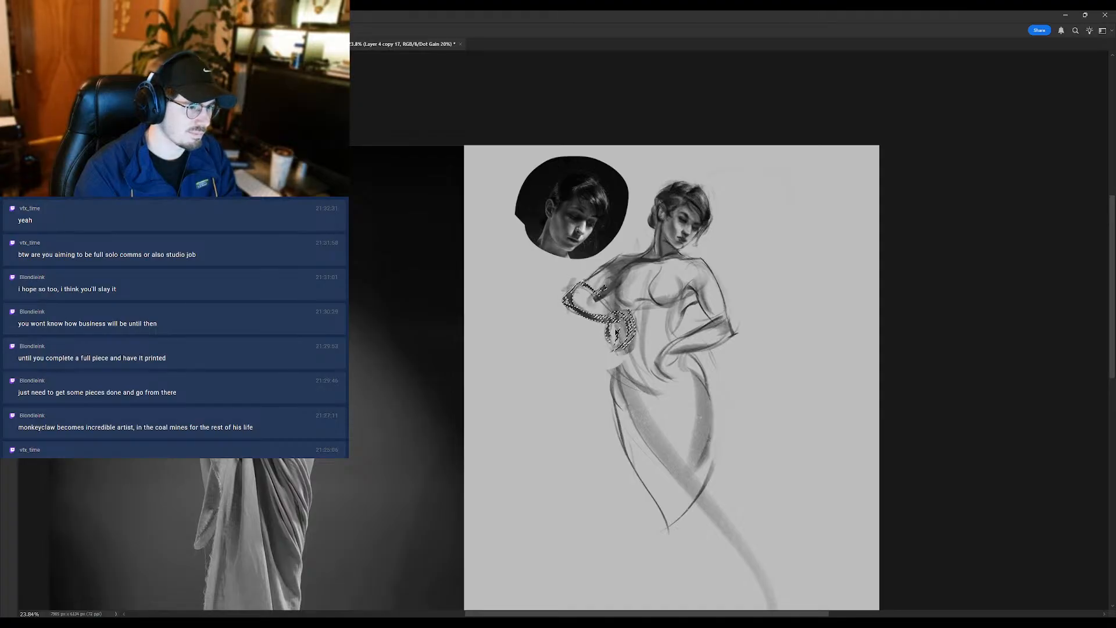
pyautogui.hotkey('ctrl', 'd')
# - Erase the leftover construction lines around the shifted elbow and hand, and restate the hand with the brush
pyautogui.press('e')
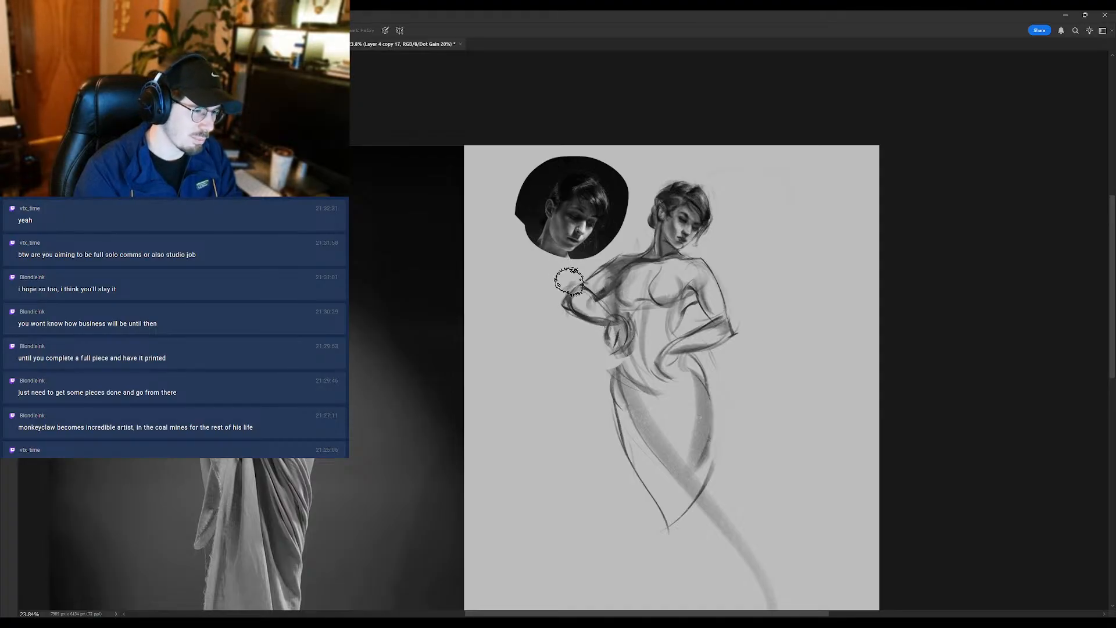
pyautogui.press('b')
pyautogui.moveTo(607, 348); pyautogui.dragTo(604, 334)
pyautogui.press('b')
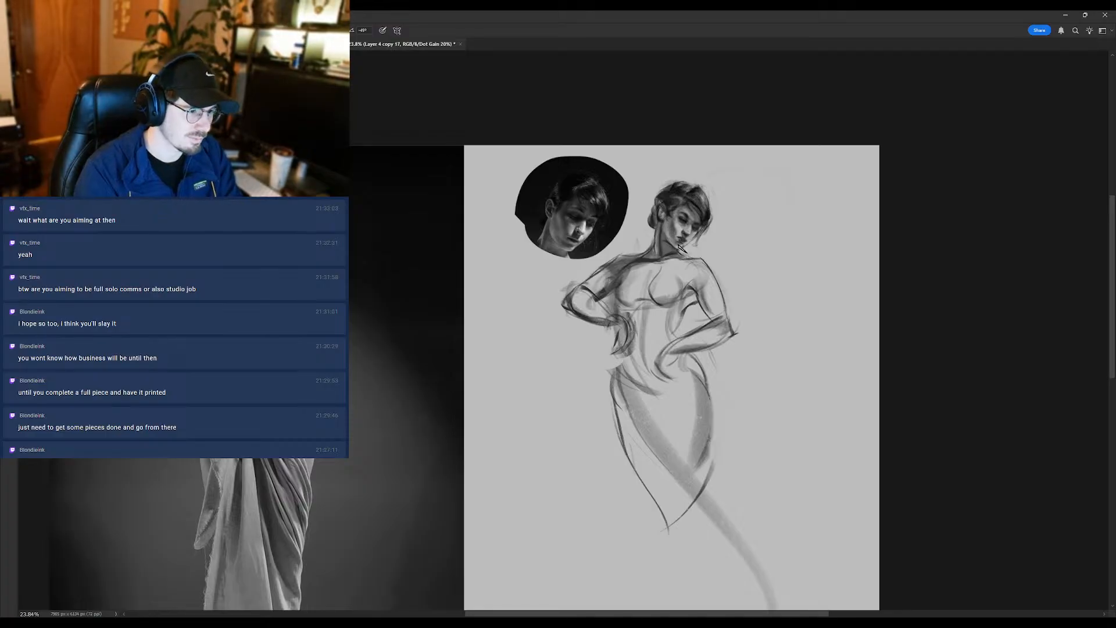
# - Check the figure against the reference at different sizes and brush small touches along the shoulder and upper chest
pyautogui.scroll(-2, 694, 262)
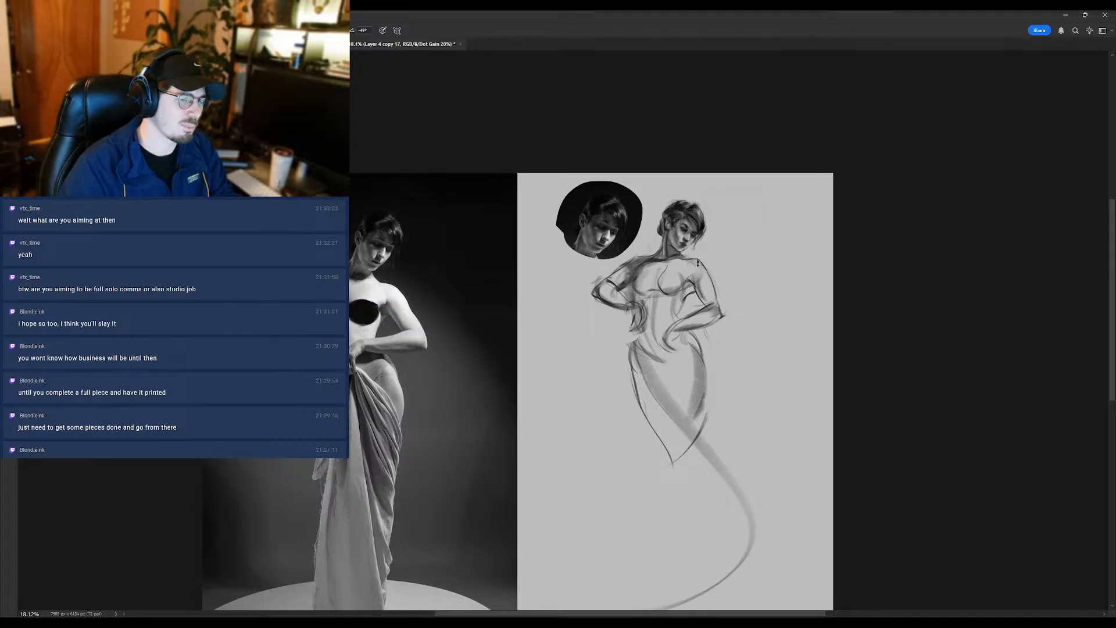
pyautogui.scroll(3, 674, 222)
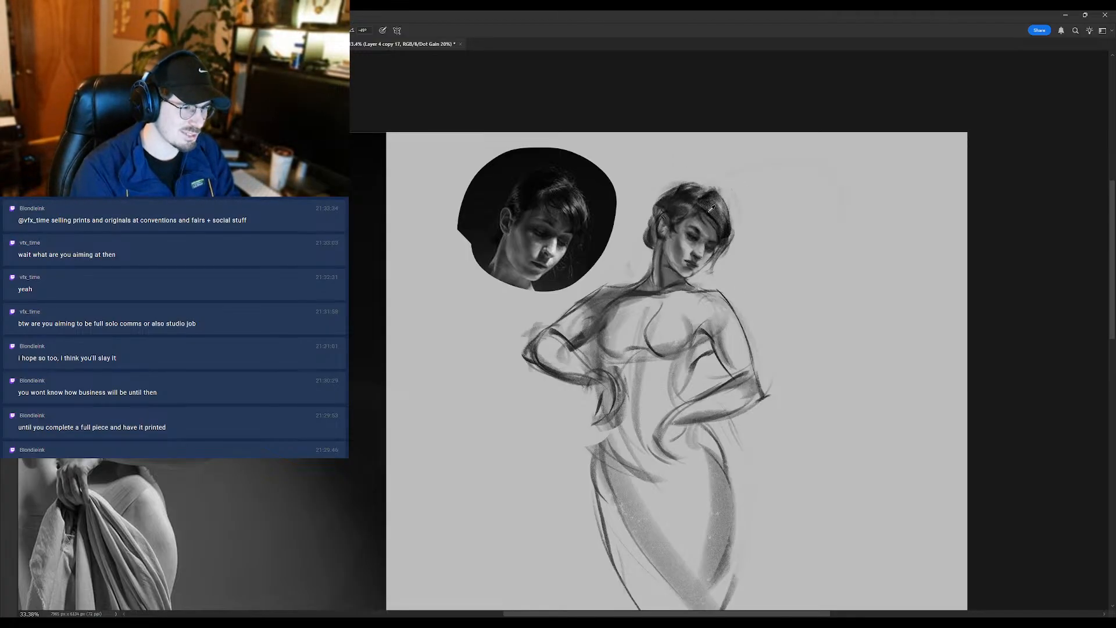
pyautogui.scroll(-3, 673, 307)
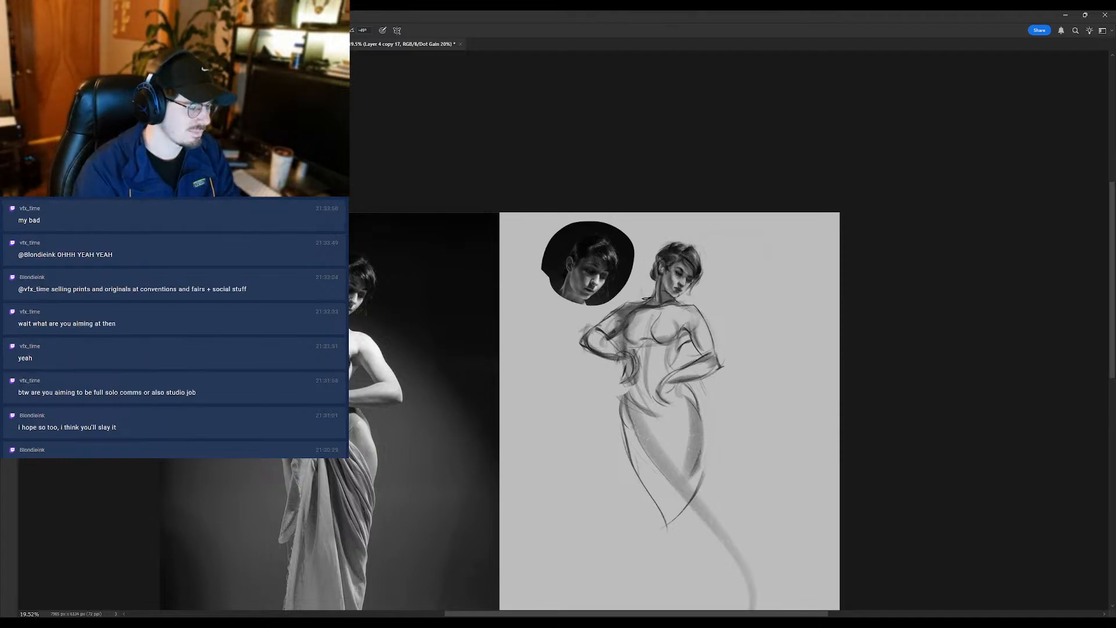
pyautogui.moveTo(610, 310); pyautogui.dragTo(629, 305)
pyautogui.keyDown('alt'); pyautogui.click(659, 320); pyautogui.keyUp('alt')
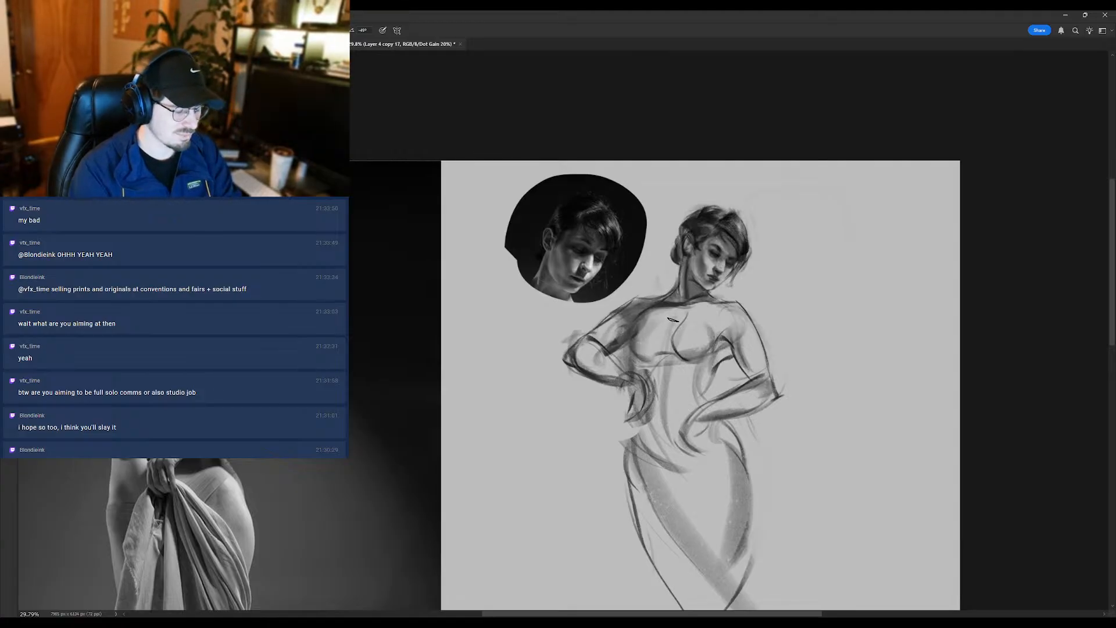
# - Brush small touches along the neck and hair of the sketched figure, checking them against the reference
pyautogui.moveTo(693, 306); pyautogui.dragTo(685, 307)
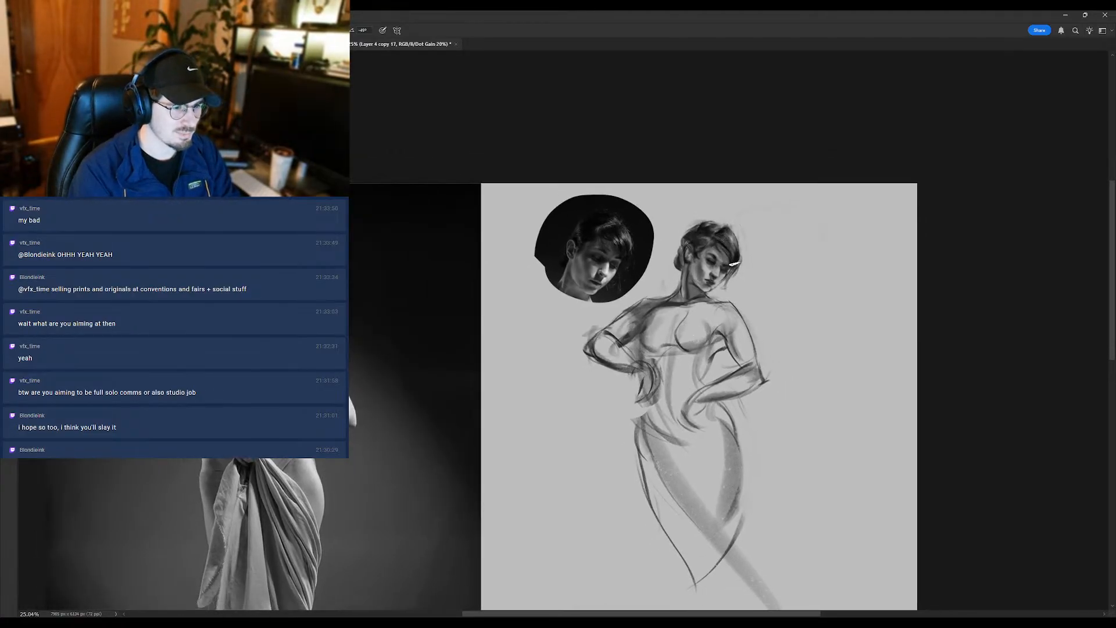
pyautogui.moveTo(699, 258); pyautogui.dragTo(710, 250)
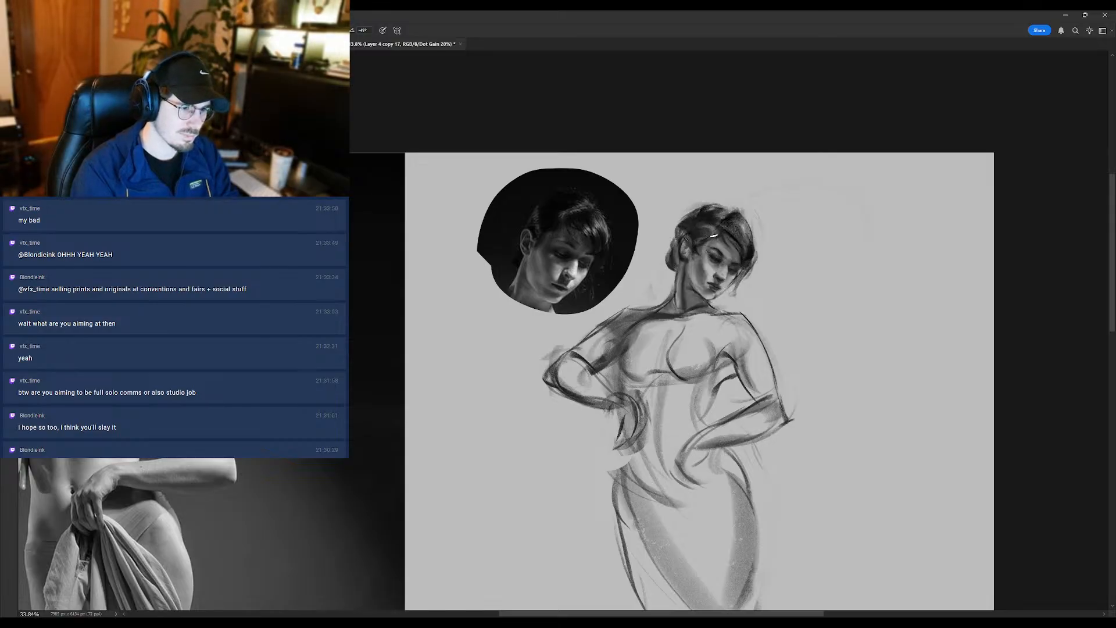
pyautogui.scroll(-3, 711, 253)
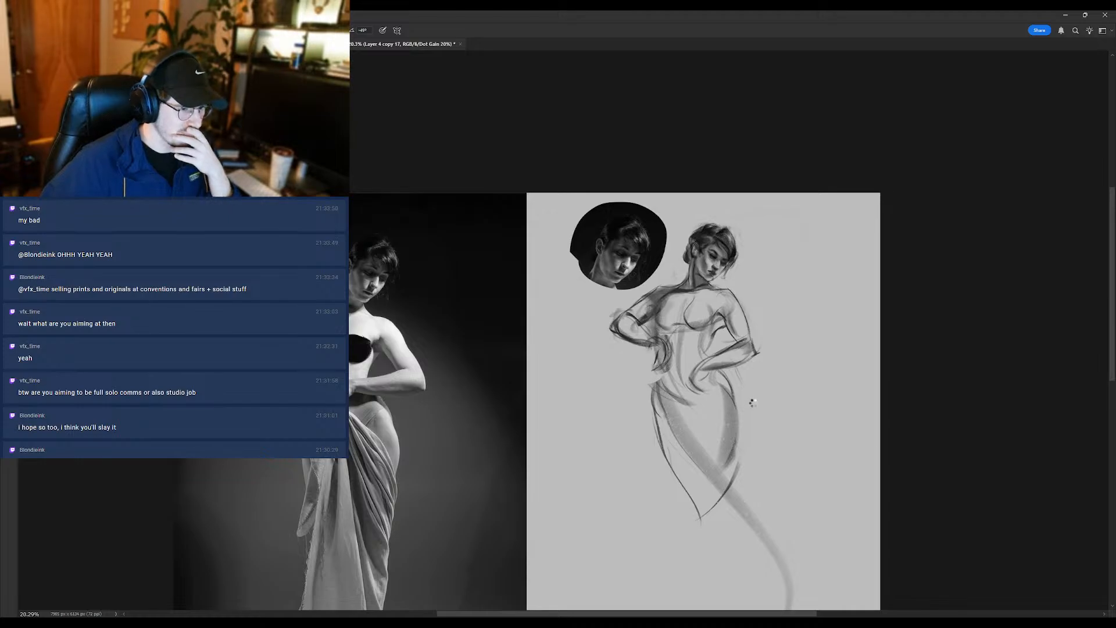
# - Mirror the canvas horizontally and compare the flipped sketch's head, shoulders and overall proportions with the reference at several sizes
pyautogui.hotkey('ctrl', 'shift', 'h')
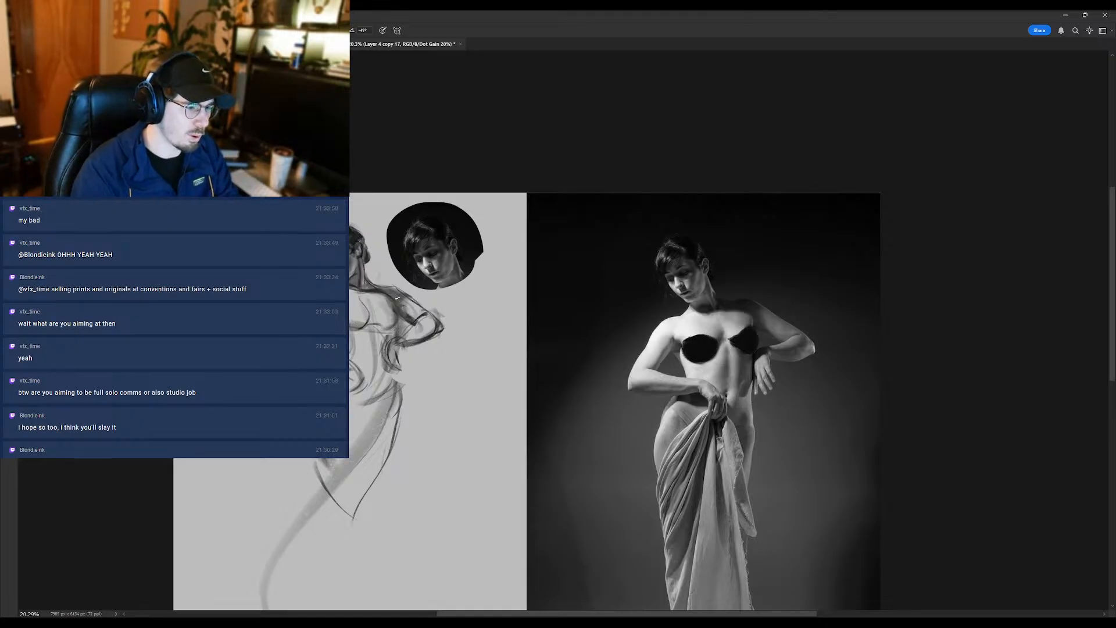
pyautogui.scroll(1, 316, 308)
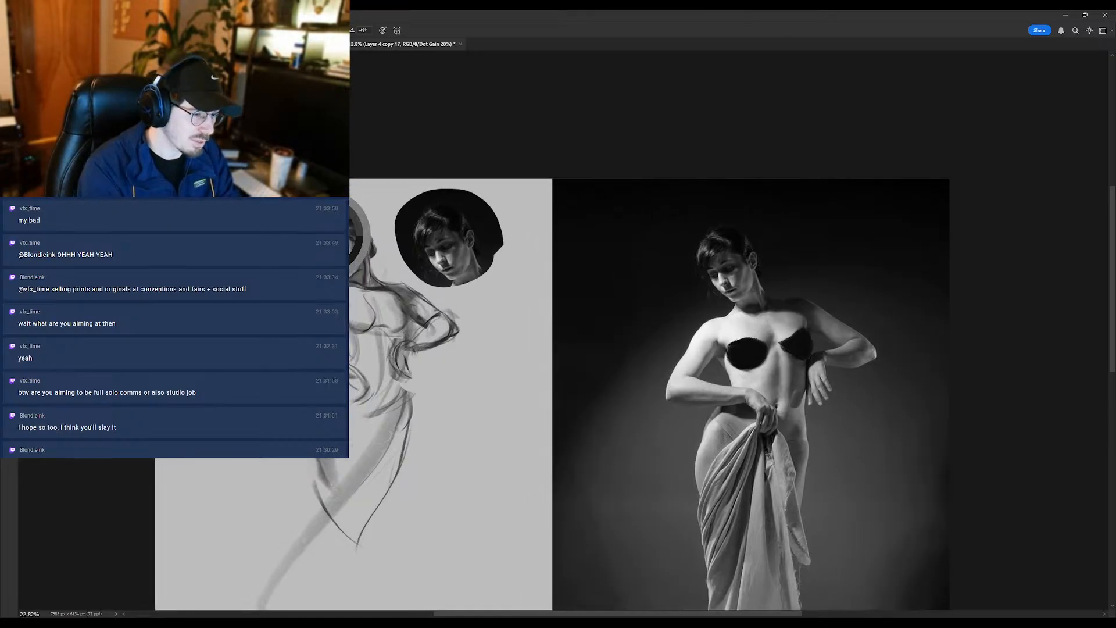
pyautogui.scroll(2, 320, 285)
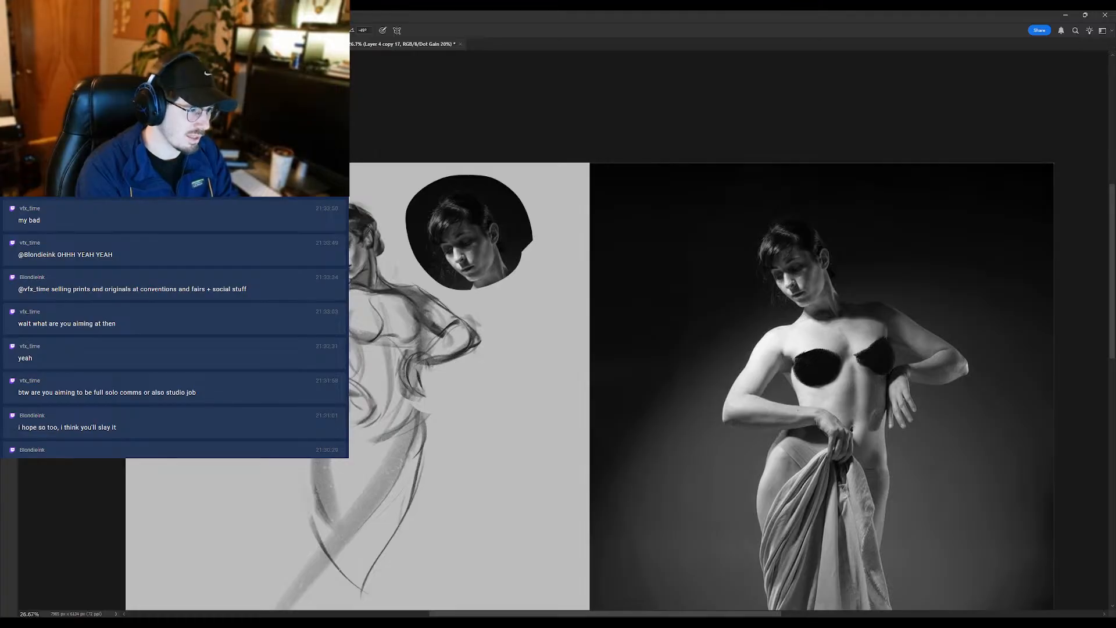
pyautogui.scroll(-1, 349, 284)
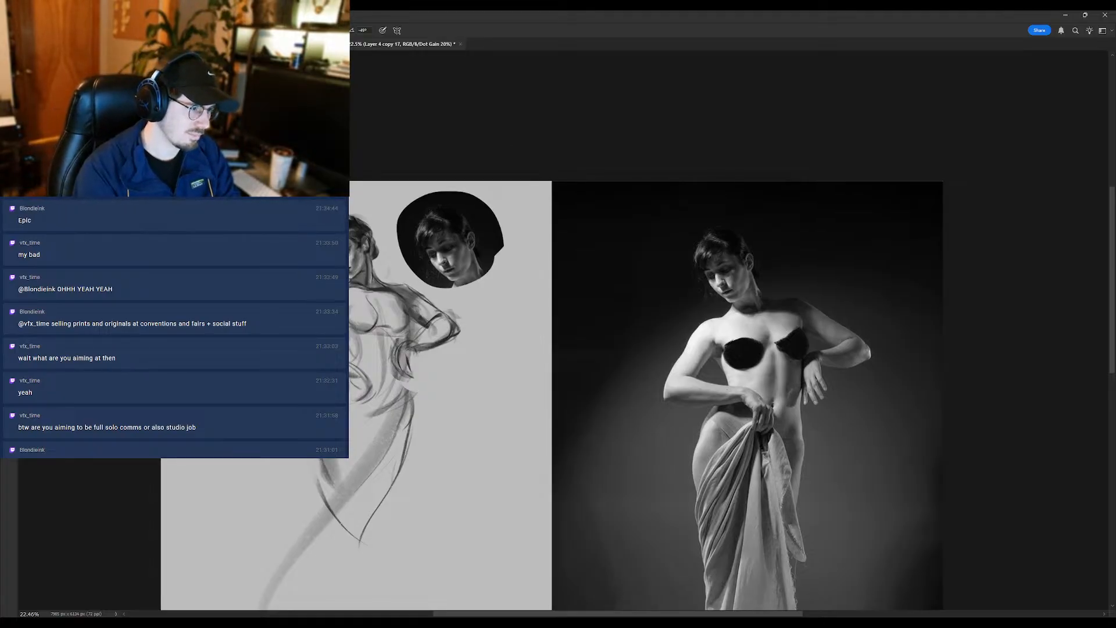
pyautogui.moveTo(333, 260)
pyautogui.mouseDown()
pyautogui.moveTo(394, 259)
pyautogui.moveTo(357, 314)
pyautogui.mouseUp()
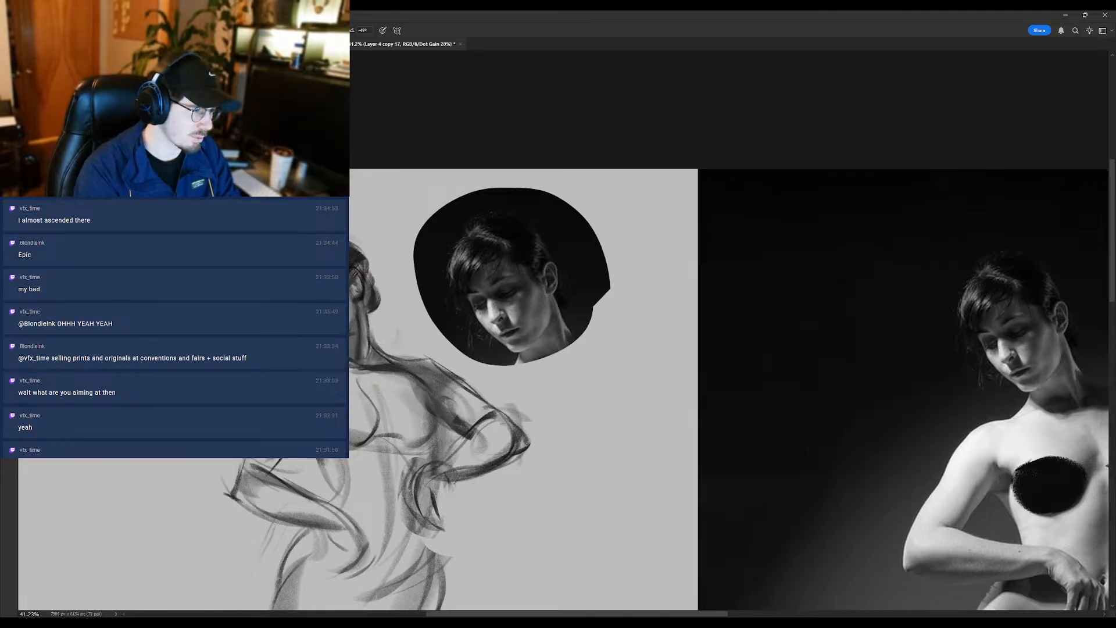
pyautogui.moveTo(322, 341); pyautogui.dragTo(265, 341)
pyautogui.moveTo(436, 382); pyautogui.dragTo(558, 335)
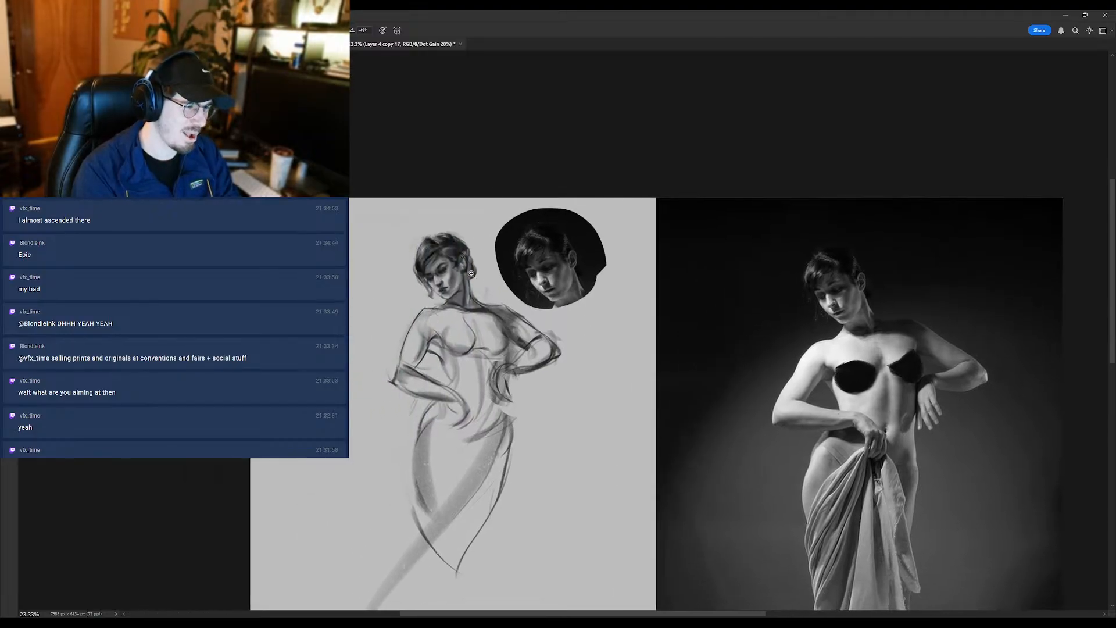
pyautogui.moveTo(450, 269); pyautogui.dragTo(475, 269)
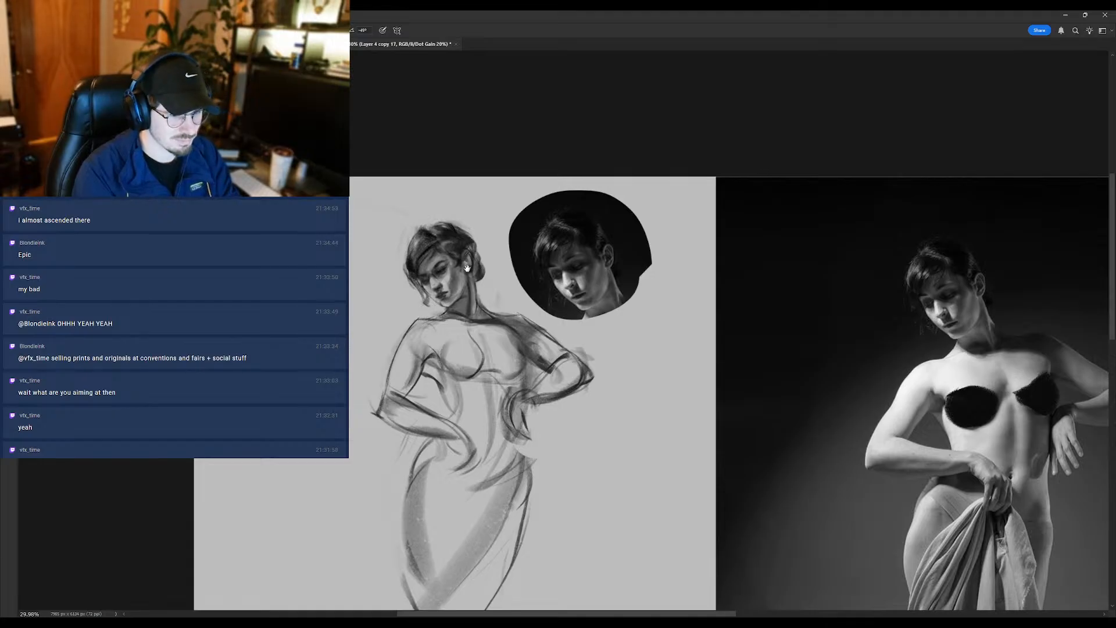
pyautogui.scroll(-2, 453, 282)
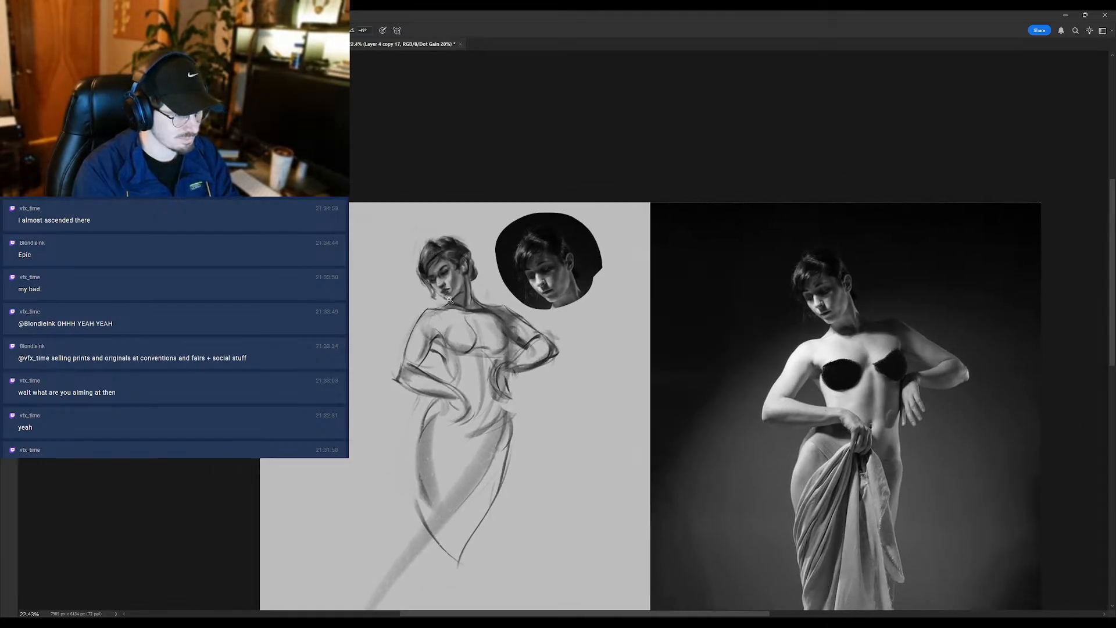
pyautogui.scroll(1, 486, 314)
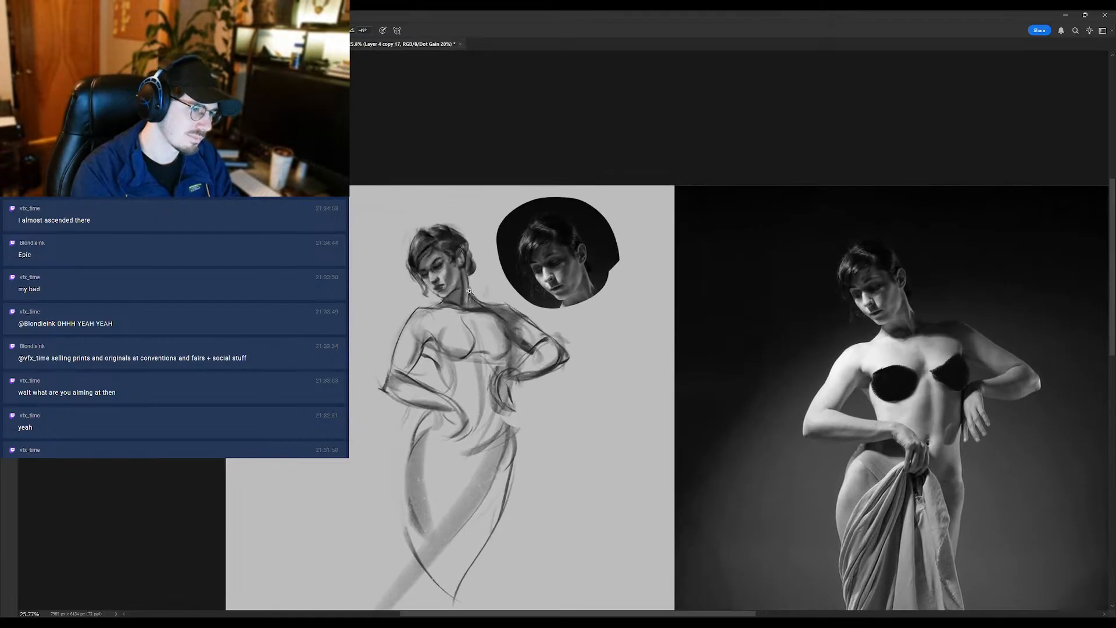
pyautogui.scroll(2, 472, 288)
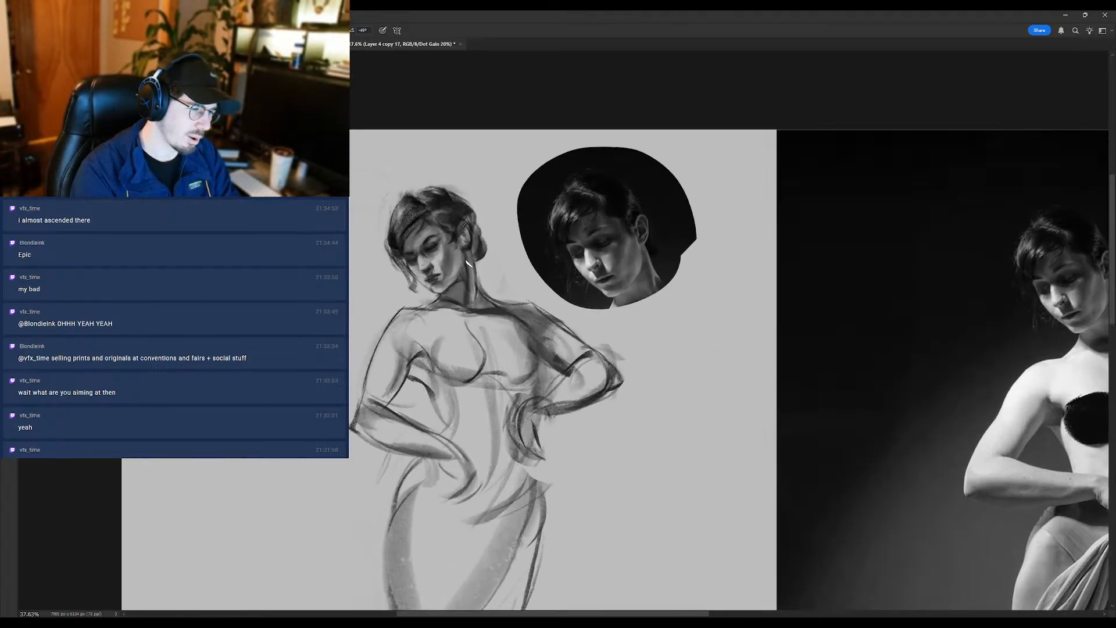
pyautogui.scroll(-1, 472, 291)
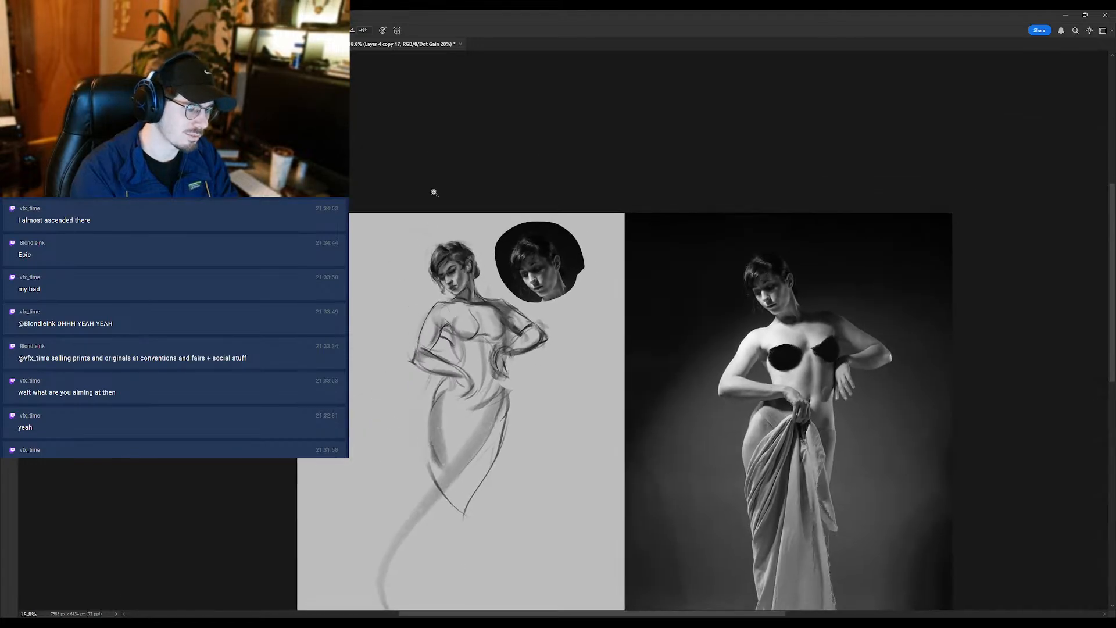
pyautogui.scroll(1, 467, 299)
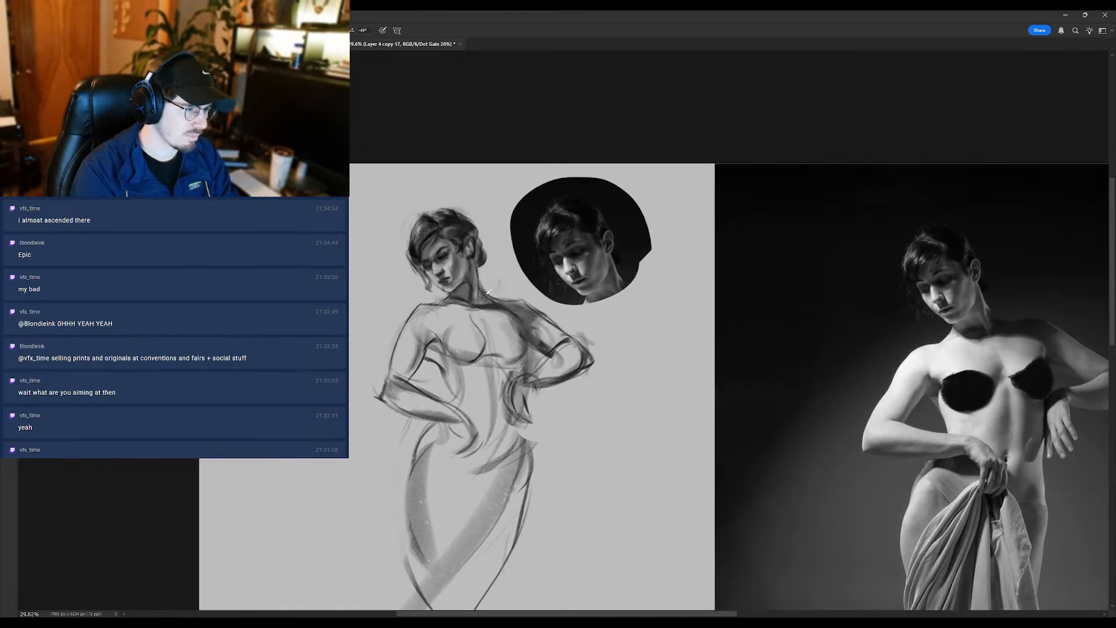
pyautogui.scroll(-1, 477, 250)
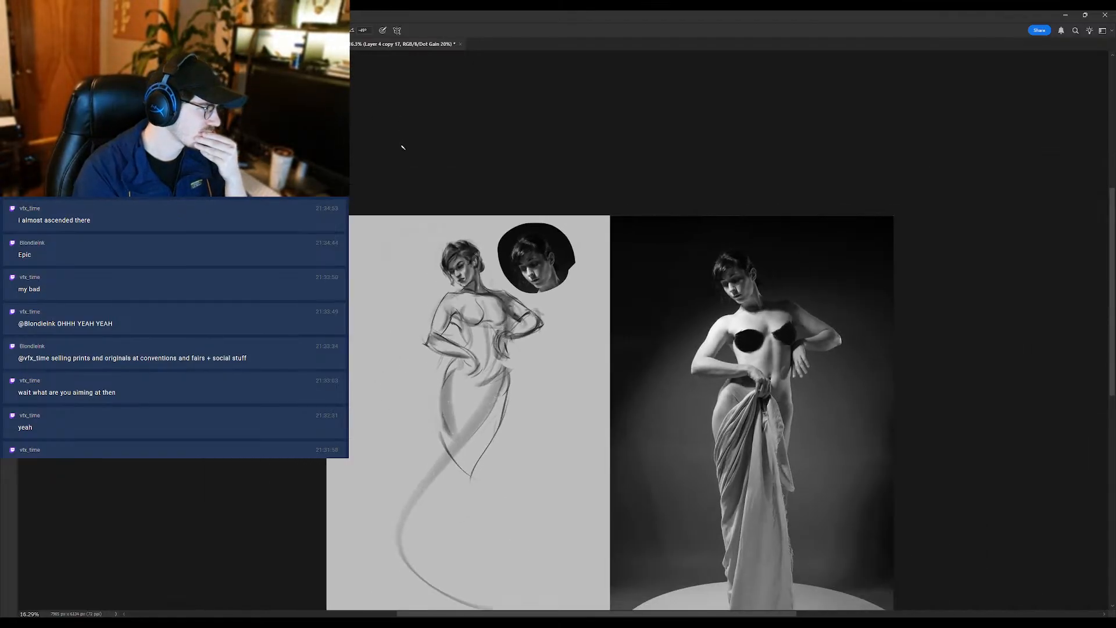
pyautogui.scroll(1, 476, 239)
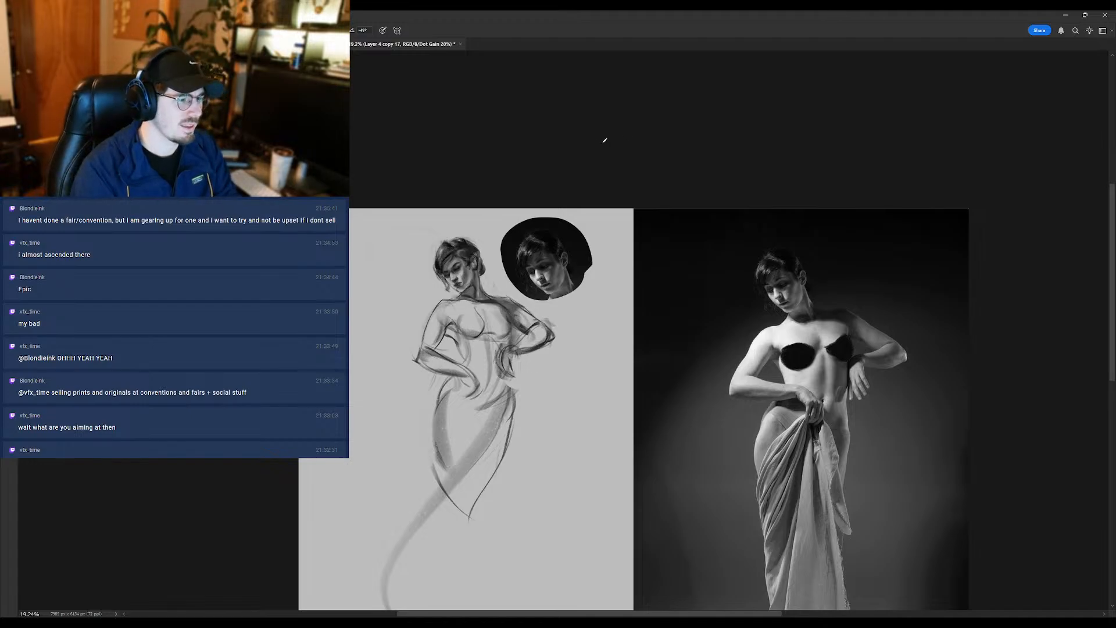
# - Refine the crown of the hair with darker brush strokes, following the hair shape in the portrait inset
pyautogui.scroll(3, 438, 256)
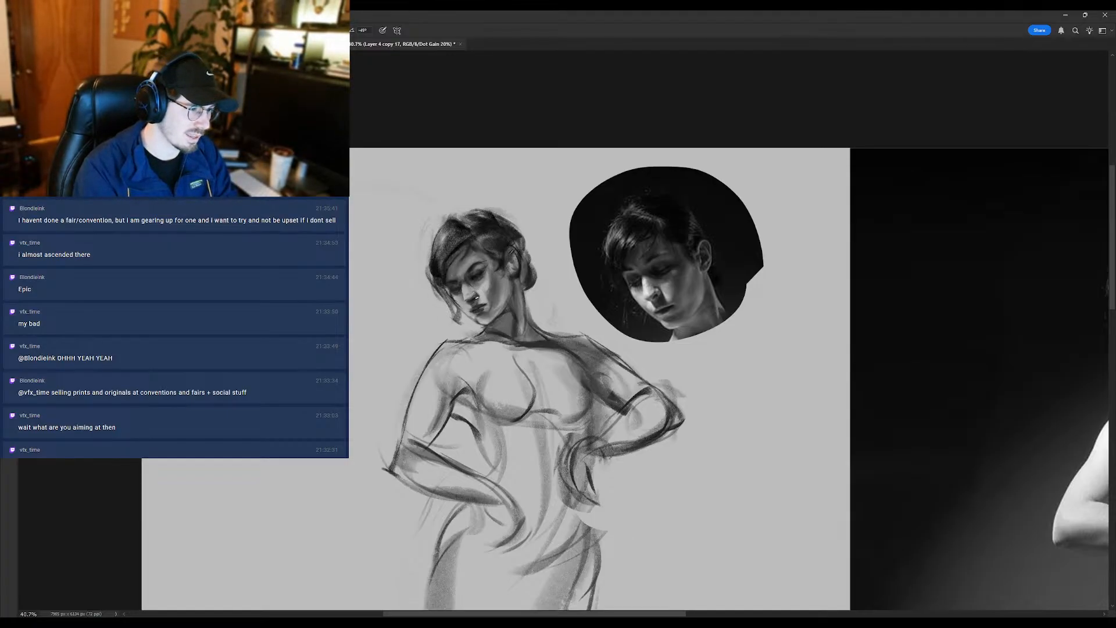
pyautogui.scroll(2, 471, 297)
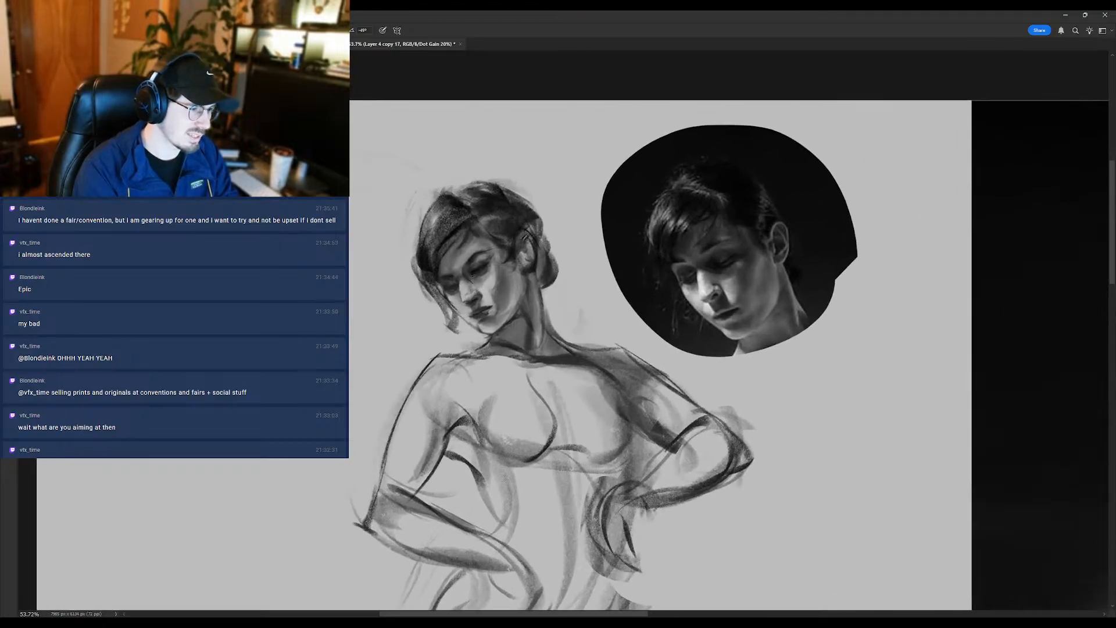
pyautogui.scroll(-4, 475, 281)
pyautogui.scroll(3, 489, 279)
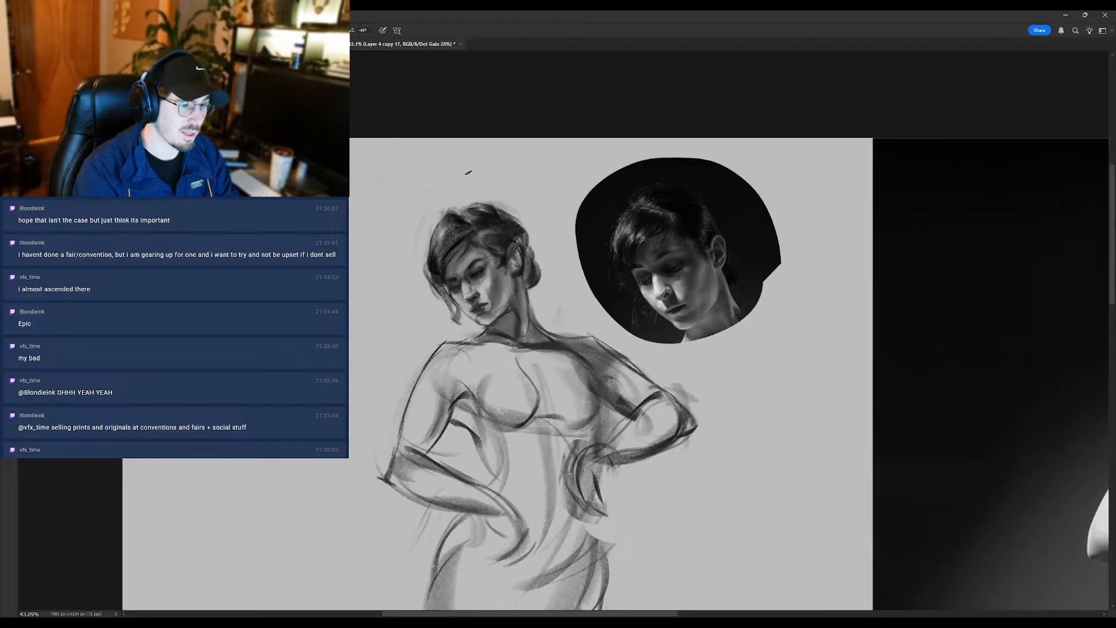
pyautogui.press('e')
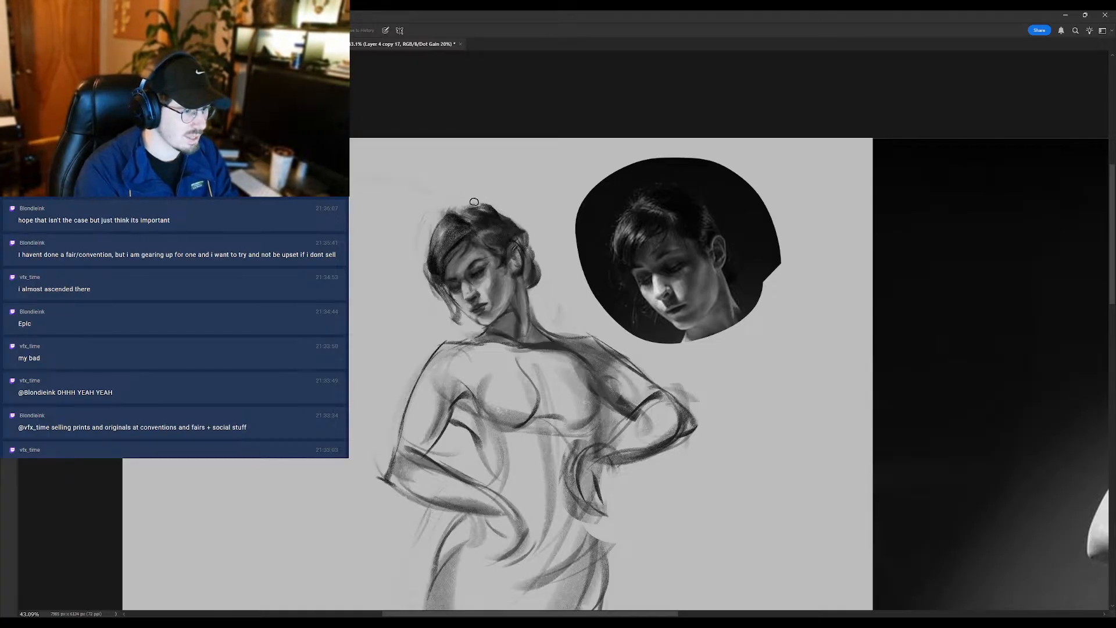
pyautogui.press('b')
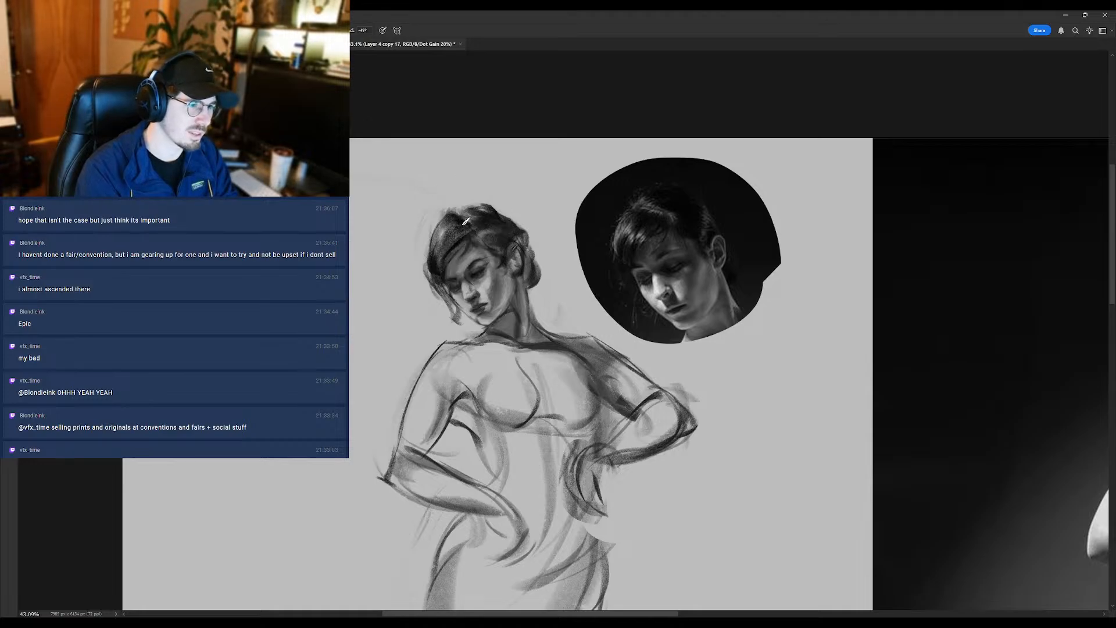
pyautogui.moveTo(486, 201)
pyautogui.mouseDown()
pyautogui.moveTo(449, 221)
pyautogui.moveTo(442, 254)
pyautogui.moveTo(480, 233)
pyautogui.mouseUp()
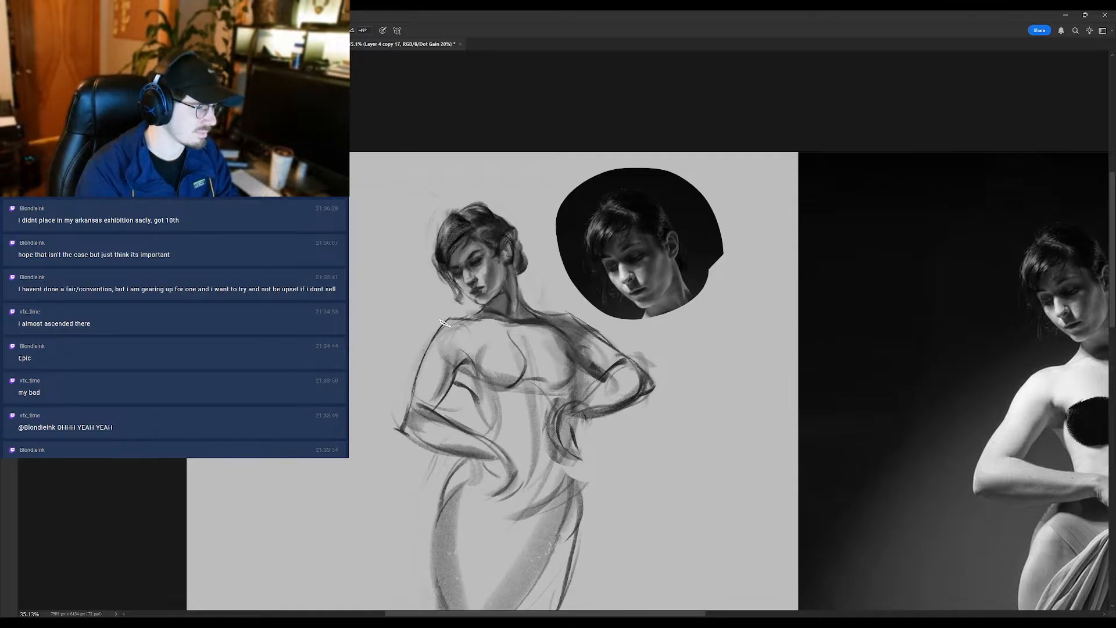
# - Clean up the near shoulder contour with the Eraser and flip the canvas back to its original orientation
pyautogui.press('e')
pyautogui.scroll(-1, 439, 293)
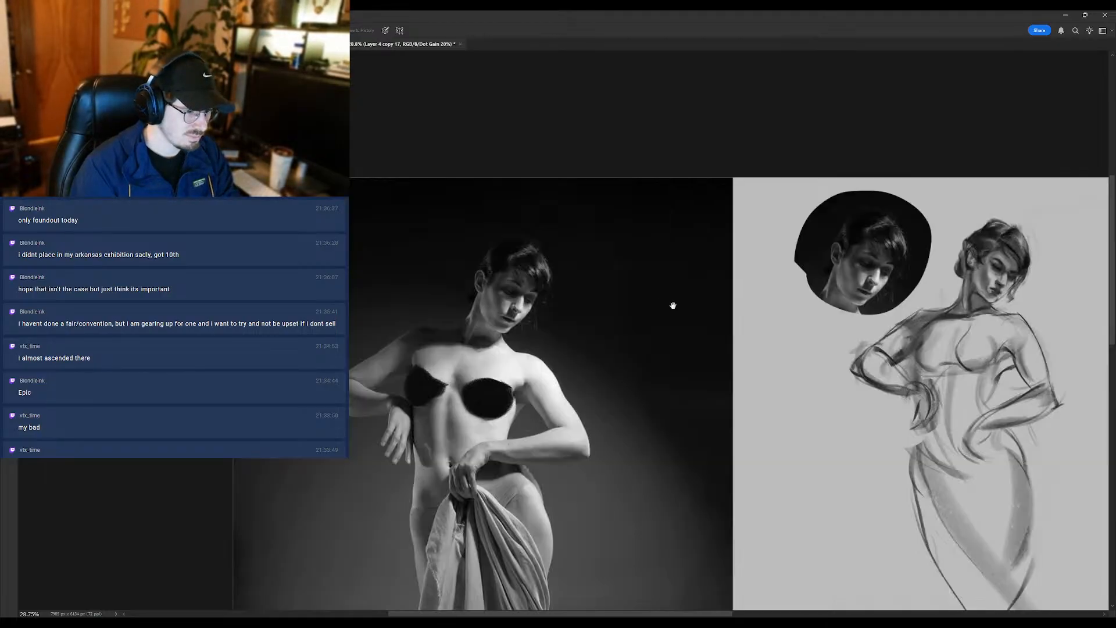
pyautogui.moveTo(673, 305); pyautogui.dragTo(448, 327)
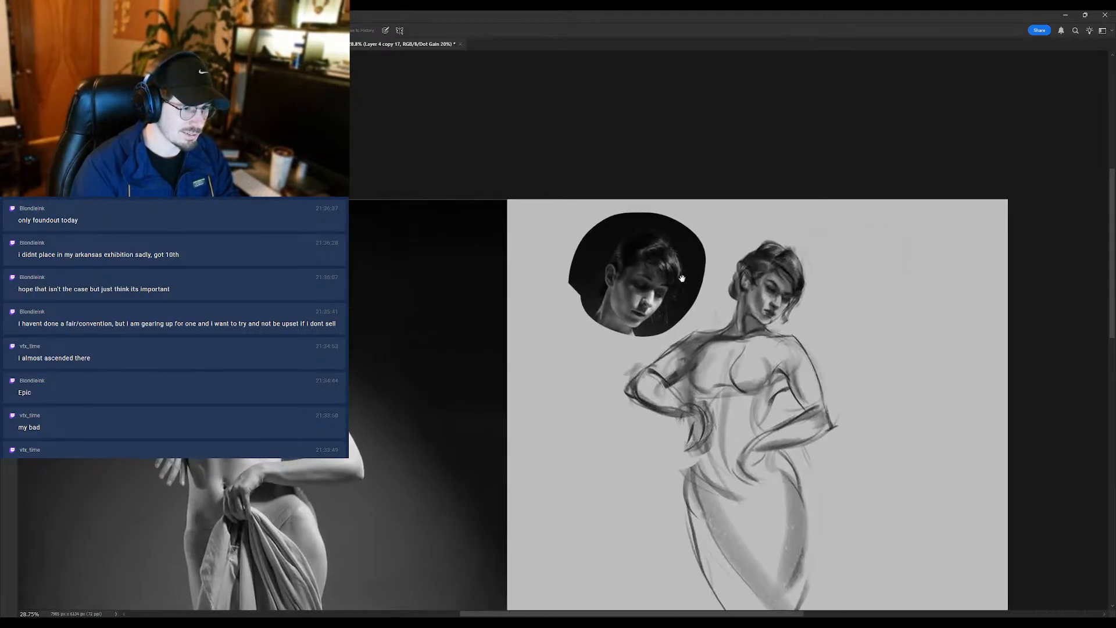
# - Sample a tone from the face and rework the nose, cheek and jaw shading with the Brush and Mixer Brush
pyautogui.moveTo(754, 283); pyautogui.dragTo(775, 267)
pyautogui.press('b')
pyautogui.keyDown('alt'); pyautogui.click(770, 296); pyautogui.keyUp('alt')
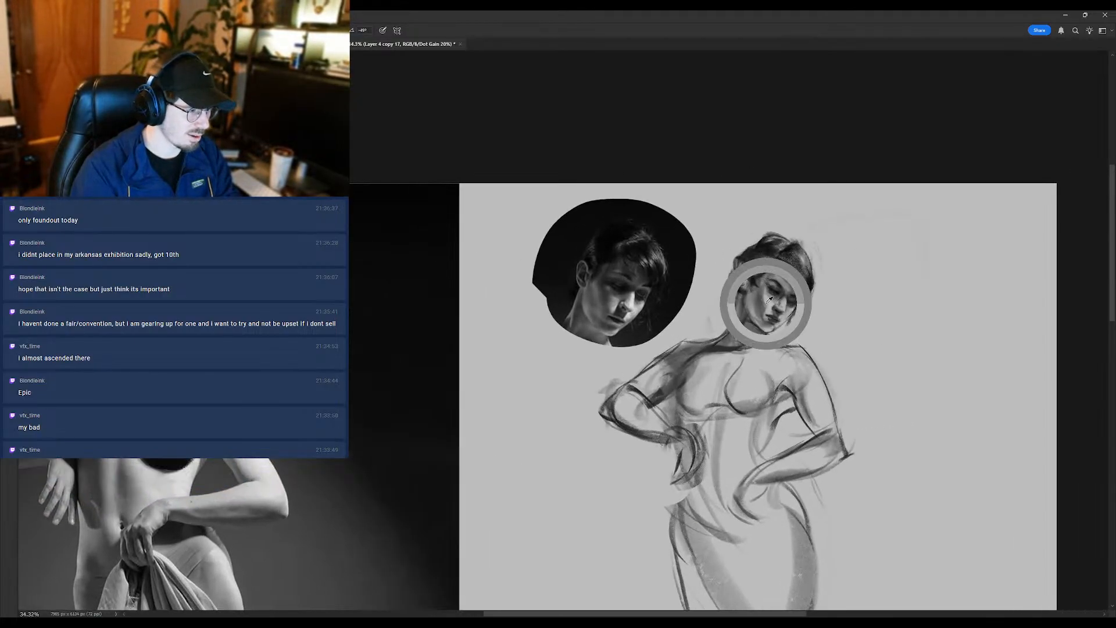
pyautogui.keyDown('alt'); pyautogui.click(765, 302); pyautogui.keyUp('alt')
pyautogui.moveTo(757, 327); pyautogui.dragTo(765, 330)
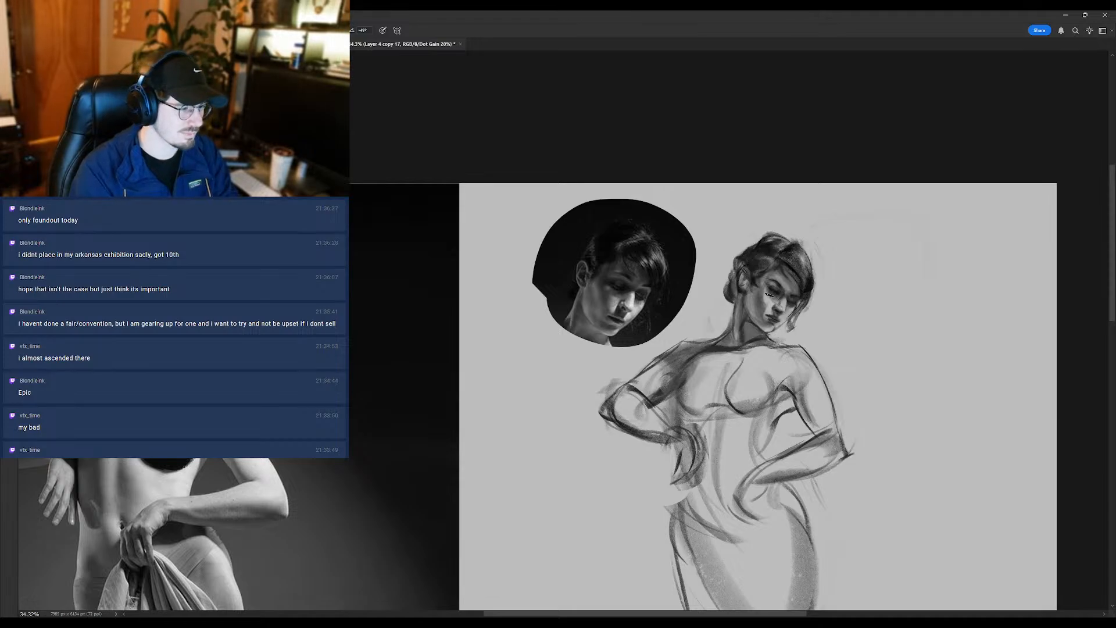
pyautogui.hotkey('shift', 'b')
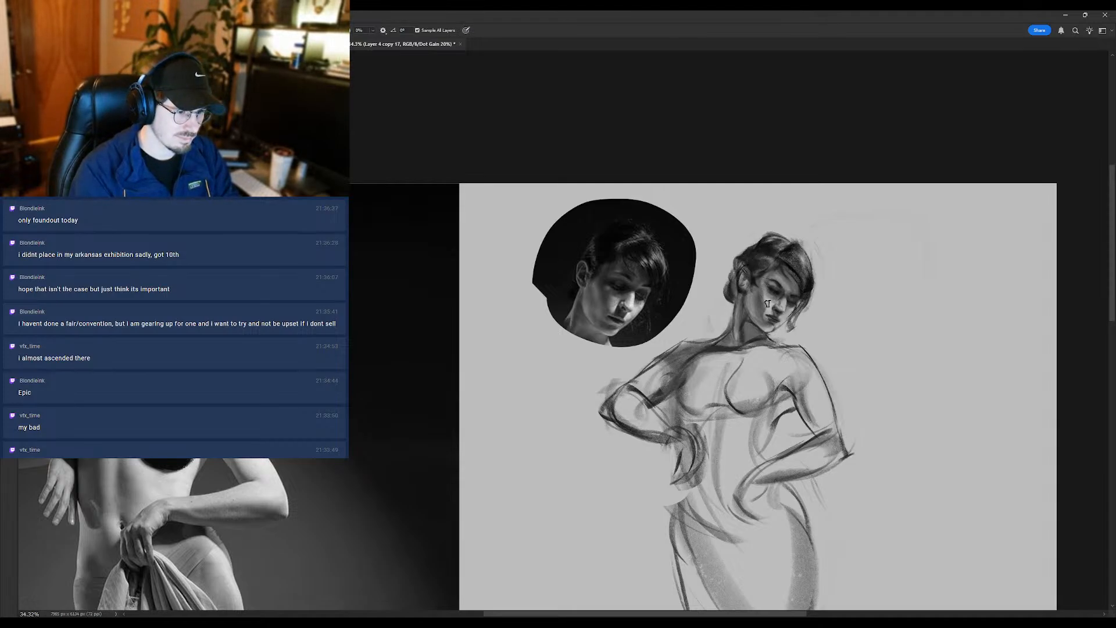
pyautogui.hotkey('shift', 'b')
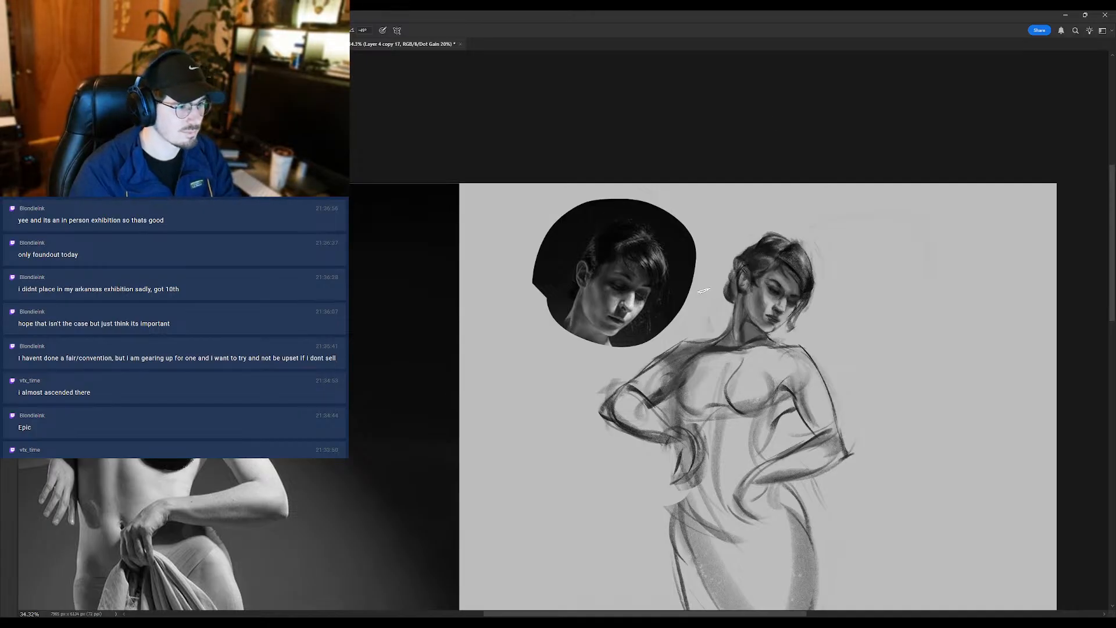
# - Check the face and figure at different sizes, erase the upper part of the chest's centre contour line and return to the Brush
pyautogui.scroll(1, 797, 301)
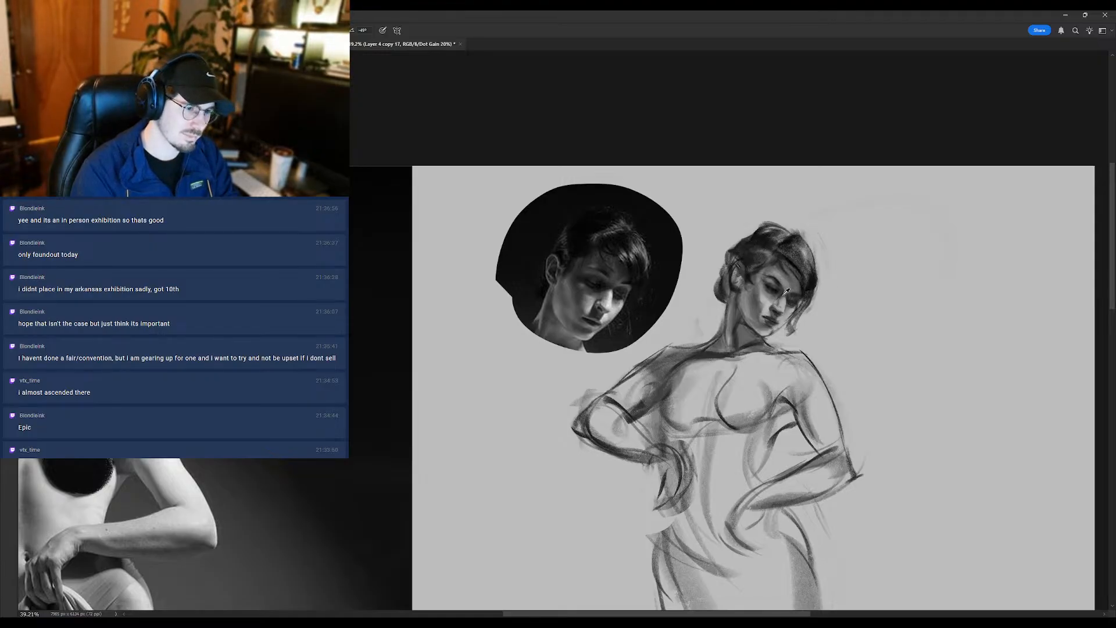
pyautogui.scroll(-4, 777, 297)
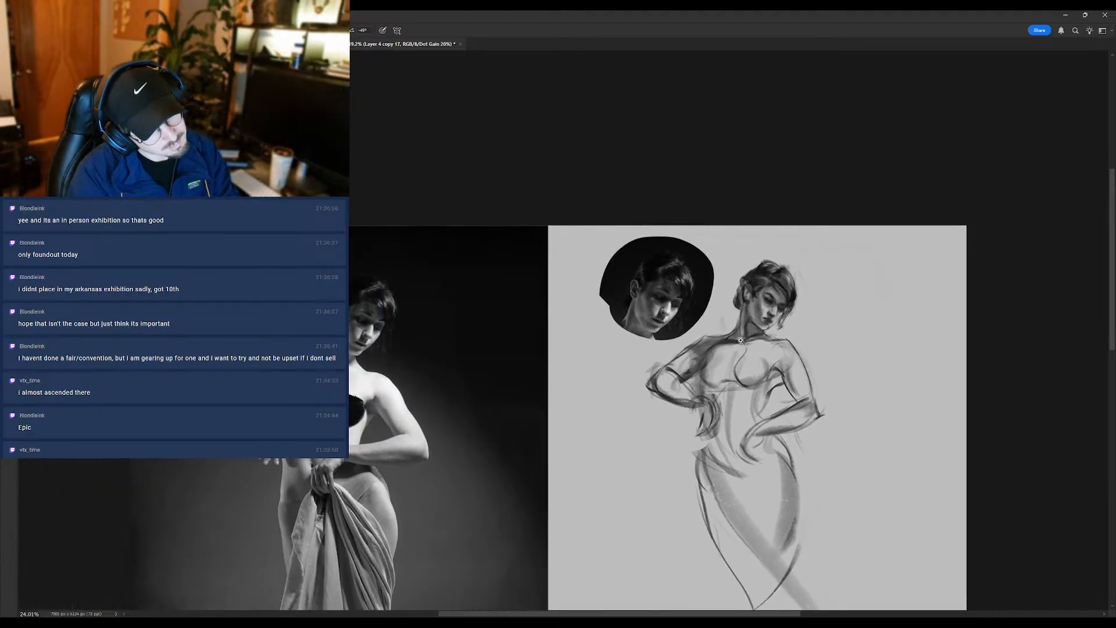
pyautogui.scroll(5, 778, 297)
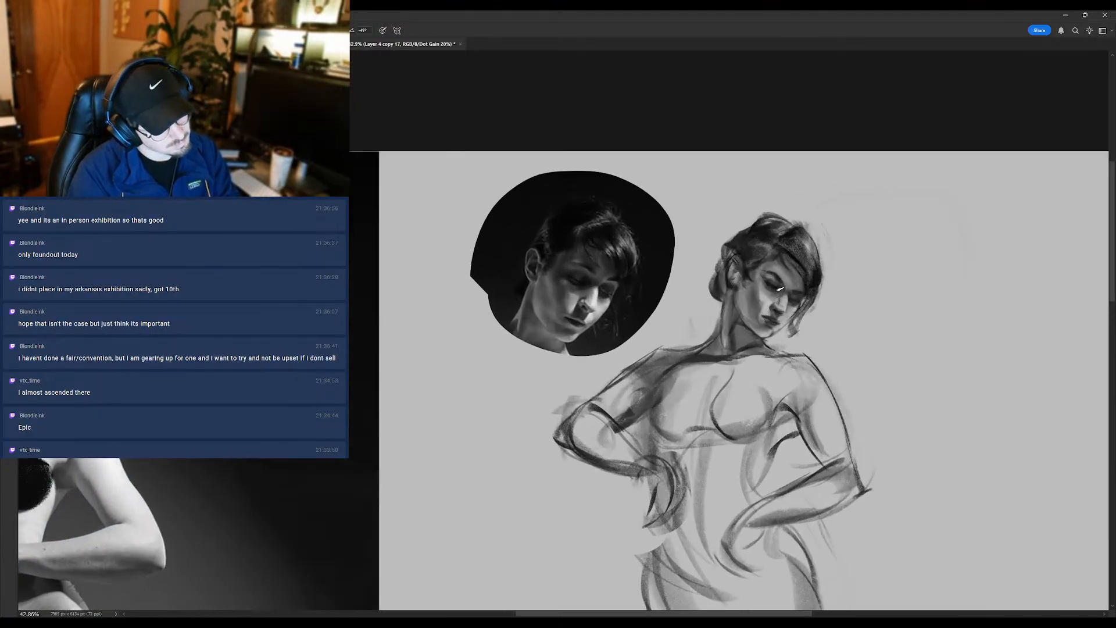
pyautogui.scroll(-3, 781, 308)
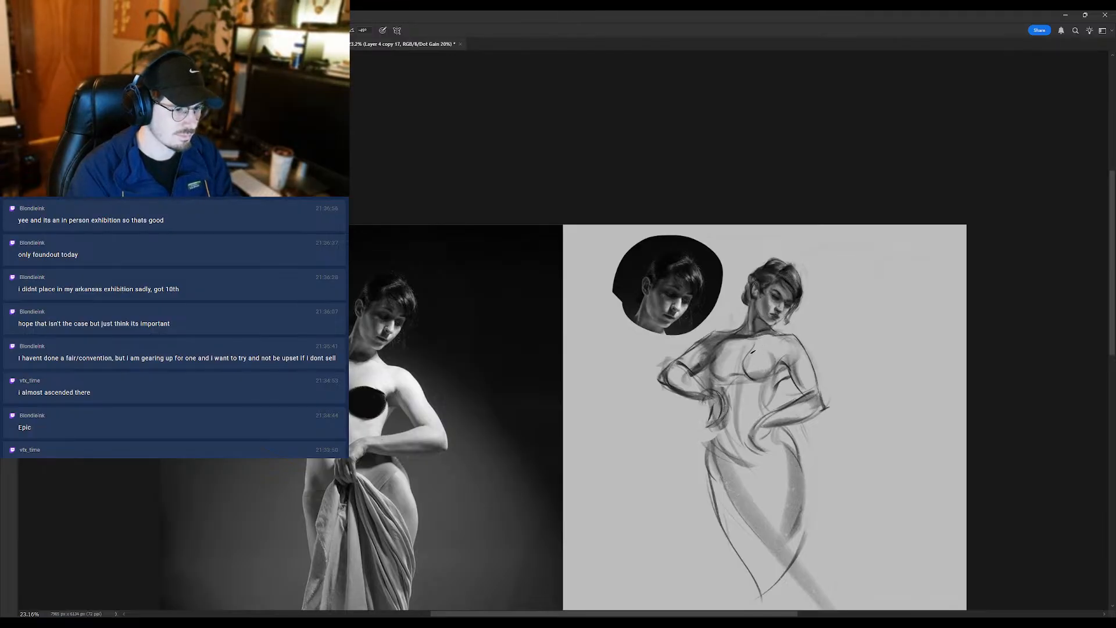
pyautogui.press('e')
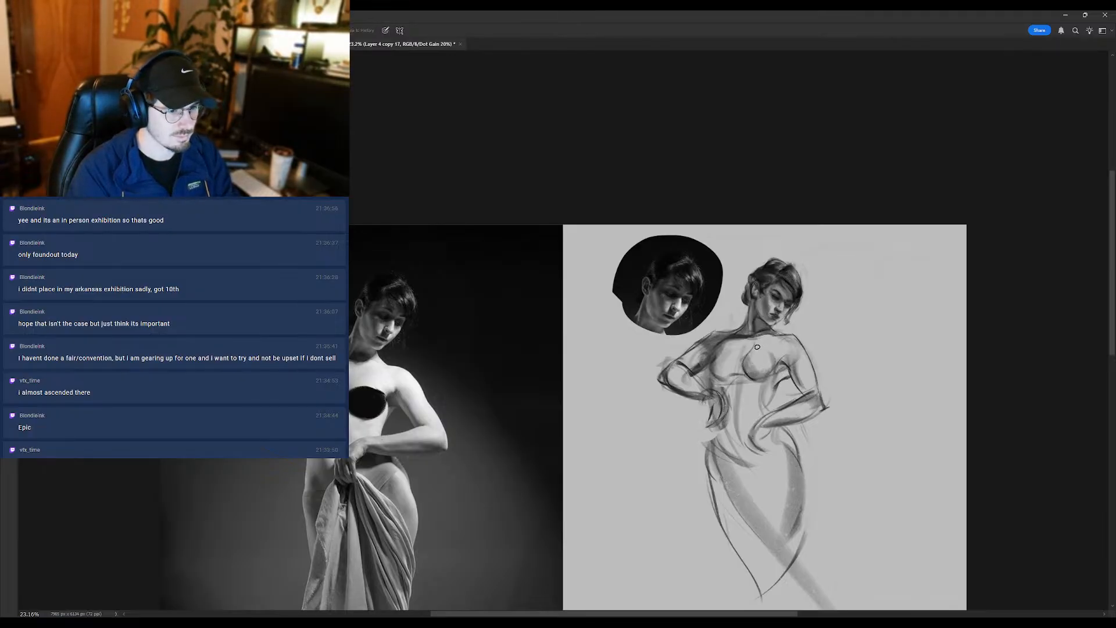
pyautogui.press('b')
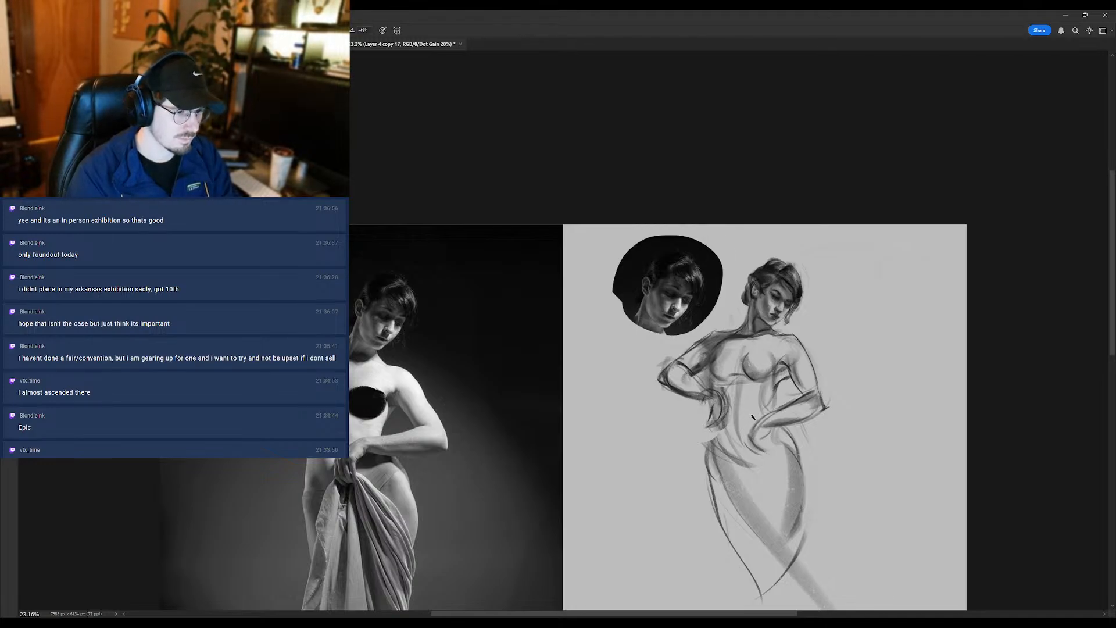
# - Redraw the contour between the torso and the bent arm beside the breast, replacing the first stroke
pyautogui.moveTo(778, 367); pyautogui.dragTo(771, 411)
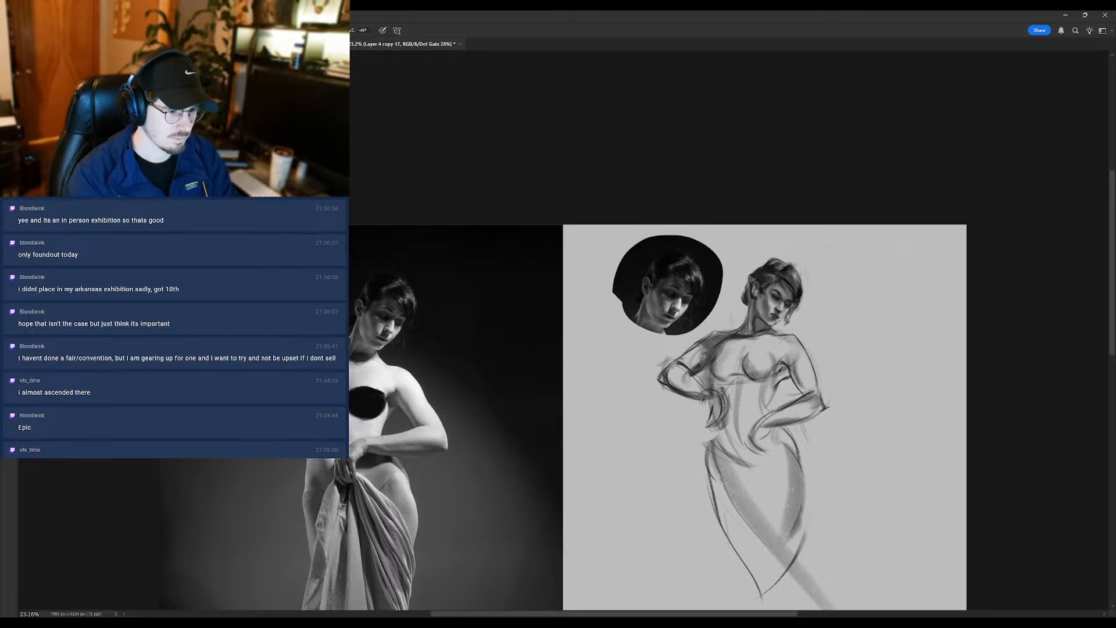
pyautogui.hotkey('ctrl', 'z')
pyautogui.moveTo(777, 374); pyautogui.dragTo(771, 415)
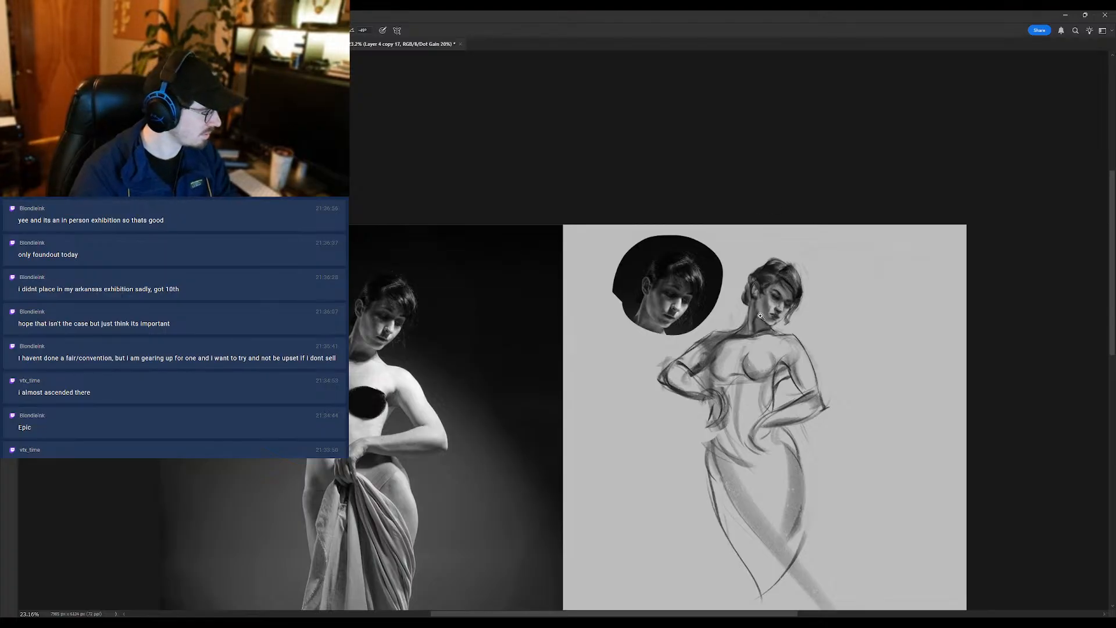
# - Refine the ear, side of the face and eye area with small Brush strokes, alternating with the Eraser around the neck
pyautogui.moveTo(761, 315)
pyautogui.mouseDown()
pyautogui.moveTo(780, 304)
pyautogui.moveTo(756, 293)
pyautogui.mouseUp()
pyautogui.press('e')
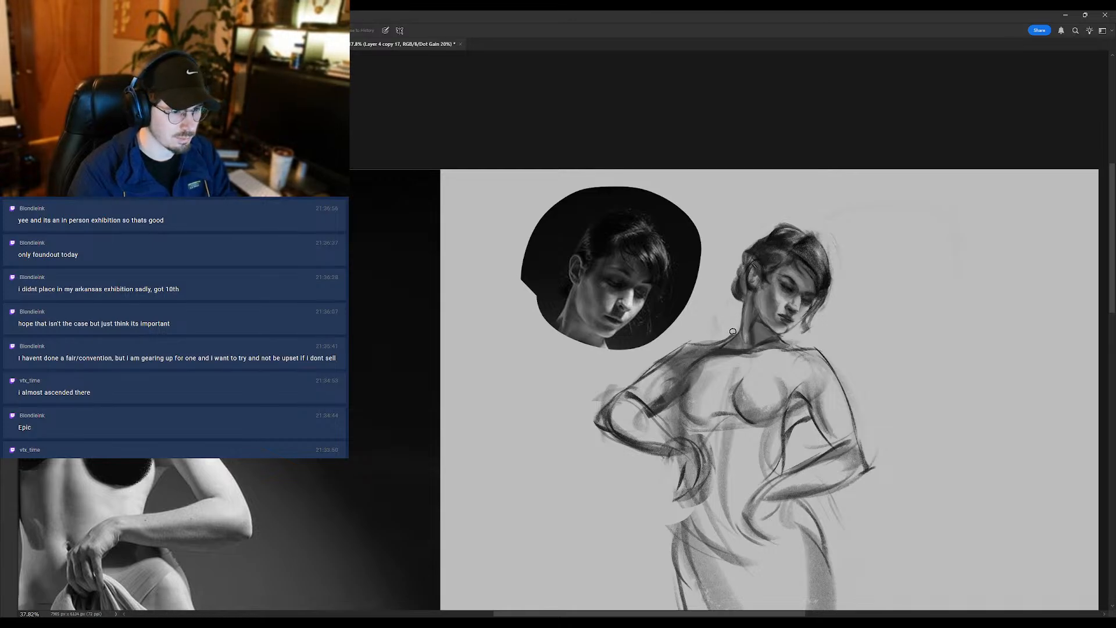
pyautogui.press('b')
pyautogui.keyDown('alt'); pyautogui.click(759, 293); pyautogui.keyUp('alt')
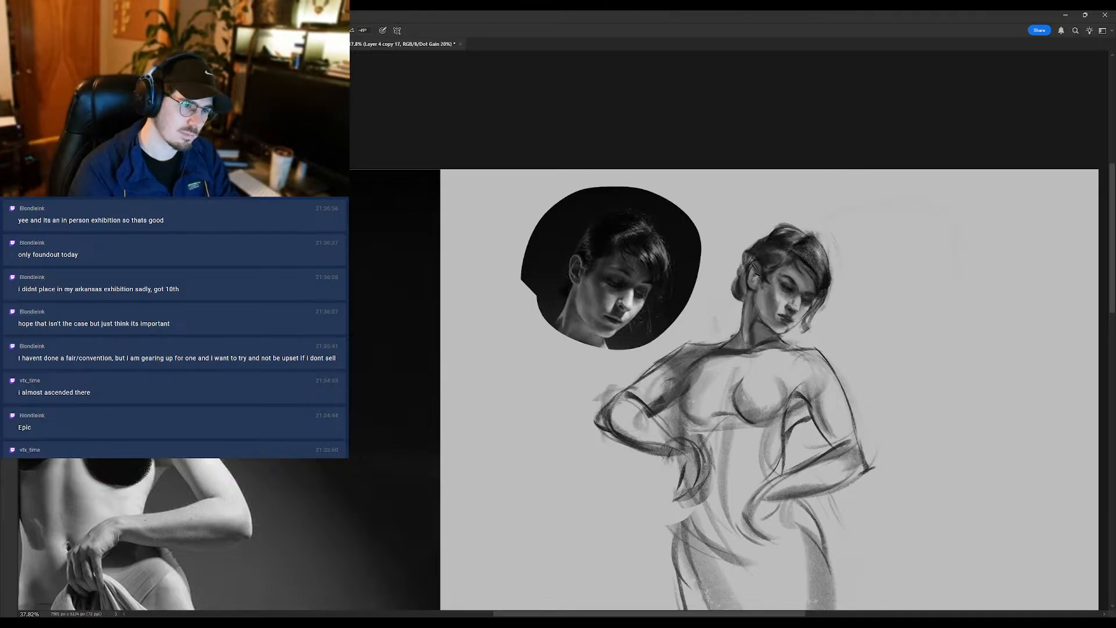
pyautogui.keyDown('alt'); pyautogui.click(770, 269); pyautogui.keyUp('alt')
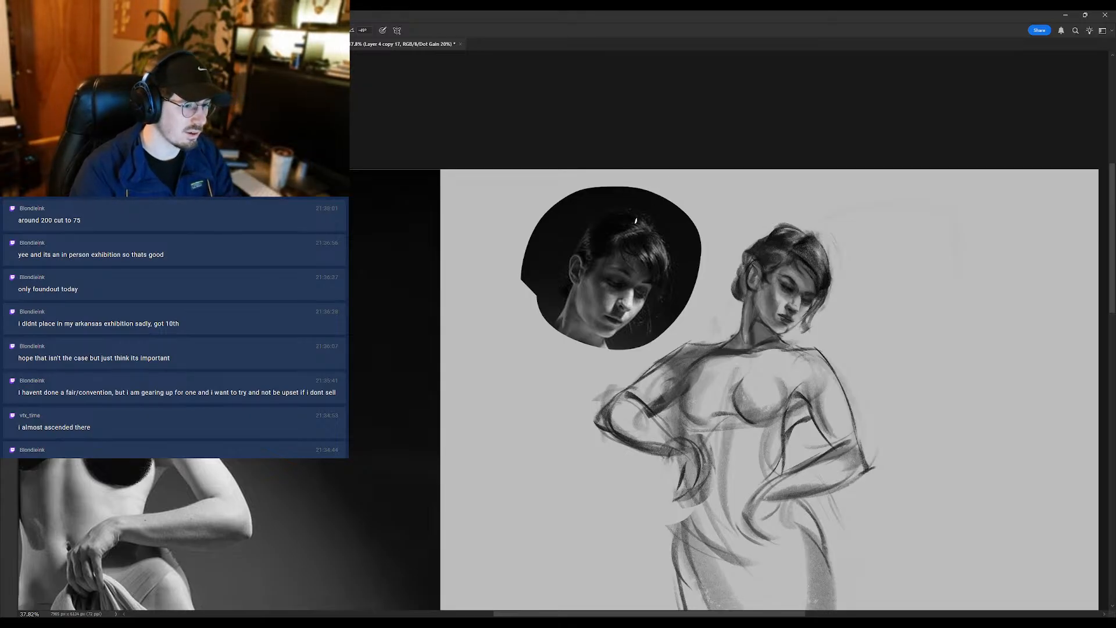
pyautogui.keyDown('alt'); pyautogui.click(800, 282); pyautogui.keyUp('alt')
pyautogui.keyDown('alt'); pyautogui.click(805, 261); pyautogui.keyUp('alt')
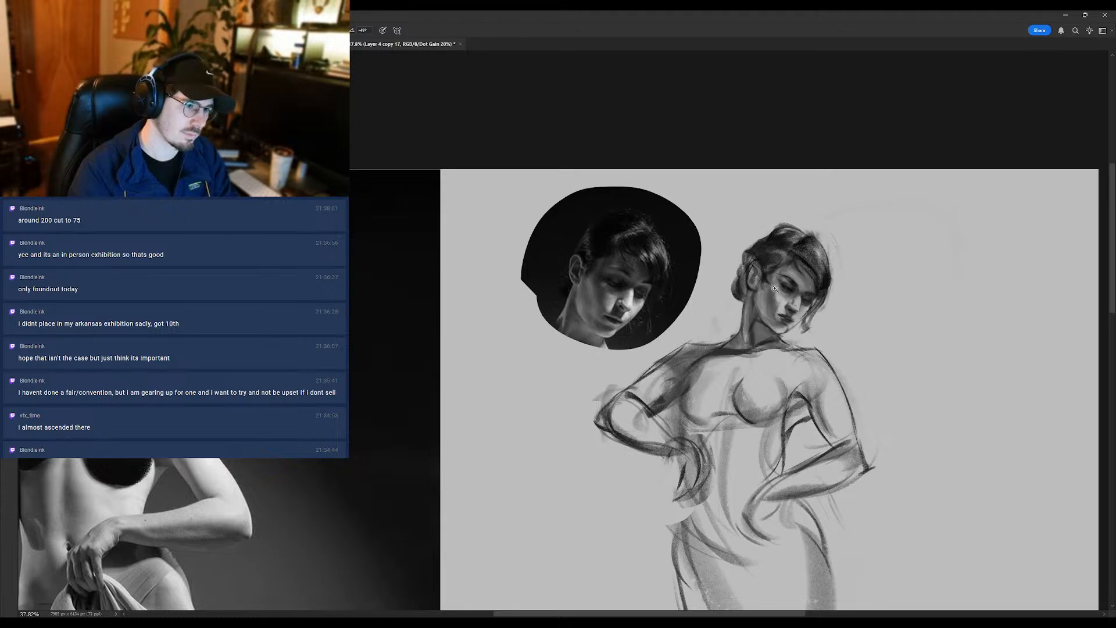
pyautogui.moveTo(774, 289)
pyautogui.mouseDown()
pyautogui.moveTo(709, 289)
pyautogui.moveTo(756, 292)
pyautogui.mouseUp()
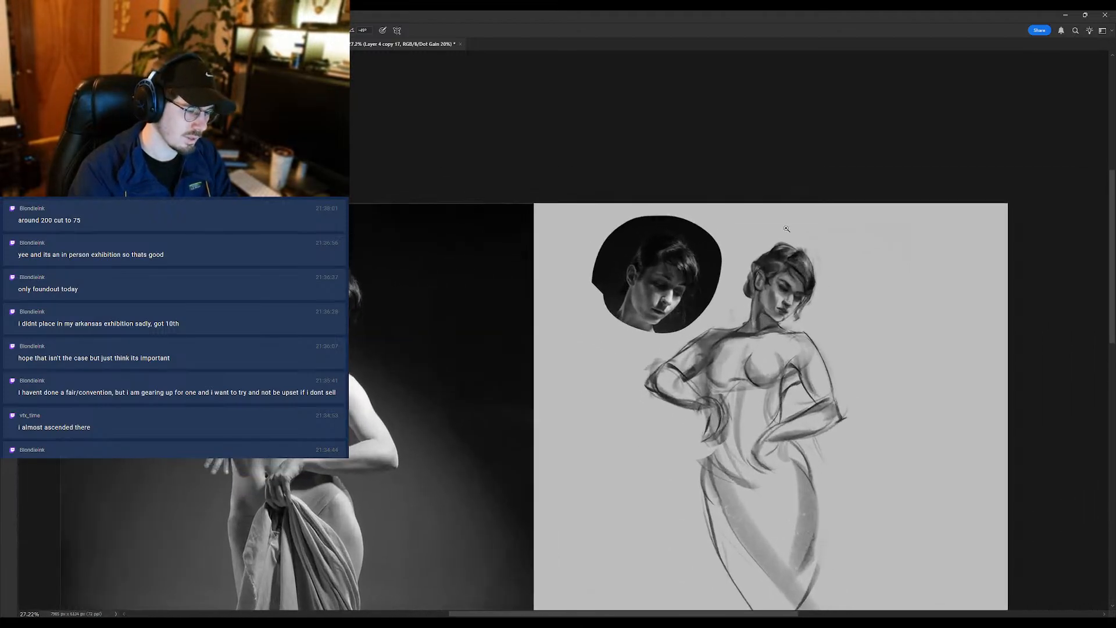
# - Check the face and figure at different sizes and touch up the shading beside the far eye with the Brush
pyautogui.moveTo(786, 229); pyautogui.dragTo(792, 232)
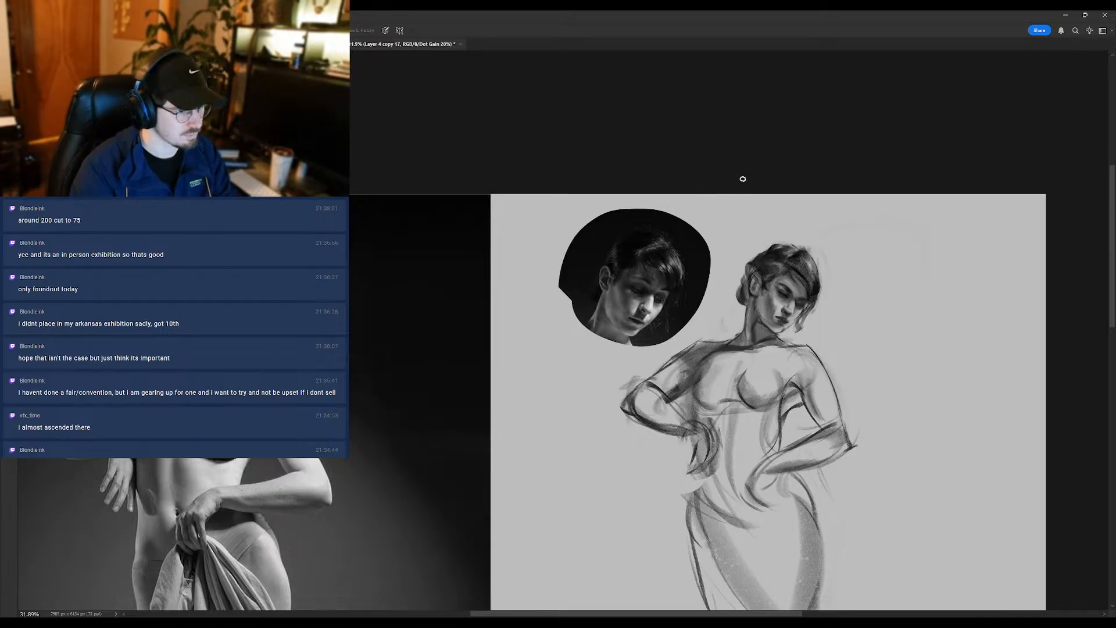
pyautogui.scroll(1, 781, 283)
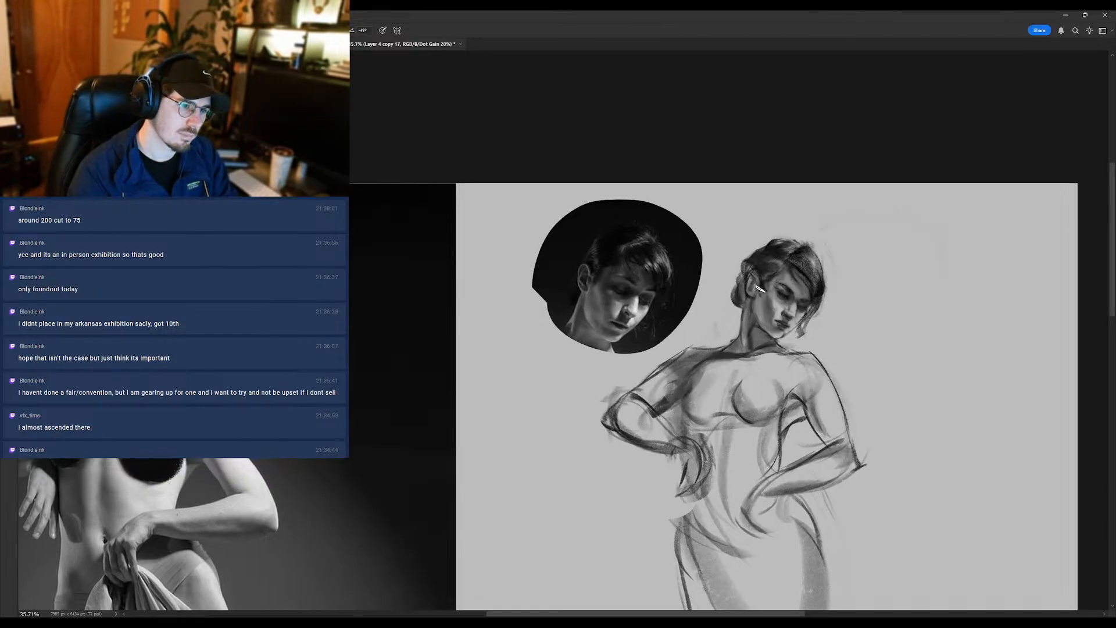
pyautogui.scroll(-1, 772, 288)
pyautogui.scroll(-5, 774, 289)
pyautogui.scroll(6, 785, 293)
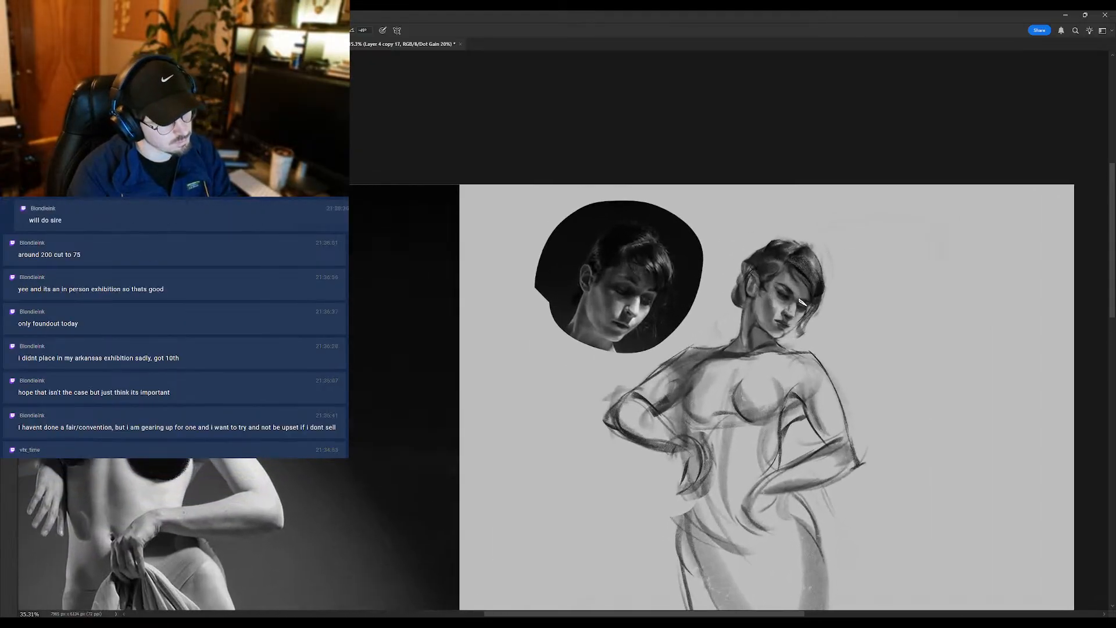
pyautogui.keyDown('alt'); pyautogui.click(800, 302); pyautogui.keyUp('alt')
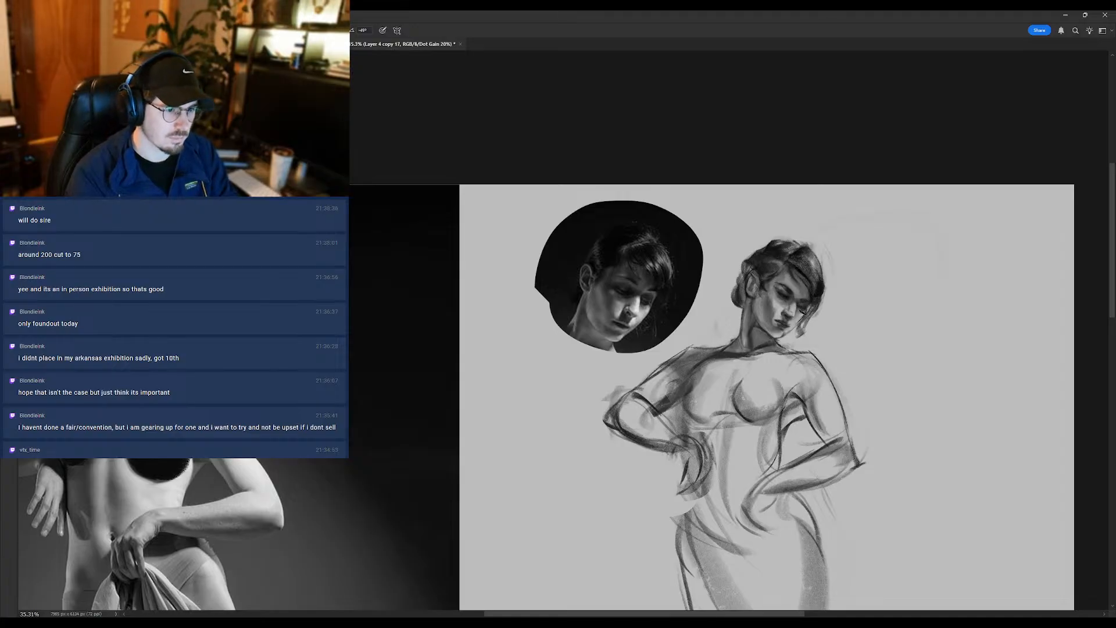
pyautogui.scroll(-1, 798, 319)
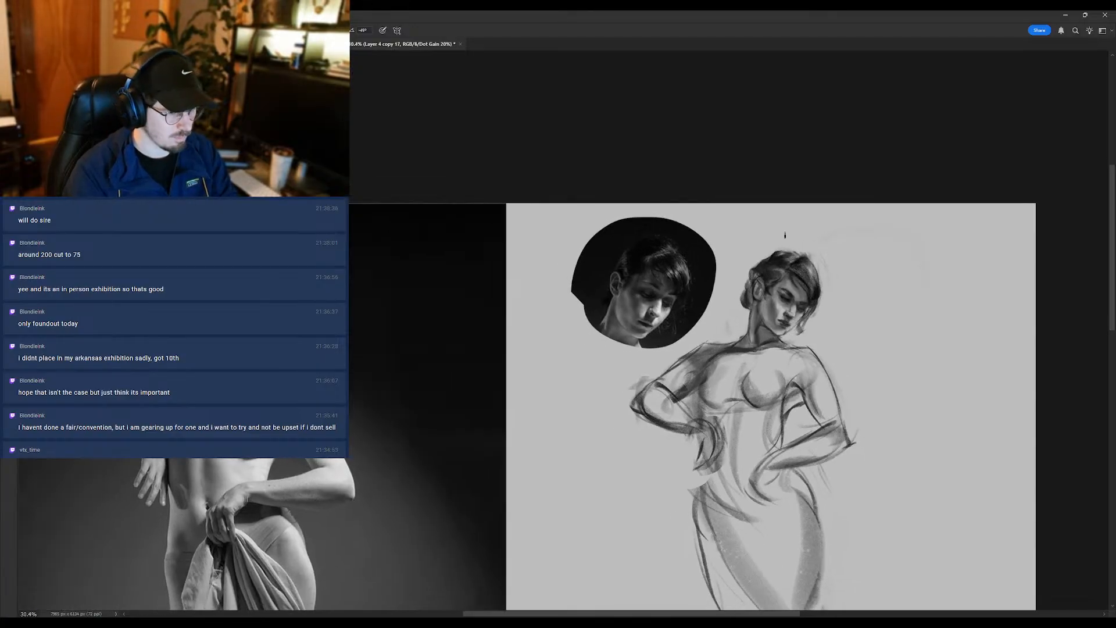
# - Add a new layer and draw a thick black horizontal stroke with an upturned end in the empty space beside the head
pyautogui.moveTo(980, 220); pyautogui.dragTo(834, 200)
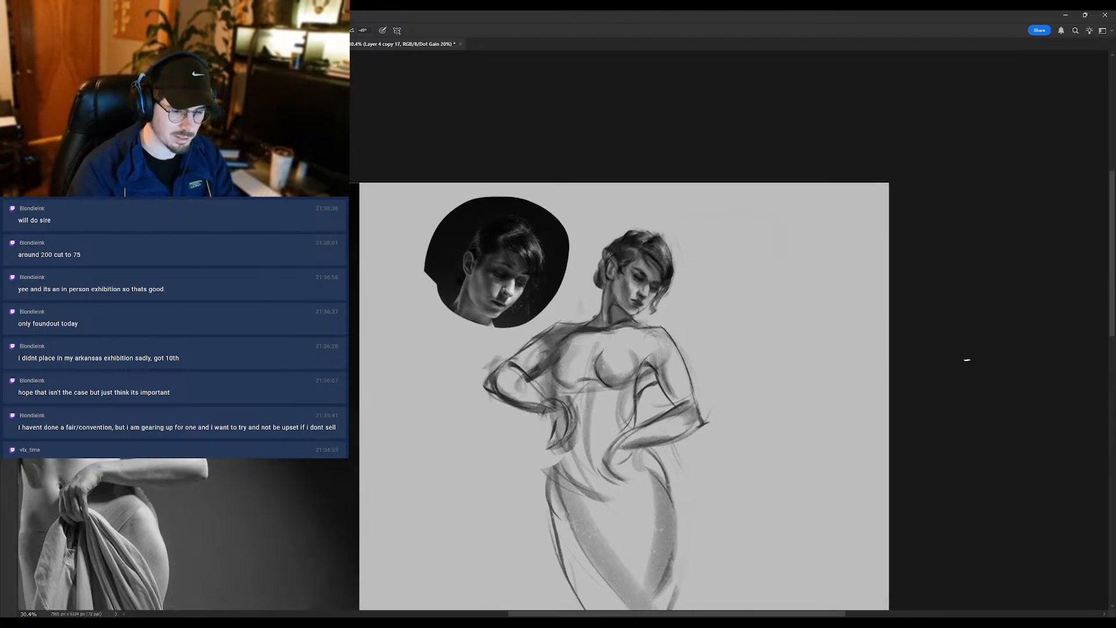
pyautogui.click(1083, 500)
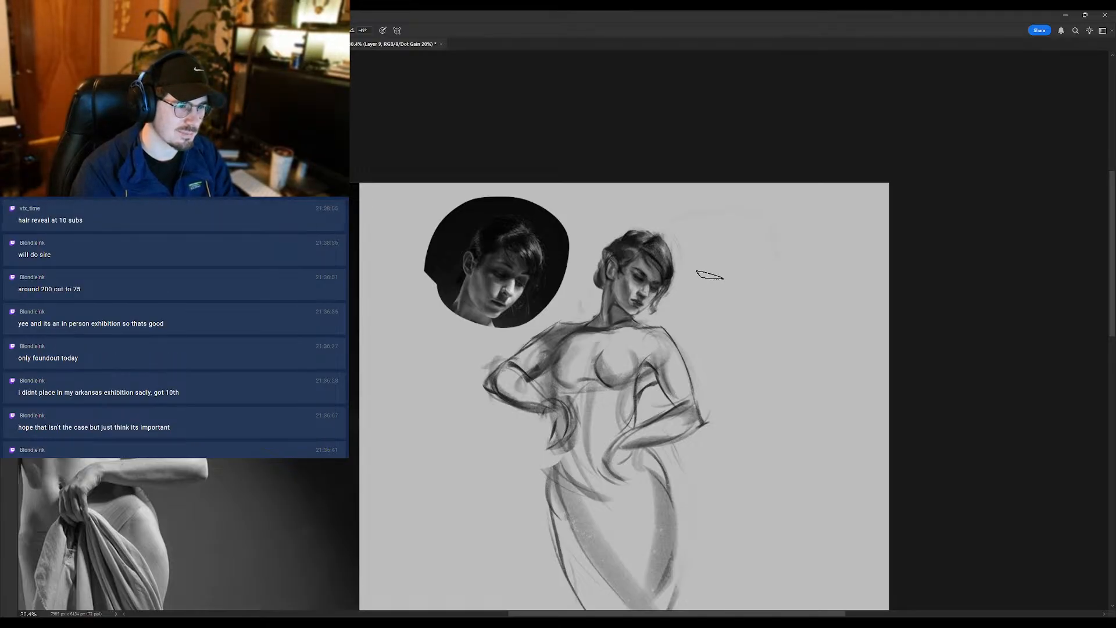
pyautogui.moveTo(706, 274)
pyautogui.mouseDown()
pyautogui.moveTo(795, 280)
pyautogui.moveTo(802, 261)
pyautogui.moveTo(798, 275)
pyautogui.mouseUp()
pyautogui.hotkey('ctrl', 'z')
pyautogui.hotkey('ctrl', 'z')
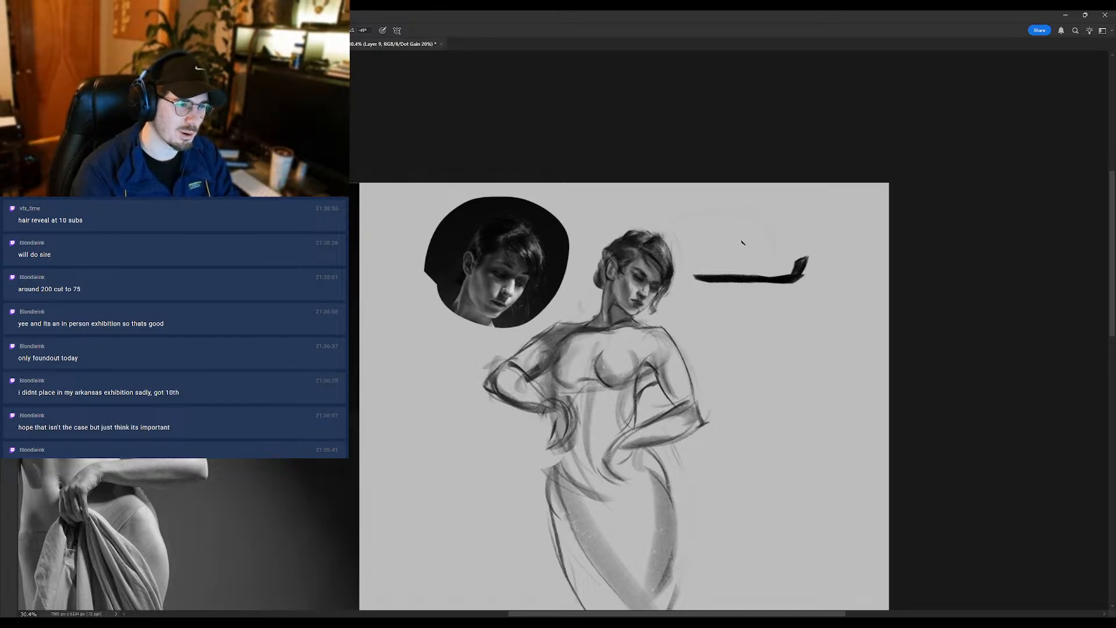
# - Mark the thick stroke's length with a thin line and end ticks beneath it, and circle its upturned end
pyautogui.moveTo(689, 300); pyautogui.dragTo(804, 300)
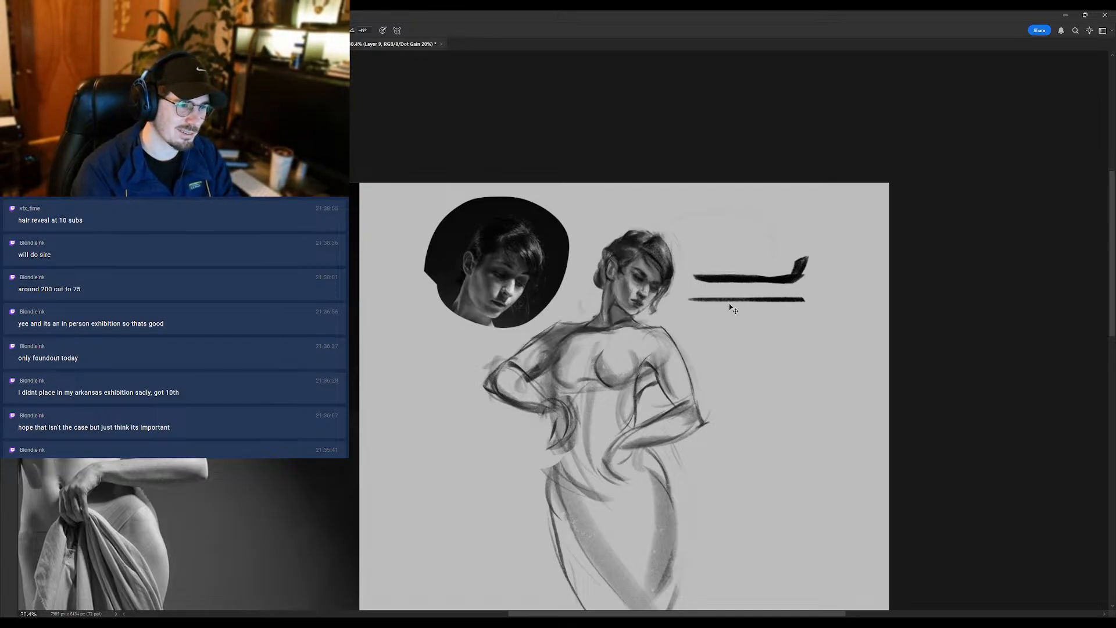
pyautogui.hotkey('ctrl', 'z')
pyautogui.moveTo(688, 294); pyautogui.dragTo(798, 300)
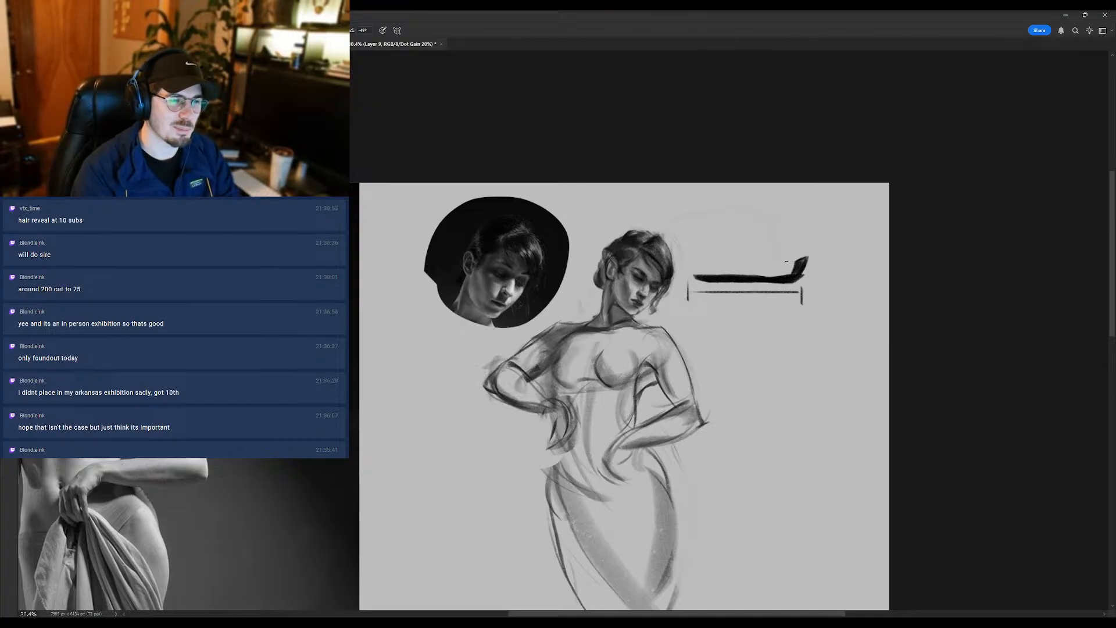
pyautogui.moveTo(813, 264)
pyautogui.mouseDown()
pyautogui.moveTo(789, 280)
pyautogui.moveTo(820, 246)
pyautogui.mouseUp()
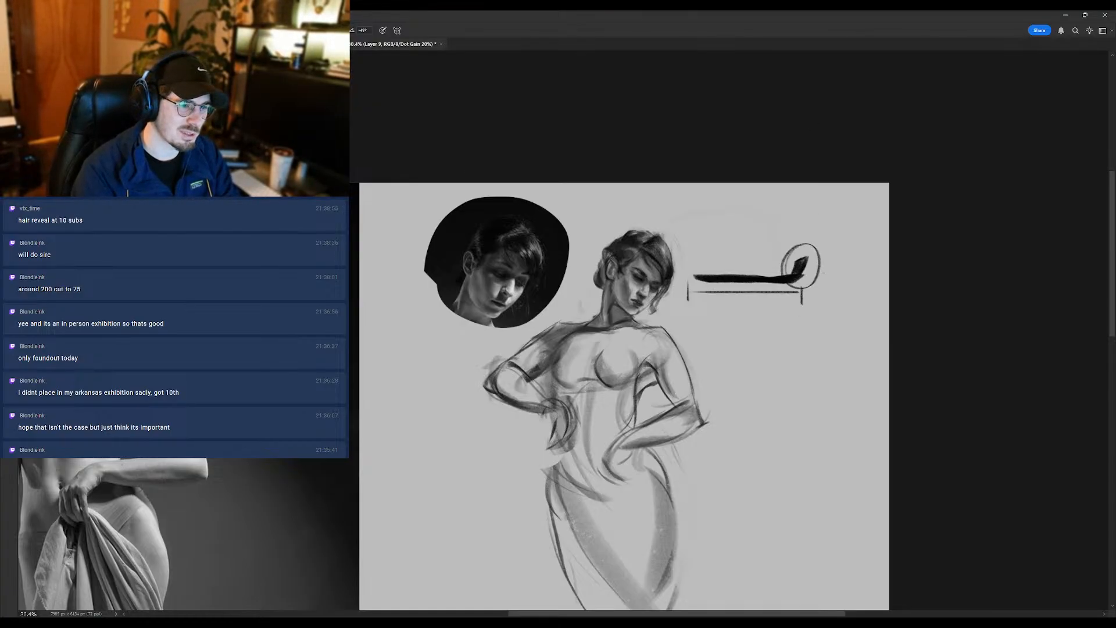
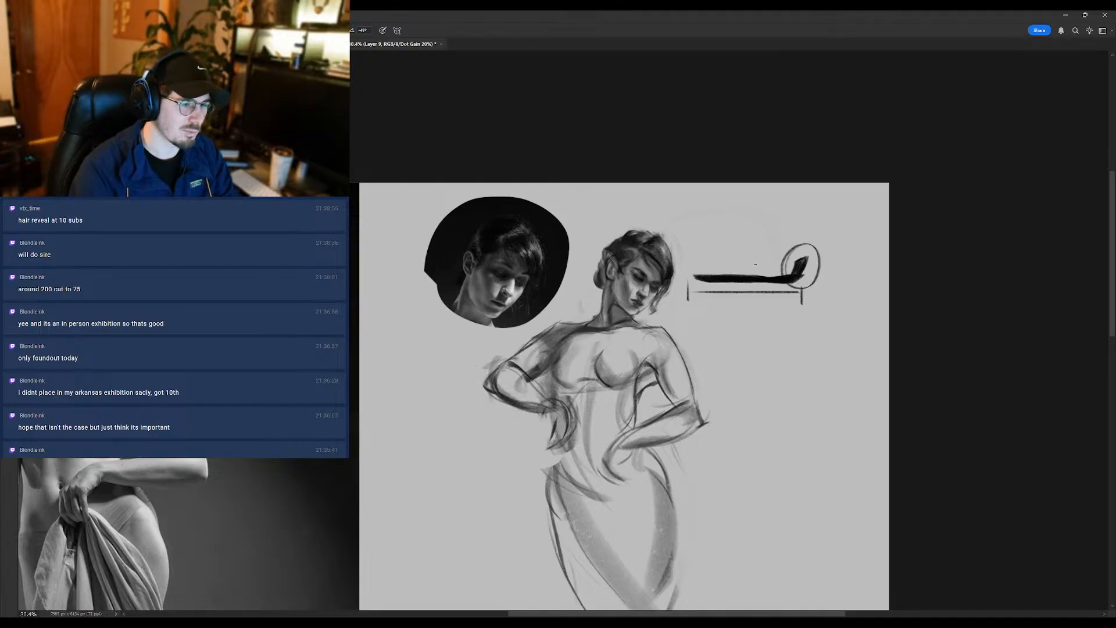
# - Undo the circle, the length marks and the thick black stroke drawn beside the head
pyautogui.hotkey('ctrl', 'z')
pyautogui.hotkey('ctrl', 'z')
pyautogui.hotkey('ctrl', 'z')
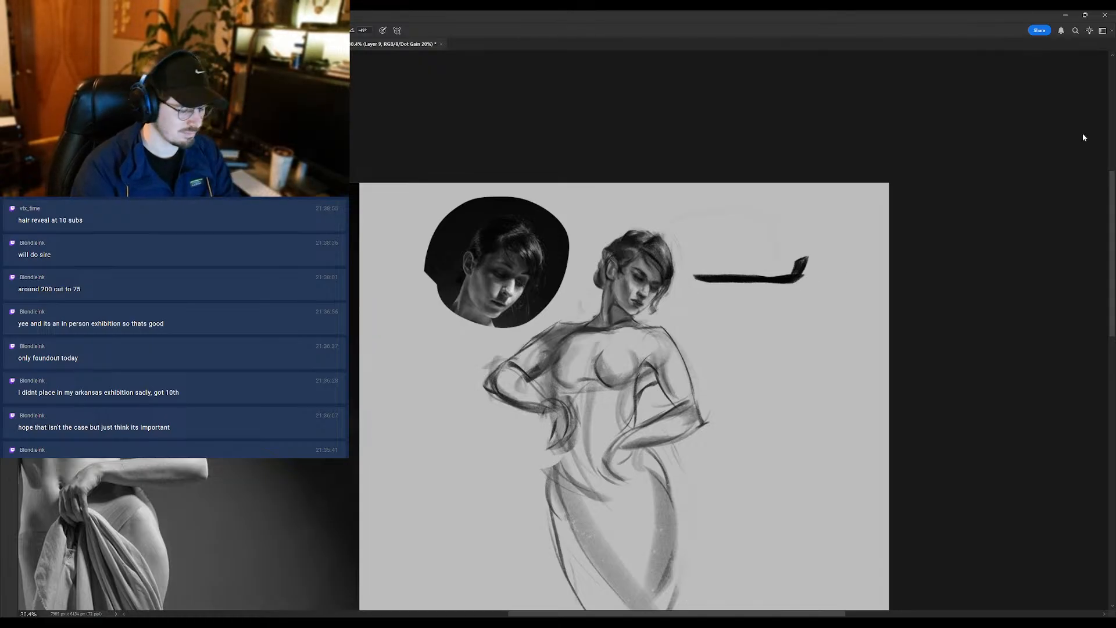
pyautogui.hotkey('ctrl', 'z')
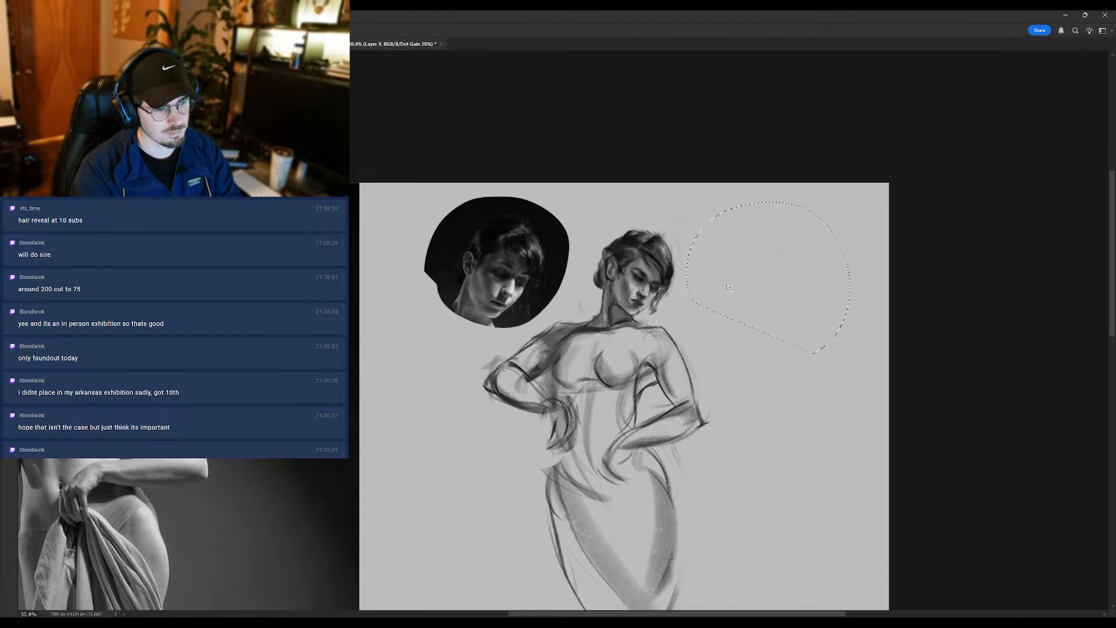
pyautogui.moveTo(664, 245); pyautogui.dragTo(713, 255)
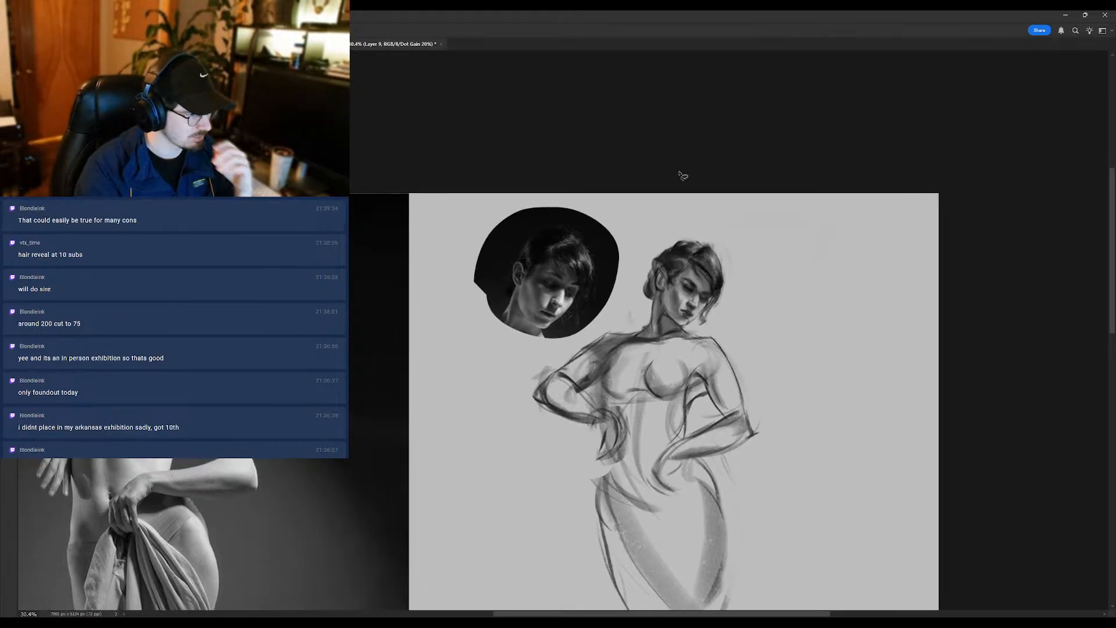
# - Touch up the eye and the hair over the forehead with small Brush dabs
pyautogui.scroll(1, 678, 284)
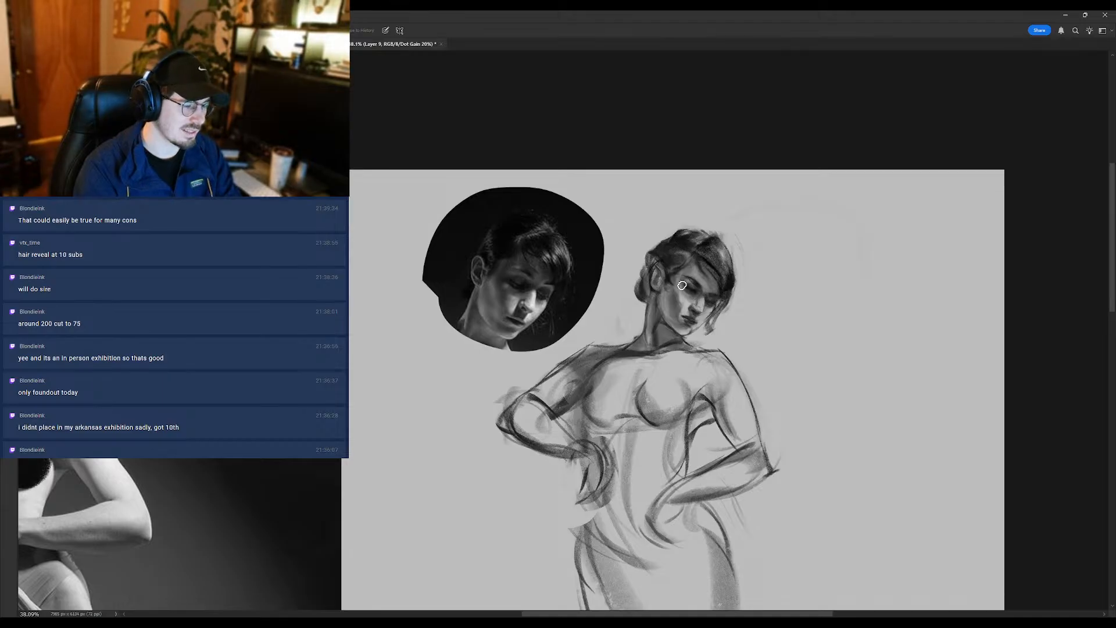
pyautogui.scroll(-1, 660, 297)
pyautogui.scroll(1, 692, 280)
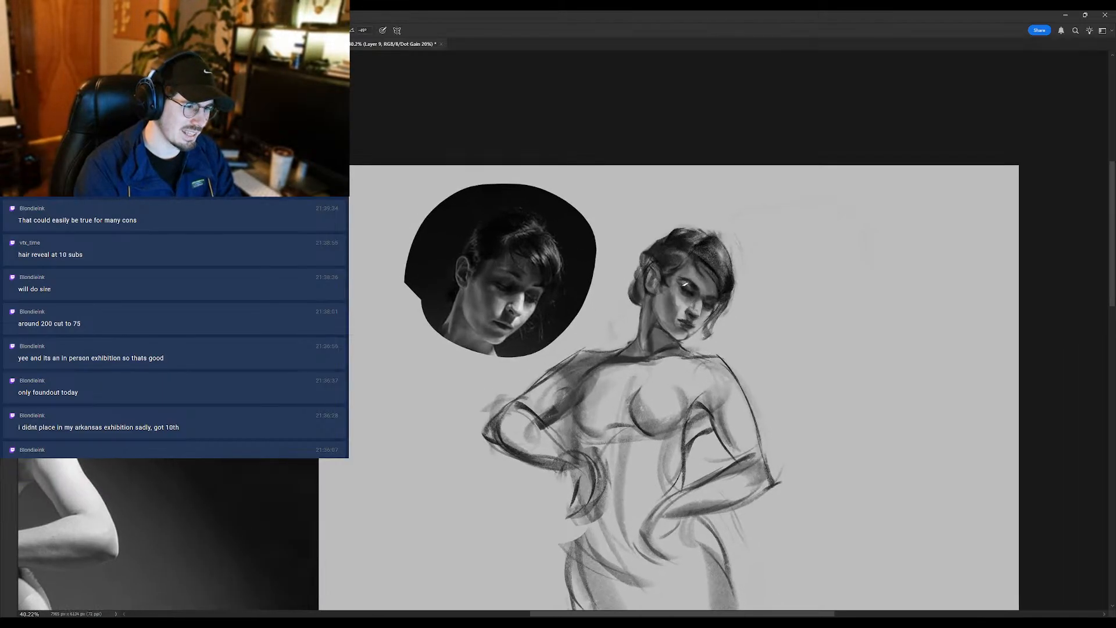
pyautogui.keyDown('alt'); pyautogui.click(687, 277); pyautogui.keyUp('alt')
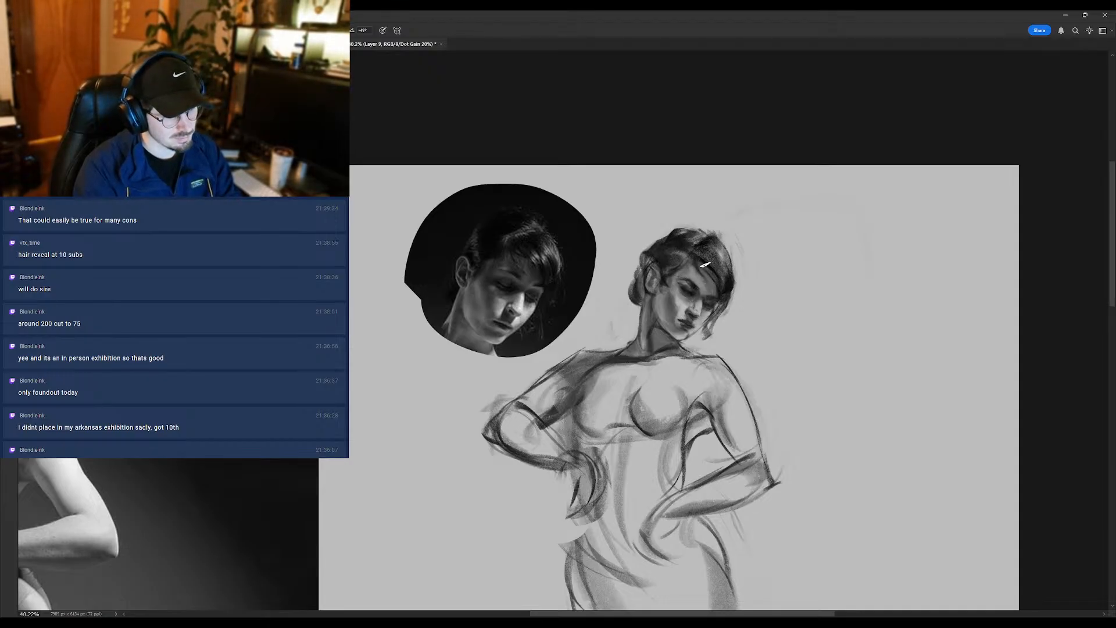
pyautogui.keyDown('alt'); pyautogui.click(708, 262); pyautogui.keyUp('alt')
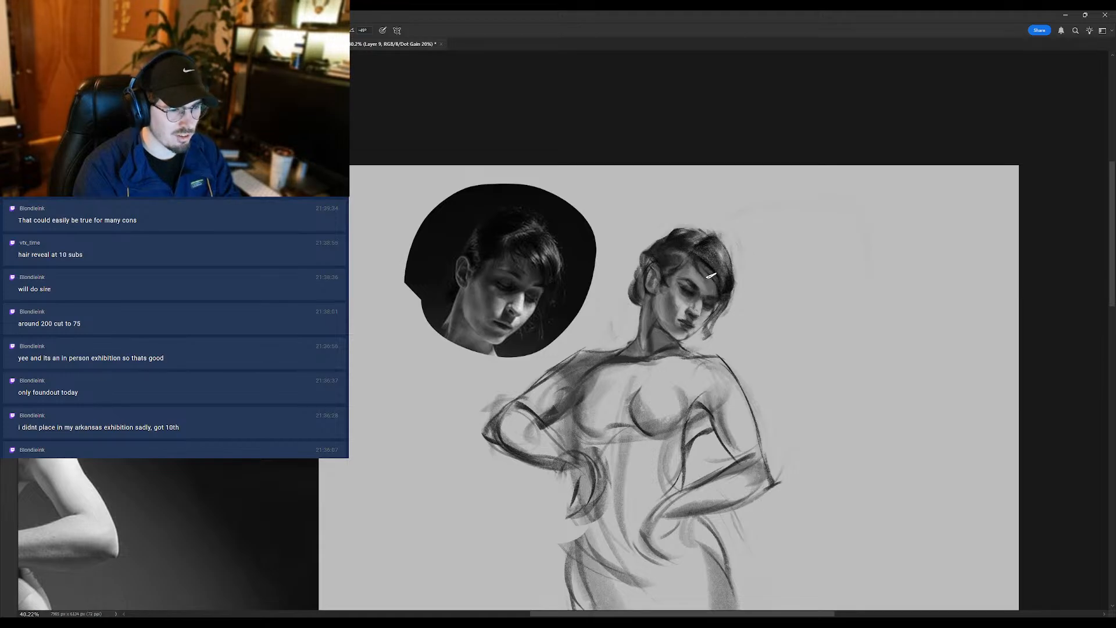
pyautogui.moveTo(716, 278)
pyautogui.mouseDown()
pyautogui.moveTo(691, 263)
pyautogui.moveTo(634, 282)
pyautogui.mouseUp()
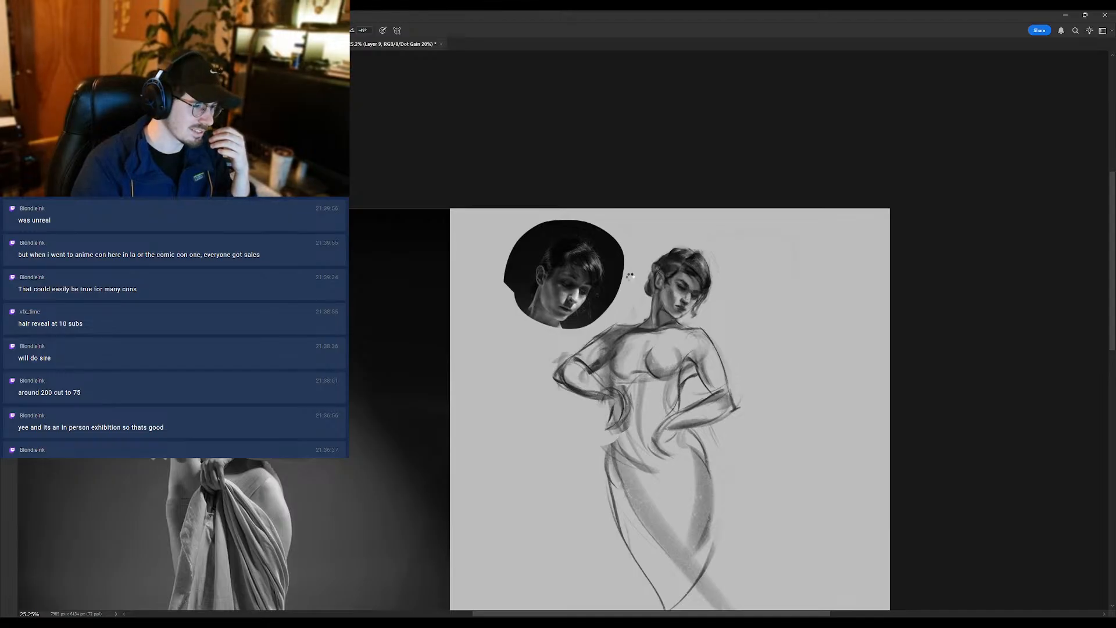
# - Flip the canvas horizontally and touch up the eye area of the mirrored face with the Brush
pyautogui.hotkey('ctrl', 'shift', 'h')
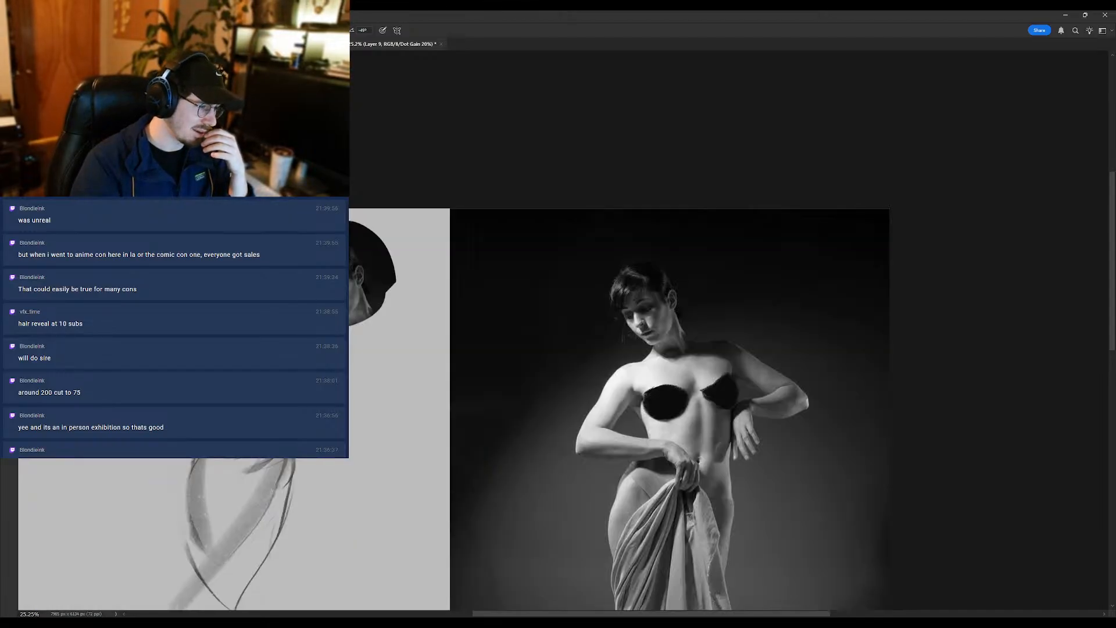
pyautogui.moveTo(370, 338); pyautogui.dragTo(574, 379)
pyautogui.moveTo(423, 344); pyautogui.dragTo(452, 345)
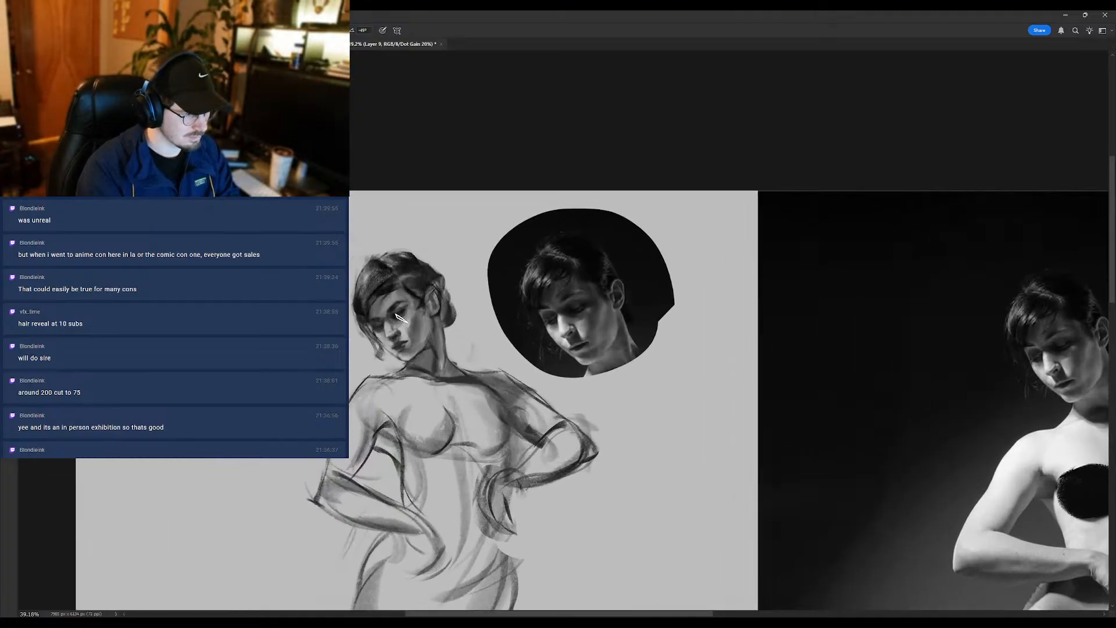
pyautogui.moveTo(391, 312); pyautogui.dragTo(402, 265)
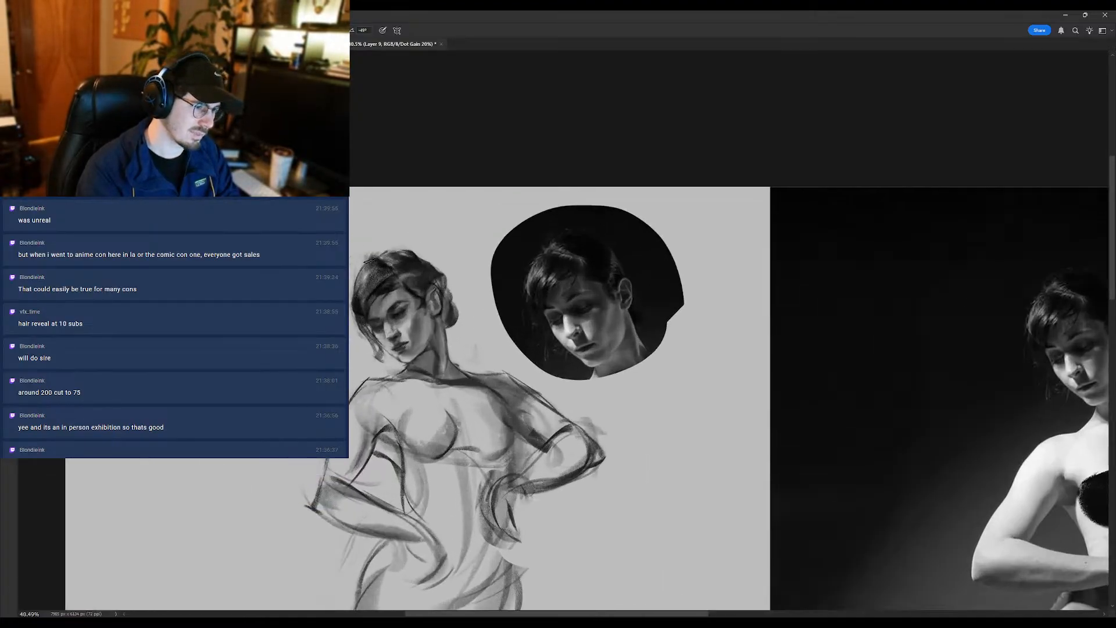
# - Switch from Layer 9 to the drawing layer Layer 4 copy 18
pyautogui.press('e')
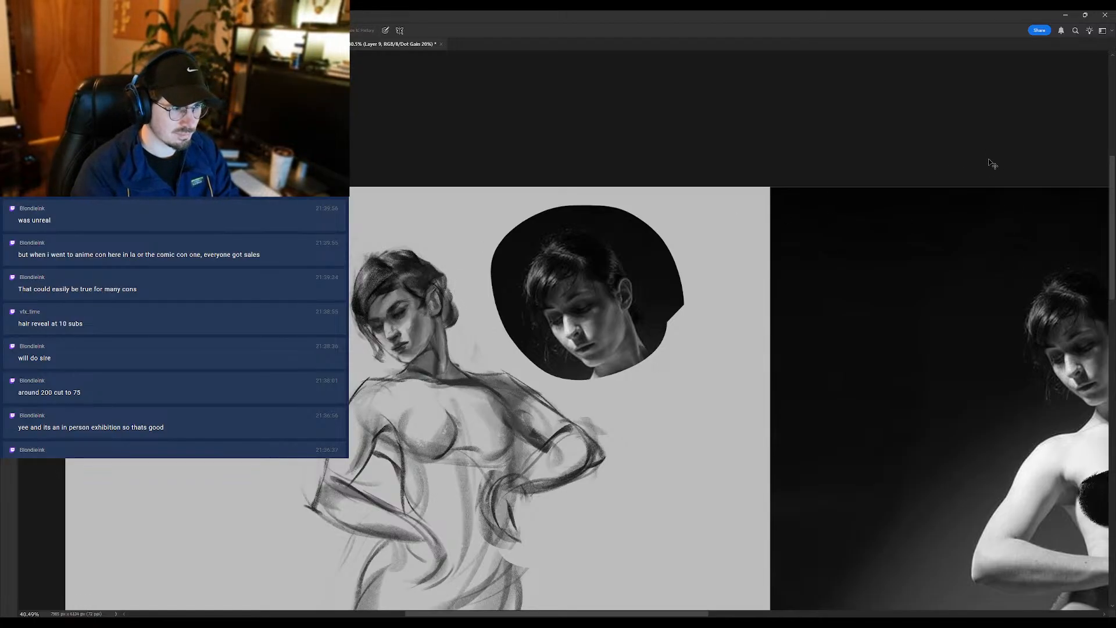
pyautogui.keyDown('ctrl'); pyautogui.click(1017, 234); pyautogui.keyUp('ctrl')
pyautogui.hotkey('ctrl', 'j')
pyautogui.hotkey('ctrl', 'z')
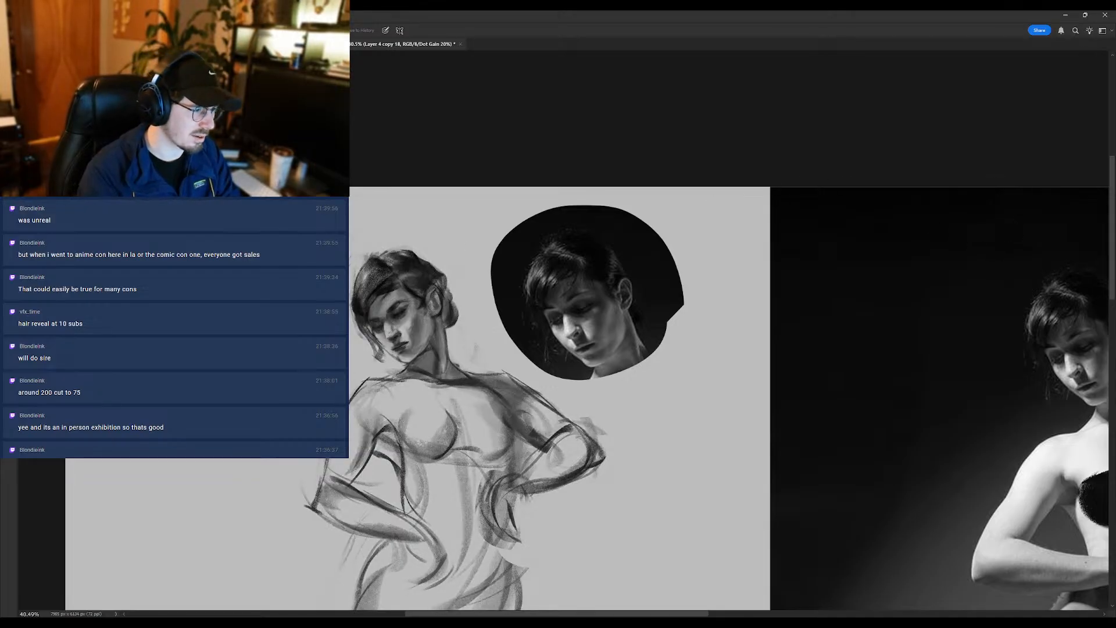
# - Clean up the edges around the face, hair bun and neck, using the Brush and mostly the Eraser
pyautogui.press('b')
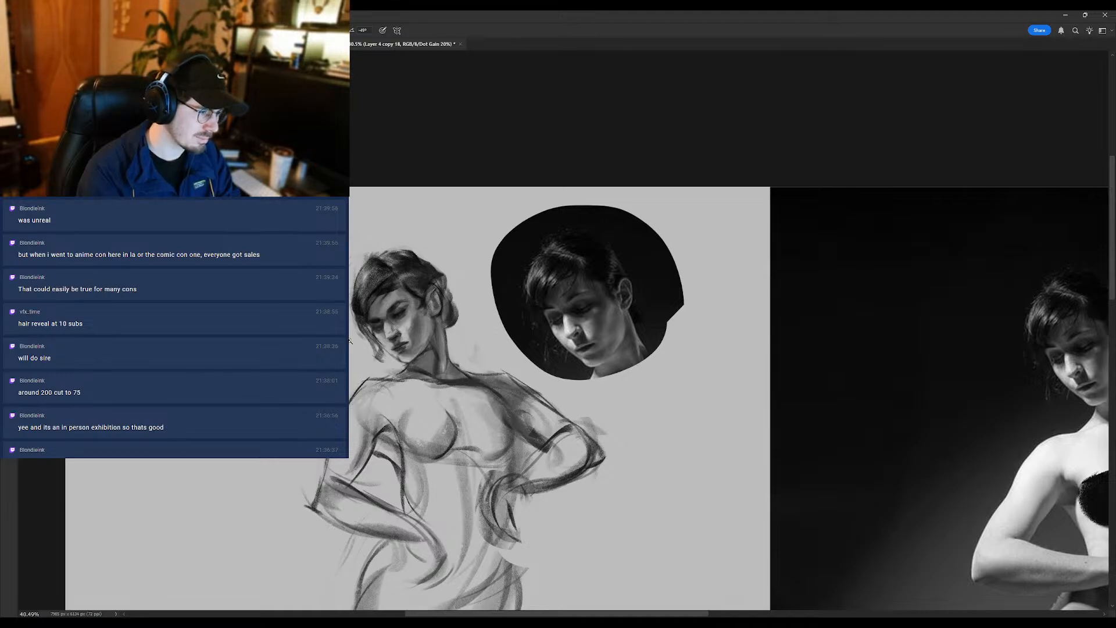
pyautogui.moveTo(350, 342)
pyautogui.mouseDown()
pyautogui.moveTo(290, 343)
pyautogui.moveTo(347, 336)
pyautogui.mouseUp()
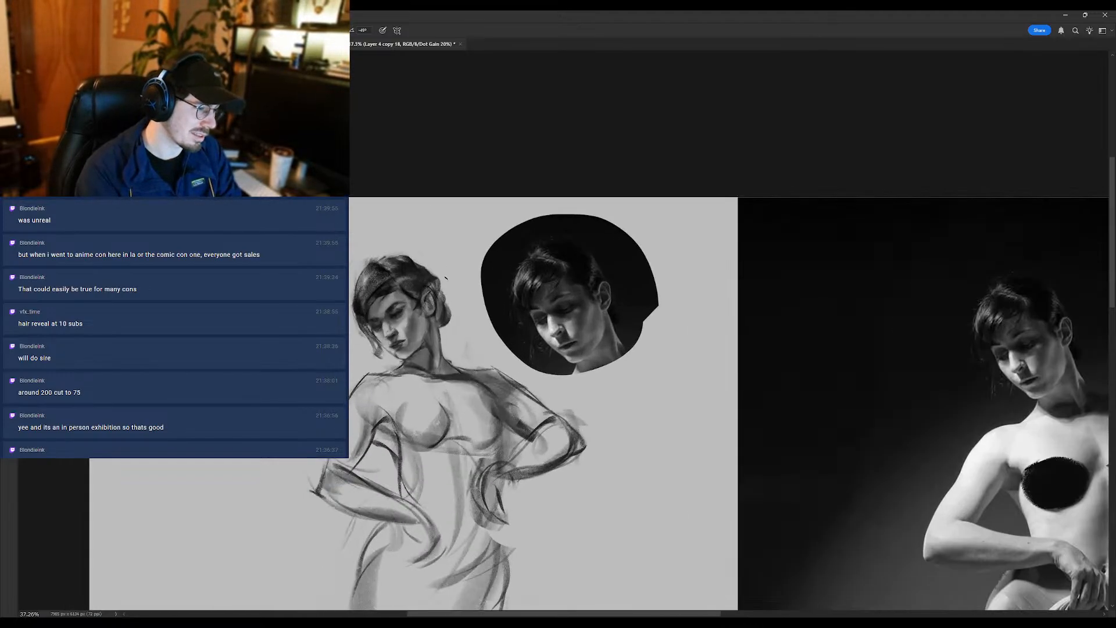
pyautogui.press('e')
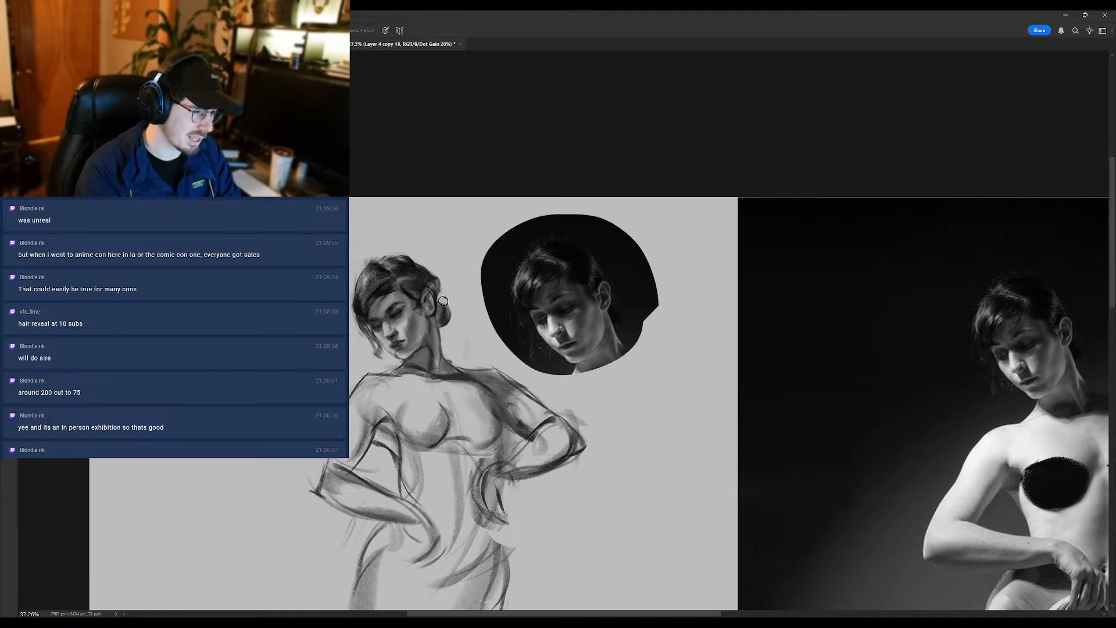
pyautogui.moveTo(452, 324); pyautogui.dragTo(424, 363)
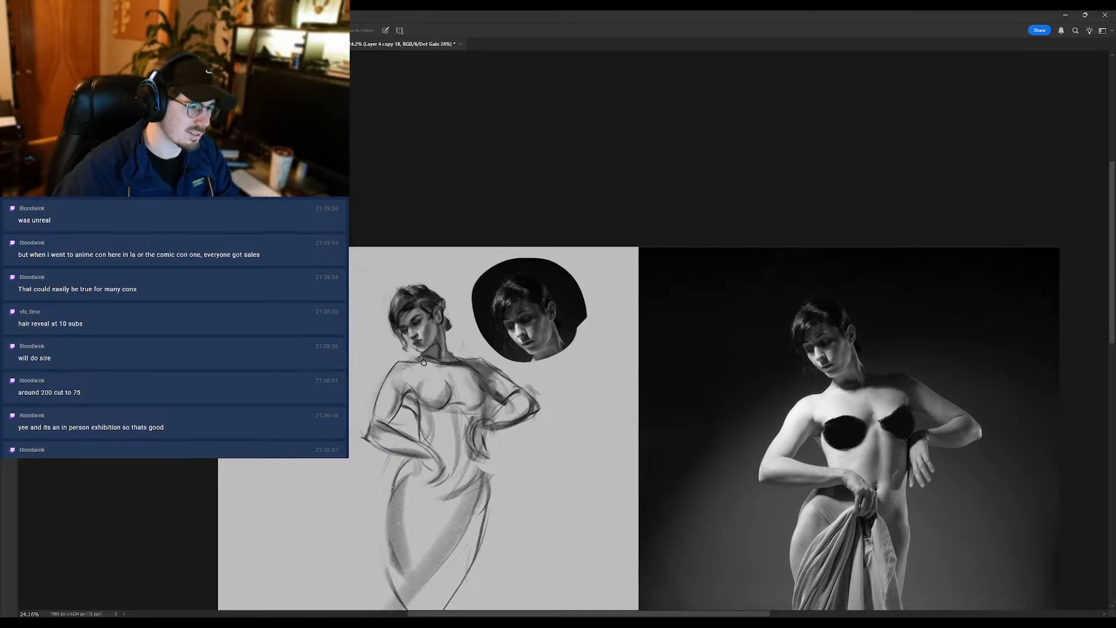
pyautogui.moveTo(431, 298); pyautogui.dragTo(457, 297)
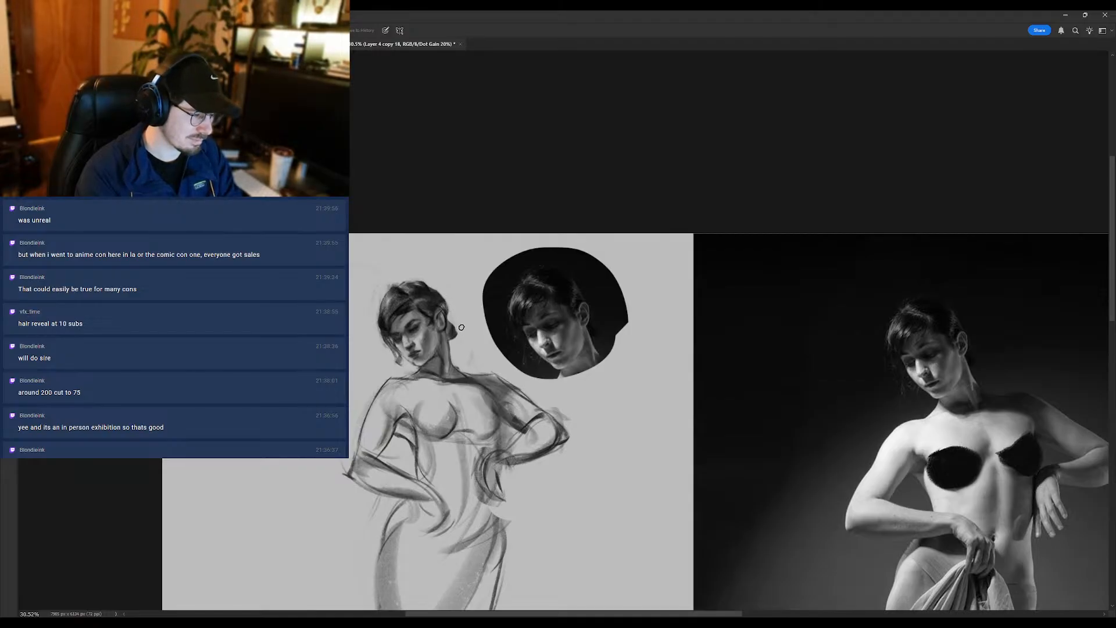
pyautogui.moveTo(461, 348); pyautogui.dragTo(426, 375)
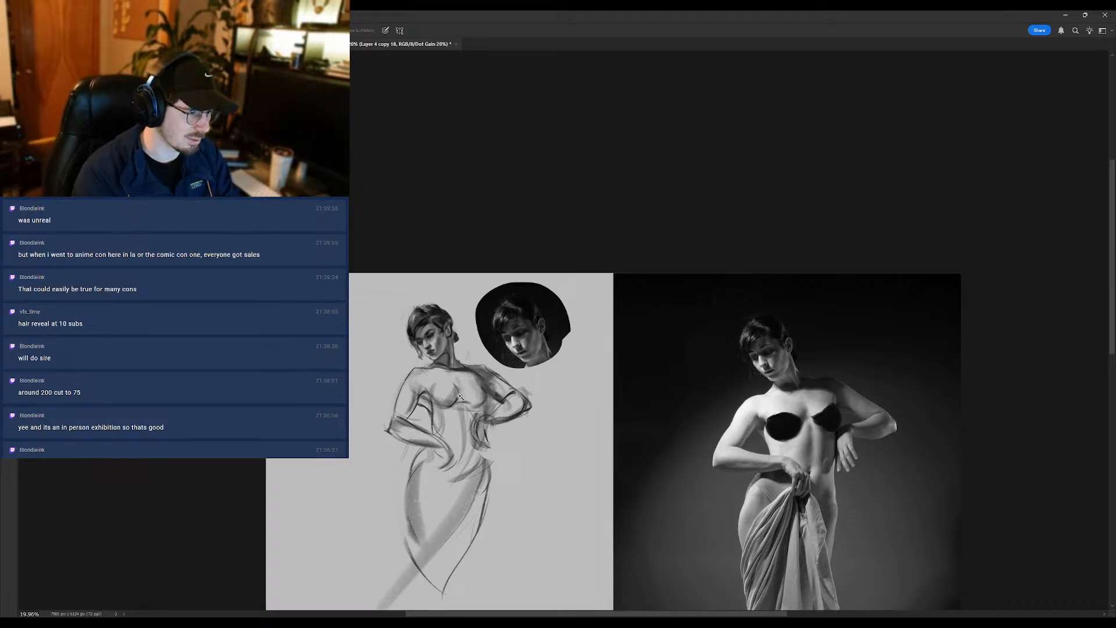
# - Redraw the contour of the shoulder nearest the head reference higher with a dark Brush line
pyautogui.moveTo(459, 397)
pyautogui.mouseDown()
pyautogui.moveTo(454, 371)
pyautogui.moveTo(499, 348)
pyautogui.mouseUp()
pyautogui.press('b')
pyautogui.hotkey('ctrl', 'z')
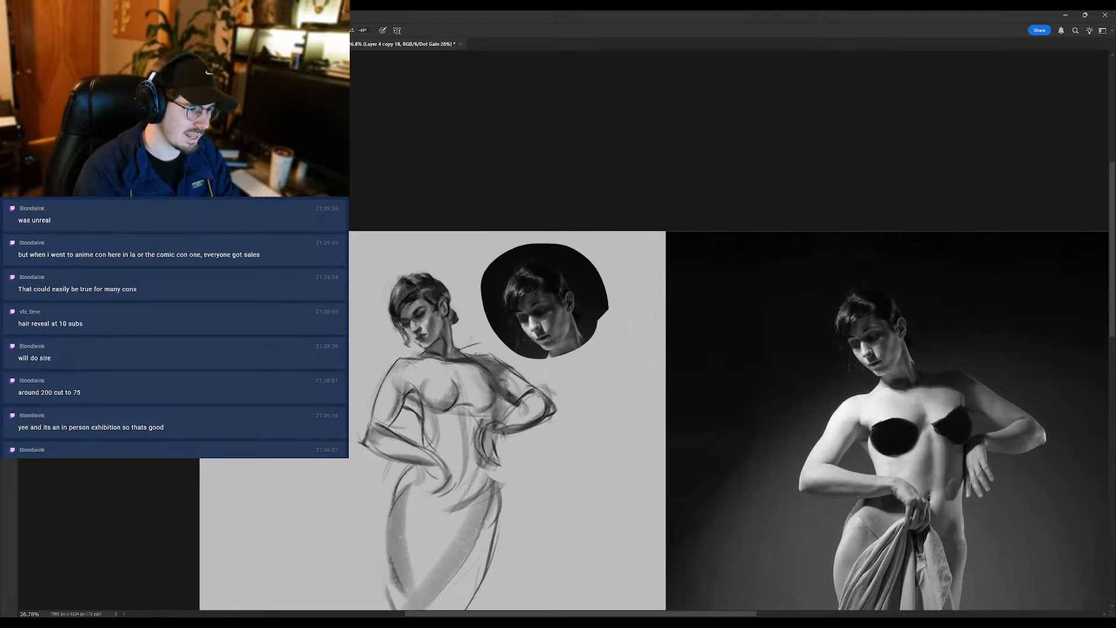
pyautogui.moveTo(459, 353); pyautogui.dragTo(488, 347)
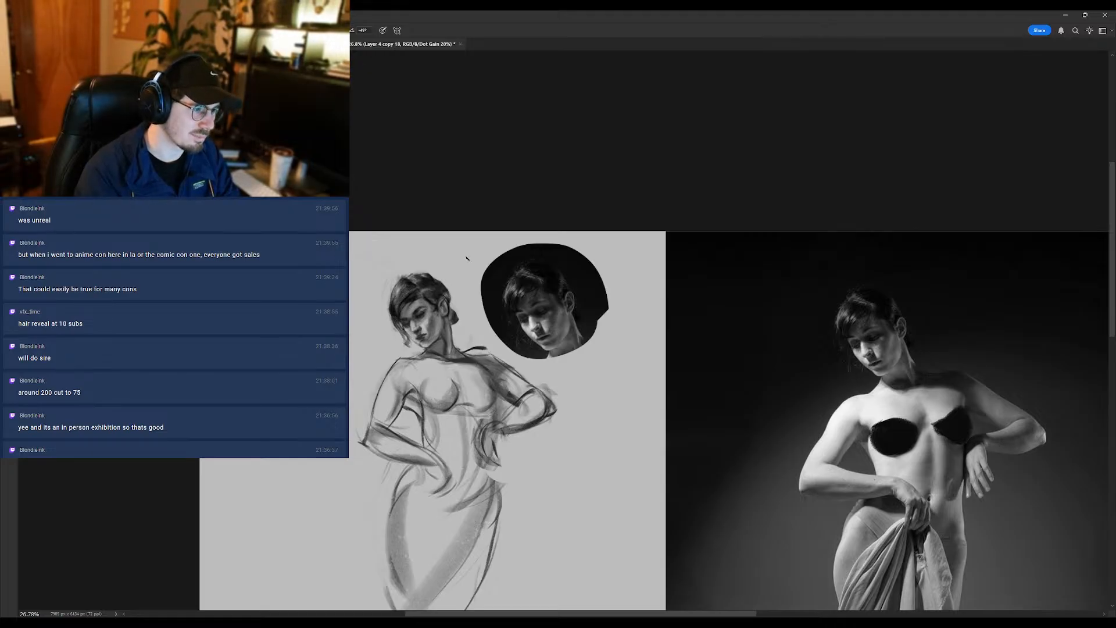
pyautogui.scroll(-2, 512, 400)
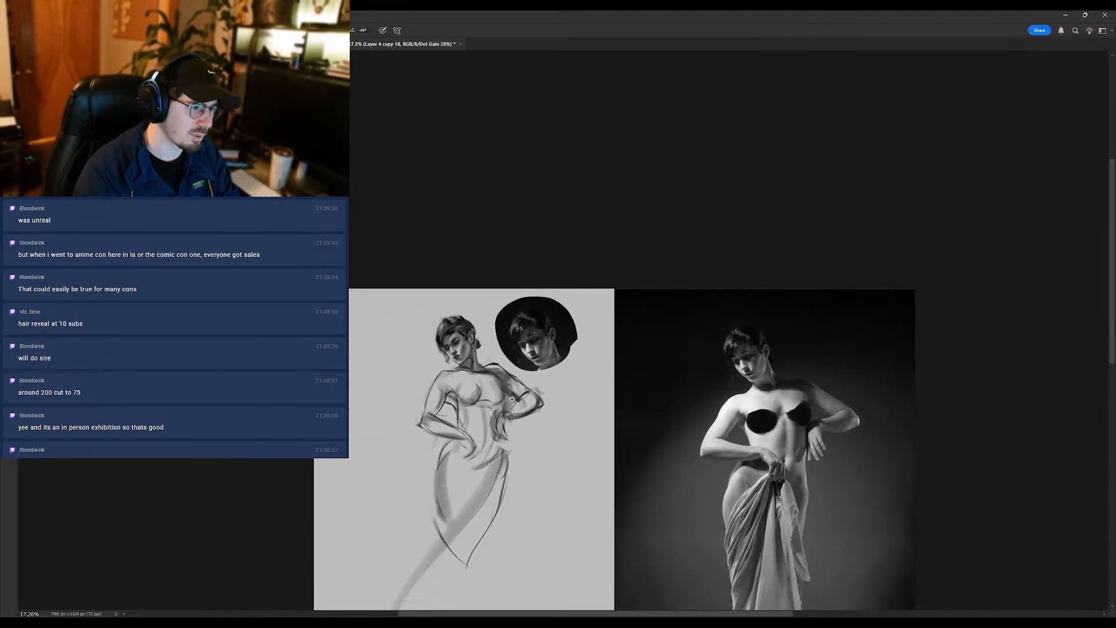
pyautogui.scroll(2, 506, 386)
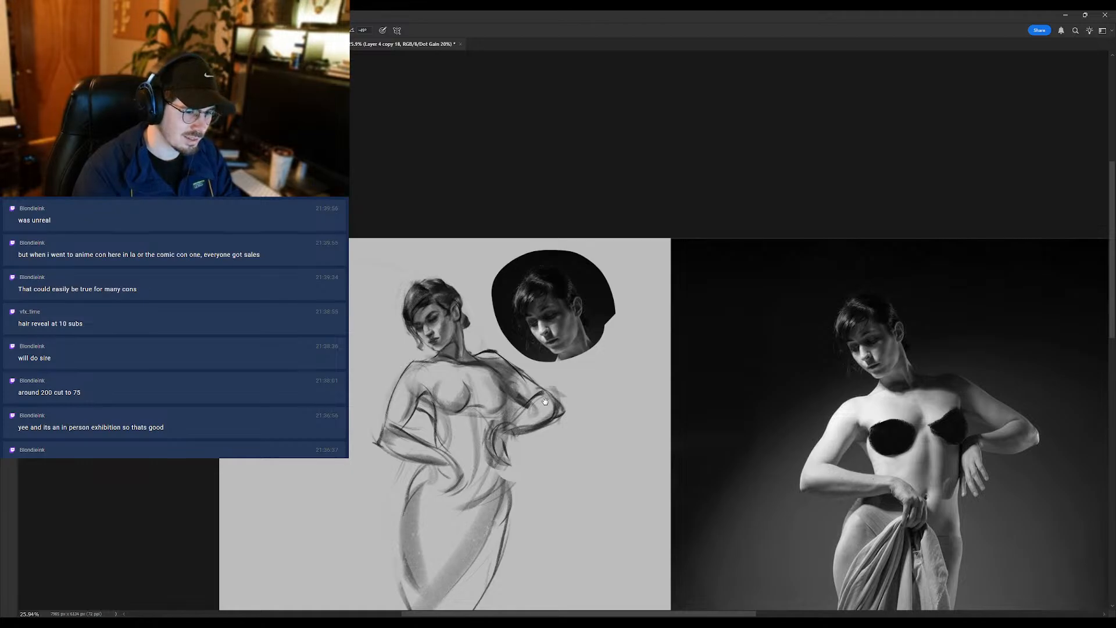
# - Rework the bent arm below the raised shoulder around the elbow with Brush and Eraser strokes
pyautogui.moveTo(545, 401)
pyautogui.mouseDown()
pyautogui.moveTo(507, 383)
pyautogui.moveTo(486, 388)
pyautogui.moveTo(478, 412)
pyautogui.moveTo(501, 414)
pyautogui.moveTo(476, 417)
pyautogui.mouseUp()
pyautogui.press('e')
pyautogui.moveTo(524, 400)
pyautogui.mouseDown()
pyautogui.moveTo(502, 413)
pyautogui.moveTo(476, 416)
pyautogui.mouseUp()
# - Refine the chest shading, the collarbone and the near shoulder line, alternating Brush and Eraser
pyautogui.press('b')
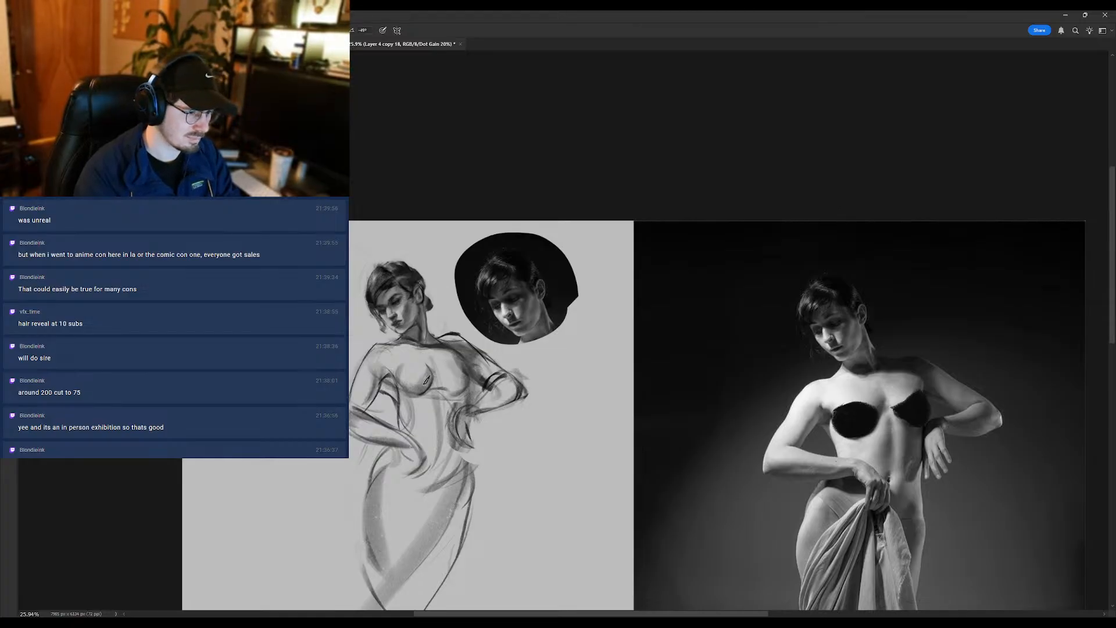
pyautogui.press('e')
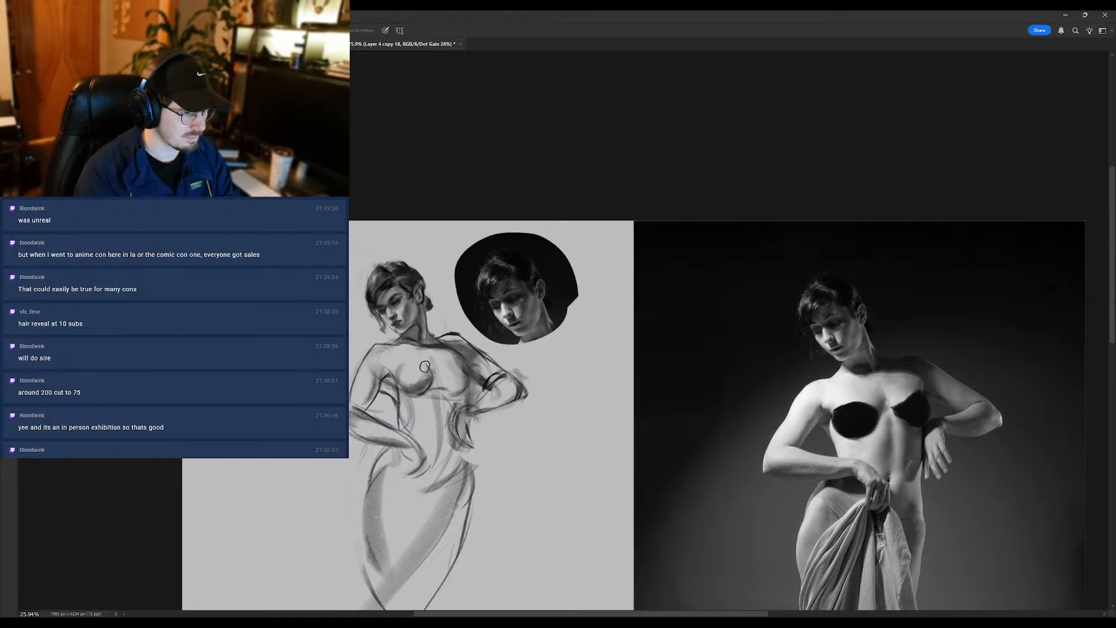
pyautogui.press('b')
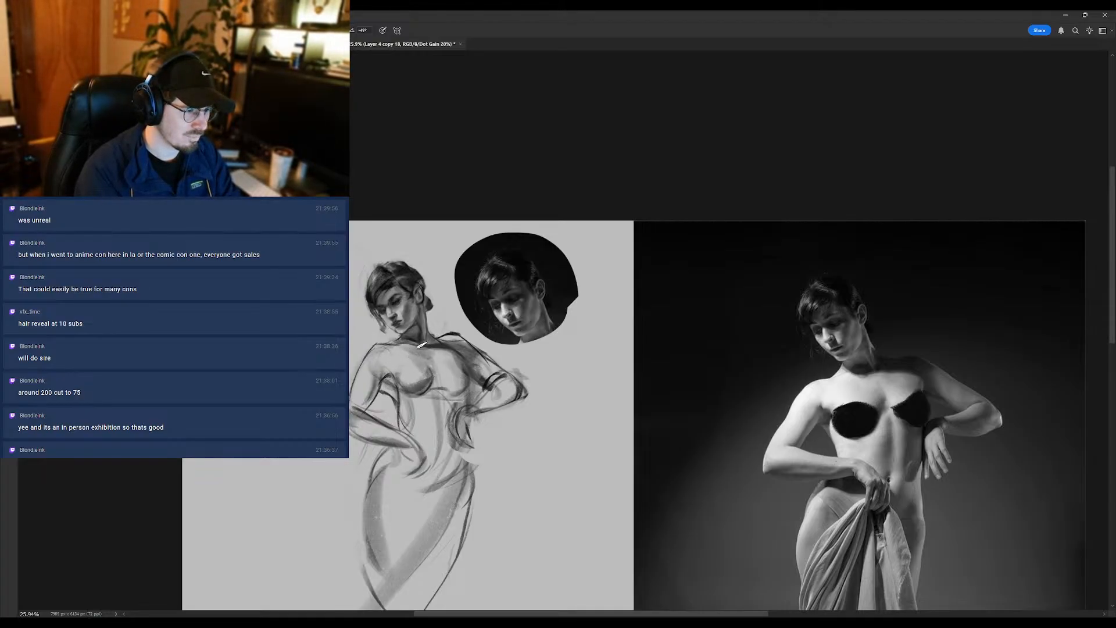
pyautogui.moveTo(422, 344); pyautogui.dragTo(389, 345)
pyautogui.press('e')
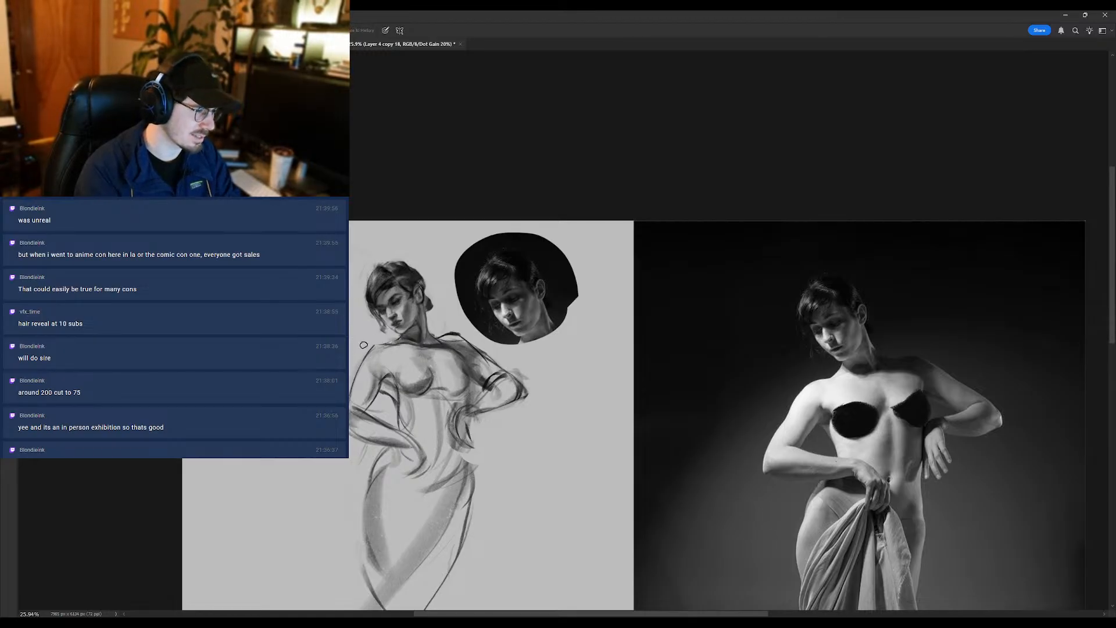
# - Refine the armpit, forearm and wrist of the arm crossing the waist, alternating Brush and Eraser
pyautogui.press('b')
pyautogui.press('e')
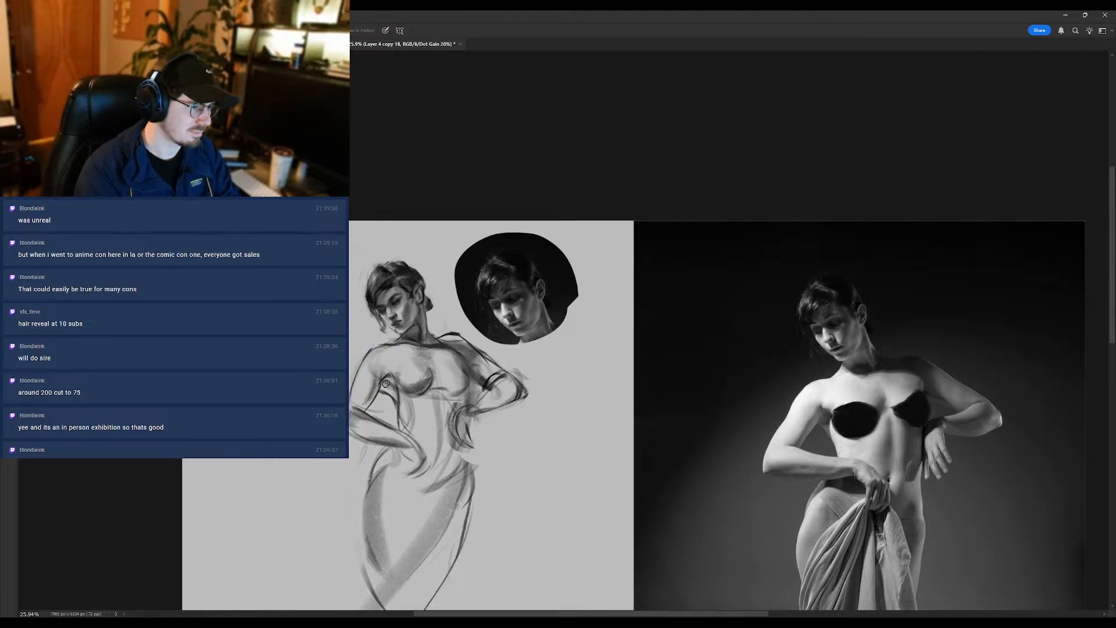
pyautogui.press('b')
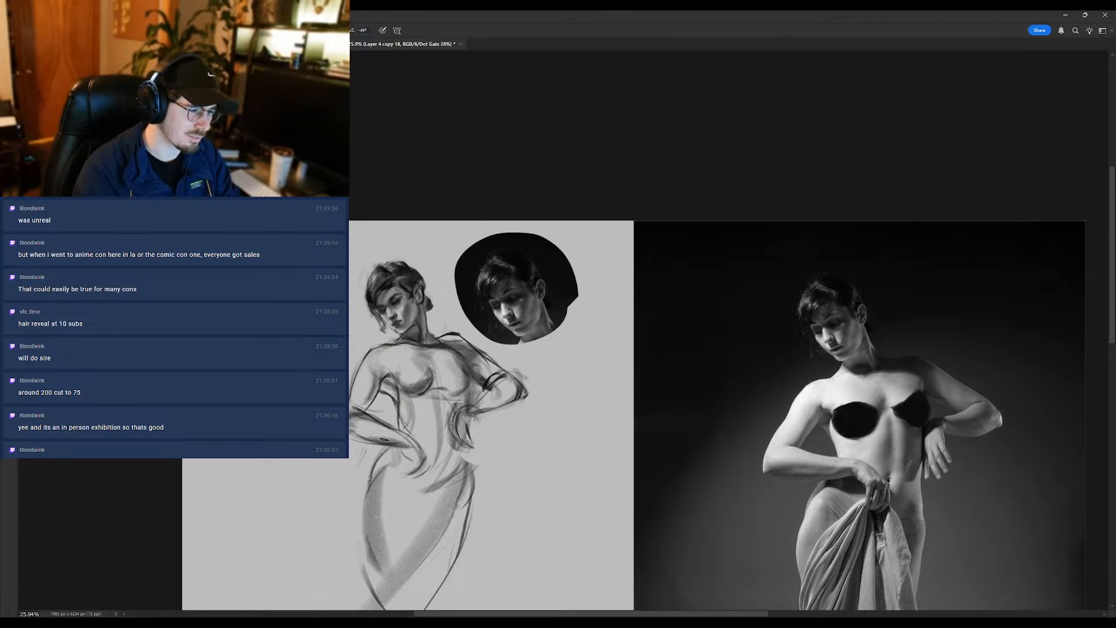
pyautogui.press('e')
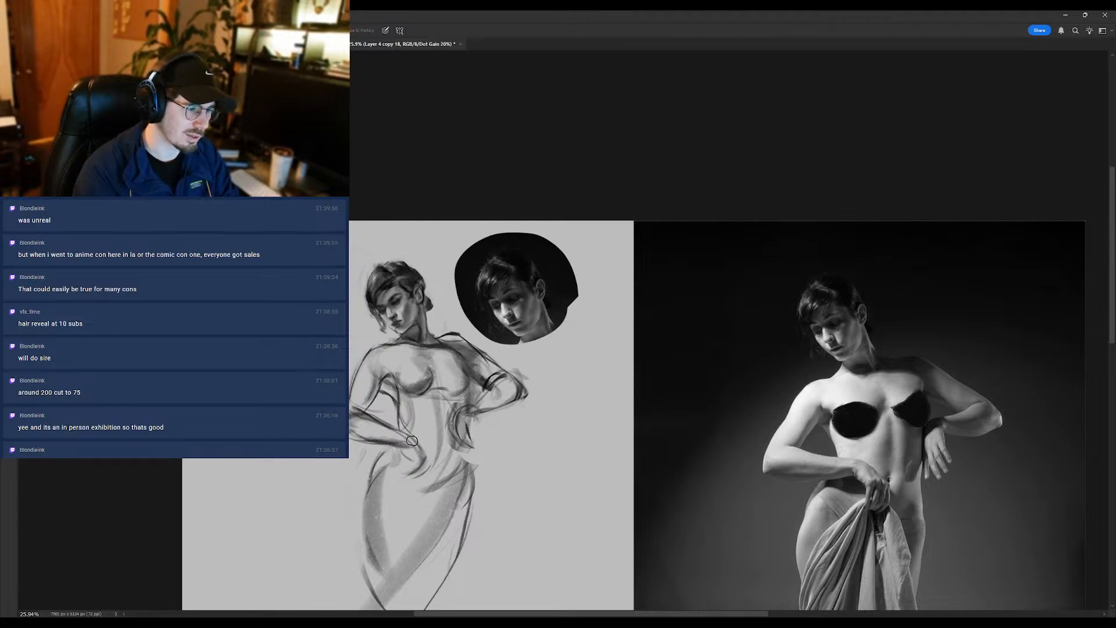
pyautogui.press('b')
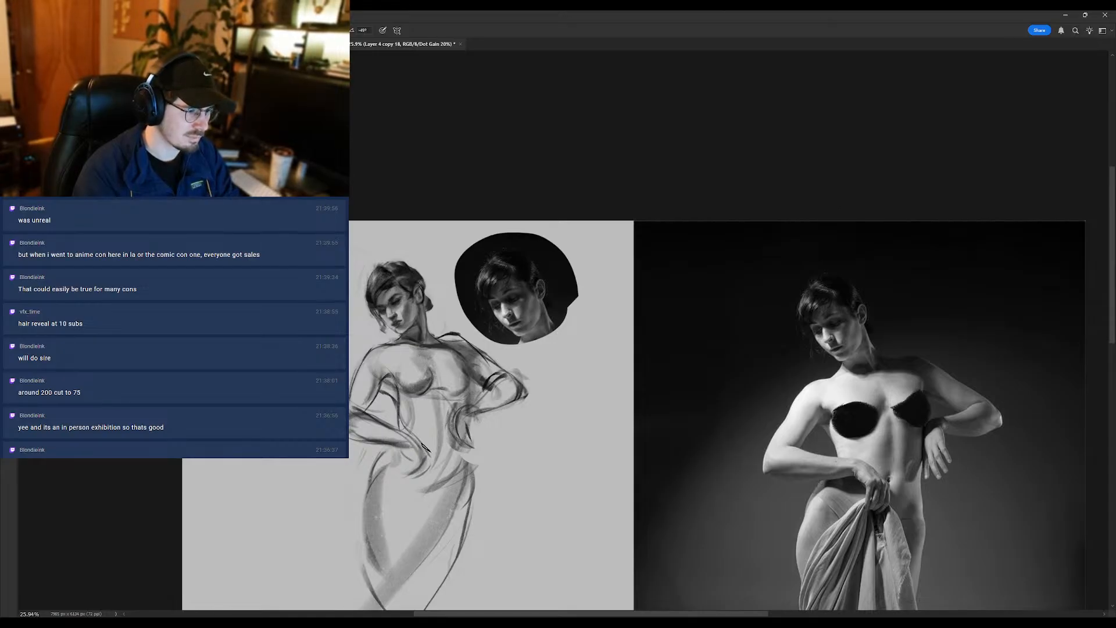
# - Define the fingers of the hand at the waist with dark Brush strokes and lighten the area beside the far elbow
pyautogui.moveTo(396, 414); pyautogui.dragTo(391, 368)
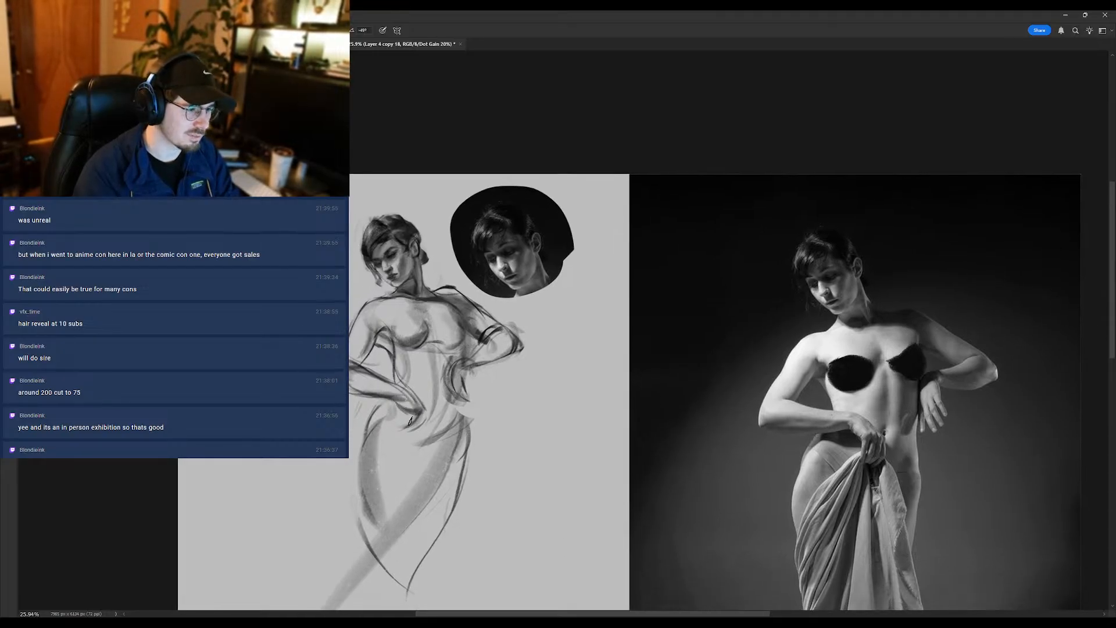
pyautogui.moveTo(426, 407); pyautogui.dragTo(413, 433)
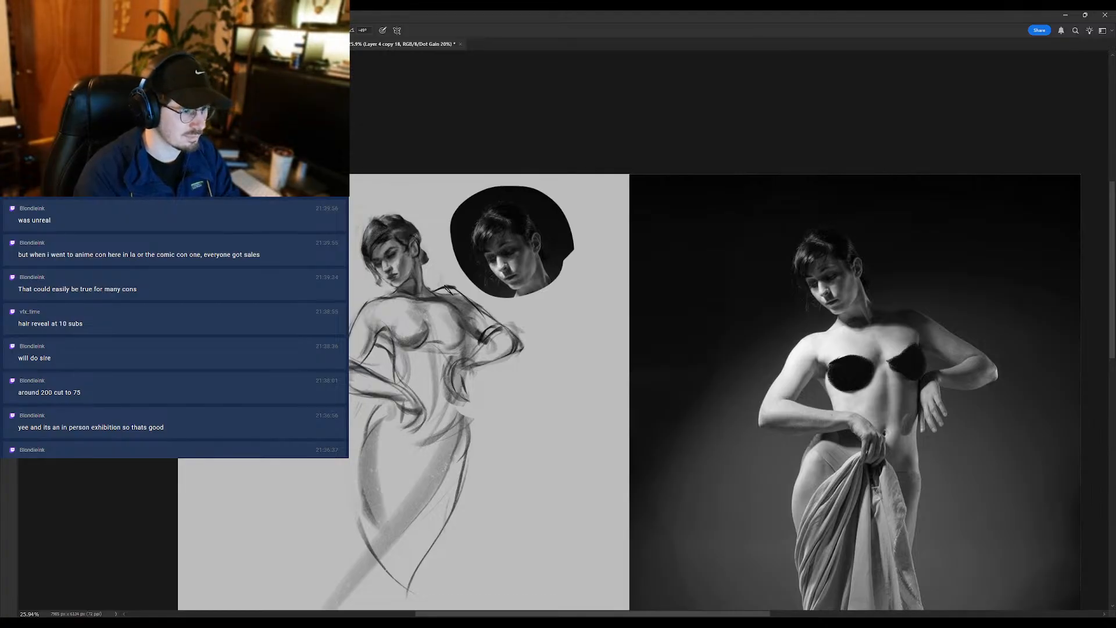
pyautogui.press('e')
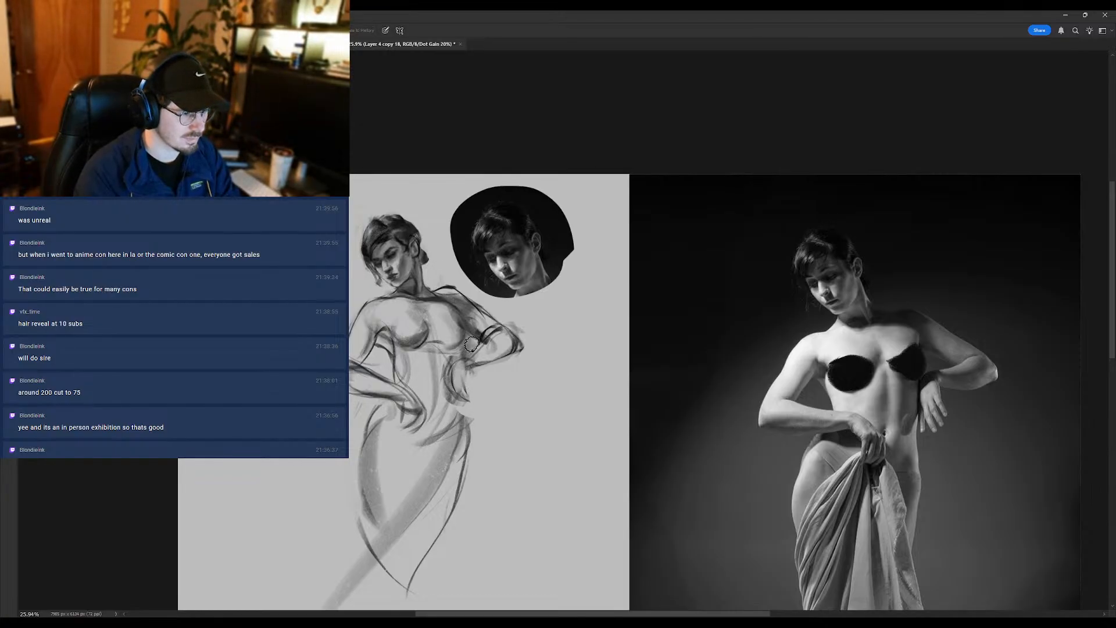
pyautogui.press('b')
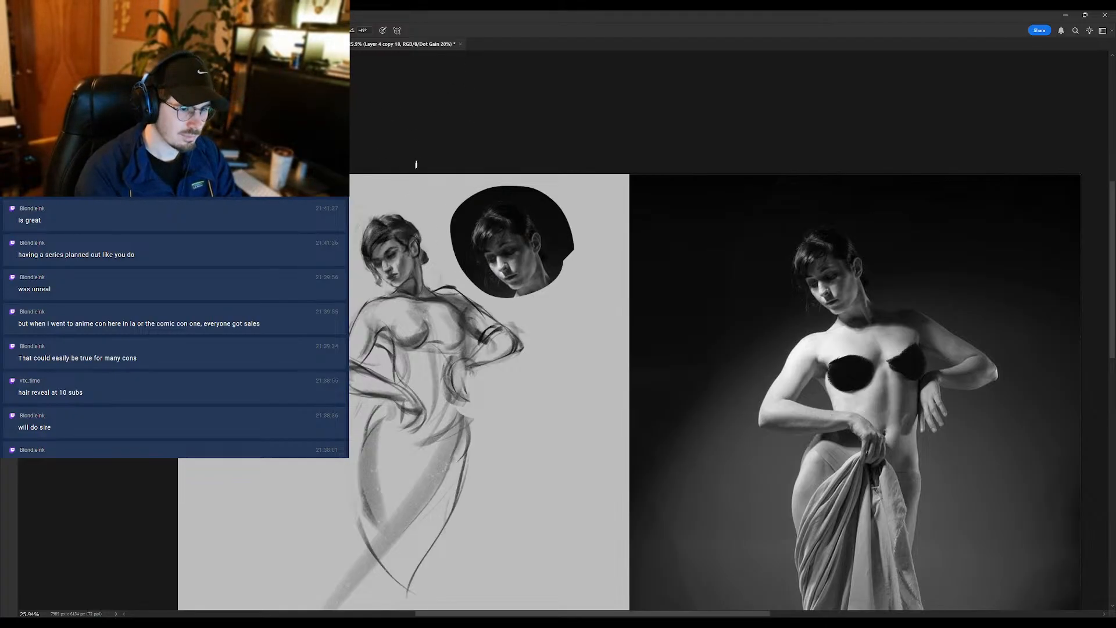
# - Smudge the shading around the eyes and nose of the sketched face and touch it up with Brush strokes
pyautogui.scroll(2, 392, 249)
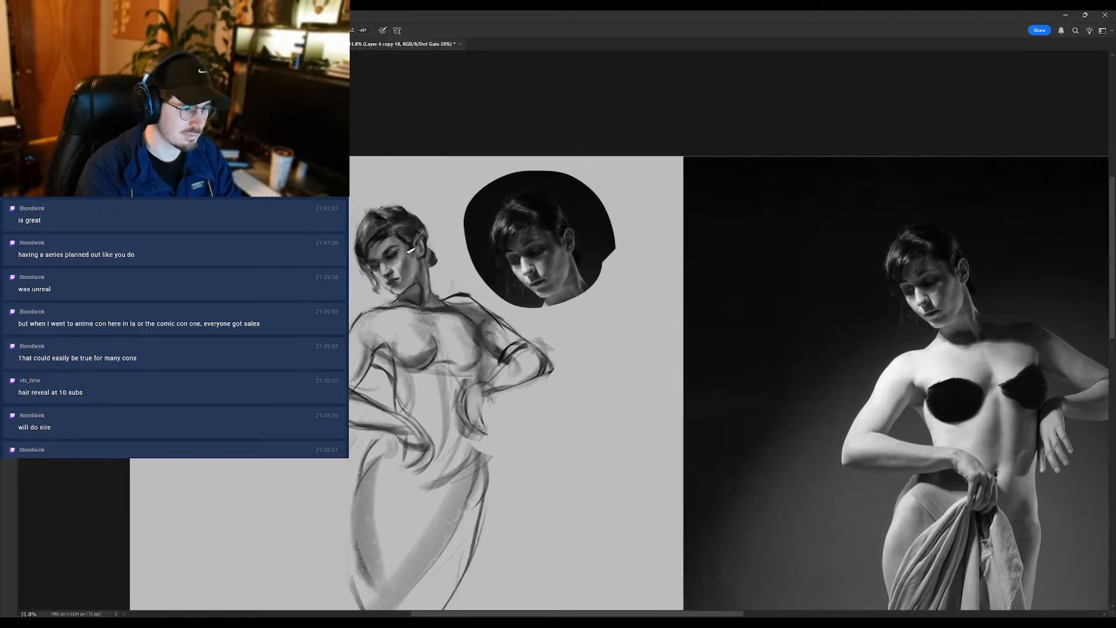
pyautogui.press('r')
pyautogui.moveTo(382, 247)
pyautogui.mouseDown()
pyautogui.moveTo(407, 241)
pyautogui.moveTo(394, 255)
pyautogui.mouseUp()
pyautogui.scroll(-2, 394, 254)
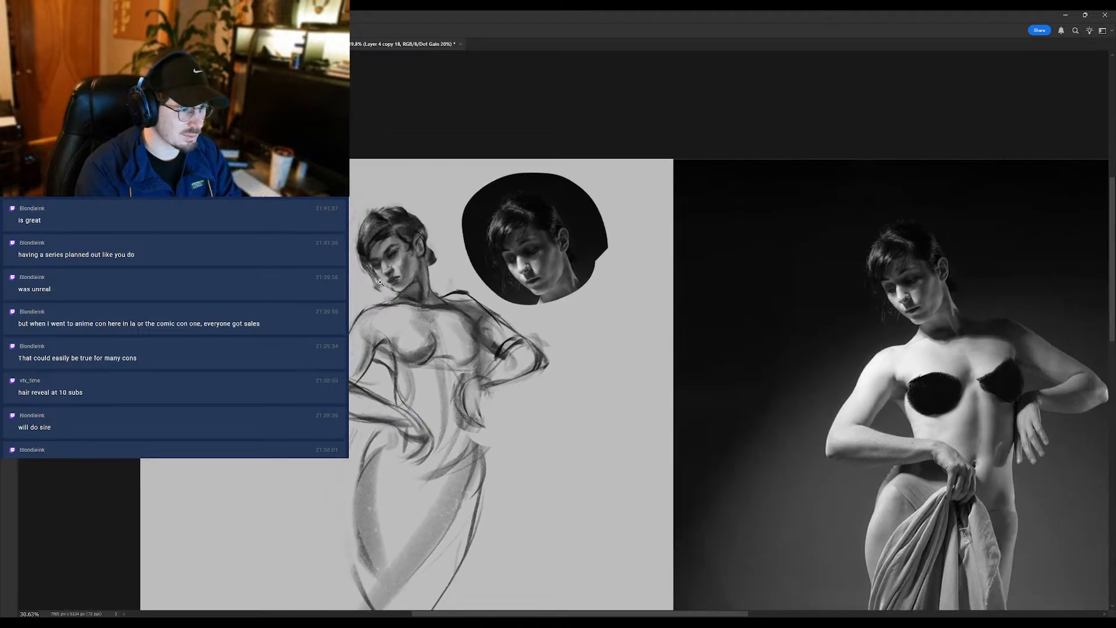
pyautogui.press('b')
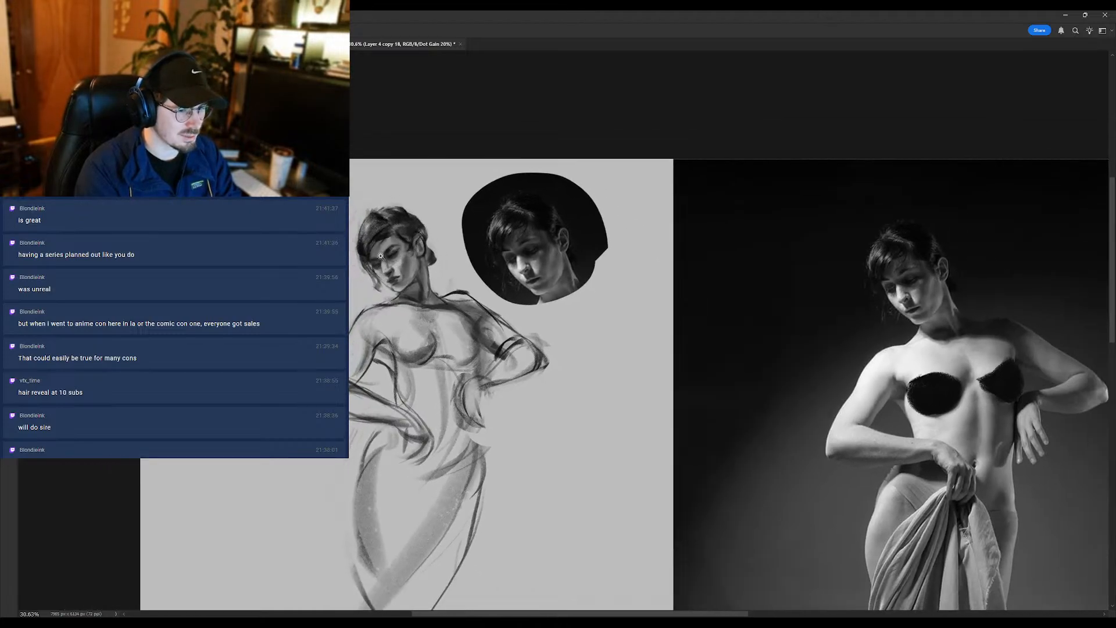
pyautogui.scroll(2, 380, 258)
pyautogui.keyDown('alt'); pyautogui.click(398, 258); pyautogui.keyUp('alt')
pyautogui.moveTo(397, 250); pyautogui.dragTo(322, 272)
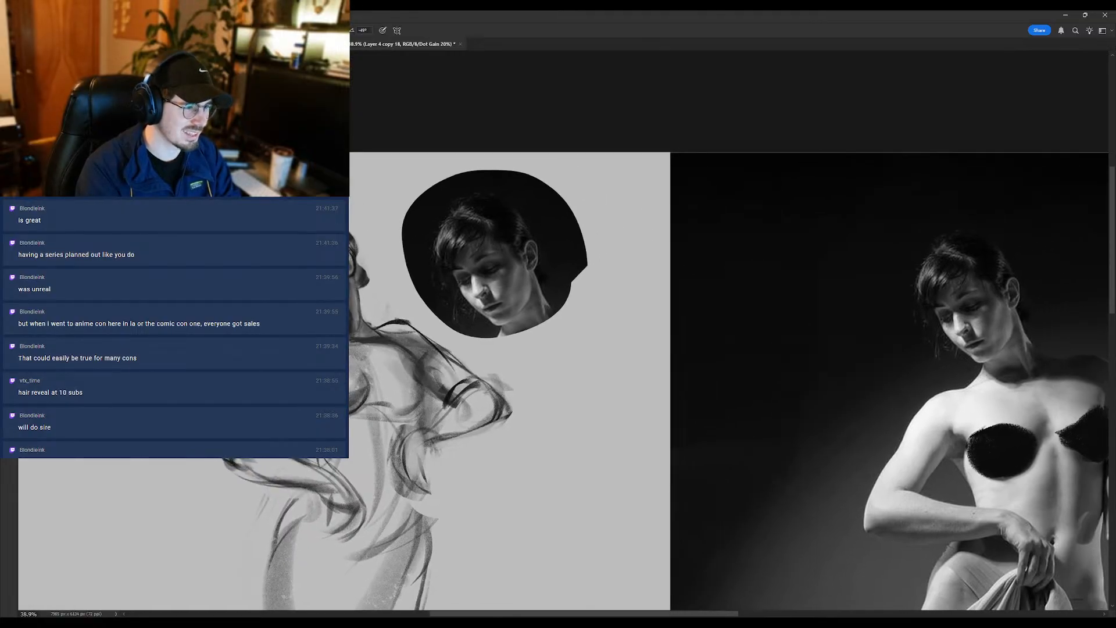
# - Refine the features of the sketched face against the enlarged head reference, alternating Brush and Eraser
pyautogui.scroll(2, 322, 270)
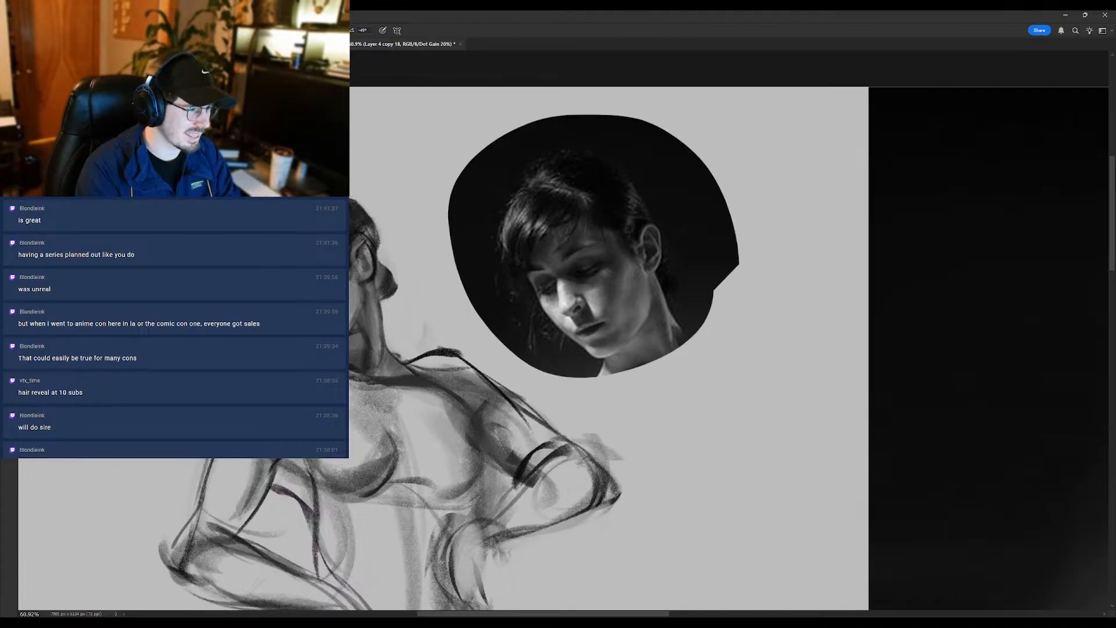
pyautogui.moveTo(295, 294)
pyautogui.mouseDown()
pyautogui.moveTo(217, 293)
pyautogui.moveTo(304, 293)
pyautogui.mouseUp()
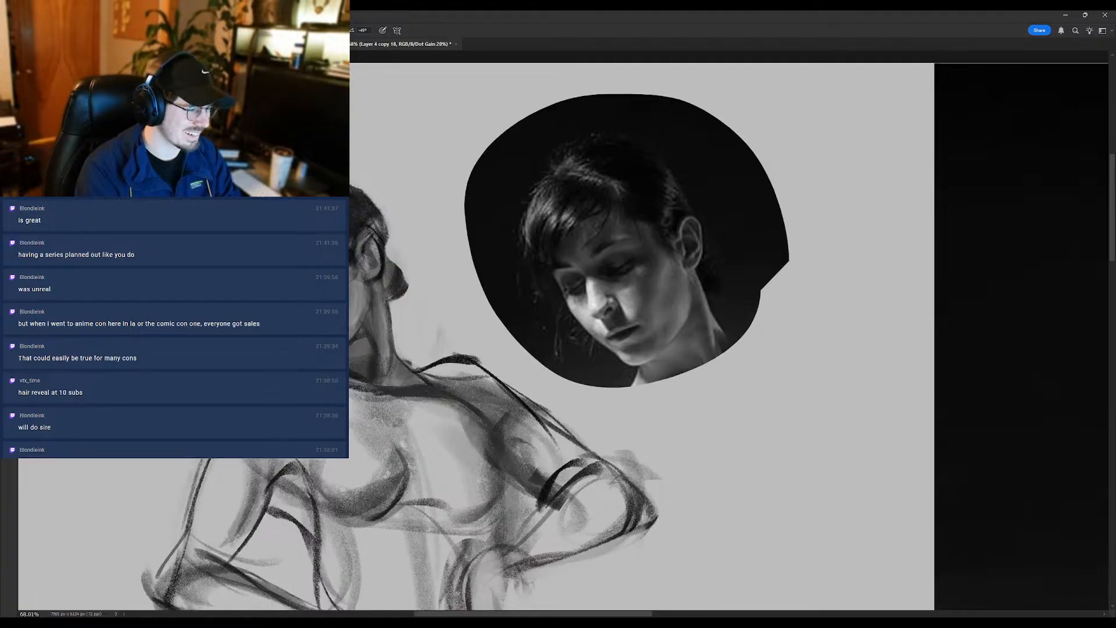
pyautogui.moveTo(314, 268); pyautogui.dragTo(283, 267)
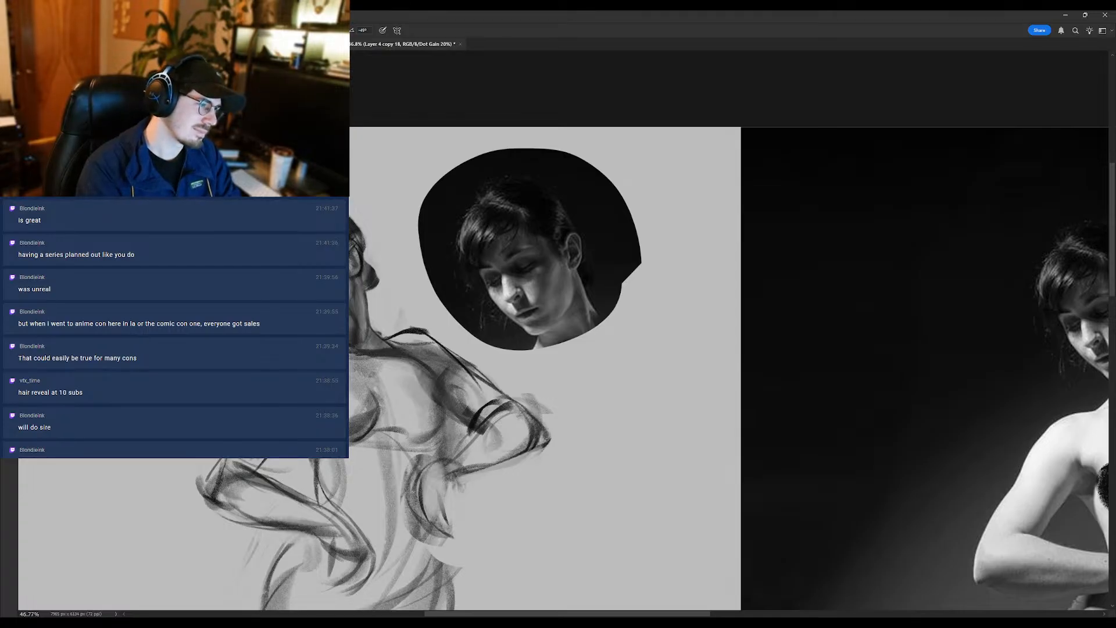
pyautogui.moveTo(312, 282)
pyautogui.mouseDown()
pyautogui.moveTo(248, 275)
pyautogui.moveTo(342, 271)
pyautogui.moveTo(295, 286)
pyautogui.mouseUp()
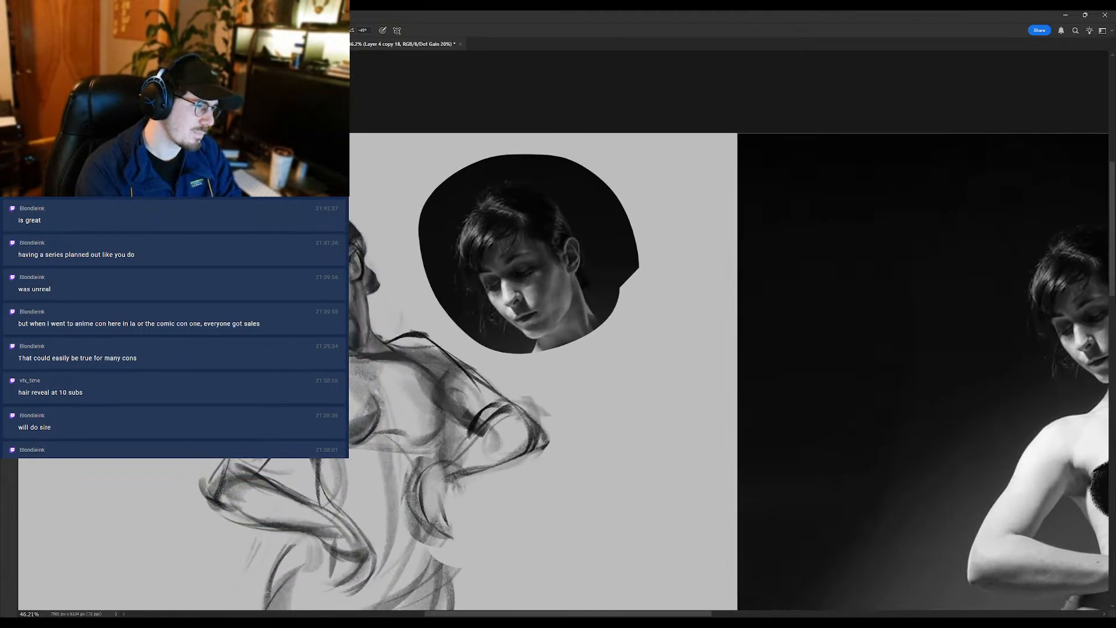
pyautogui.press('e')
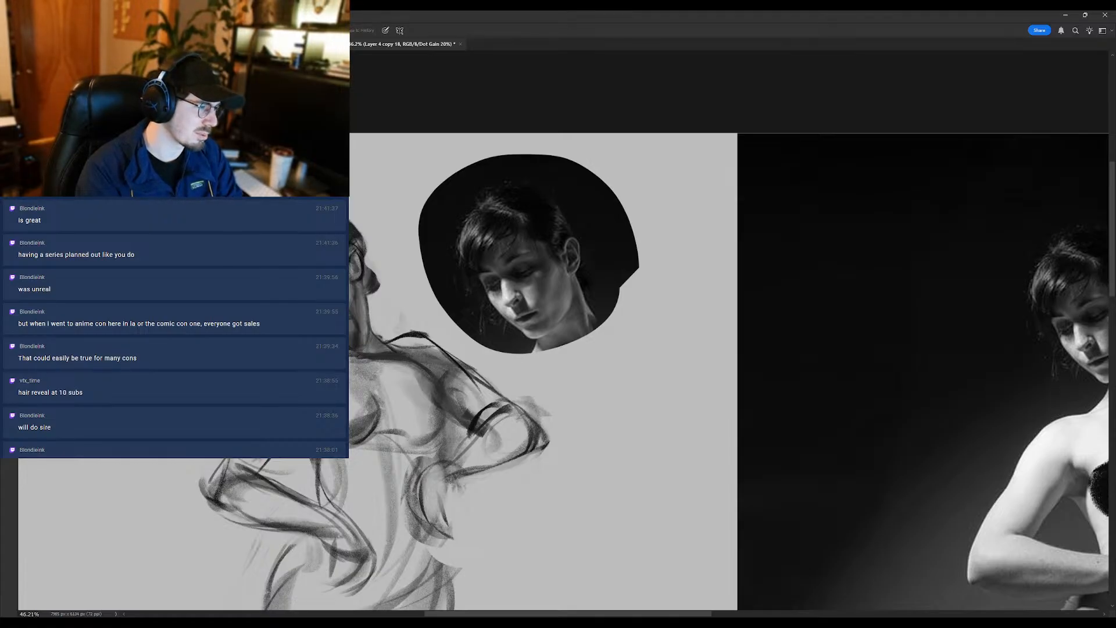
pyautogui.press('b')
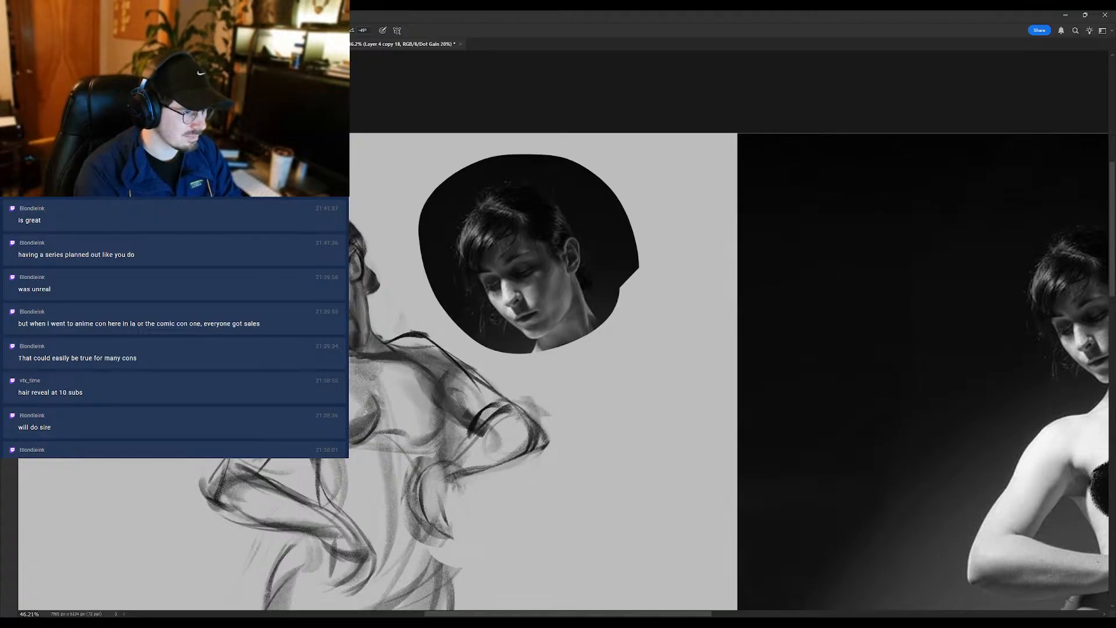
# - Lighten the dark shading under the near breast with an enlarged Eraser
pyautogui.scroll(-5, 326, 296)
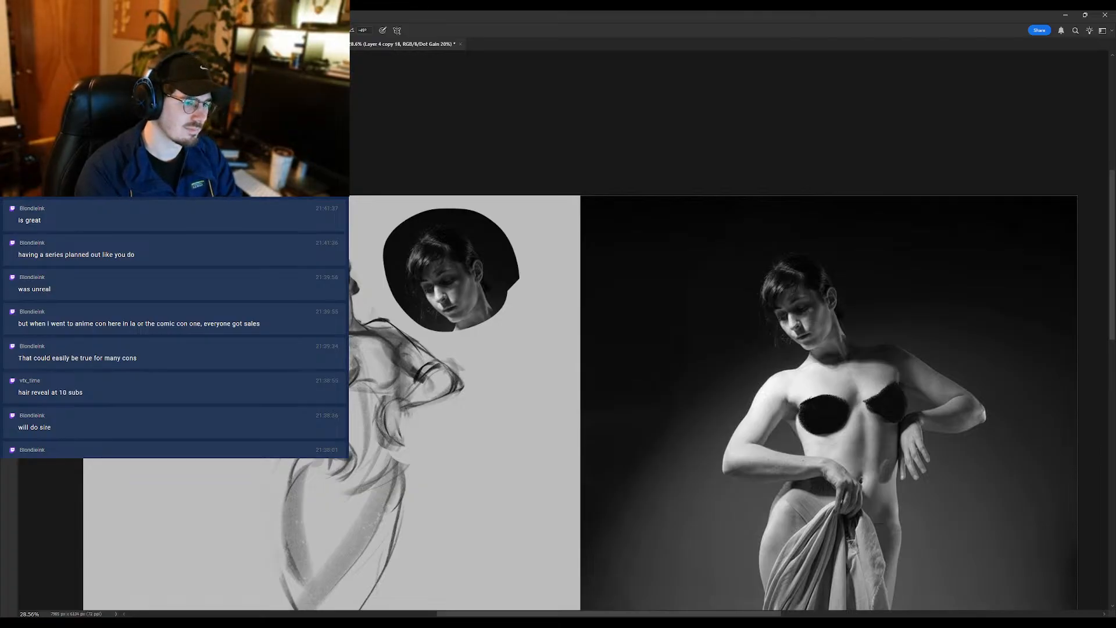
pyautogui.scroll(-1, 342, 364)
pyautogui.scroll(1, 334, 360)
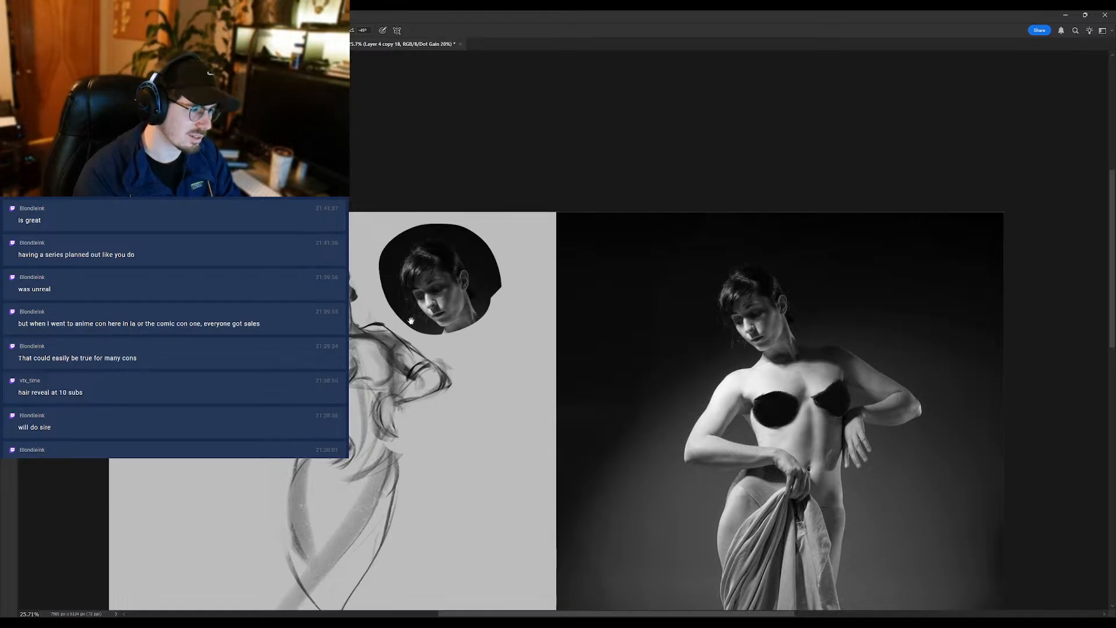
pyautogui.moveTo(407, 353); pyautogui.dragTo(411, 332)
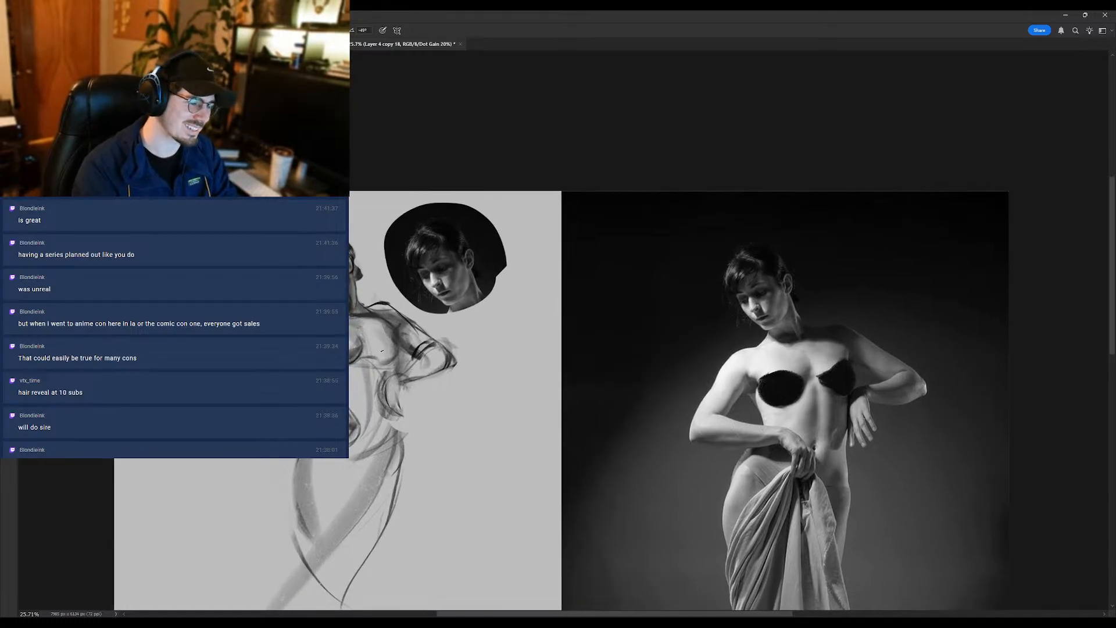
pyautogui.press('e')
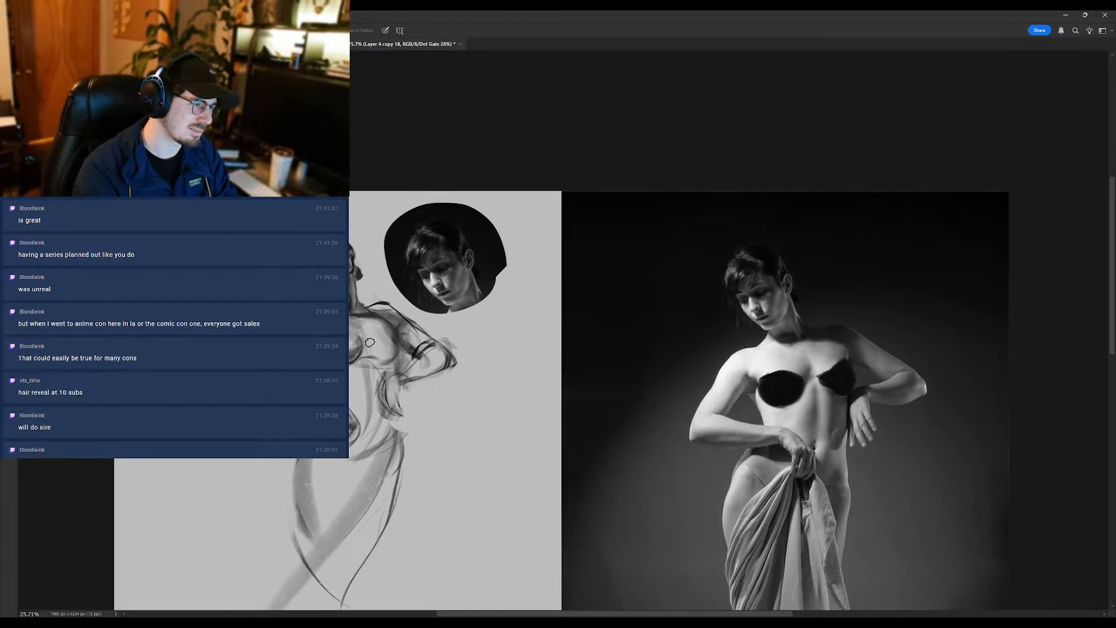
pyautogui.press(']')
pyautogui.press(']')
pyautogui.press(']')
pyautogui.press(']')
pyautogui.press(']')
pyautogui.press(']')
pyautogui.press(']')
pyautogui.press(']')
pyautogui.press(']')
pyautogui.press(']')
pyautogui.moveTo(355, 350); pyautogui.dragTo(356, 374)
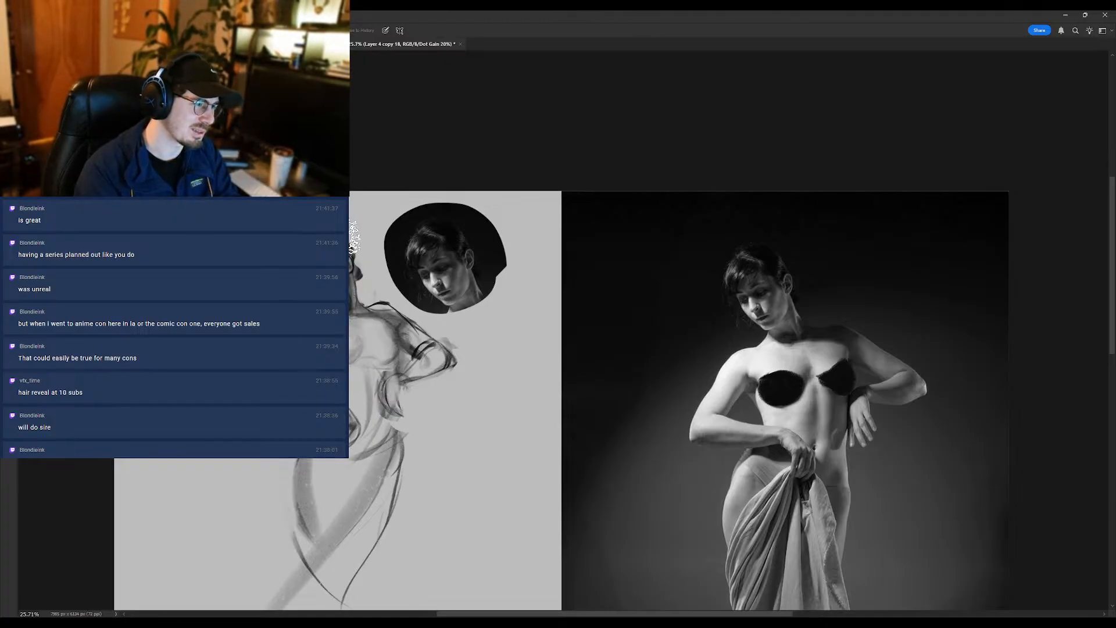
# - Rework the chest contour and the far bent arm near the elbow, alternating Brush and Eraser
pyautogui.scroll(1, 348, 352)
pyautogui.press('b')
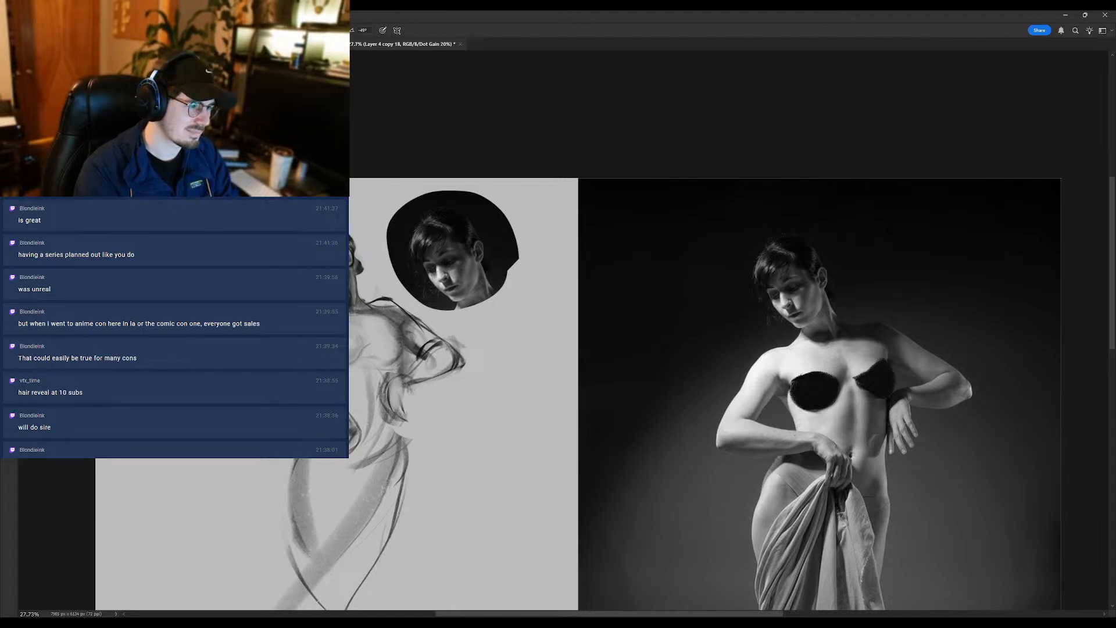
pyautogui.press('e')
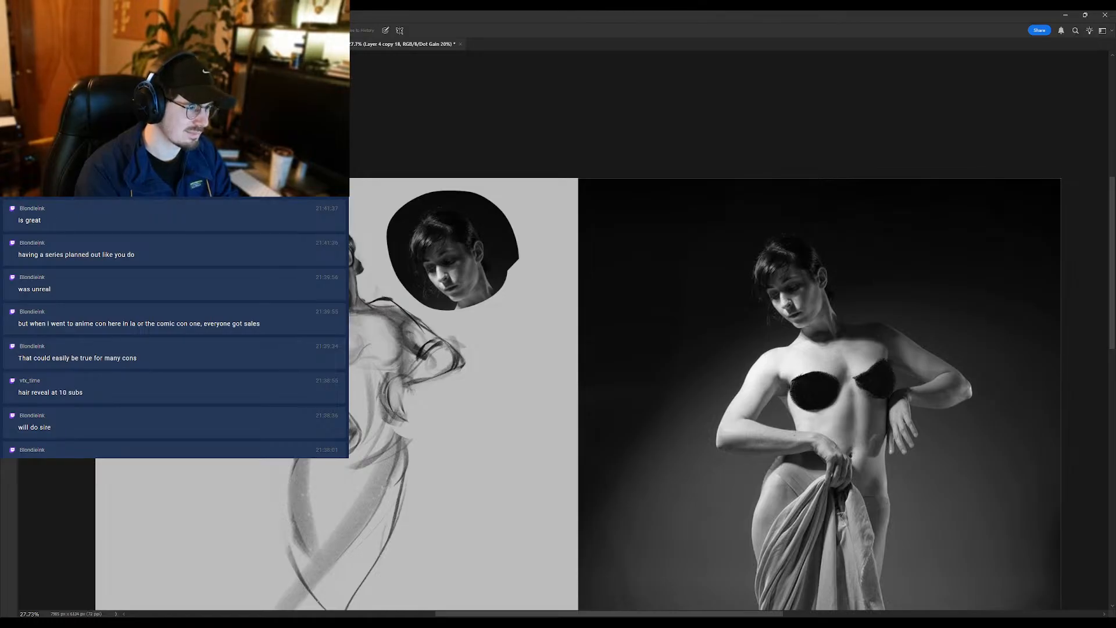
pyautogui.press('b')
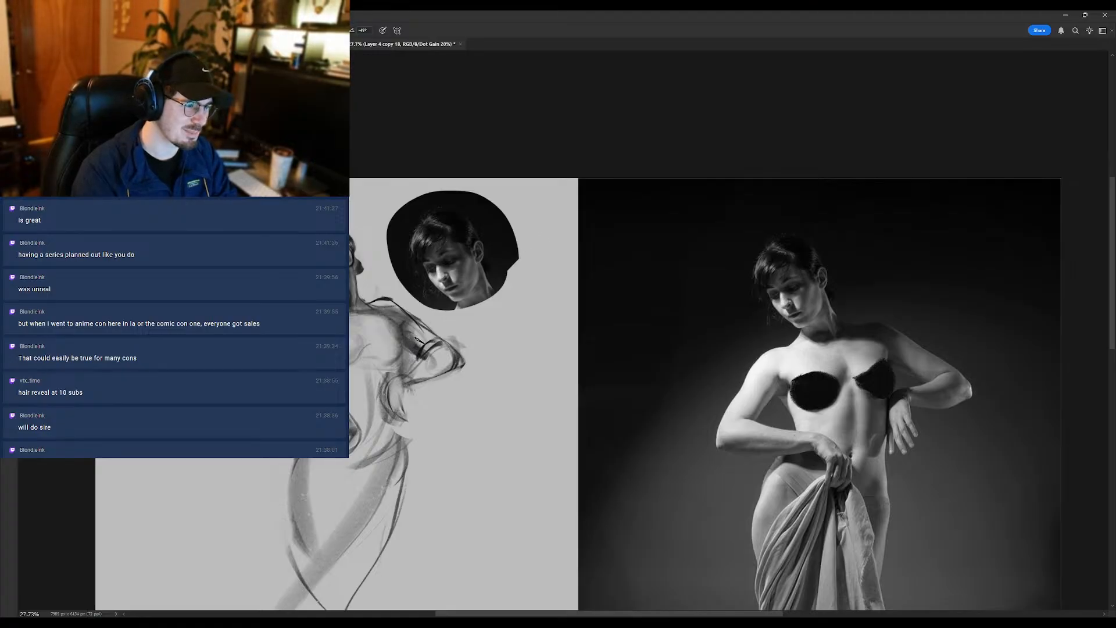
pyautogui.press('e')
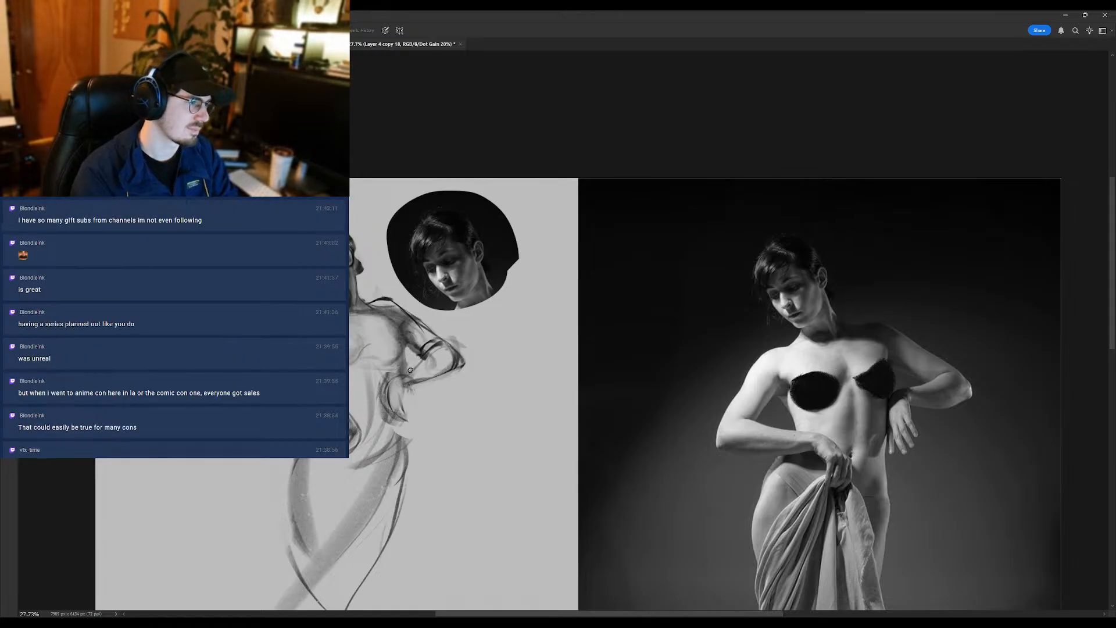
# - Mirror the canvas and darken the fringe above the forehead with Brush strokes, cleaning the hair's outer edge with the Eraser
pyautogui.scroll(-2, 423, 377)
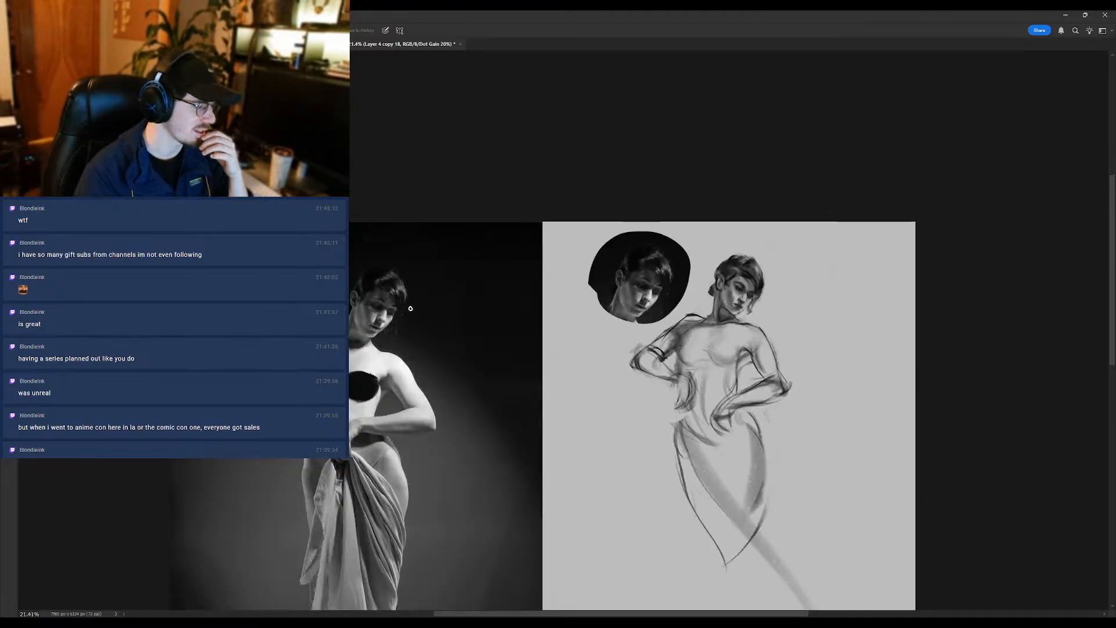
pyautogui.scroll(1, 714, 279)
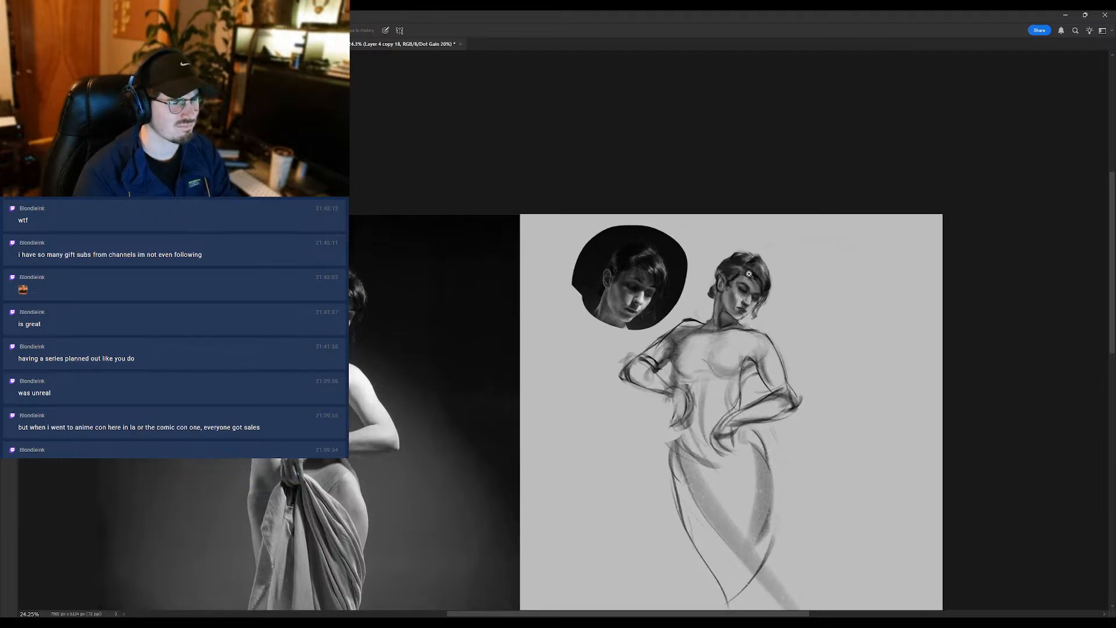
pyautogui.scroll(2, 748, 274)
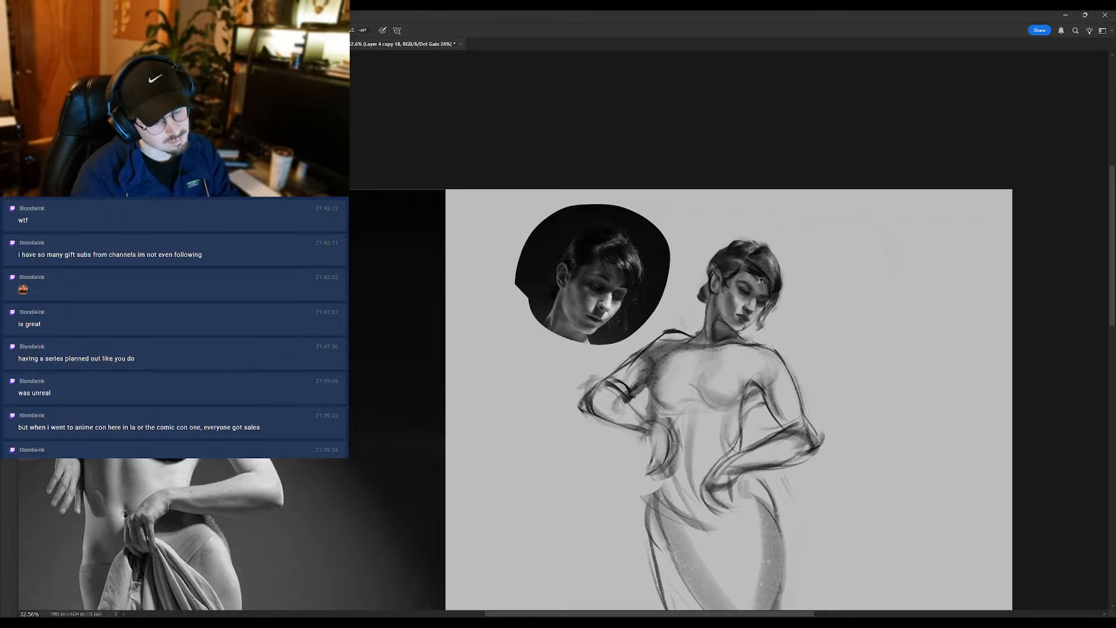
pyautogui.keyDown('alt'); pyautogui.click(756, 286); pyautogui.keyUp('alt')
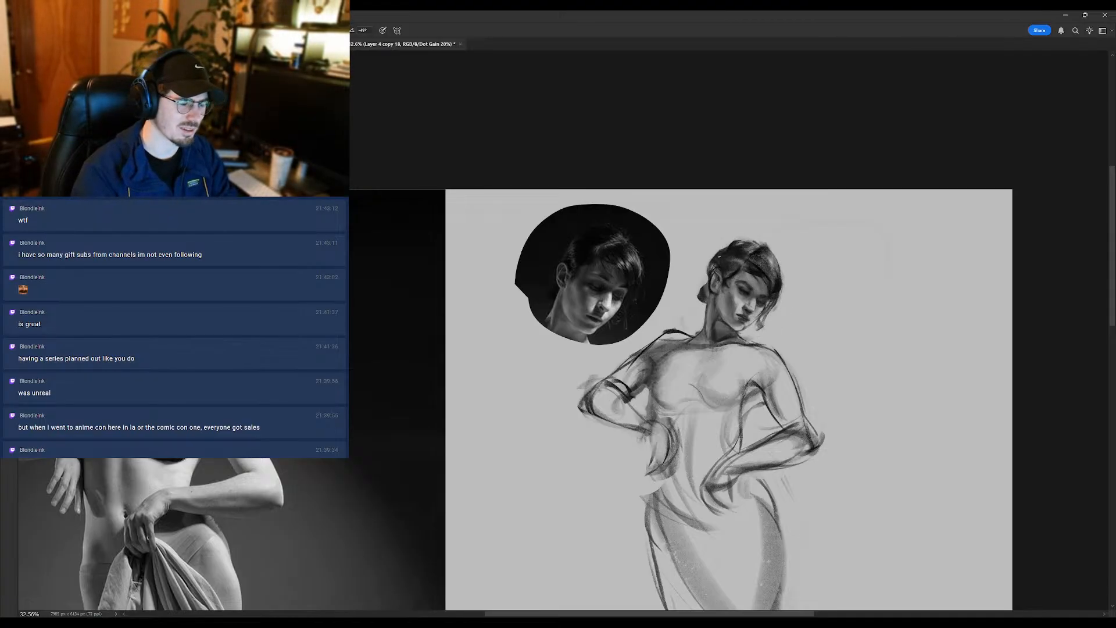
pyautogui.press('e')
pyautogui.press('b')
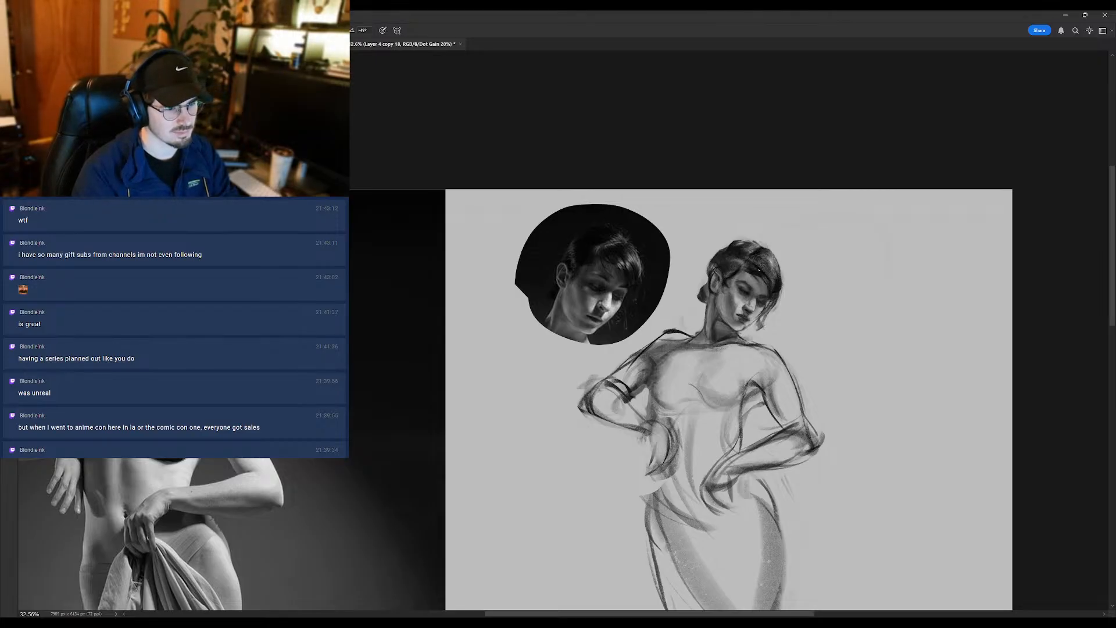
pyautogui.keyDown('alt'); pyautogui.click(761, 271); pyautogui.keyUp('alt')
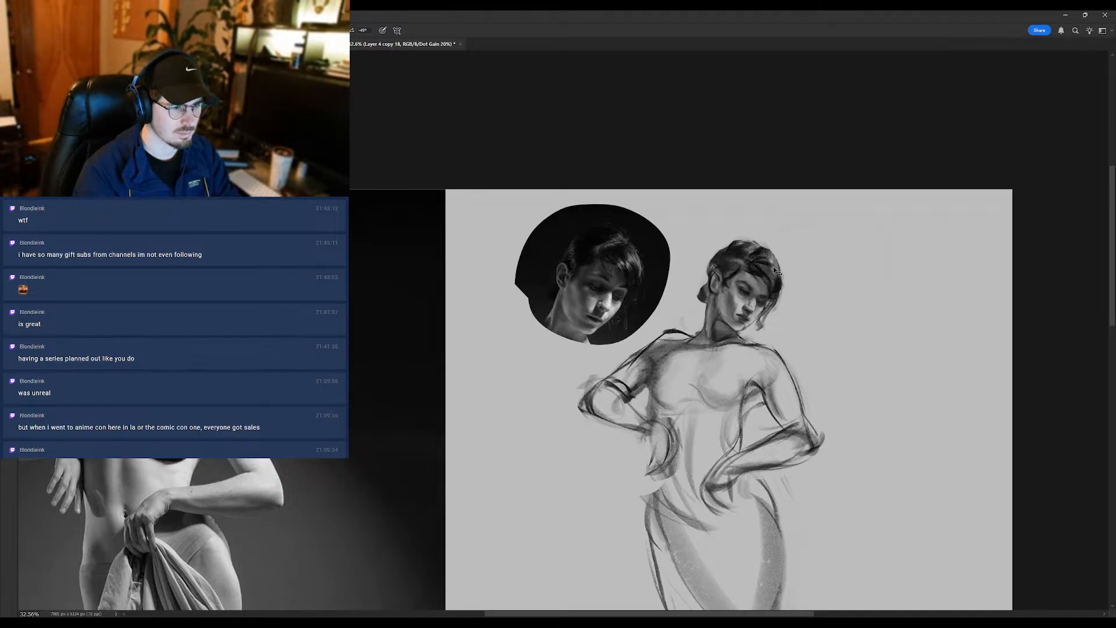
pyautogui.moveTo(773, 264); pyautogui.dragTo(762, 265)
pyautogui.press('e')
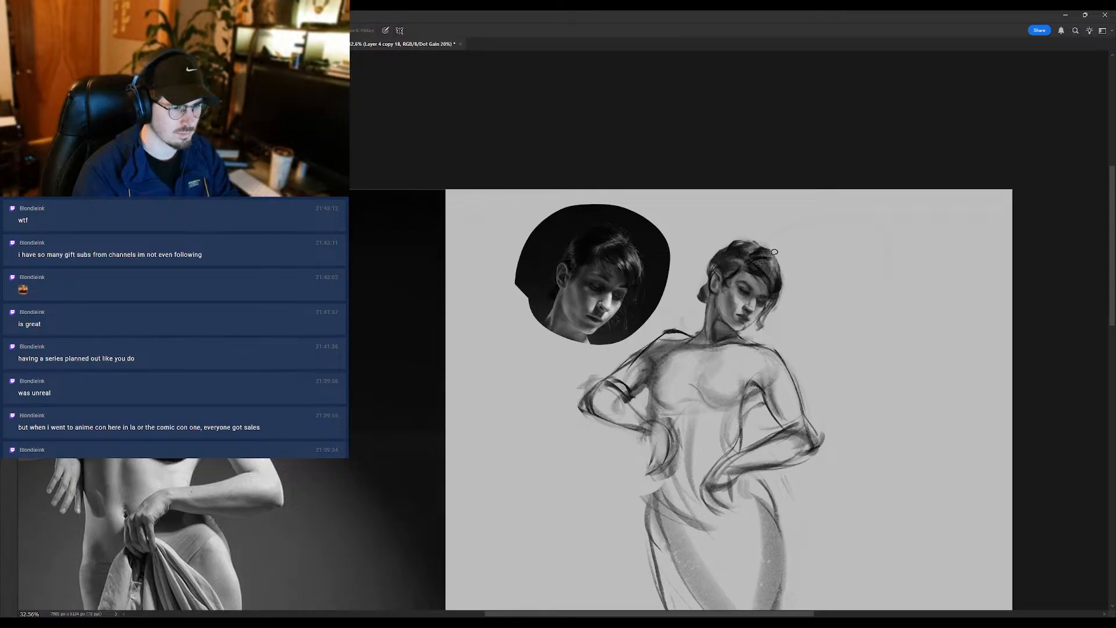
pyautogui.press('b')
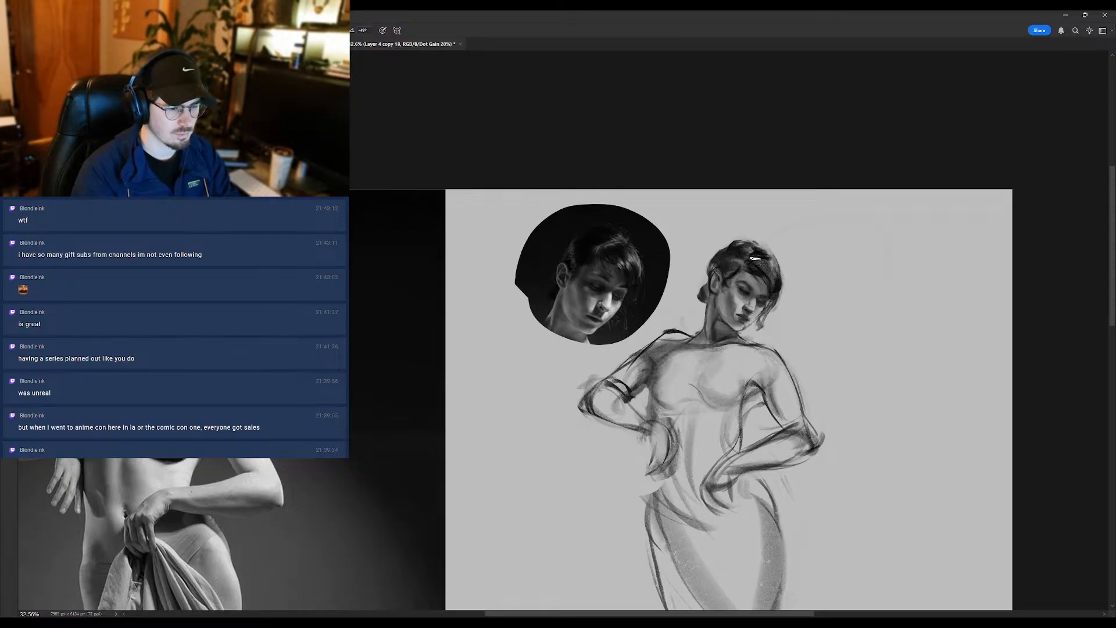
pyautogui.press('e')
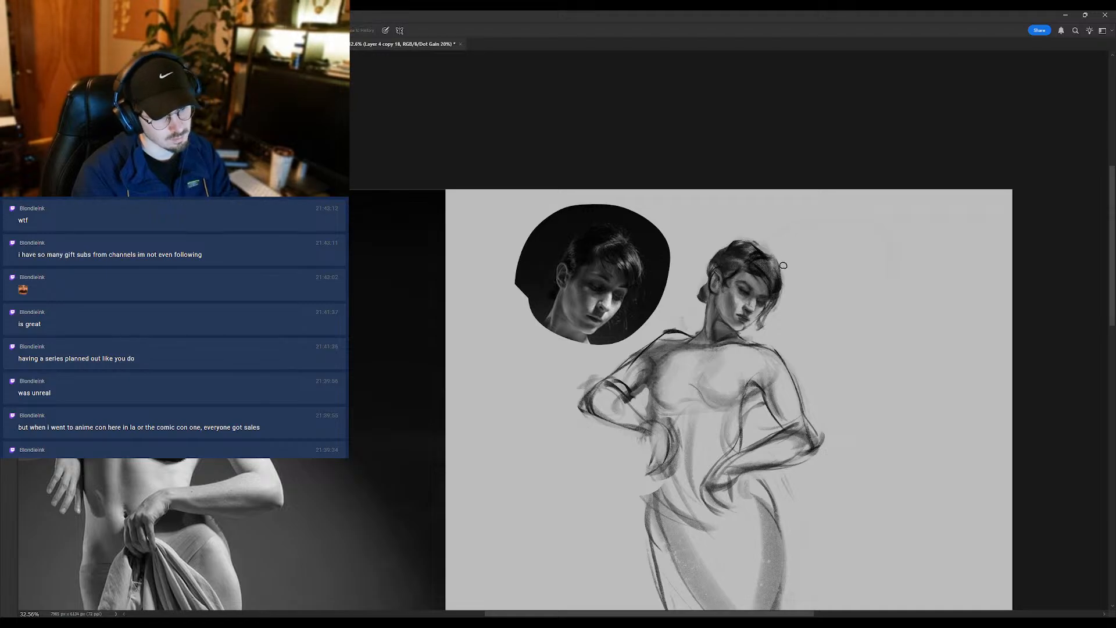
# - Smudge the area around the eyes and refine the hairline and brow with Brush and Eraser strokes
pyautogui.scroll(-3, 750, 235)
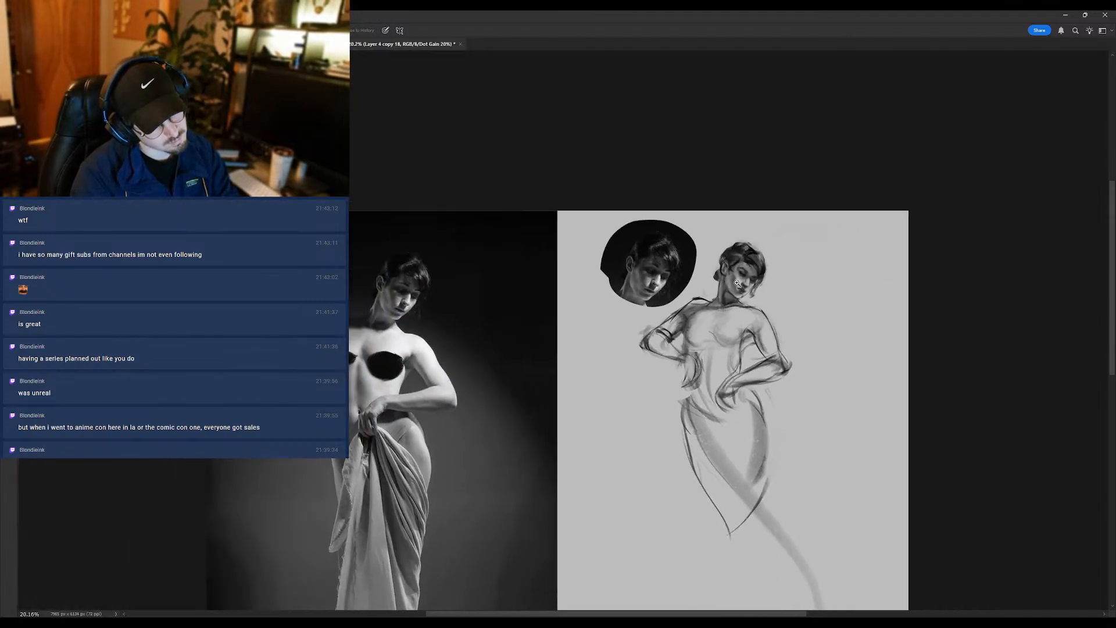
pyautogui.scroll(4, 751, 282)
pyautogui.press('r')
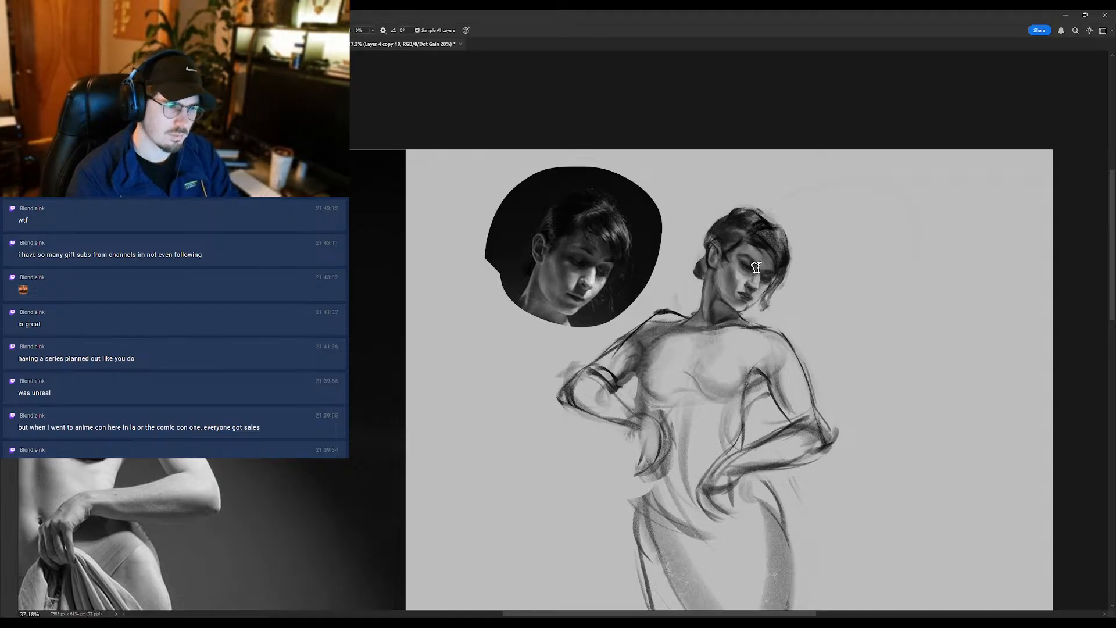
pyautogui.press('b')
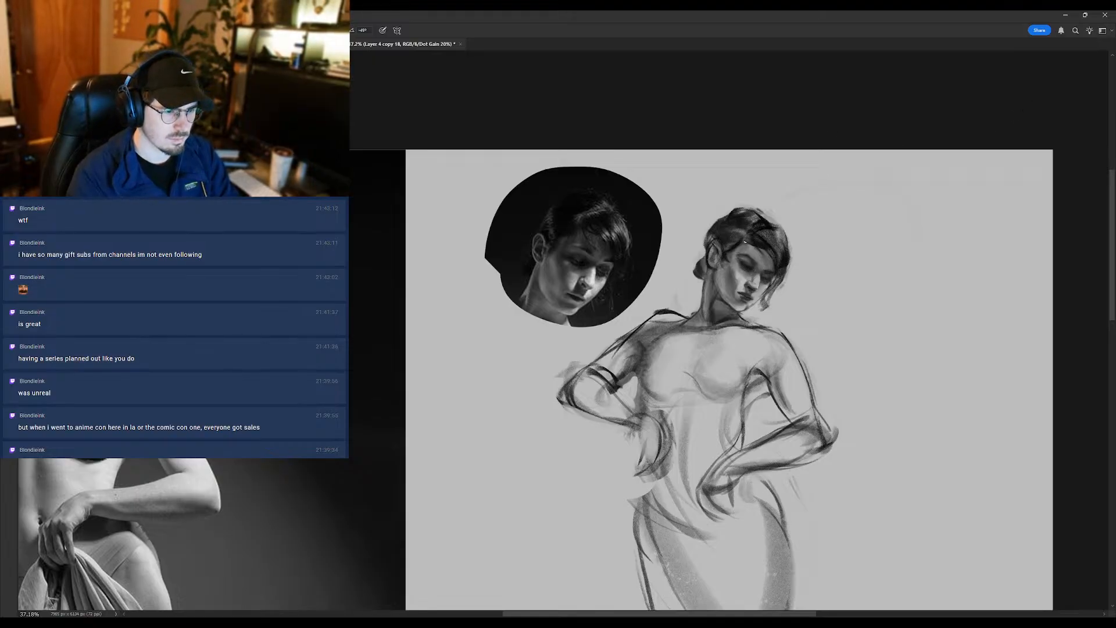
pyautogui.scroll(4, 746, 241)
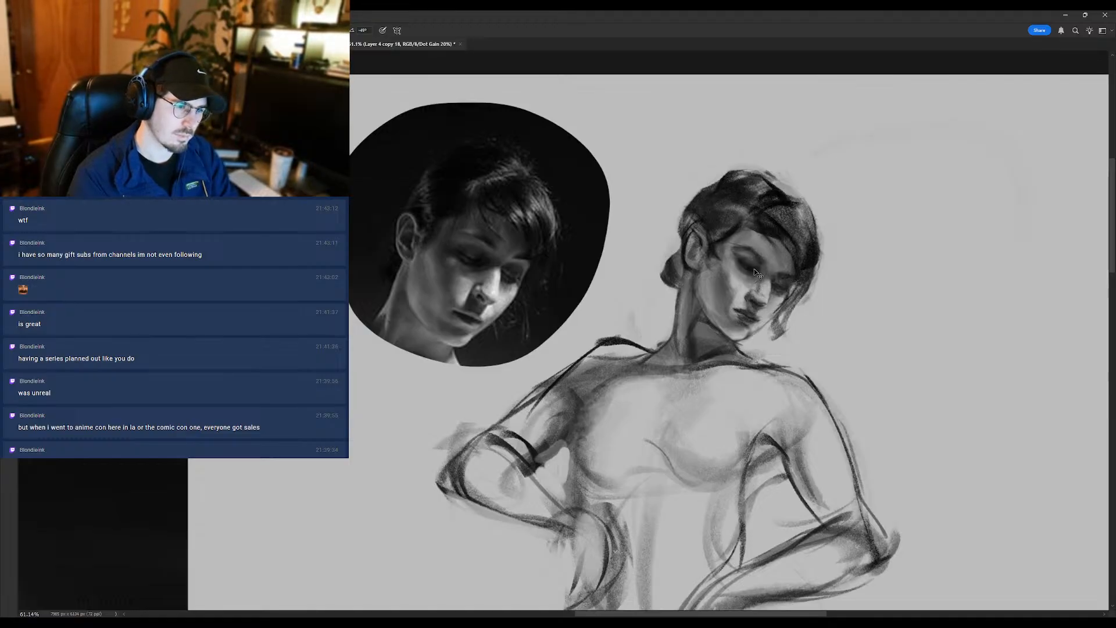
pyautogui.scroll(-6, 751, 265)
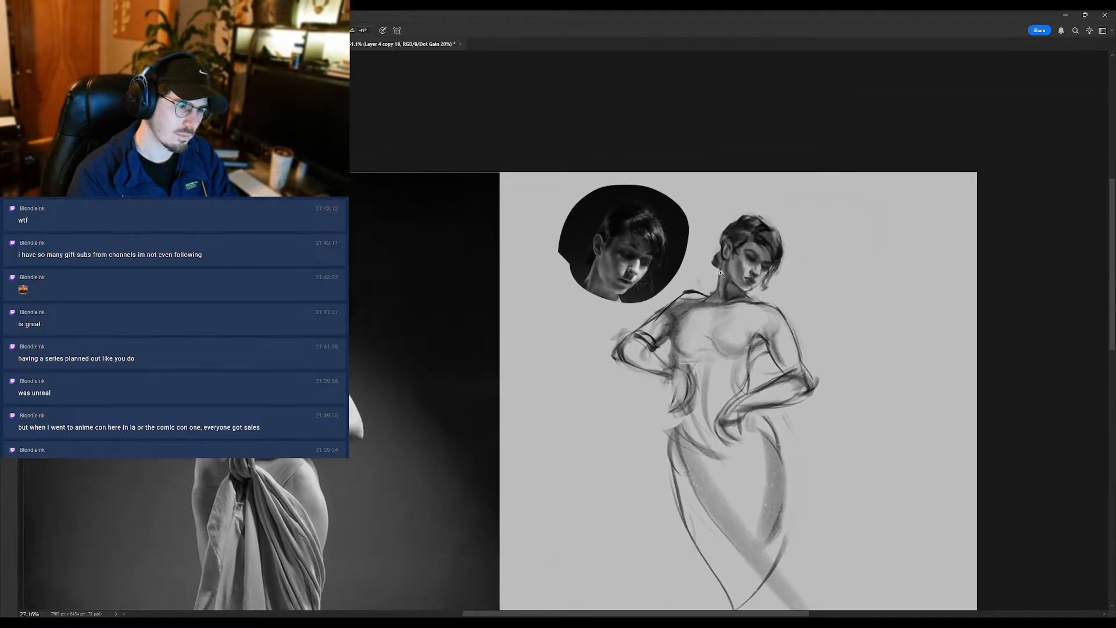
pyautogui.scroll(4, 749, 265)
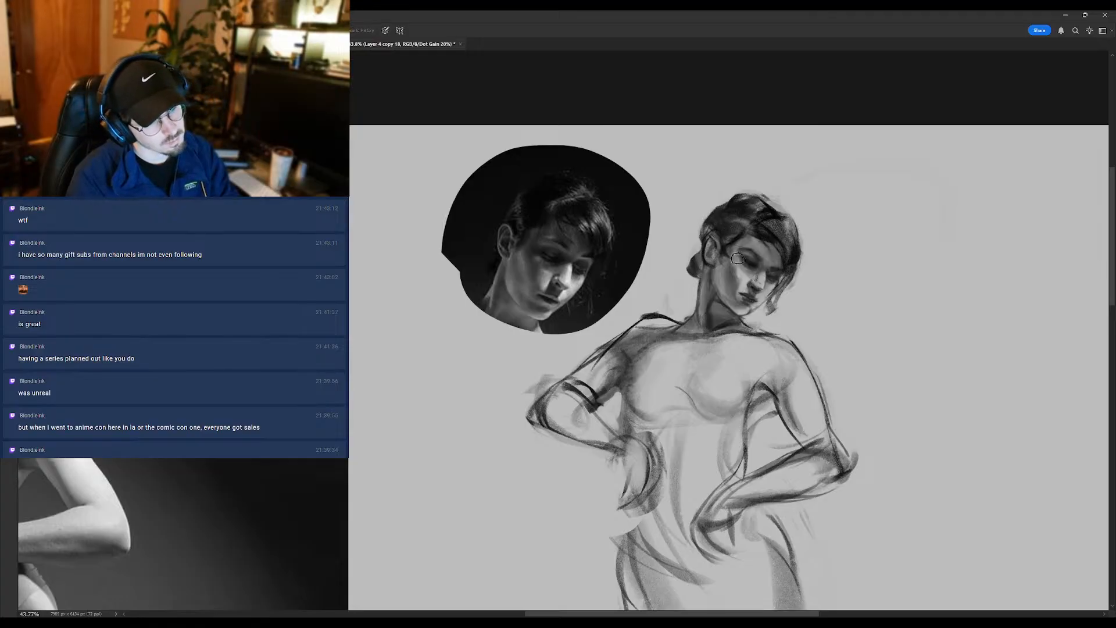
pyautogui.scroll(-2, 748, 285)
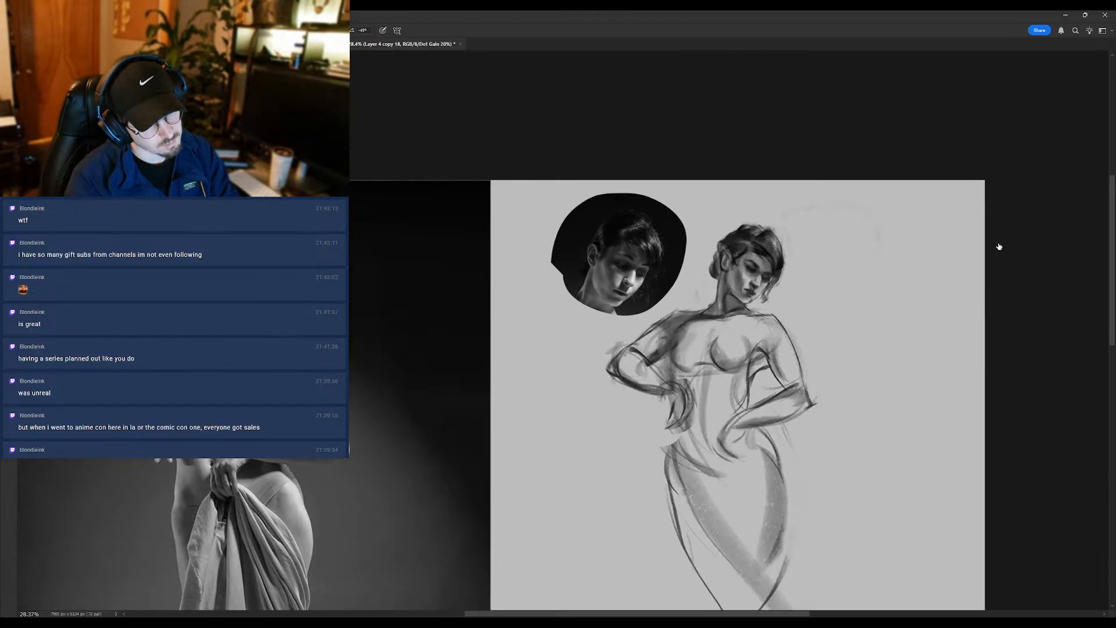
# - Toggle the working layer's visibility to compare the sketch with its earlier version, and duplicate the layer
pyautogui.click(999, 250)
pyautogui.click(999, 260)
pyautogui.click(1001, 252)
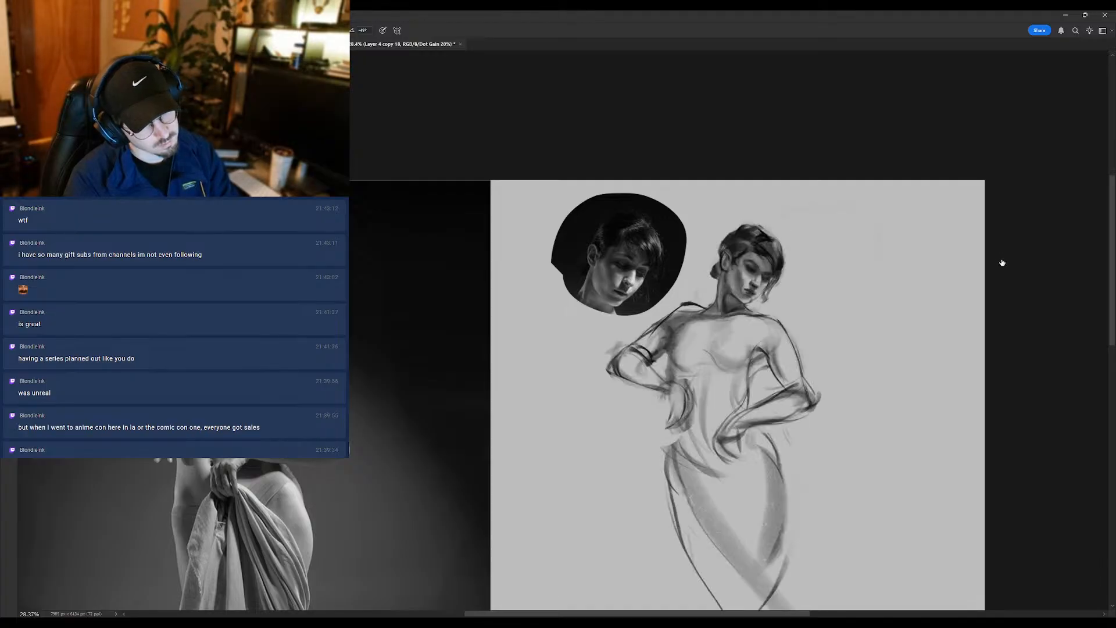
pyautogui.click(1003, 263)
pyautogui.click(1004, 262)
pyautogui.click(979, 269)
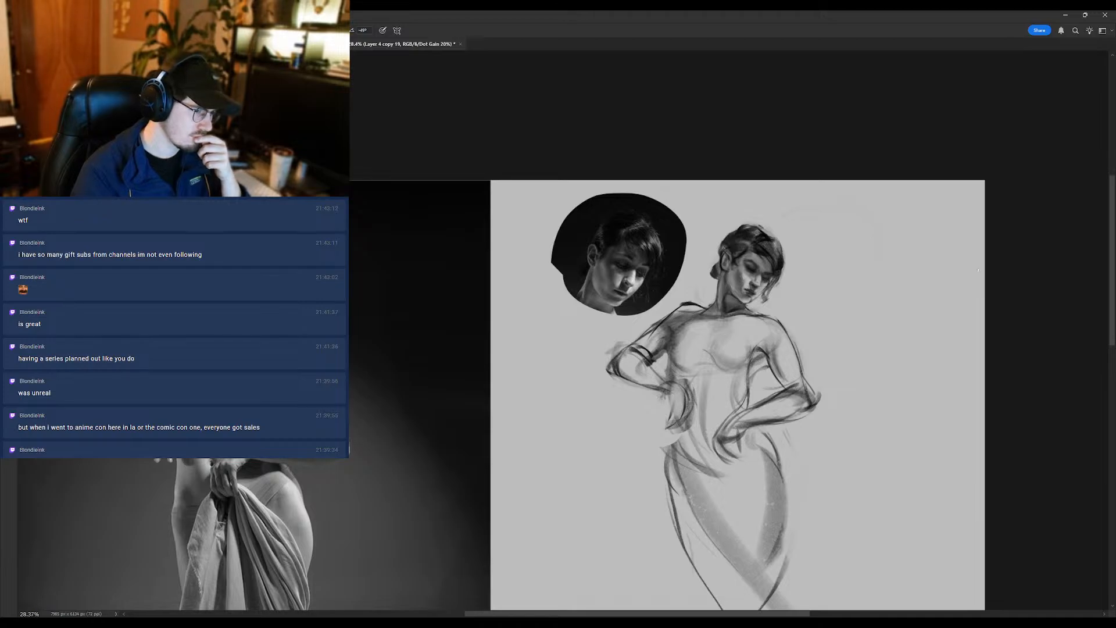
# - Mirror the canvas and refine the eyes, nose and cheek shading on the face with small Brush strokes
pyautogui.hotkey('ctrl', 'shift', 'h')
pyautogui.moveTo(265, 304); pyautogui.dragTo(418, 323)
pyautogui.moveTo(380, 290); pyautogui.dragTo(404, 290)
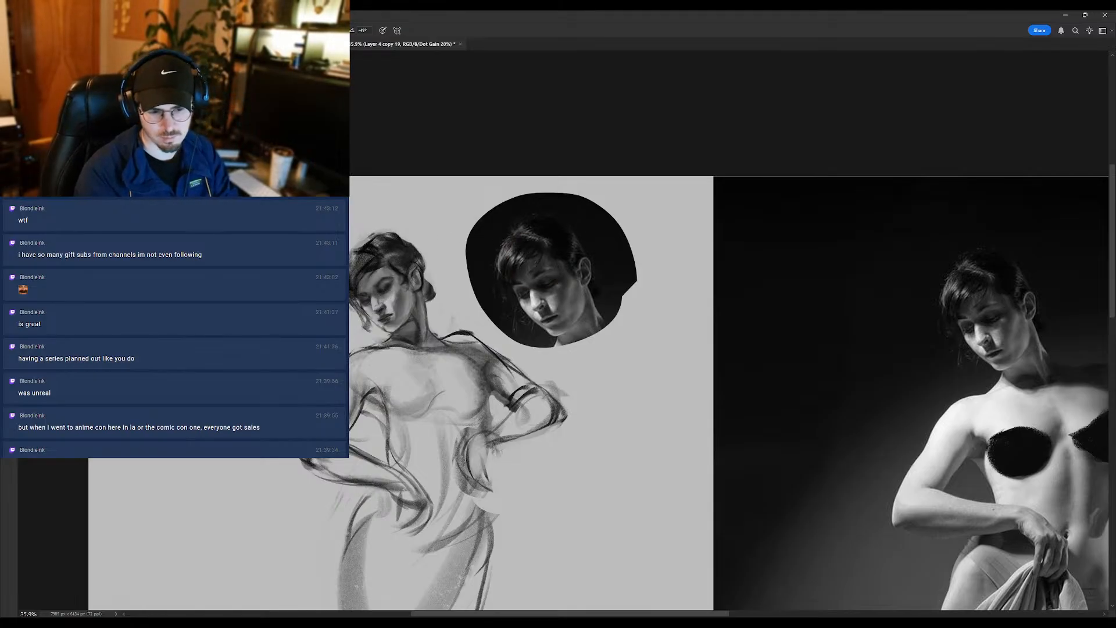
pyautogui.moveTo(304, 300); pyautogui.dragTo(354, 295)
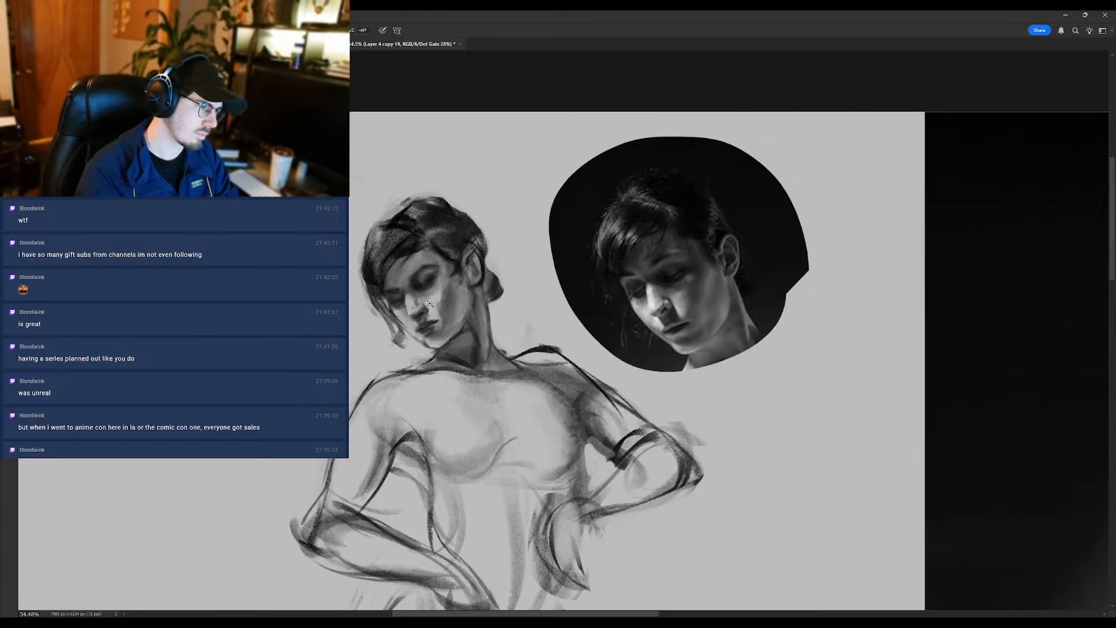
pyautogui.moveTo(428, 306)
pyautogui.mouseDown()
pyautogui.moveTo(401, 335)
pyautogui.moveTo(437, 284)
pyautogui.mouseUp()
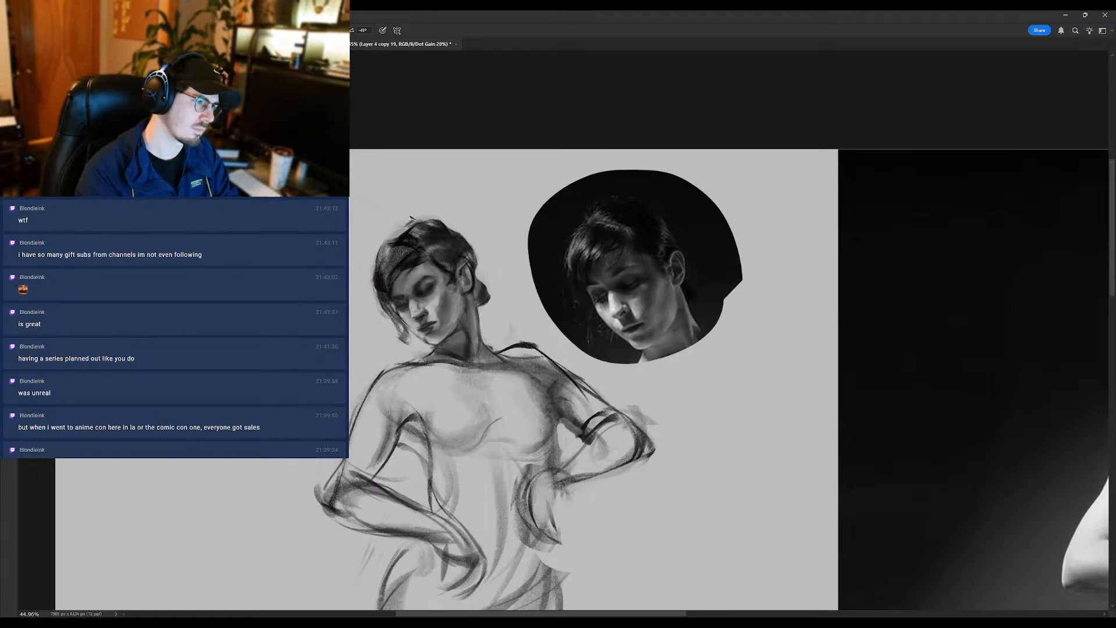
pyautogui.moveTo(406, 289)
pyautogui.mouseDown()
pyautogui.moveTo(369, 341)
pyautogui.moveTo(433, 287)
pyautogui.mouseUp()
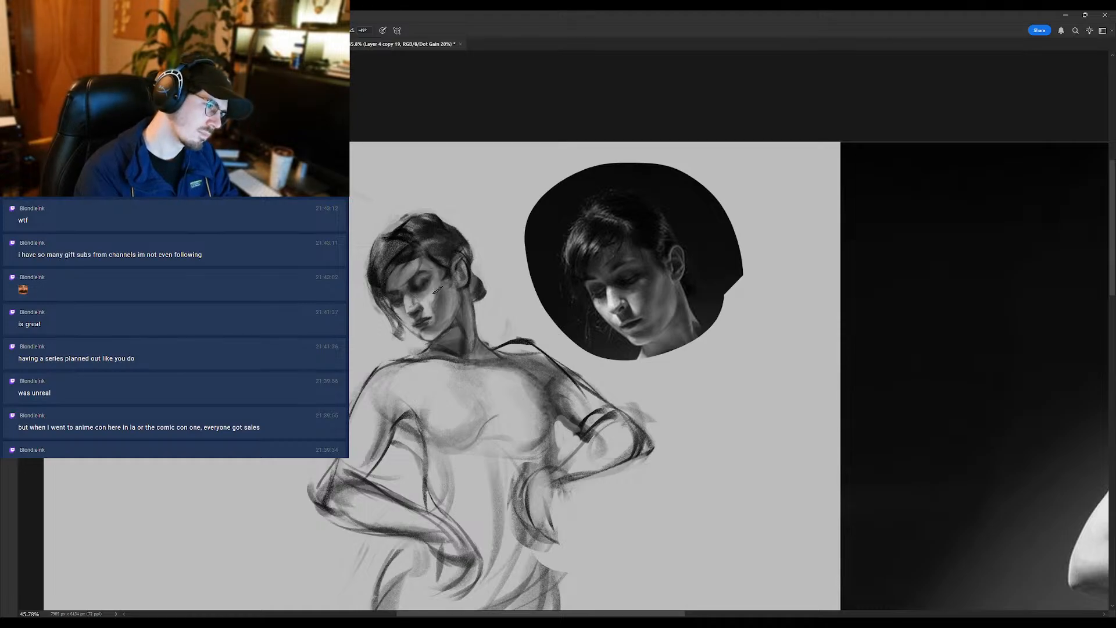
pyautogui.moveTo(435, 282); pyautogui.dragTo(442, 312)
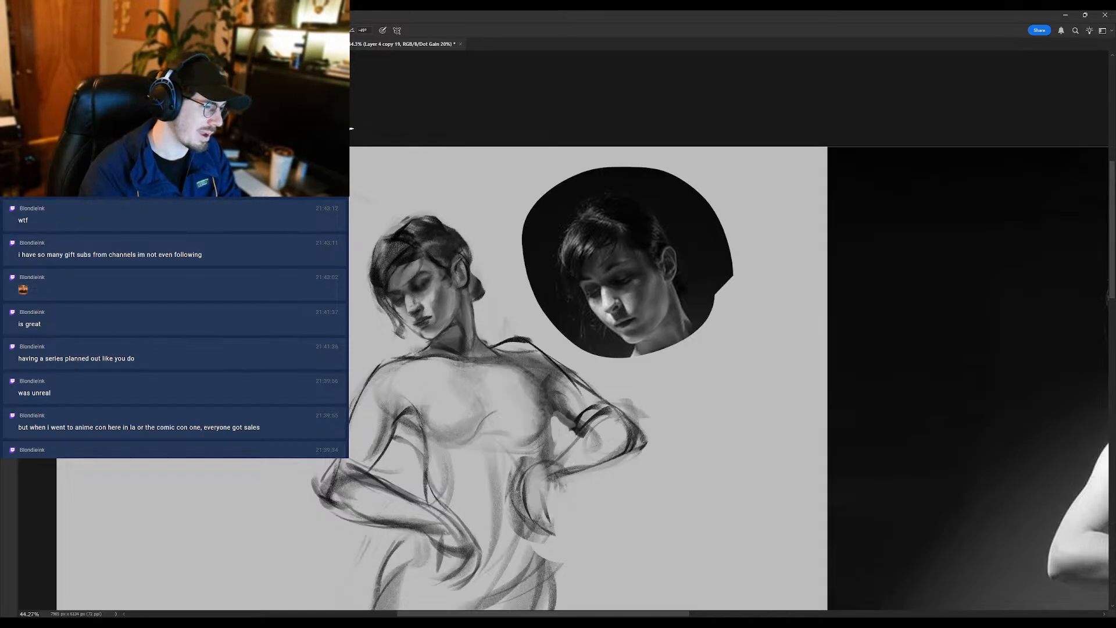
# - Erase the loose hair strand beside the cheek and clean the jaw and chin contour, alternating Eraser and Brush
pyautogui.press('e')
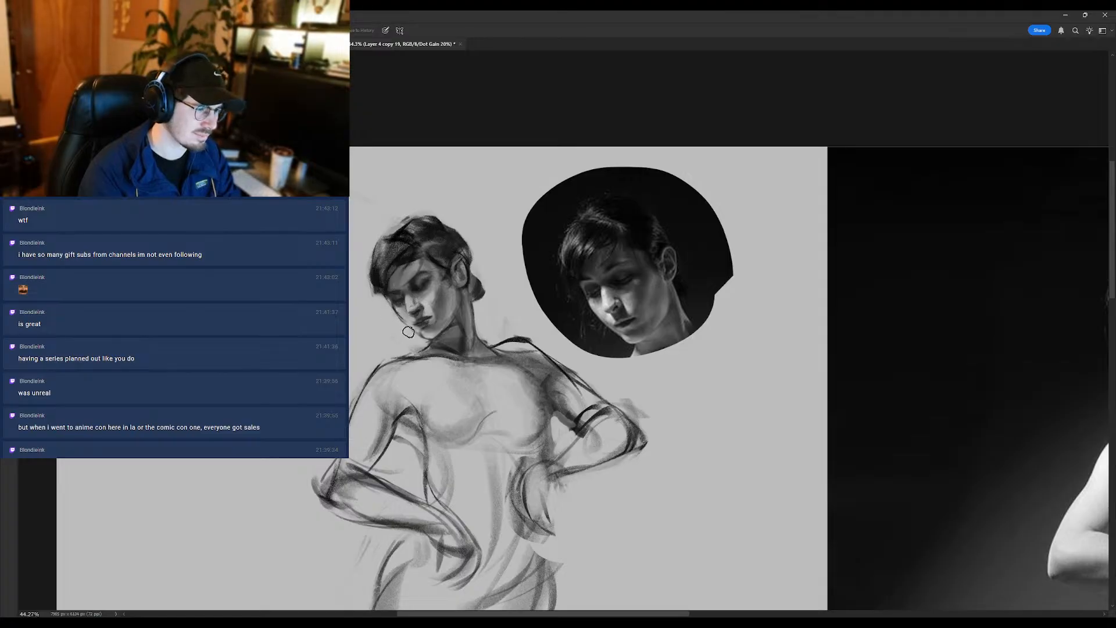
pyautogui.press('r')
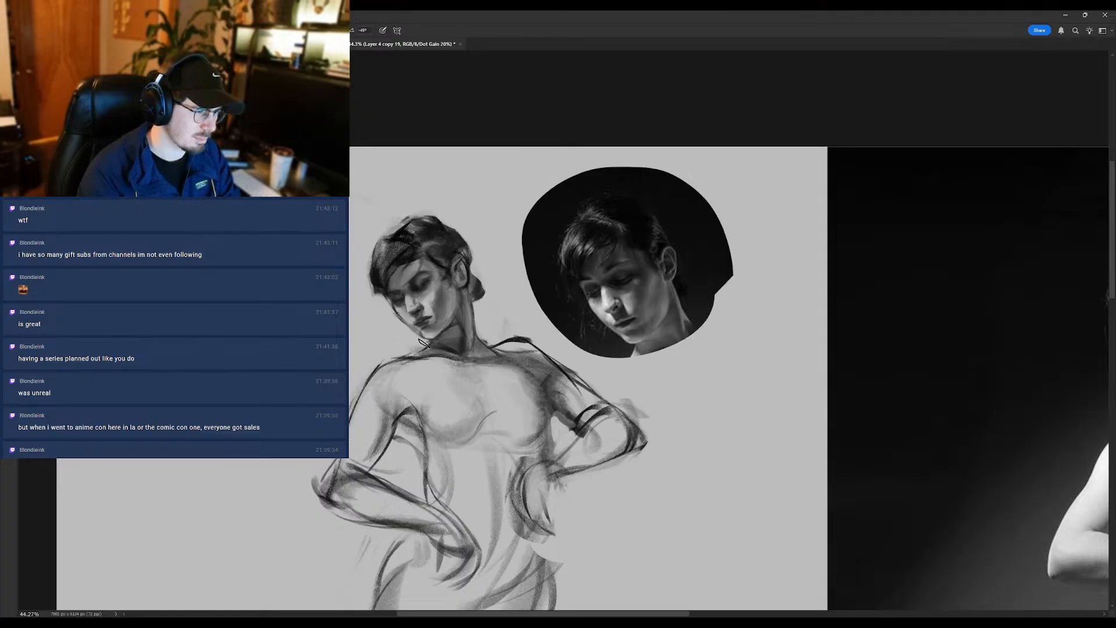
pyautogui.press('e')
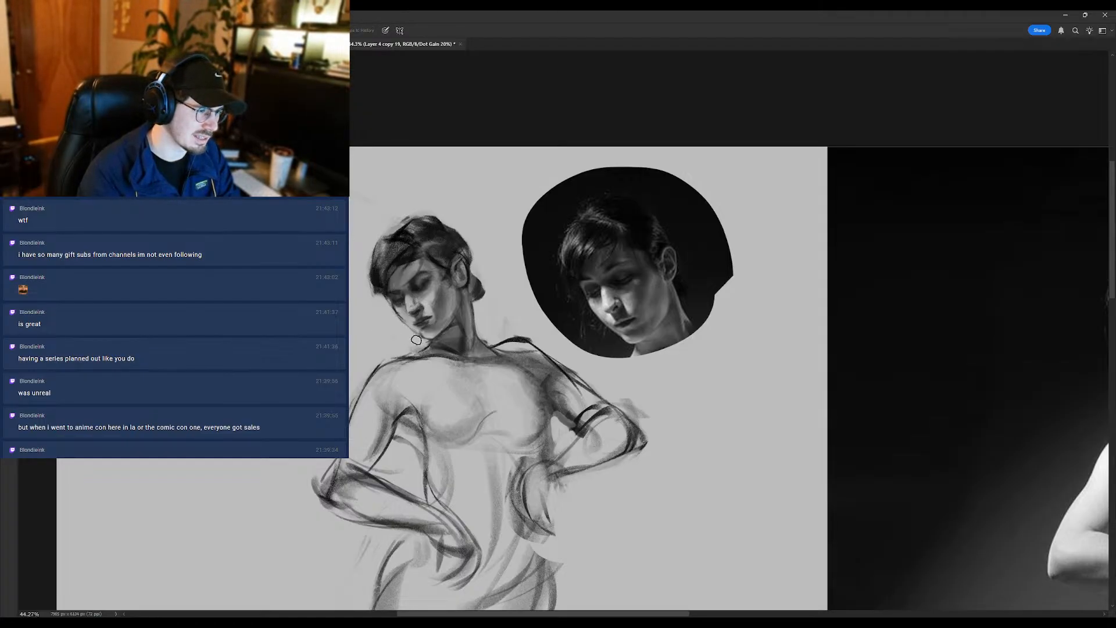
pyautogui.moveTo(359, 271); pyautogui.dragTo(296, 273)
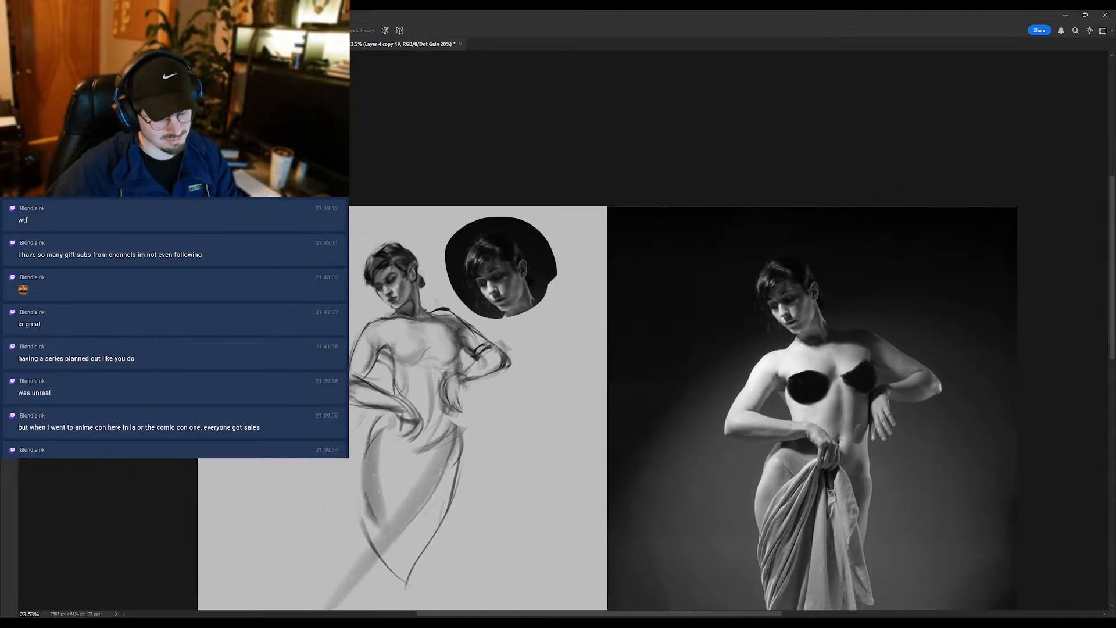
# - Flip the canvas back and strengthen the near eye, brow and cheek with Brush strokes
pyautogui.hotkey('ctrl', 'shift', 'h')
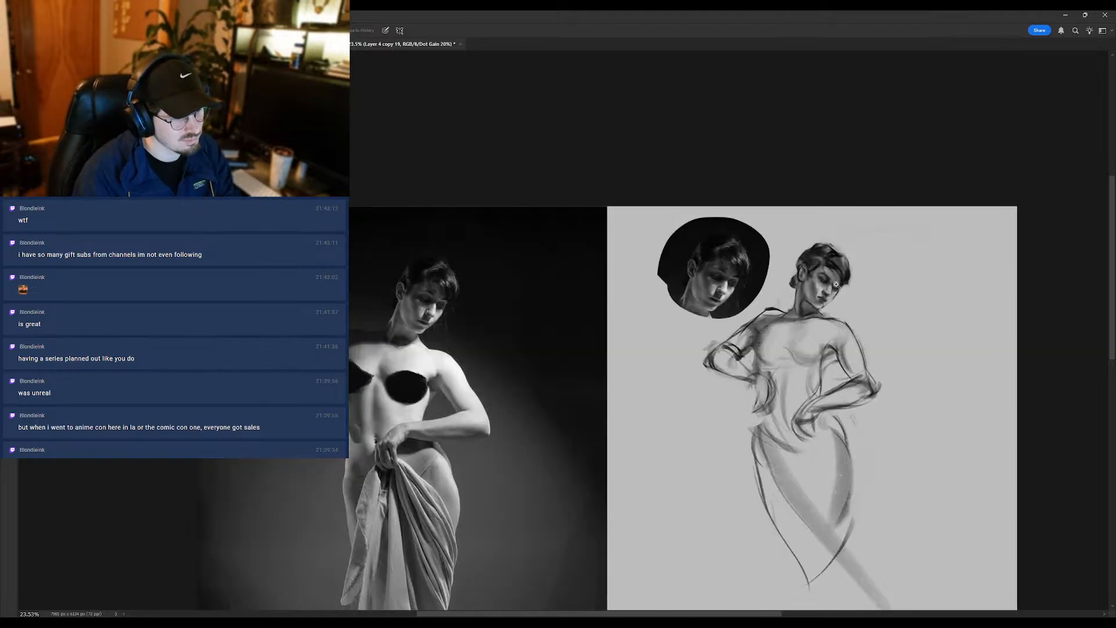
pyautogui.moveTo(836, 286); pyautogui.dragTo(891, 276)
pyautogui.press('b')
pyautogui.keyDown('alt'); pyautogui.click(818, 296); pyautogui.keyUp('alt')
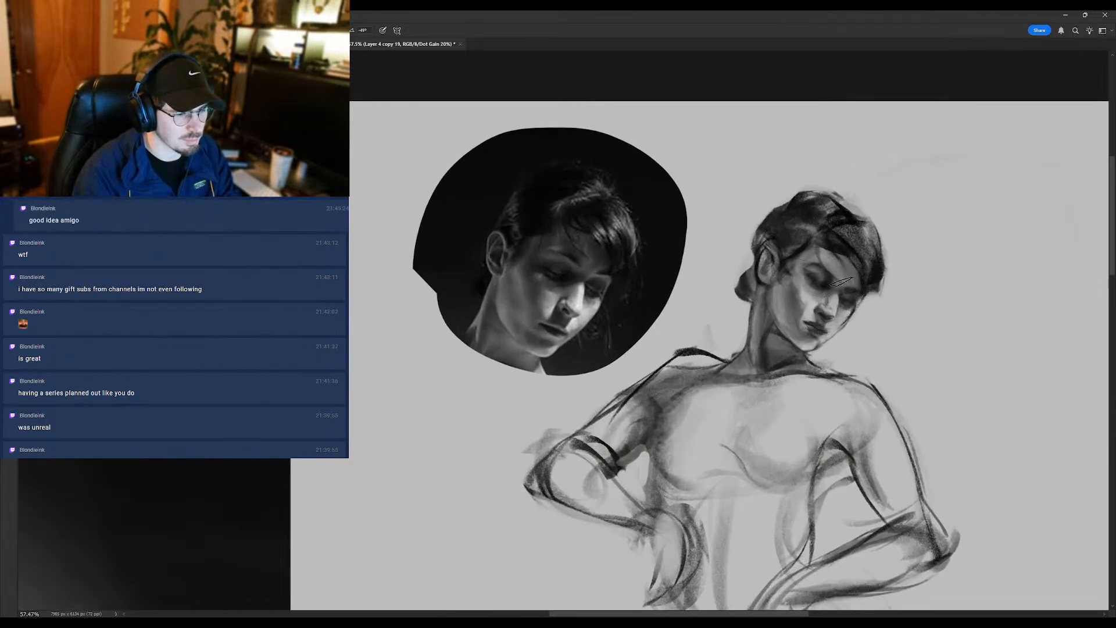
pyautogui.moveTo(828, 262); pyautogui.dragTo(802, 290)
pyautogui.keyDown('alt'); pyautogui.click(871, 290); pyautogui.keyUp('alt')
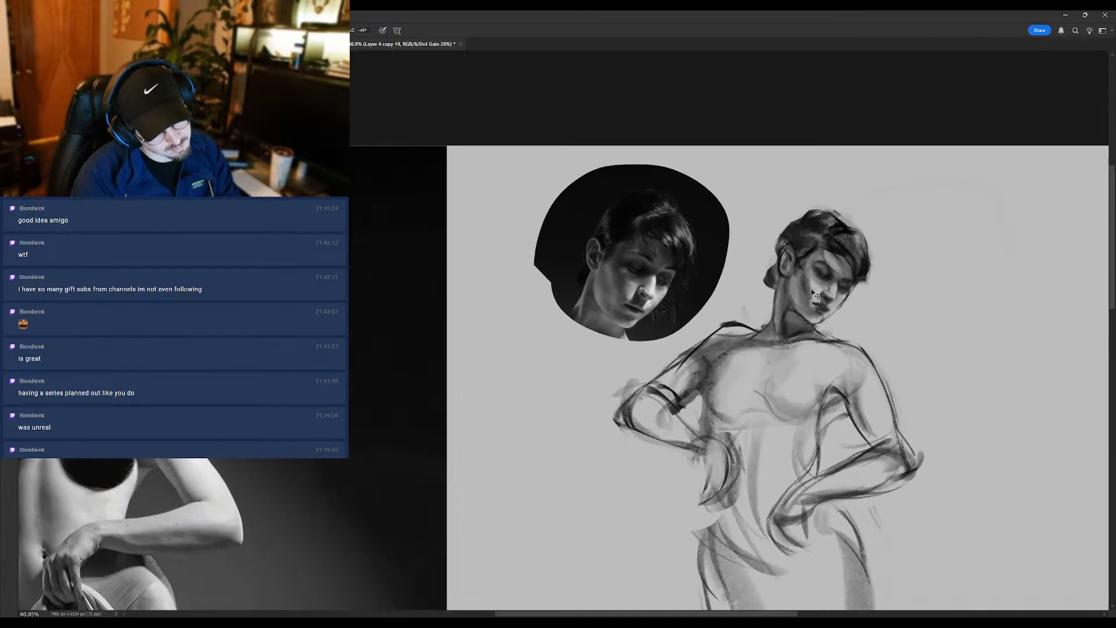
pyautogui.moveTo(802, 288)
pyautogui.mouseDown()
pyautogui.moveTo(792, 305)
pyautogui.moveTo(723, 305)
pyautogui.moveTo(818, 305)
pyautogui.mouseUp()
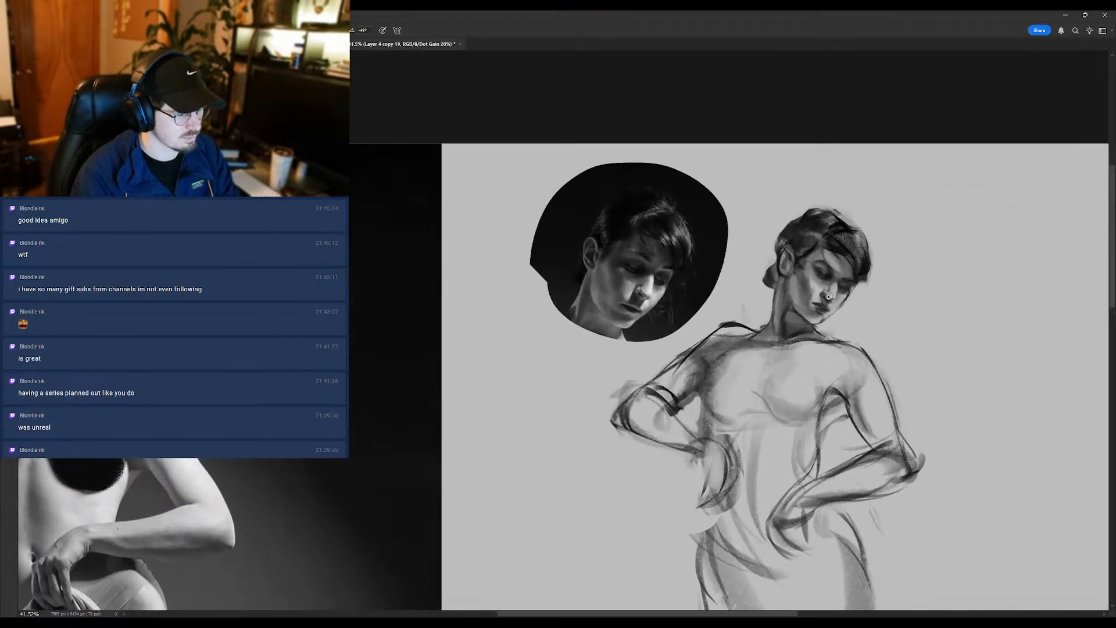
# - Rework the fringe and brow with Brush strokes and soften the shading around the near eye
pyautogui.scroll(1, 832, 300)
pyautogui.moveTo(850, 307)
pyautogui.mouseDown()
pyautogui.moveTo(810, 316)
pyautogui.moveTo(874, 160)
pyautogui.mouseUp()
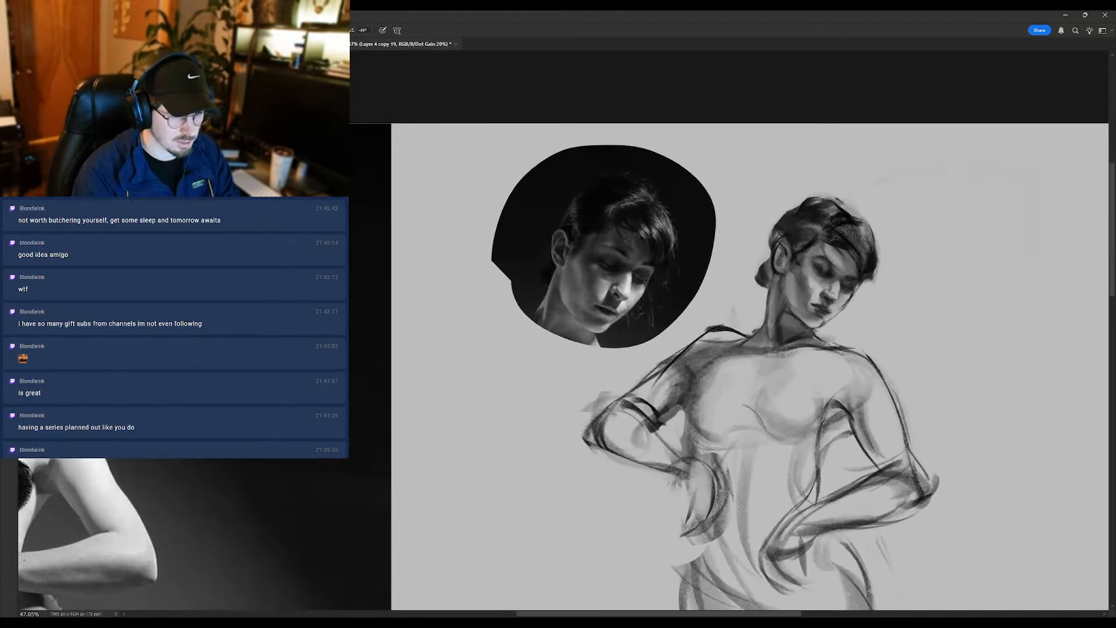
pyautogui.scroll(-3, 841, 275)
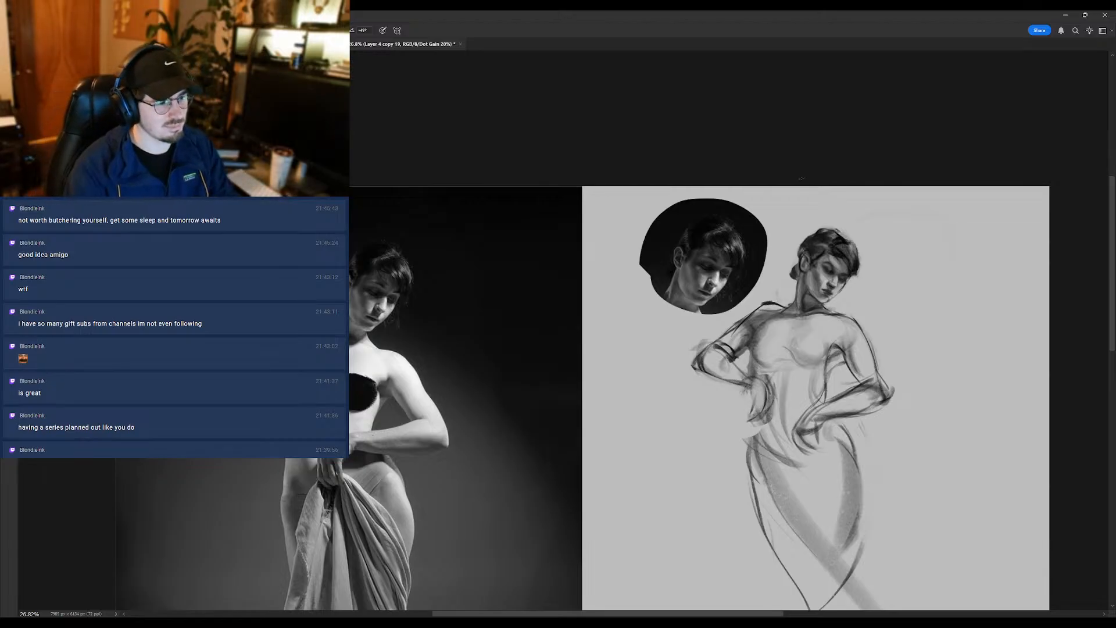
pyautogui.scroll(3, 819, 256)
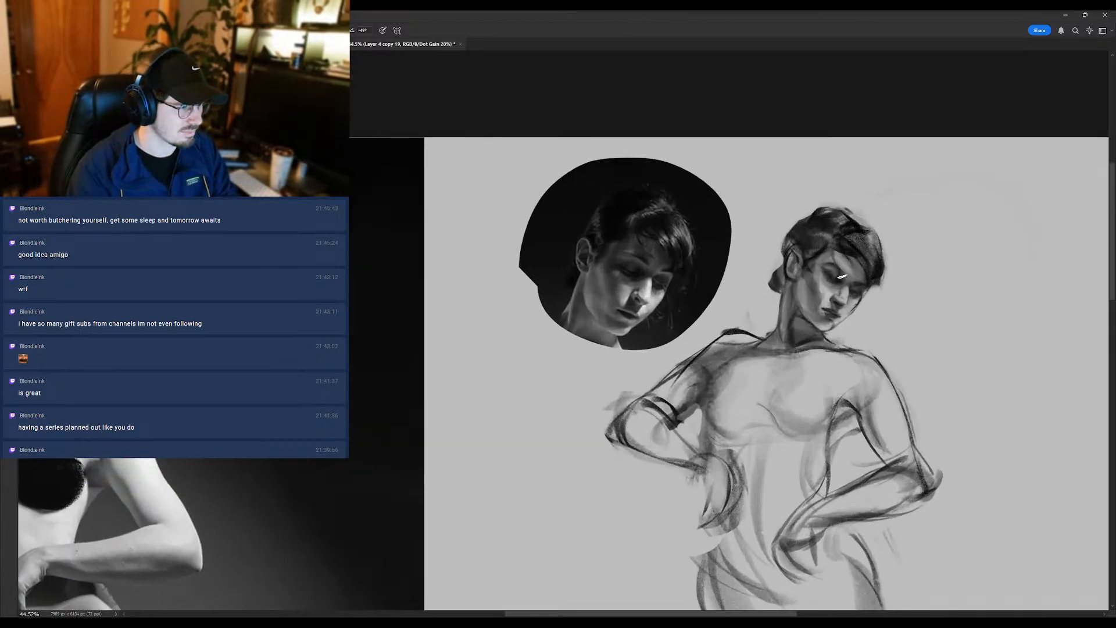
pyautogui.keyDown('alt'); pyautogui.click(856, 225); pyautogui.keyUp('alt')
pyautogui.moveTo(850, 272); pyautogui.dragTo(836, 268)
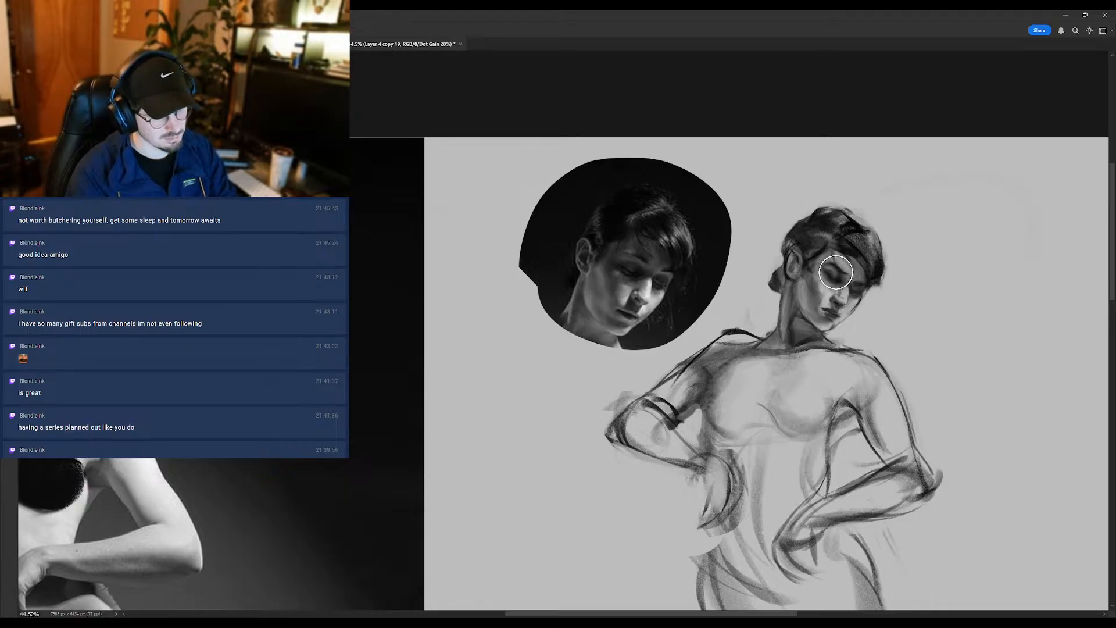
pyautogui.scroll(-4, 880, 239)
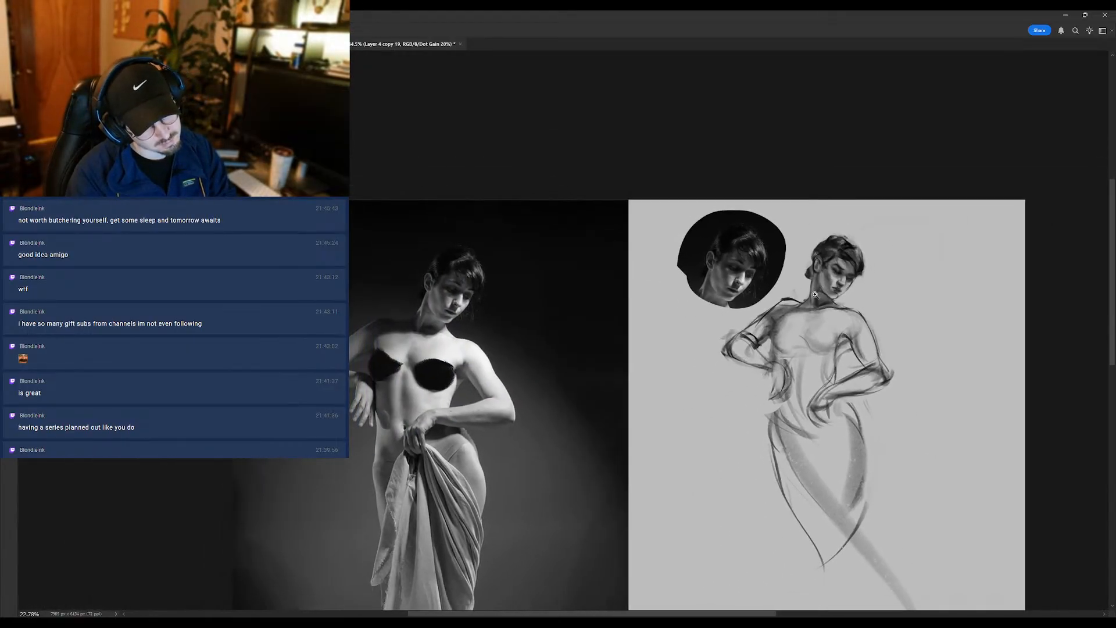
# - Duplicate the working layer and mirror the canvas to recheck the figure against the reference photo
pyautogui.hotkey('ctrl', 'j')
pyautogui.click(1024, 250)
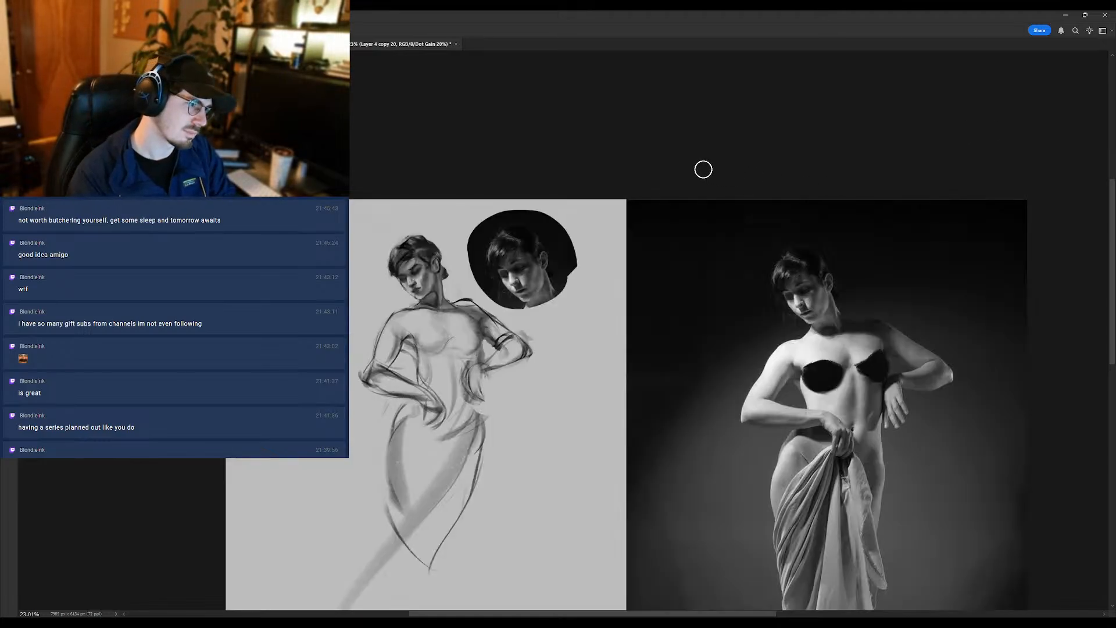
pyautogui.scroll(5, 435, 248)
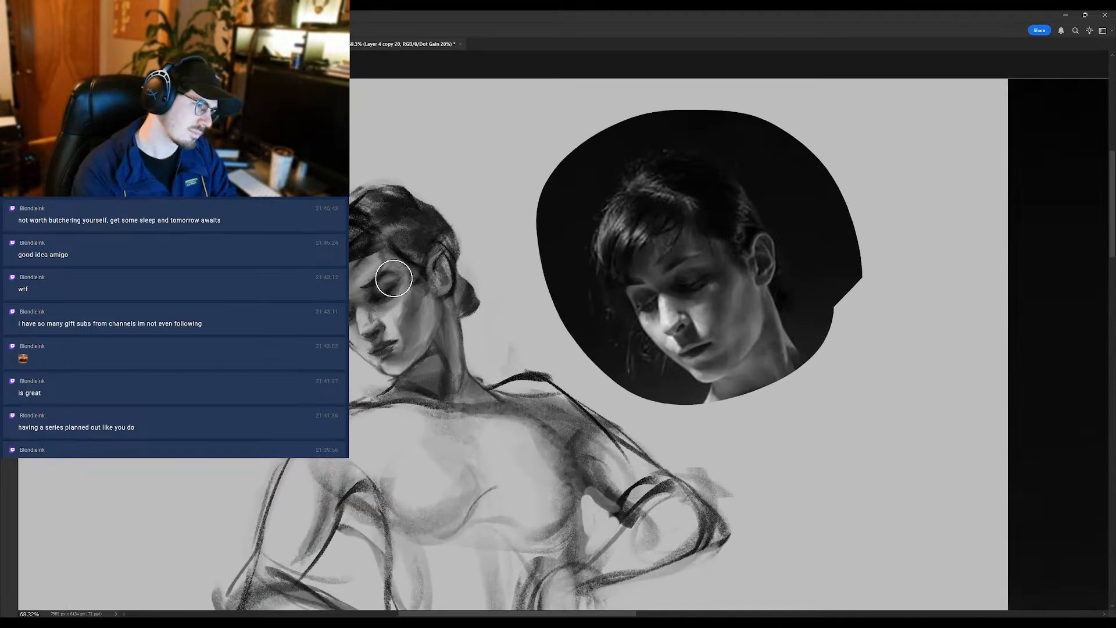
pyautogui.scroll(-5, 393, 279)
pyautogui.scroll(3, 389, 272)
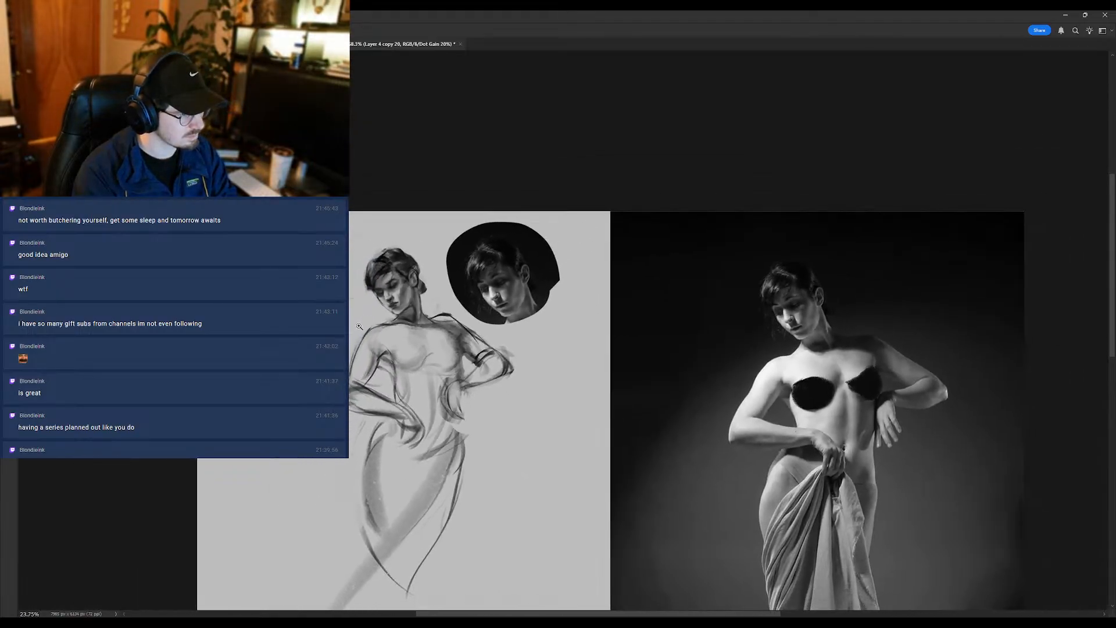
# - Draw loose hair locks falling beside the face with Brush strokes, trimming them with the Eraser
pyautogui.moveTo(389, 272); pyautogui.dragTo(314, 277)
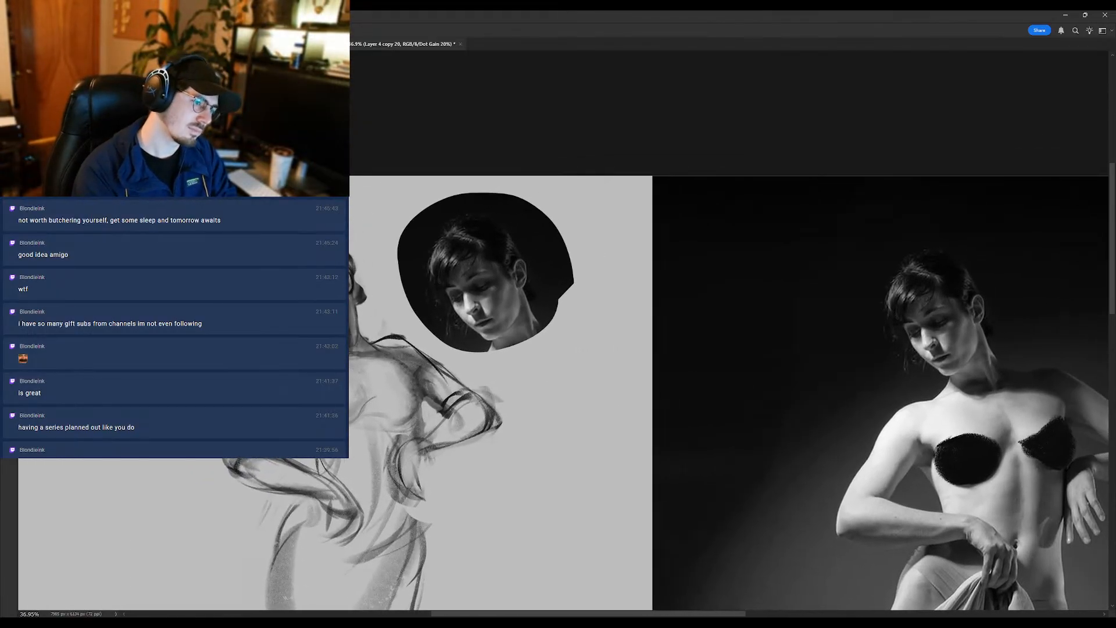
pyautogui.press('e')
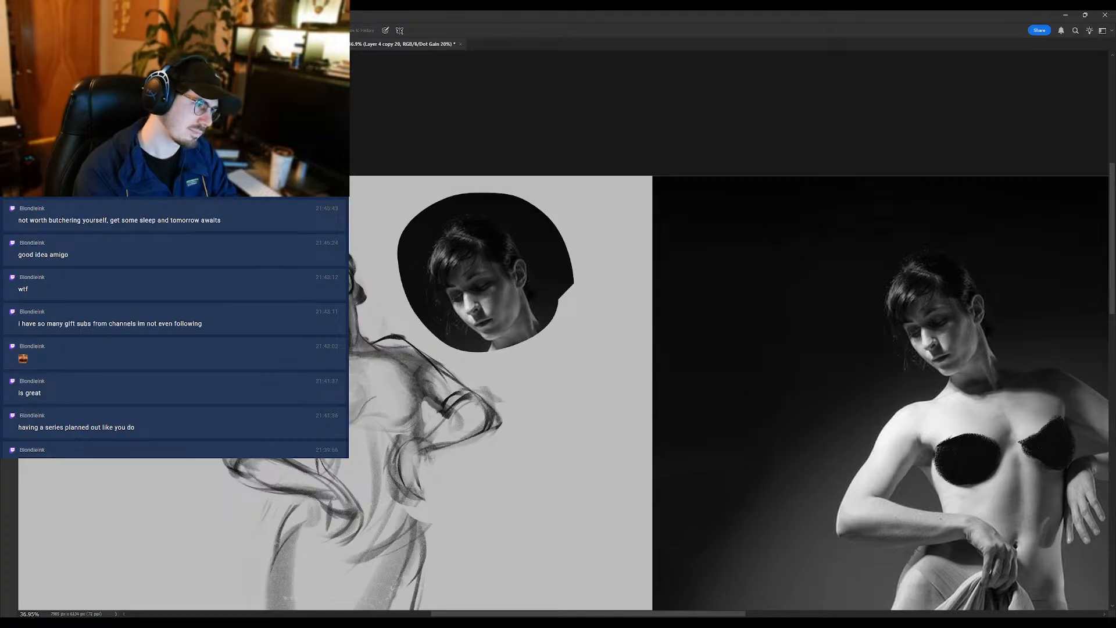
pyautogui.press('b')
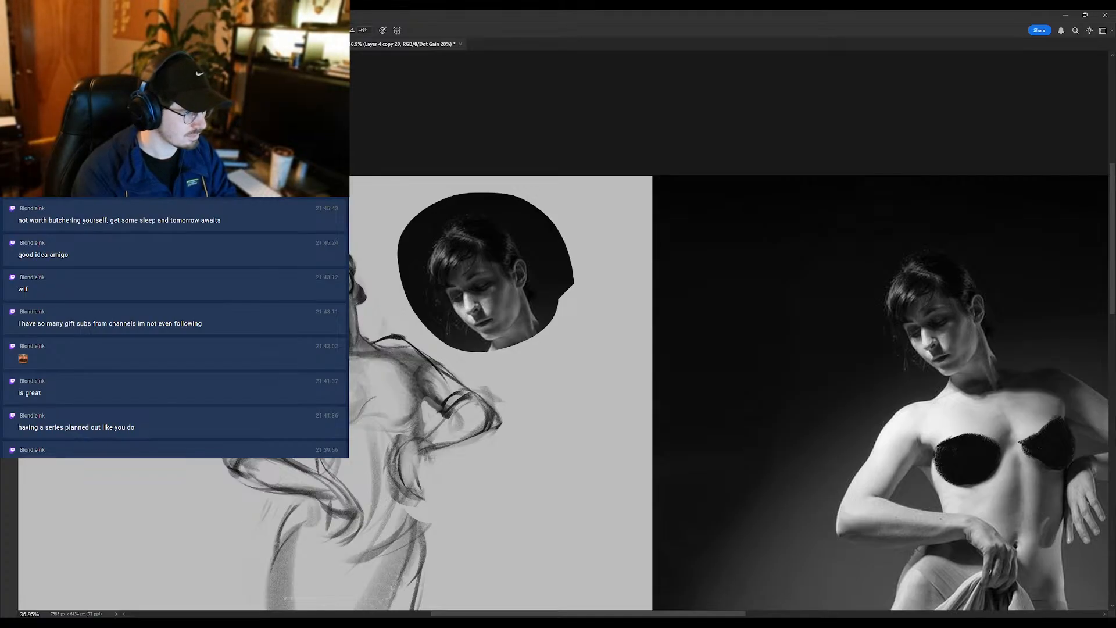
pyautogui.moveTo(283, 328)
pyautogui.mouseDown()
pyautogui.moveTo(227, 329)
pyautogui.moveTo(279, 329)
pyautogui.mouseUp()
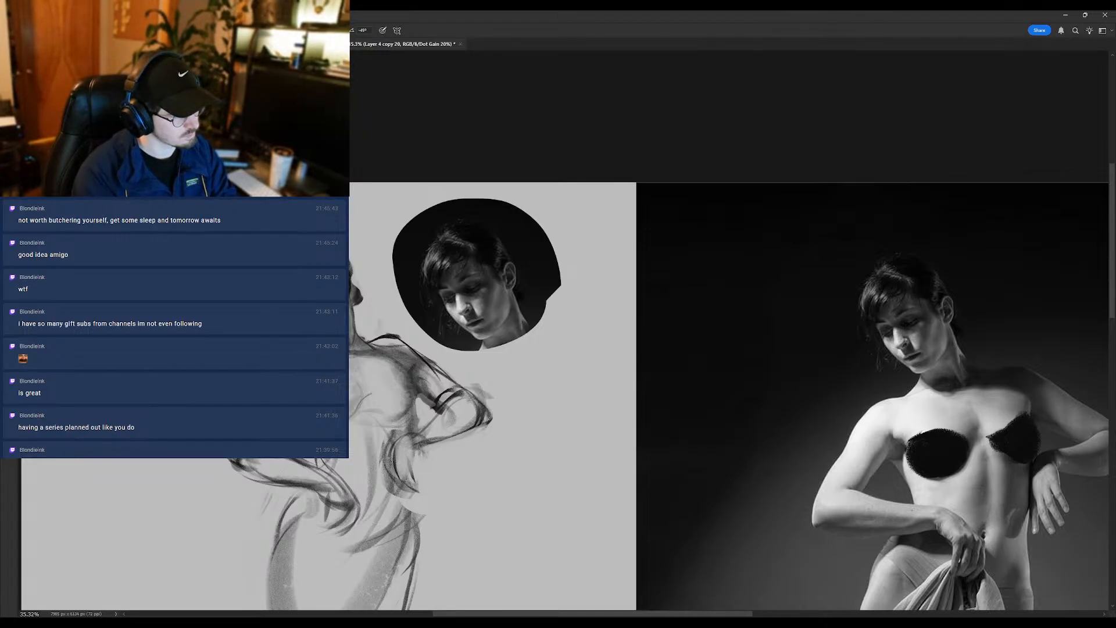
pyautogui.moveTo(285, 330)
pyautogui.mouseDown()
pyautogui.moveTo(214, 330)
pyautogui.moveTo(283, 331)
pyautogui.mouseUp()
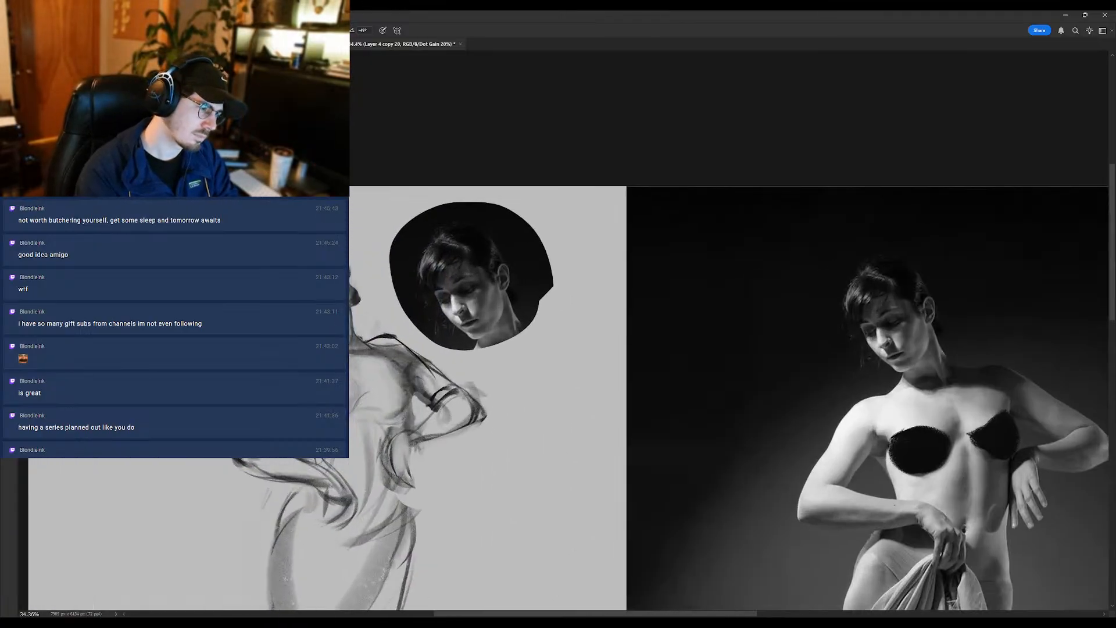
pyautogui.moveTo(301, 309); pyautogui.dragTo(316, 308)
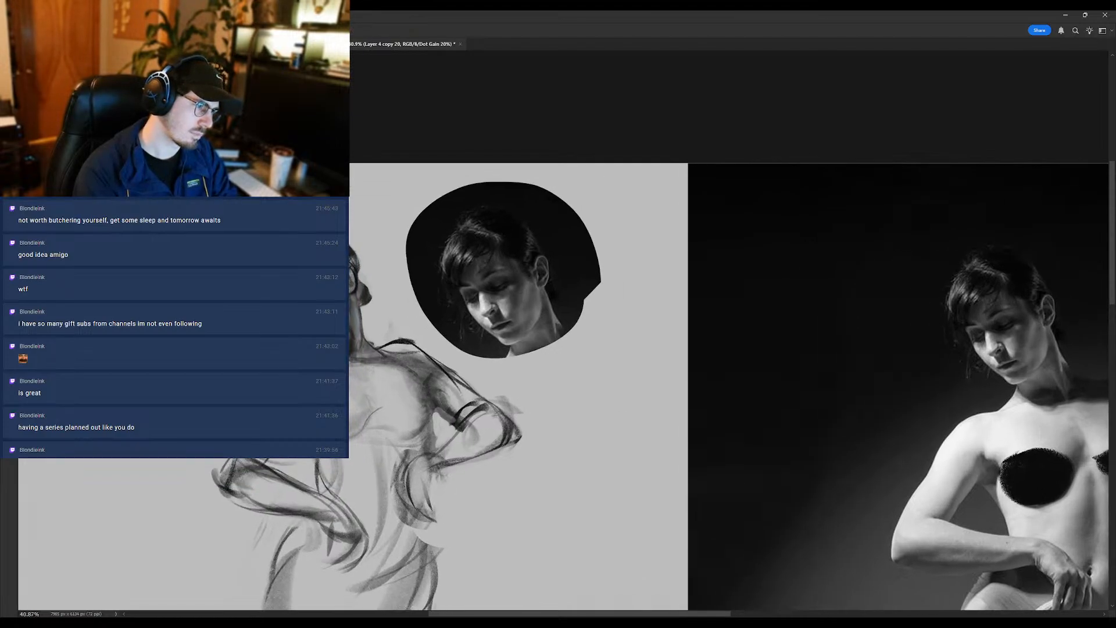
pyautogui.moveTo(295, 333)
pyautogui.mouseDown()
pyautogui.moveTo(251, 334)
pyautogui.moveTo(310, 334)
pyautogui.moveTo(219, 331)
pyautogui.moveTo(243, 332)
pyautogui.mouseUp()
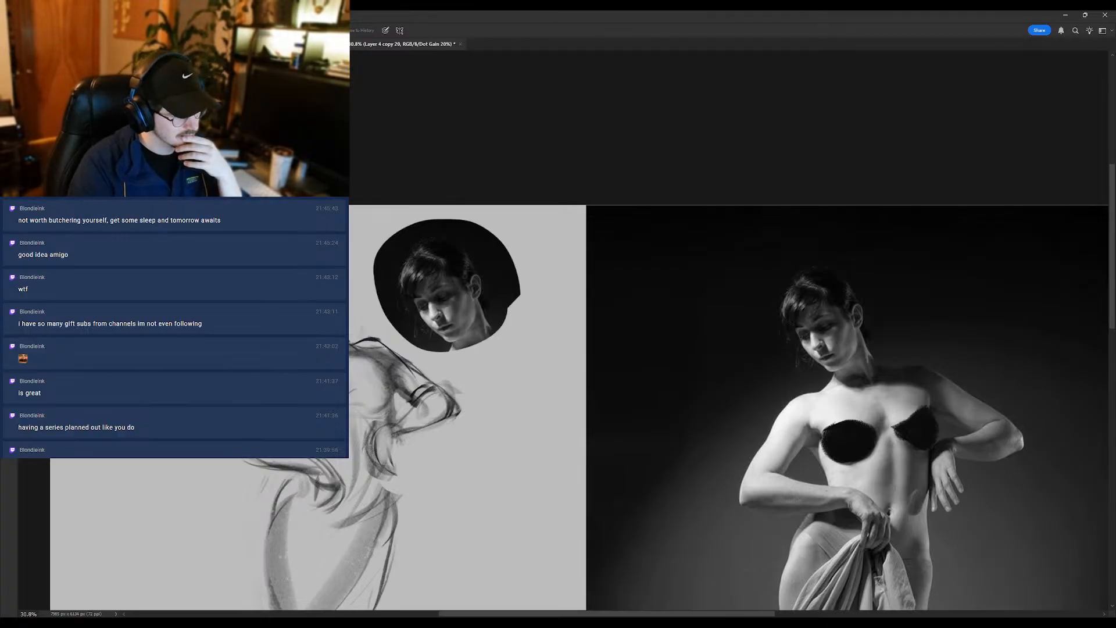
# - Flip the canvas back, darken the fringe and hanging hair locks, and refine the eyes and face shading with the Brush
pyautogui.hotkey('ctrl', 'shift', 'h')
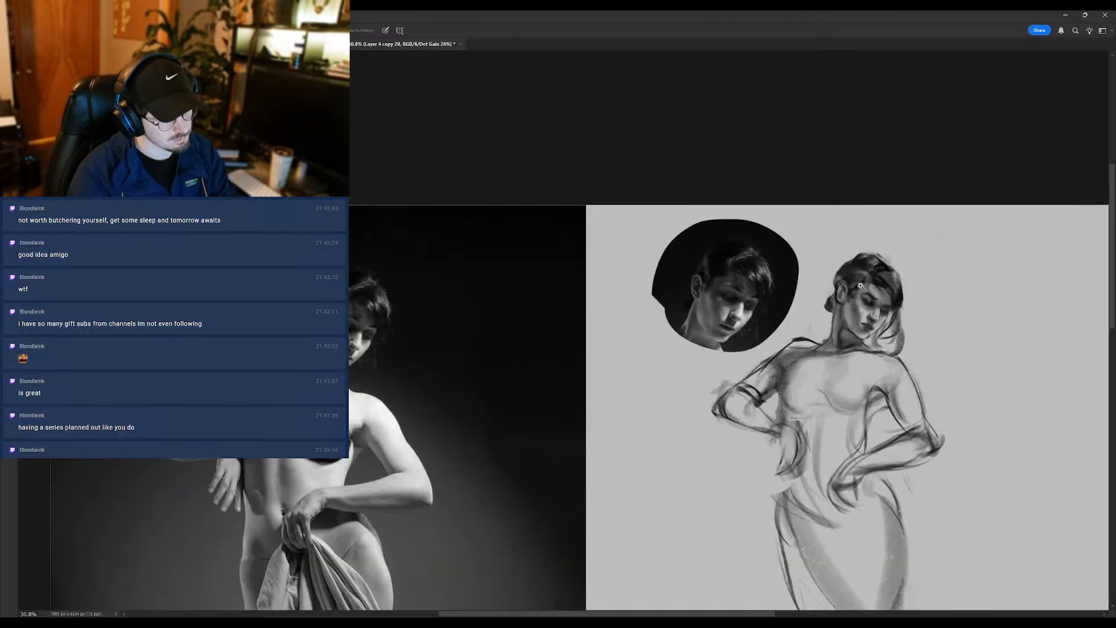
pyautogui.scroll(2, 861, 306)
pyautogui.keyDown('alt'); pyautogui.click(857, 307); pyautogui.keyUp('alt')
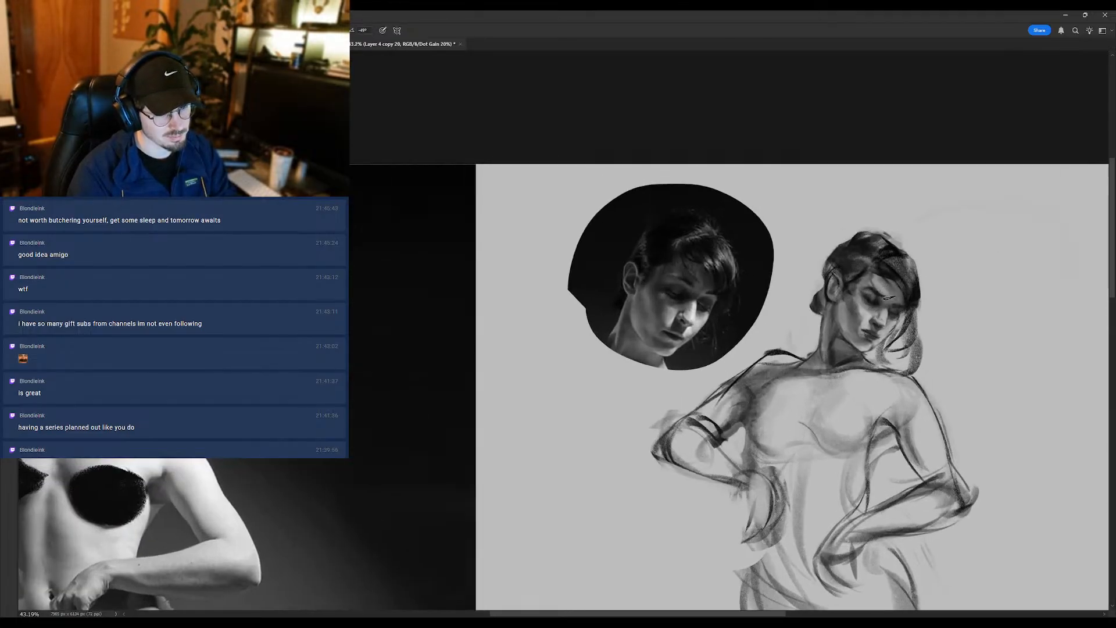
pyautogui.moveTo(900, 285)
pyautogui.mouseDown()
pyautogui.moveTo(896, 342)
pyautogui.moveTo(879, 329)
pyautogui.mouseUp()
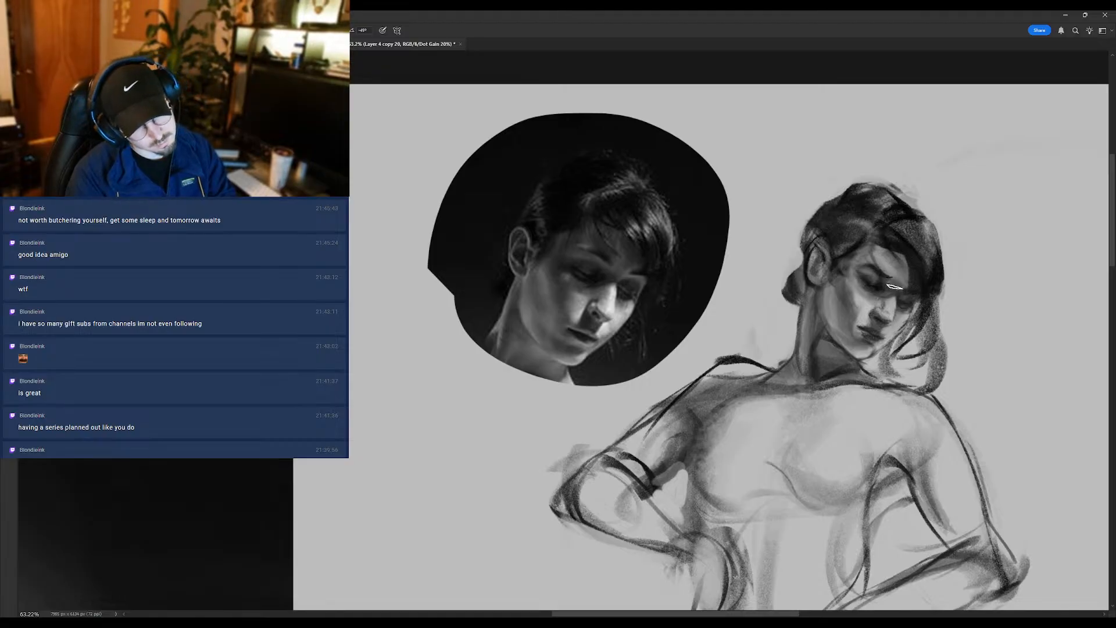
pyautogui.moveTo(887, 266)
pyautogui.mouseDown()
pyautogui.moveTo(841, 295)
pyautogui.moveTo(873, 276)
pyautogui.mouseUp()
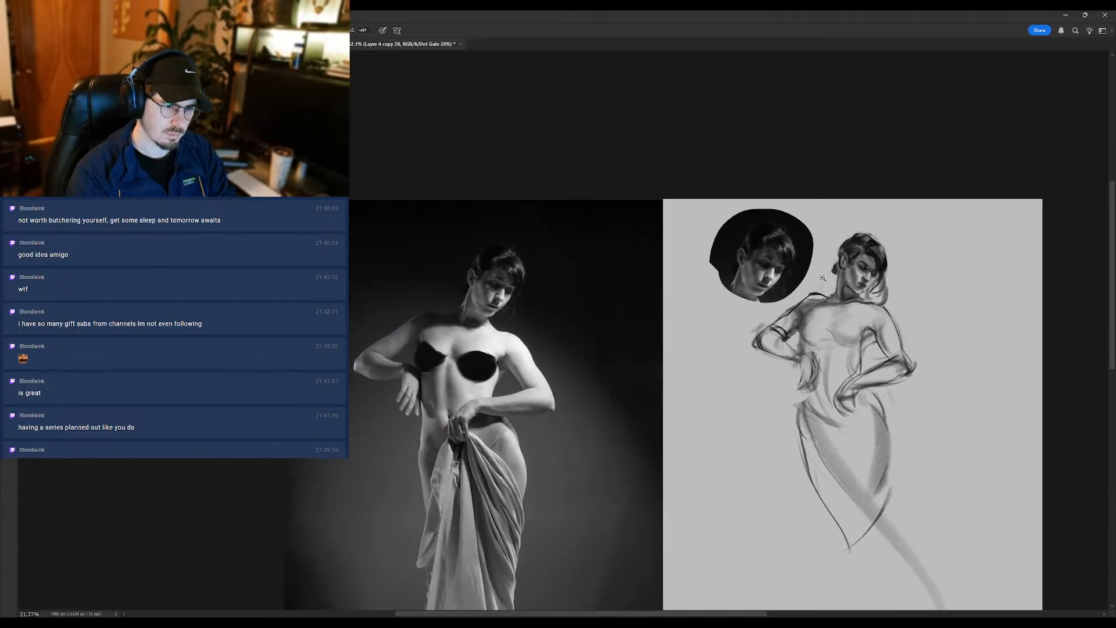
pyautogui.moveTo(855, 256); pyautogui.dragTo(826, 273)
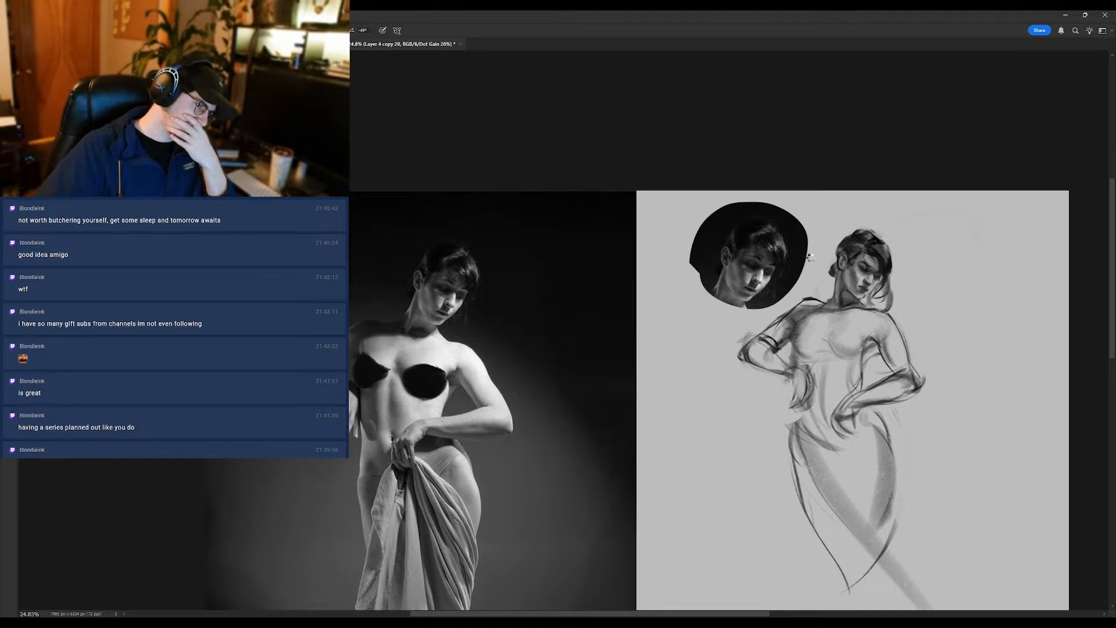
# - Mirror the canvas, remove the newest sketch layer copy, and hide more copies to compare earlier stages of the figure
pyautogui.hotkey('ctrl', 'shift', 'h')
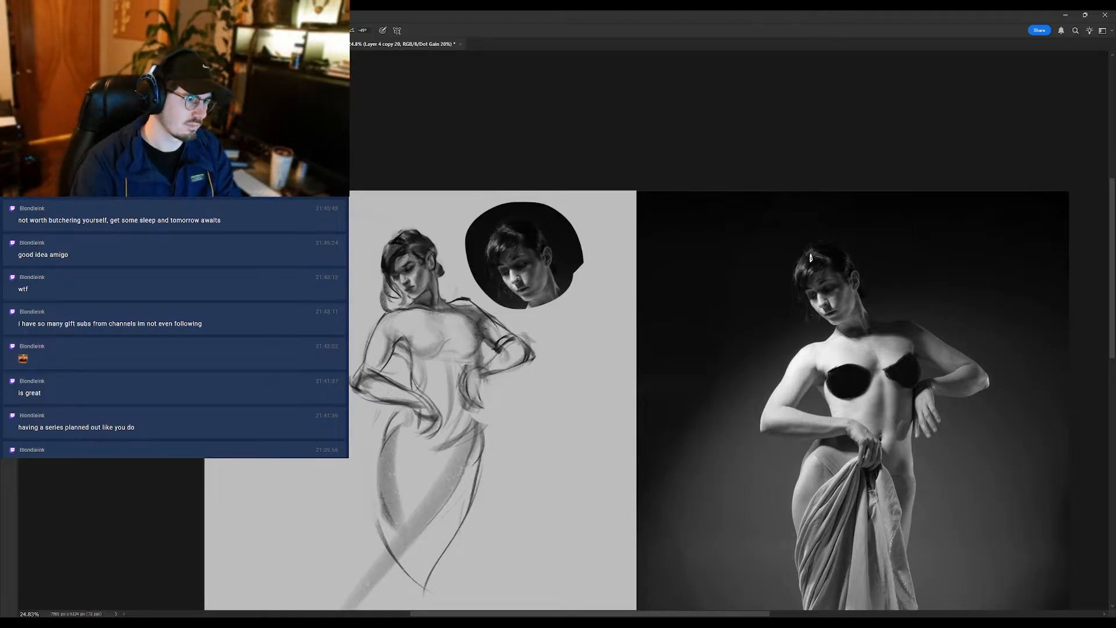
pyautogui.press('Delete')
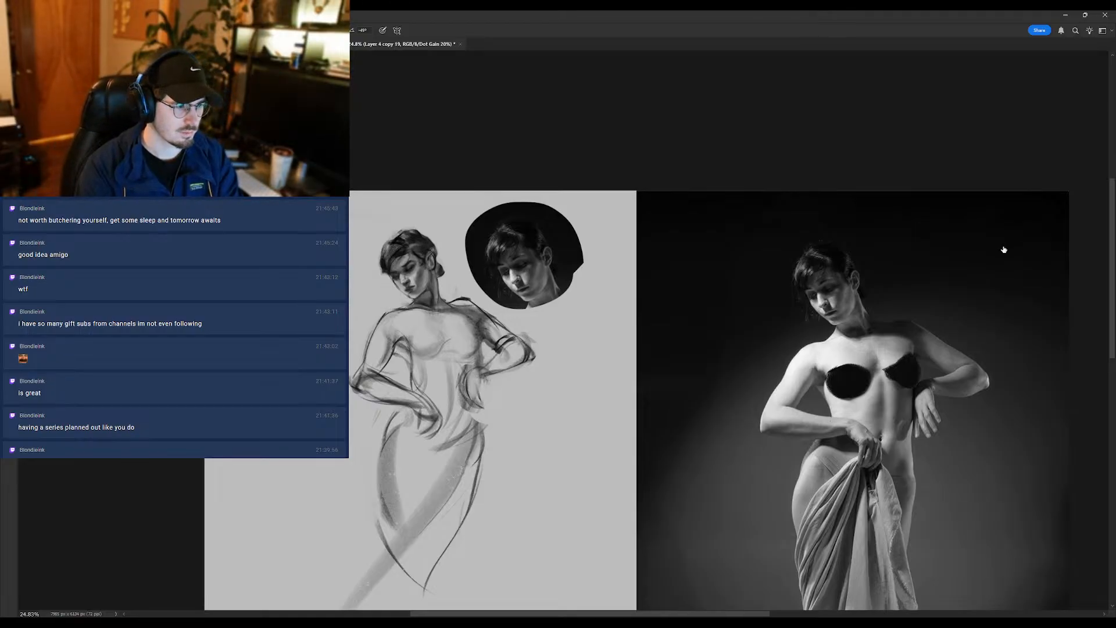
pyautogui.click(1007, 256)
pyautogui.click(1005, 250)
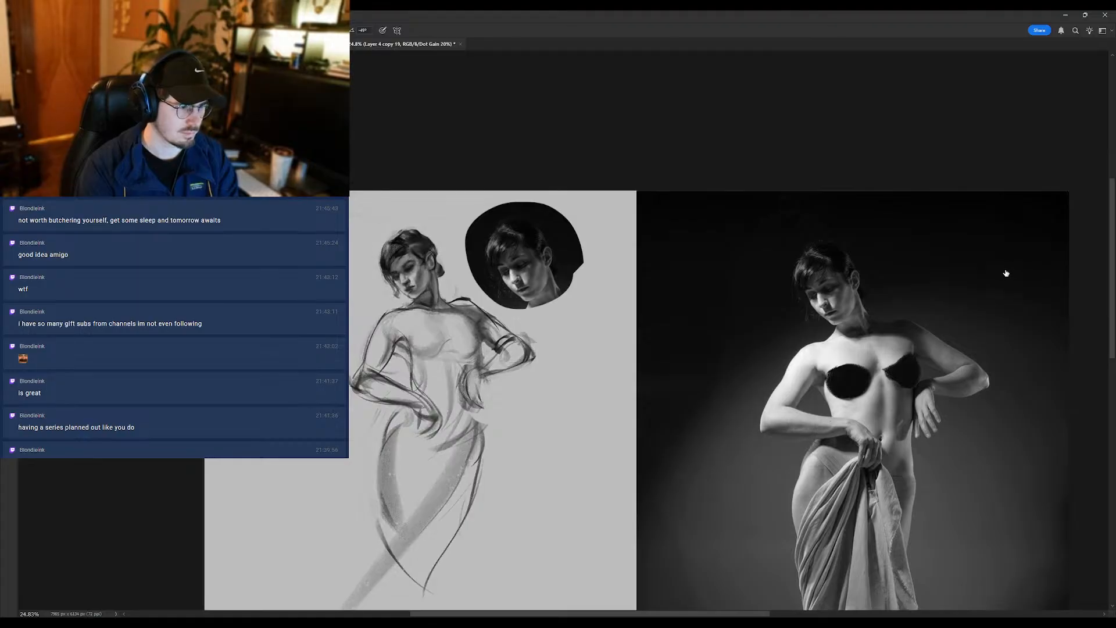
pyautogui.click(1007, 273)
pyautogui.click(1006, 269)
pyautogui.click(1005, 285)
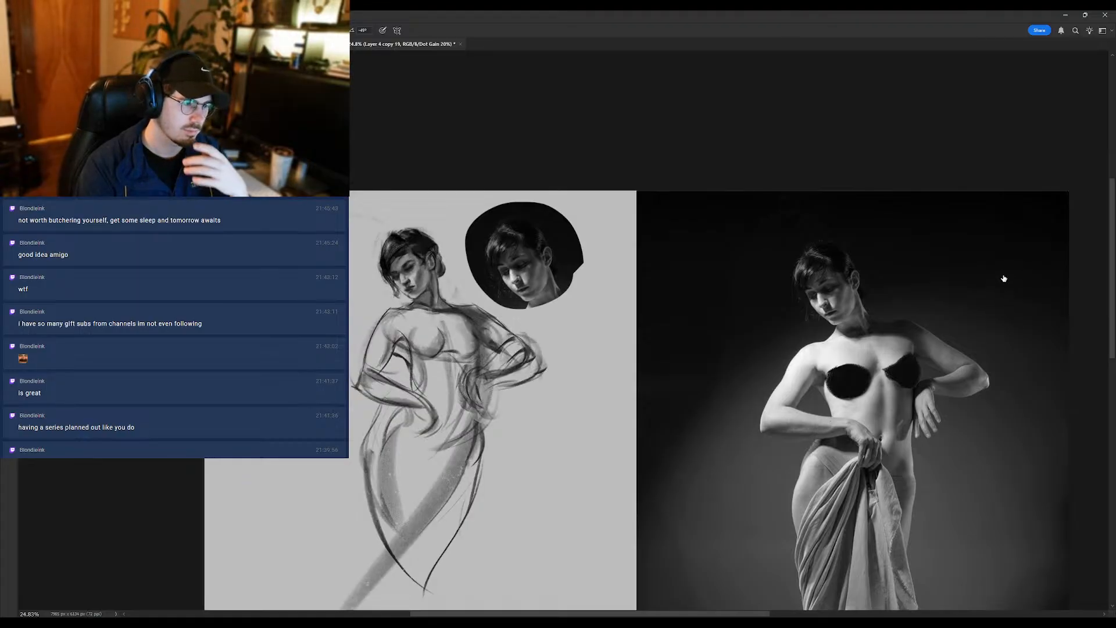
pyautogui.click(1005, 282)
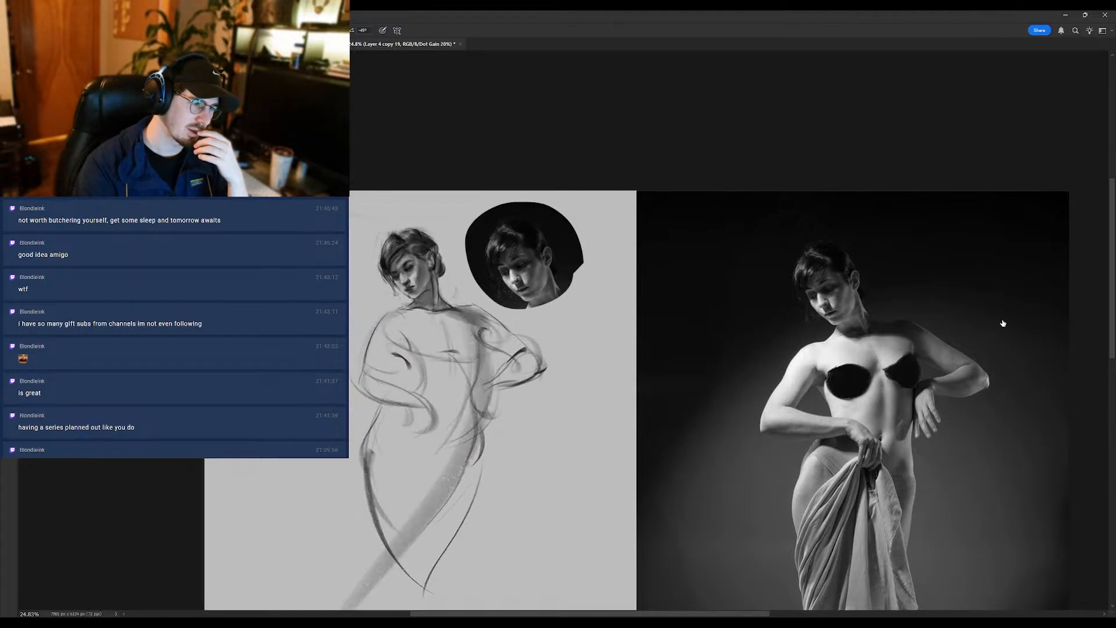
pyautogui.click(1003, 321)
pyautogui.click(1001, 304)
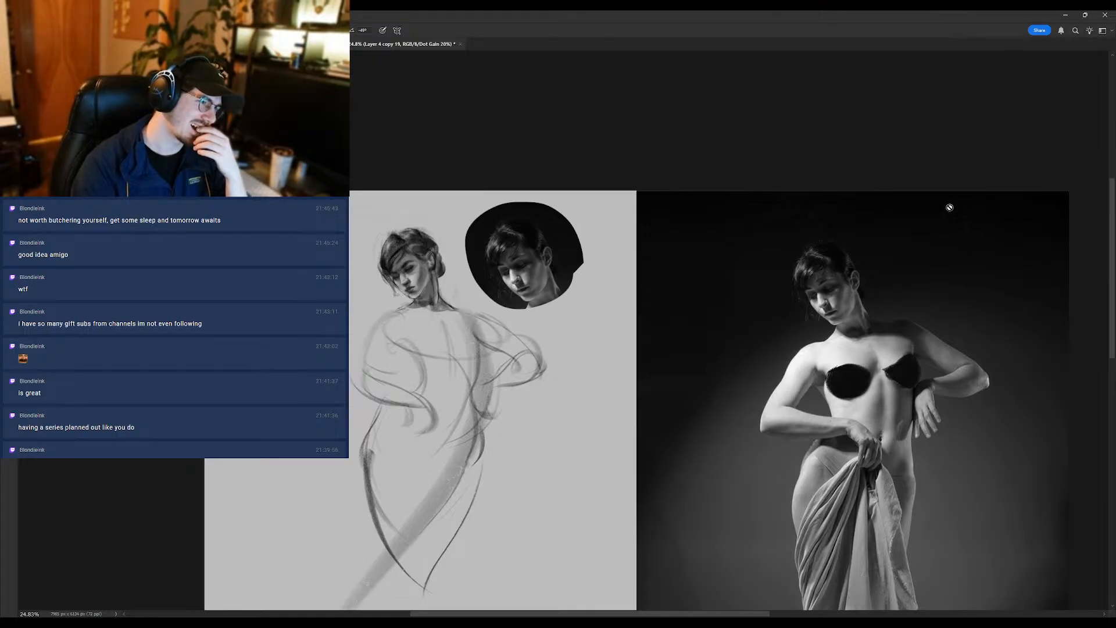
pyautogui.click(1003, 334)
pyautogui.click(1002, 327)
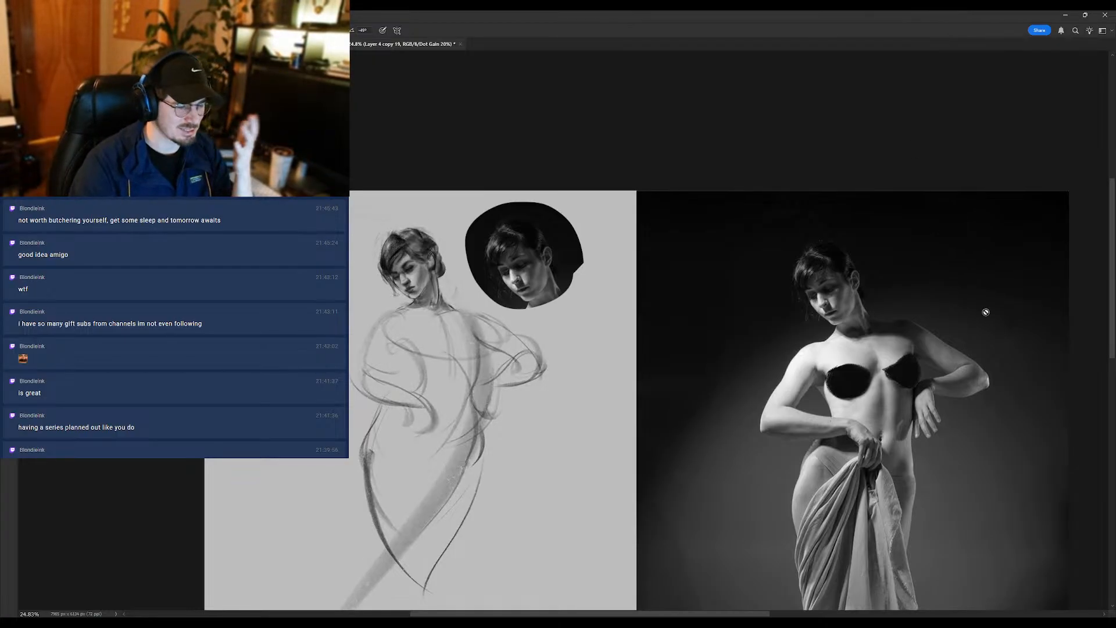
# - Switch the sketch layer copies back on one by one to compare the developed torso and arms with the gesture
pyautogui.click(1041, 306)
pyautogui.click(1042, 303)
pyautogui.click(1051, 276)
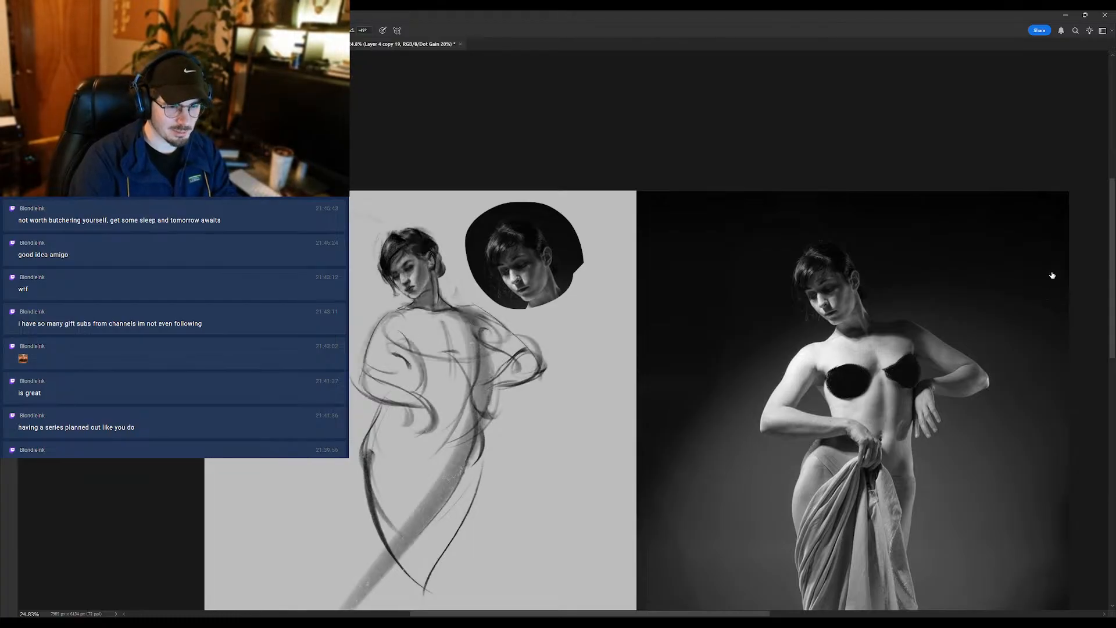
pyautogui.click(1047, 274)
pyautogui.click(1046, 274)
pyautogui.click(1040, 273)
pyautogui.click(1041, 272)
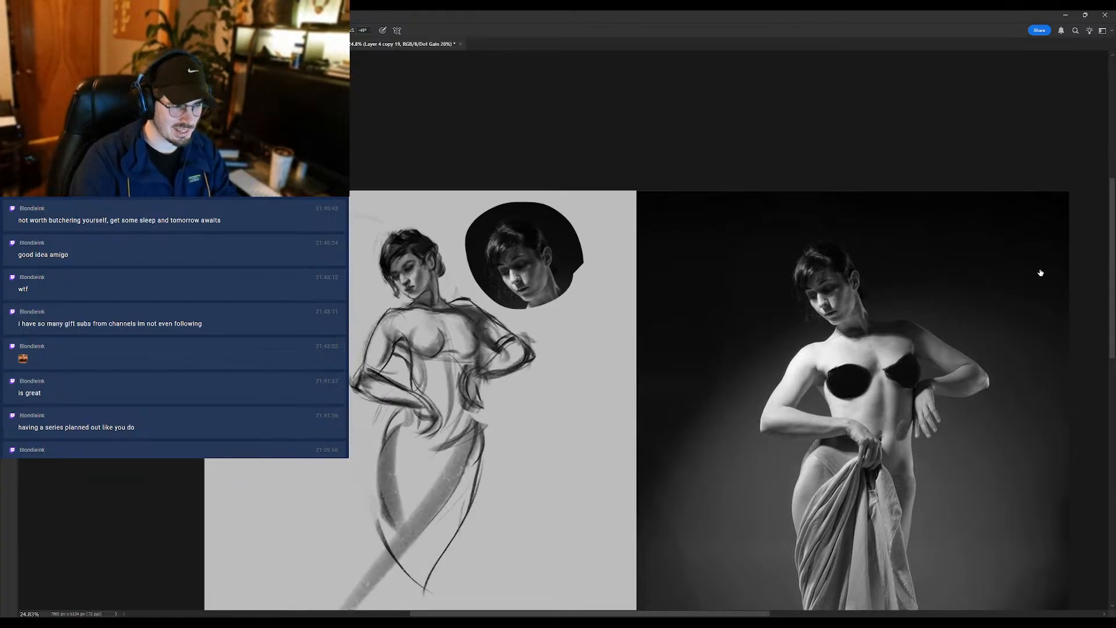
pyautogui.click(1041, 271)
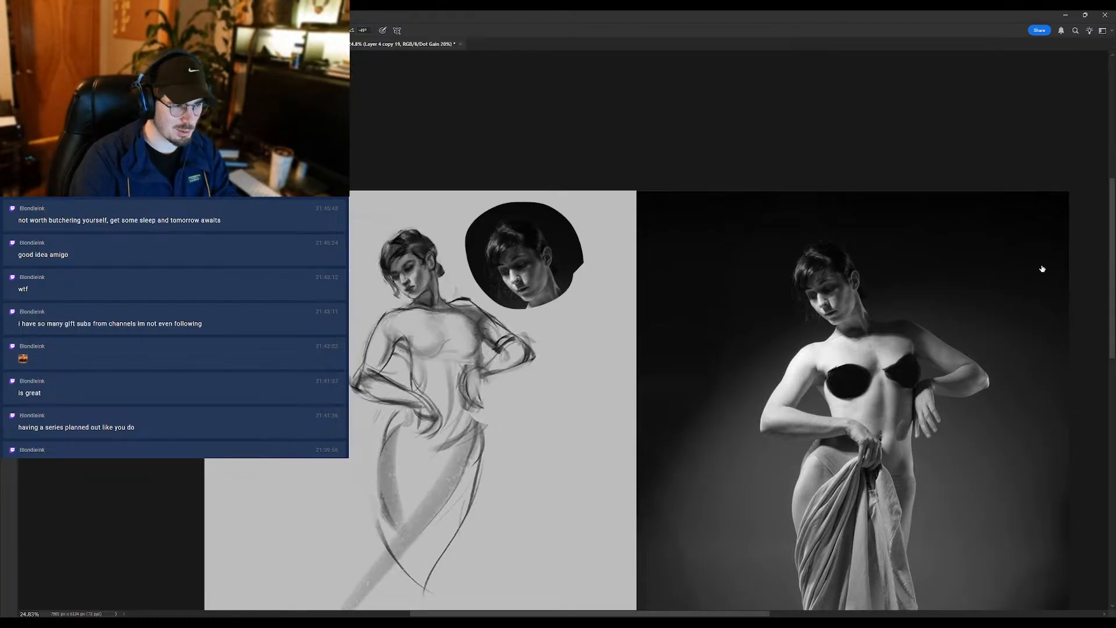
pyautogui.click(1005, 251)
pyautogui.click(1004, 260)
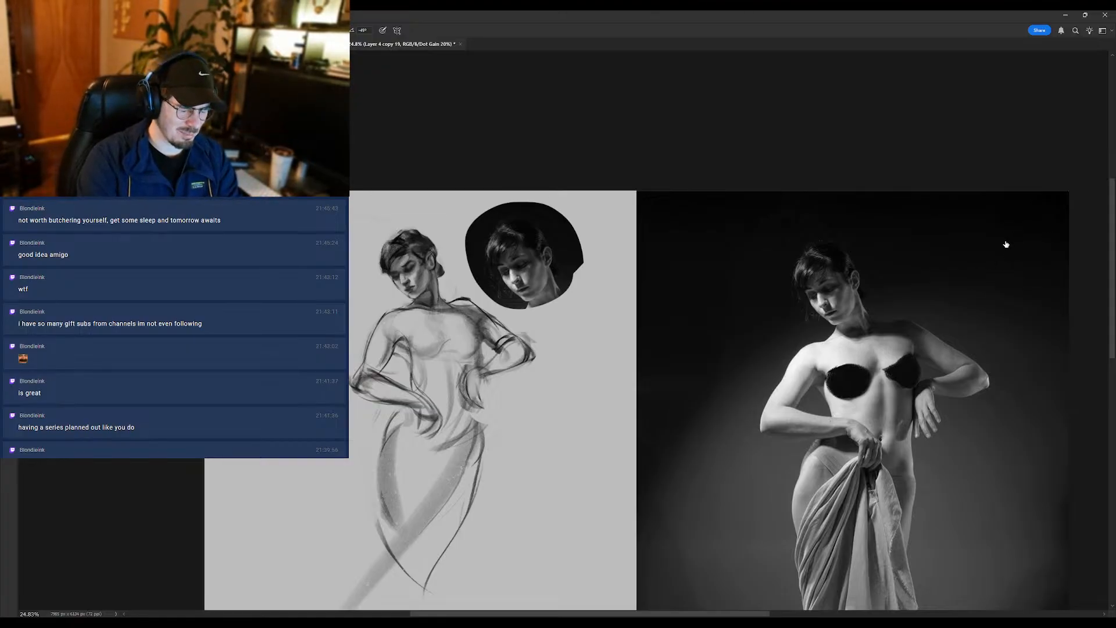
# - Try removing the most recent sketch layer copies to fall back to an earlier stage of the body
pyautogui.click(1006, 247)
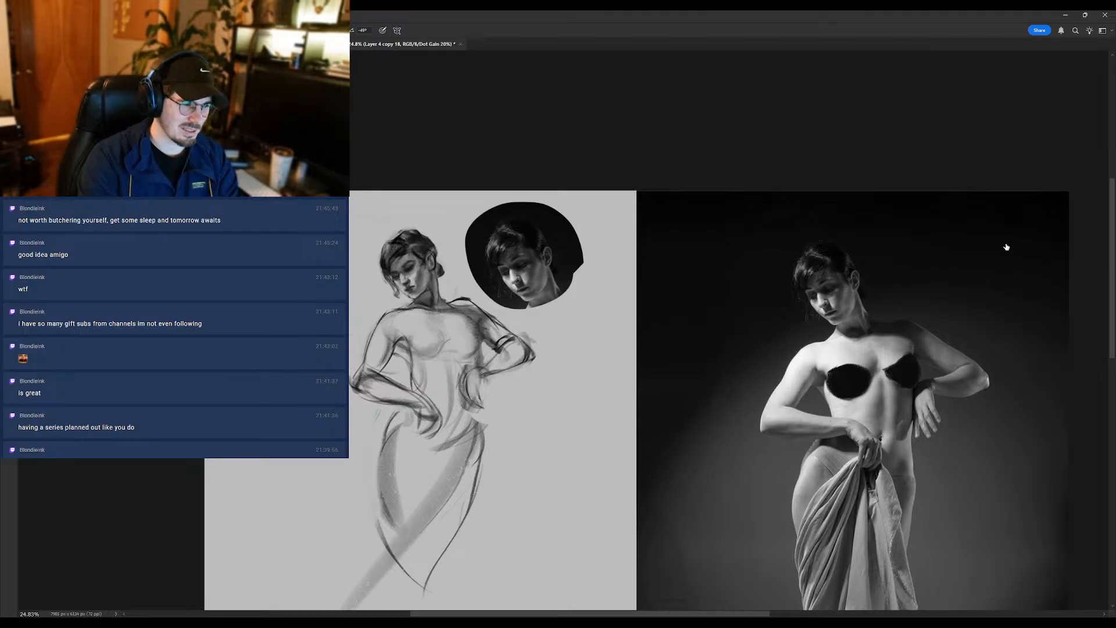
pyautogui.click(1006, 247)
pyautogui.press('Delete')
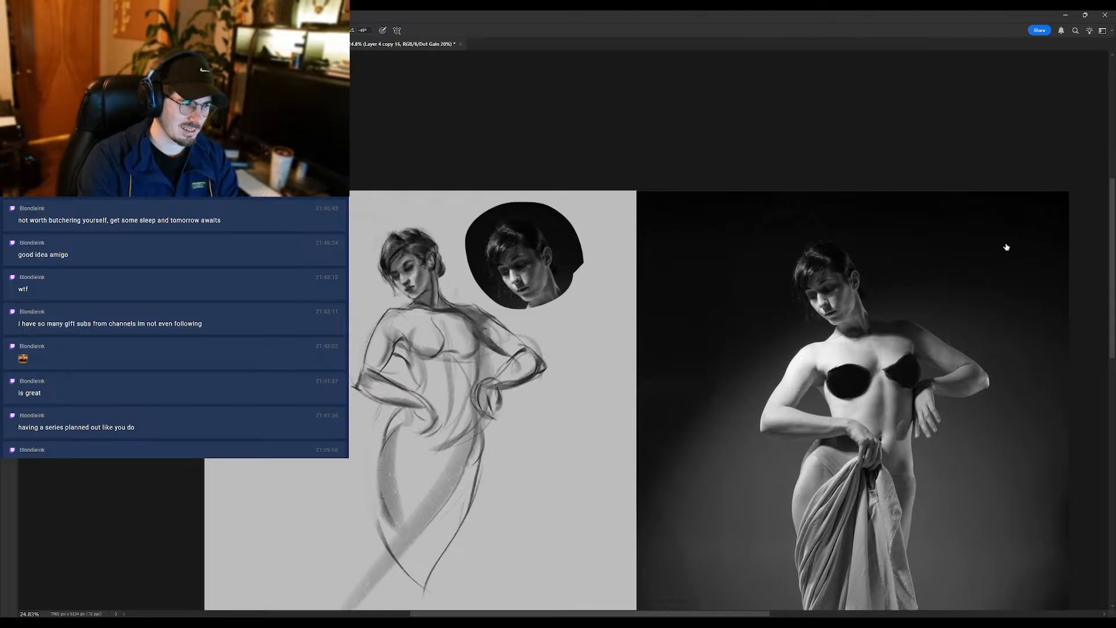
pyautogui.press('Delete')
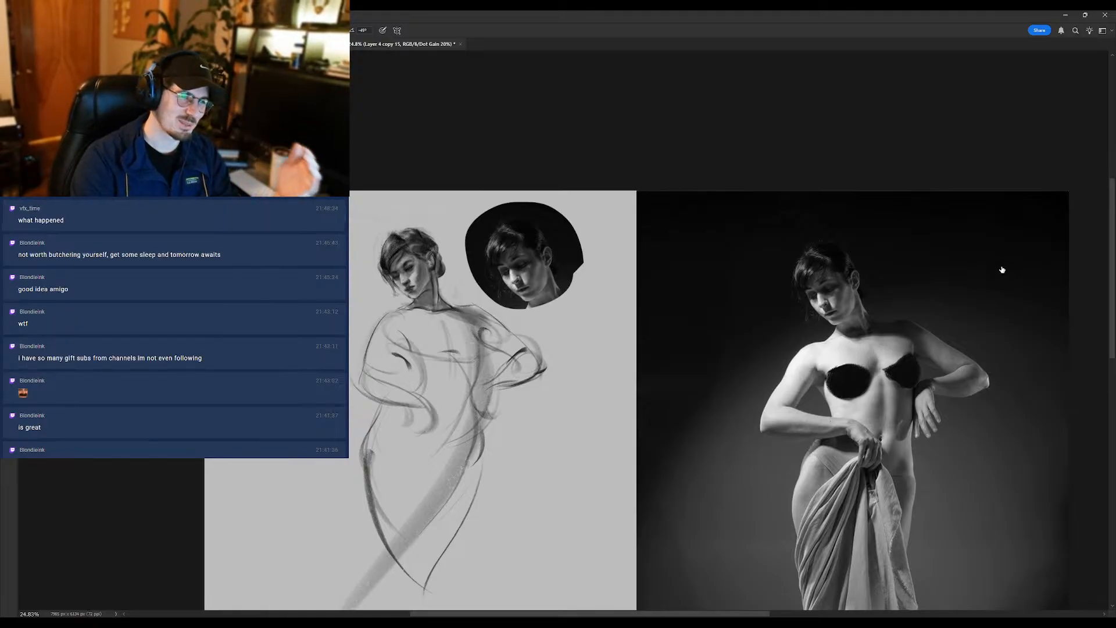
# - Undo the layer removals back to the most recent copy of the sketch with the loose hair locks
pyautogui.hotkey('ctrl', 'z')
pyautogui.hotkey('ctrl', 'z')
pyautogui.hotkey('ctrl', 'z')
pyautogui.hotkey('ctrl', 'z')
pyautogui.hotkey('ctrl', 'z')
pyautogui.hotkey('ctrl', 'z')
pyautogui.hotkey('ctrl', 'z')
pyautogui.hotkey('ctrl', 'z')
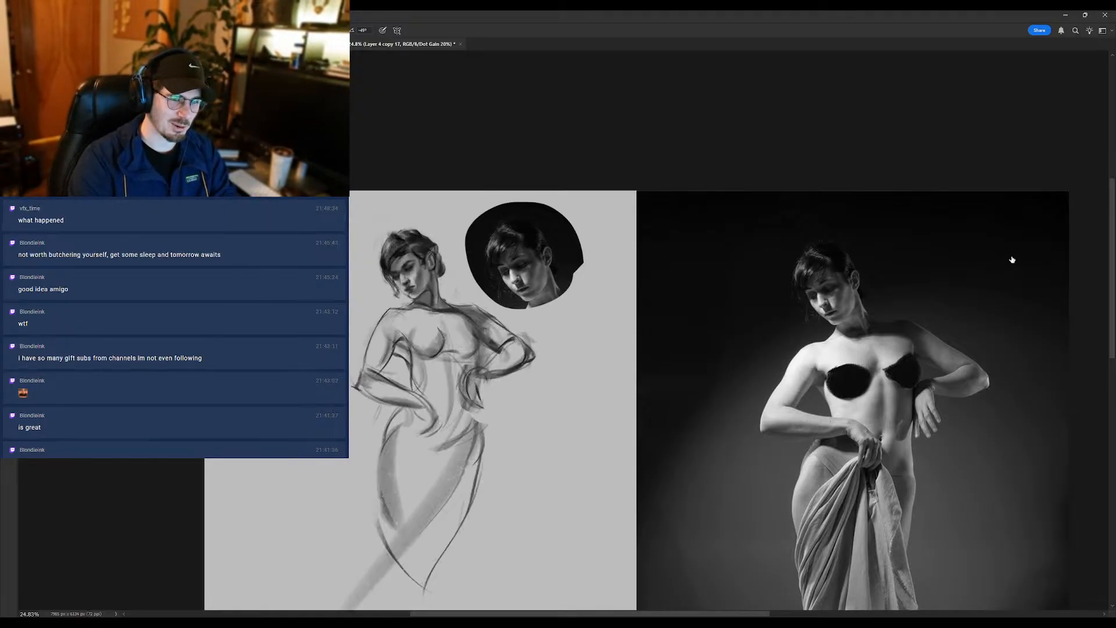
pyautogui.hotkey('ctrl', 'z')
pyautogui.hotkey('ctrl', 'z')
pyautogui.hotkey('ctrl', 'z')
pyautogui.hotkey('ctrl', 'z')
pyautogui.hotkey('ctrl', 'z')
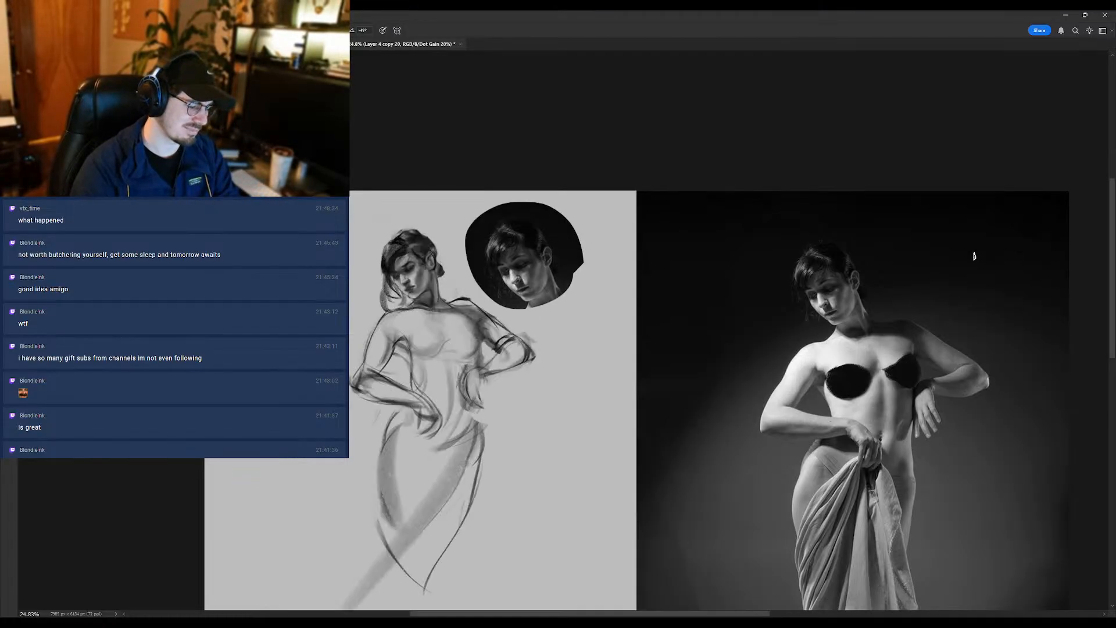
# - Lasso the whole body below the neck and copy it onto a new layer
pyautogui.press('l')
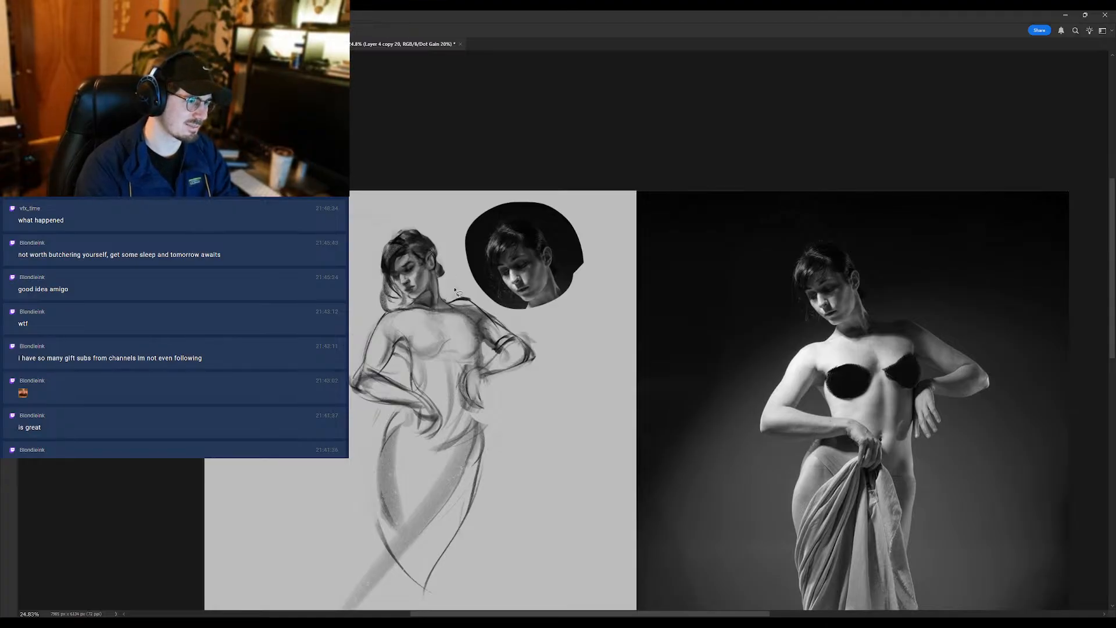
pyautogui.moveTo(459, 287)
pyautogui.mouseDown()
pyautogui.moveTo(351, 318)
pyautogui.moveTo(244, 468)
pyautogui.moveTo(300, 594)
pyautogui.moveTo(512, 589)
pyautogui.moveTo(600, 402)
pyautogui.mouseUp()
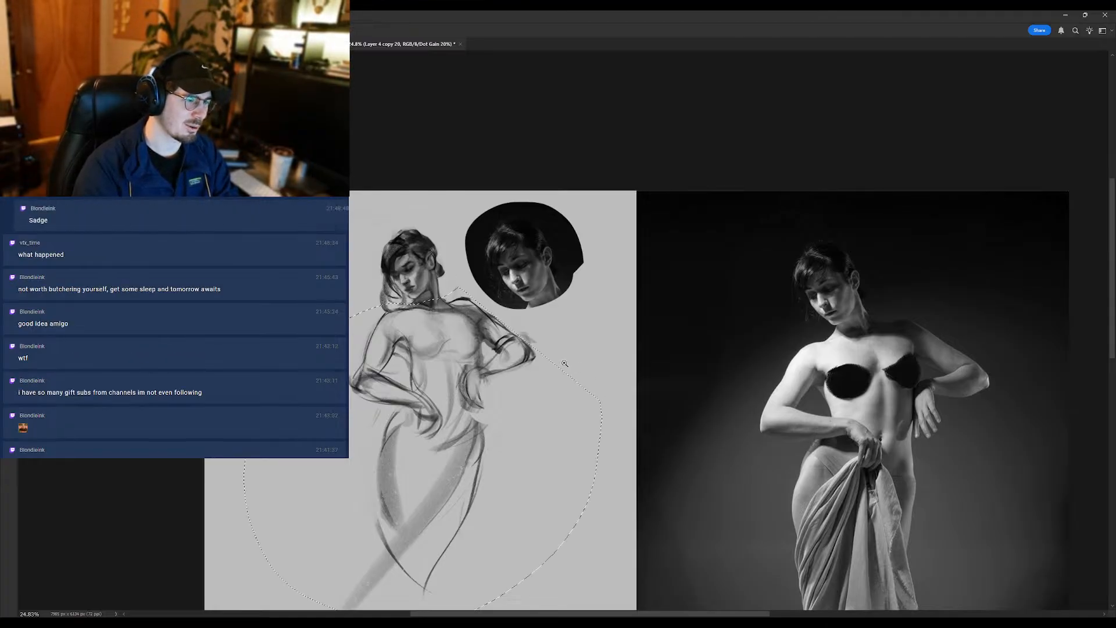
pyautogui.scroll(-1, 555, 365)
pyautogui.moveTo(538, 348)
pyautogui.mouseDown()
pyautogui.moveTo(459, 350)
pyautogui.moveTo(435, 322)
pyautogui.mouseUp()
pyautogui.hotkey('ctrl', 'd')
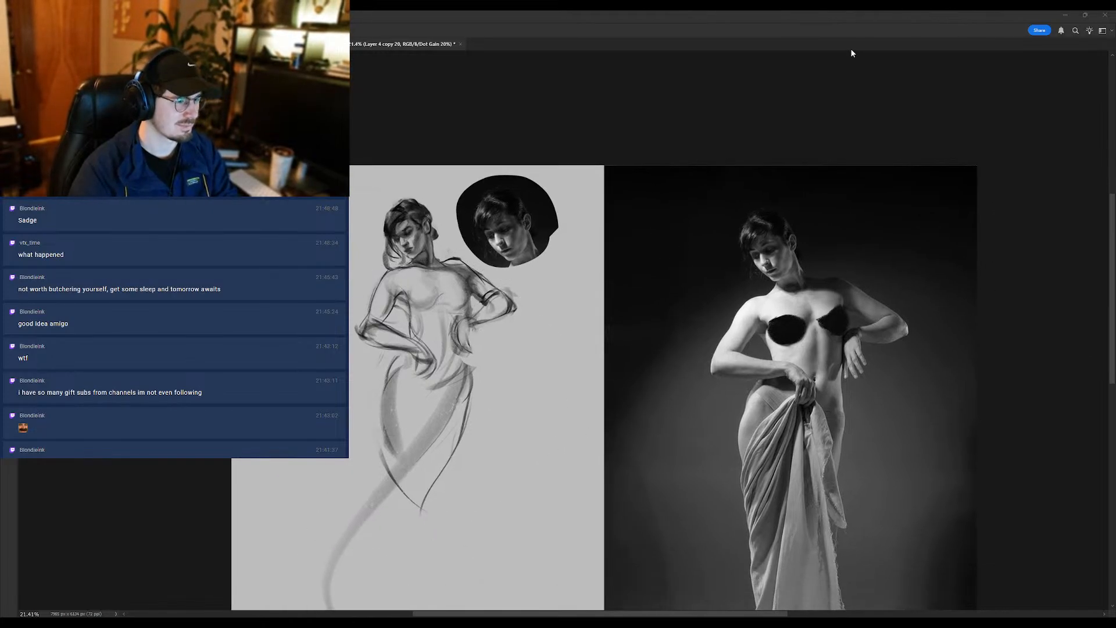
pyautogui.moveTo(485, 241)
pyautogui.mouseDown()
pyautogui.moveTo(520, 126)
pyautogui.moveTo(505, 132)
pyautogui.mouseUp()
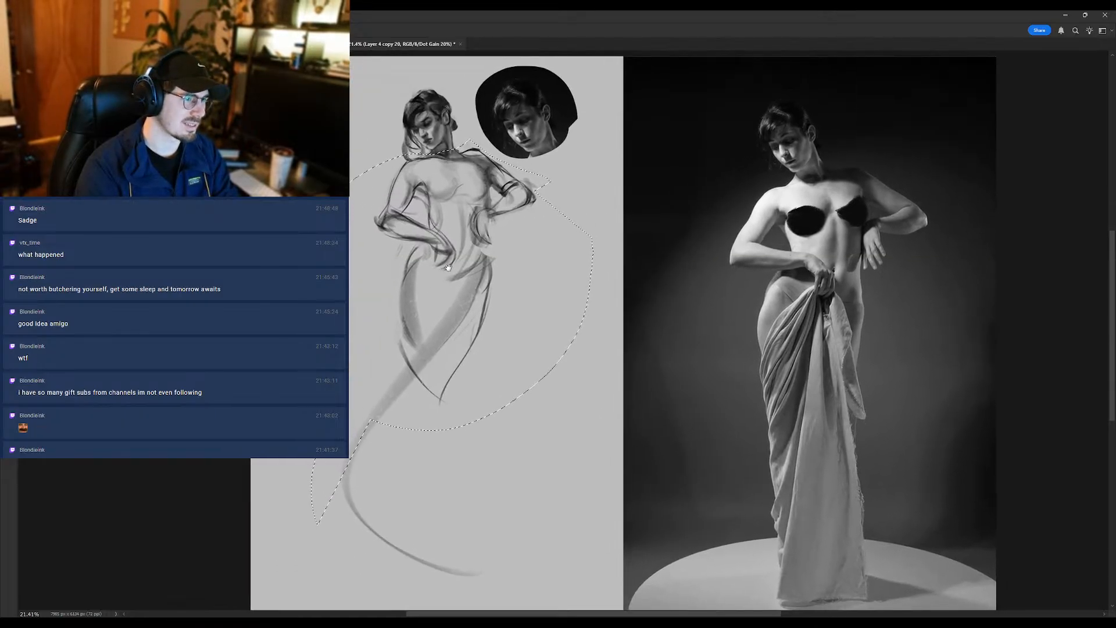
pyautogui.moveTo(435, 154)
pyautogui.mouseDown()
pyautogui.moveTo(251, 497)
pyautogui.moveTo(634, 291)
pyautogui.moveTo(526, 157)
pyautogui.moveTo(488, 153)
pyautogui.moveTo(495, 209)
pyautogui.mouseUp()
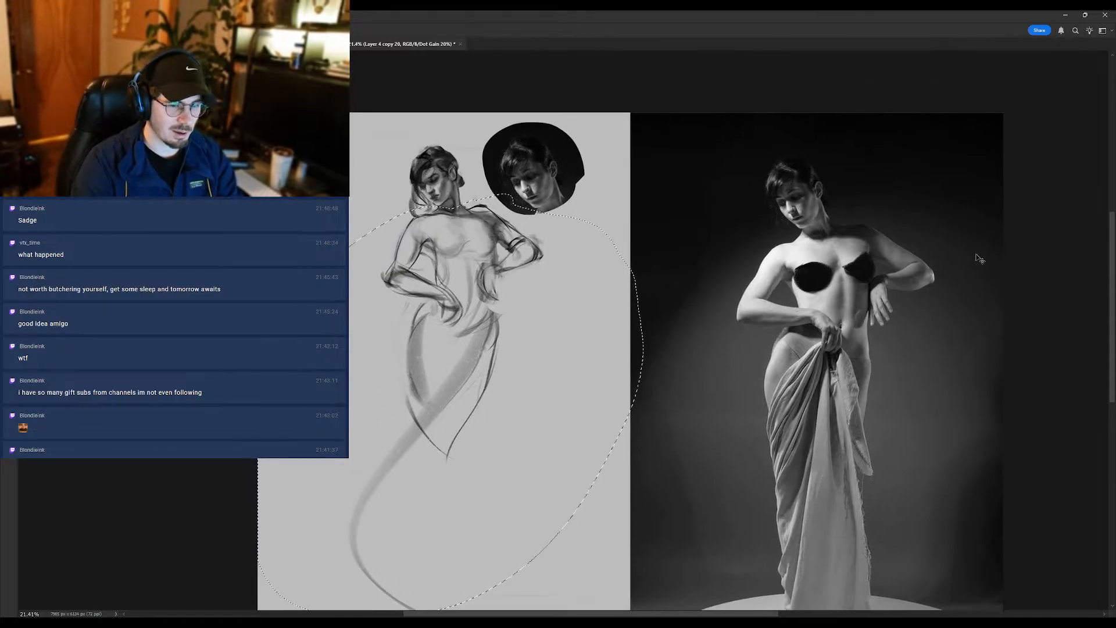
pyautogui.hotkey('ctrl', 'j')
# - View the copied body on its own, and overlay the older sketch layer copies with it for comparison
pyautogui.click(1001, 267)
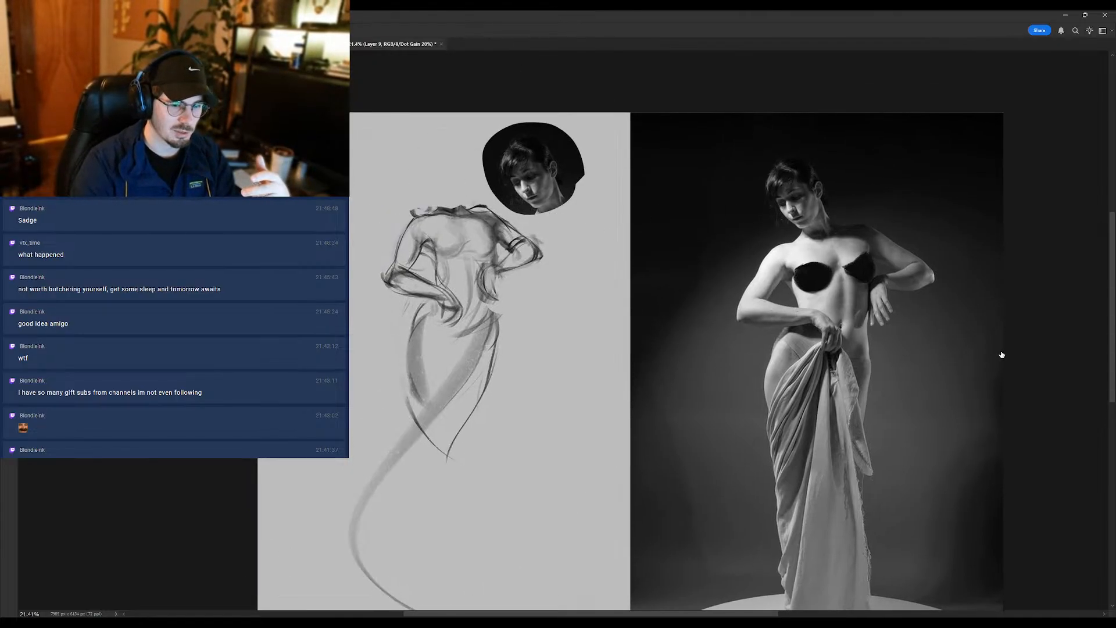
pyautogui.click(1004, 372)
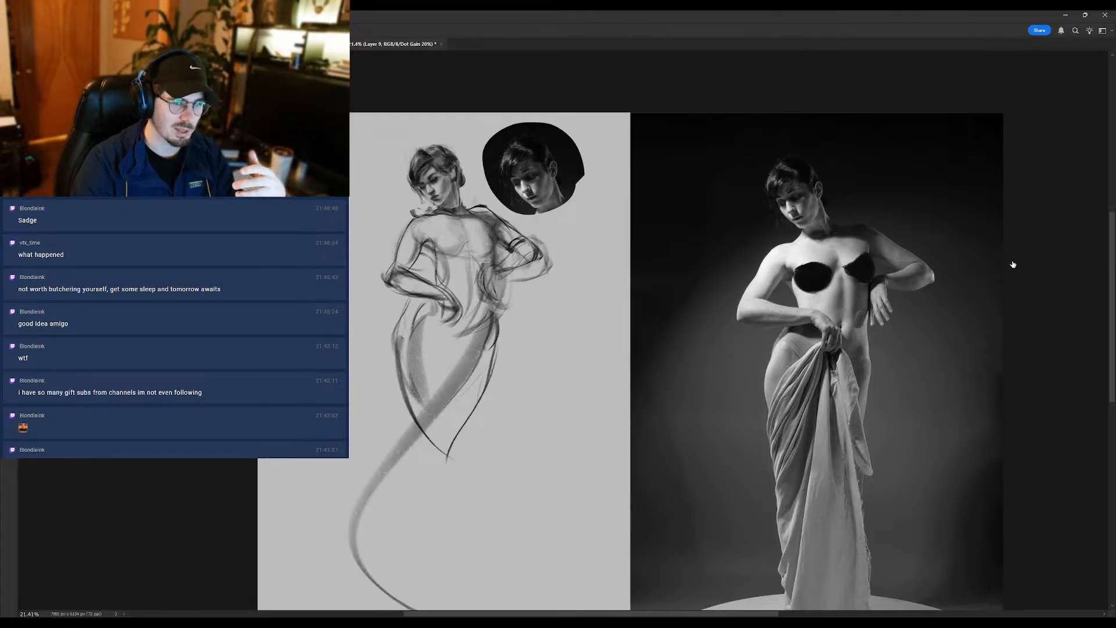
pyautogui.click(1003, 374)
pyautogui.click(1003, 375)
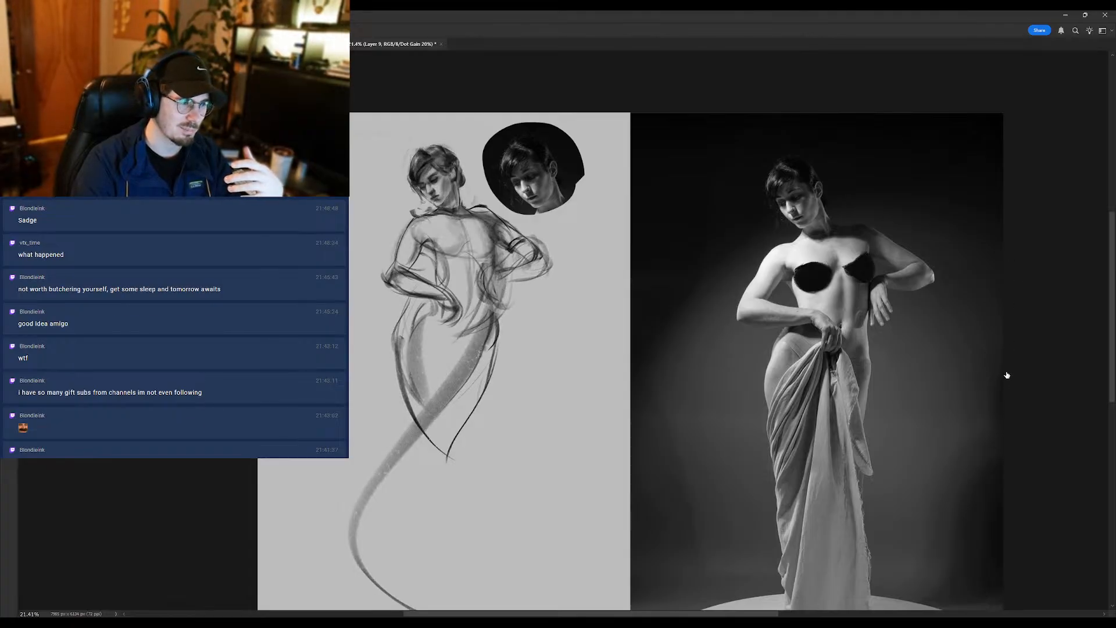
pyautogui.click(1003, 366)
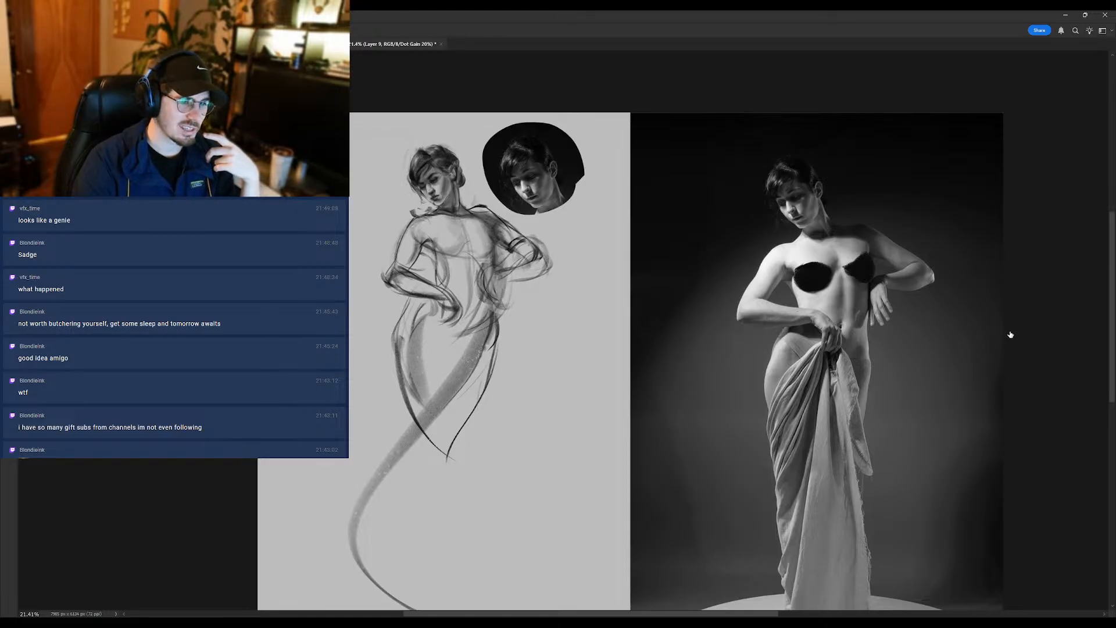
# - Toggle the overlapping sketch layer copies to compare different versions of the head, chest, arms and hips
pyautogui.click(1005, 350)
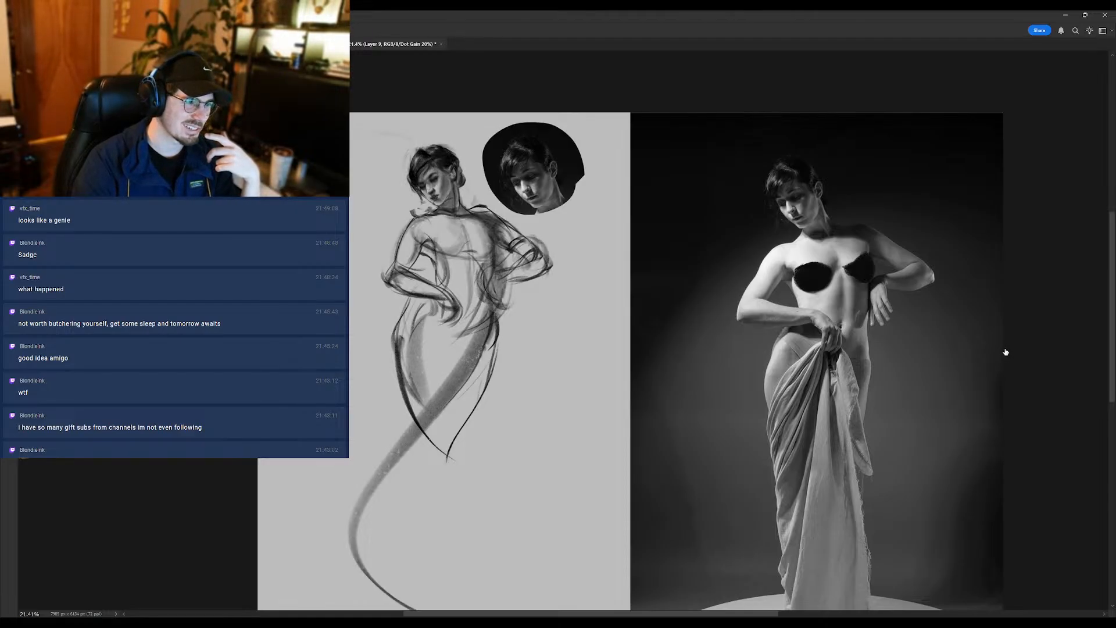
pyautogui.click(1006, 352)
pyautogui.click(1005, 342)
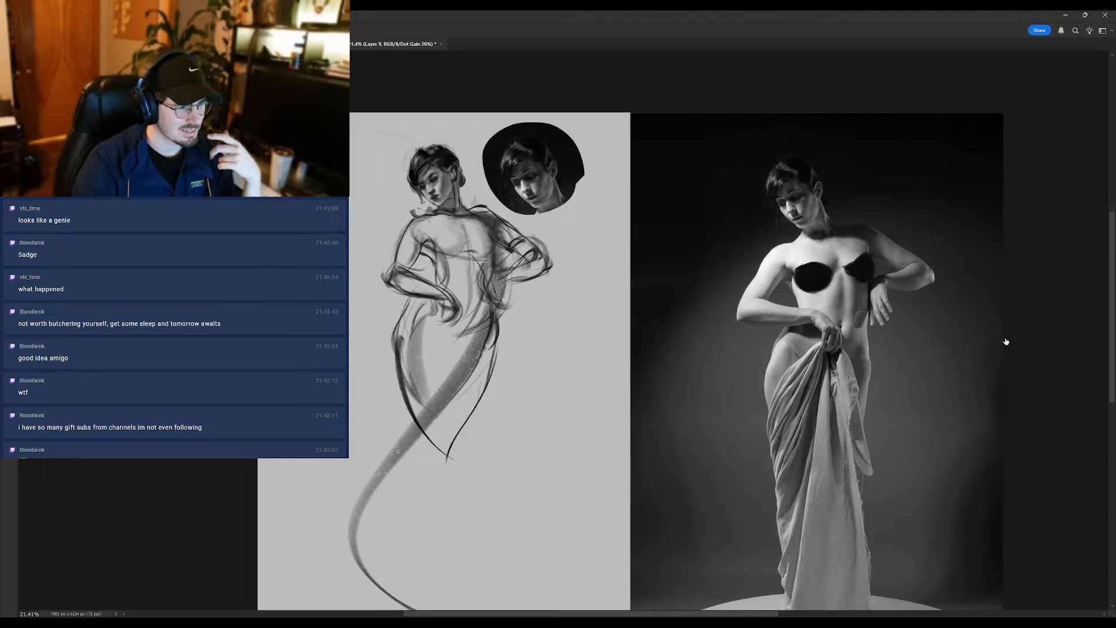
pyautogui.click(1005, 340)
pyautogui.click(1005, 348)
pyautogui.click(1006, 350)
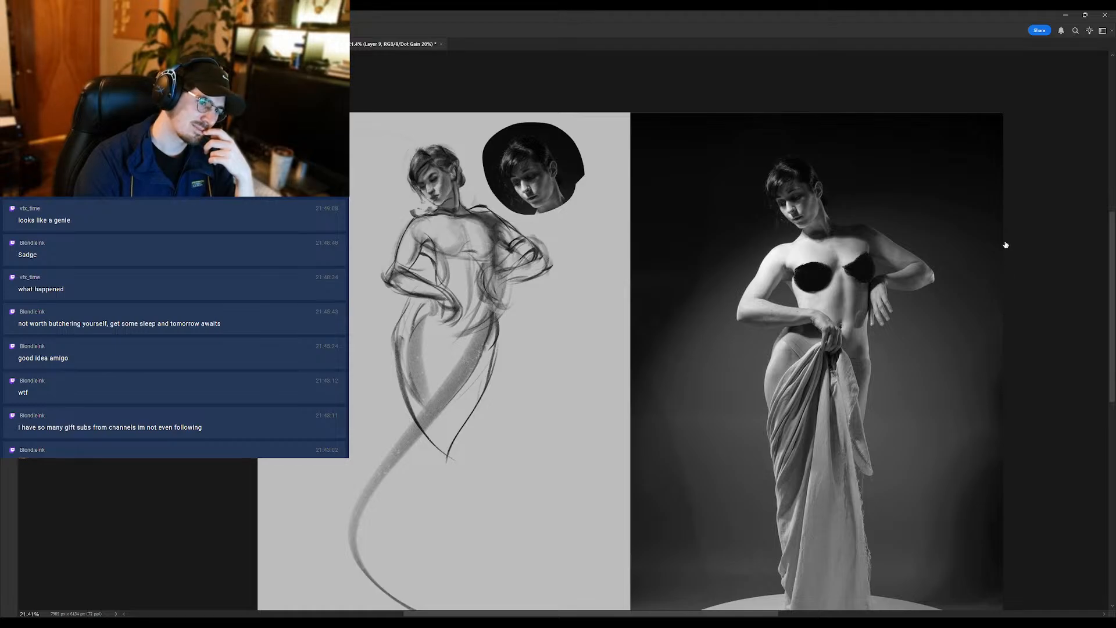
pyautogui.click(1003, 246)
pyautogui.click(1004, 333)
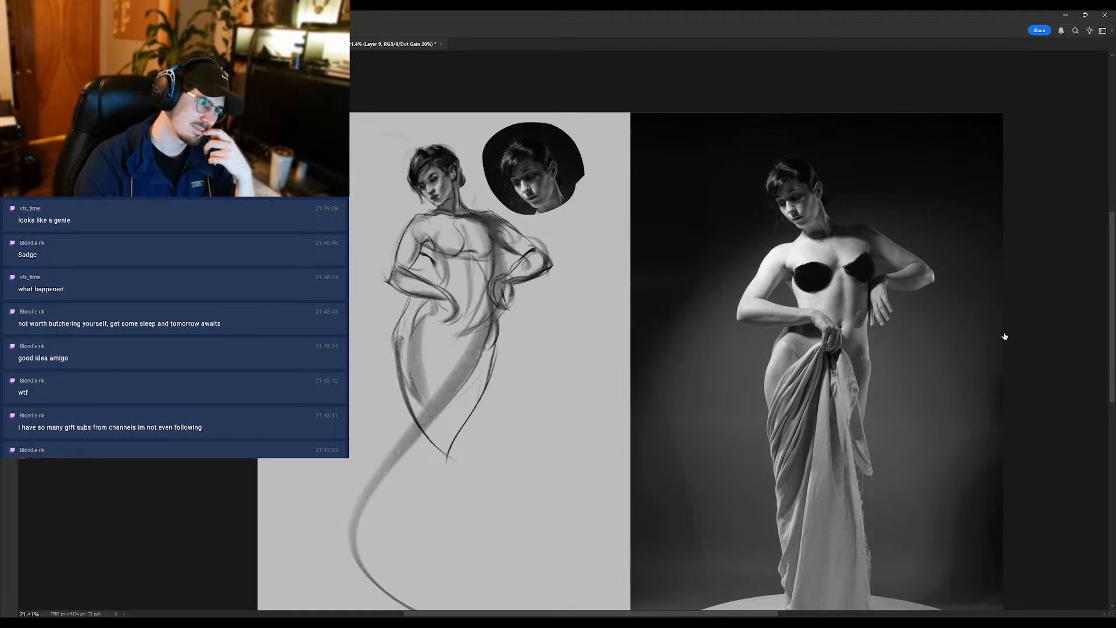
pyautogui.click(1005, 336)
pyautogui.click(1004, 309)
pyautogui.click(1005, 322)
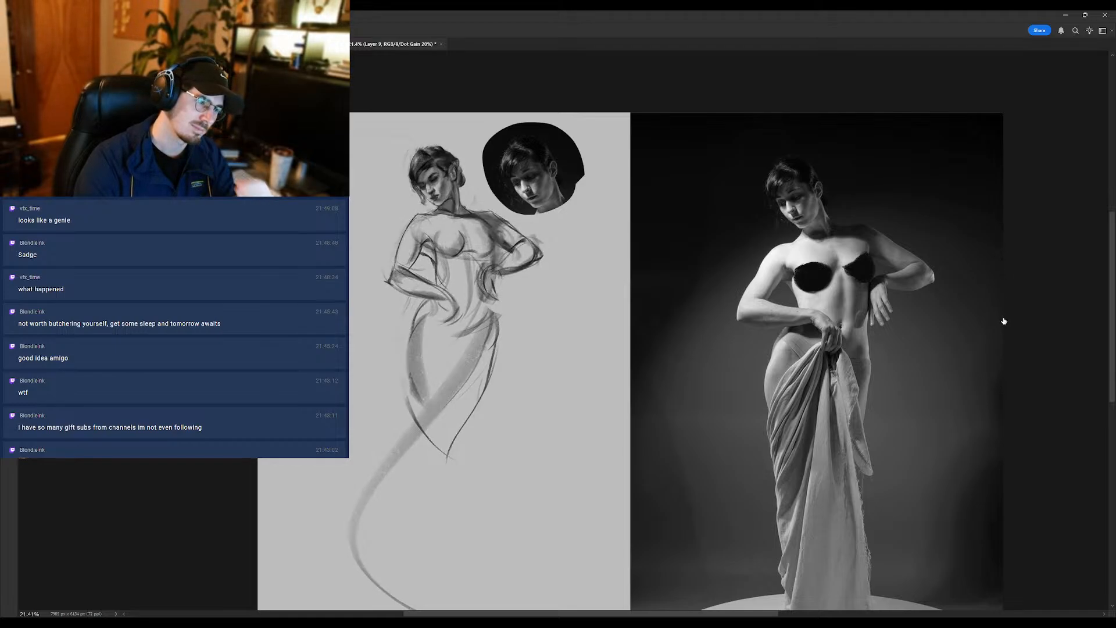
# - Select several unneeded sketch layer copies together and delete them from the document
pyautogui.click(1035, 300)
pyautogui.keyDown('shift'); pyautogui.click(1035, 263); pyautogui.keyUp('shift')
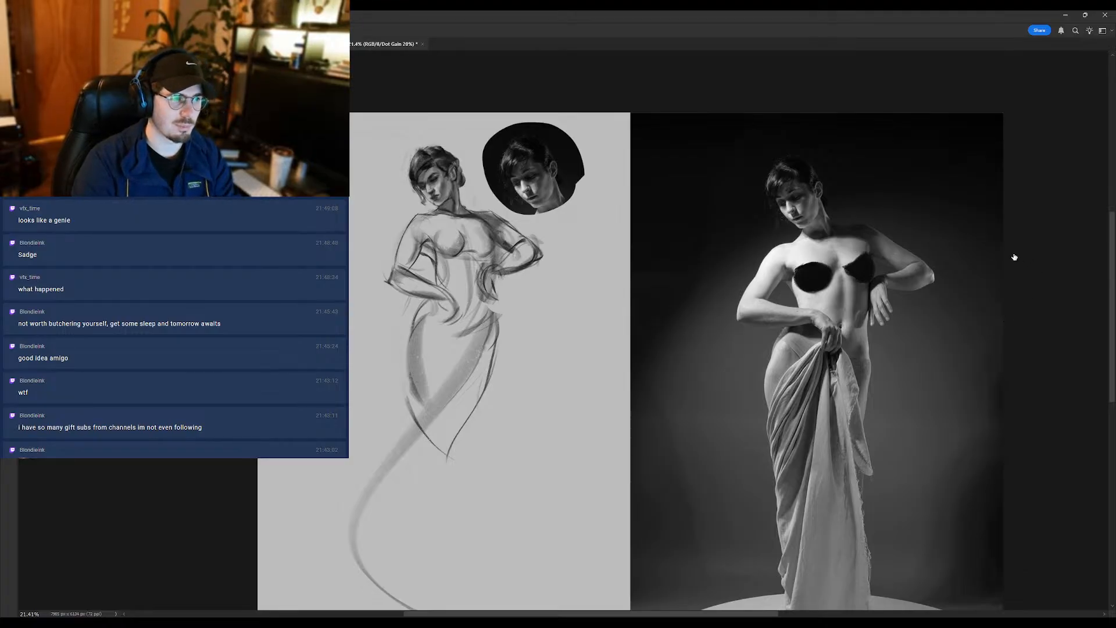
pyautogui.press('Delete')
pyautogui.click(1004, 274)
pyautogui.click(1006, 287)
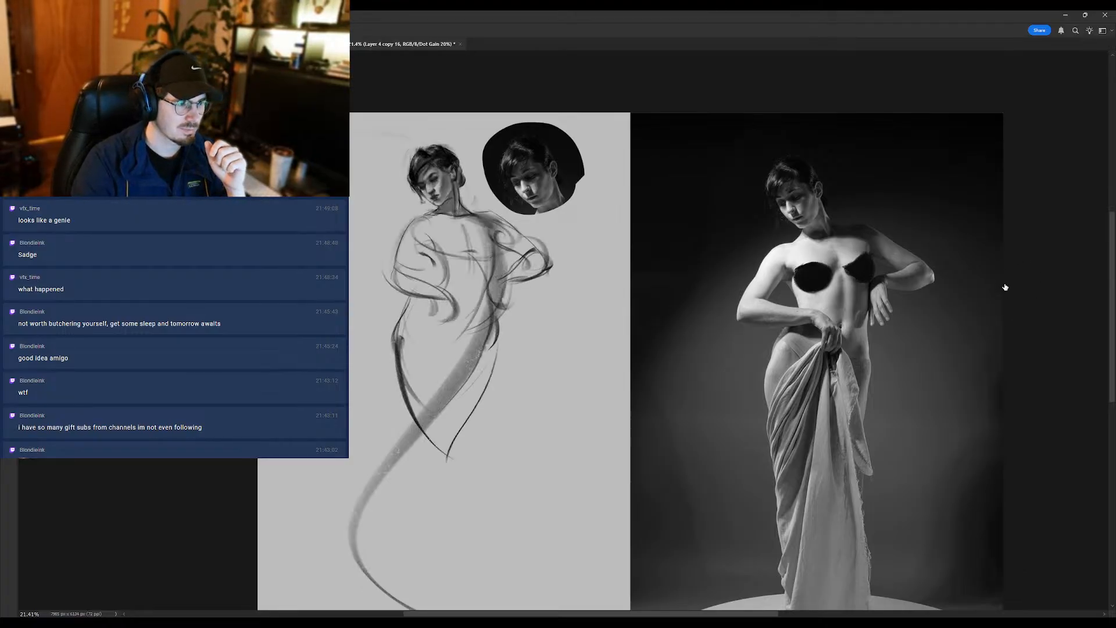
# - Check the remaining older layer copies down to Layer 4 copy 14, comparing the light gesture lines of the body
pyautogui.click(1006, 288)
pyautogui.click(1006, 289)
pyautogui.click(1006, 282)
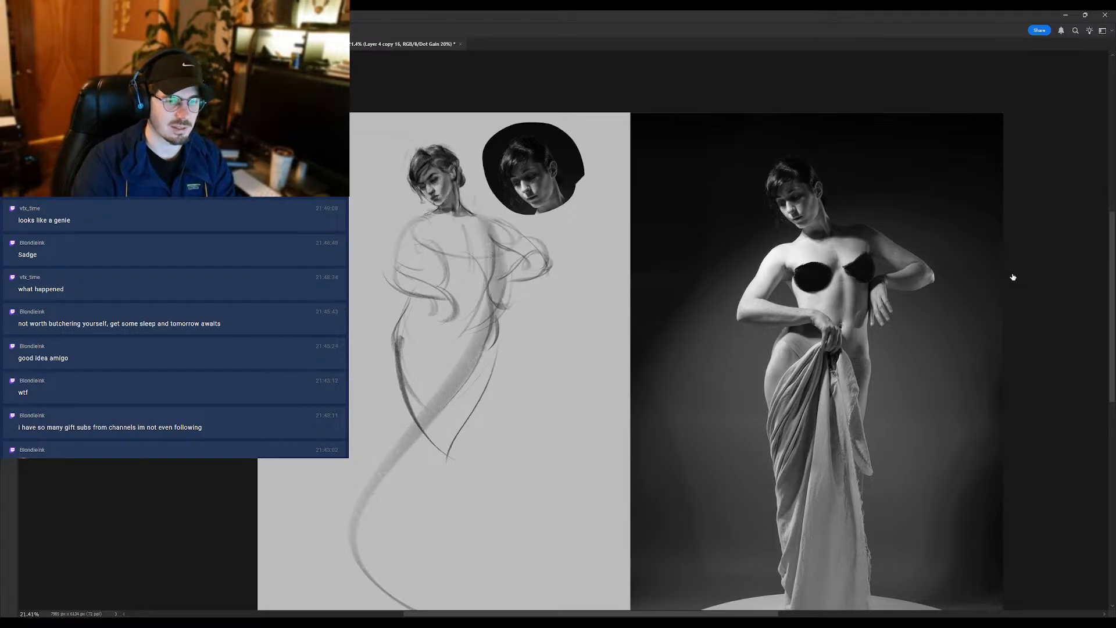
pyautogui.click(1002, 278)
pyautogui.click(1002, 265)
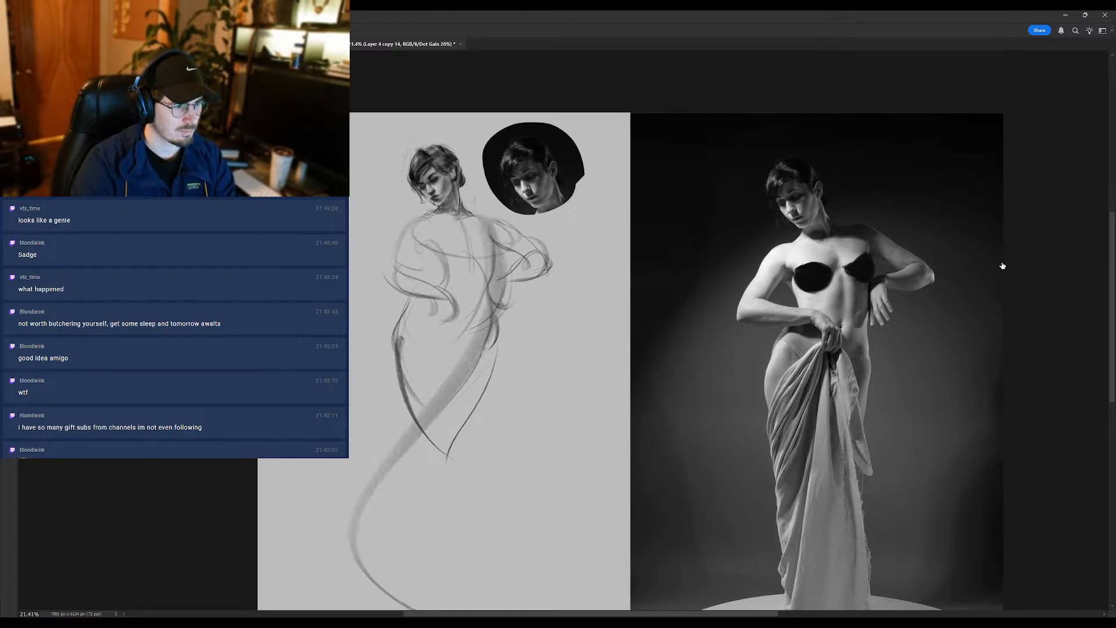
pyautogui.click(1002, 265)
pyautogui.click(1001, 280)
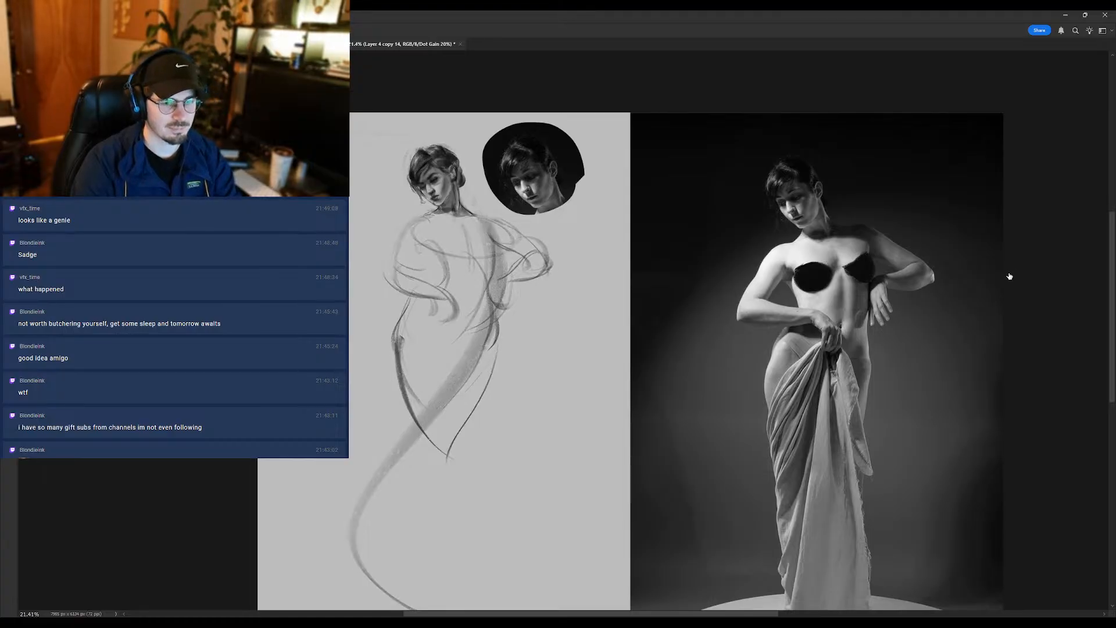
# - Show the refined body sketch again, make Layer 4 copy 15 active and erase the stray marks between the hair and shoulder
pyautogui.click(1041, 306)
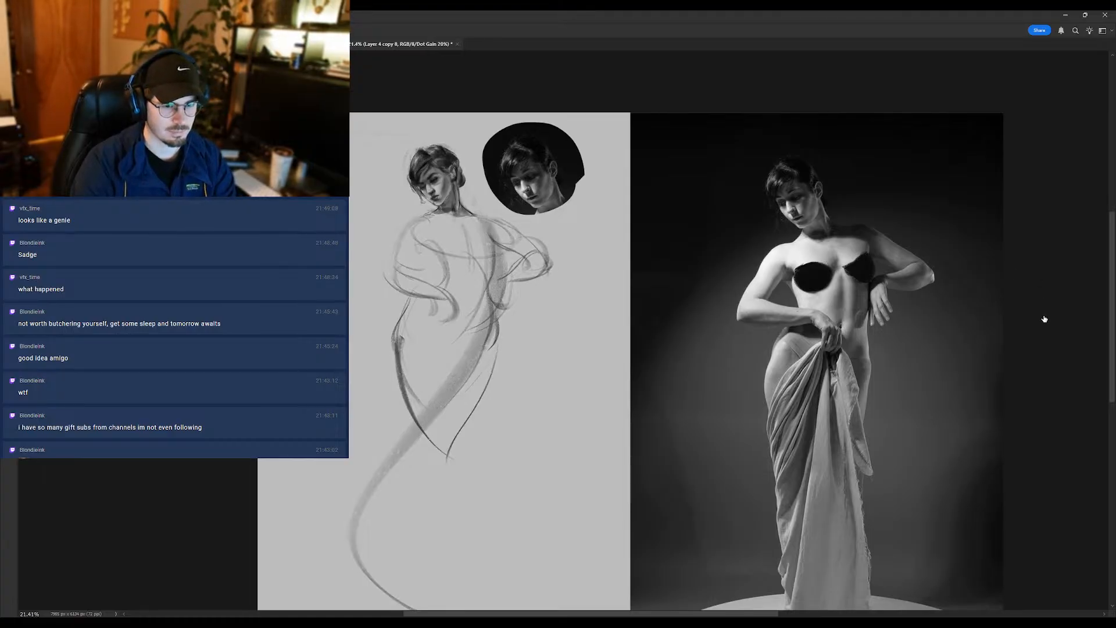
pyautogui.click(1043, 350)
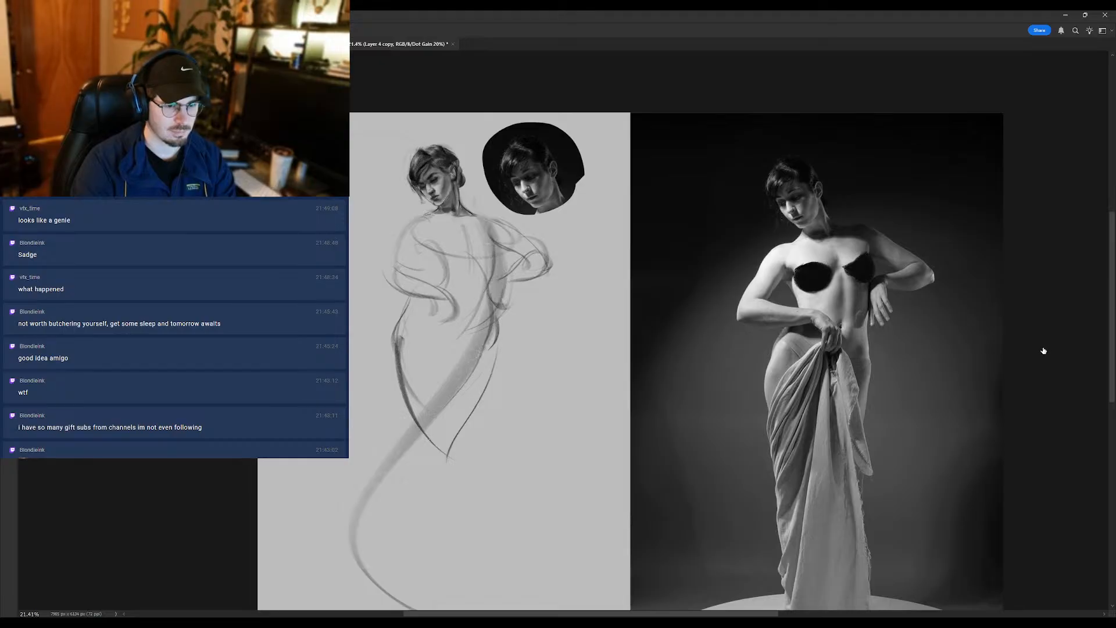
pyautogui.click(1003, 252)
pyautogui.click(1027, 252)
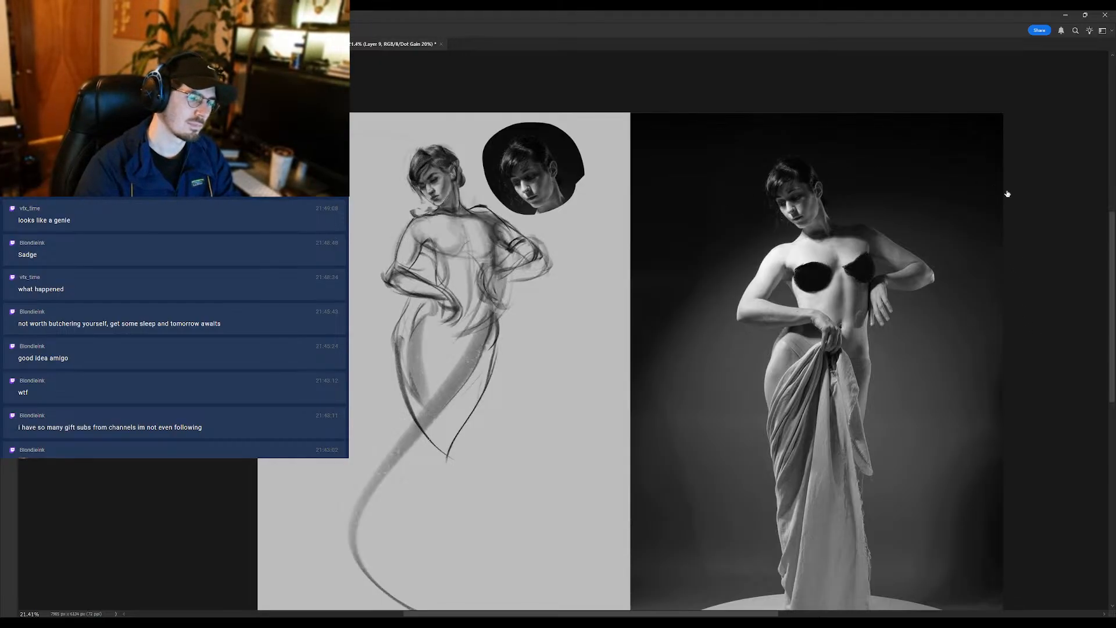
pyautogui.click(1017, 257)
pyautogui.click(1005, 267)
pyautogui.click(1004, 267)
pyautogui.press('e')
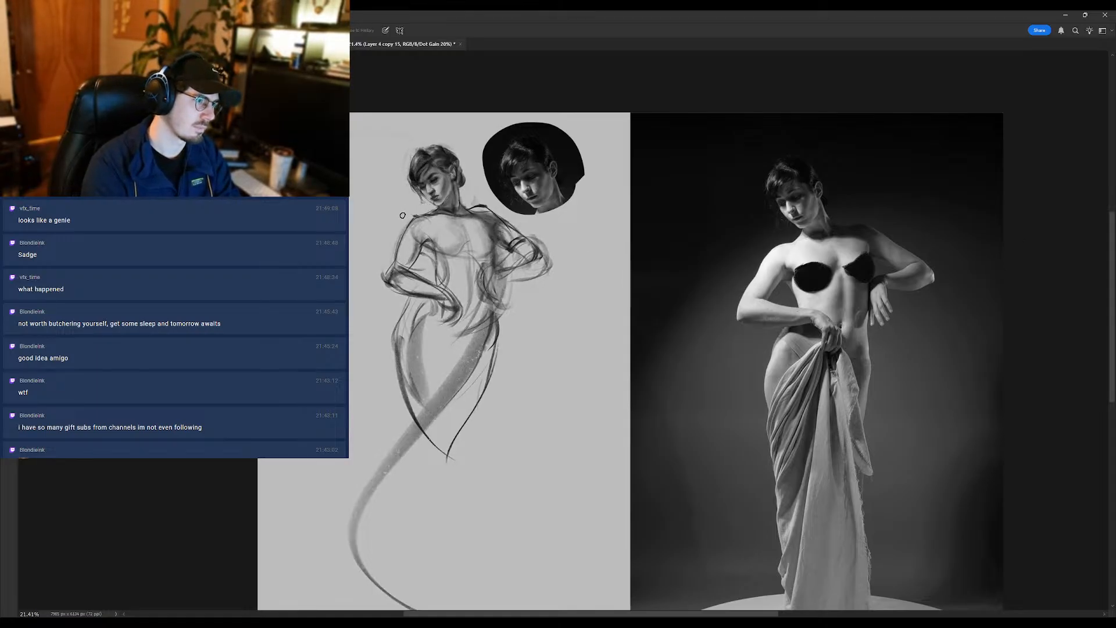
# - Draw and soften loose wavy hair strands on both sides of the face down to the neck
pyautogui.press('b')
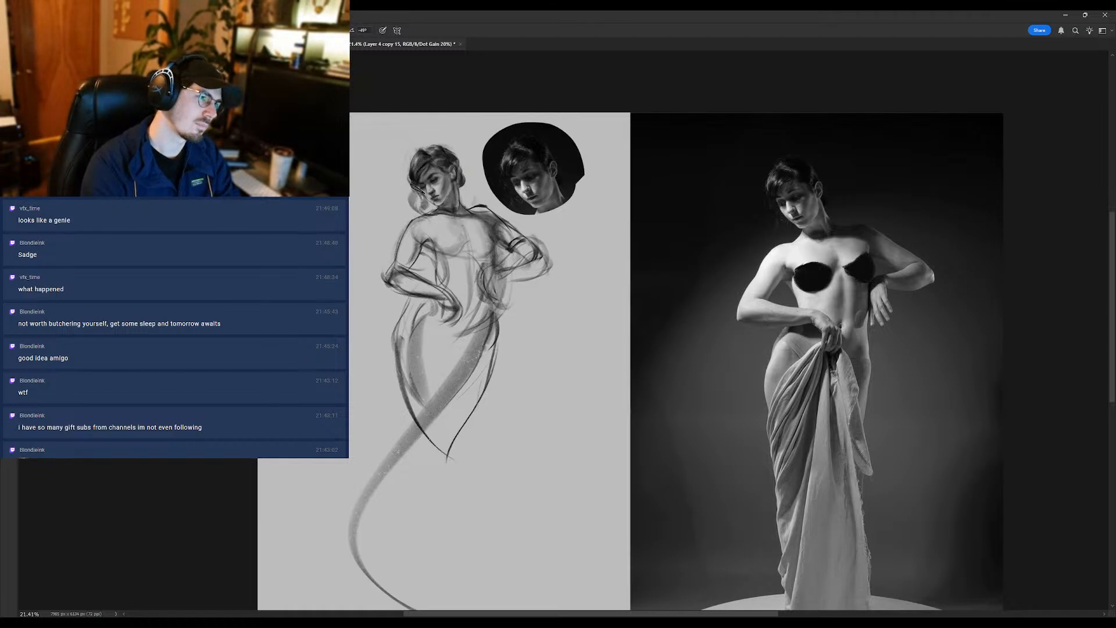
pyautogui.keyDown('alt'); pyautogui.click(422, 167); pyautogui.keyUp('alt')
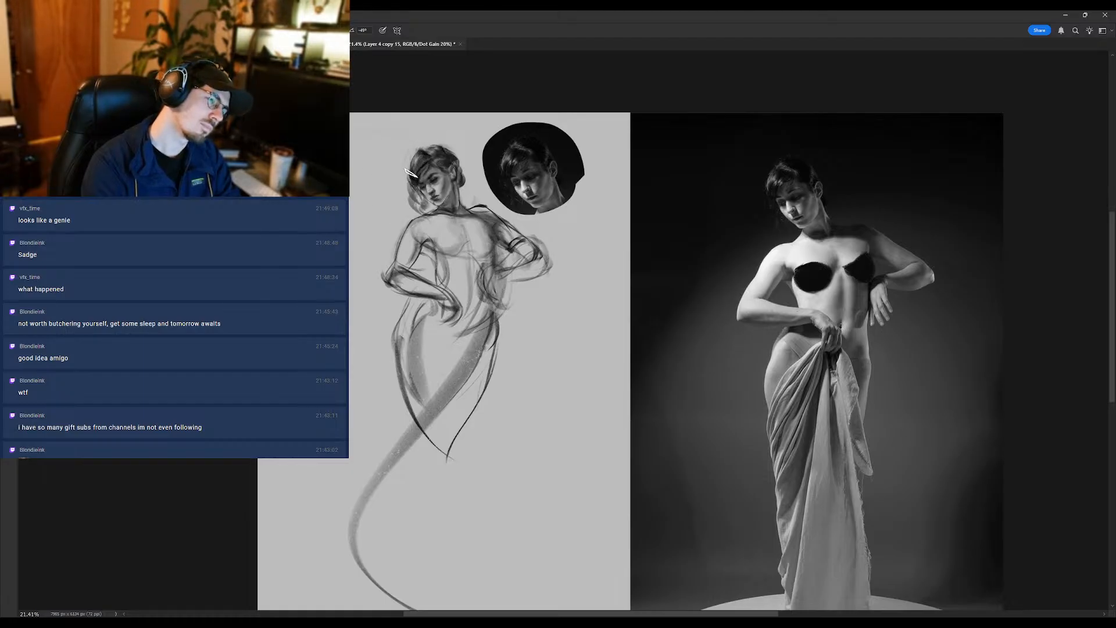
pyautogui.hotkey('shift', 'b')
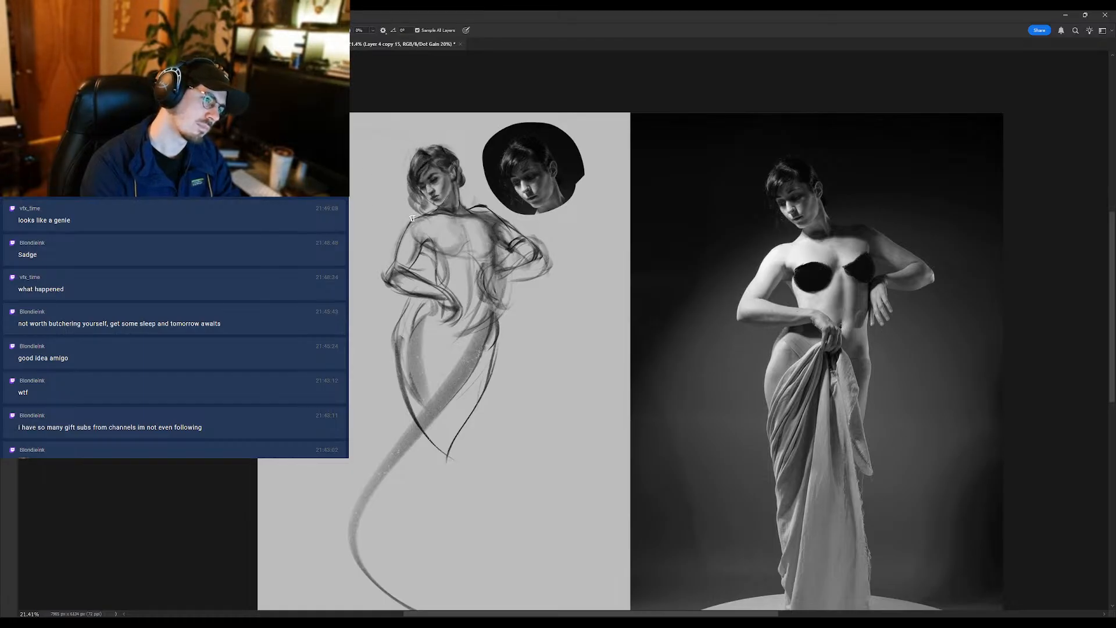
pyautogui.hotkey('shift', 'b')
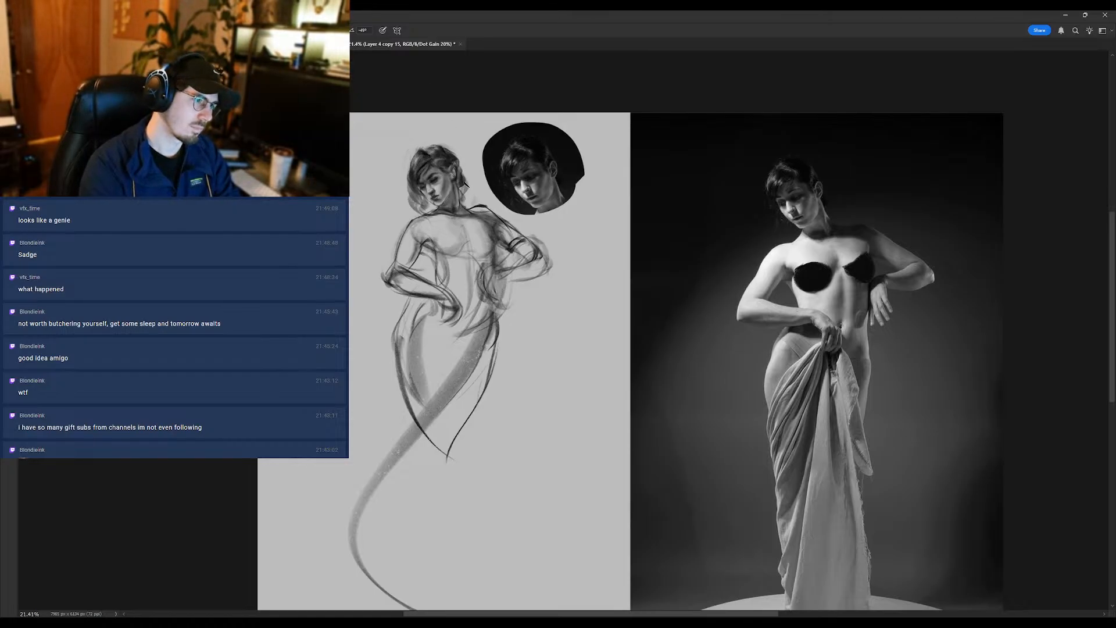
pyautogui.moveTo(454, 210); pyautogui.dragTo(466, 207)
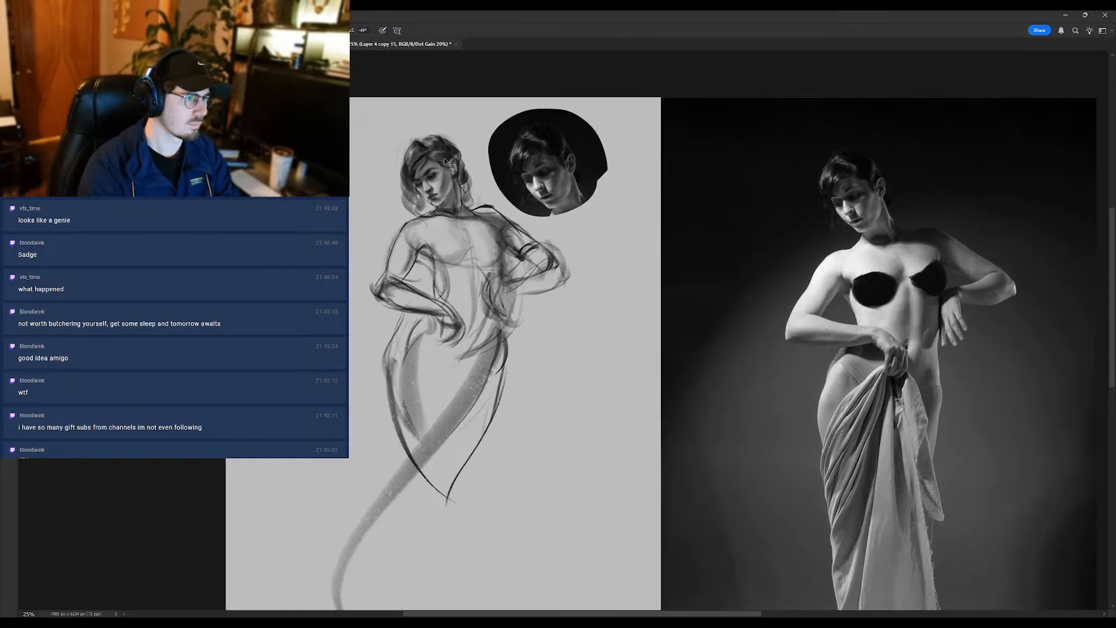
pyautogui.moveTo(536, 250); pyautogui.dragTo(513, 231)
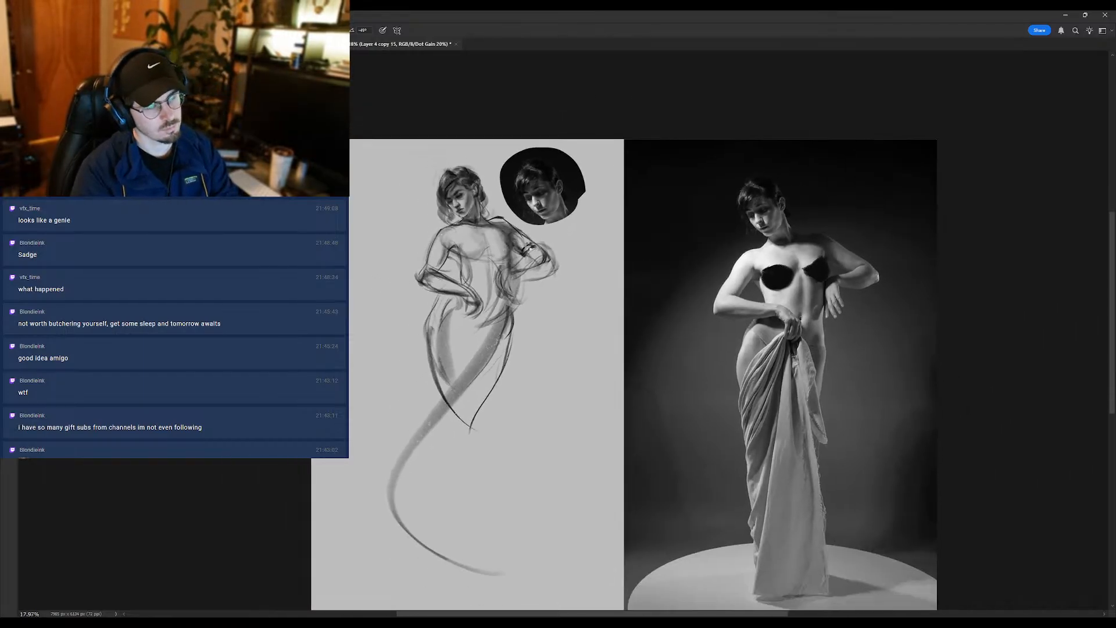
# - Flip the canvas horizontally and erase the loose outer lines around the elbow and forearm of the arm nearest the inset portrait
pyautogui.press('h')
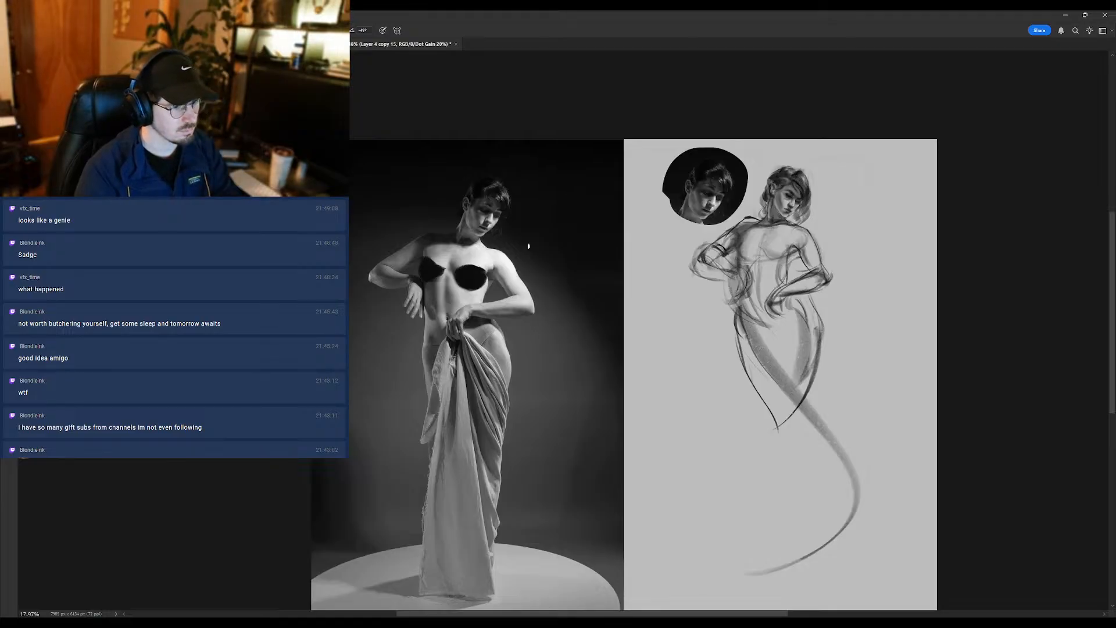
pyautogui.click(769, 233)
pyautogui.press('e')
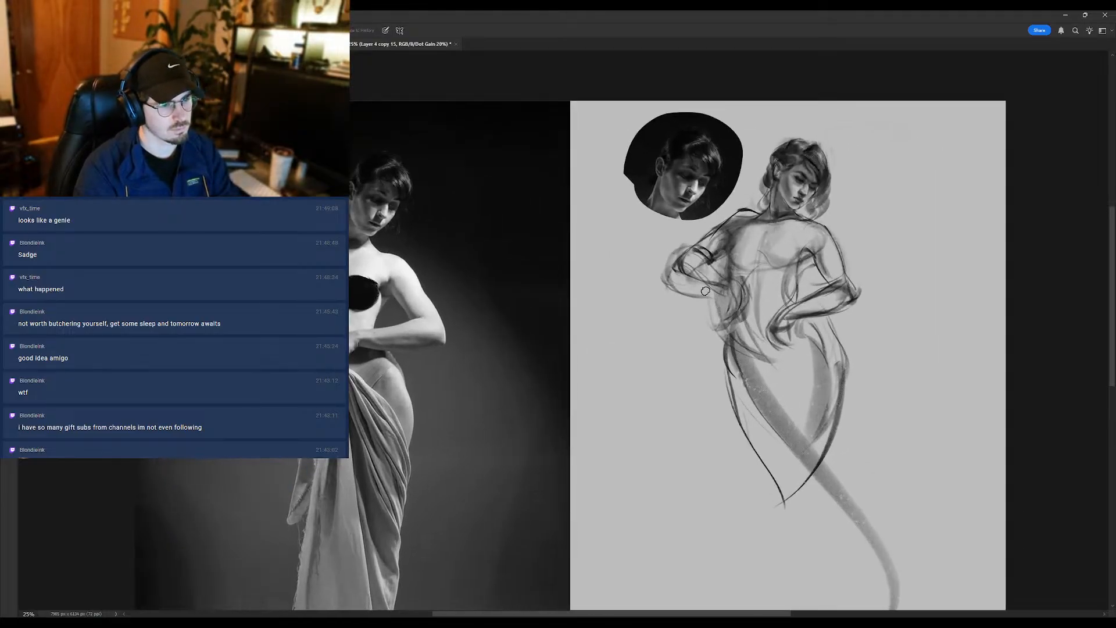
pyautogui.moveTo(703, 303)
pyautogui.mouseDown()
pyautogui.moveTo(655, 273)
pyautogui.moveTo(677, 241)
pyautogui.moveTo(671, 256)
pyautogui.moveTo(689, 283)
pyautogui.moveTo(674, 257)
pyautogui.moveTo(729, 269)
pyautogui.moveTo(705, 244)
pyautogui.moveTo(710, 222)
pyautogui.moveTo(690, 242)
pyautogui.moveTo(705, 262)
pyautogui.moveTo(733, 231)
pyautogui.moveTo(713, 262)
pyautogui.mouseUp()
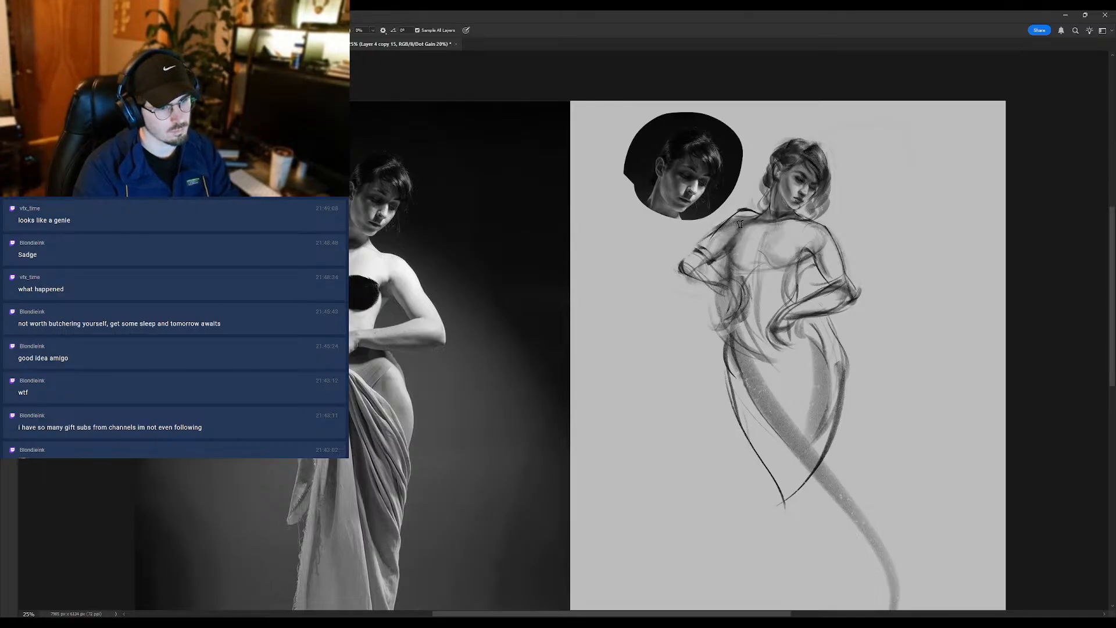
# - Soften the shoulder lines and add tone and contour strokes across the chest and down the torso
pyautogui.press('r')
pyautogui.press('b')
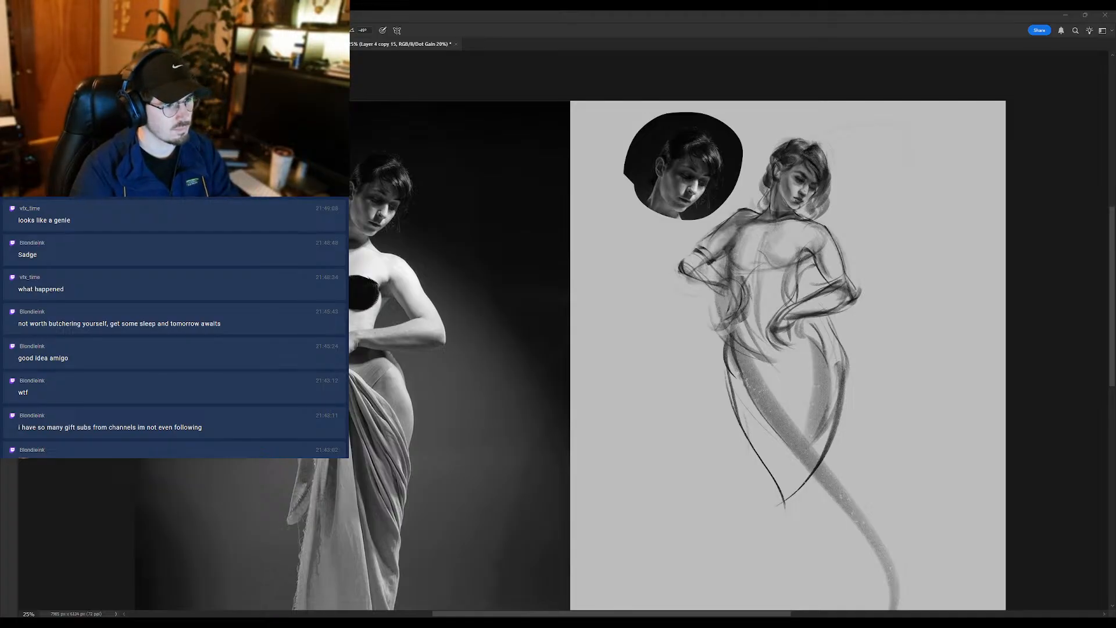
pyautogui.moveTo(766, 261); pyautogui.dragTo(729, 303)
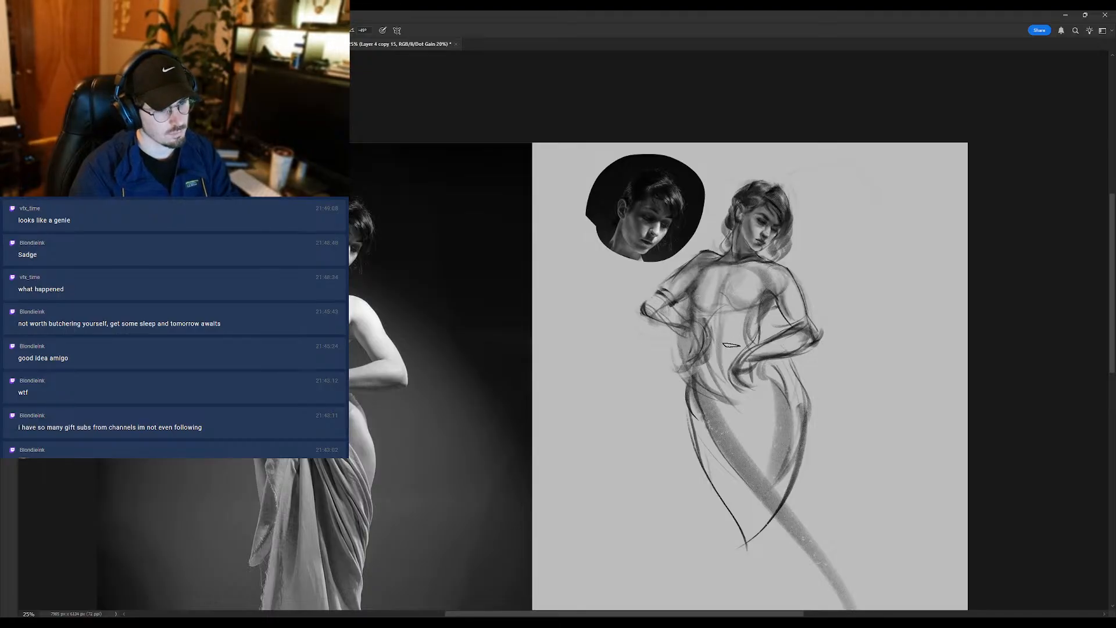
pyautogui.moveTo(726, 307)
pyautogui.mouseDown()
pyautogui.moveTo(743, 398)
pyautogui.moveTo(732, 406)
pyautogui.moveTo(757, 399)
pyautogui.moveTo(741, 357)
pyautogui.mouseUp()
pyautogui.moveTo(766, 394); pyautogui.dragTo(746, 354)
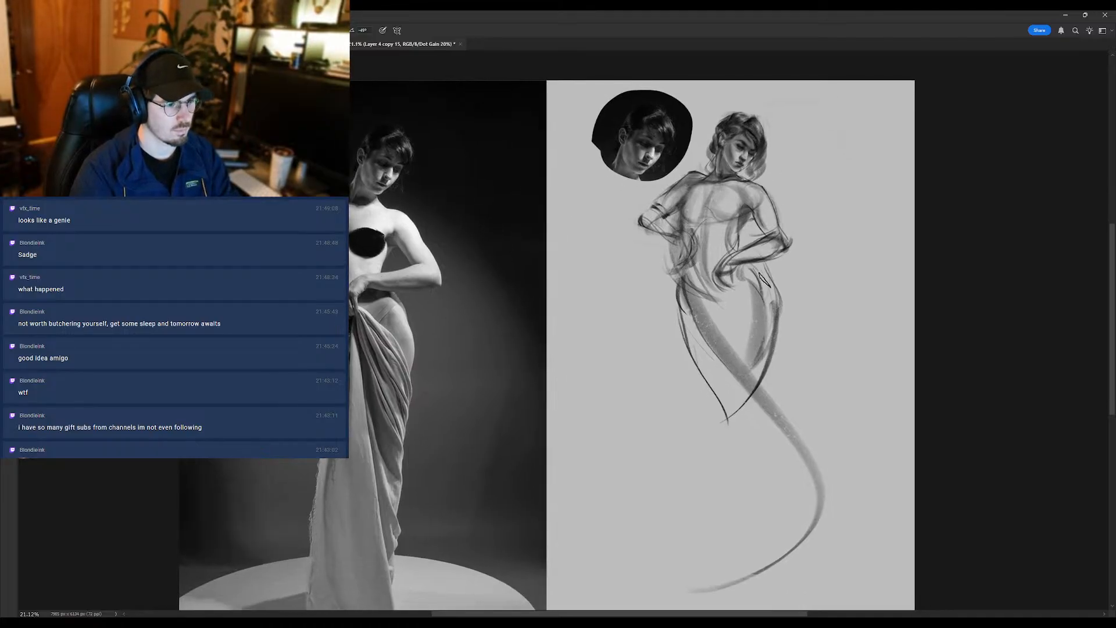
# - Erase the outer hip contour below the resting forearm and redraw it as a darker, smoother curve from waist to thigh
pyautogui.press('e')
pyautogui.moveTo(775, 272); pyautogui.dragTo(780, 357)
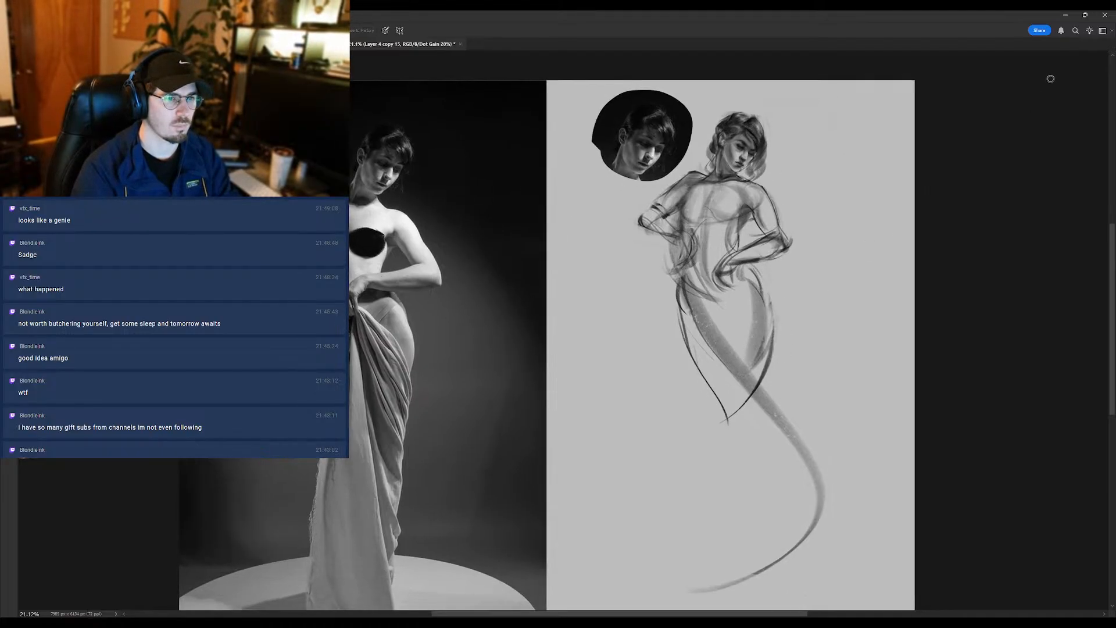
pyautogui.press('b')
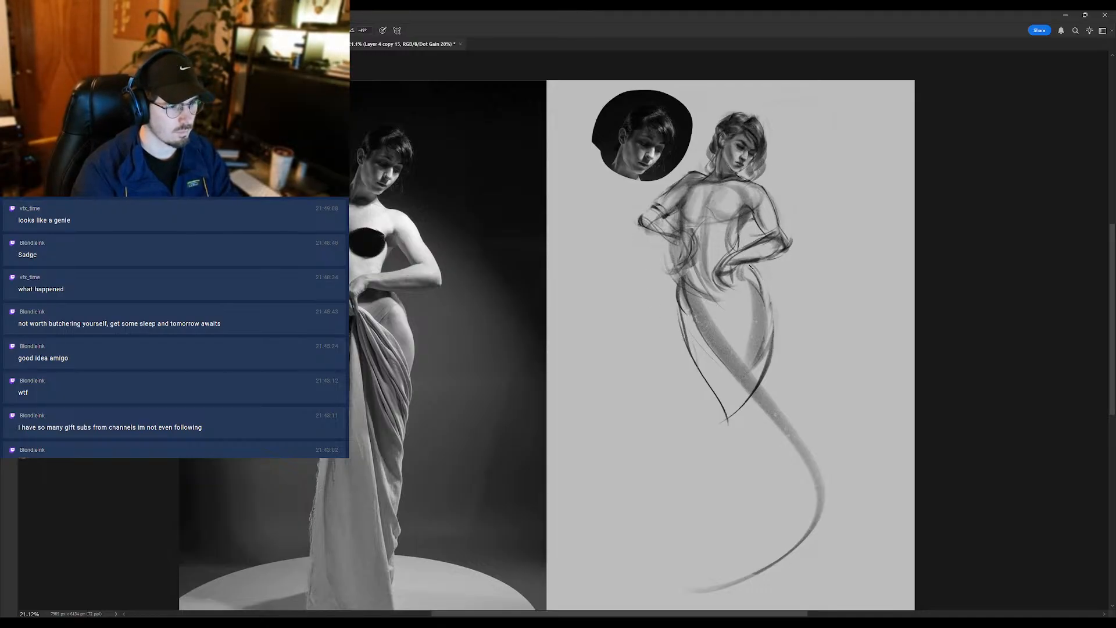
pyautogui.moveTo(746, 264); pyautogui.dragTo(762, 289)
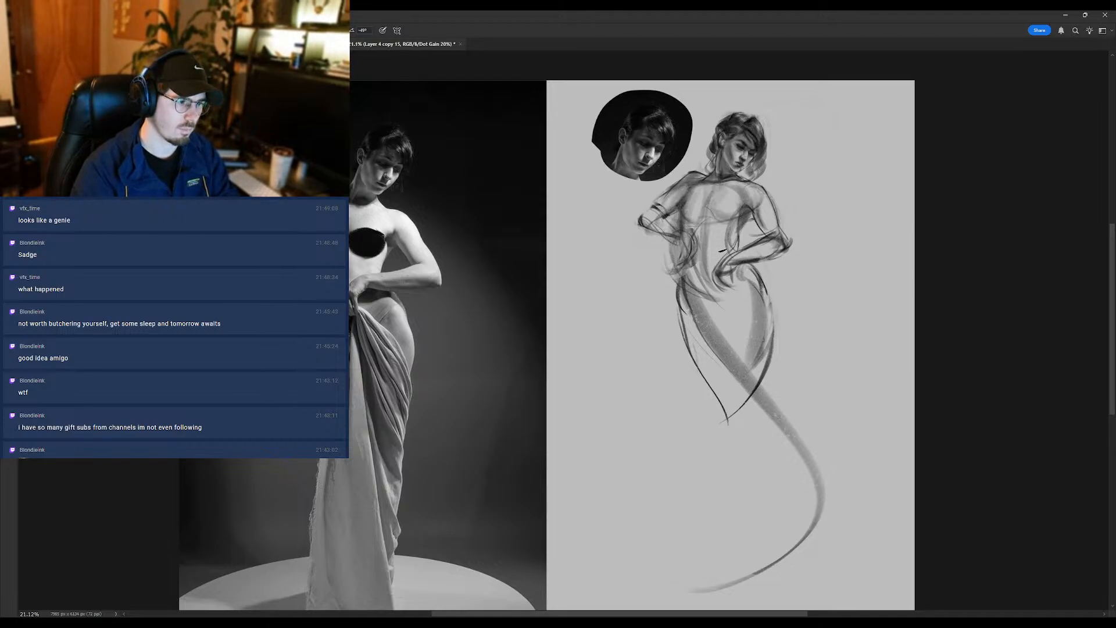
pyautogui.moveTo(768, 292); pyautogui.dragTo(774, 350)
pyautogui.hotkey('ctrl', 'z')
pyautogui.moveTo(758, 282); pyautogui.dragTo(768, 370)
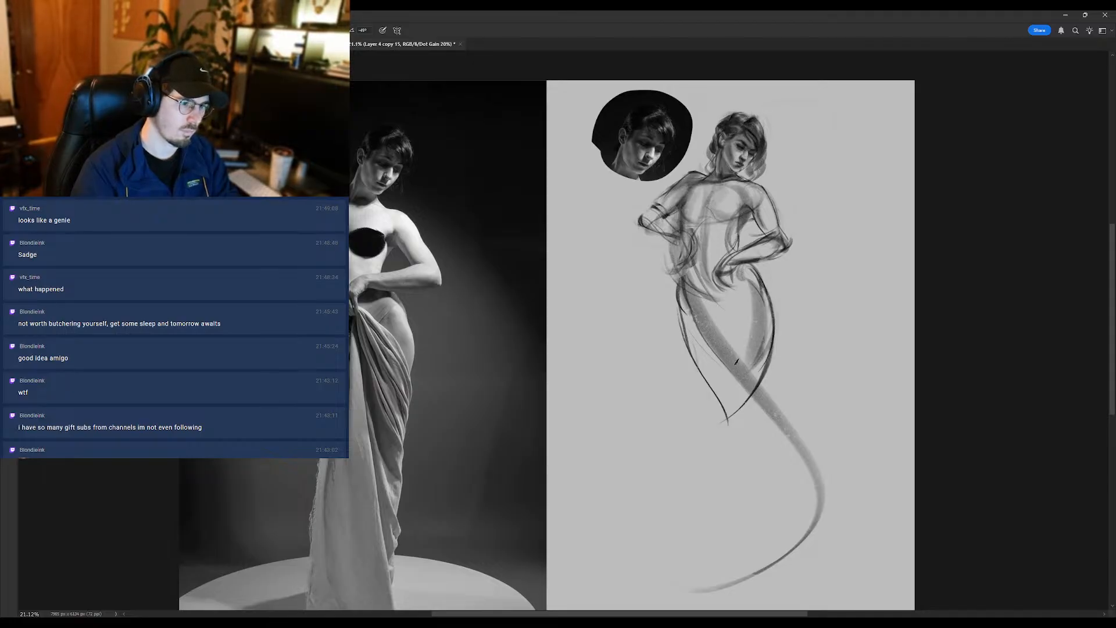
pyautogui.moveTo(737, 273); pyautogui.dragTo(734, 308)
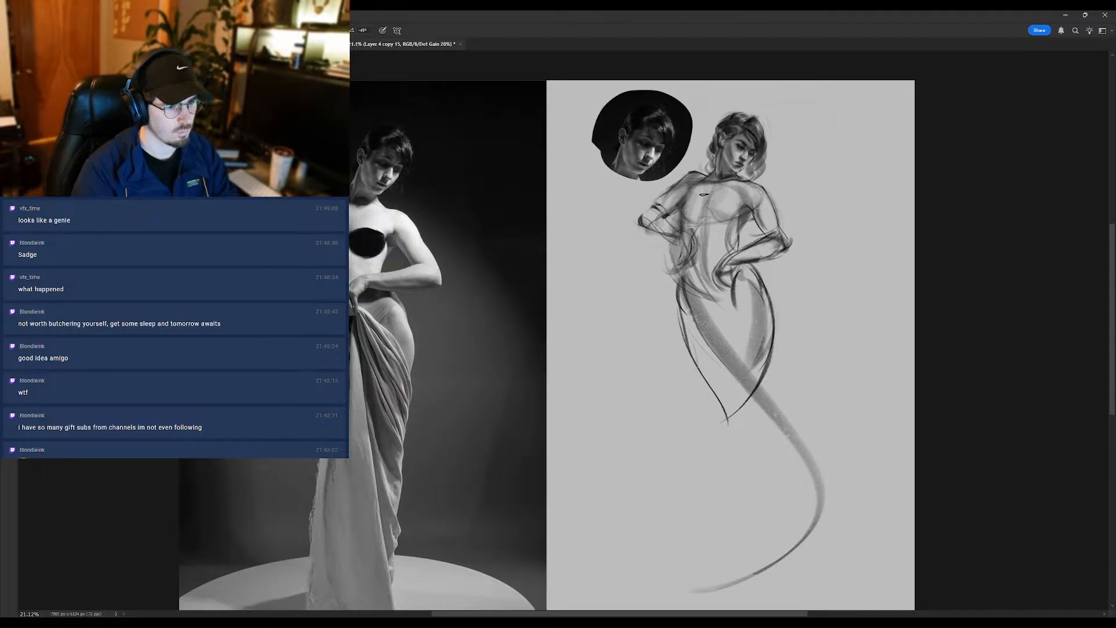
pyautogui.hotkey('ctrl', 'z')
pyautogui.moveTo(792, 239); pyautogui.dragTo(744, 266)
pyautogui.hotkey('ctrl', 'z')
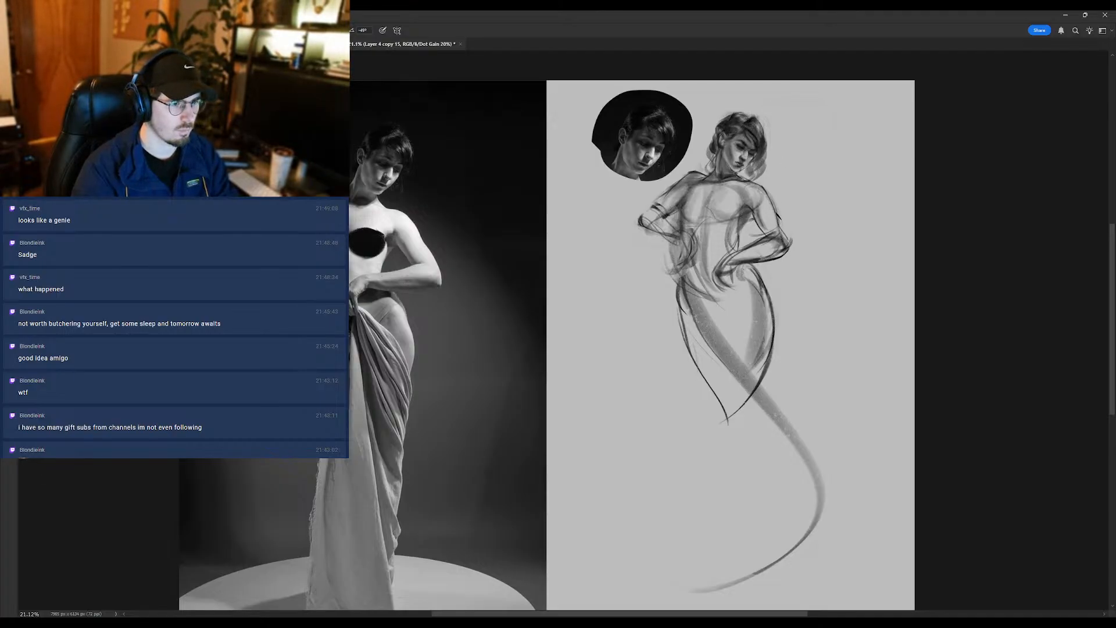
# - Clean up the forearm resting across the hip and redraw its elbow, underside and hand with darker strokes
pyautogui.press('e')
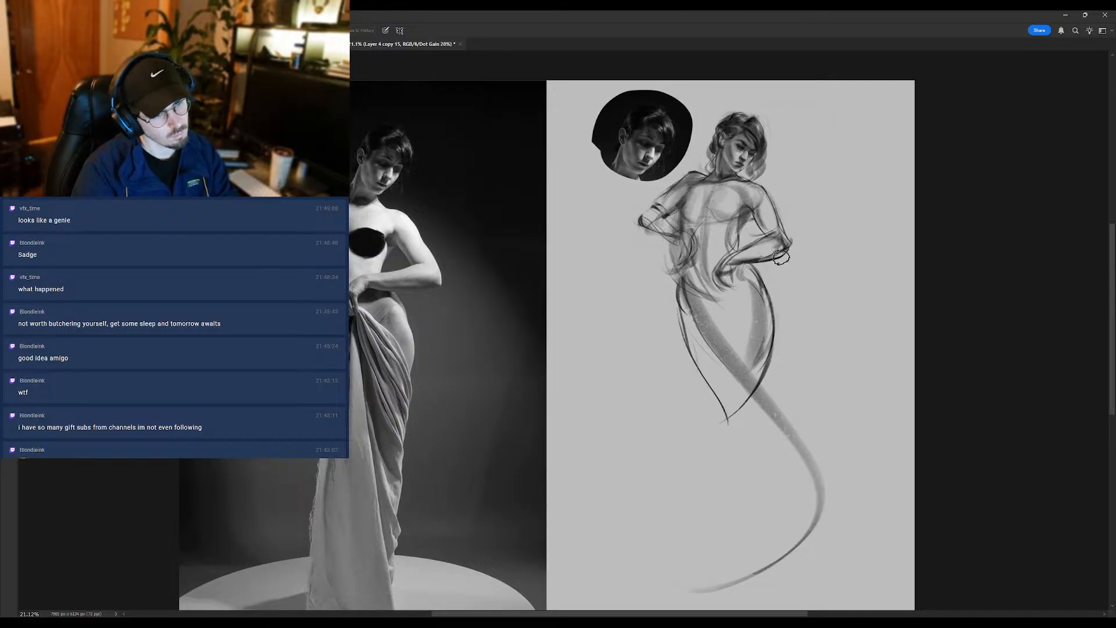
pyautogui.moveTo(778, 246)
pyautogui.mouseDown()
pyautogui.moveTo(687, 301)
pyautogui.moveTo(724, 276)
pyautogui.mouseUp()
pyautogui.press('b')
pyautogui.press('b')
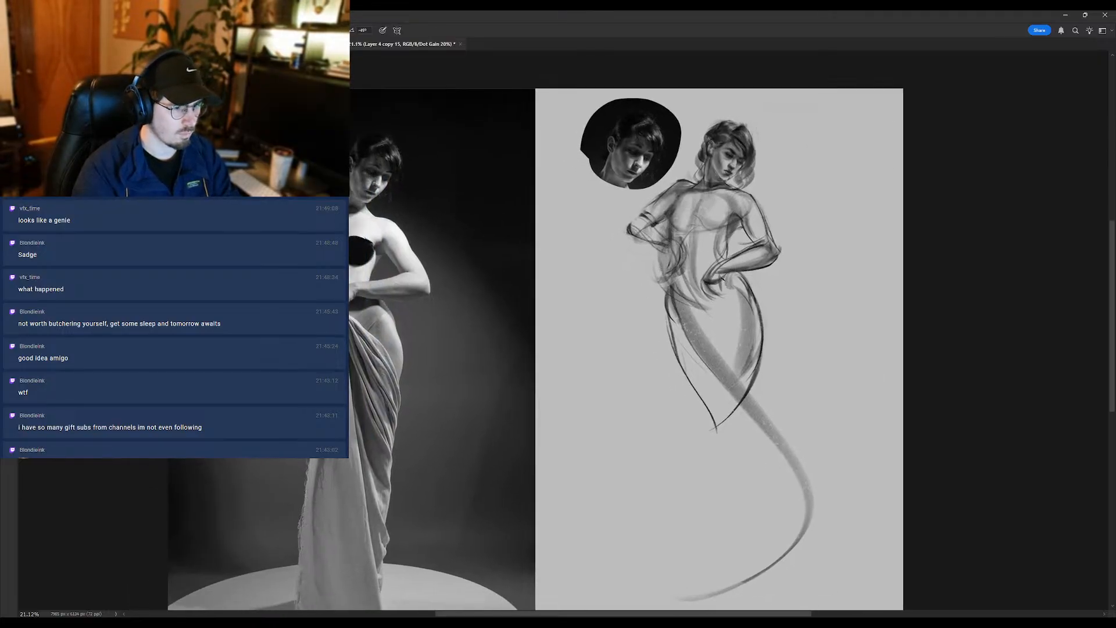
pyautogui.moveTo(729, 327); pyautogui.dragTo(719, 290)
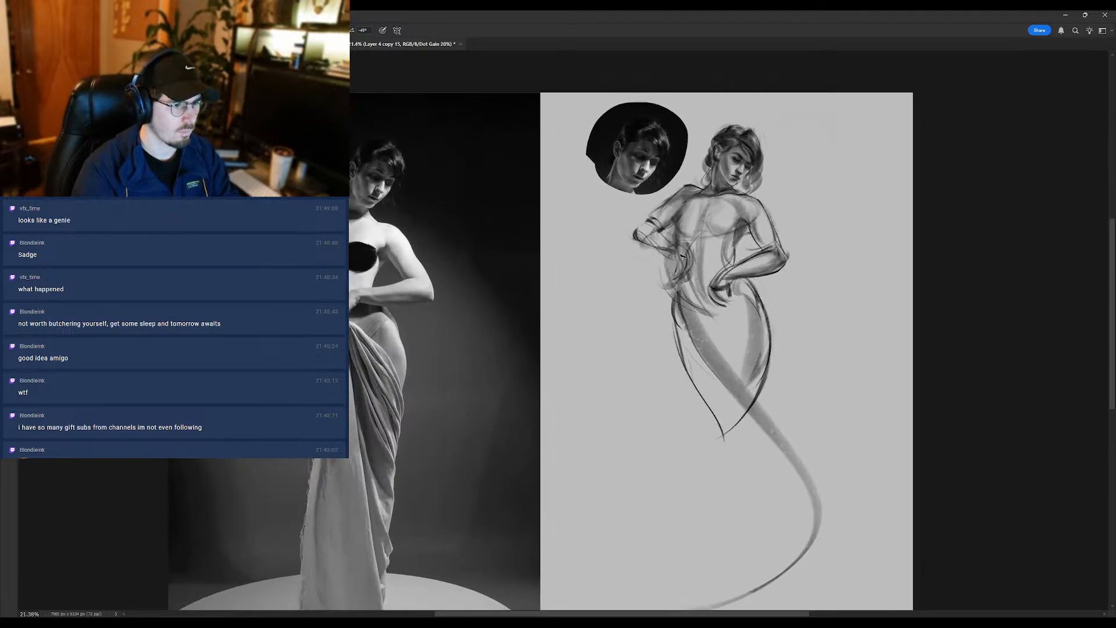
# - Rework the bent elbow and forearm of the arm nearest the inset portrait, and blend its shading
pyautogui.moveTo(671, 250)
pyautogui.mouseDown()
pyautogui.moveTo(663, 276)
pyautogui.moveTo(634, 228)
pyautogui.mouseUp()
pyautogui.hotkey('ctrl', 'z')
pyautogui.hotkey('ctrl', 'z')
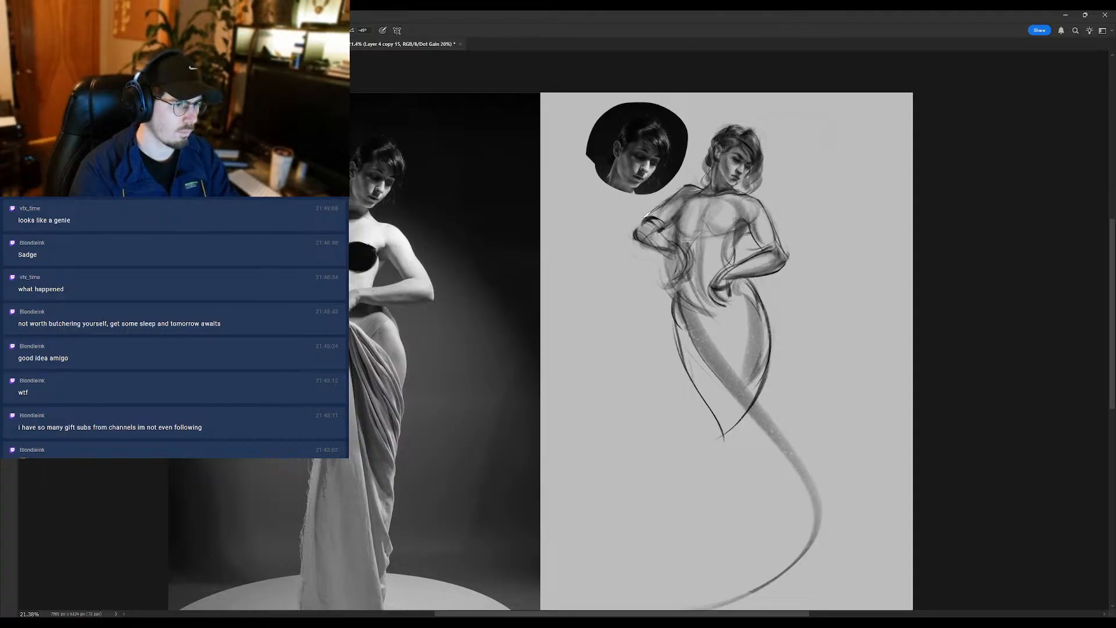
pyautogui.hotkey('shift', 'b')
pyautogui.moveTo(657, 221)
pyautogui.mouseDown()
pyautogui.moveTo(642, 235)
pyautogui.moveTo(655, 241)
pyautogui.mouseUp()
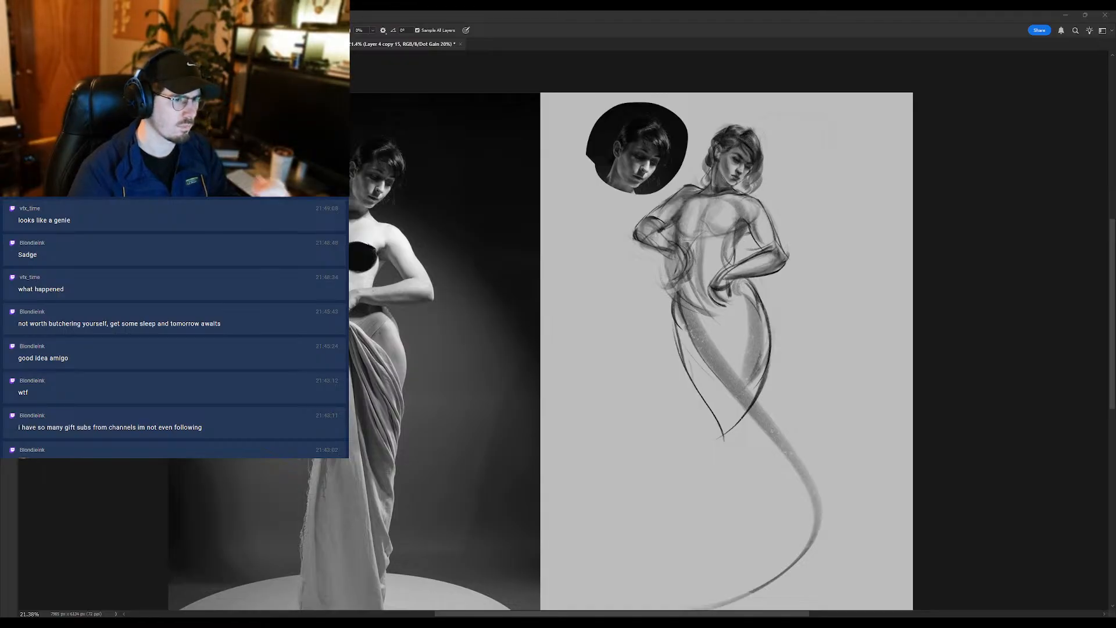
# - Clean up the hanging hand beside the waist and redraw its wrist, back and fingers with darker lines
pyautogui.press('b')
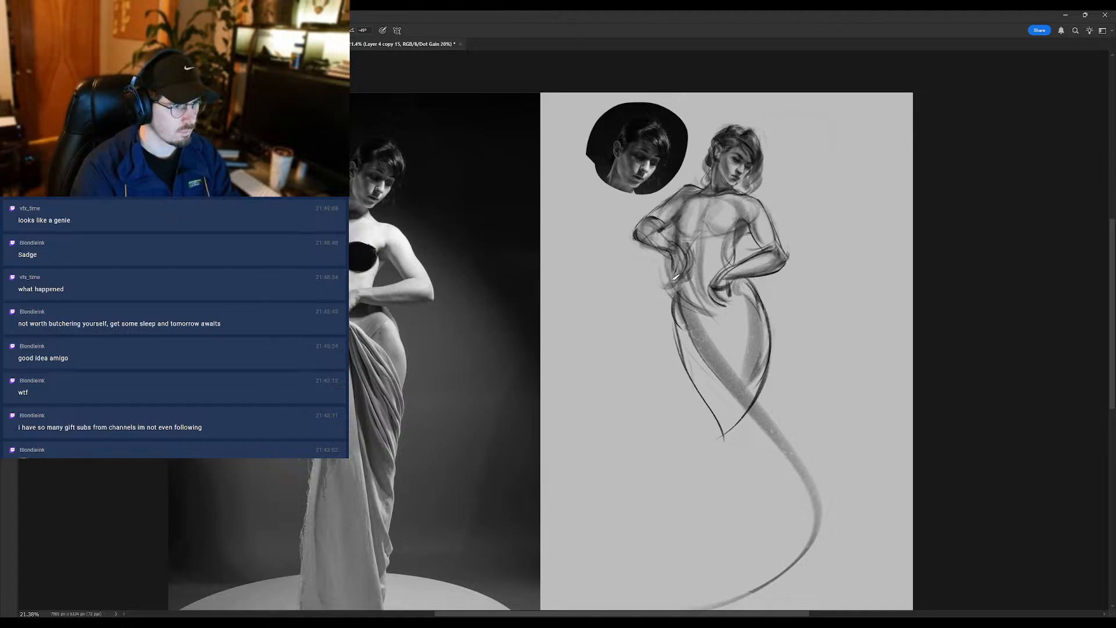
pyautogui.press('e')
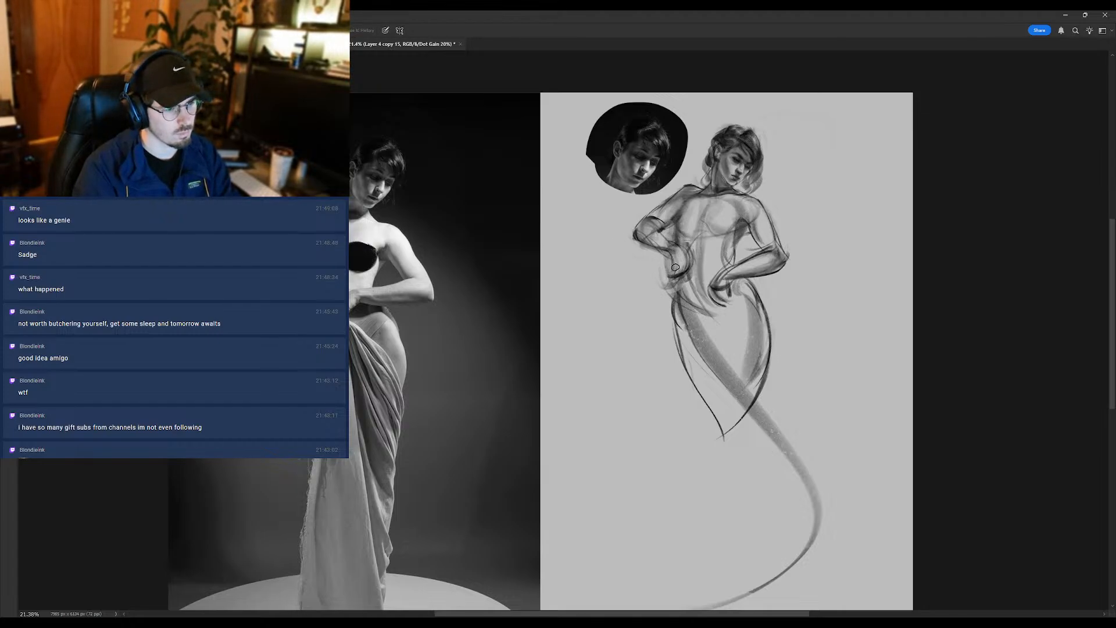
pyautogui.press('b')
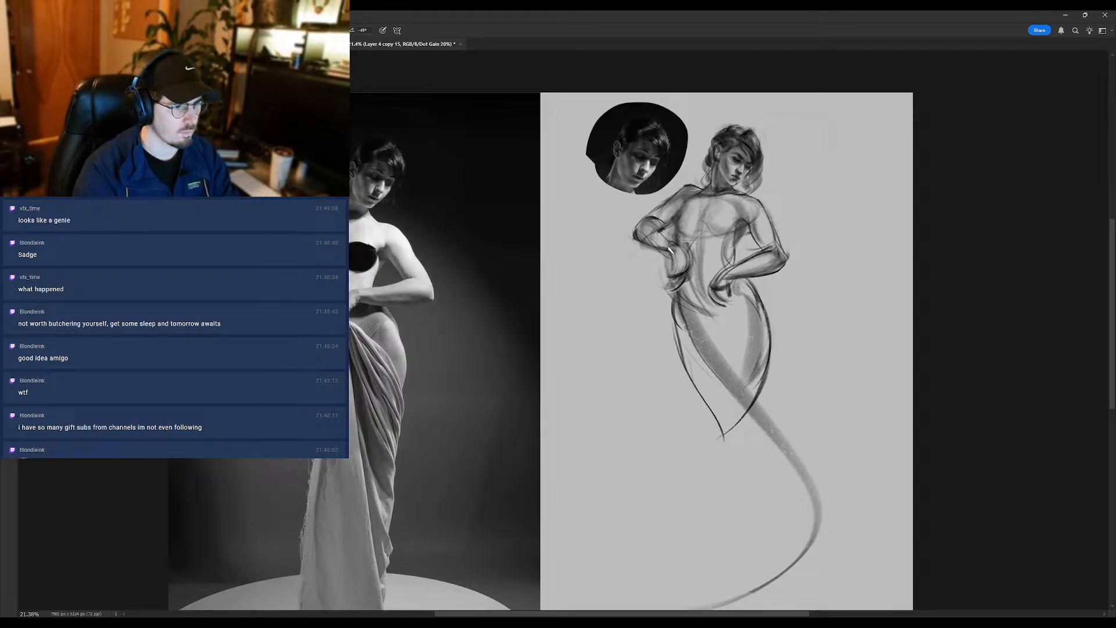
pyautogui.moveTo(669, 249); pyautogui.dragTo(674, 273)
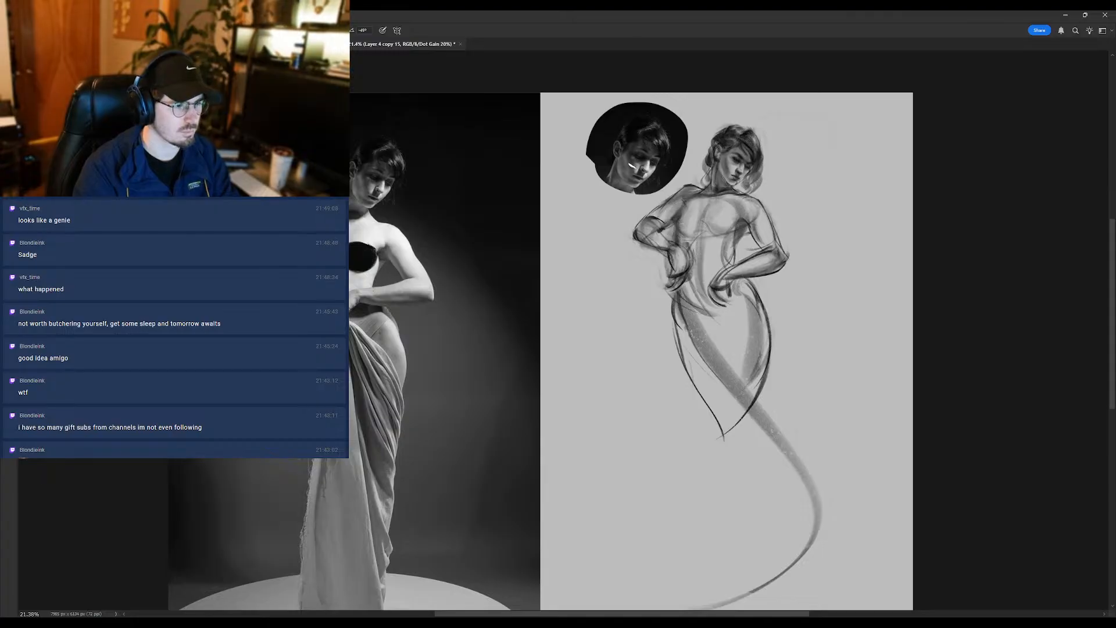
# - Duplicate the sketch layer, then lasso the bent arm nearest the inset portrait and shift it slightly outward from the torso
pyautogui.press('l')
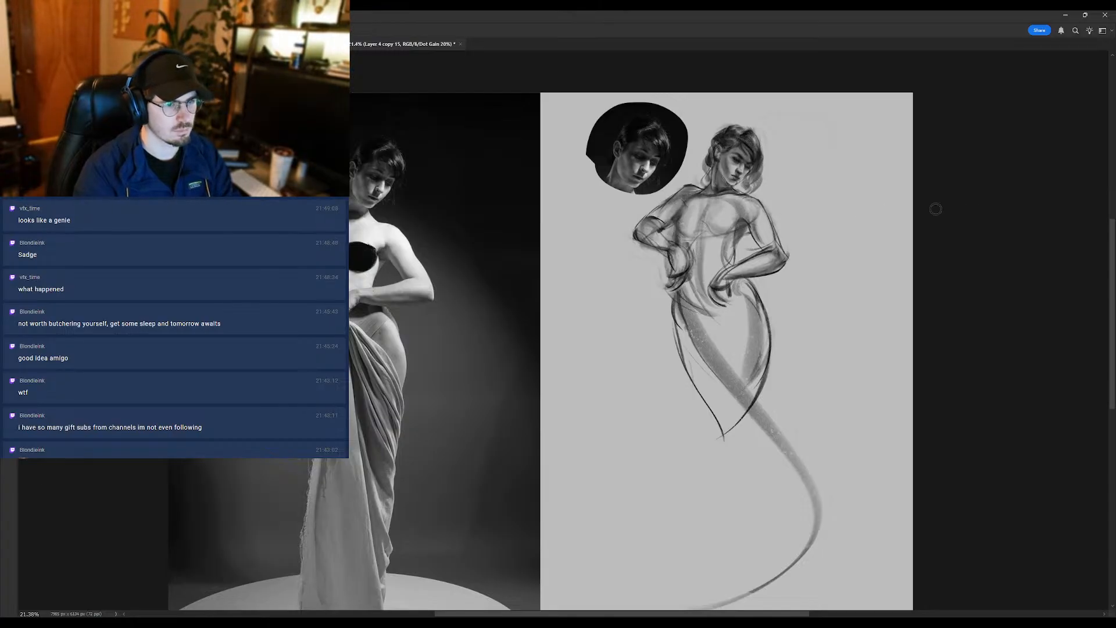
pyautogui.hotkey('ctrl', 'j')
pyautogui.press('b')
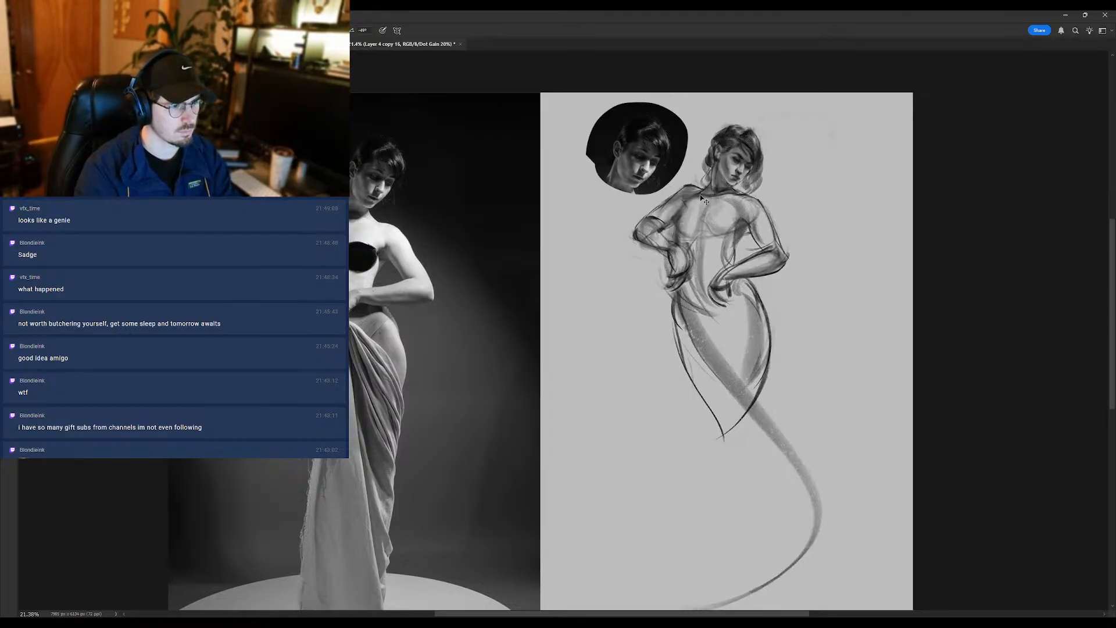
pyautogui.press('e')
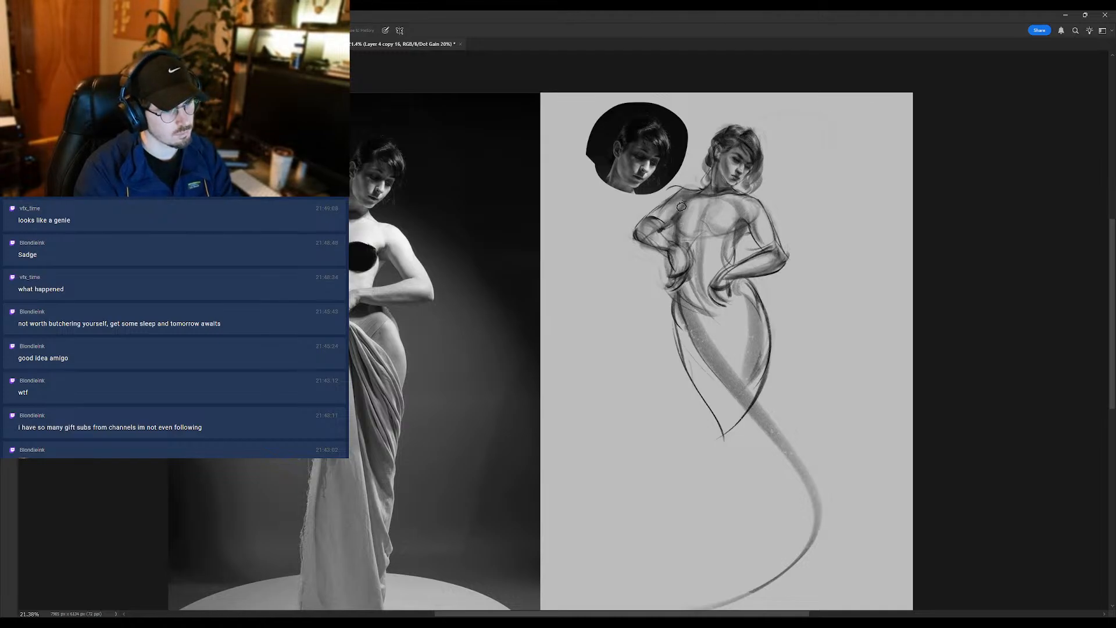
pyautogui.press('l')
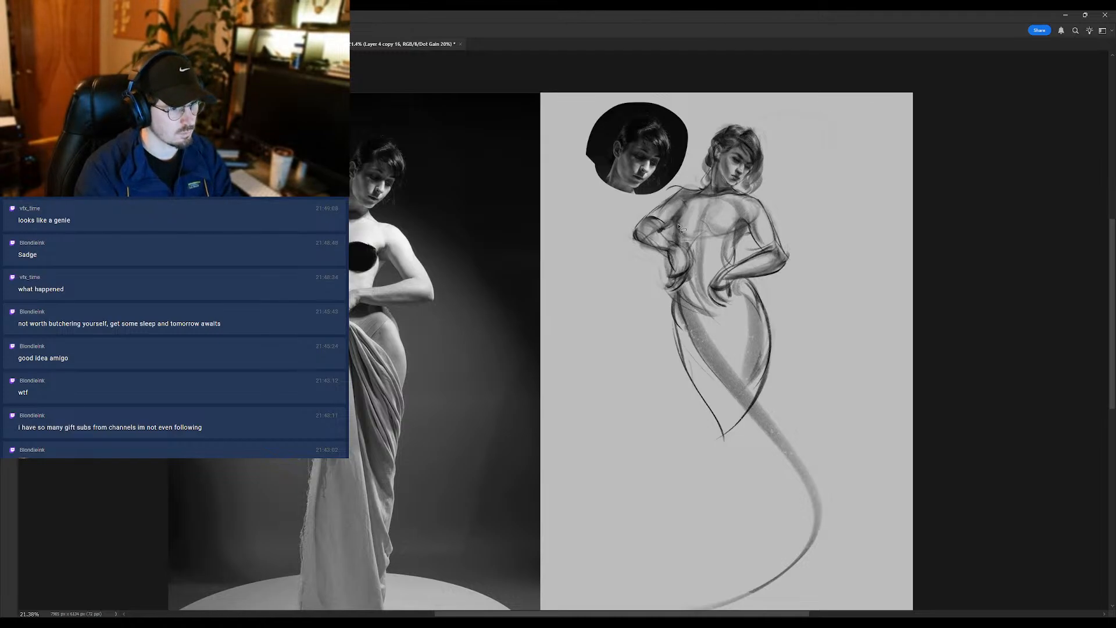
pyautogui.moveTo(690, 203)
pyautogui.mouseDown()
pyautogui.moveTo(654, 203)
pyautogui.moveTo(611, 248)
pyautogui.moveTo(637, 259)
pyautogui.moveTo(665, 205)
pyautogui.mouseUp()
pyautogui.hotkey('ctrl', 'd')
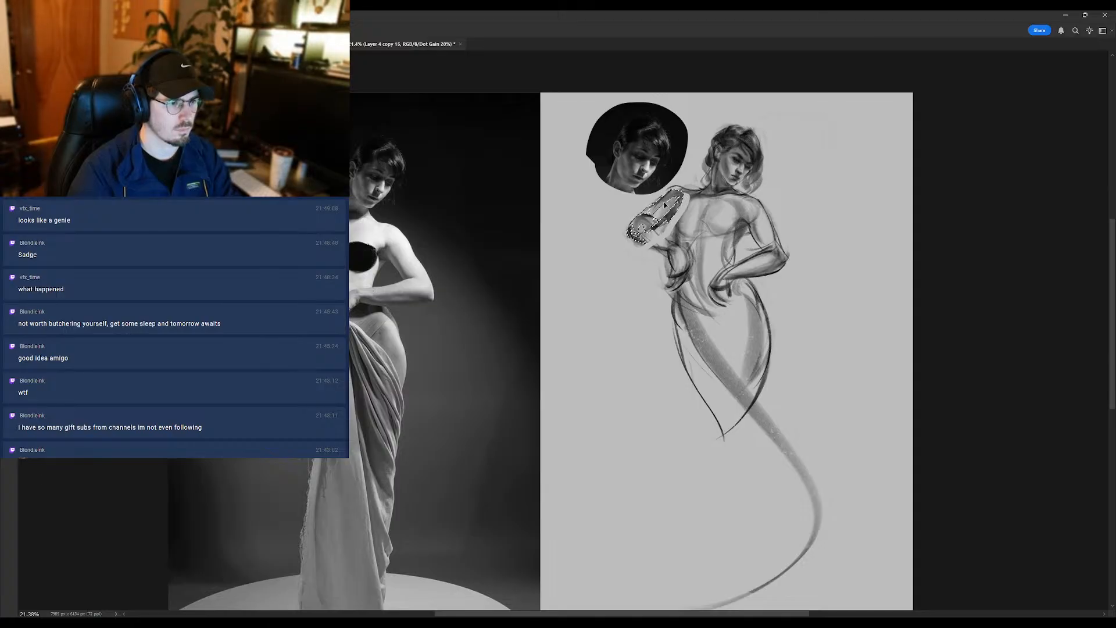
# - Erase the dark shading and stray lines on the shifted arm, and redraw its elbow and forearm underside
pyautogui.press('b')
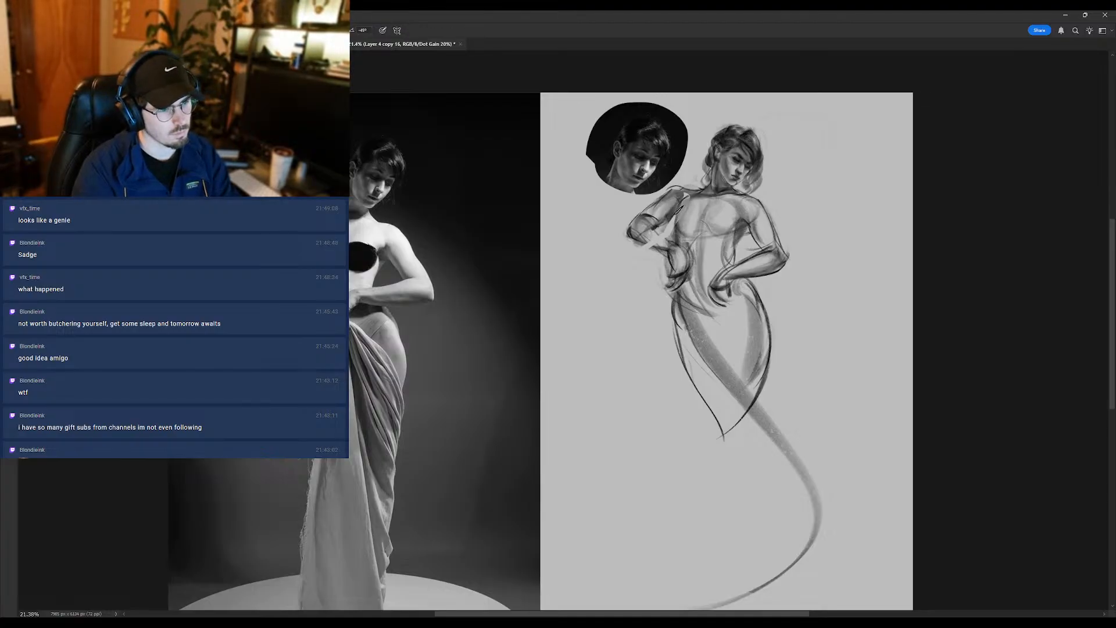
pyautogui.press('e')
pyautogui.moveTo(678, 194); pyautogui.dragTo(633, 268)
pyautogui.moveTo(666, 212); pyautogui.dragTo(646, 283)
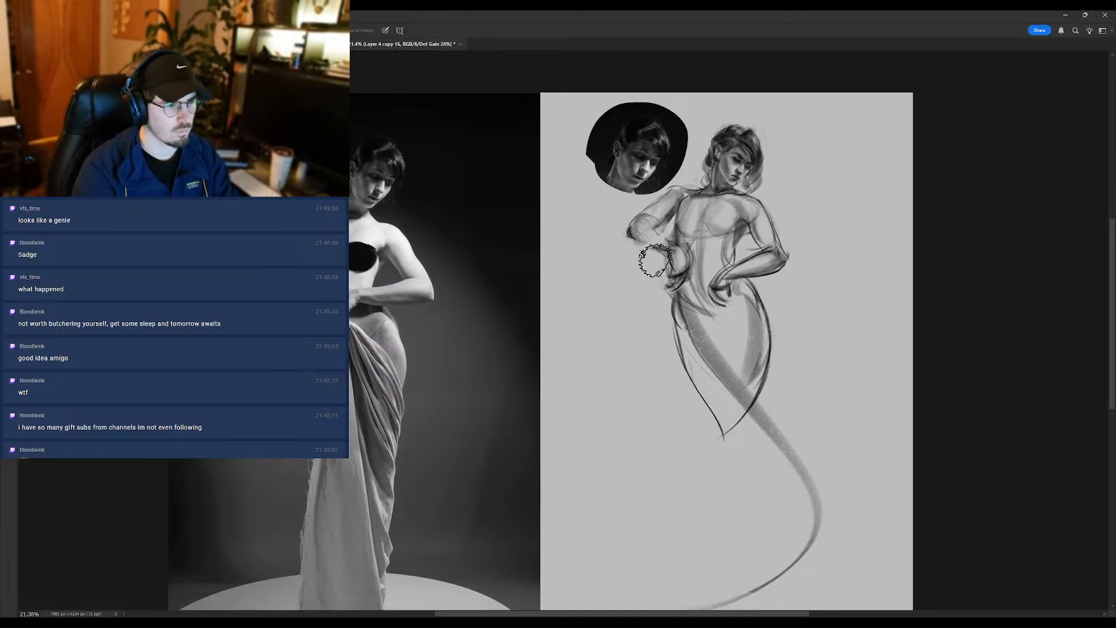
pyautogui.press('b')
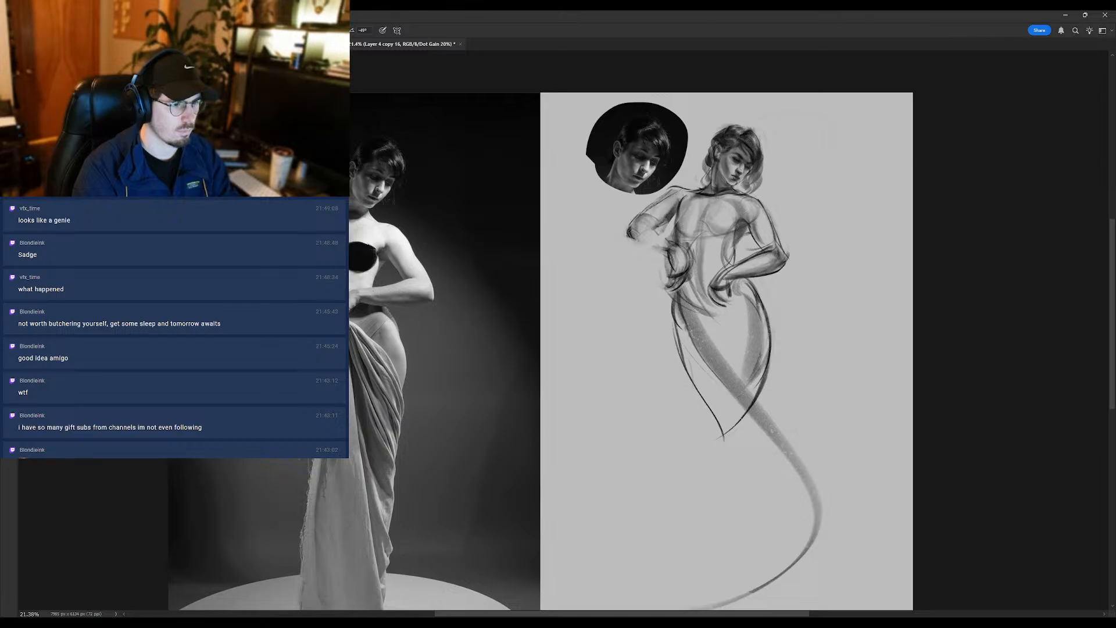
pyautogui.press('e')
pyautogui.press('b')
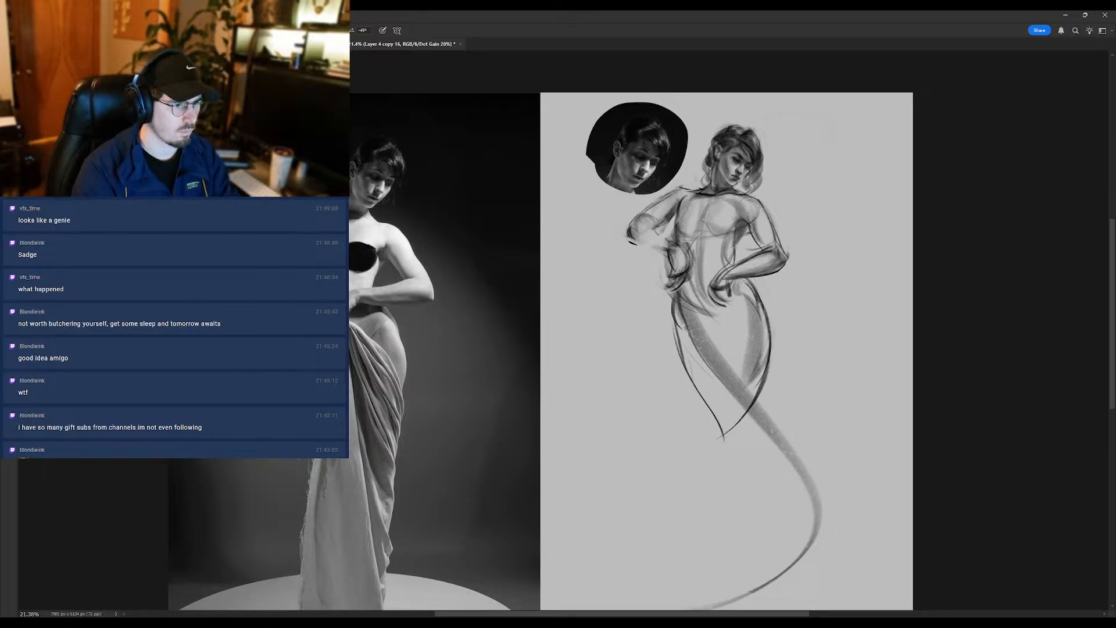
pyautogui.moveTo(635, 235); pyautogui.dragTo(657, 244)
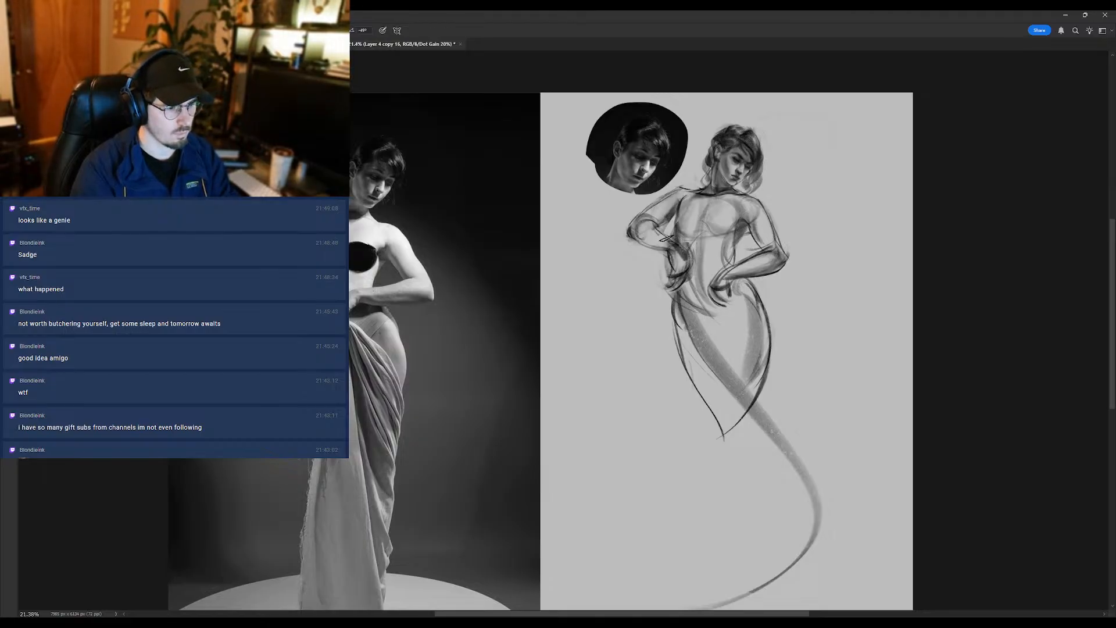
# - Erase the inner lines of the hanging hand over the waist and sketch the side of the ribcage beside the resting forearm
pyautogui.press('e')
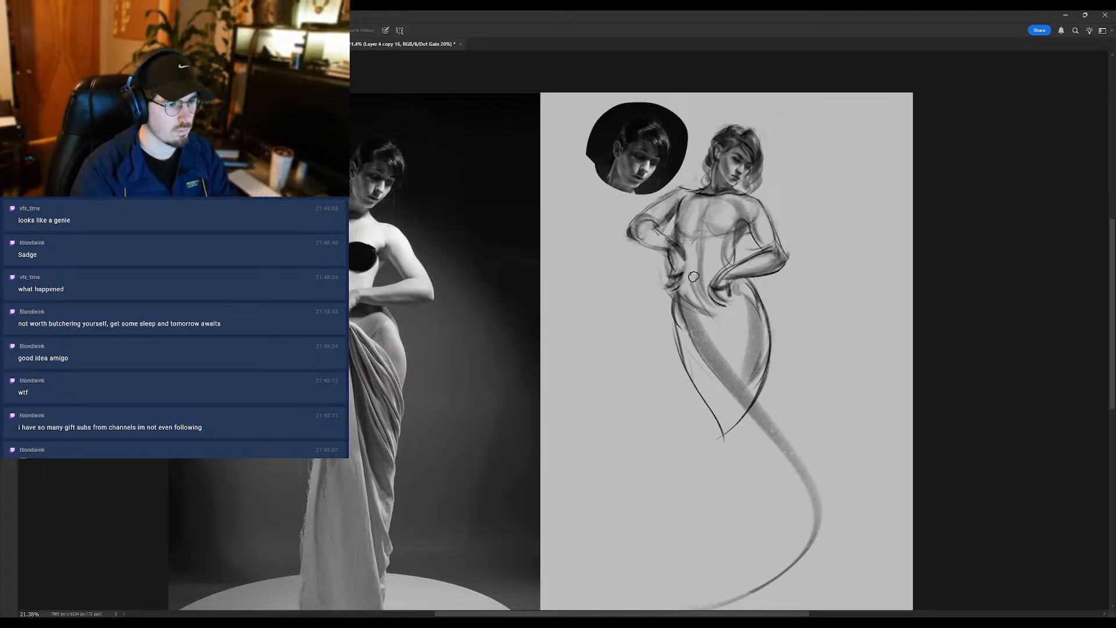
pyautogui.press('b')
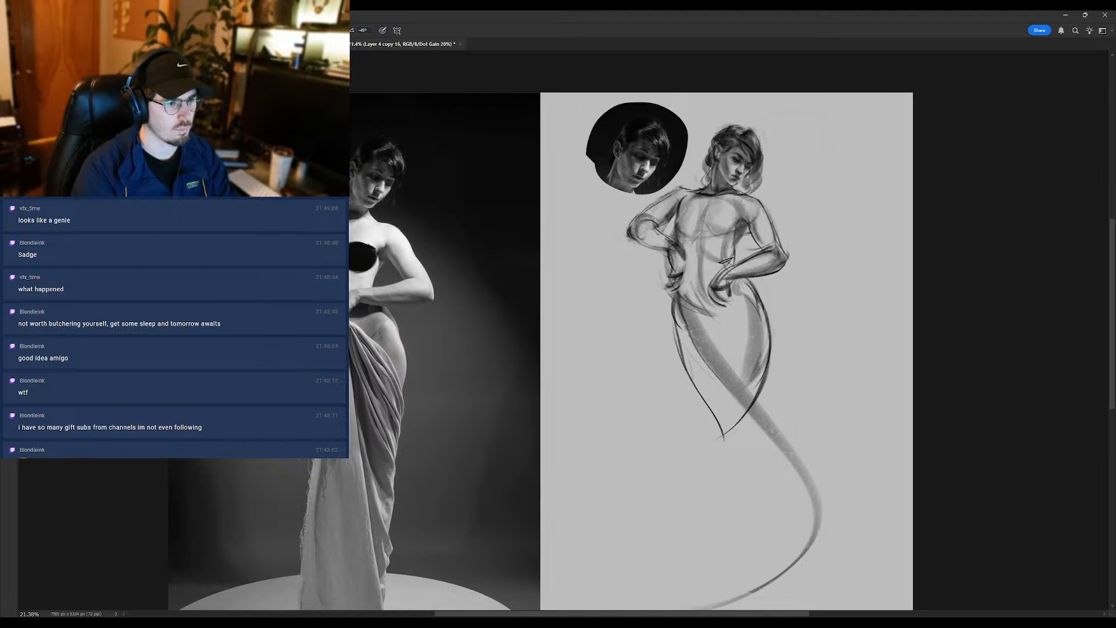
pyautogui.press('e')
pyautogui.press('b')
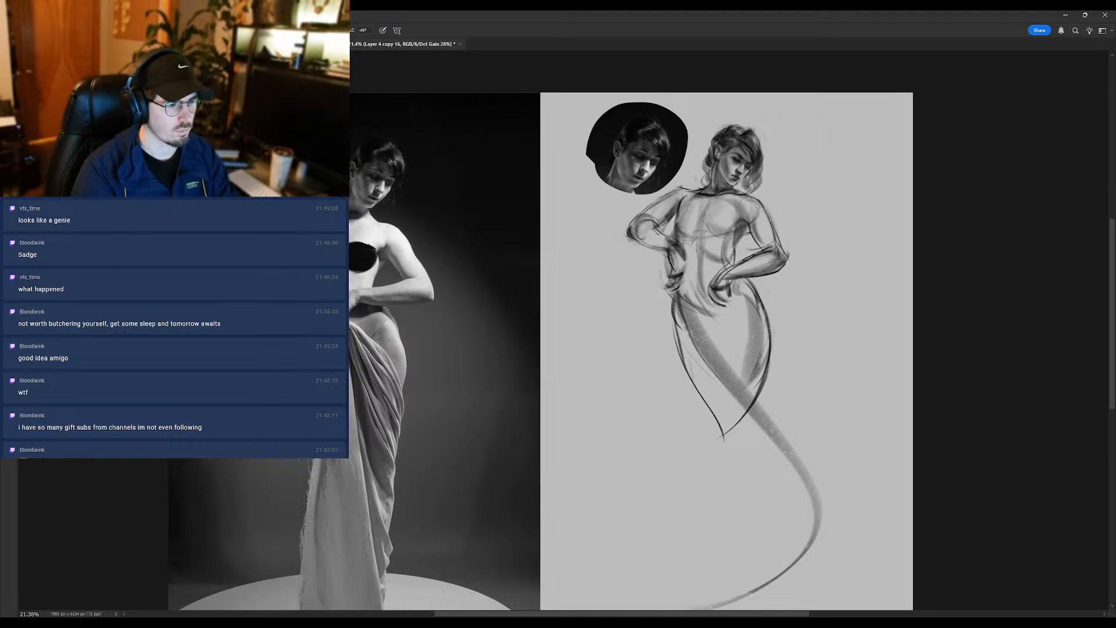
pyautogui.press('e')
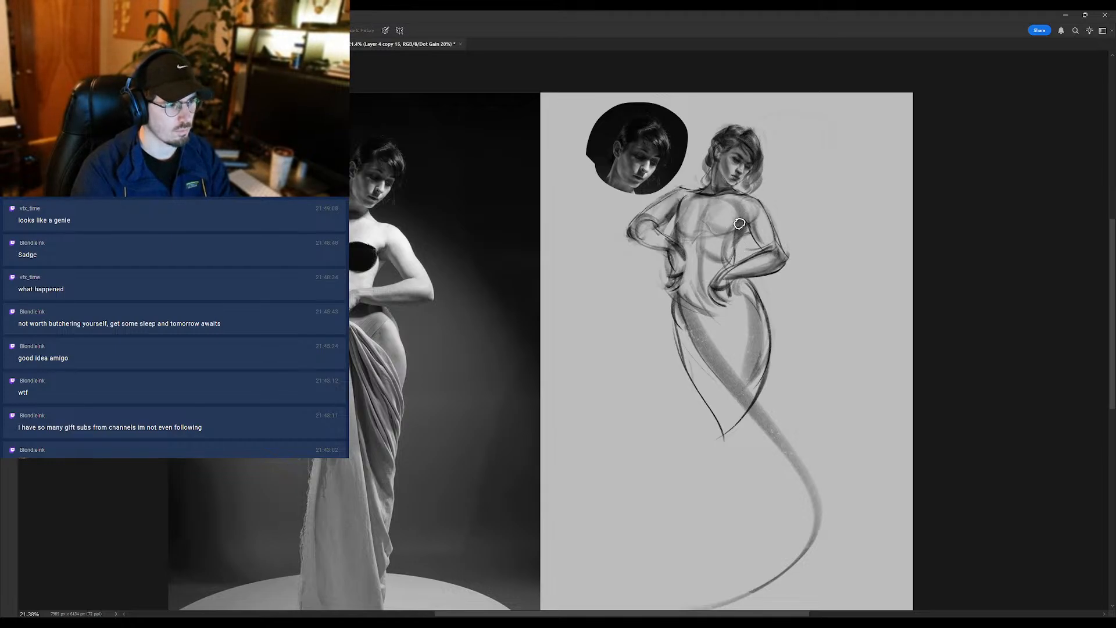
# - Lighten the chest shading and redraw the lower chest contour and the shadow running up the sternum
pyautogui.moveTo(728, 217); pyautogui.dragTo(692, 218)
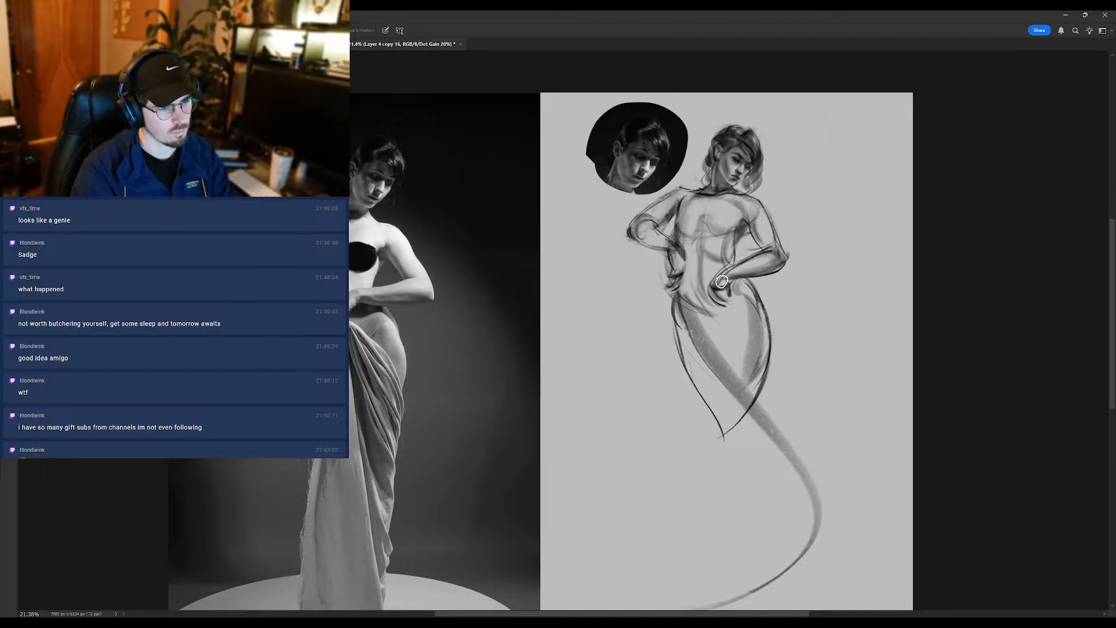
pyautogui.press('b')
pyautogui.moveTo(707, 231); pyautogui.dragTo(704, 209)
pyautogui.hotkey('shift', 'b')
pyautogui.press('e')
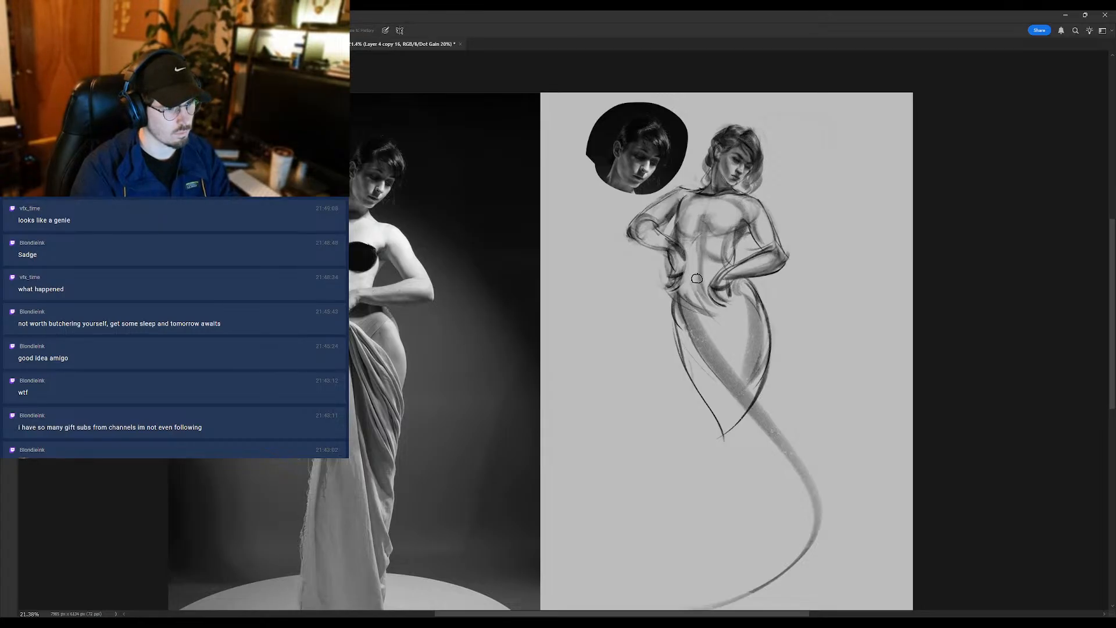
# - Darken the midline of the abdomen and clean up the gap between the torso and the arm resting on the hip
pyautogui.press('b')
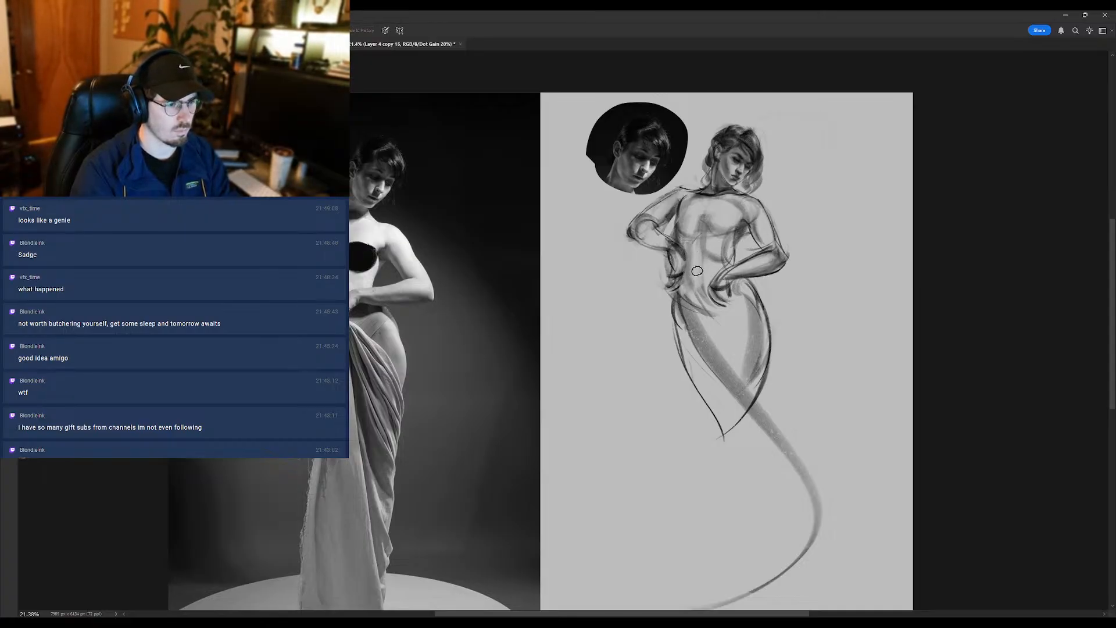
pyautogui.moveTo(704, 240); pyautogui.dragTo(704, 285)
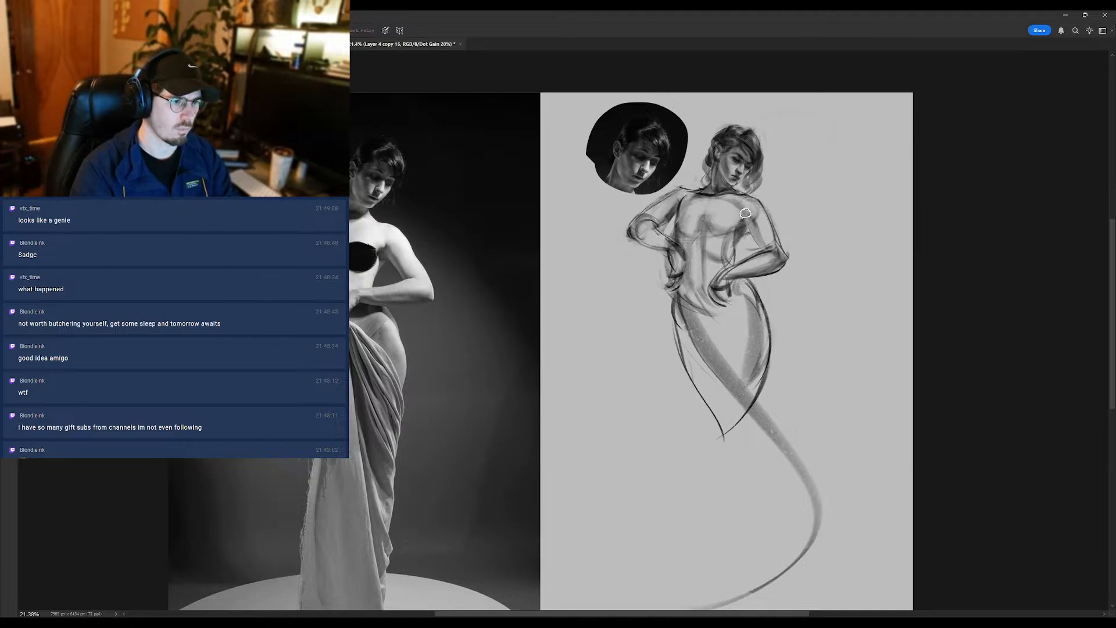
pyautogui.press('e')
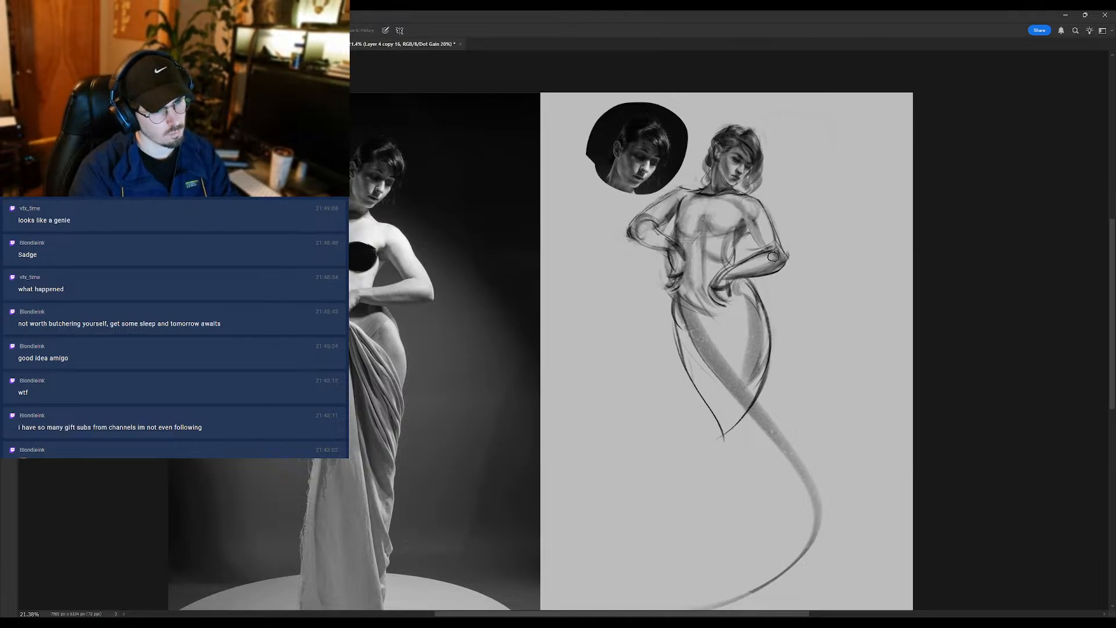
pyautogui.moveTo(753, 256); pyautogui.dragTo(744, 244)
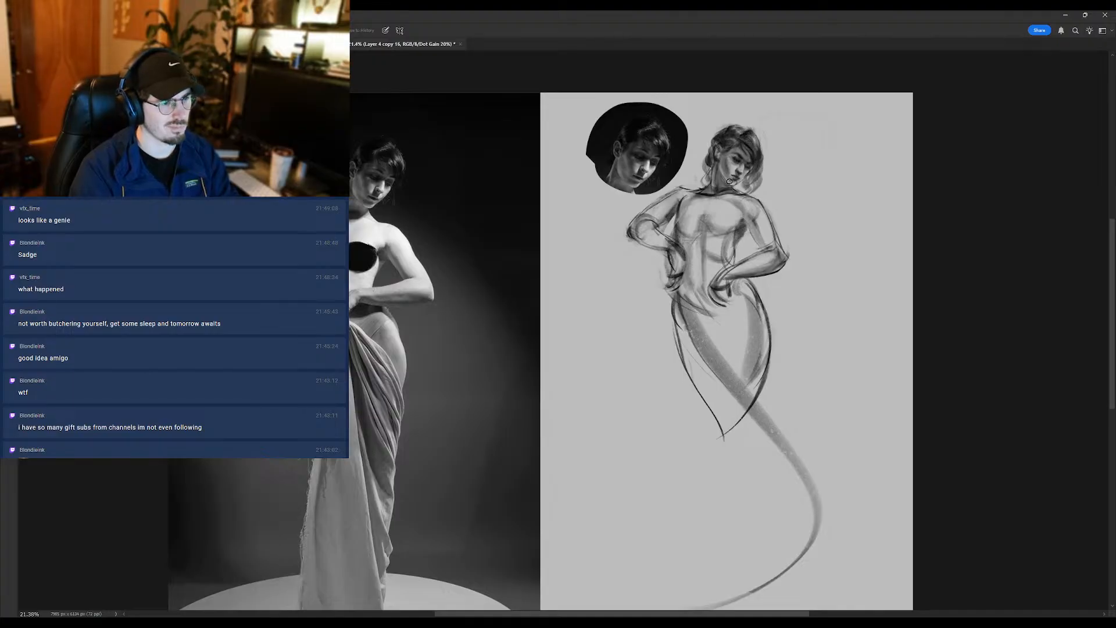
# - Refine the base of the neck and shade the shoulder and upper arm nearest the inset portrait
pyautogui.press('b')
pyautogui.moveTo(724, 193)
pyautogui.mouseDown()
pyautogui.moveTo(685, 201)
pyautogui.moveTo(723, 191)
pyautogui.mouseUp()
pyautogui.press('e')
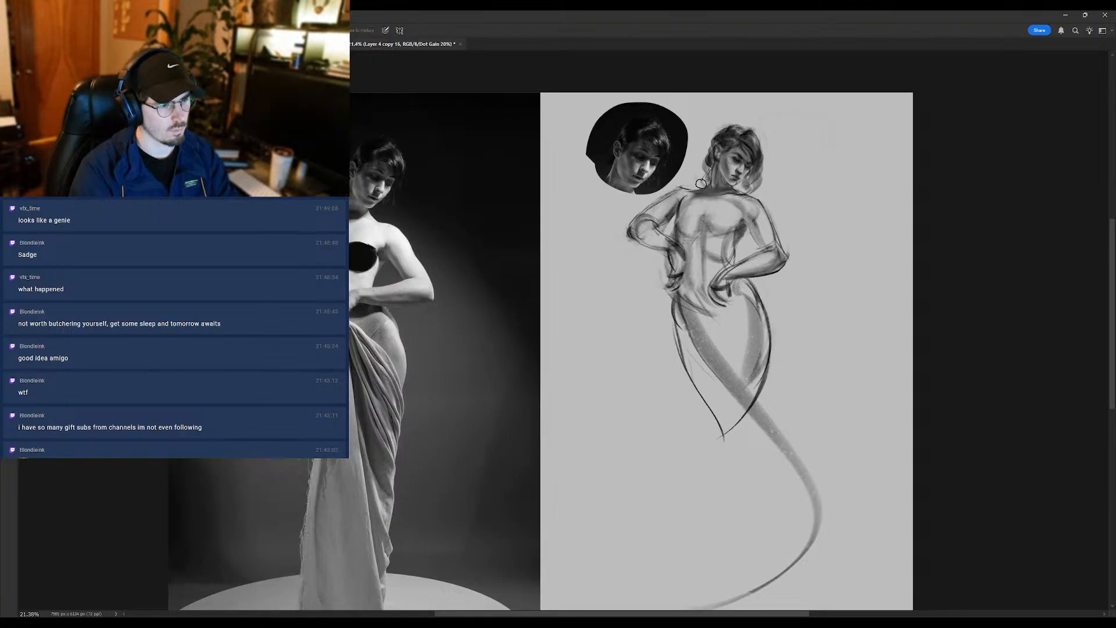
pyautogui.press('b')
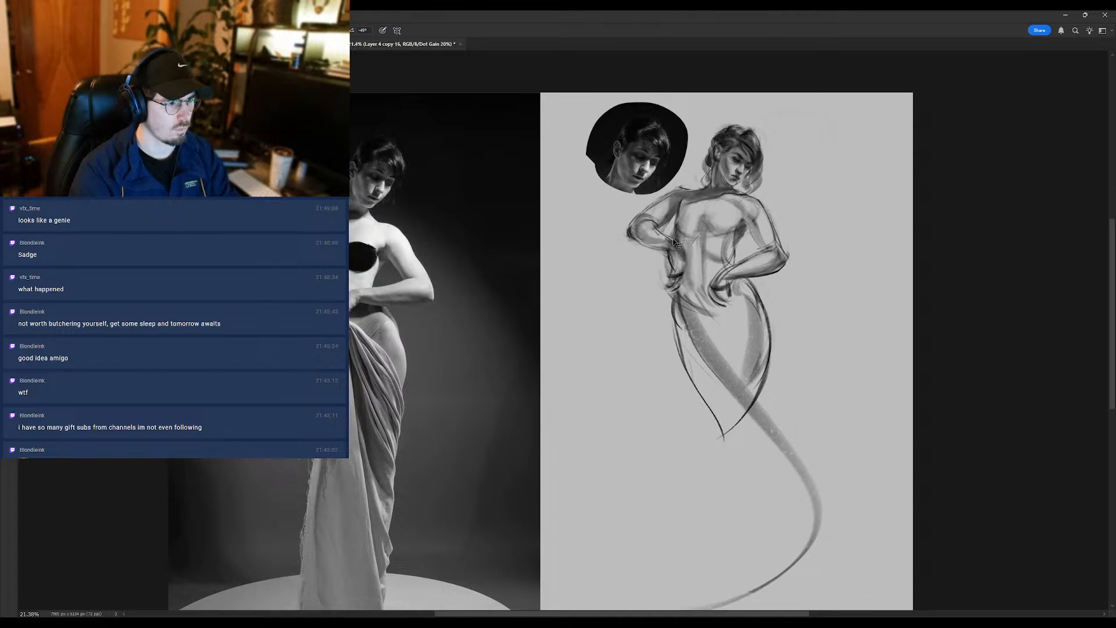
pyautogui.press('e')
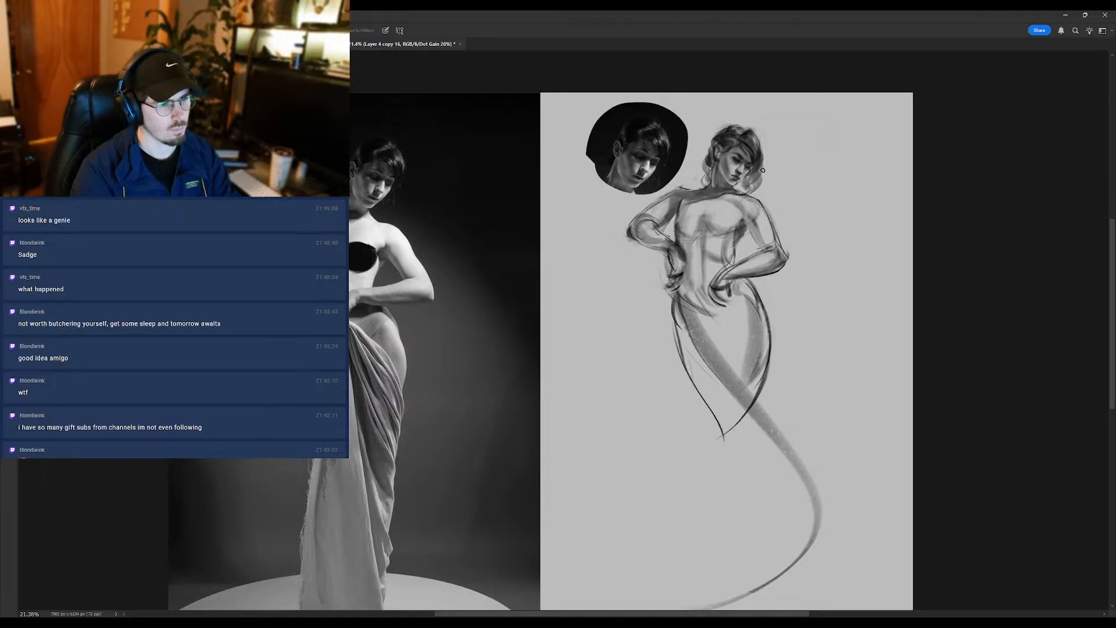
# - Touch up the shadows on the face and redraw the fingers of the hand resting at the hip
pyautogui.press('b')
pyautogui.moveTo(726, 163); pyautogui.dragTo(734, 176)
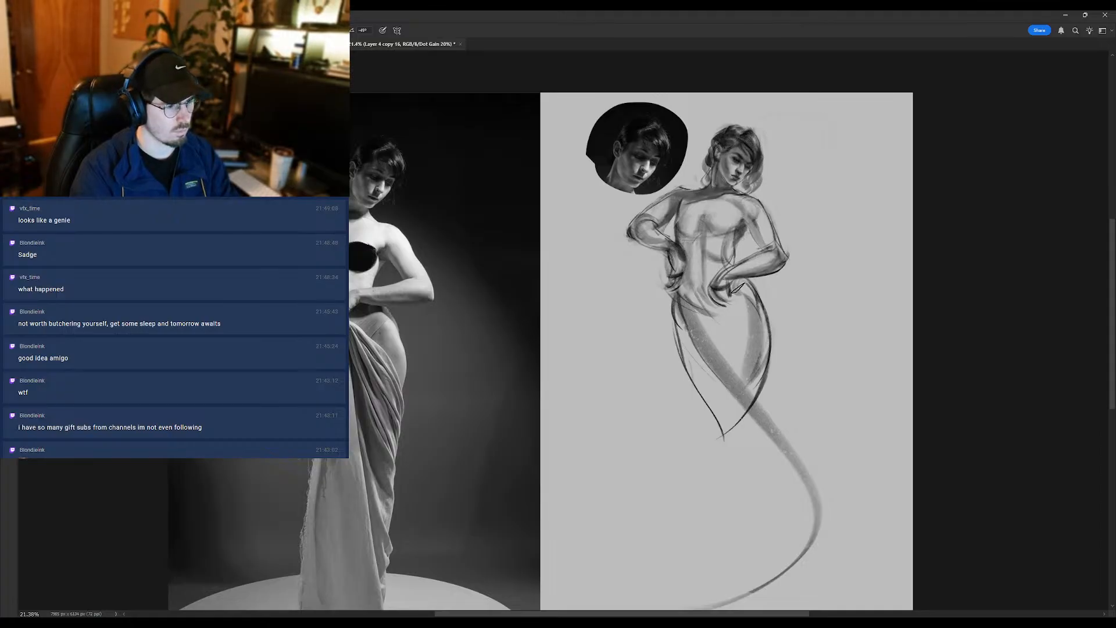
pyautogui.hotkey('shift', 'b')
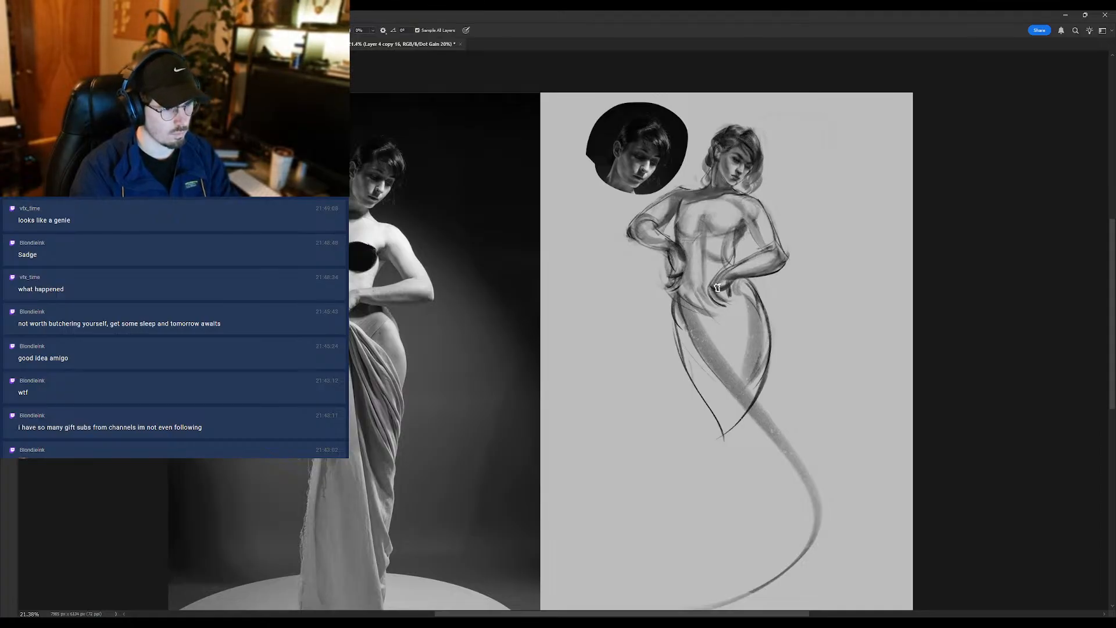
pyautogui.hotkey('shift', 'b')
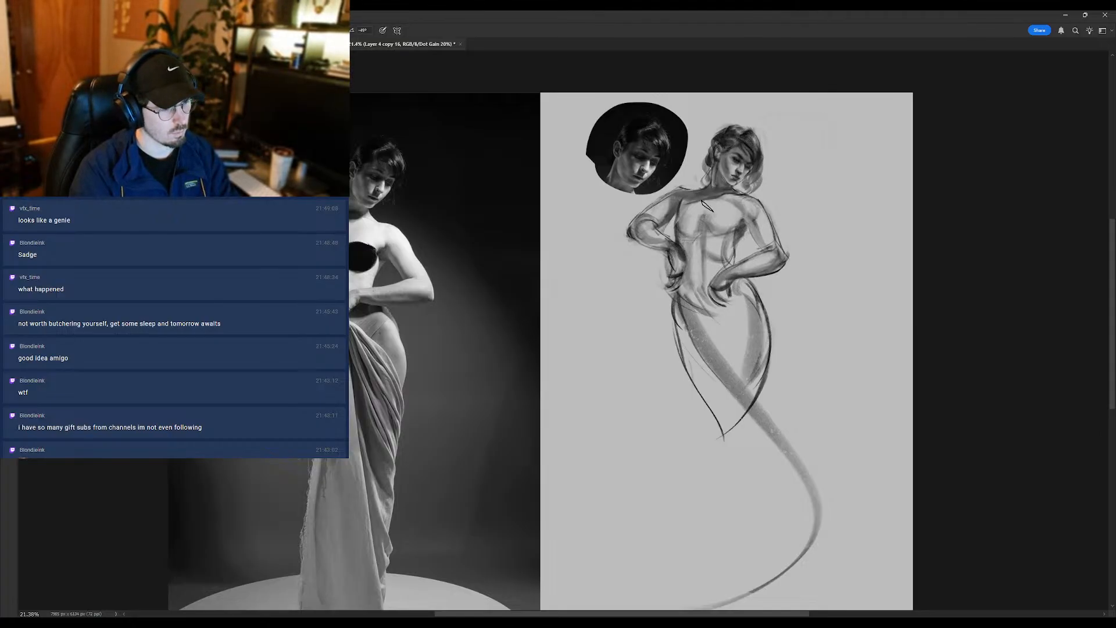
pyautogui.moveTo(721, 285)
pyautogui.mouseDown()
pyautogui.moveTo(734, 289)
pyautogui.moveTo(712, 320)
pyautogui.moveTo(706, 292)
pyautogui.mouseUp()
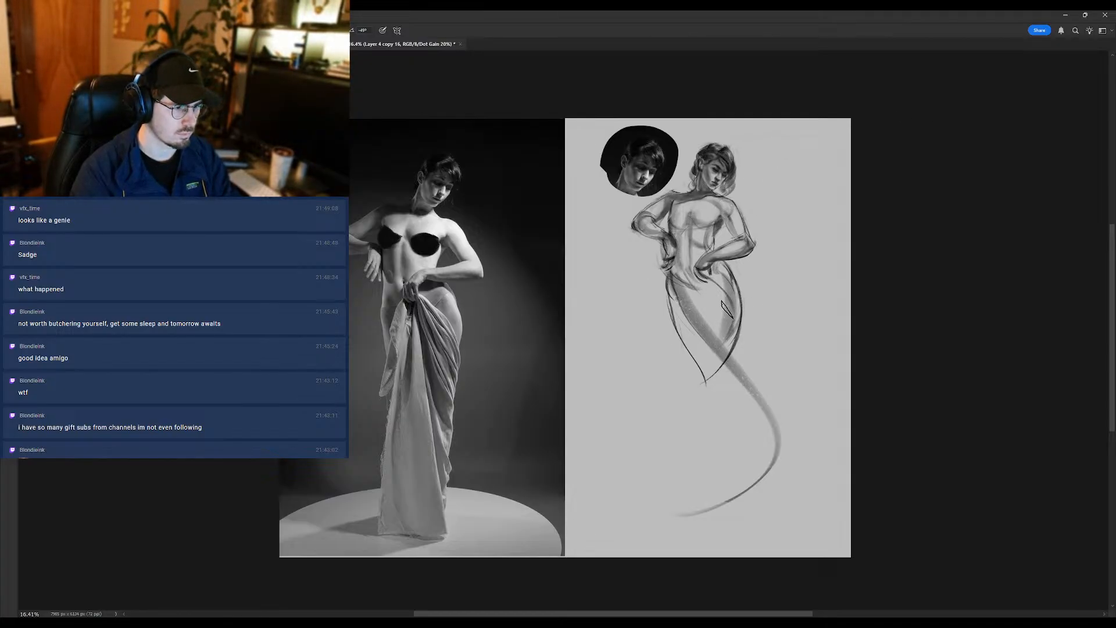
# - Redraw the outer hip as the angular edge of the draped cloth and sketch a flat hem ellipse at the figure's base
pyautogui.moveTo(714, 272)
pyautogui.mouseDown()
pyautogui.moveTo(739, 299)
pyautogui.moveTo(743, 334)
pyautogui.moveTo(722, 361)
pyautogui.mouseUp()
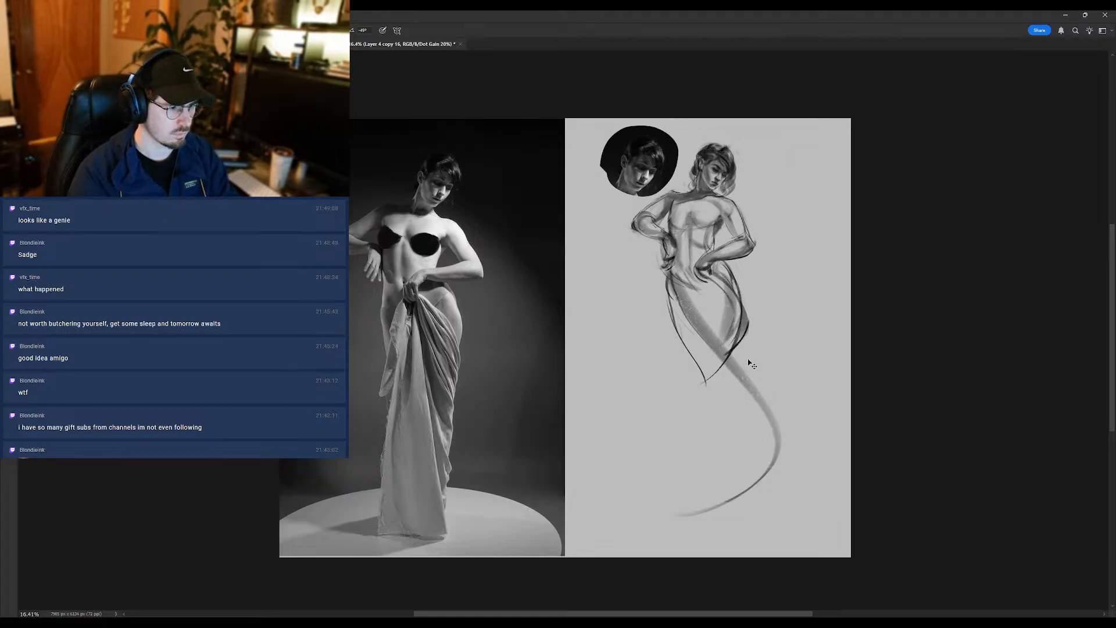
pyautogui.hotkey('ctrl', 'z')
pyautogui.moveTo(748, 318); pyautogui.dragTo(736, 356)
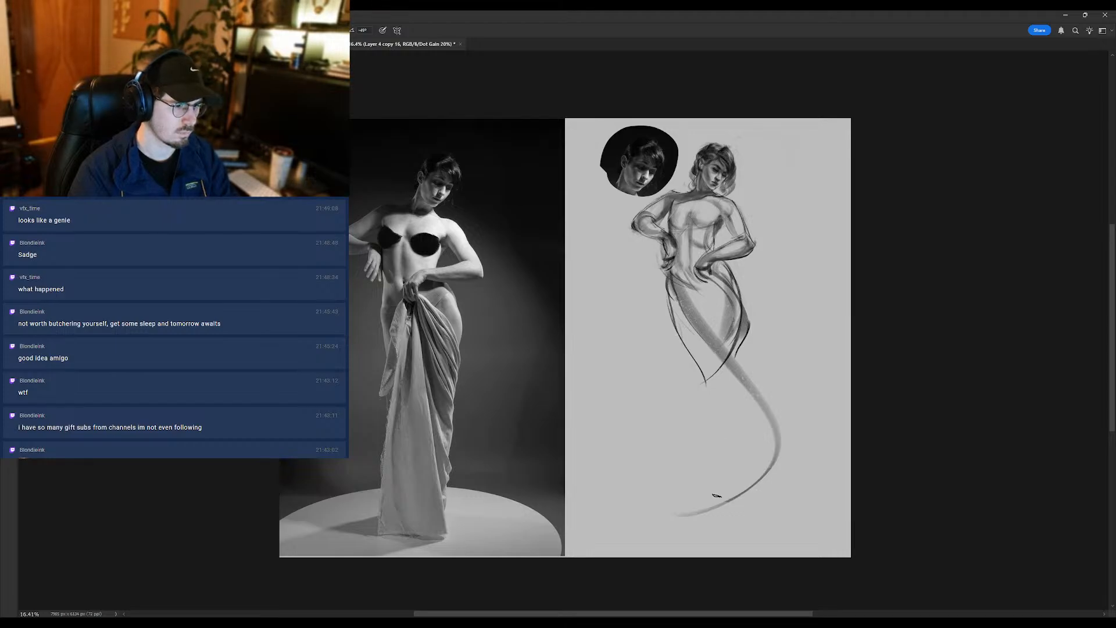
pyautogui.moveTo(673, 504); pyautogui.dragTo(728, 495)
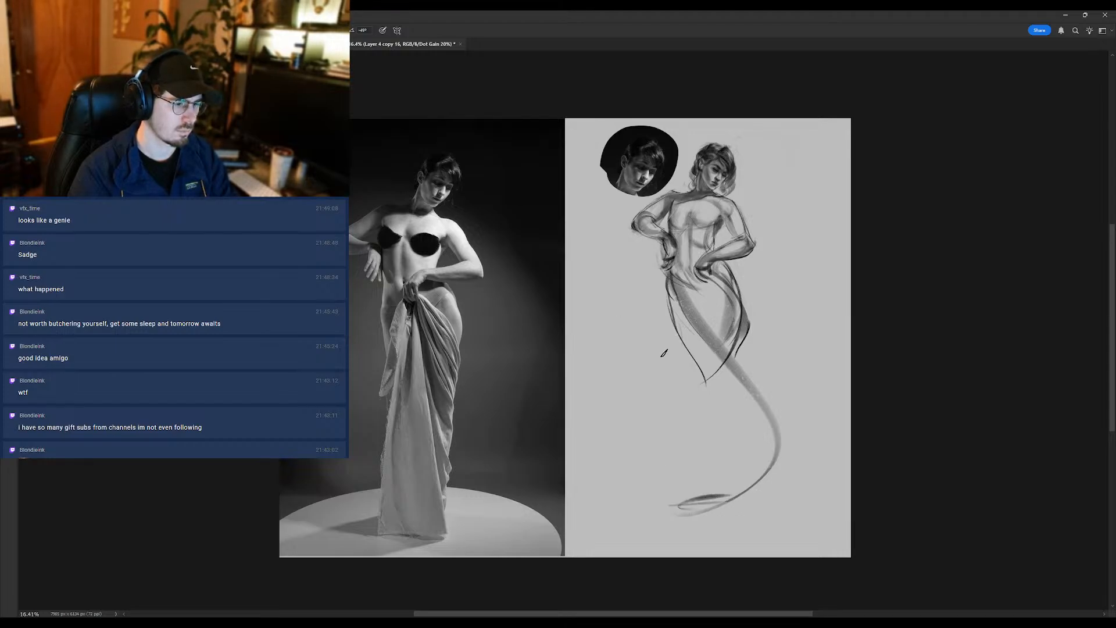
# - Draw a long, straight drape edge from the hip hand down to the hem and sketch a cloth fold curling over the hip
pyautogui.moveTo(697, 271); pyautogui.dragTo(683, 488)
pyautogui.hotkey('ctrl', 'z')
pyautogui.moveTo(697, 271); pyautogui.dragTo(675, 501)
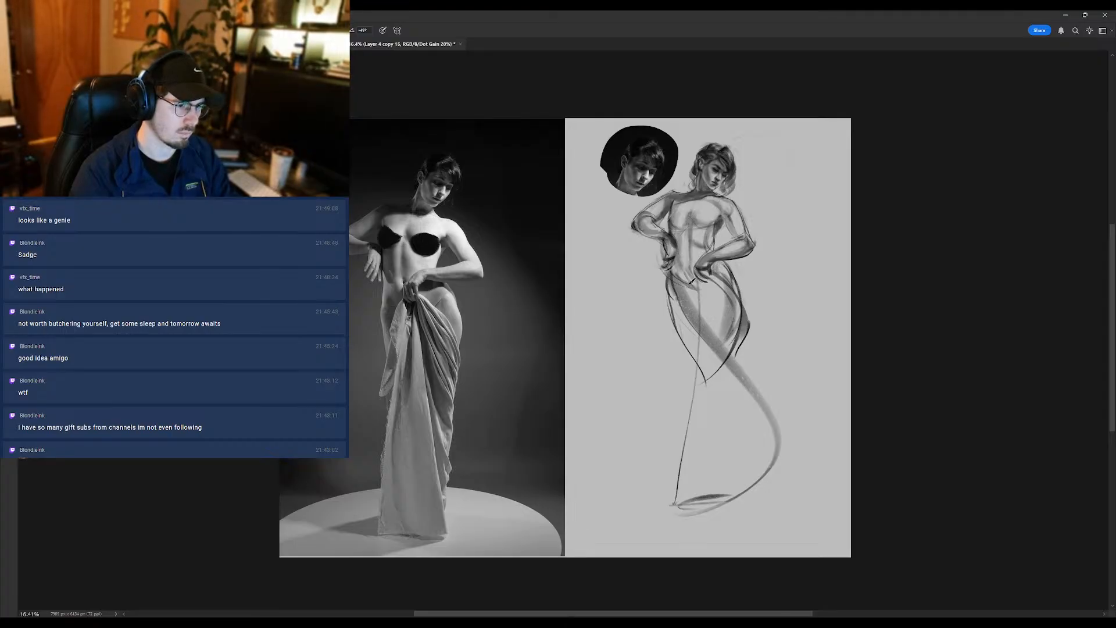
pyautogui.moveTo(696, 268)
pyautogui.mouseDown()
pyautogui.moveTo(684, 300)
pyautogui.moveTo(697, 306)
pyautogui.moveTo(695, 332)
pyautogui.moveTo(682, 345)
pyautogui.mouseUp()
pyautogui.hotkey('ctrl', 'z')
pyautogui.hotkey('ctrl', 'z')
pyautogui.moveTo(696, 250)
pyautogui.mouseDown()
pyautogui.moveTo(710, 276)
pyautogui.moveTo(700, 299)
pyautogui.moveTo(741, 281)
pyautogui.mouseUp()
pyautogui.hotkey('ctrl', 'z')
# - Shade the folds over the outer thigh and sweep broad drape strokes between the hip hand and the hem
pyautogui.scroll(-3, 743, 257)
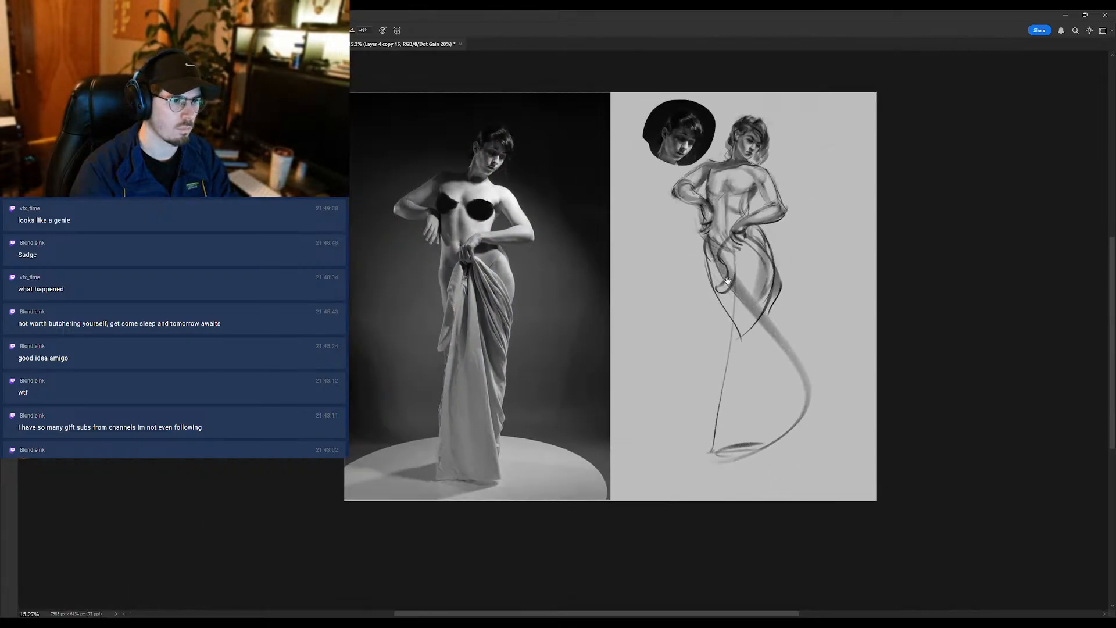
pyautogui.moveTo(748, 201); pyautogui.dragTo(712, 227)
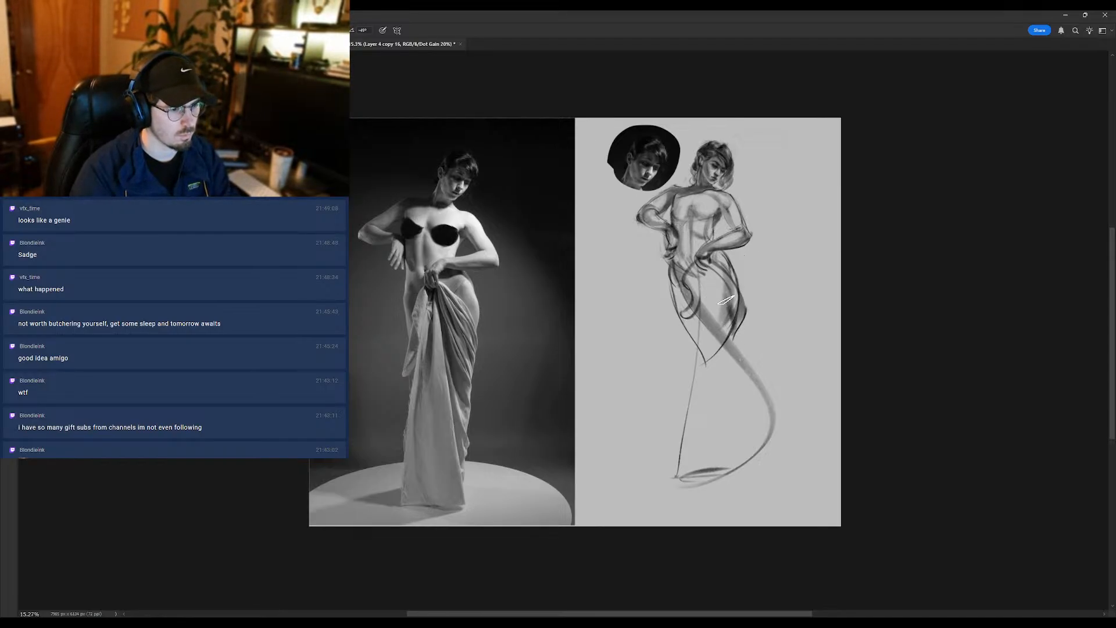
pyautogui.moveTo(734, 279); pyautogui.dragTo(716, 307)
pyautogui.moveTo(735, 437); pyautogui.dragTo(705, 280)
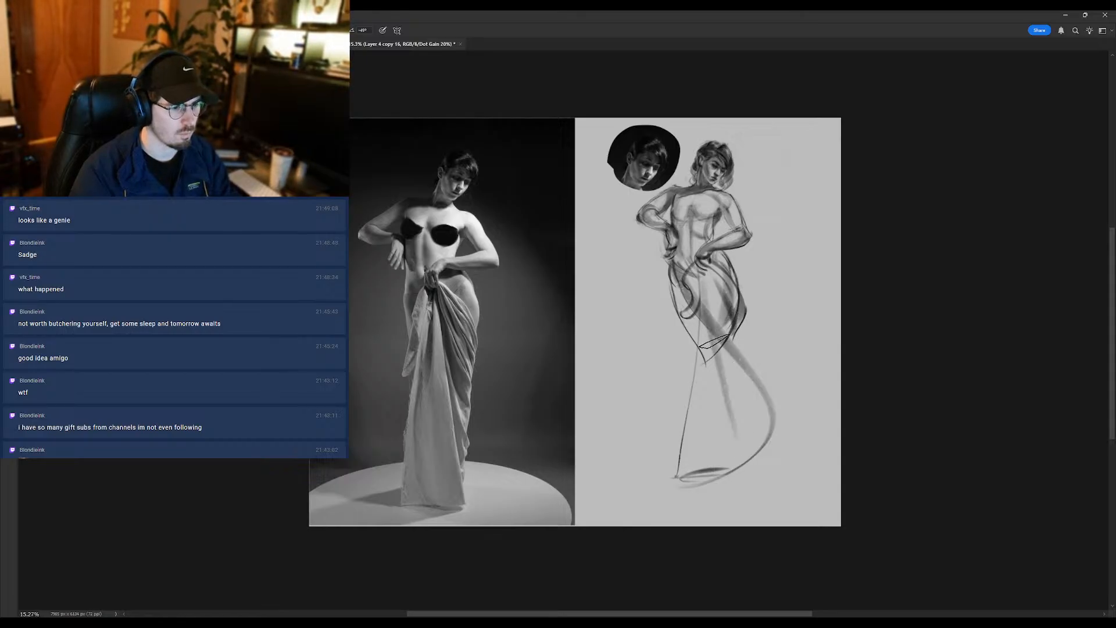
pyautogui.moveTo(753, 463); pyautogui.dragTo(706, 274)
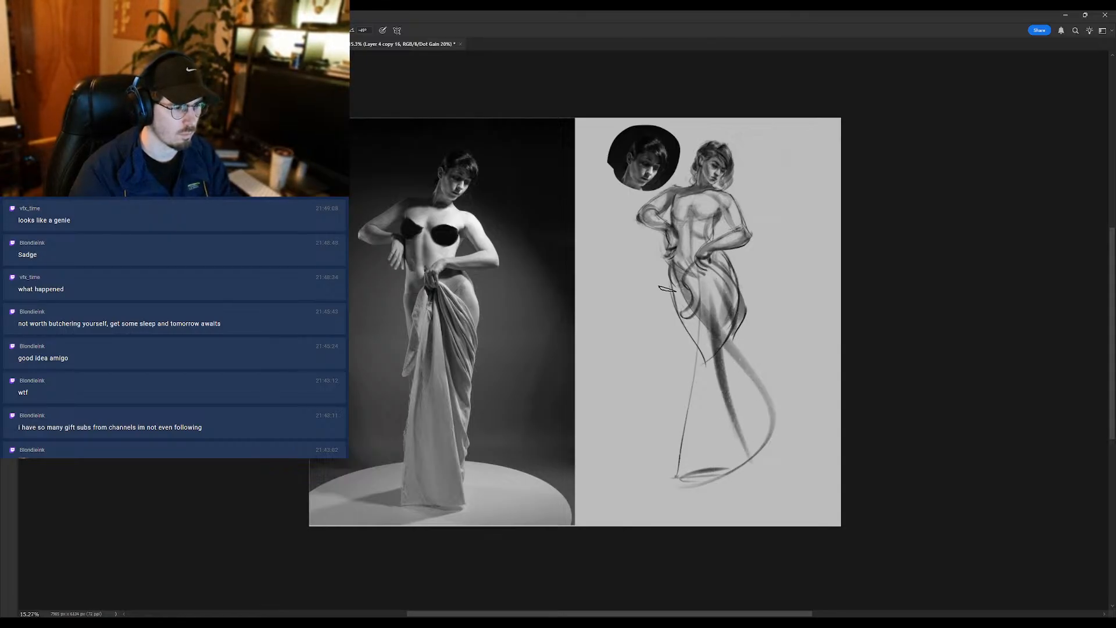
# - Fill the lower drape with a soft, light grey tone from the thighs down to the hem
pyautogui.moveTo(705, 459); pyautogui.dragTo(701, 290)
pyautogui.hotkey('ctrl', 'z')
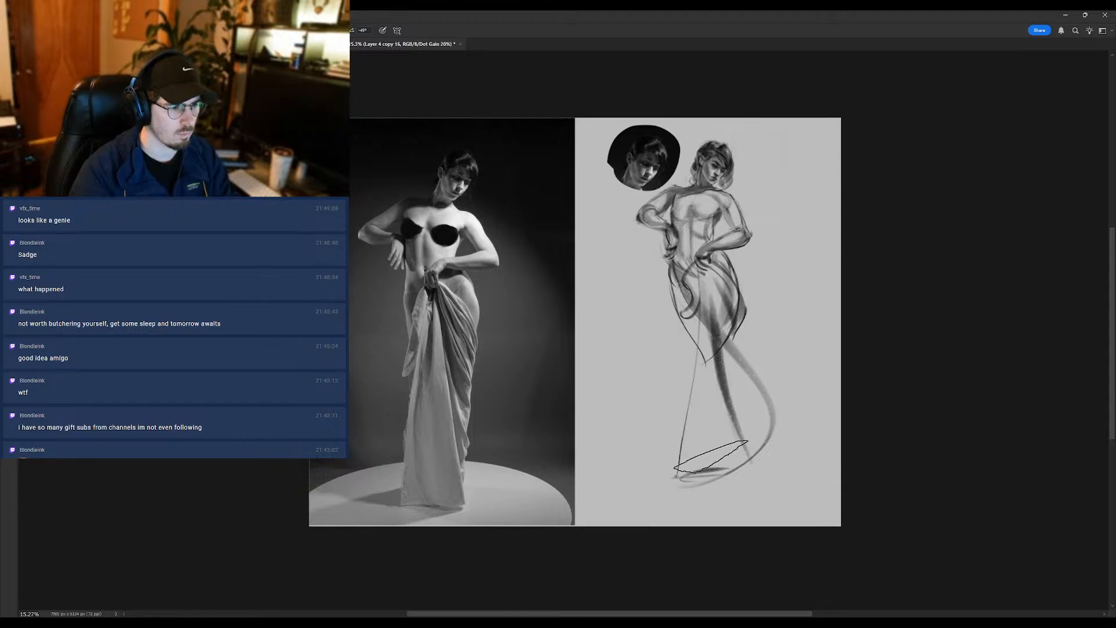
pyautogui.moveTo(710, 456)
pyautogui.mouseDown()
pyautogui.moveTo(703, 296)
pyautogui.moveTo(713, 462)
pyautogui.mouseUp()
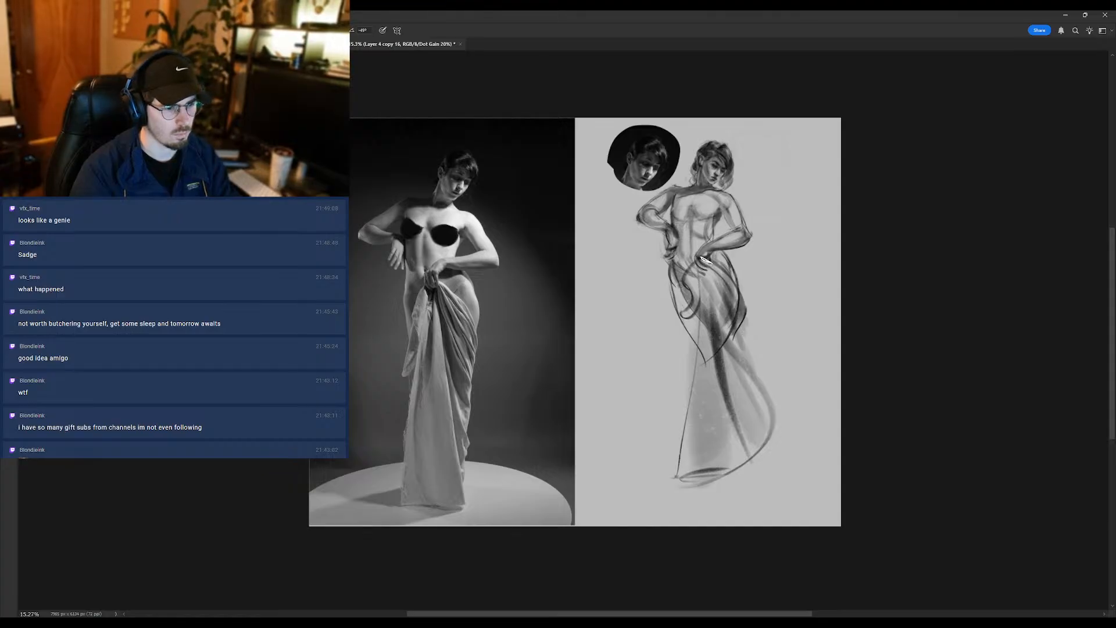
# - Enlarge the warping brush and nudge the outer contour of the hip and drape slightly inward
pyautogui.press(']')
pyautogui.press(']')
pyautogui.press(']')
pyautogui.press(']')
pyautogui.press(']')
pyautogui.press(']')
pyautogui.press(']')
pyautogui.press(']')
pyautogui.press(']')
pyautogui.press(']')
pyautogui.press(']')
pyautogui.press(']')
pyautogui.press(']')
pyautogui.press(']')
pyautogui.press(']')
pyautogui.press(']')
pyautogui.press(']')
pyautogui.press(']')
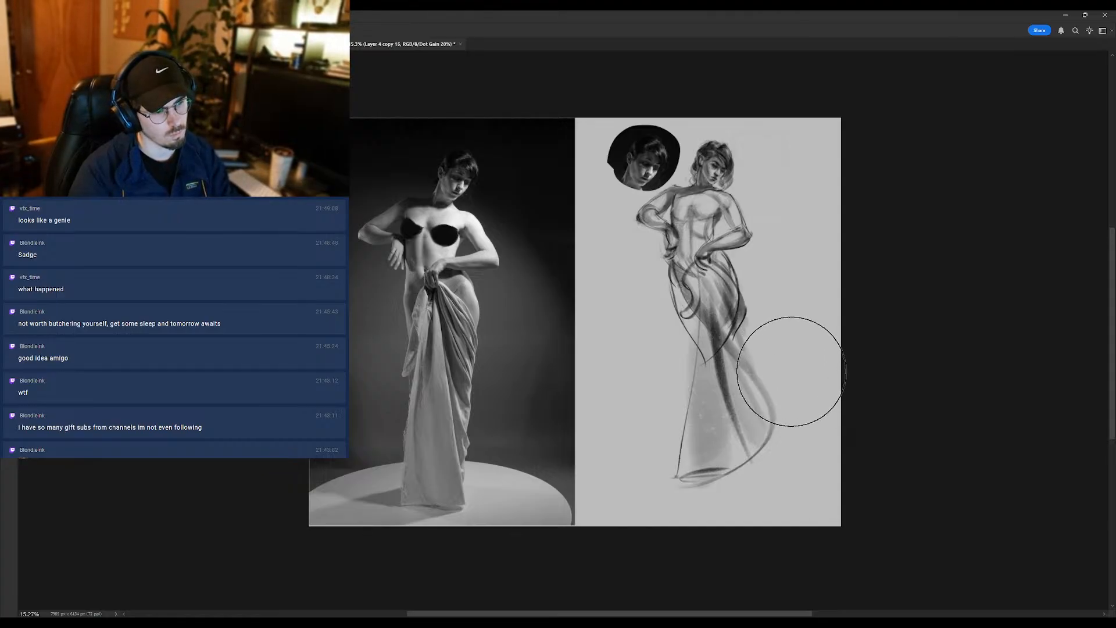
pyautogui.press(']')
pyautogui.press(']')
pyautogui.press(']')
pyautogui.press(']')
pyautogui.press(']')
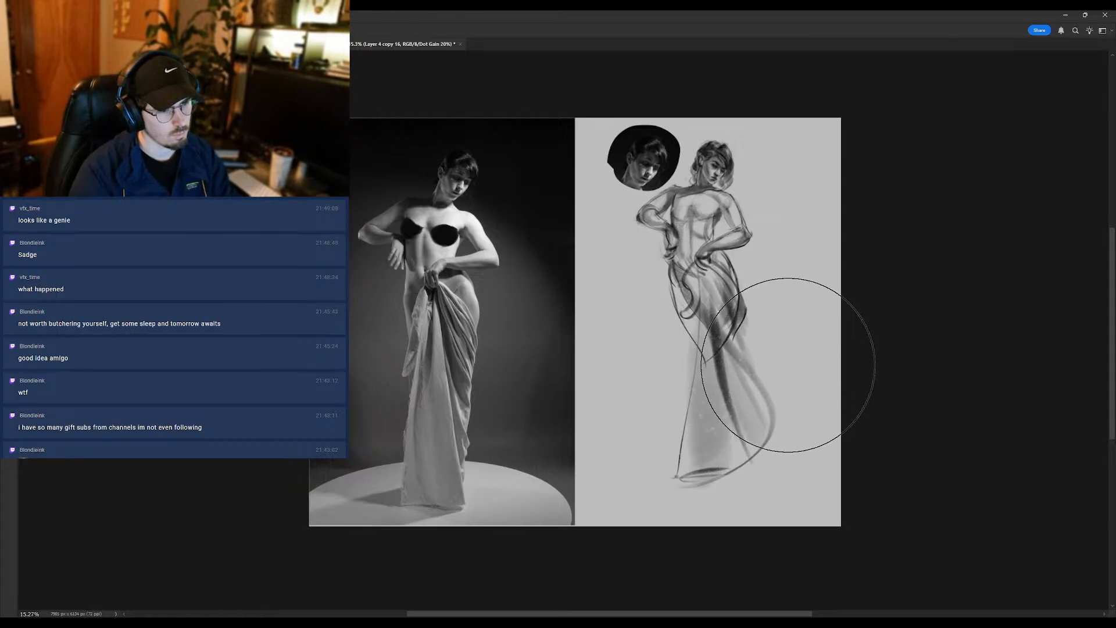
pyautogui.moveTo(805, 388); pyautogui.dragTo(797, 385)
# - Return to the drawing brush, touch up the curling cloth fold at the hip and mirror the canvas horizontally
pyautogui.press('b')
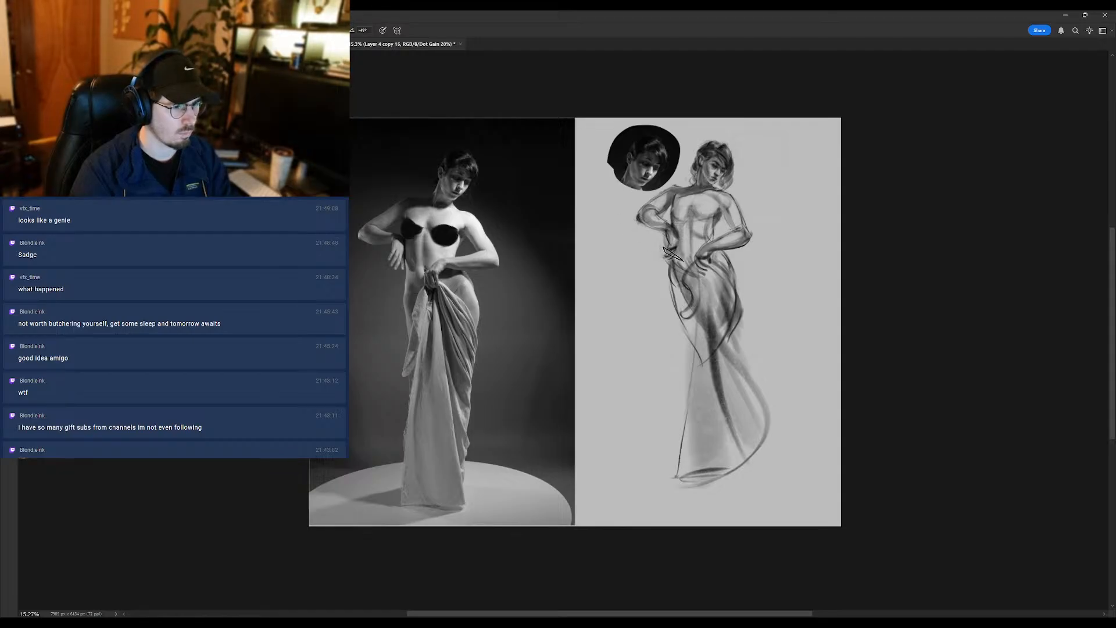
pyautogui.hotkey('shift', 'b')
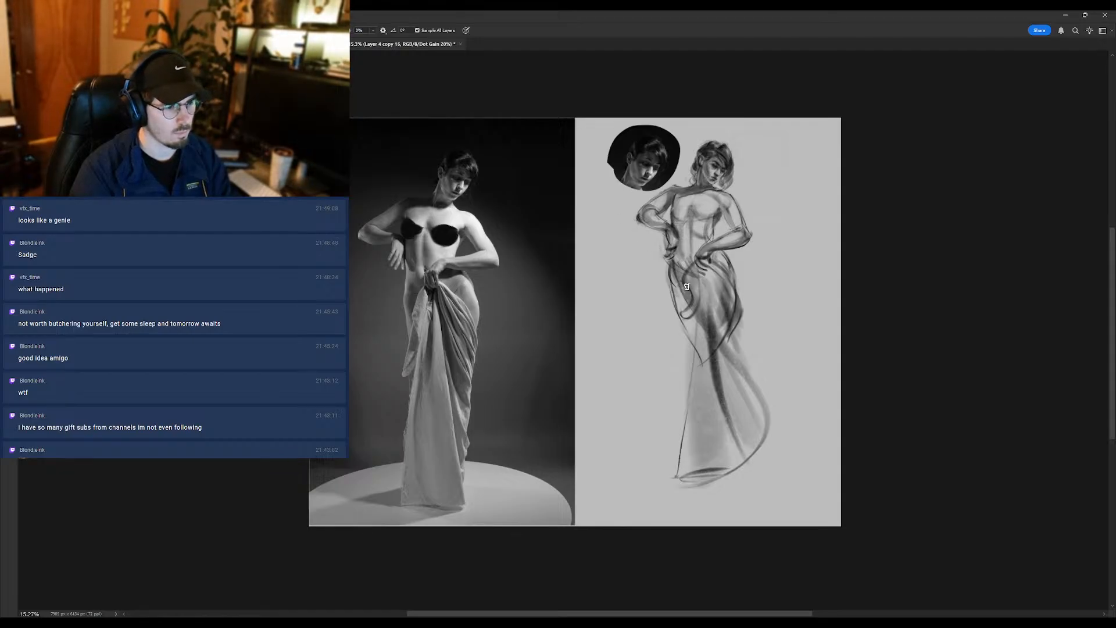
pyautogui.hotkey('shift', 'b')
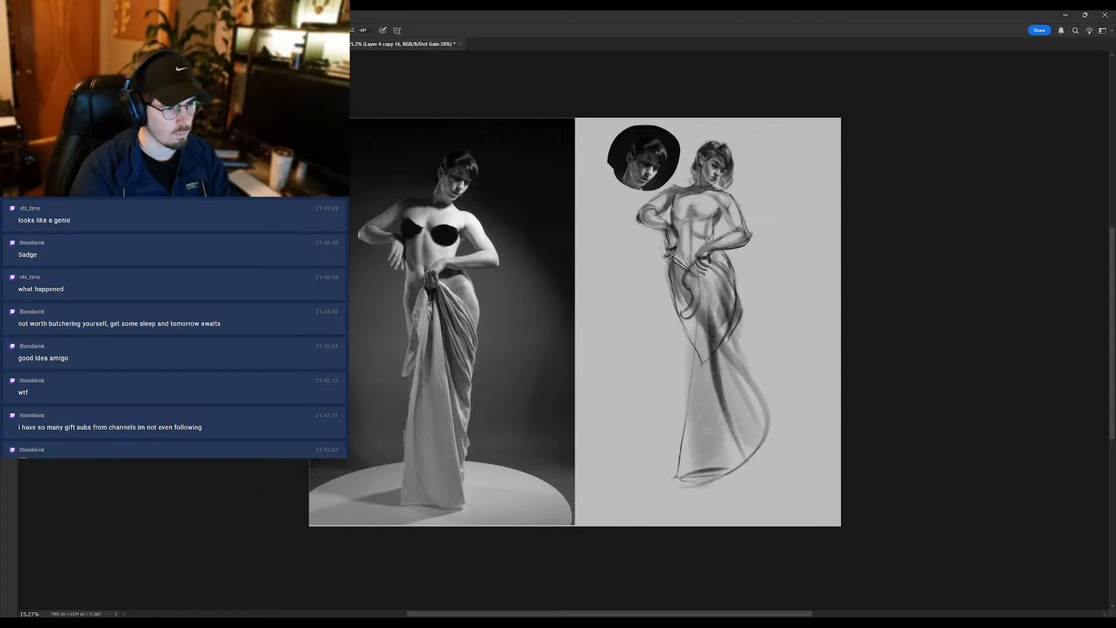
pyautogui.moveTo(687, 312); pyautogui.dragTo(676, 313)
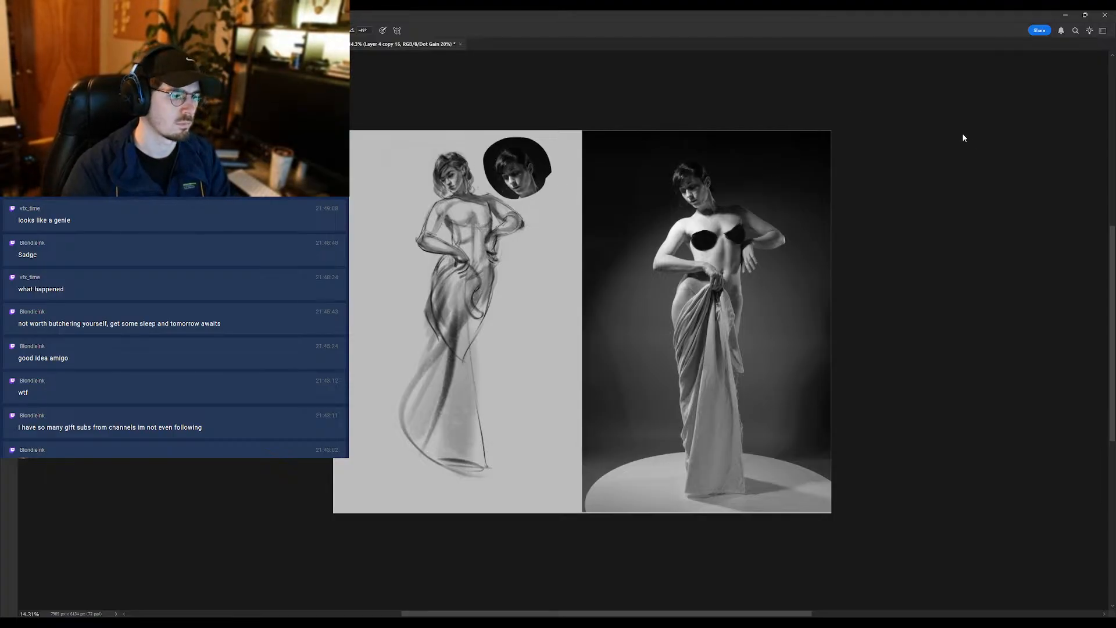
# - Save the document and touch up the outer hip folds and the hand gripping the cloth
pyautogui.click(668, 200)
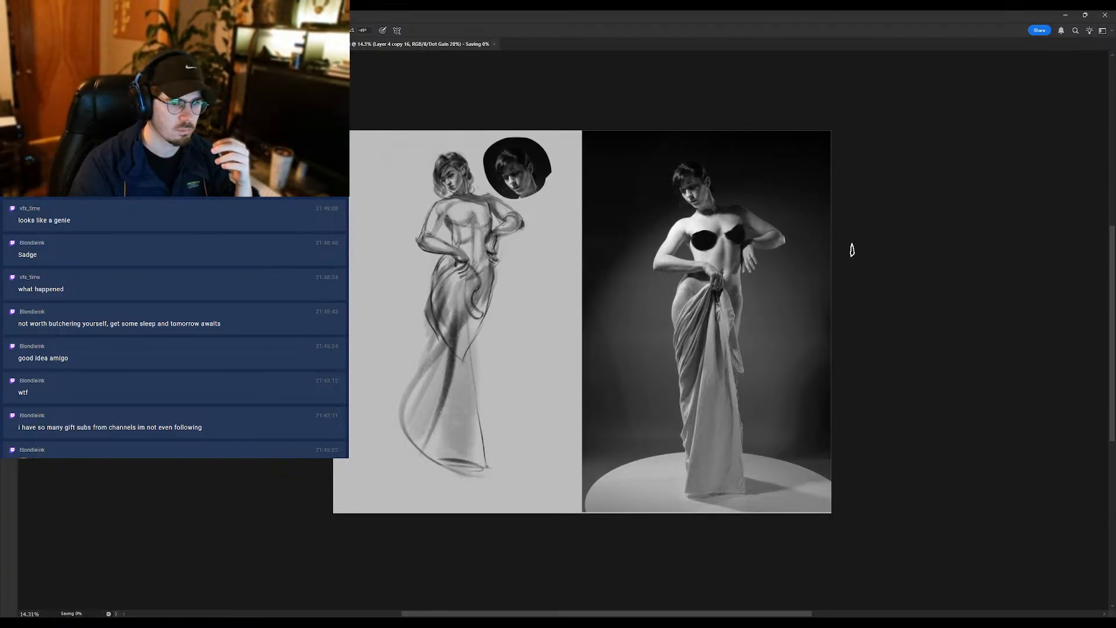
pyautogui.click(1005, 385)
pyautogui.moveTo(490, 230); pyautogui.dragTo(576, 252)
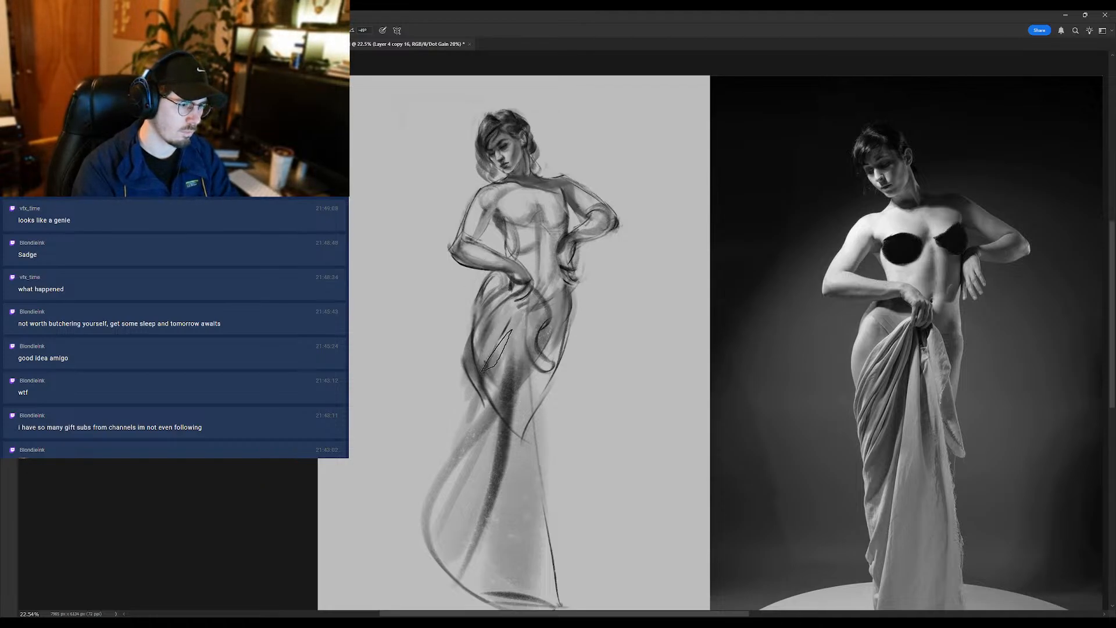
pyautogui.keyDown('ctrl'); pyautogui.click(490, 366); pyautogui.keyUp('ctrl')
pyautogui.moveTo(517, 300); pyautogui.dragTo(489, 336)
pyautogui.moveTo(517, 272); pyautogui.dragTo(524, 278)
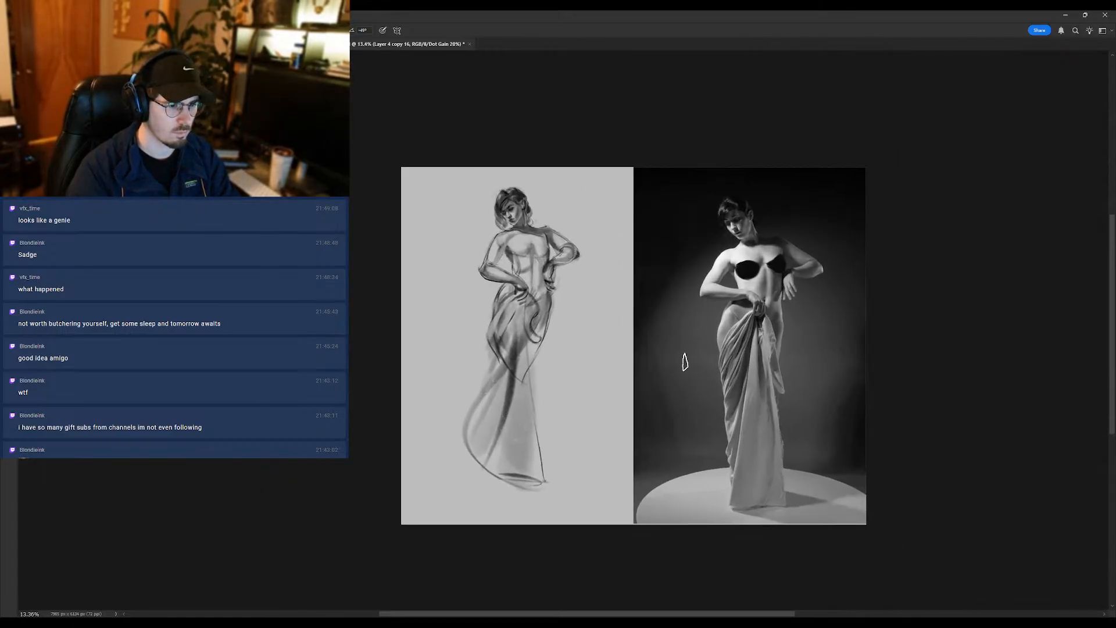
# - Make Layer 0 active and block in a textured mid-grey background around the figure with an enlarged brush
pyautogui.keyDown('alt'); pyautogui.click(700, 337); pyautogui.keyUp('alt')
pyautogui.scroll(-1, 908, 427)
pyautogui.click(1055, 505)
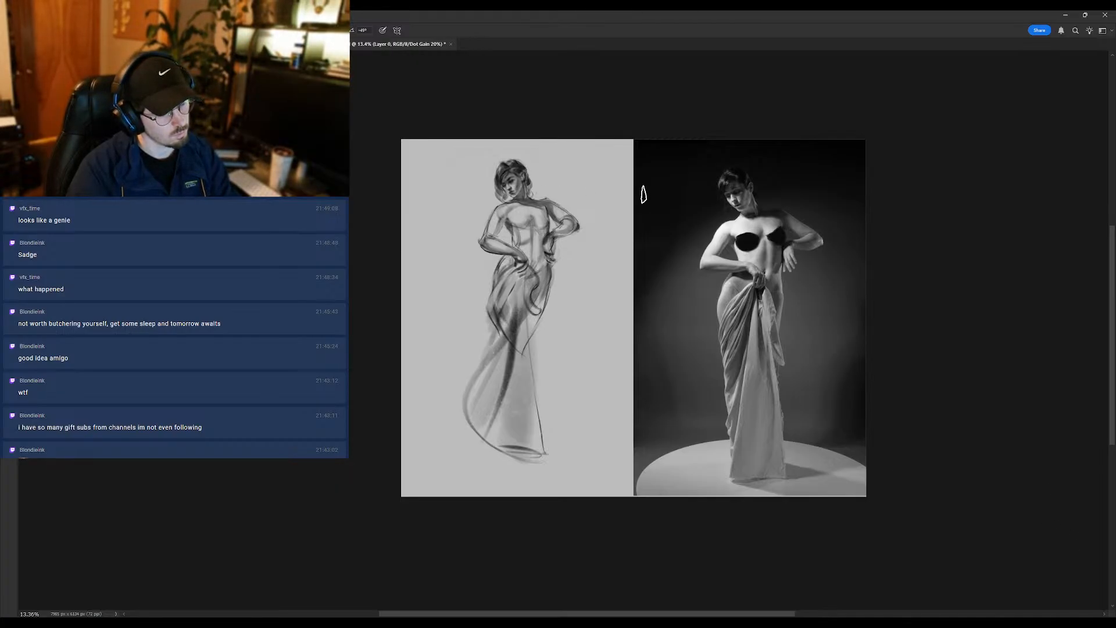
pyautogui.press(']')
pyautogui.press(']')
pyautogui.press(']')
pyautogui.press(']')
pyautogui.press(']')
pyautogui.press(']')
pyautogui.press(']')
pyautogui.press(']')
pyautogui.press(']')
pyautogui.press(']')
pyautogui.press(']')
pyautogui.press(']')
pyautogui.press(']')
pyautogui.moveTo(530, 180); pyautogui.dragTo(452, 197)
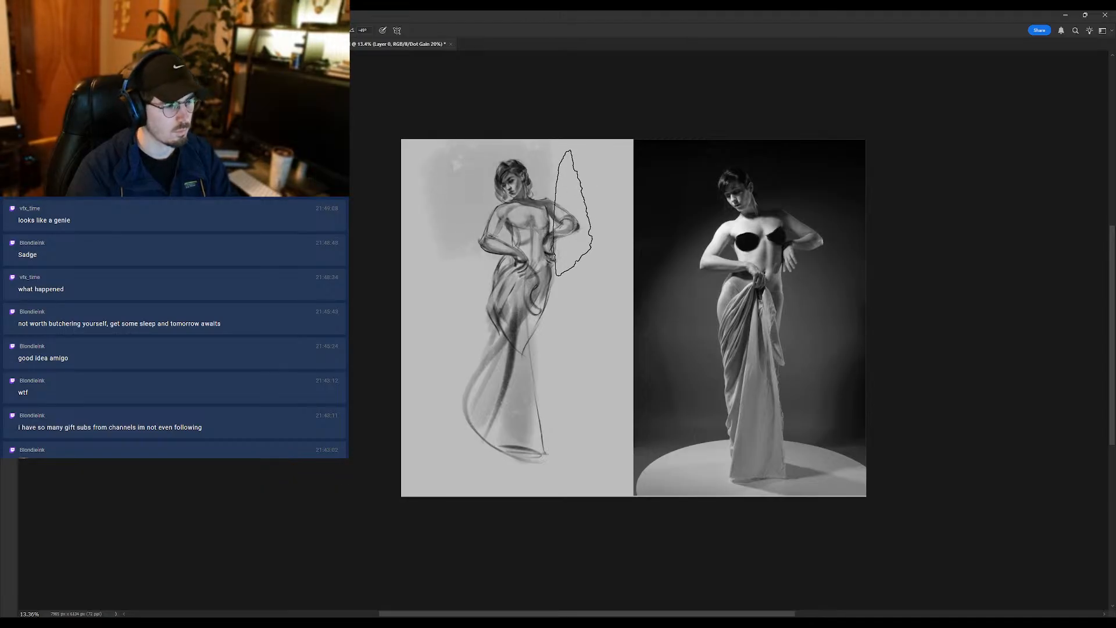
pyautogui.moveTo(538, 142); pyautogui.dragTo(527, 139)
pyautogui.moveTo(615, 229)
pyautogui.mouseDown()
pyautogui.moveTo(590, 317)
pyautogui.moveTo(526, 317)
pyautogui.moveTo(496, 290)
pyautogui.moveTo(436, 314)
pyautogui.mouseUp()
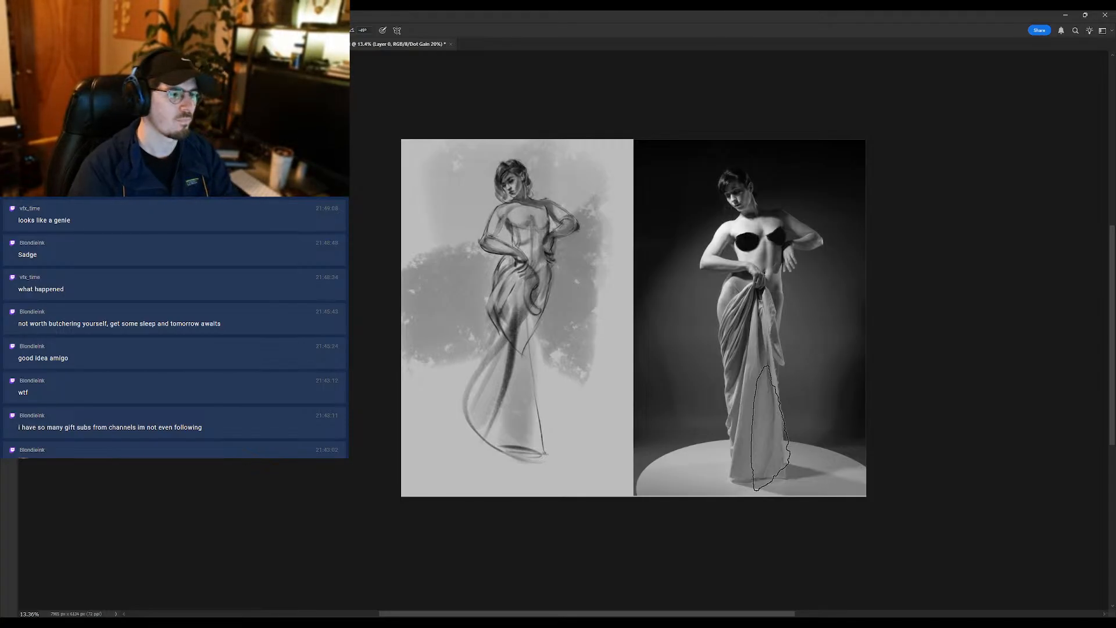
pyautogui.moveTo(459, 363)
pyautogui.mouseDown()
pyautogui.moveTo(441, 434)
pyautogui.moveTo(544, 431)
pyautogui.moveTo(565, 354)
pyautogui.moveTo(592, 434)
pyautogui.moveTo(478, 458)
pyautogui.moveTo(532, 378)
pyautogui.mouseUp()
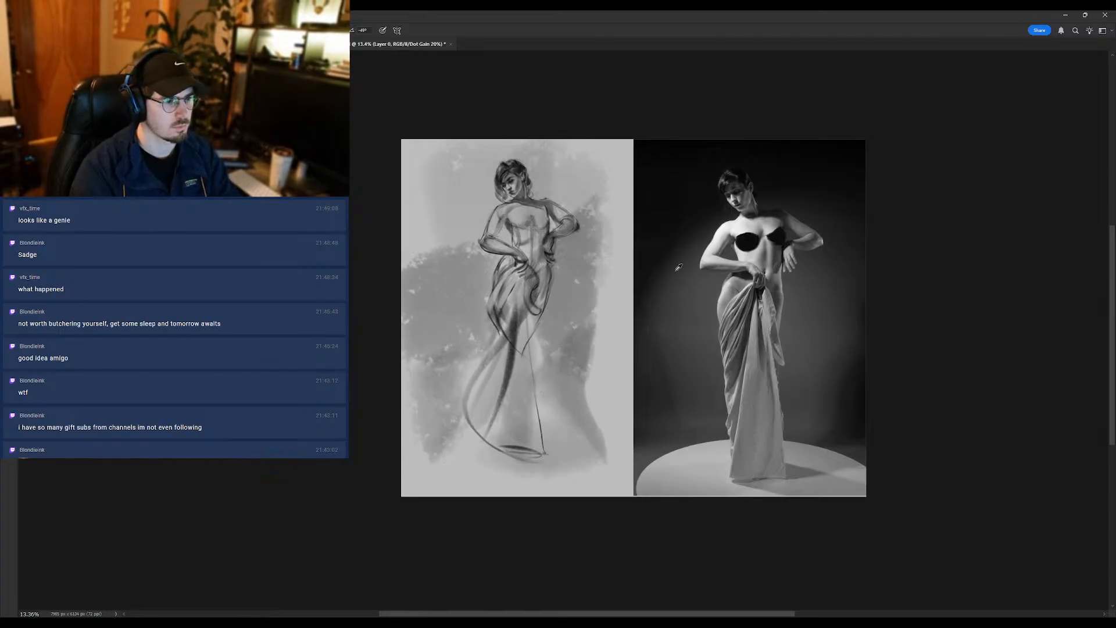
# - Darken the background's upper corners and spread the grey tone out to the drawing's side and lower edges
pyautogui.moveTo(586, 229)
pyautogui.mouseDown()
pyautogui.moveTo(610, 249)
pyautogui.moveTo(598, 395)
pyautogui.mouseUp()
pyautogui.moveTo(466, 209)
pyautogui.mouseDown()
pyautogui.moveTo(465, 174)
pyautogui.moveTo(422, 189)
pyautogui.mouseUp()
pyautogui.moveTo(476, 122)
pyautogui.mouseDown()
pyautogui.moveTo(389, 234)
pyautogui.moveTo(507, 144)
pyautogui.mouseUp()
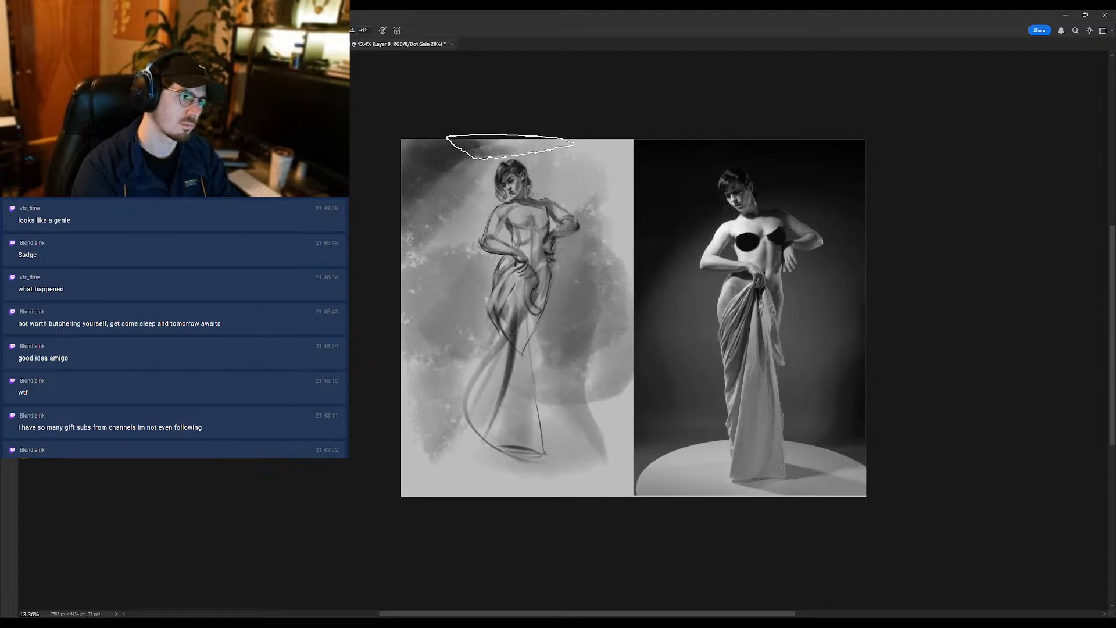
pyautogui.moveTo(637, 169); pyautogui.dragTo(571, 120)
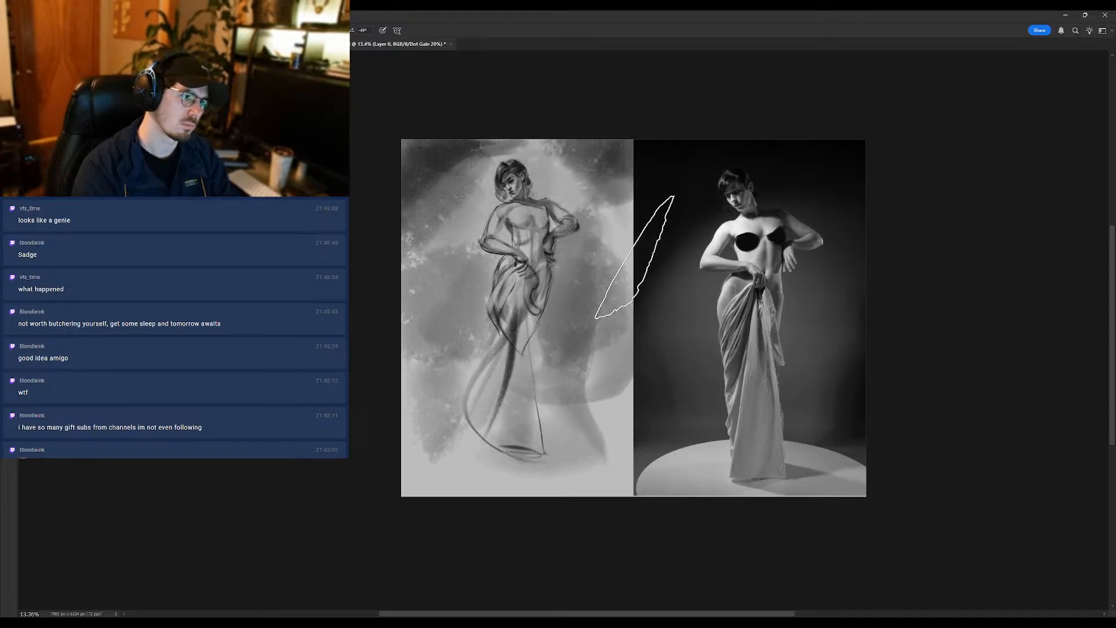
pyautogui.moveTo(625, 256)
pyautogui.mouseDown()
pyautogui.moveTo(626, 440)
pyautogui.moveTo(349, 494)
pyautogui.mouseUp()
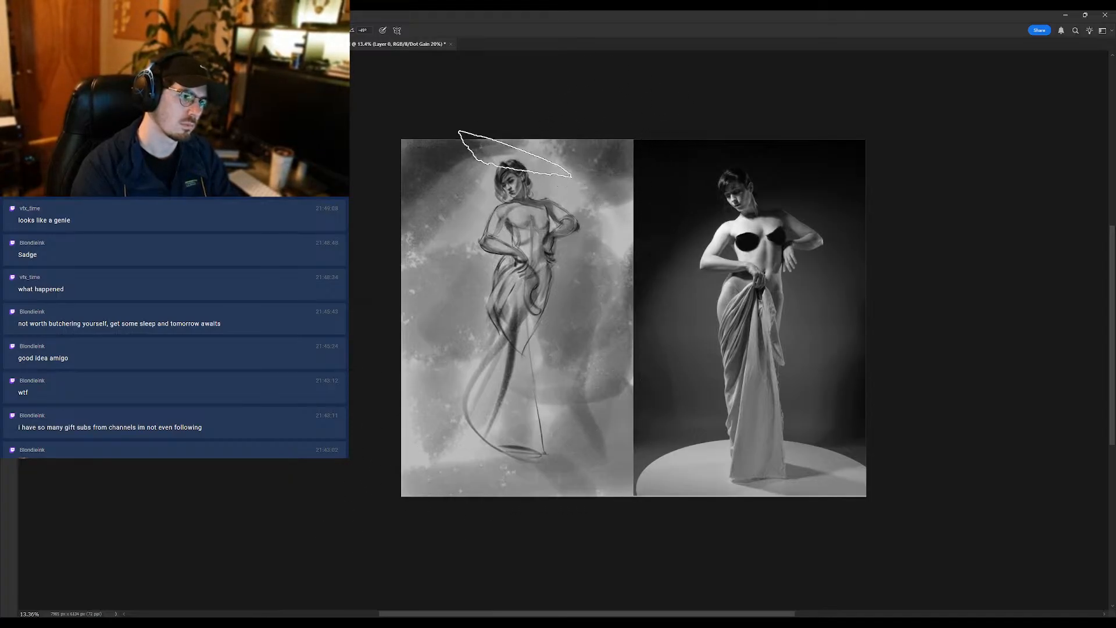
# - Deepen the dark vignette around the head and along the background's outer edges with broad strokes
pyautogui.press('[')
pyautogui.moveTo(542, 189)
pyautogui.mouseDown()
pyautogui.moveTo(555, 145)
pyautogui.moveTo(461, 155)
pyautogui.moveTo(436, 175)
pyautogui.moveTo(466, 117)
pyautogui.moveTo(405, 212)
pyautogui.mouseUp()
pyautogui.hotkey('ctrl', 'z')
pyautogui.press(']')
pyautogui.press(']')
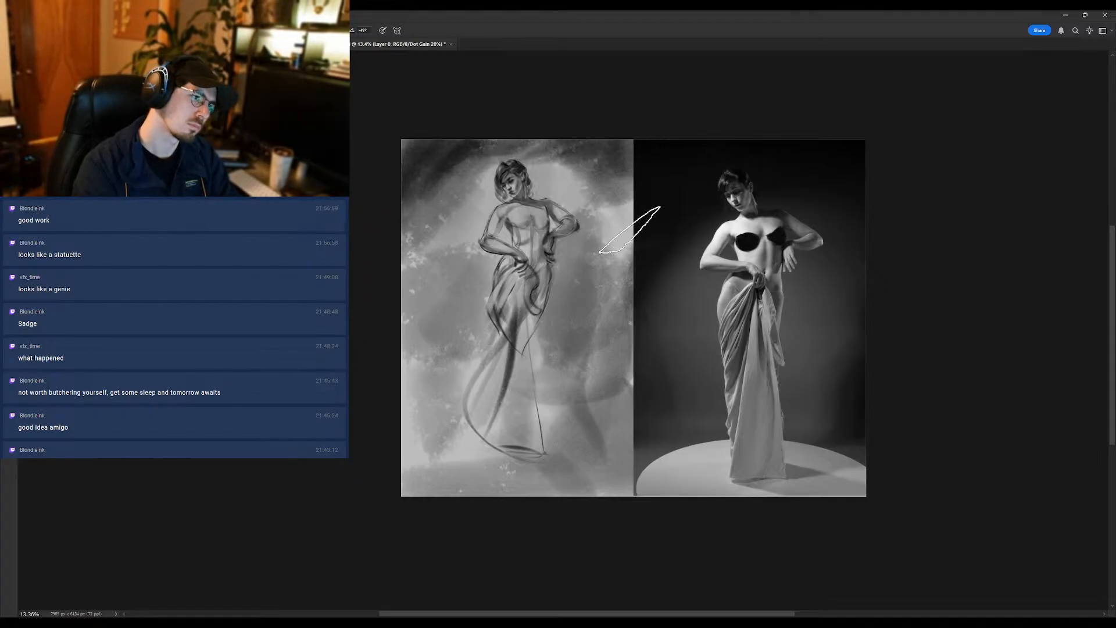
pyautogui.moveTo(618, 170); pyautogui.dragTo(611, 232)
pyautogui.moveTo(584, 351)
pyautogui.mouseDown()
pyautogui.moveTo(610, 410)
pyautogui.moveTo(498, 461)
pyautogui.moveTo(436, 449)
pyautogui.moveTo(372, 413)
pyautogui.moveTo(366, 334)
pyautogui.mouseUp()
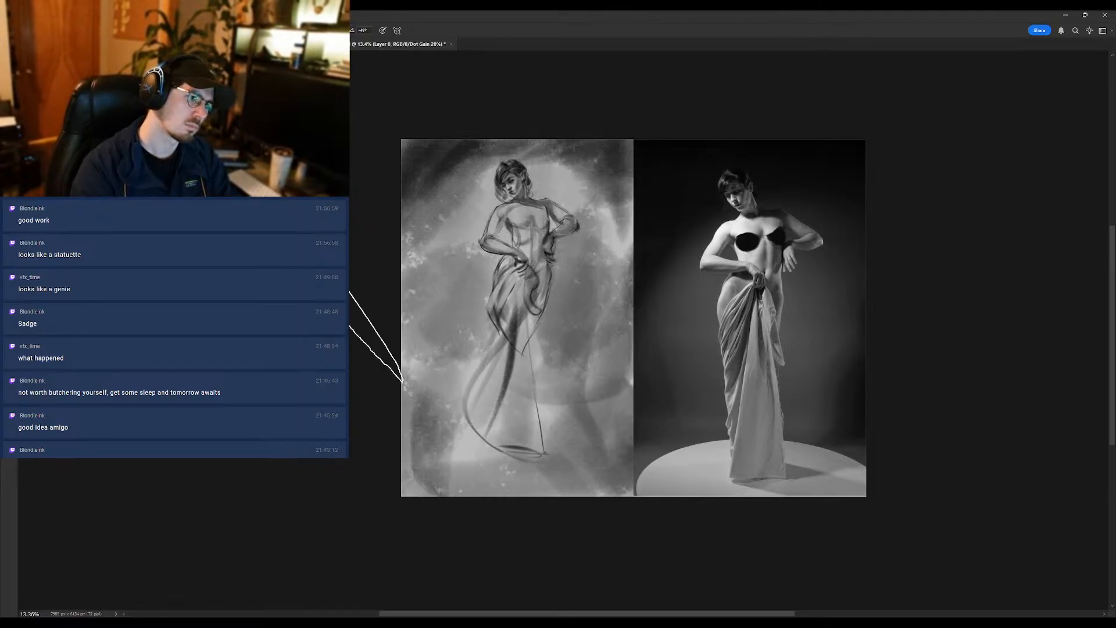
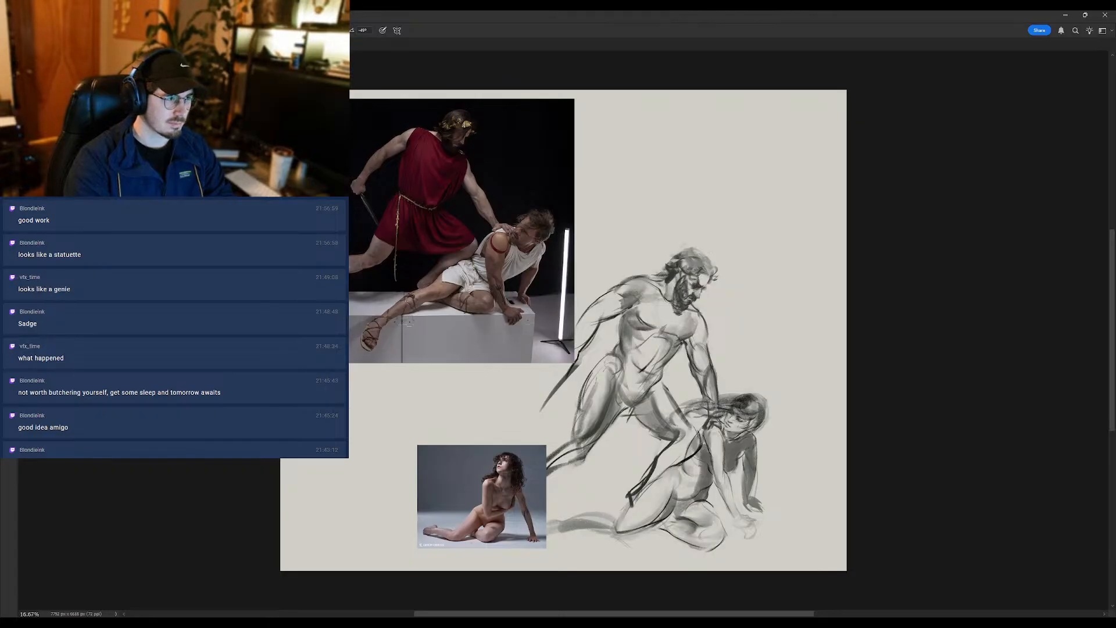
# - Return to the two-figure drawing and save it
pyautogui.click(1069, 15)
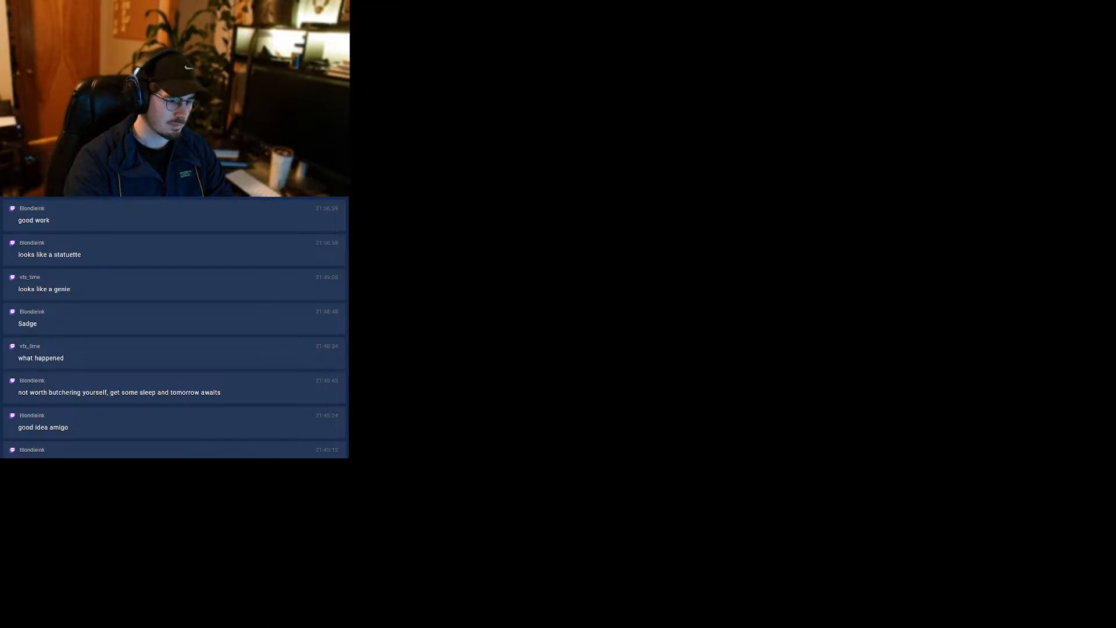
pyautogui.hotkey('alt', 'Tab')
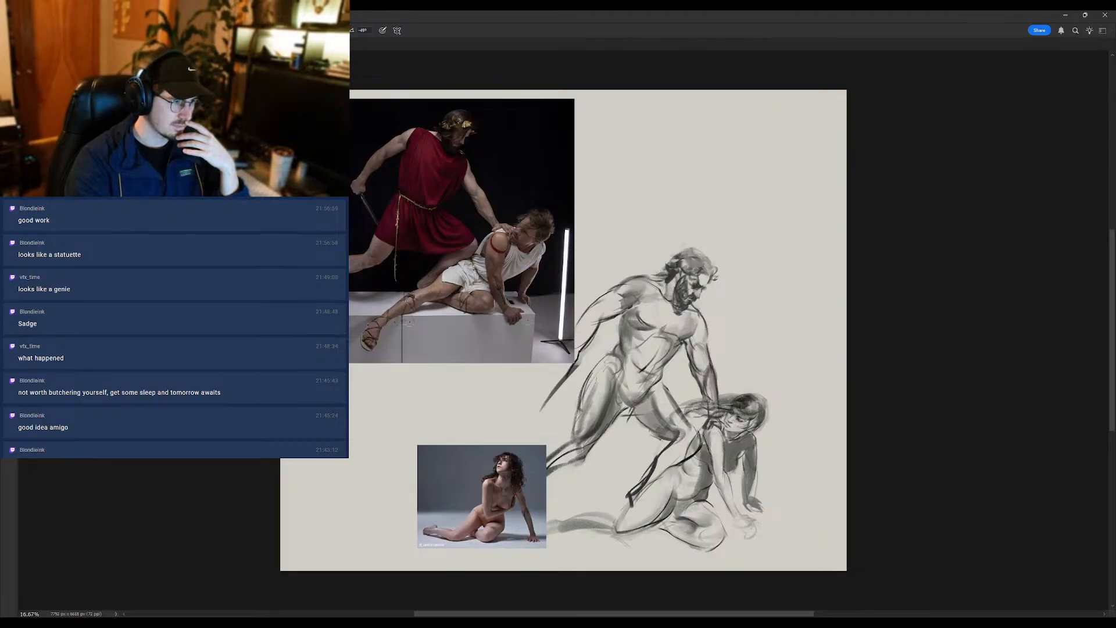
pyautogui.hotkey('ctrl', 's')
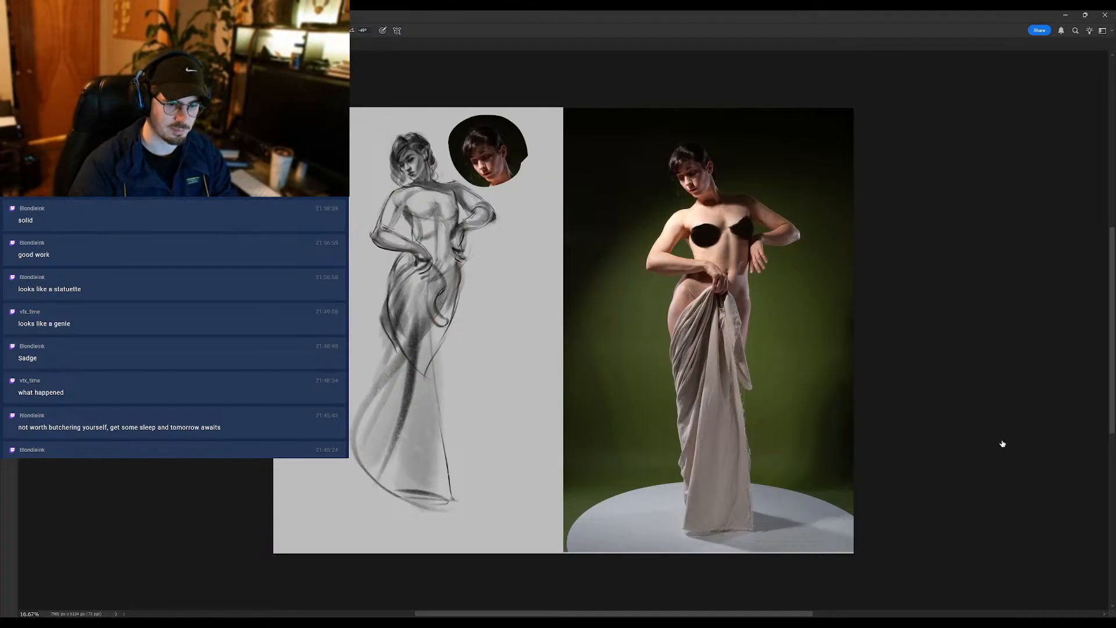
# - Try to block in a dark background behind the draped figure sketch with broad brush strokes, previewed in grayscale
pyautogui.click(1004, 383)
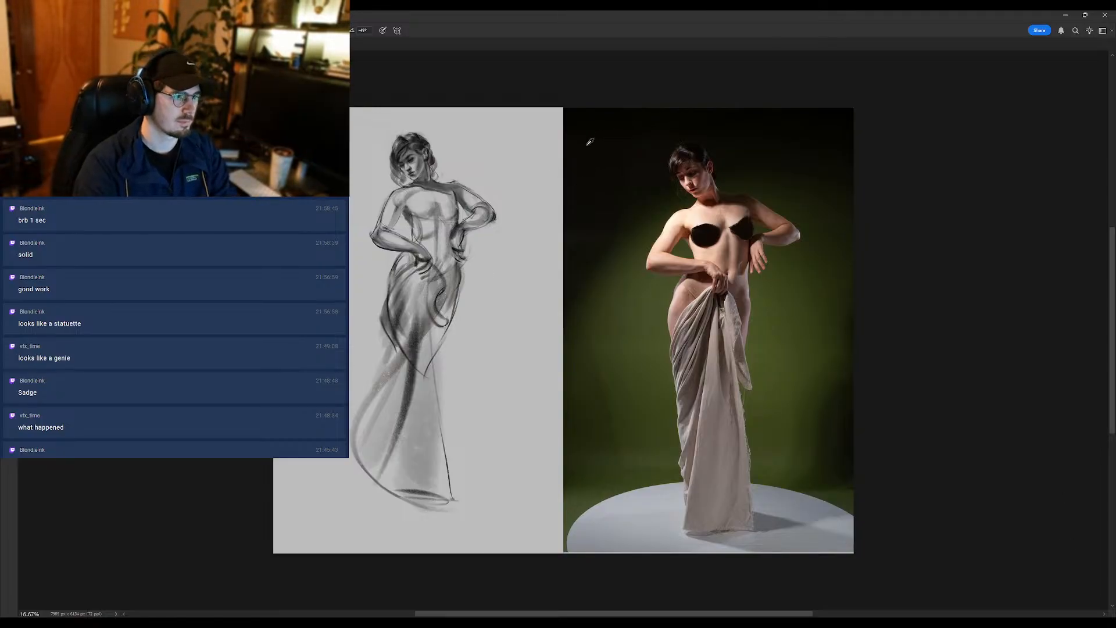
pyautogui.hotkey('ctrl', 'y')
pyautogui.moveTo(532, 178)
pyautogui.mouseDown()
pyautogui.moveTo(538, 169)
pyautogui.moveTo(523, 162)
pyautogui.mouseUp()
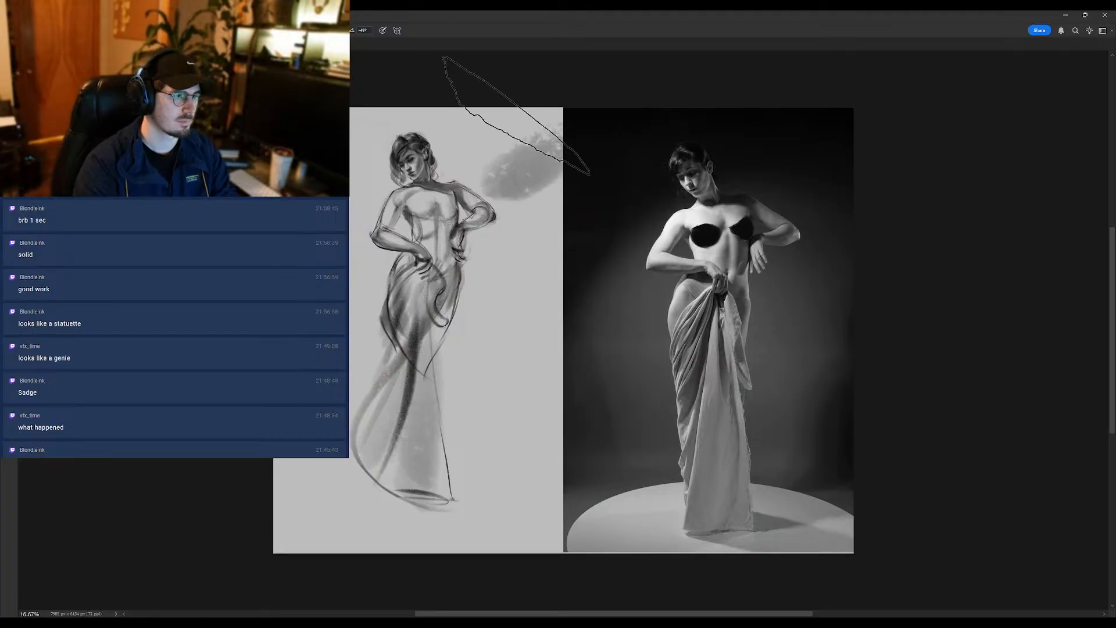
pyautogui.moveTo(544, 114)
pyautogui.mouseDown()
pyautogui.moveTo(515, 148)
pyautogui.moveTo(495, 149)
pyautogui.moveTo(531, 107)
pyautogui.moveTo(483, 138)
pyautogui.moveTo(412, 139)
pyautogui.moveTo(339, 161)
pyautogui.moveTo(363, 92)
pyautogui.moveTo(349, 74)
pyautogui.moveTo(335, 85)
pyautogui.moveTo(519, 45)
pyautogui.moveTo(639, 63)
pyautogui.moveTo(639, 95)
pyautogui.moveTo(668, 97)
pyautogui.moveTo(662, 128)
pyautogui.moveTo(605, 195)
pyautogui.moveTo(452, 289)
pyautogui.moveTo(454, 271)
pyautogui.moveTo(476, 261)
pyautogui.moveTo(497, 284)
pyautogui.moveTo(560, 260)
pyautogui.moveTo(579, 277)
pyautogui.moveTo(537, 367)
pyautogui.moveTo(445, 502)
pyautogui.moveTo(506, 510)
pyautogui.moveTo(460, 560)
pyautogui.moveTo(374, 579)
pyautogui.moveTo(269, 558)
pyautogui.moveTo(357, 297)
pyautogui.mouseUp()
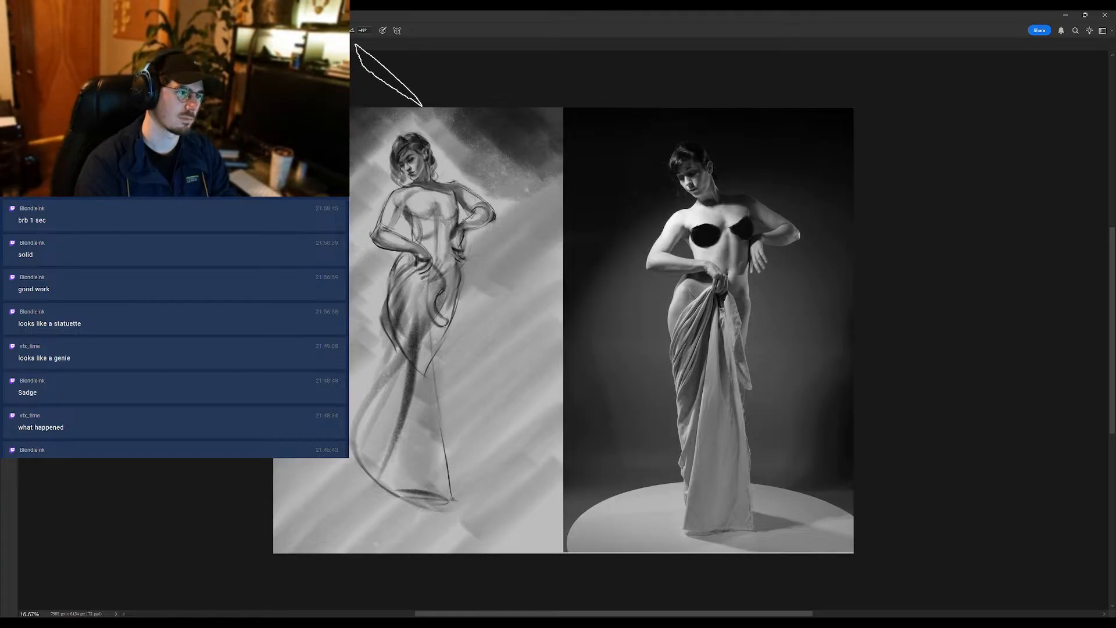
pyautogui.hotkey('ctrl', 'n')
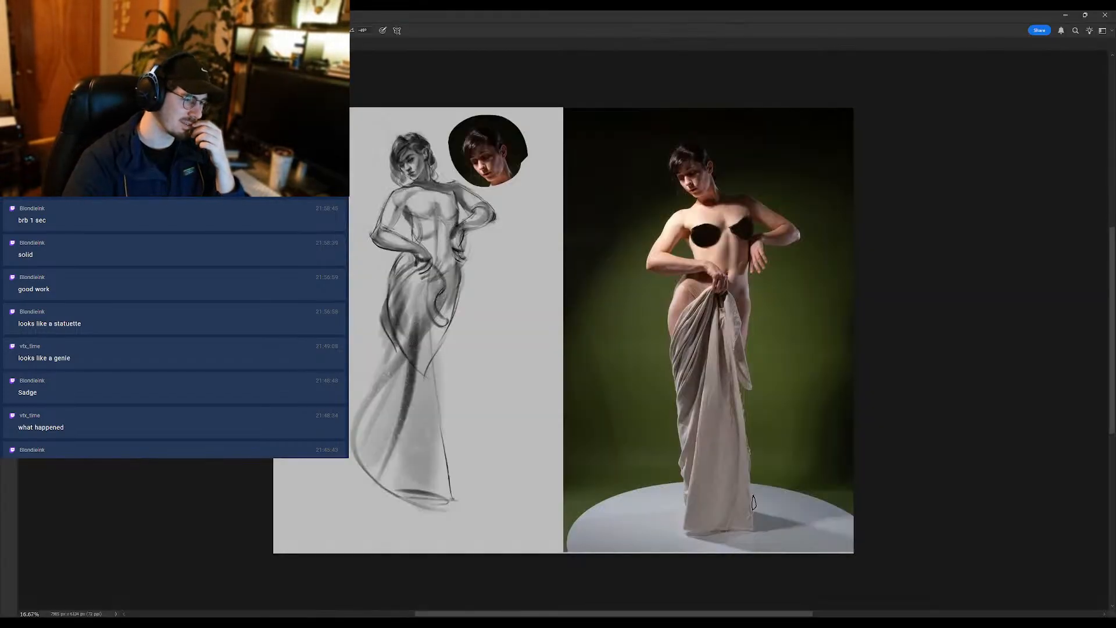
# - Hide the black cover shapes and the head reference cut-out, then show the canvas full screen in grayscale preview
pyautogui.click(1004, 425)
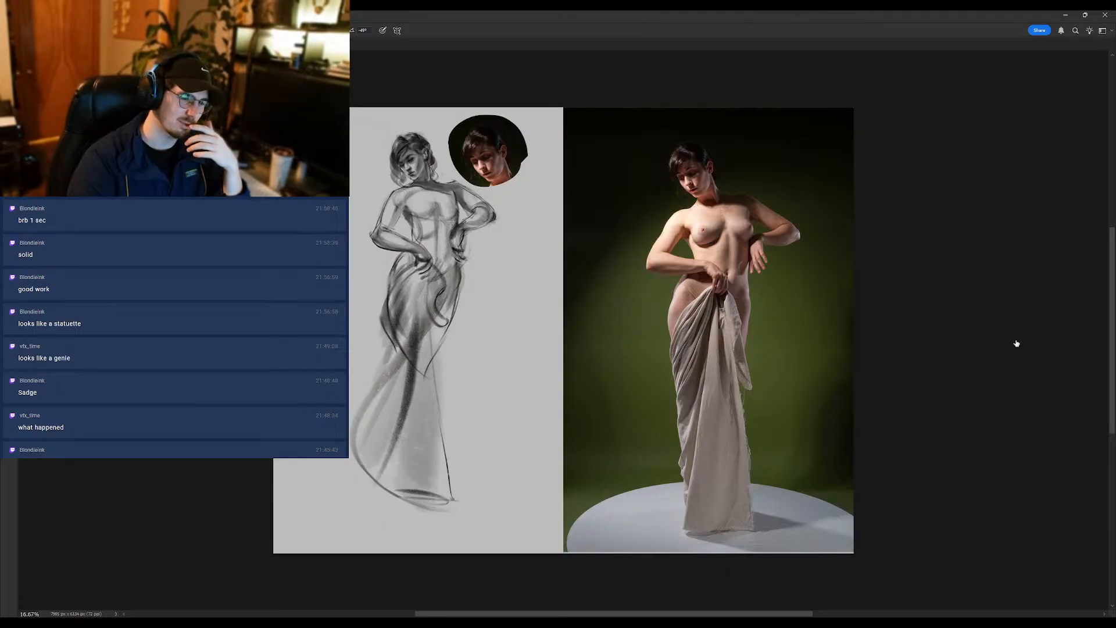
pyautogui.click(1005, 385)
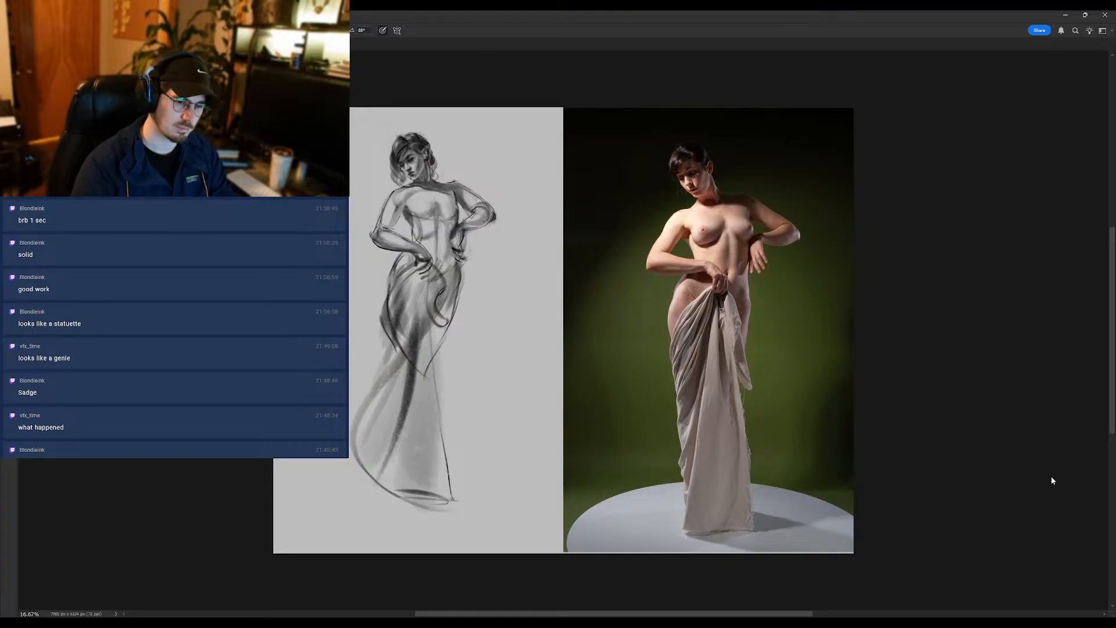
pyautogui.scroll(-3, 735, 406)
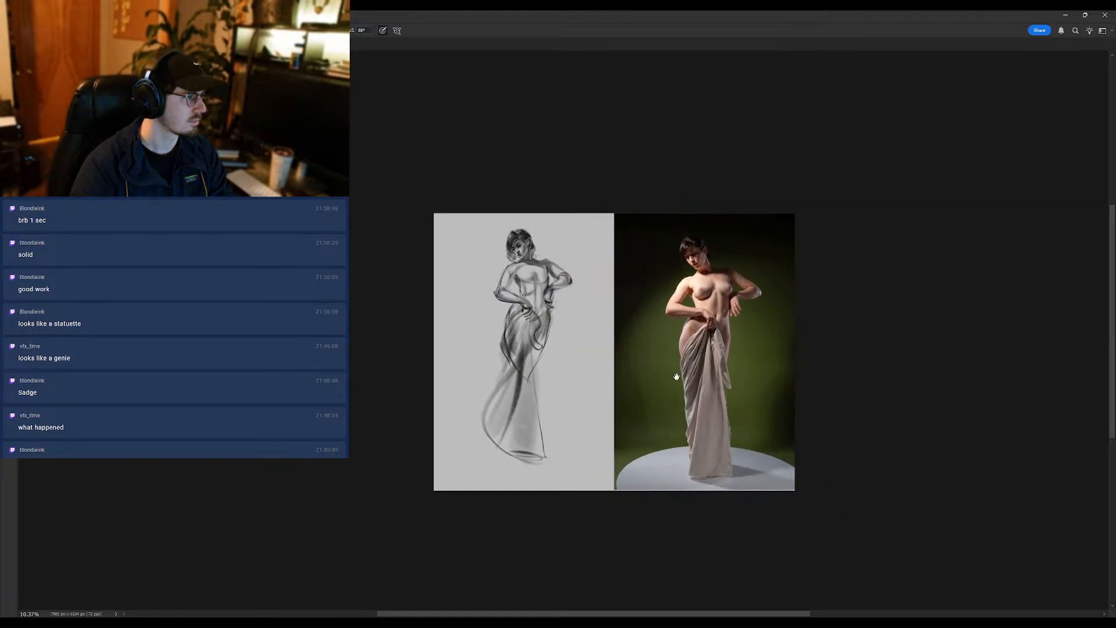
pyautogui.moveTo(596, 257); pyautogui.dragTo(617, 253)
pyautogui.hotkey('ctrl', 'y')
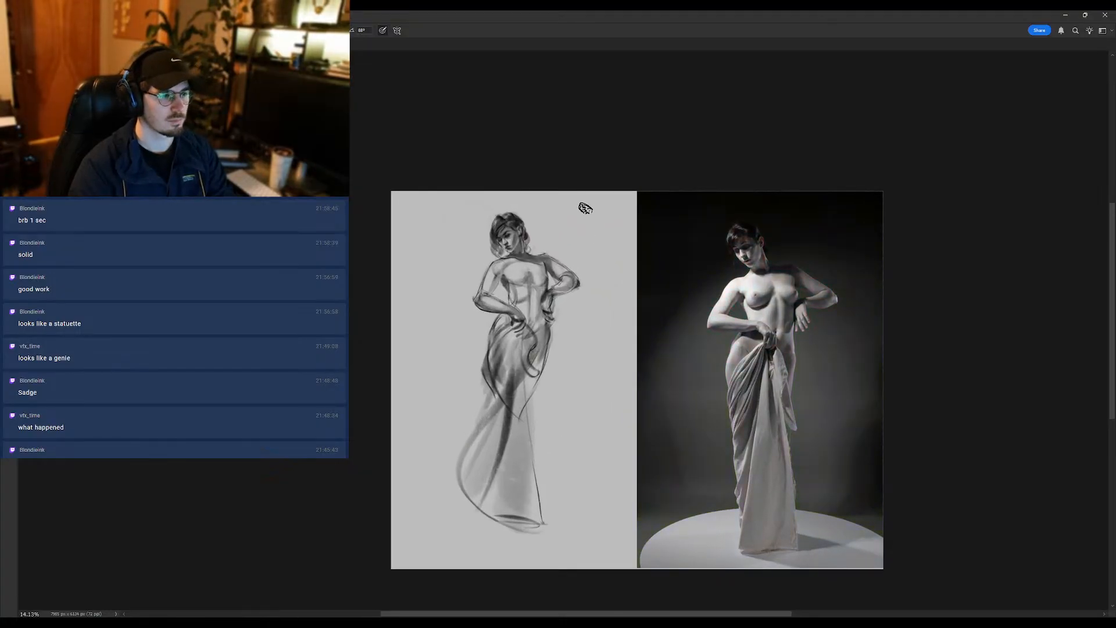
pyautogui.press('f')
pyautogui.moveTo(706, 209); pyautogui.dragTo(637, 196)
# - Try a large textured brush for the background behind the figure, then clear the painted strokes
pyautogui.press(']')
pyautogui.press(']')
pyautogui.press(']')
pyautogui.press(']')
pyautogui.press(']')
pyautogui.press(']')
pyautogui.press(']')
pyautogui.press(']')
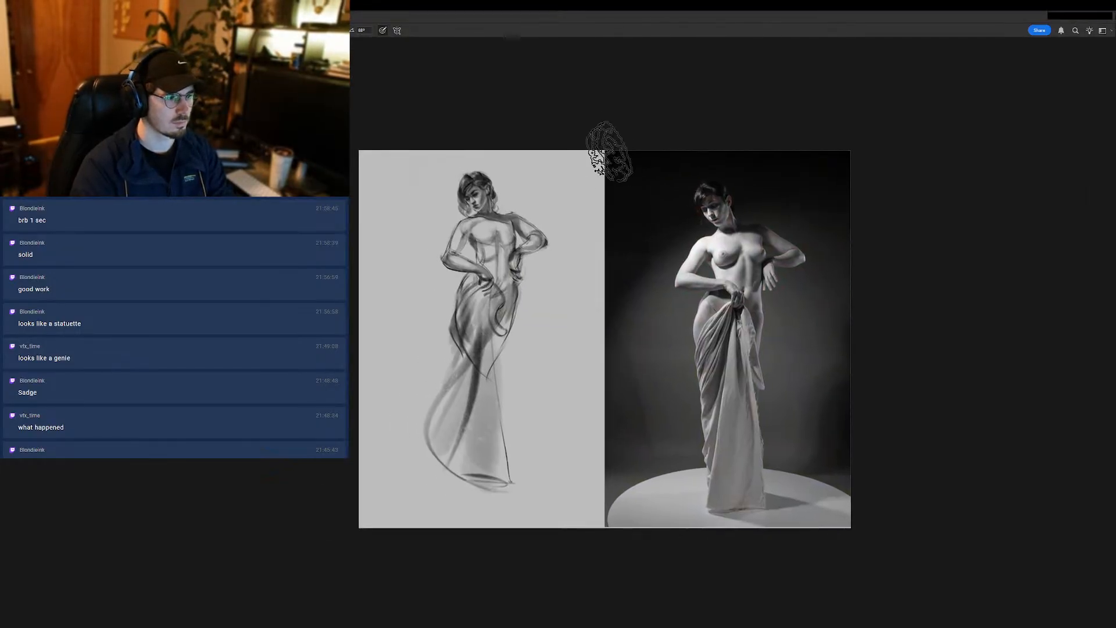
pyautogui.moveTo(609, 152); pyautogui.dragTo(555, 183)
pyautogui.hotkey('ctrl', 'z')
pyautogui.moveTo(611, 150)
pyautogui.mouseDown()
pyautogui.moveTo(509, 218)
pyautogui.moveTo(586, 152)
pyautogui.moveTo(441, 227)
pyautogui.moveTo(421, 167)
pyautogui.moveTo(479, 114)
pyautogui.moveTo(421, 154)
pyautogui.moveTo(490, 143)
pyautogui.moveTo(359, 325)
pyautogui.moveTo(433, 192)
pyautogui.moveTo(352, 308)
pyautogui.moveTo(370, 174)
pyautogui.mouseUp()
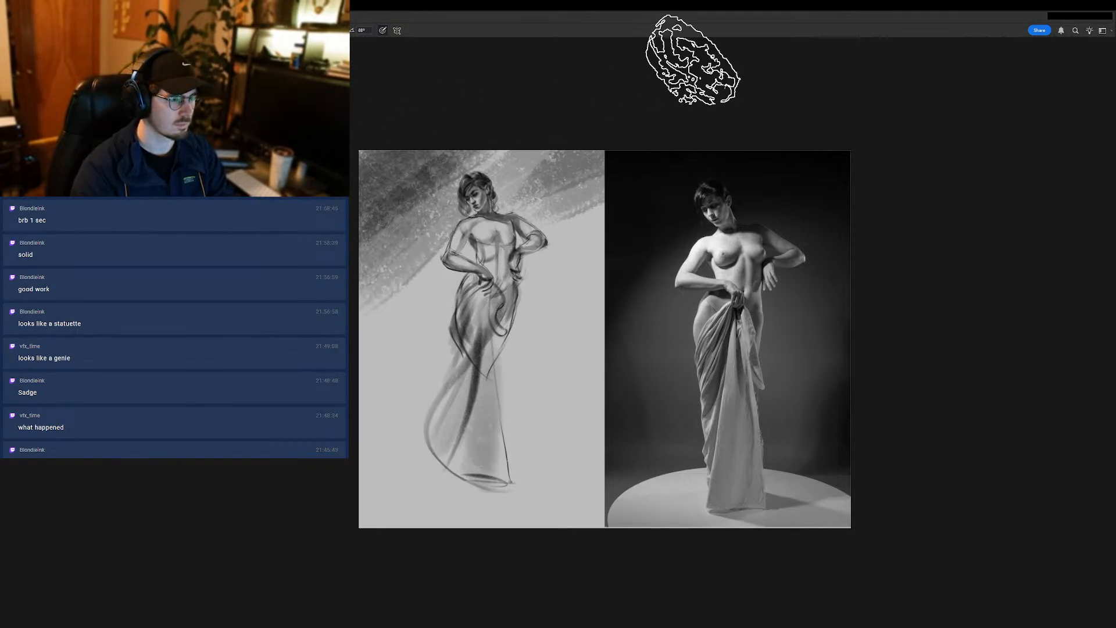
pyautogui.hotkey('ctrl', 'a')
pyautogui.press('Delete')
pyautogui.hotkey('ctrl', 'd')
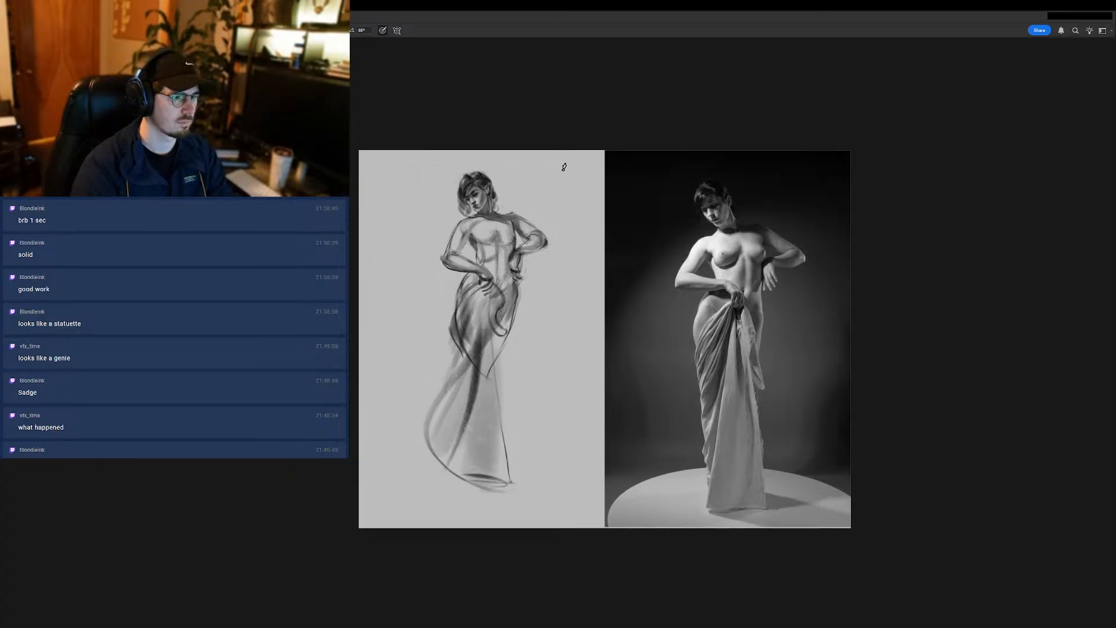
# - Paint a cloudy grey background around the figure with an enlarged brush, darkest behind the head and shoulders
pyautogui.press(']')
pyautogui.press(']')
pyautogui.press(']')
pyautogui.press(']')
pyautogui.press(']')
pyautogui.keyDown('alt'); pyautogui.click(643, 172); pyautogui.keyUp('alt')
pyautogui.moveTo(586, 167)
pyautogui.mouseDown()
pyautogui.moveTo(535, 210)
pyautogui.moveTo(548, 146)
pyautogui.moveTo(394, 206)
pyautogui.moveTo(393, 183)
pyautogui.moveTo(372, 294)
pyautogui.mouseUp()
pyautogui.keyDown('alt'); pyautogui.click(420, 240); pyautogui.keyUp('alt')
pyautogui.moveTo(440, 228)
pyautogui.mouseDown()
pyautogui.moveTo(383, 393)
pyautogui.moveTo(434, 348)
pyautogui.mouseUp()
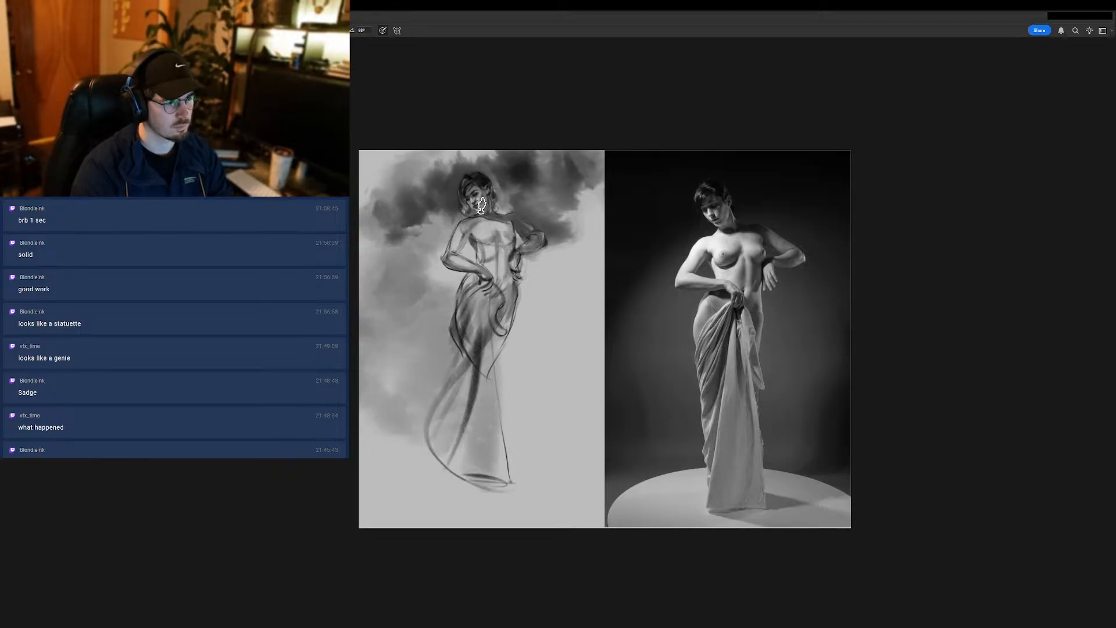
pyautogui.moveTo(455, 218); pyautogui.dragTo(449, 249)
pyautogui.scroll(3, 472, 181)
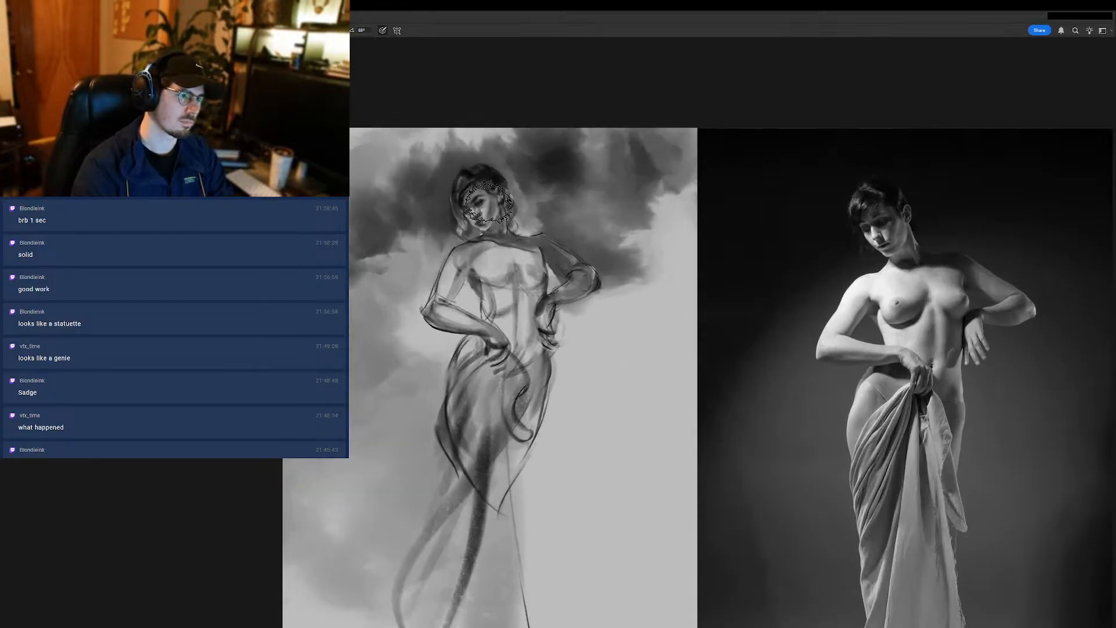
pyautogui.scroll(-4, 494, 276)
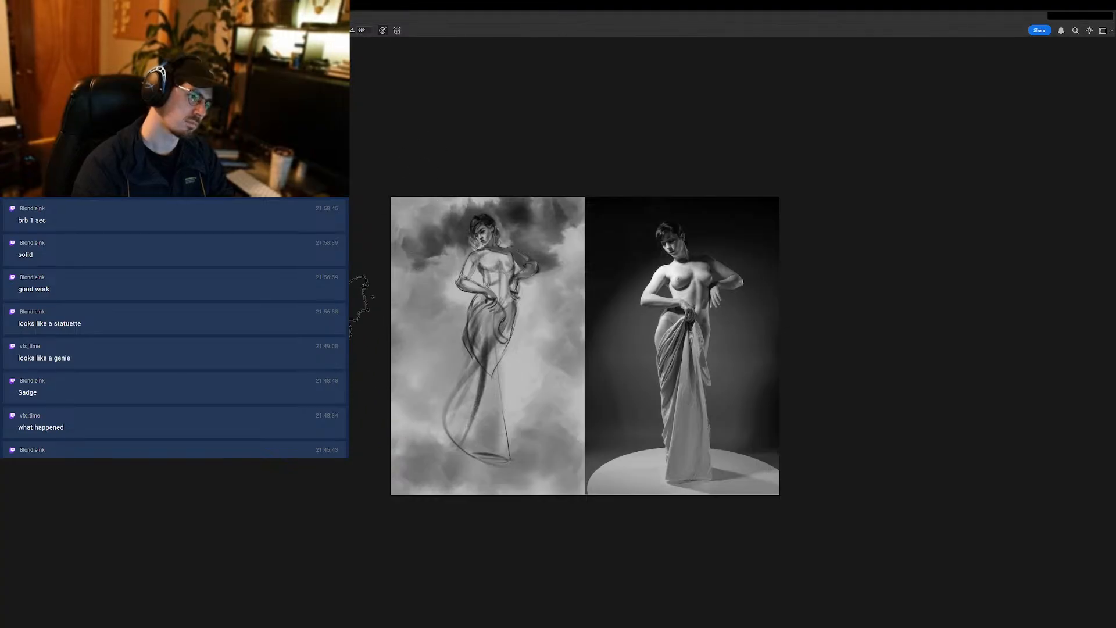
# - Adjust the brush size and deepen the cloudy background tones around the lower part of the skirt
pyautogui.keyDown('alt'); pyautogui.click(566, 245); pyautogui.keyUp('alt')
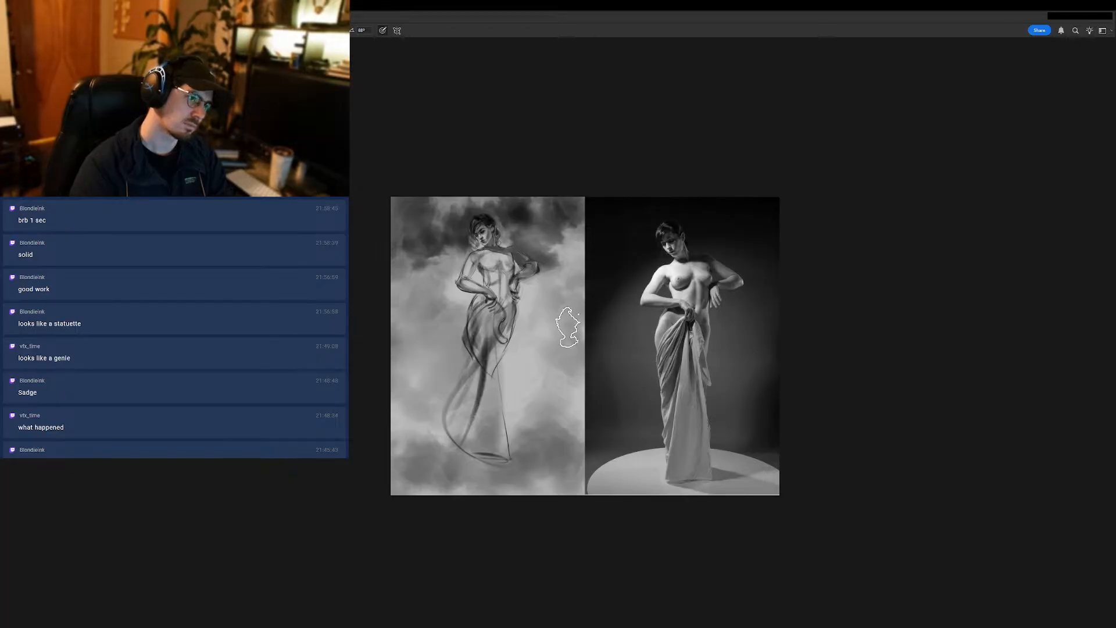
pyautogui.keyDown('alt'); pyautogui.click(456, 288); pyautogui.keyUp('alt')
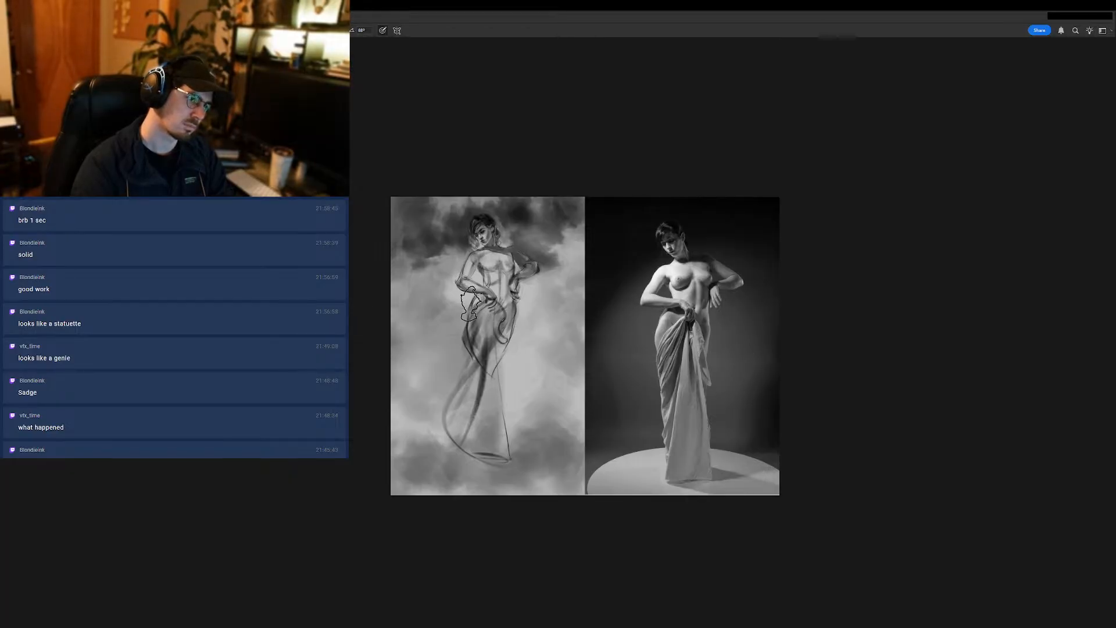
pyautogui.press(']')
pyautogui.press(']')
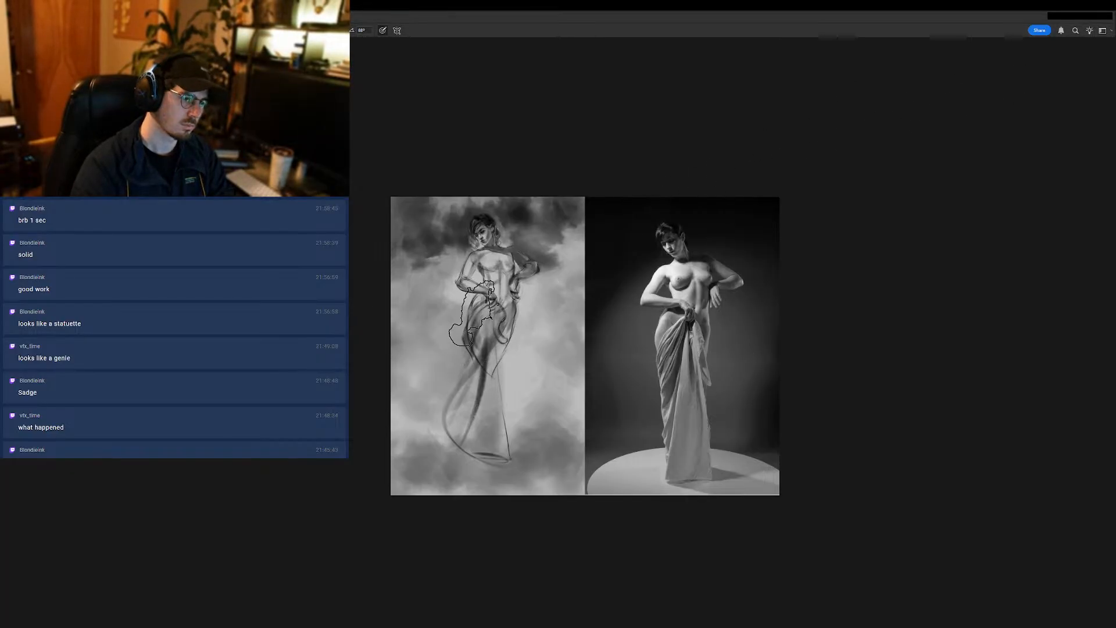
pyautogui.moveTo(470, 338)
pyautogui.mouseDown()
pyautogui.moveTo(472, 365)
pyautogui.moveTo(475, 340)
pyautogui.moveTo(482, 347)
pyautogui.moveTo(467, 311)
pyautogui.moveTo(475, 330)
pyautogui.moveTo(469, 352)
pyautogui.mouseUp()
pyautogui.press('[')
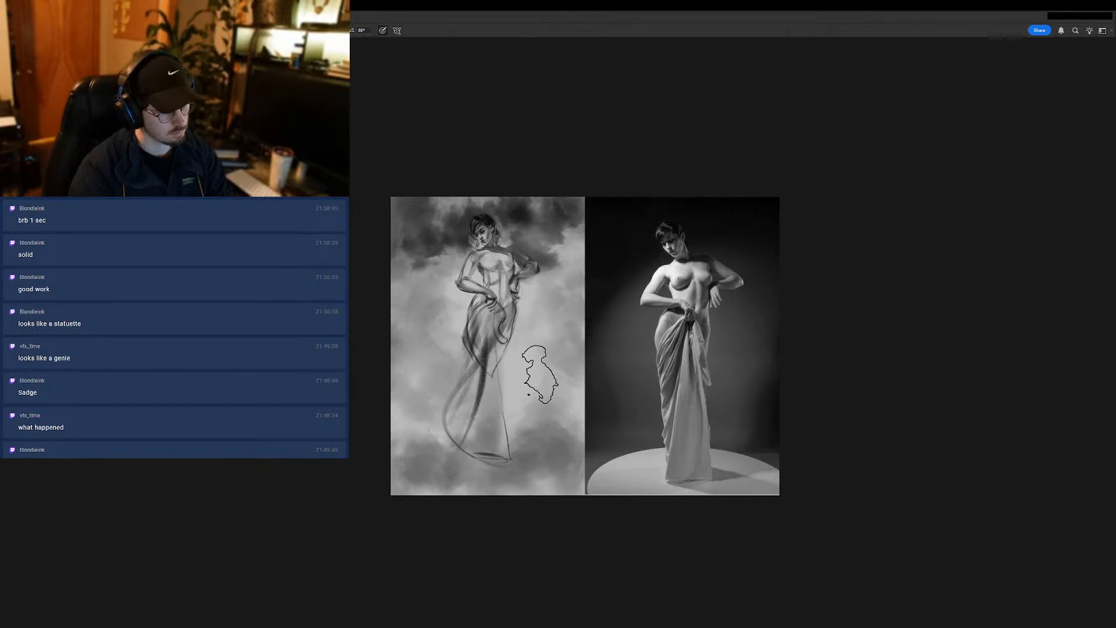
pyautogui.keyDown('alt'); pyautogui.click(505, 224); pyautogui.keyUp('alt')
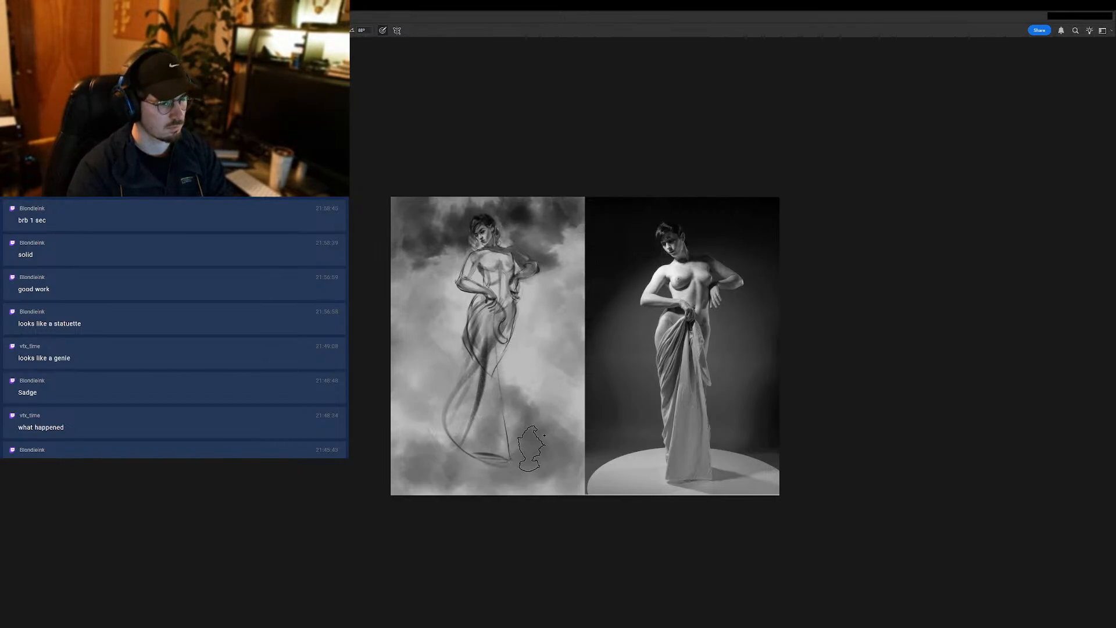
pyautogui.press('[')
pyautogui.moveTo(540, 412)
pyautogui.mouseDown()
pyautogui.moveTo(526, 481)
pyautogui.moveTo(491, 465)
pyautogui.moveTo(459, 477)
pyautogui.mouseUp()
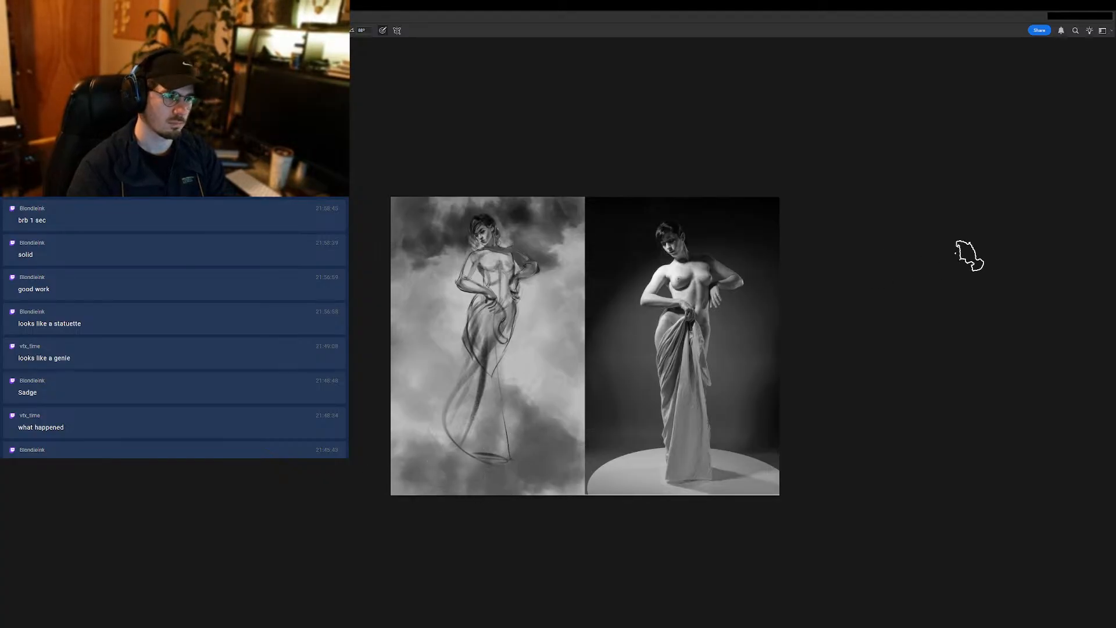
pyautogui.moveTo(448, 319); pyautogui.dragTo(508, 313)
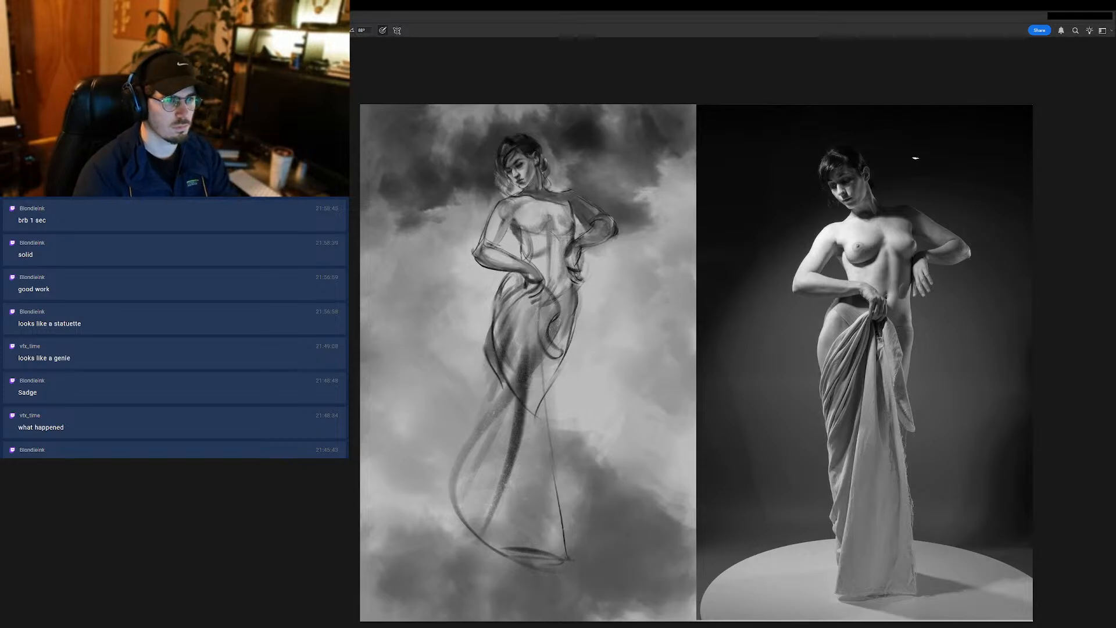
pyautogui.click(1001, 247)
pyautogui.click(1002, 247)
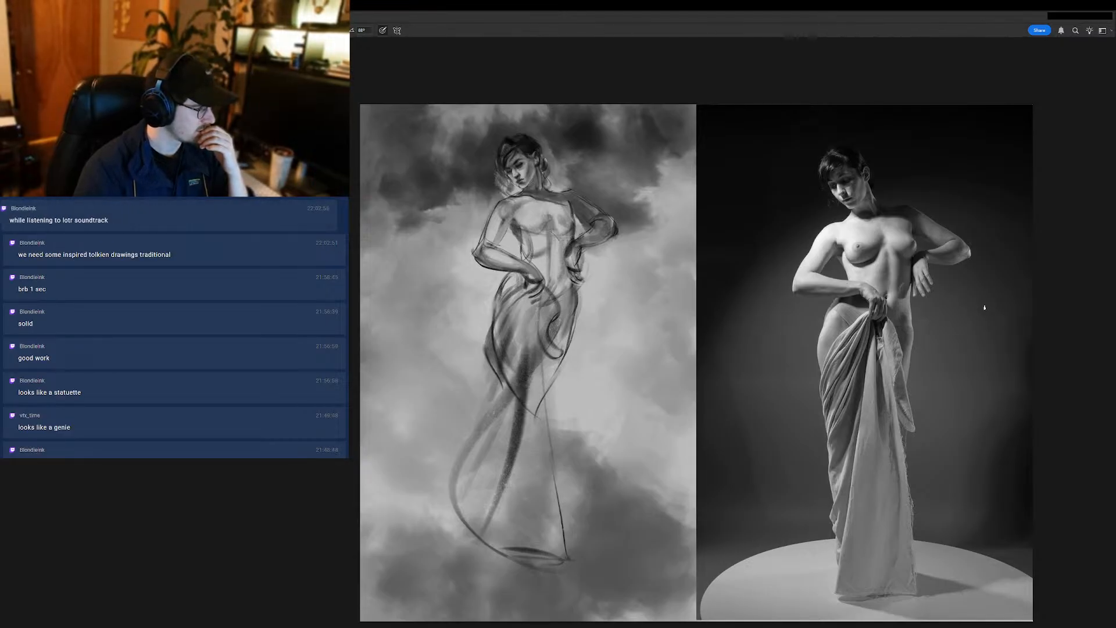
pyautogui.click(1004, 252)
pyautogui.click(1005, 253)
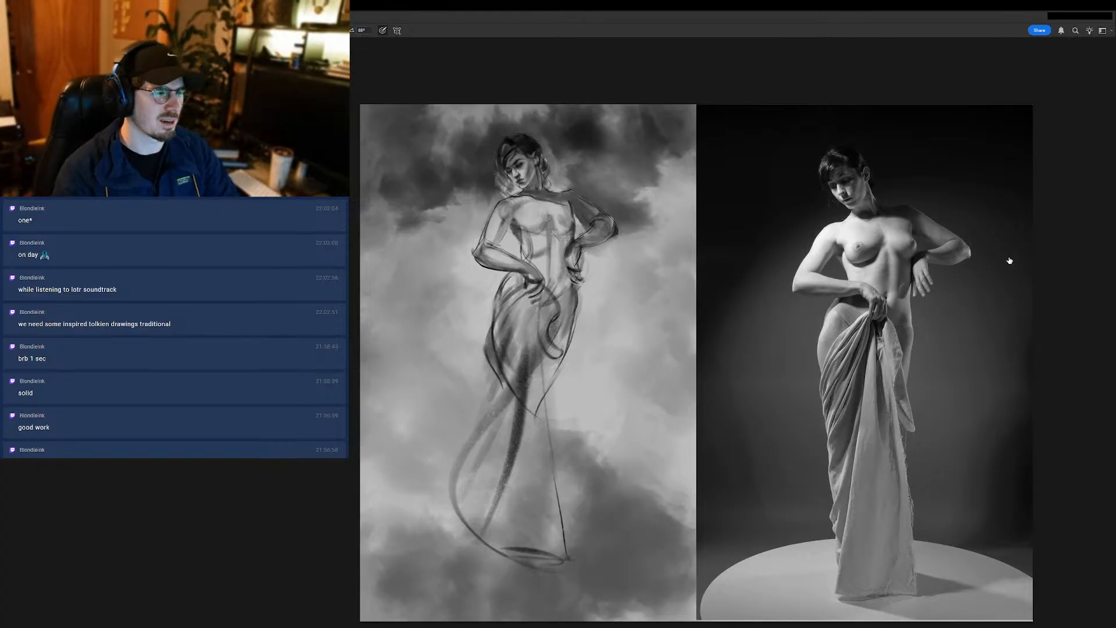
pyautogui.click(1001, 247)
pyautogui.click(1002, 252)
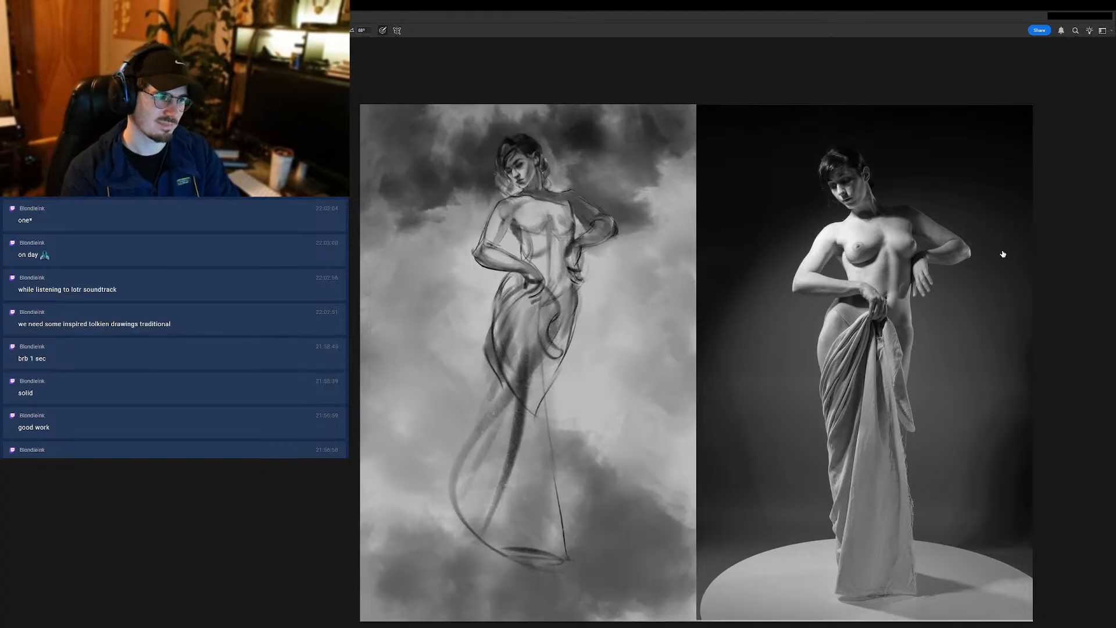
pyautogui.click(1007, 261)
pyautogui.click(1006, 262)
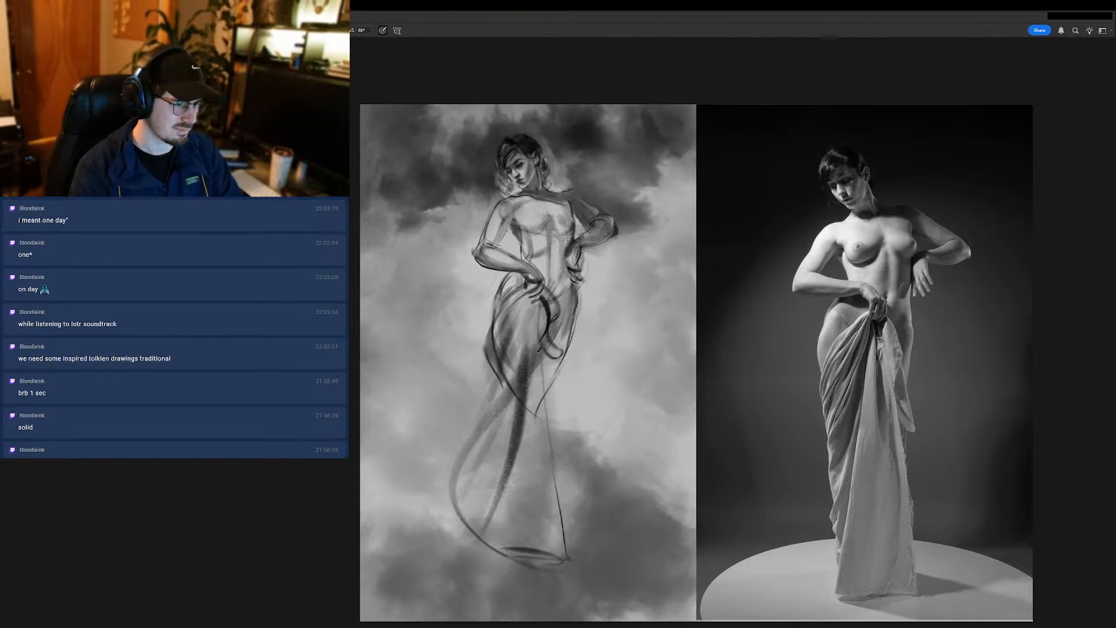
# - Try a dark shadow beneath the figure's front hand at the hip and undo it
pyautogui.hotkey('ctrl', 'z')
pyautogui.moveTo(540, 296); pyautogui.dragTo(521, 307)
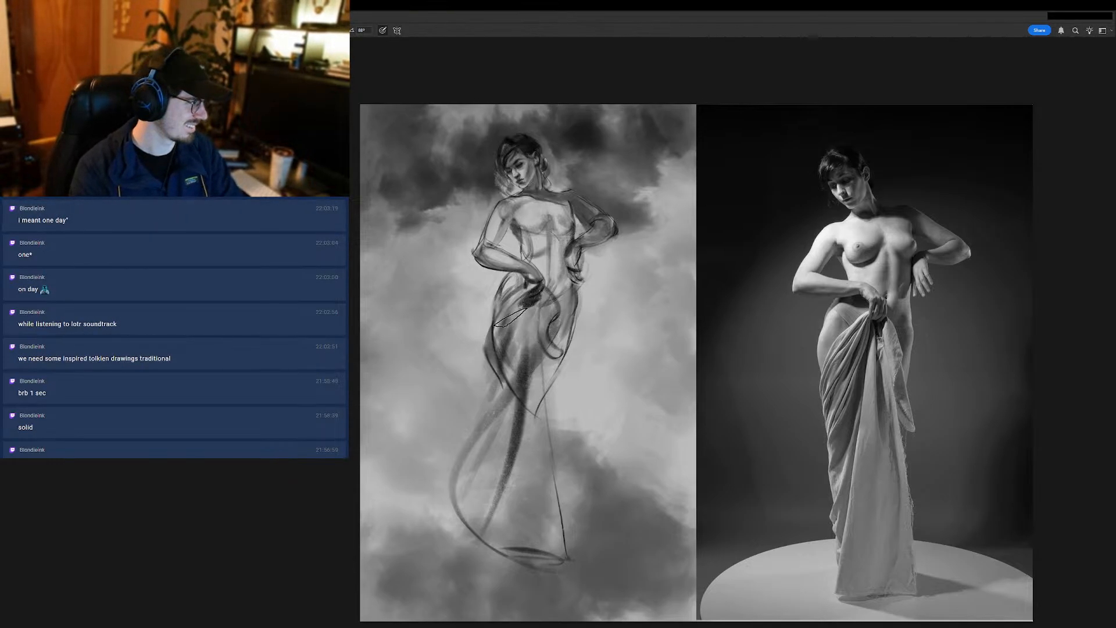
pyautogui.hotkey('ctrl', 'z')
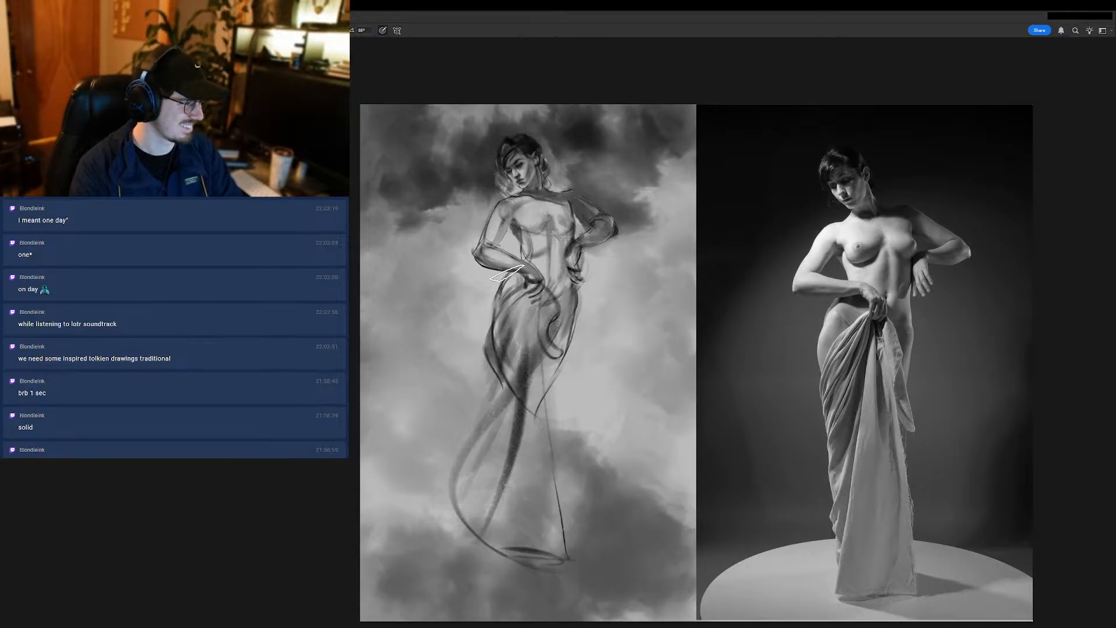
# - Rework the tone along the hip beneath the figure's front hand with short brush strokes
pyautogui.moveTo(543, 292); pyautogui.dragTo(523, 299)
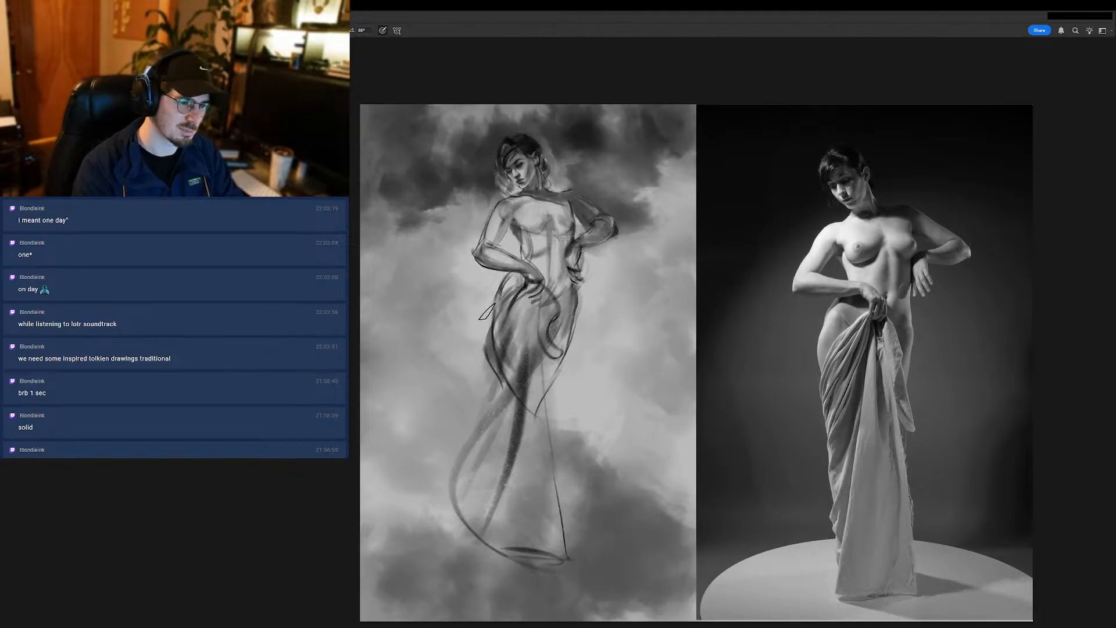
pyautogui.keyDown('alt'); pyautogui.click(510, 286); pyautogui.keyUp('alt')
pyautogui.moveTo(508, 287); pyautogui.dragTo(504, 308)
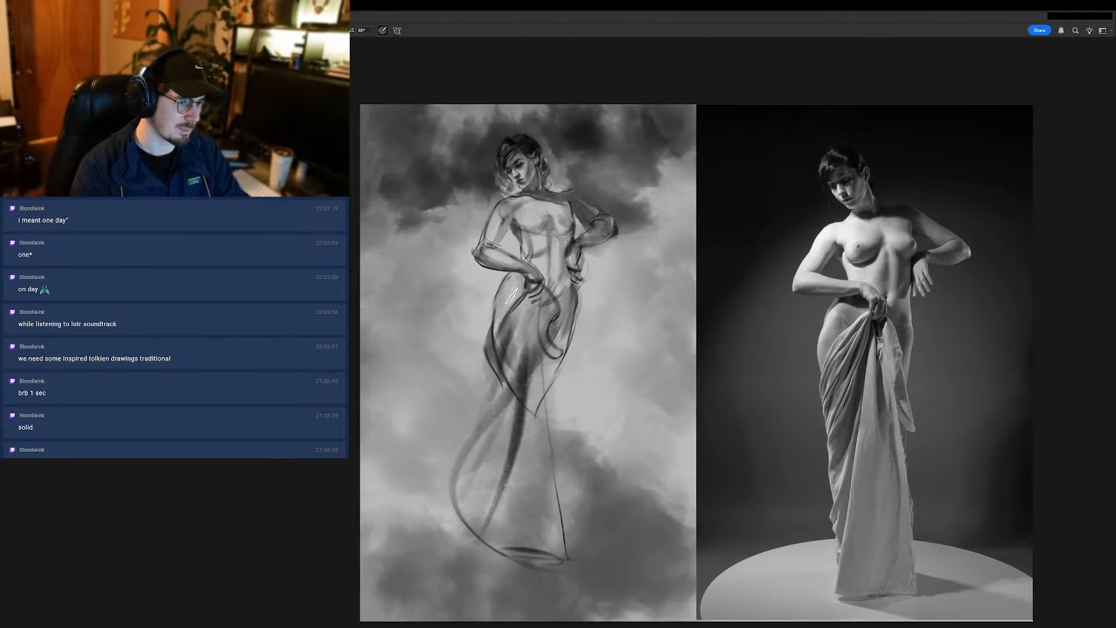
# - Shade the folds of the figure's skirt from the thighs down toward the hem
pyautogui.moveTo(511, 333); pyautogui.dragTo(441, 386)
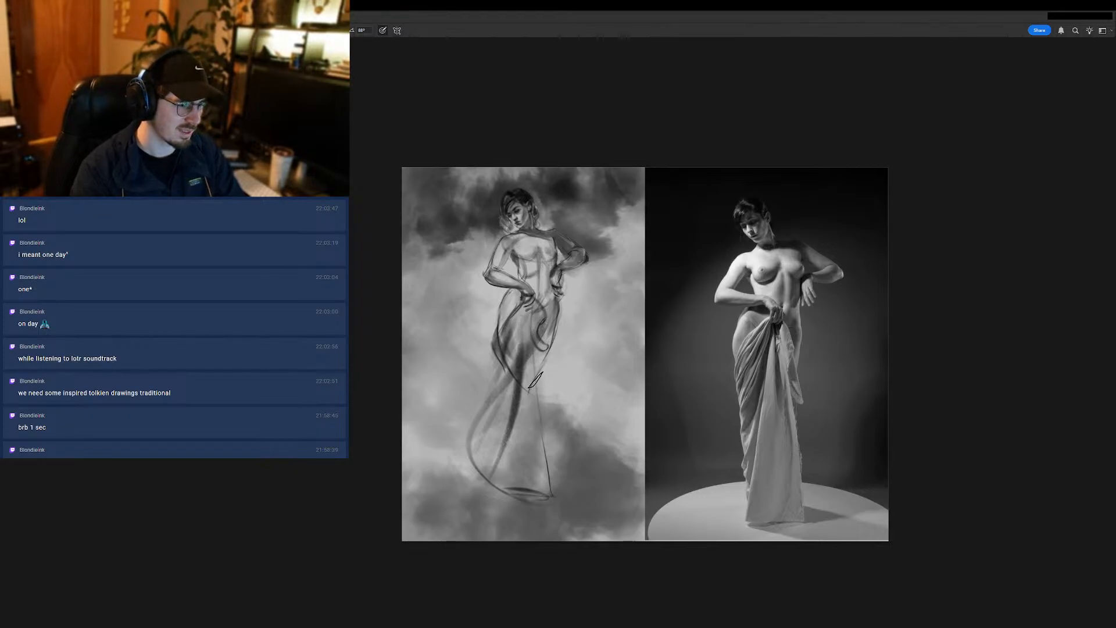
pyautogui.moveTo(536, 363); pyautogui.dragTo(546, 312)
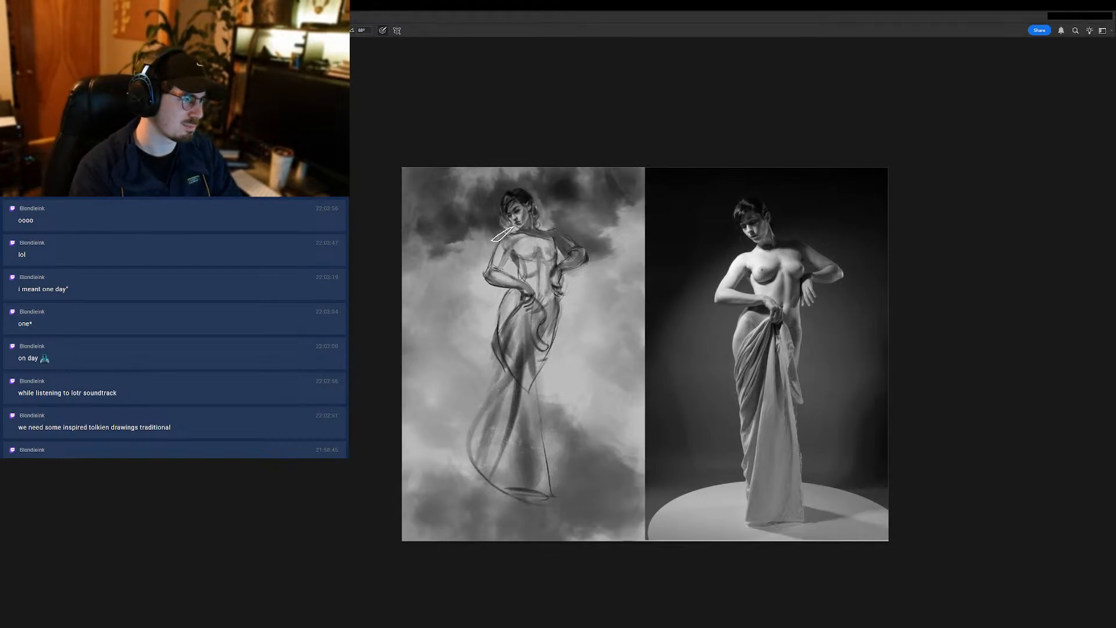
pyautogui.scroll(2, 519, 284)
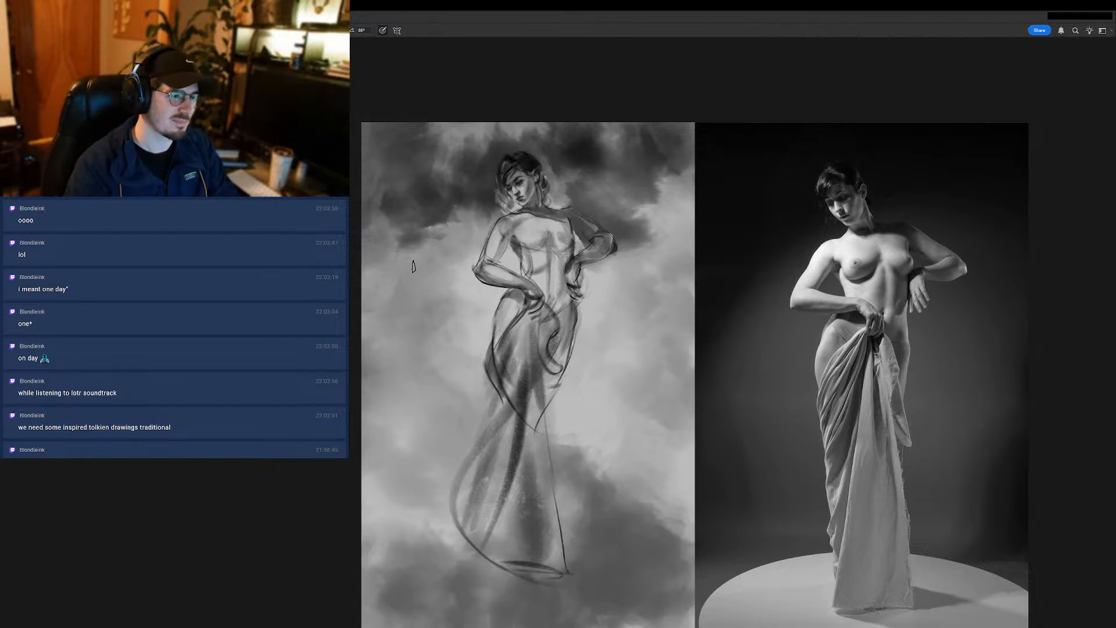
# - Try dark fold strokes running from the figure's front hand down across the hip and thigh, and undo them
pyautogui.moveTo(525, 305); pyautogui.dragTo(493, 354)
pyautogui.hotkey('ctrl', 'z')
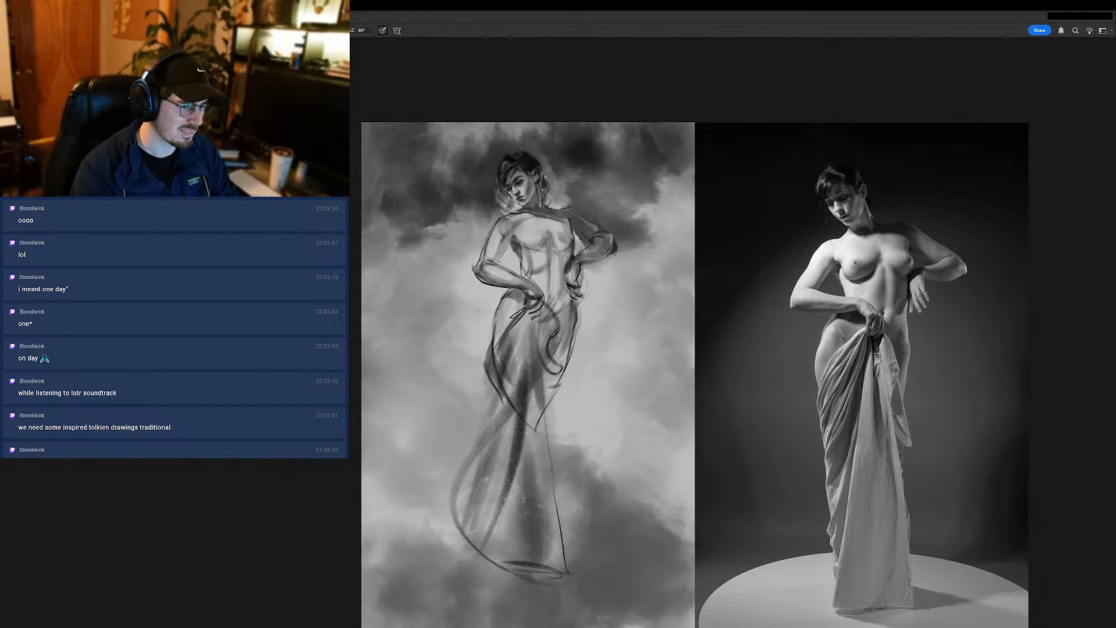
pyautogui.moveTo(525, 308)
pyautogui.mouseDown()
pyautogui.moveTo(494, 352)
pyautogui.moveTo(524, 352)
pyautogui.moveTo(514, 391)
pyautogui.mouseUp()
pyautogui.hotkey('ctrl', 'z')
pyautogui.hotkey('ctrl', 'z')
pyautogui.moveTo(532, 324); pyautogui.dragTo(525, 418)
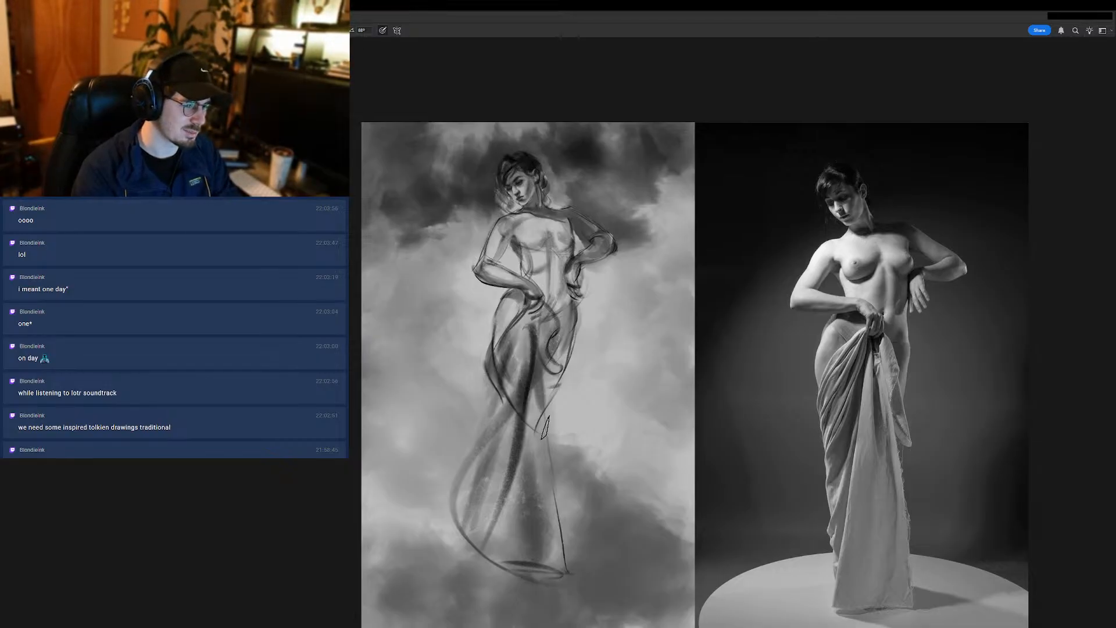
pyautogui.hotkey('ctrl', 'z')
pyautogui.moveTo(533, 327); pyautogui.dragTo(552, 466)
pyautogui.hotkey('ctrl', 'z')
pyautogui.hotkey('ctrl', 'z')
pyautogui.moveTo(532, 327); pyautogui.dragTo(505, 453)
# - Shade the central skirt folds from just below the front hand down past the thigh
pyautogui.hotkey('ctrl', 'z')
pyautogui.moveTo(530, 341); pyautogui.dragTo(509, 453)
pyautogui.moveTo(525, 315)
pyautogui.mouseDown()
pyautogui.moveTo(510, 334)
pyautogui.moveTo(499, 430)
pyautogui.mouseUp()
pyautogui.hotkey('ctrl', 'z')
pyautogui.moveTo(517, 370); pyautogui.dragTo(509, 370)
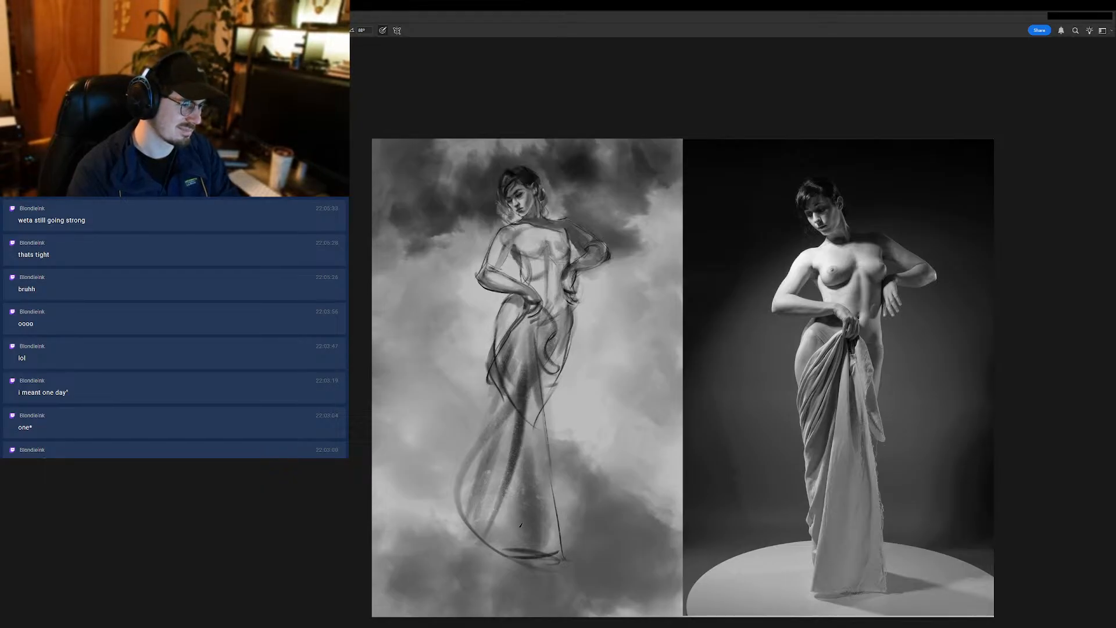
pyautogui.moveTo(541, 333)
pyautogui.mouseDown()
pyautogui.moveTo(505, 333)
pyautogui.moveTo(530, 332)
pyautogui.mouseUp()
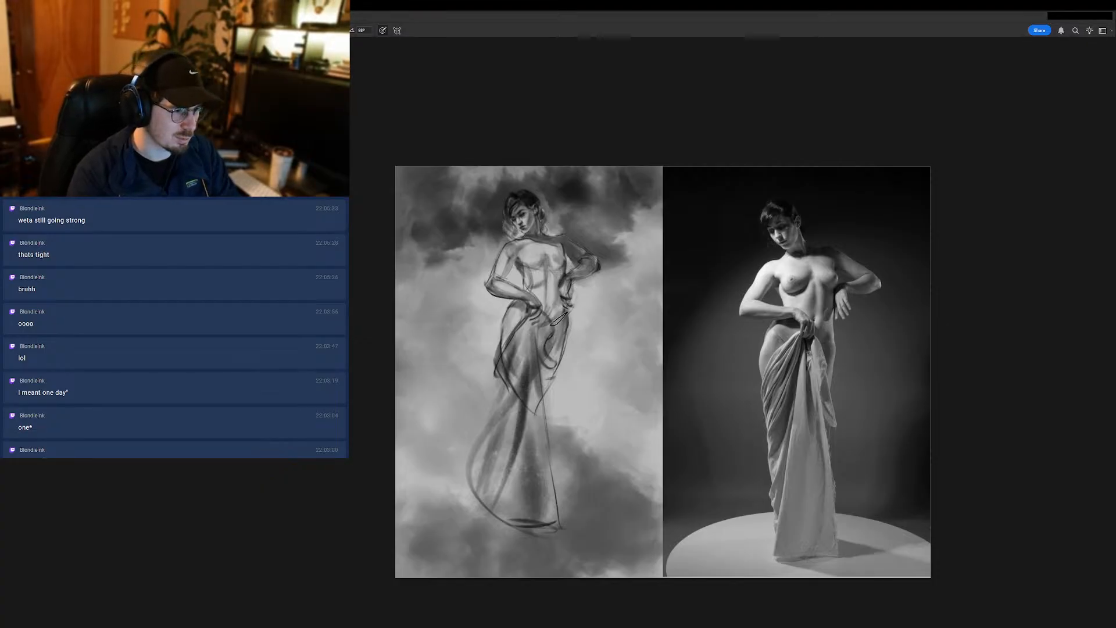
# - Try new contour strokes along the drapery's far side and the hem, and undo them
pyautogui.moveTo(568, 317); pyautogui.dragTo(559, 400)
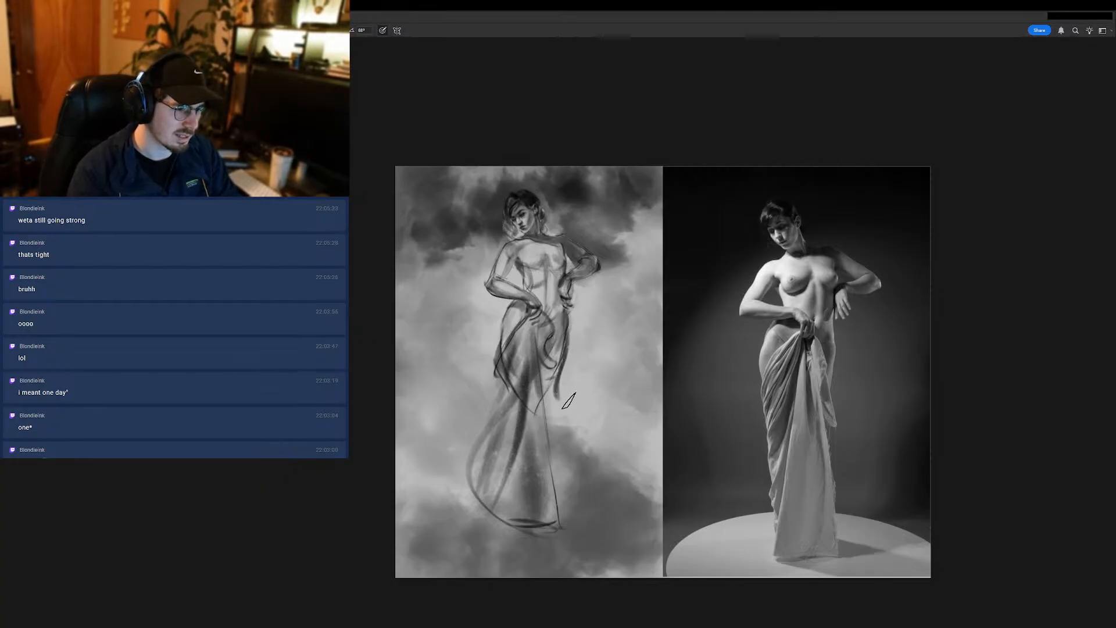
pyautogui.hotkey('ctrl', 'z')
pyautogui.moveTo(568, 320)
pyautogui.mouseDown()
pyautogui.moveTo(560, 386)
pyautogui.moveTo(546, 363)
pyautogui.moveTo(552, 368)
pyautogui.mouseUp()
pyautogui.hotkey('ctrl', 'z')
pyautogui.hotkey('ctrl', 'z')
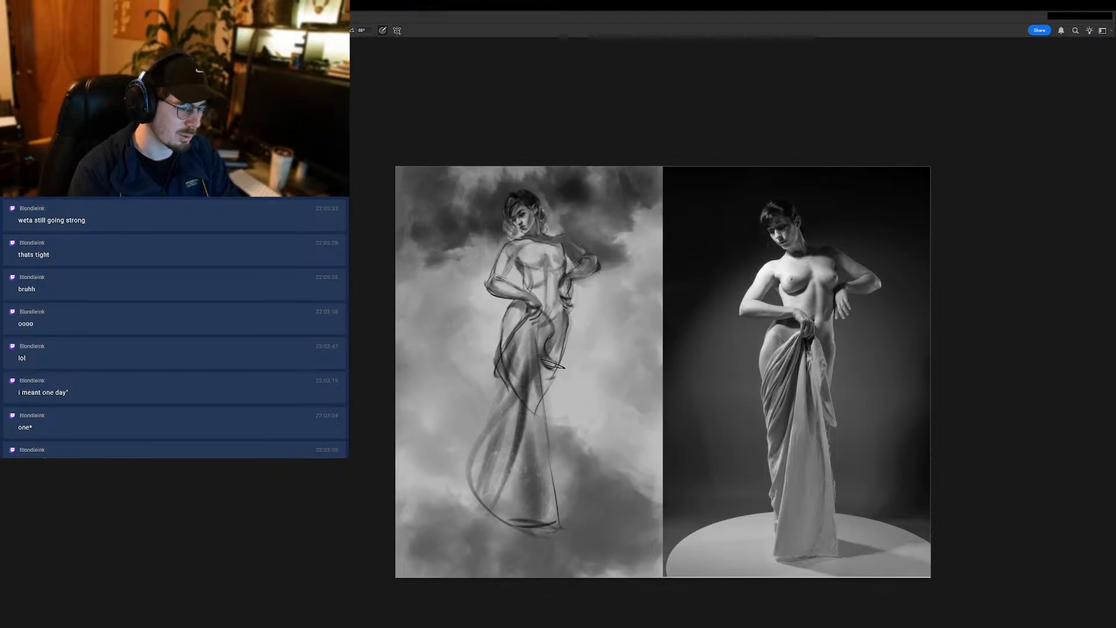
pyautogui.hotkey('ctrl', 'z')
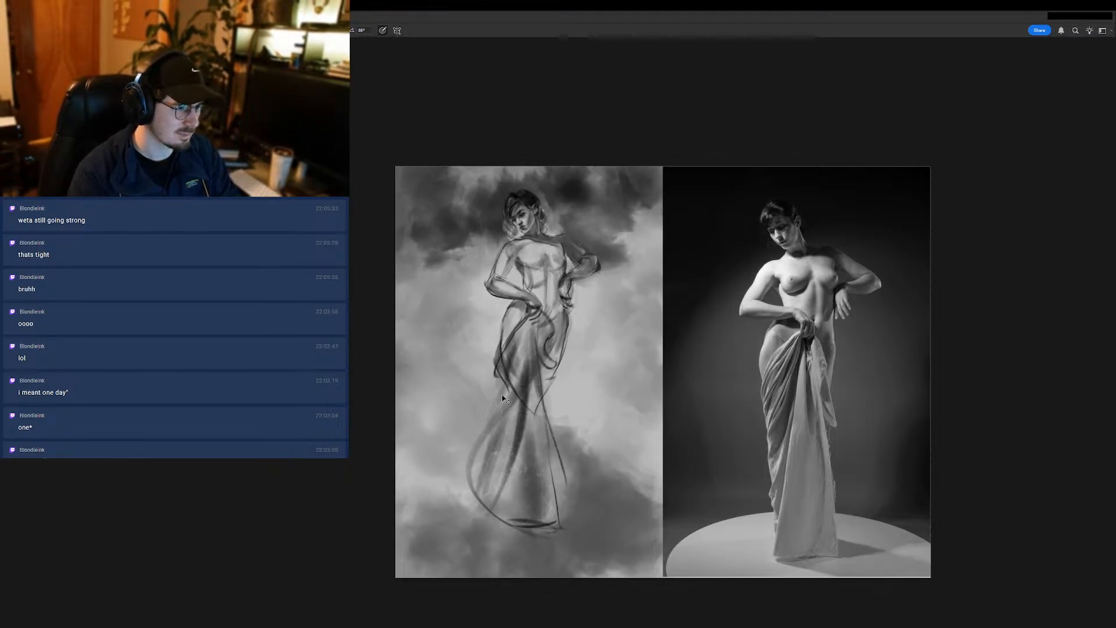
pyautogui.hotkey('ctrl', 'z')
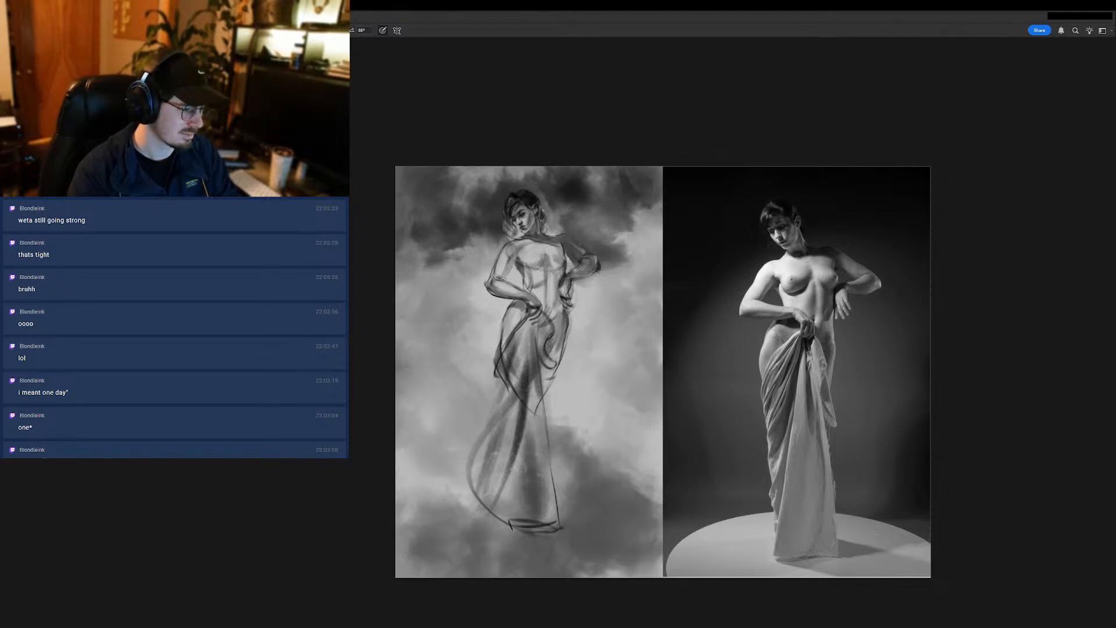
pyautogui.moveTo(564, 528); pyautogui.dragTo(504, 525)
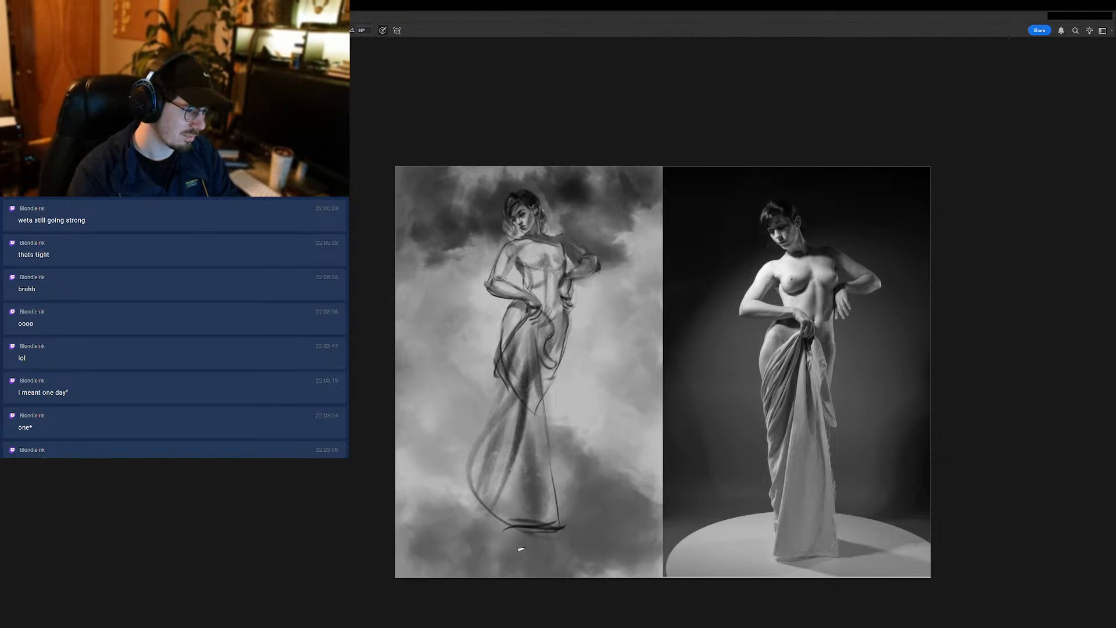
pyautogui.hotkey('ctrl', 'z')
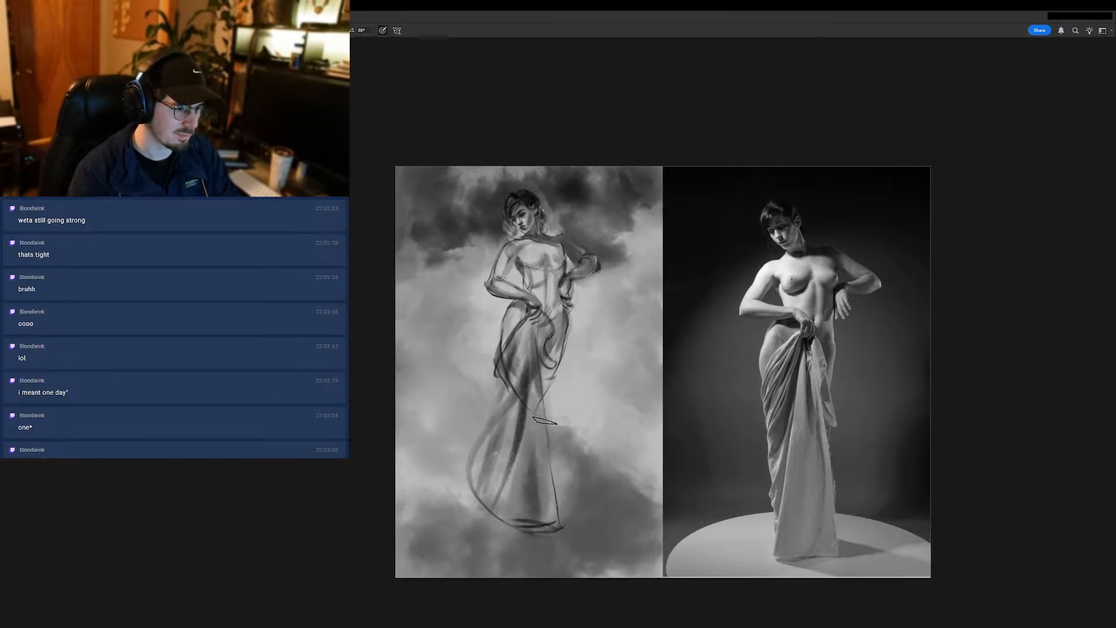
# - Rework the tone of the skirt's front panel from the knees down to the hem with long strokes
pyautogui.moveTo(533, 408); pyautogui.dragTo(545, 531)
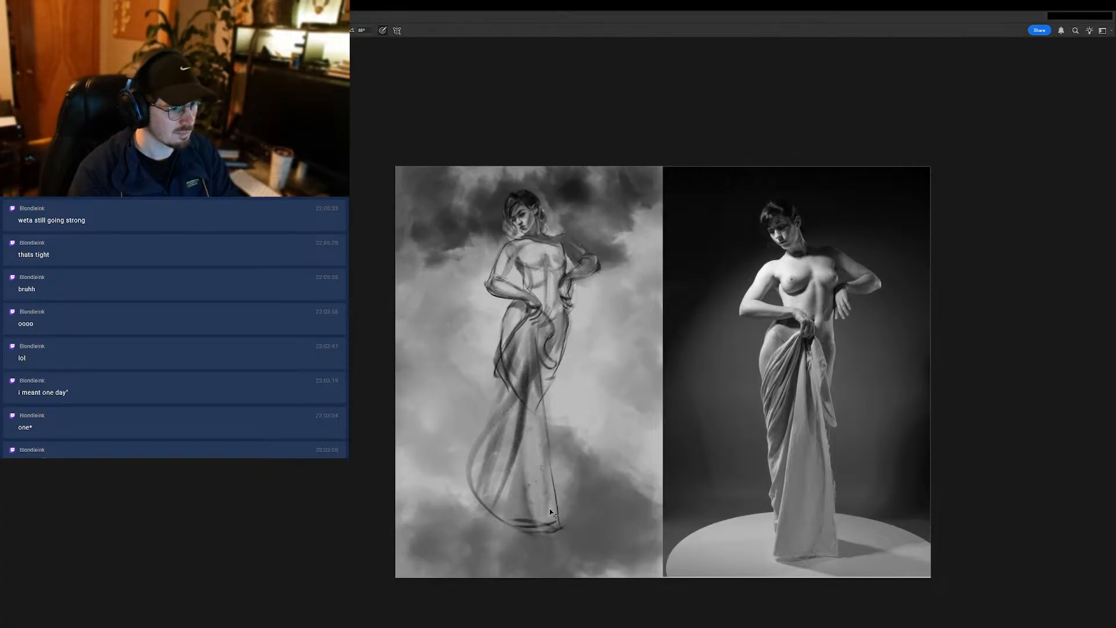
pyautogui.moveTo(533, 409); pyautogui.dragTo(553, 530)
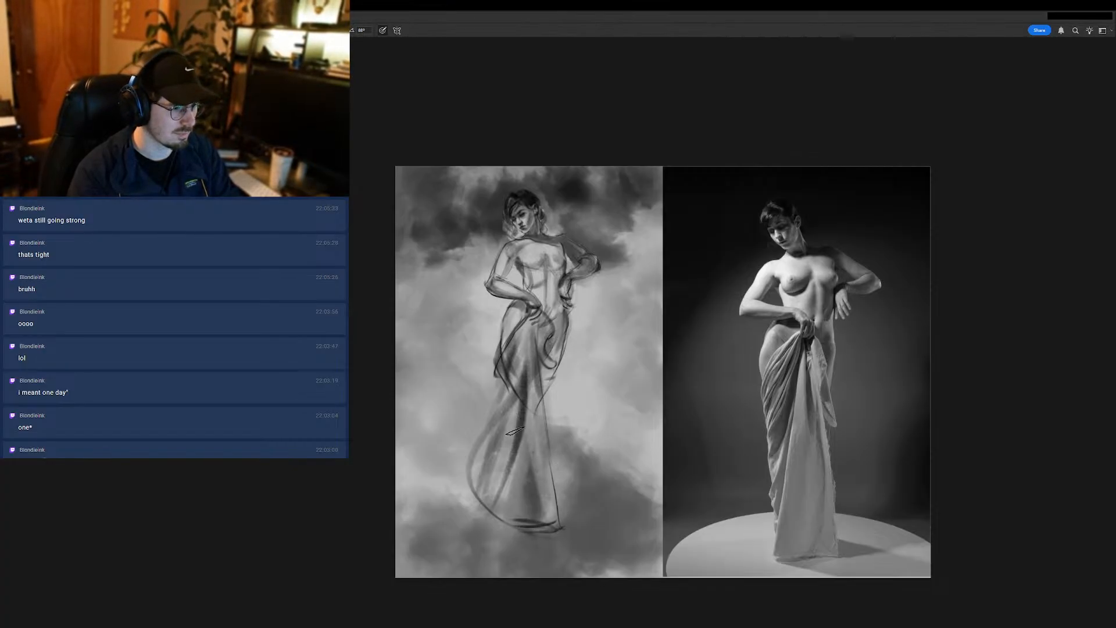
pyautogui.keyDown('alt'); pyautogui.click(529, 448); pyautogui.keyUp('alt')
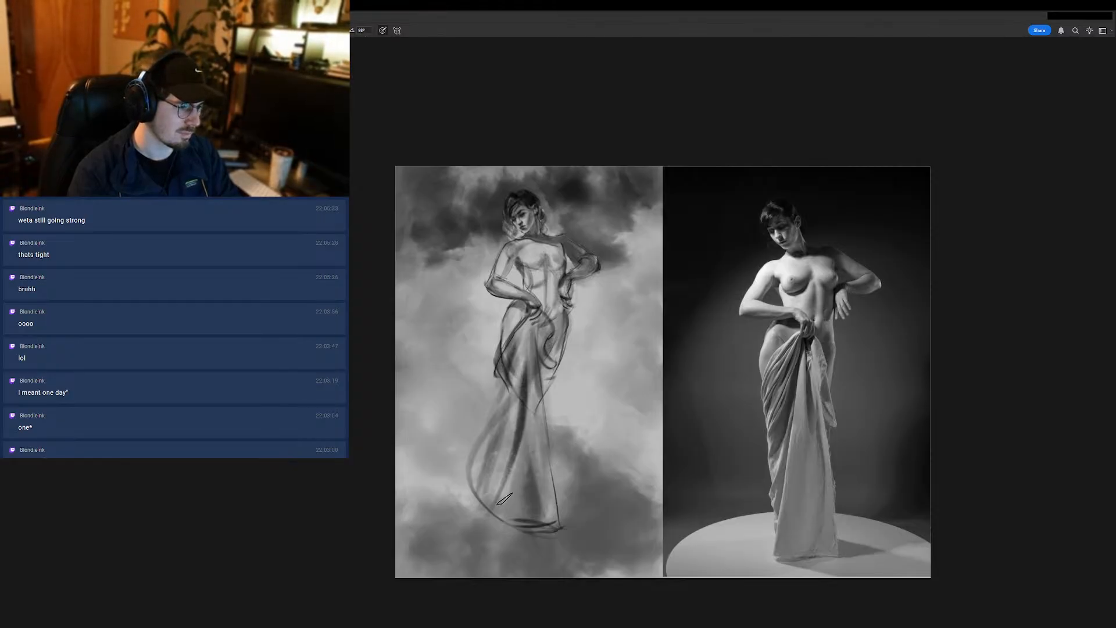
pyautogui.moveTo(522, 411); pyautogui.dragTo(514, 458)
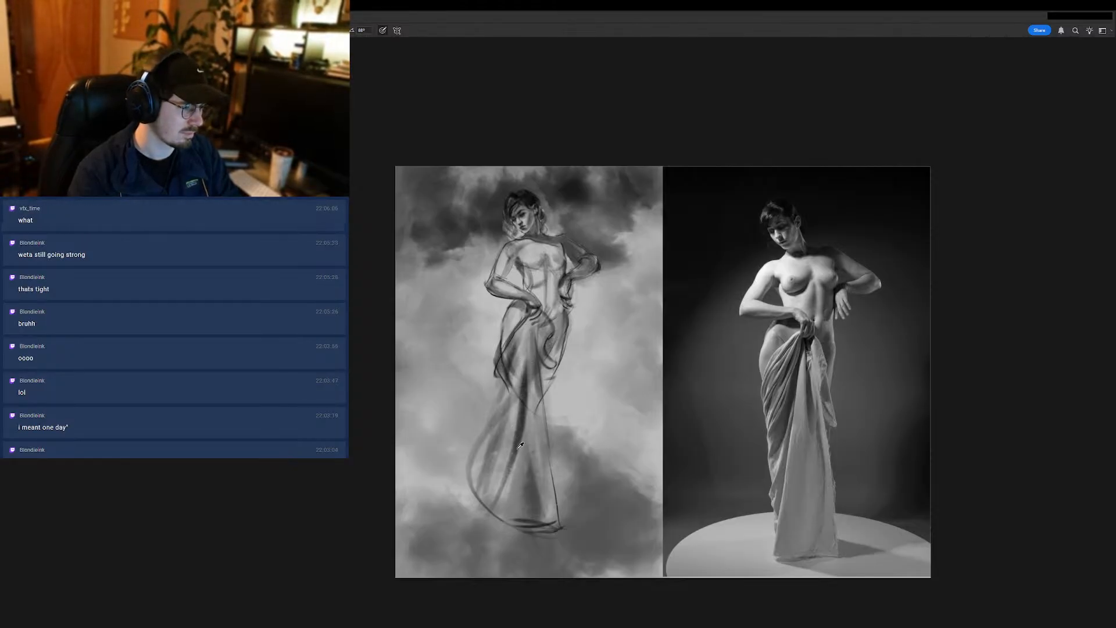
# - Sample a tone from the skirt and darken its long diagonal fold from near the hem up toward the front hand
pyautogui.keyDown('alt'); pyautogui.click(514, 447); pyautogui.keyUp('alt')
pyautogui.moveTo(491, 505); pyautogui.dragTo(514, 355)
pyautogui.hotkey('ctrl', 'z')
pyautogui.moveTo(492, 505); pyautogui.dragTo(526, 341)
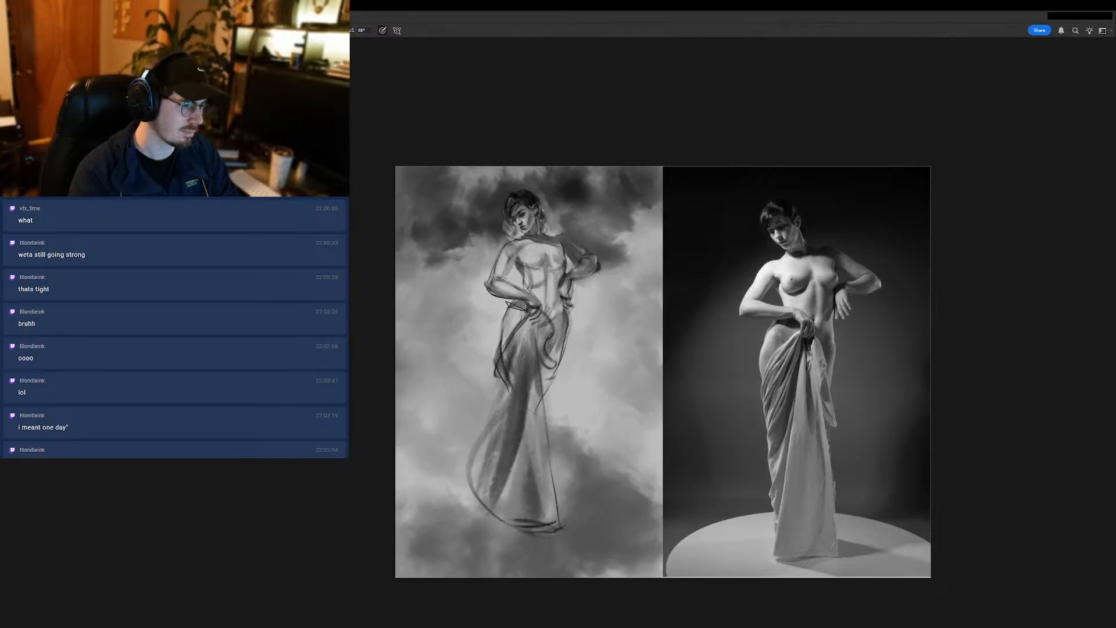
pyautogui.keyDown('alt'); pyautogui.click(524, 330); pyautogui.keyUp('alt')
pyautogui.moveTo(495, 503); pyautogui.dragTo(527, 363)
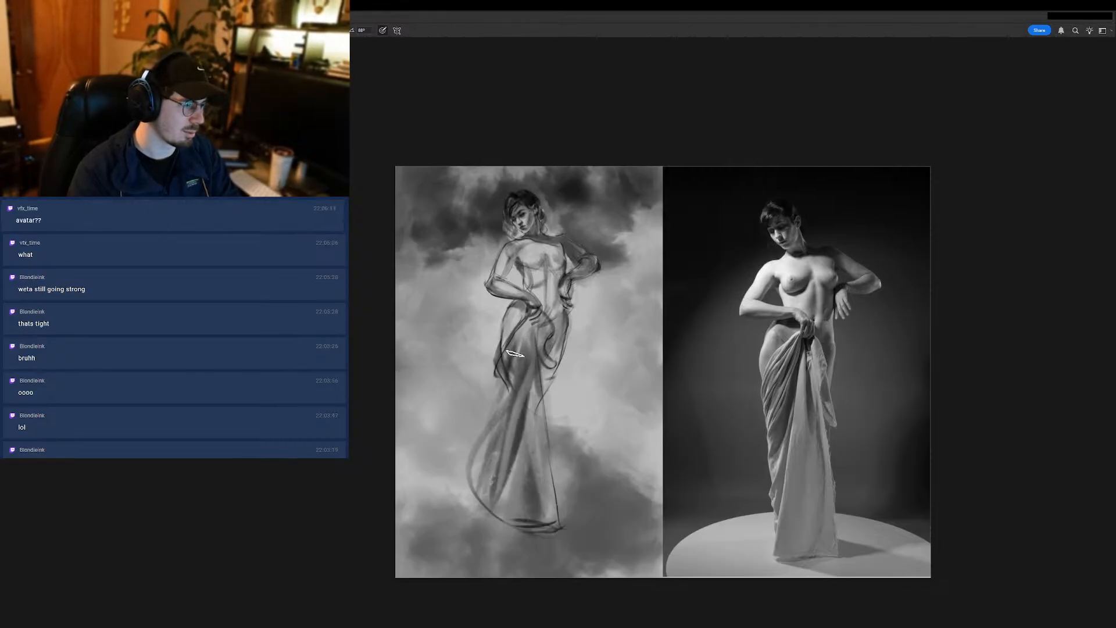
pyautogui.hotkey('ctrl', 'z')
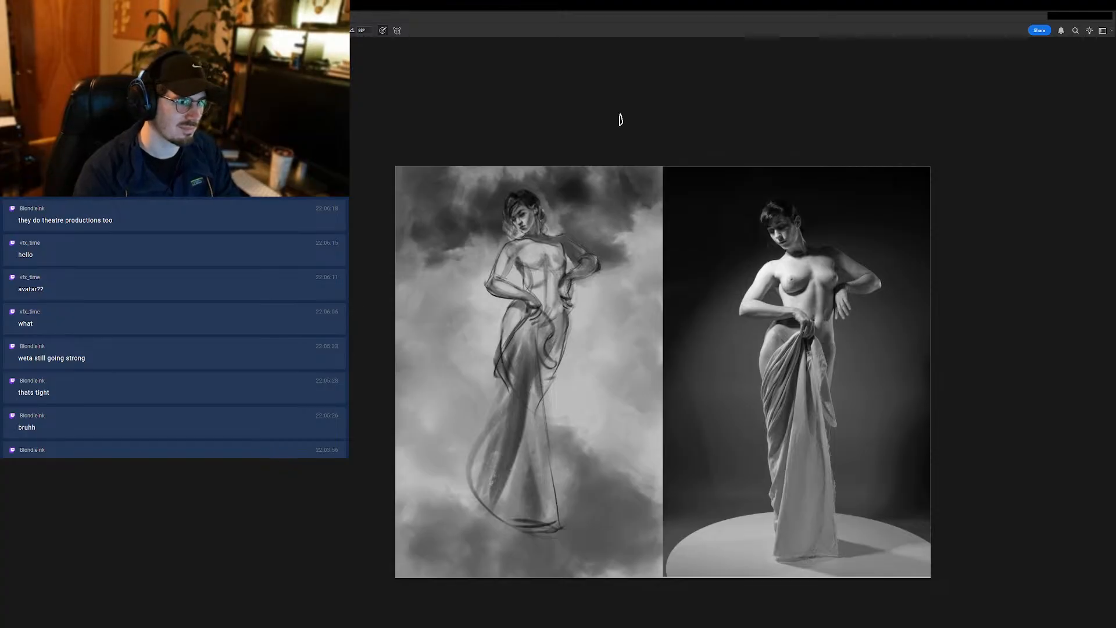
# - Try curved fold strokes sweeping from the outer thigh up to the hand holding the drapery, and undo them
pyautogui.scroll(1, 505, 347)
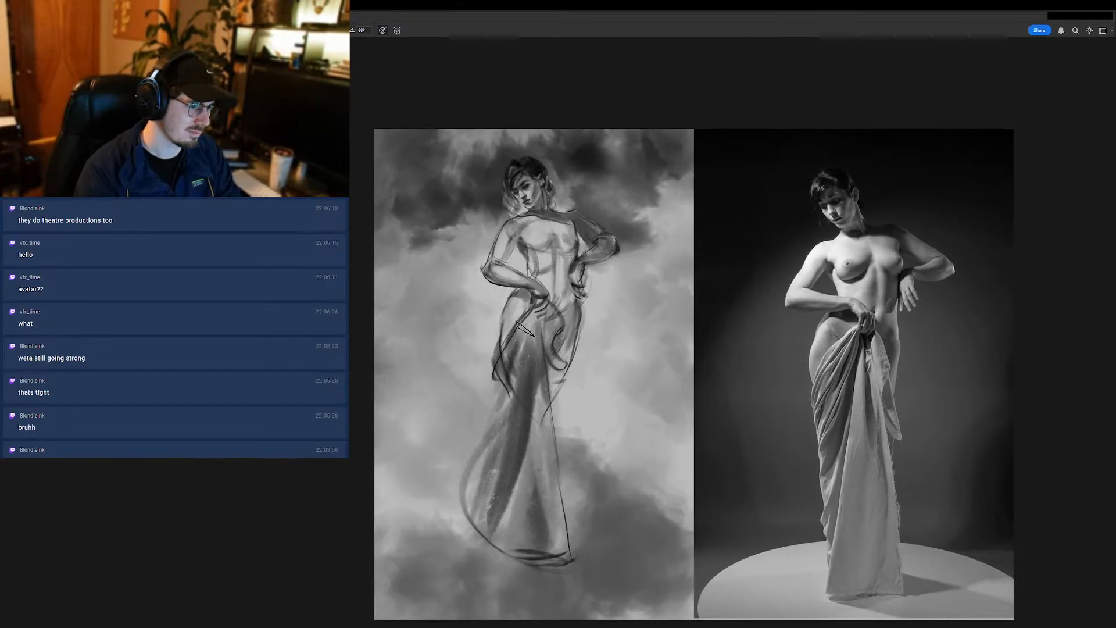
pyautogui.scroll(-3, 489, 414)
pyautogui.scroll(3, 520, 382)
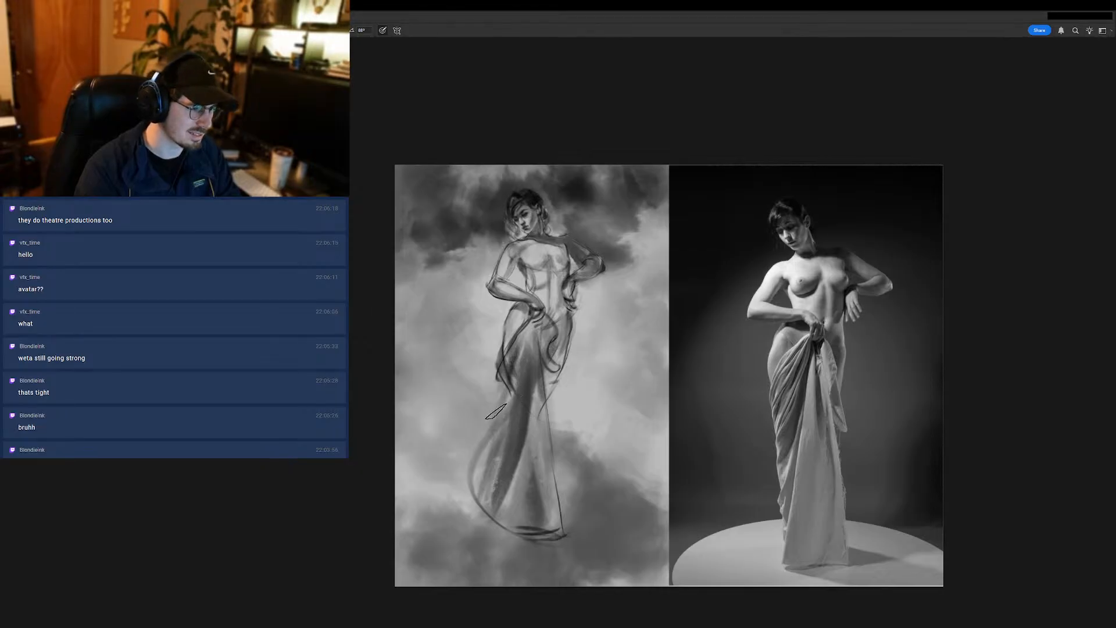
pyautogui.moveTo(495, 410); pyautogui.dragTo(533, 332)
pyautogui.hotkey('ctrl', 'z')
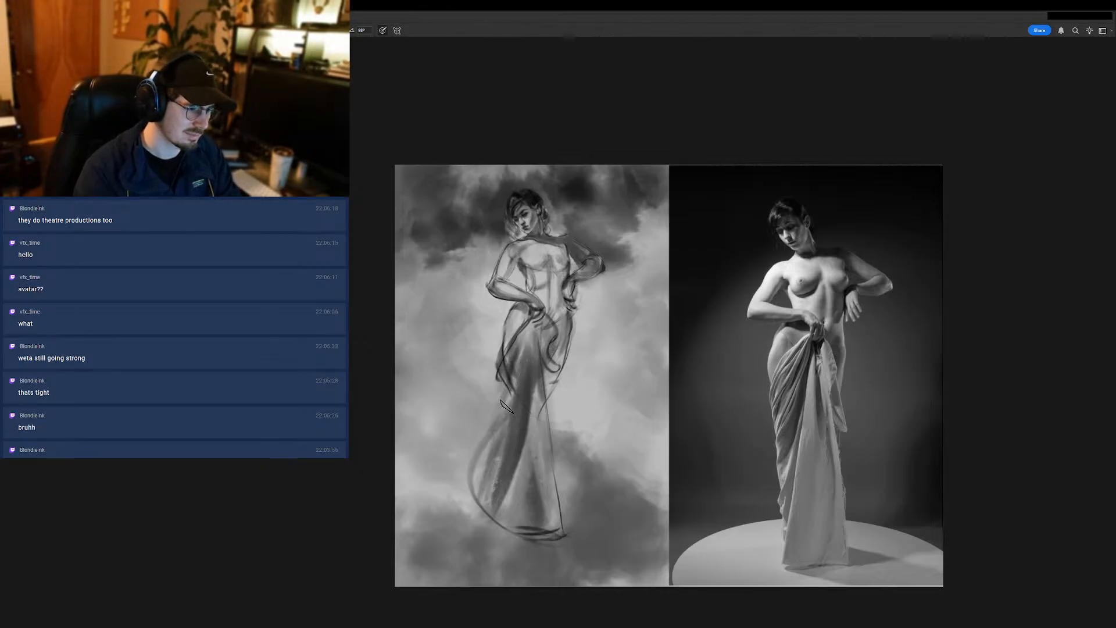
pyautogui.moveTo(504, 411); pyautogui.dragTo(535, 331)
pyautogui.hotkey('ctrl', 'z')
pyautogui.moveTo(503, 418); pyautogui.dragTo(536, 323)
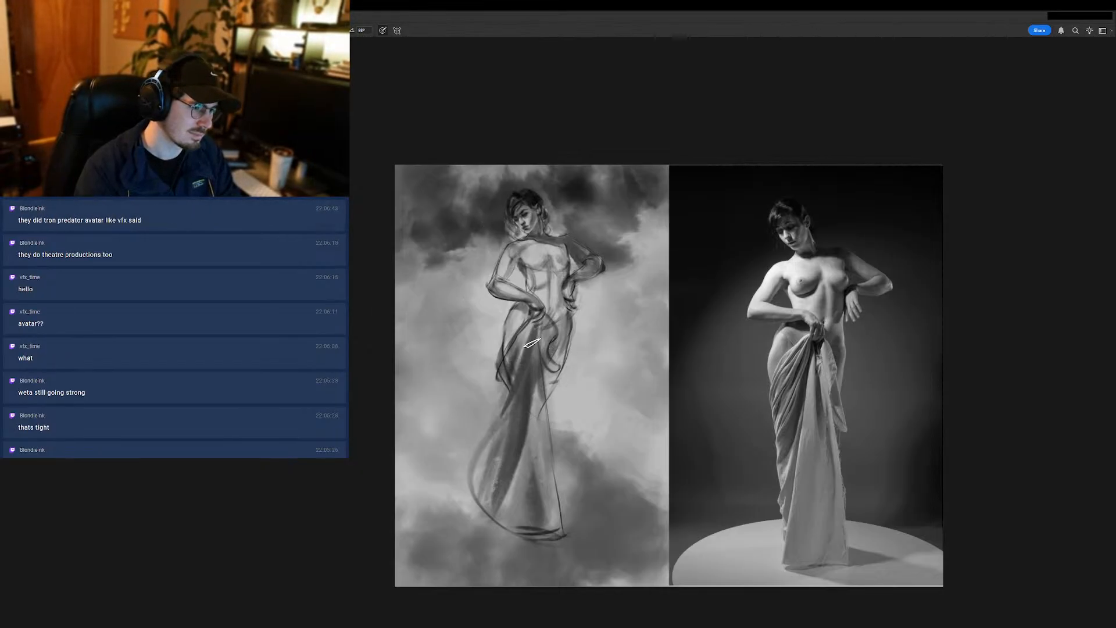
pyautogui.hotkey('ctrl', 'z')
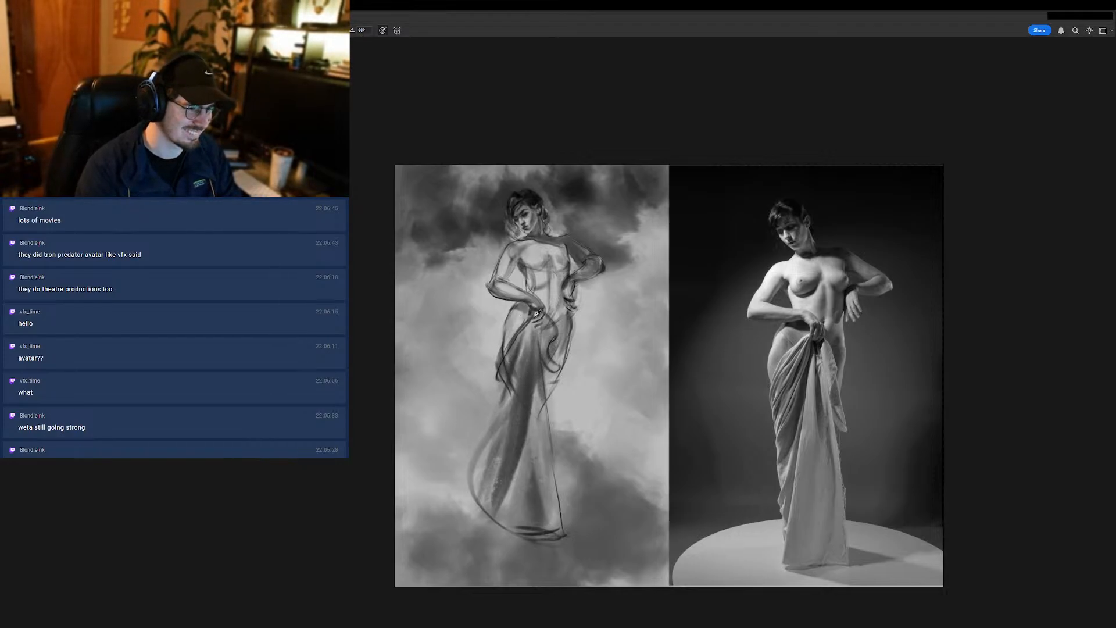
# - Try one stroke across the hip and another up the central skirt fold to the front hand, and undo both
pyautogui.moveTo(537, 314); pyautogui.dragTo(501, 372)
pyautogui.hotkey('ctrl', 'z')
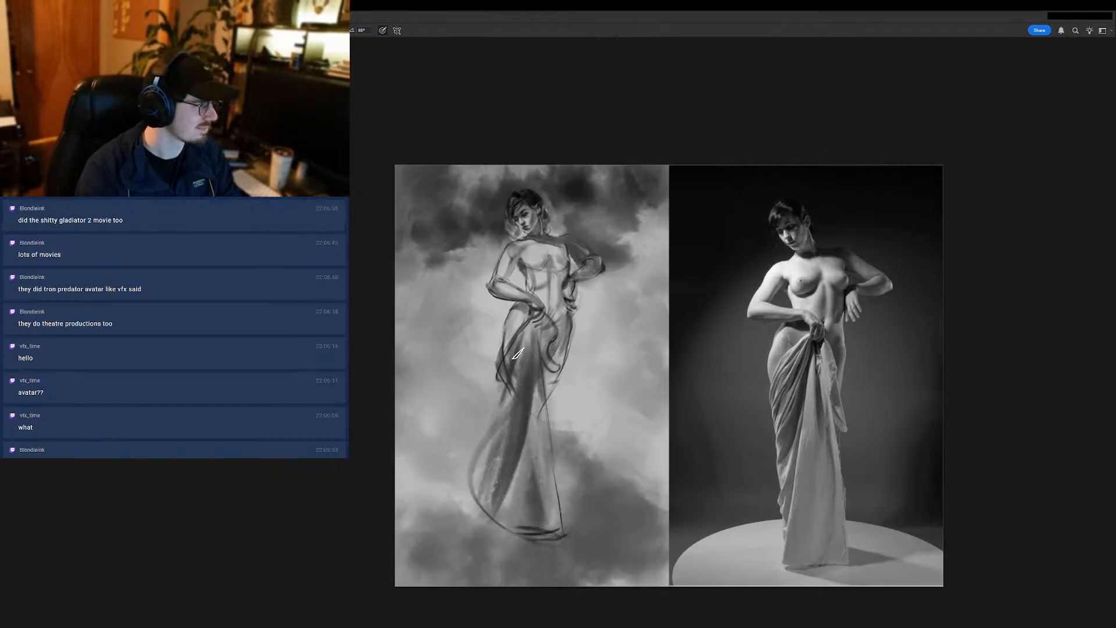
pyautogui.moveTo(521, 428); pyautogui.dragTo(535, 324)
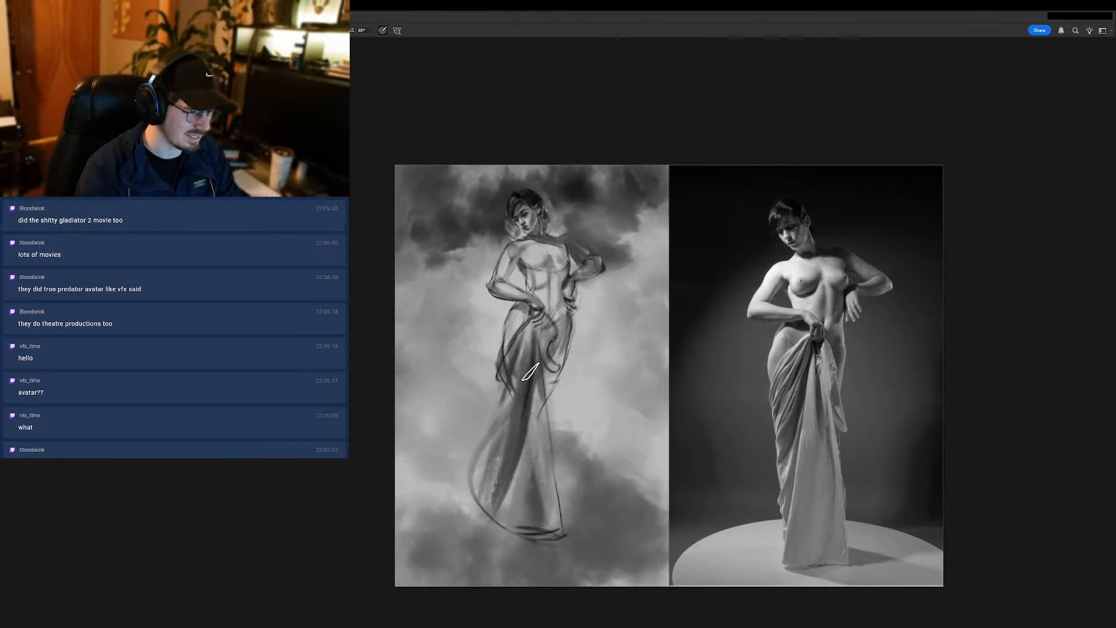
pyautogui.hotkey('ctrl', 'z')
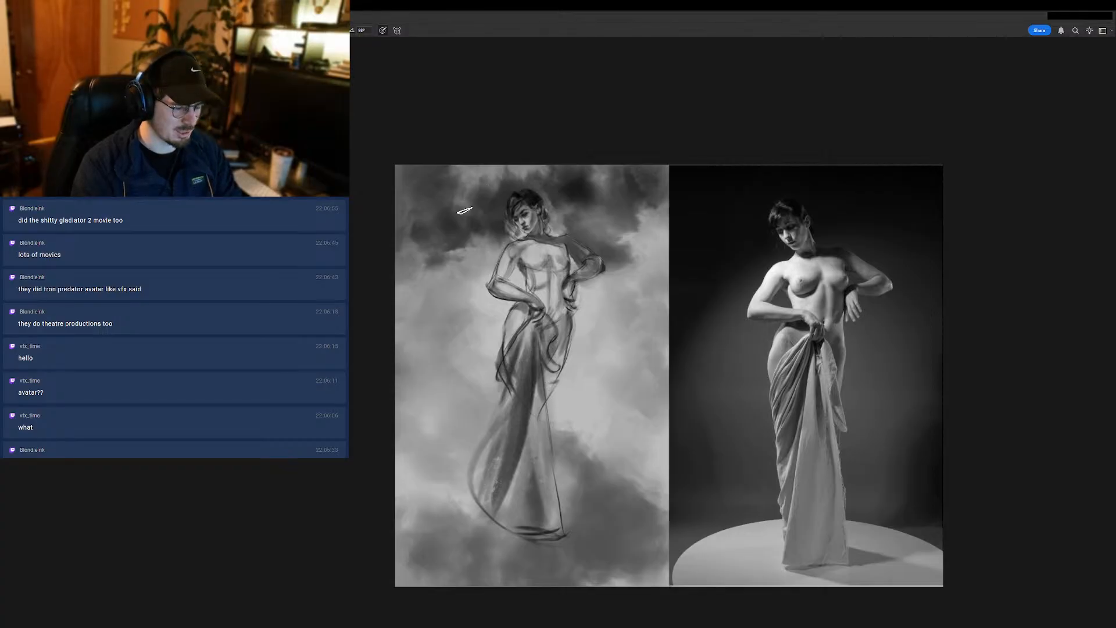
# - Darken the drapery between the front hand and far hip, and touch up the tone along the near outer hip
pyautogui.moveTo(554, 370)
pyautogui.mouseDown()
pyautogui.moveTo(550, 342)
pyautogui.moveTo(548, 364)
pyautogui.mouseUp()
pyautogui.hotkey('ctrl', 'z')
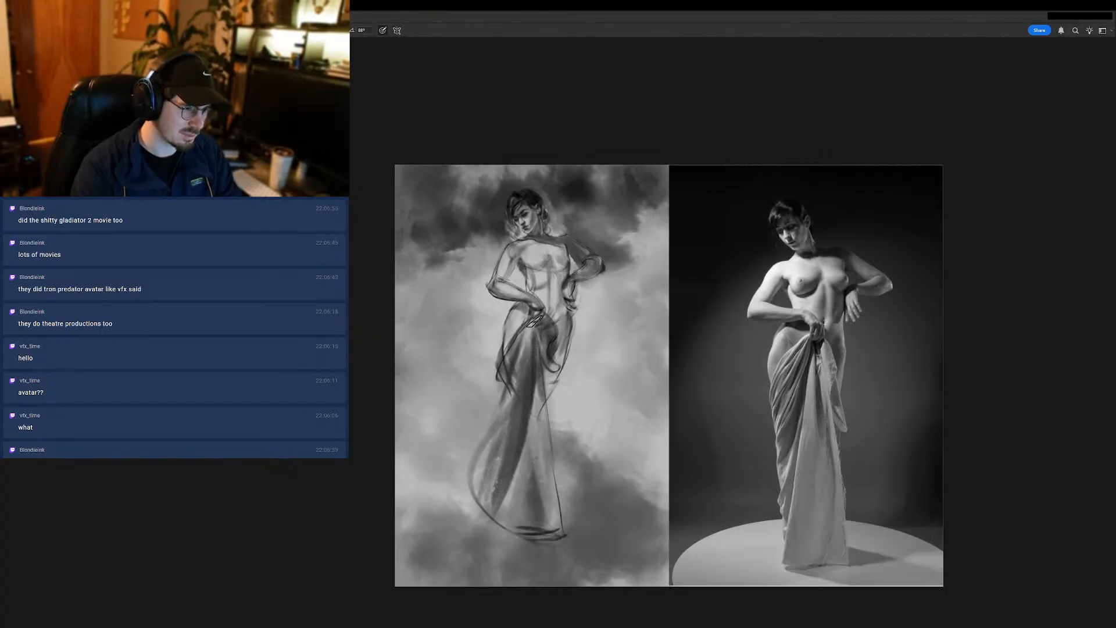
pyautogui.scroll(2, 500, 314)
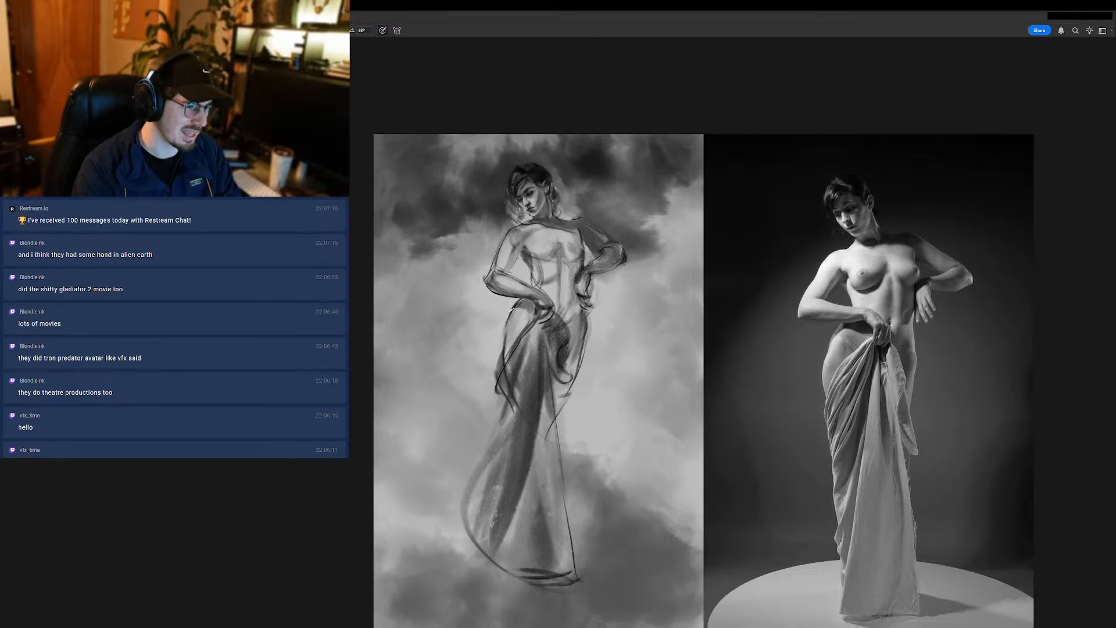
pyautogui.moveTo(507, 326); pyautogui.dragTo(503, 366)
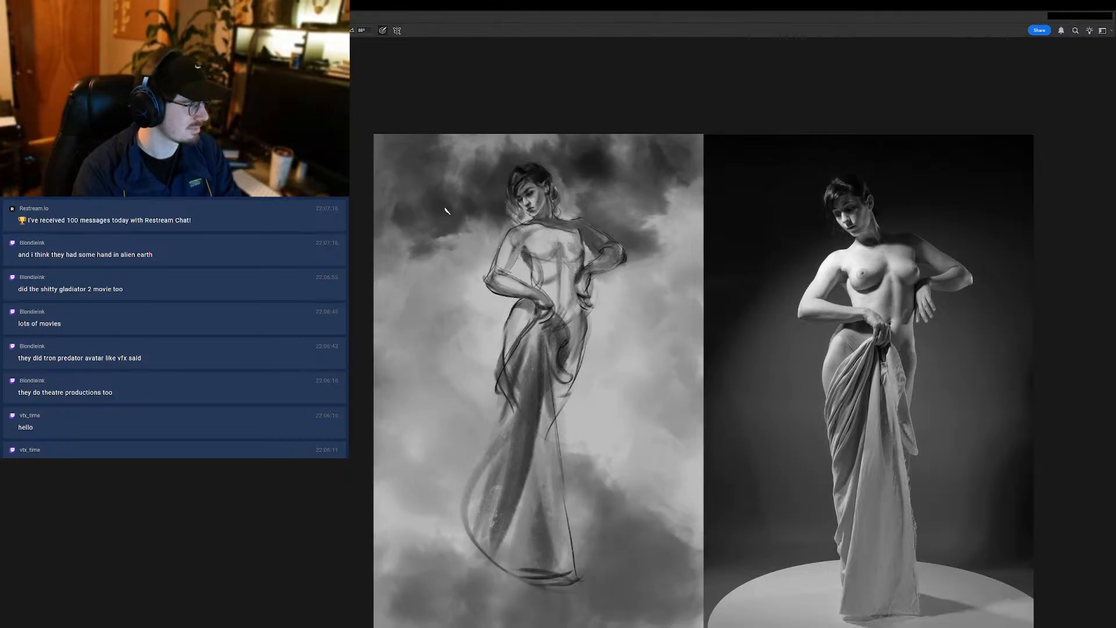
pyautogui.moveTo(505, 323); pyautogui.dragTo(506, 356)
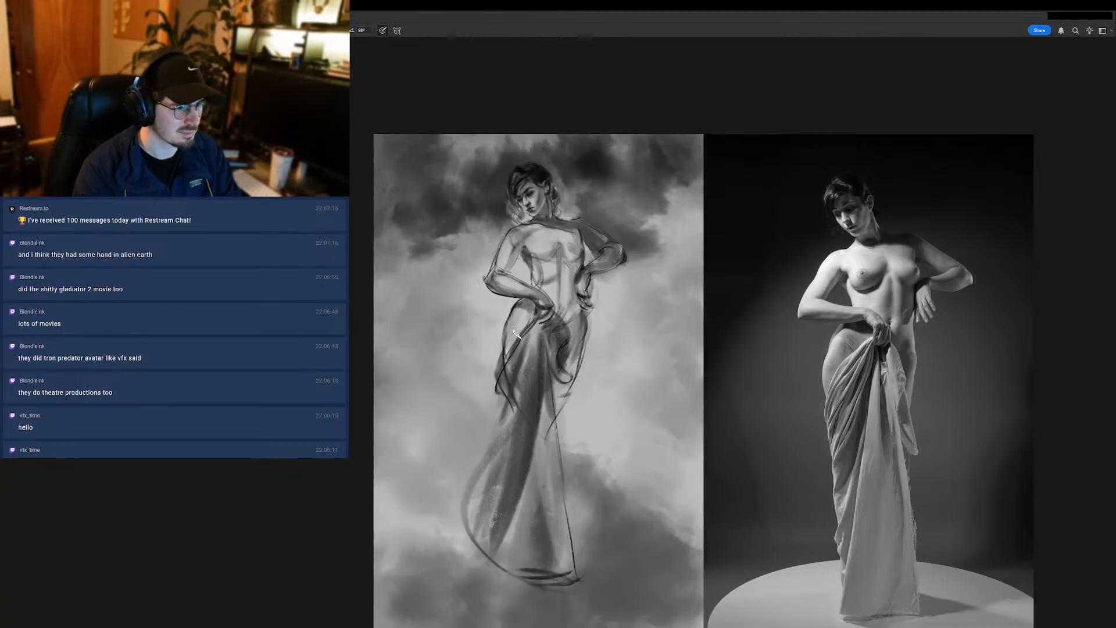
pyautogui.scroll(-3, 534, 269)
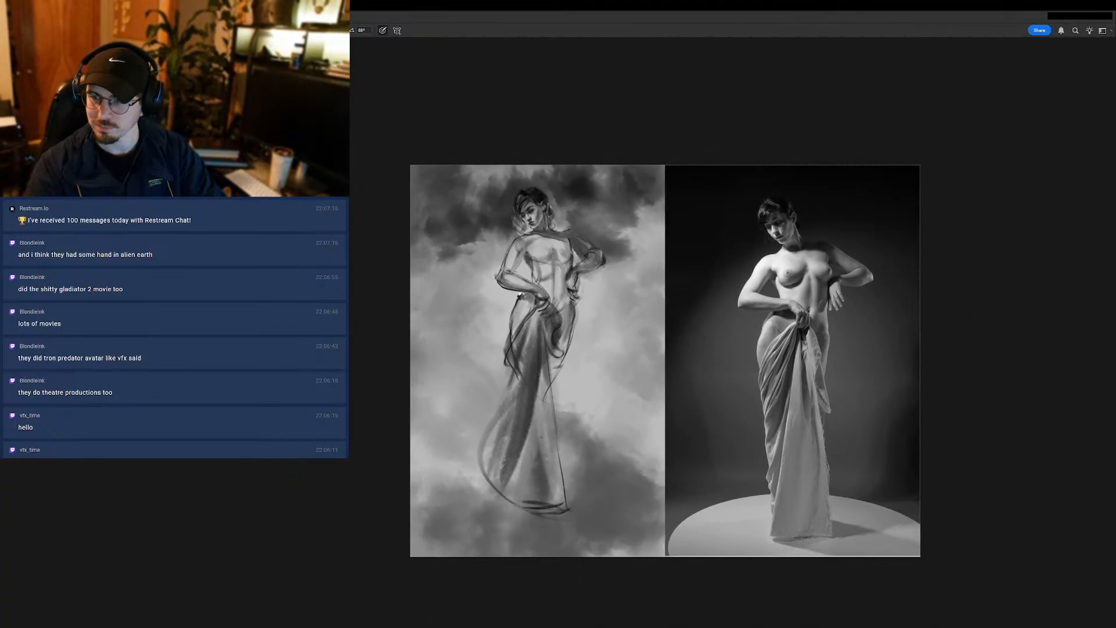
# - Flip the canvas horizontally and rework the shadow tones on the figure's bent far arm around the elbow and forearm
pyautogui.hotkey('ctrl', 'shift', 'h')
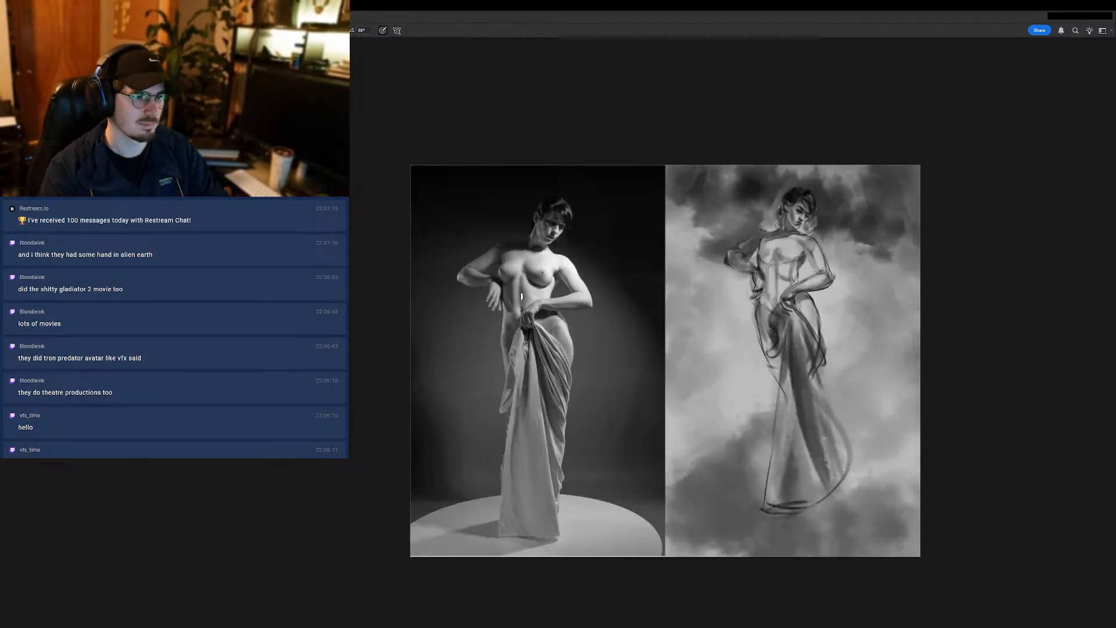
pyautogui.click(827, 321)
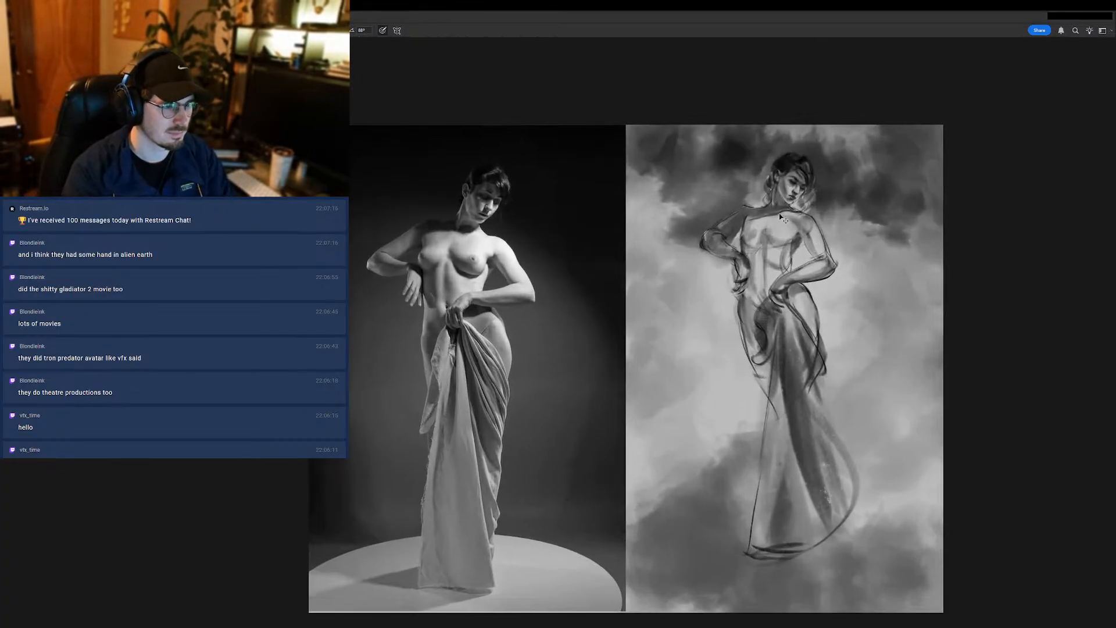
pyautogui.click(747, 227)
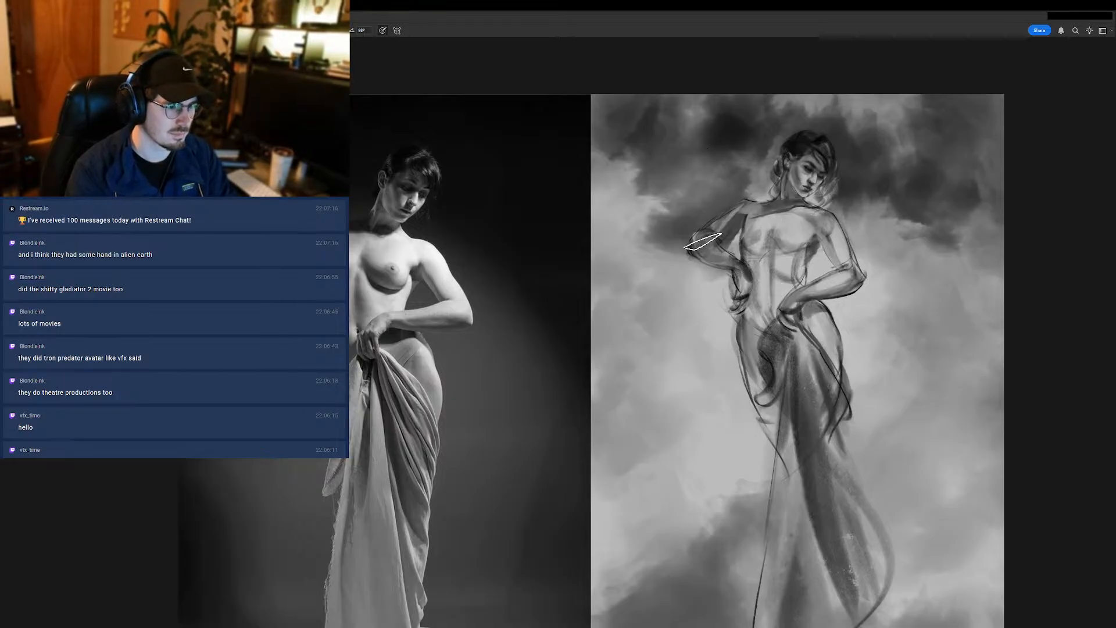
pyautogui.moveTo(702, 225); pyautogui.dragTo(732, 219)
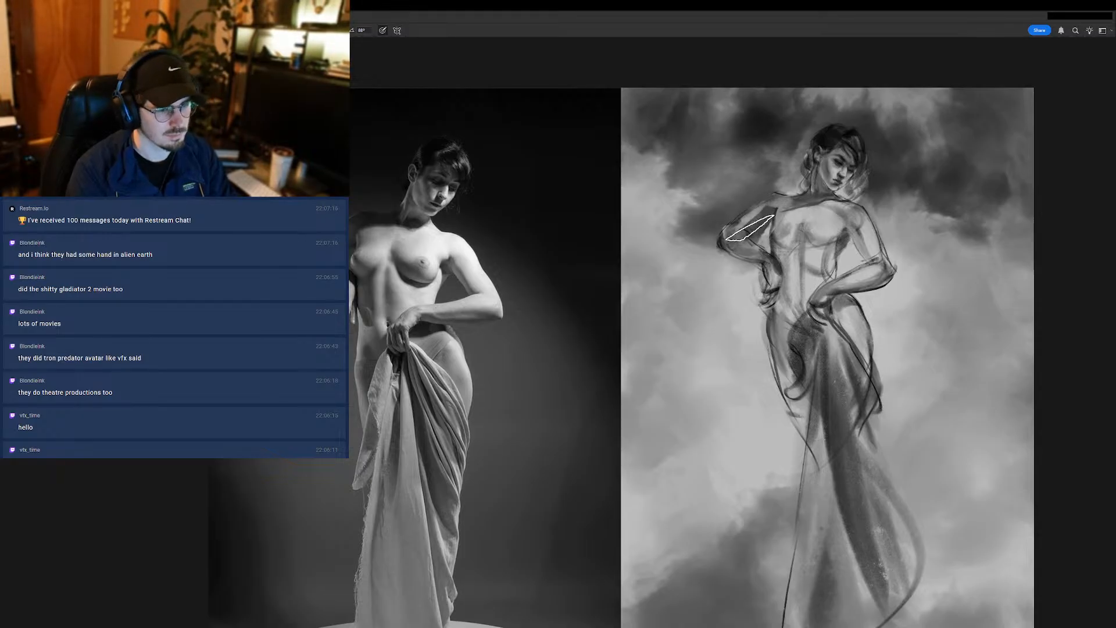
pyautogui.moveTo(760, 217)
pyautogui.mouseDown()
pyautogui.moveTo(737, 214)
pyautogui.moveTo(762, 203)
pyautogui.moveTo(753, 229)
pyautogui.mouseUp()
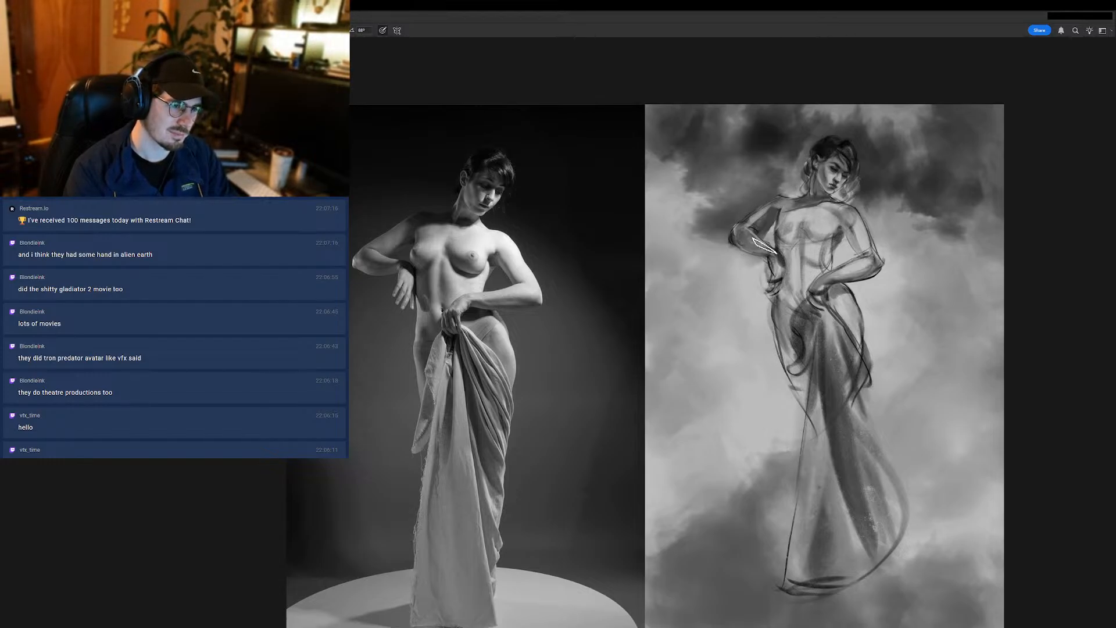
# - Refine the shadow tones on the figure's bent far arm from the forearm up to the shoulder and collarbone with short brush strokes
pyautogui.moveTo(763, 245)
pyautogui.mouseDown()
pyautogui.moveTo(743, 264)
pyautogui.moveTo(758, 232)
pyautogui.mouseUp()
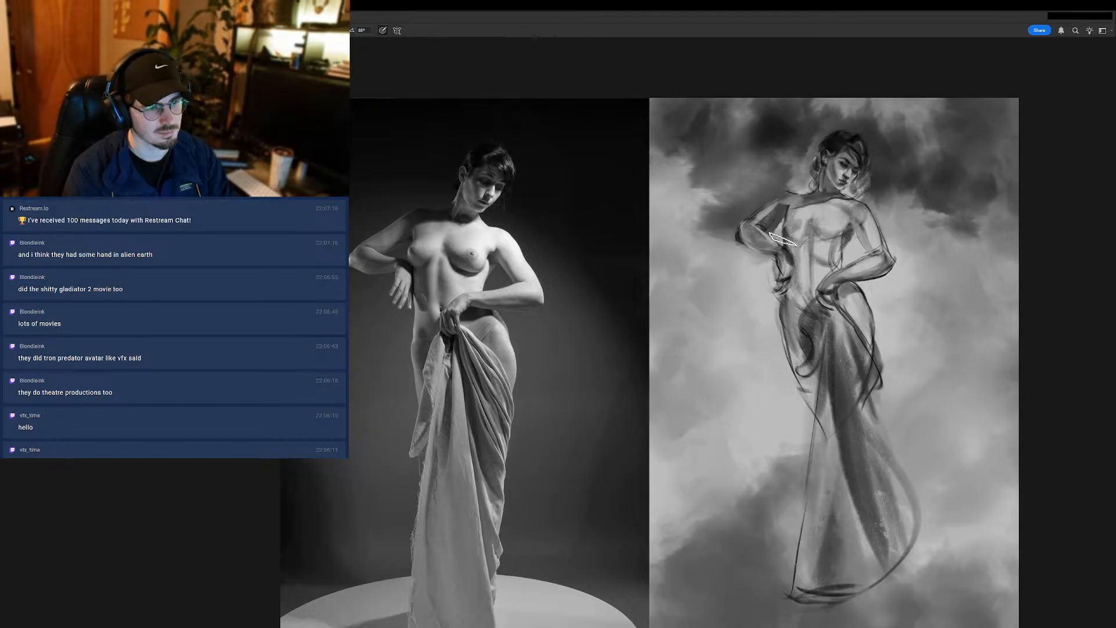
pyautogui.keyDown('alt'); pyautogui.click(791, 274); pyautogui.keyUp('alt')
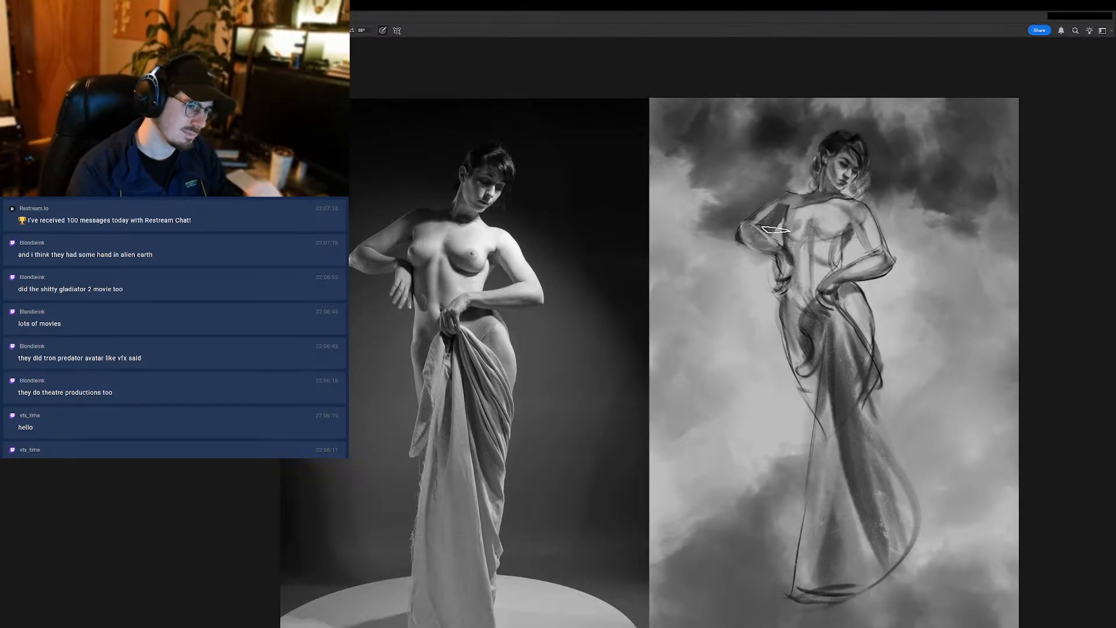
pyautogui.moveTo(777, 218)
pyautogui.mouseDown()
pyautogui.moveTo(765, 226)
pyautogui.moveTo(780, 224)
pyautogui.mouseUp()
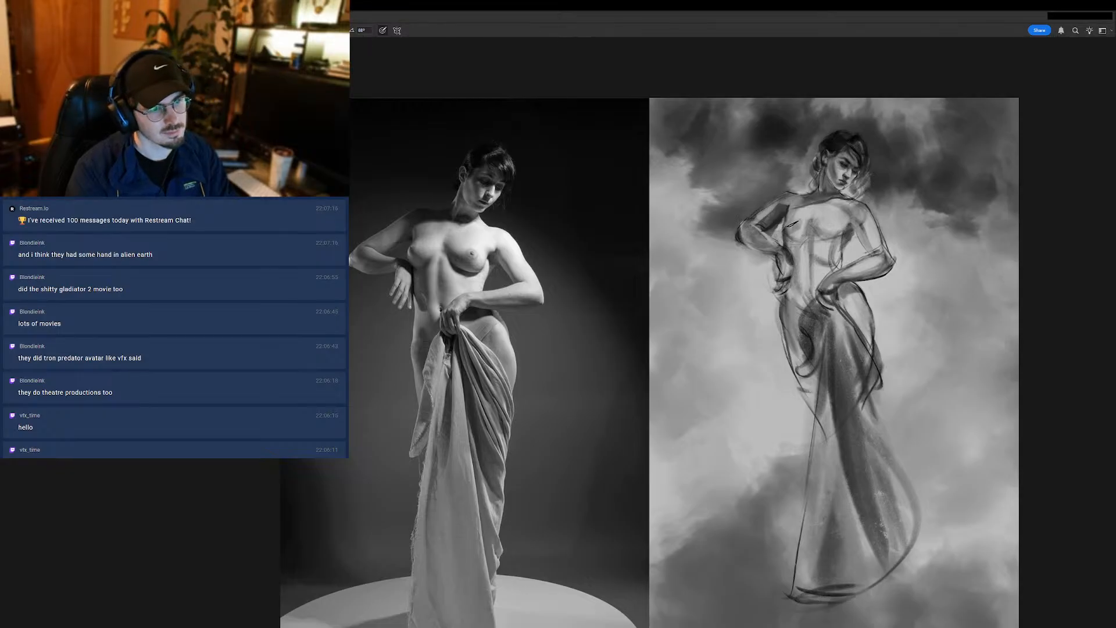
pyautogui.keyDown('alt'); pyautogui.click(785, 200); pyautogui.keyUp('alt')
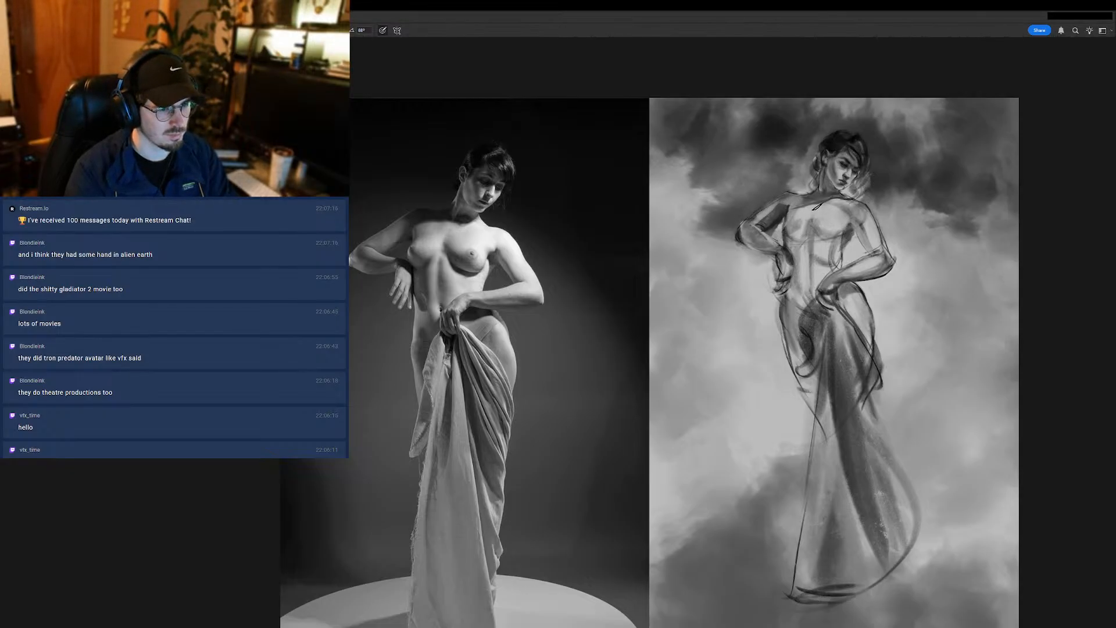
pyautogui.moveTo(785, 204)
pyautogui.mouseDown()
pyautogui.moveTo(759, 219)
pyautogui.moveTo(819, 214)
pyautogui.mouseUp()
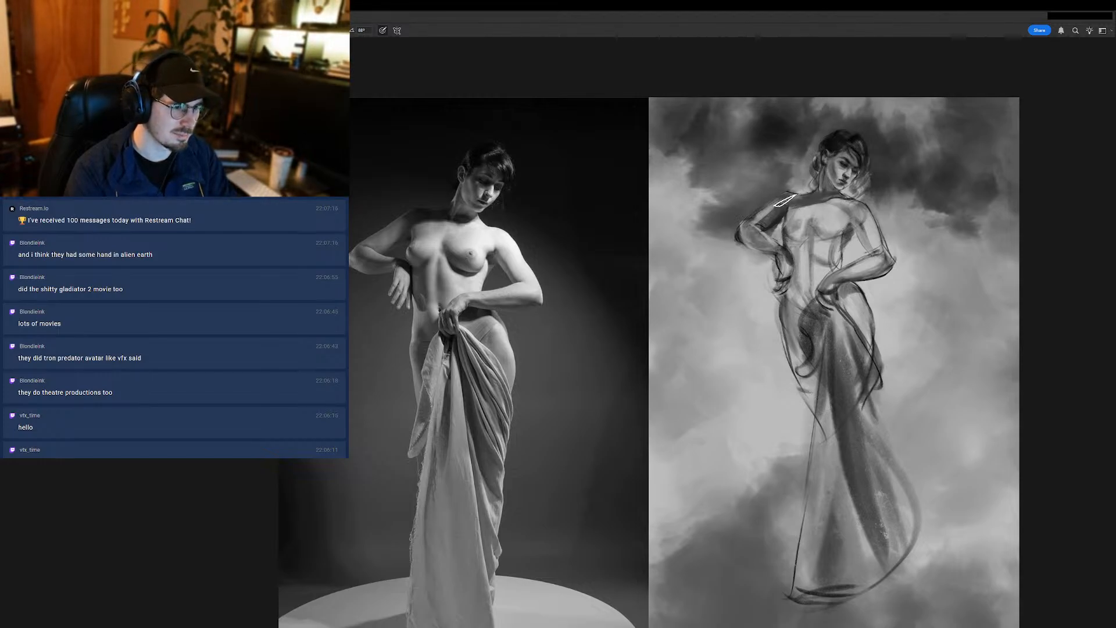
pyautogui.moveTo(772, 224); pyautogui.dragTo(758, 229)
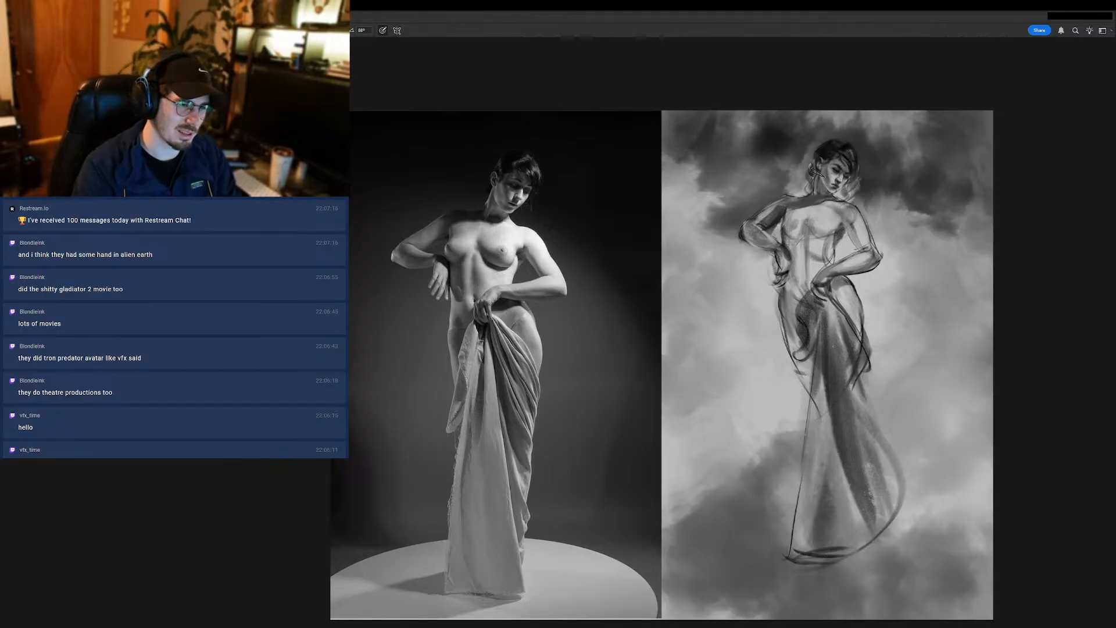
# - Touch up the tone on the figure's face and hair, then try a stroke from the far elbow to the wrist and undo it
pyautogui.moveTo(820, 181); pyautogui.dragTo(836, 168)
pyautogui.keyDown('alt'); pyautogui.click(829, 149); pyautogui.keyUp('alt')
pyautogui.moveTo(754, 222)
pyautogui.mouseDown()
pyautogui.moveTo(734, 257)
pyautogui.moveTo(742, 238)
pyautogui.moveTo(728, 250)
pyautogui.moveTo(783, 221)
pyautogui.moveTo(774, 264)
pyautogui.mouseUp()
pyautogui.hotkey('ctrl', 'z')
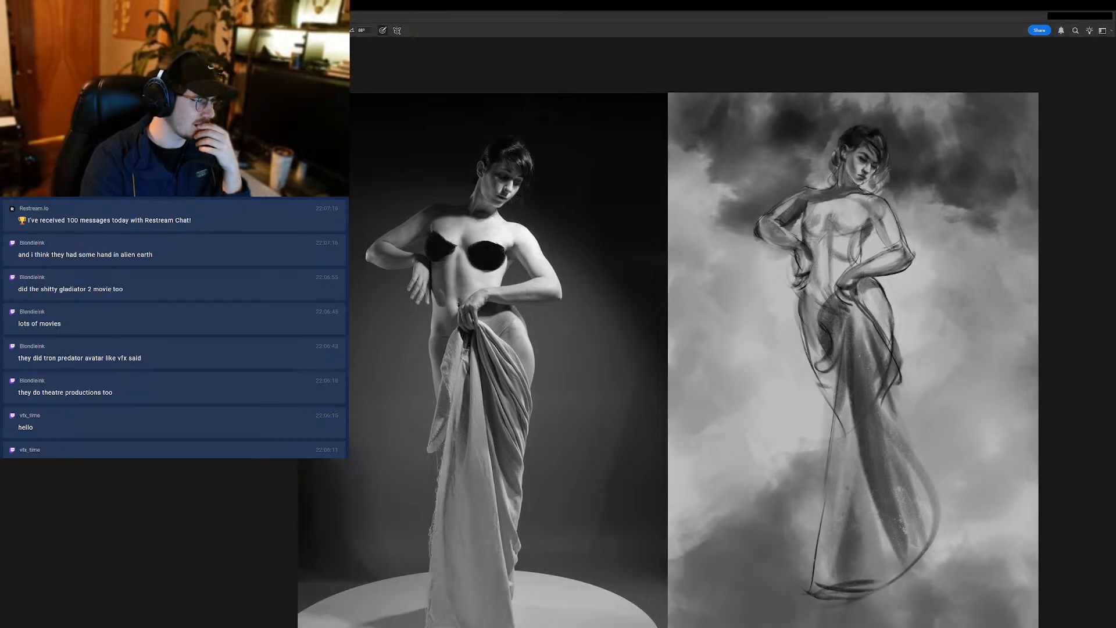
# - Bring the whole canvas into view beside the reference and switch from full-screen back to the standard screen mode
pyautogui.moveTo(654, 318); pyautogui.dragTo(625, 330)
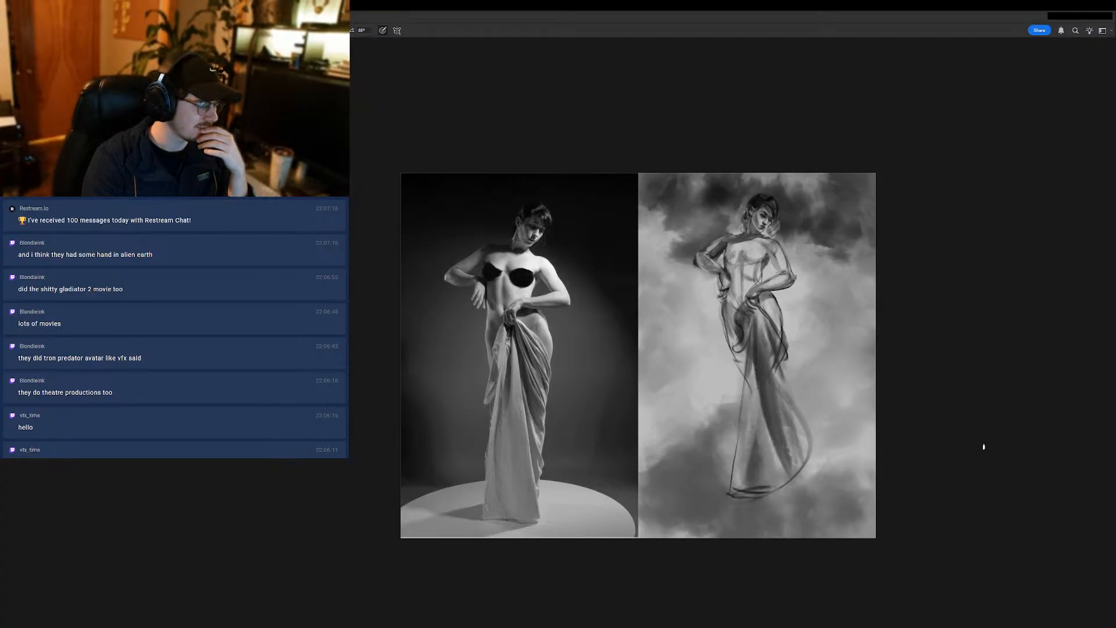
pyautogui.click(1005, 457)
pyautogui.click(1005, 457)
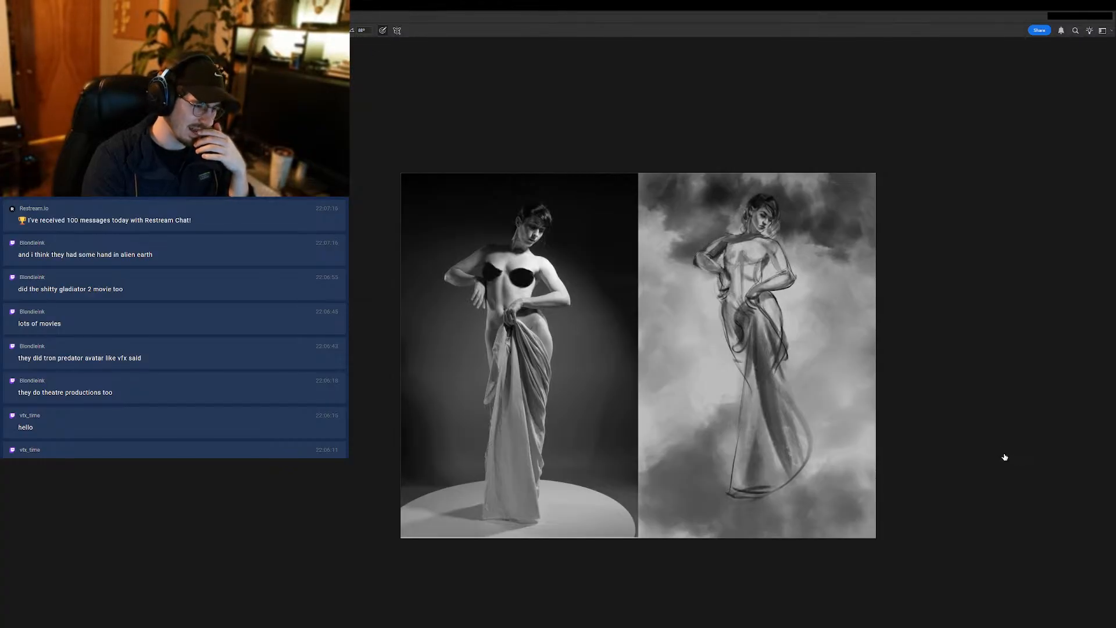
pyautogui.click(1004, 457)
pyautogui.click(1003, 457)
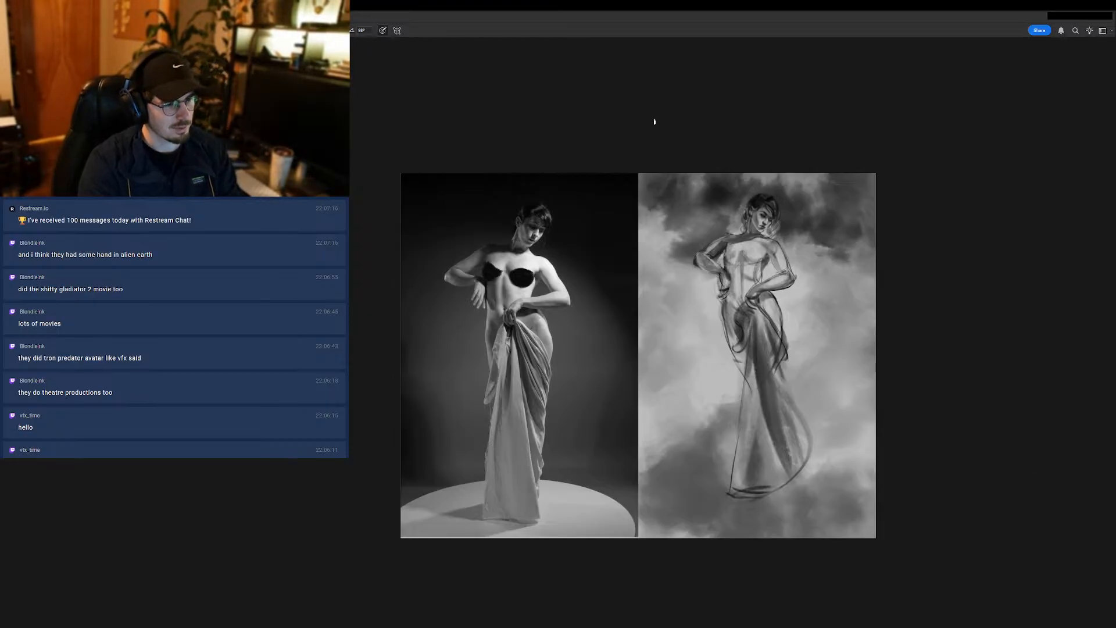
pyautogui.press('f')
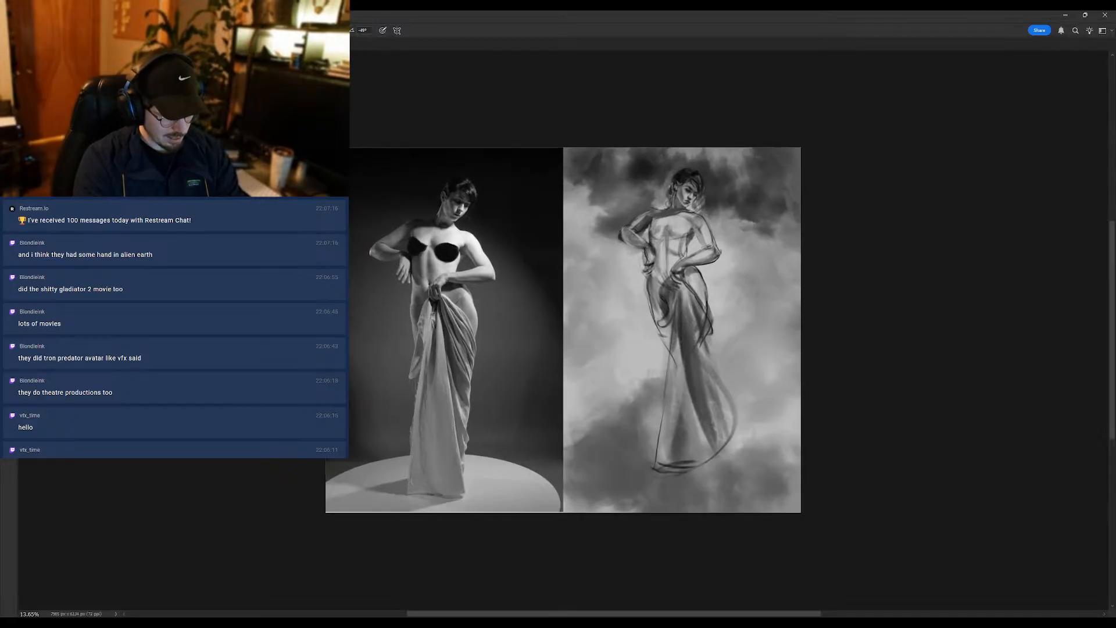